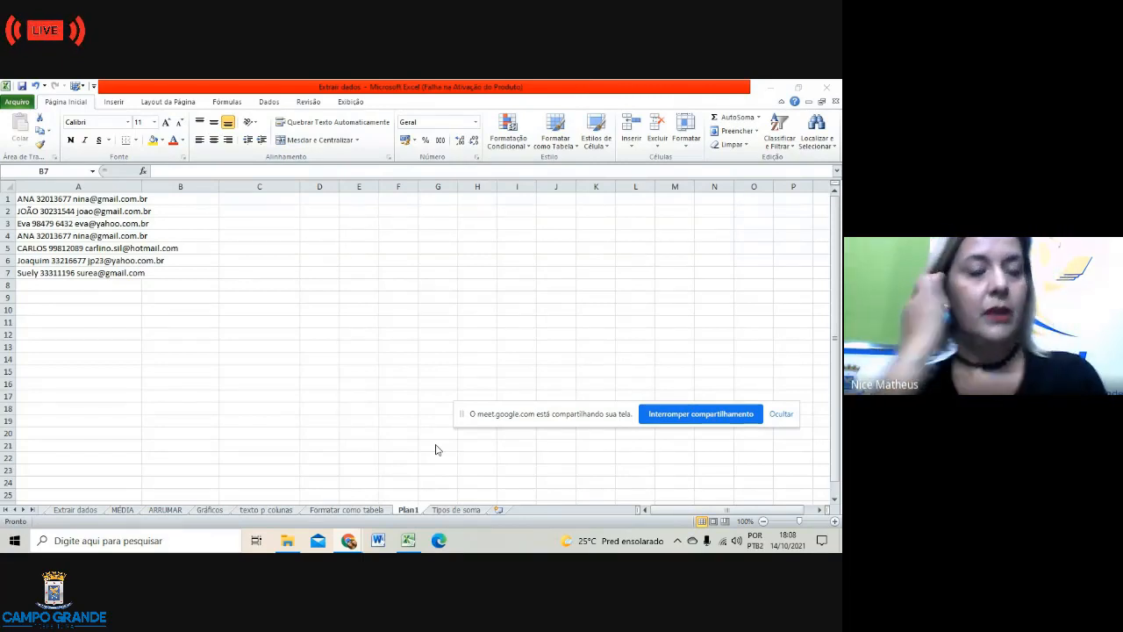
Step: On the Tipos de soma sheet, move the DATA/LUCRO table from G2:K7 to start at N22
click(459, 512)
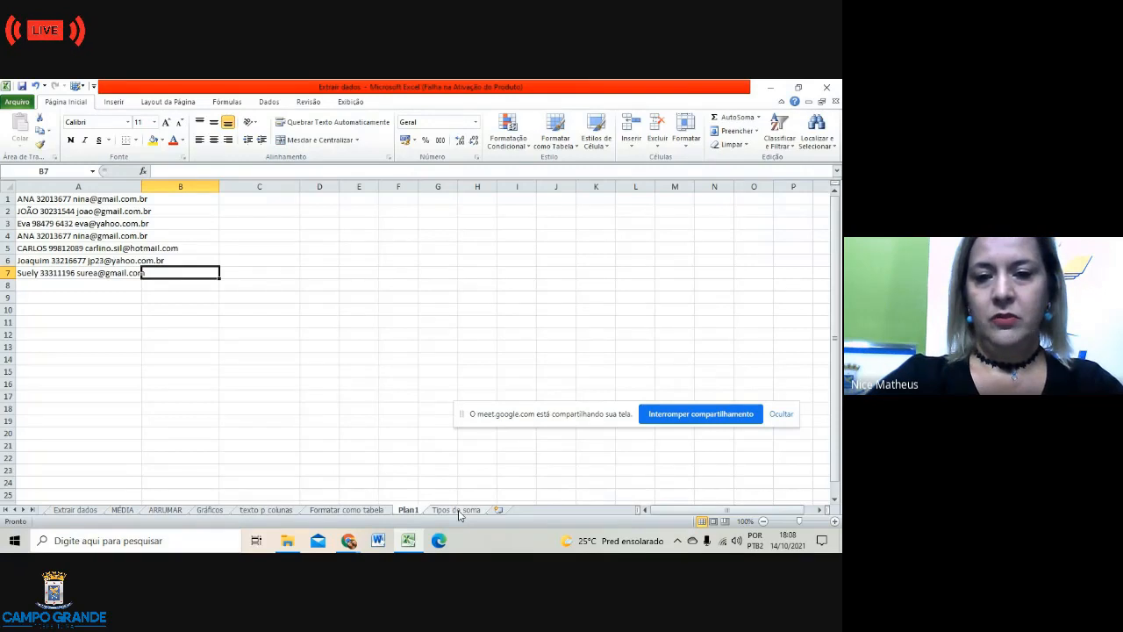
click(456, 510)
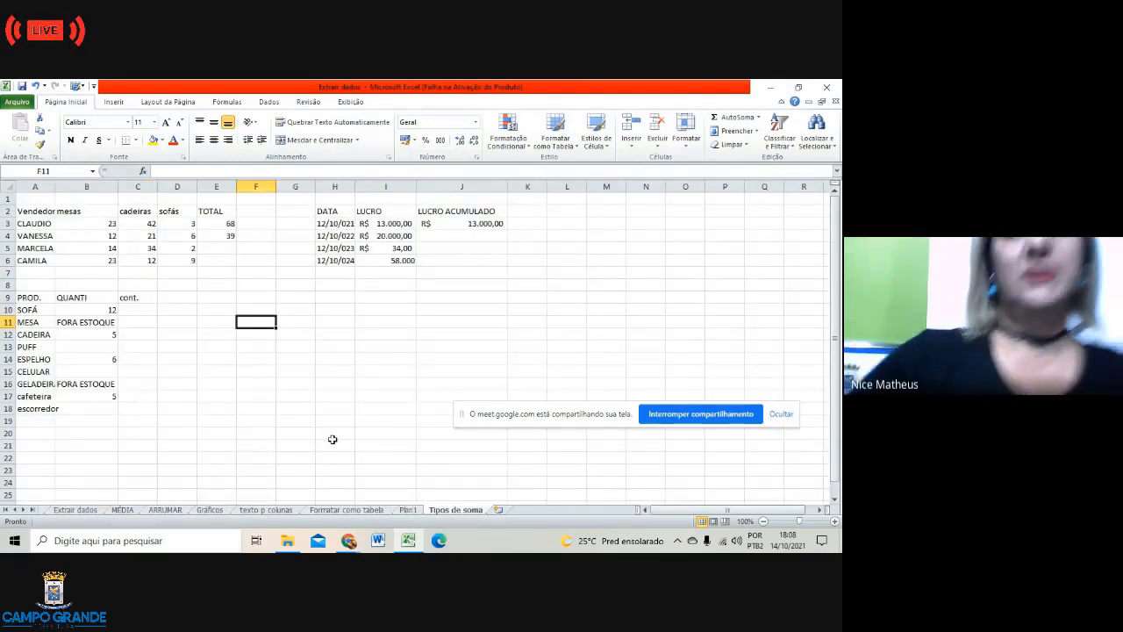
drag(310, 211, 509, 270)
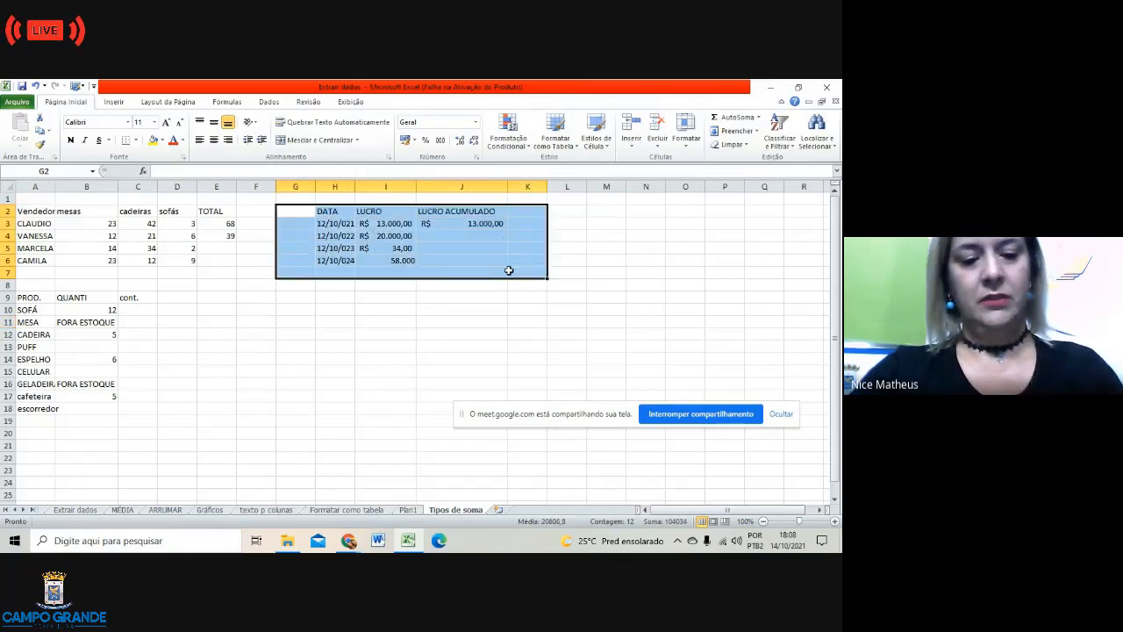
key(ctrl+c)
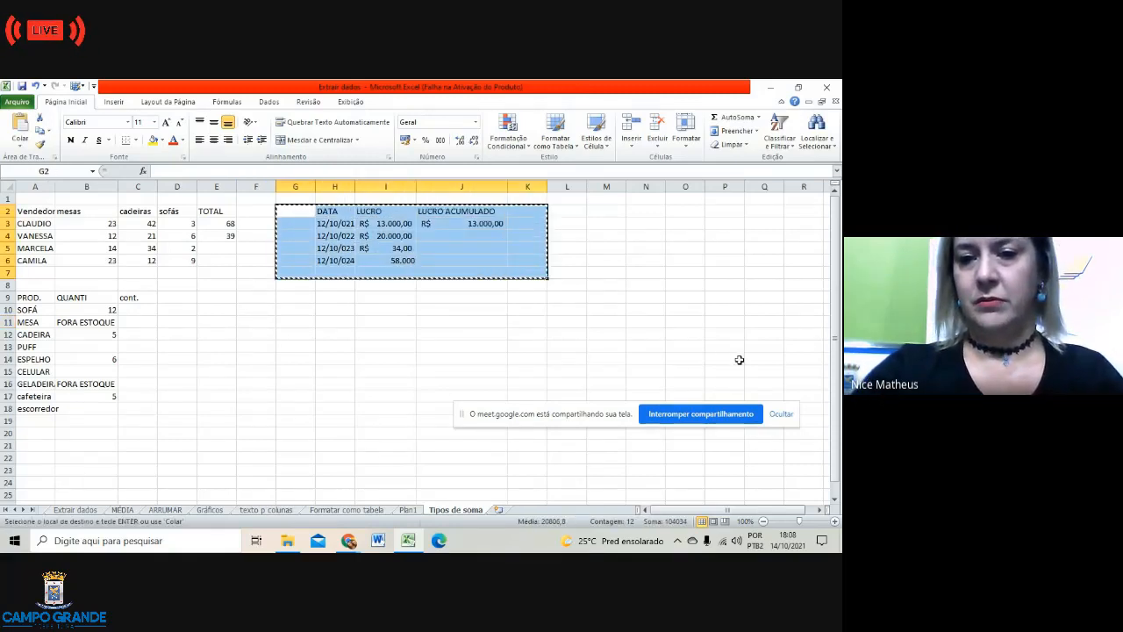
click(651, 457)
key(ctrl+v)
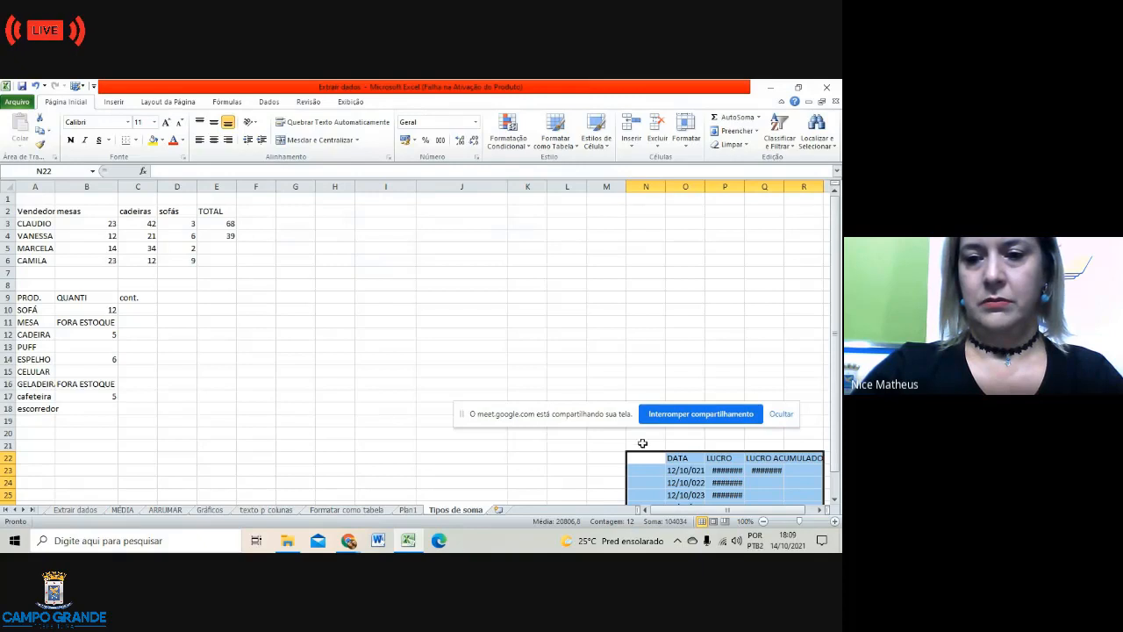
Step: Move the PROD./QUANTI/cont. table from A9:C19 so it starts at F25
click(490, 457)
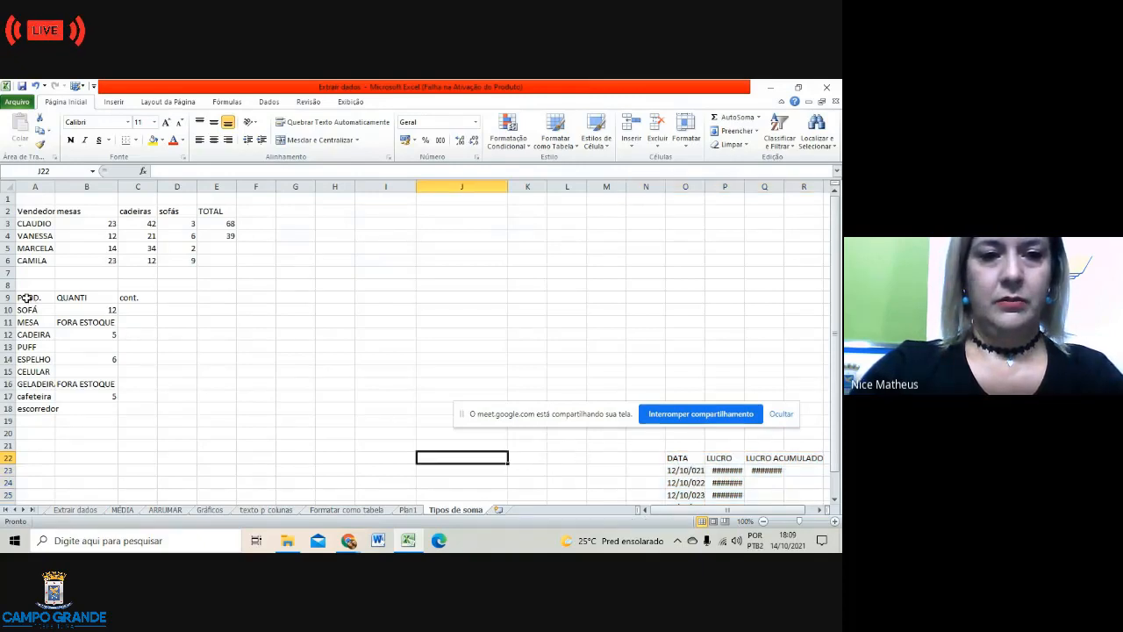
drag(26, 299, 138, 413)
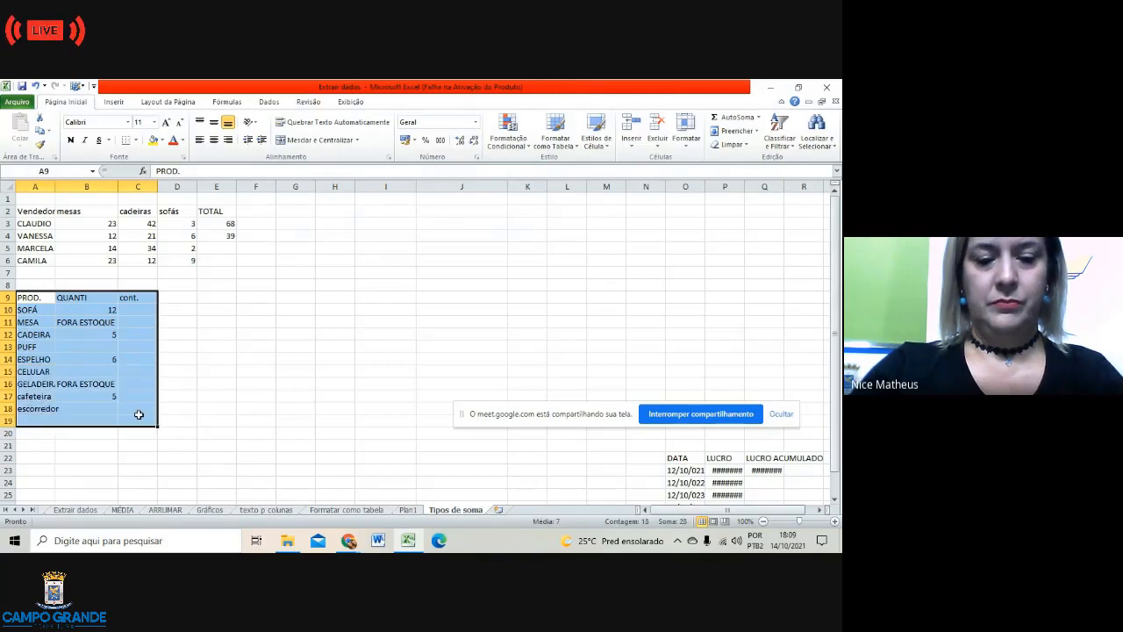
key(ctrl+c)
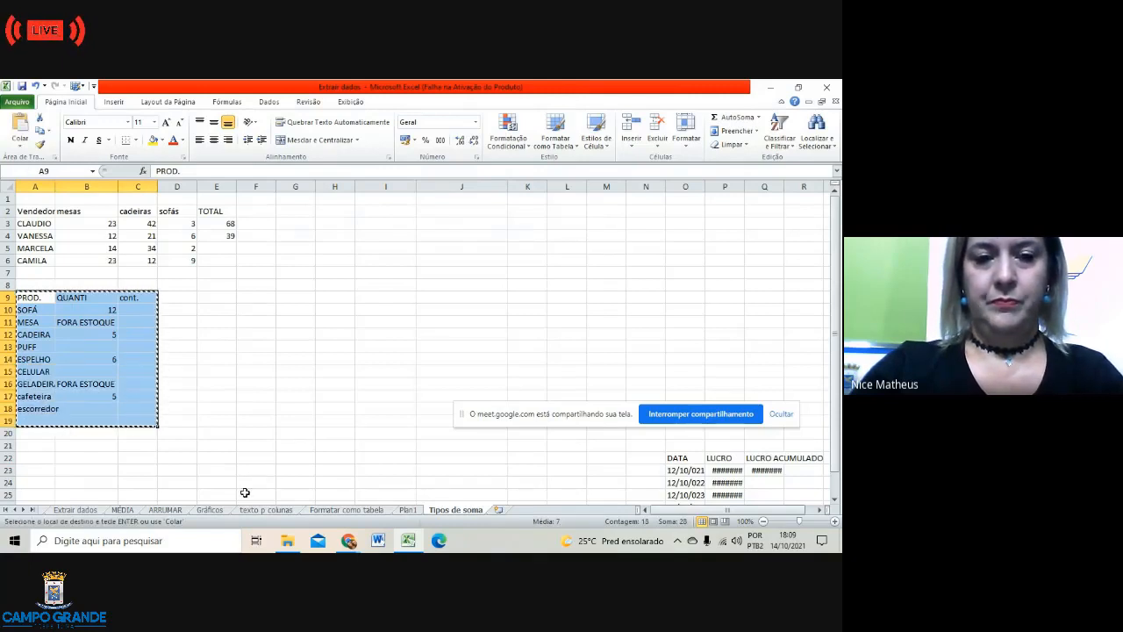
click(246, 494)
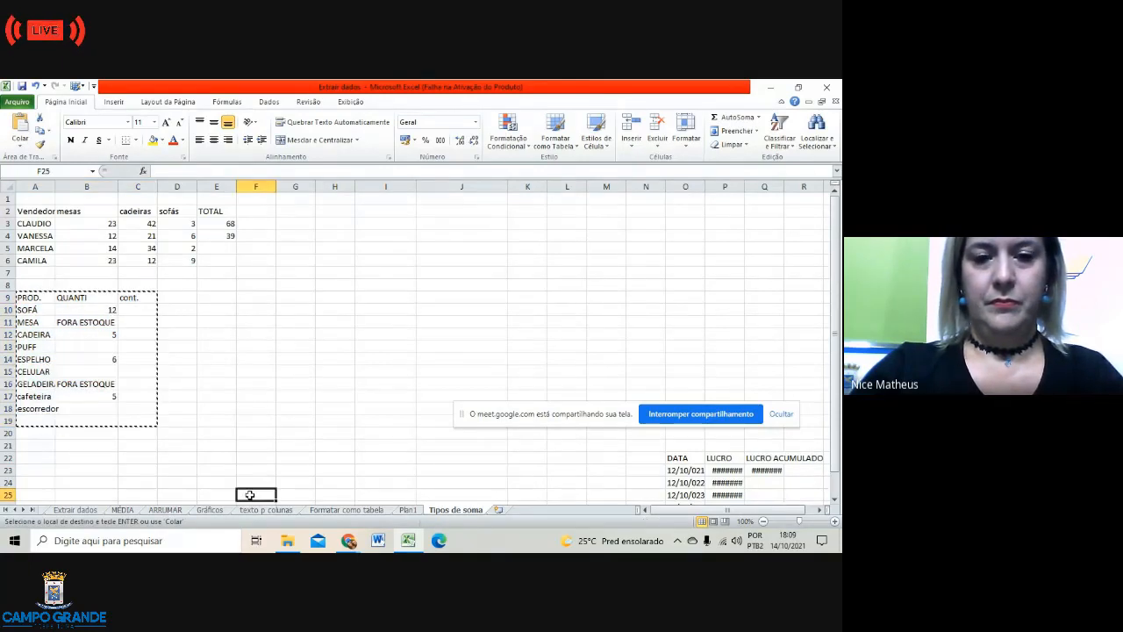
key(Return)
Step: Check the LUCRO value in P23 of the relocated DATA/LUCRO table
scroll(405, 427, down, 5)
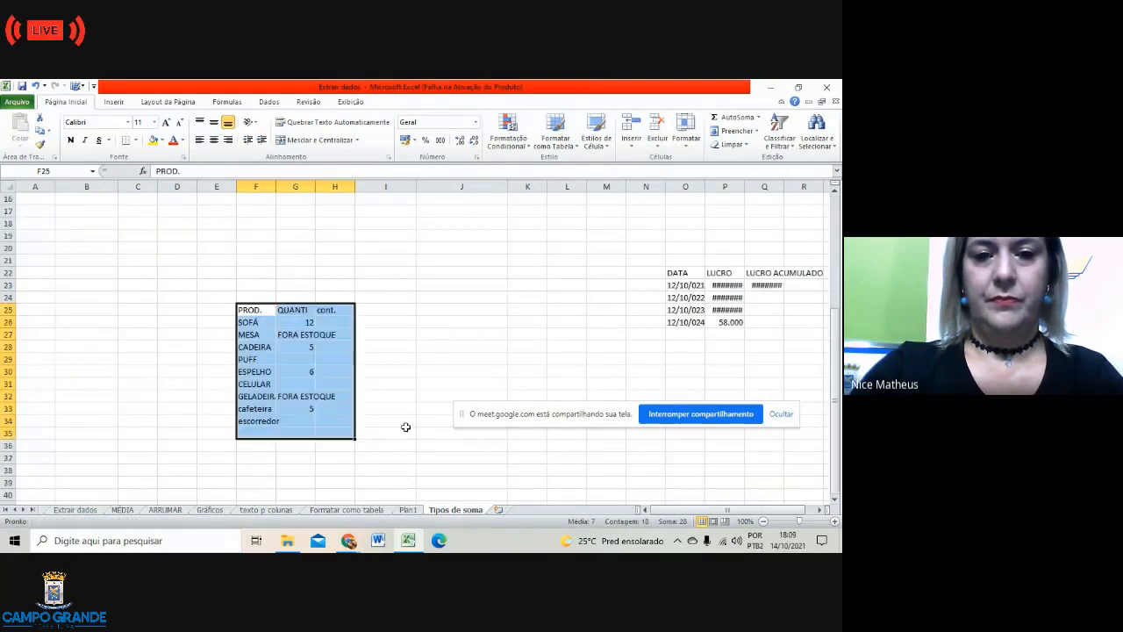
scroll(406, 426, up, 3)
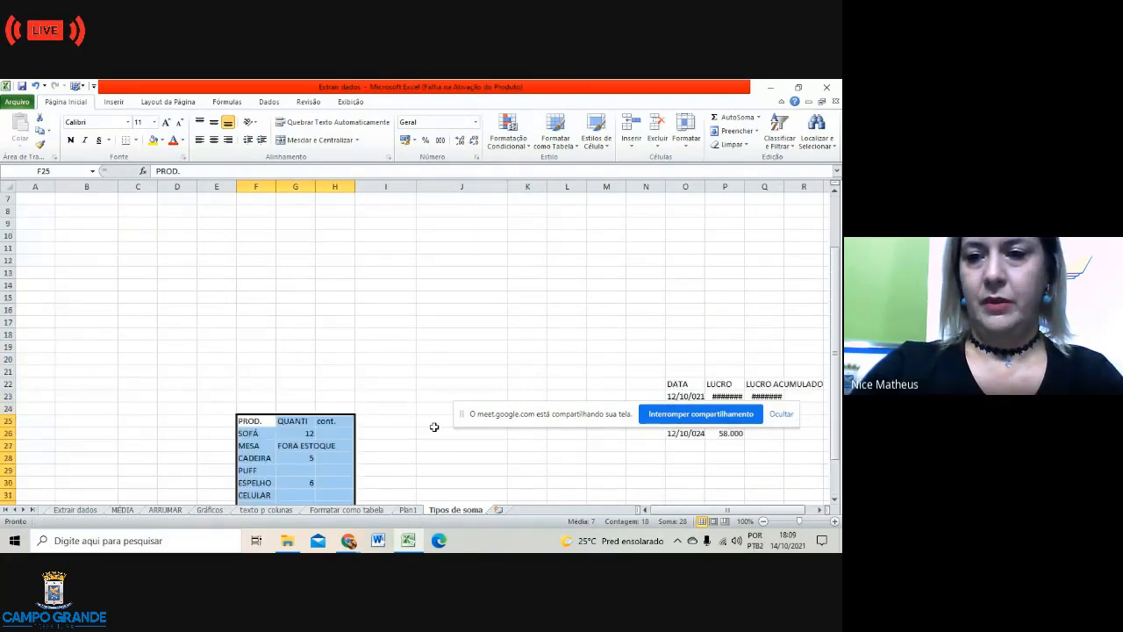
click(729, 396)
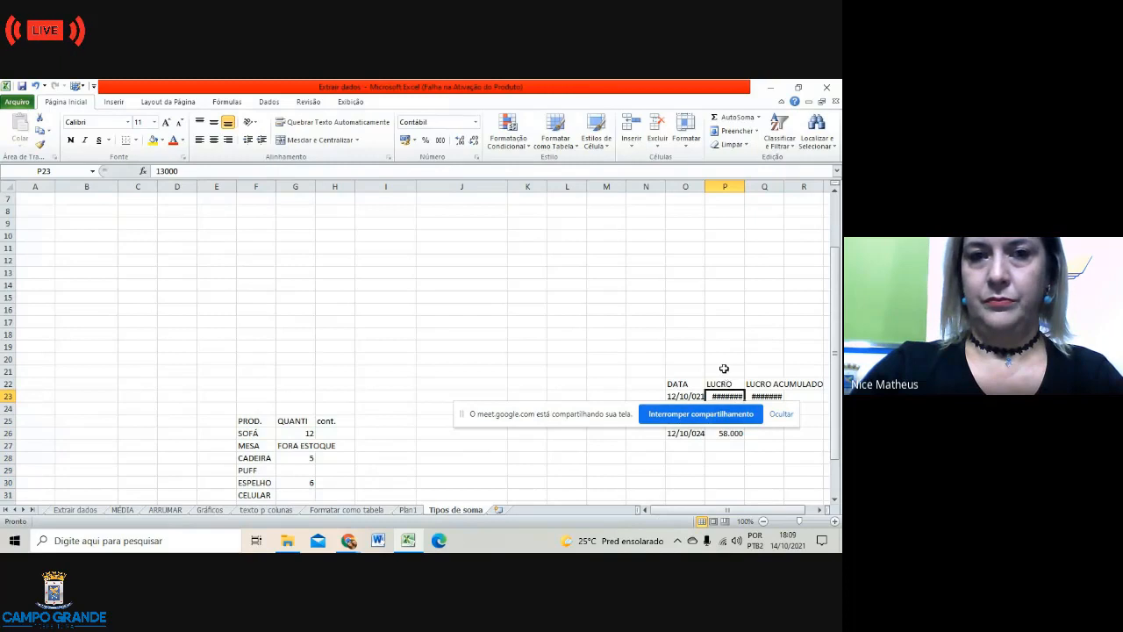
click(638, 346)
scroll(356, 401, up, 2)
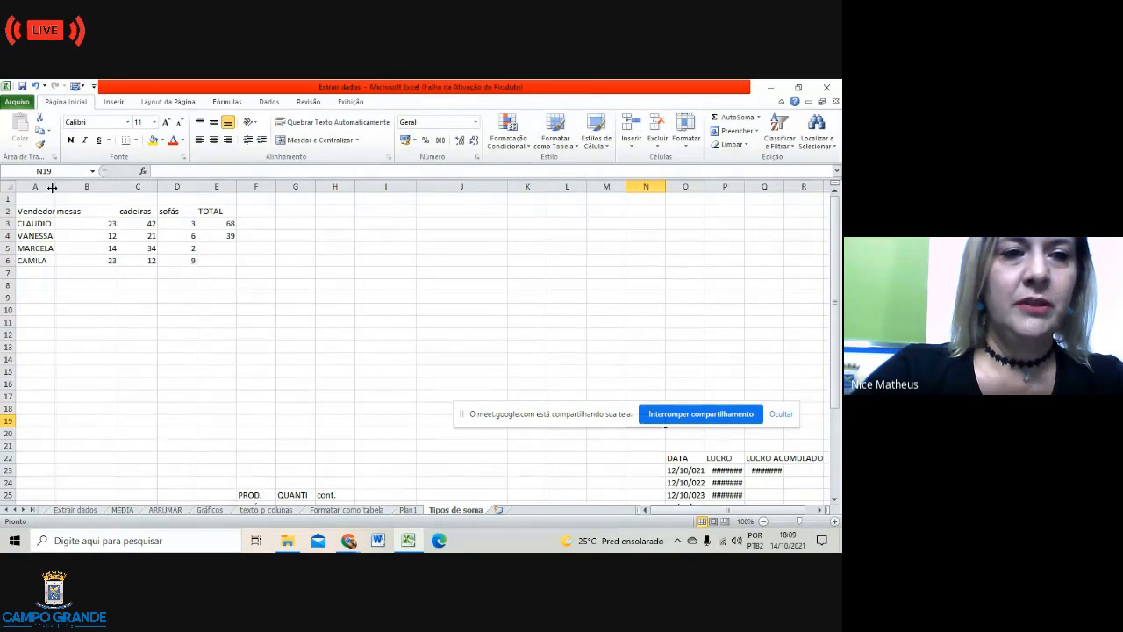
Step: Widen column A slightly and clear the TOTAL values in E3 and E4
drag(53, 189, 59, 190)
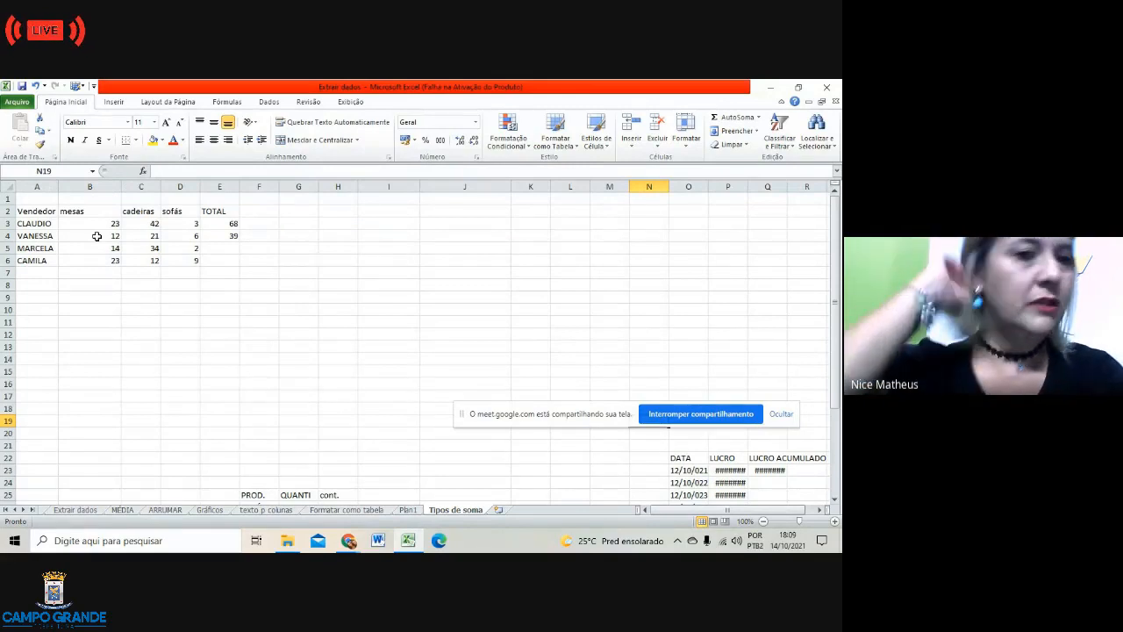
click(228, 224)
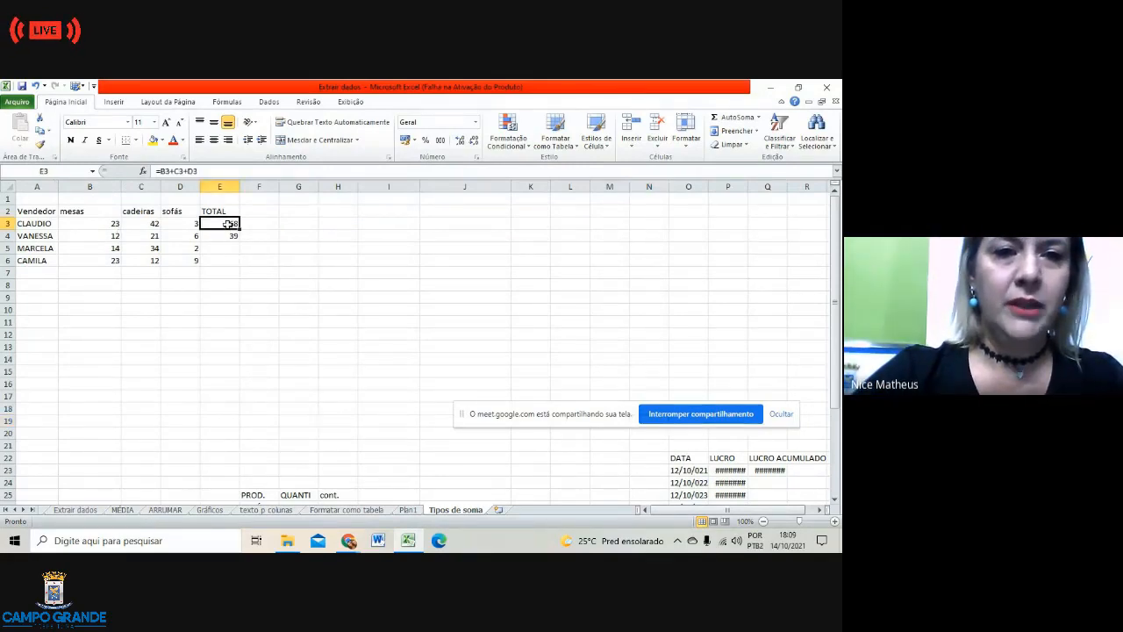
click(213, 171)
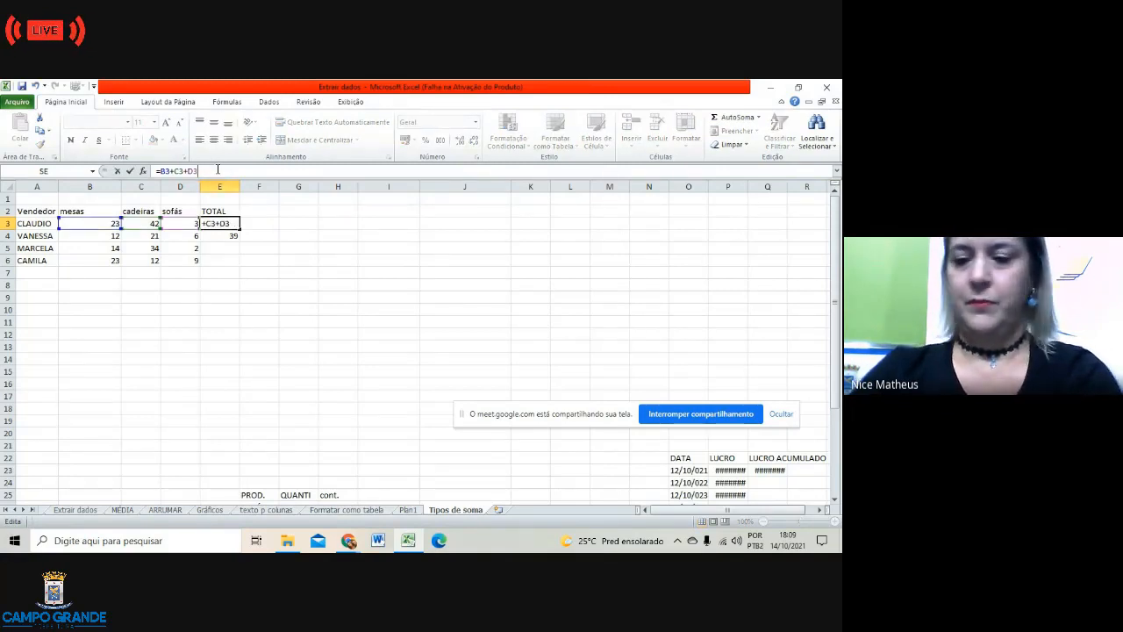
key(BackSpace)
key(BackSpace)
key(BackSpace)
key(BackSpace)
key(BackSpace)
key(BackSpace)
key(BackSpace)
key(BackSpace)
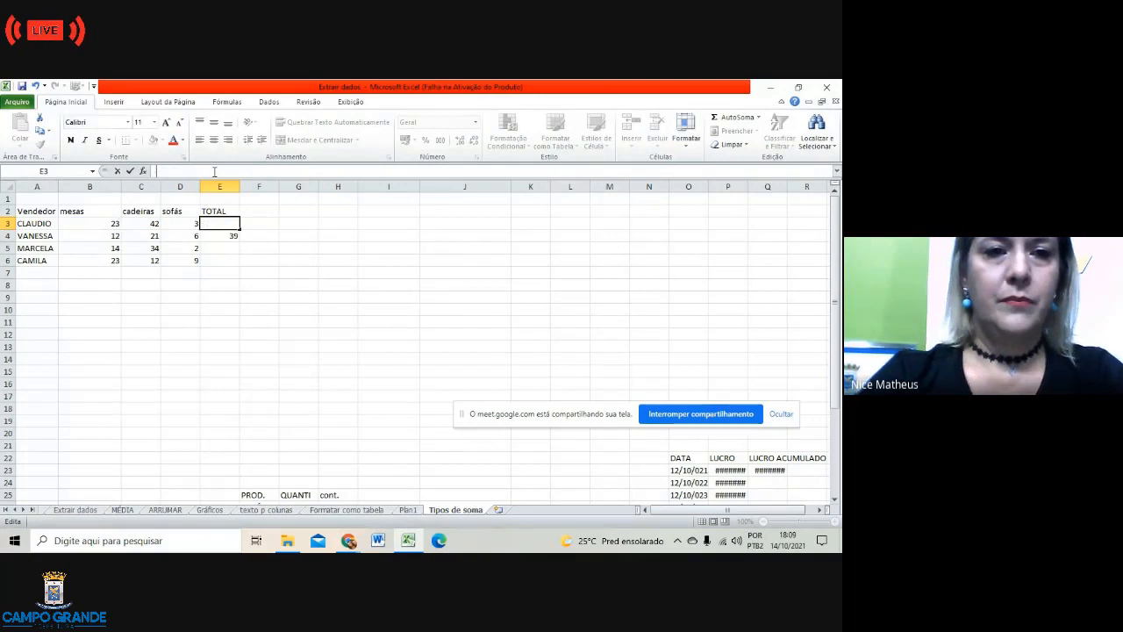
click(232, 236)
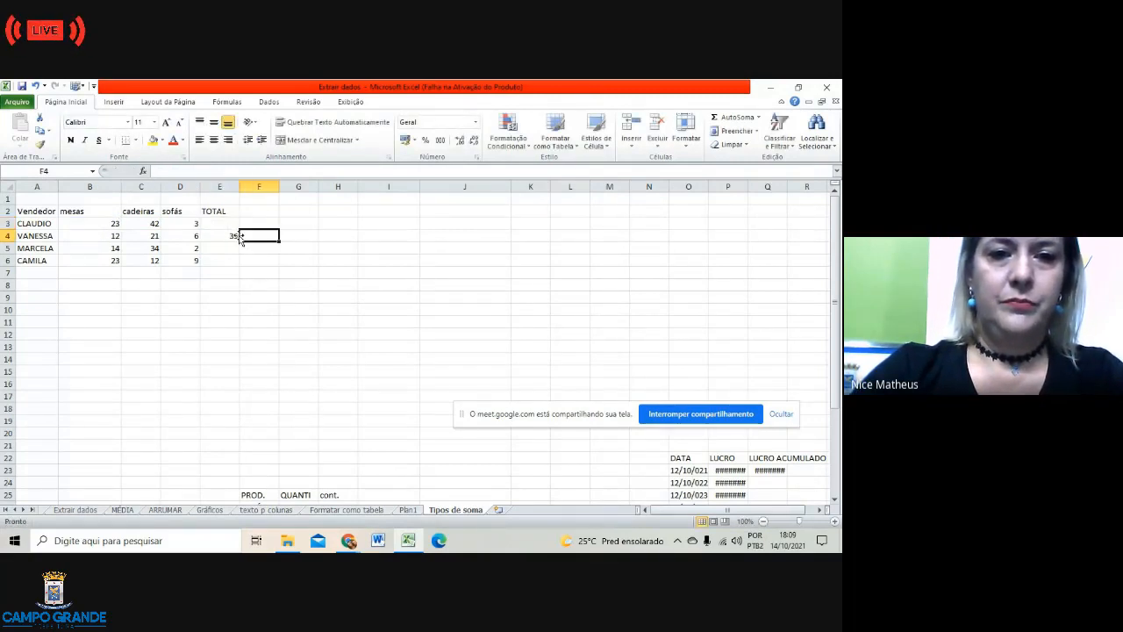
key(Delete)
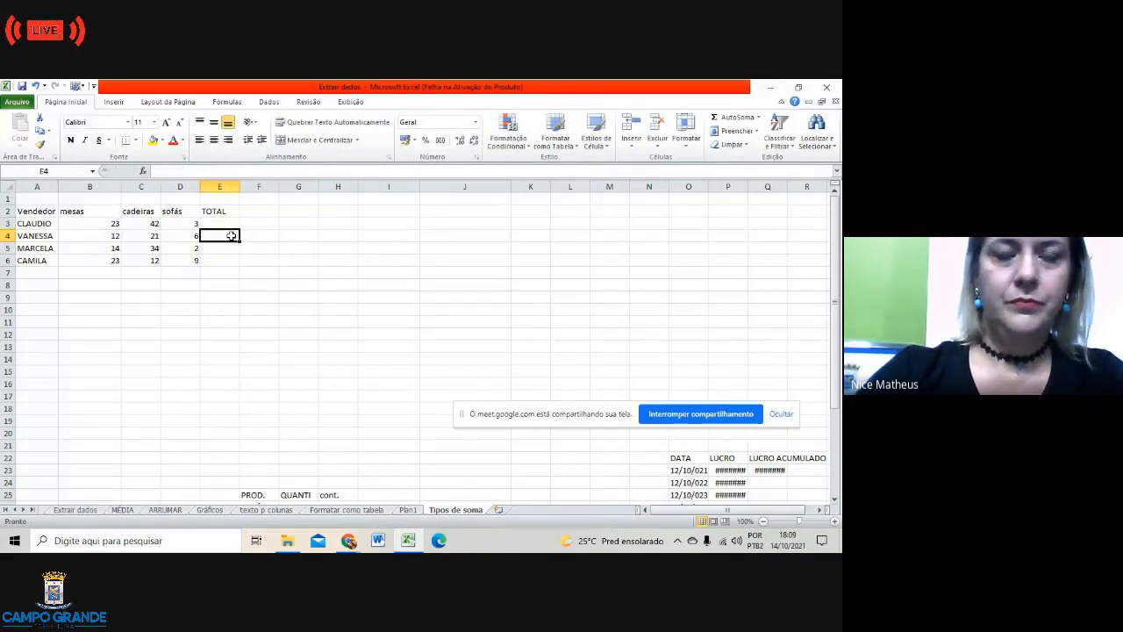
click(258, 259)
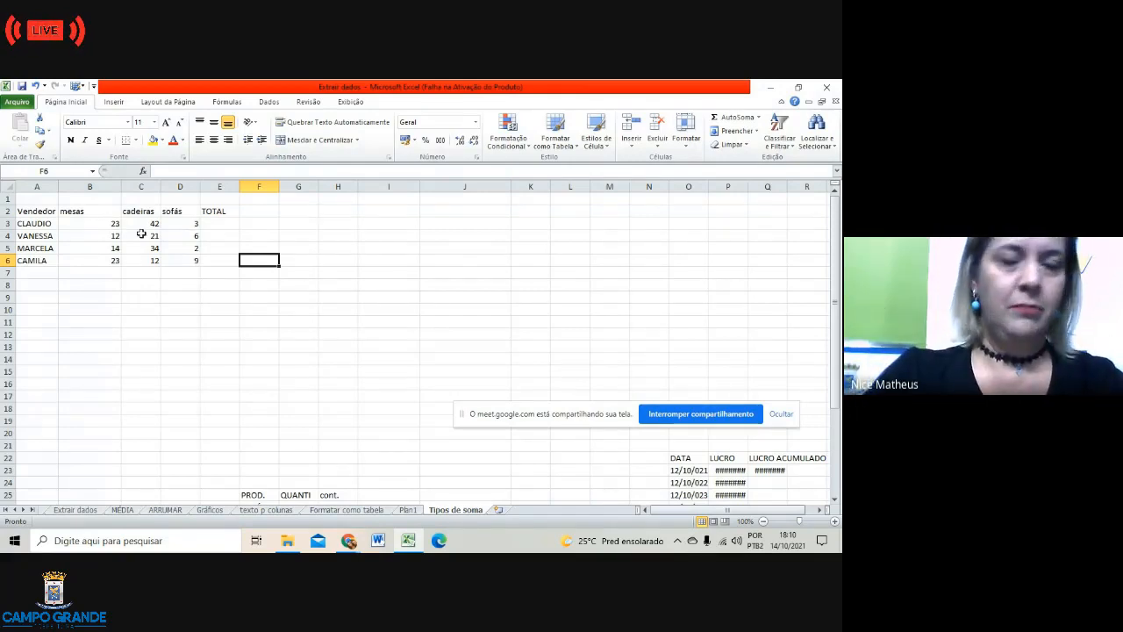
Step: Enter =(B3+C3+D3) in E3 and accept Excel's correction so it shows 68
click(215, 226)
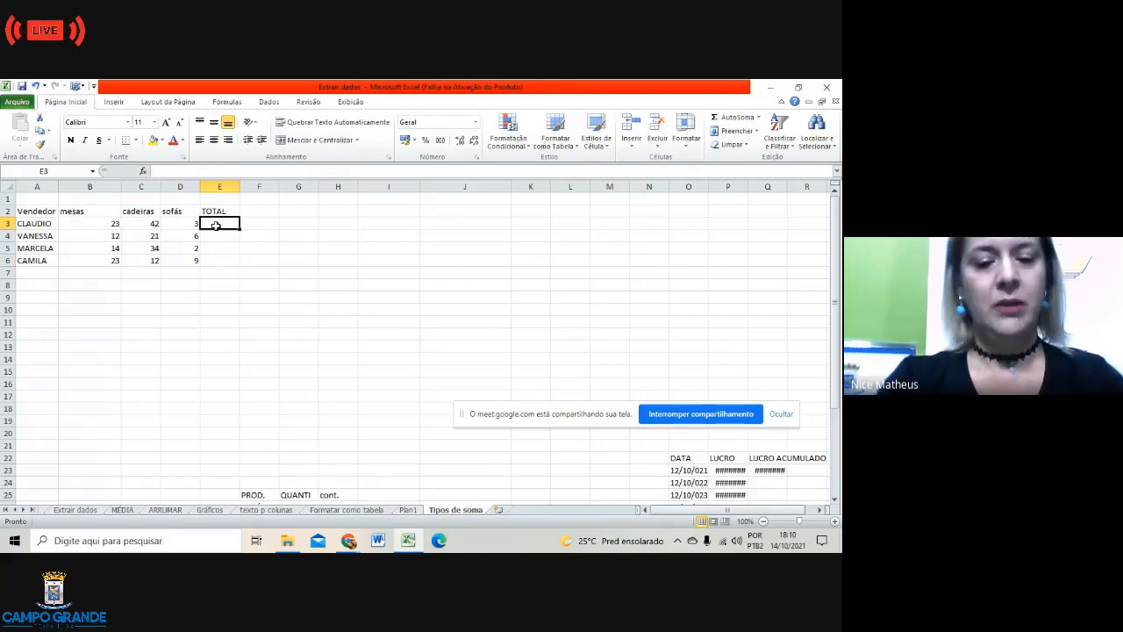
text(=)
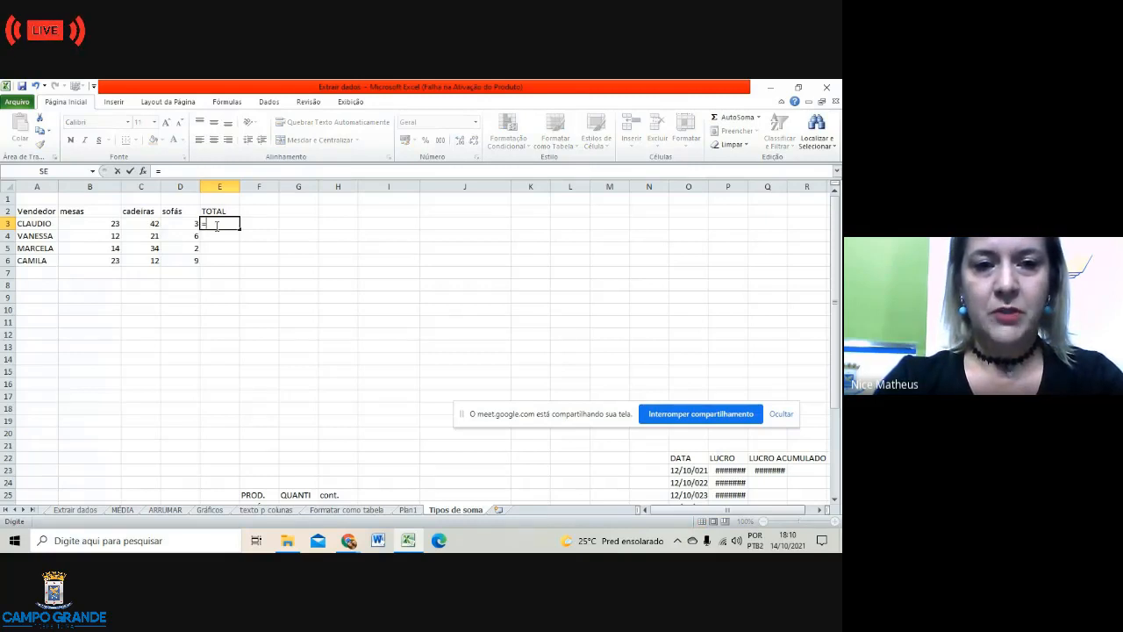
text(()
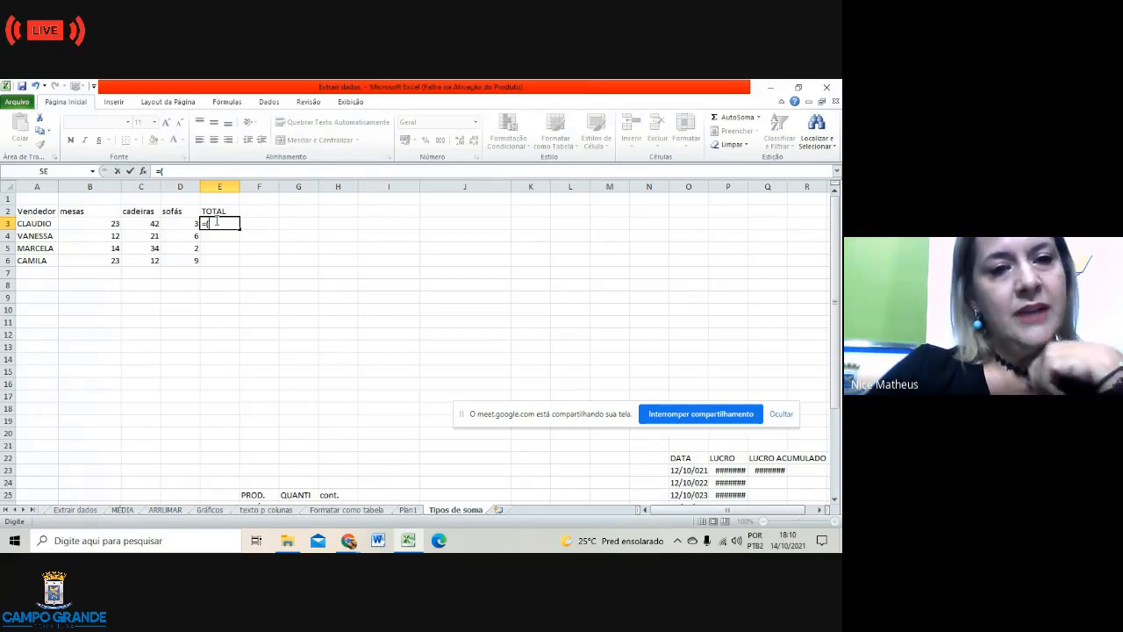
click(116, 224)
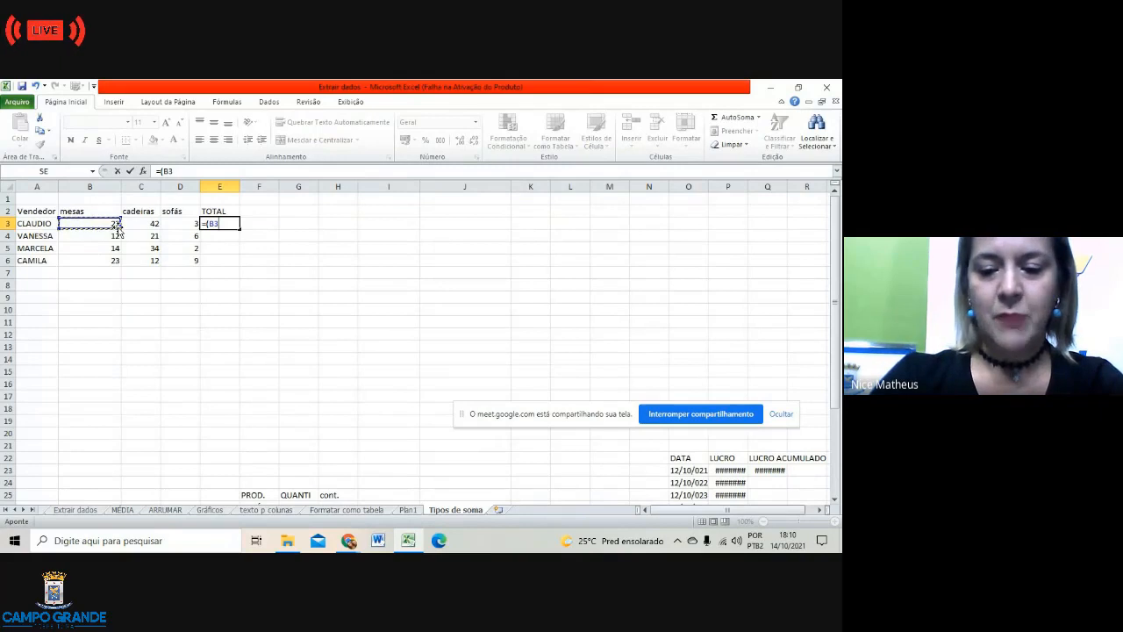
text(+)
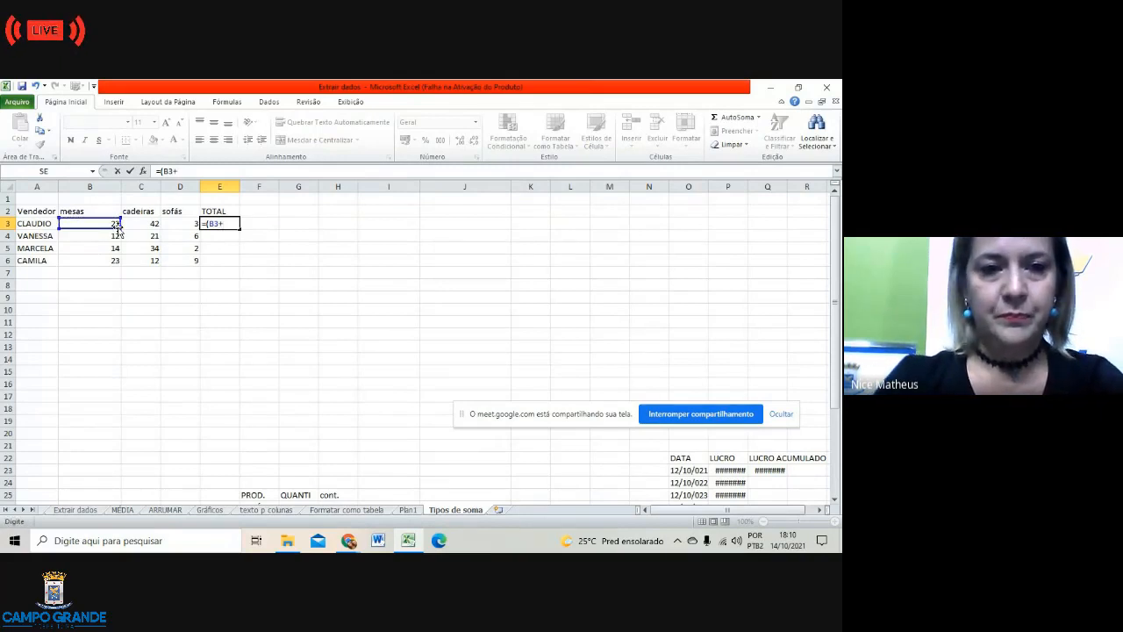
click(140, 222)
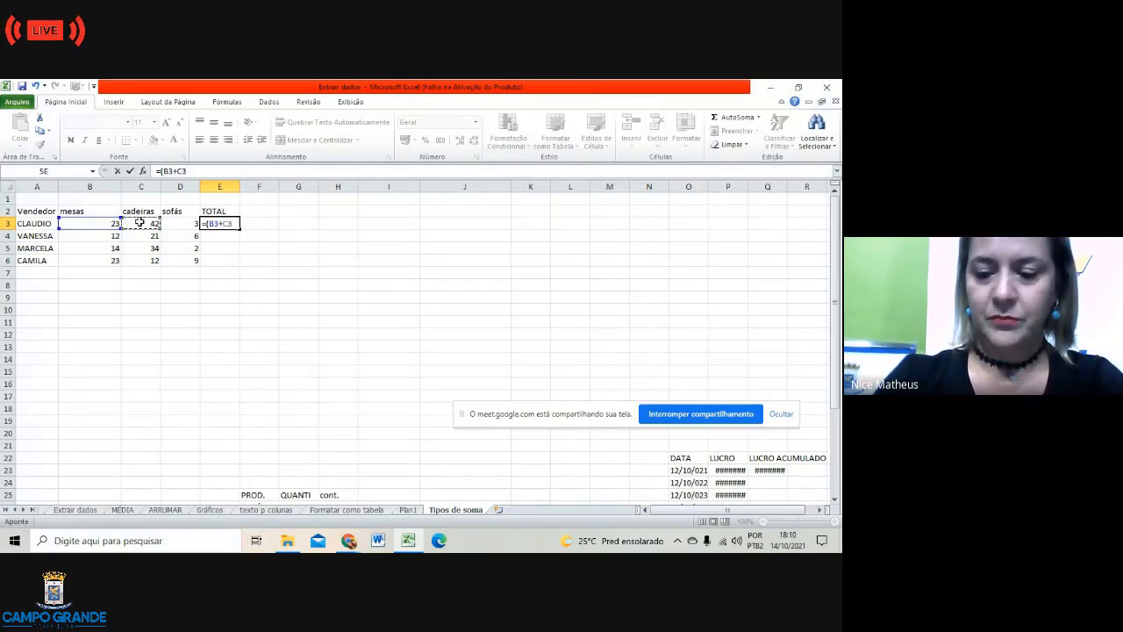
text(+)
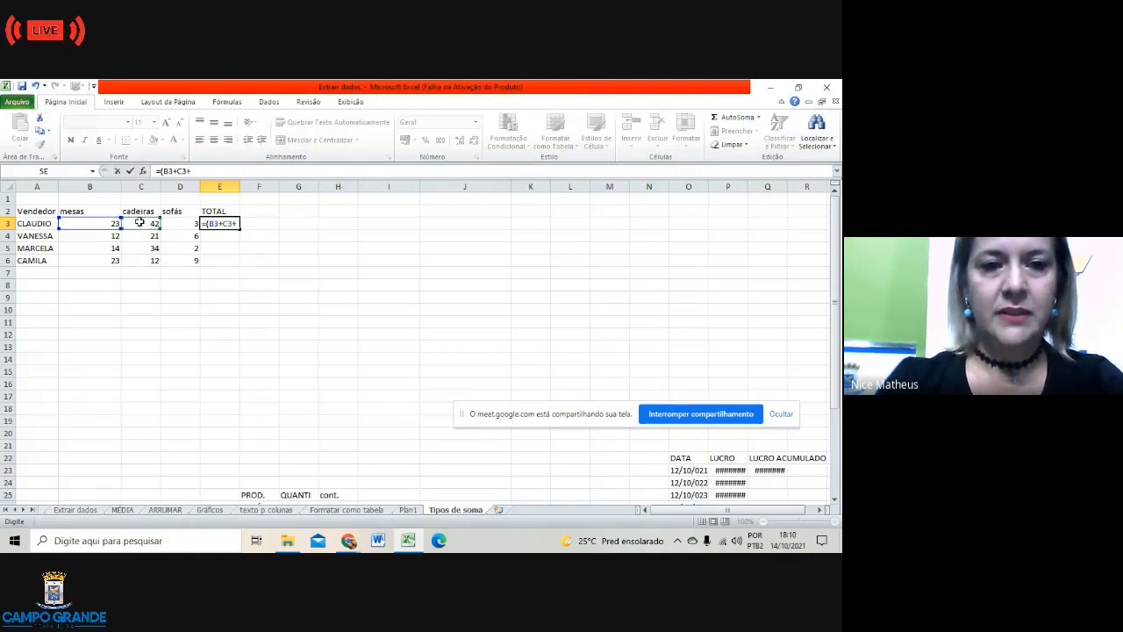
click(184, 225)
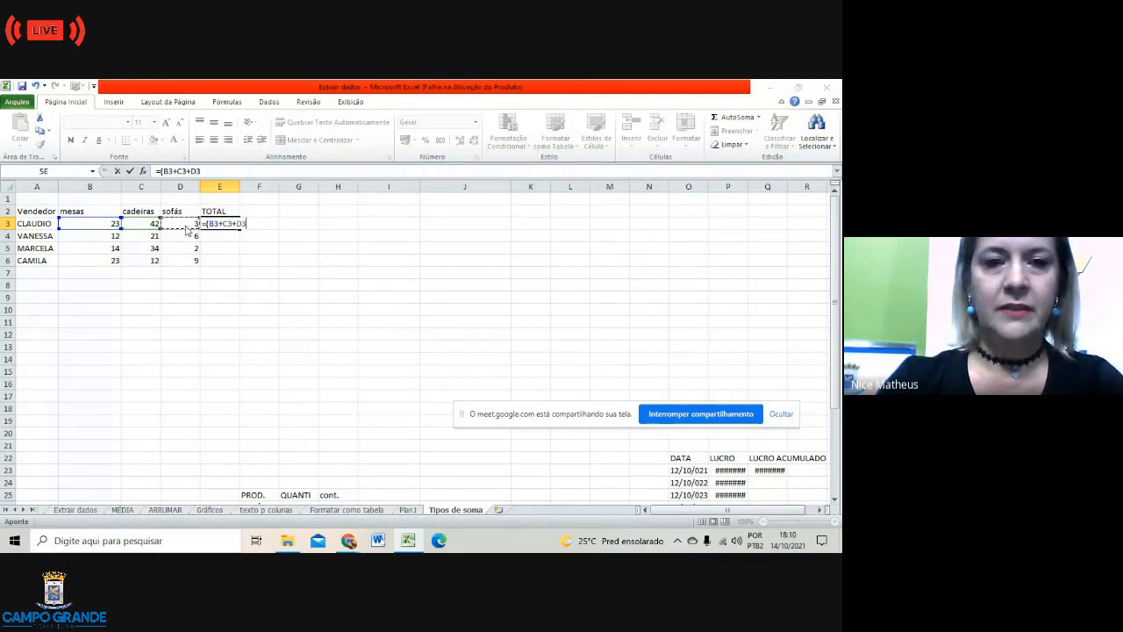
key(Return)
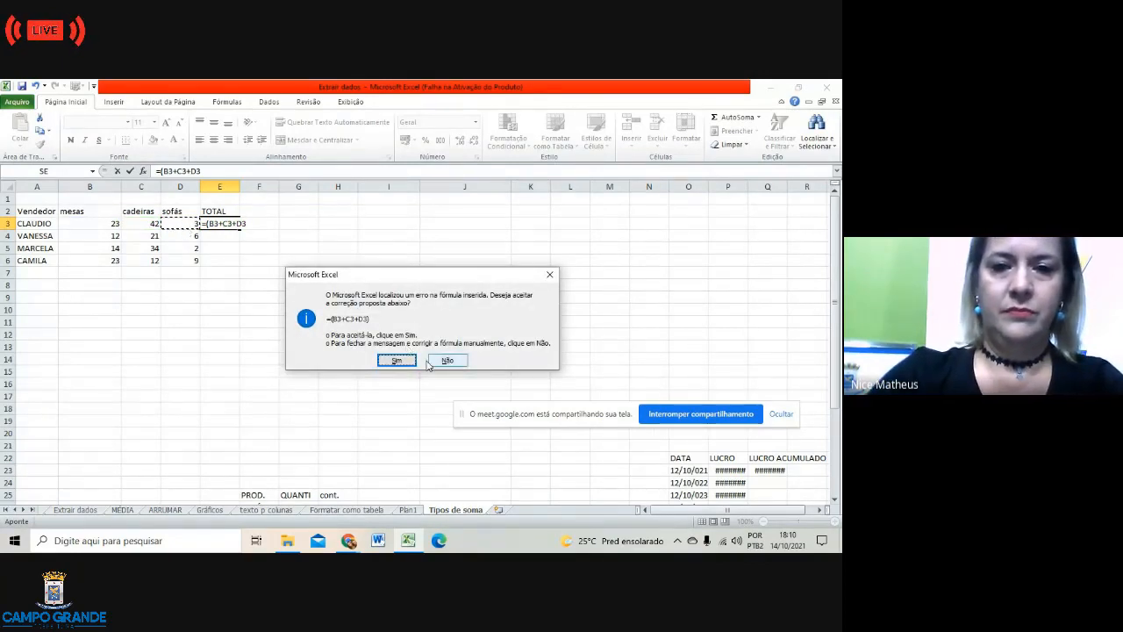
click(398, 363)
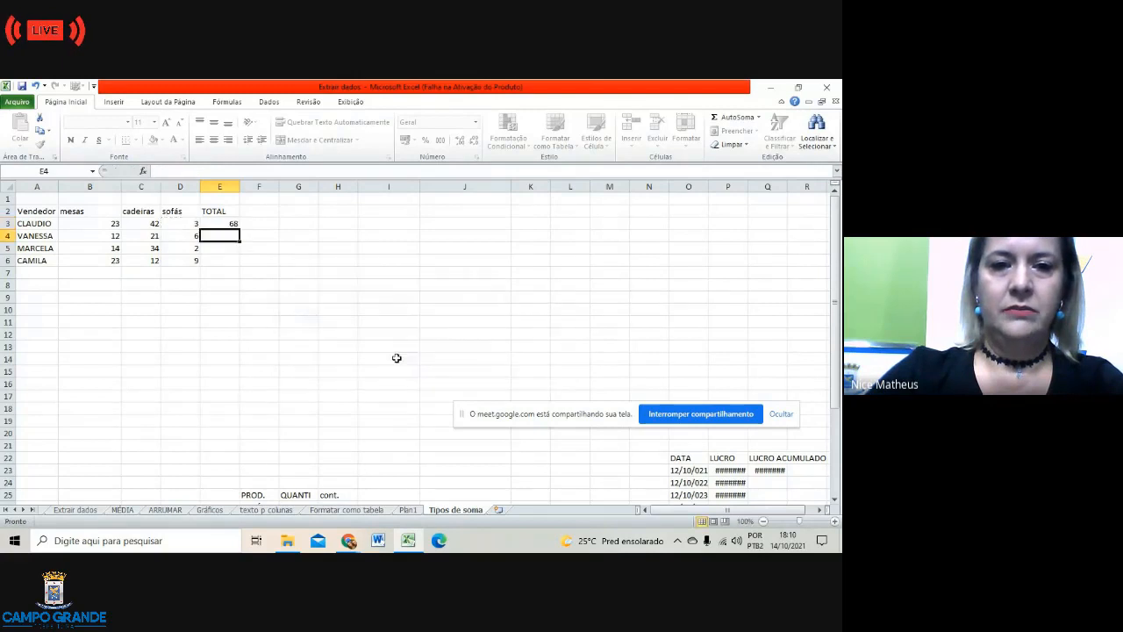
click(223, 272)
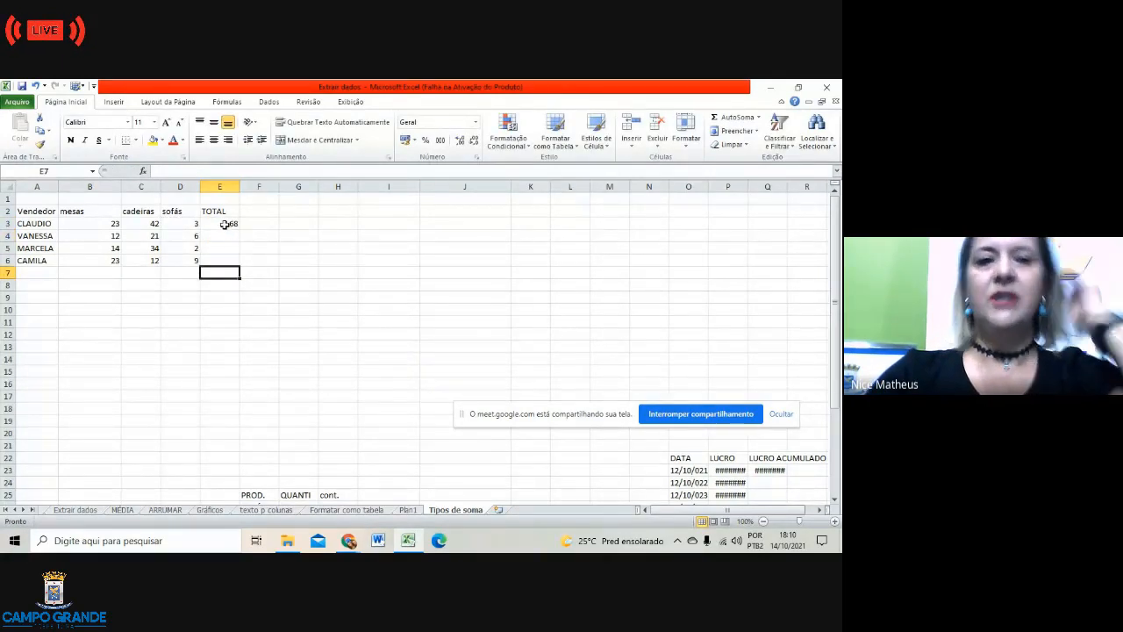
Step: Inspect E3 and delete its broken formula text
click(226, 224)
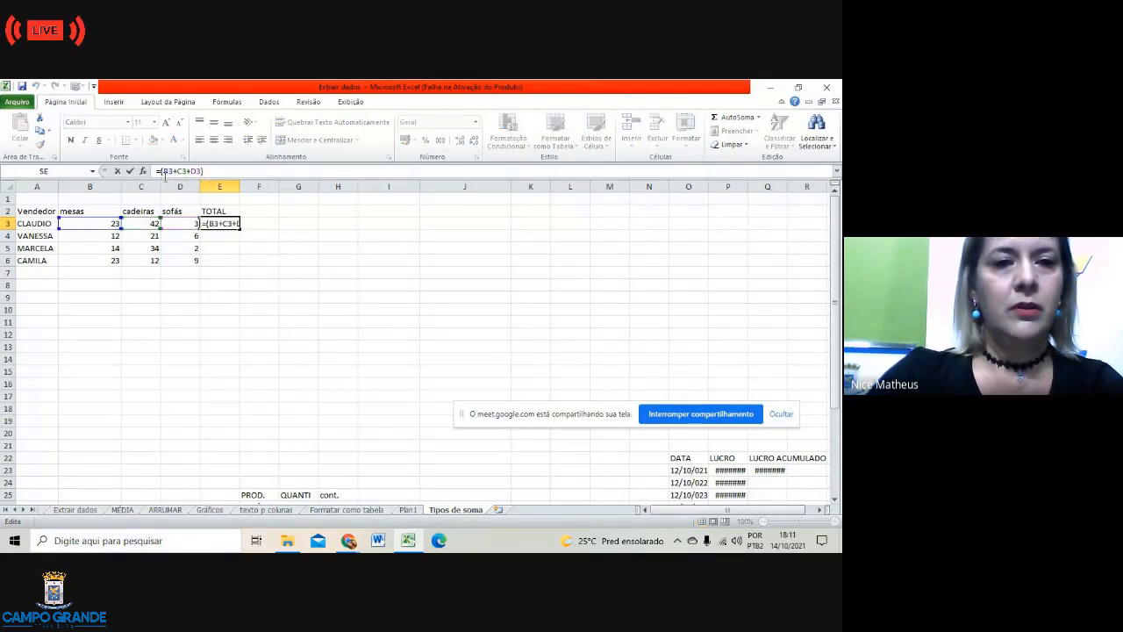
click(224, 238)
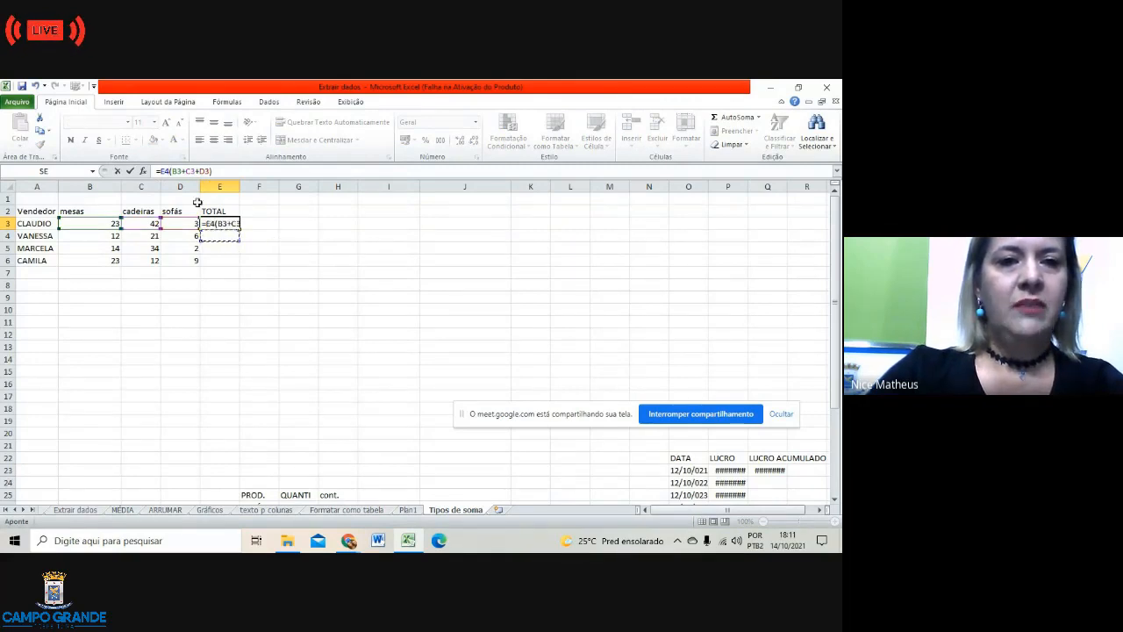
click(279, 252)
click(211, 311)
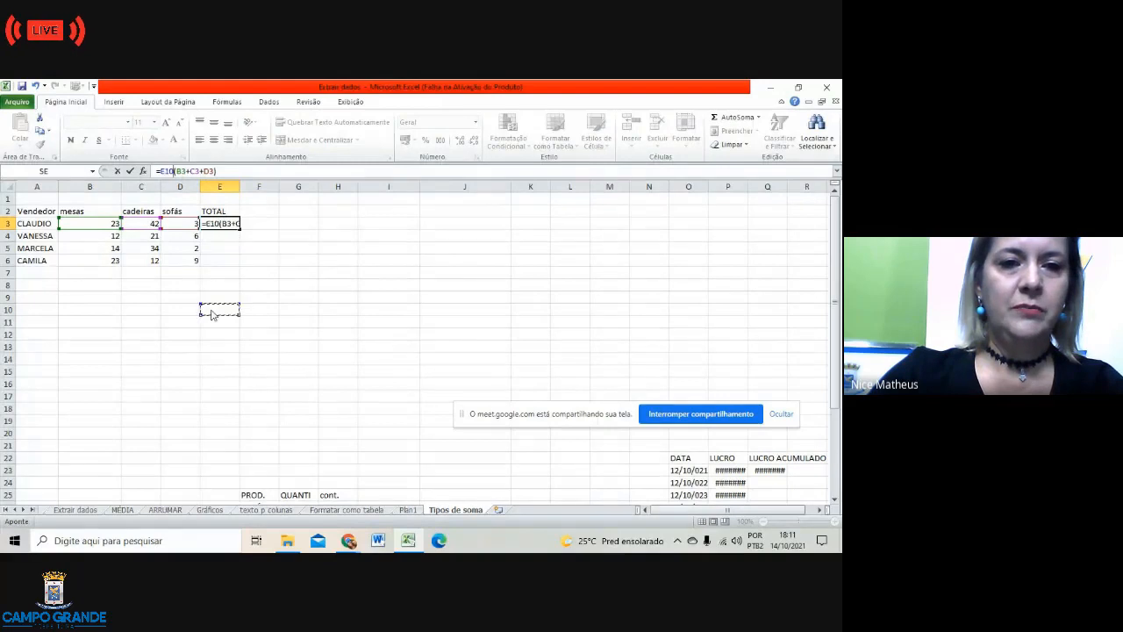
click(133, 308)
click(72, 308)
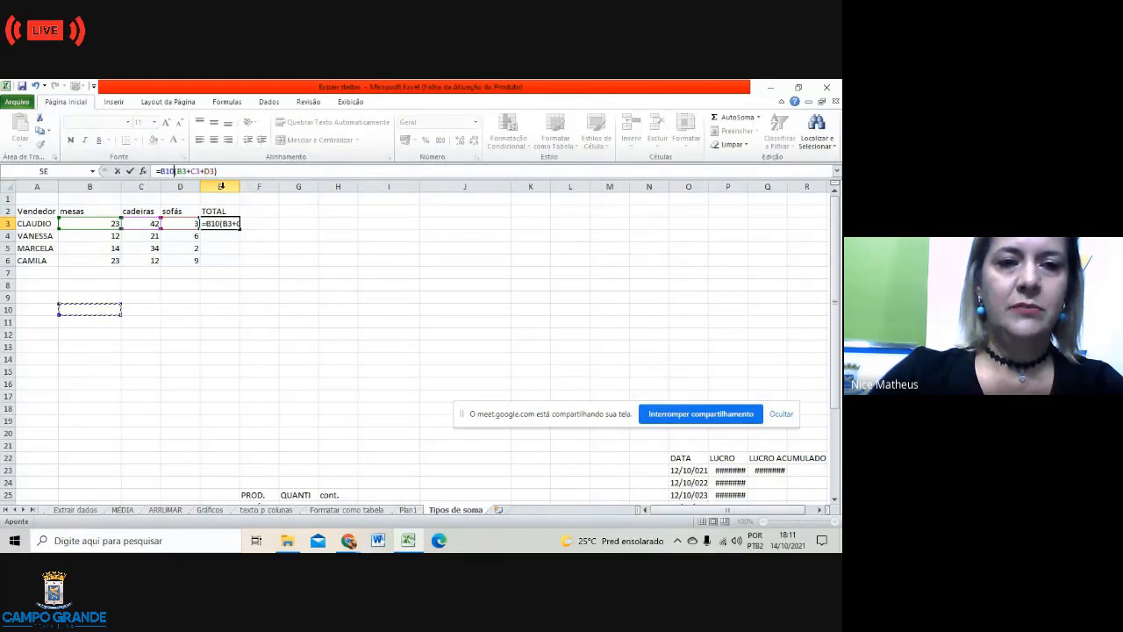
click(230, 170)
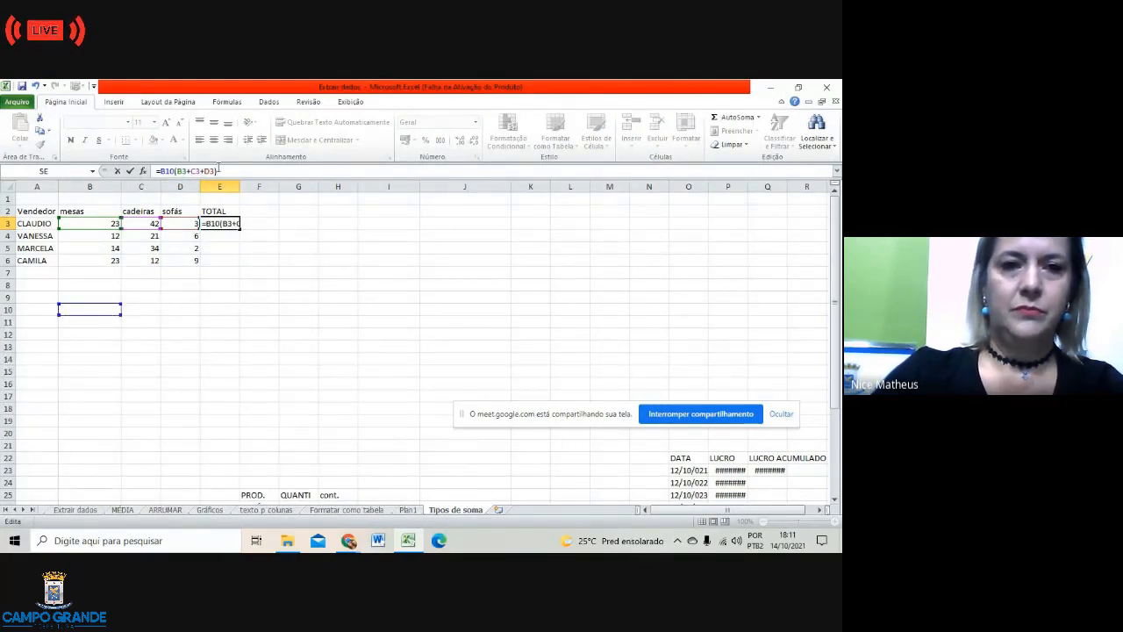
drag(219, 169, 155, 172)
key(BackSpace)
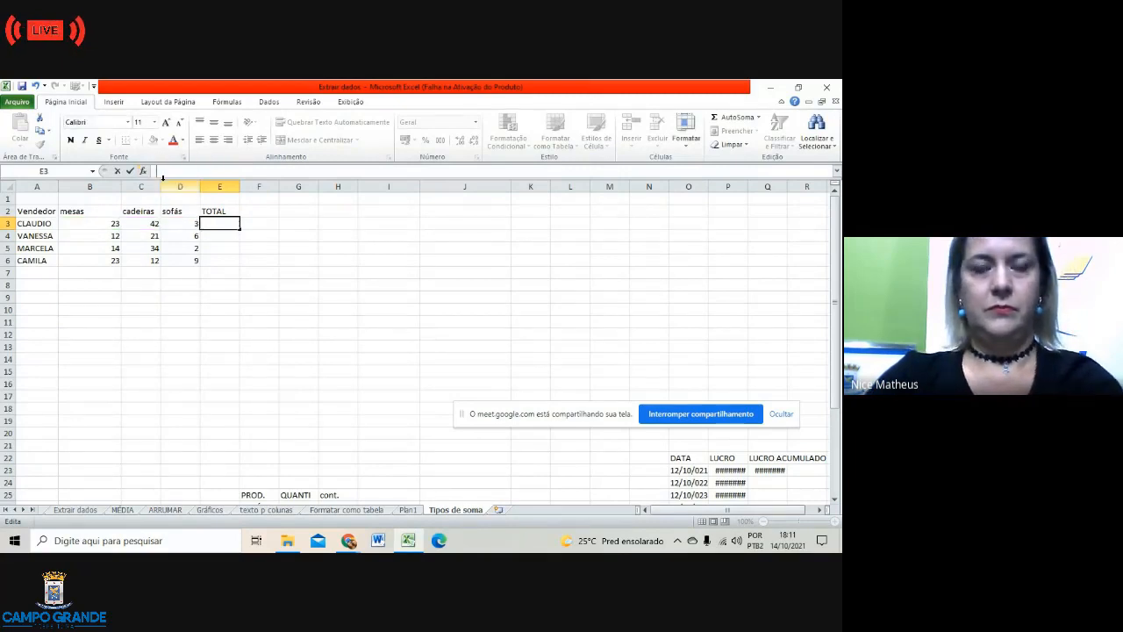
click(233, 273)
click(222, 222)
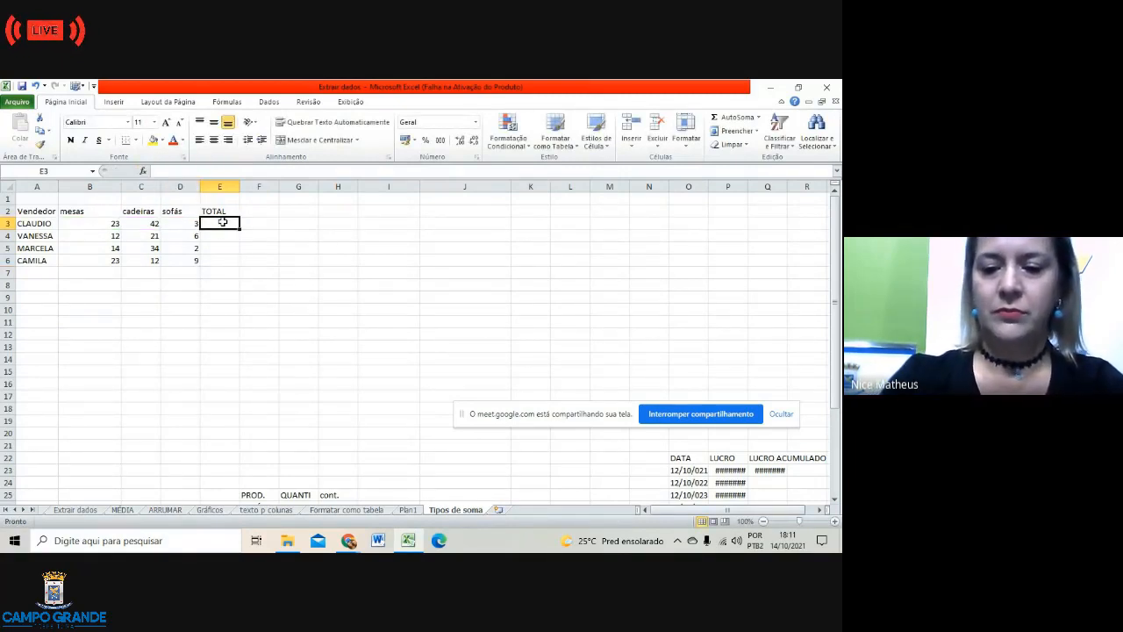
Step: Re-enter E3 as =B3+C3+D3, still showing 68
text(=)
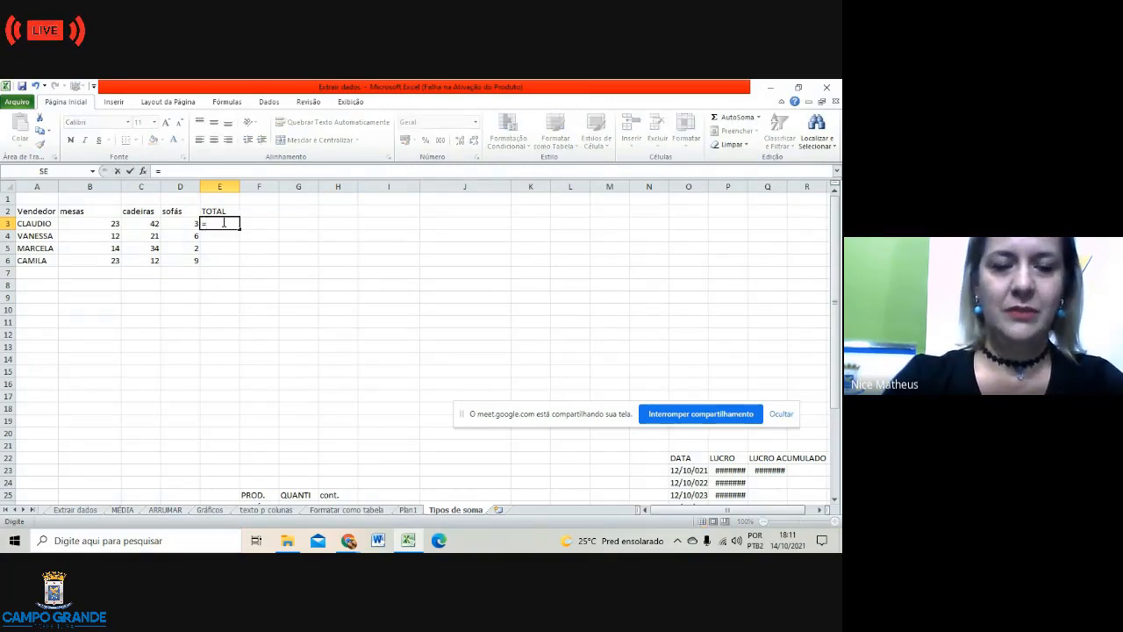
key(Tab)
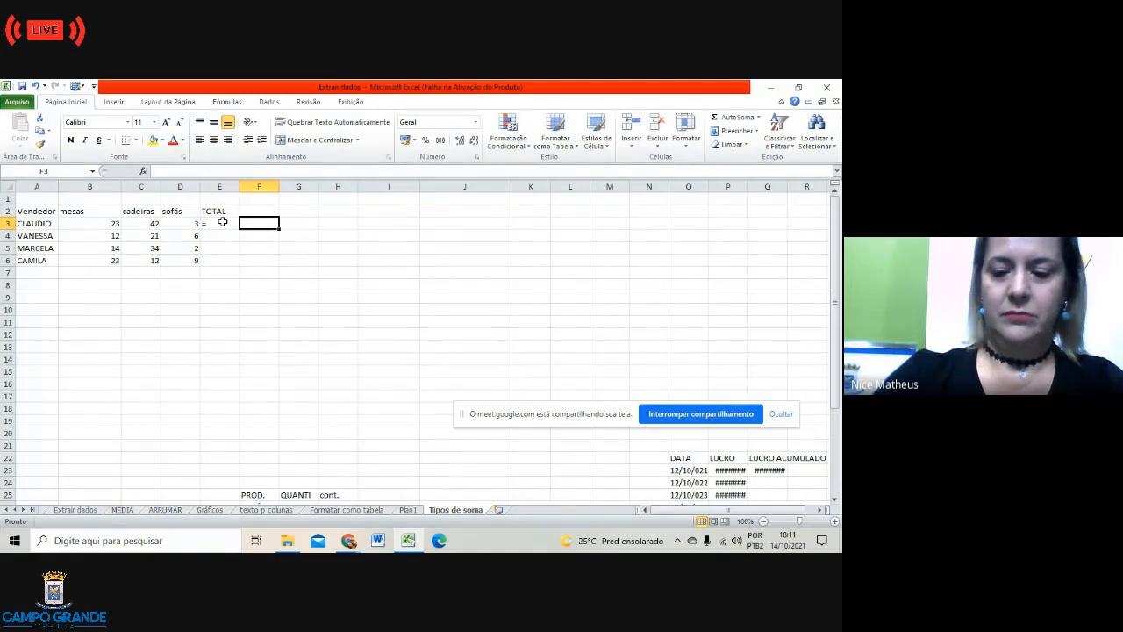
click(223, 222)
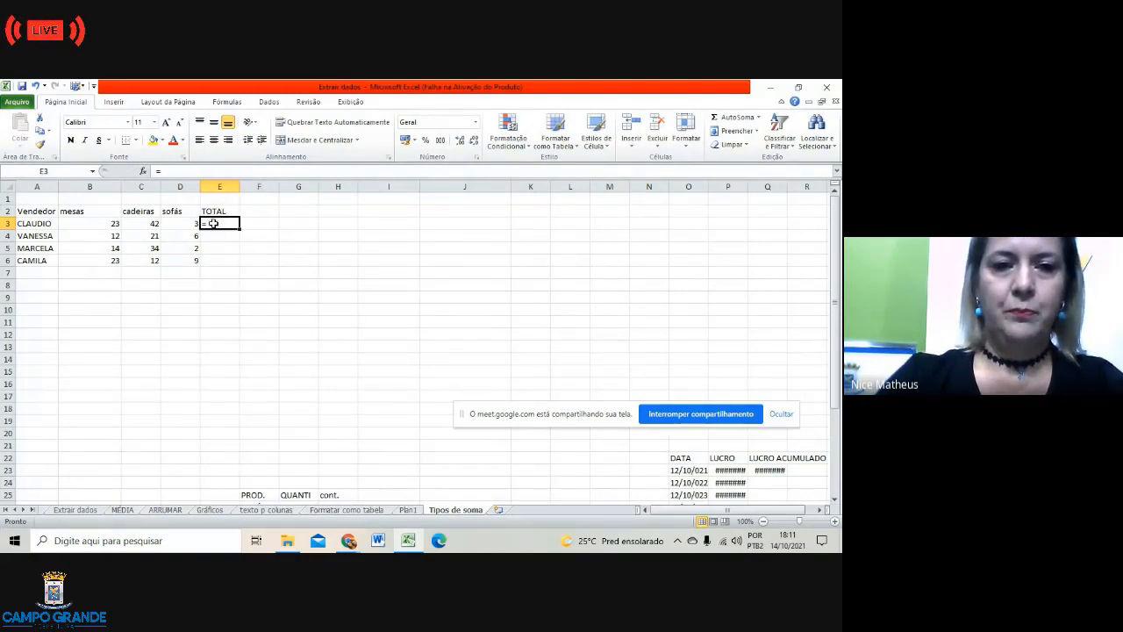
double_click(216, 223)
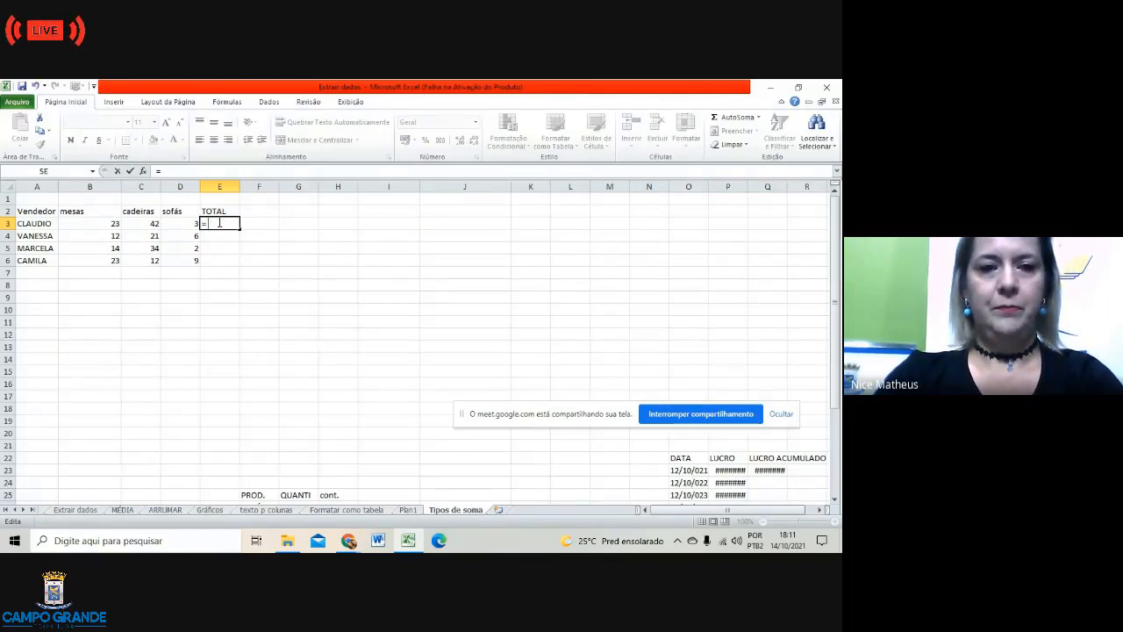
click(116, 226)
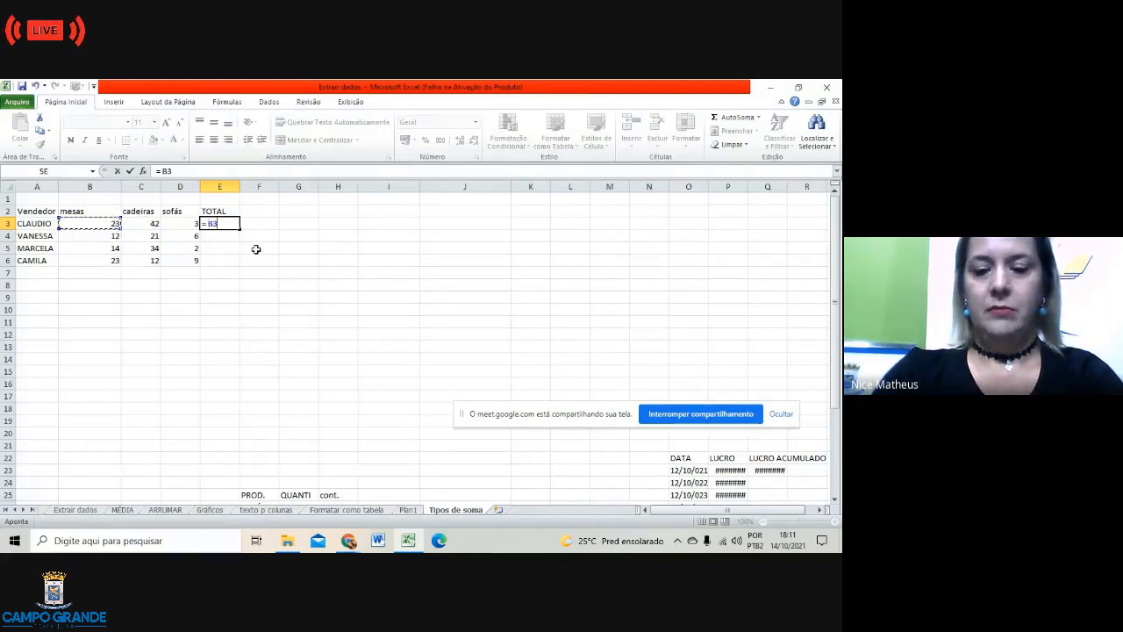
text(+)
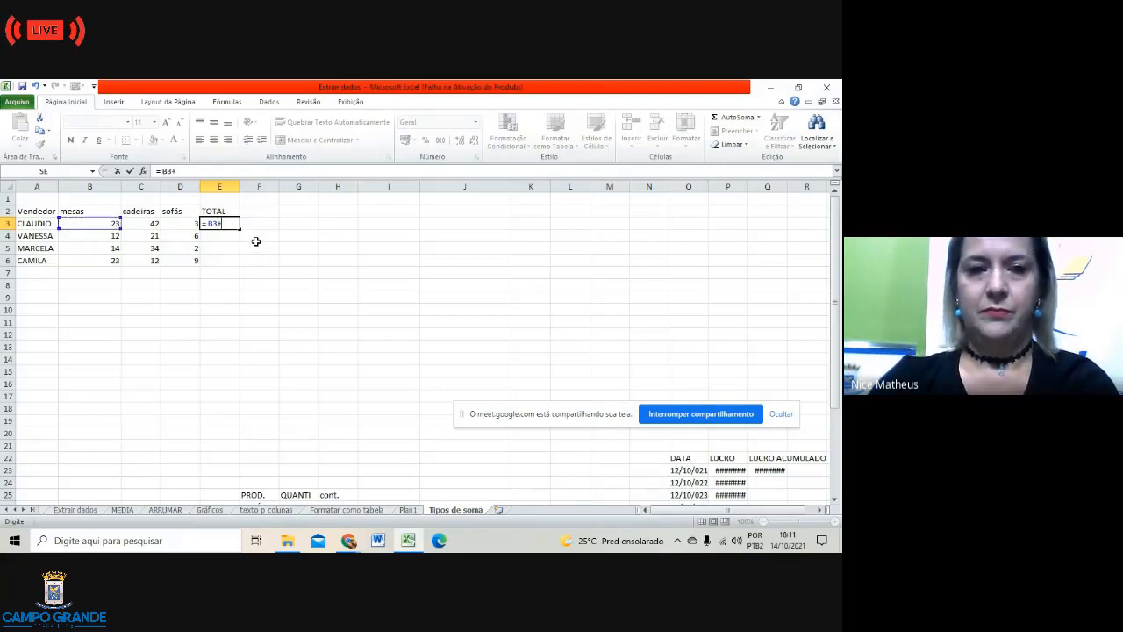
click(139, 224)
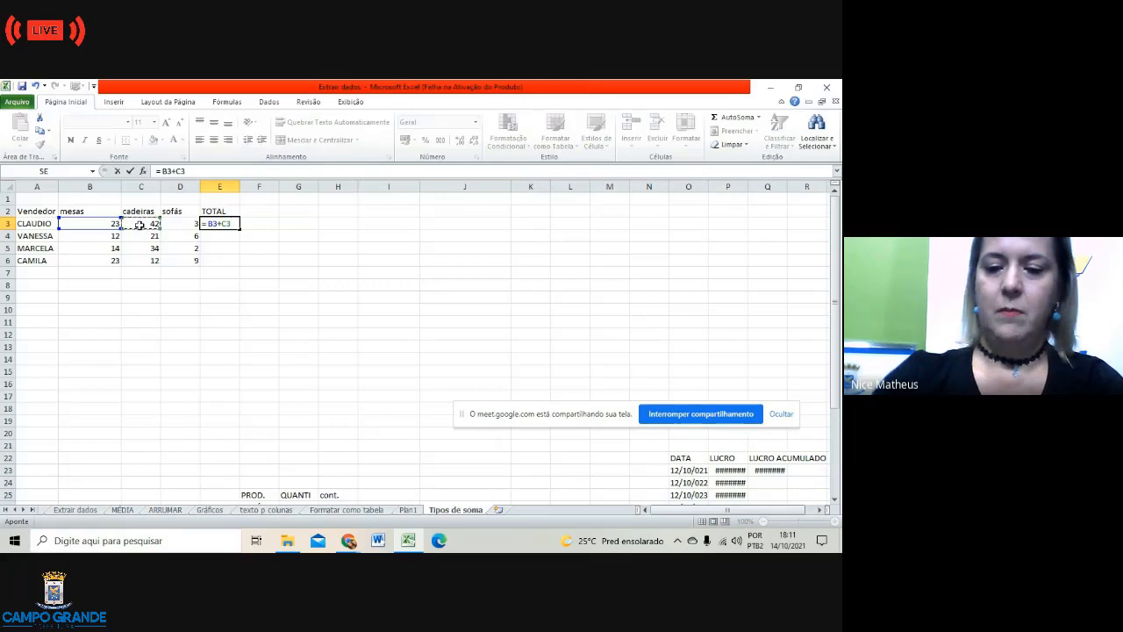
text(+)
click(180, 224)
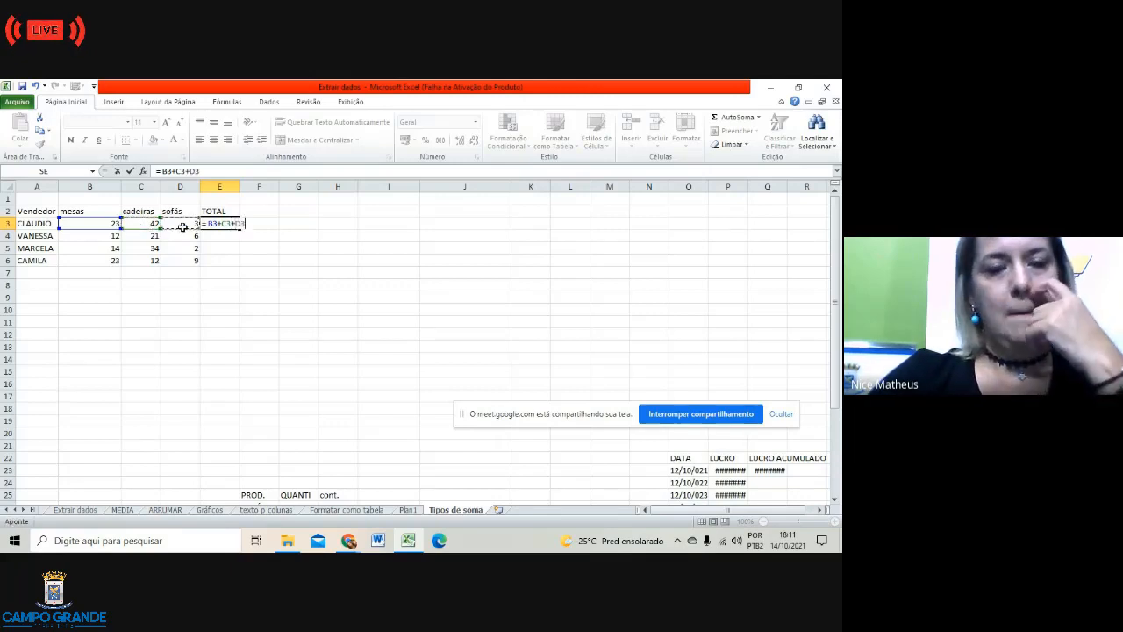
key(Return)
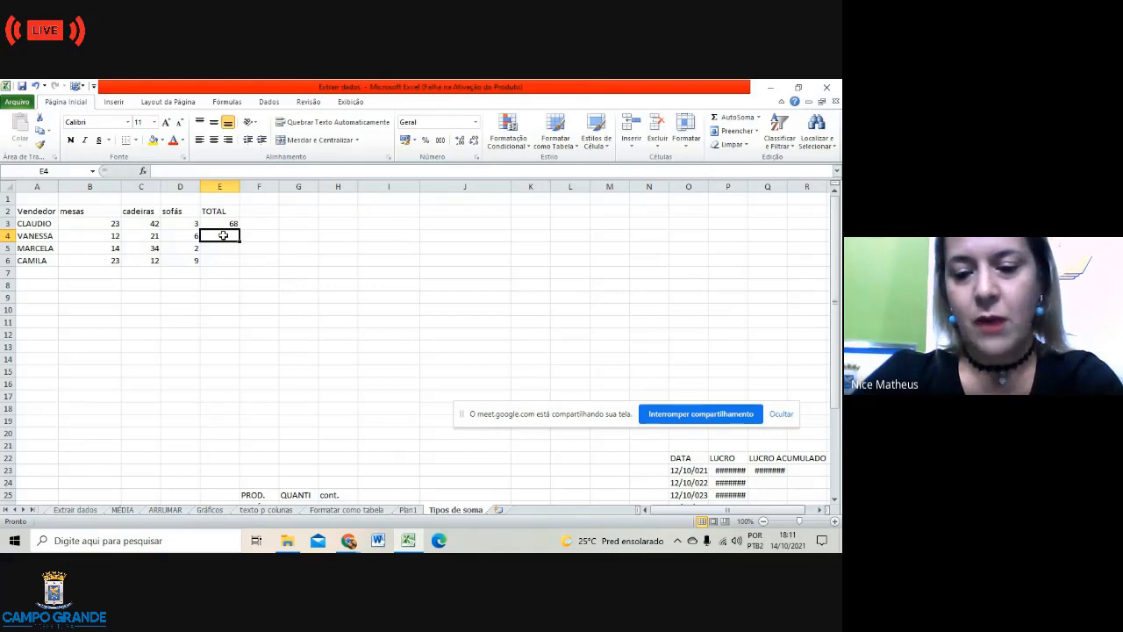
Step: Start a SOMA function in E4 from the function list, then cancel it
text(=)
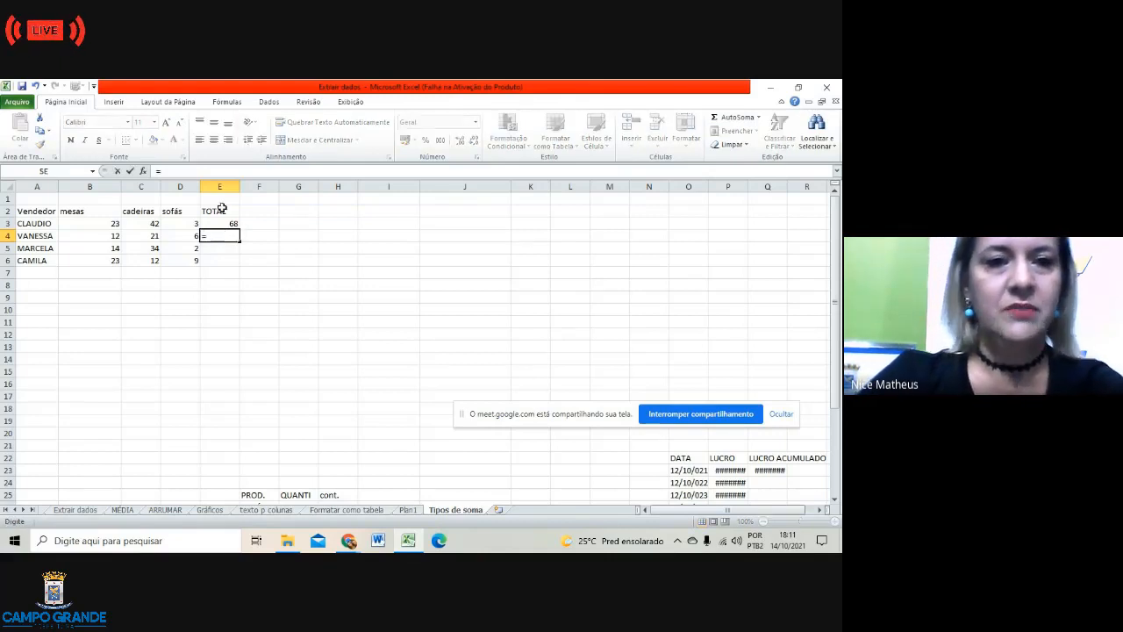
click(143, 171)
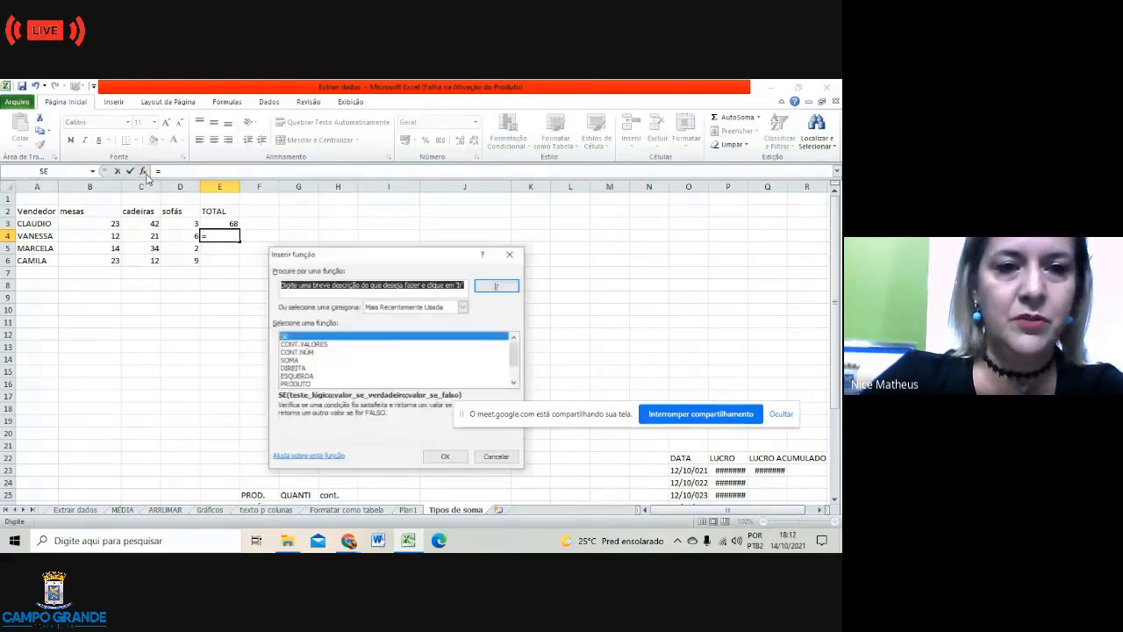
click(300, 359)
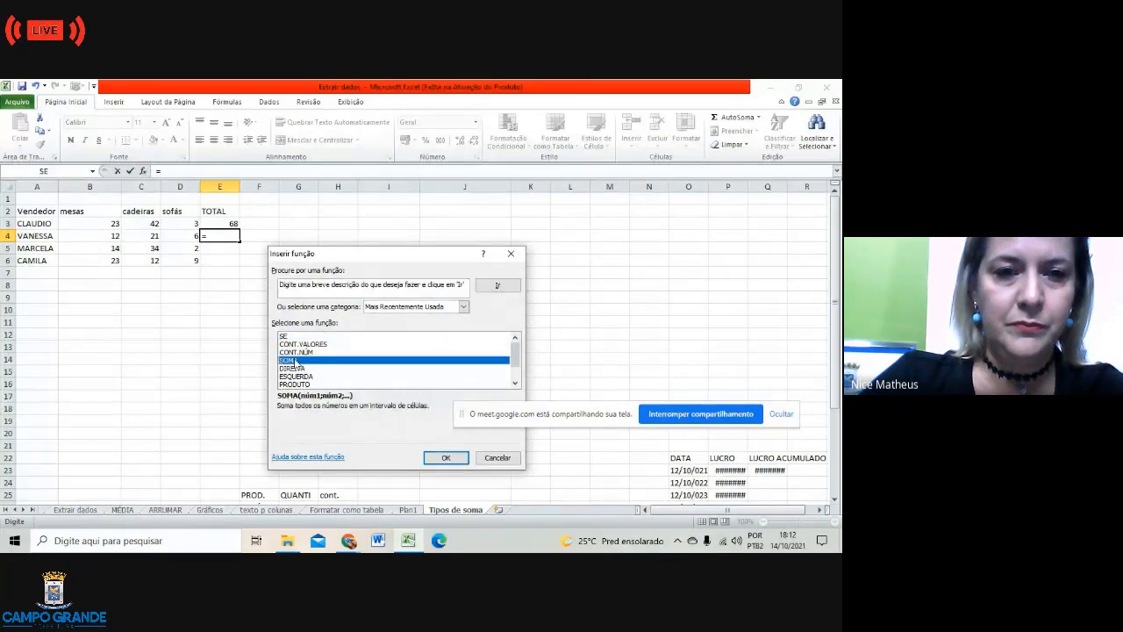
click(443, 458)
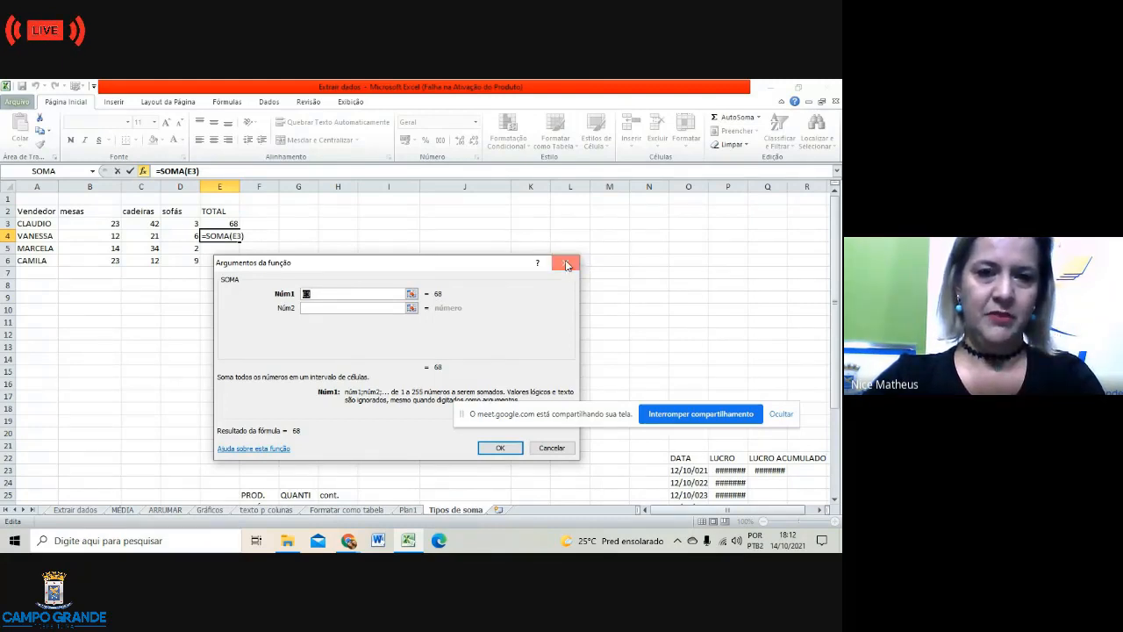
click(566, 264)
Step: Insert =SOMA(B4;C4;D4) in E4 so VANESSA's total shows 39
click(158, 171)
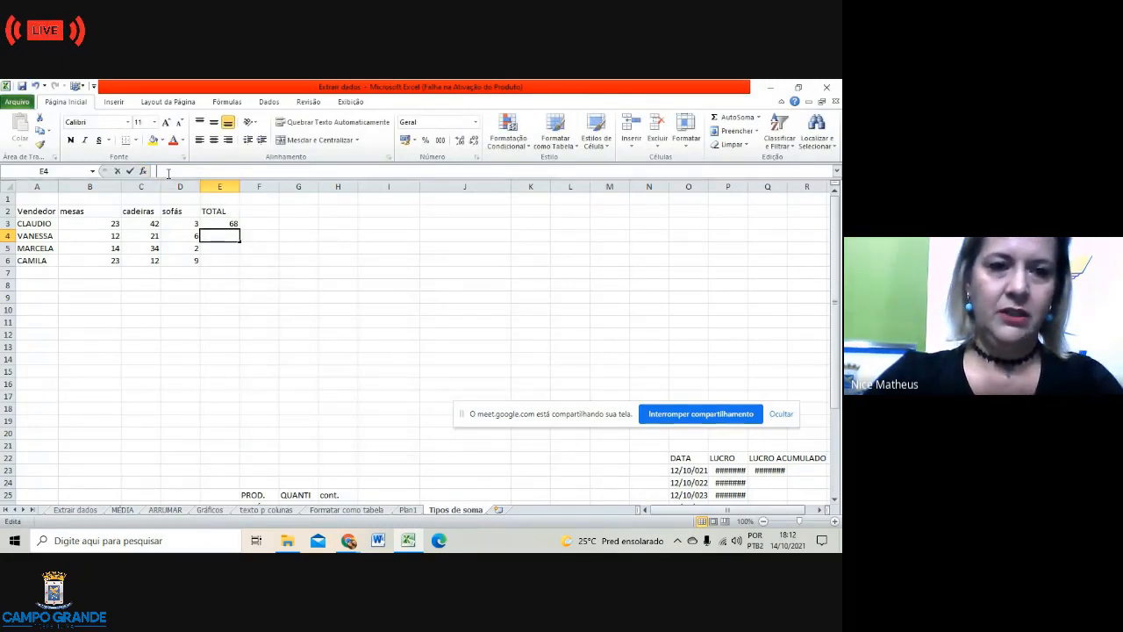
click(143, 172)
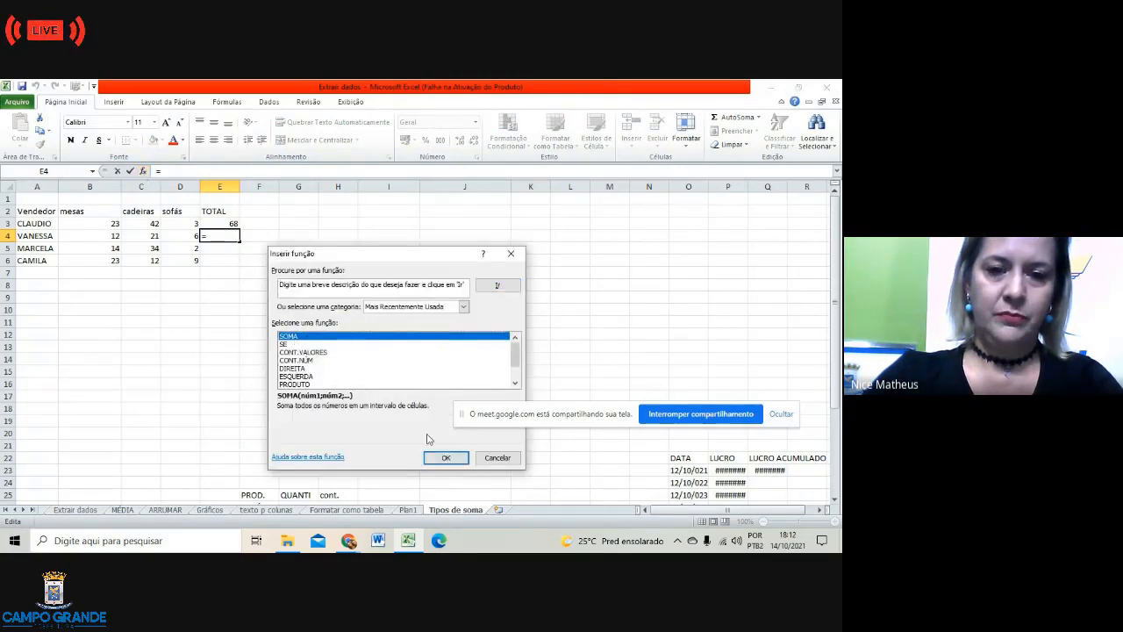
click(445, 457)
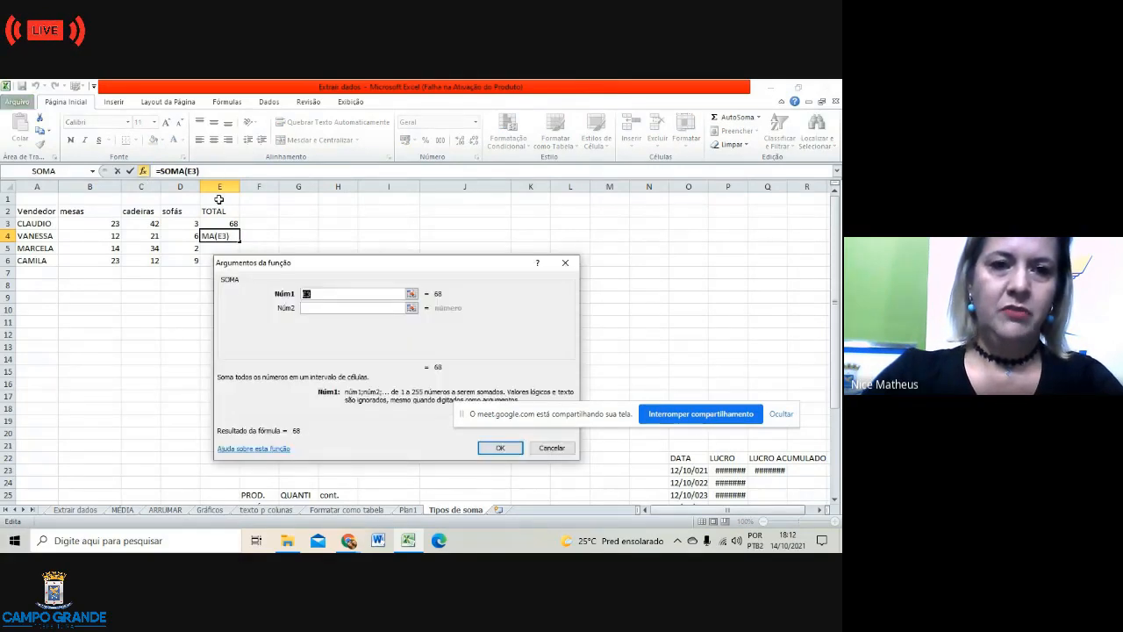
click(198, 172)
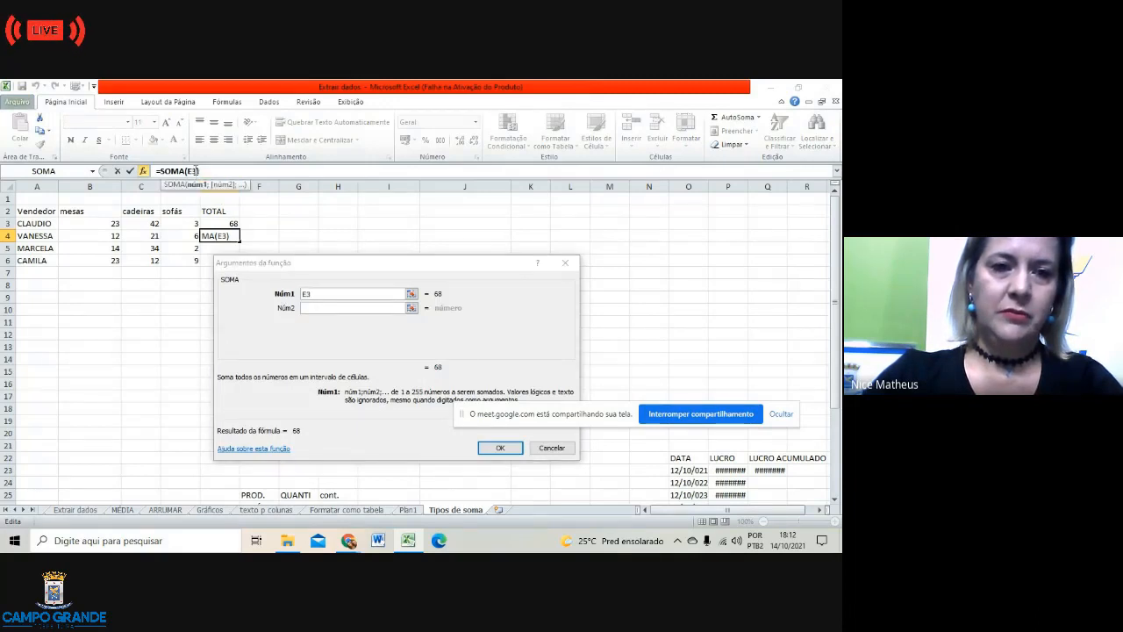
key(BackSpace)
key(BackSpace)
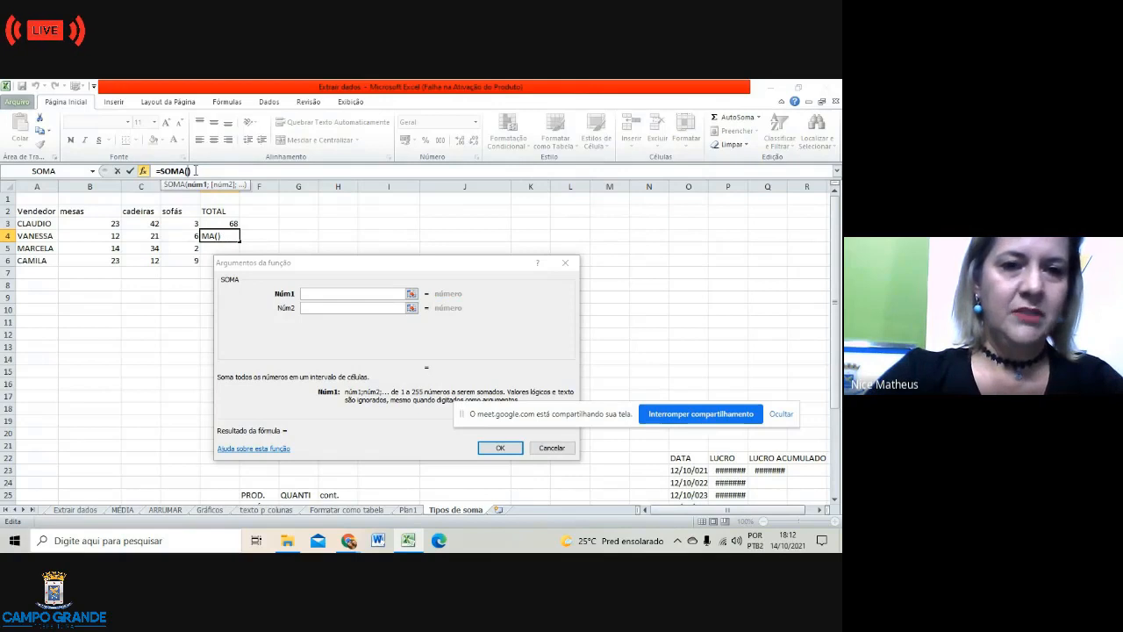
click(114, 237)
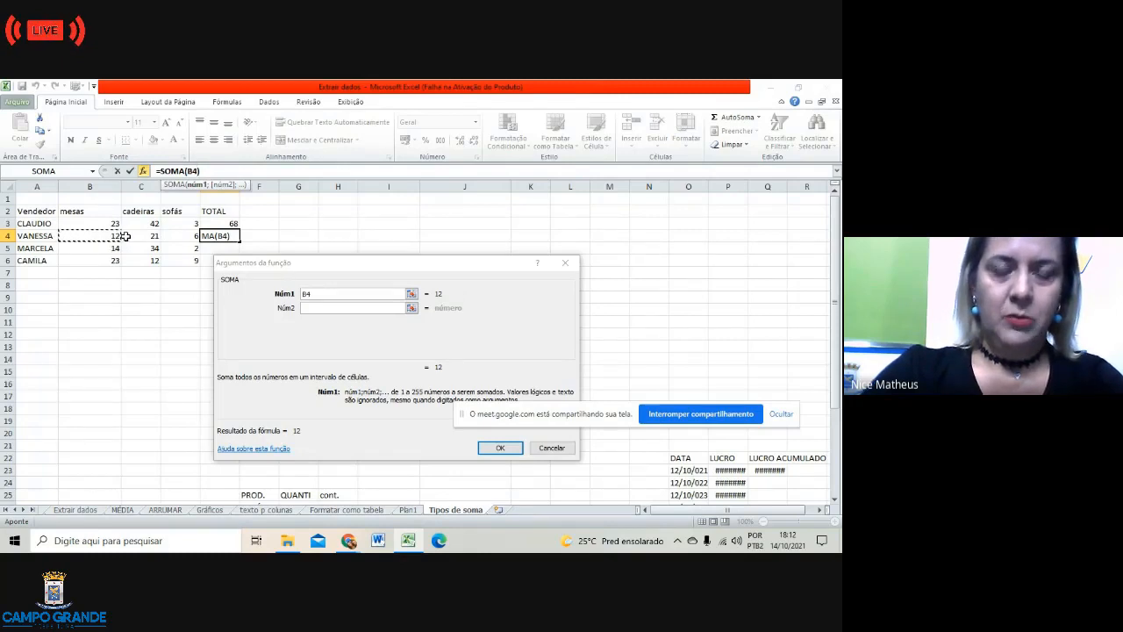
text(;)
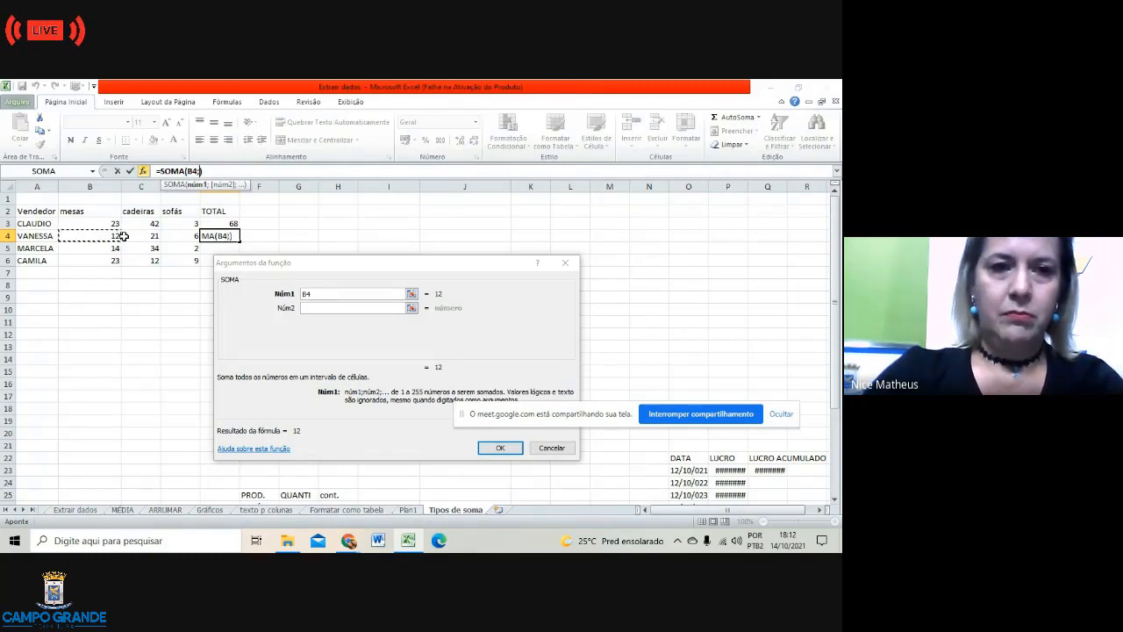
click(142, 237)
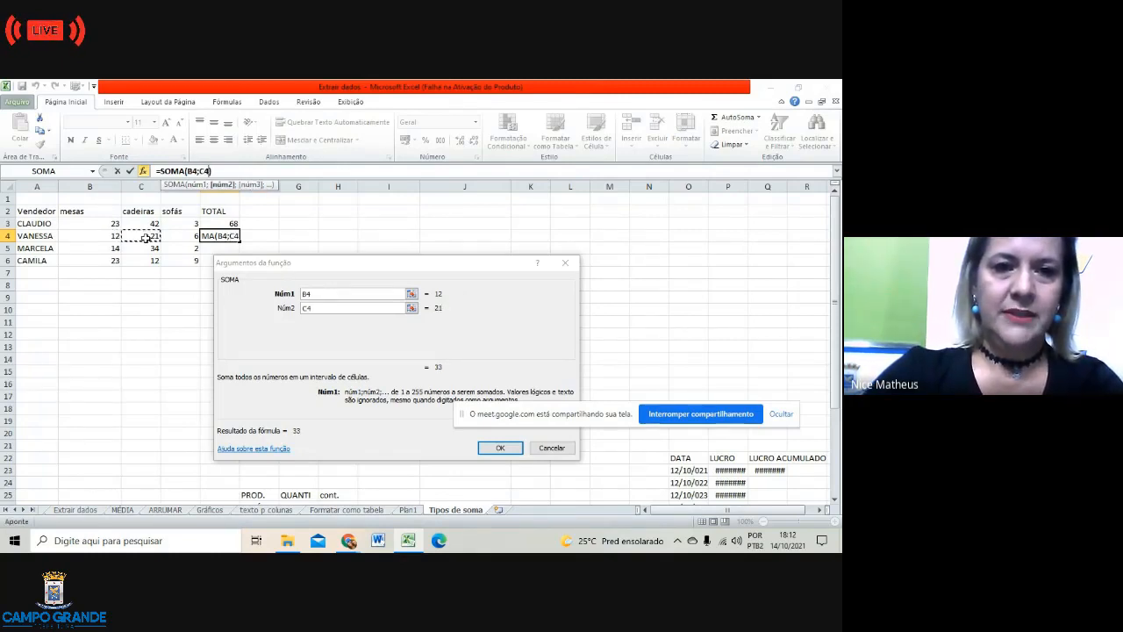
text(;)
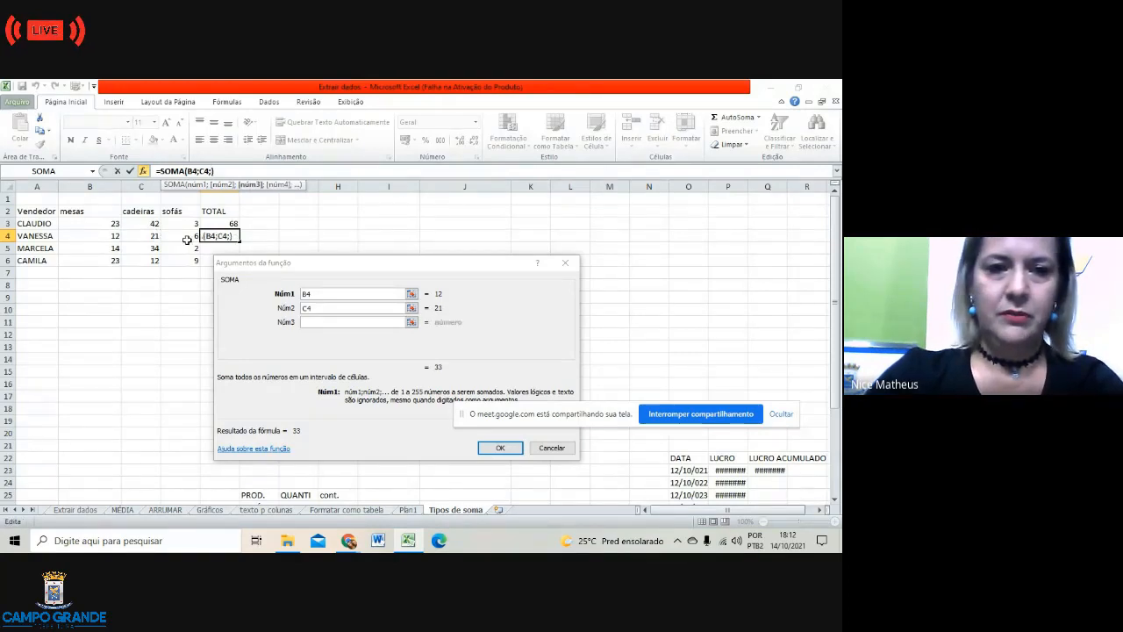
click(186, 237)
key(Return)
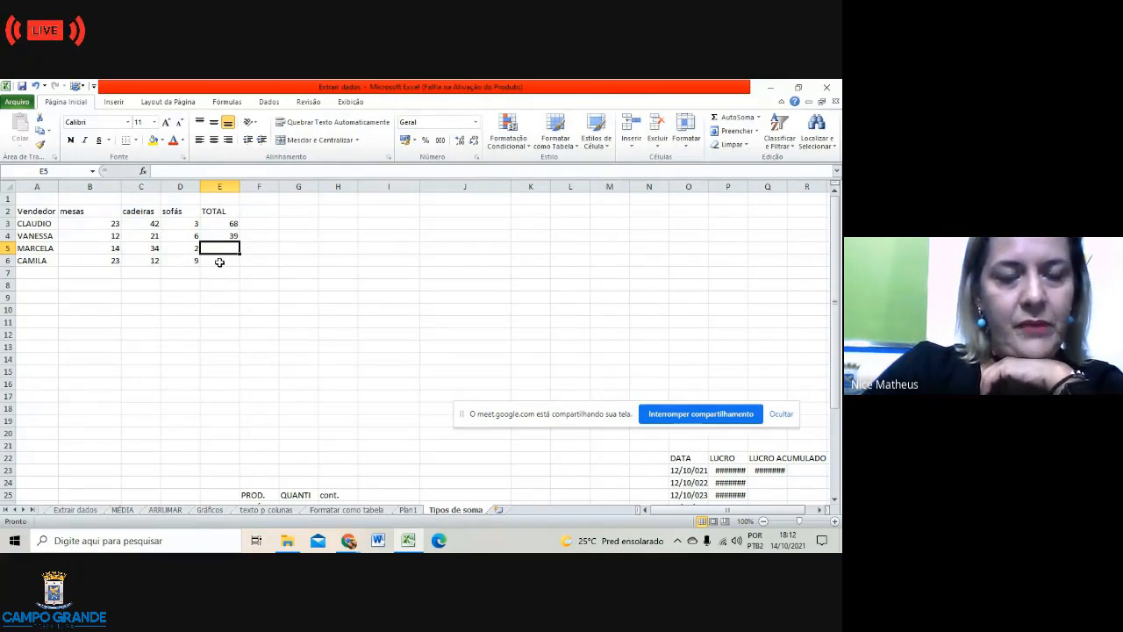
Step: Use AutoSoma to put =SOMA(B6:D6) in E6, giving 44
click(219, 261)
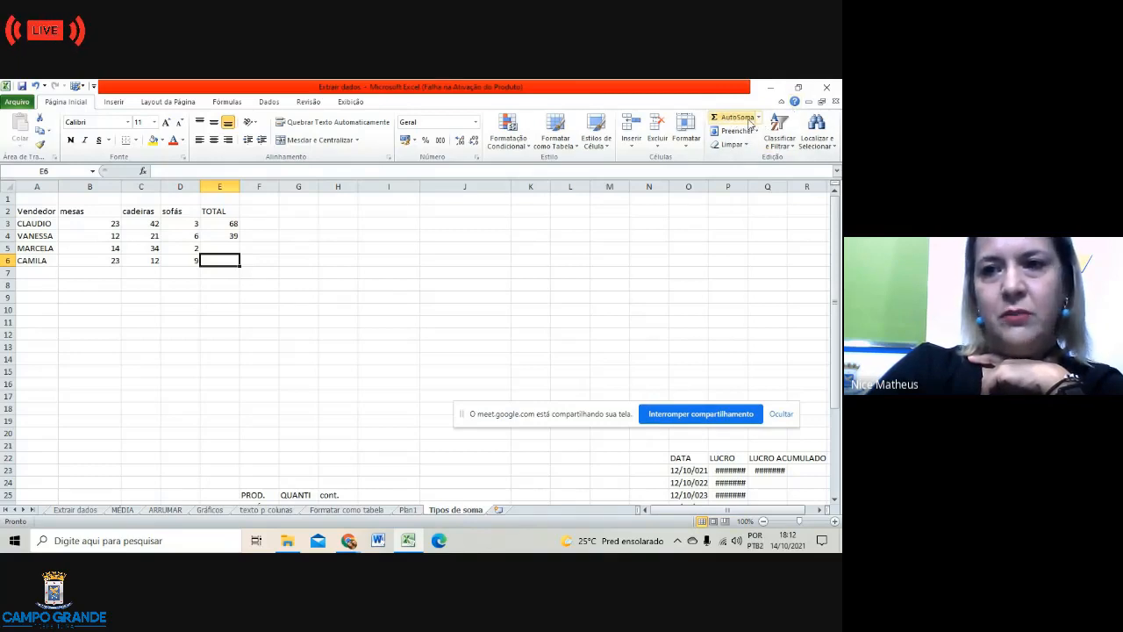
click(746, 119)
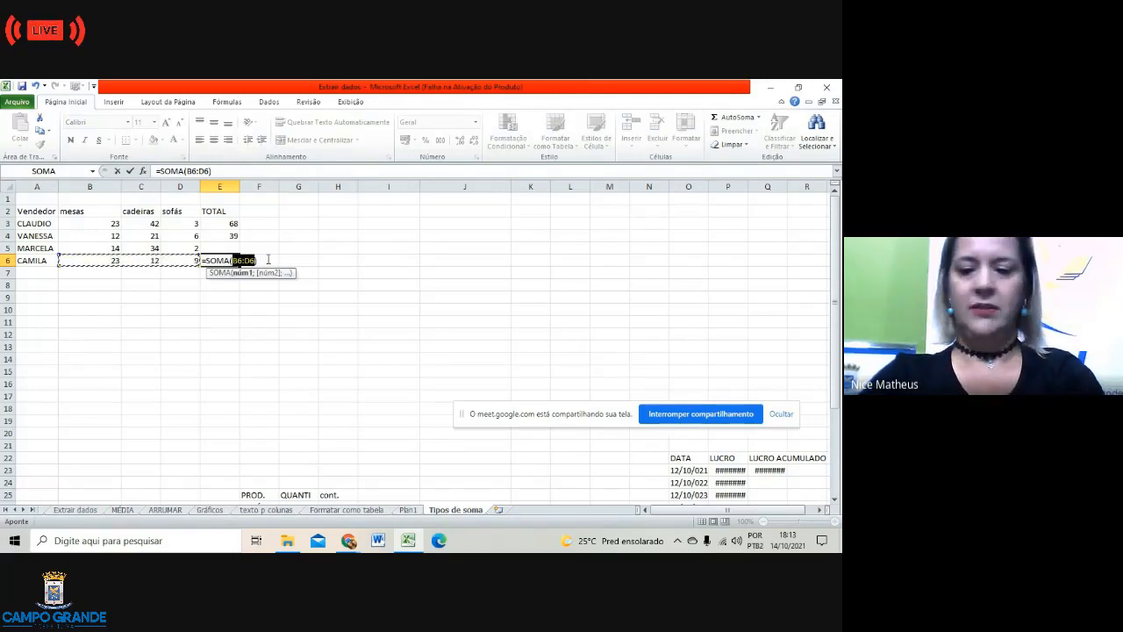
key(Return)
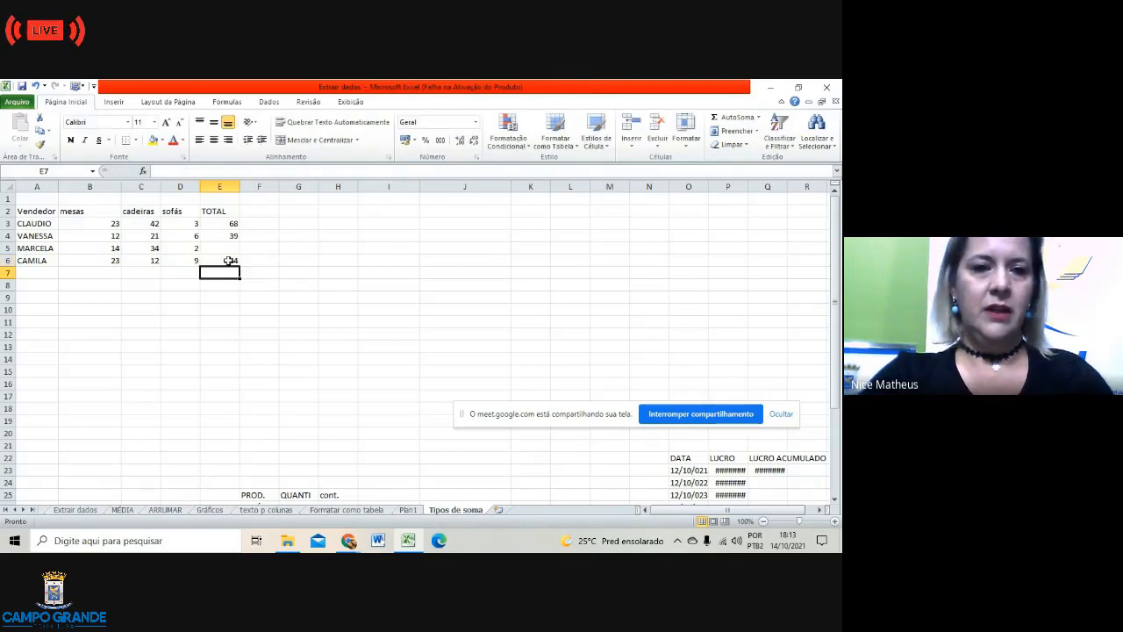
click(225, 251)
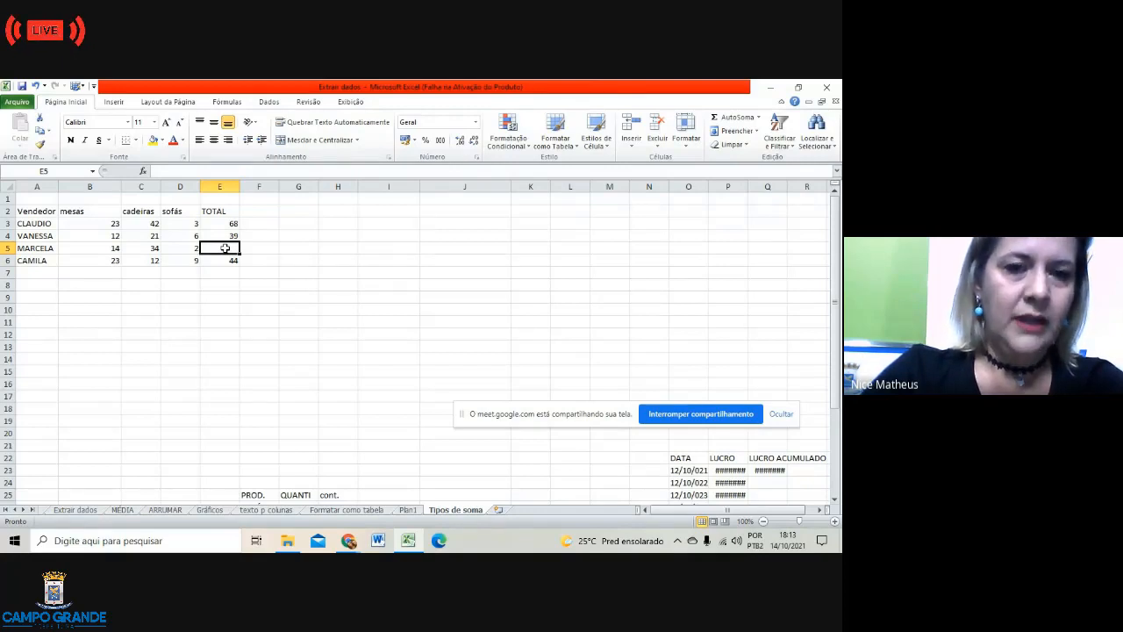
Step: Insert SOMA over B5:D5 in E5 through the function dialog, giving 50
click(145, 173)
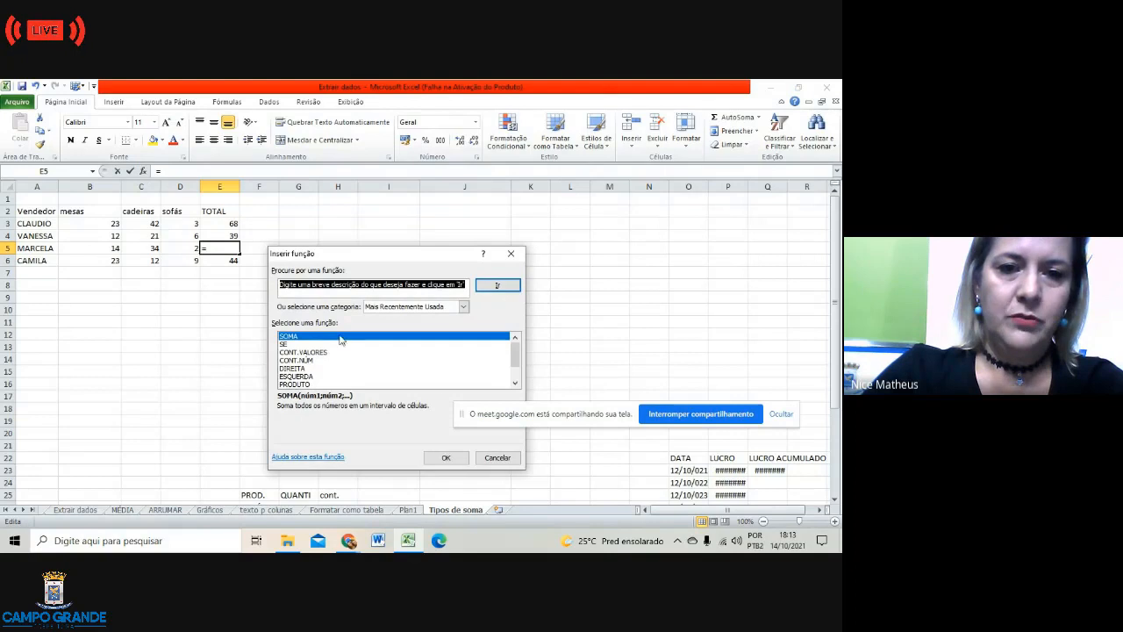
click(446, 458)
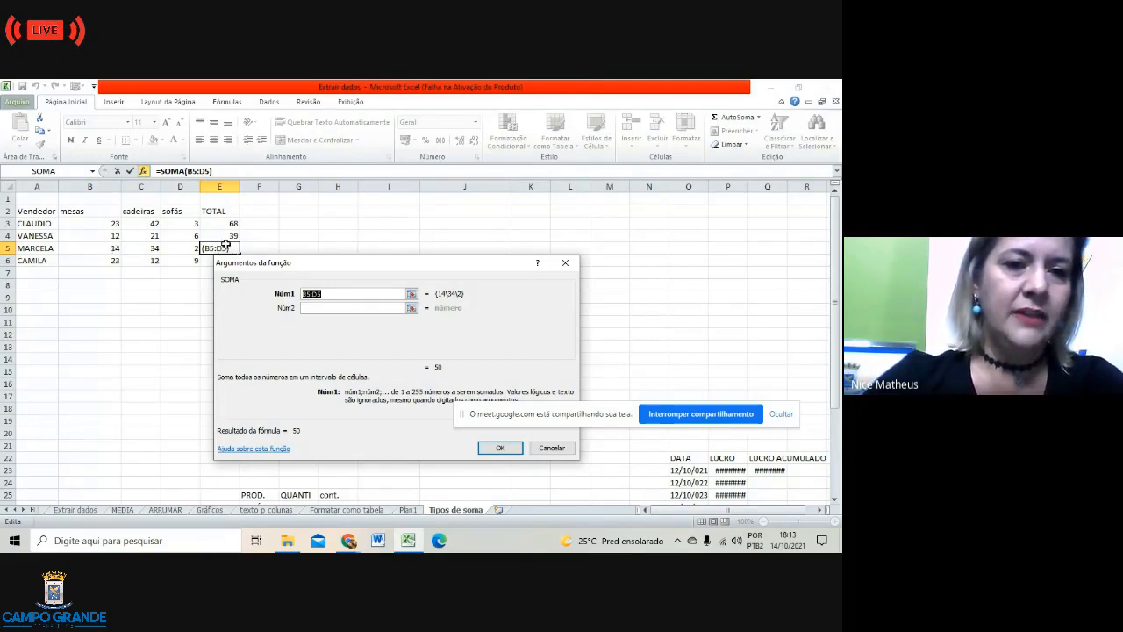
click(499, 446)
click(333, 301)
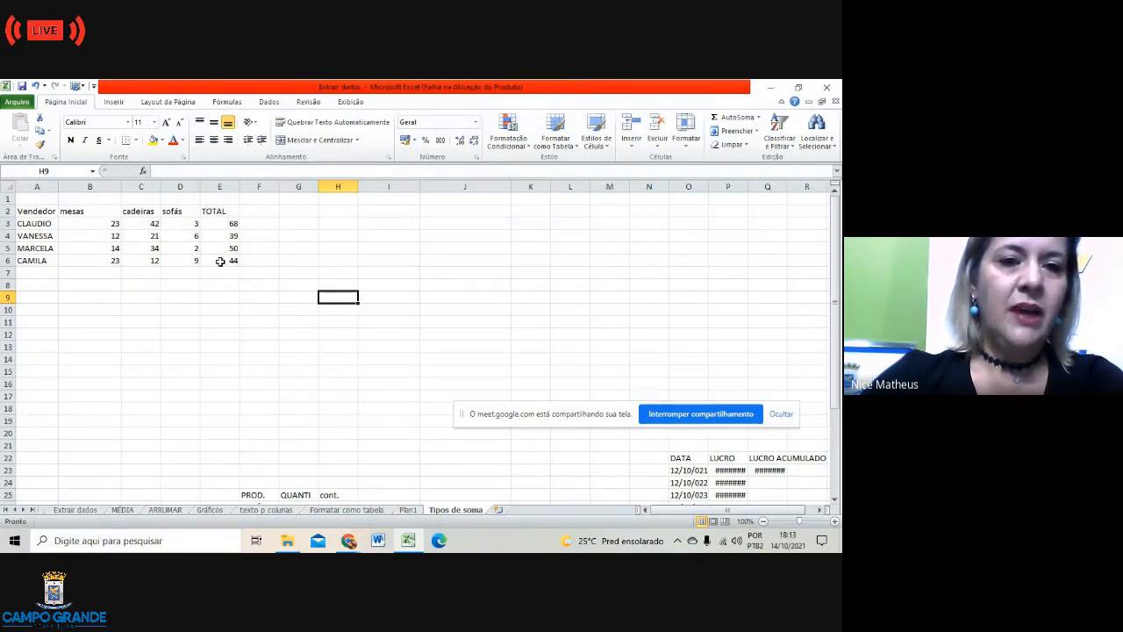
click(219, 273)
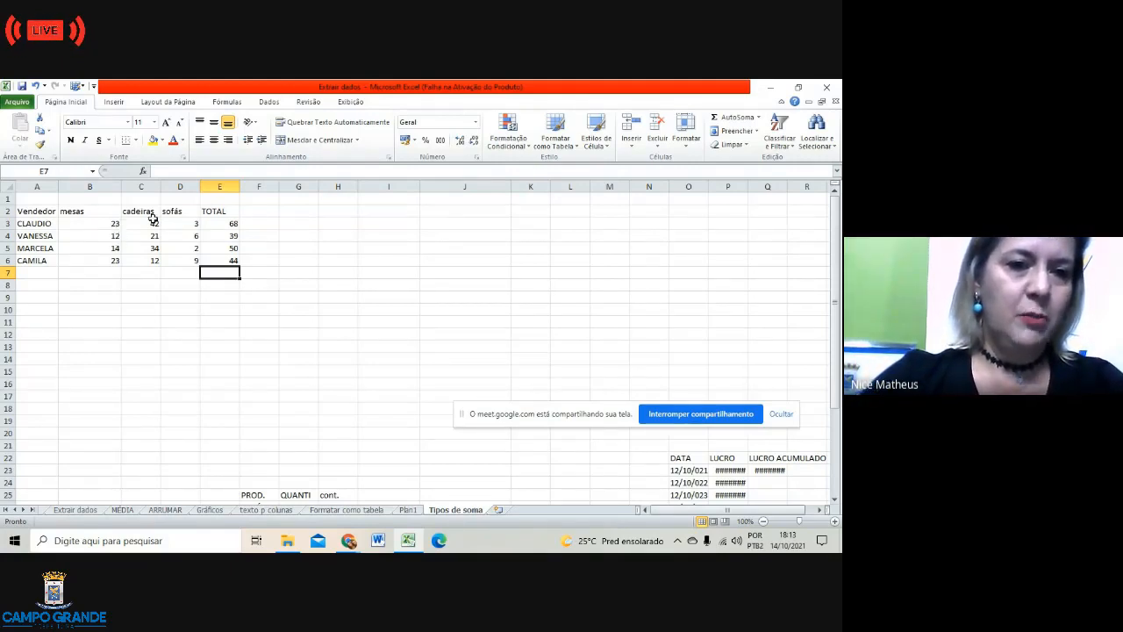
Step: Put =SOMA(C3:C6) in C7 through the function dialog, totalling cadeiras at 109
click(150, 222)
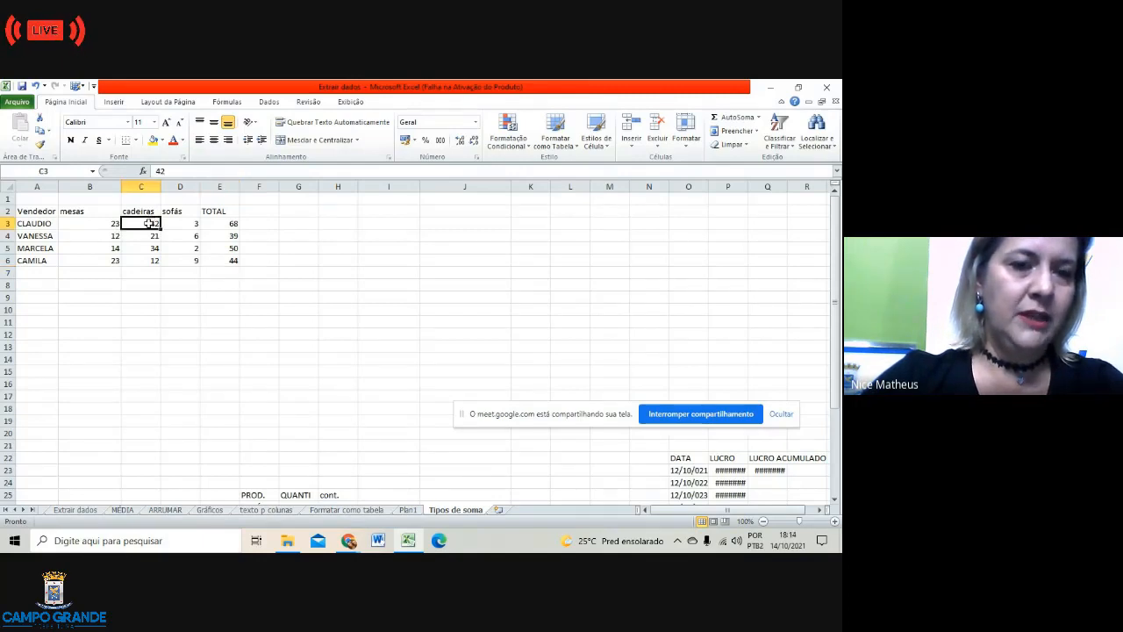
click(143, 272)
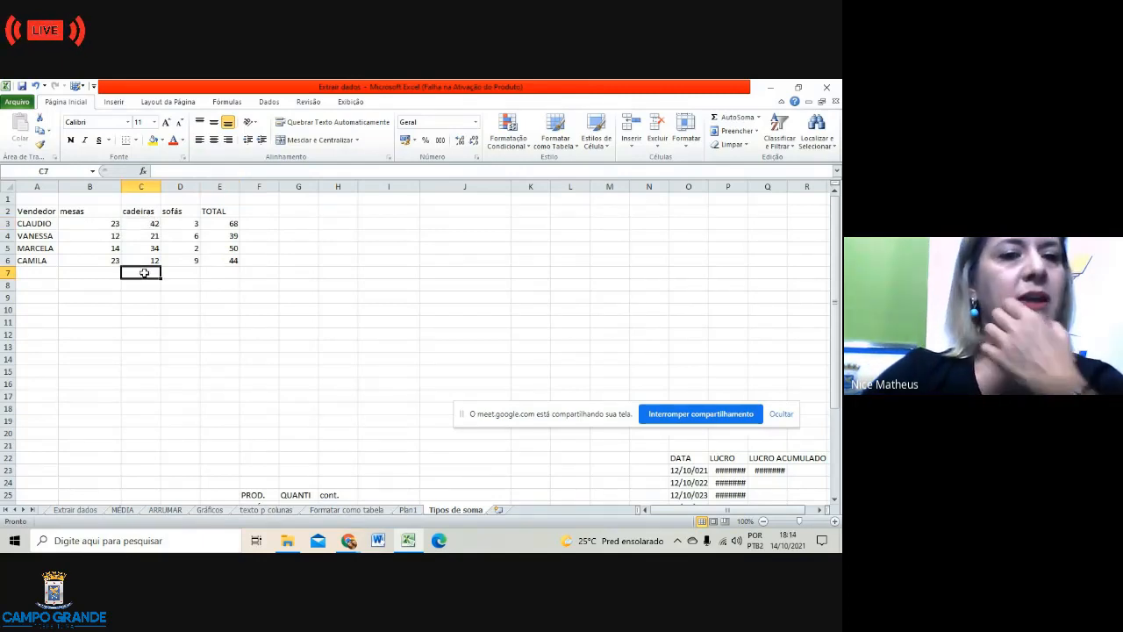
click(143, 172)
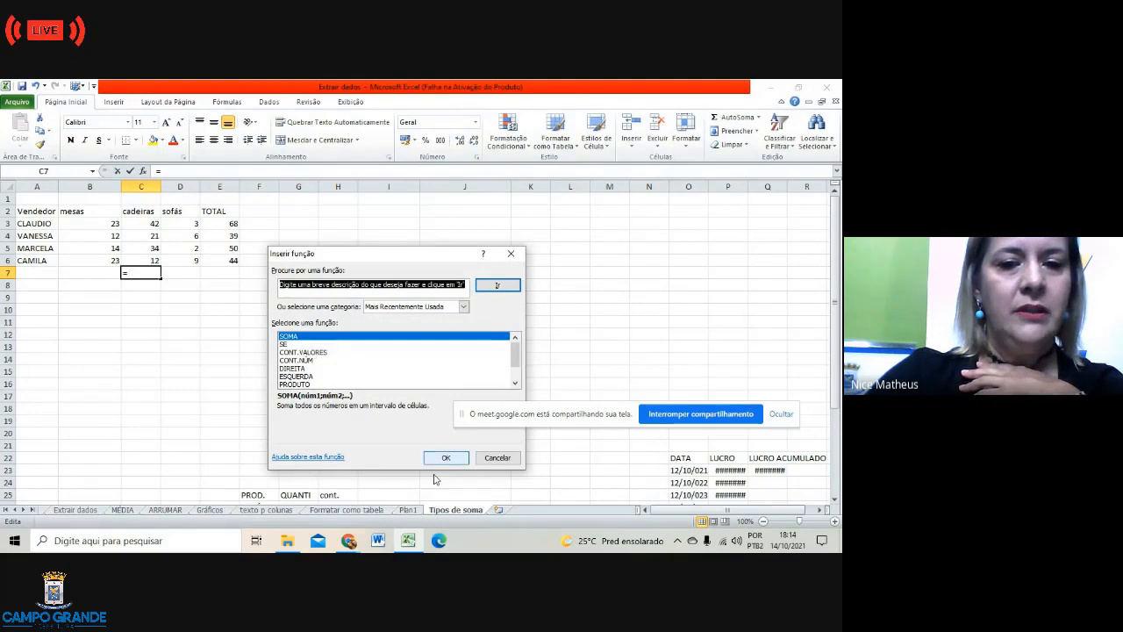
click(440, 458)
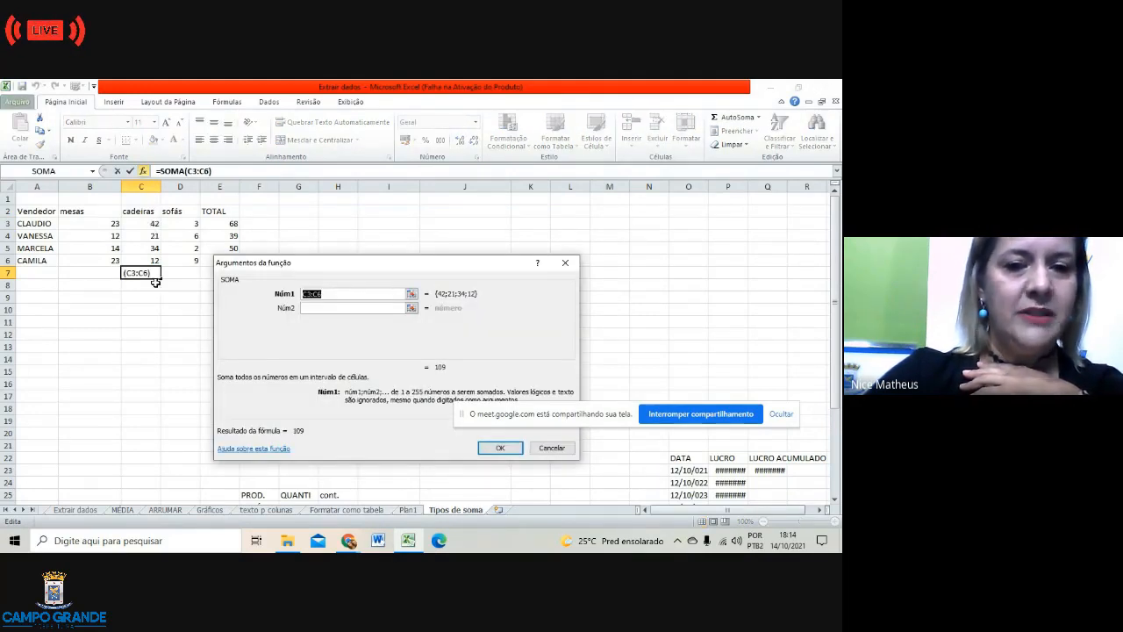
click(502, 450)
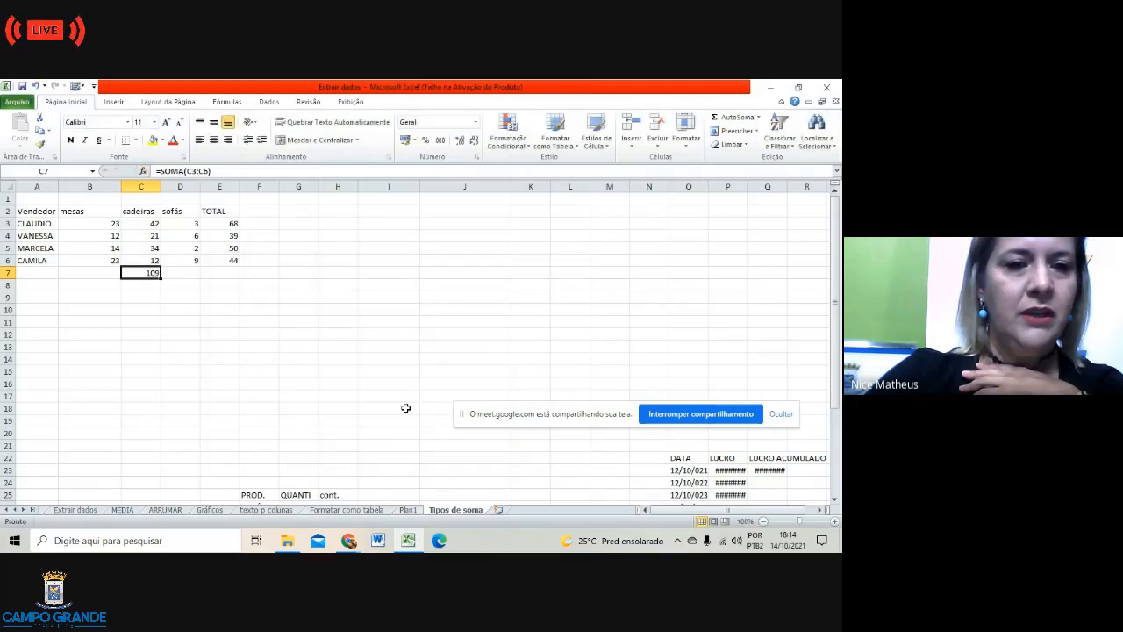
click(285, 372)
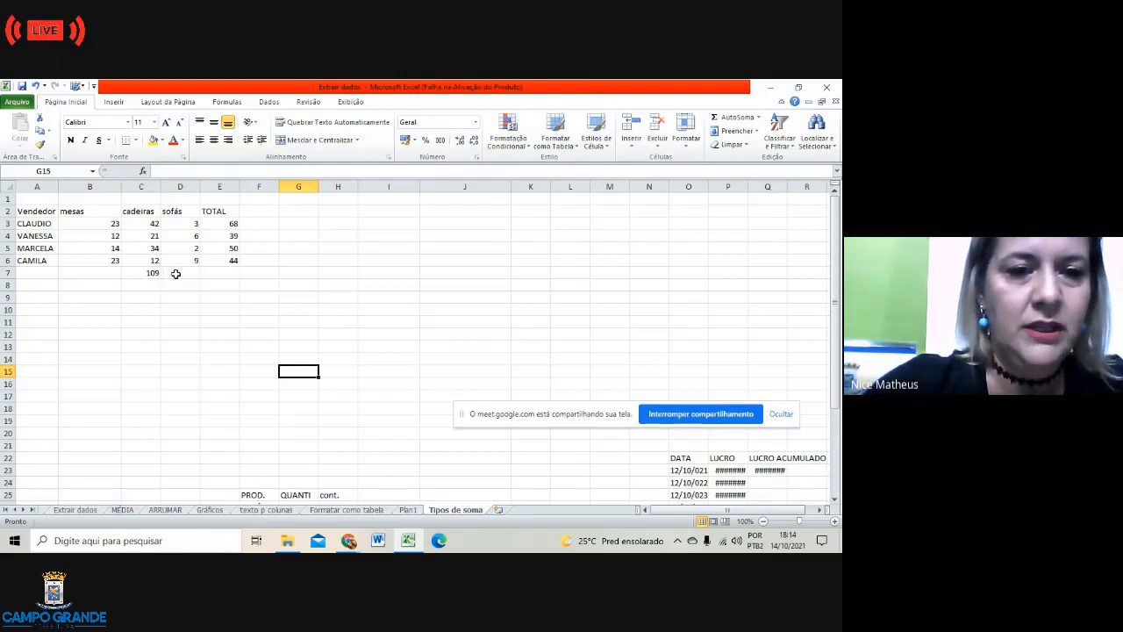
click(176, 273)
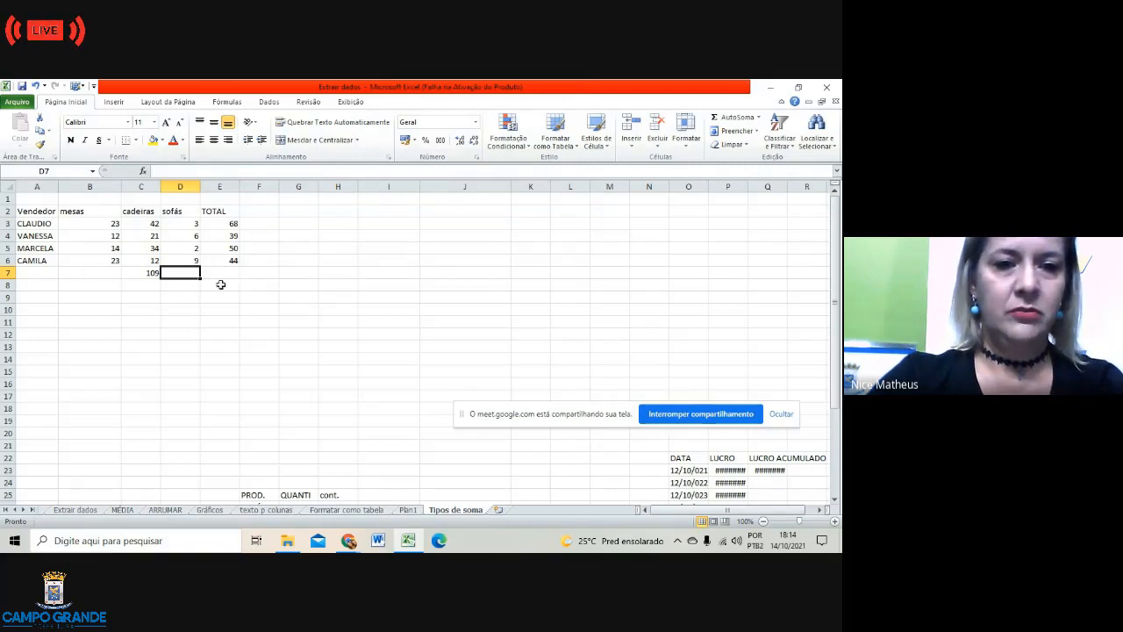
Step: Enter =B3+C4+D5+C6 in E7 so it shows 58
click(222, 273)
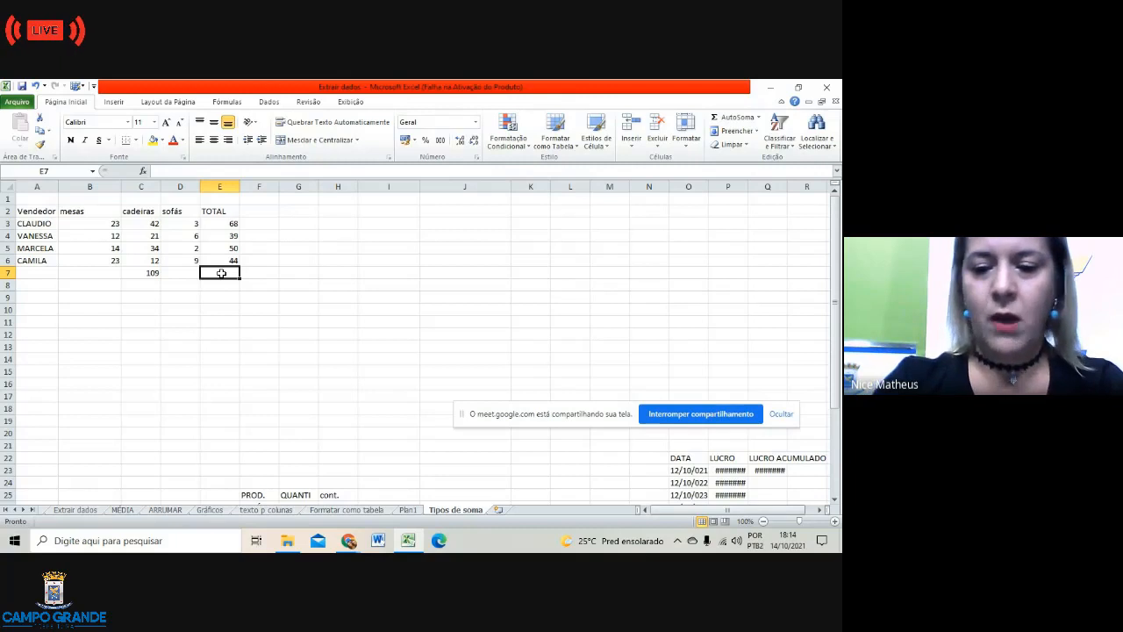
text(=)
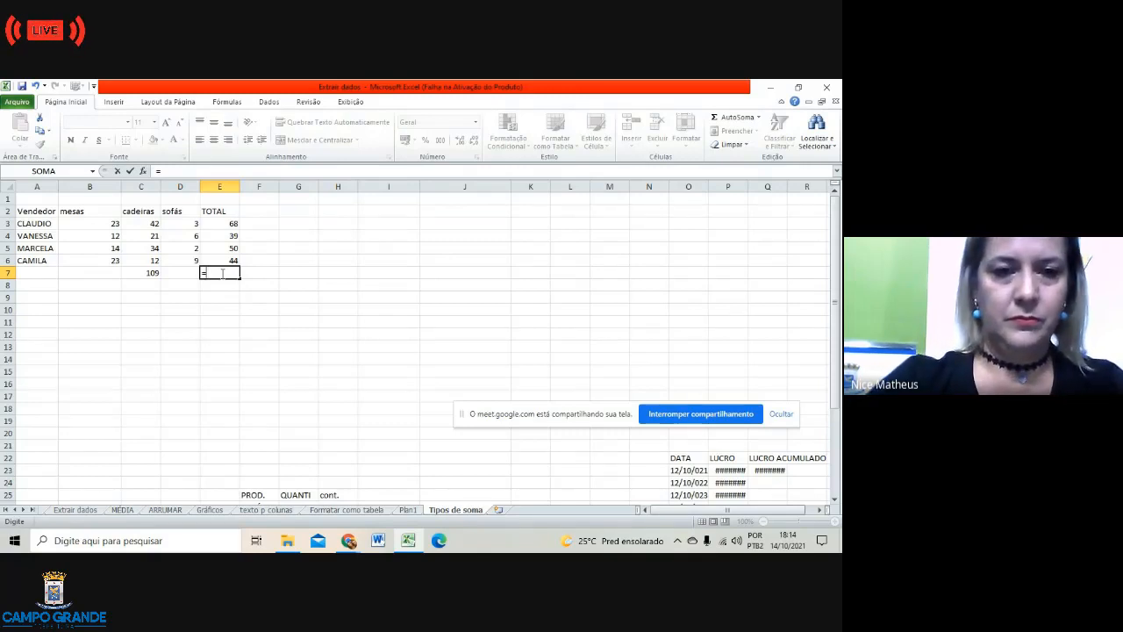
click(116, 226)
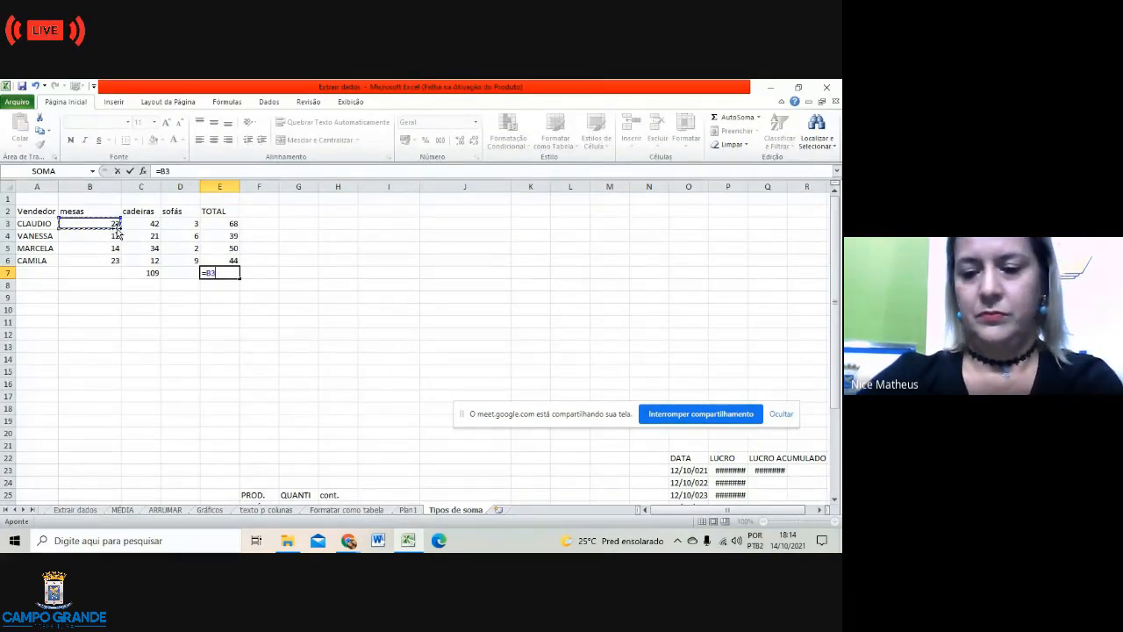
text(+)
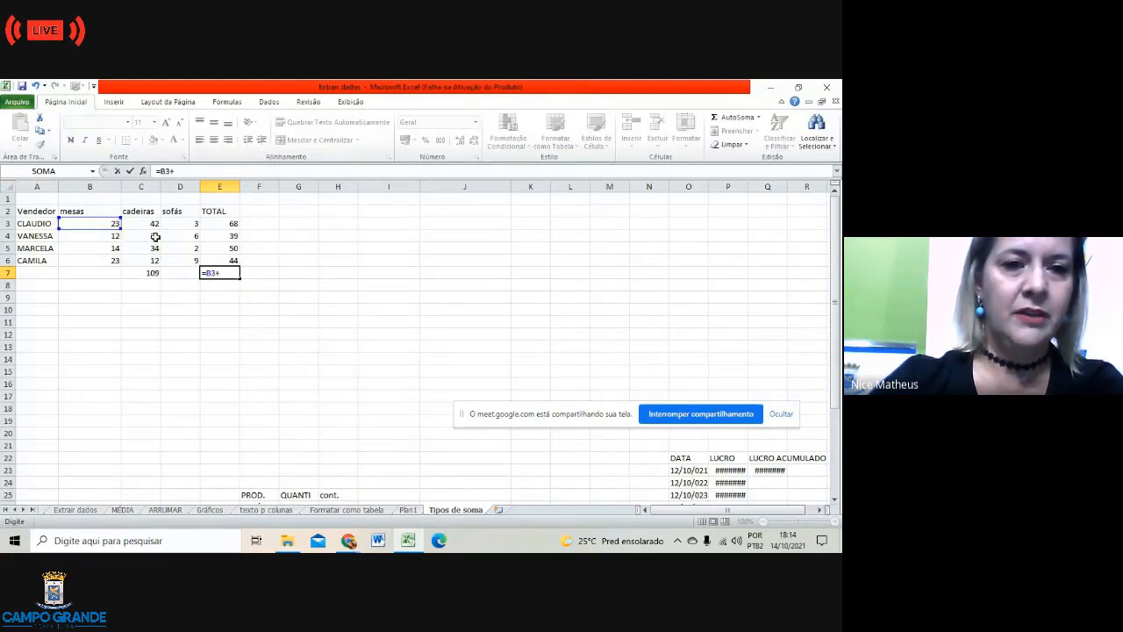
click(156, 237)
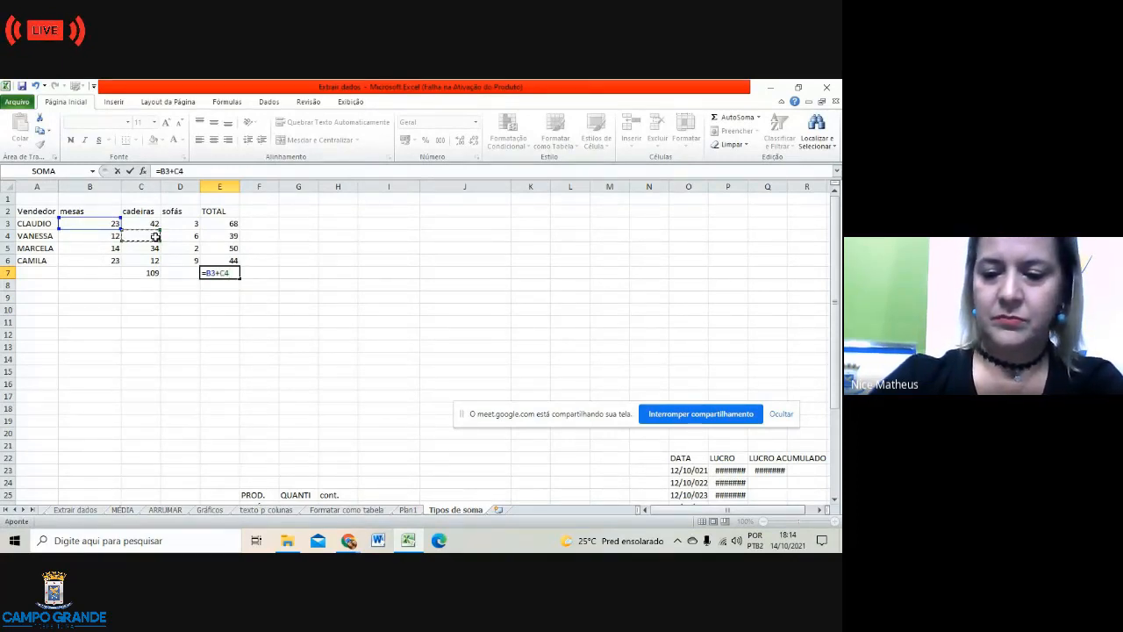
text(+)
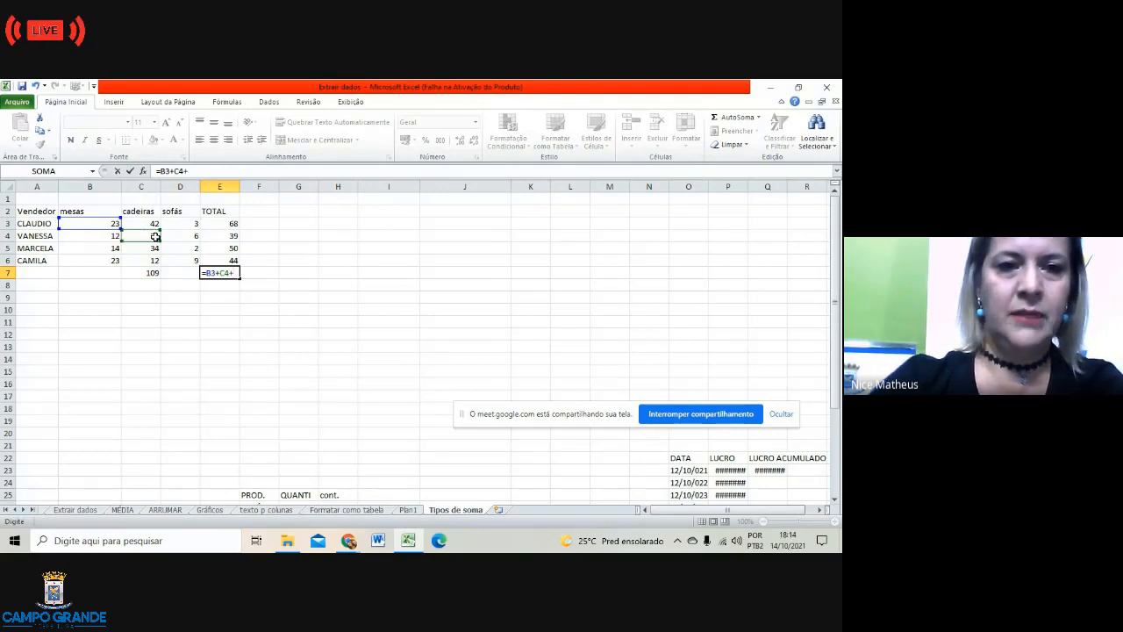
click(195, 250)
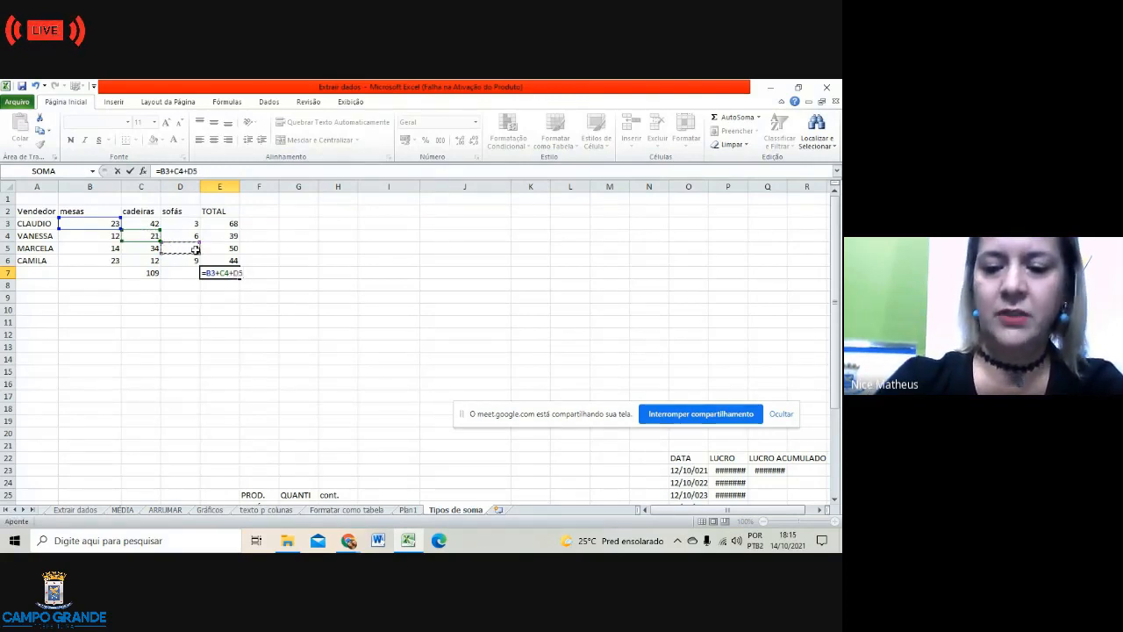
text(+)
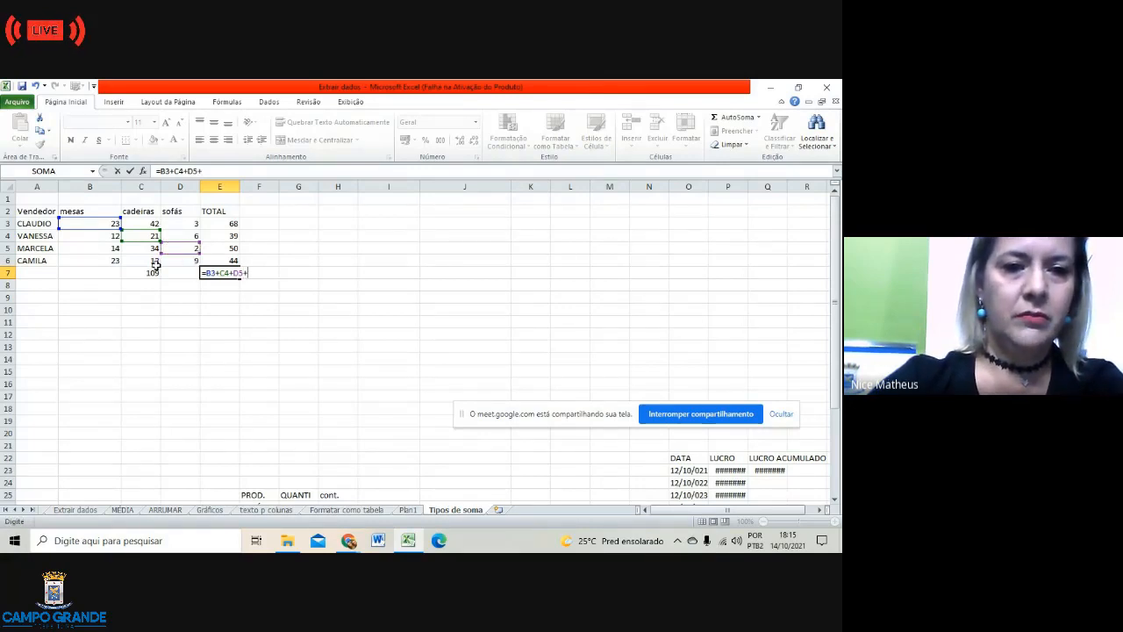
click(155, 263)
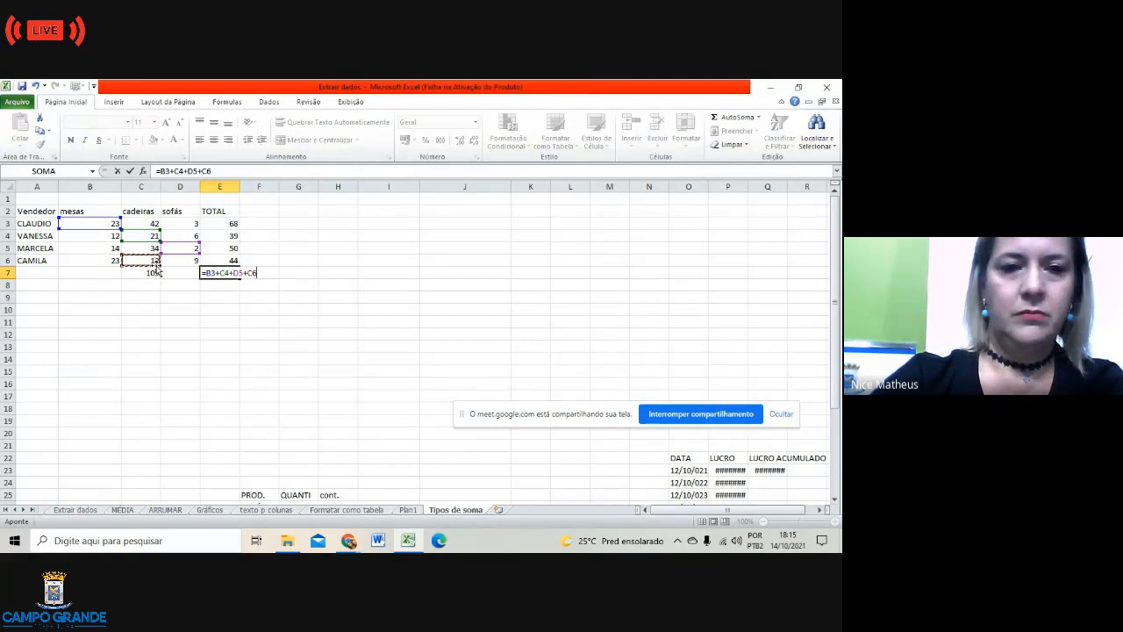
key(Return)
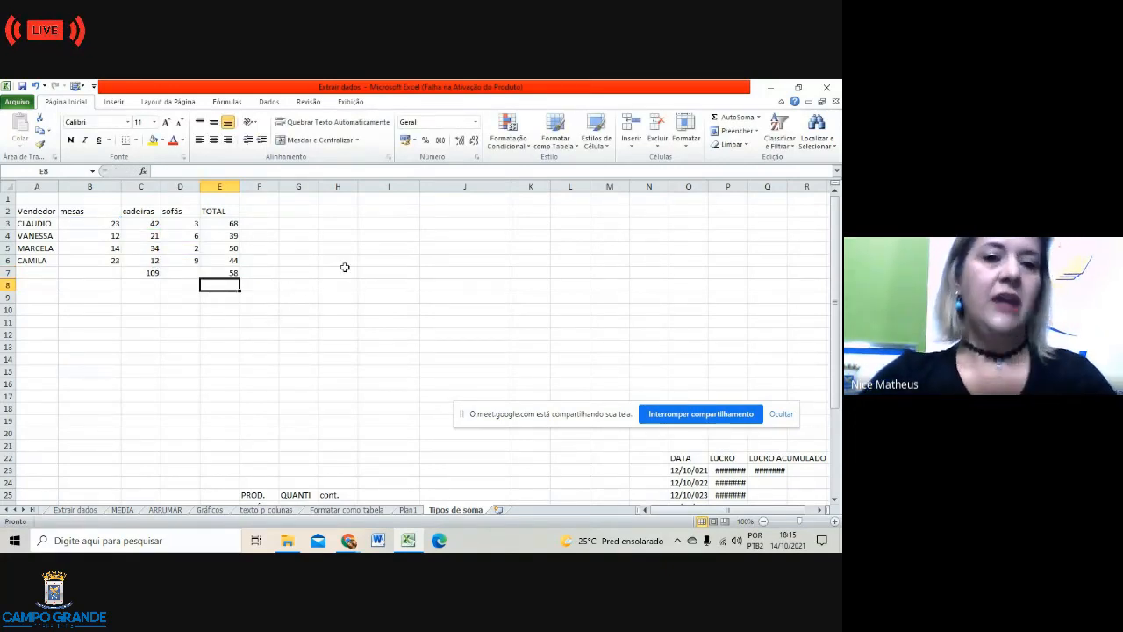
click(231, 273)
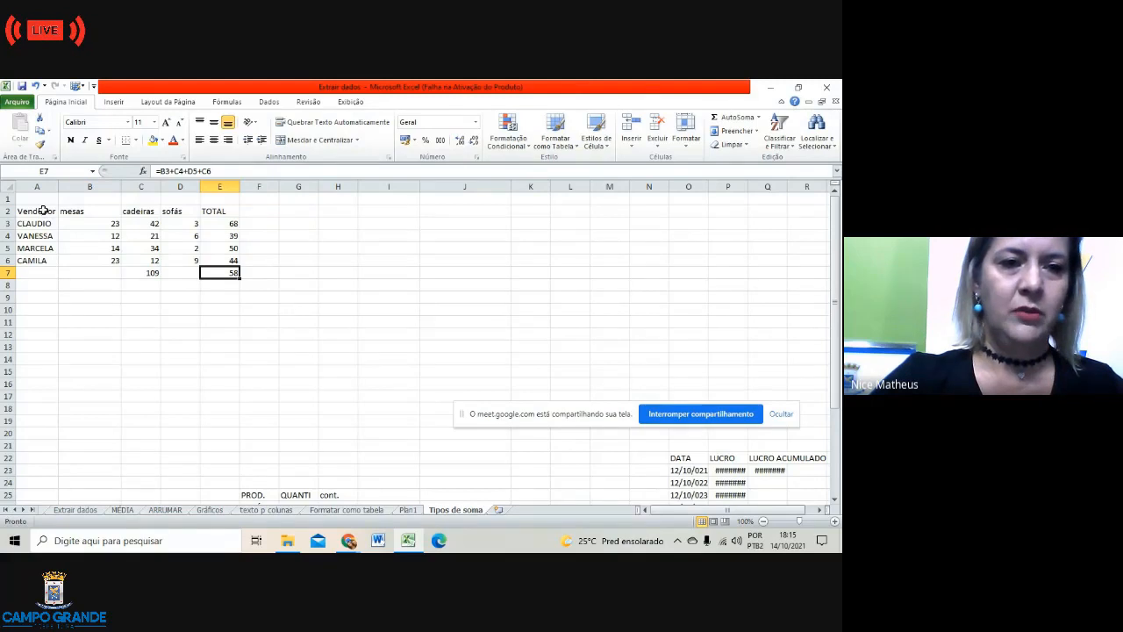
Step: Apply All Borders (Todas as bordas) to every cell of the sales table A2:E7
drag(46, 213, 236, 272)
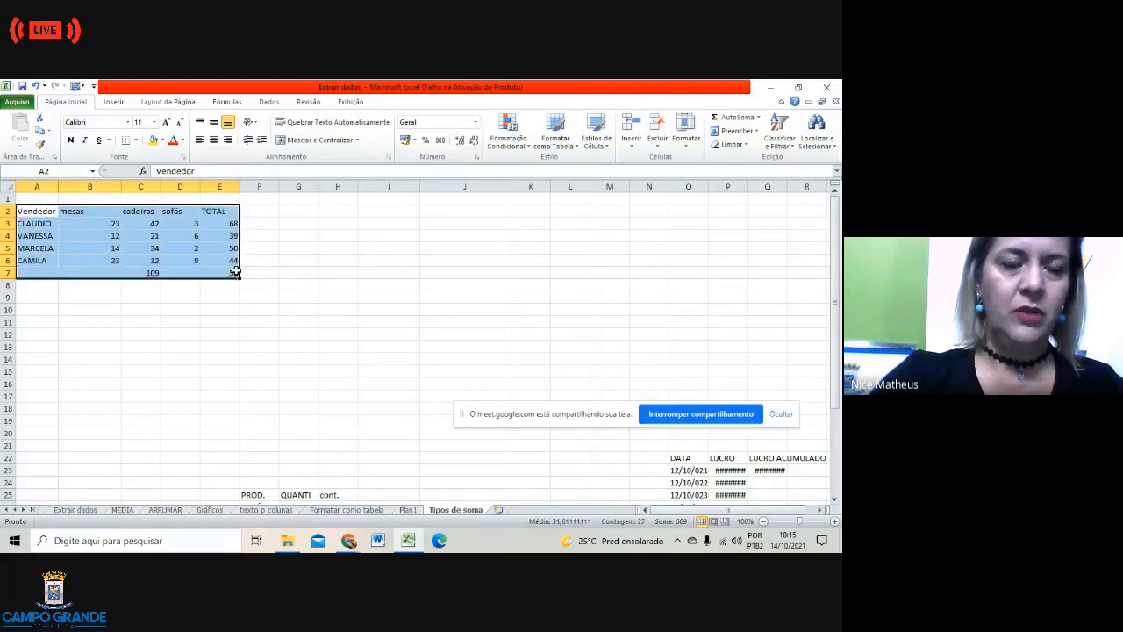
click(136, 141)
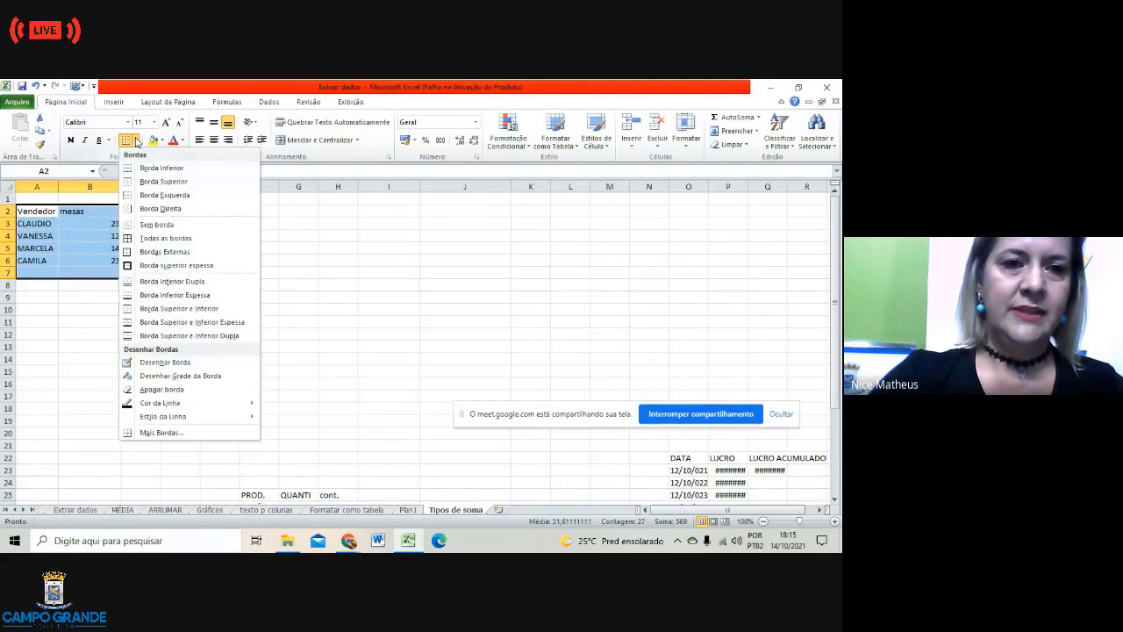
click(128, 239)
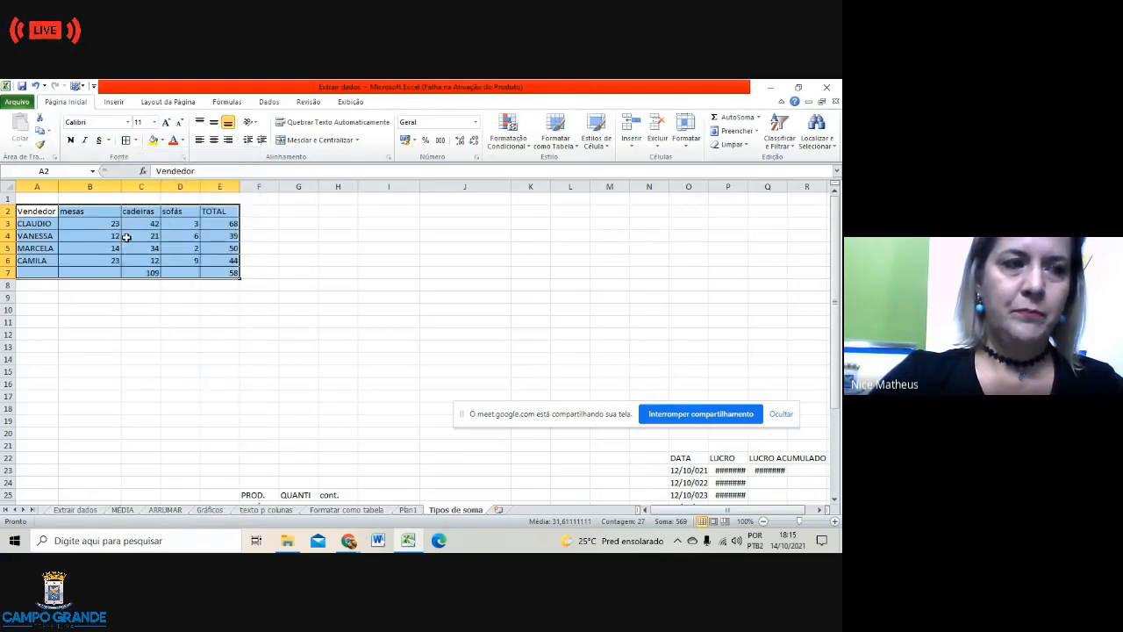
click(277, 291)
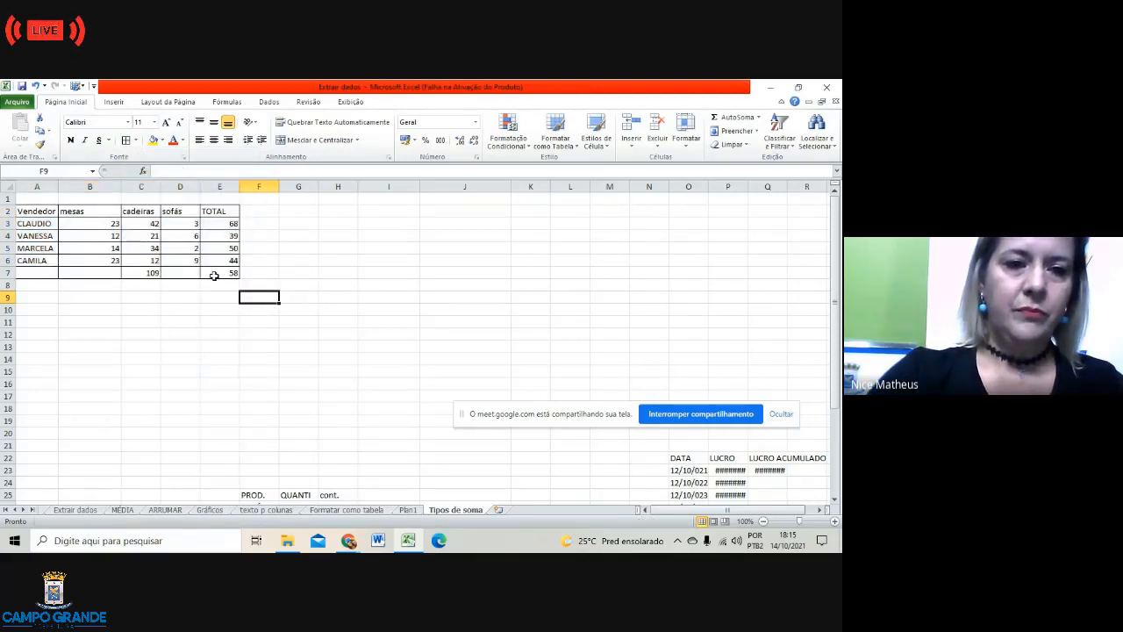
click(155, 273)
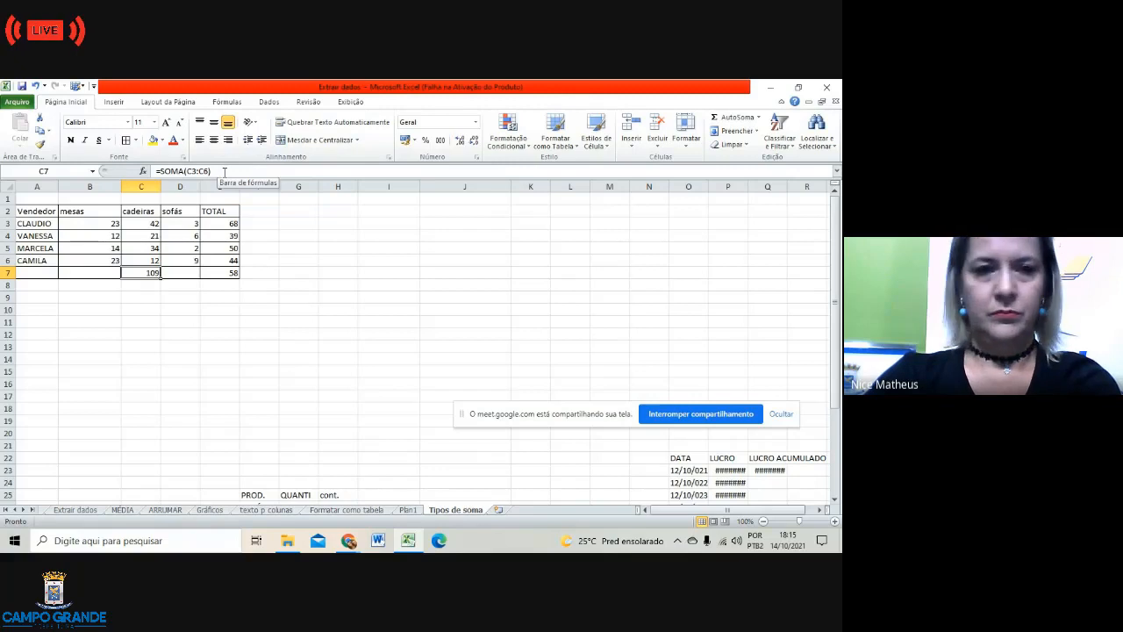
Step: Clear the earlier totals from cells C7 and E7
key(BackSpace)
click(229, 272)
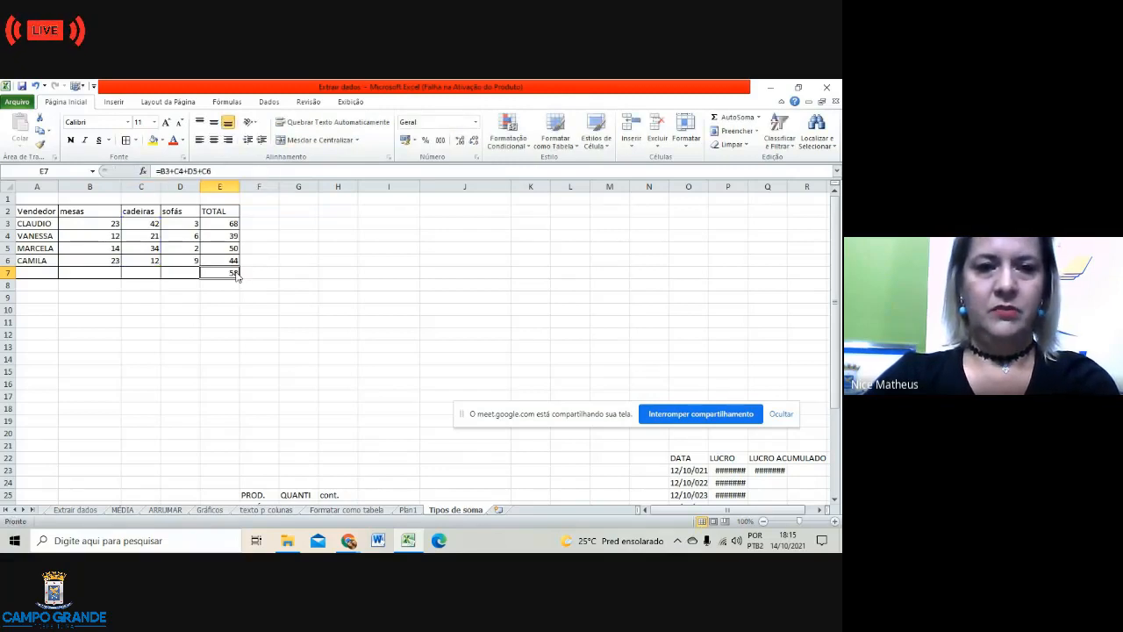
key(BackSpace)
click(309, 282)
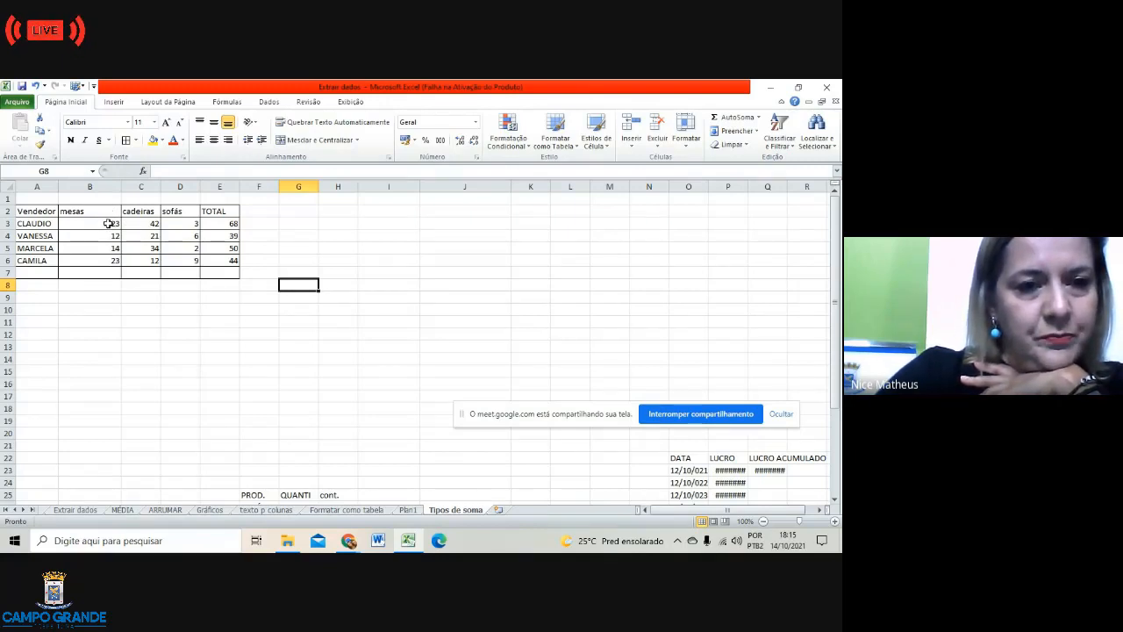
click(108, 224)
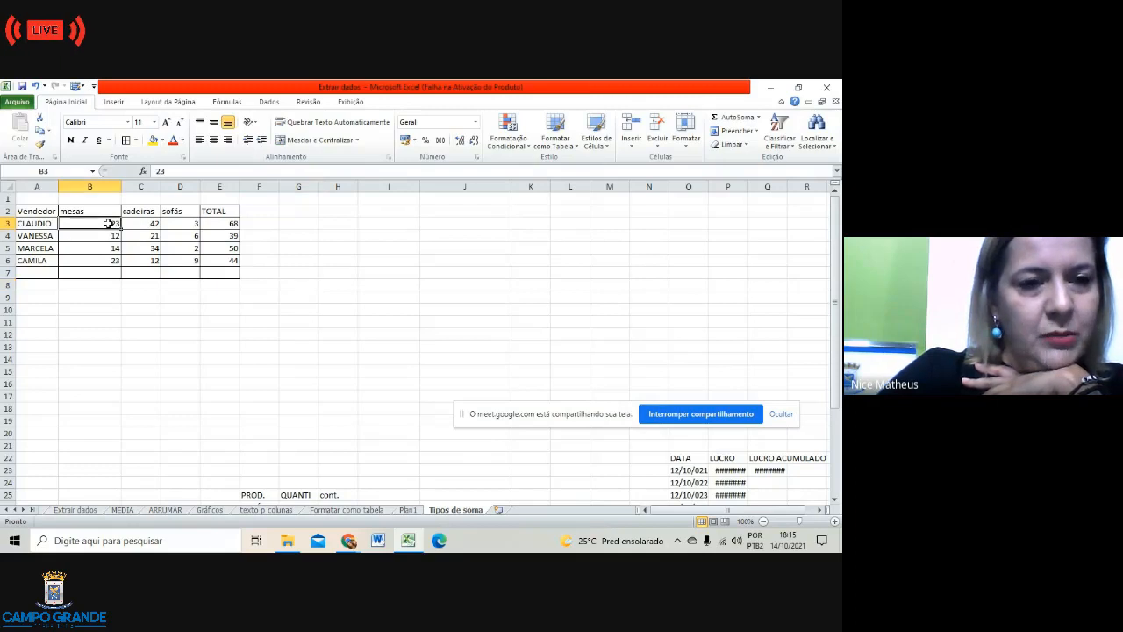
Step: Label A7 'soma de Itens' and autofit column A to fit the label
click(35, 271)
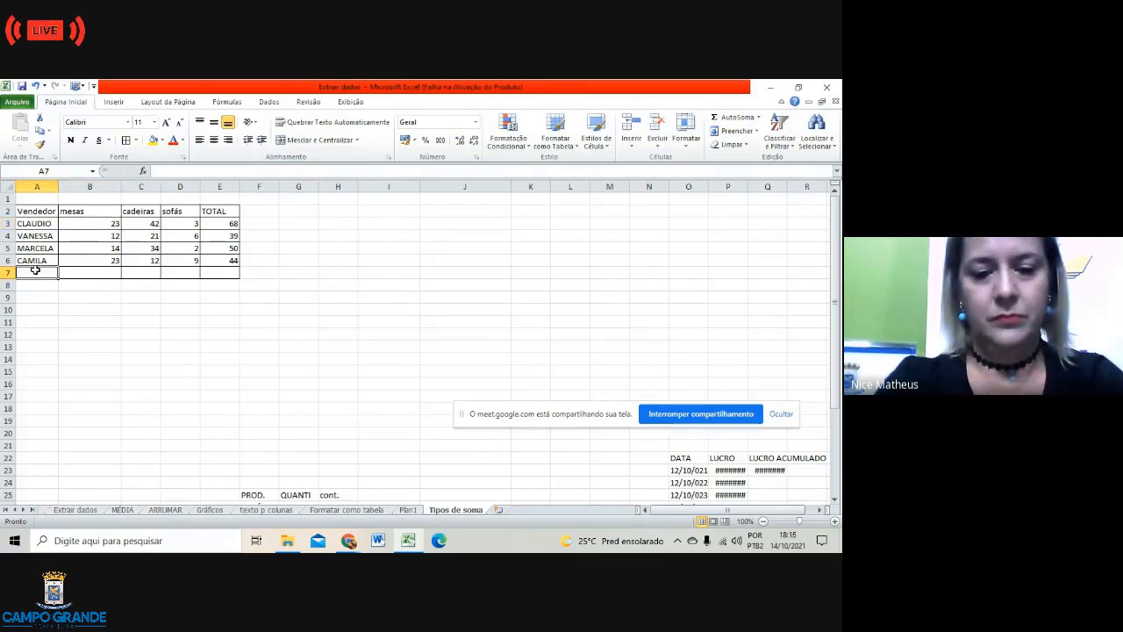
text(soma de)
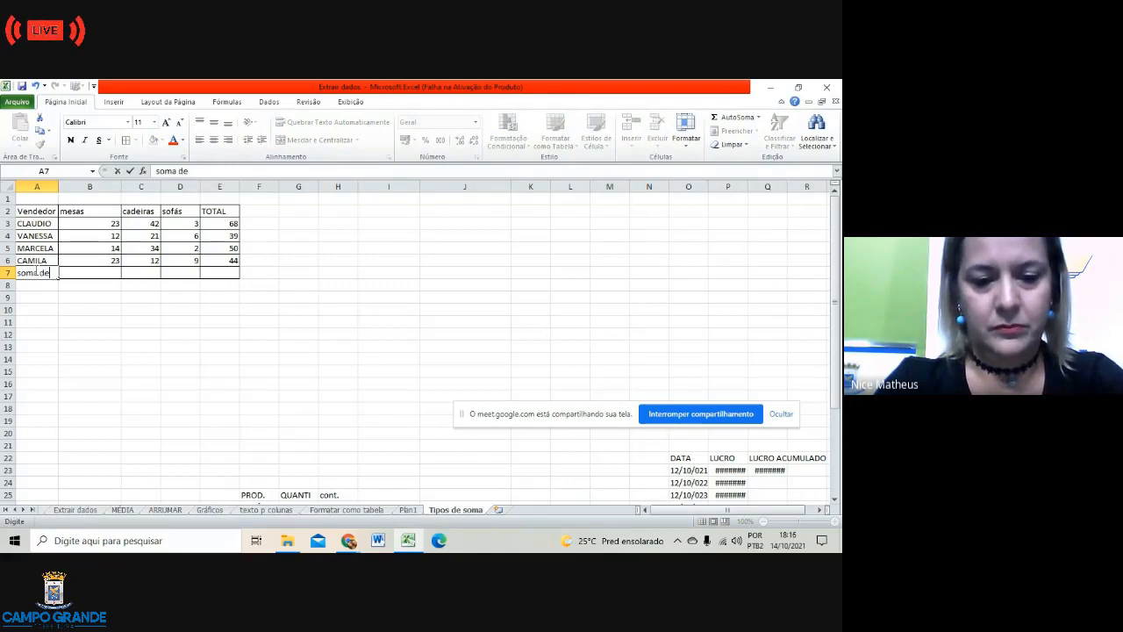
text( Itens)
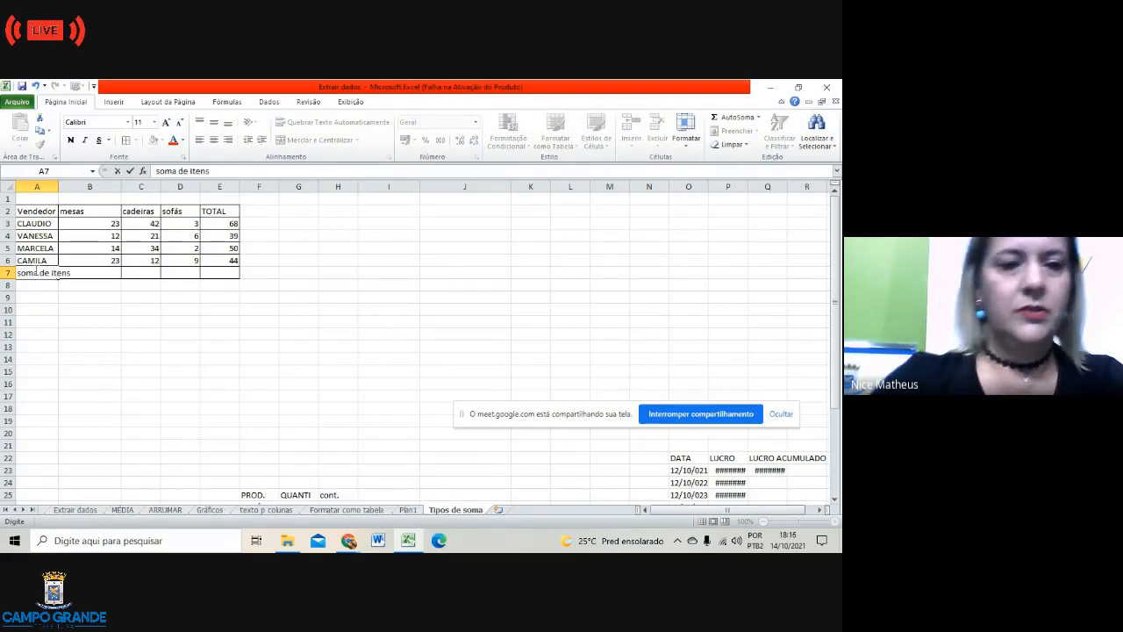
double_click(54, 186)
click(105, 331)
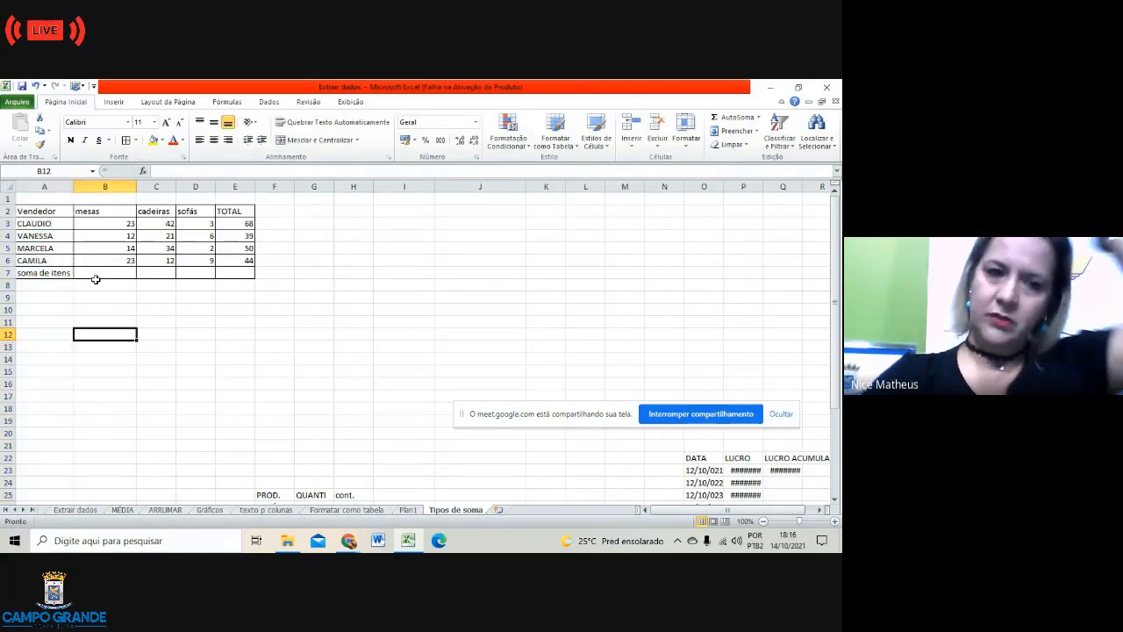
click(104, 283)
click(110, 274)
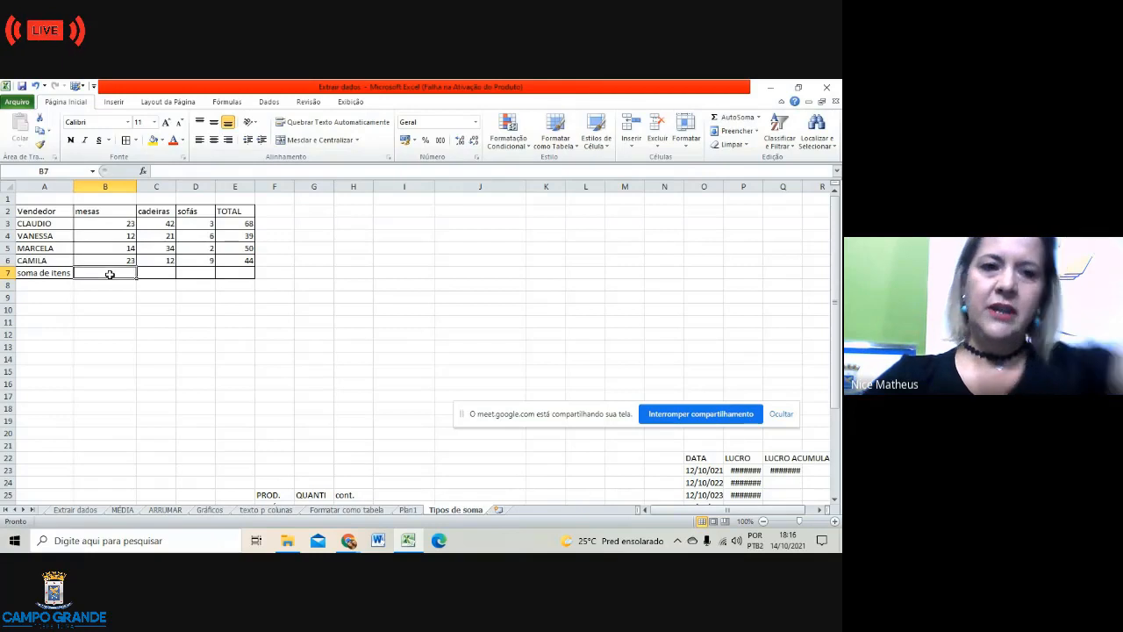
Step: Insert =SOMA(B3:B6) into B7 with the function dialog, giving the mesas total 72
click(142, 171)
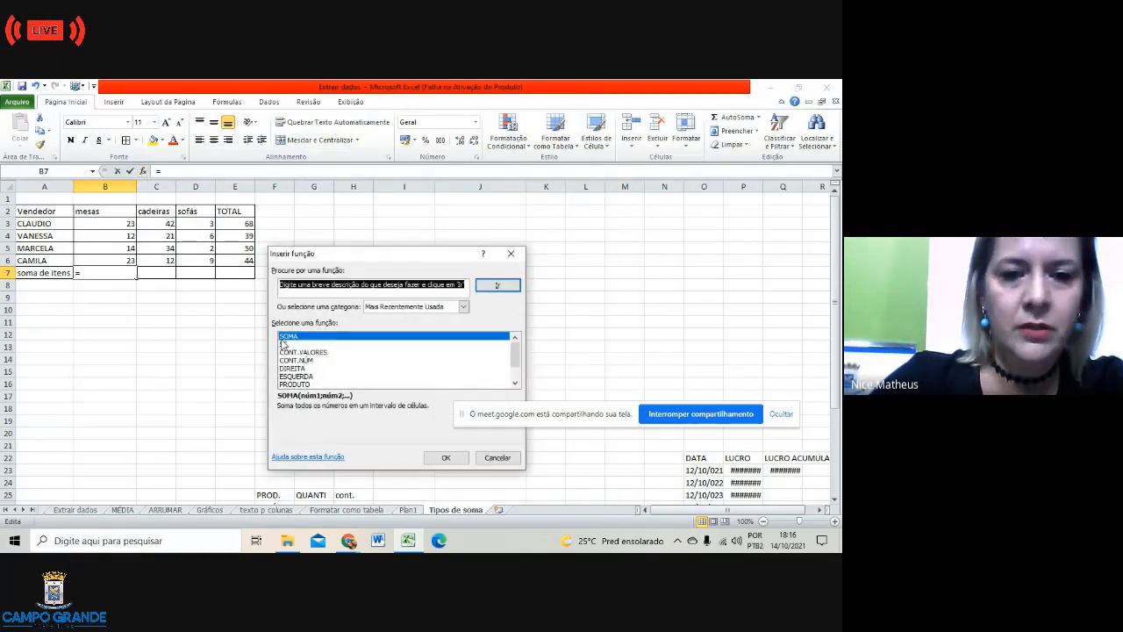
click(288, 337)
click(450, 459)
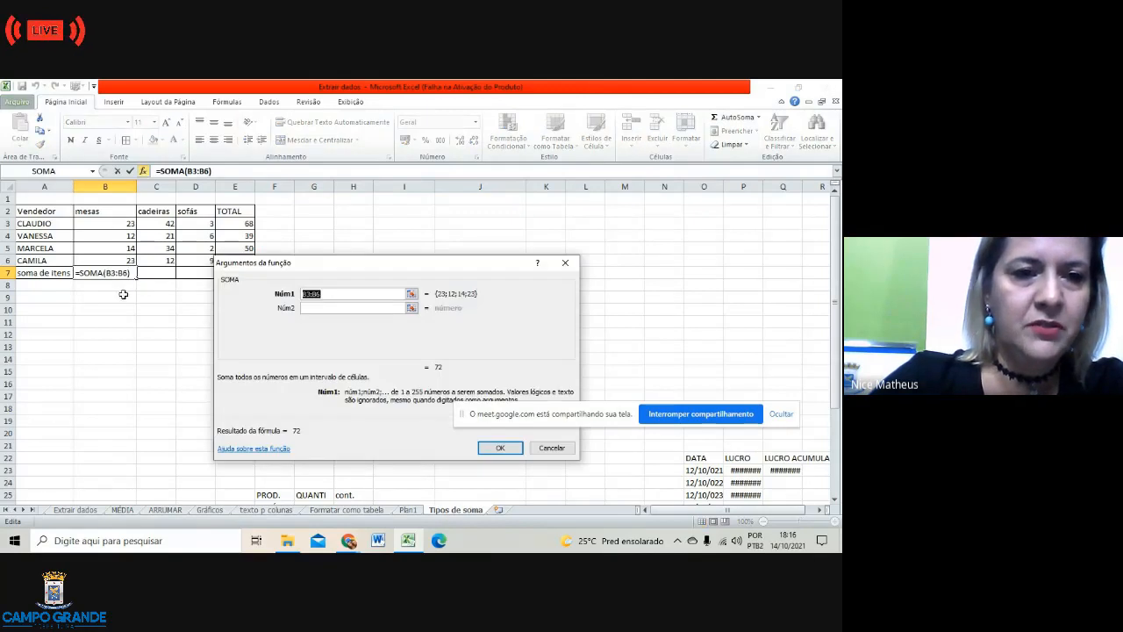
click(488, 446)
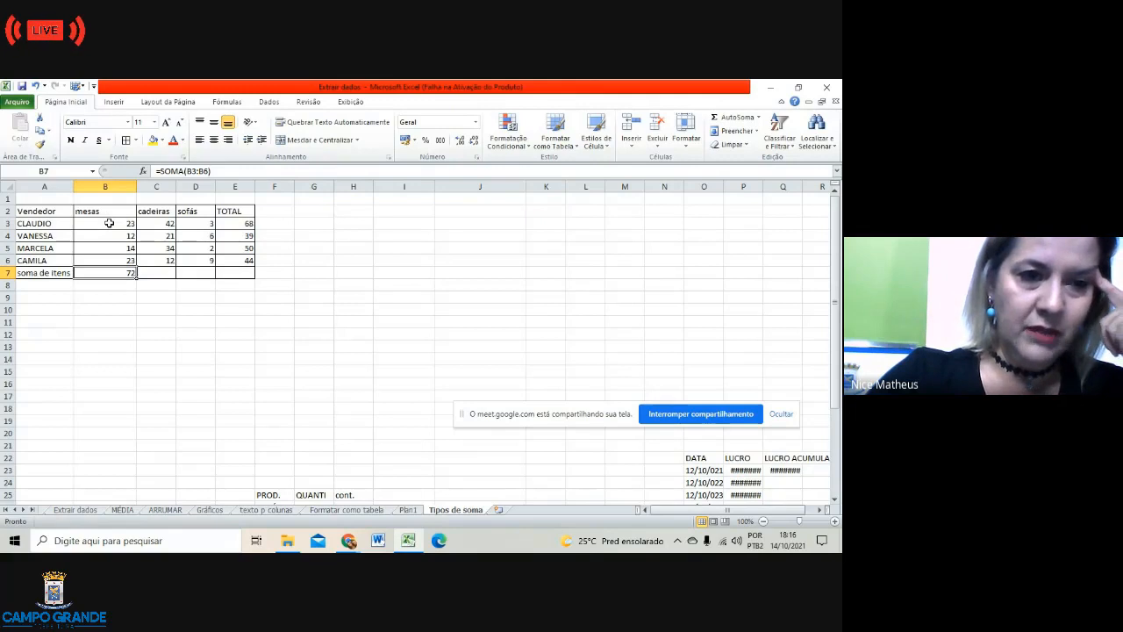
click(115, 226)
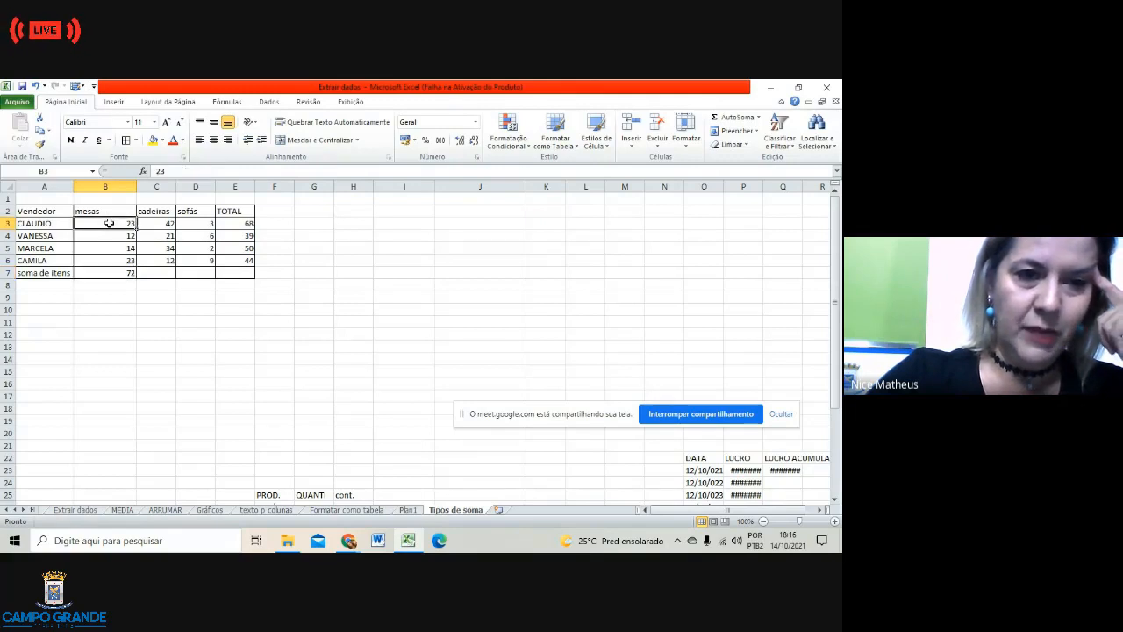
Step: Fill cells B3, C4, D6 and B6 with light blue
click(163, 142)
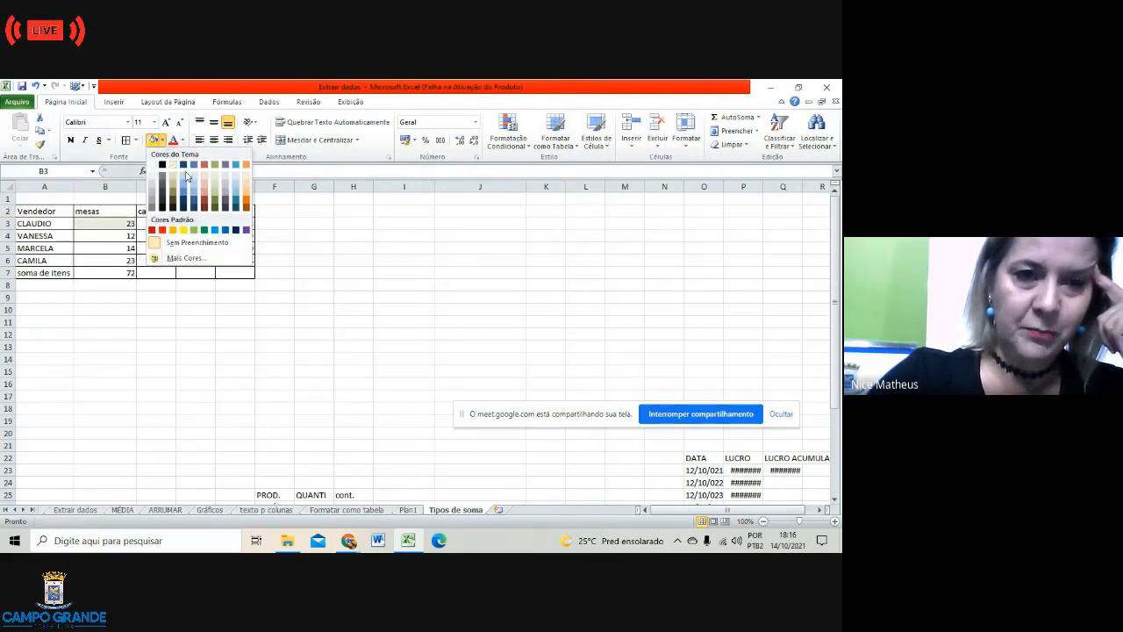
click(183, 190)
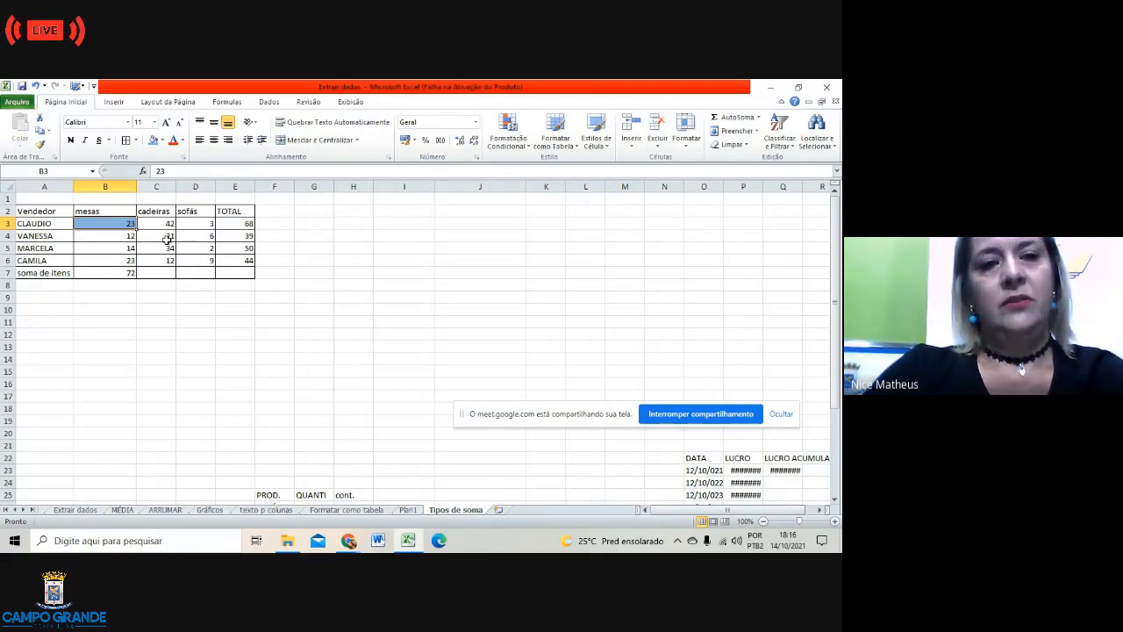
click(168, 238)
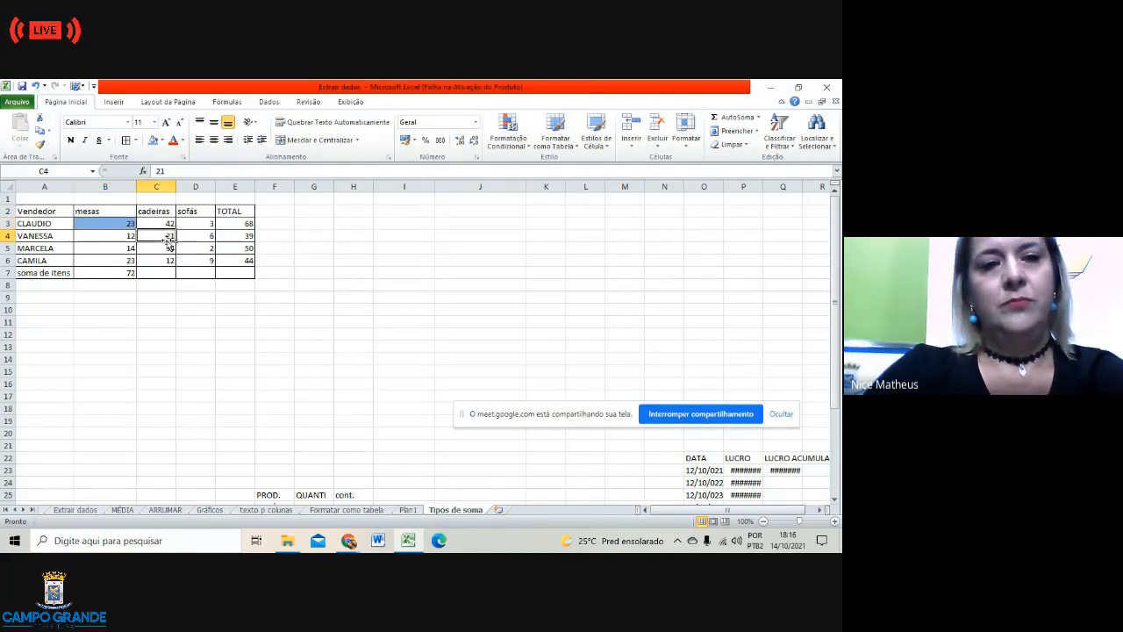
click(154, 141)
click(205, 257)
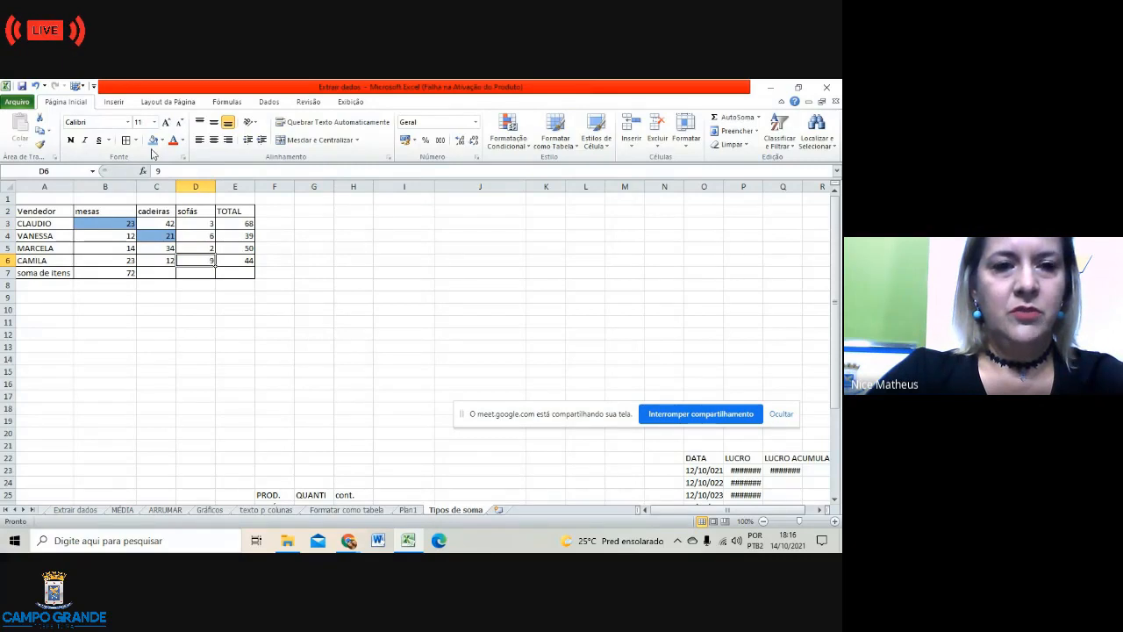
click(153, 142)
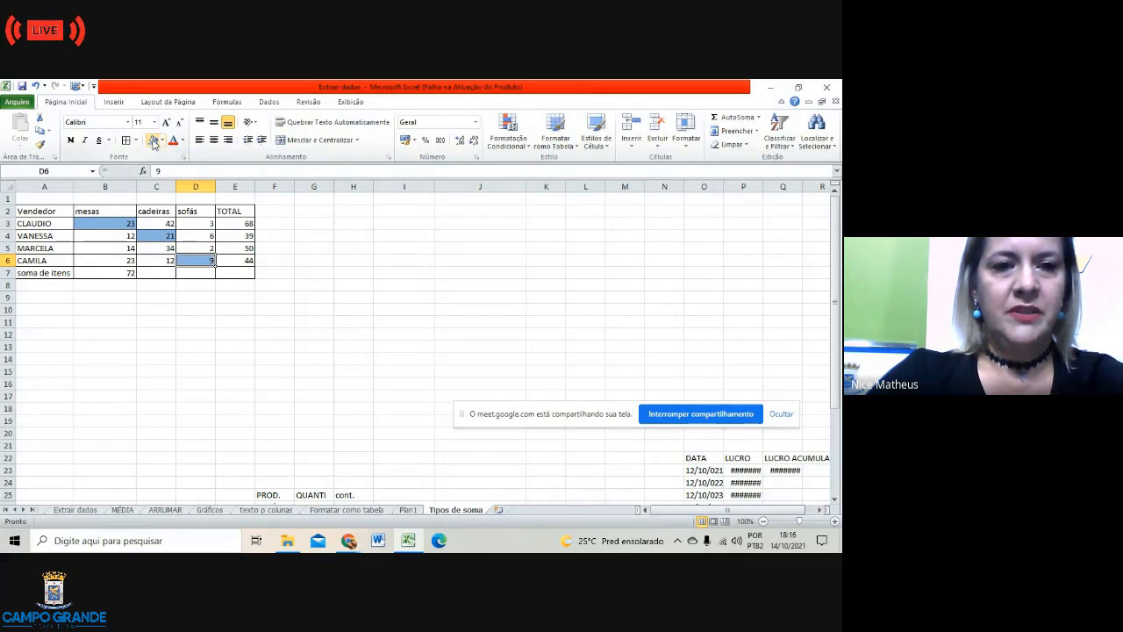
click(119, 263)
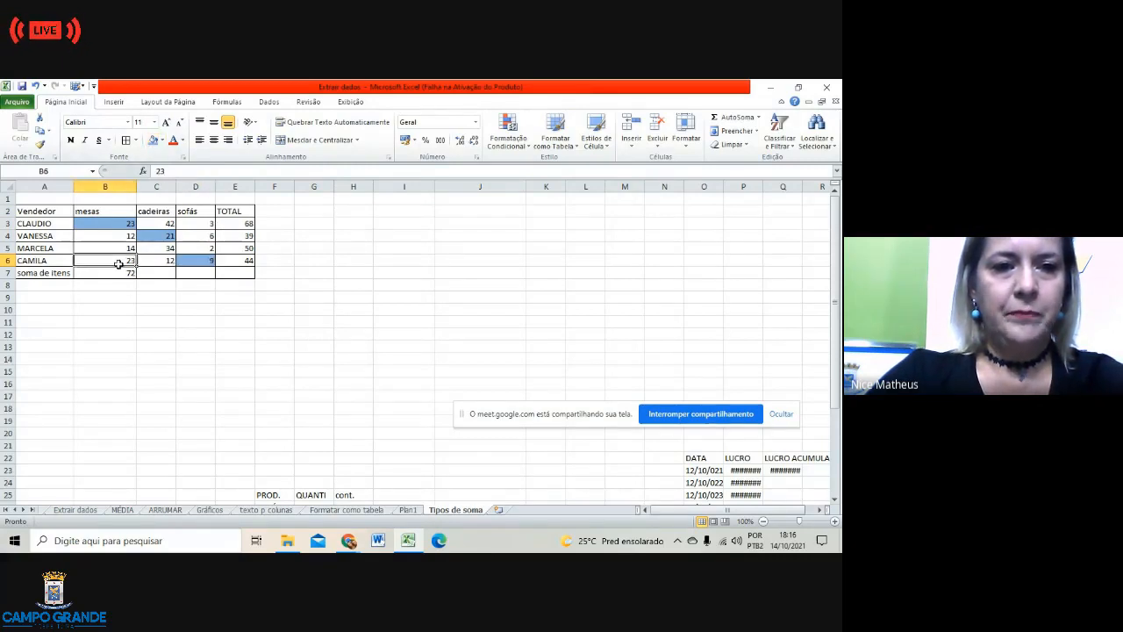
click(153, 140)
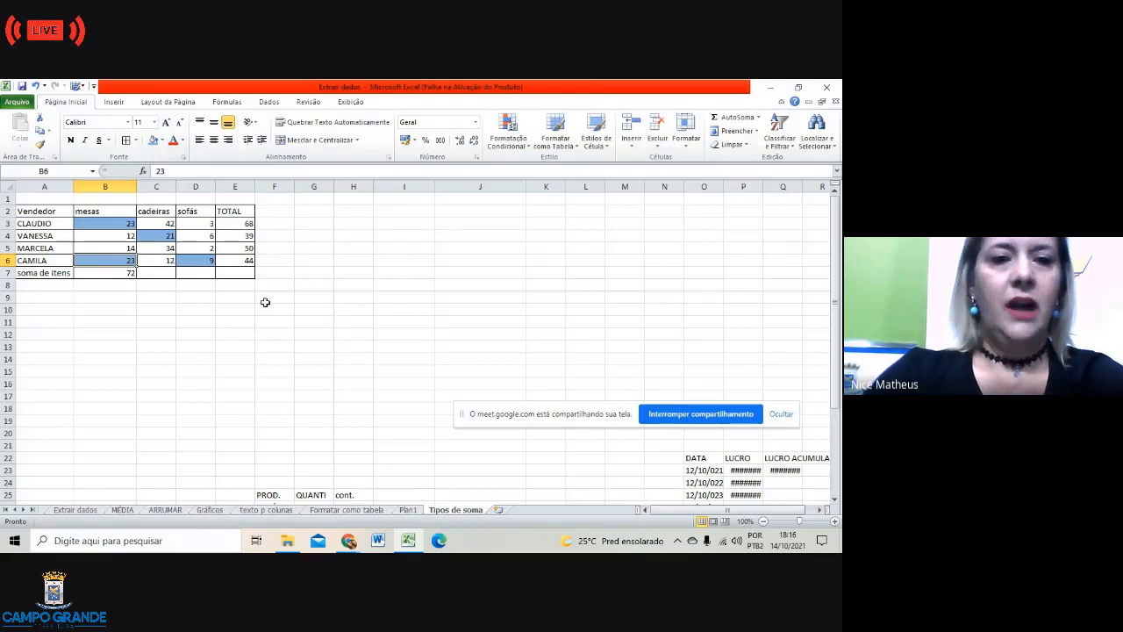
click(220, 299)
click(190, 274)
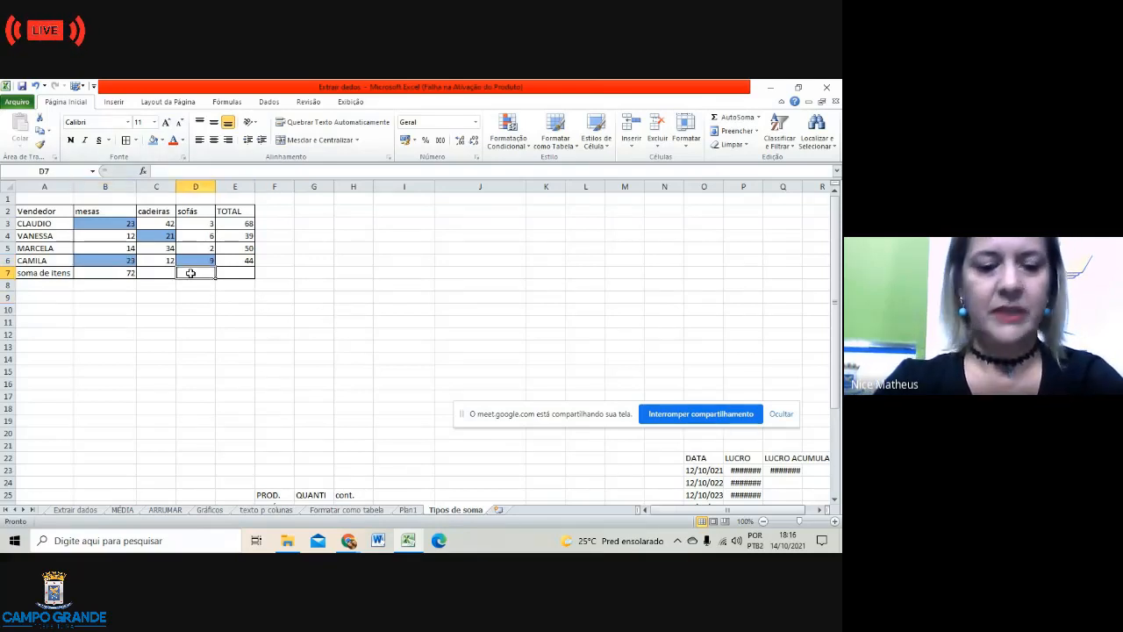
text(=)
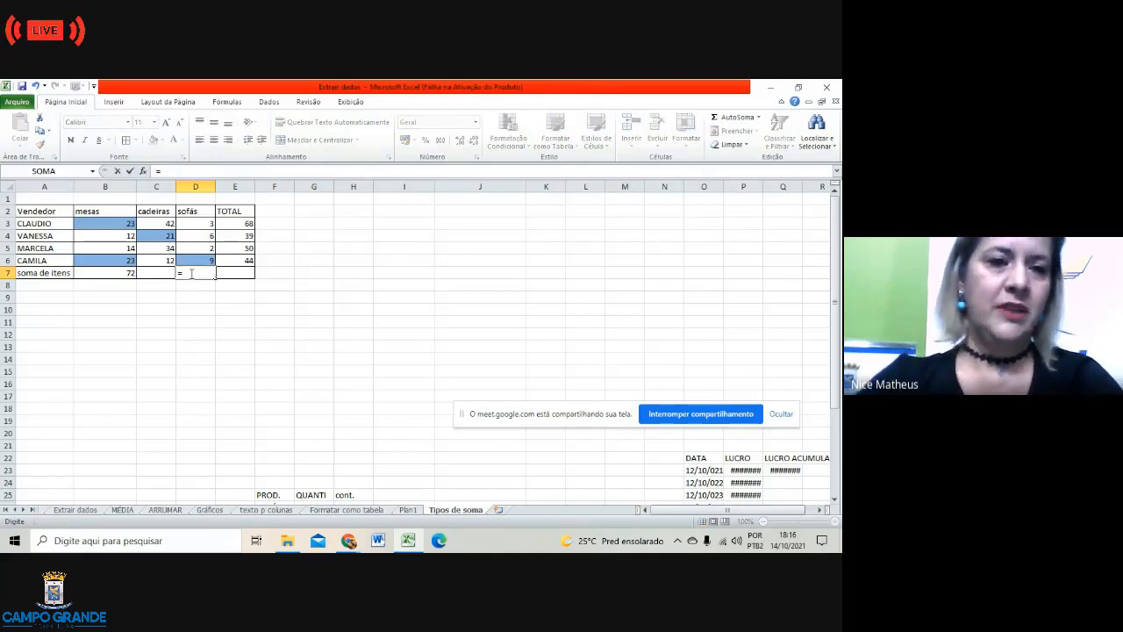
click(128, 225)
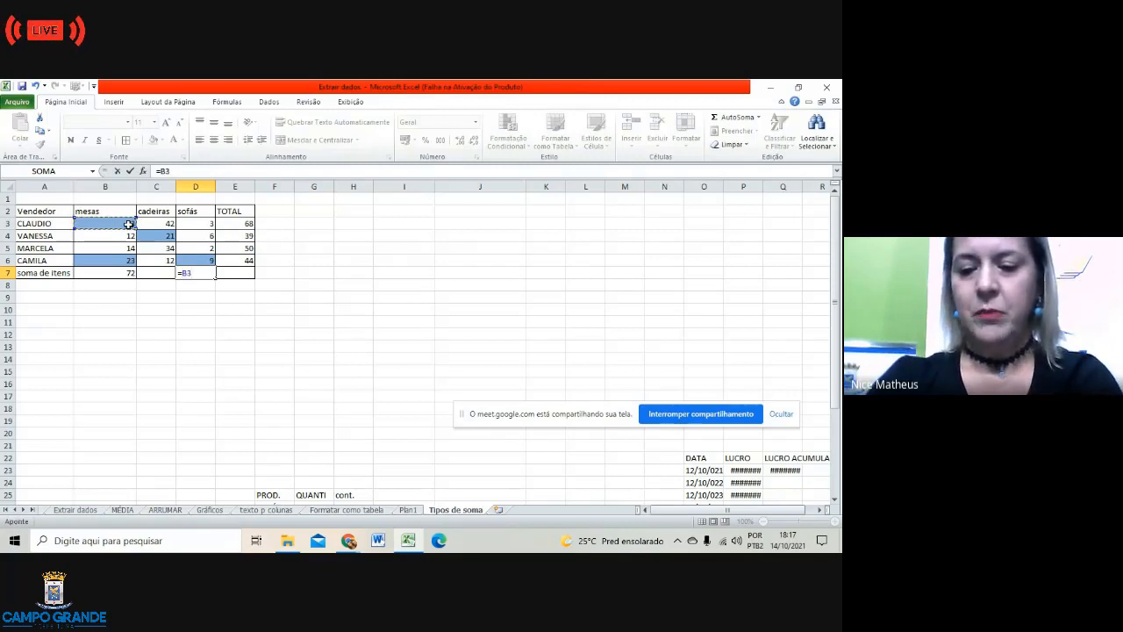
text(;)
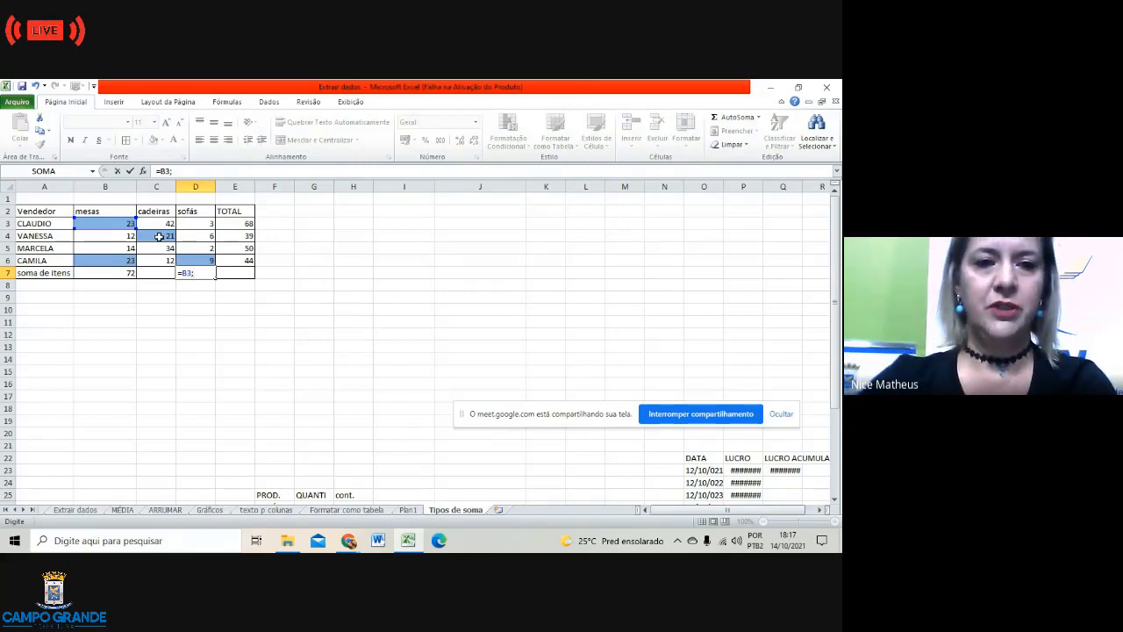
click(158, 237)
text(;)
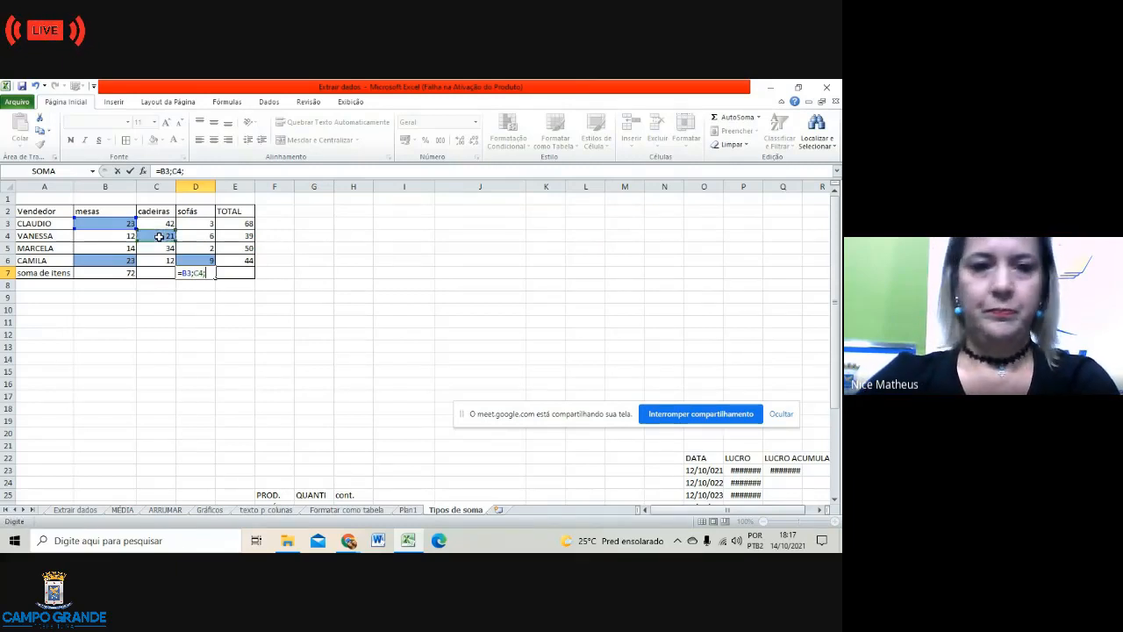
click(128, 261)
text(;)
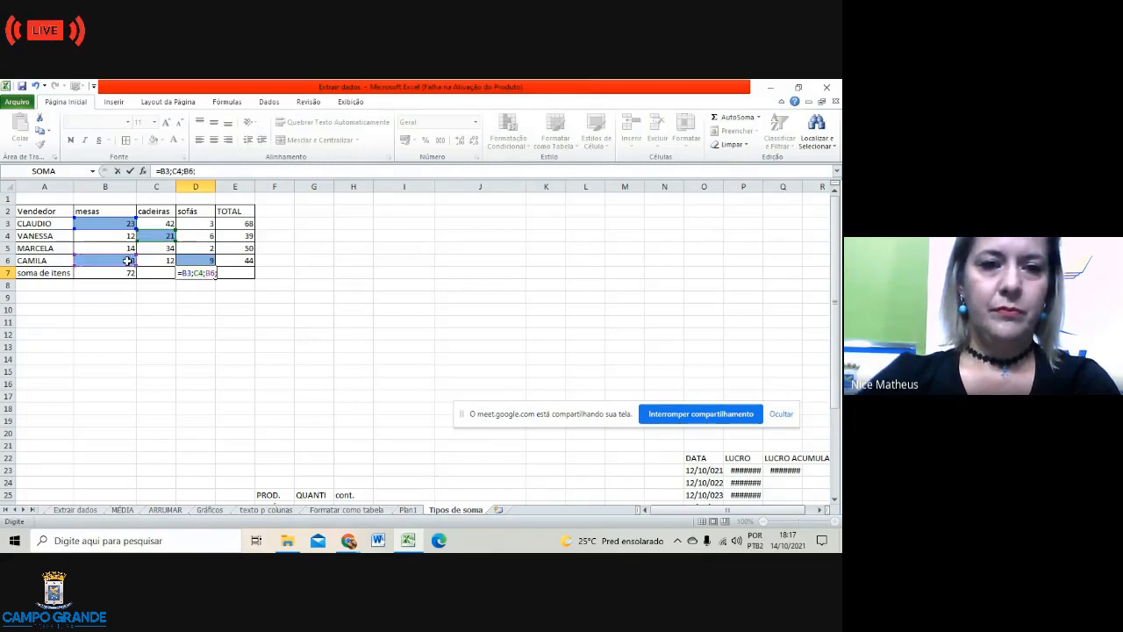
click(207, 260)
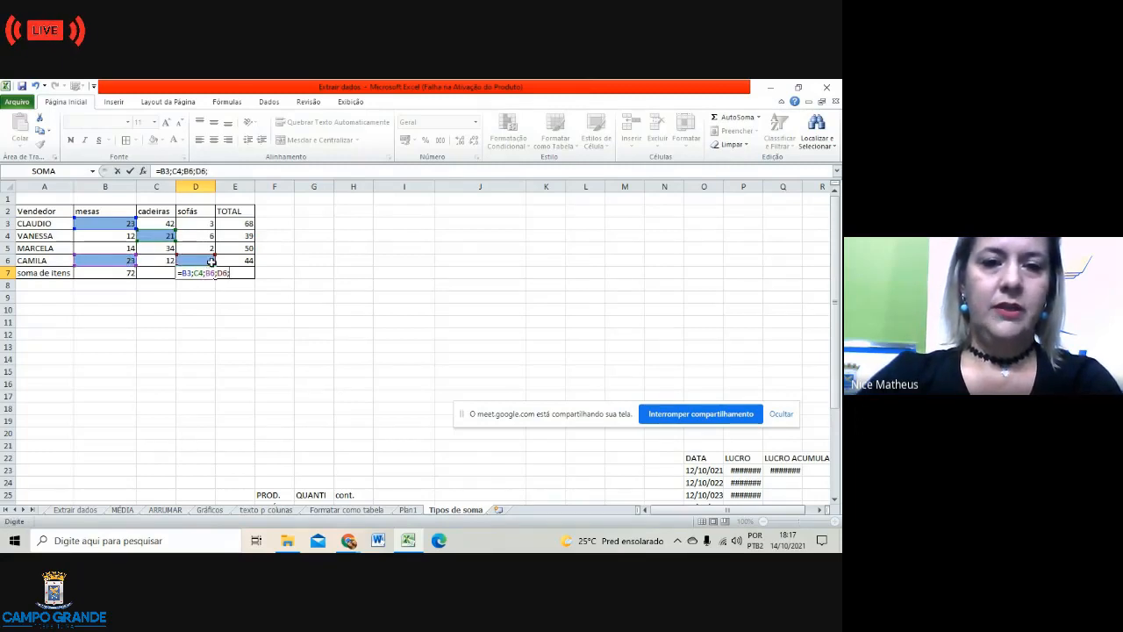
text(;)
key(Return)
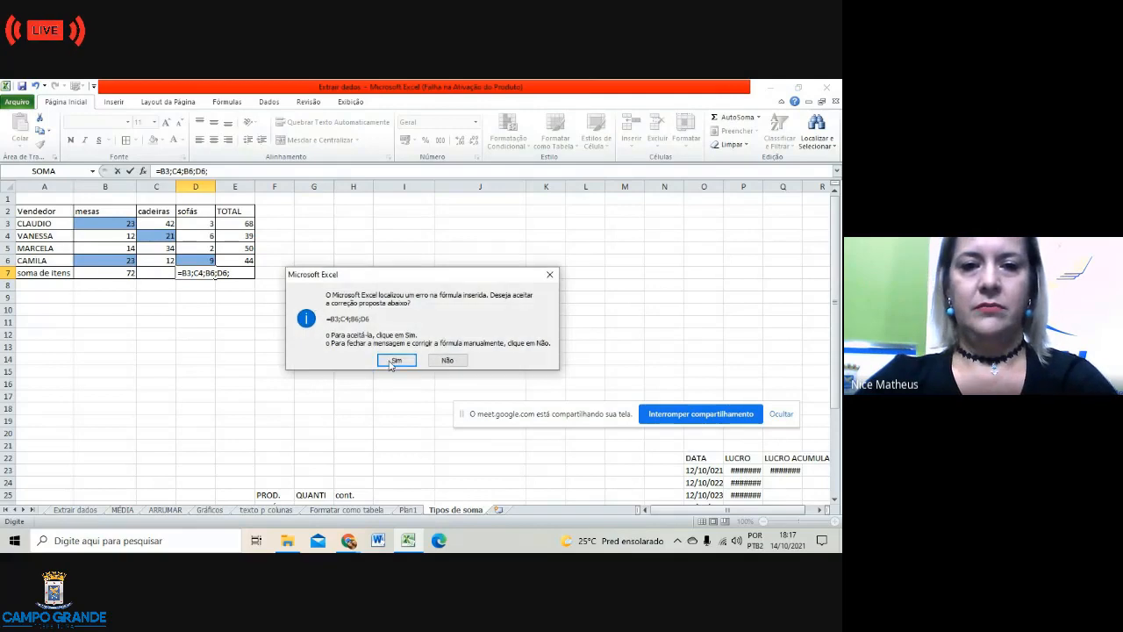
click(393, 359)
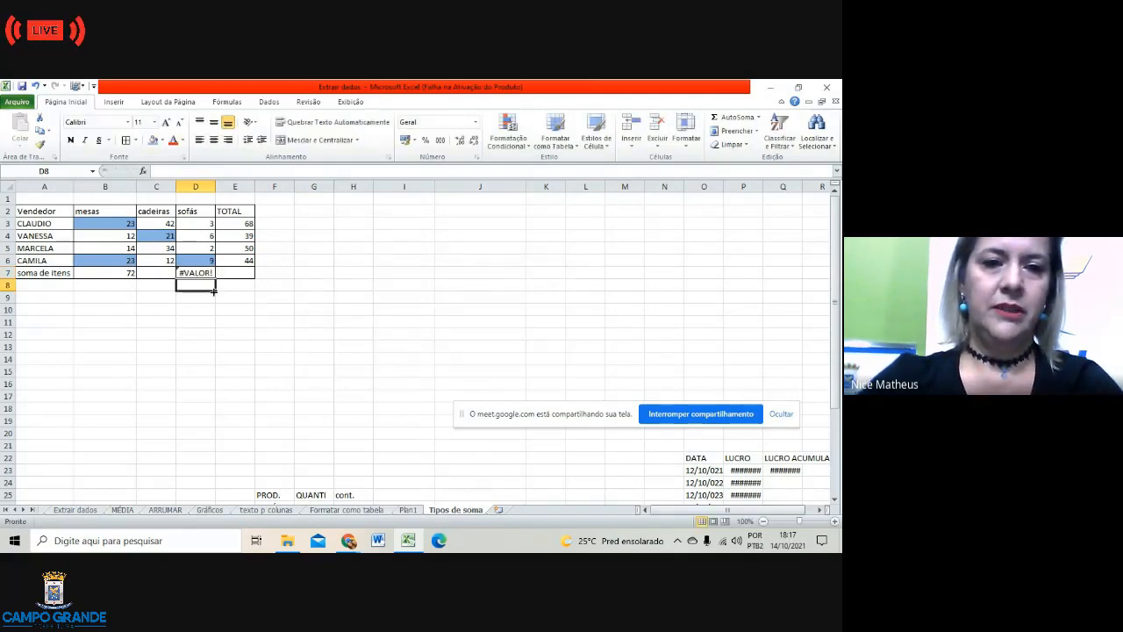
click(223, 168)
key(BackSpace)
key(BackSpace)
key(BackSpace)
key(BackSpace)
key(BackSpace)
key(BackSpace)
key(BackSpace)
key(BackSpace)
key(BackSpace)
key(BackSpace)
key(BackSpace)
key(BackSpace)
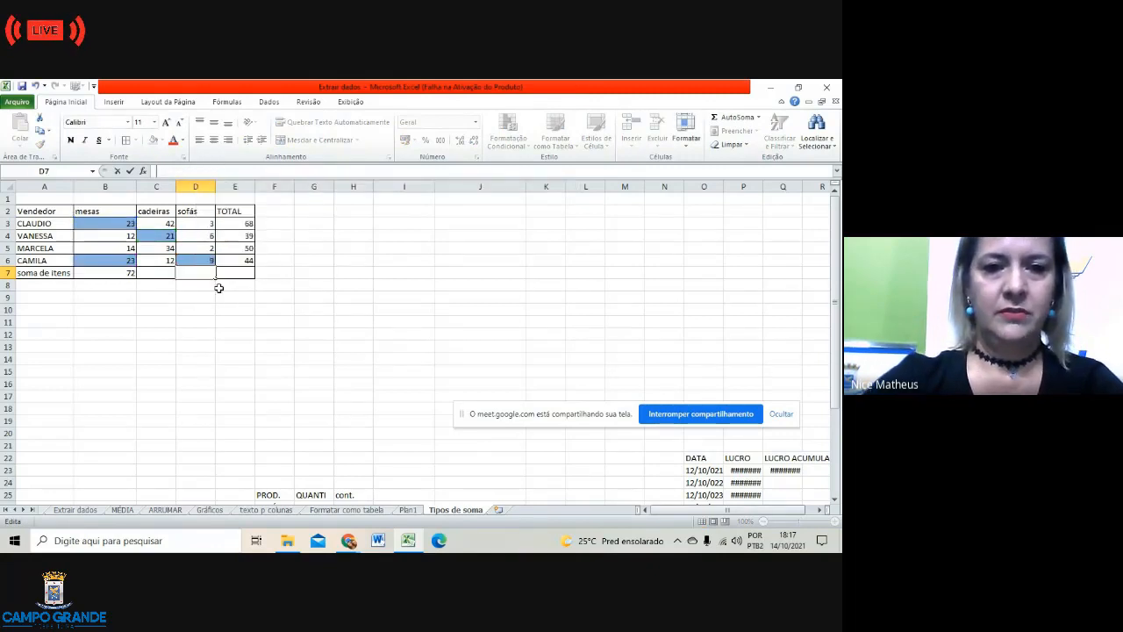
click(198, 307)
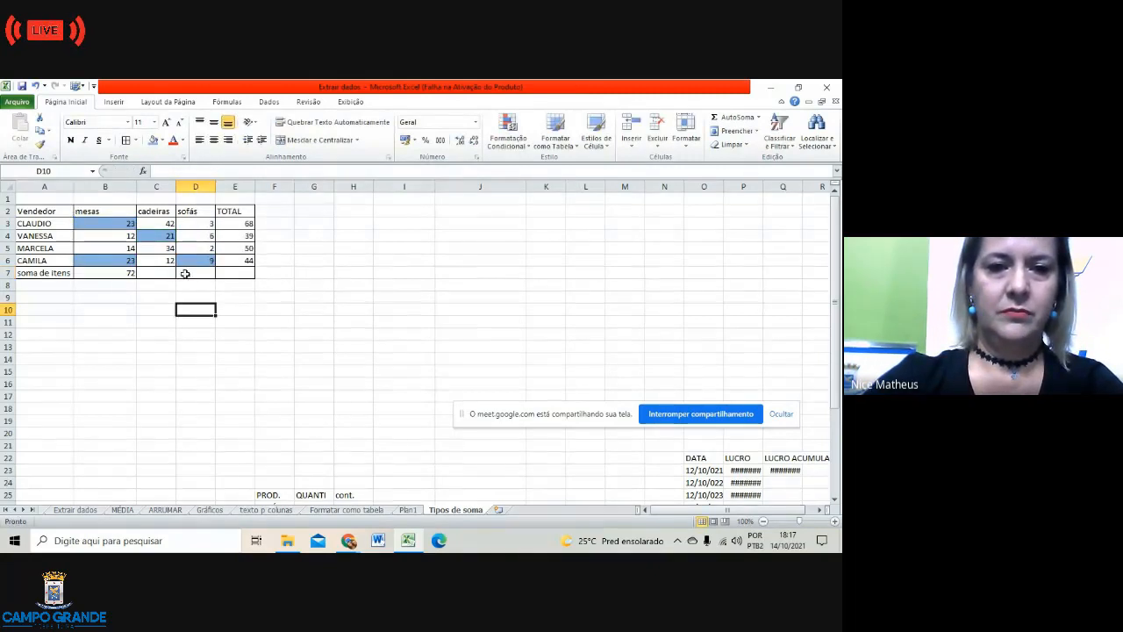
click(184, 272)
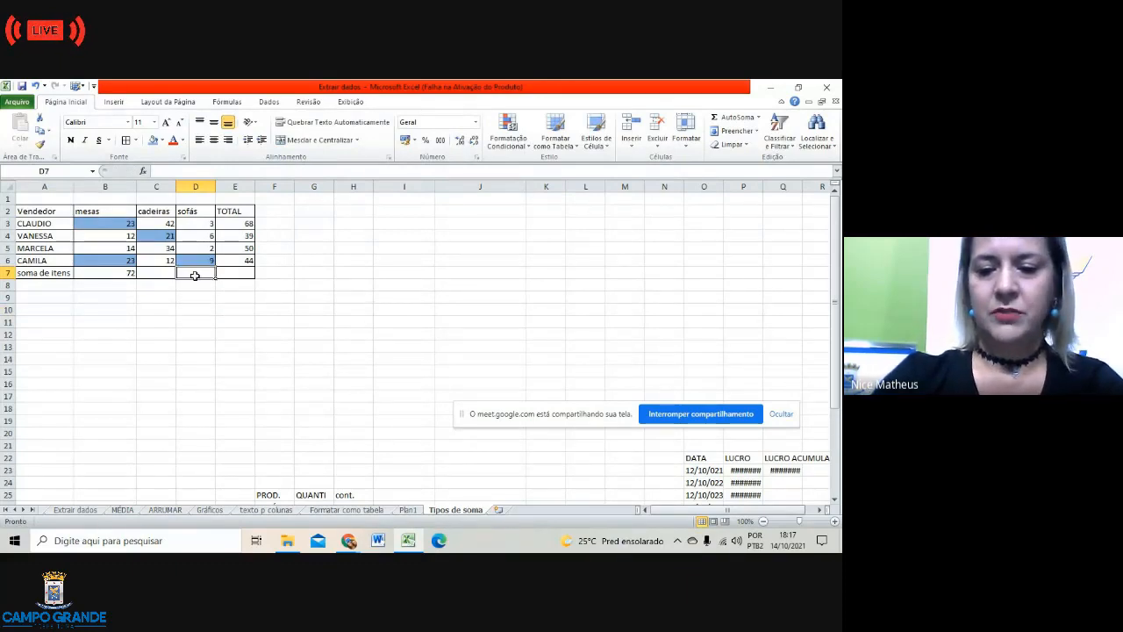
Step: Enter =B3+C4+D6+B6 in D7 to total the blue cells, giving 76
text(=)
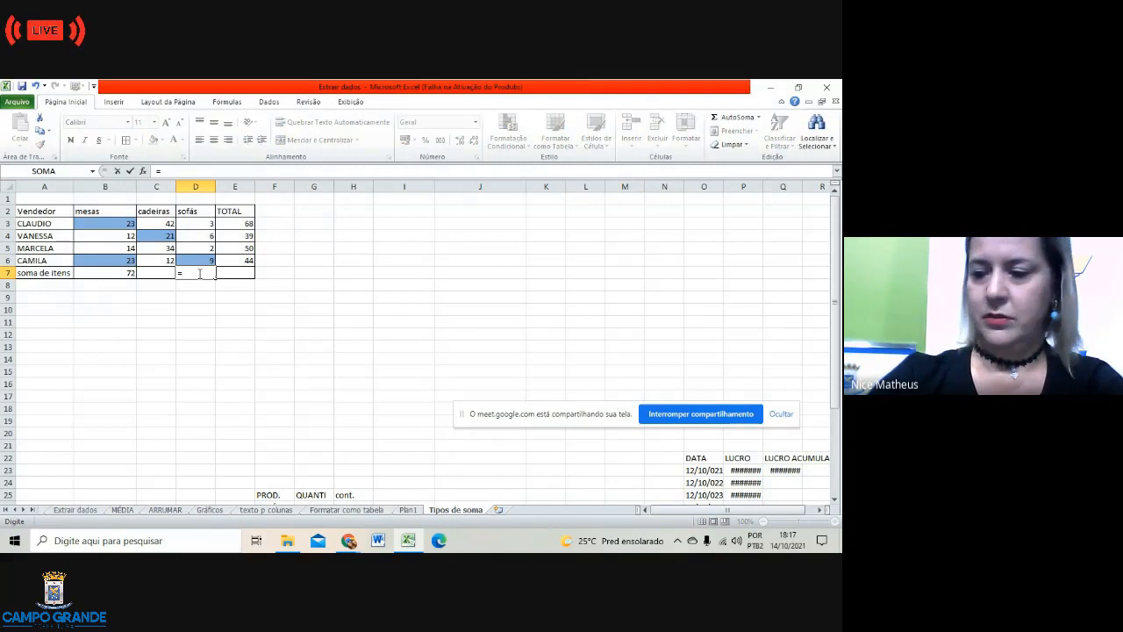
click(121, 224)
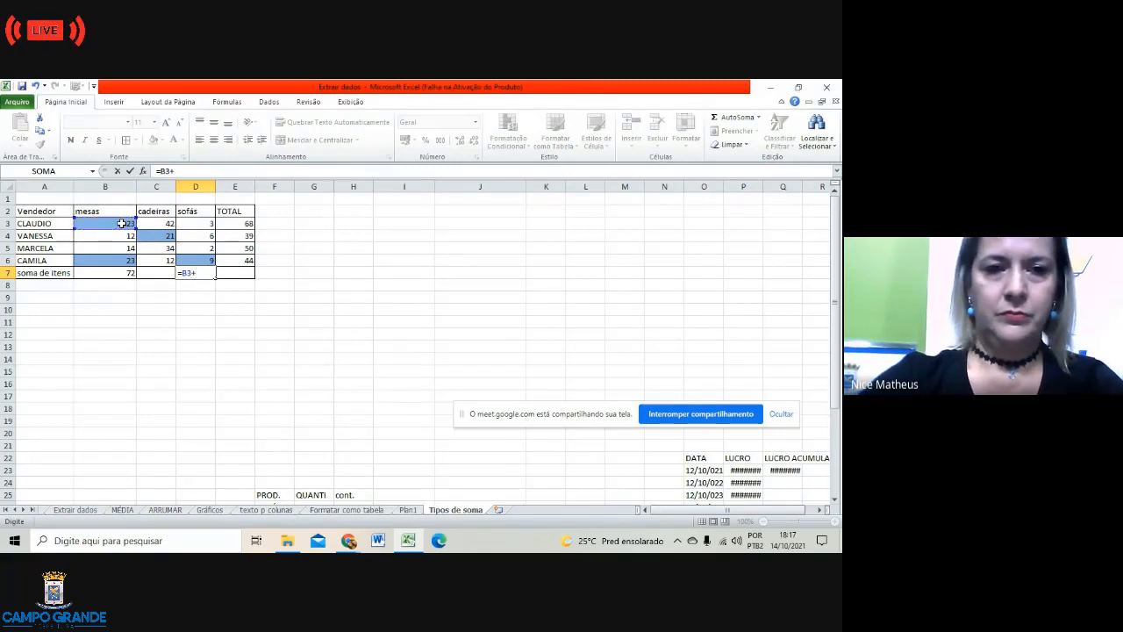
click(164, 238)
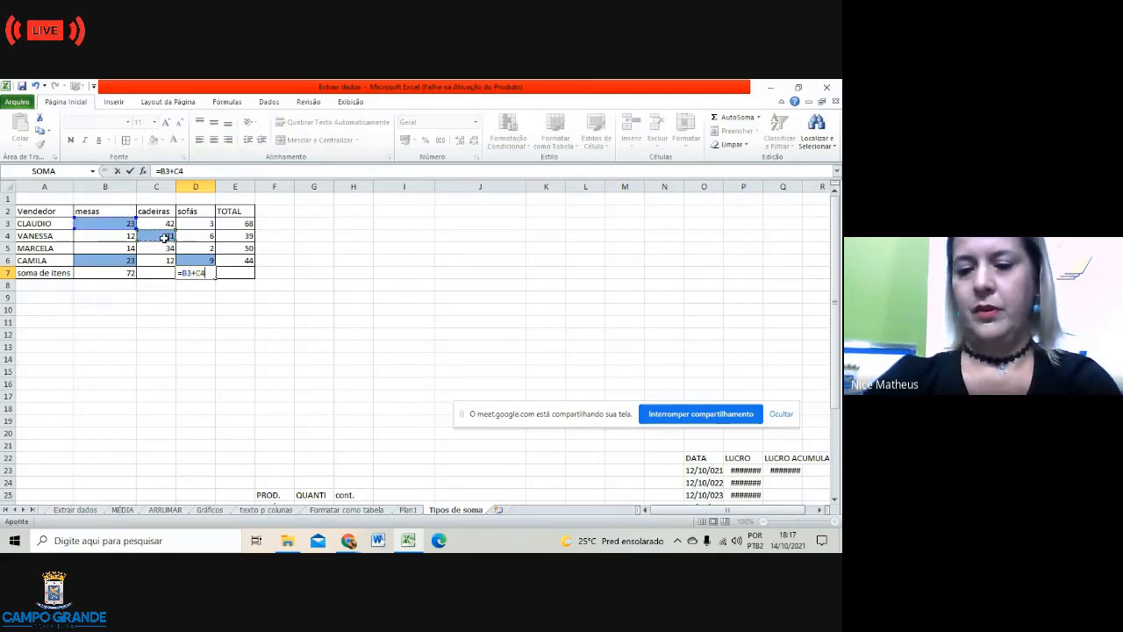
text(+)
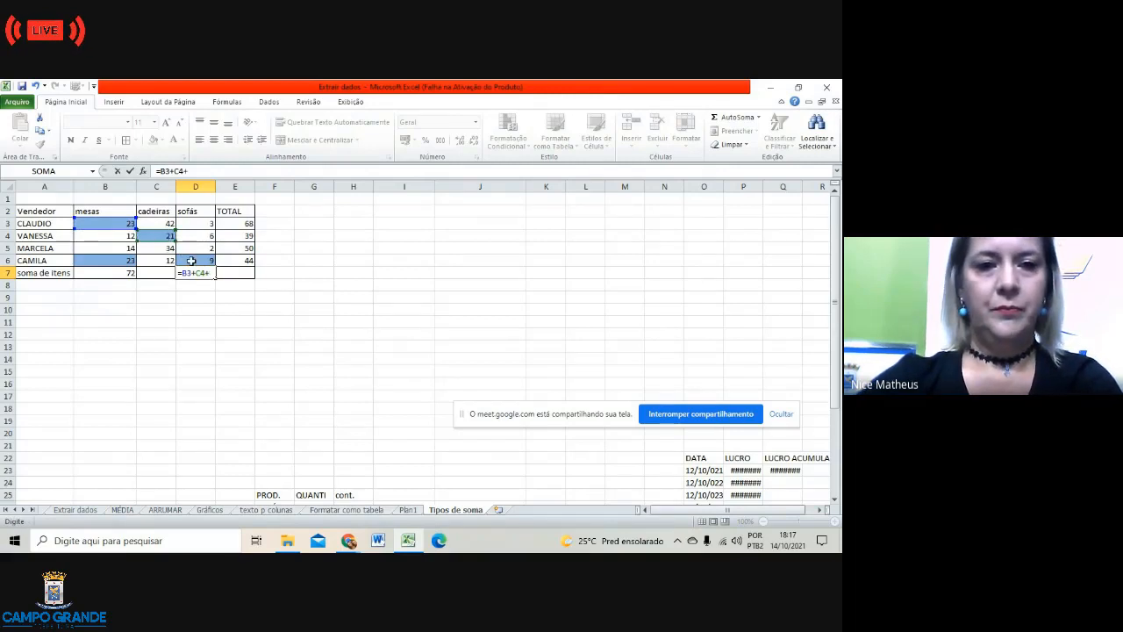
click(191, 260)
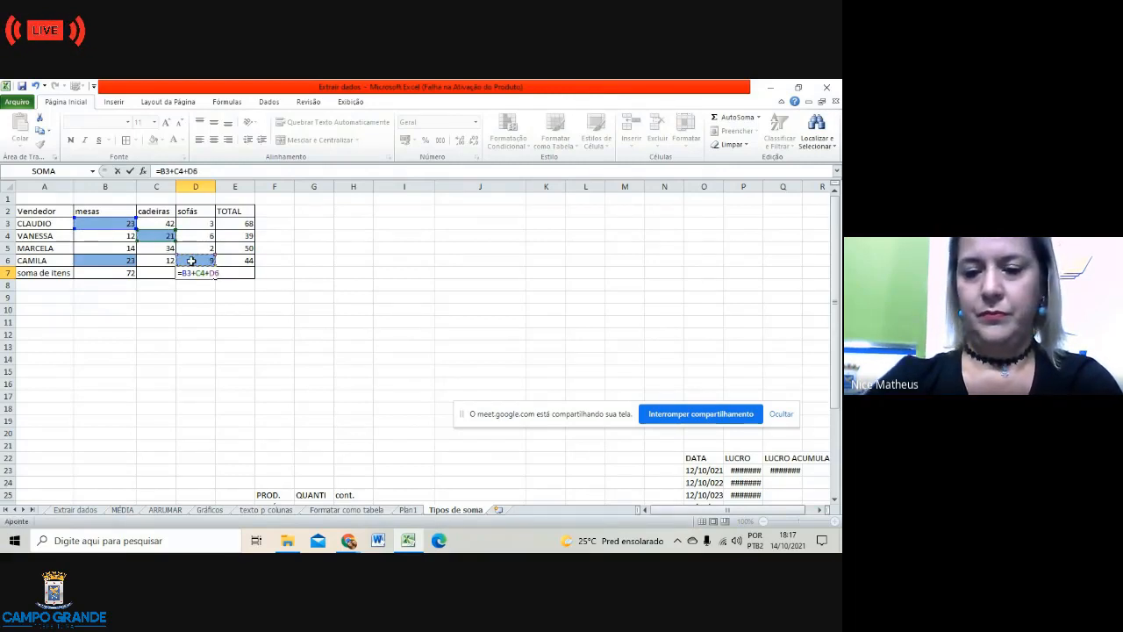
text(+)
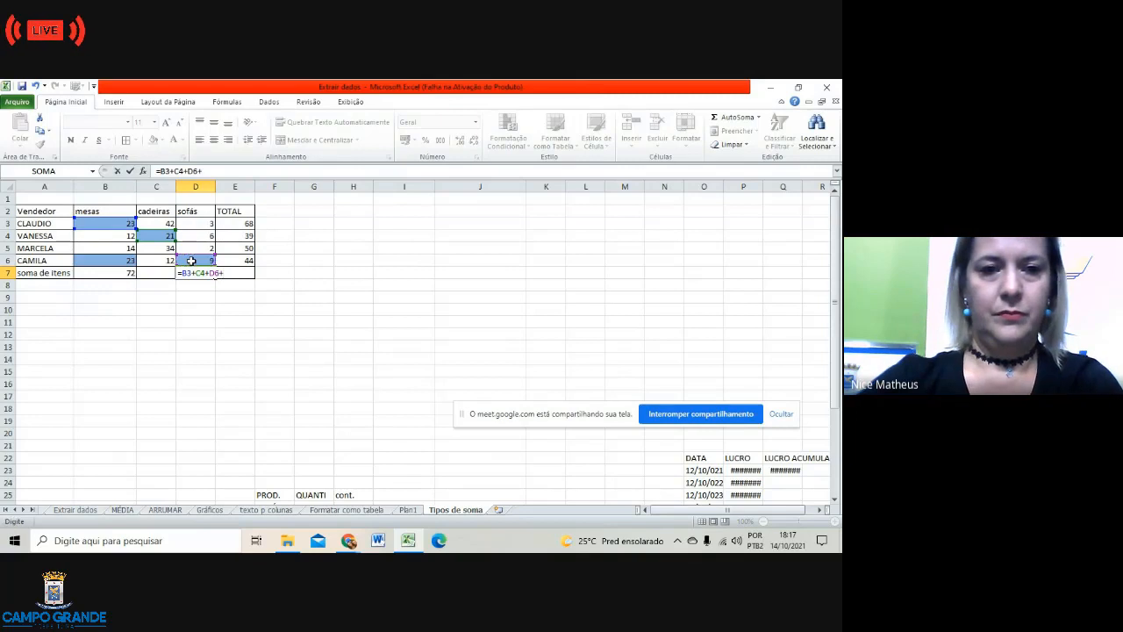
click(119, 260)
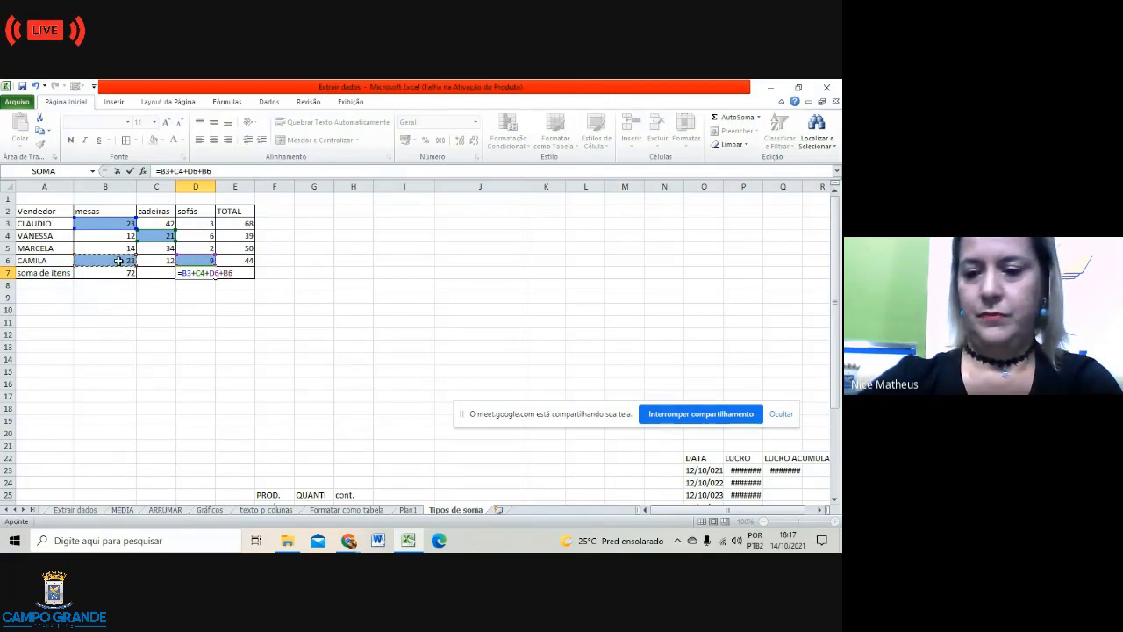
text(+)
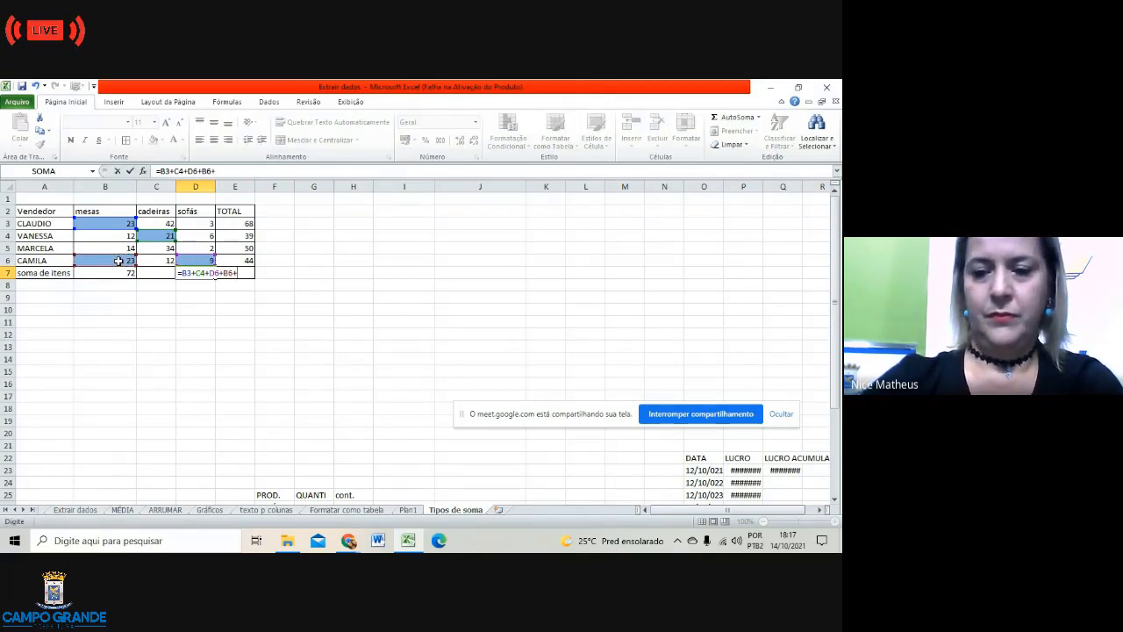
key(Return)
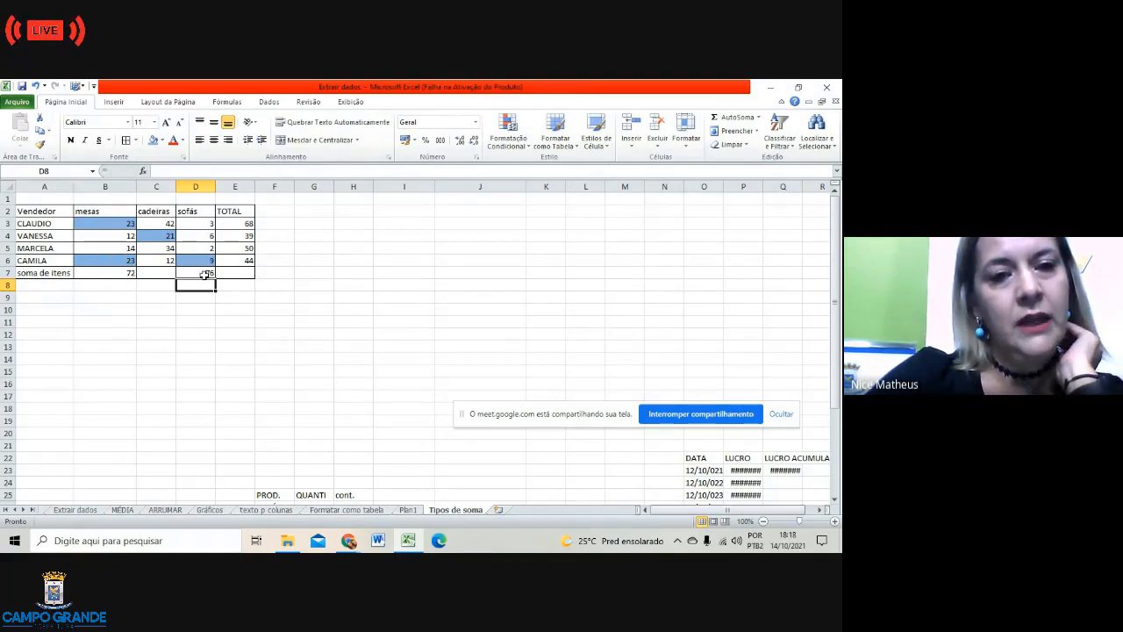
double_click(204, 273)
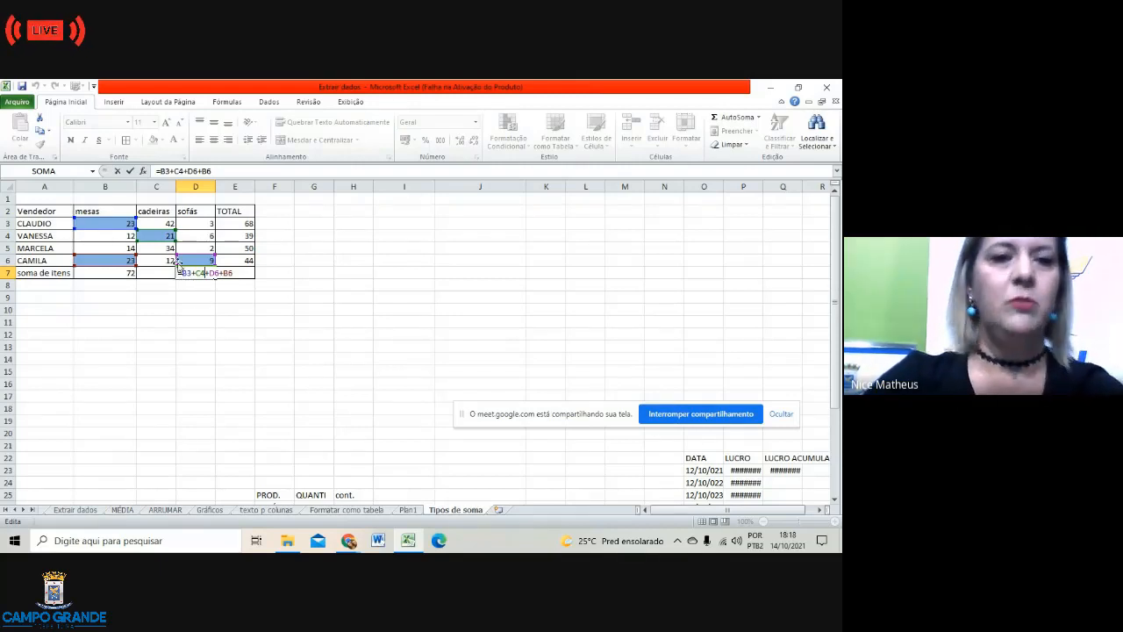
Step: Fill the D7 total of 76 with light blue
click(187, 304)
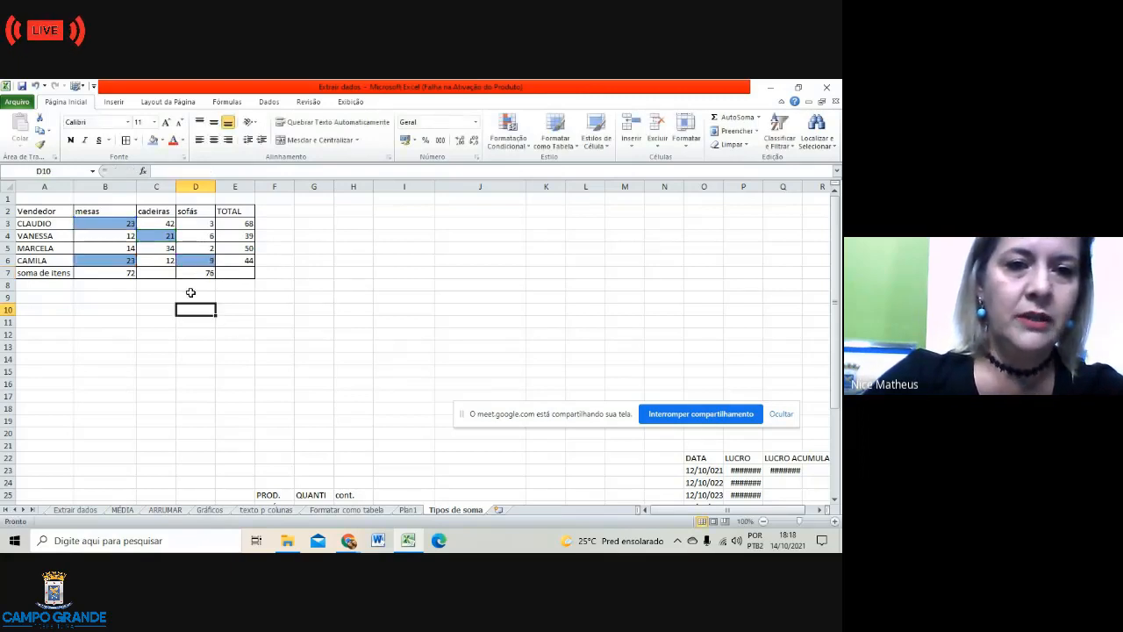
click(187, 275)
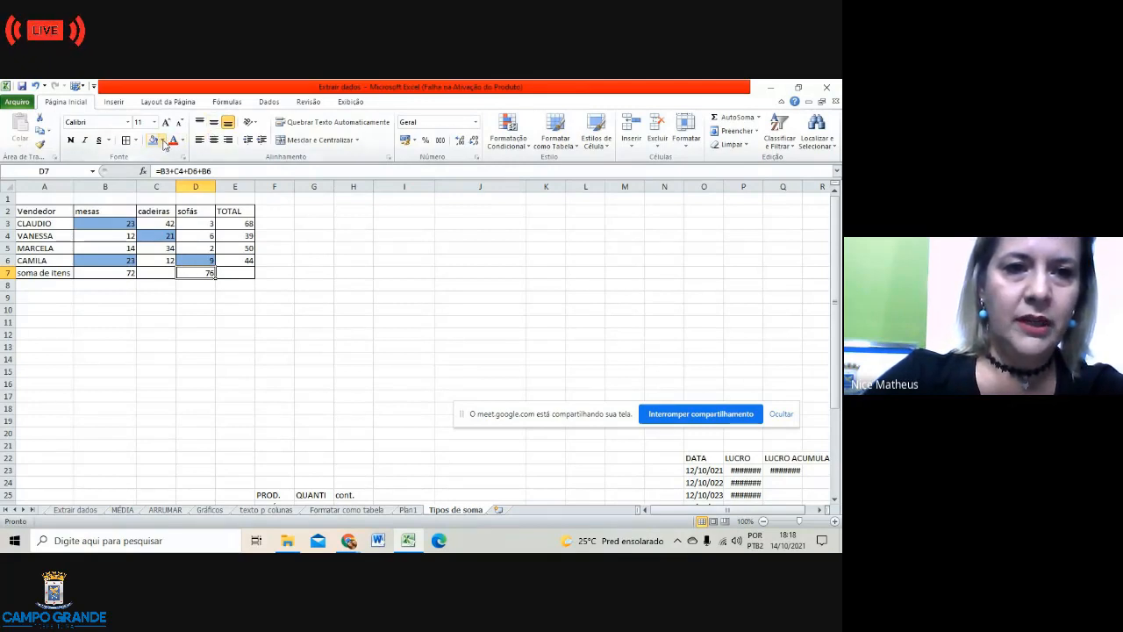
click(162, 143)
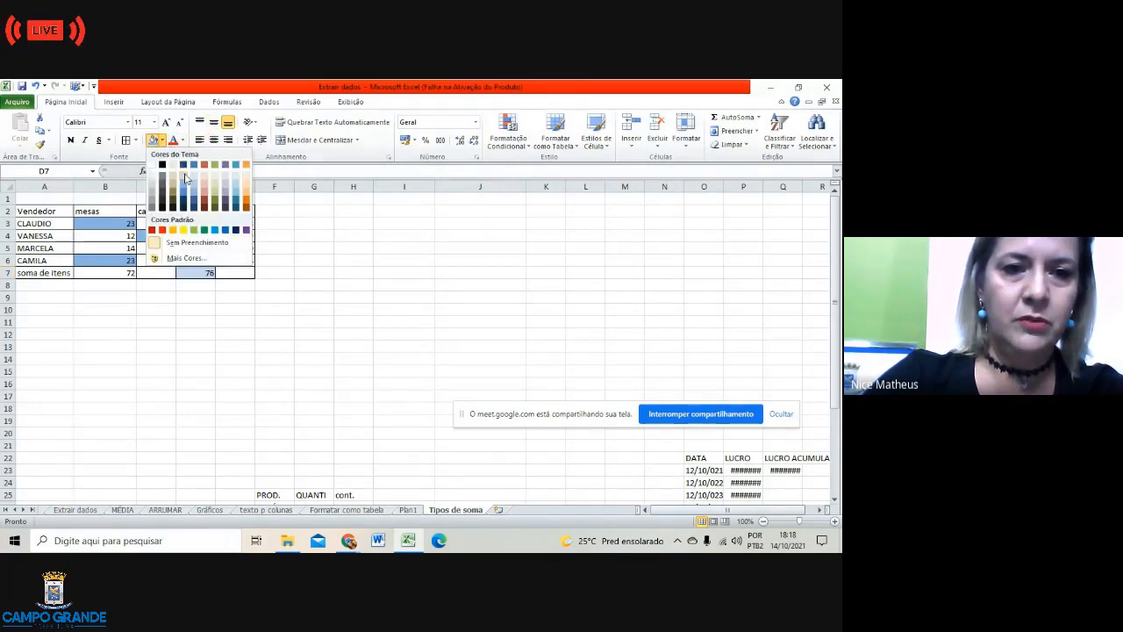
click(194, 186)
click(207, 311)
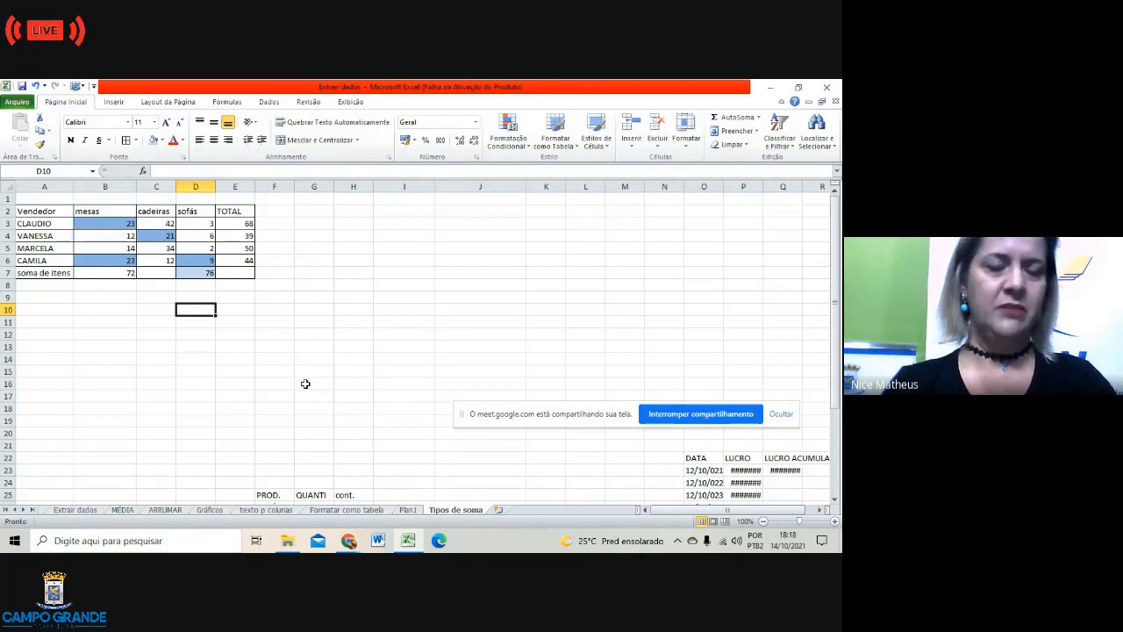
click(246, 295)
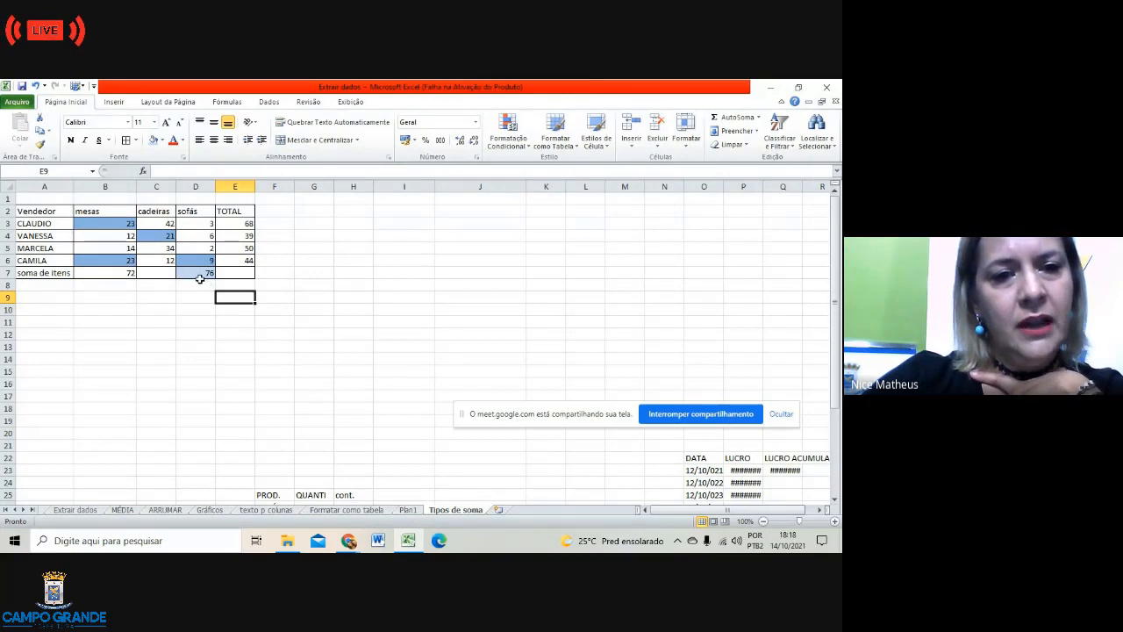
click(52, 290)
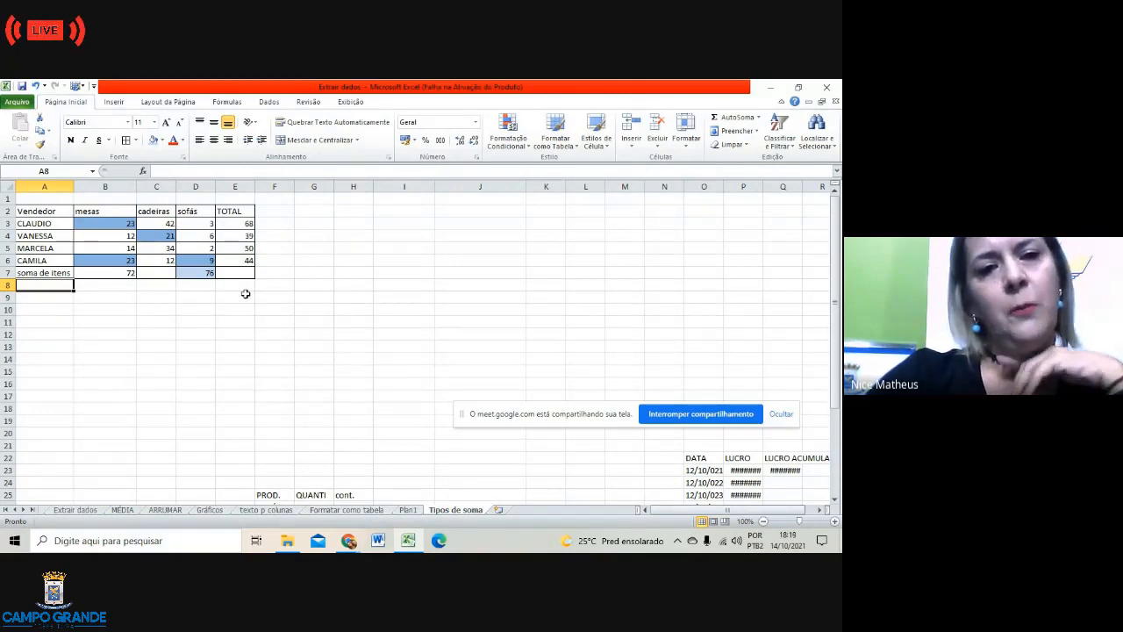
click(239, 220)
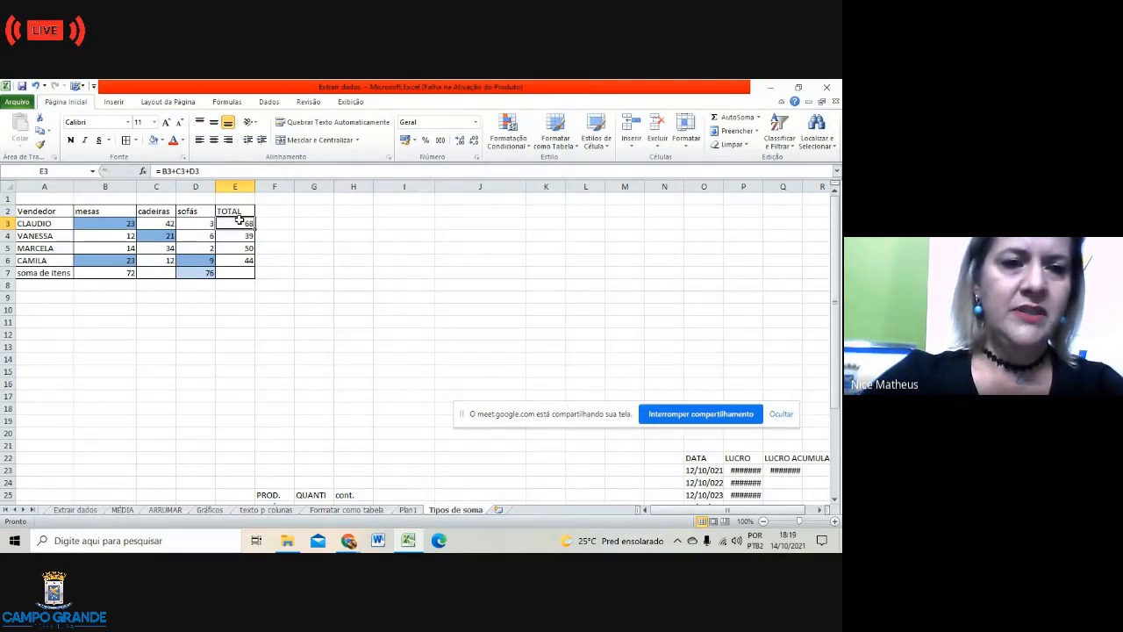
click(202, 274)
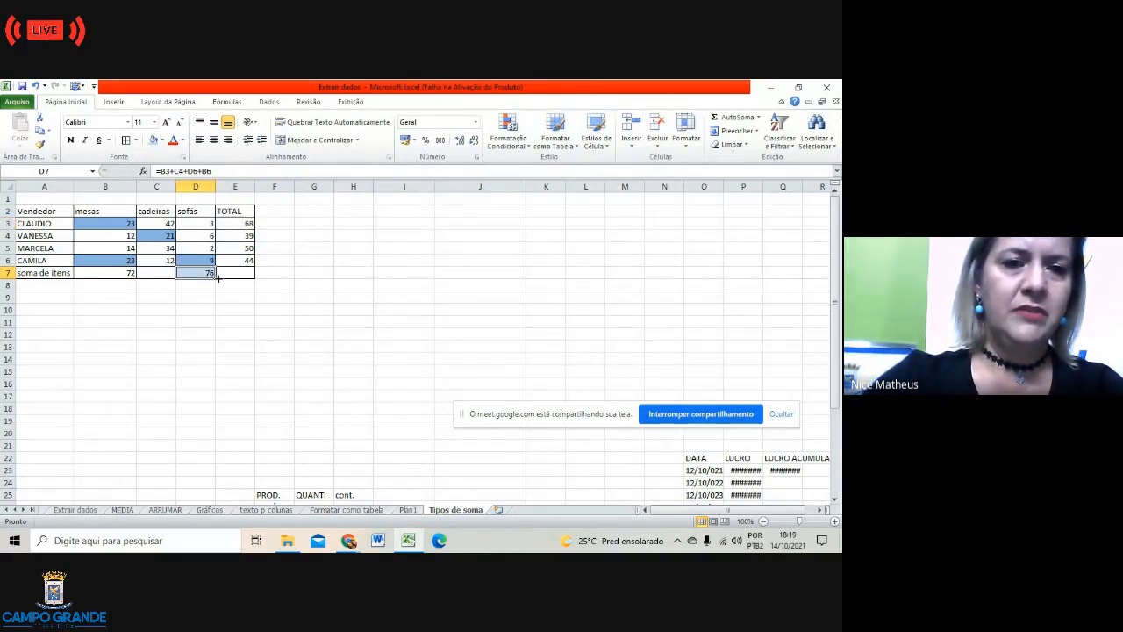
drag(218, 278, 213, 314)
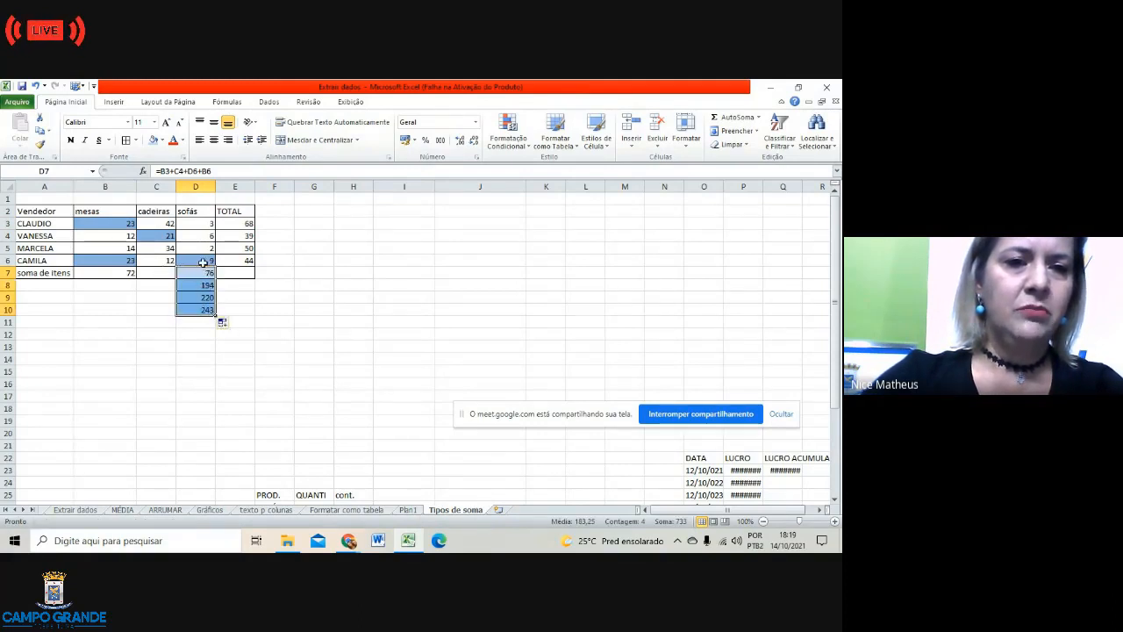
click(35, 85)
click(287, 317)
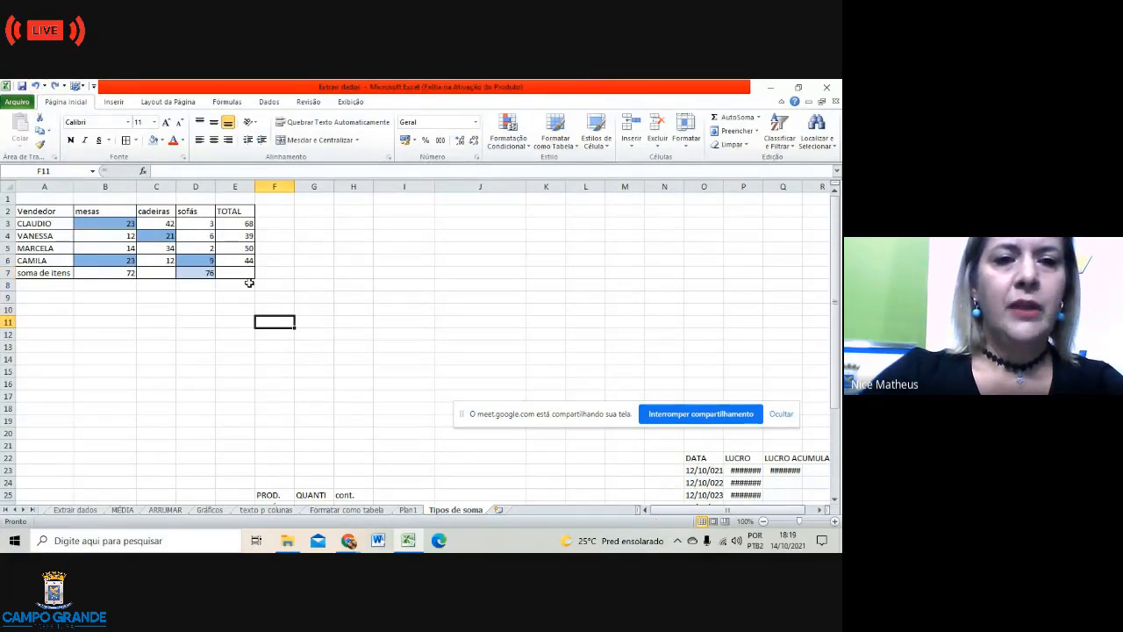
click(126, 275)
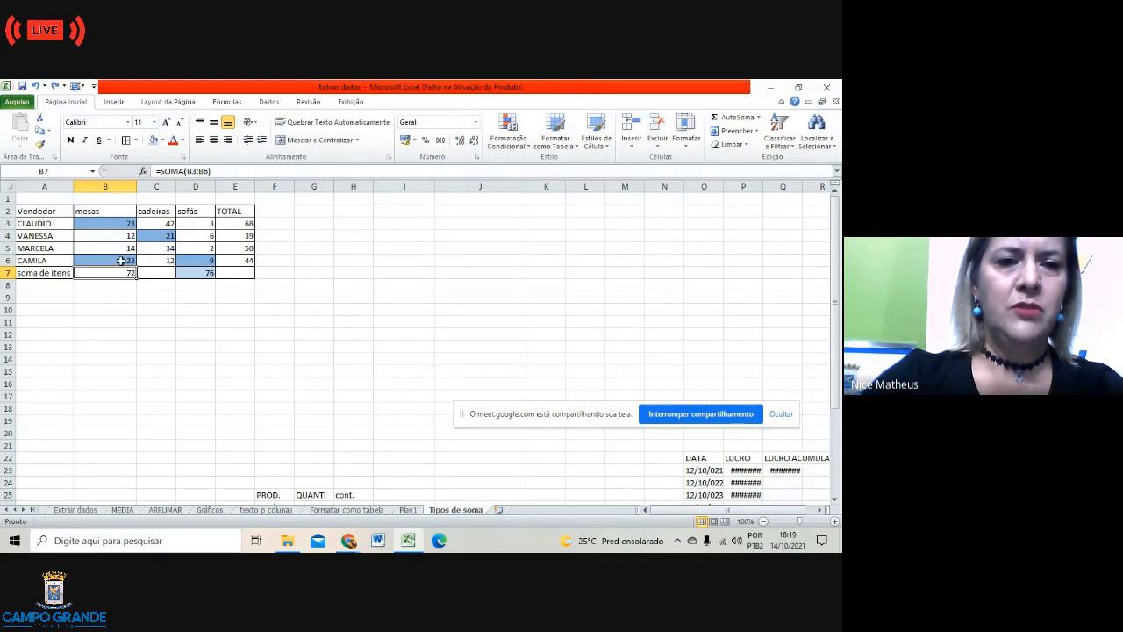
click(246, 225)
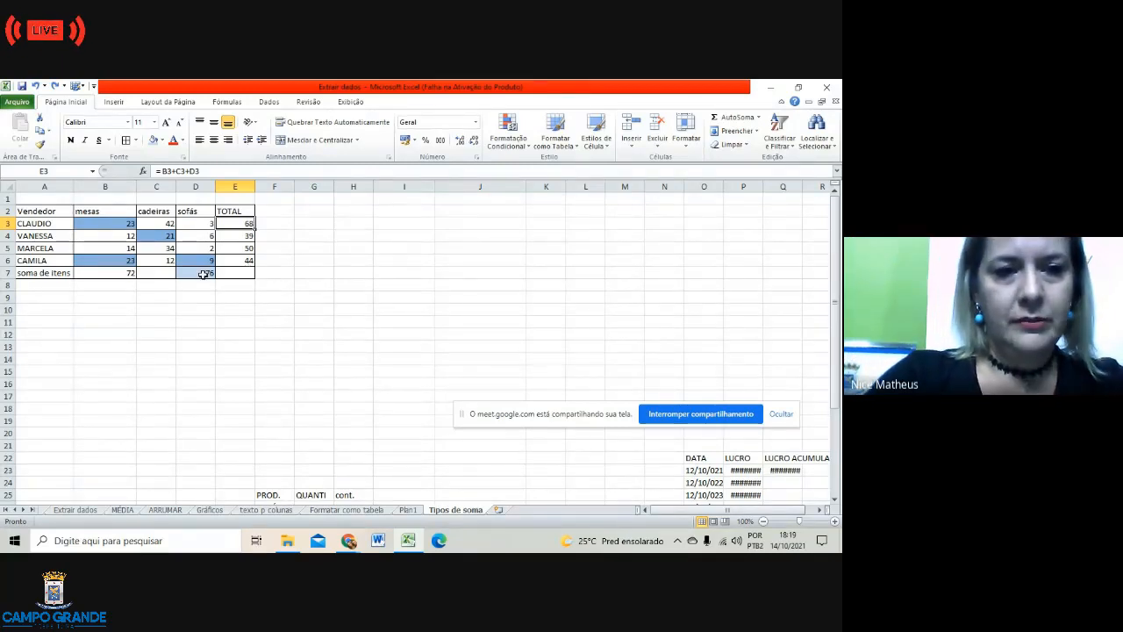
Step: Move the soma de itens row from row 7 down to row 9
drag(50, 275, 238, 279)
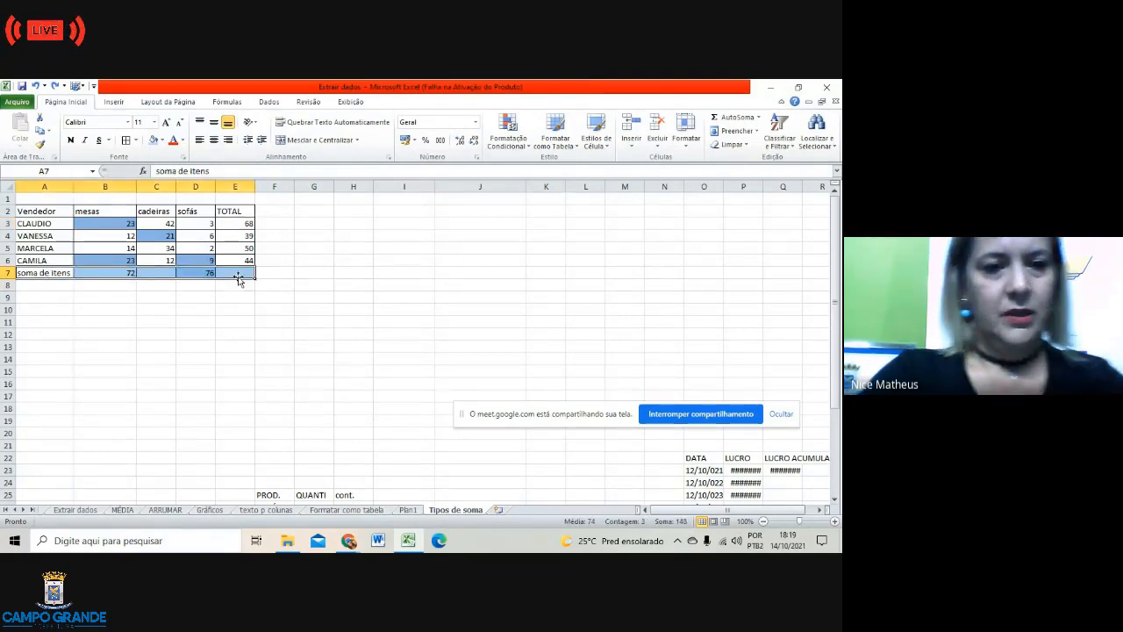
key(ctrl+c)
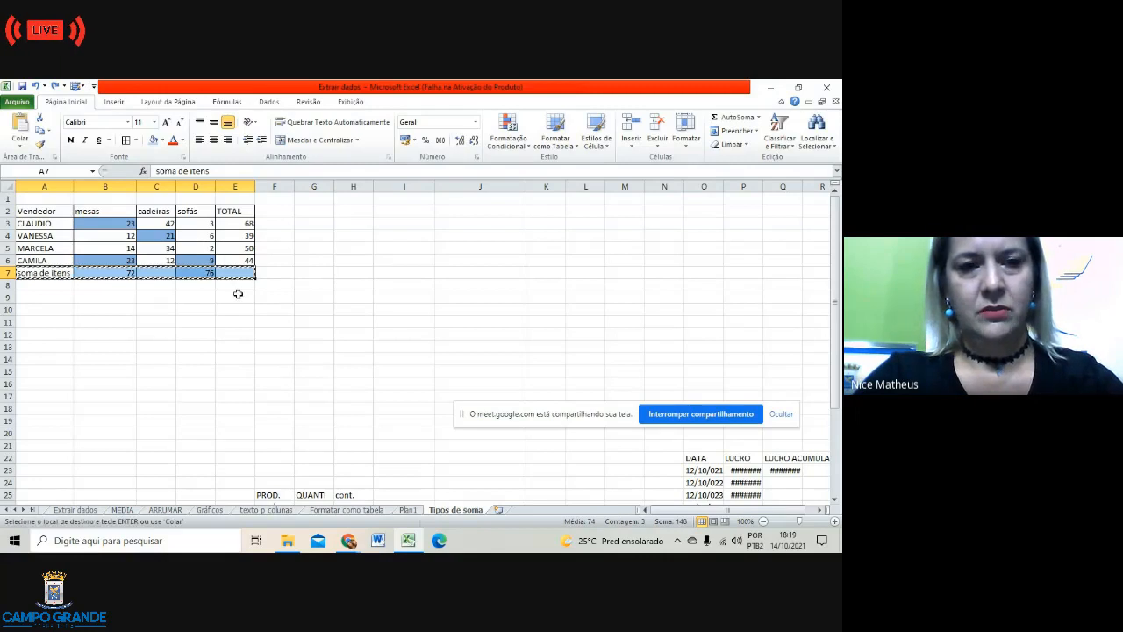
click(29, 299)
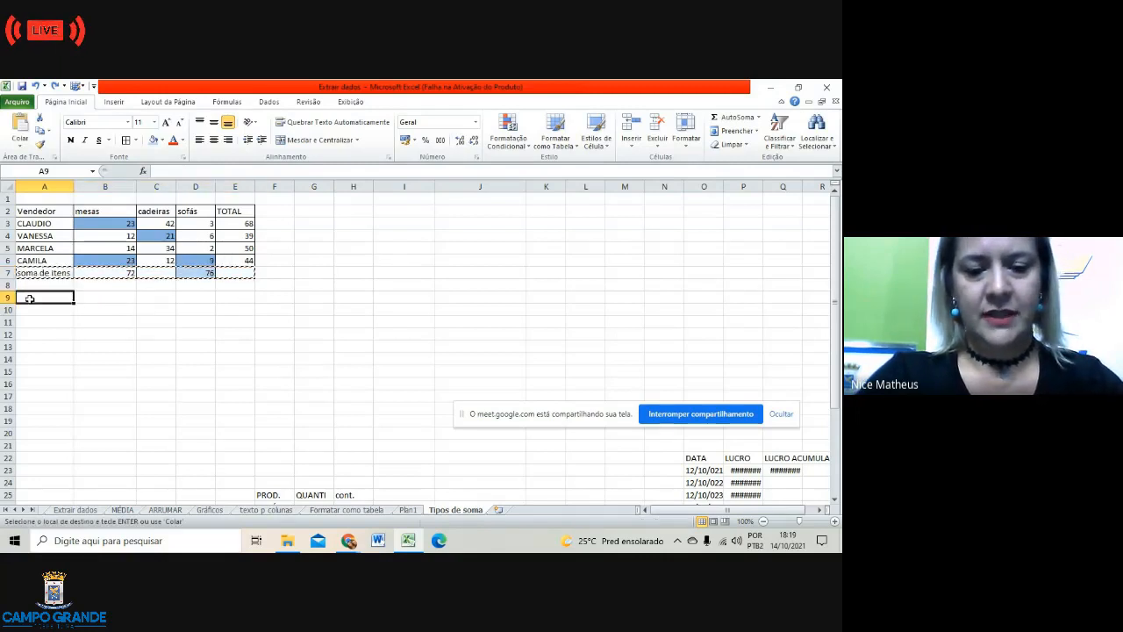
key(ctrl+v)
Step: Move the 72 mesas sum from B9 into cell A10
drag(137, 331, 107, 319)
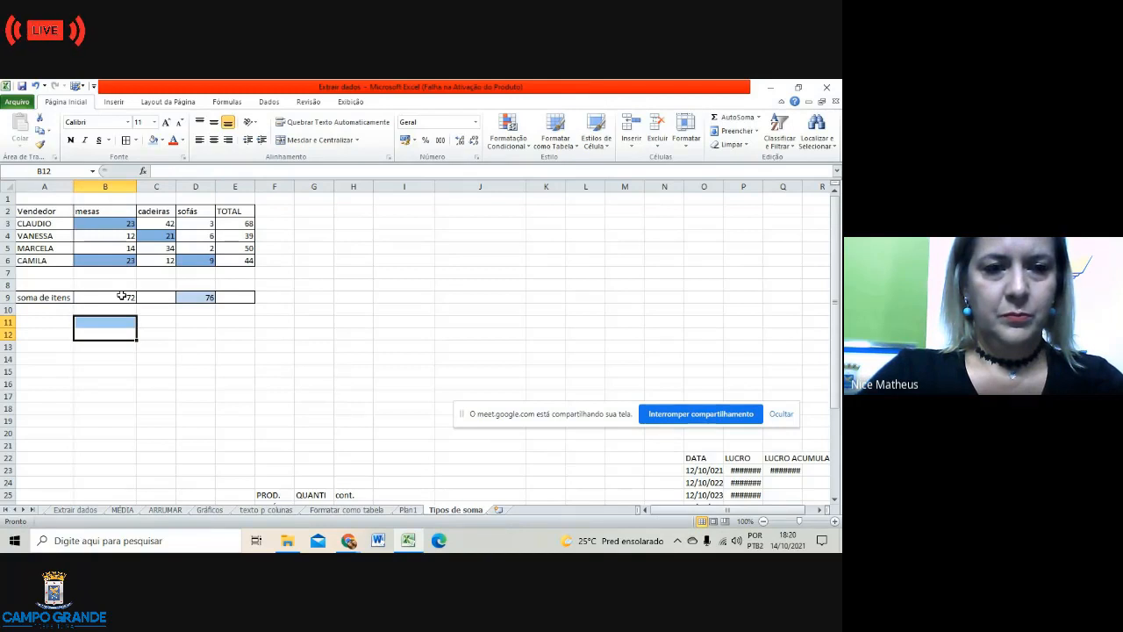
click(122, 295)
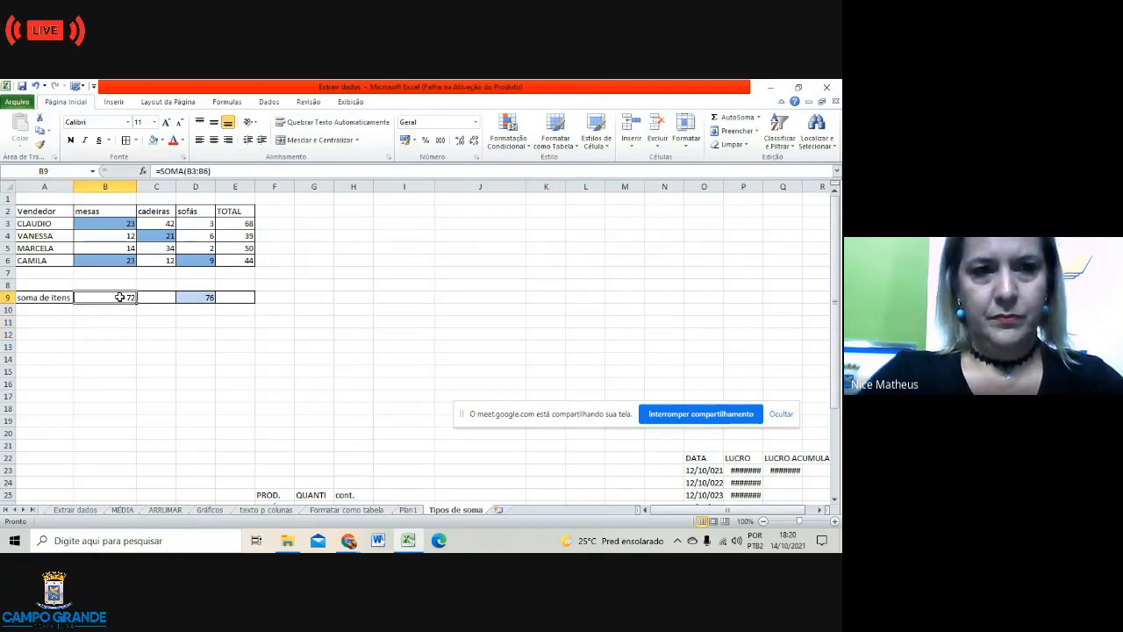
key(ctrl+c)
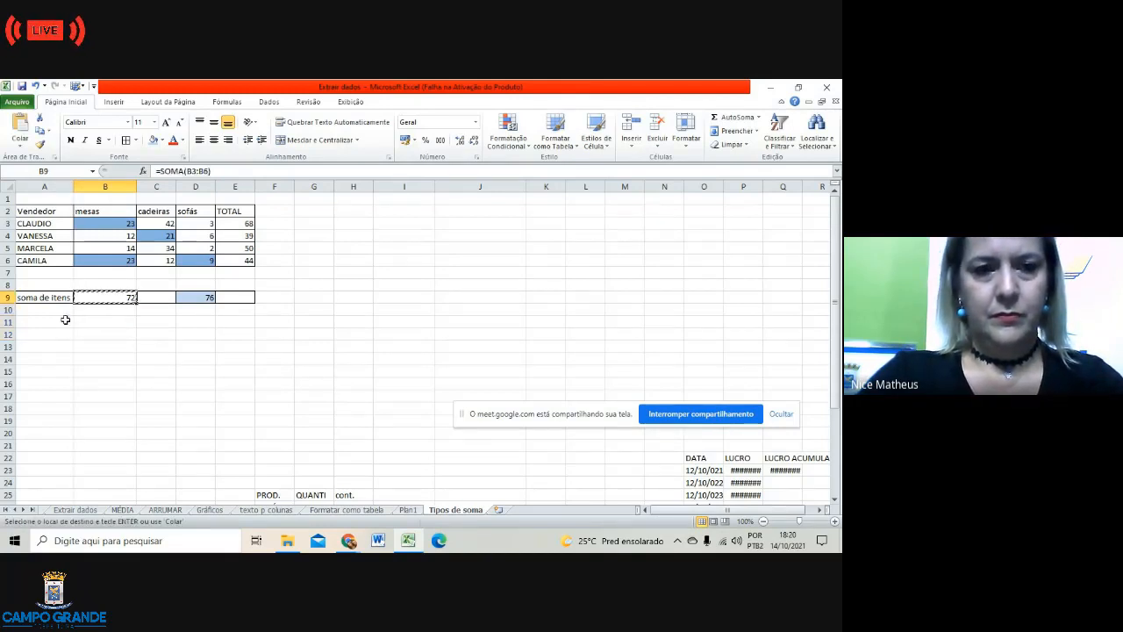
click(49, 311)
key(ctrl+v)
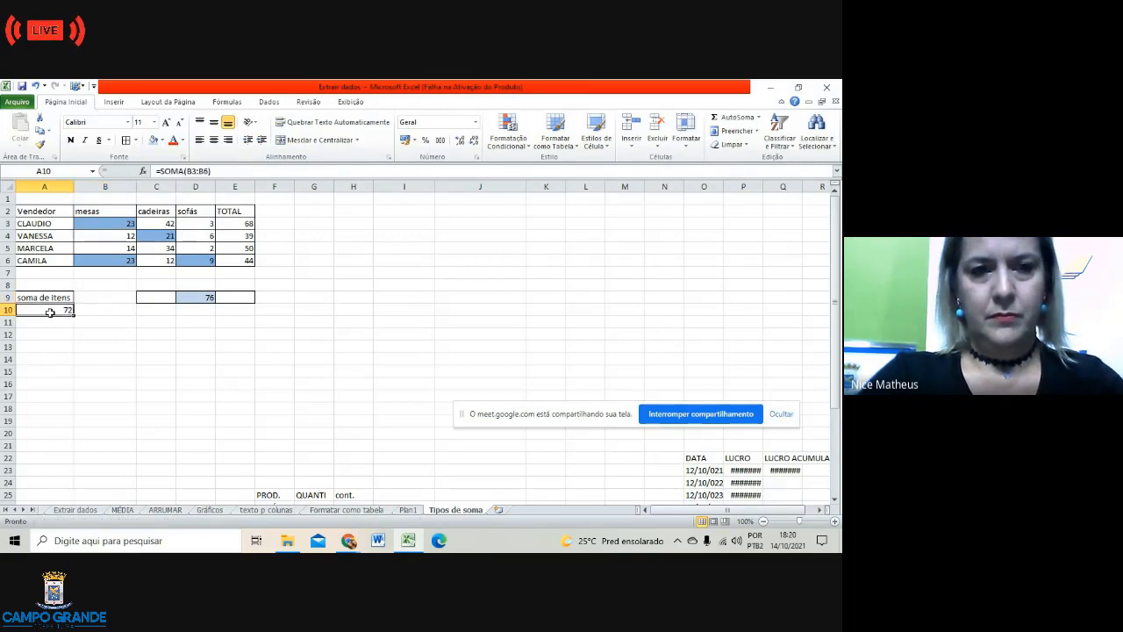
click(52, 333)
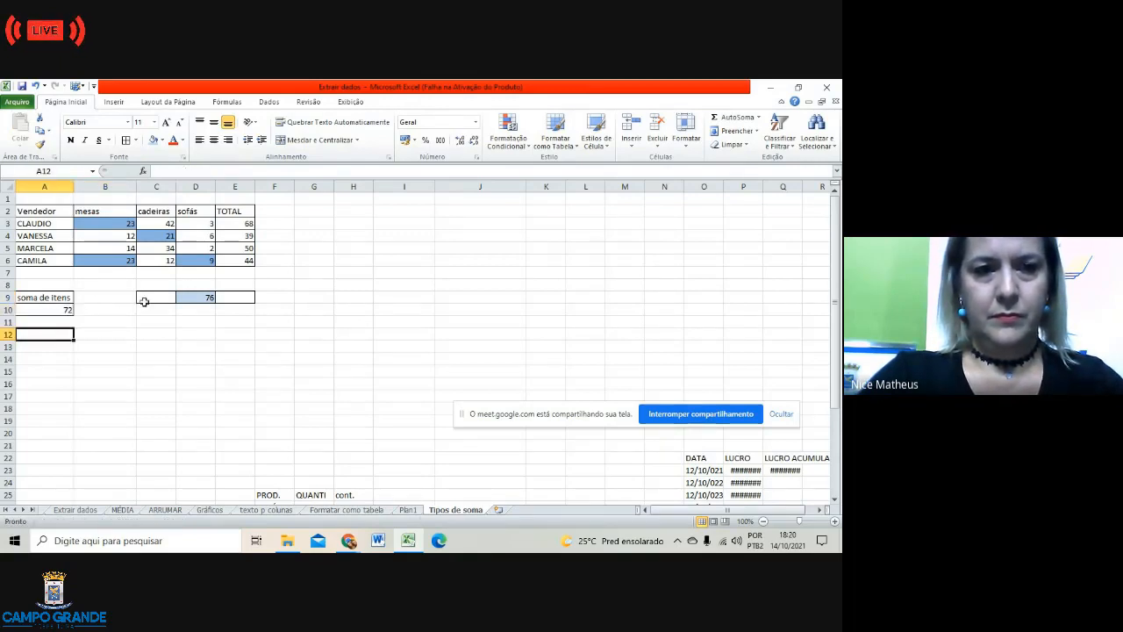
Step: Label cell B9 'soma alternada'
click(203, 298)
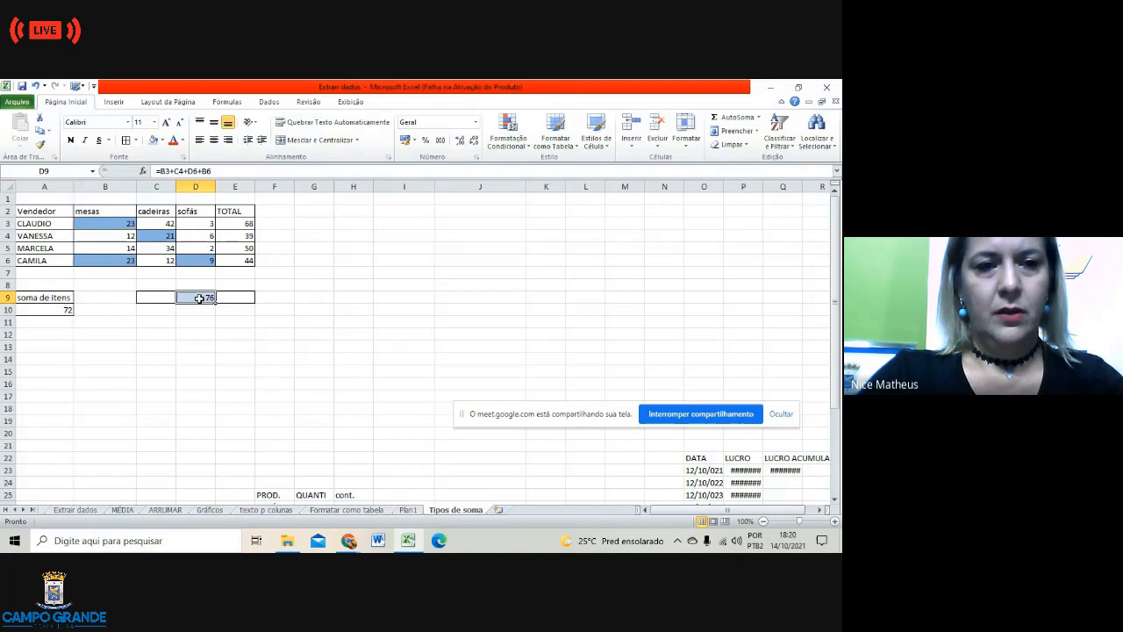
click(118, 311)
click(88, 297)
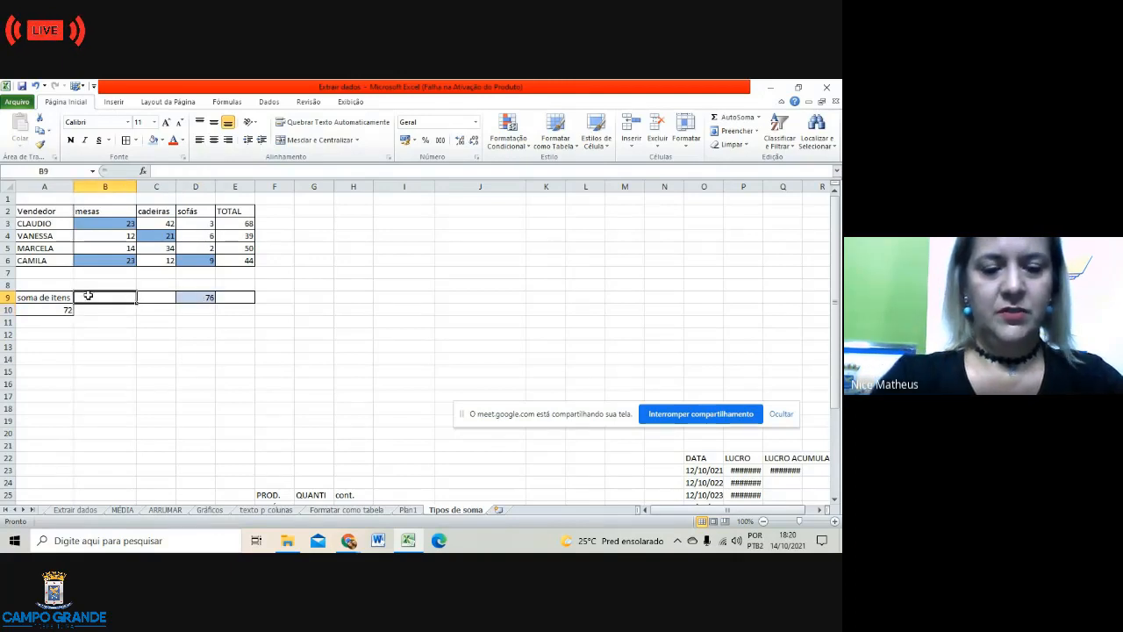
text(soma)
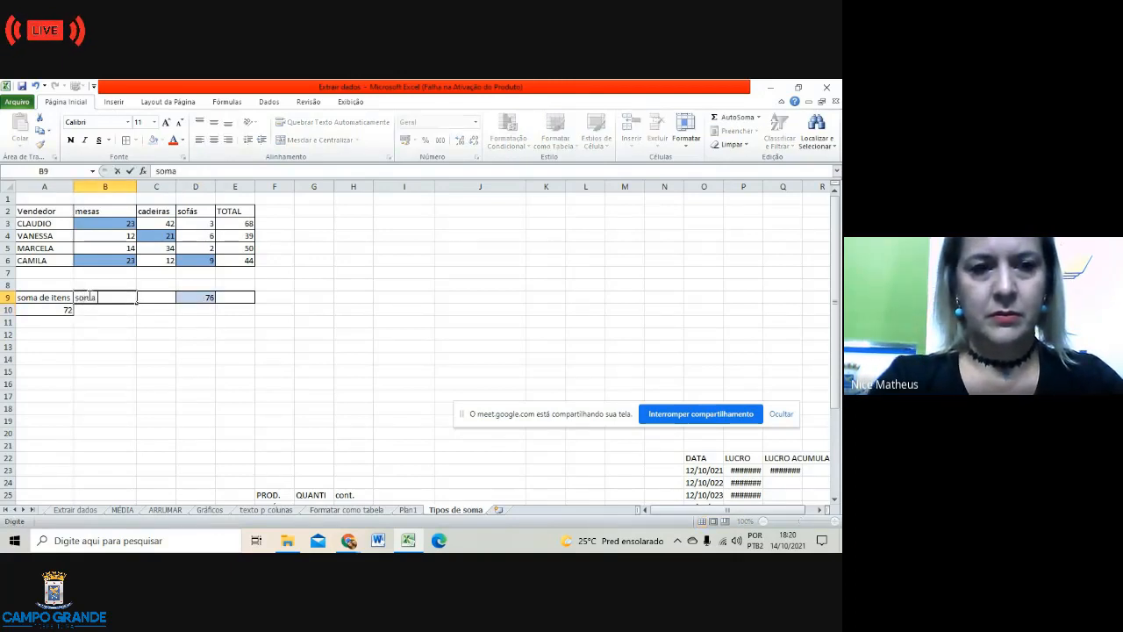
text( alte)
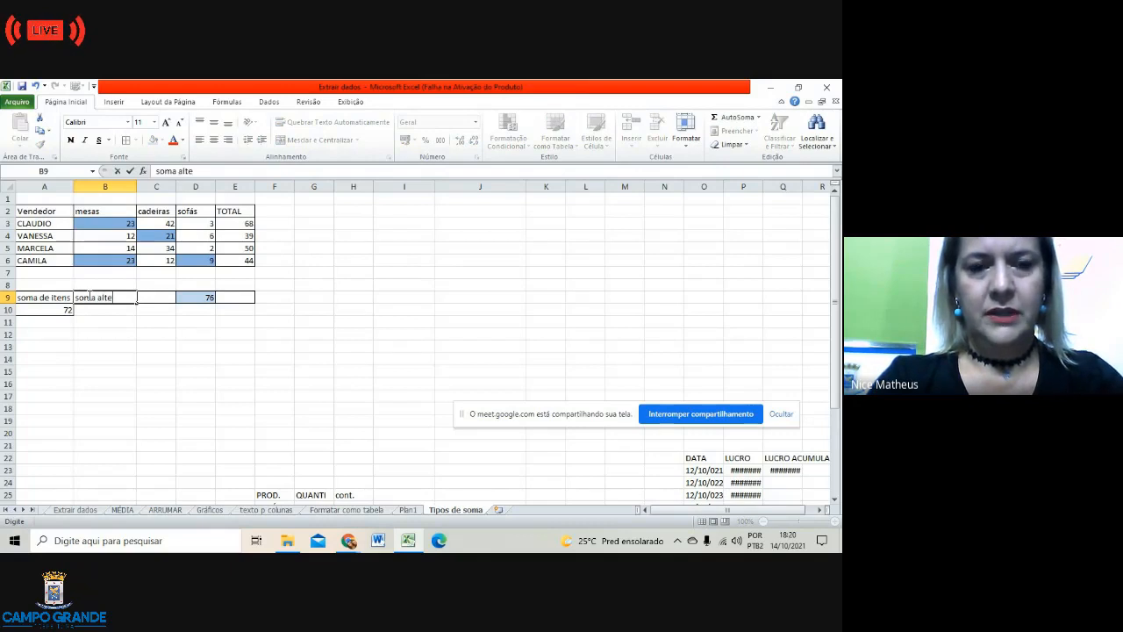
text(rnada)
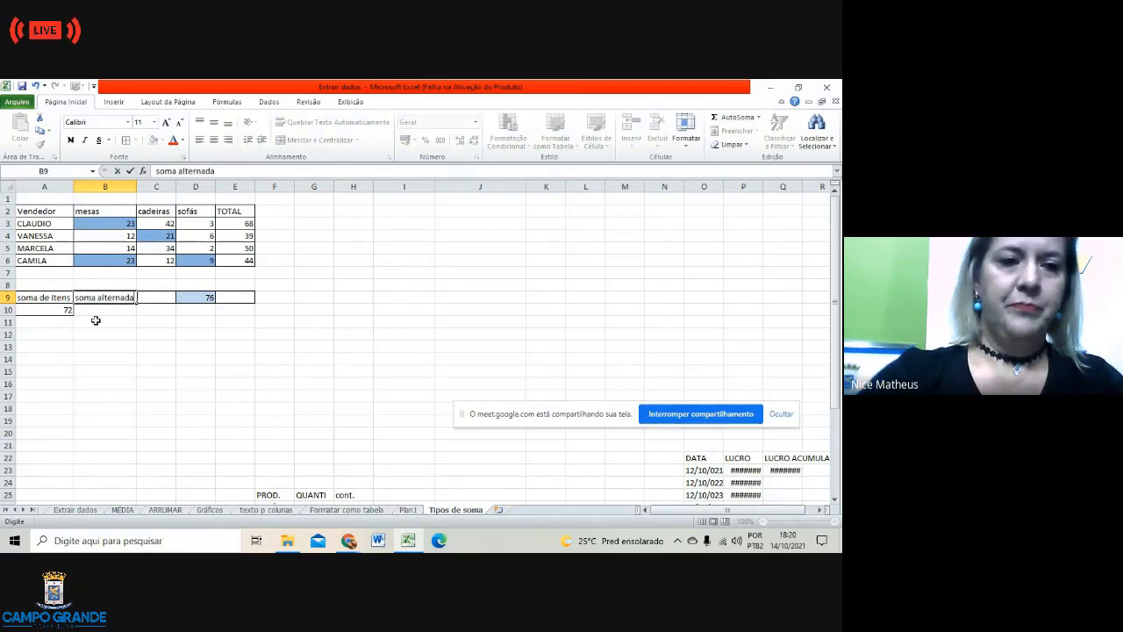
key(Return)
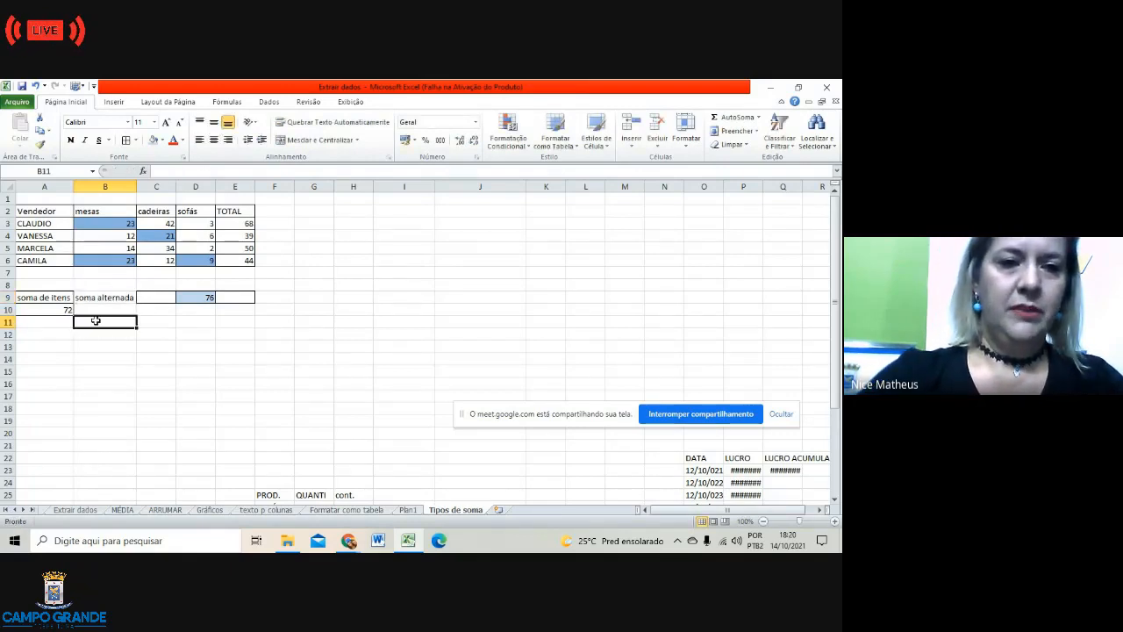
Step: Move the 76 alternate sum from D9 down into B10
click(197, 297)
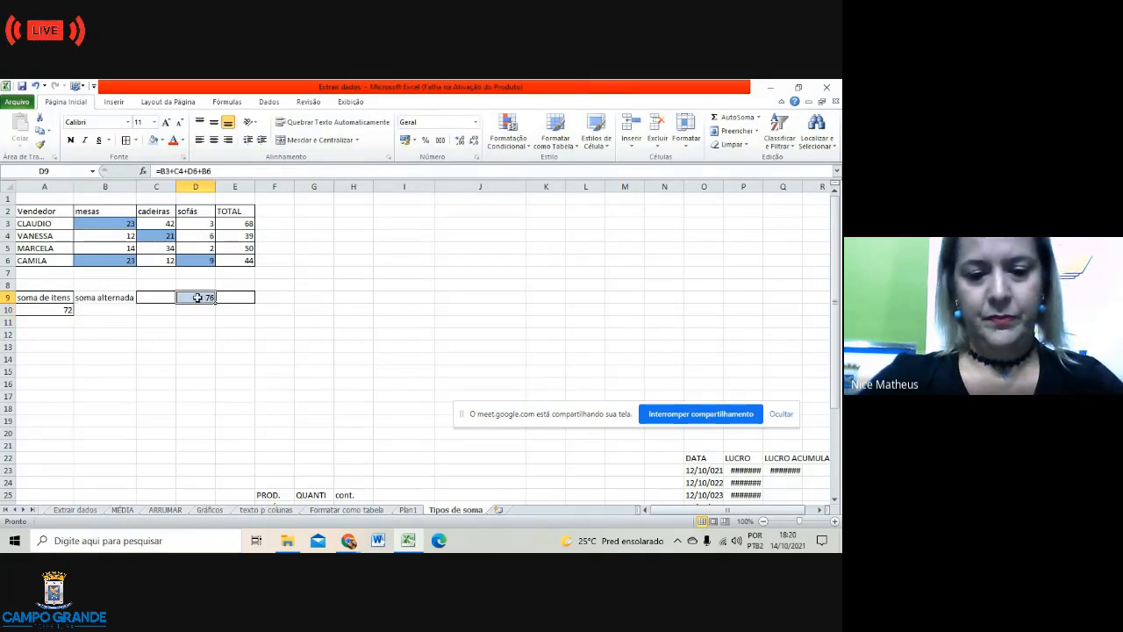
key(ctrl+c)
click(102, 309)
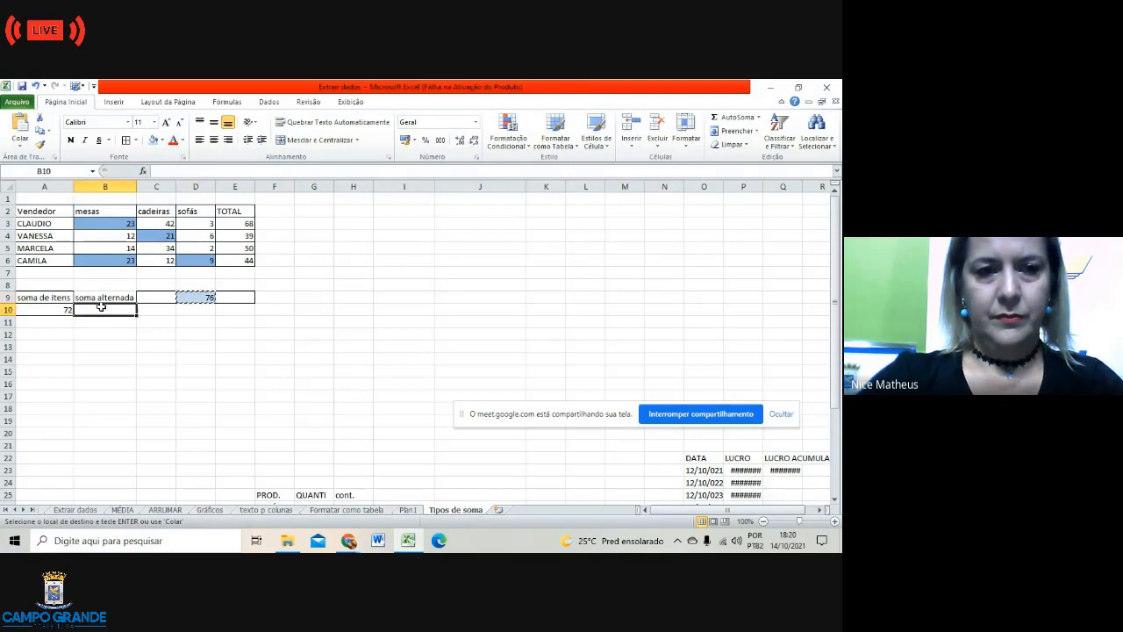
key(Return)
click(145, 359)
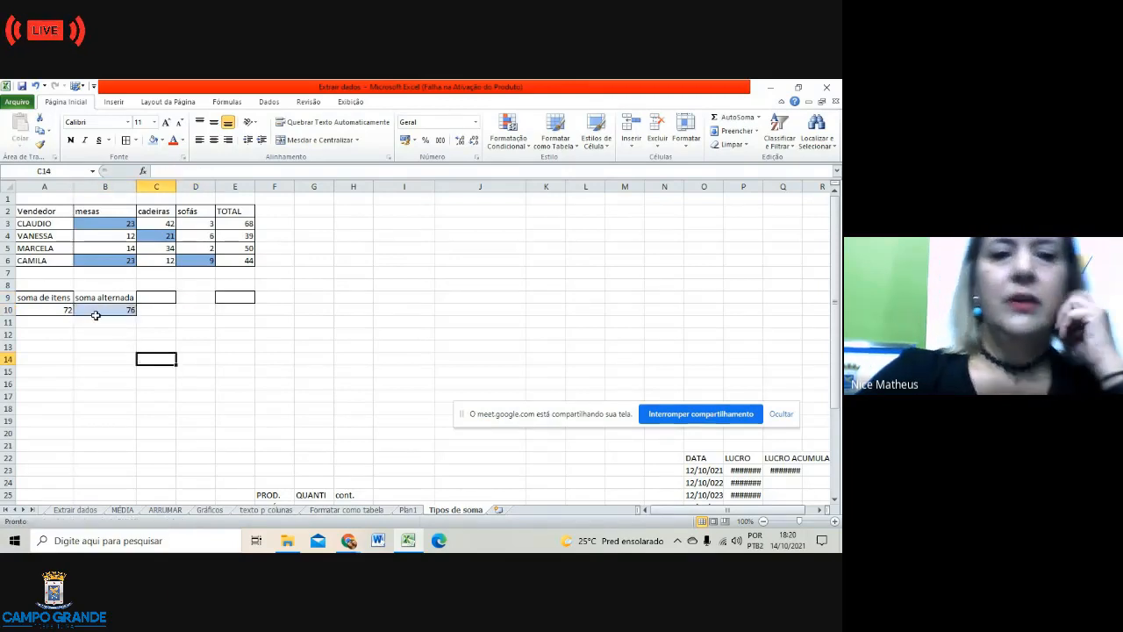
drag(43, 299, 240, 316)
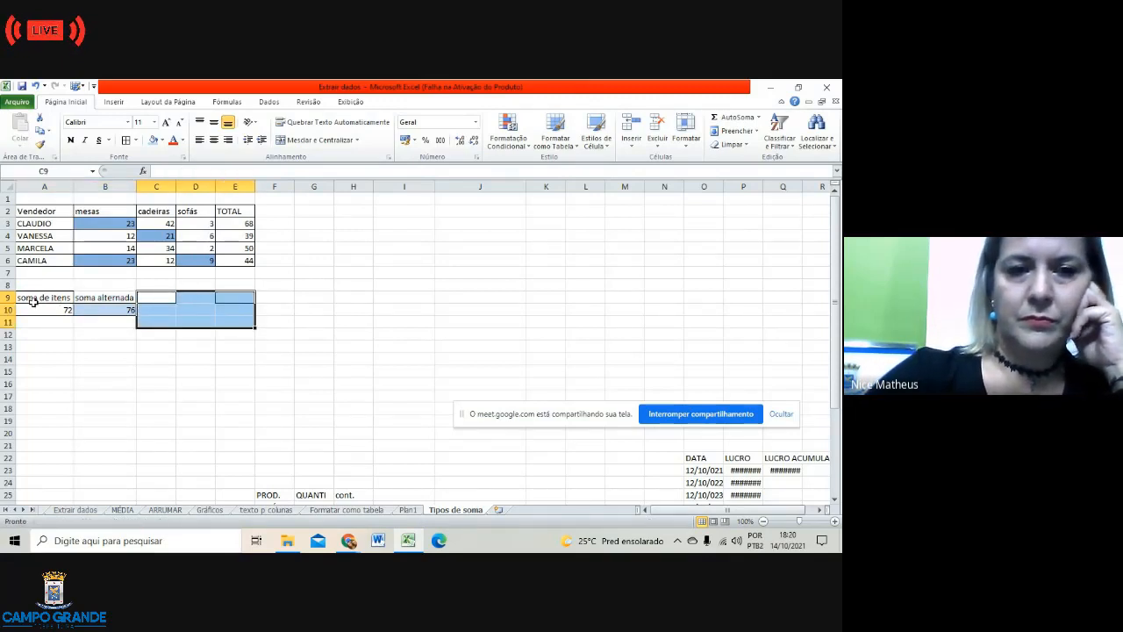
click(106, 406)
Step: Apply All Borders to the summary block A9:E10, then check the A10 and B10 formulas
click(28, 297)
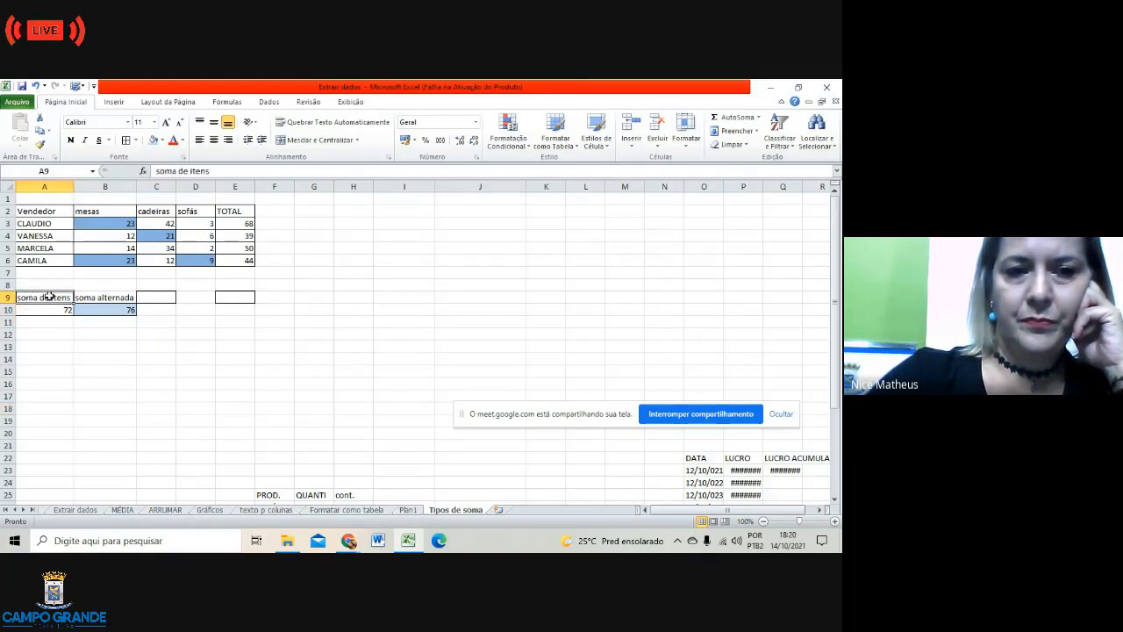
drag(48, 298, 232, 310)
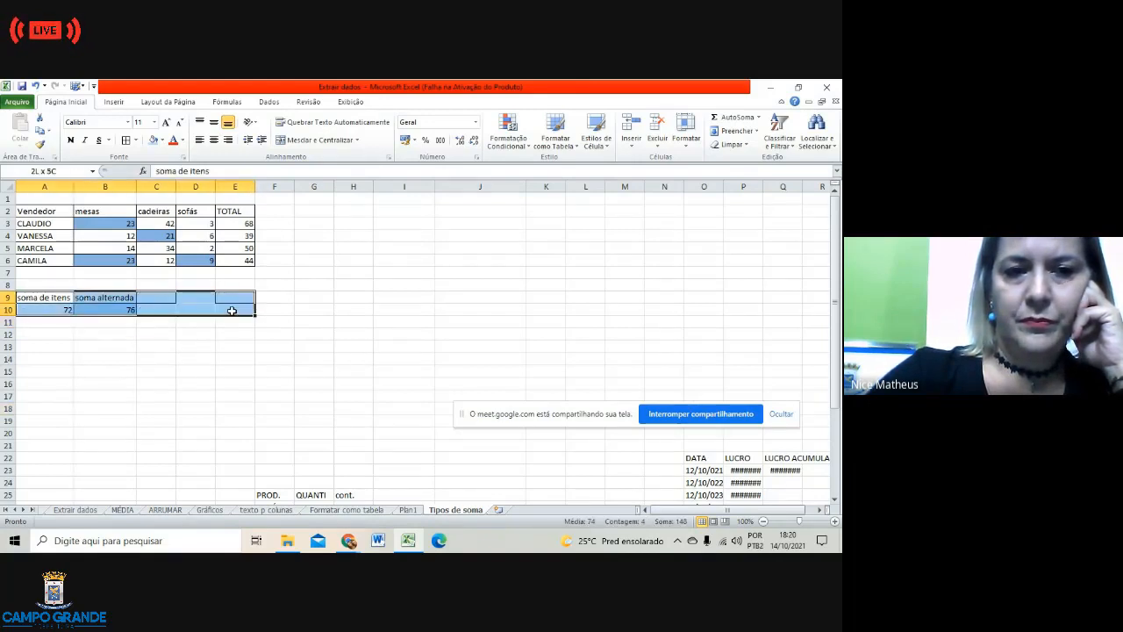
click(126, 139)
click(173, 394)
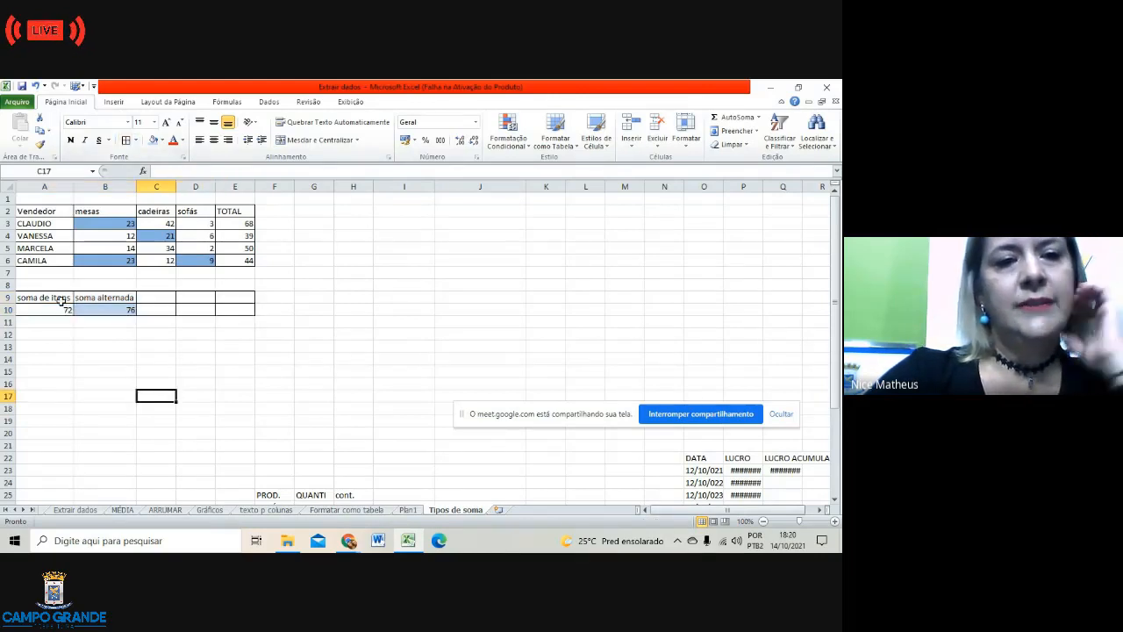
click(99, 310)
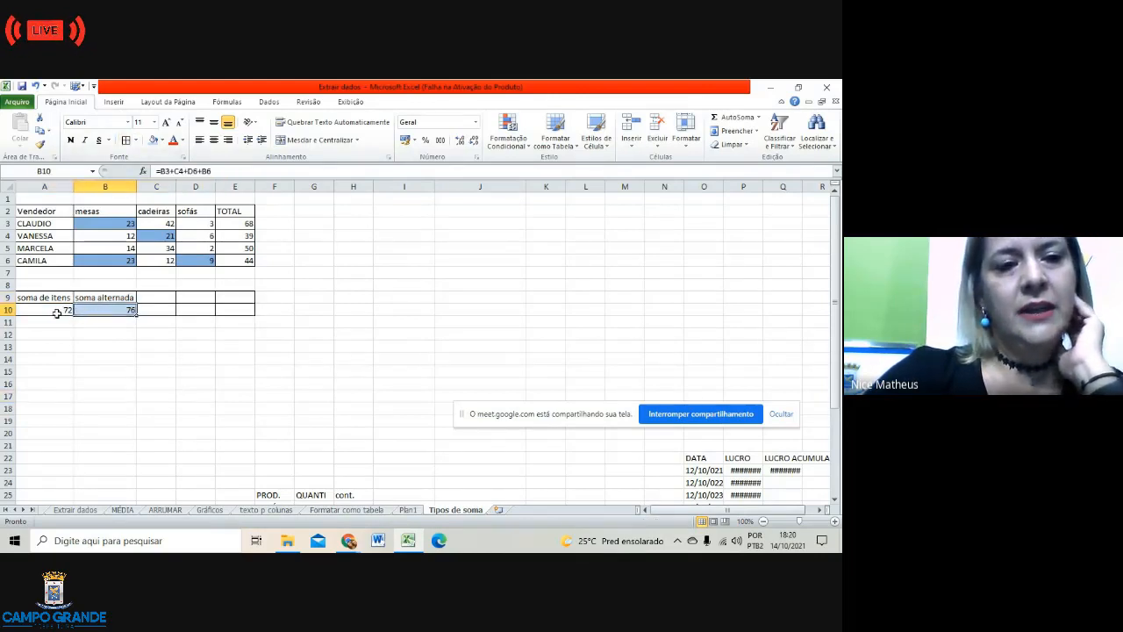
click(56, 312)
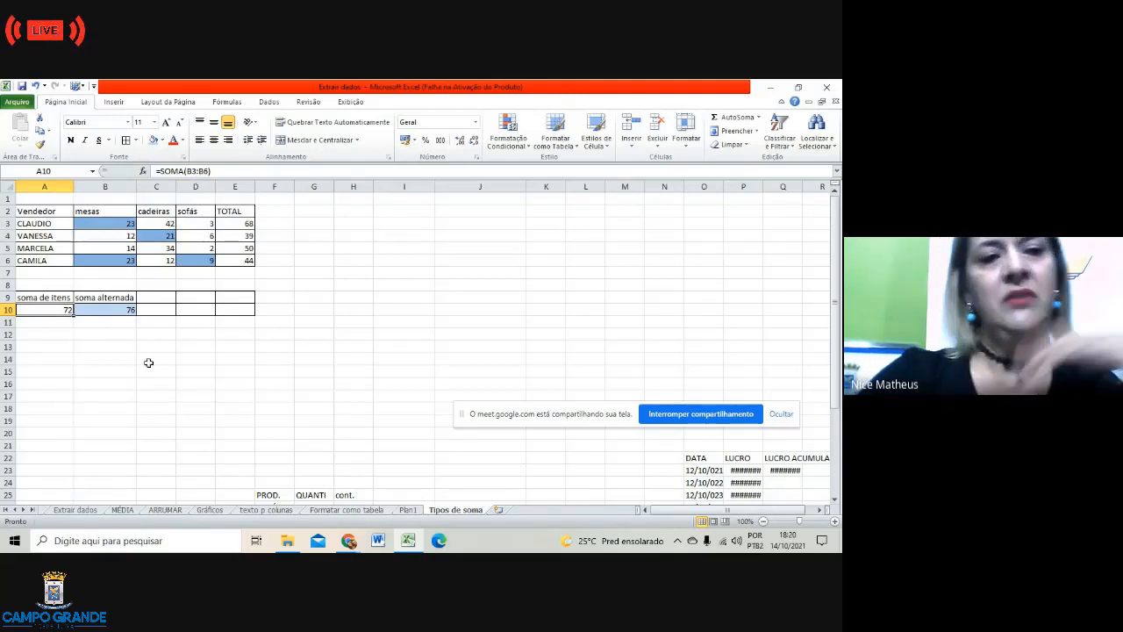
click(114, 310)
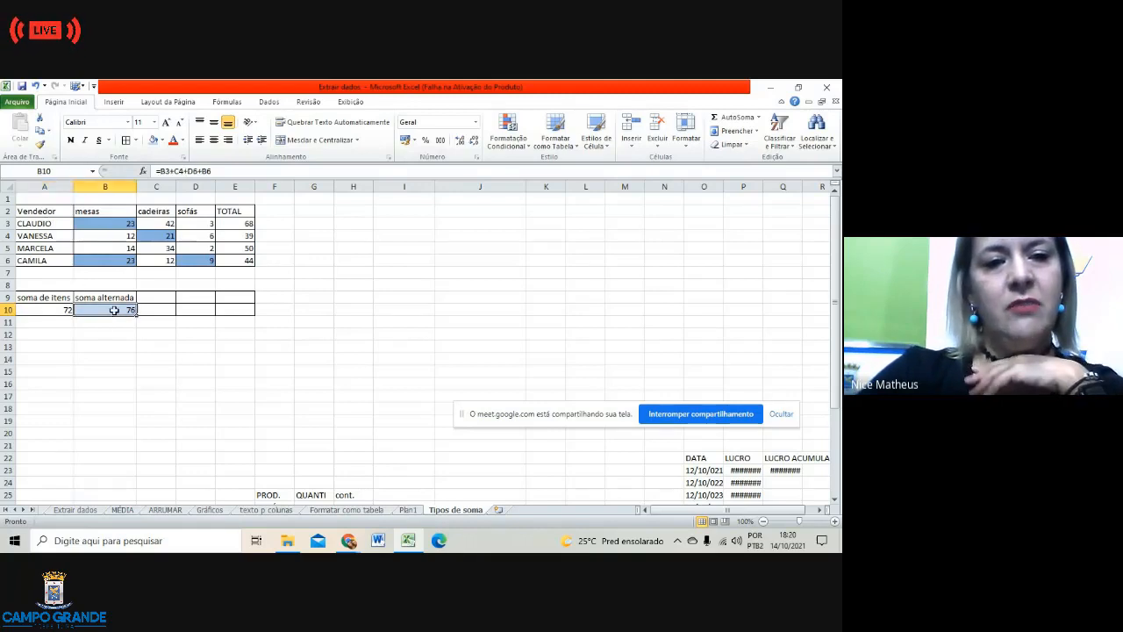
click(205, 356)
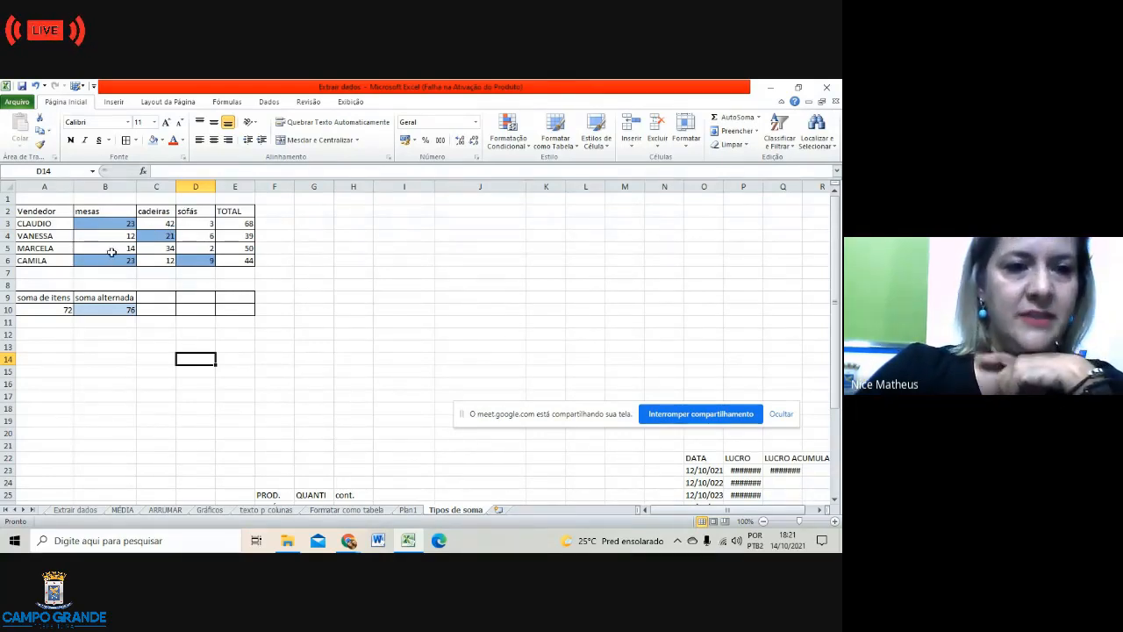
click(169, 299)
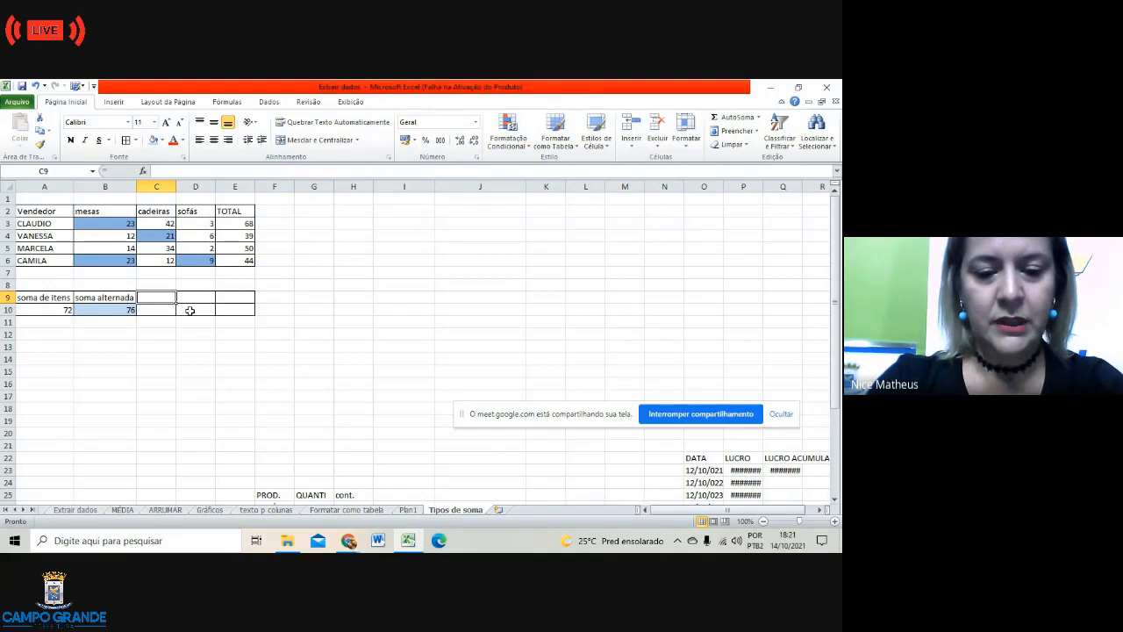
Step: Enter the heading 'Venda Van. E Cam.' in C9, correcting typos along the way
text(Venda)
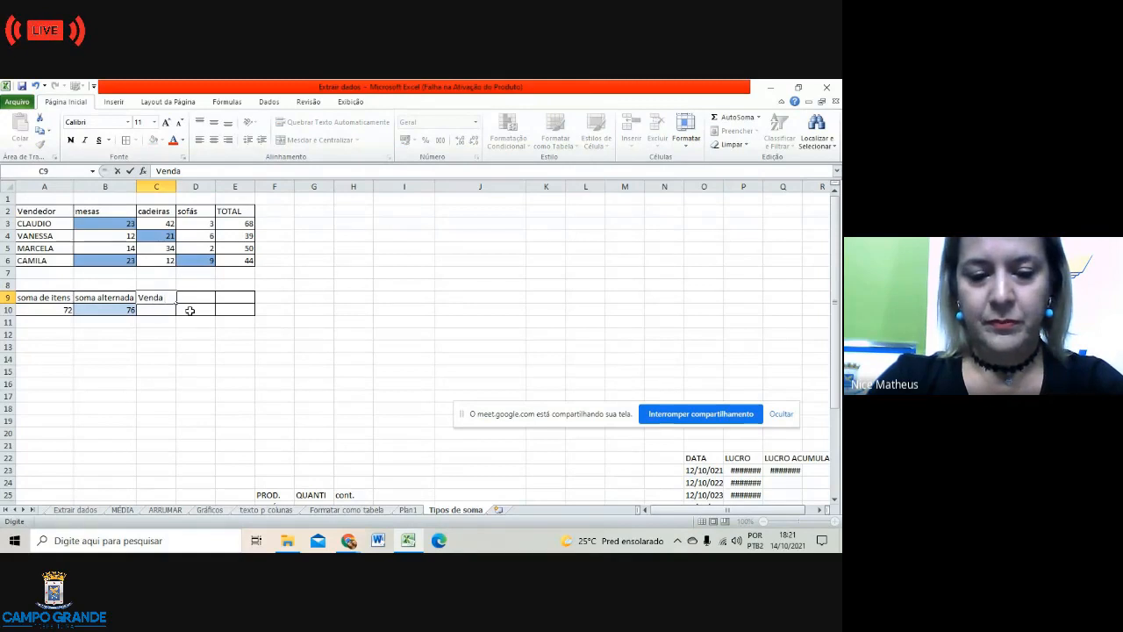
text( de)
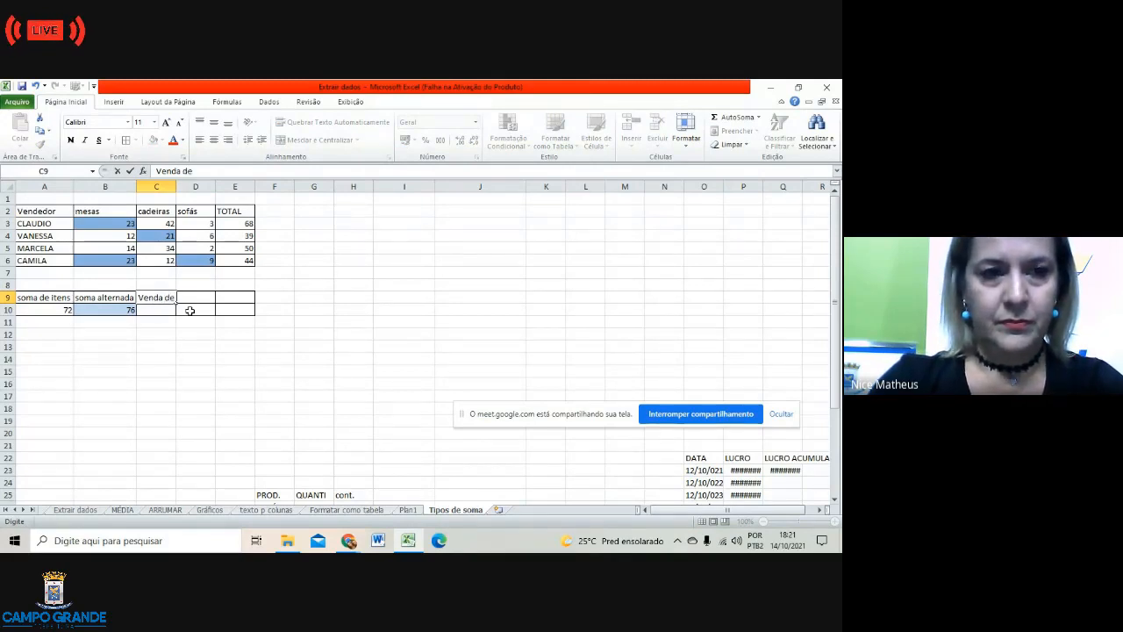
text( V)
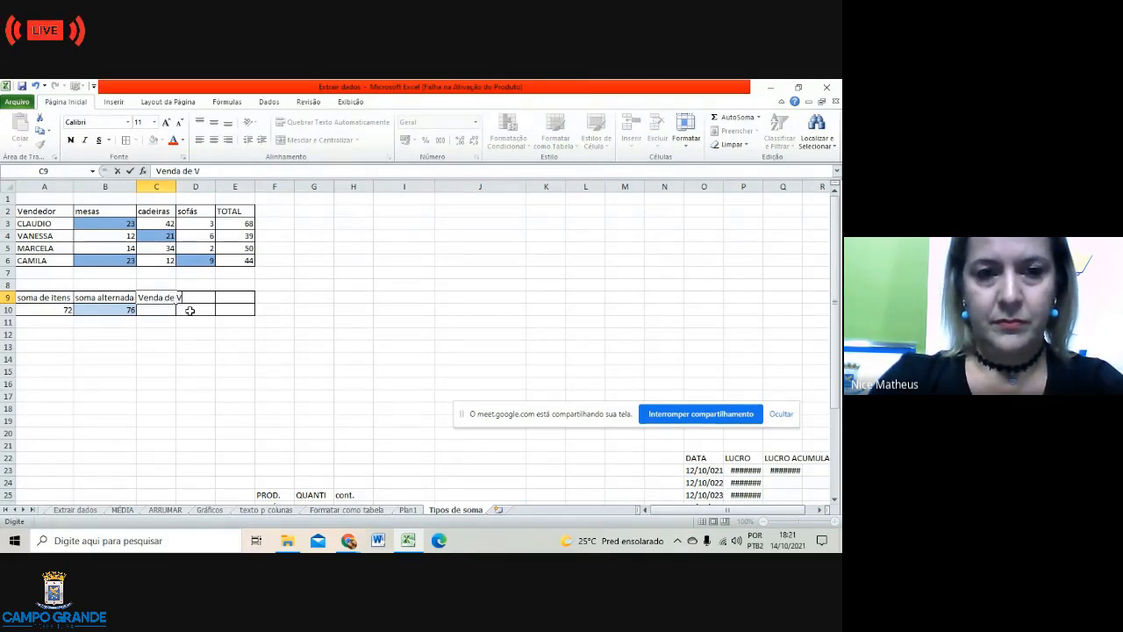
text(aness)
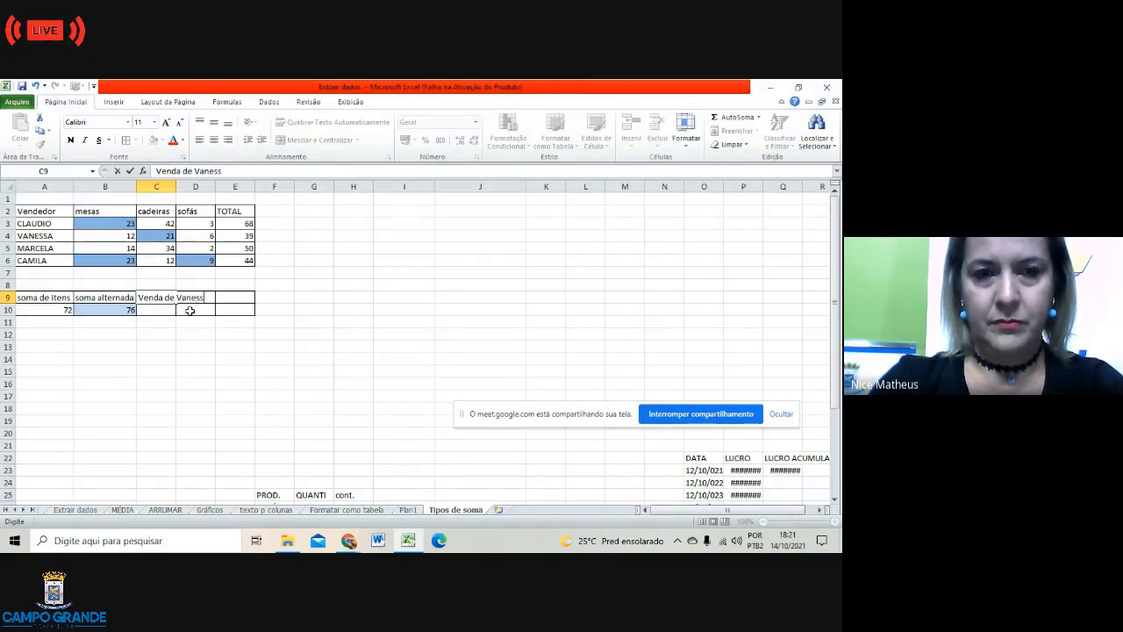
key(BackSpace)
key(BackSpace)
key(BackSpace)
key(BackSpace)
key(BackSpace)
key(BackSpace)
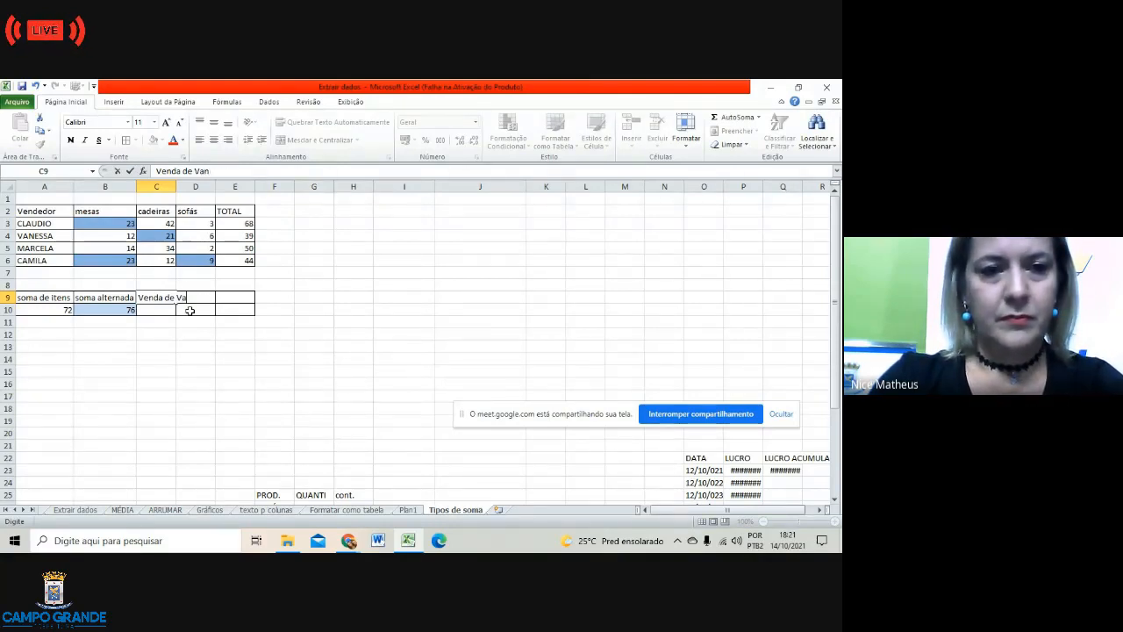
key(BackSpace)
key(BackSpace)
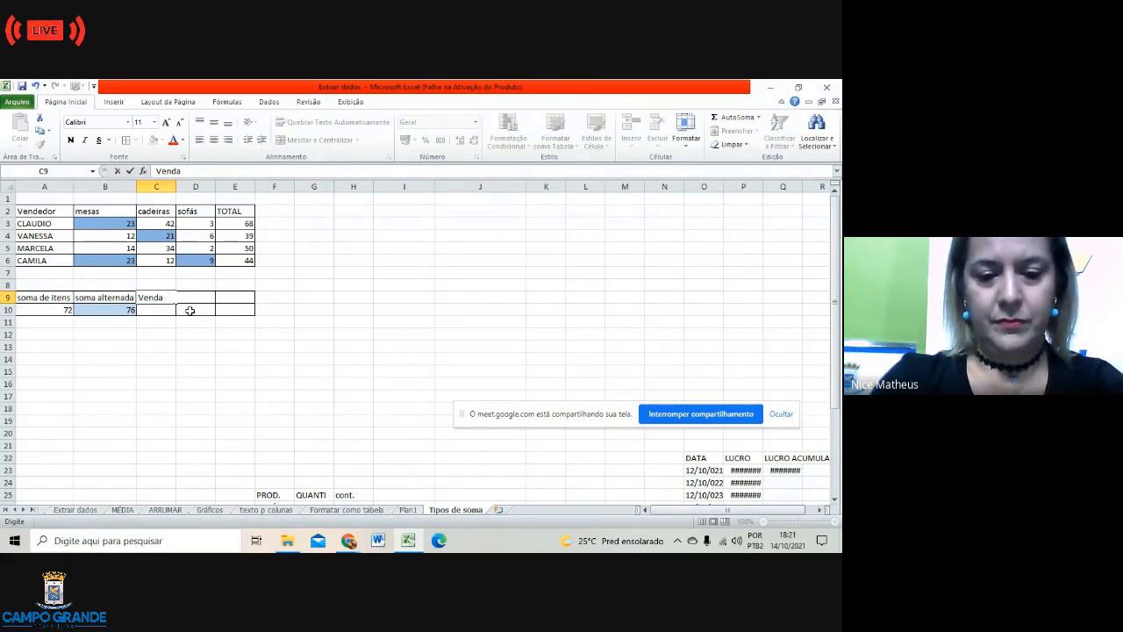
text(Van.)
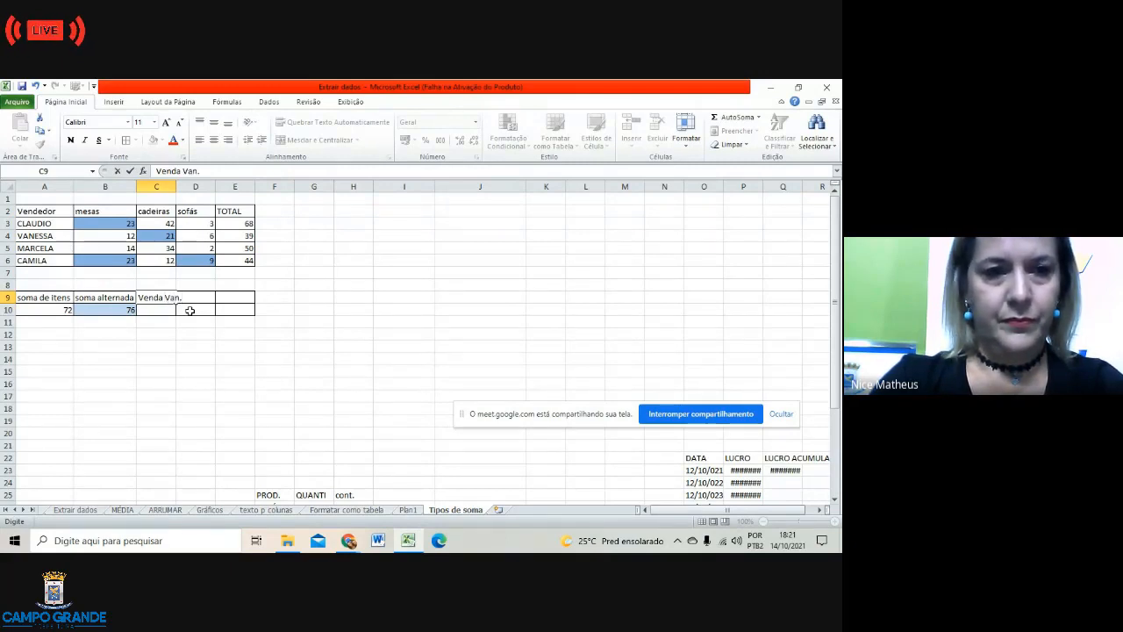
text( C)
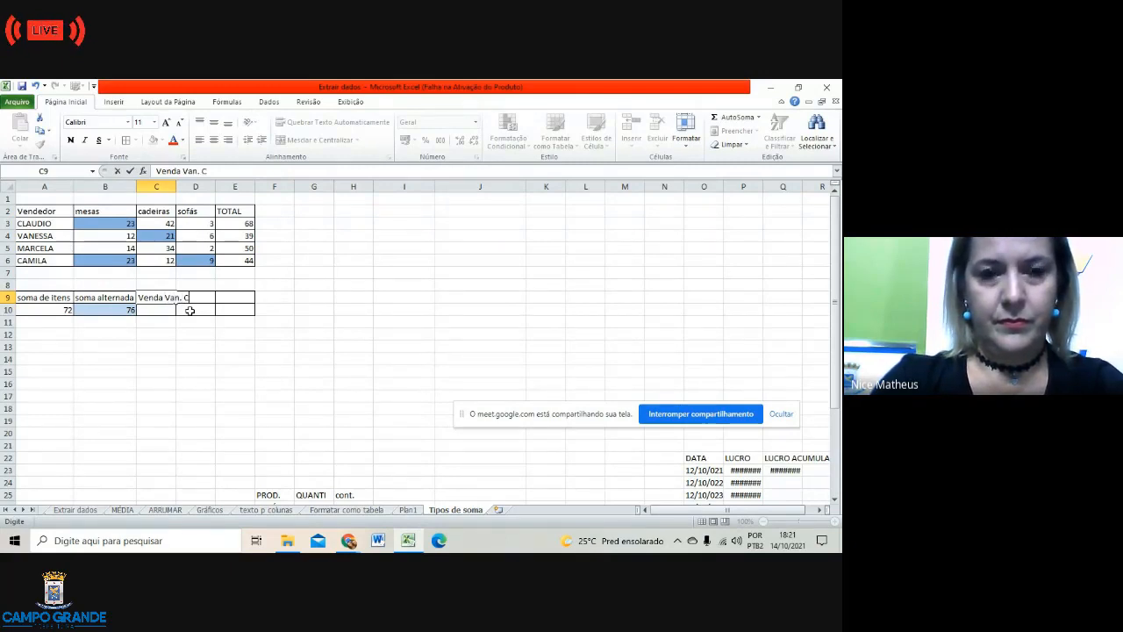
text(a)
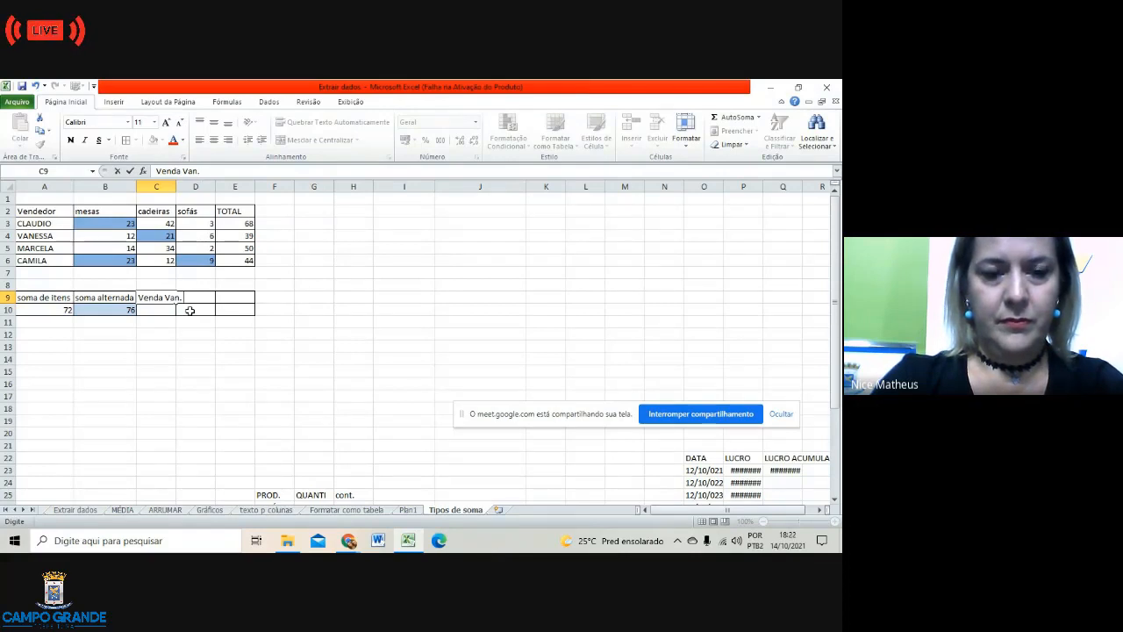
key(BackSpace)
key(BackSpace)
text(E Cam.)
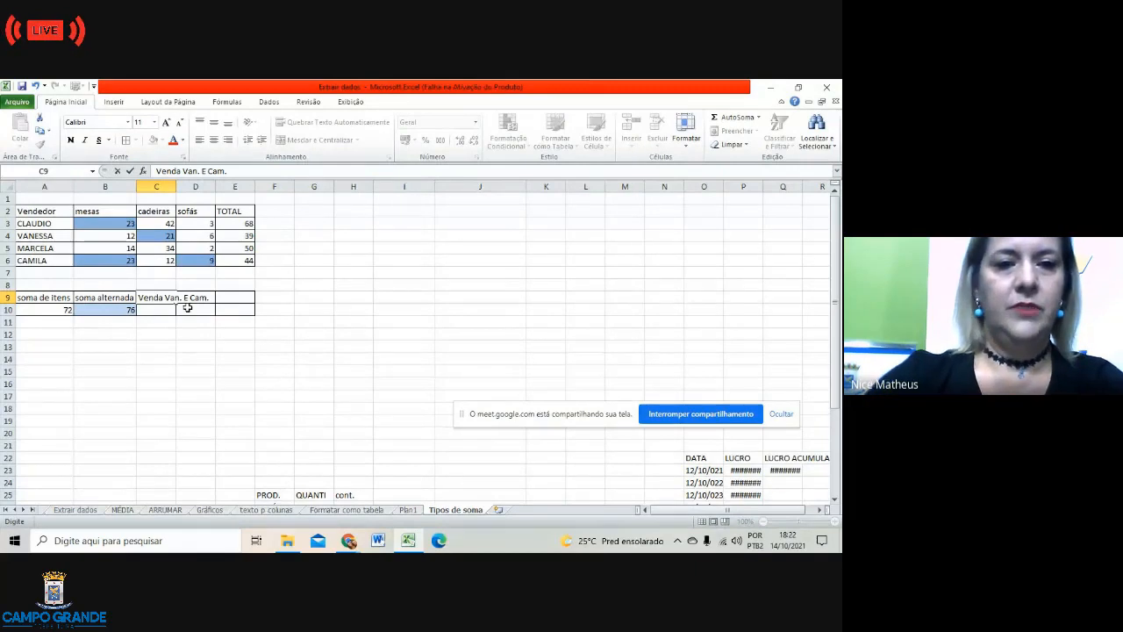
click(161, 311)
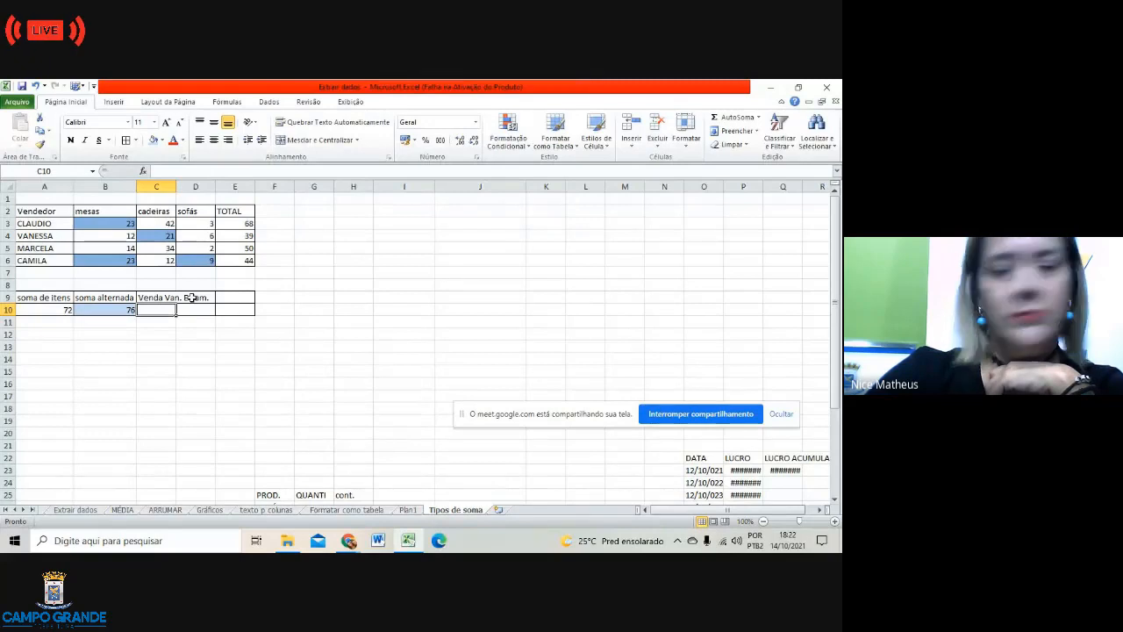
Step: Check the speaker volume and look at B4's fill colour choices without applying one
click(735, 542)
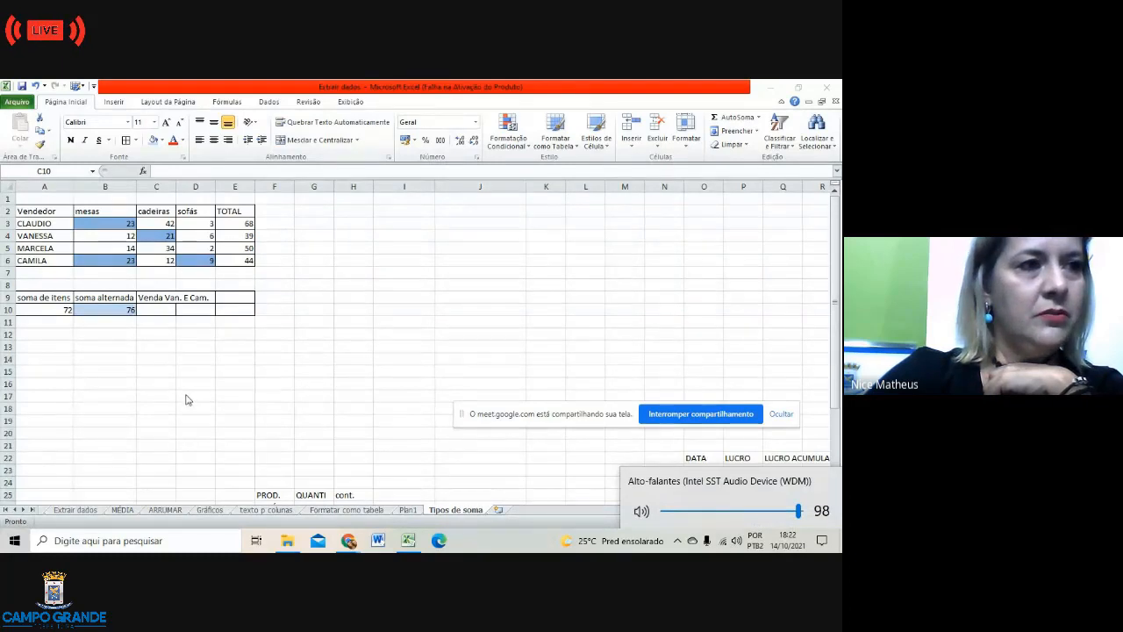
click(155, 353)
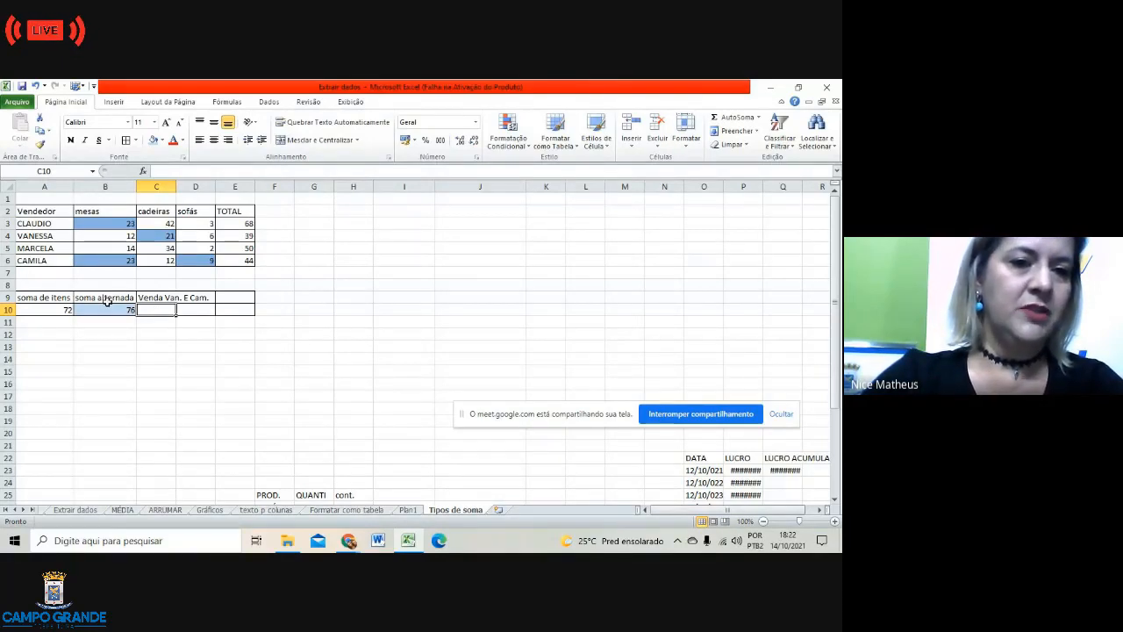
click(115, 247)
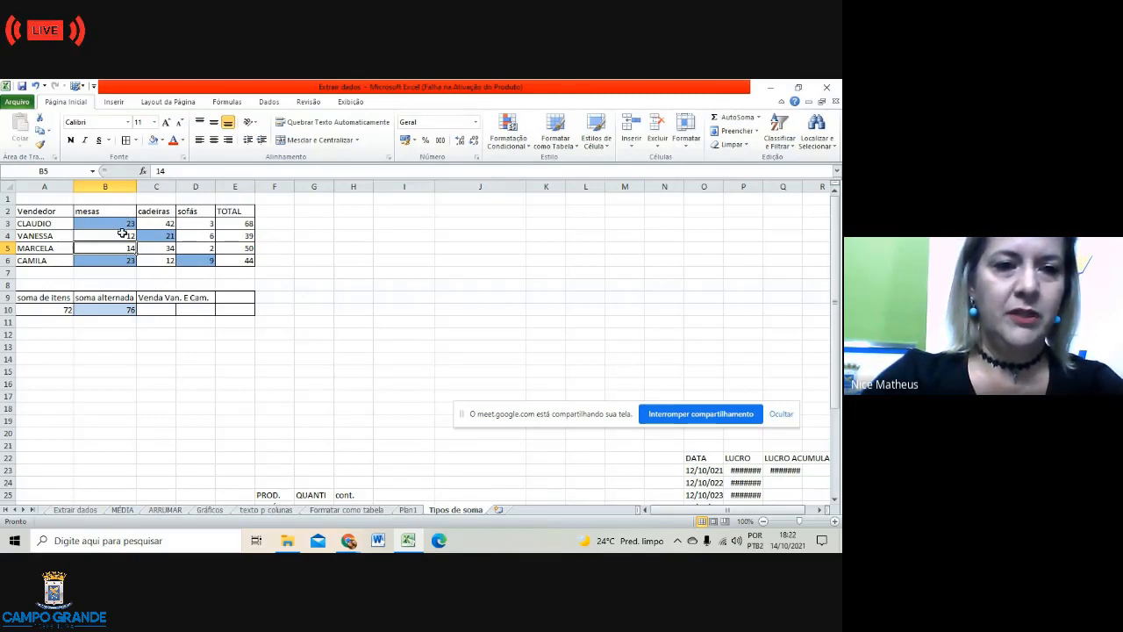
click(122, 235)
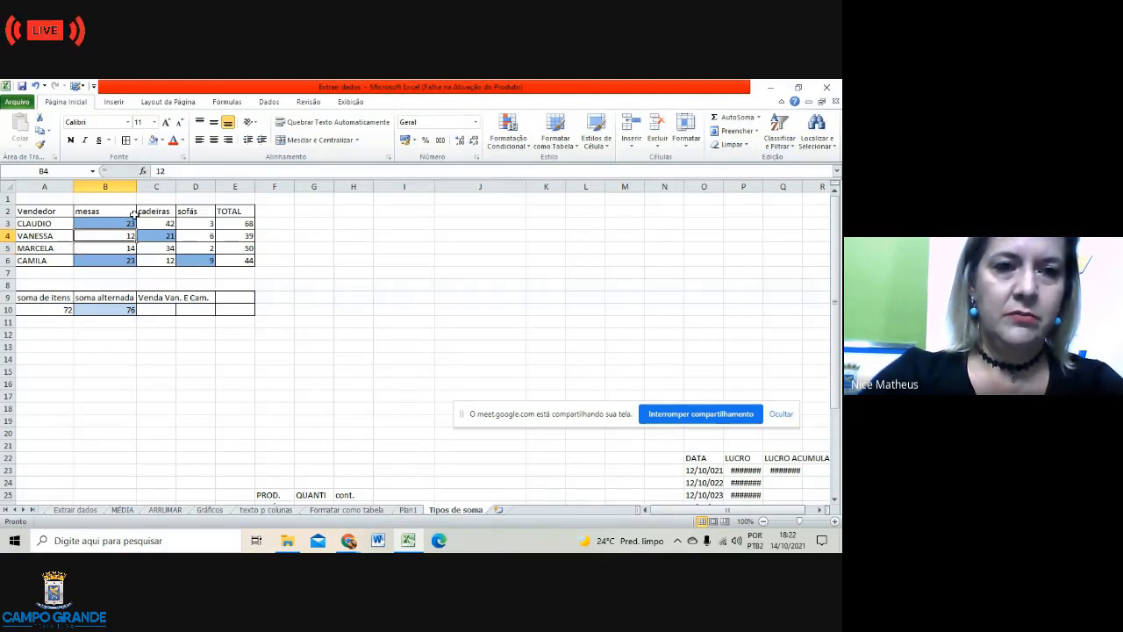
click(163, 140)
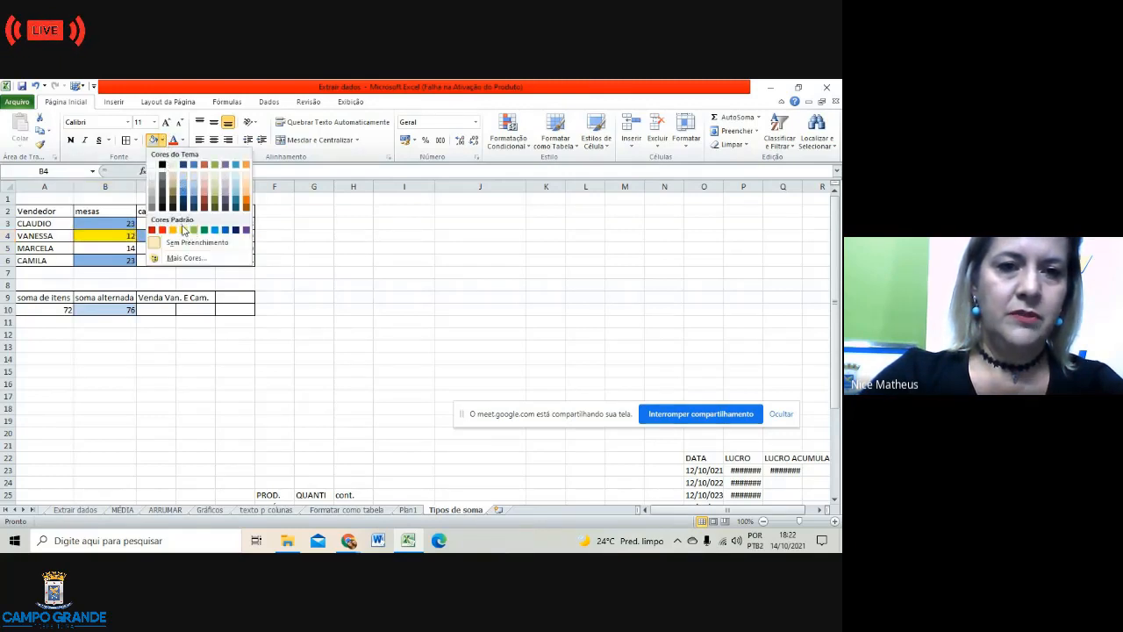
click(144, 261)
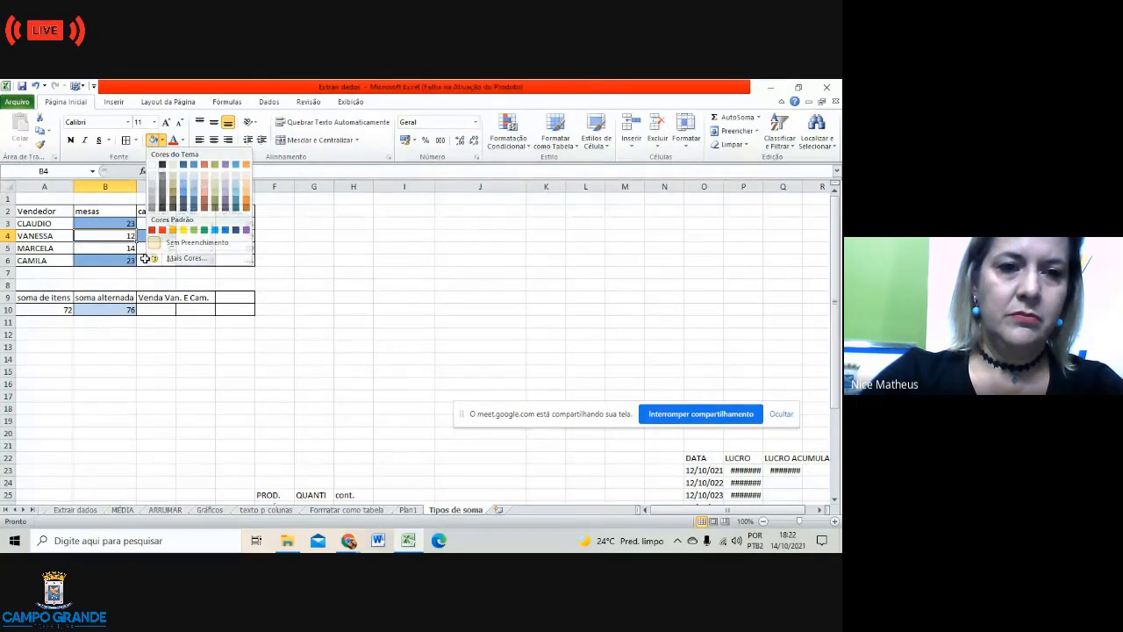
Step: Change the C9 heading from 'Venda Van. E Cam.' to 'Venda Van. E Mar.'
click(207, 298)
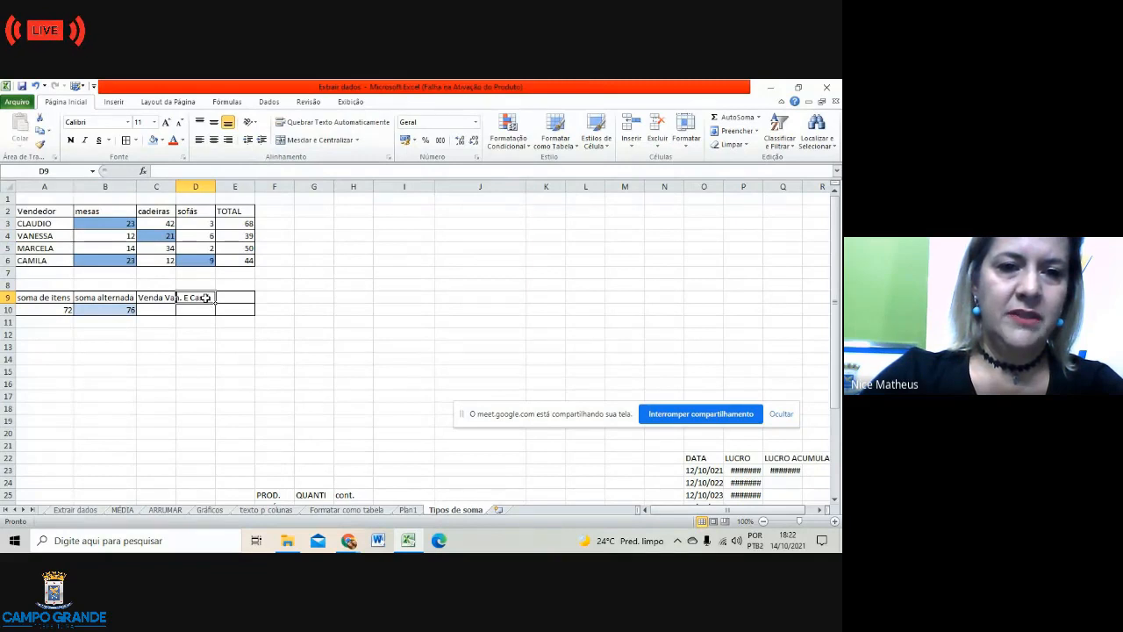
click(152, 299)
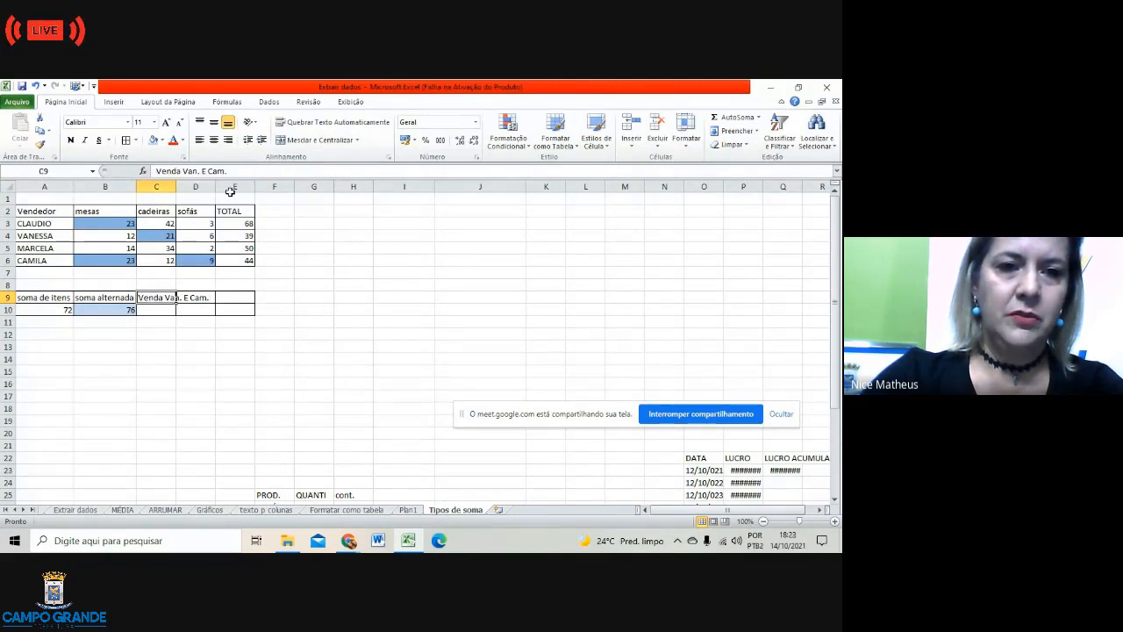
click(229, 172)
key(BackSpace)
key(BackSpace)
key(BackSpace)
key(BackSpace)
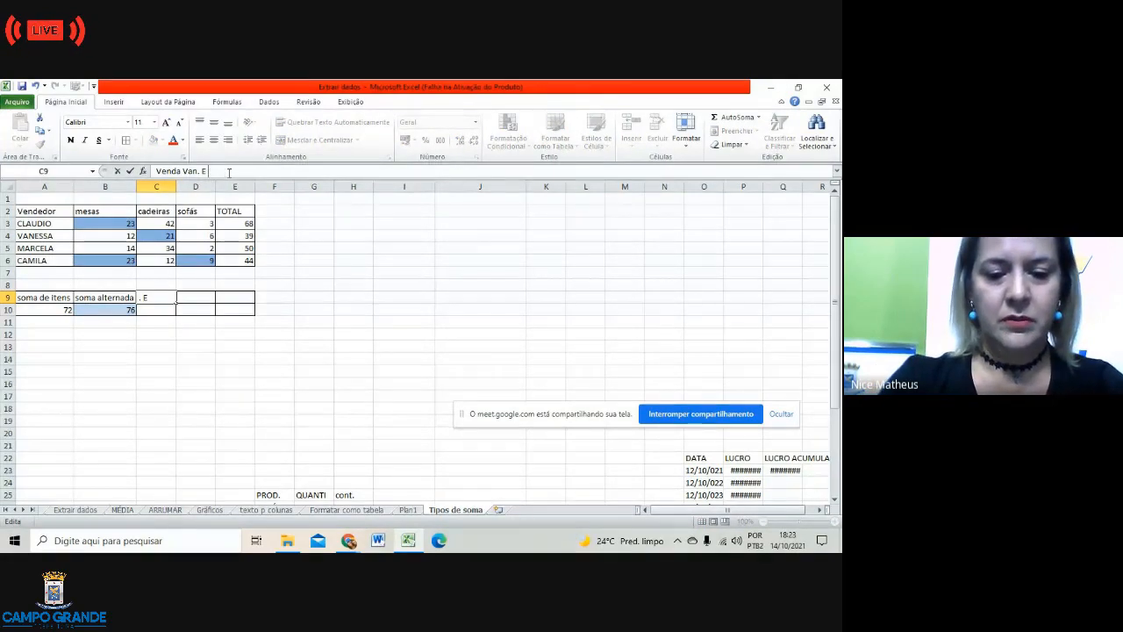
text(ma)
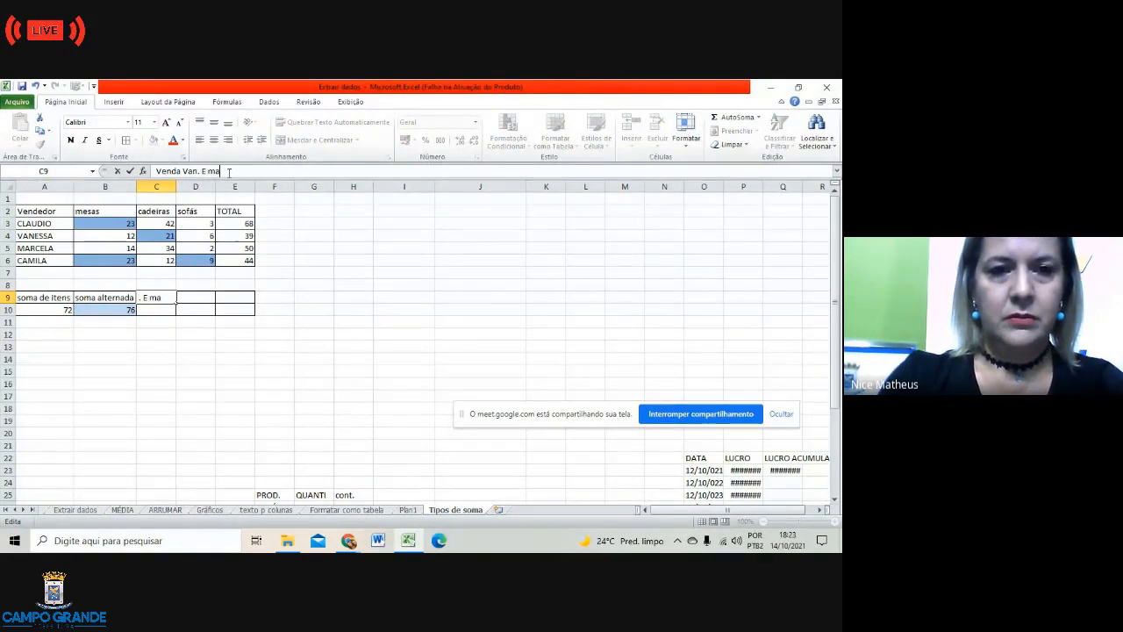
key(BackSpace)
key(BackSpace)
key(BackSpace)
key(BackSpace)
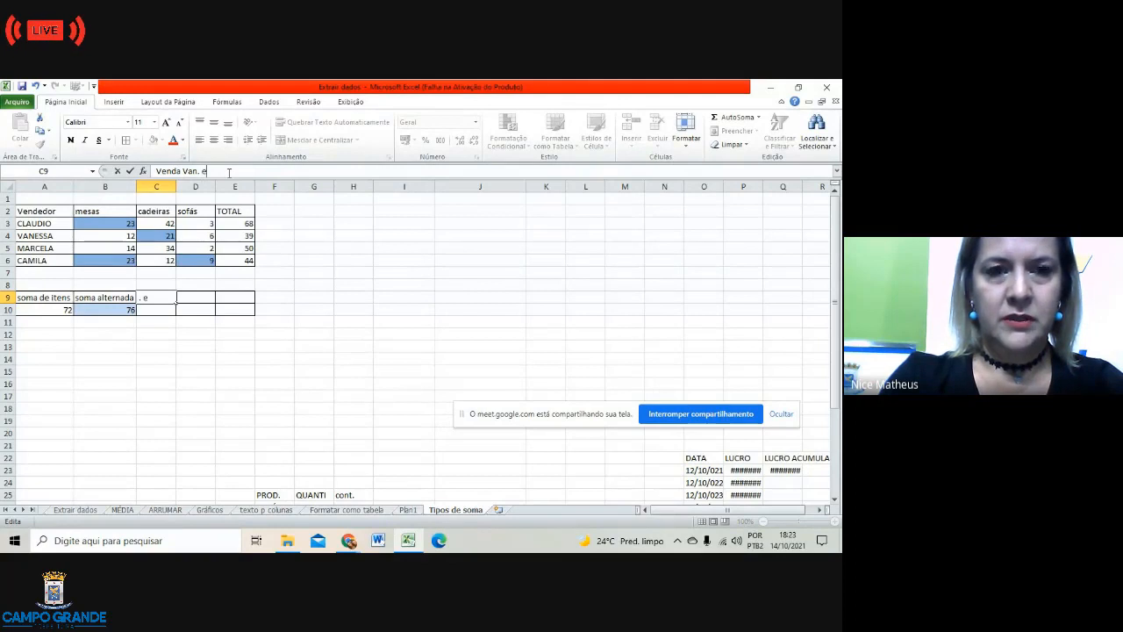
text(E Mar)
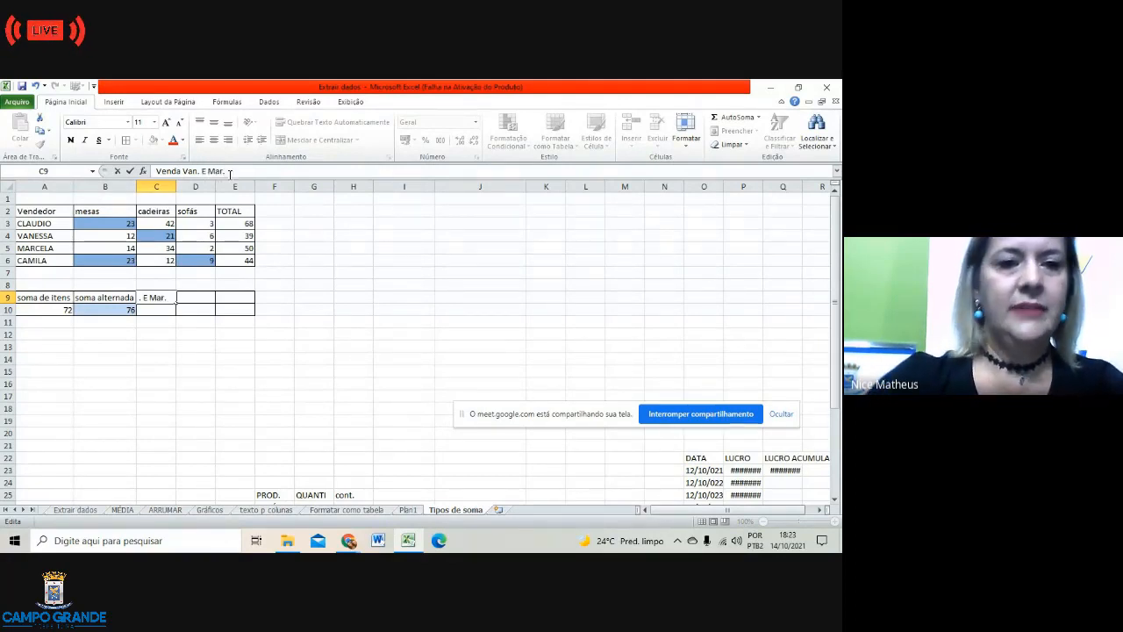
text(.)
click(205, 347)
click(167, 312)
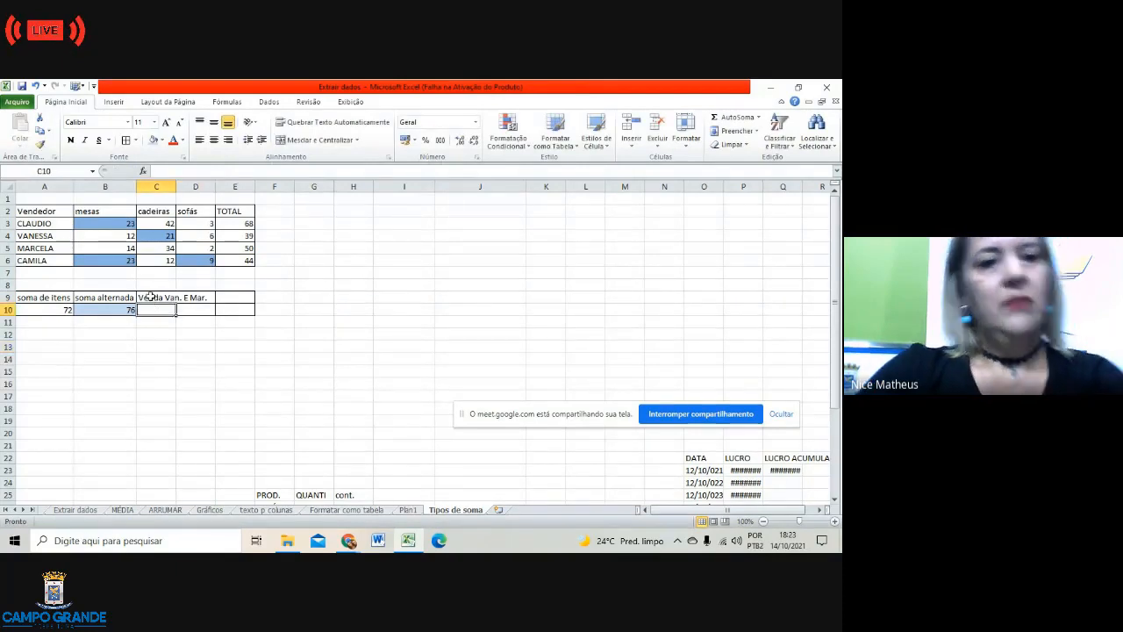
Step: Highlight the mesas and sofás cells B4, B5, D4, D5 (12, 14, 6, 2) in yellow
click(103, 237)
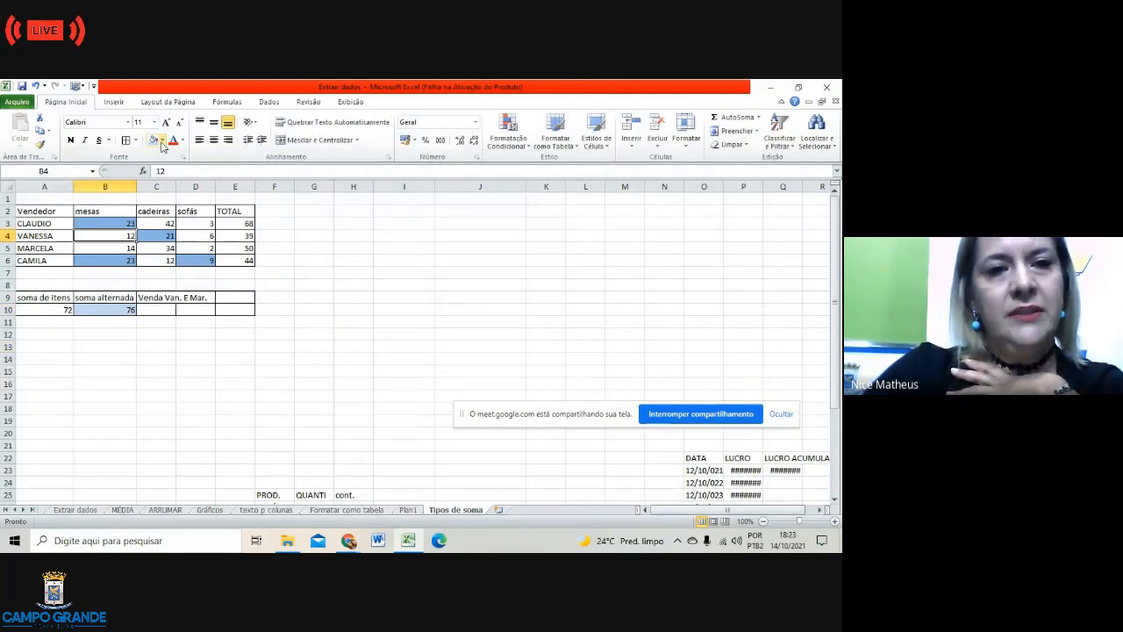
click(161, 142)
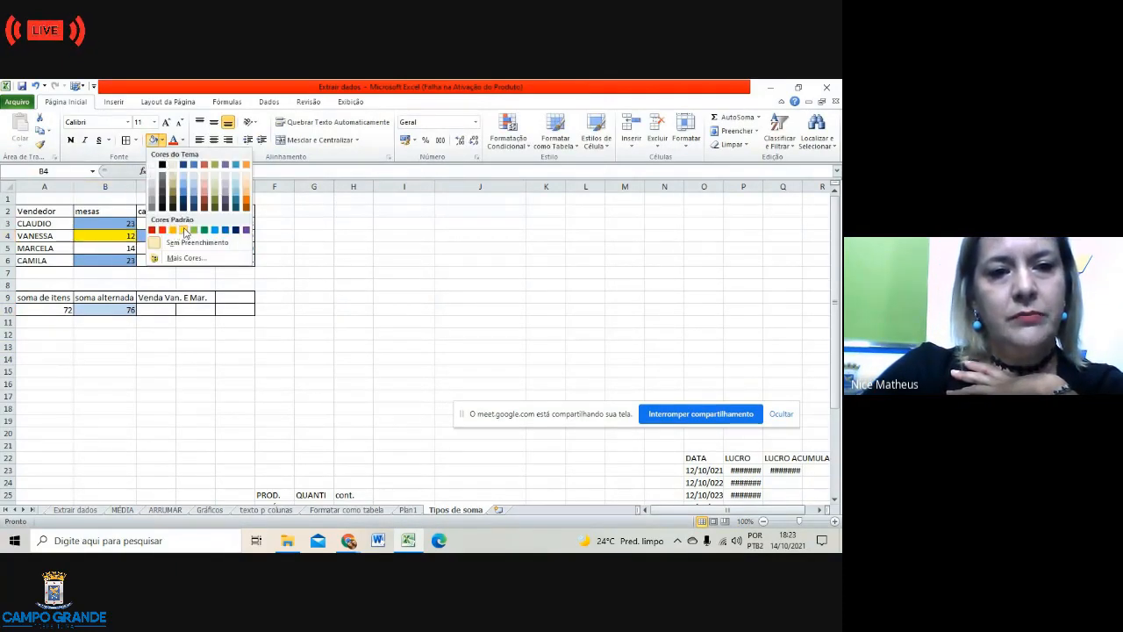
click(184, 230)
click(129, 251)
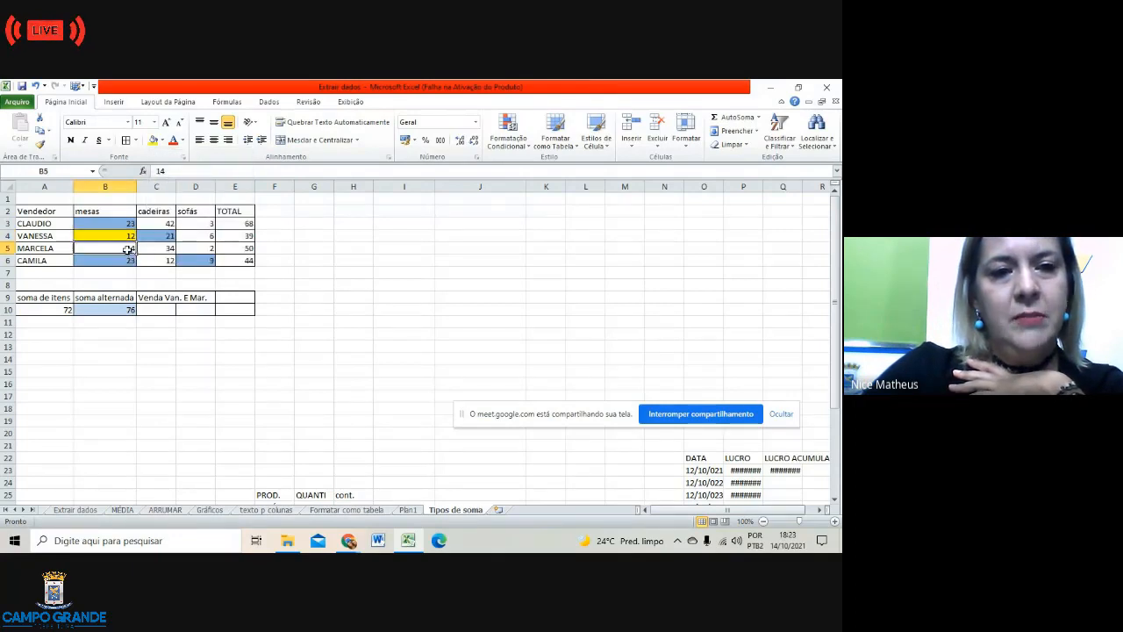
click(154, 141)
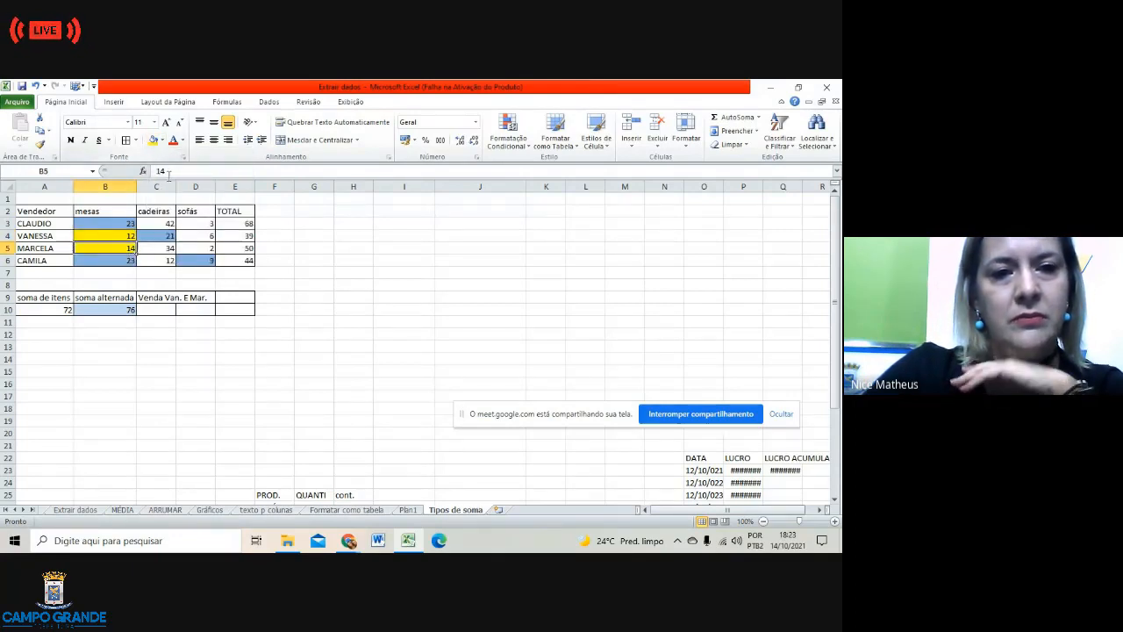
click(207, 237)
click(153, 140)
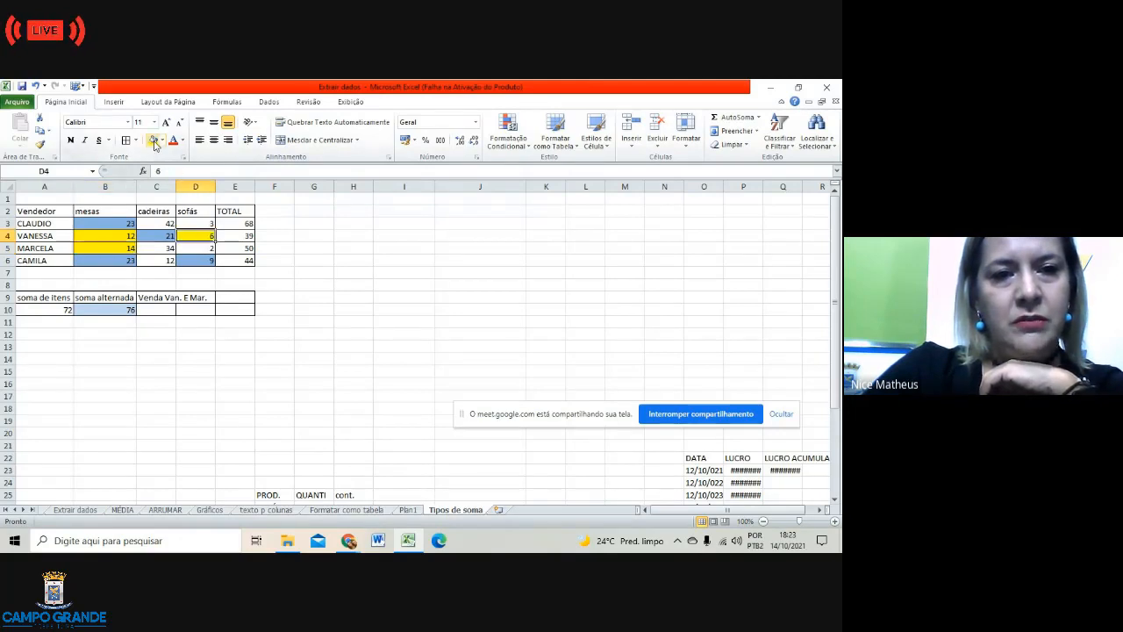
click(207, 247)
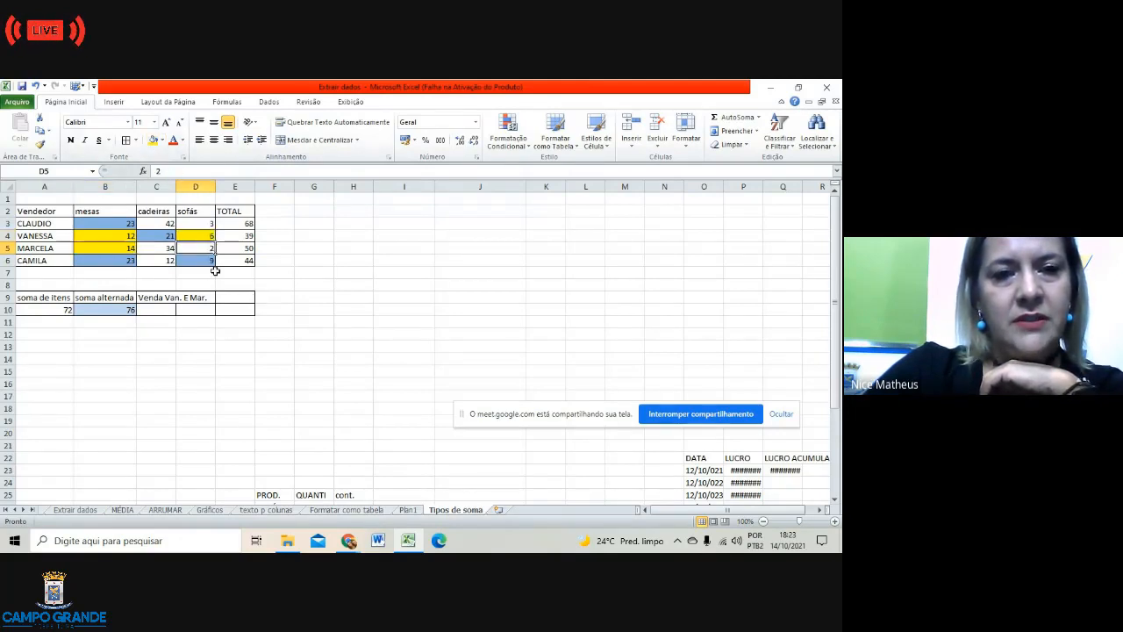
click(153, 140)
click(251, 333)
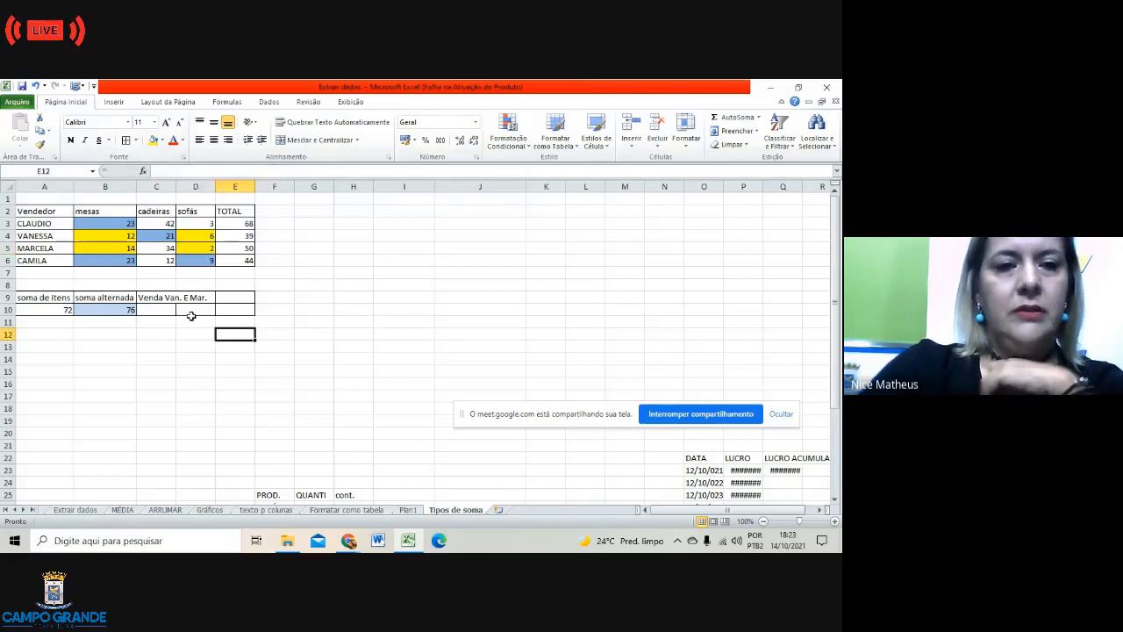
click(167, 311)
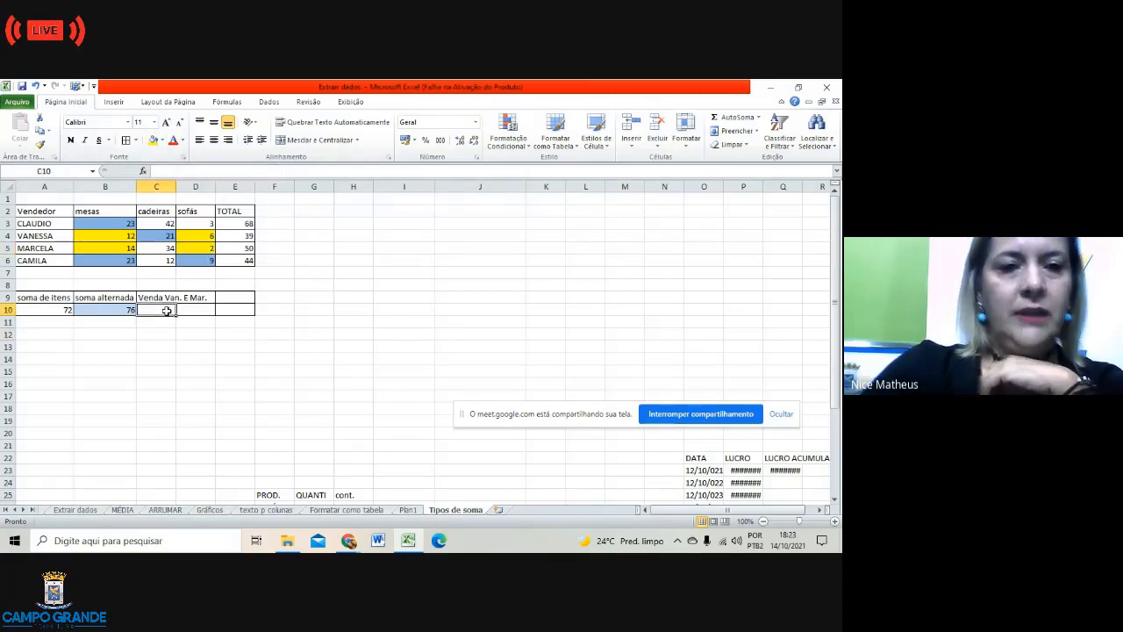
Step: Enter =B4+B5+D4+D5 in C10 to total 34, and fill C10 yellow
text(=)
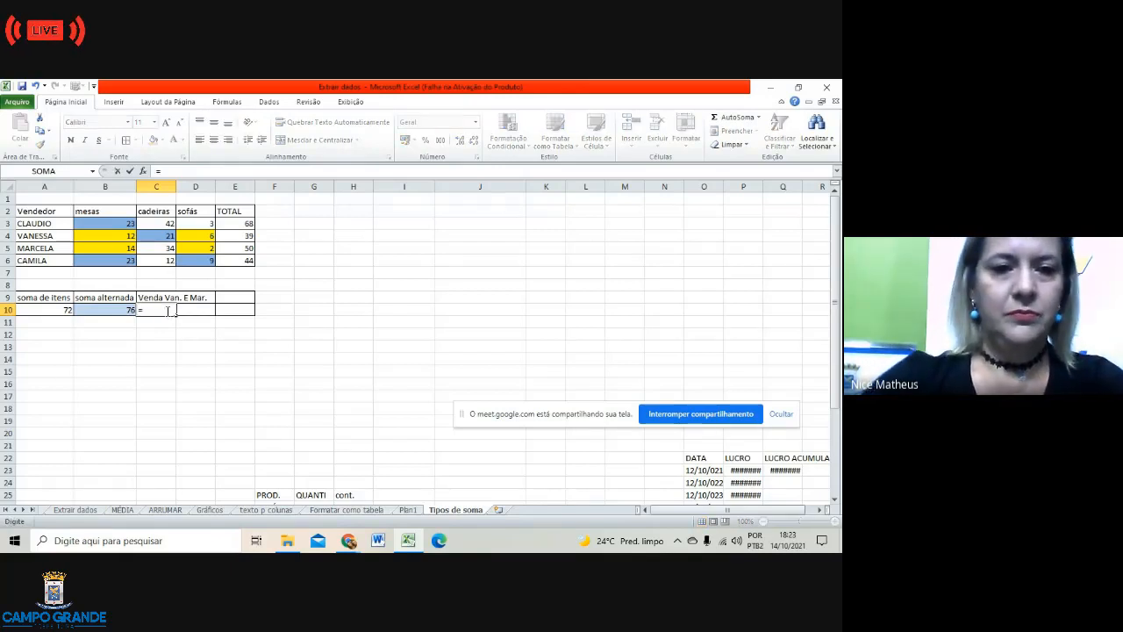
click(127, 236)
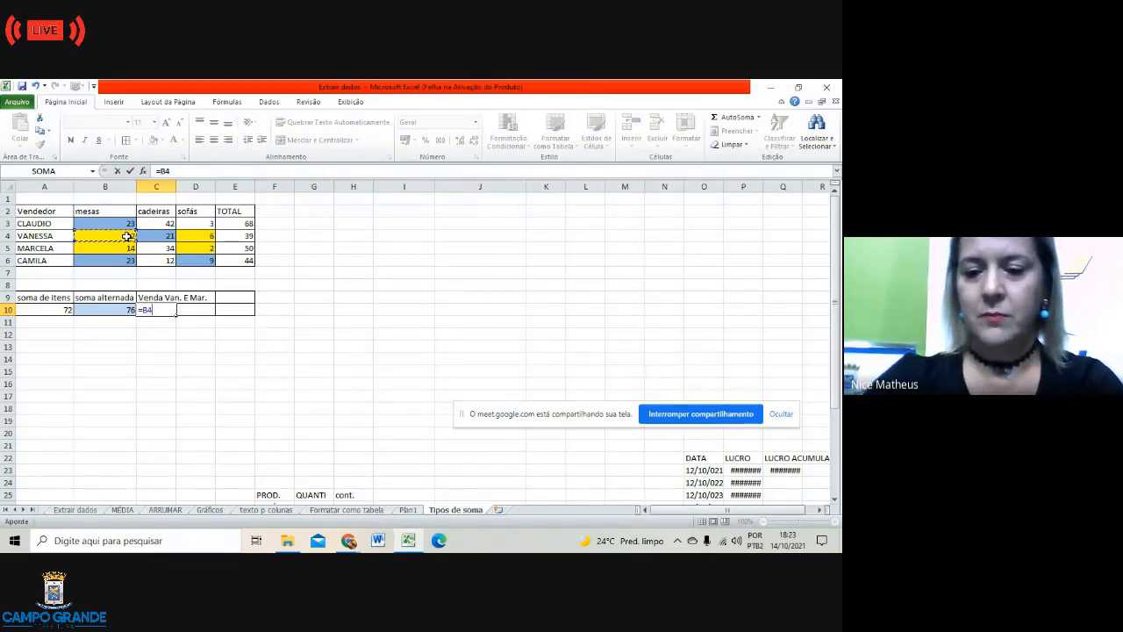
text(+)
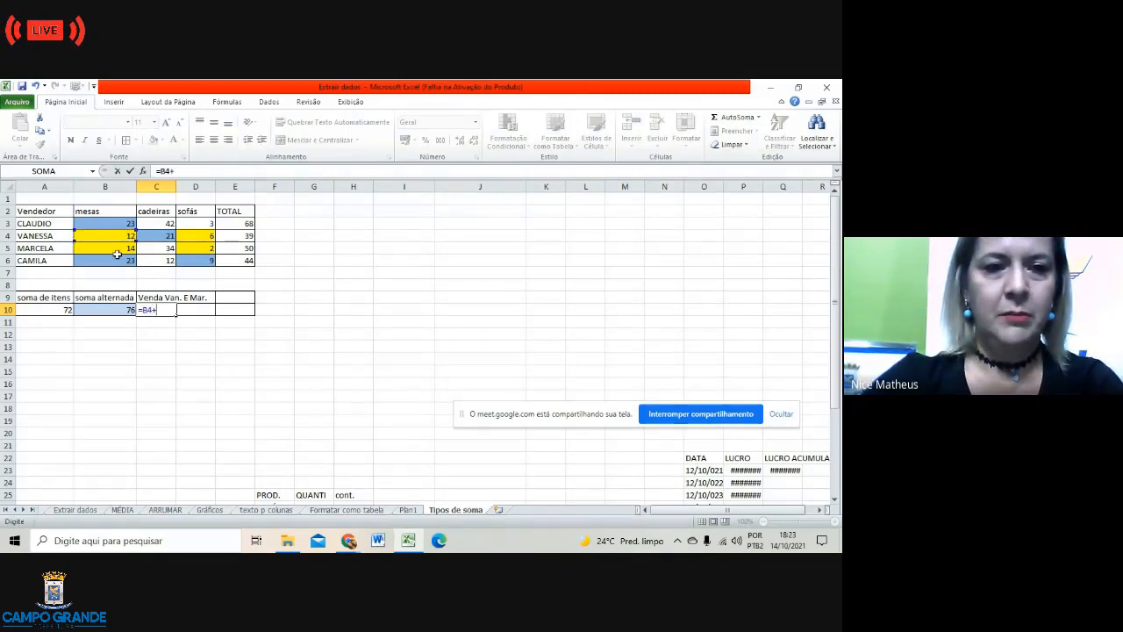
click(117, 248)
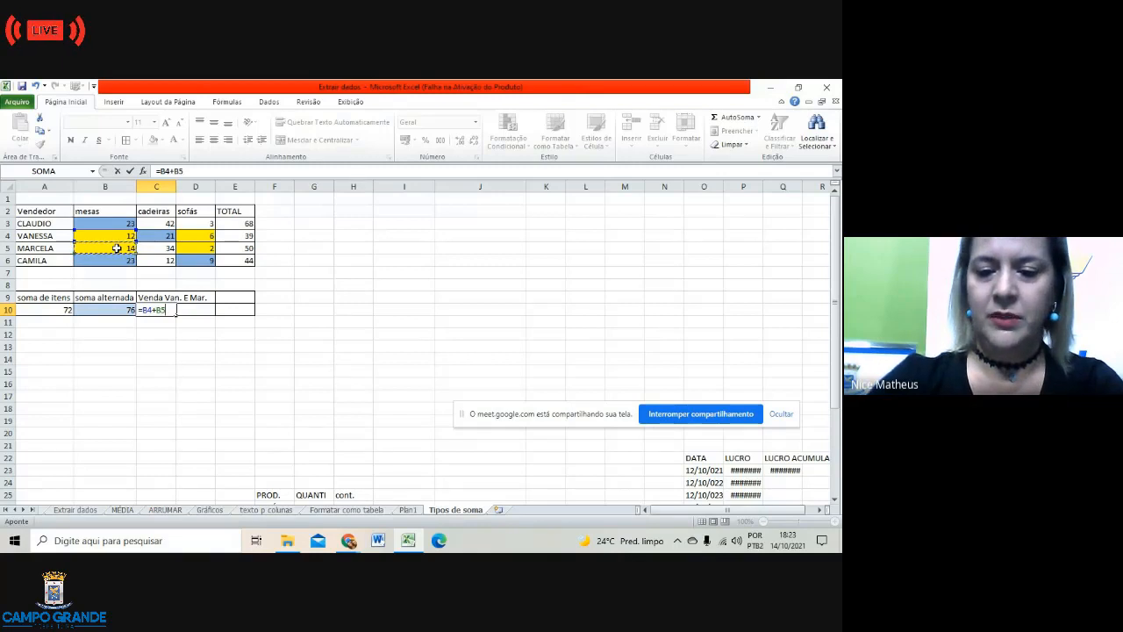
text(+)
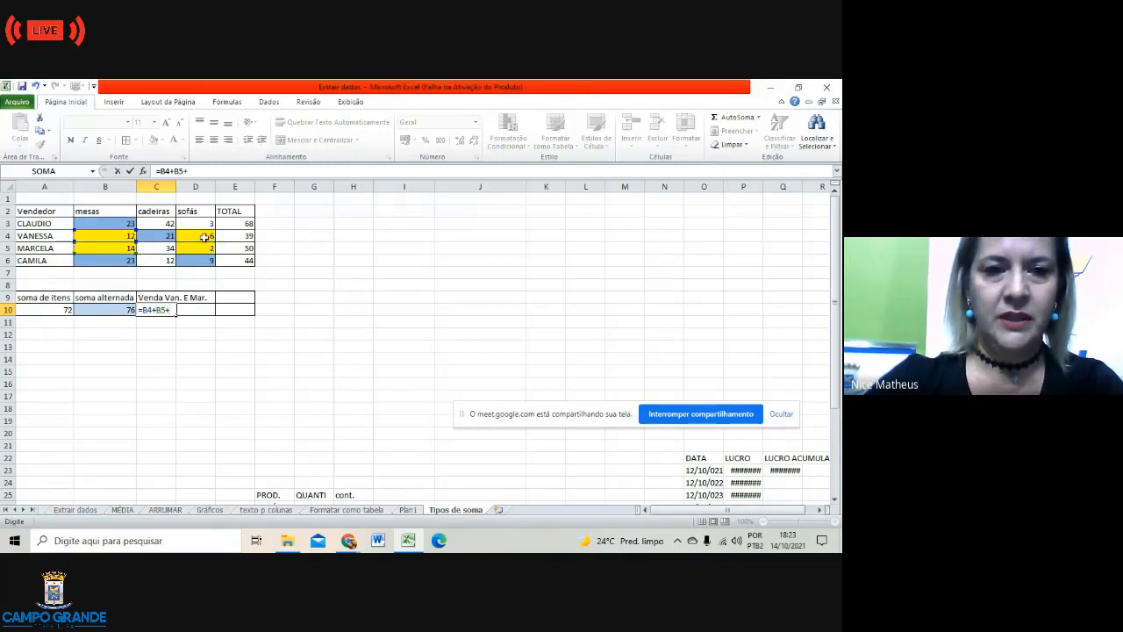
click(203, 237)
text(+)
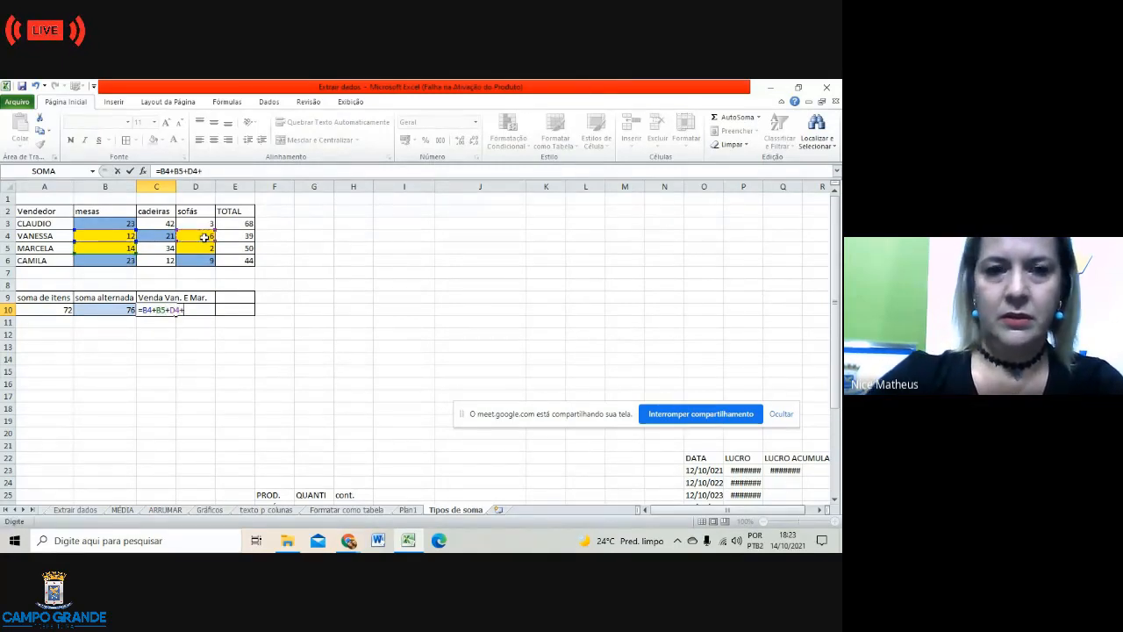
click(202, 251)
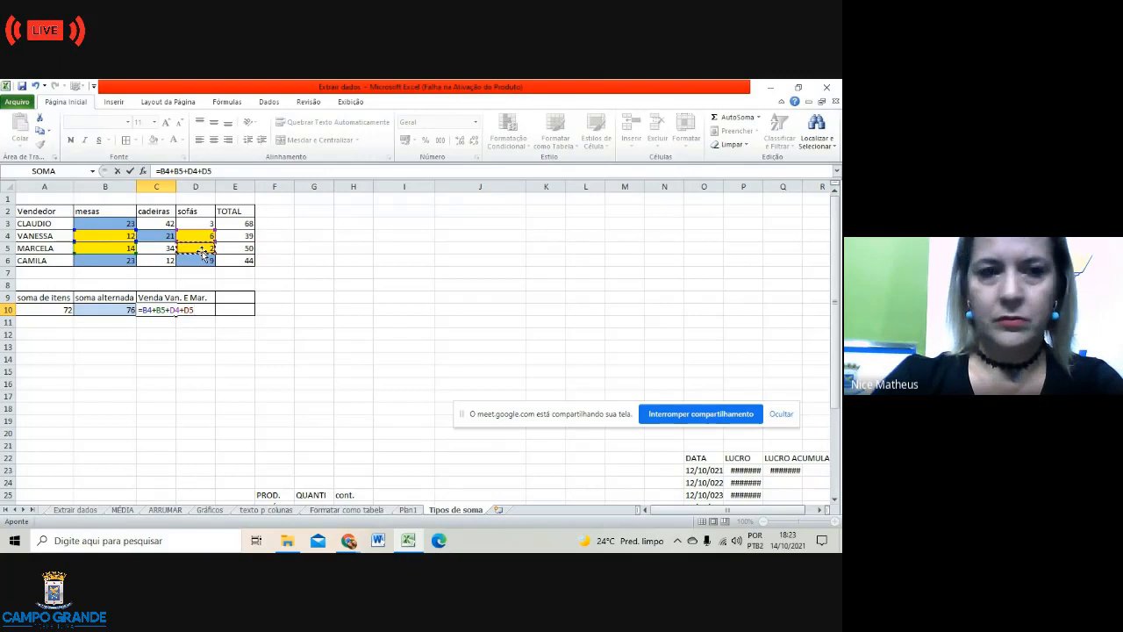
key(Return)
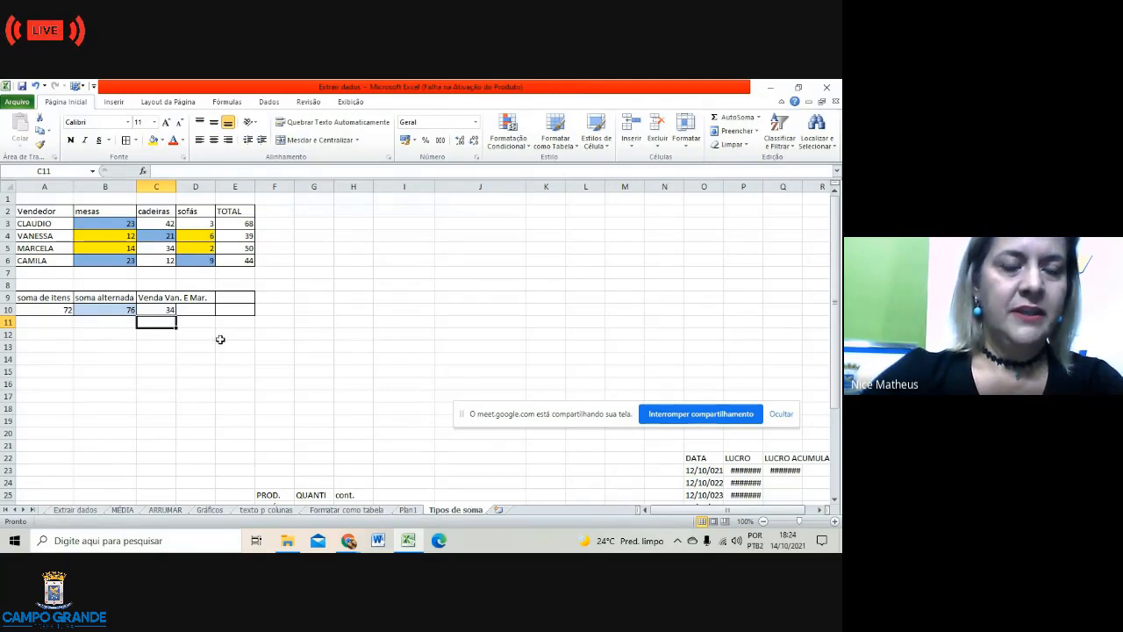
click(164, 311)
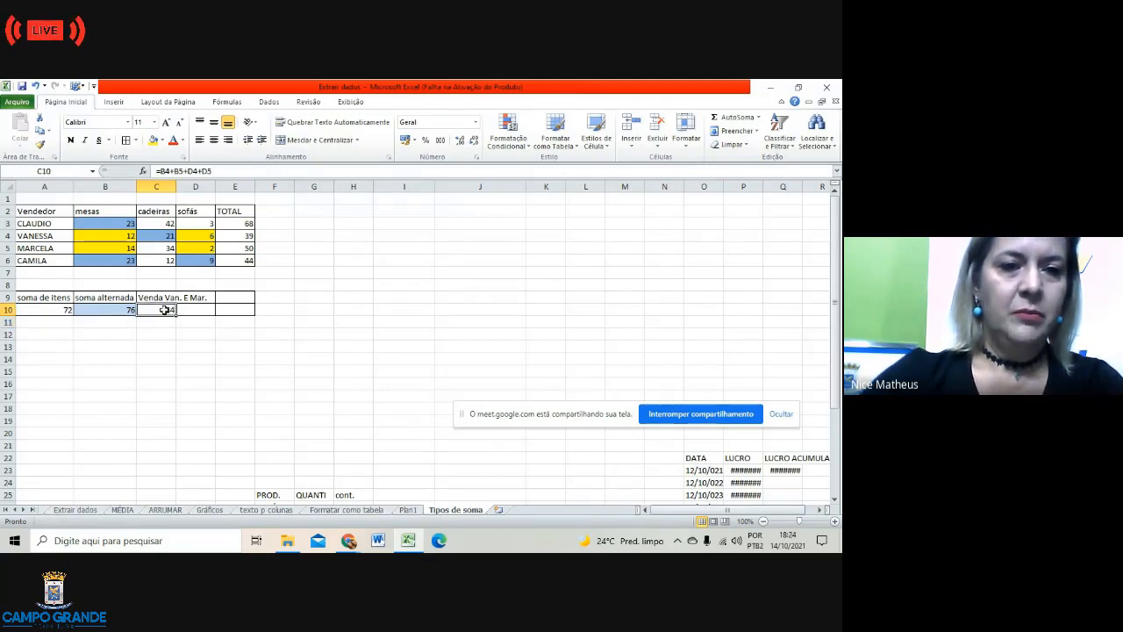
click(154, 141)
click(228, 386)
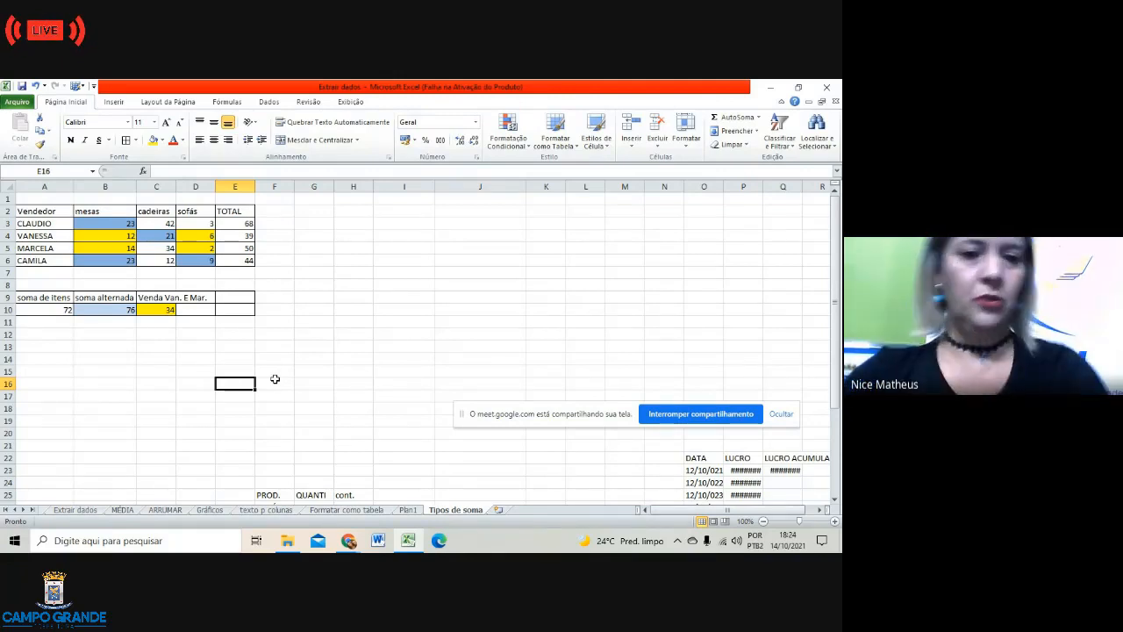
Step: Copy the O22:R26 DATA/LUCRO/LUCRO ACUMULADO block and paste it starting at cell I2
click(346, 313)
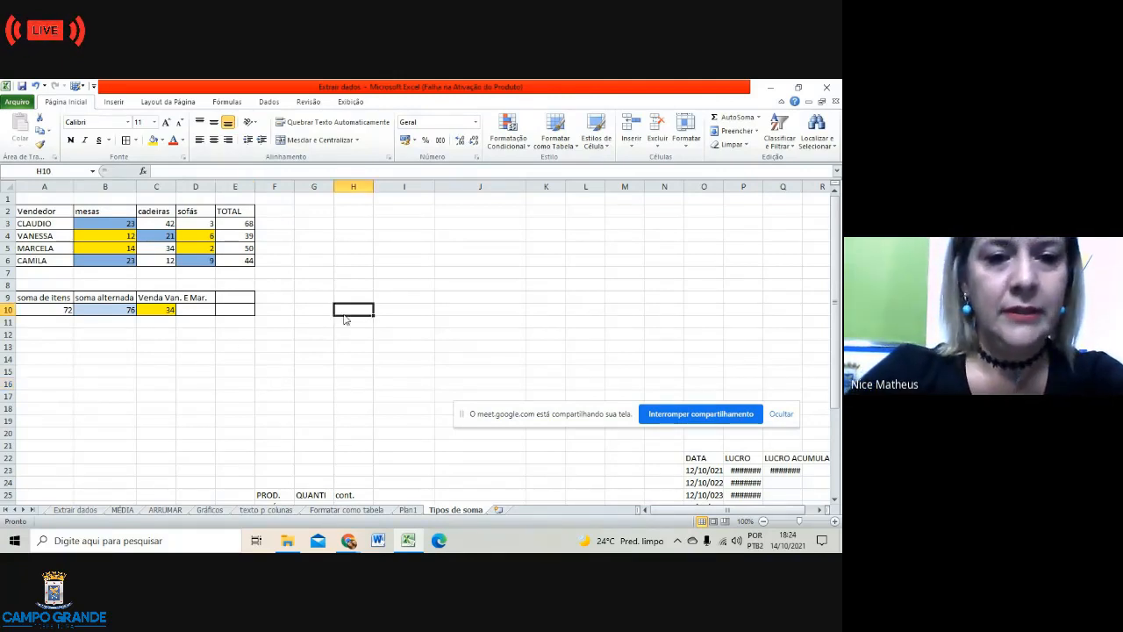
scroll(395, 364, down, 1)
scroll(406, 365, down, 4)
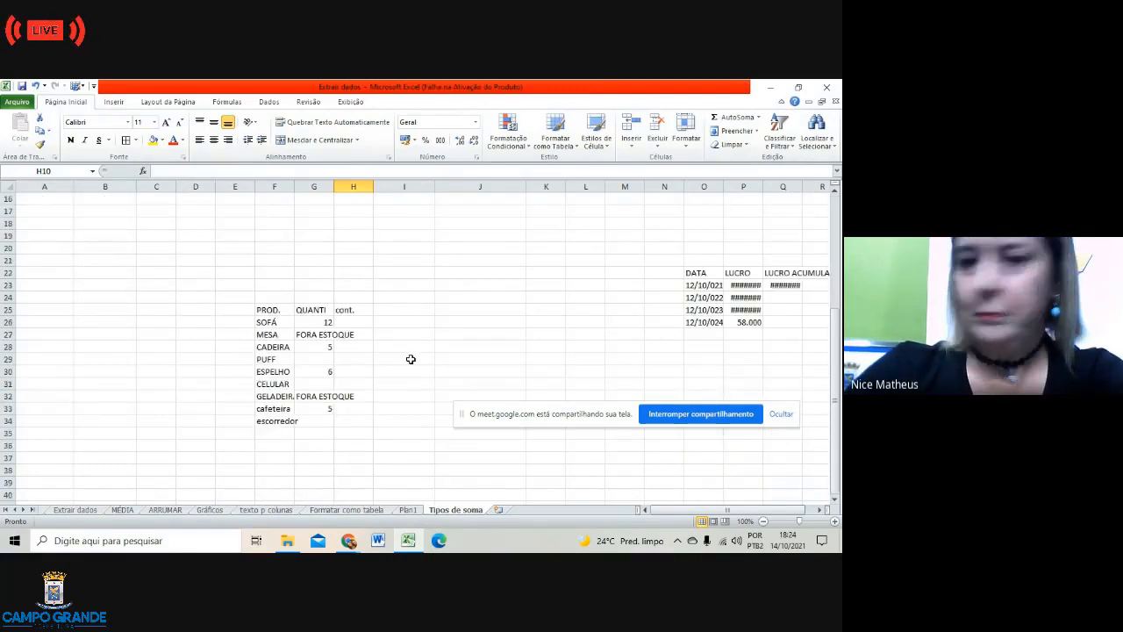
scroll(417, 356, up, 3)
scroll(479, 358, down, 3)
scroll(570, 348, up, 1)
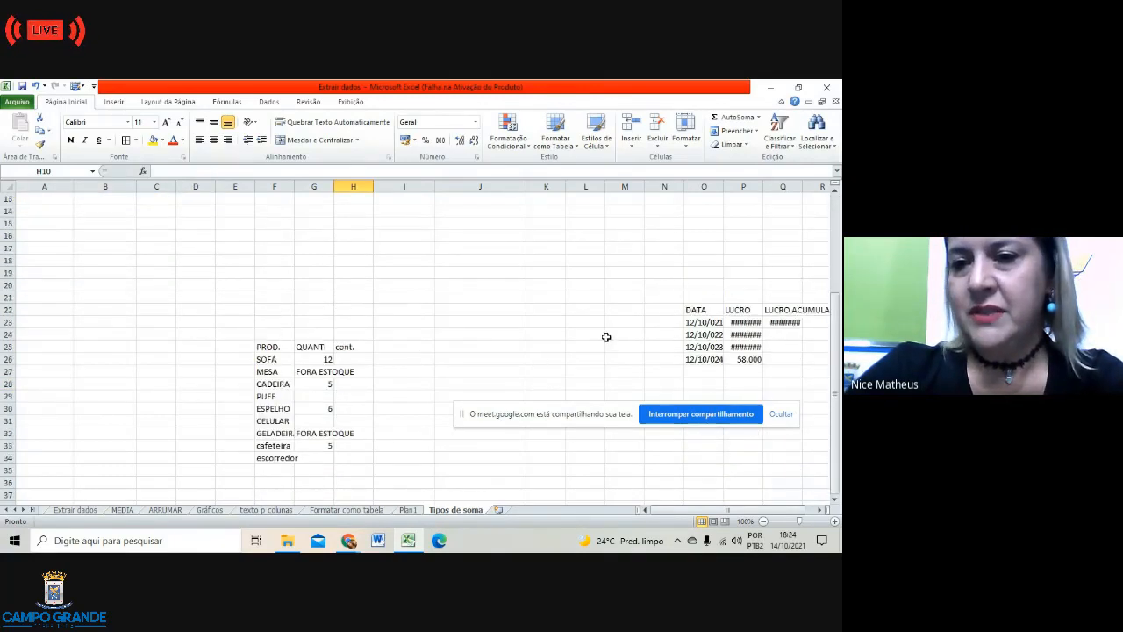
drag(697, 309, 823, 365)
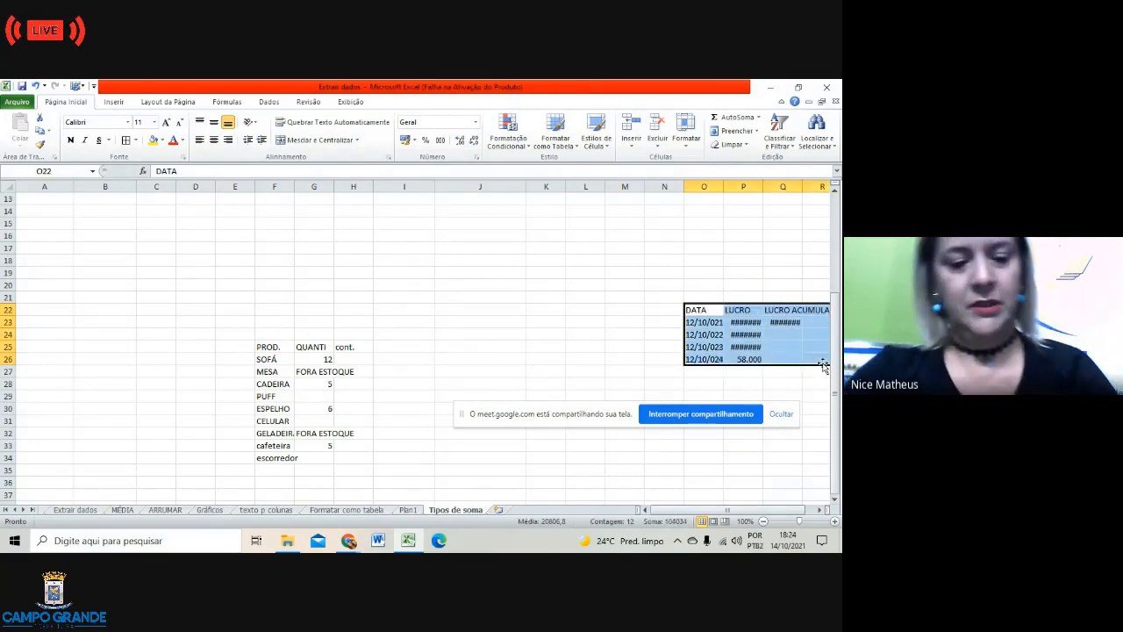
key(ctrl+c)
scroll(363, 264, up, 4)
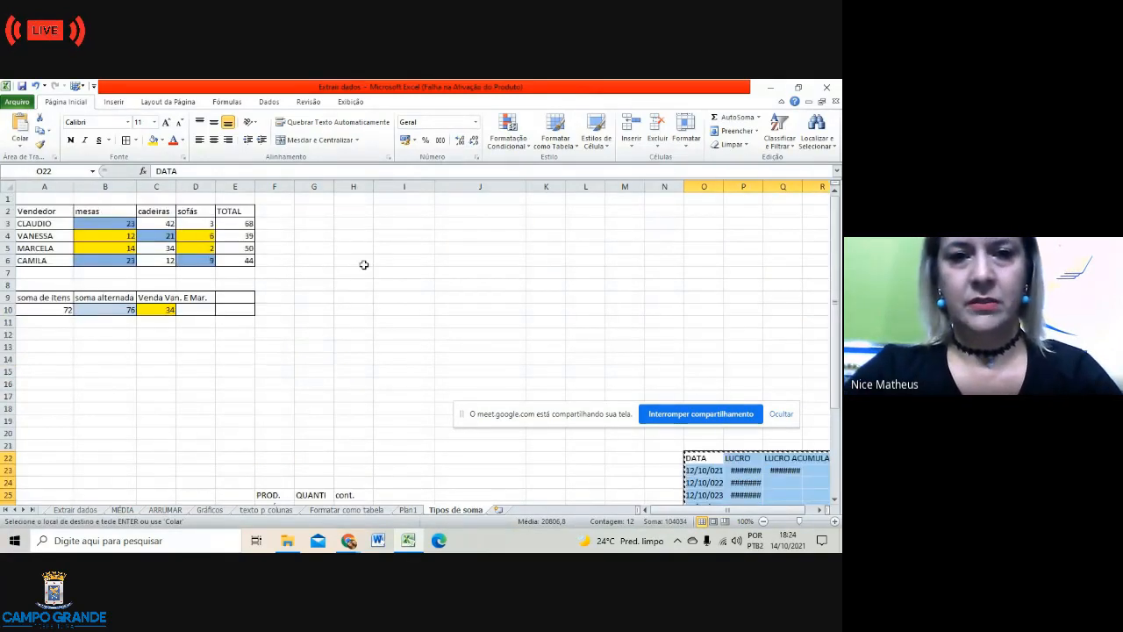
click(401, 213)
key(ctrl+v)
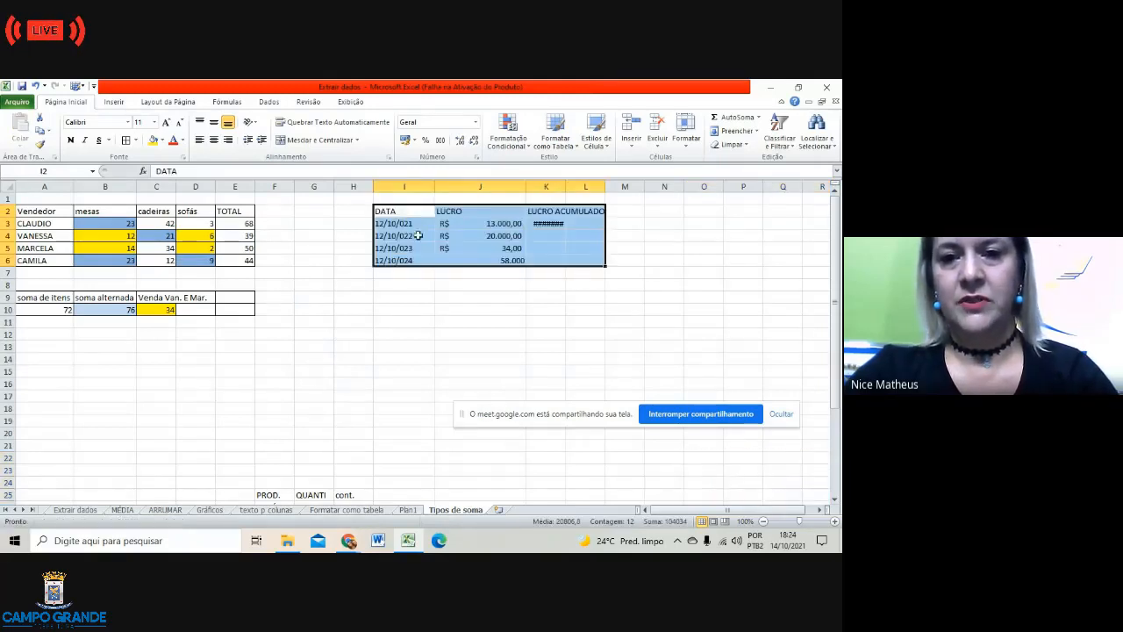
click(483, 322)
click(548, 225)
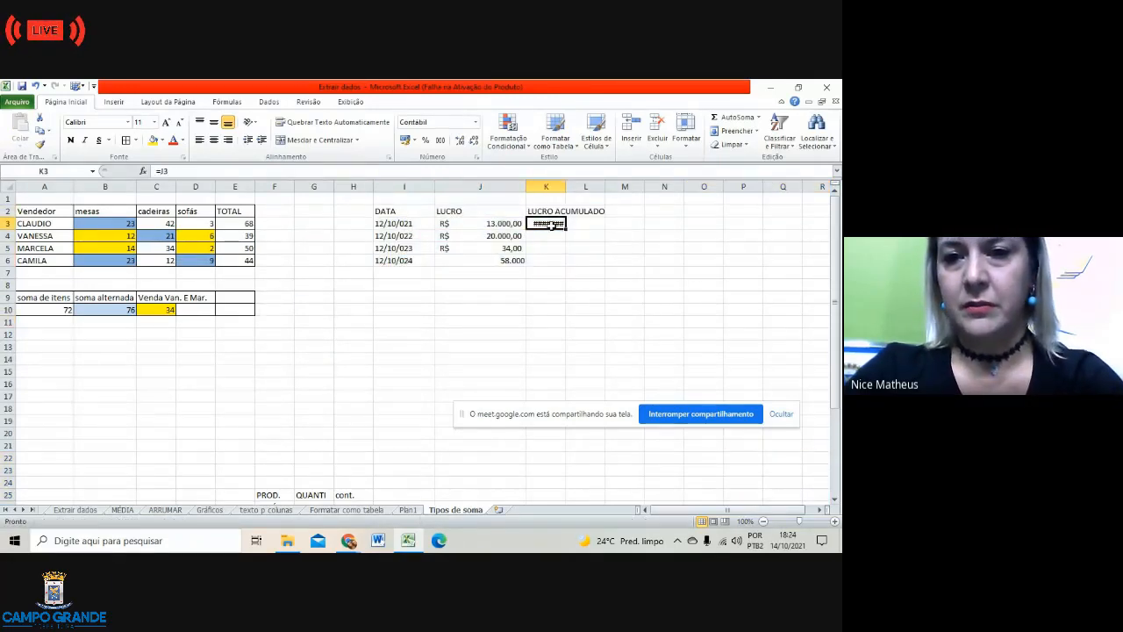
Step: Clear the K3 formula and widen column K to fit the LUCRO ACUMULADO header
key(Delete)
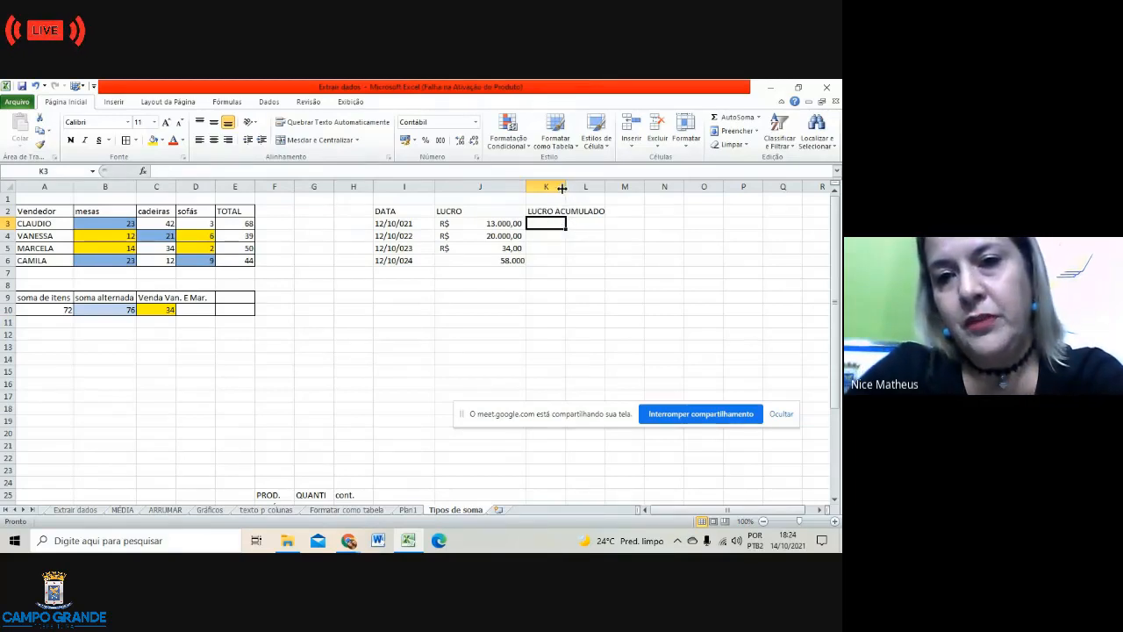
click(558, 187)
click(581, 249)
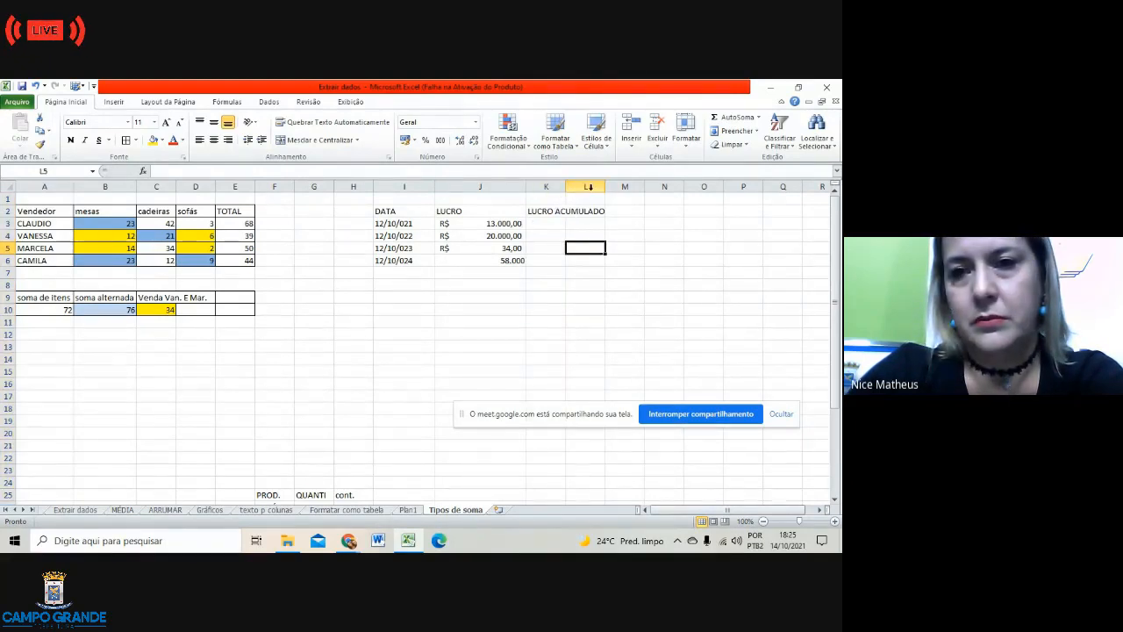
click(588, 187)
click(656, 262)
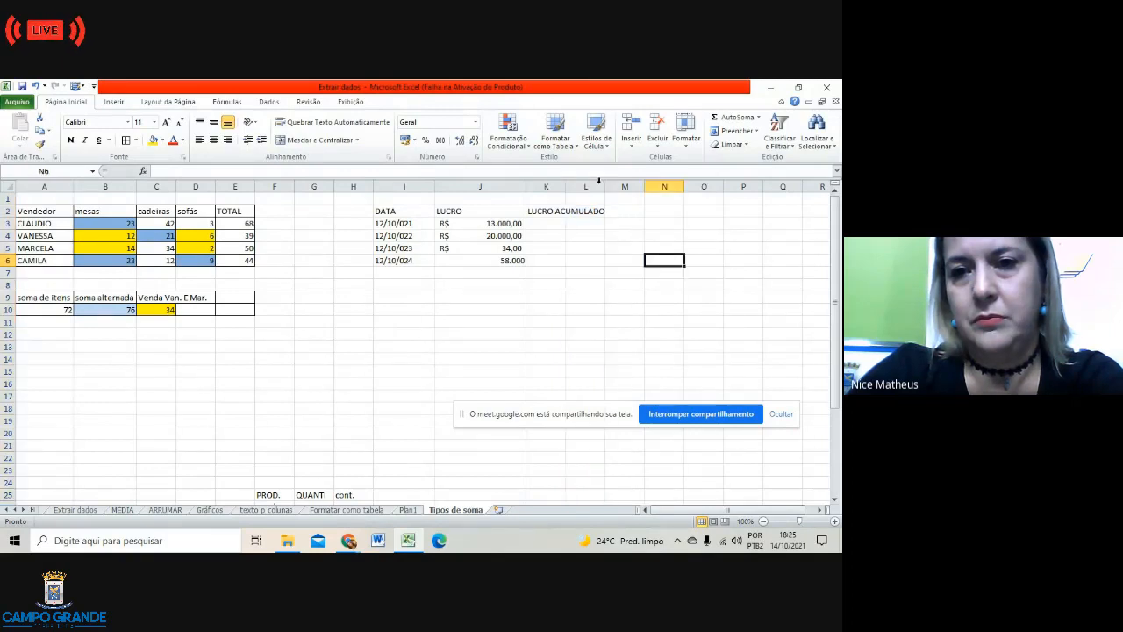
click(604, 186)
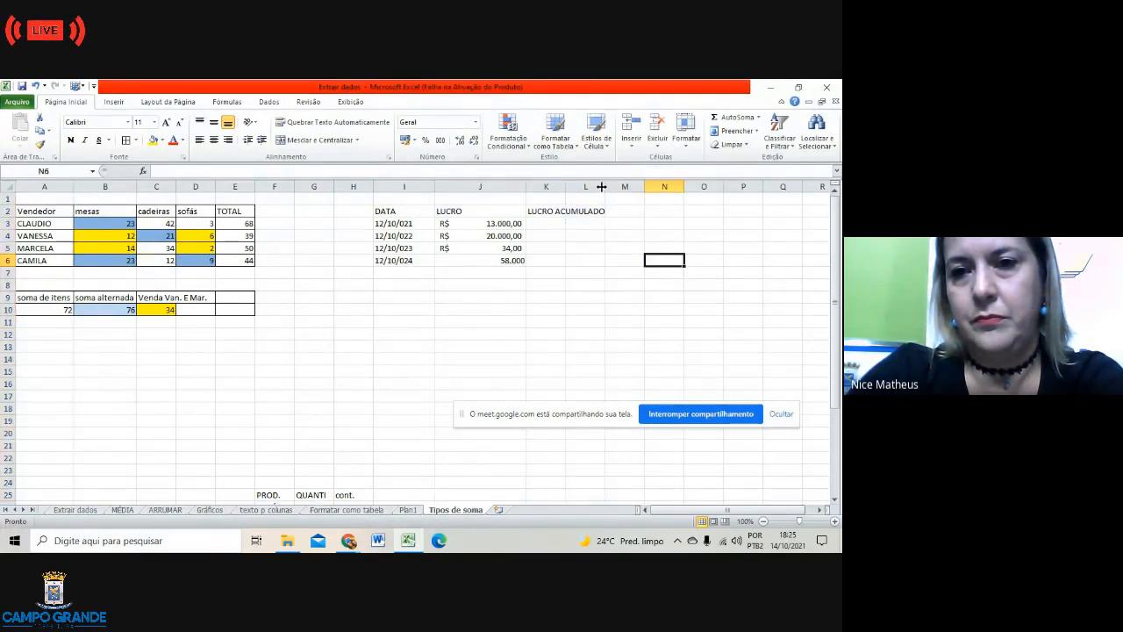
click(603, 187)
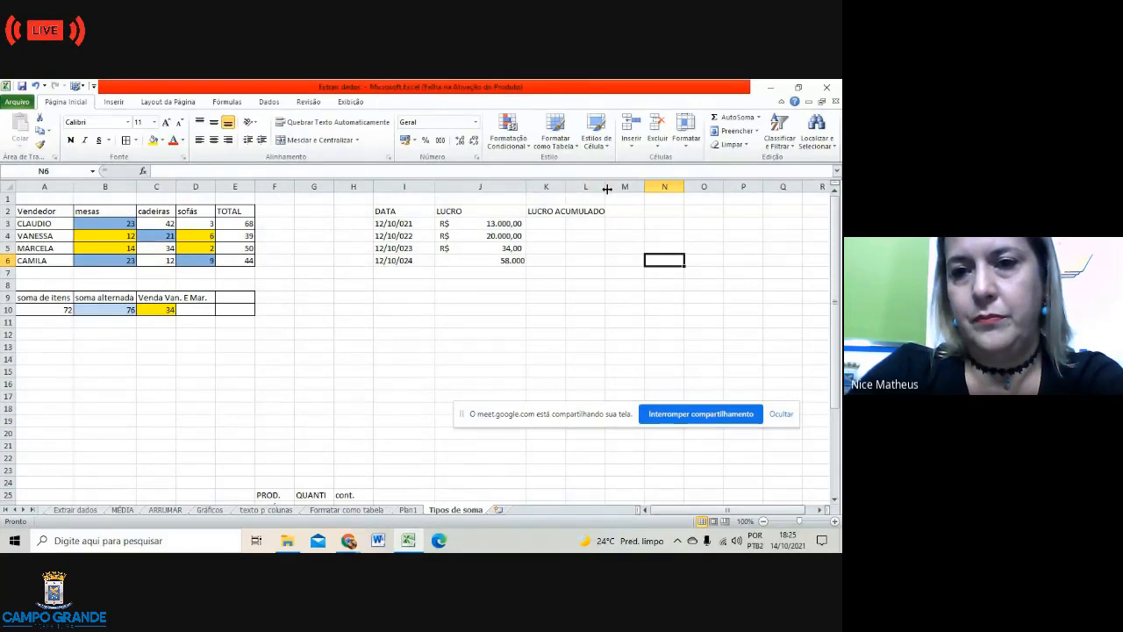
mouse_move(603, 188)
mouse_down()
mouse_move(617, 188)
mouse_move(560, 189)
mouse_move(609, 188)
mouse_up()
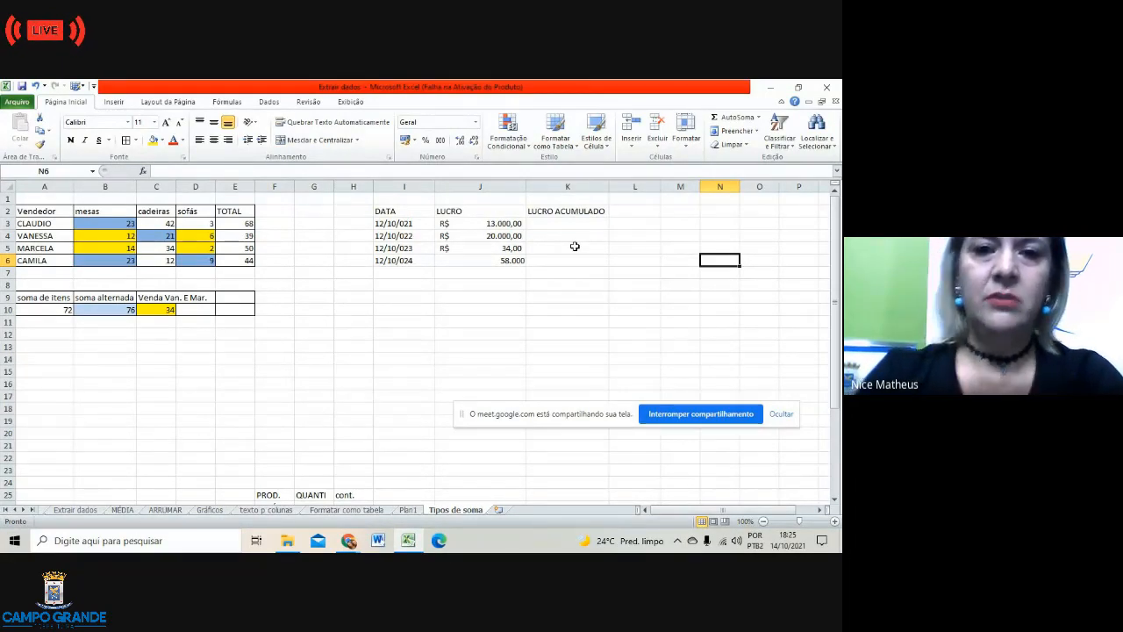
Step: Change the I4 date's day to 13 and delete the date in I6
click(380, 237)
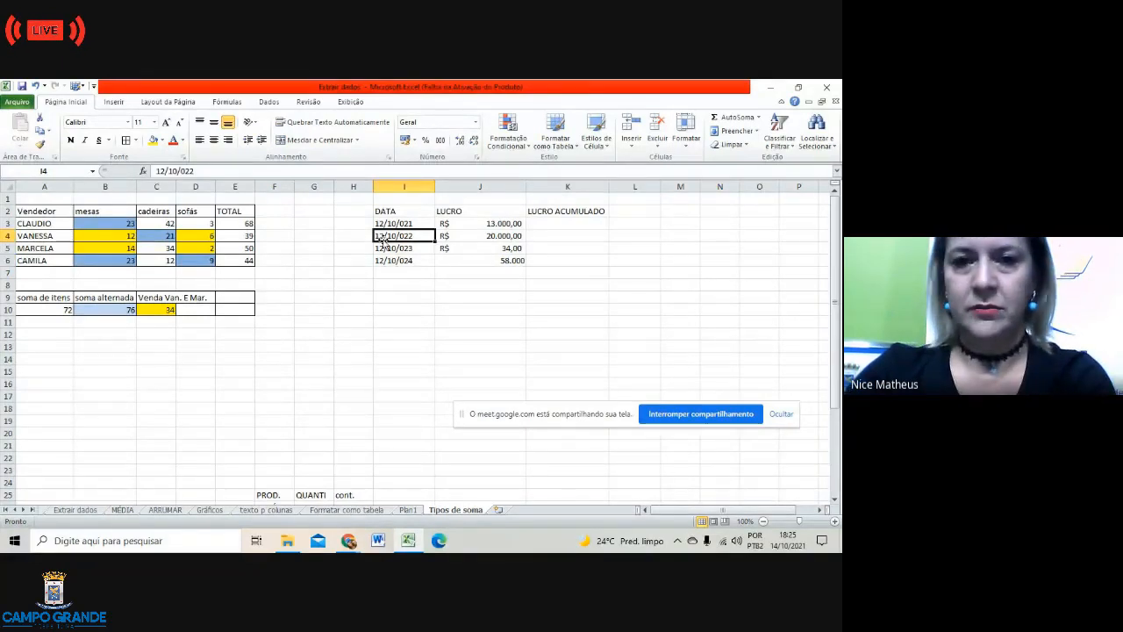
click(161, 171)
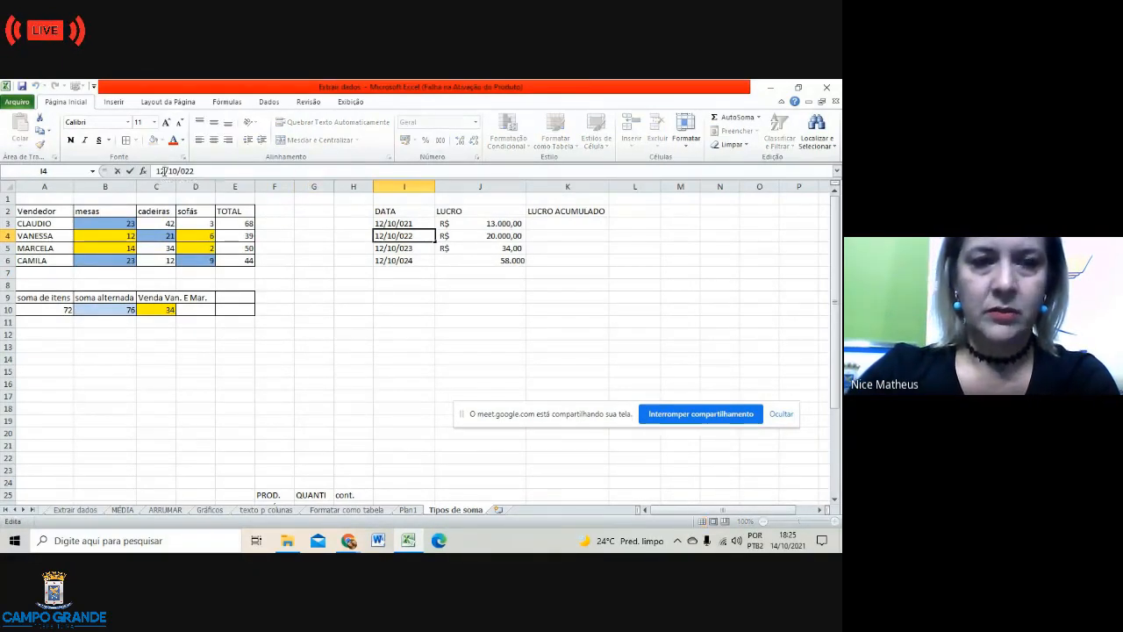
key(BackSpace)
text(3)
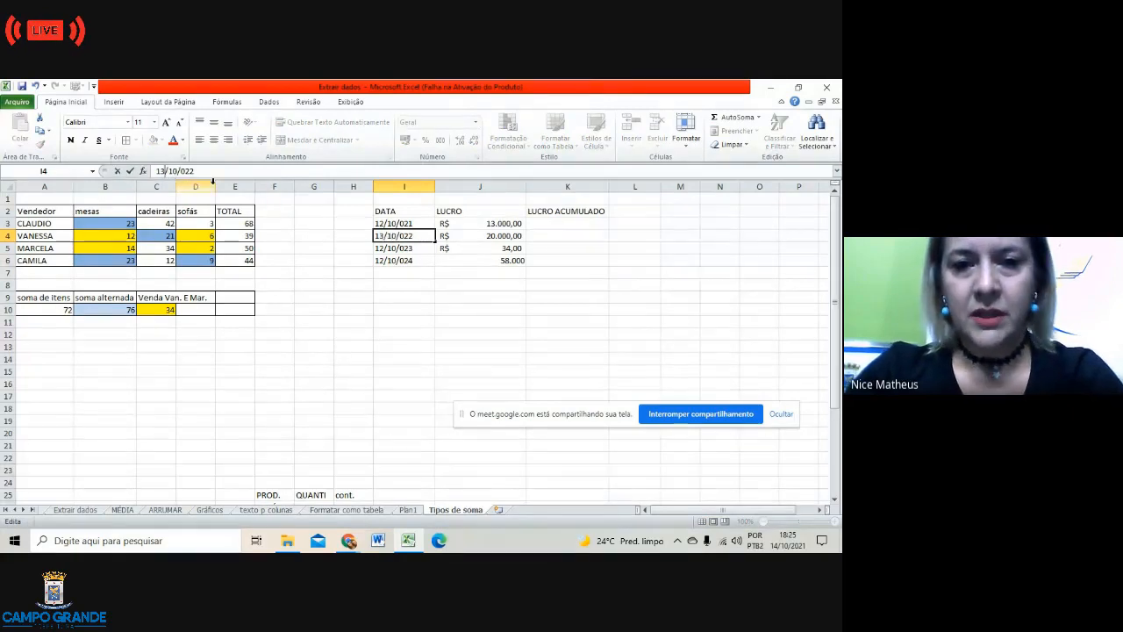
click(386, 250)
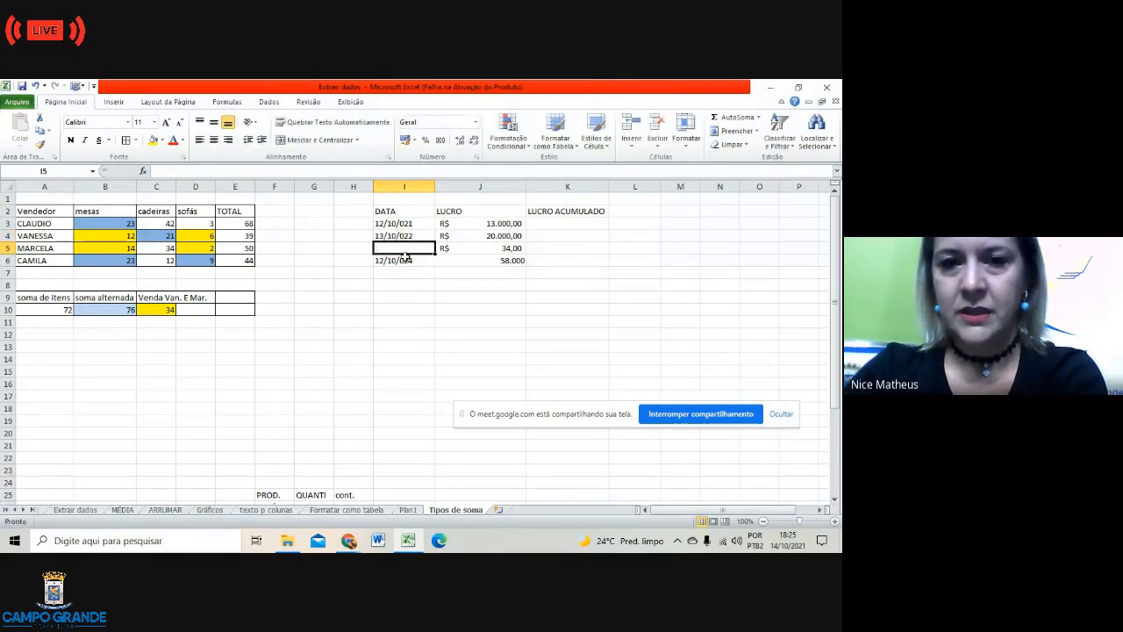
click(398, 257)
key(Delete)
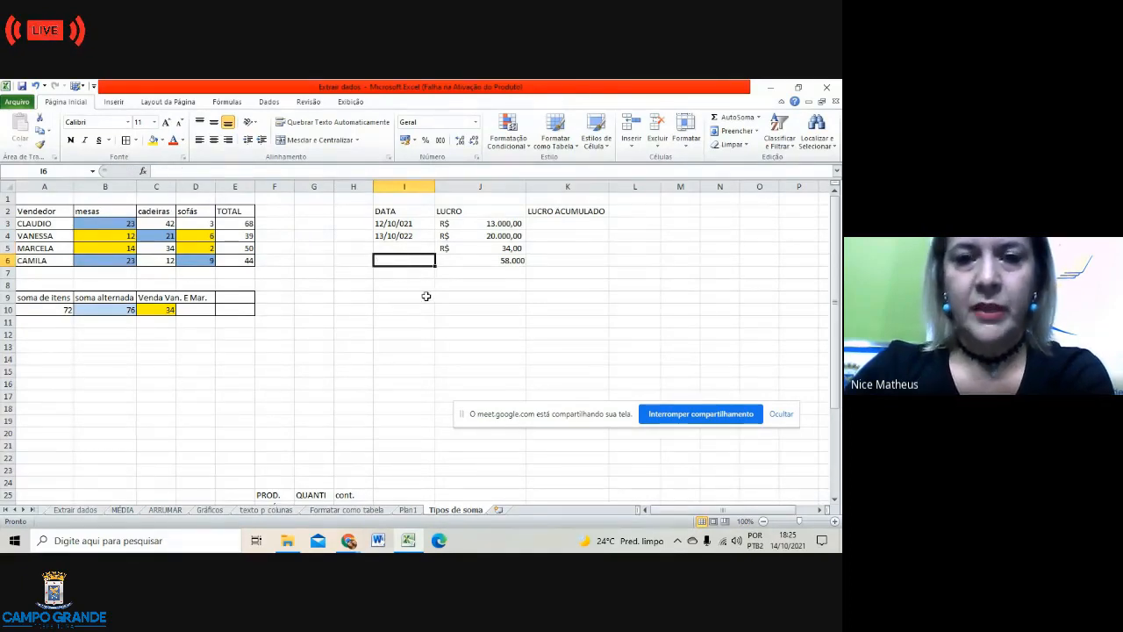
click(426, 296)
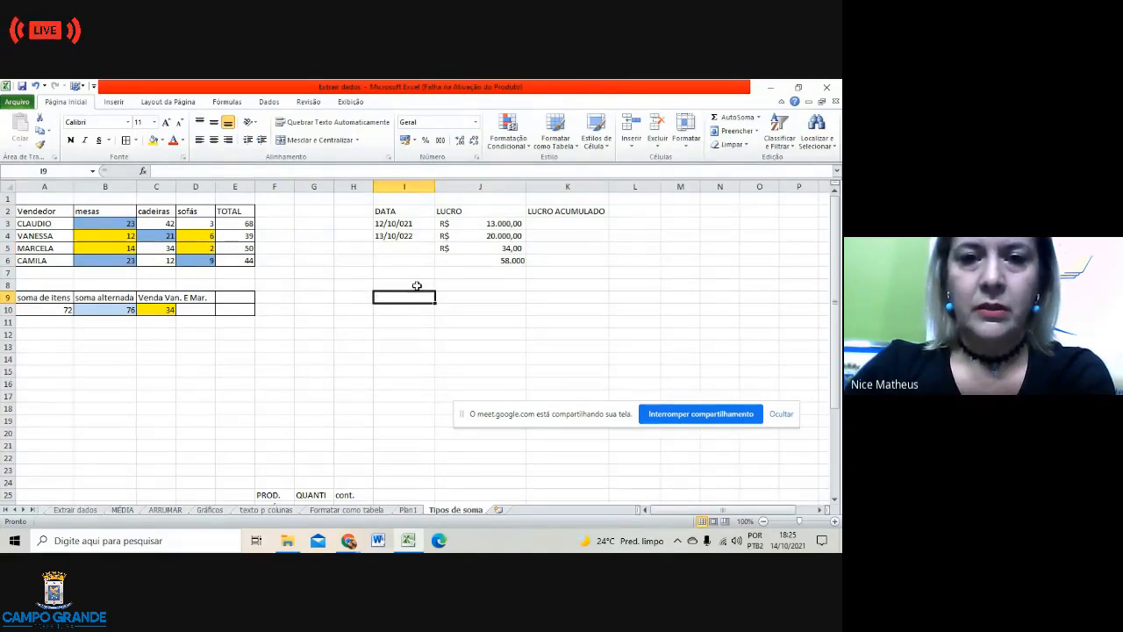
Step: Fix the years so I3 reads 12/10/2021 and I4 reads 13/10/2022
click(409, 227)
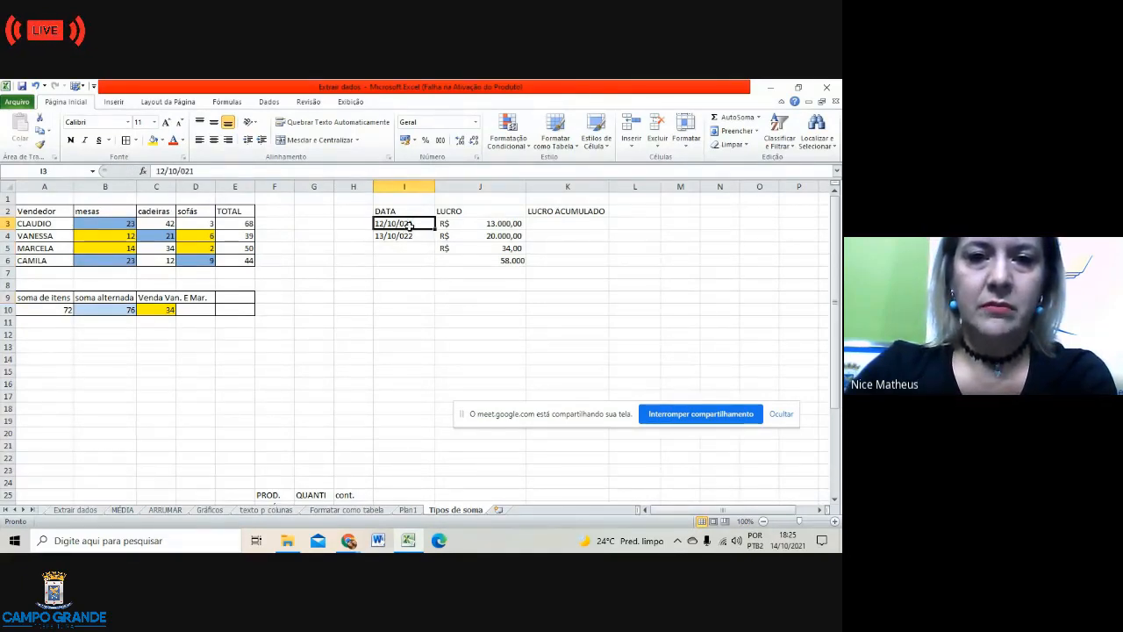
click(181, 171)
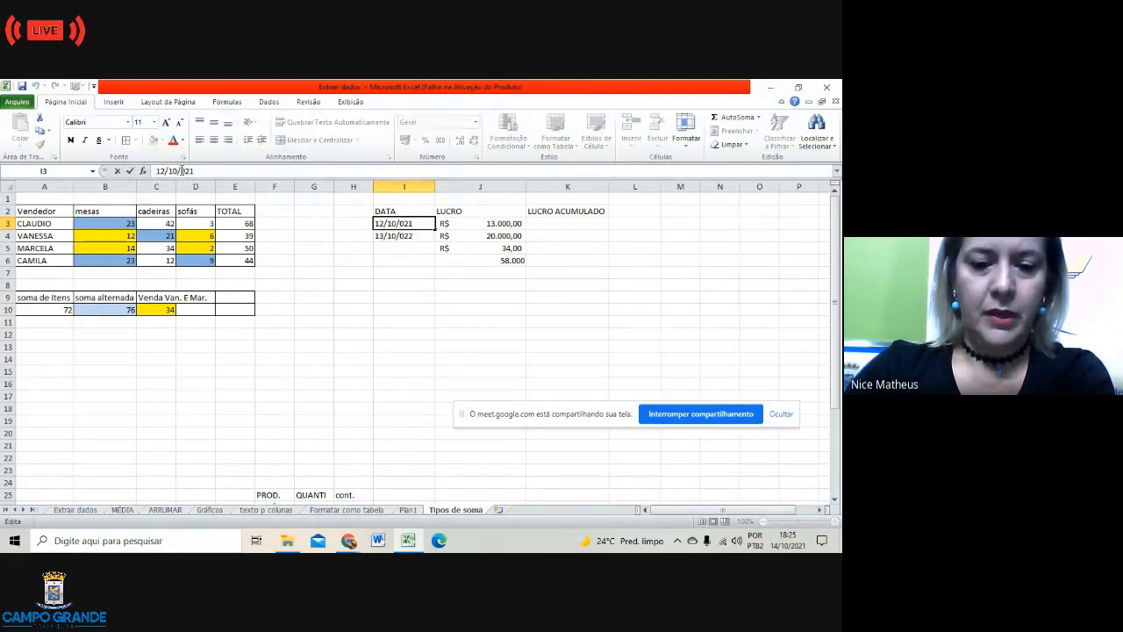
text(2)
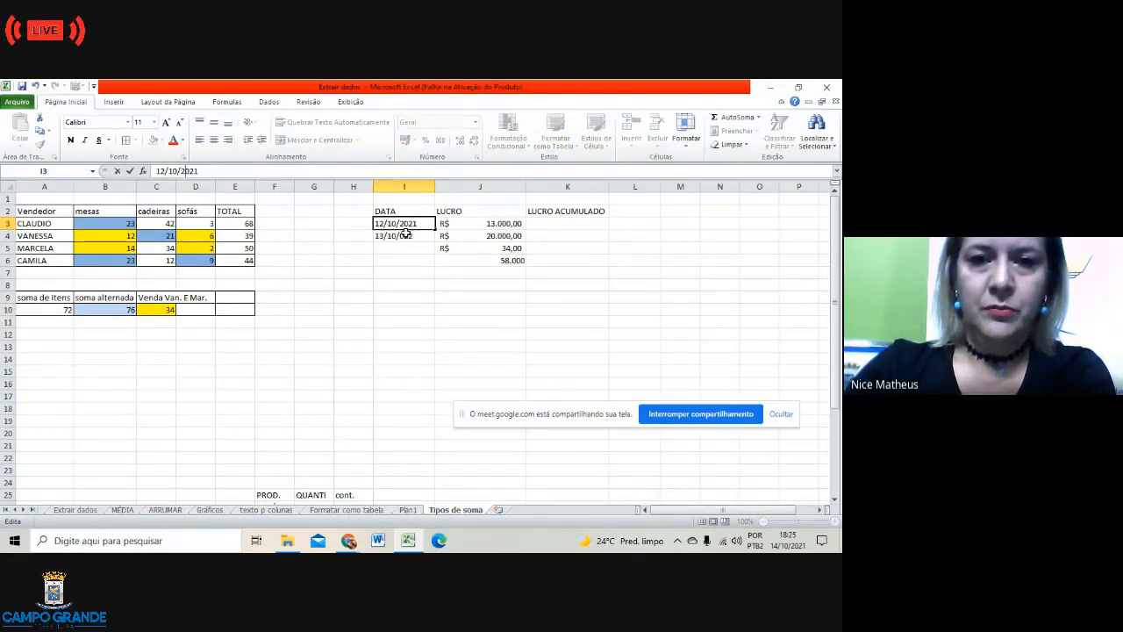
click(407, 234)
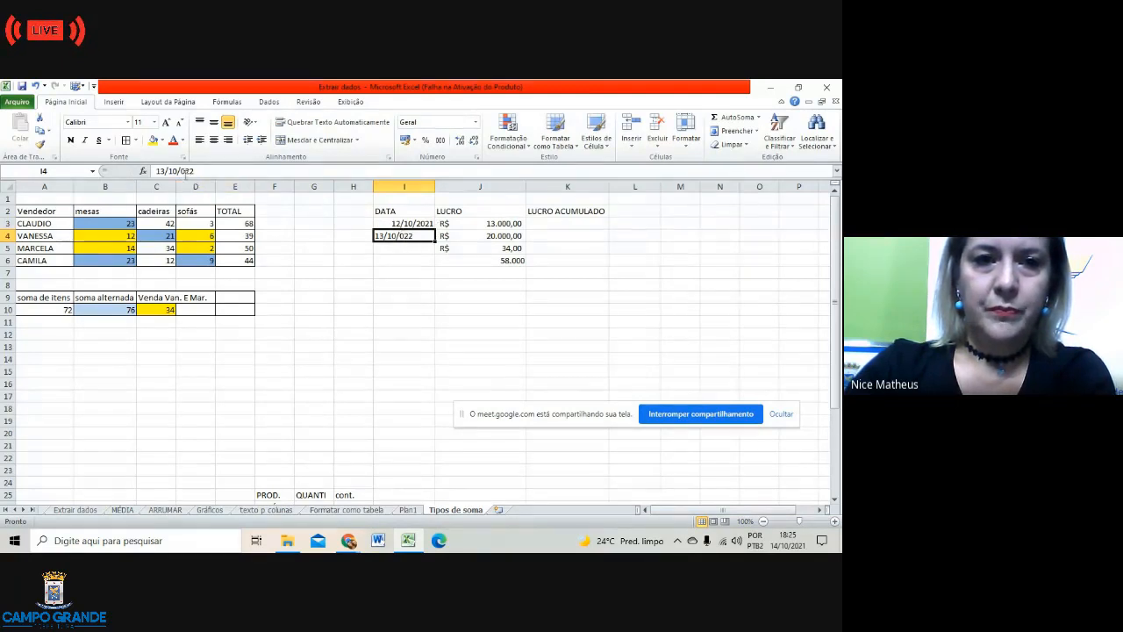
click(186, 171)
text(2)
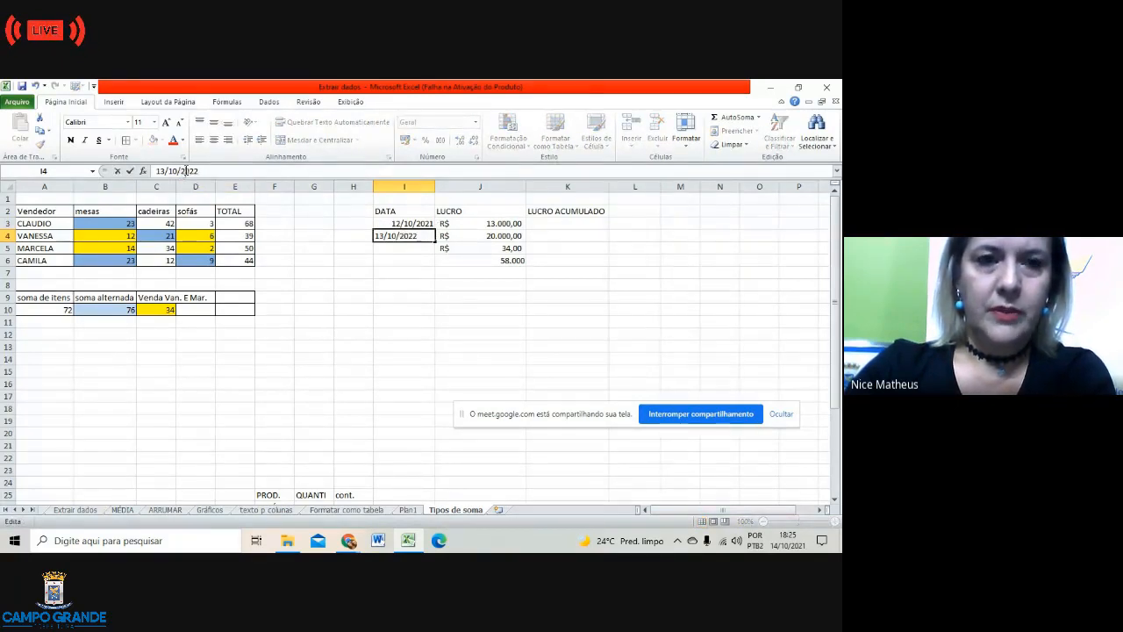
click(411, 261)
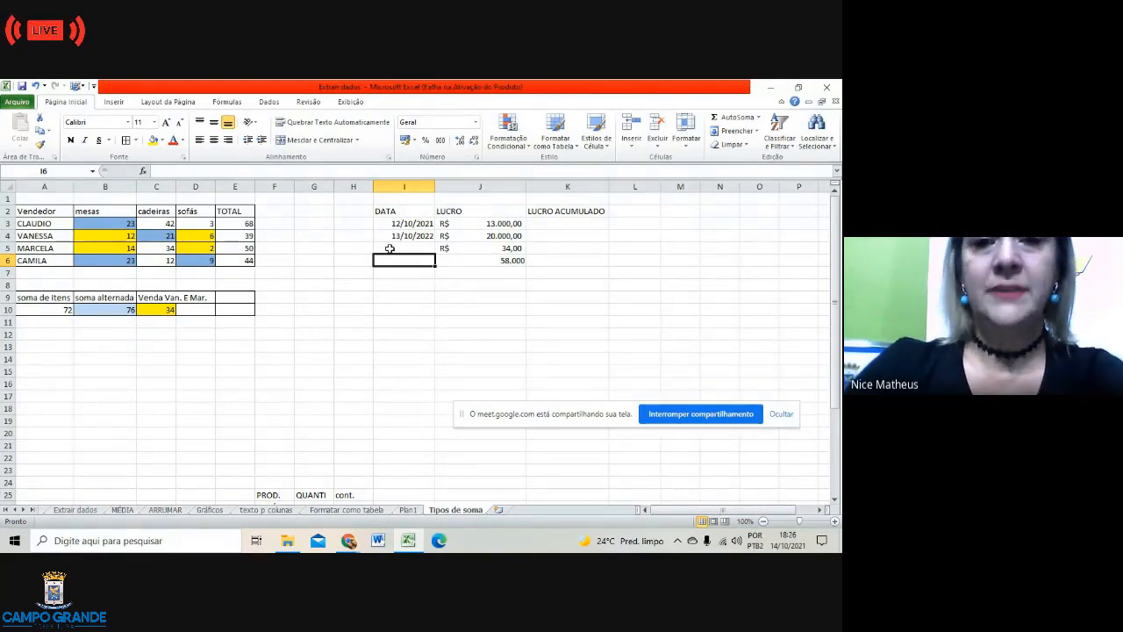
Step: Fill dates from I3:I4 down to I9 (to 17/10/2027) and format J6's 58.000 as R$
drag(401, 226, 431, 300)
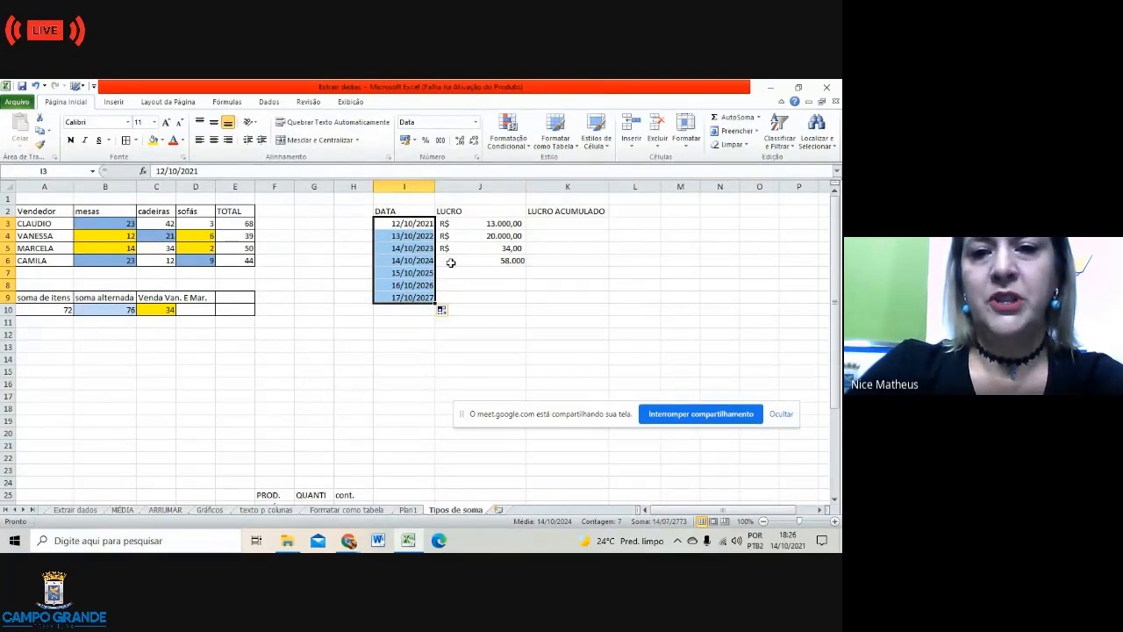
click(450, 262)
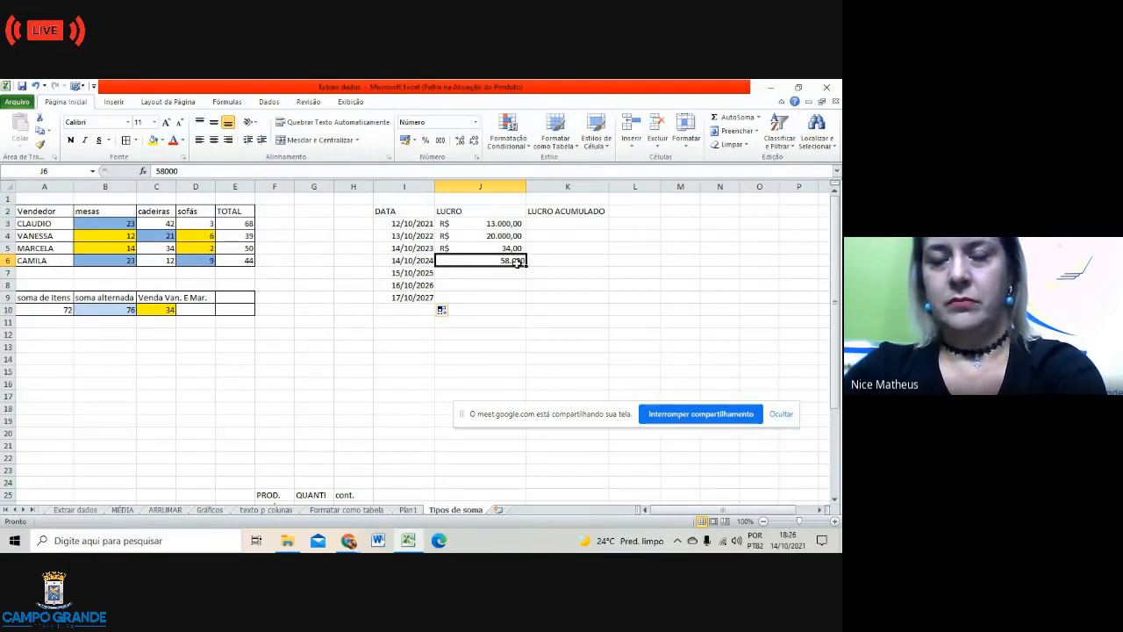
click(405, 140)
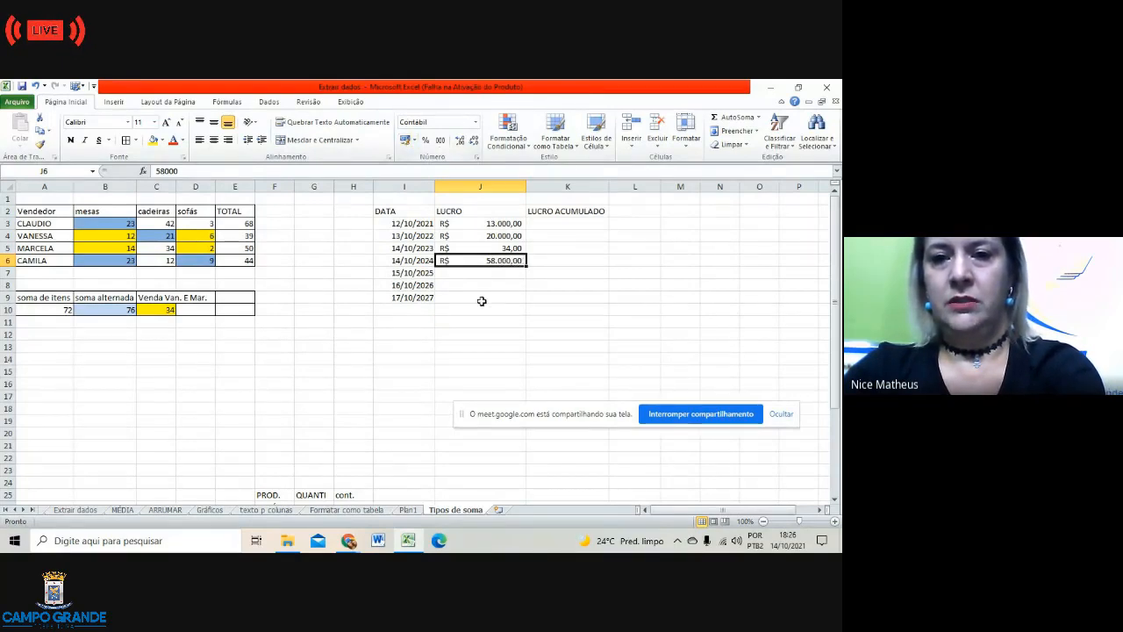
click(451, 275)
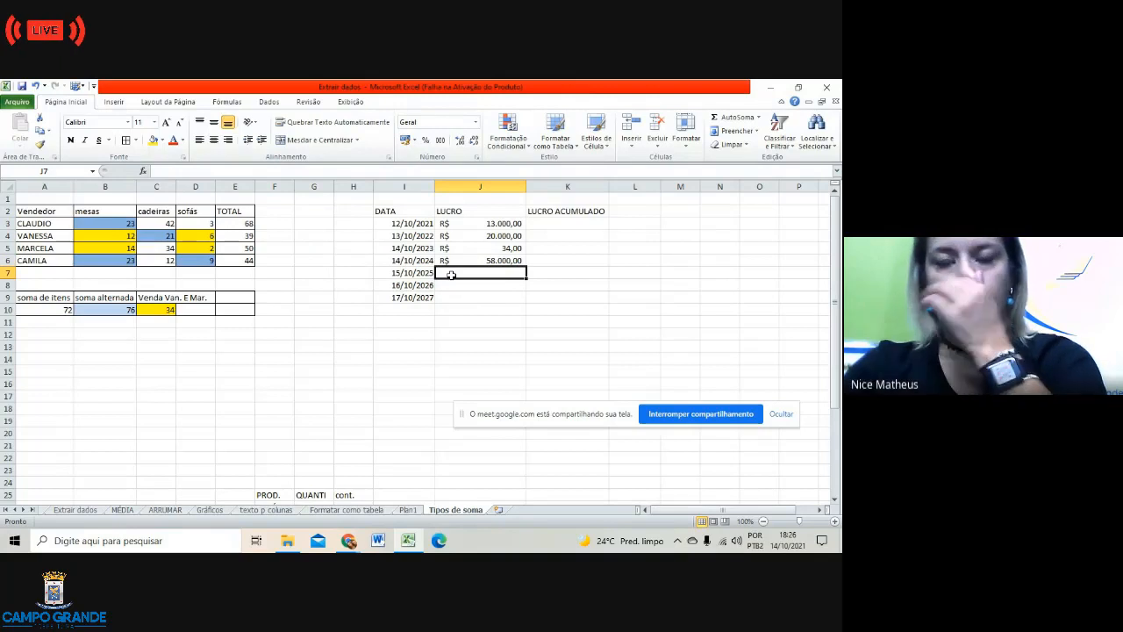
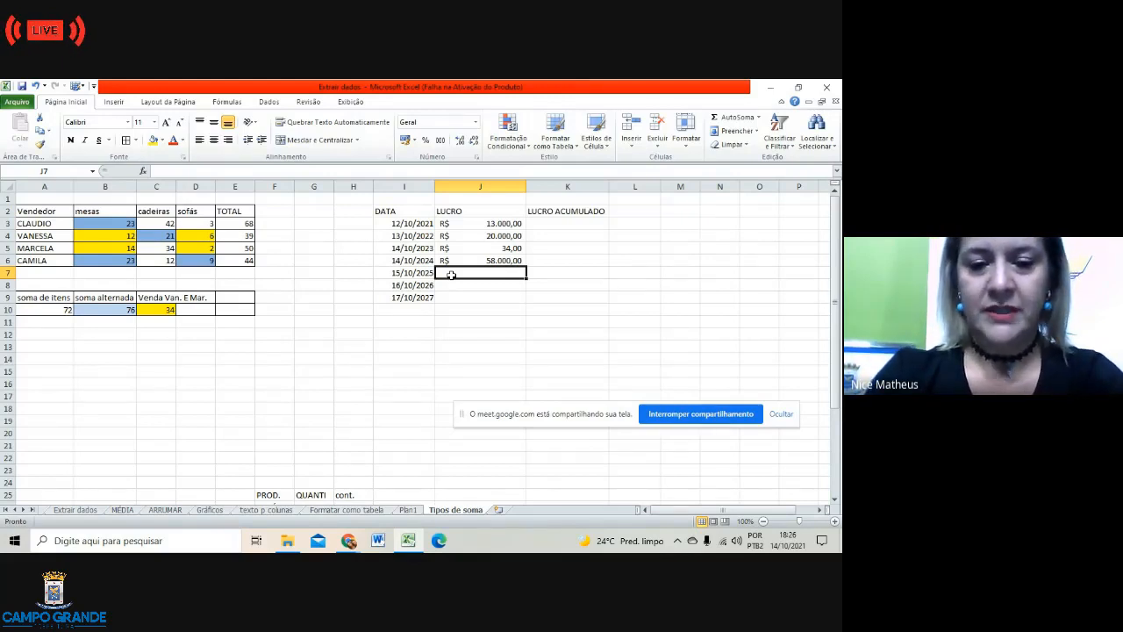
Step: Enter the profits 60, 89.000 and 78.000 in J7:J9
text(60)
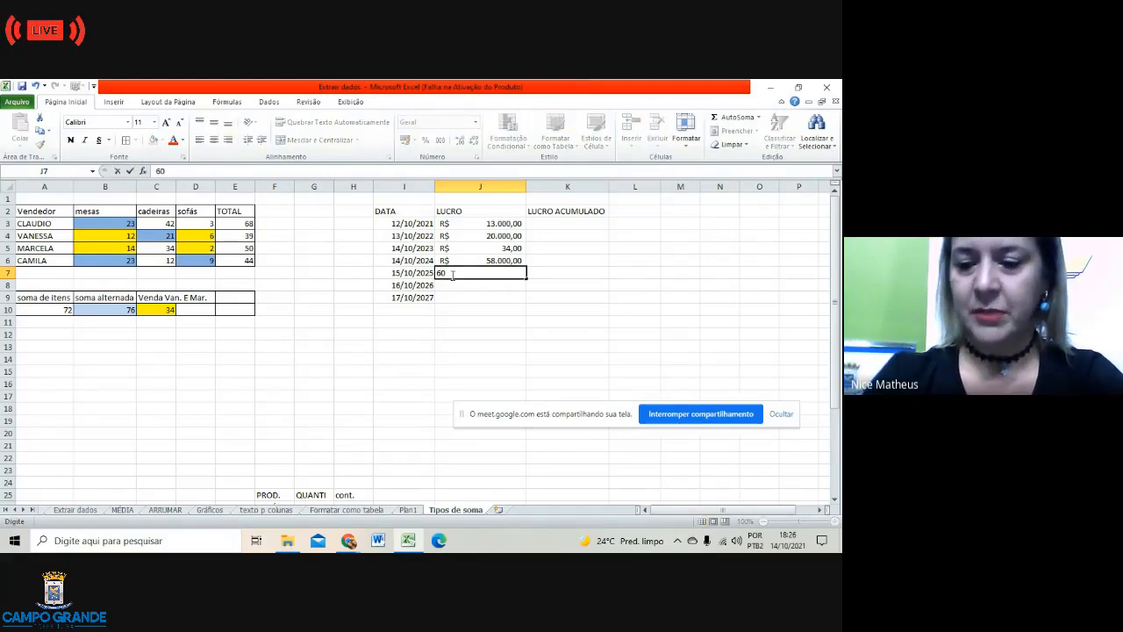
key(Return)
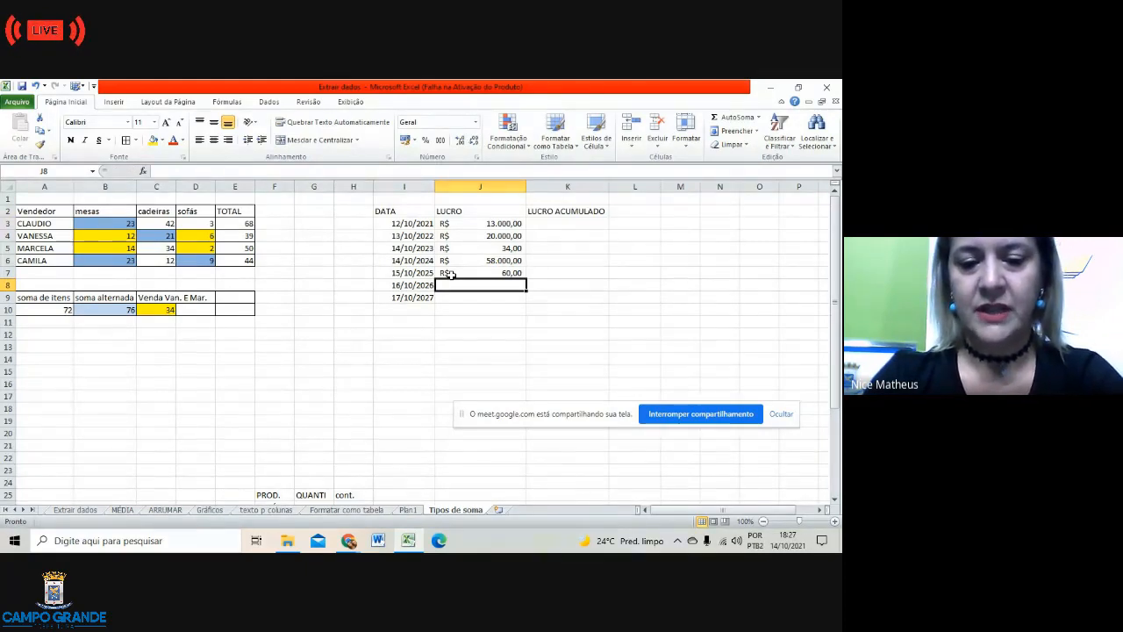
text(5)
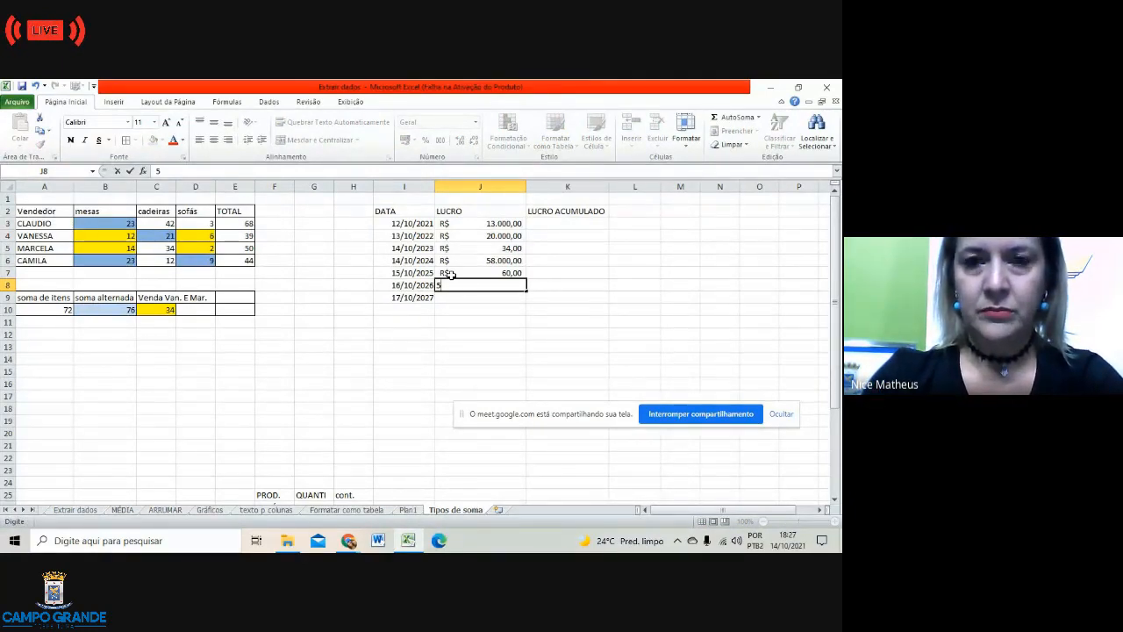
key(BackSpace)
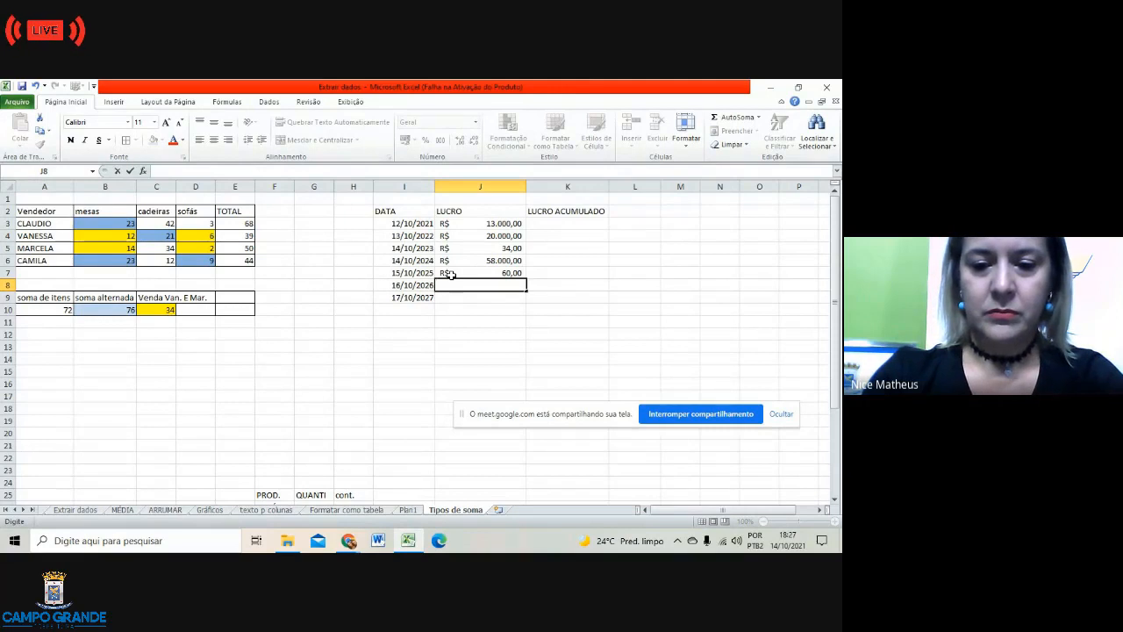
text(89.)
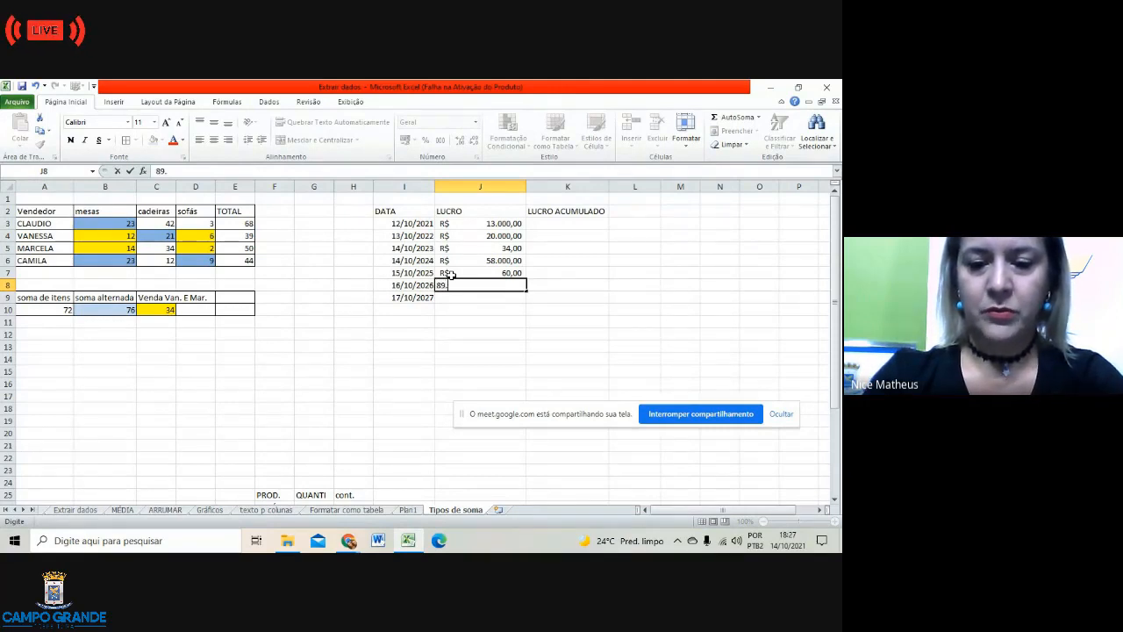
text(000)
key(Return)
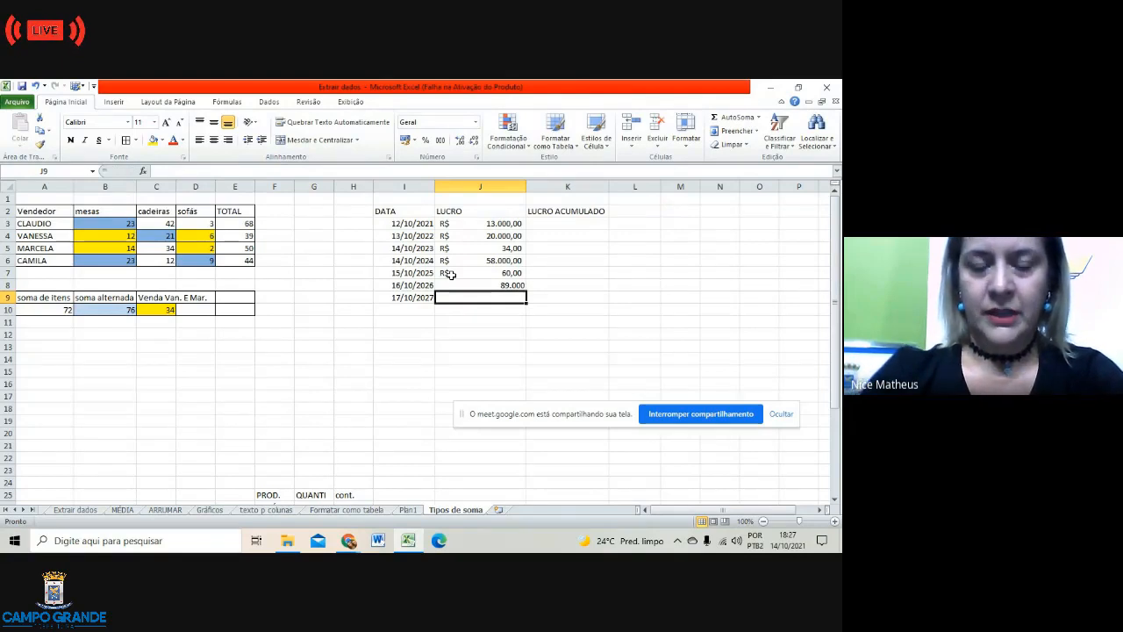
text(7)
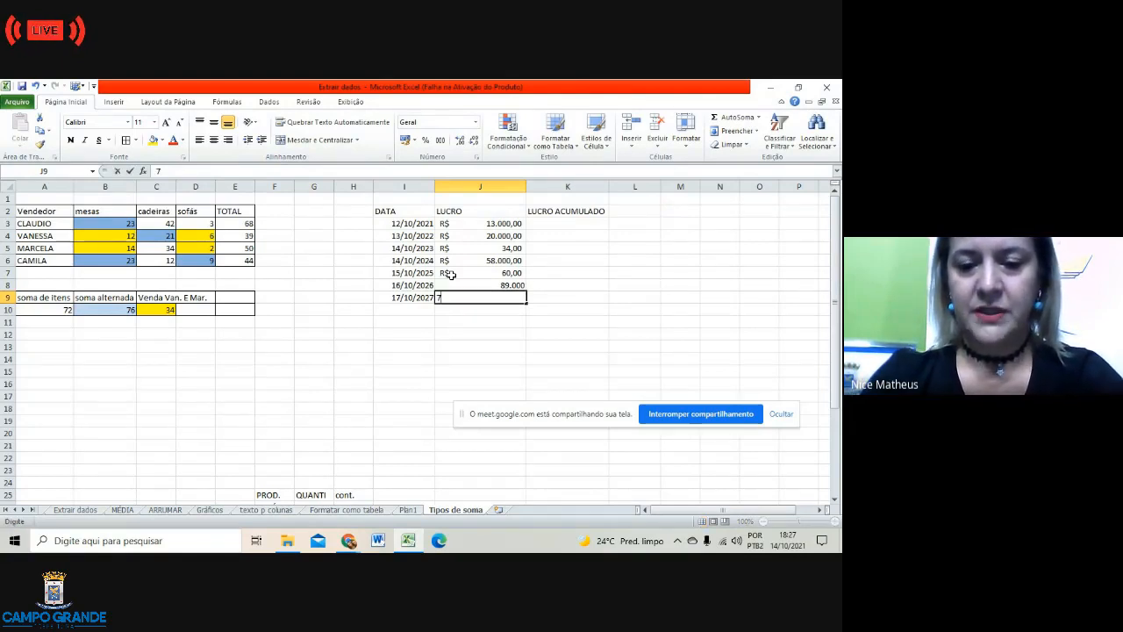
text(8.000)
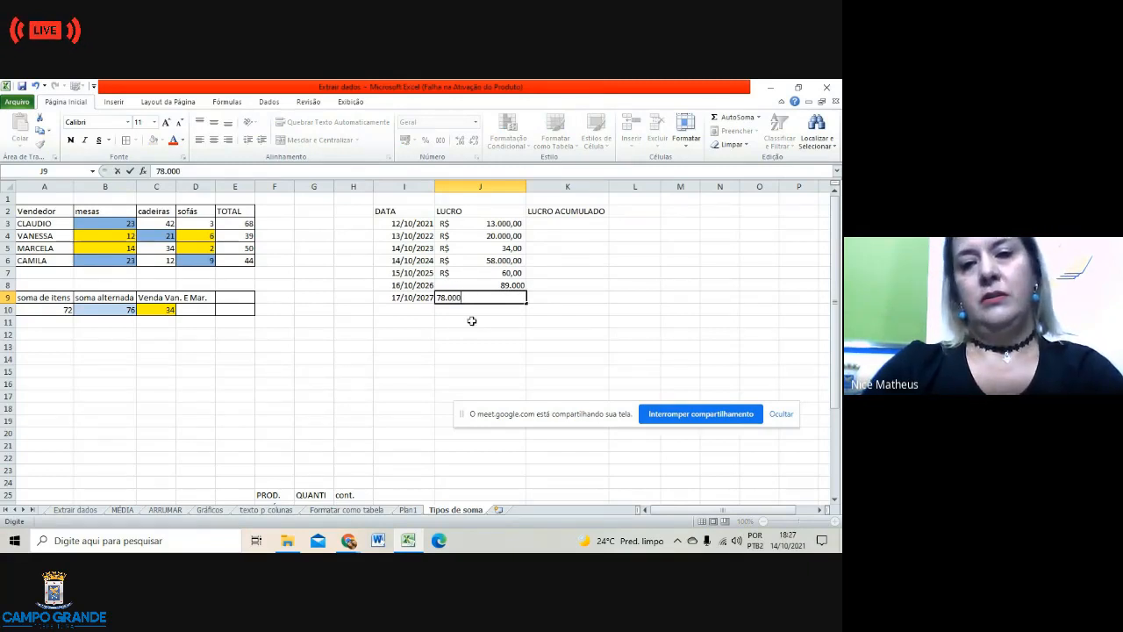
key(Return)
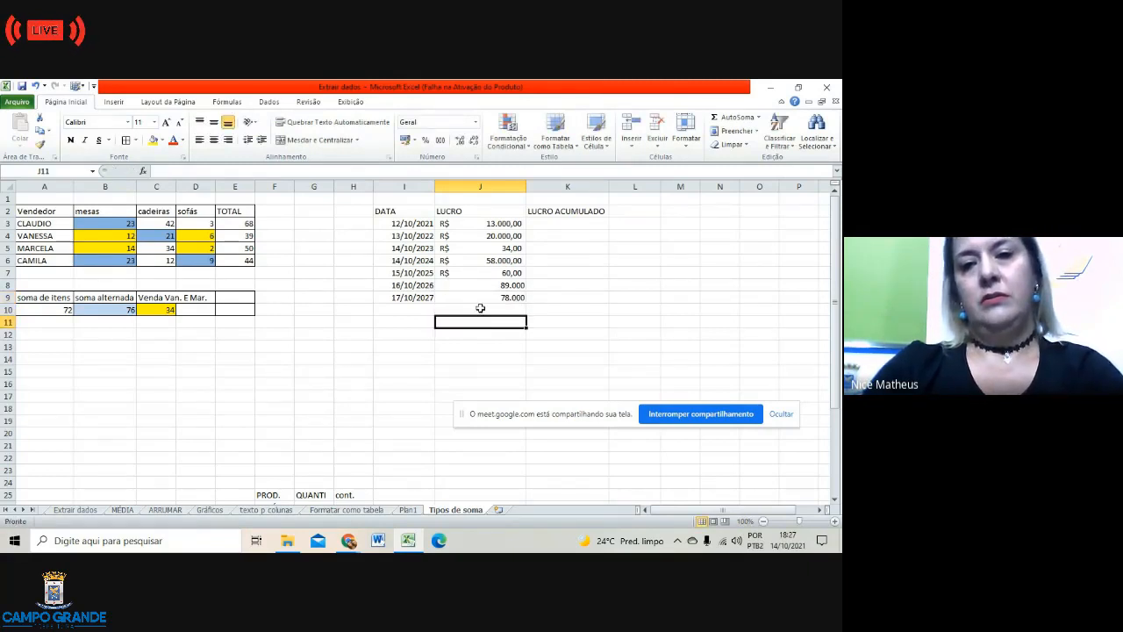
Step: Format the 89.000 and 78.000 profits as R$ Português (Brasil) accounting
click(486, 285)
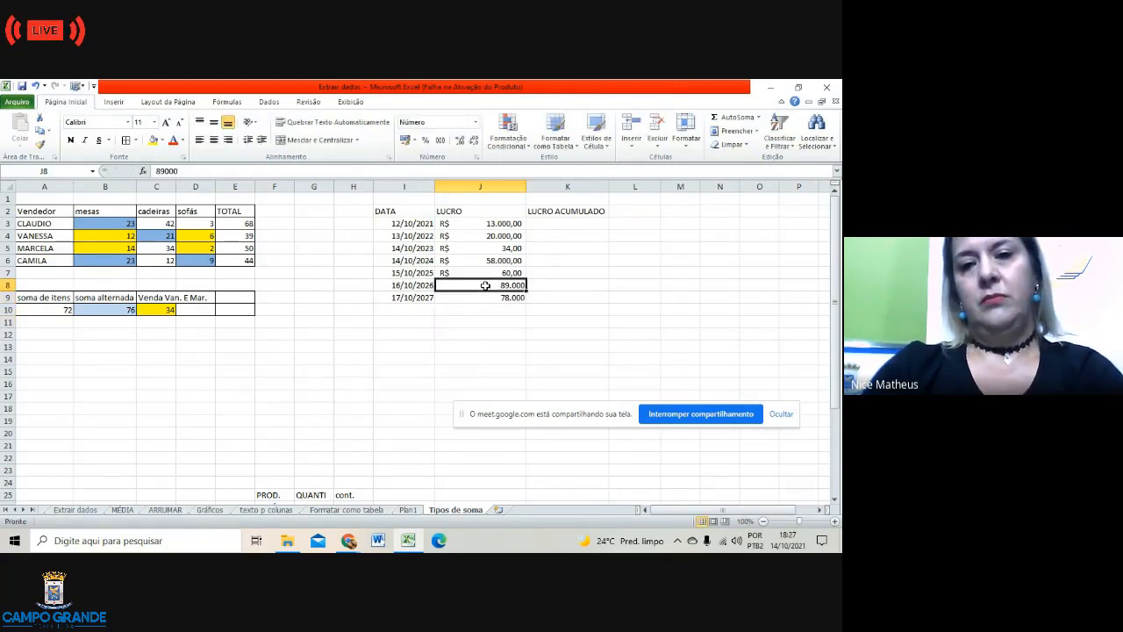
click(406, 139)
click(444, 300)
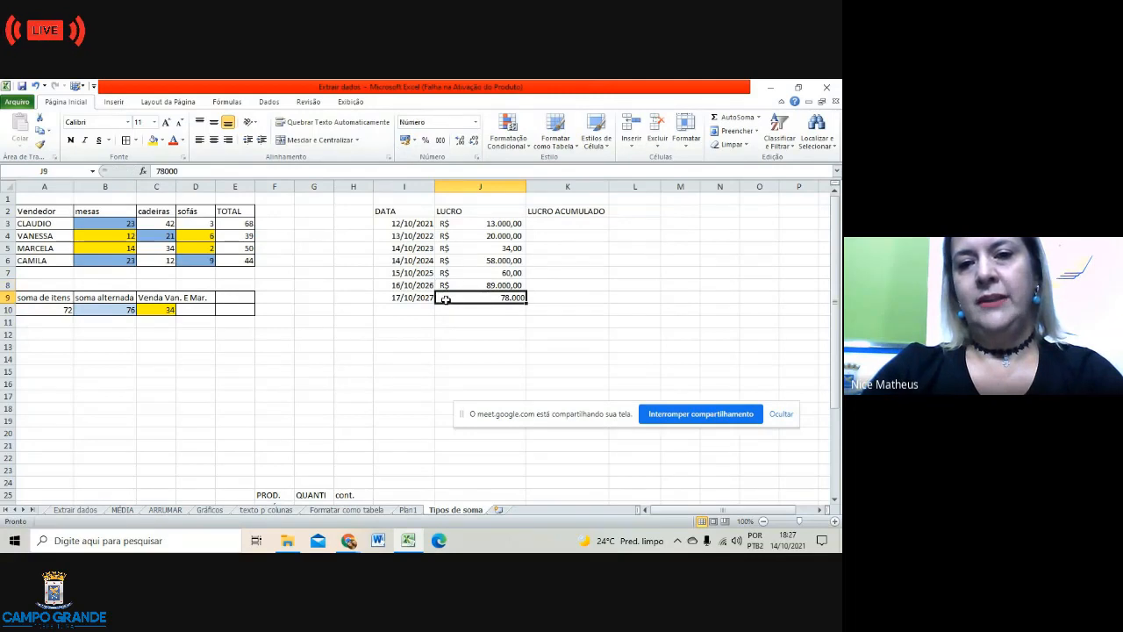
click(414, 142)
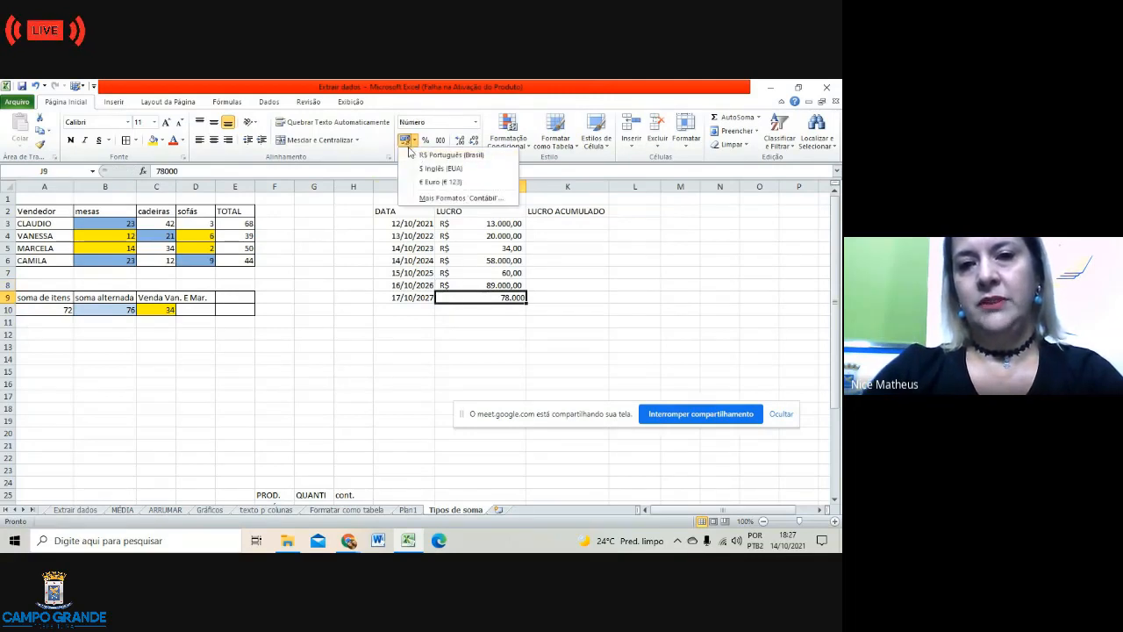
click(425, 155)
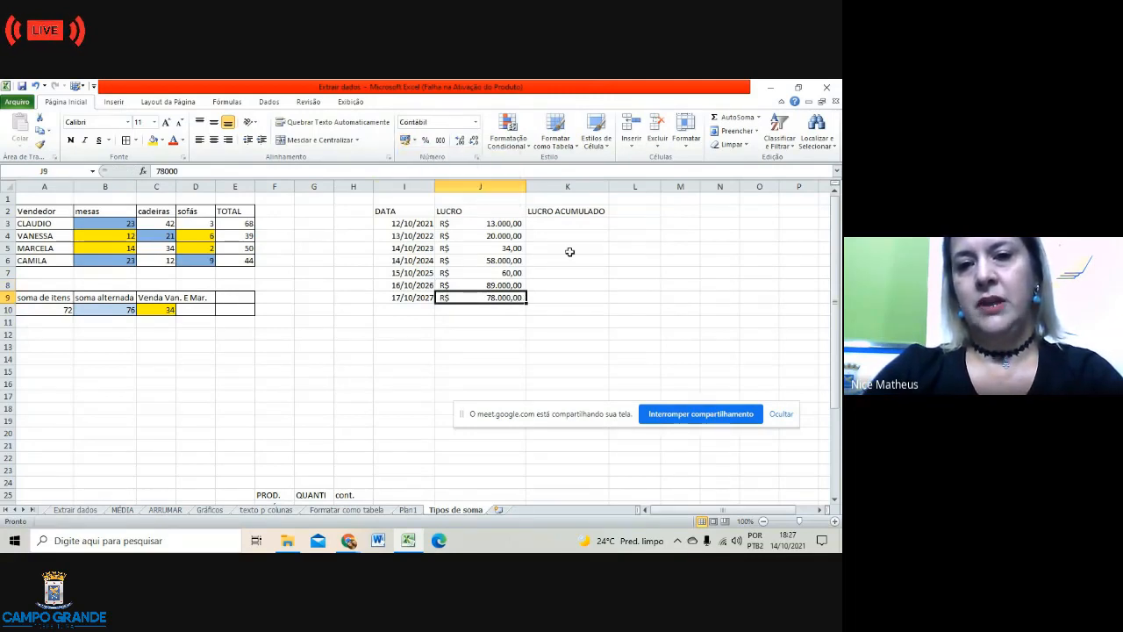
click(557, 221)
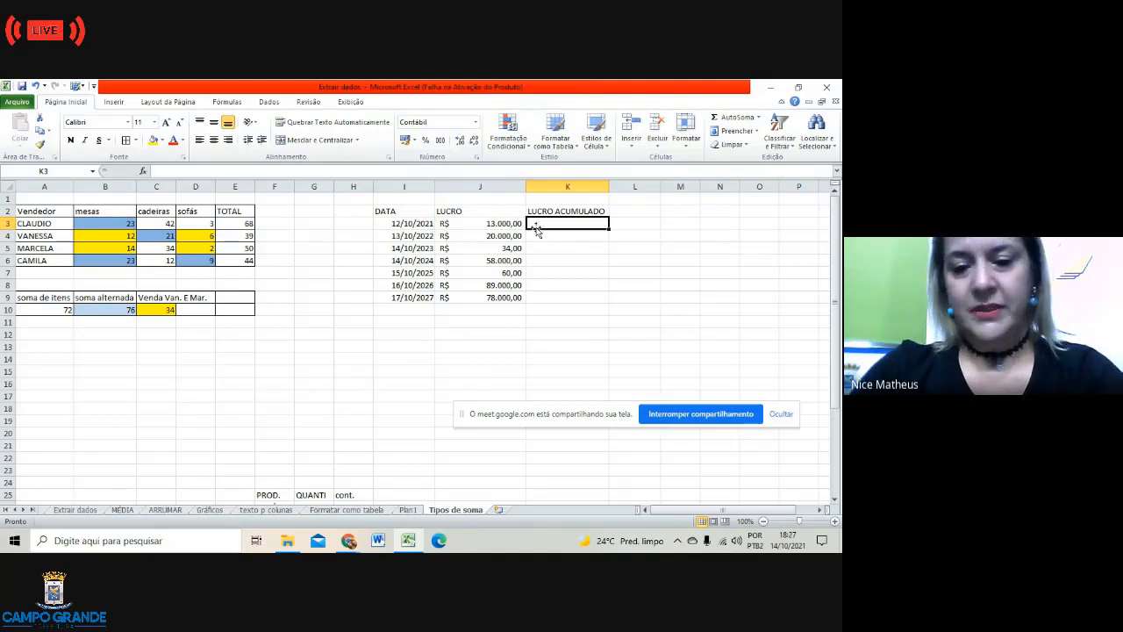
Step: Enter =J3 in K3 as the first accumulated profit
text(=)
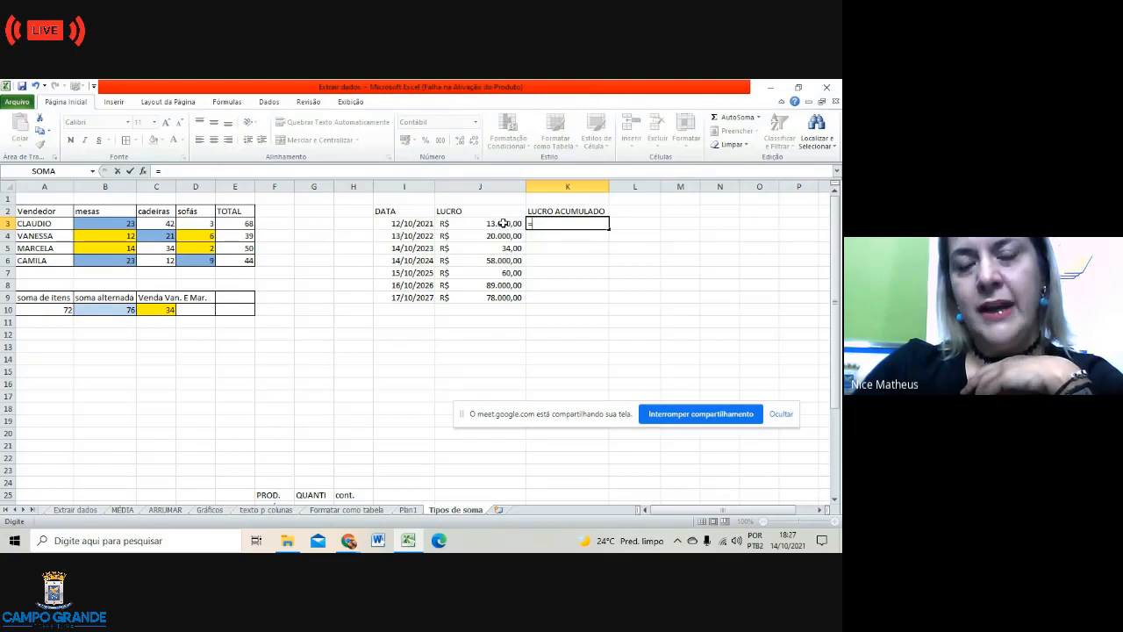
click(503, 223)
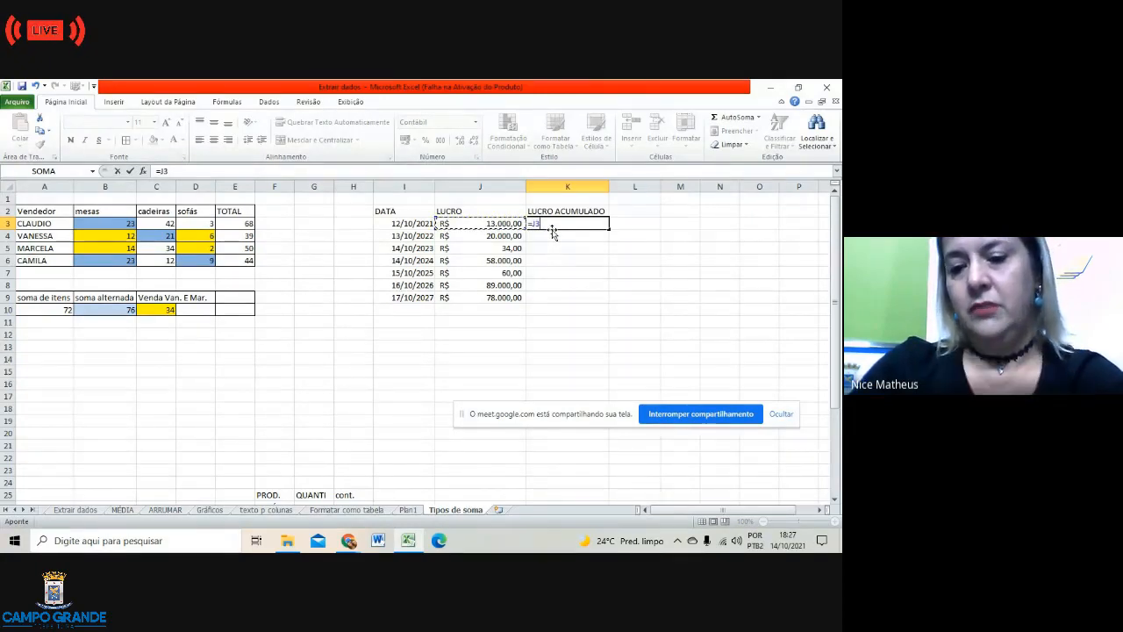
key(Return)
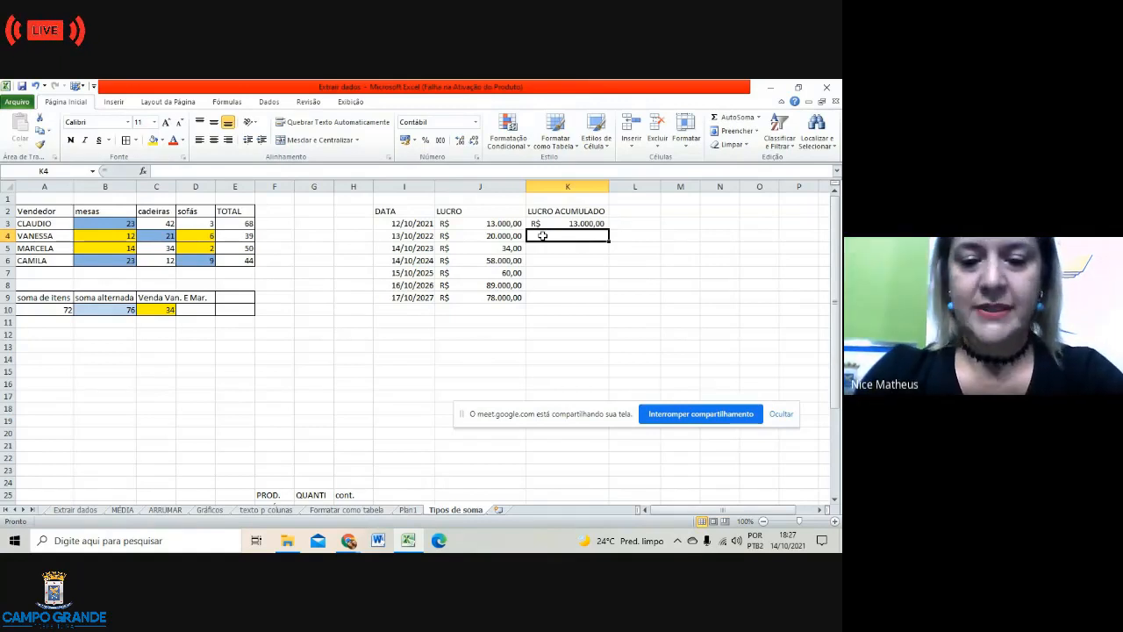
Step: Enter the running total =K3+J4 in K4 and fill it down to the 17/10/2027 row
text(=)
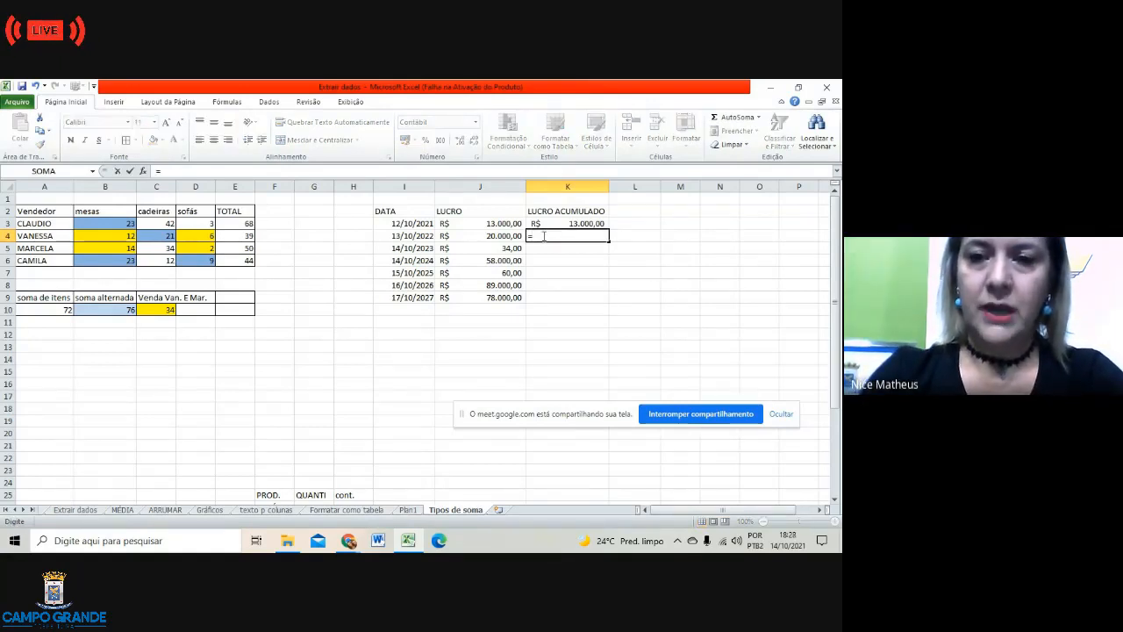
click(566, 223)
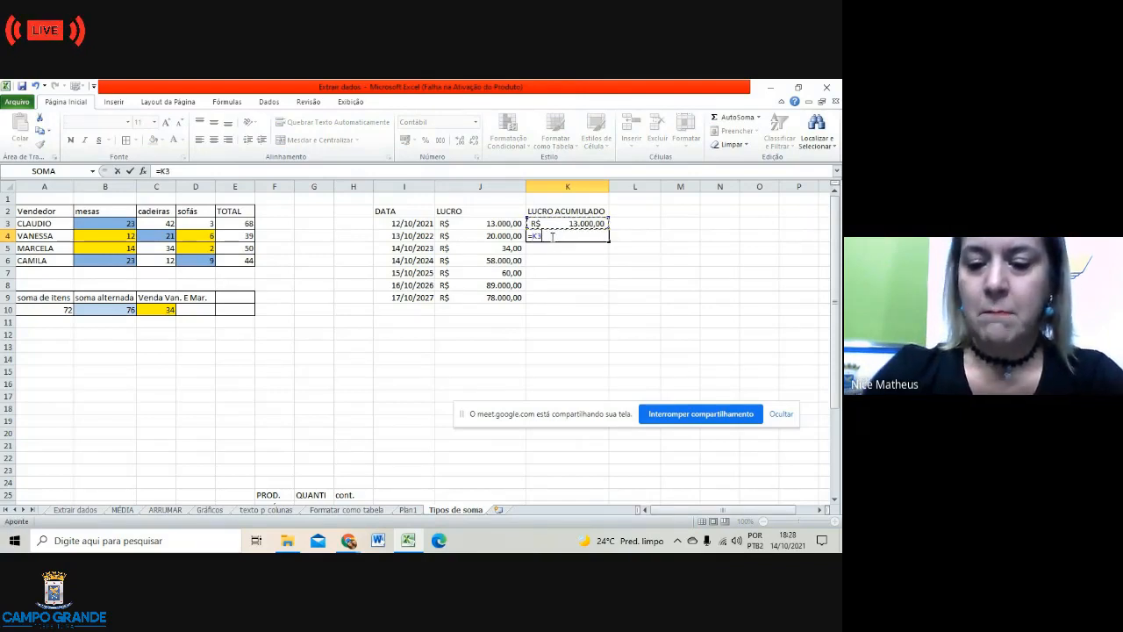
text(+)
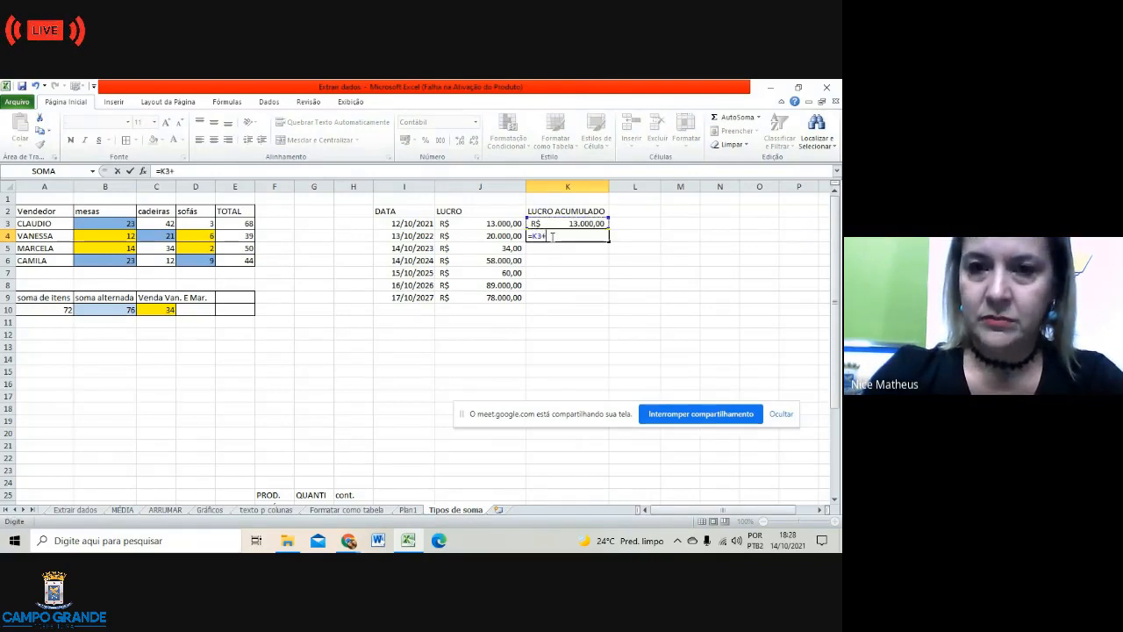
click(505, 237)
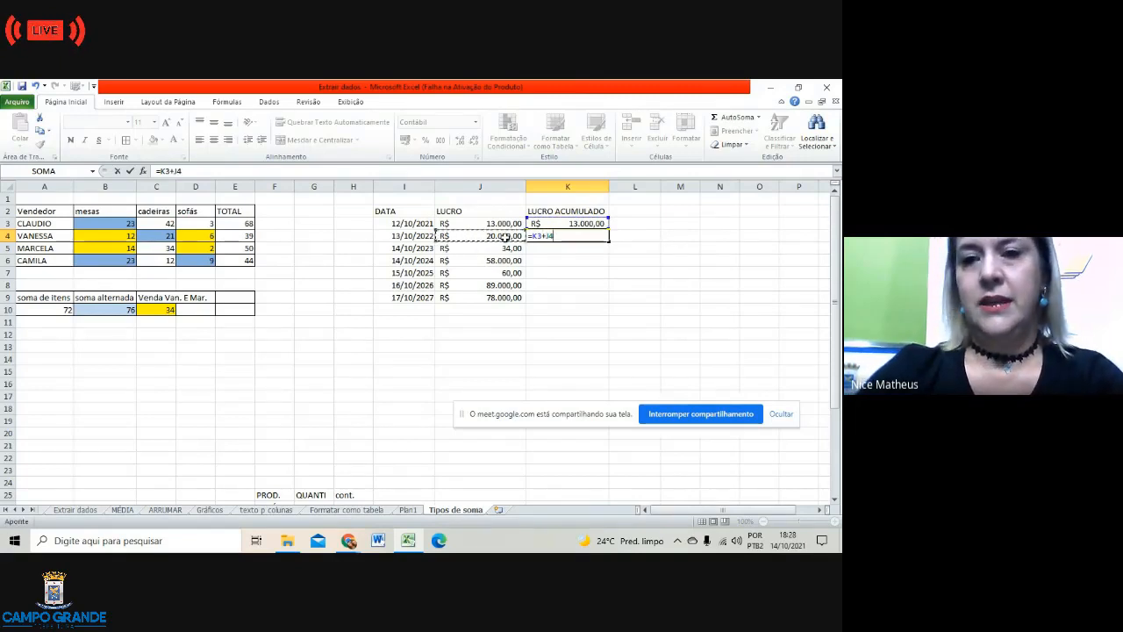
key(Return)
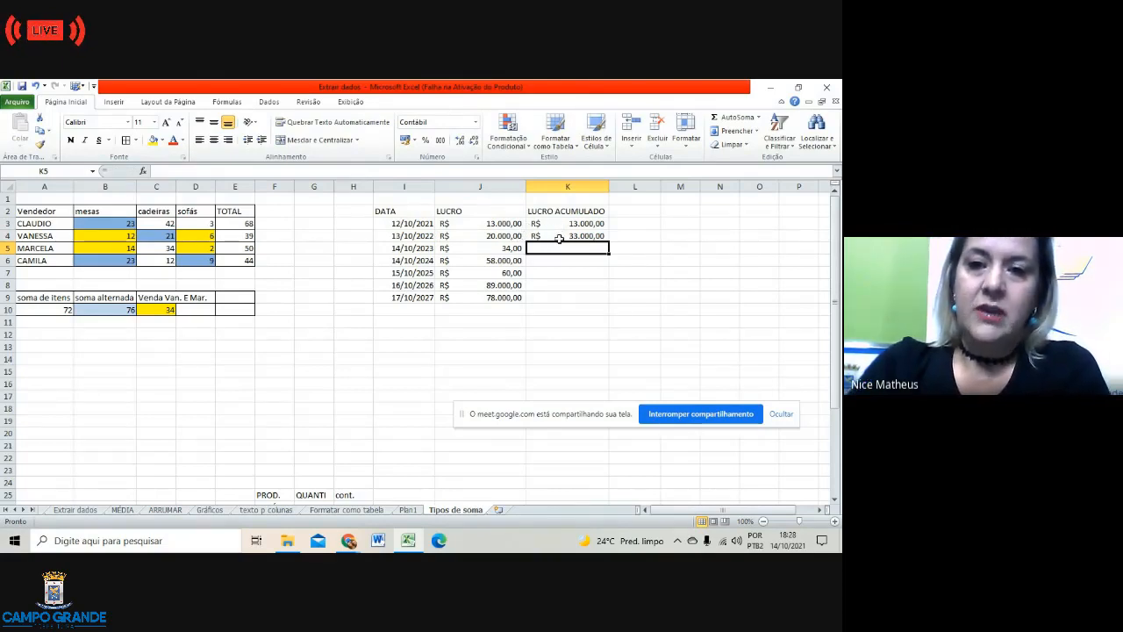
click(558, 235)
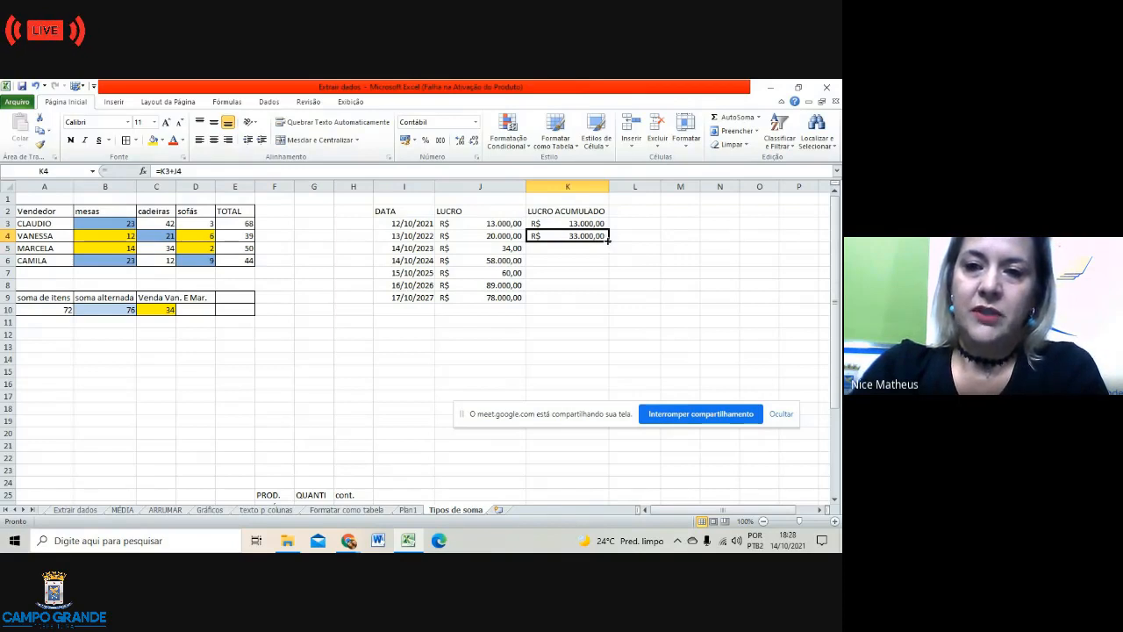
drag(608, 240, 610, 302)
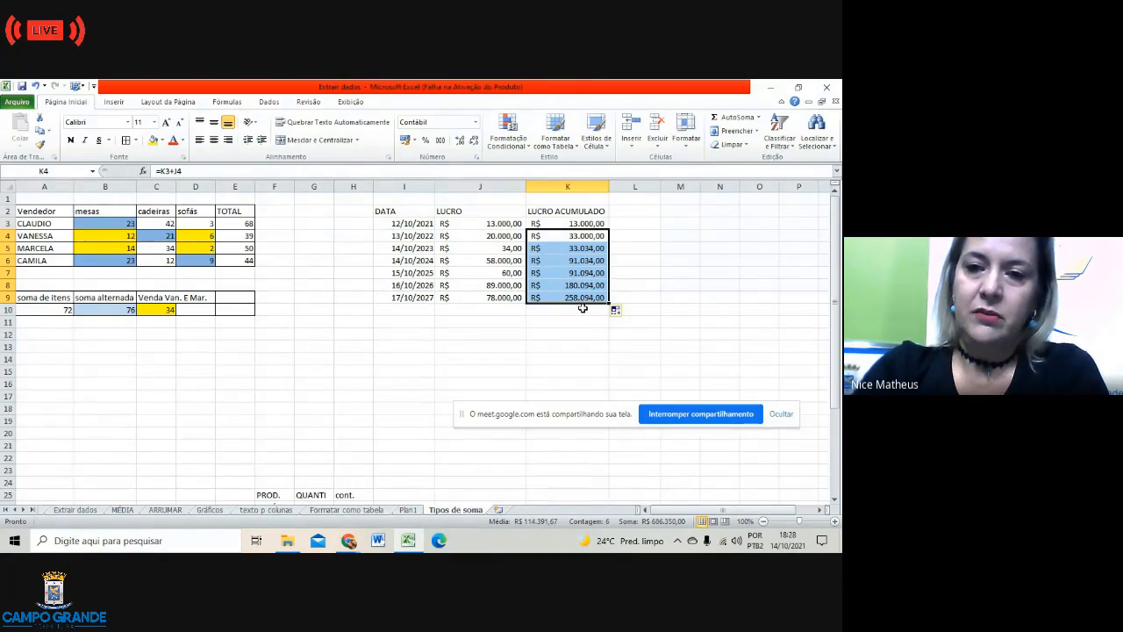
Step: Check the K3 (=J3) and K4 (=K3+J4) formulas in the formula bar, leaving them unchanged
click(570, 348)
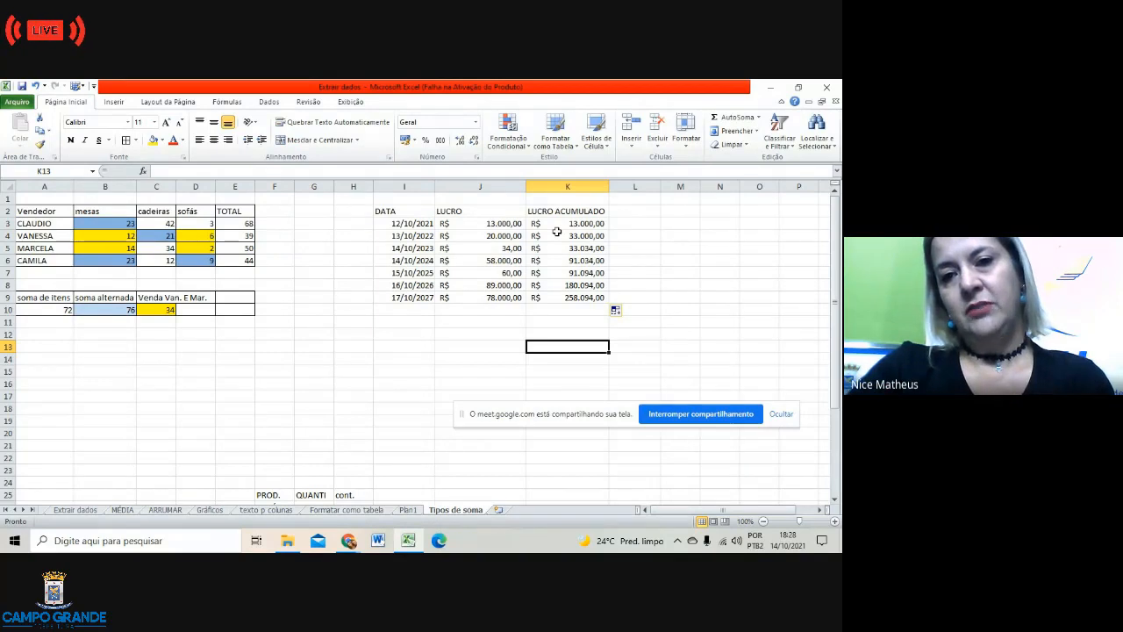
click(556, 233)
click(557, 226)
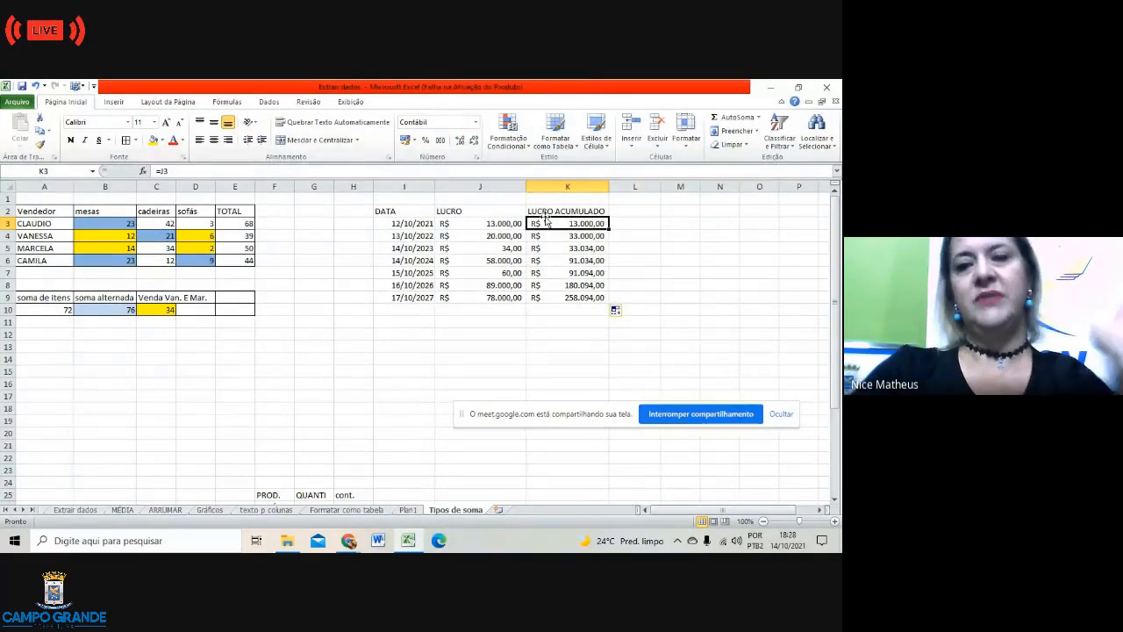
click(554, 241)
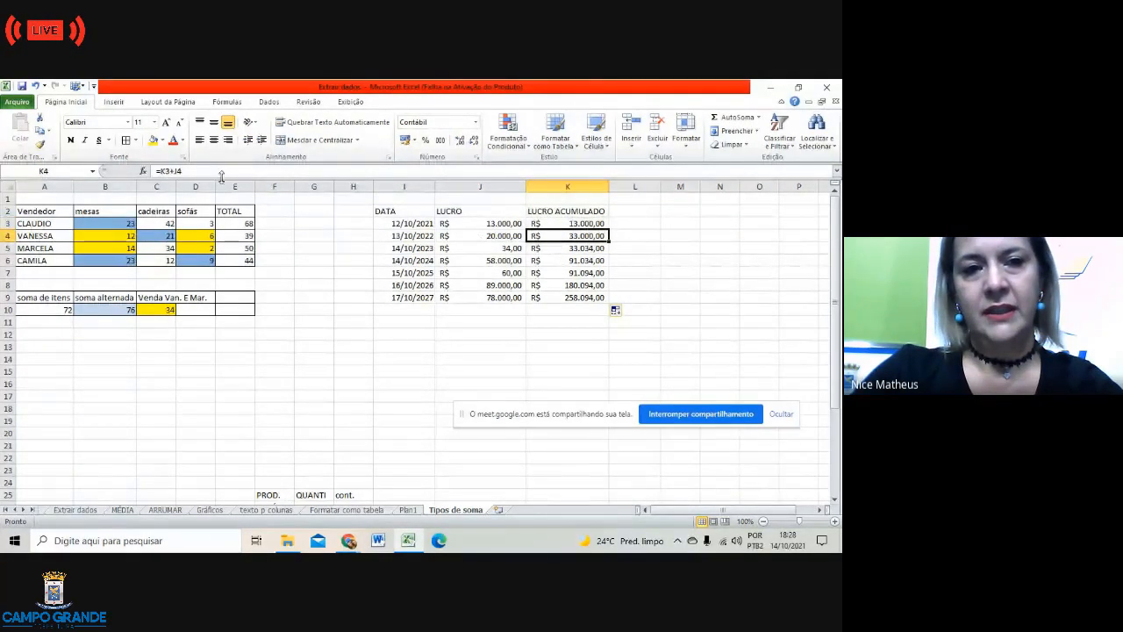
click(194, 169)
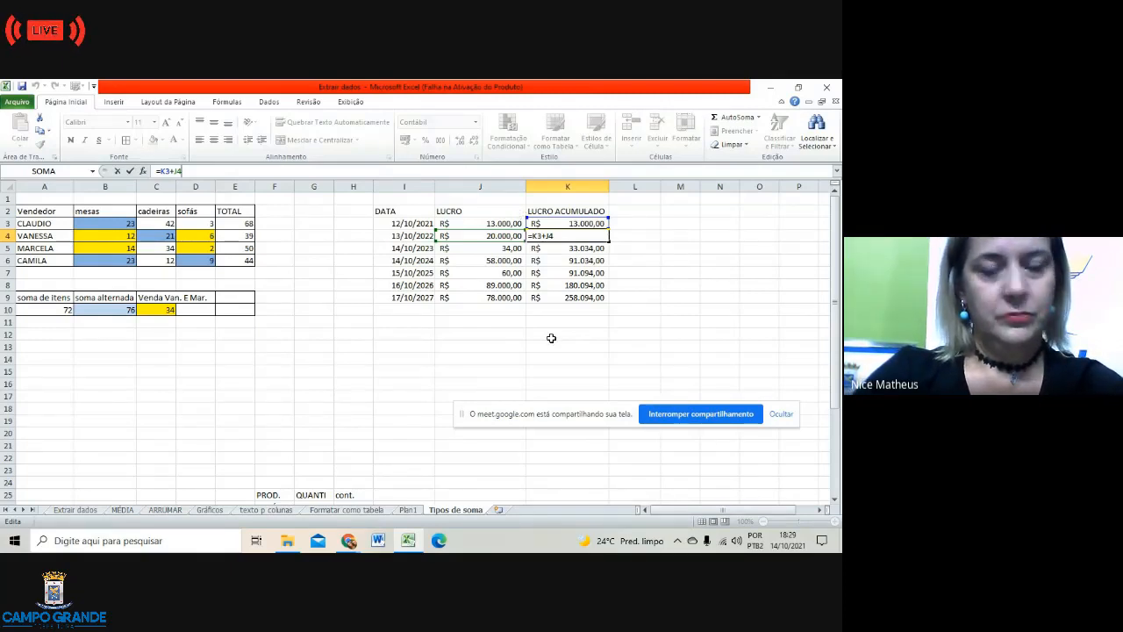
click(551, 338)
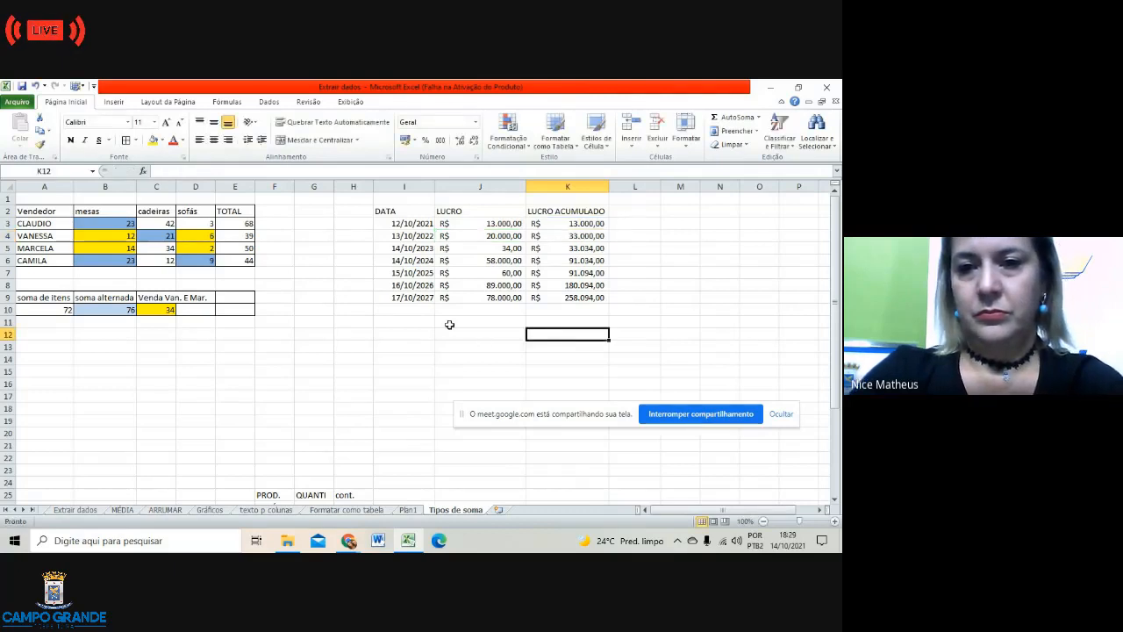
Step: Apply Todas as bordas to the I2:K10 DATA / LUCRO / LUCRO ACUMULADO table
drag(383, 210, 594, 303)
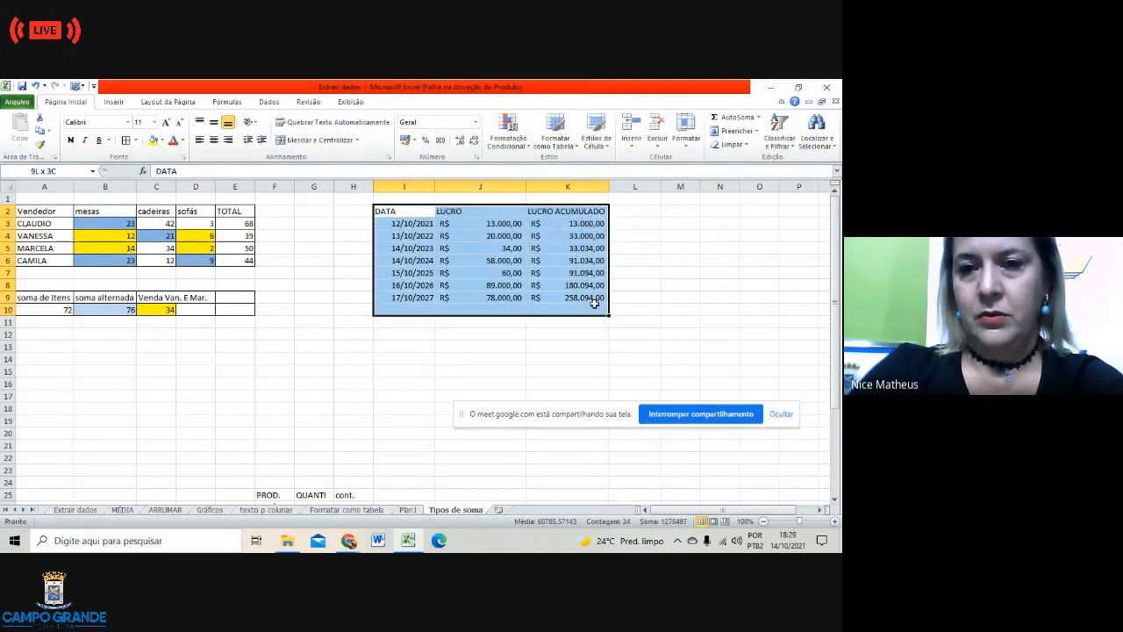
click(137, 140)
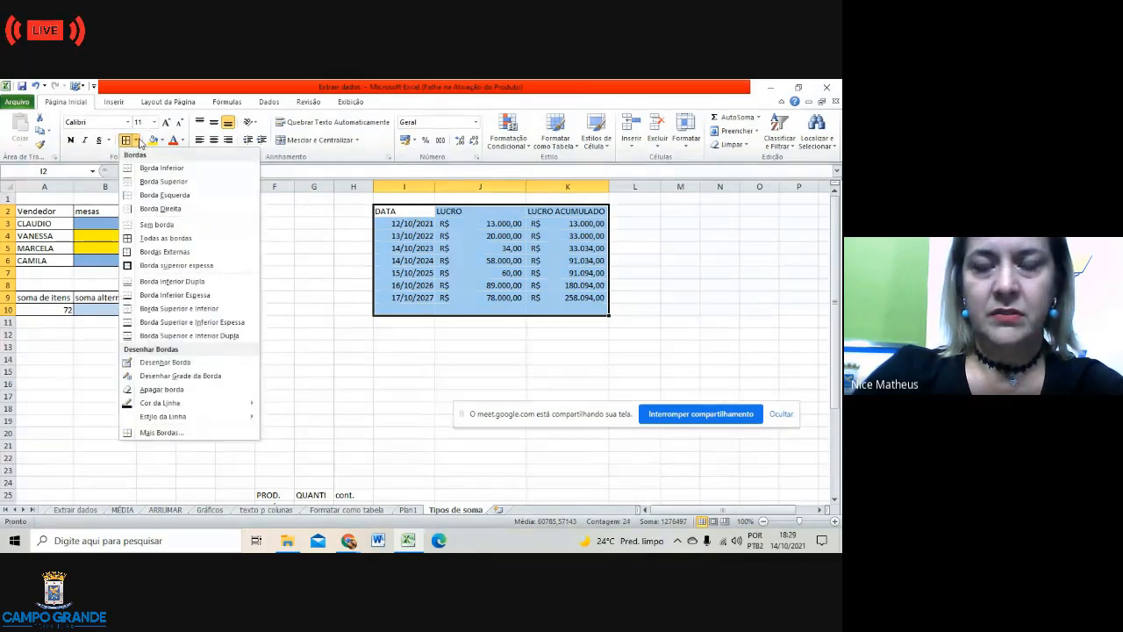
click(155, 238)
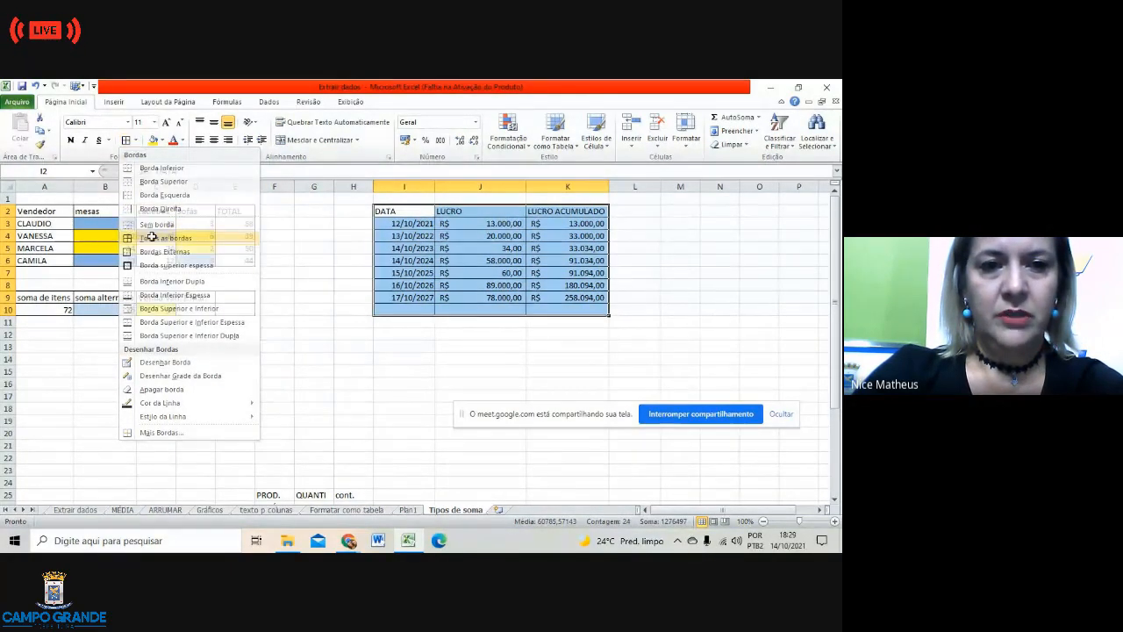
click(408, 343)
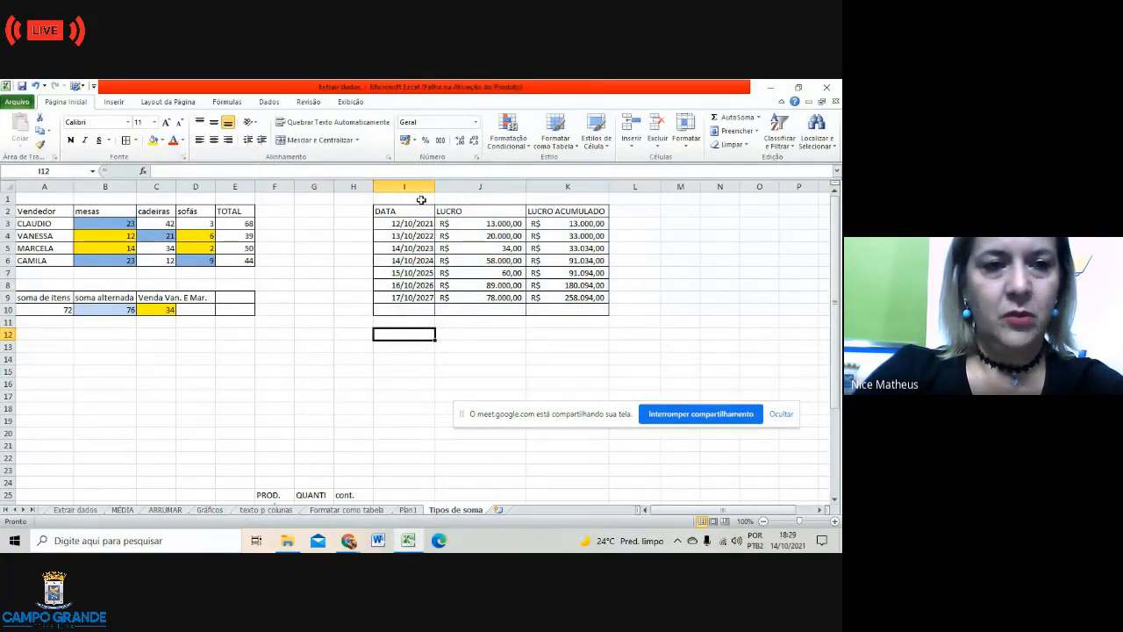
Step: Type 'Tipos de Soma' in A1 and merge and centre it across A1:E1
click(60, 199)
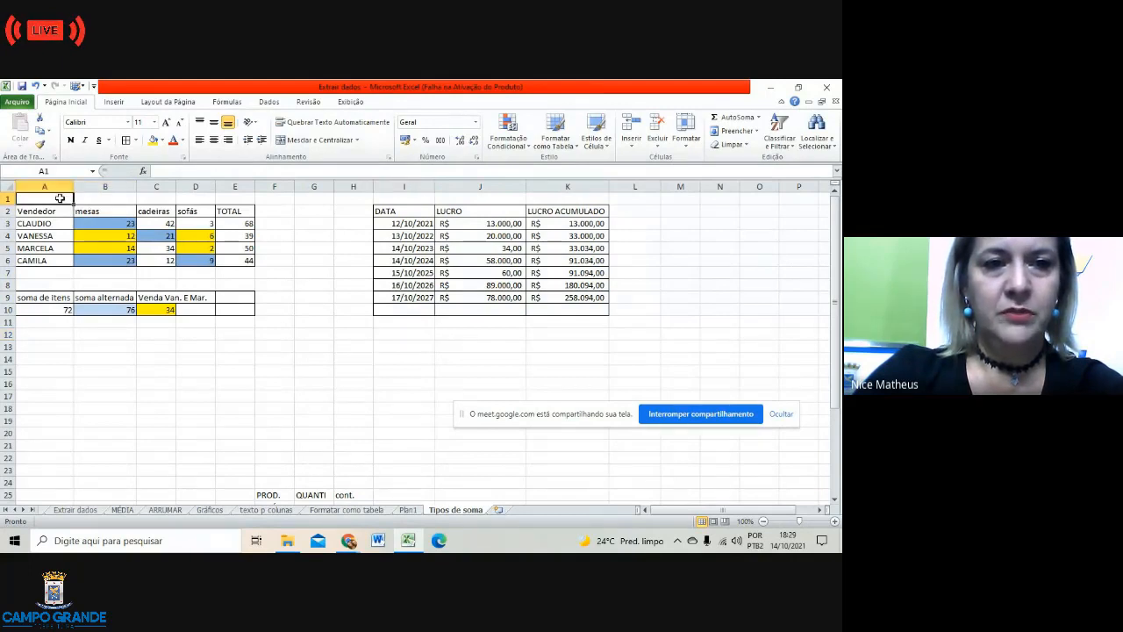
text(tipos)
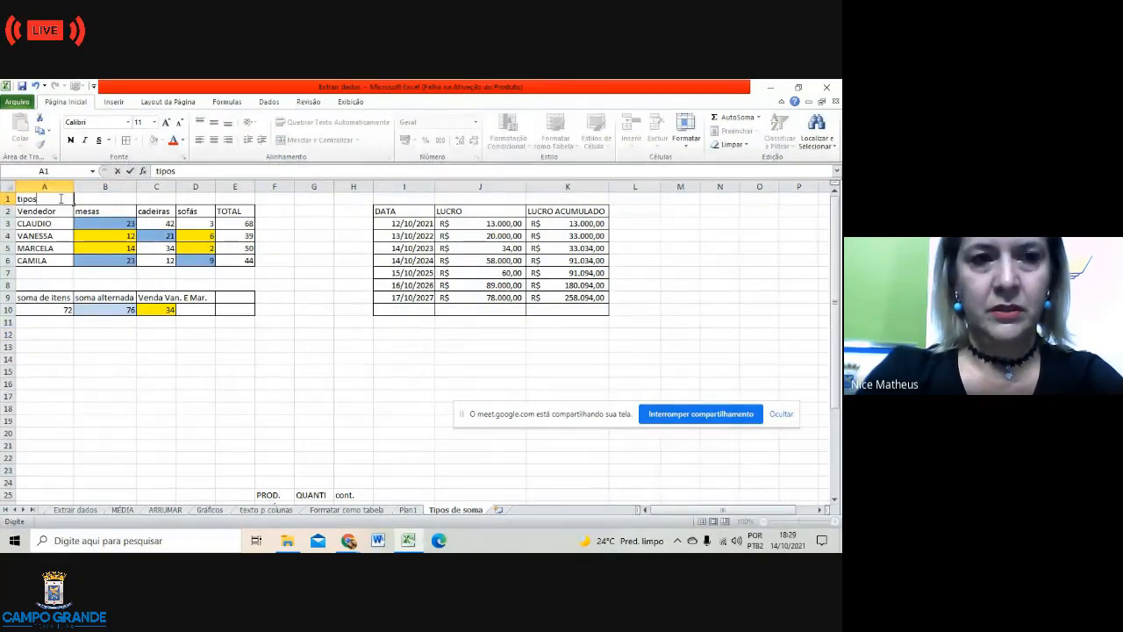
key(BackSpace)
key(BackSpace)
key(BackSpace)
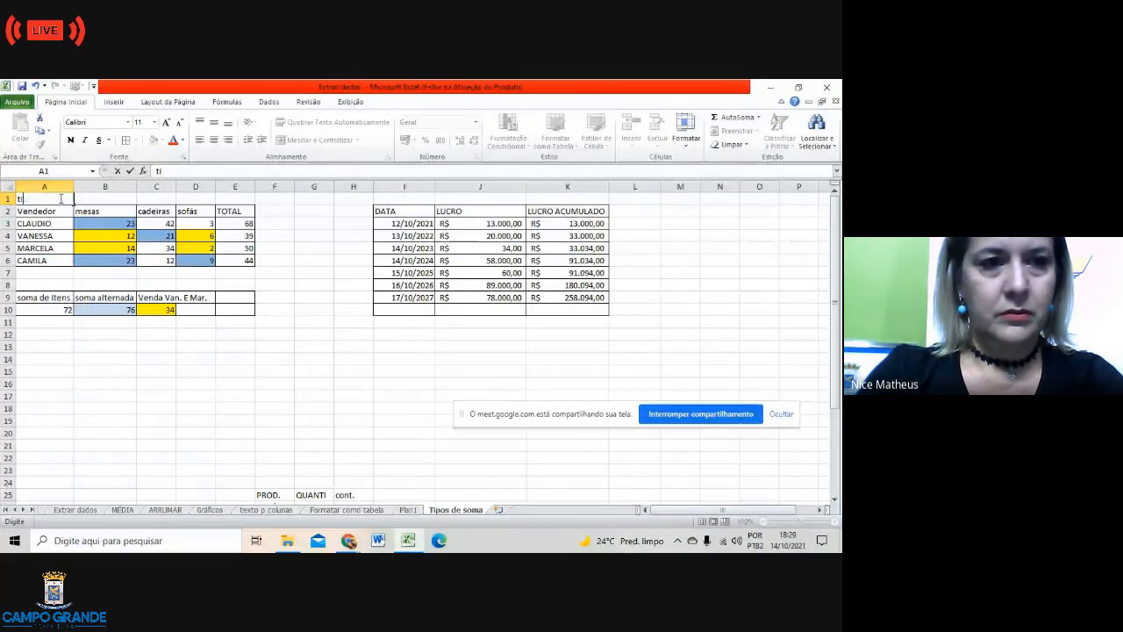
key(BackSpace)
key(BackSpace)
text(Tipos de)
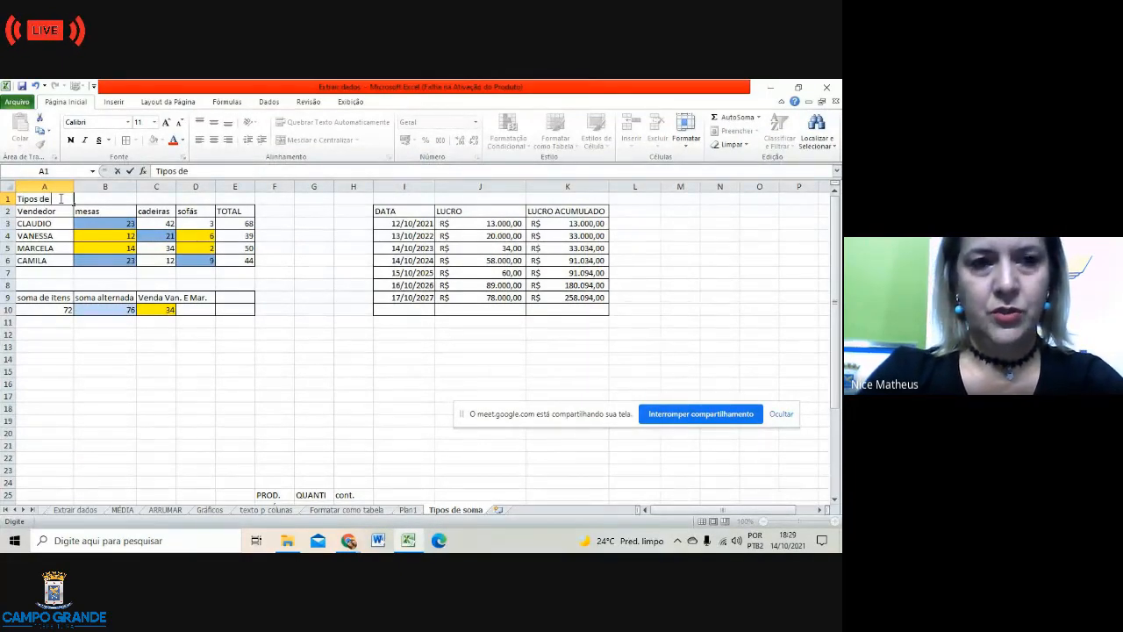
text( Soma)
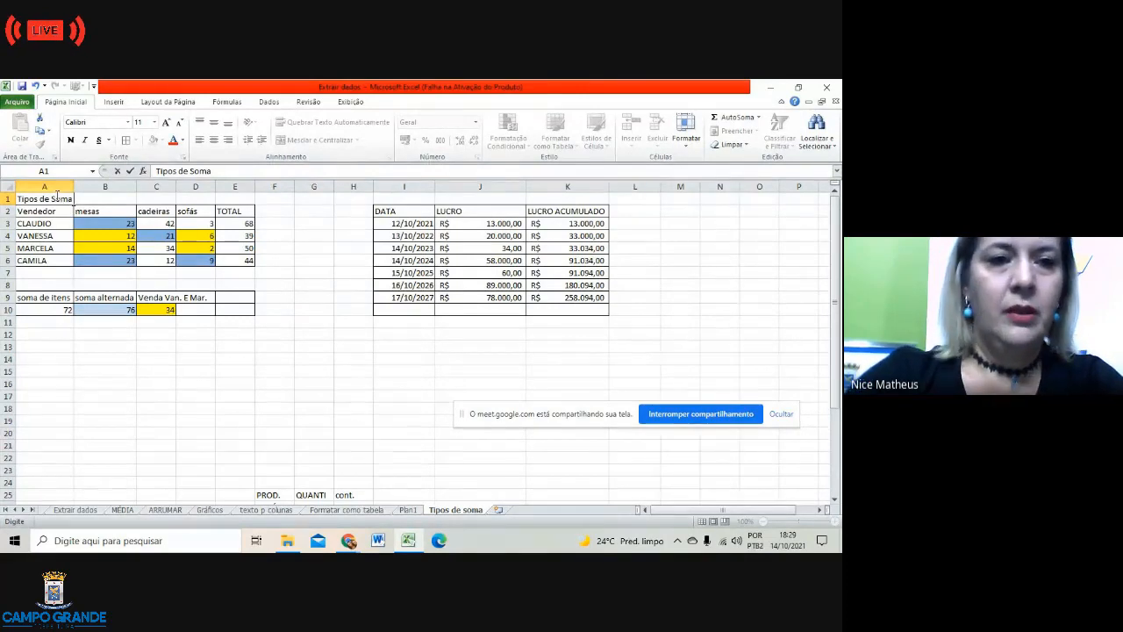
drag(29, 198, 60, 201)
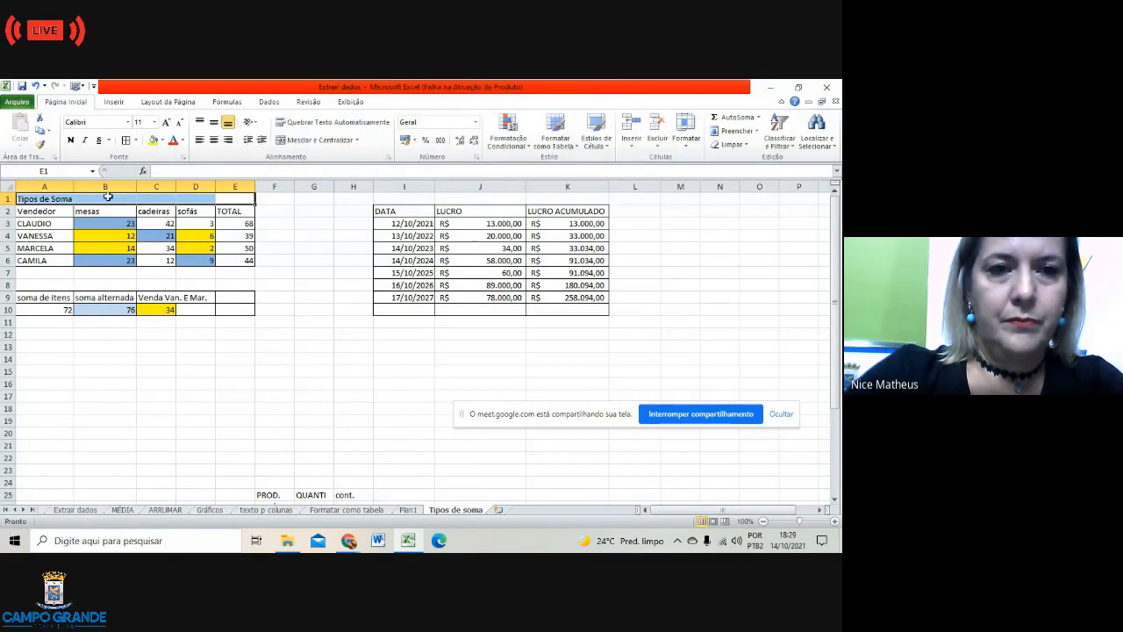
click(330, 142)
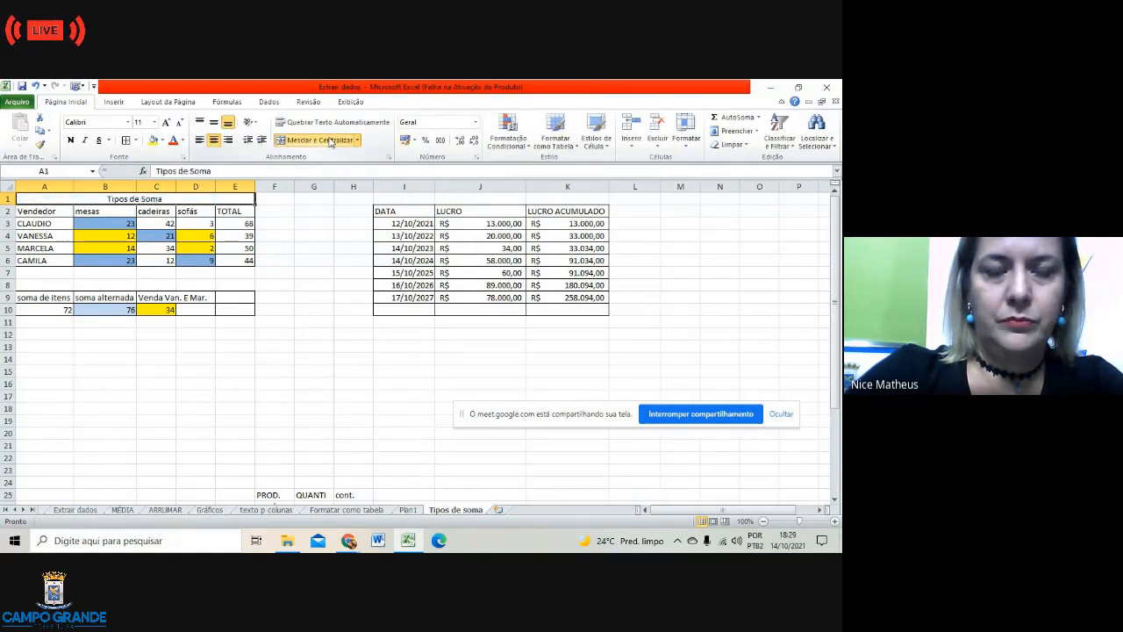
Step: Make the Tipos de Soma title red text on a black fill
click(184, 140)
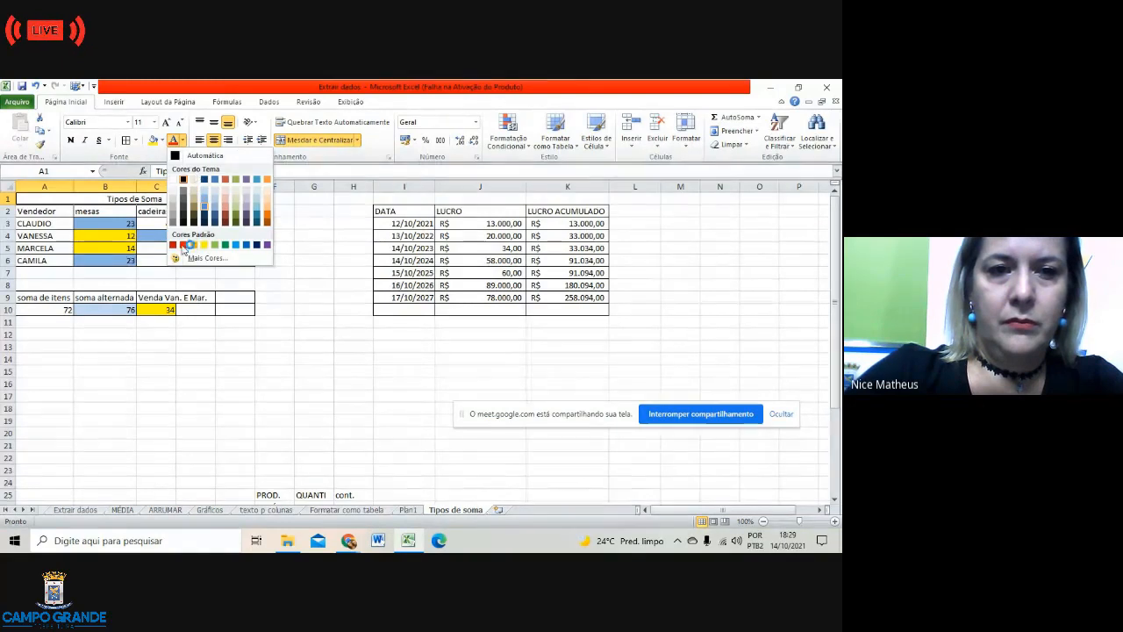
click(182, 245)
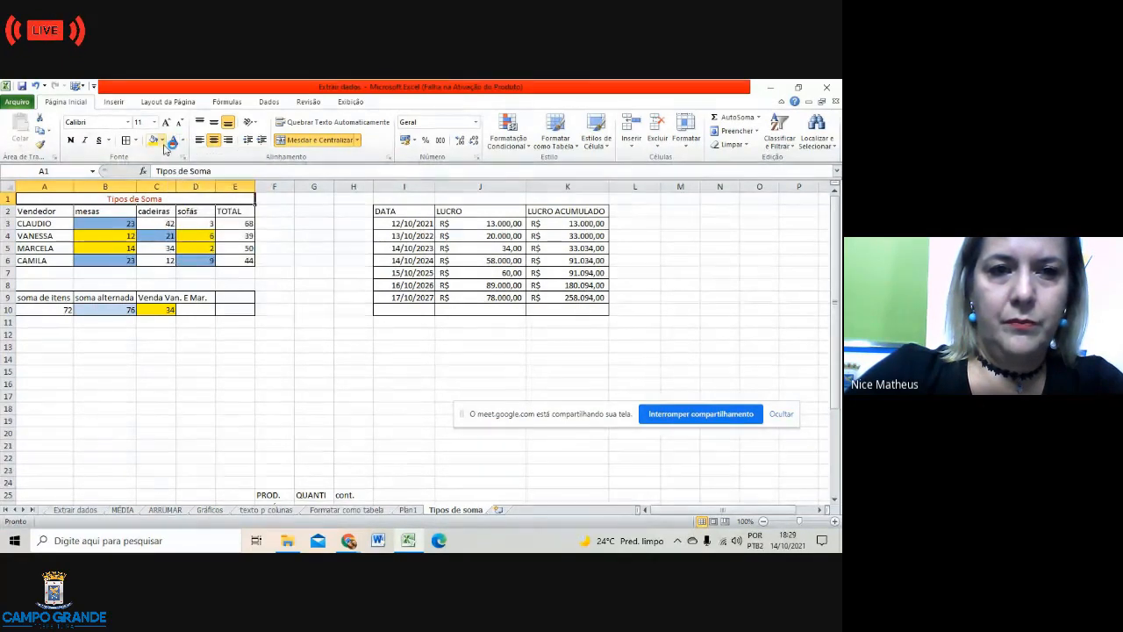
click(164, 140)
click(162, 165)
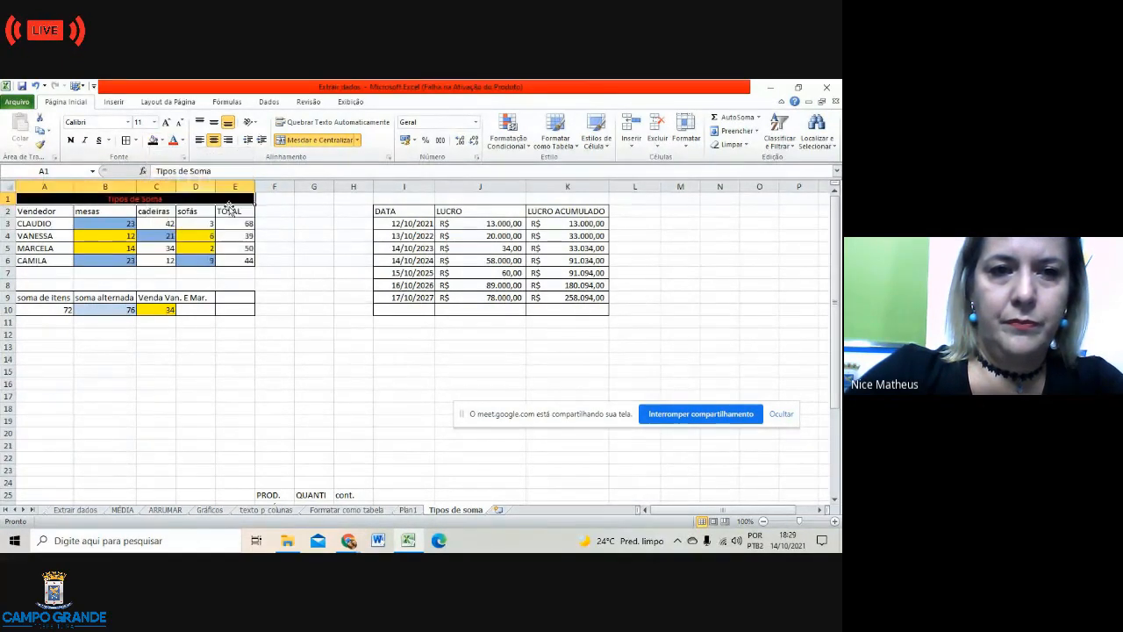
click(300, 307)
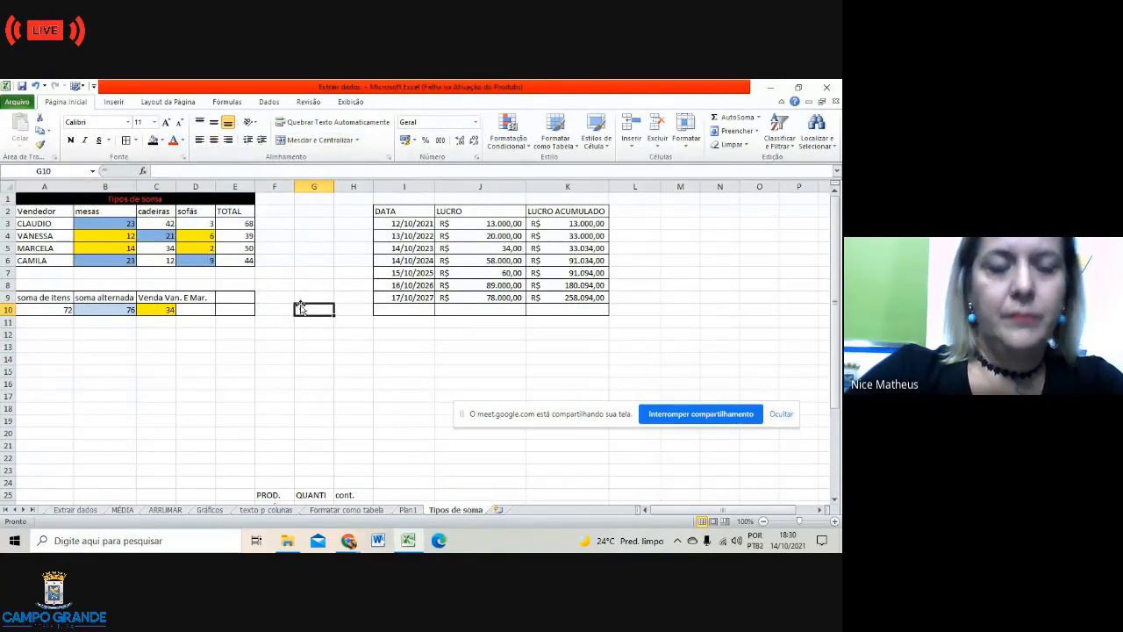
Step: Merge I1:K1, enter the title 'Calcular lucro' and colour its text red
click(421, 198)
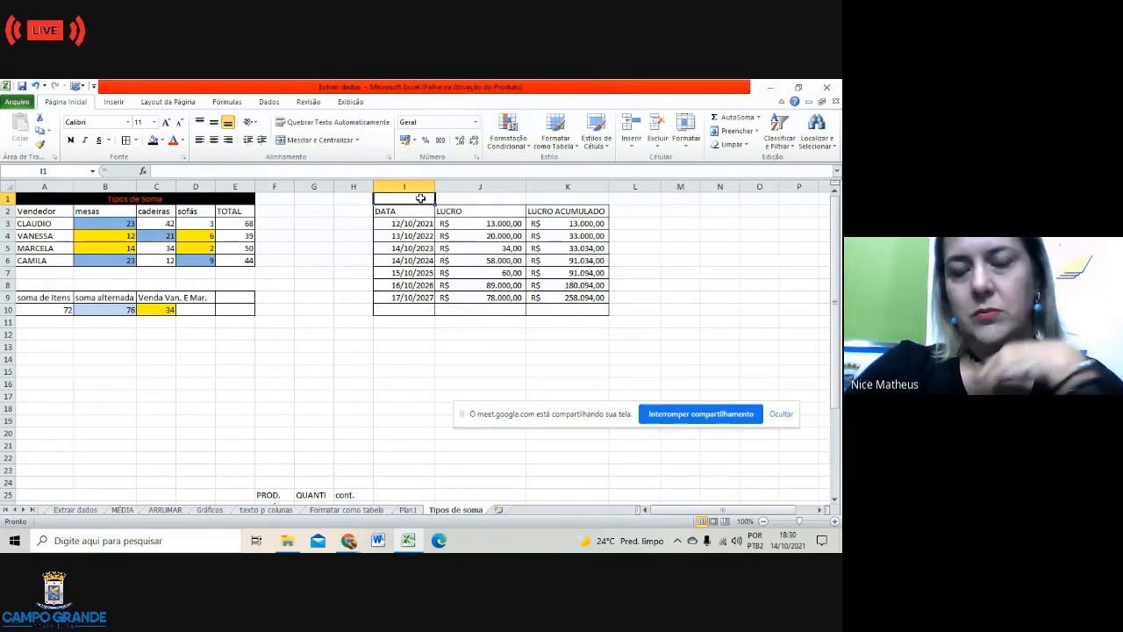
drag(420, 198, 586, 203)
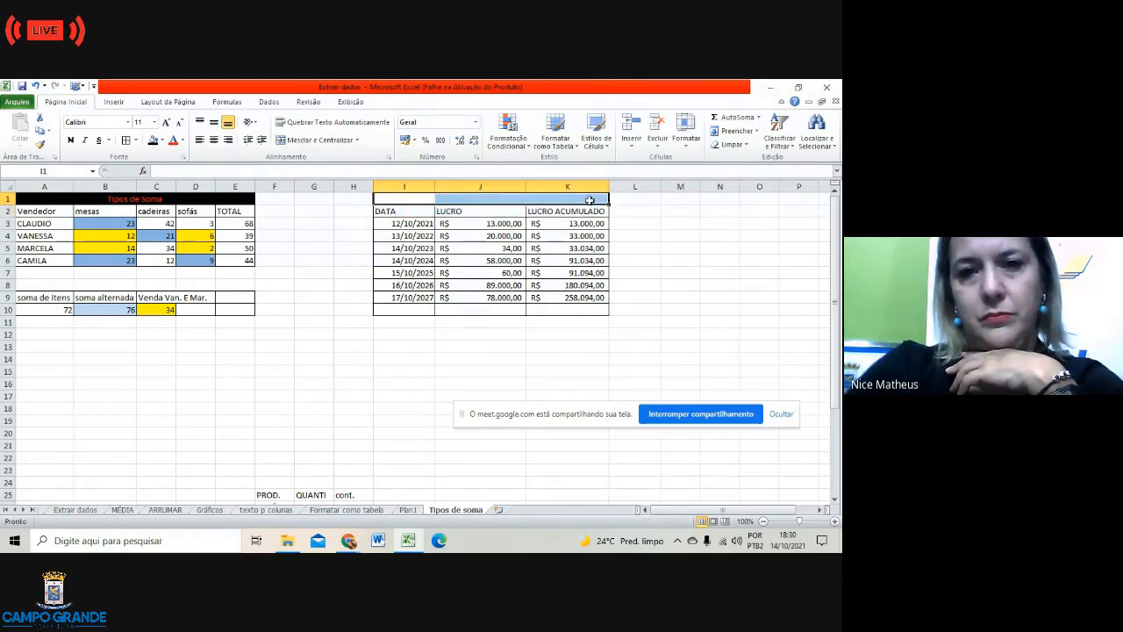
click(318, 139)
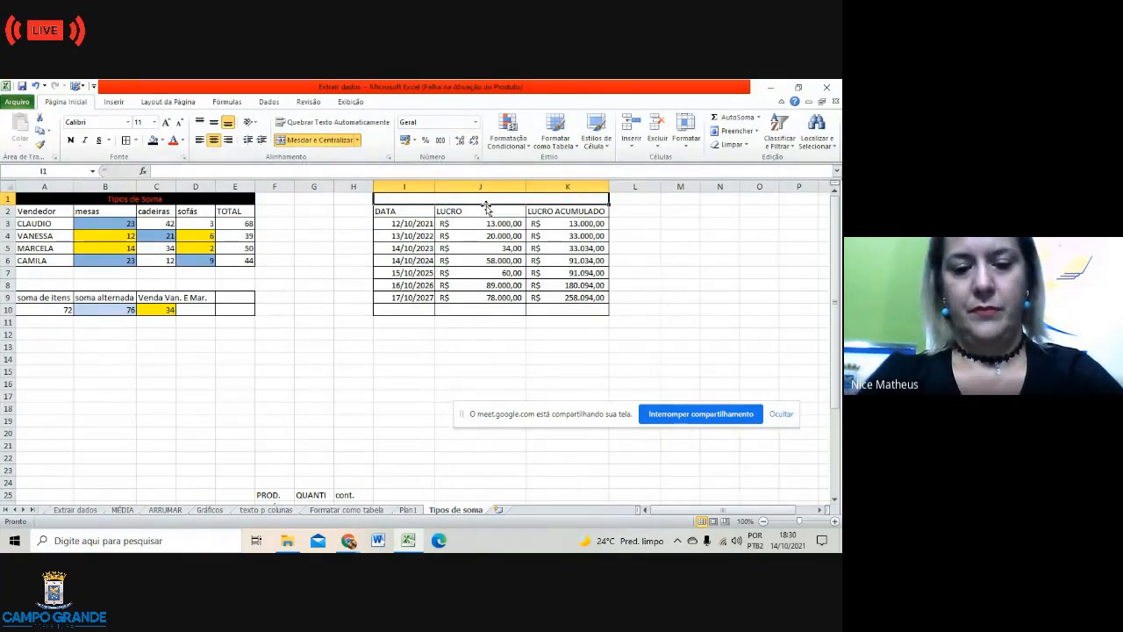
text(Calcula)
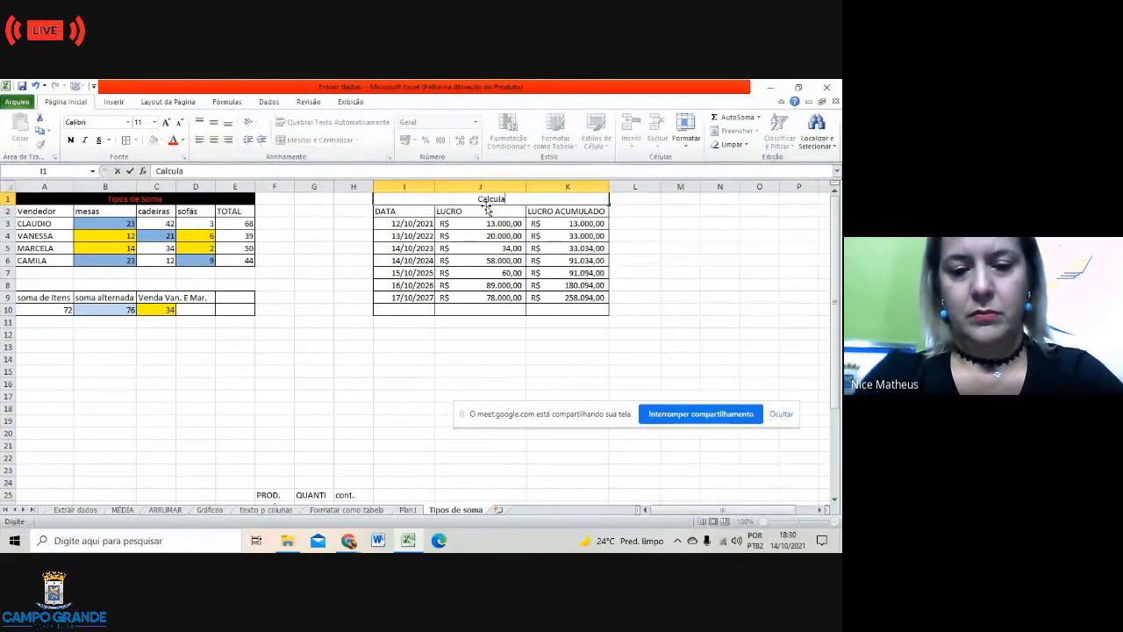
text(r lucro)
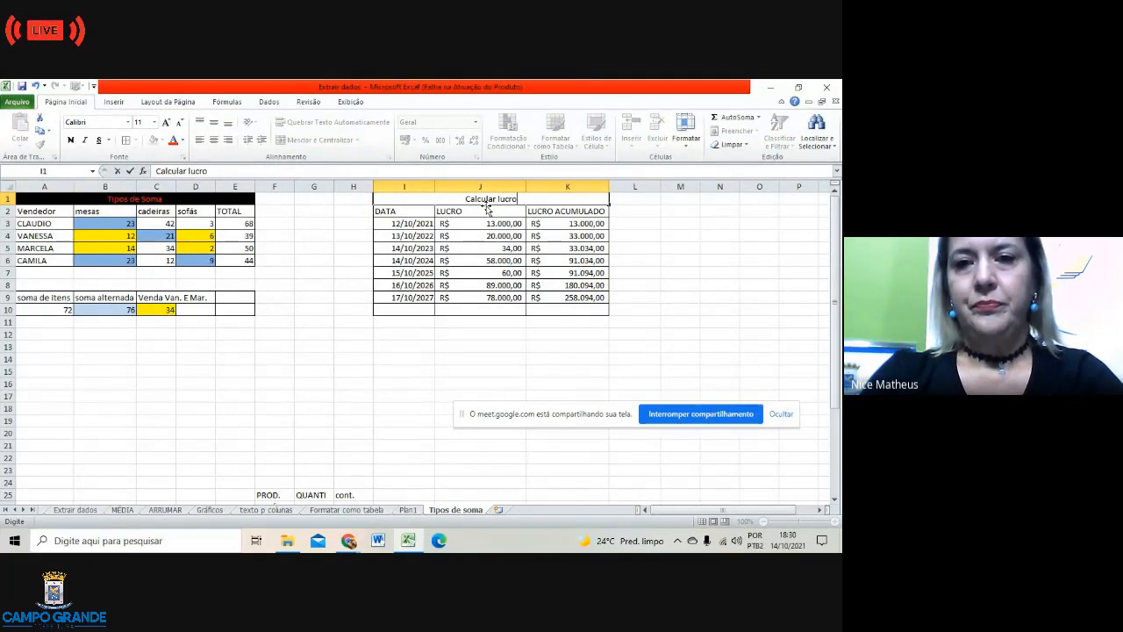
click(182, 143)
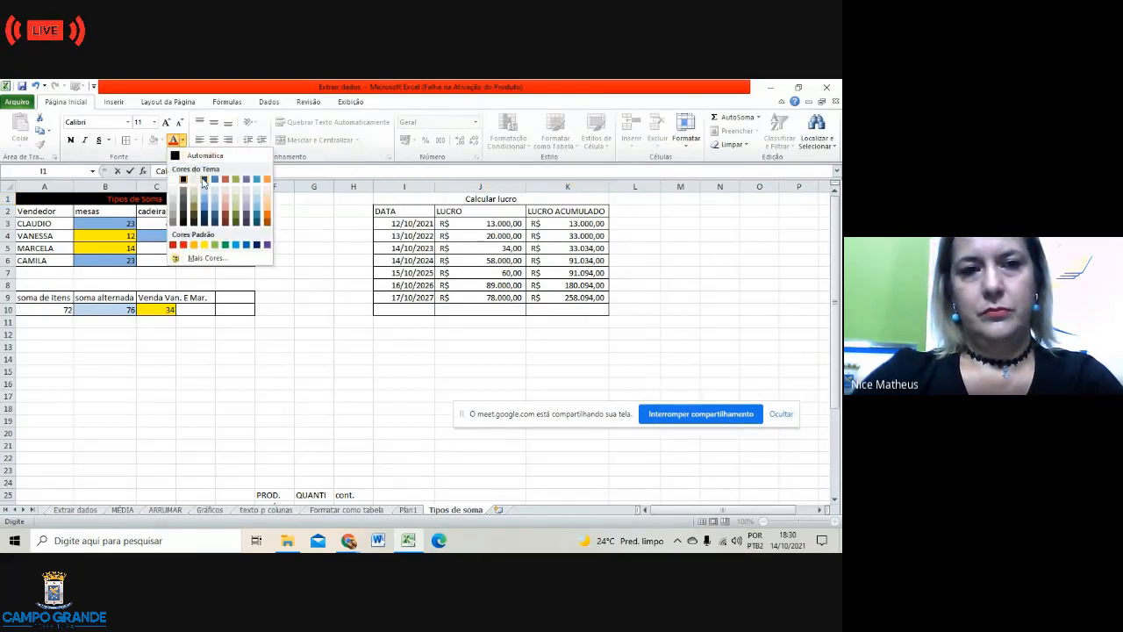
click(227, 180)
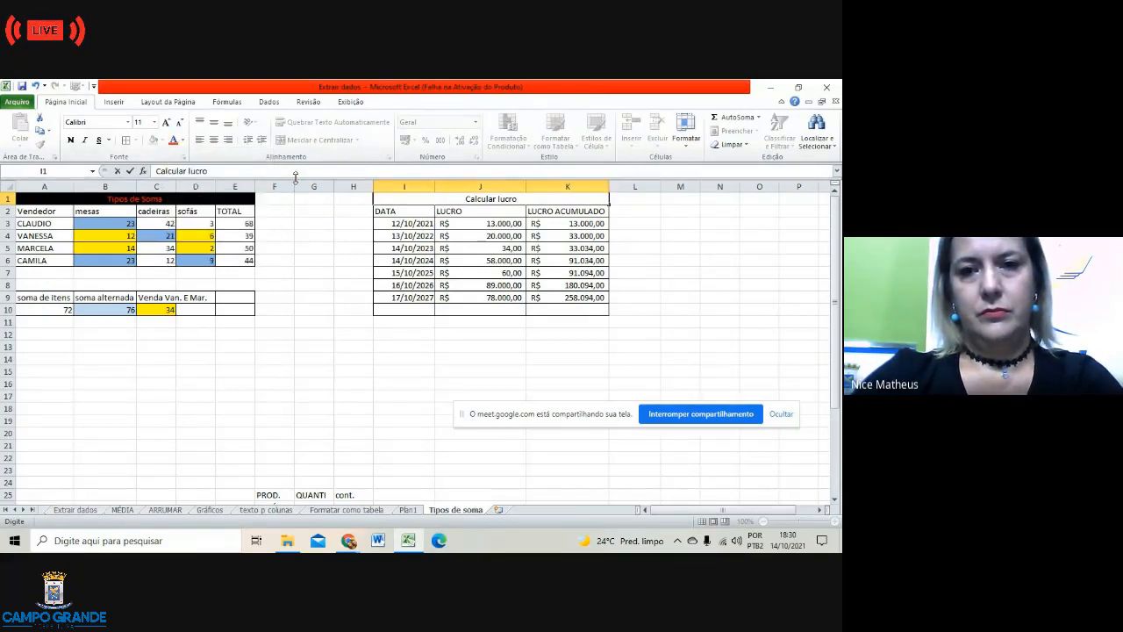
drag(461, 198, 526, 199)
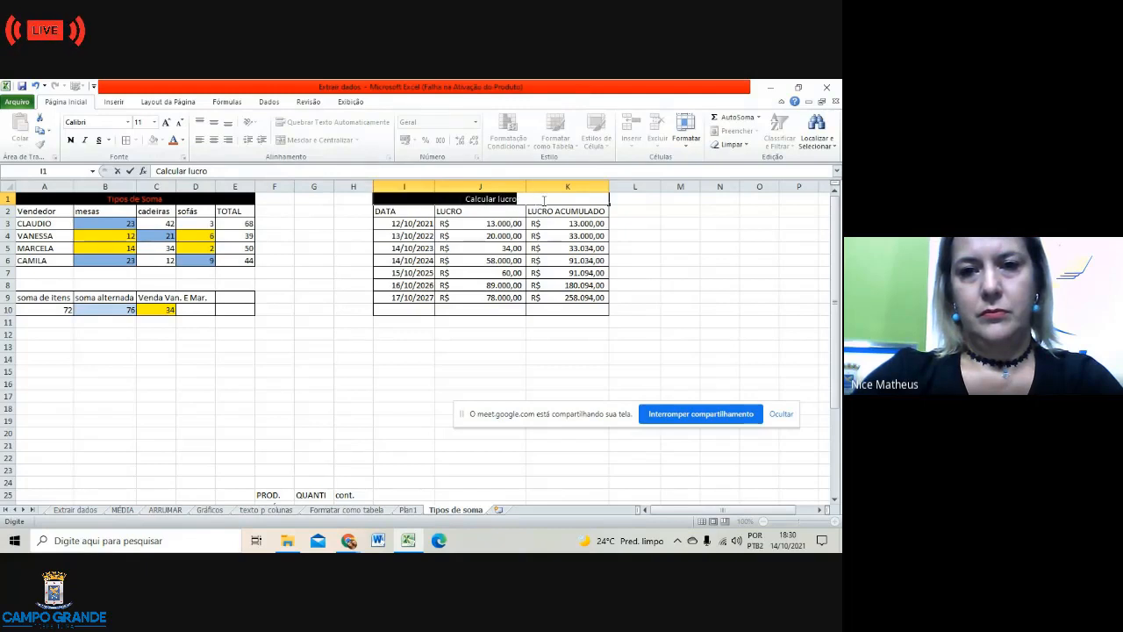
click(174, 142)
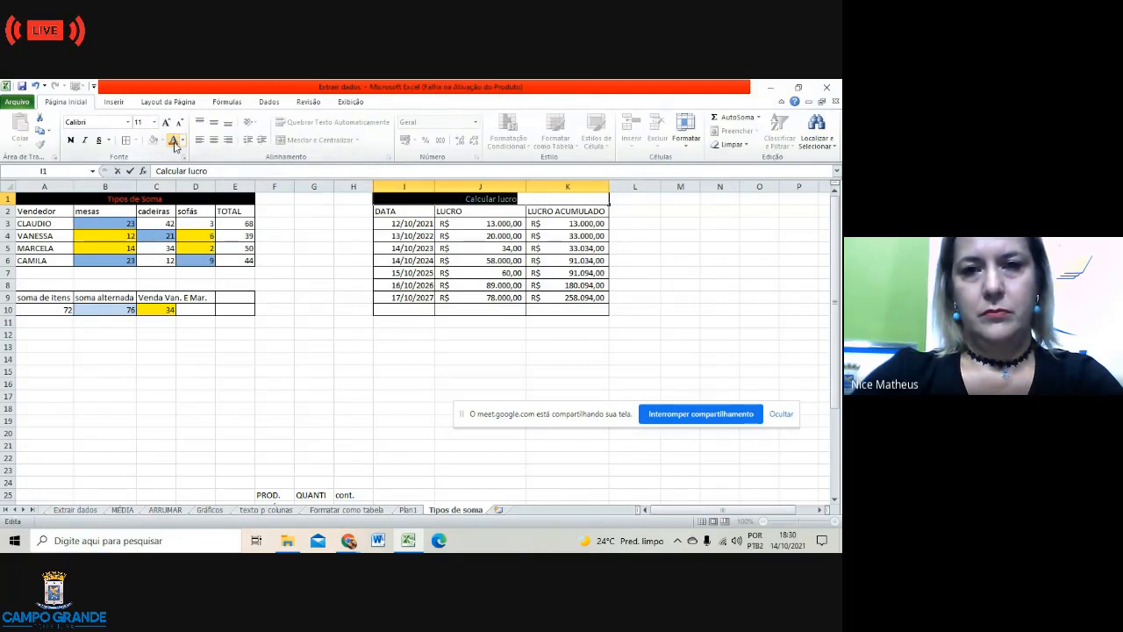
click(345, 369)
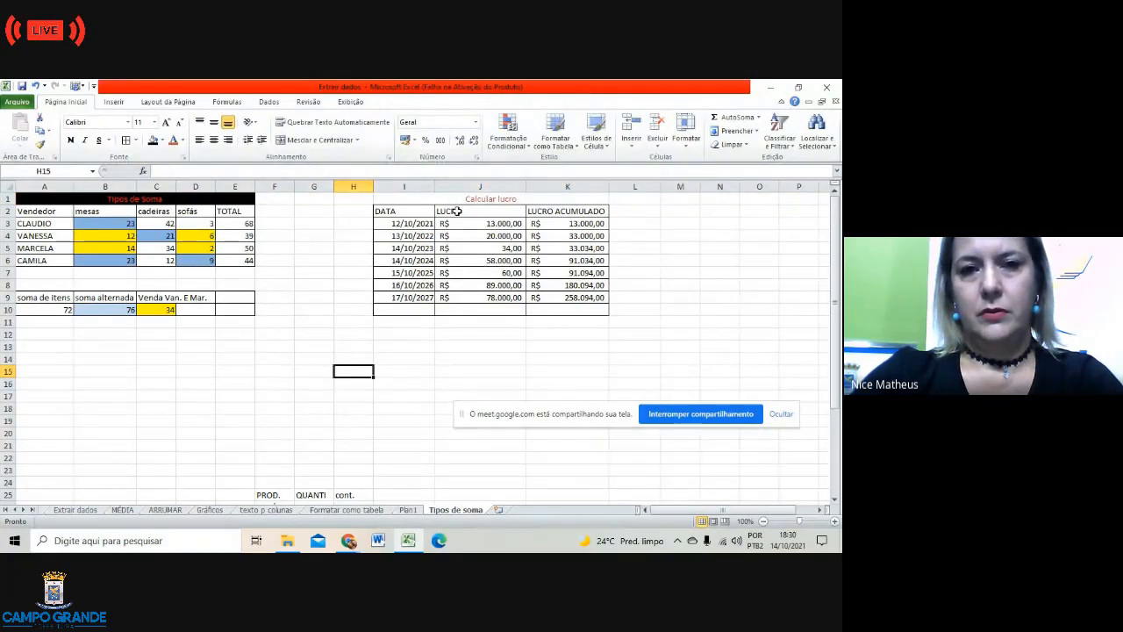
Step: Change the Tipos de Soma title fill from black to light green, leaving Calcular lucro unfilled
click(396, 198)
click(204, 200)
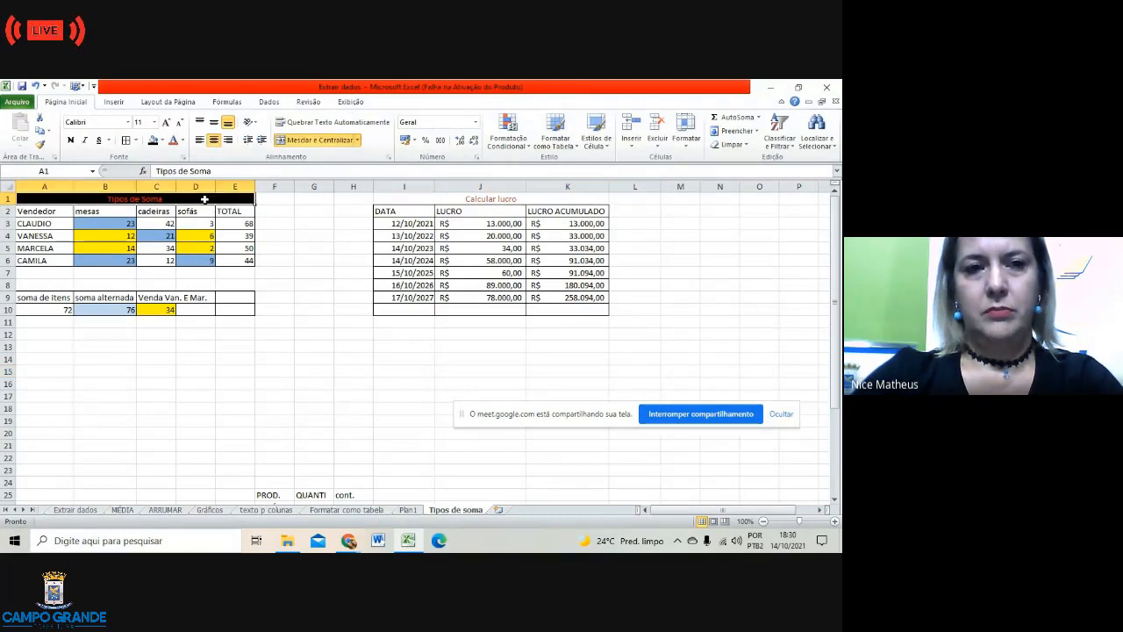
click(162, 141)
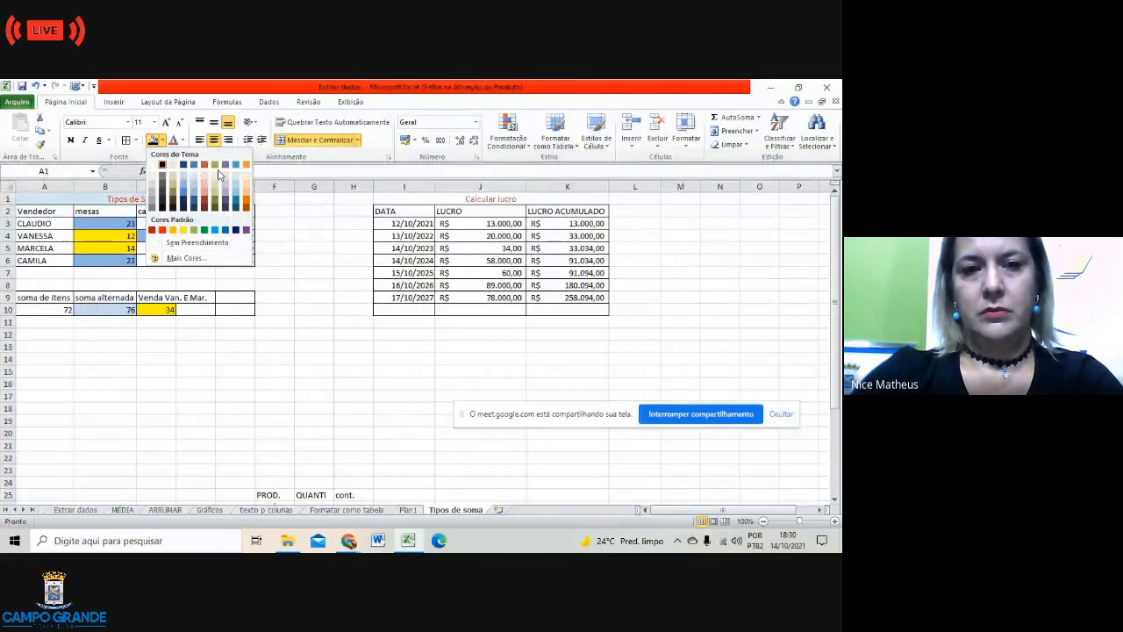
click(216, 178)
click(299, 272)
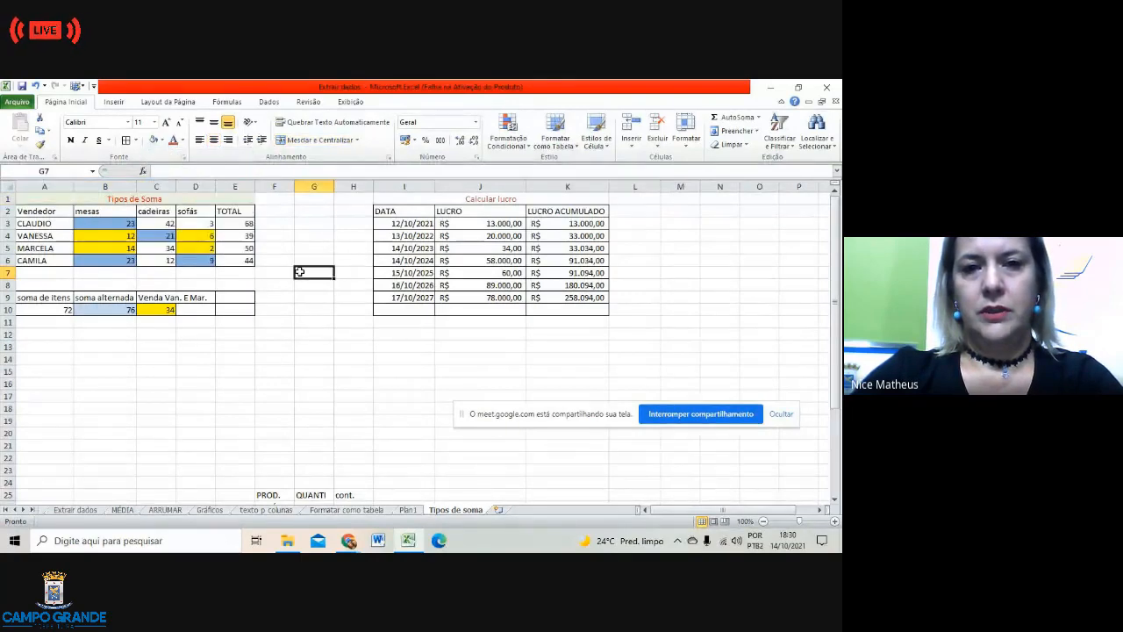
click(404, 199)
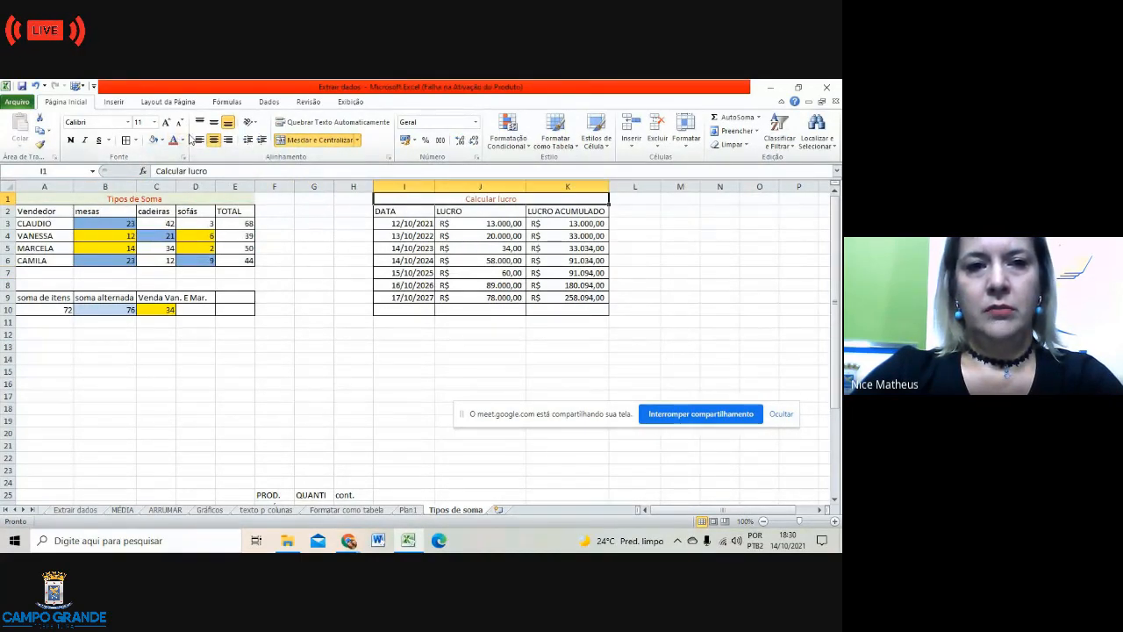
click(163, 142)
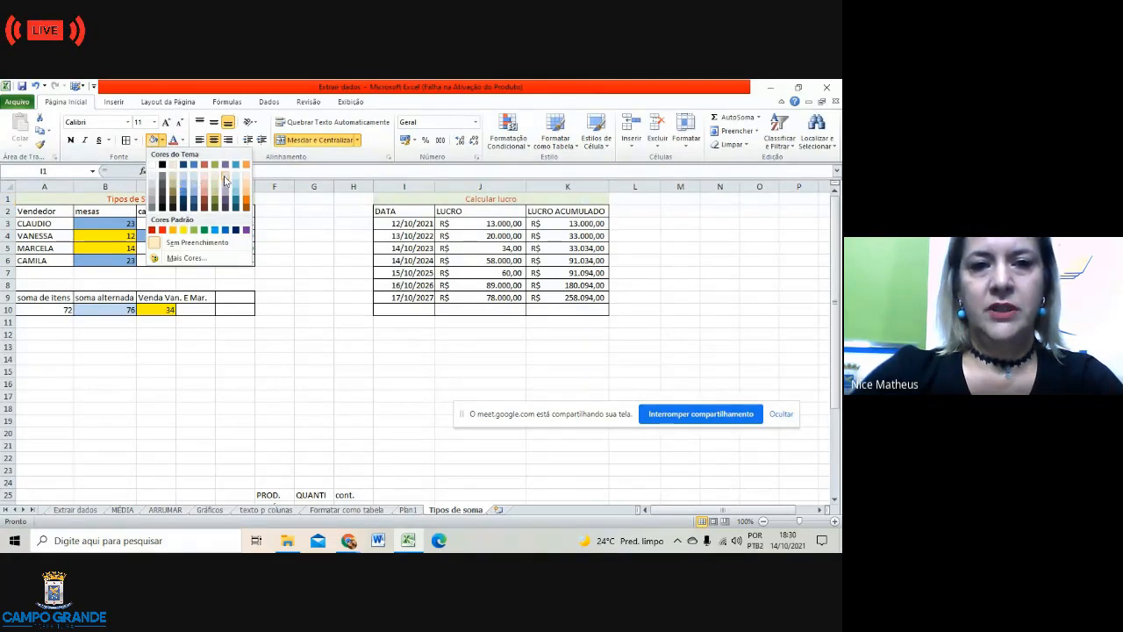
click(338, 393)
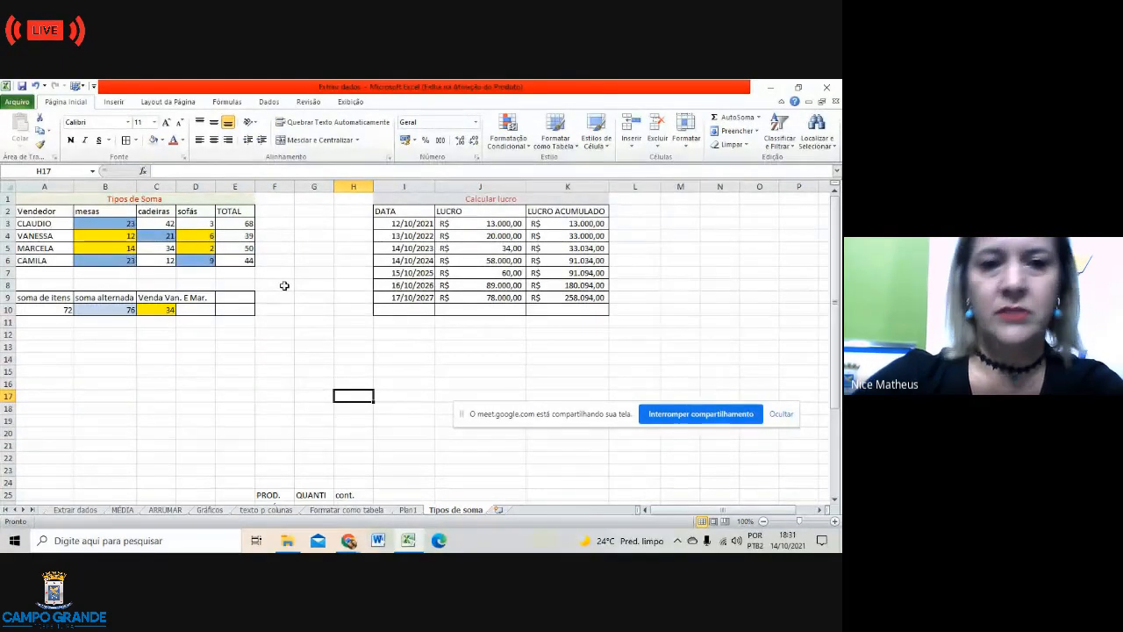
Step: Continue the date series from I8:I9 down to I14, ending at 20/10/2032
click(250, 225)
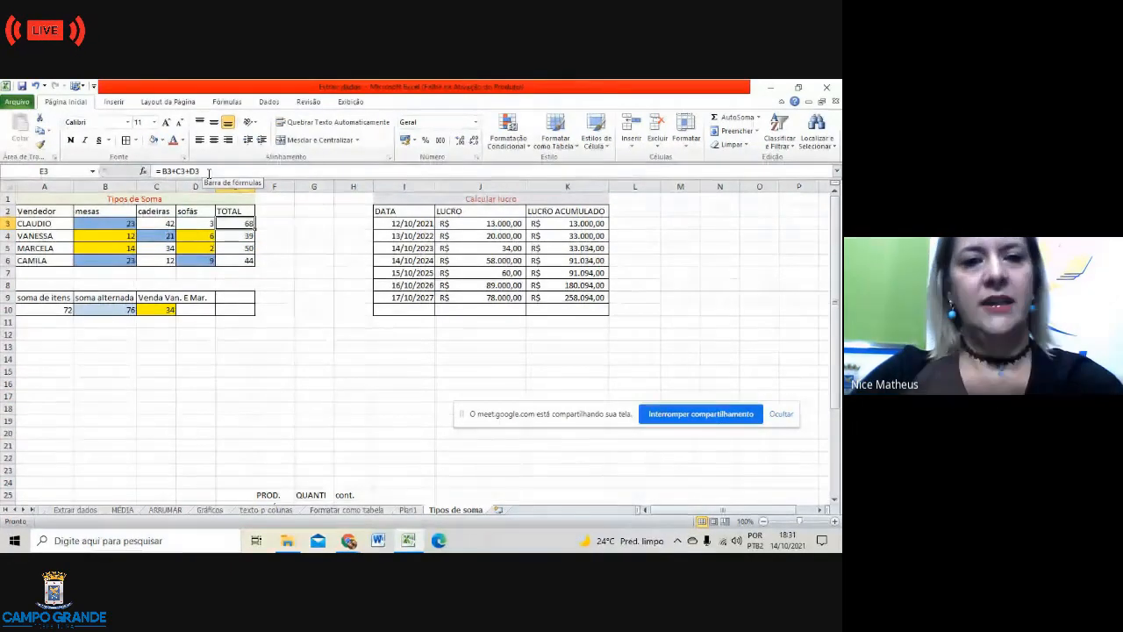
click(507, 369)
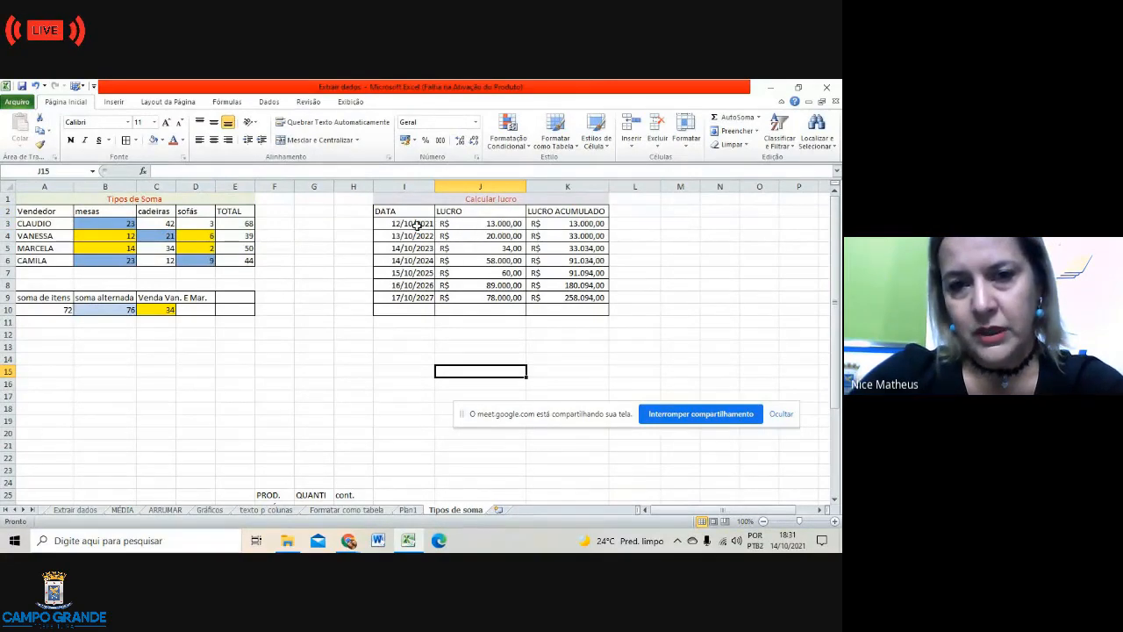
double_click(398, 273)
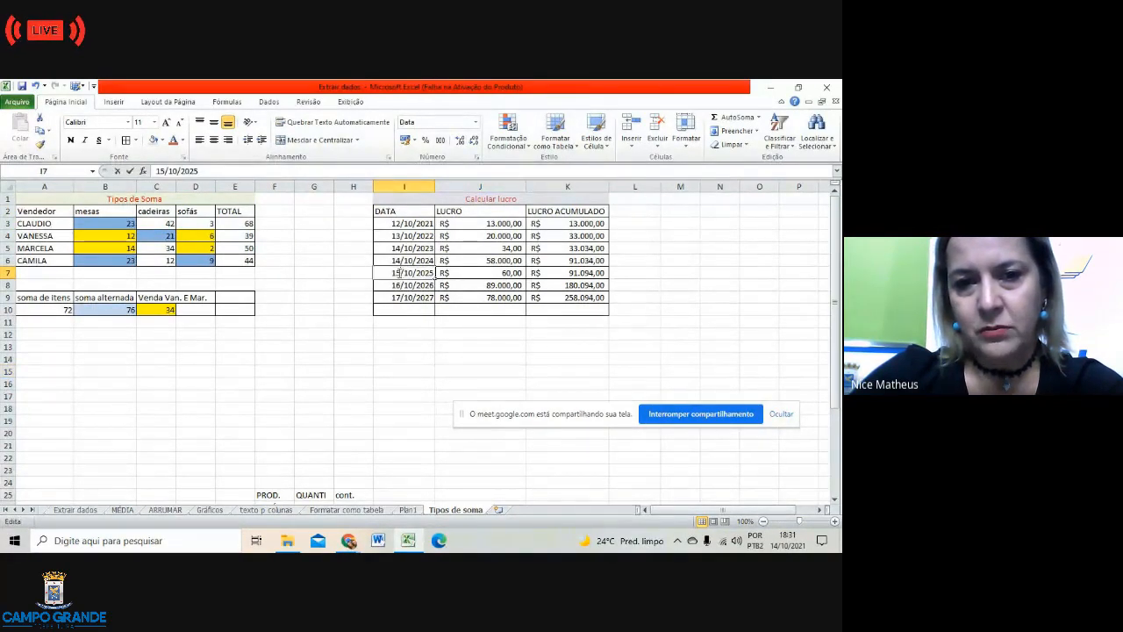
drag(388, 285, 395, 297)
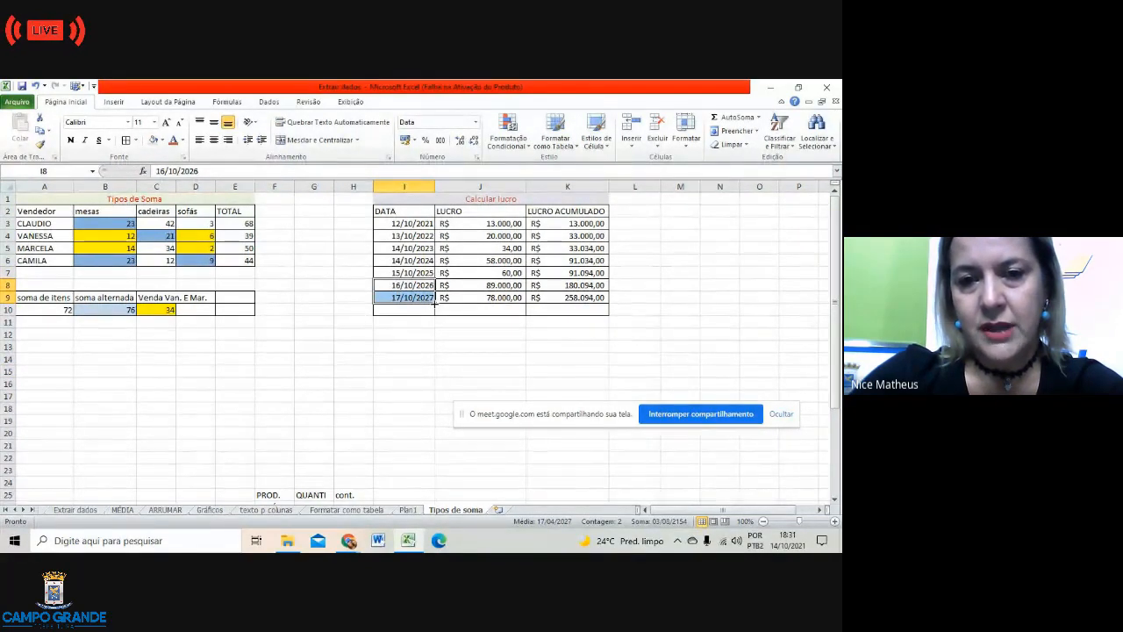
drag(437, 309, 436, 361)
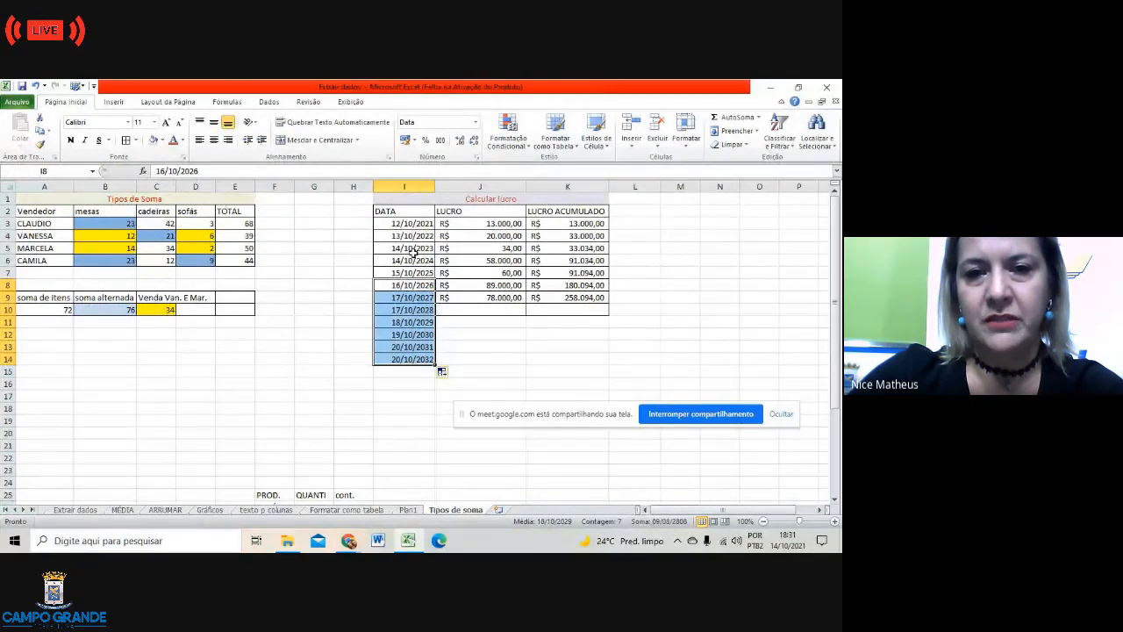
Step: Enter 14/10/2021 in M2 and 15/10/2021 in M3
click(465, 341)
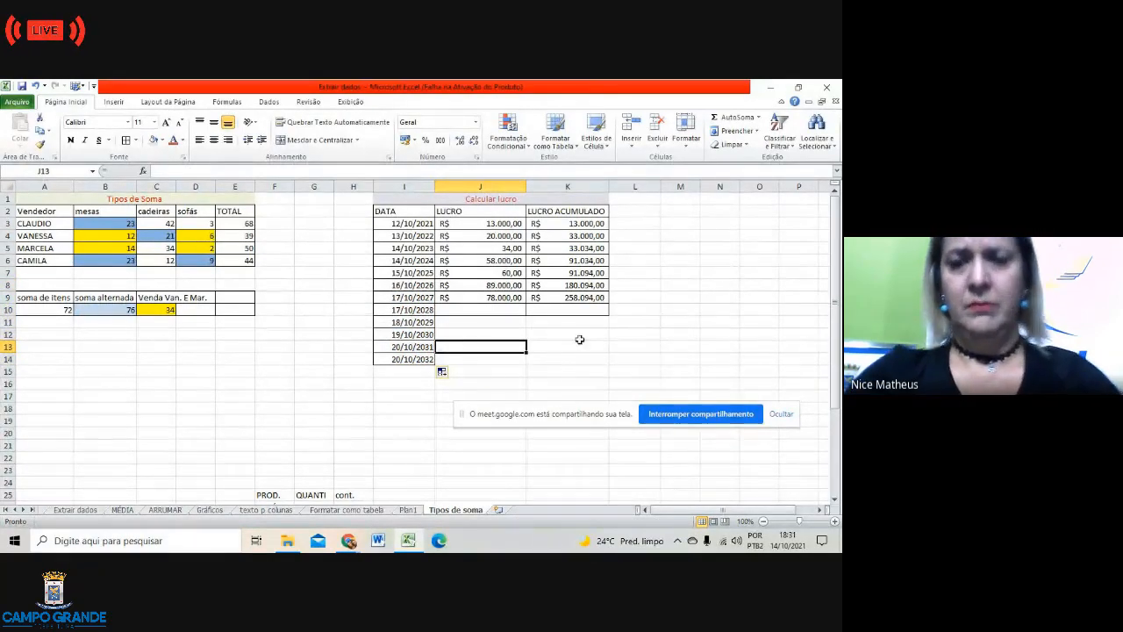
click(676, 211)
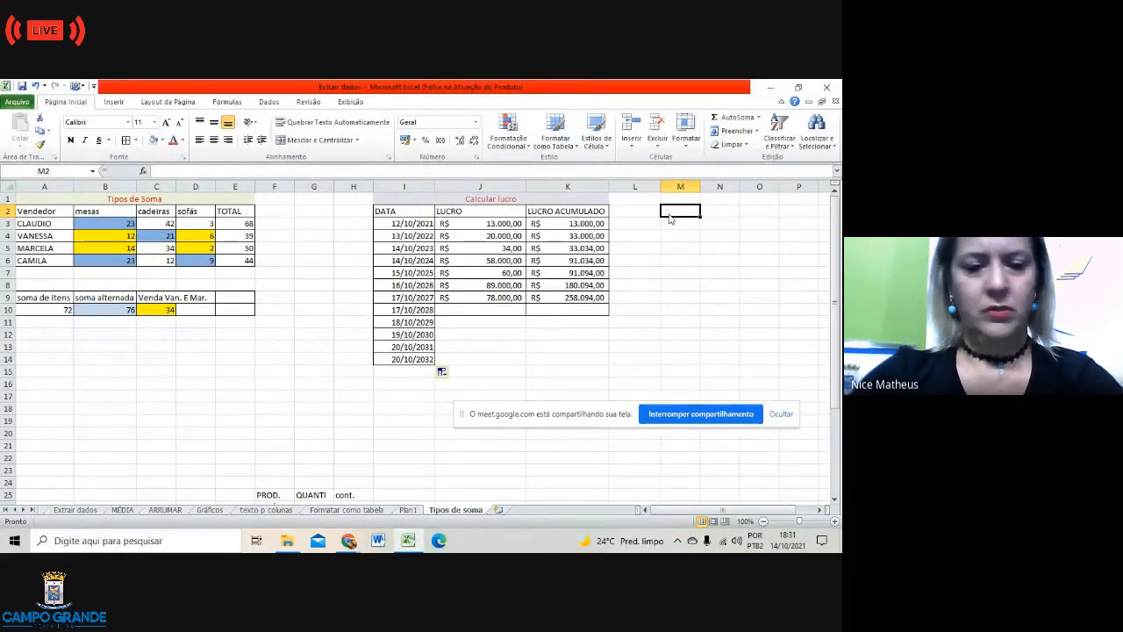
text(14)
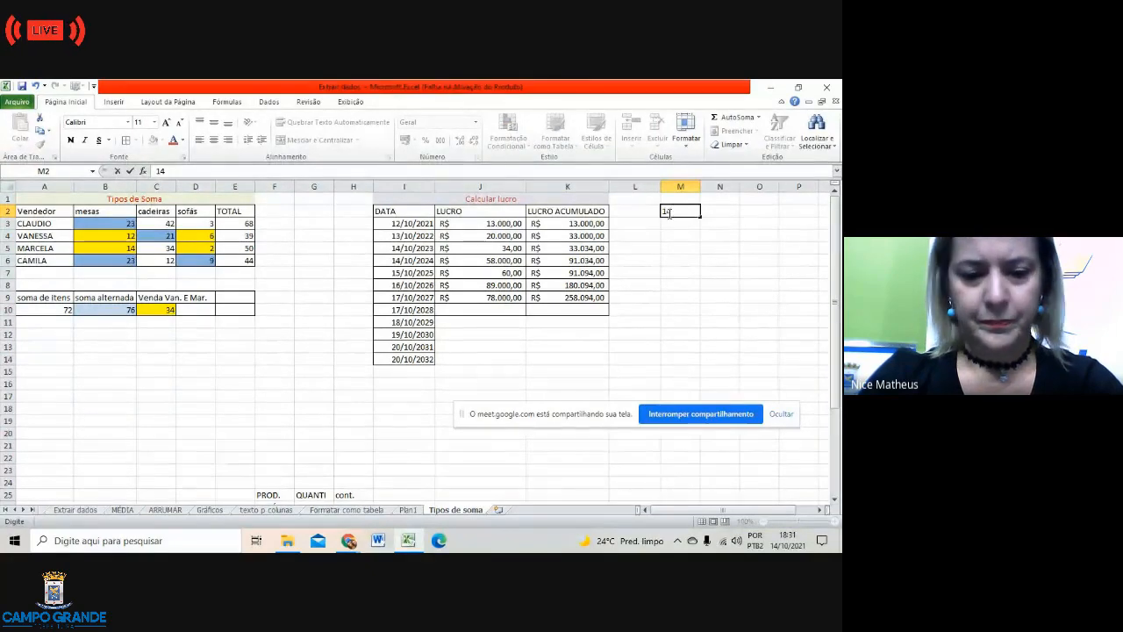
text(/10)
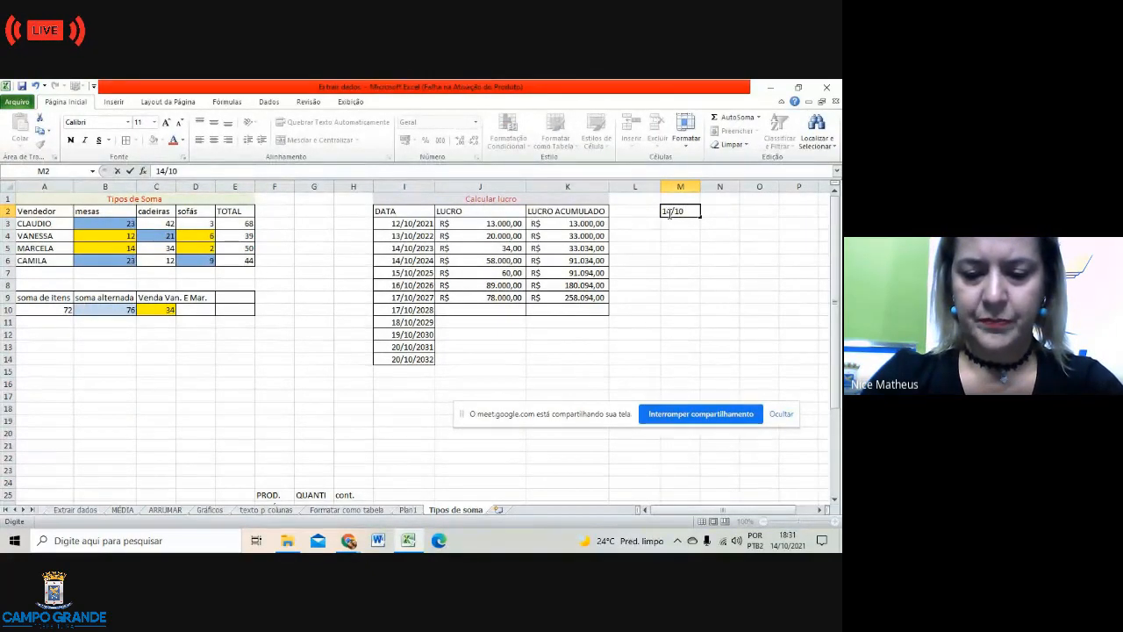
text(/2020)
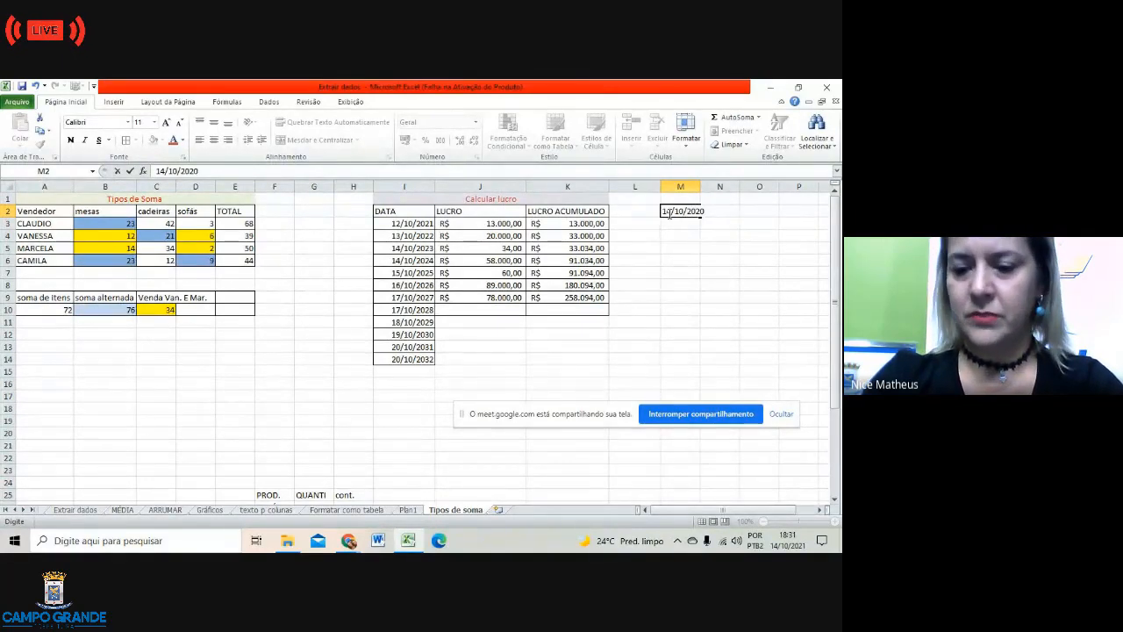
key(BackSpace)
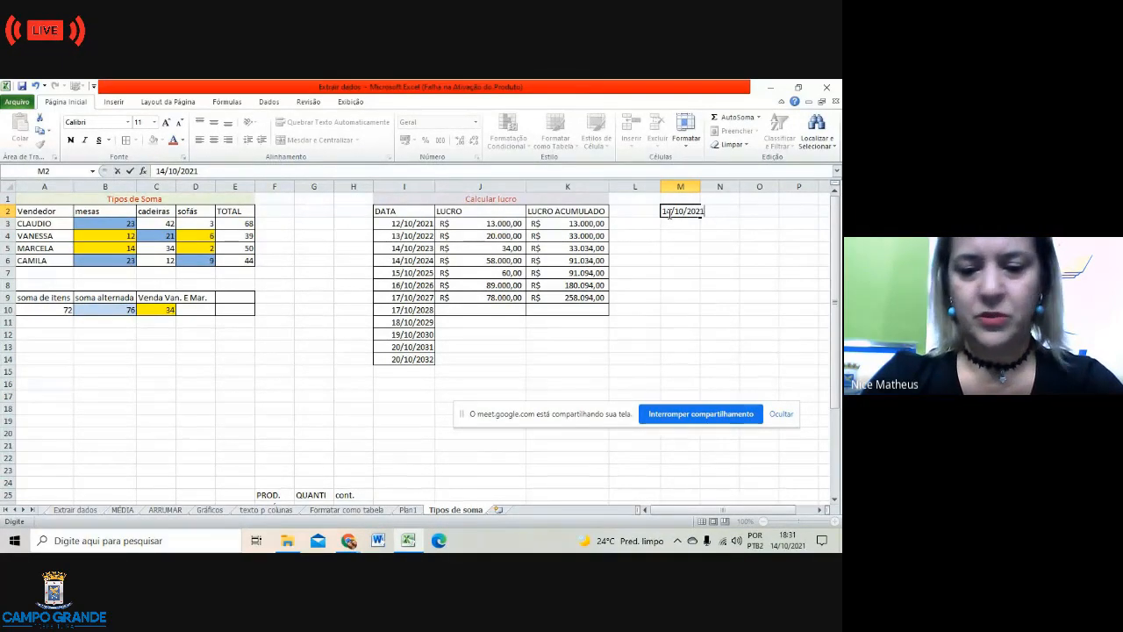
key(Return)
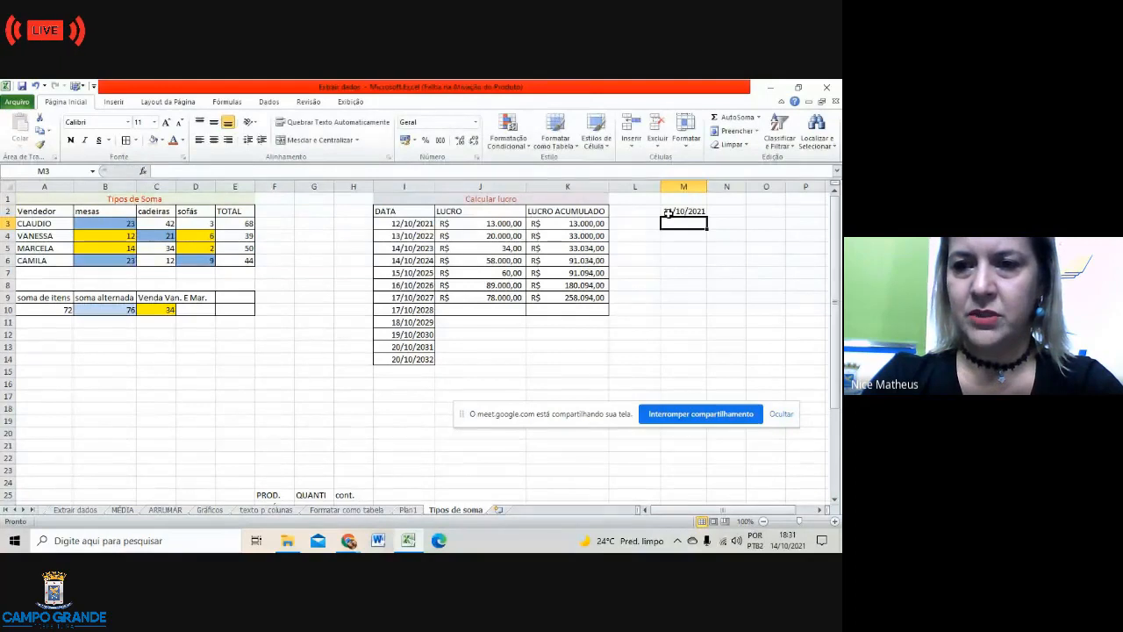
text(1)
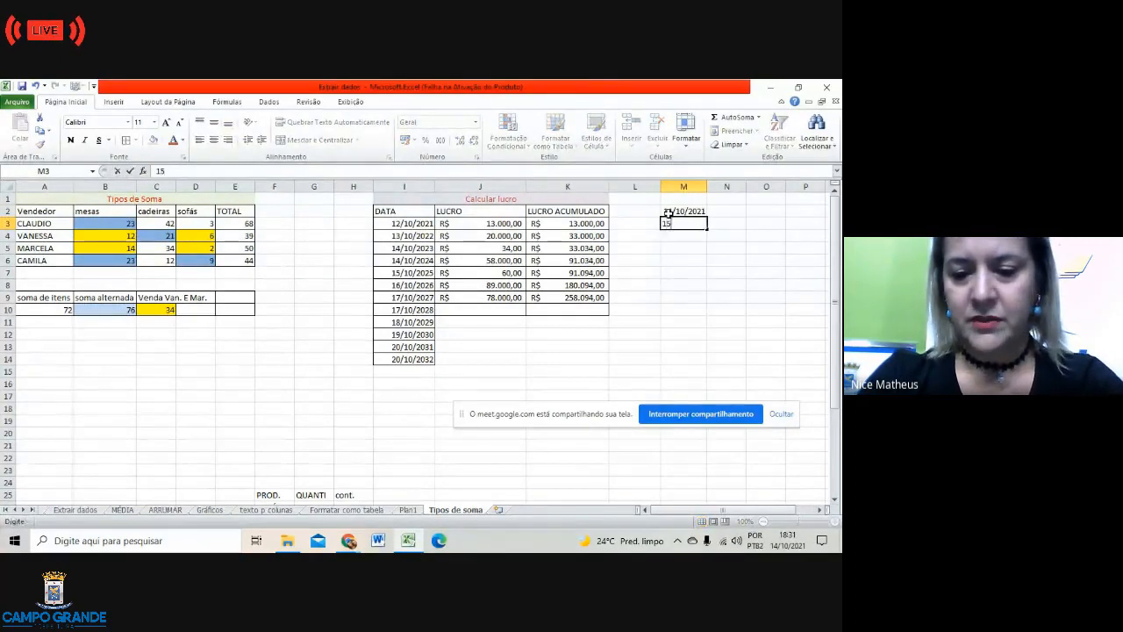
text(5)
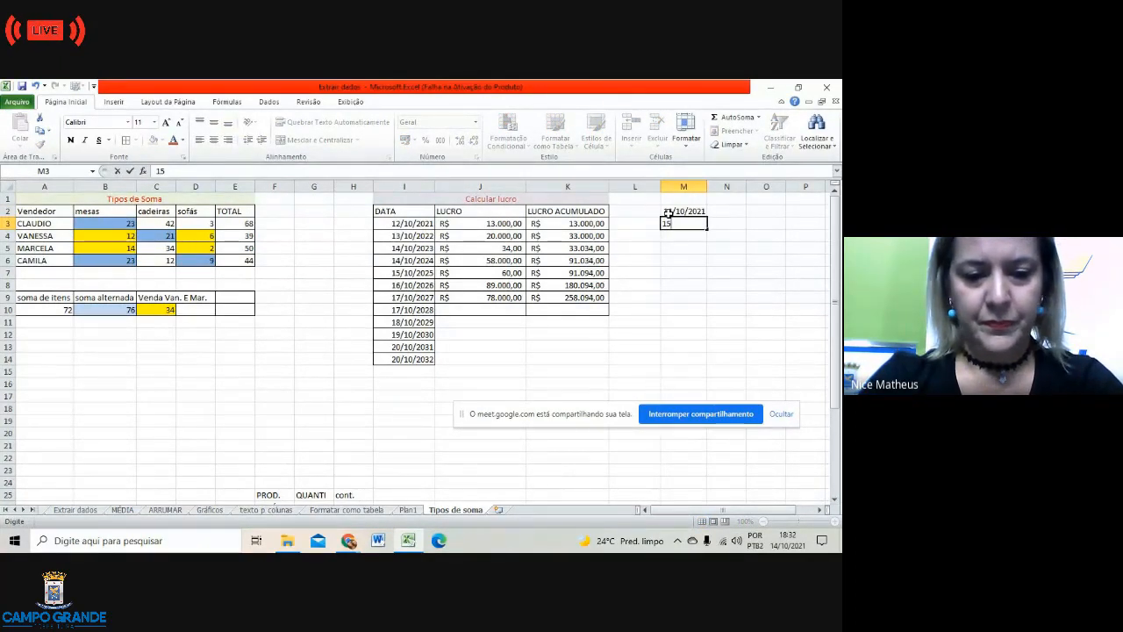
text(1)
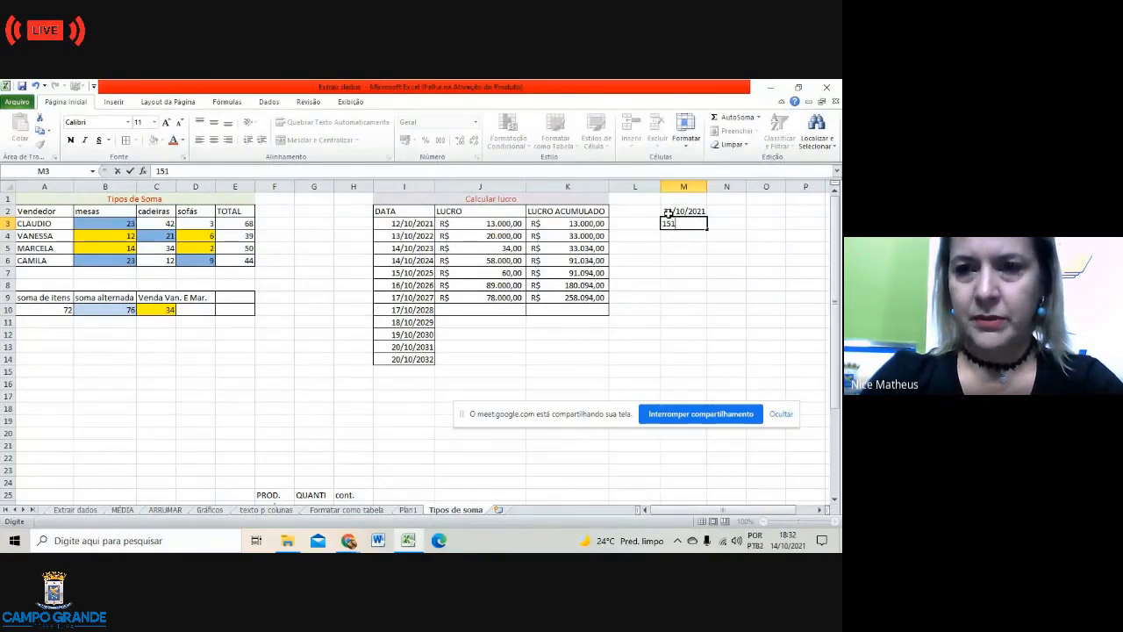
text(0/)
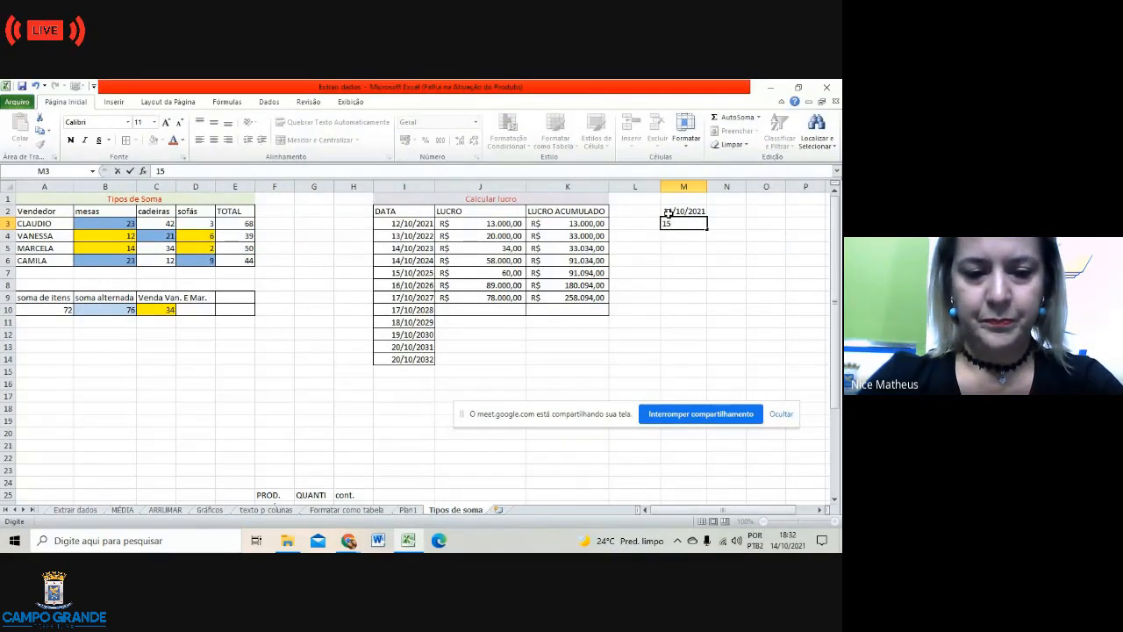
text(10)
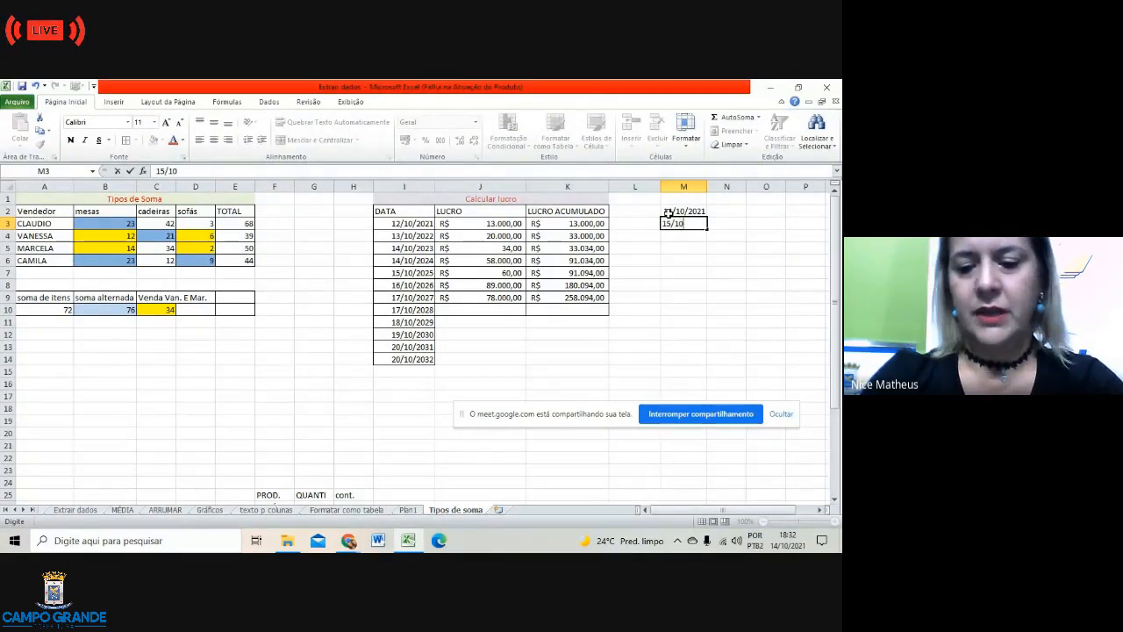
text(/2021)
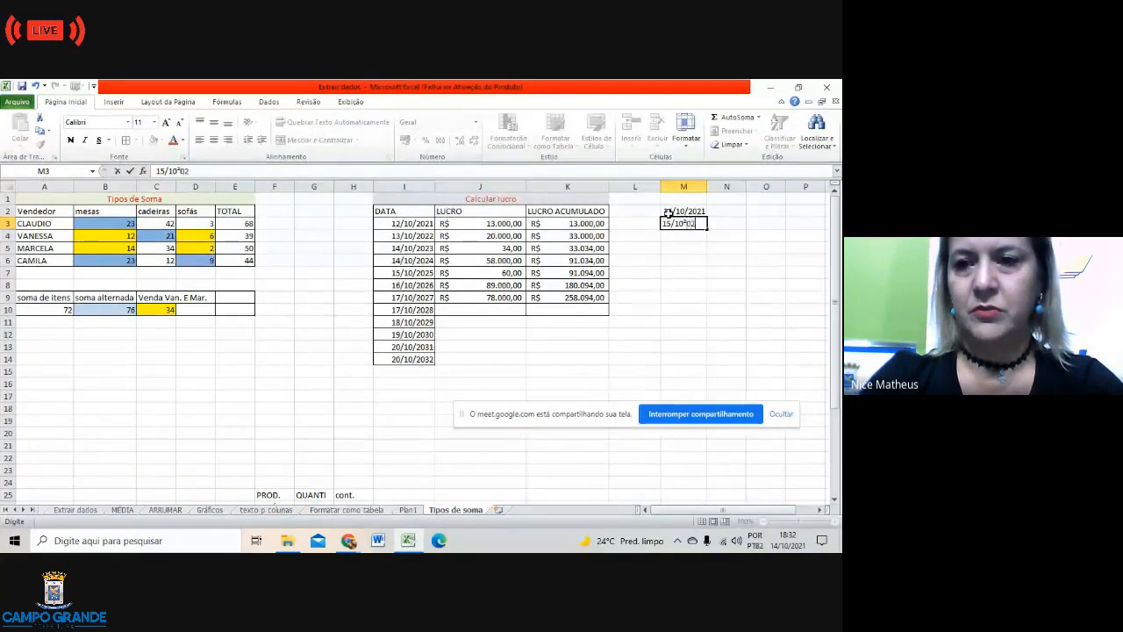
key(BackSpace)
key(BackSpace)
key(BackSpace)
key(BackSpace)
key(BackSpace)
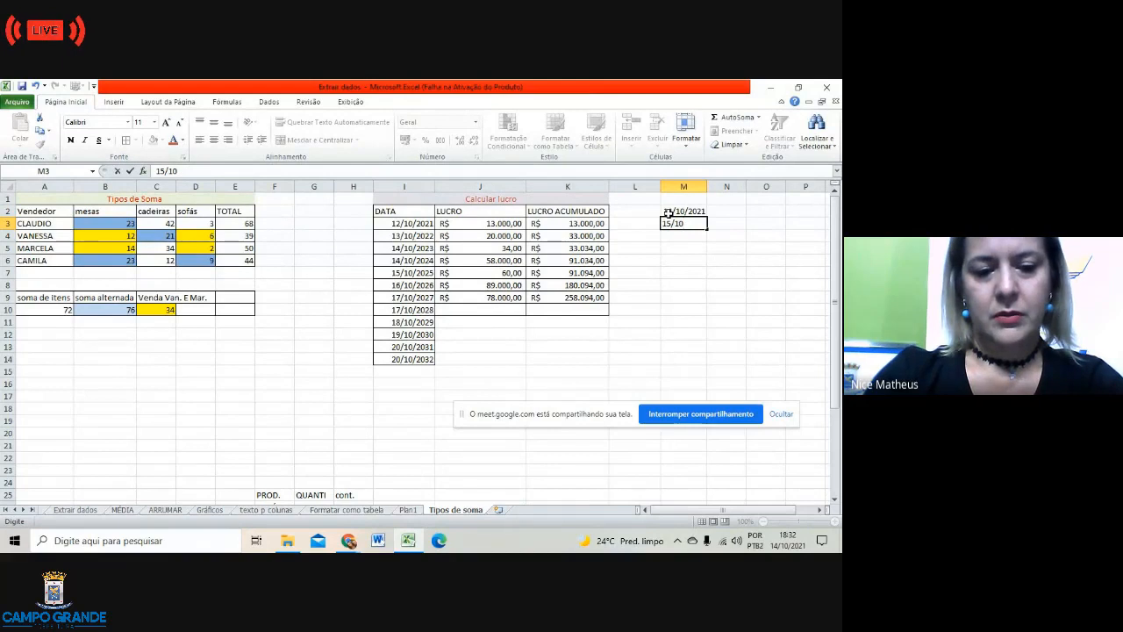
text(/2021)
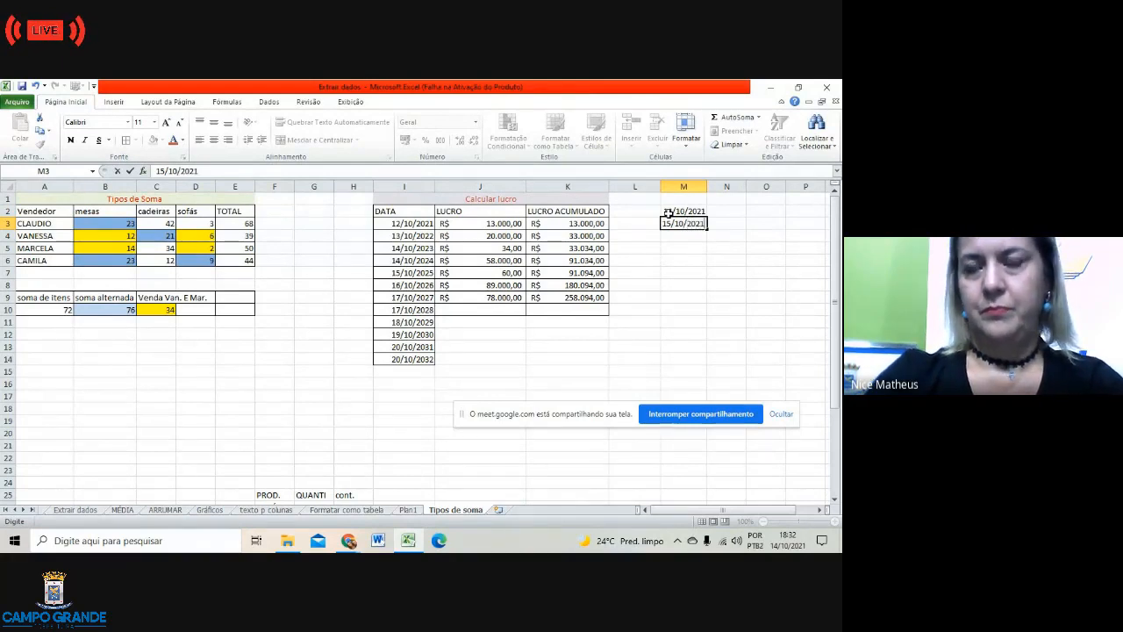
click(674, 260)
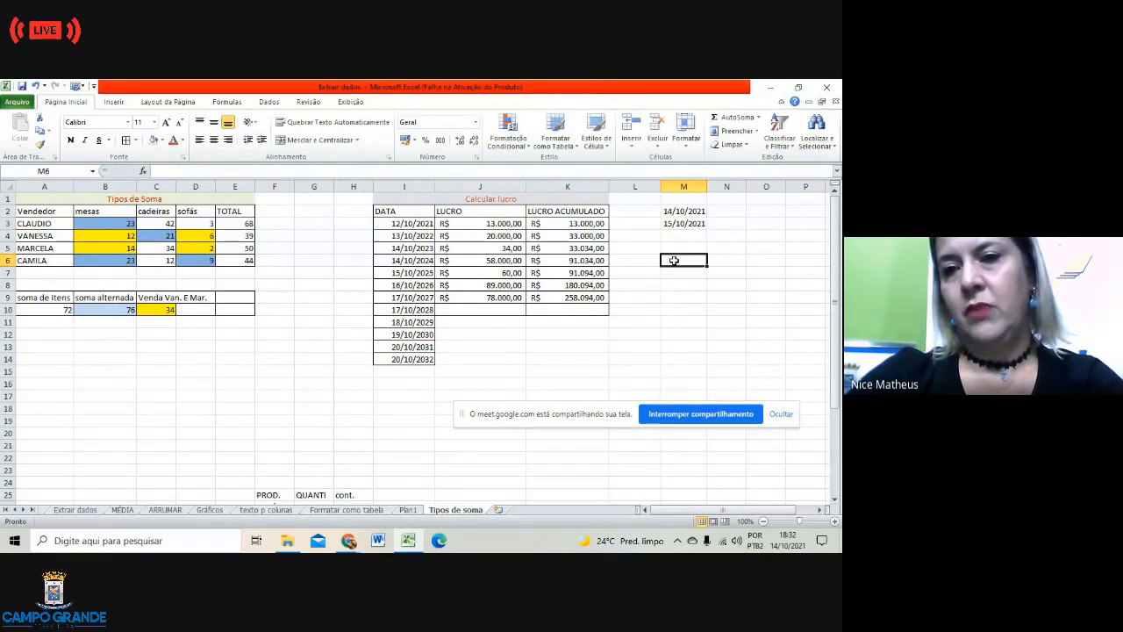
Step: Test a daily AutoFill down to M10, clear M4:M10, then reselect M2:M3
click(693, 211)
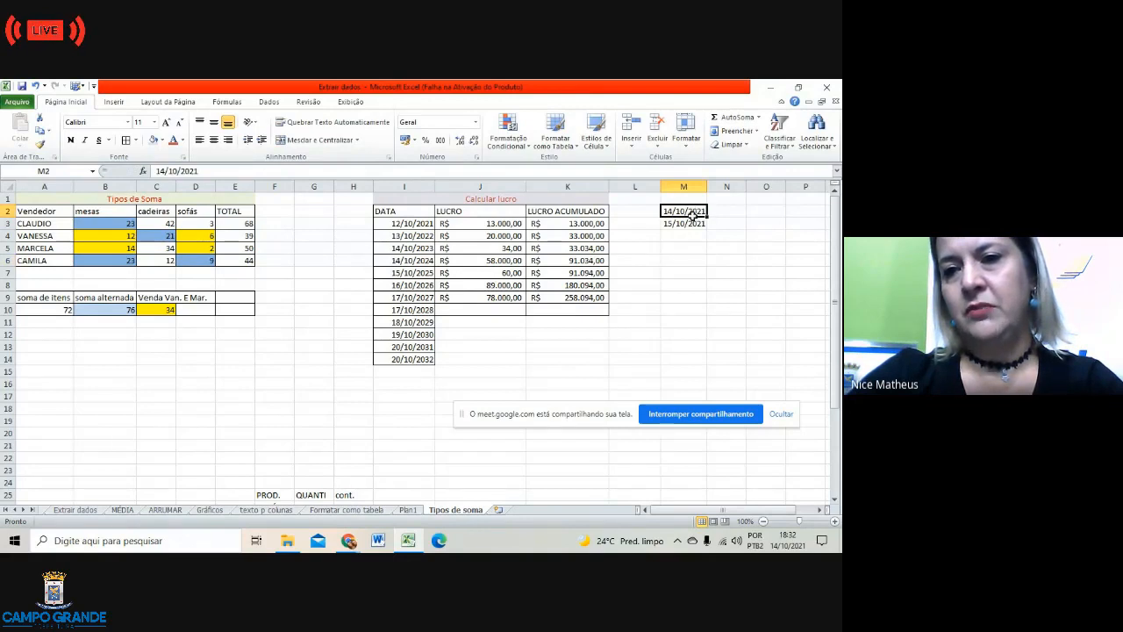
drag(693, 211, 689, 225)
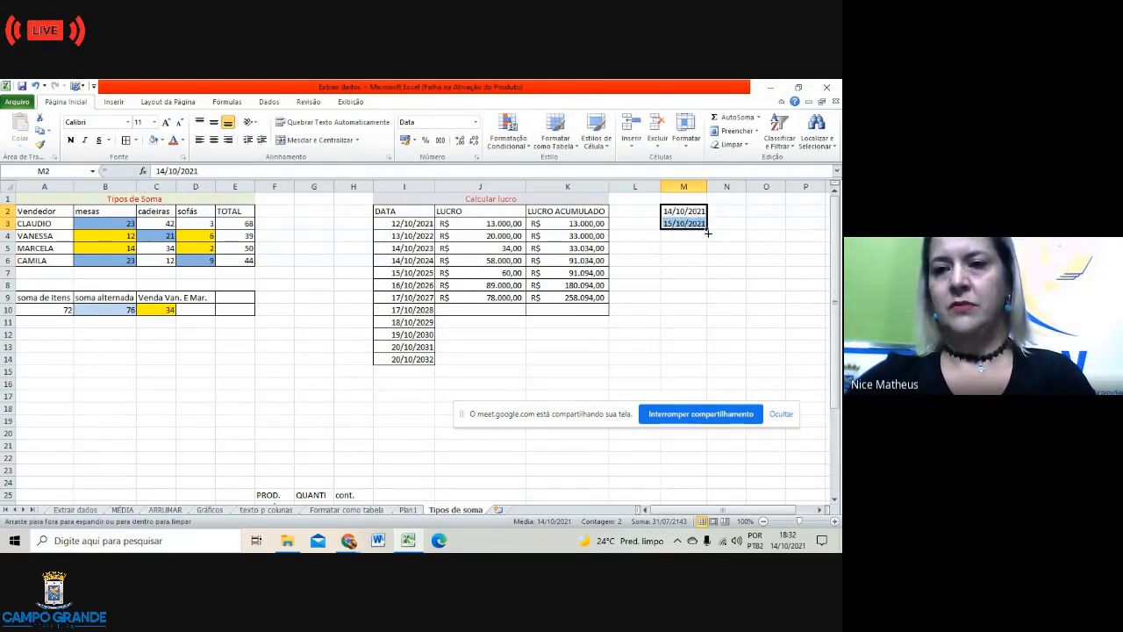
drag(706, 228, 708, 321)
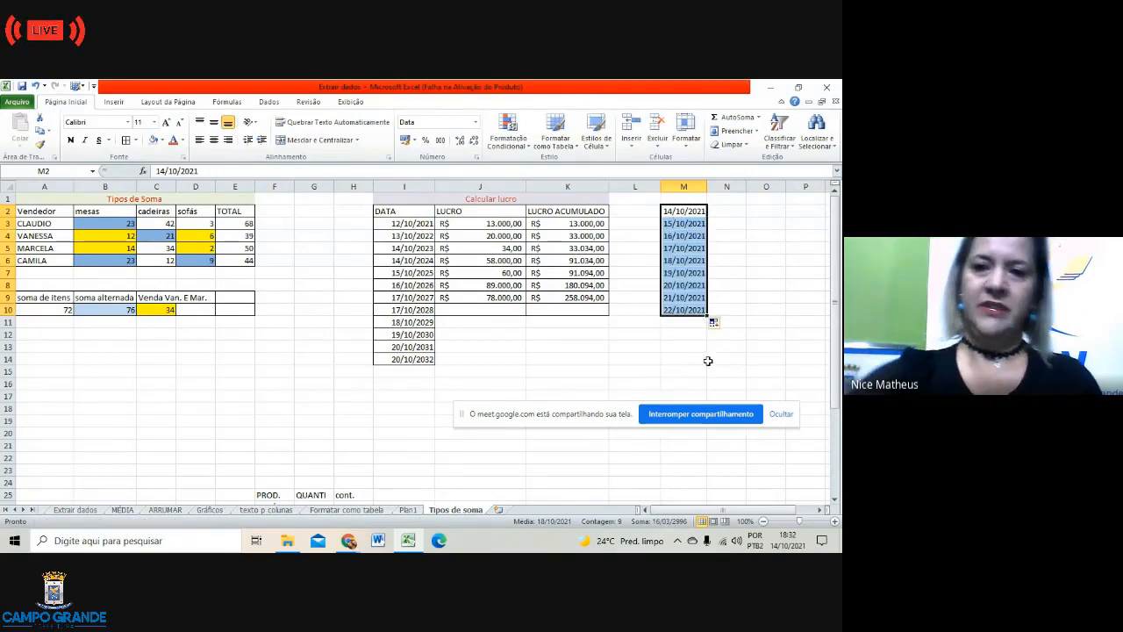
click(686, 345)
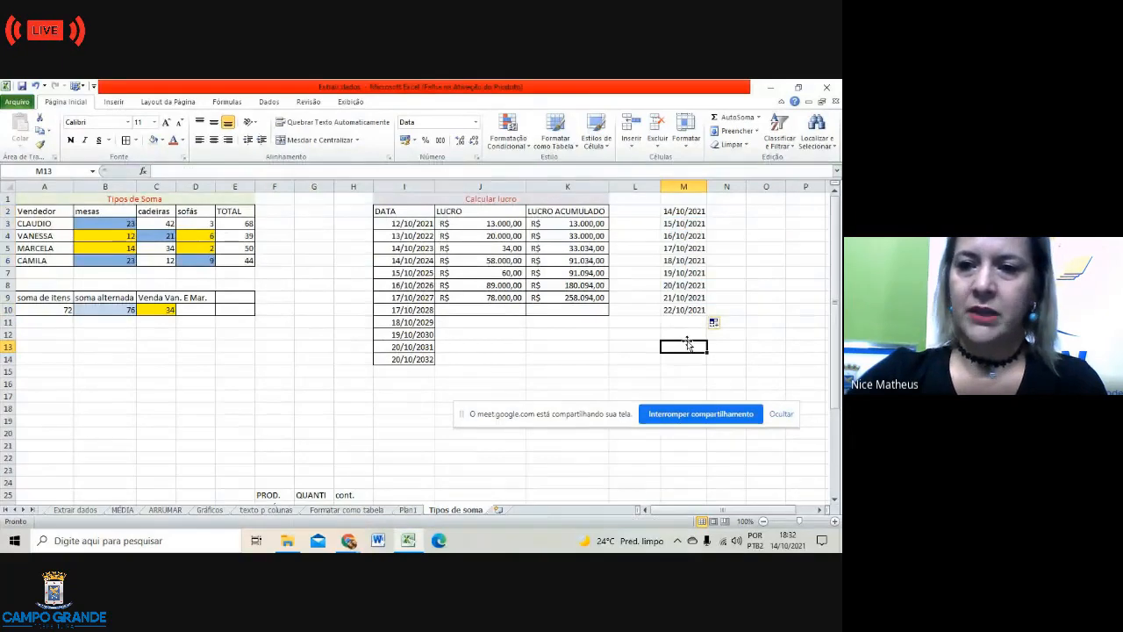
drag(677, 237, 690, 321)
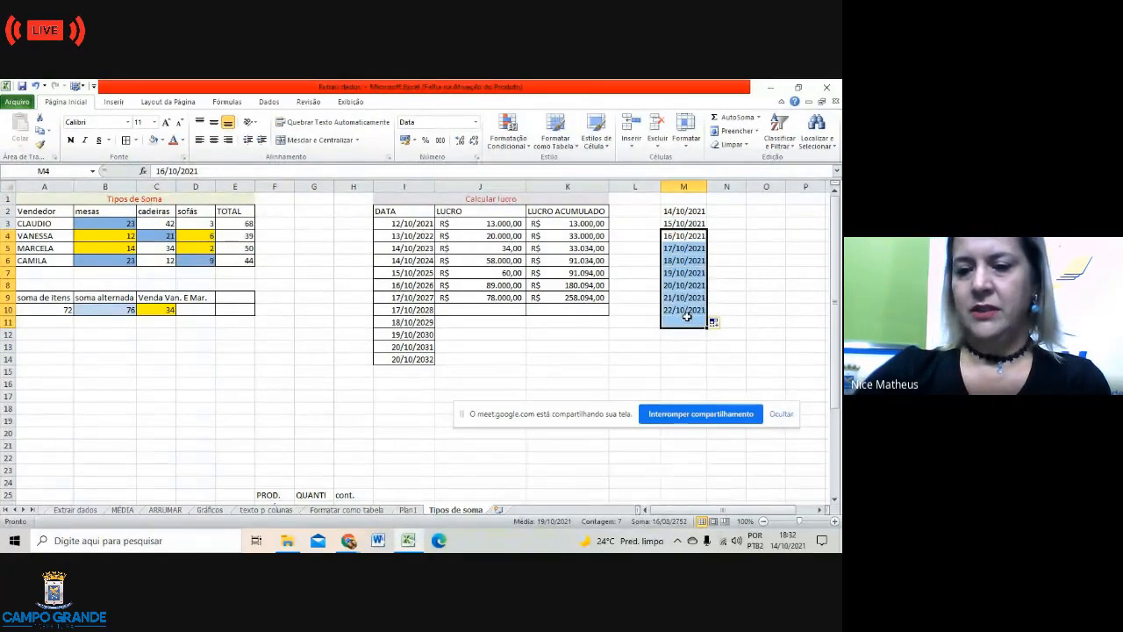
key(Delete)
click(750, 296)
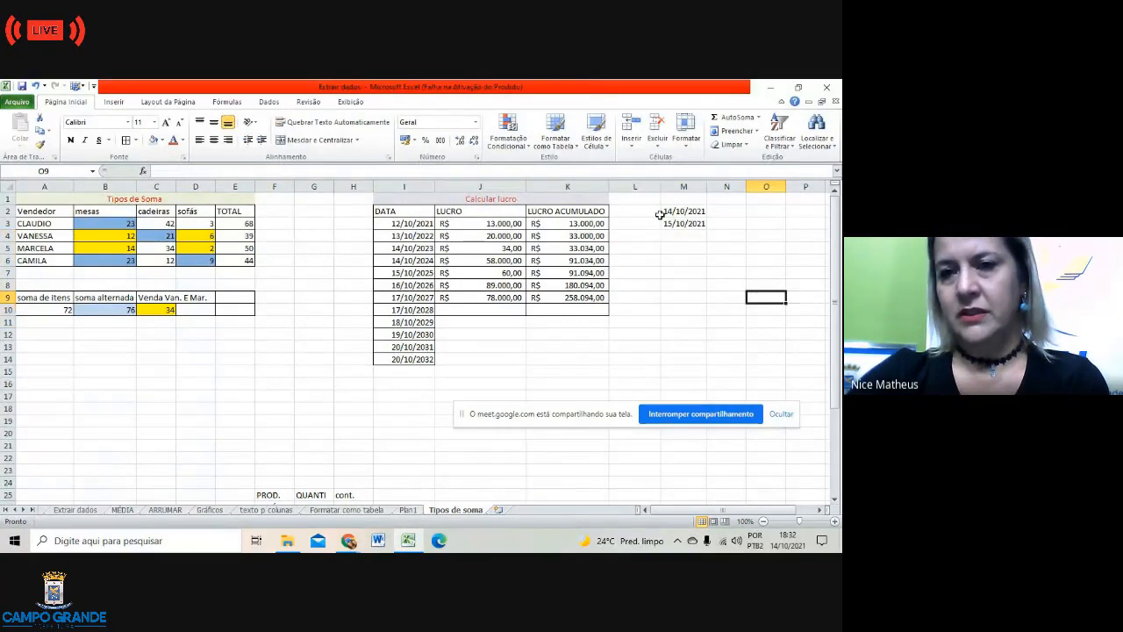
click(679, 214)
drag(678, 213, 680, 225)
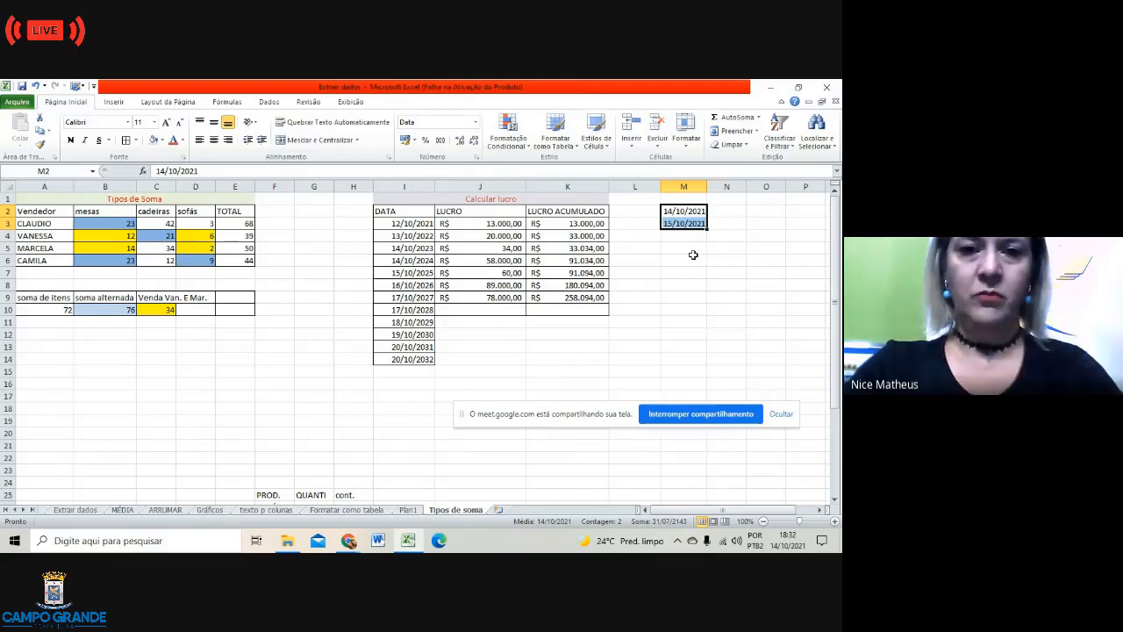
Step: Copy the PROD./QUANTI/cont. table from F25:H34 and paste it at A21
click(702, 297)
scroll(644, 333, down, 3)
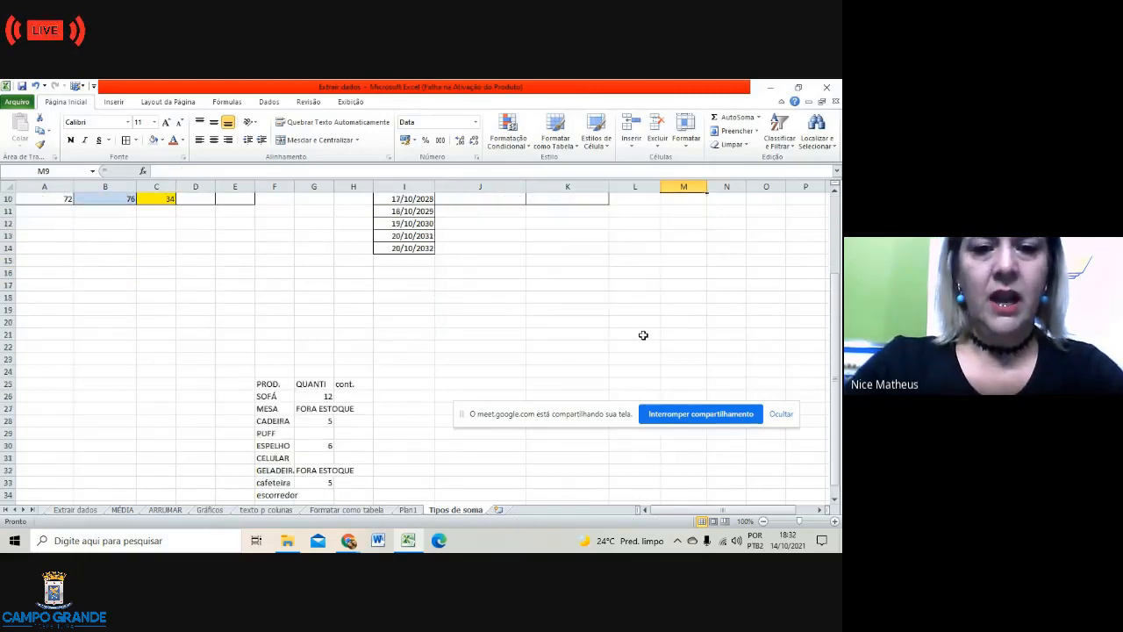
scroll(648, 328, down, 1)
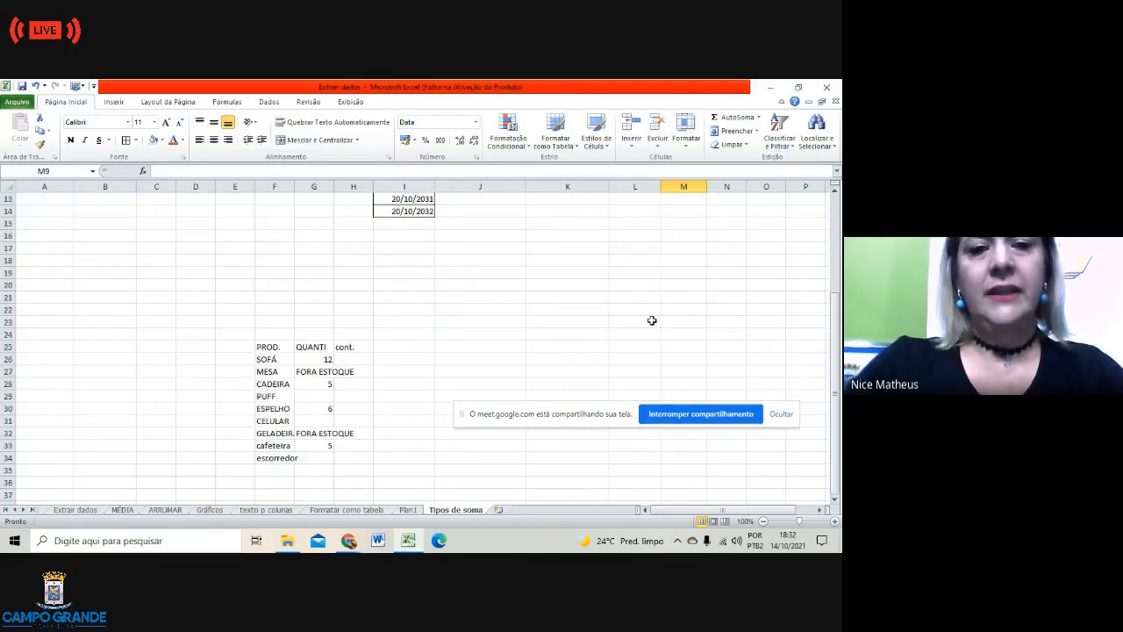
click(265, 348)
drag(265, 348, 357, 454)
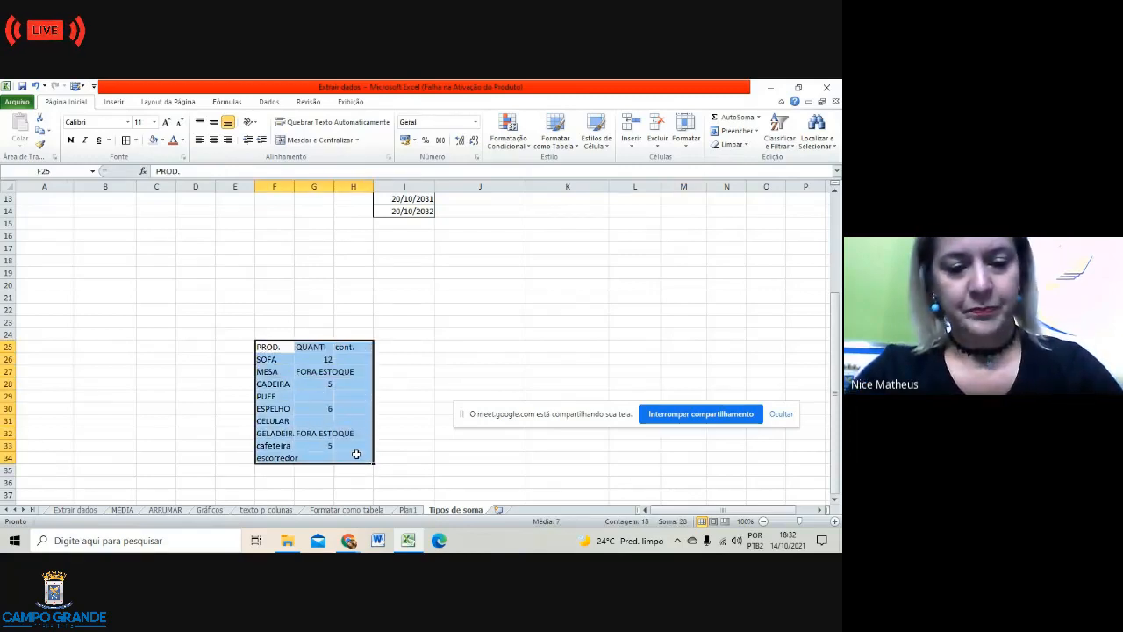
key(ctrl+c)
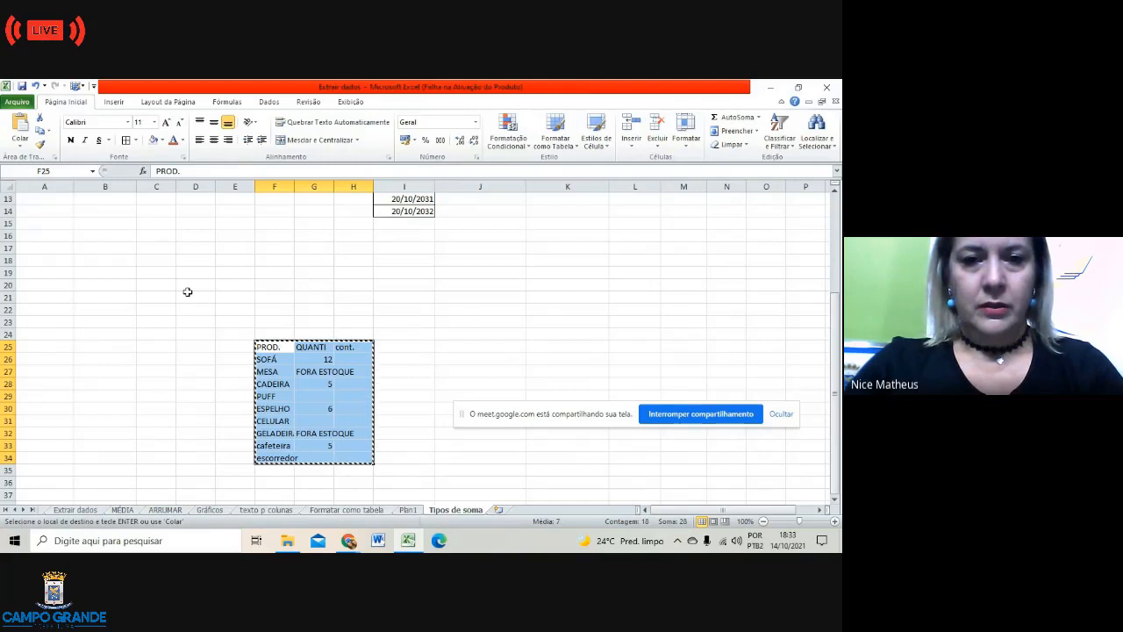
click(49, 296)
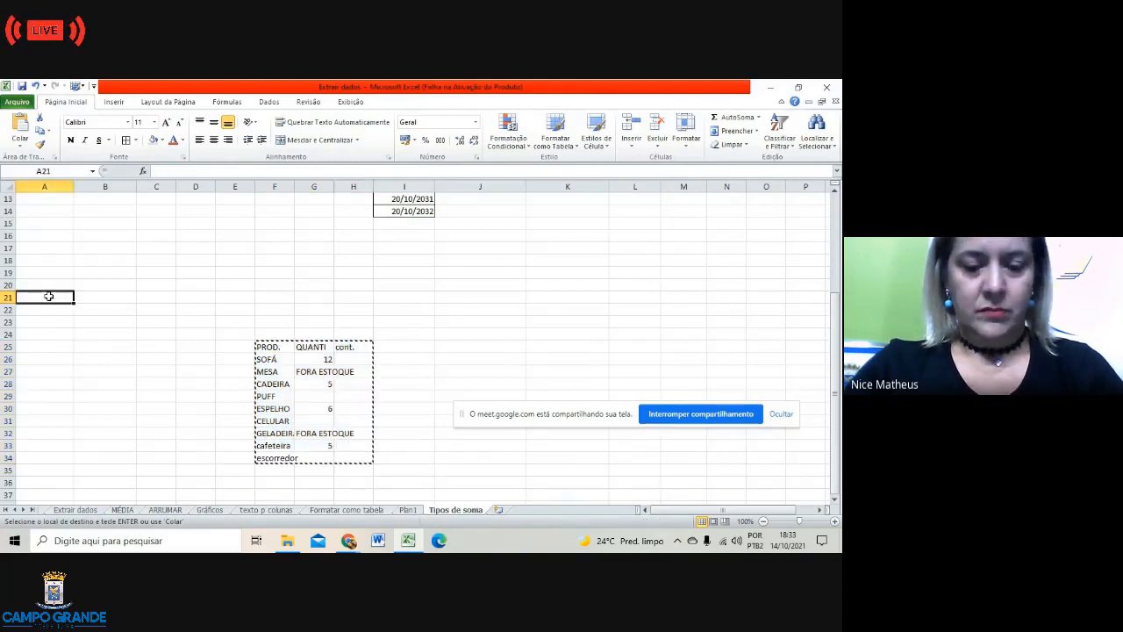
key(Return)
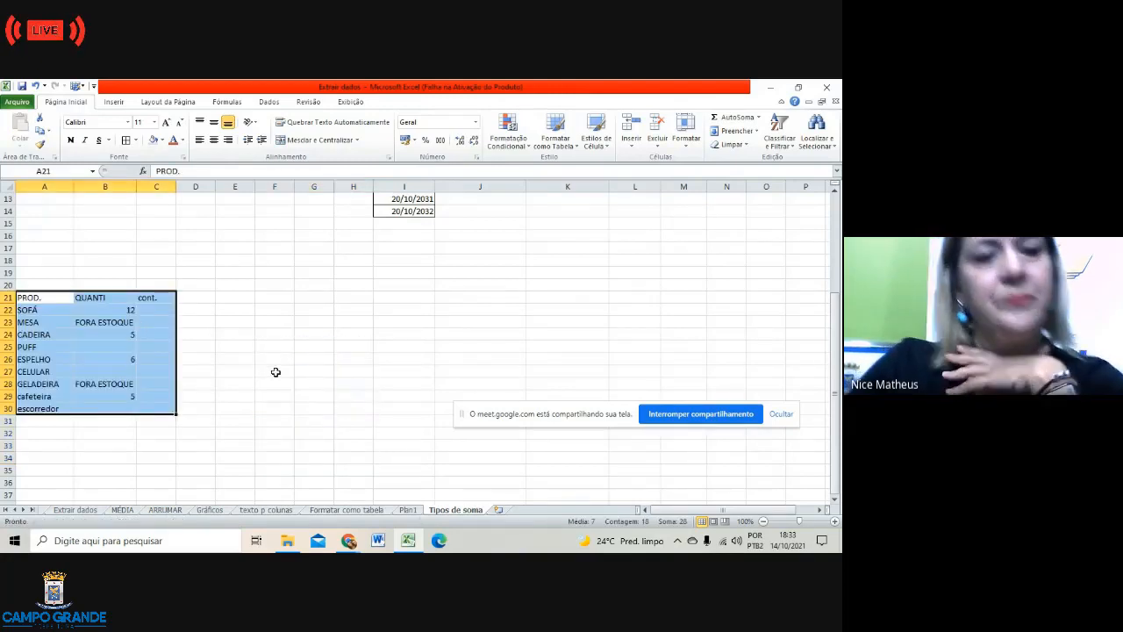
click(276, 372)
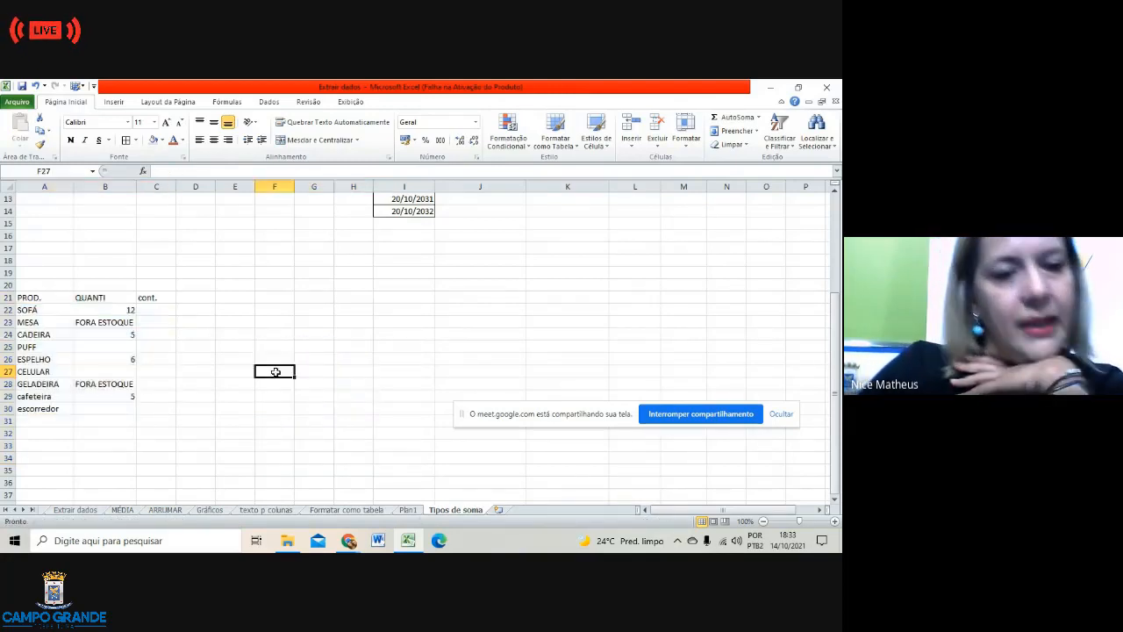
click(149, 299)
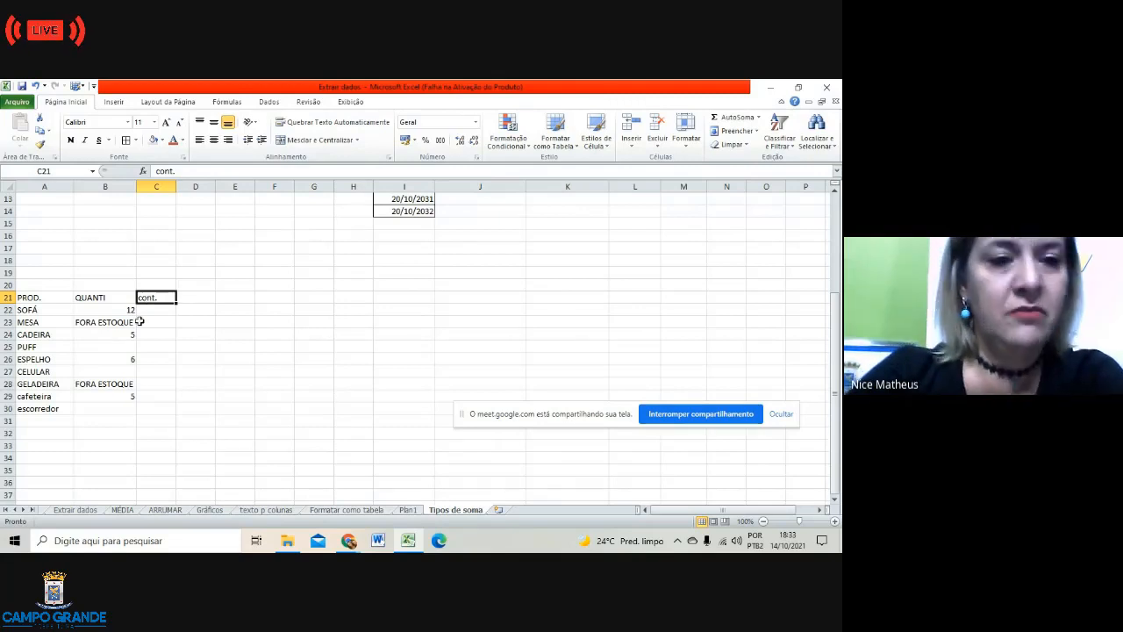
Step: Rename the QUANTI header in B21 to QUANTIDADE
click(108, 295)
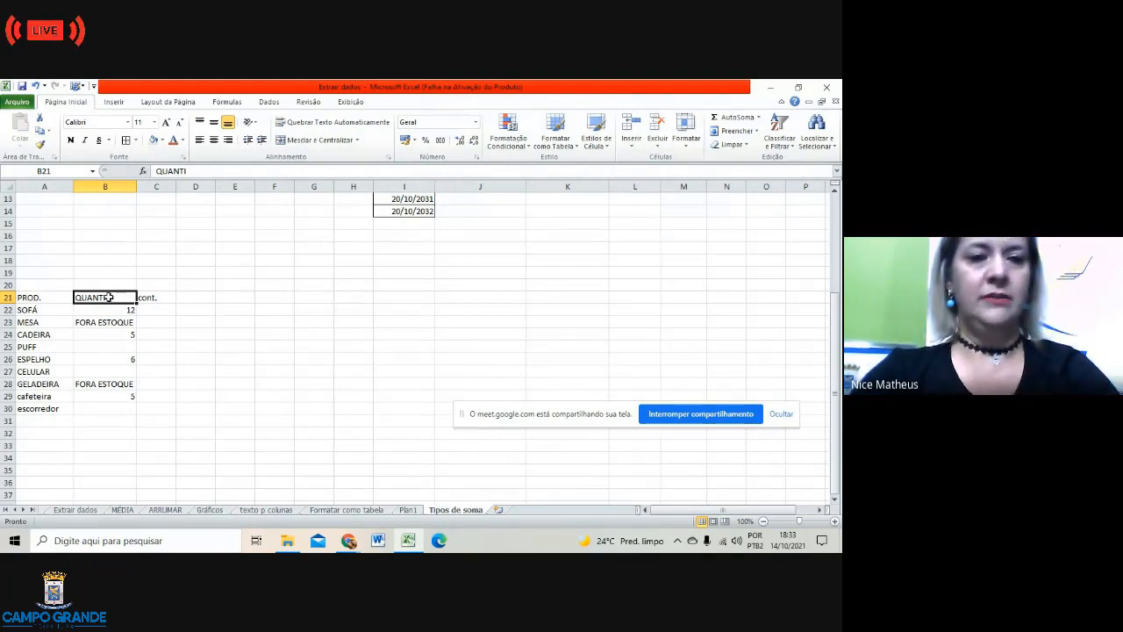
double_click(109, 296)
text(dade)
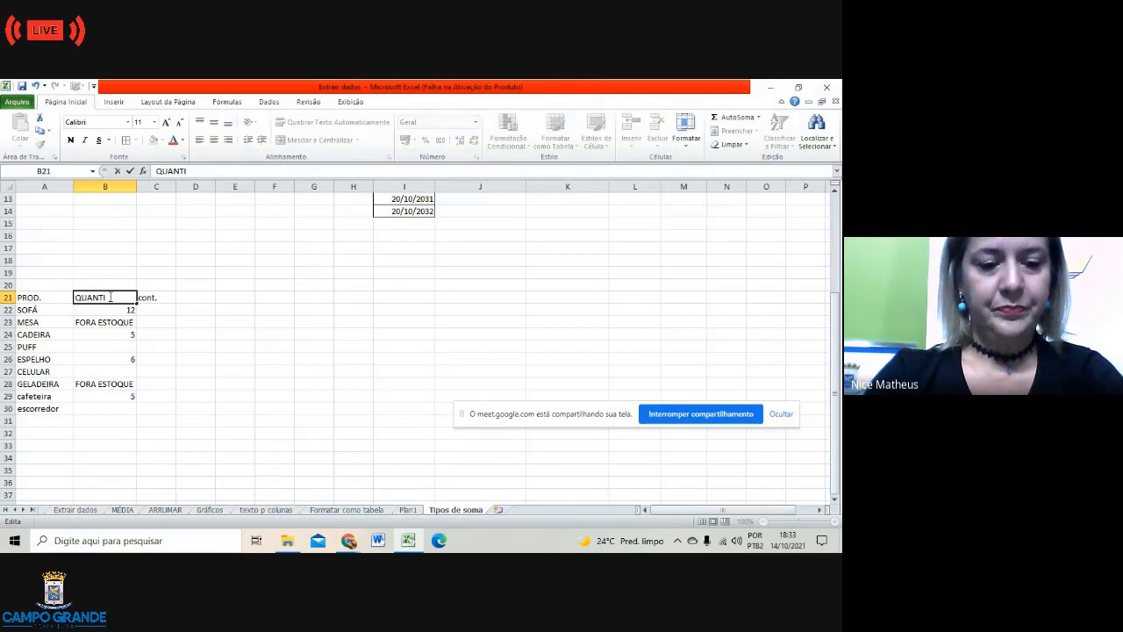
text(DAD)
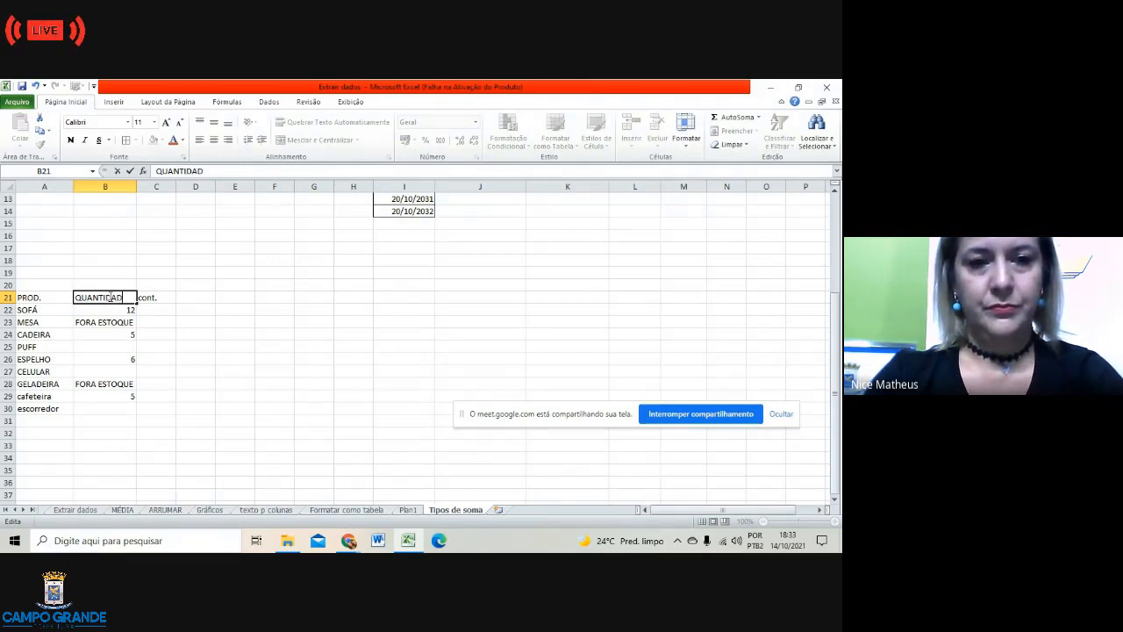
text(E)
click(155, 312)
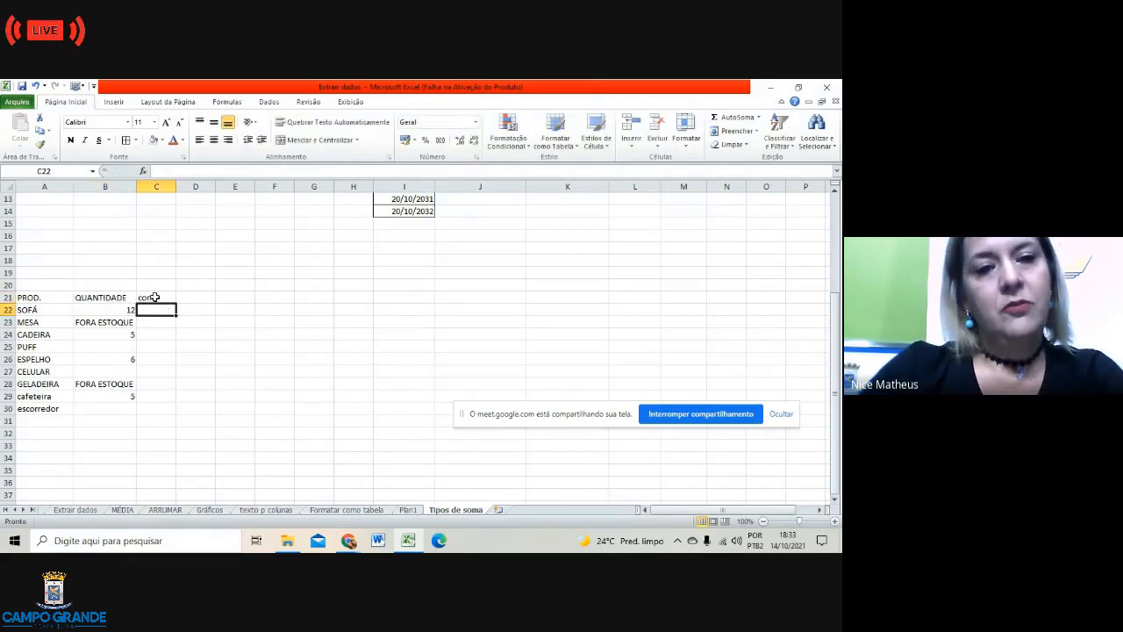
Step: Clear the cont. label from C21 and review the quantities (12, FORA ESTOQUE, empty)
click(154, 298)
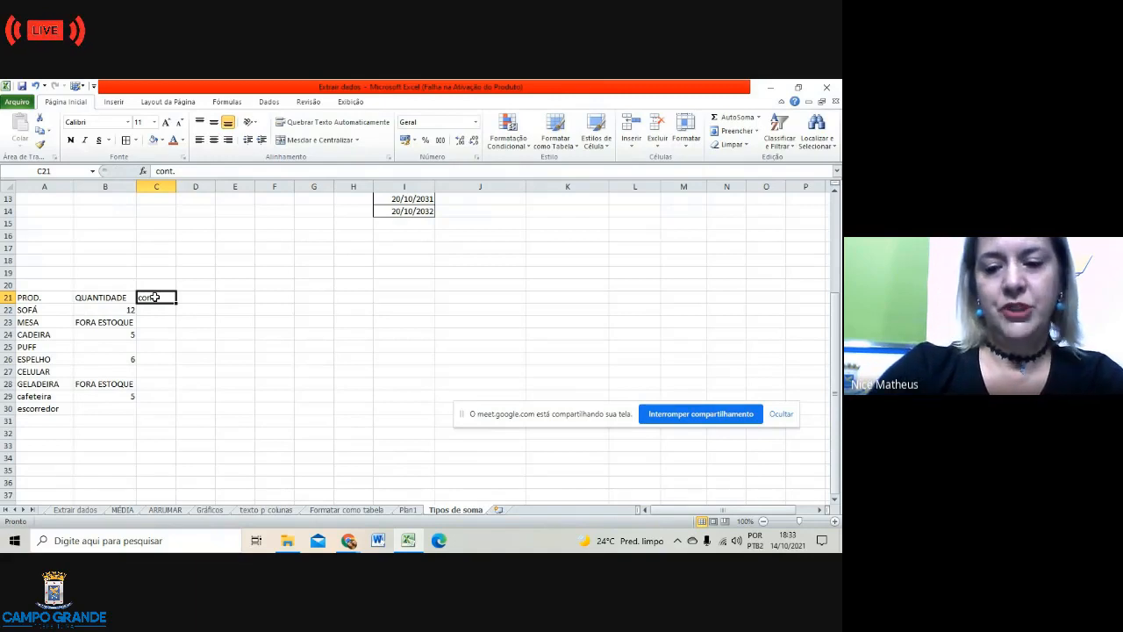
key(BackSpace)
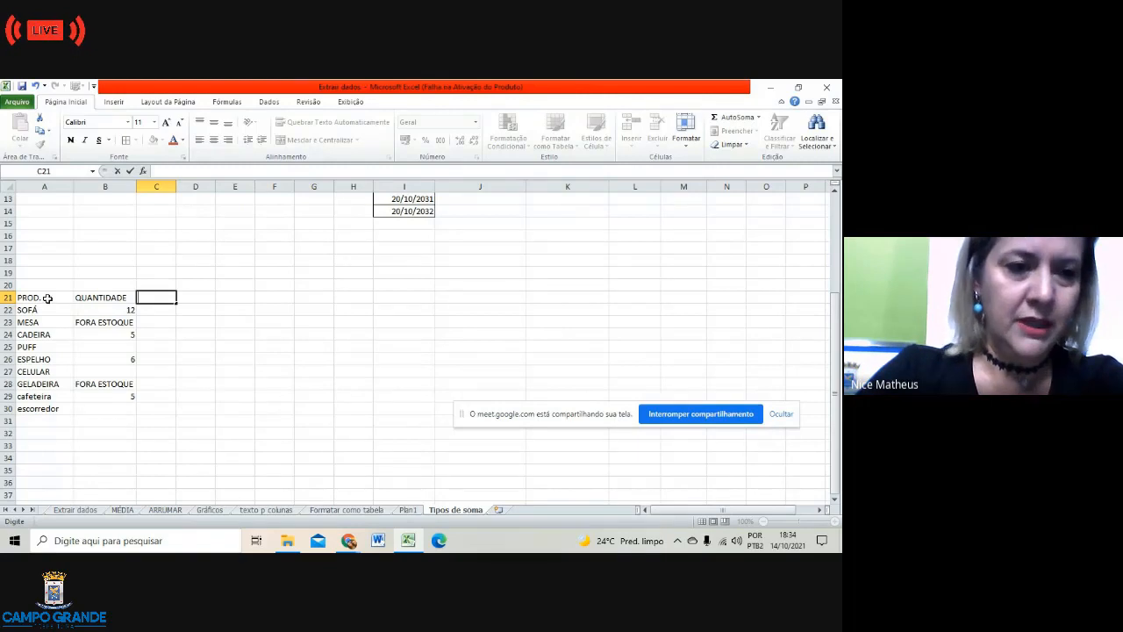
click(115, 307)
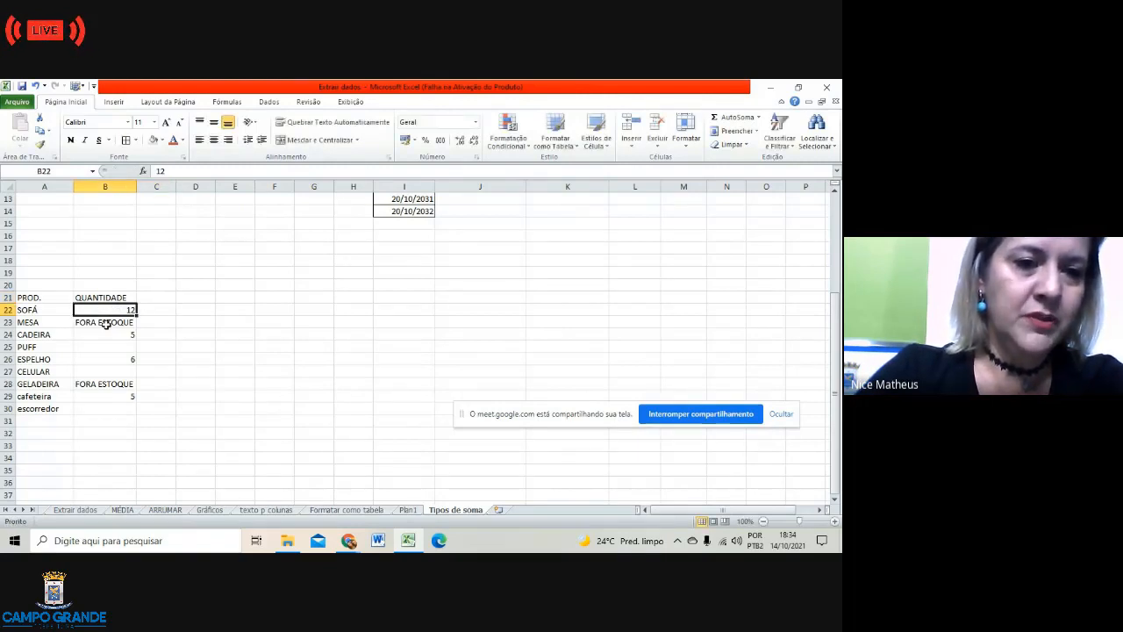
click(106, 324)
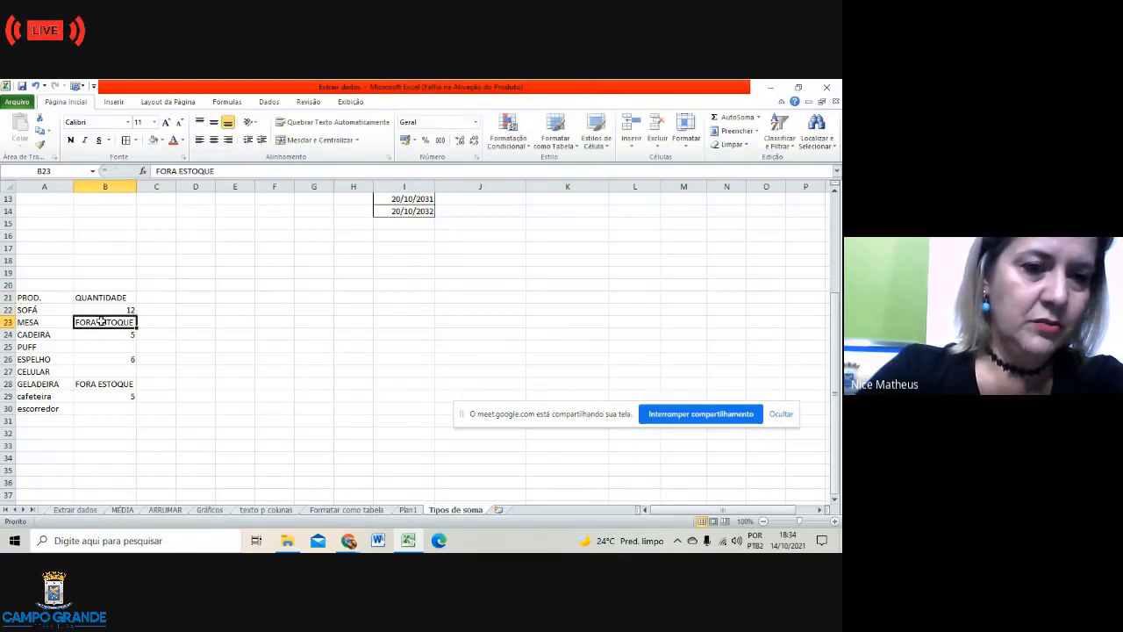
click(96, 348)
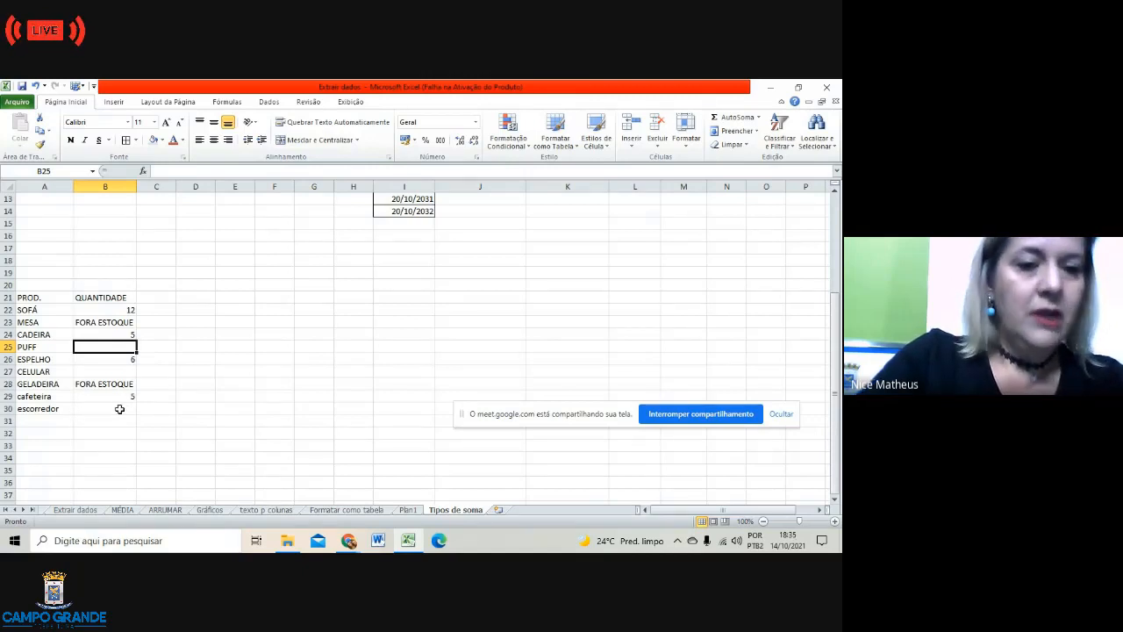
click(84, 423)
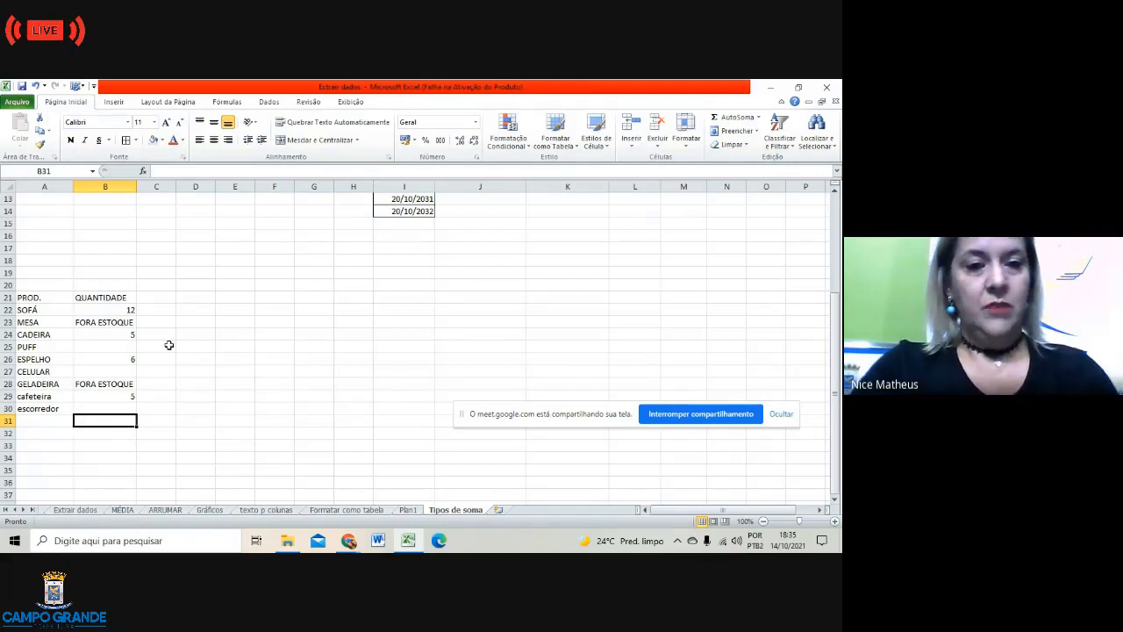
click(169, 299)
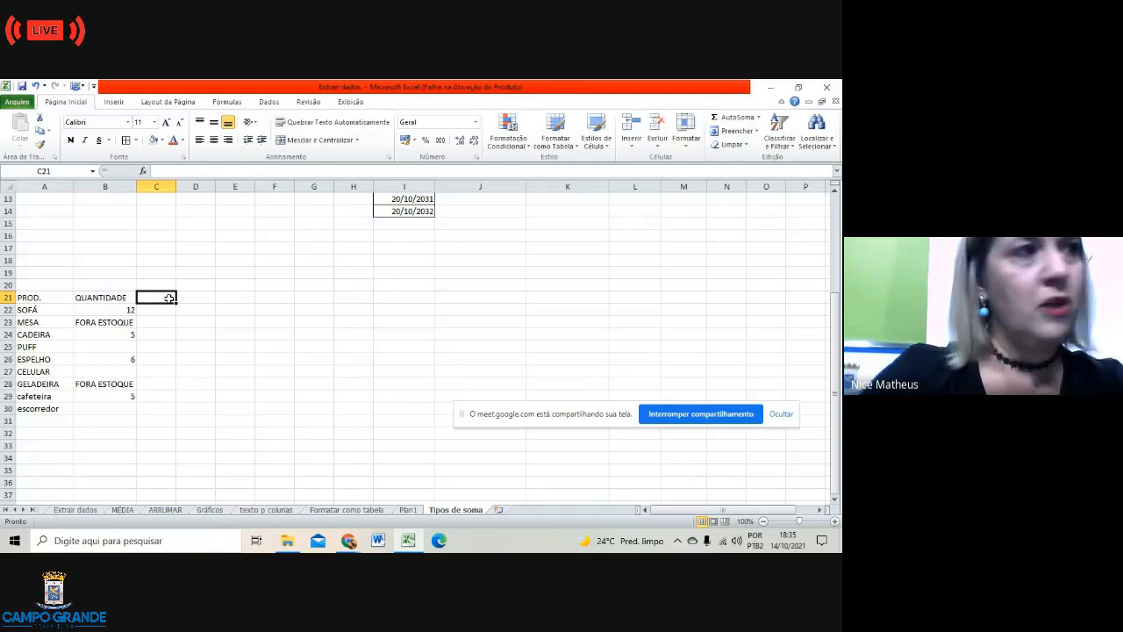
Step: Search the function list for CO and insert CONT.NÚM into C21
click(144, 172)
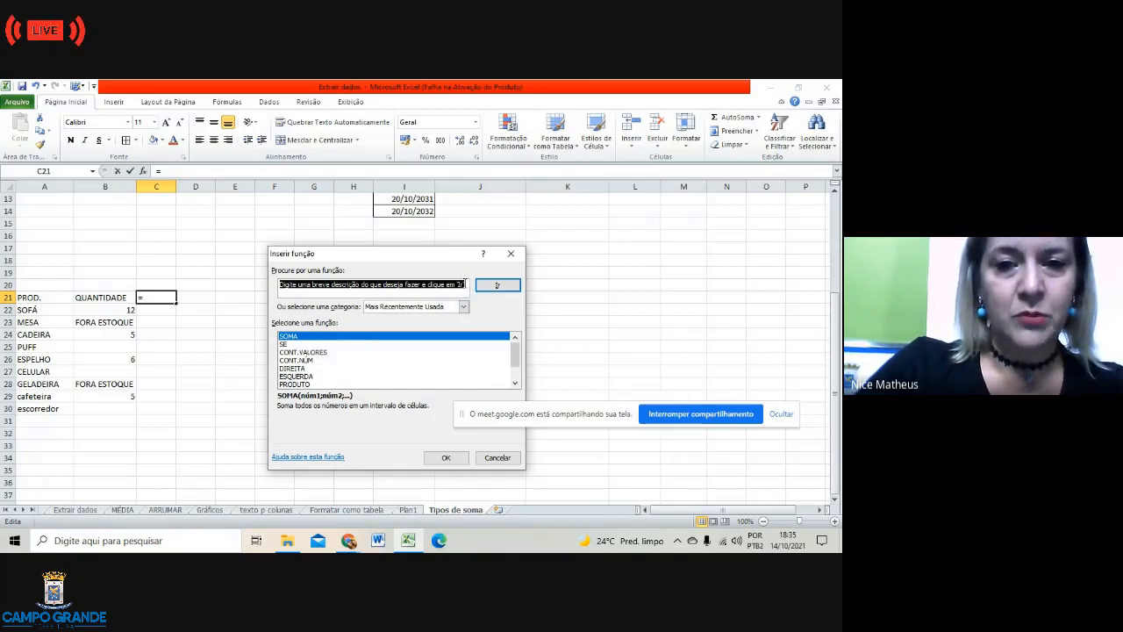
click(464, 284)
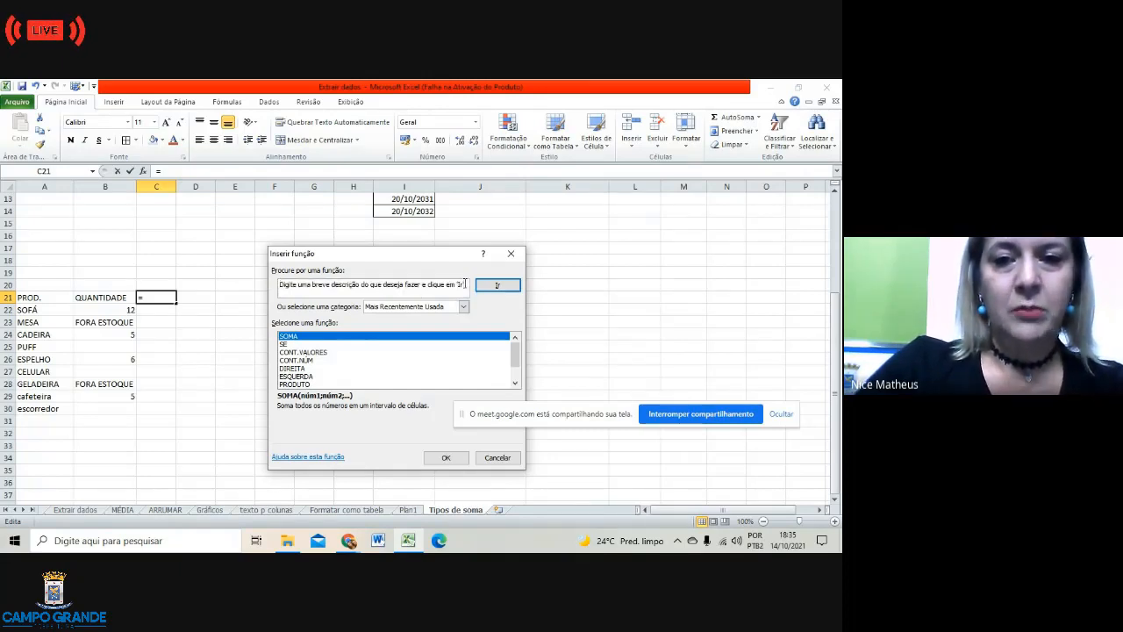
key(BackSpace)
key(BackSpace)
key(BackSpace)
key(BackSpace)
key(BackSpace)
key(BackSpace)
key(BackSpace)
key(BackSpace)
key(BackSpace)
key(BackSpace)
key(BackSpace)
key(BackSpace)
key(BackSpace)
key(BackSpace)
key(BackSpace)
key(BackSpace)
key(BackSpace)
key(BackSpace)
key(BackSpace)
key(BackSpace)
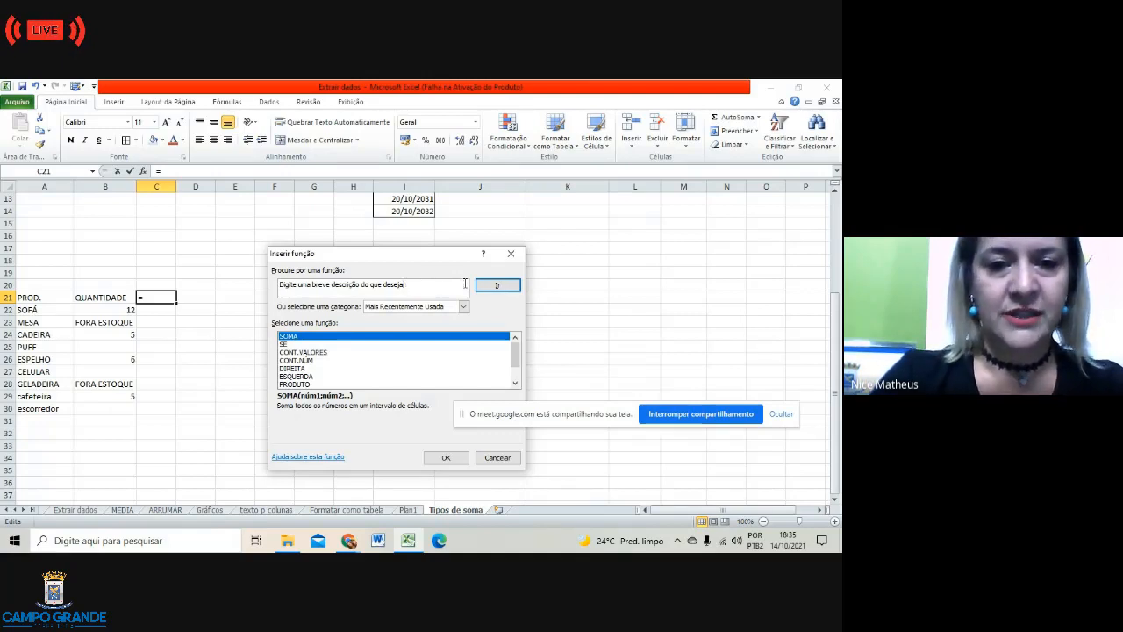
key(BackSpace)
key(BackSpace)
key(BackSpace)
key(BackSpace)
key(BackSpace)
key(BackSpace)
key(BackSpace)
key(BackSpace)
key(BackSpace)
key(BackSpace)
key(BackSpace)
key(BackSpace)
key(BackSpace)
key(BackSpace)
key(BackSpace)
key(BackSpace)
key(BackSpace)
key(BackSpace)
key(BackSpace)
key(BackSpace)
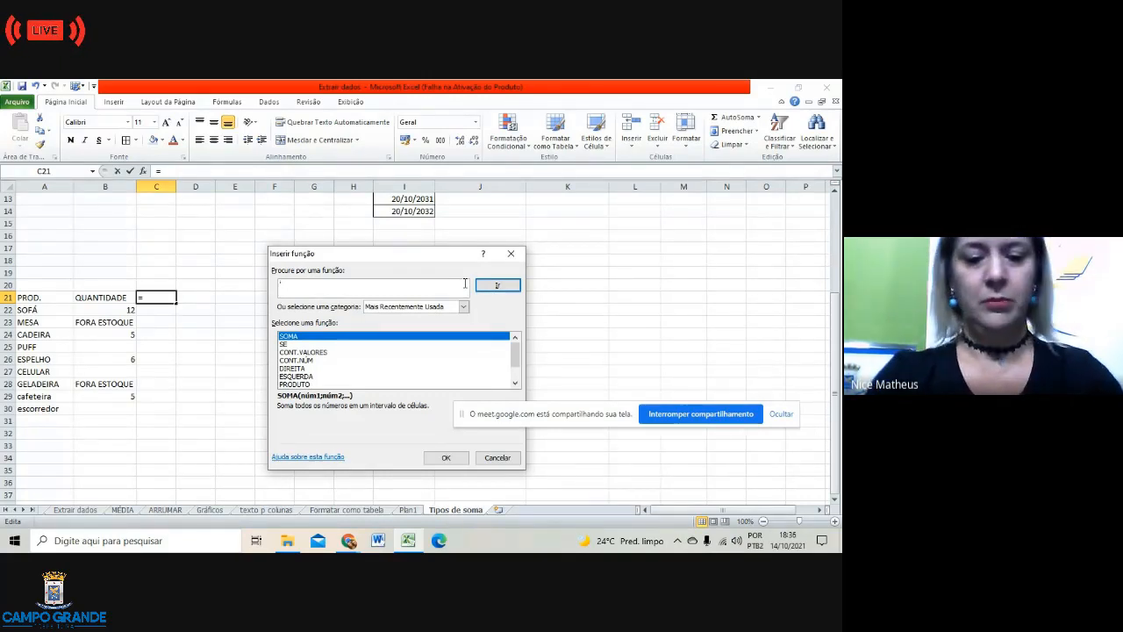
text(CONT)
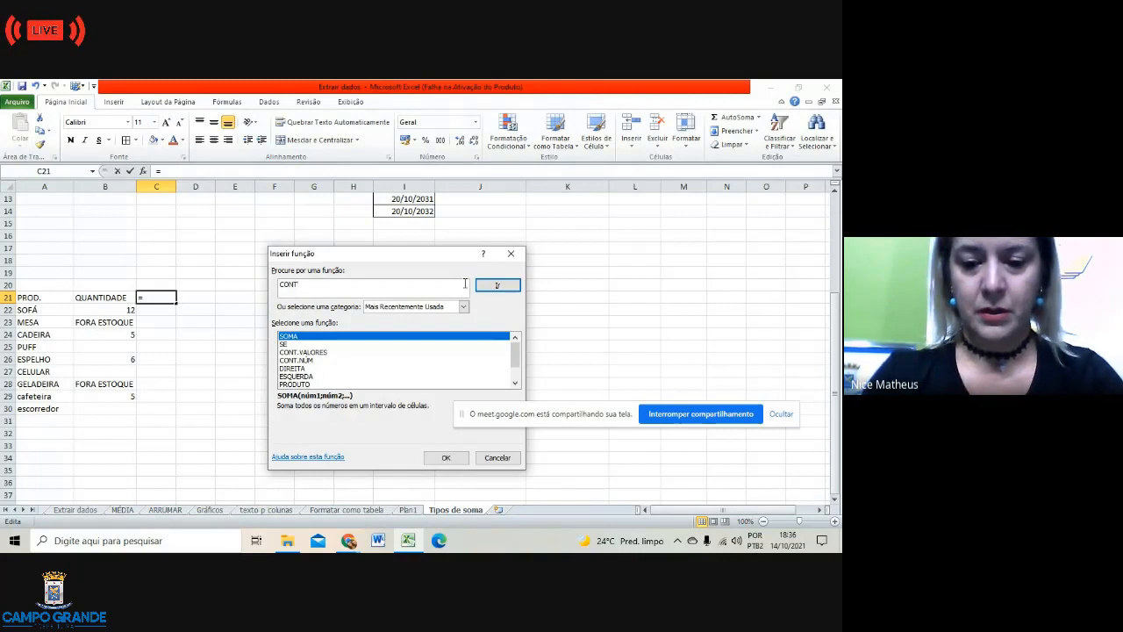
click(514, 291)
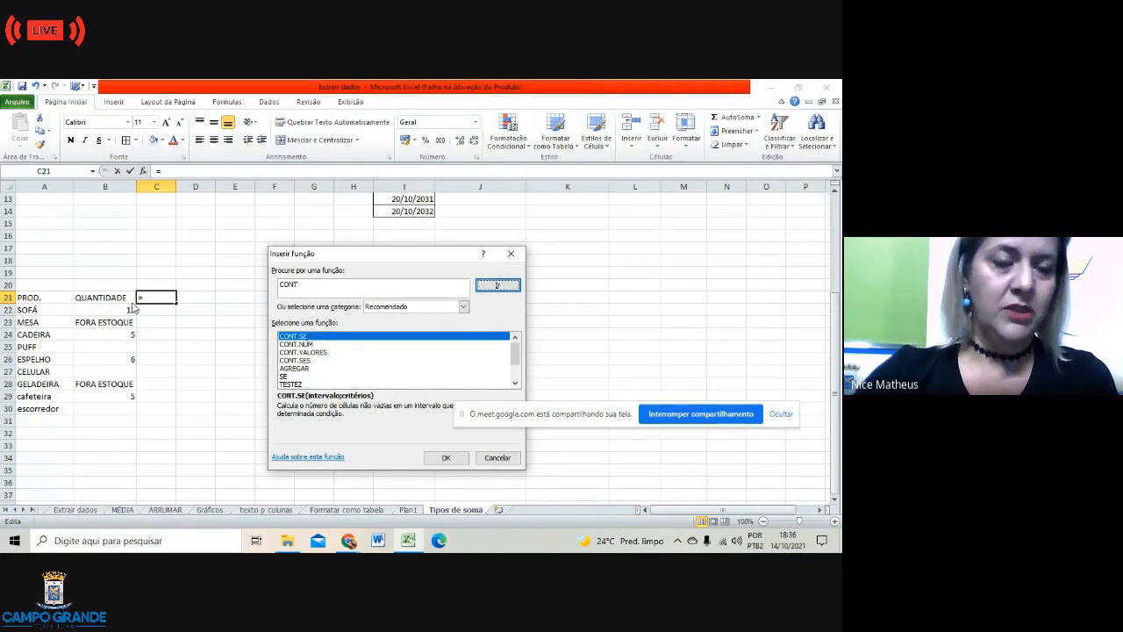
click(315, 345)
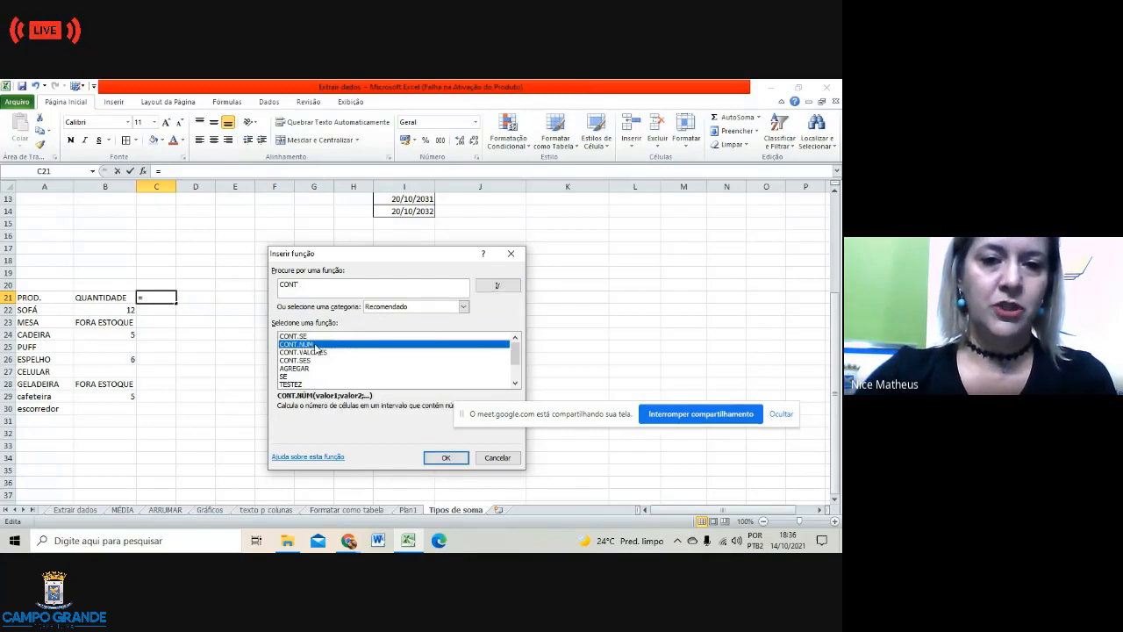
click(443, 458)
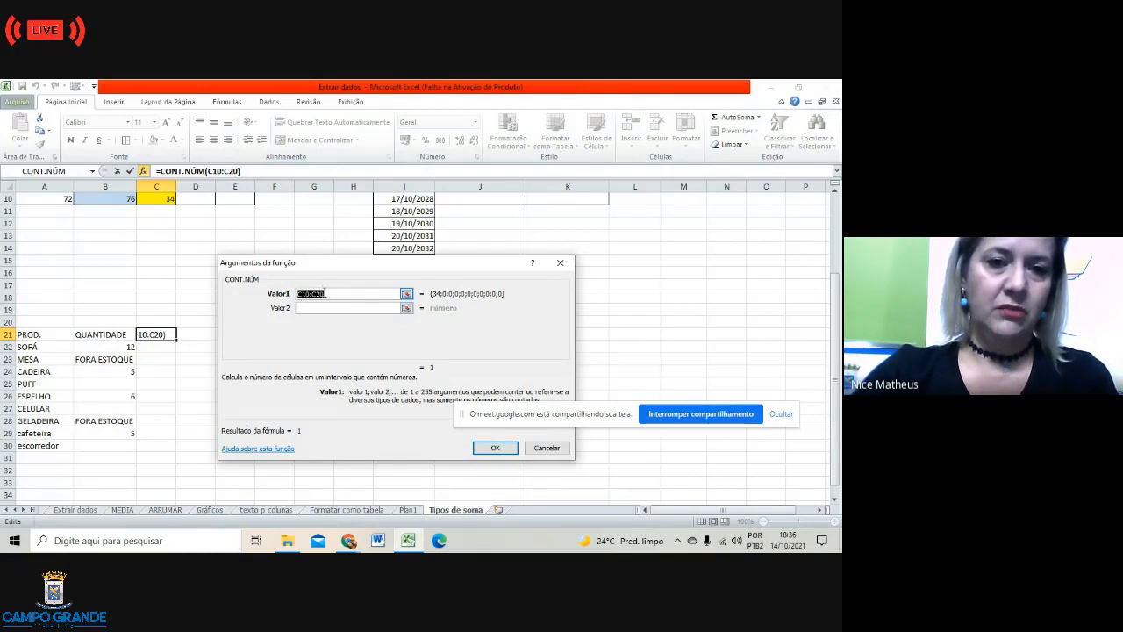
Step: Replace the suggested C10:C20 argument with B21:B30 and confirm, giving 4
click(325, 293)
key(BackSpace)
key(BackSpace)
key(BackSpace)
key(BackSpace)
key(BackSpace)
key(BackSpace)
key(BackSpace)
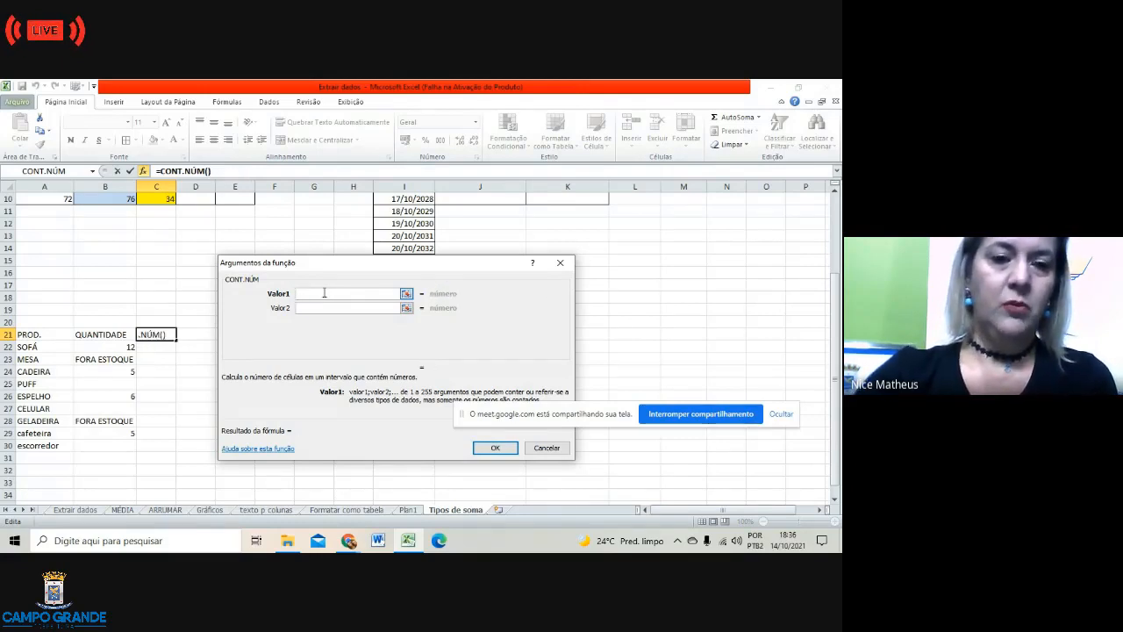
click(111, 334)
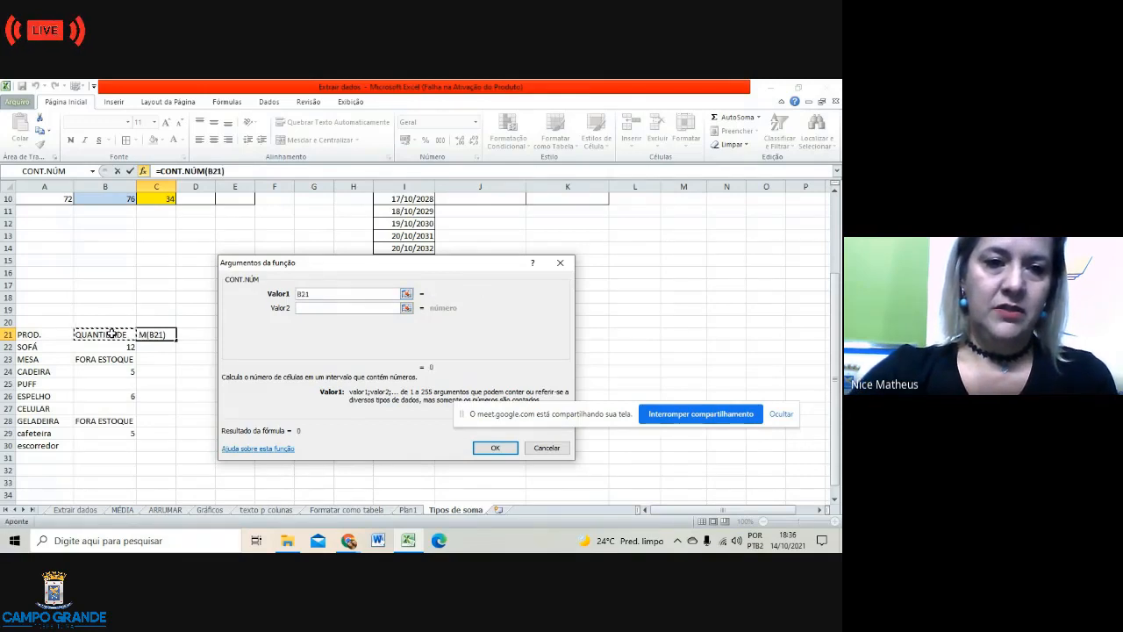
drag(111, 334, 112, 447)
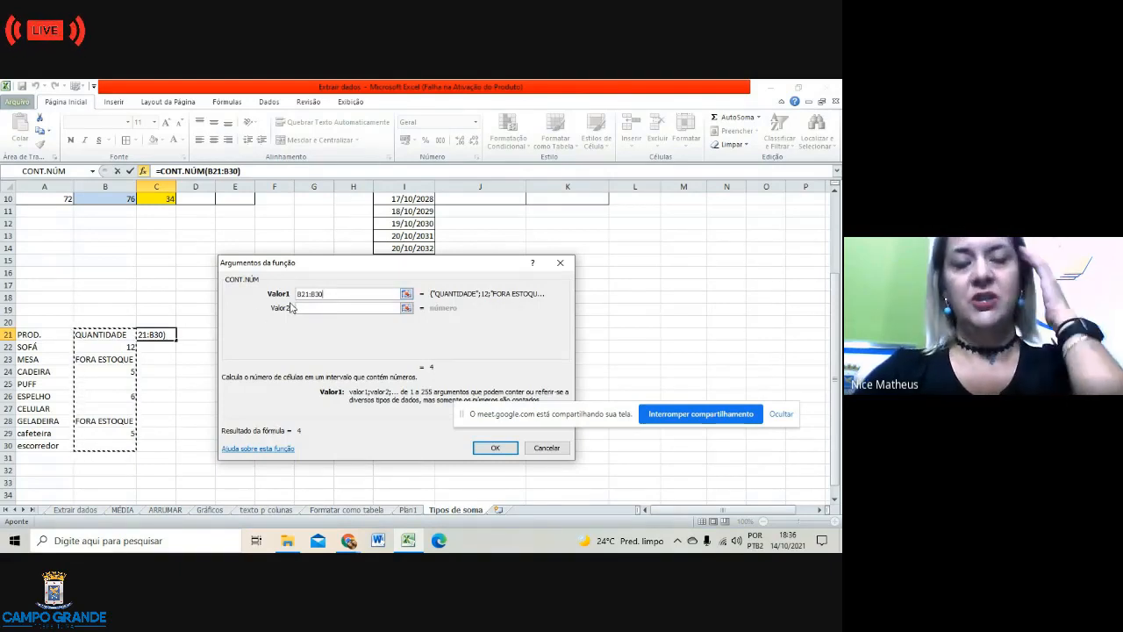
click(495, 448)
Step: Check the SOFÁ, CADEIRA (5), ESPELHO (6) and cafeteira (5) quantities against the count
click(268, 387)
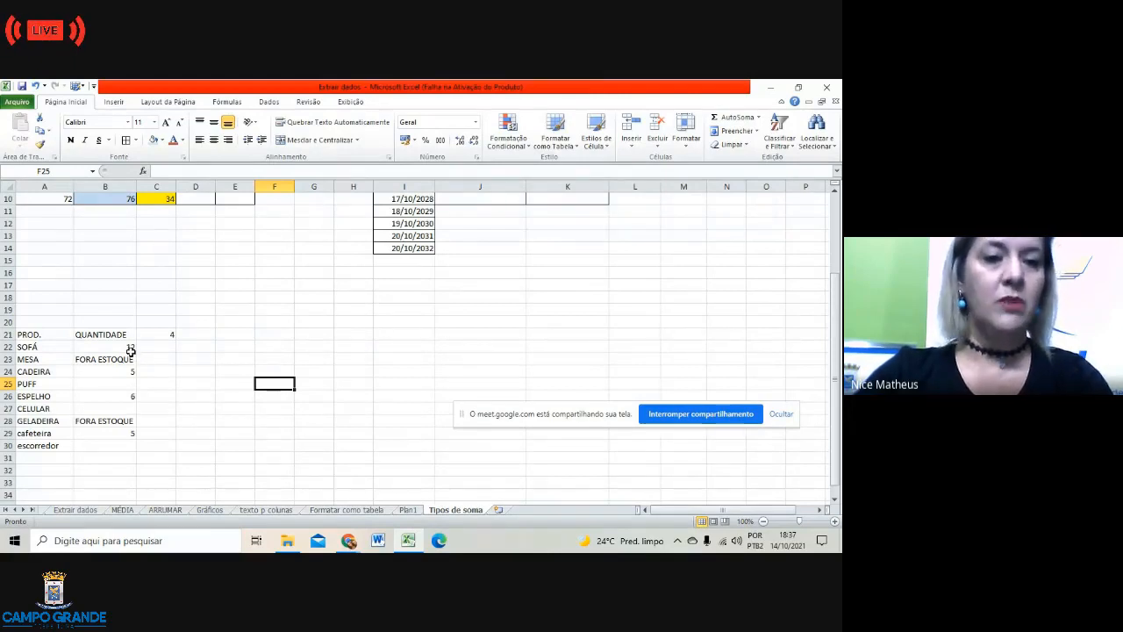
click(123, 346)
click(124, 371)
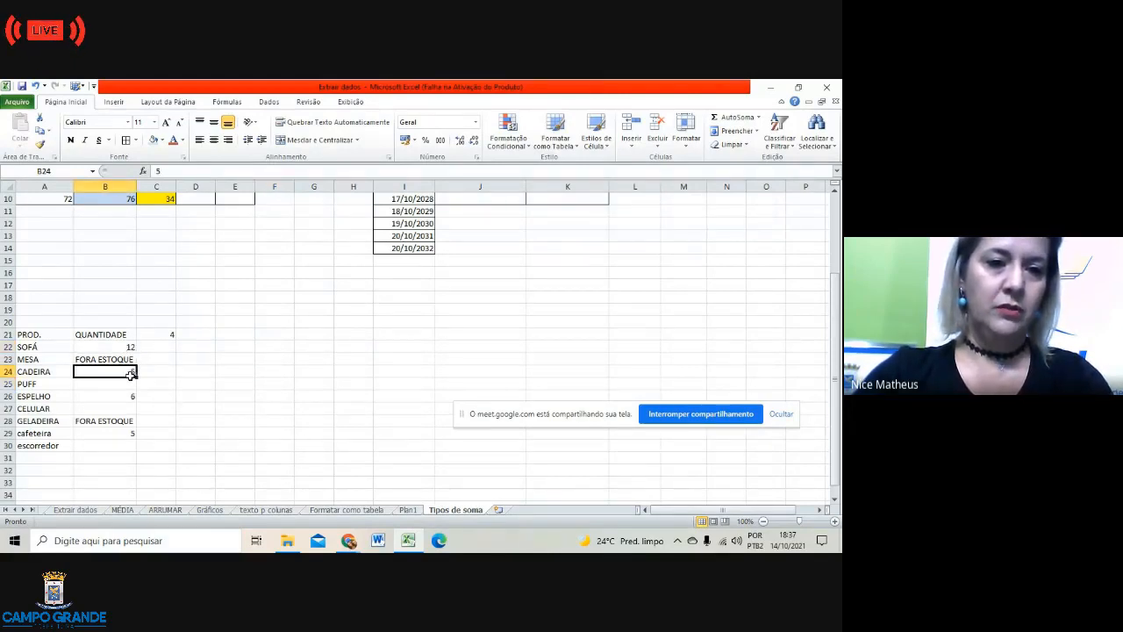
click(126, 395)
click(128, 431)
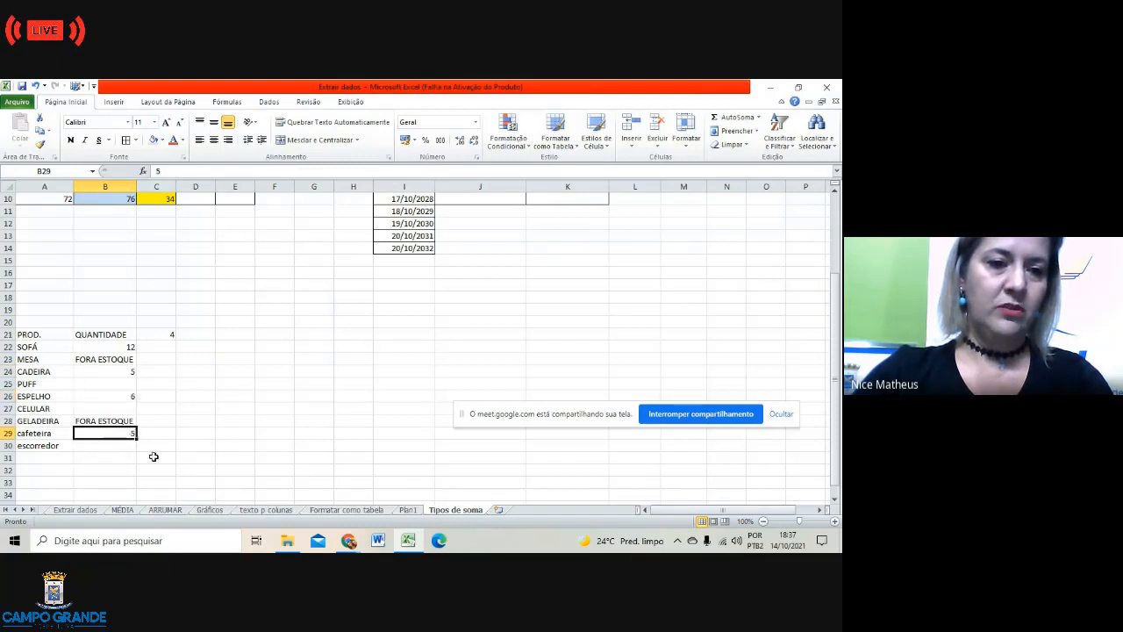
click(156, 334)
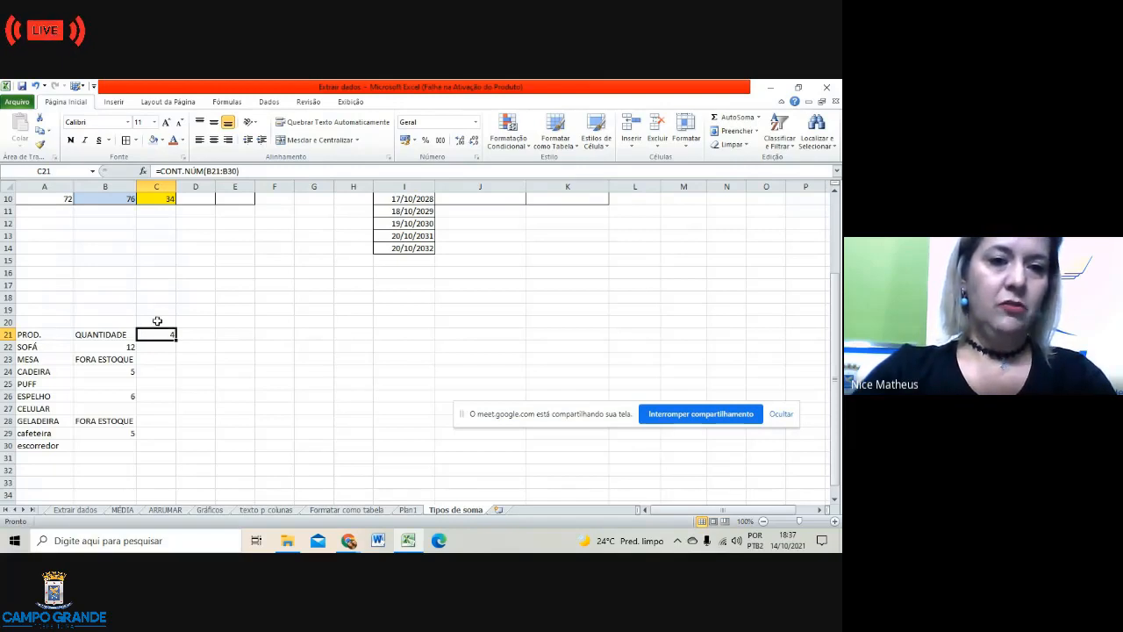
click(159, 321)
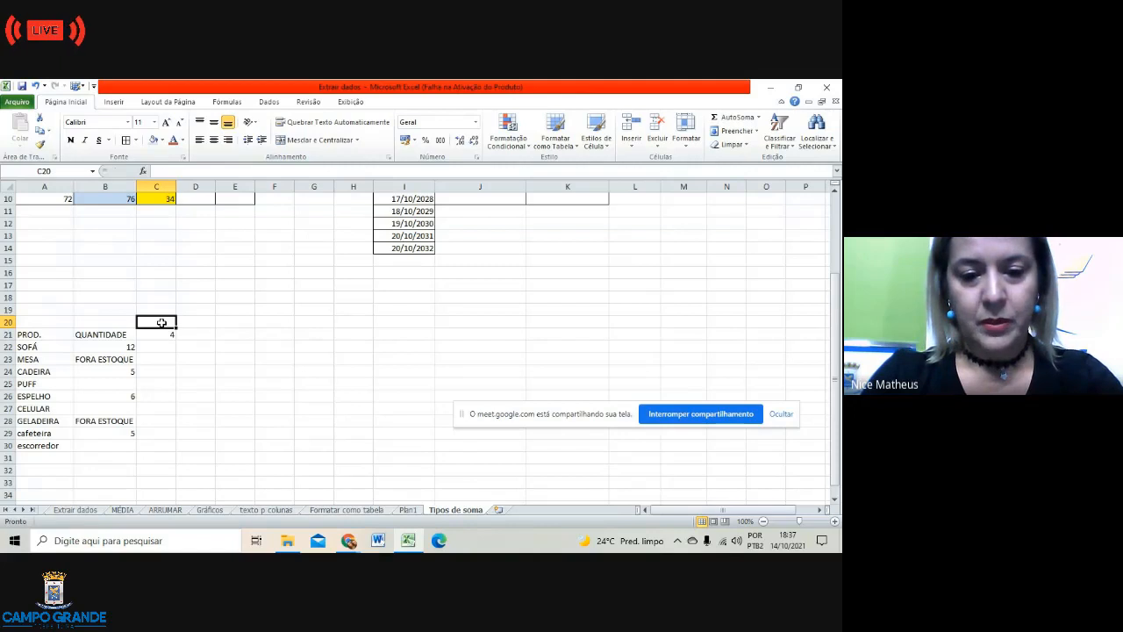
Step: Enter QUANT. ITENS as the heading in C20
text(QUANT)
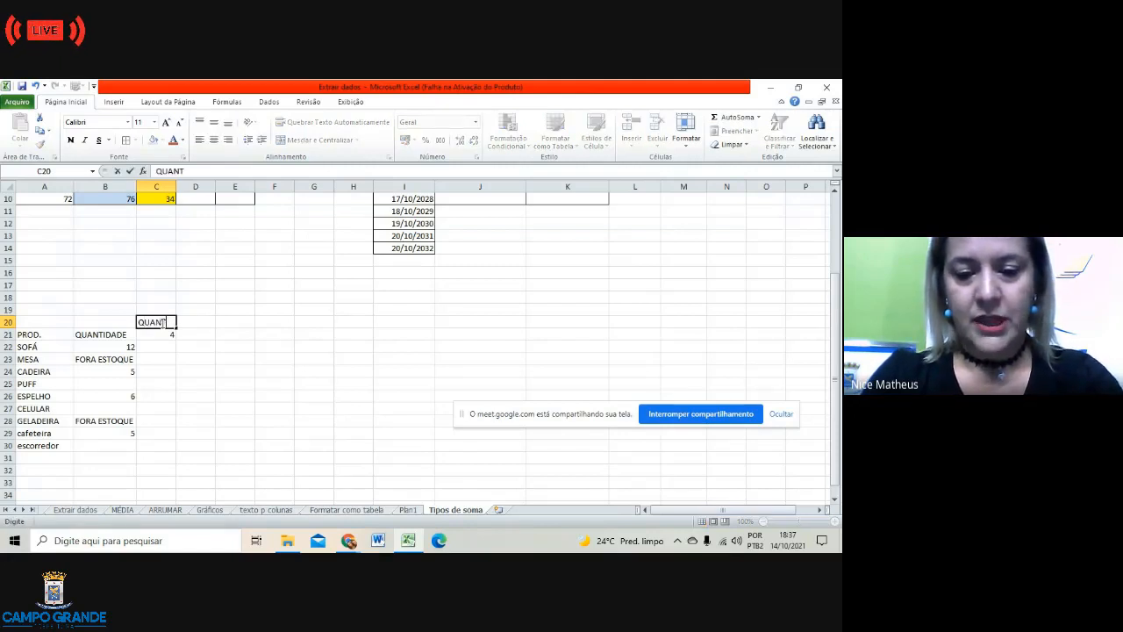
text(.)
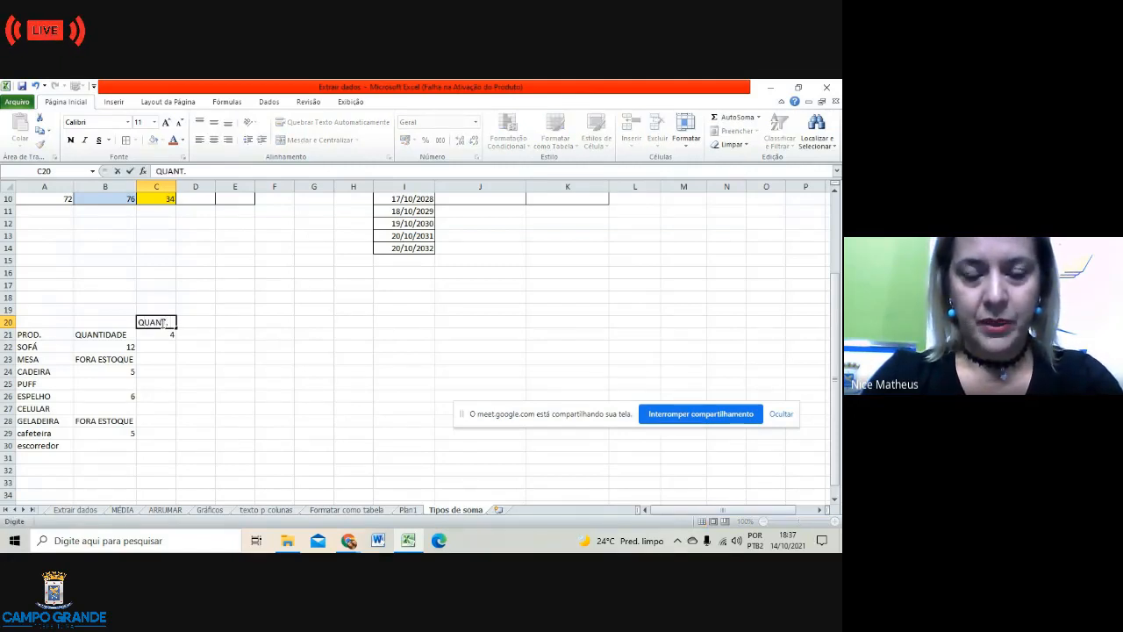
text( IT)
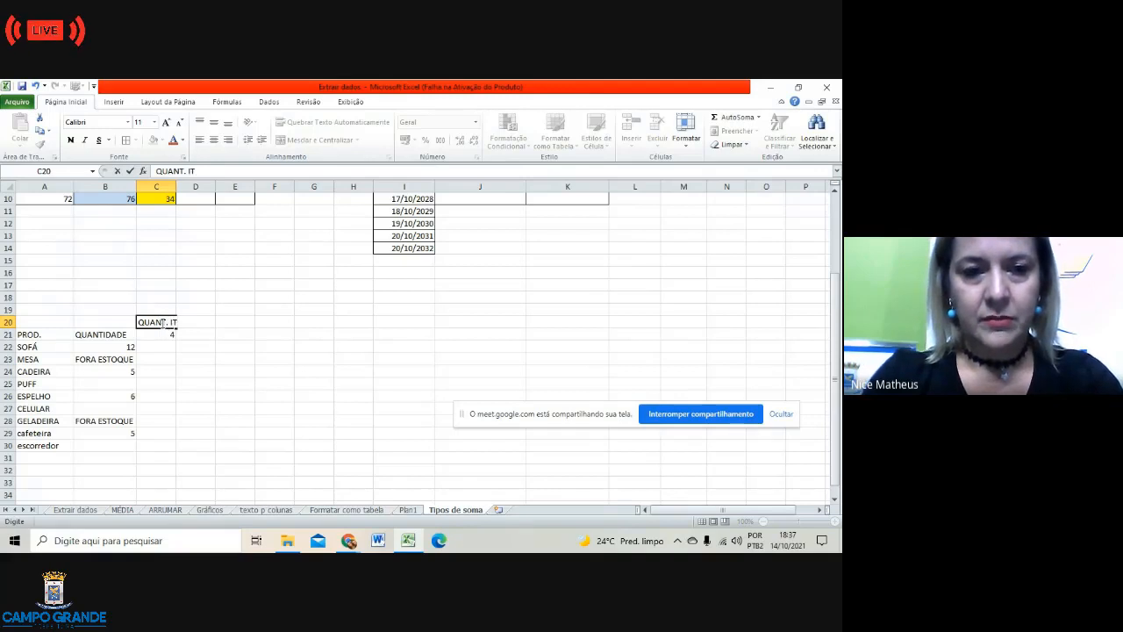
text(ENS)
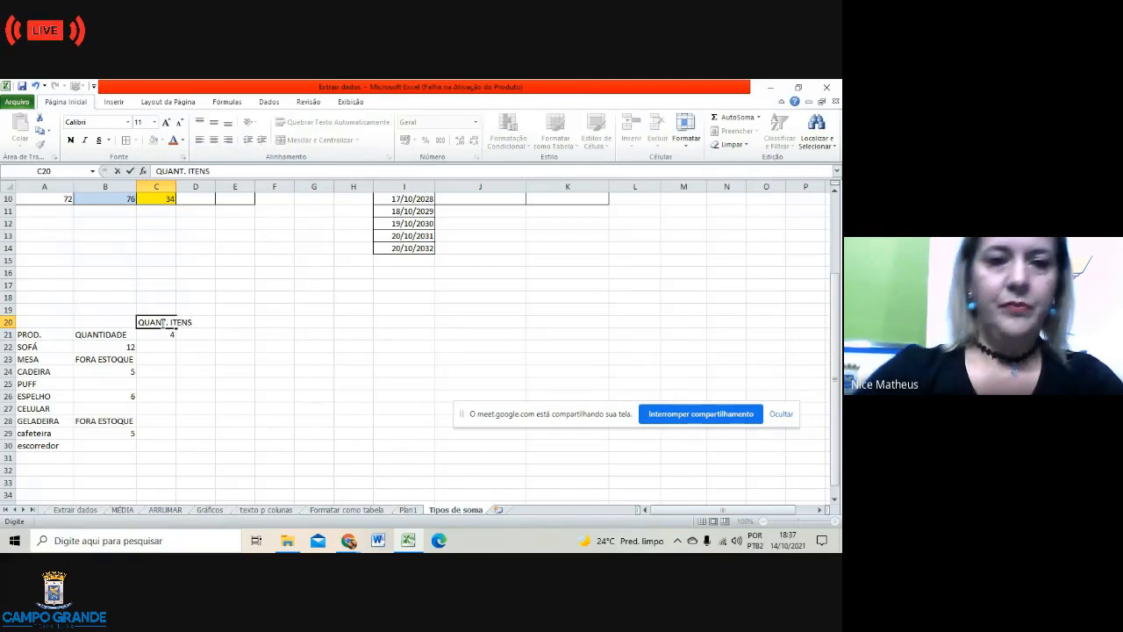
click(211, 359)
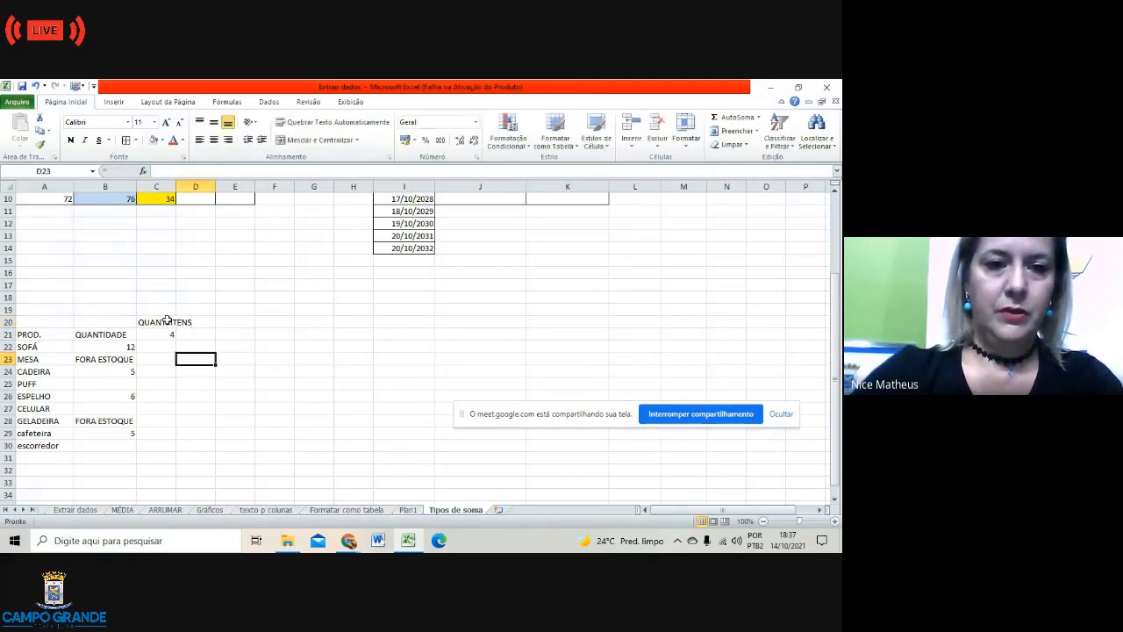
double_click(167, 321)
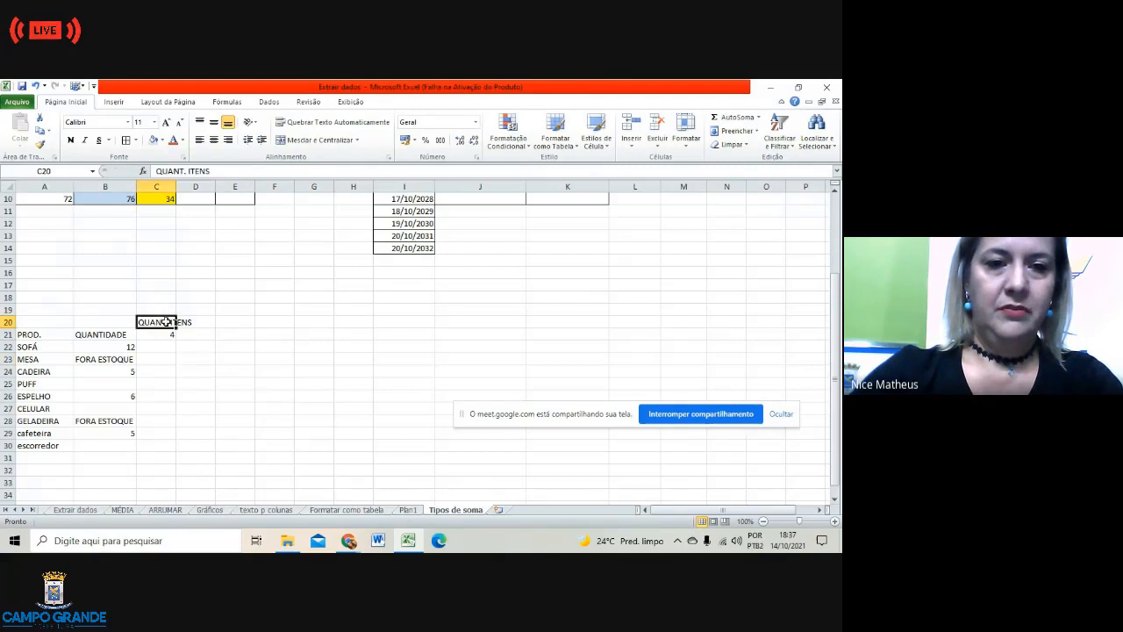
Step: Autofit column C so the QUANT. ITENS heading fits
click(166, 185)
click(265, 331)
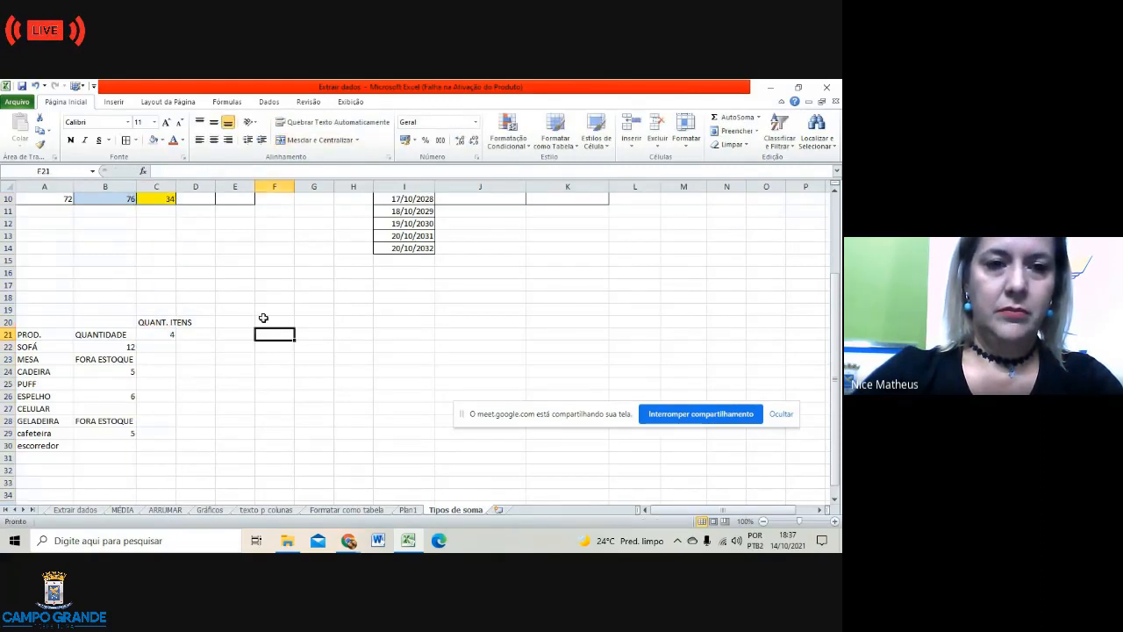
double_click(176, 185)
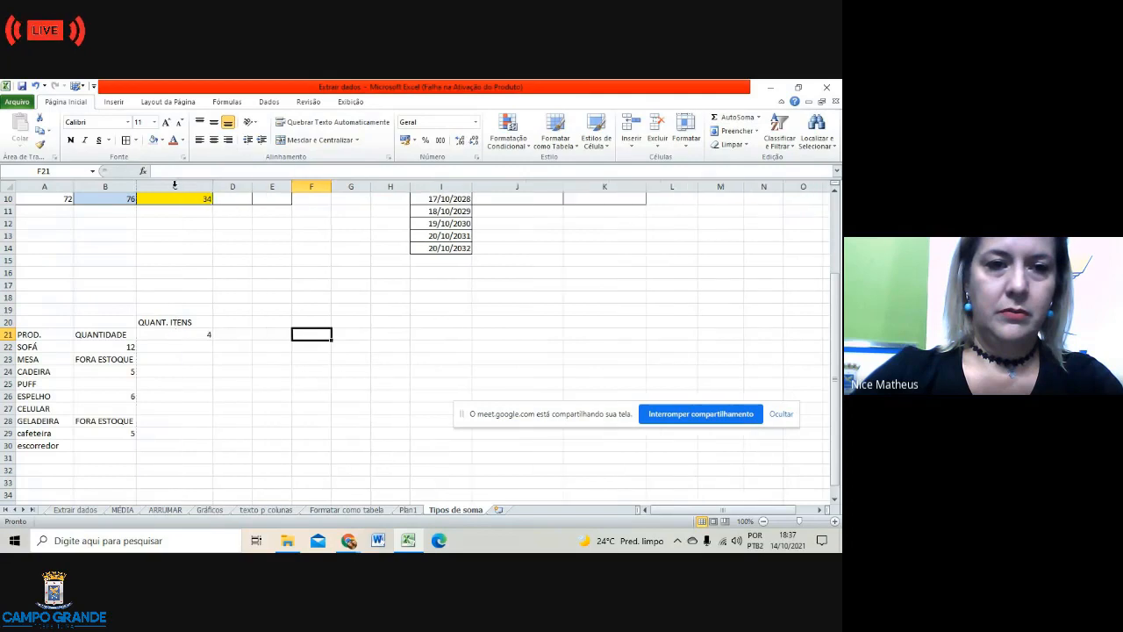
click(204, 336)
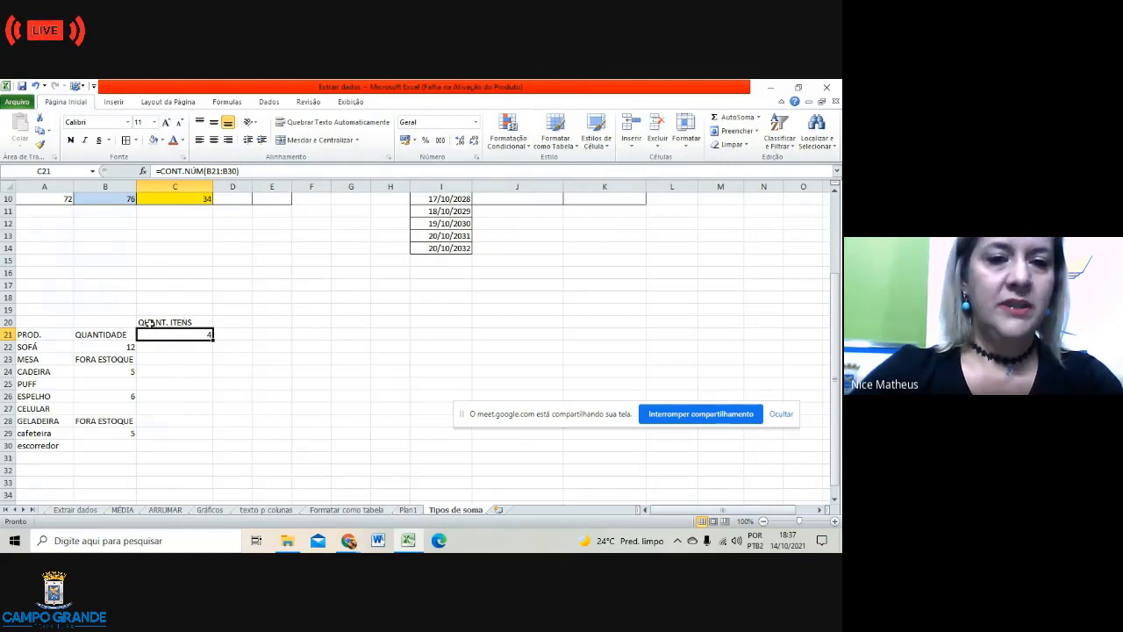
click(230, 323)
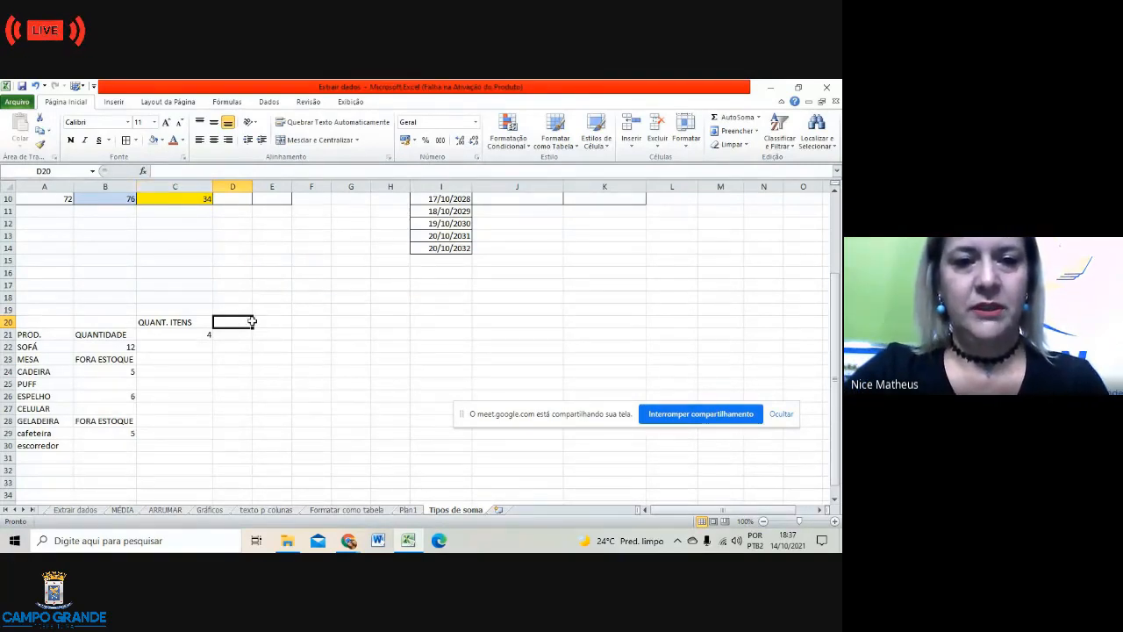
Step: Insert CONT.VALORES in D20 over B22:B30 instead of D3:D19, returning 6
click(142, 171)
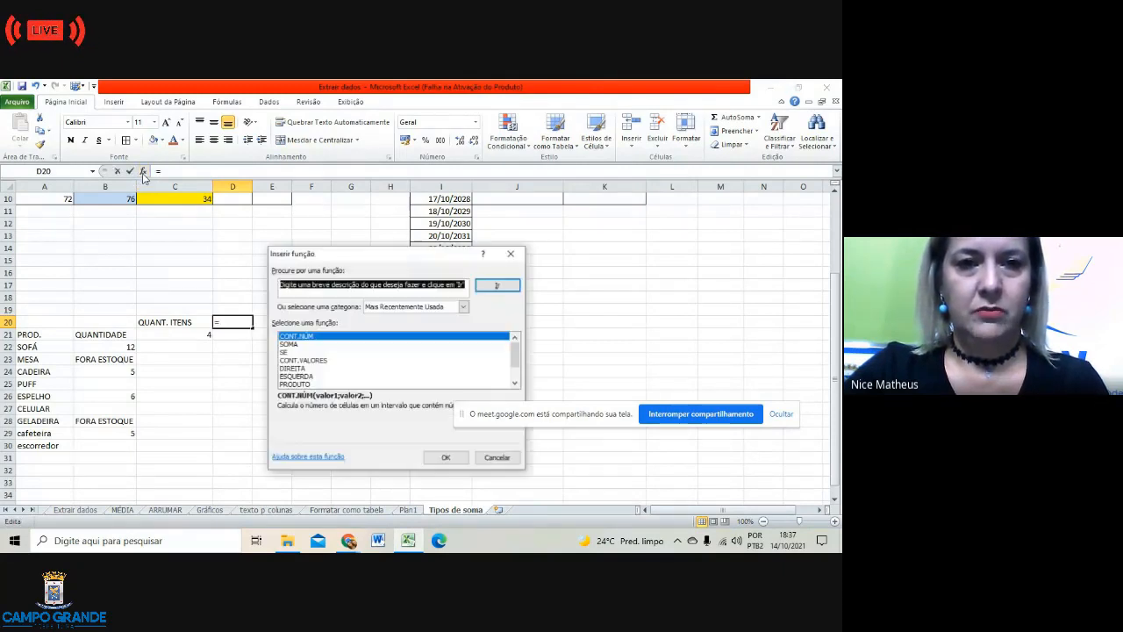
click(326, 361)
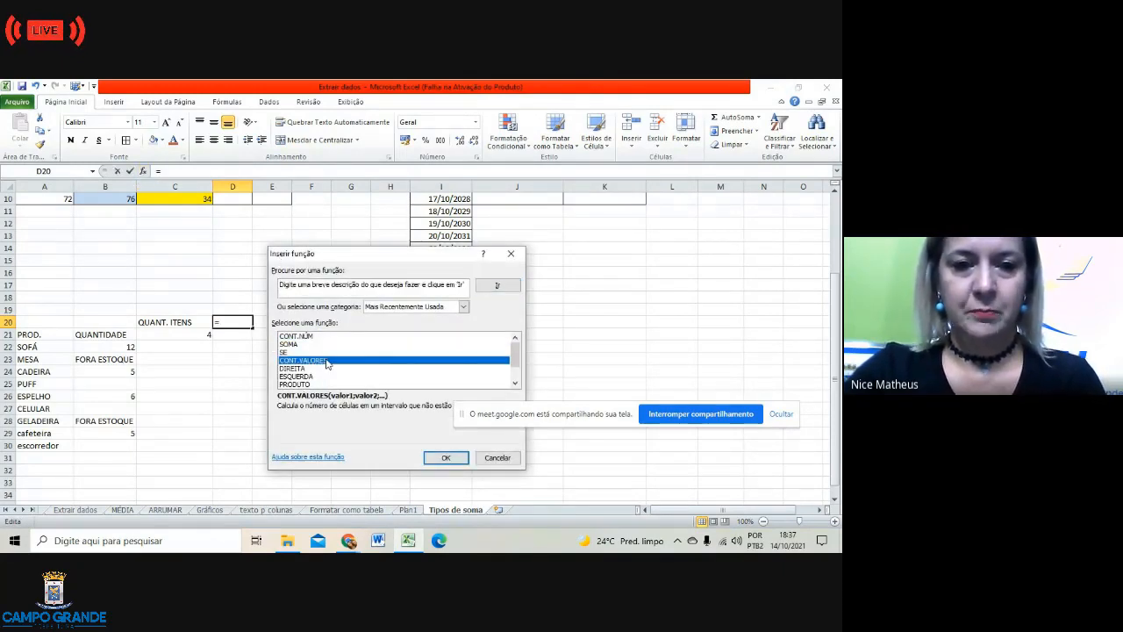
click(436, 459)
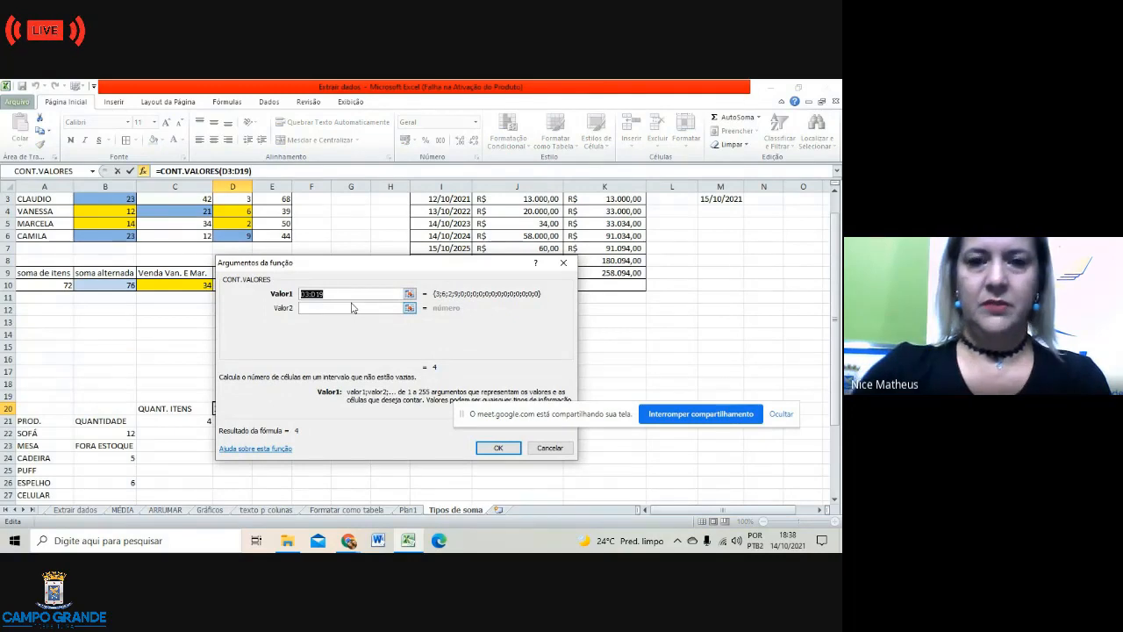
key(BackSpace)
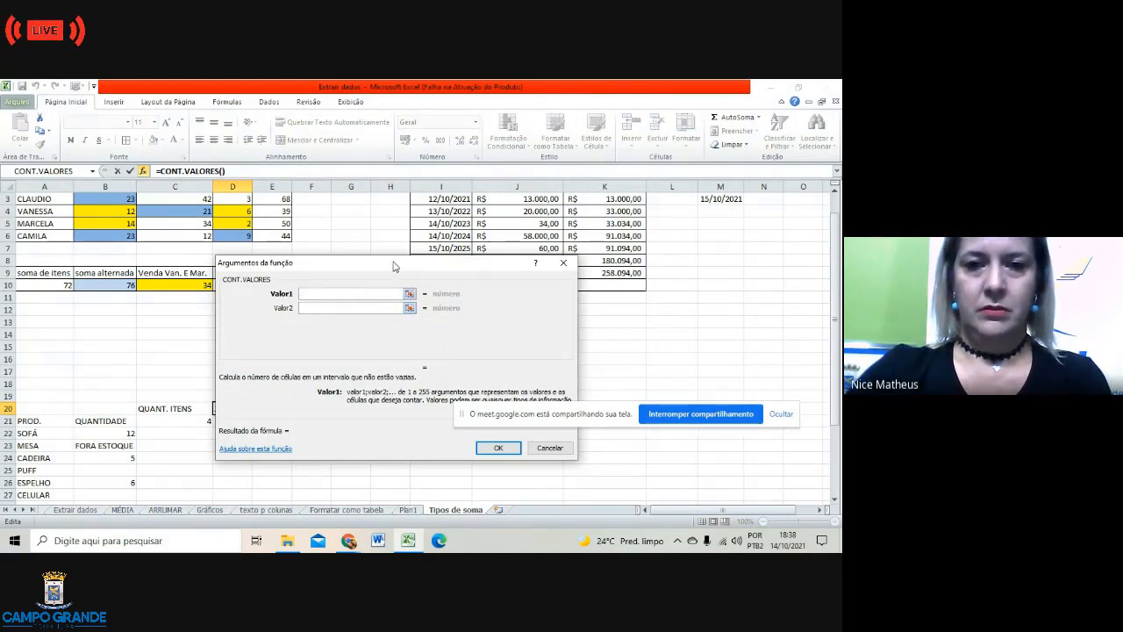
drag(395, 262, 708, 310)
scroll(280, 391, down, 3)
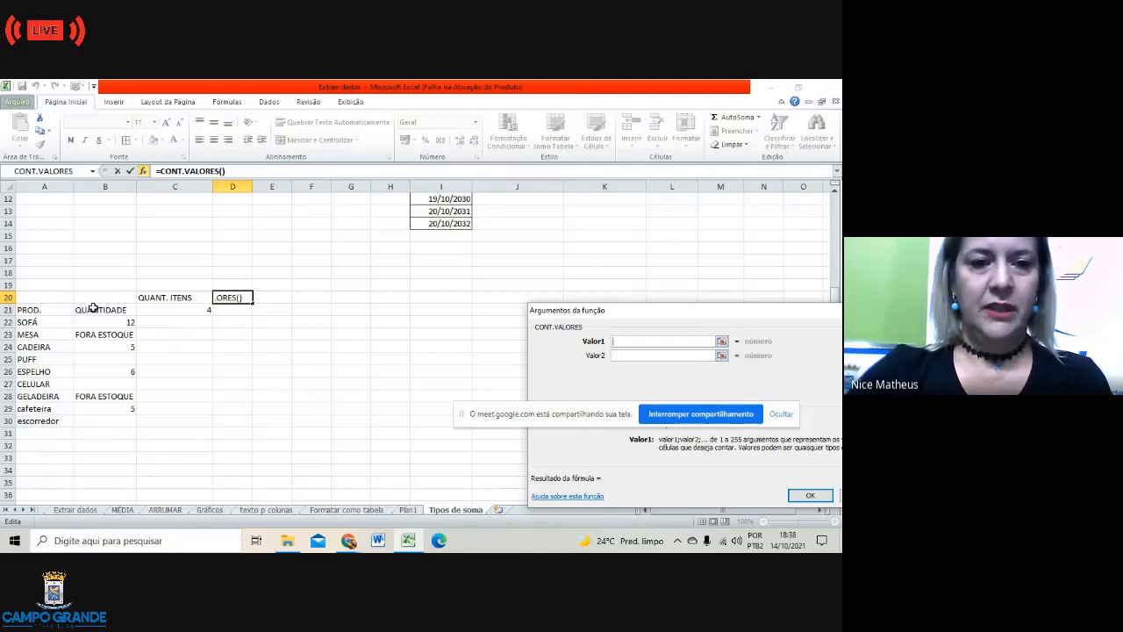
drag(93, 319, 93, 419)
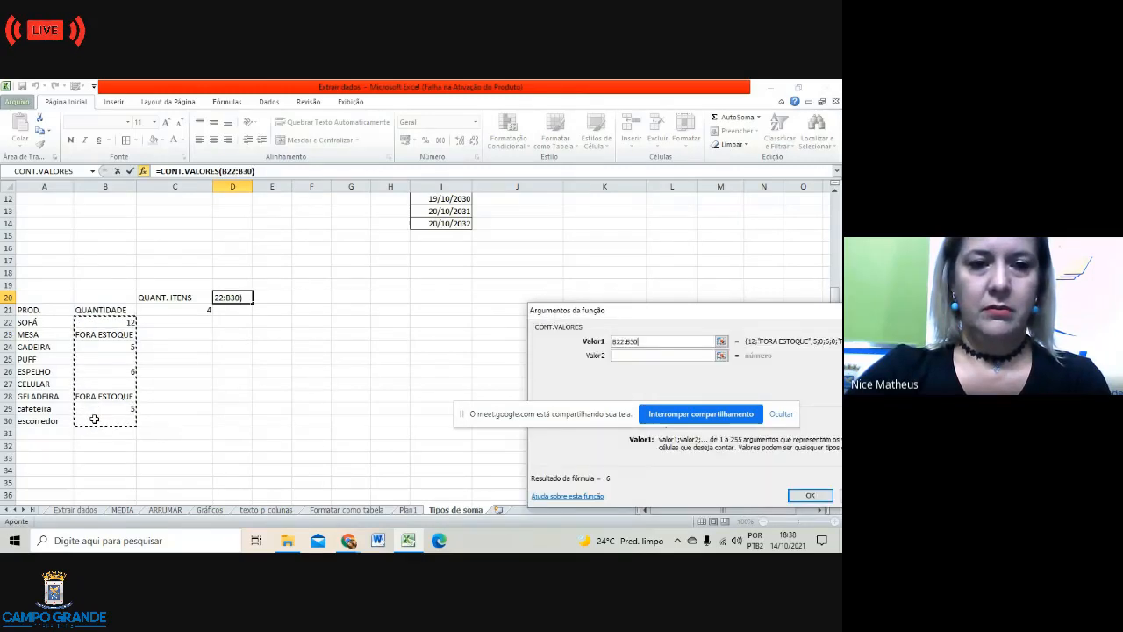
click(806, 494)
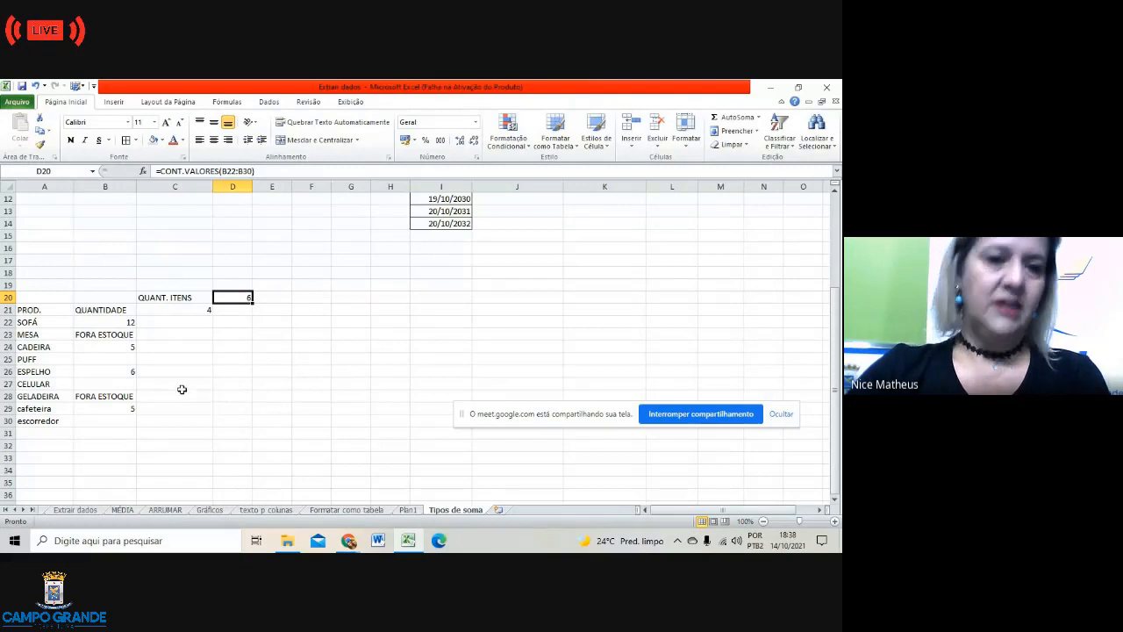
Step: Review the quantity and FORA ESTOQUE entries counted in column B
click(116, 322)
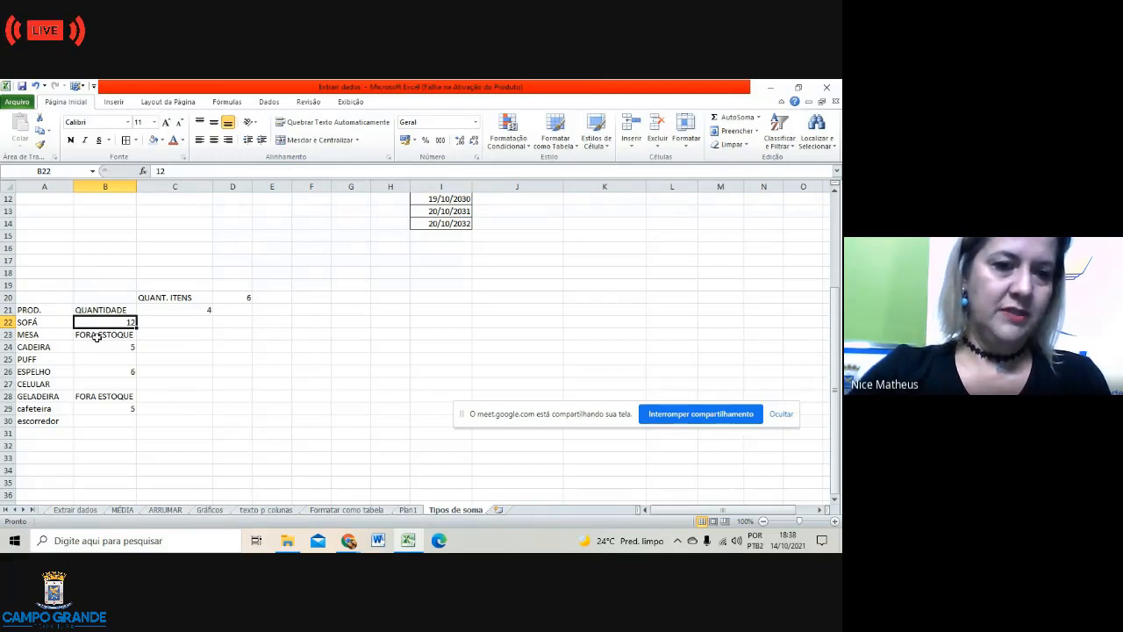
click(97, 337)
click(99, 406)
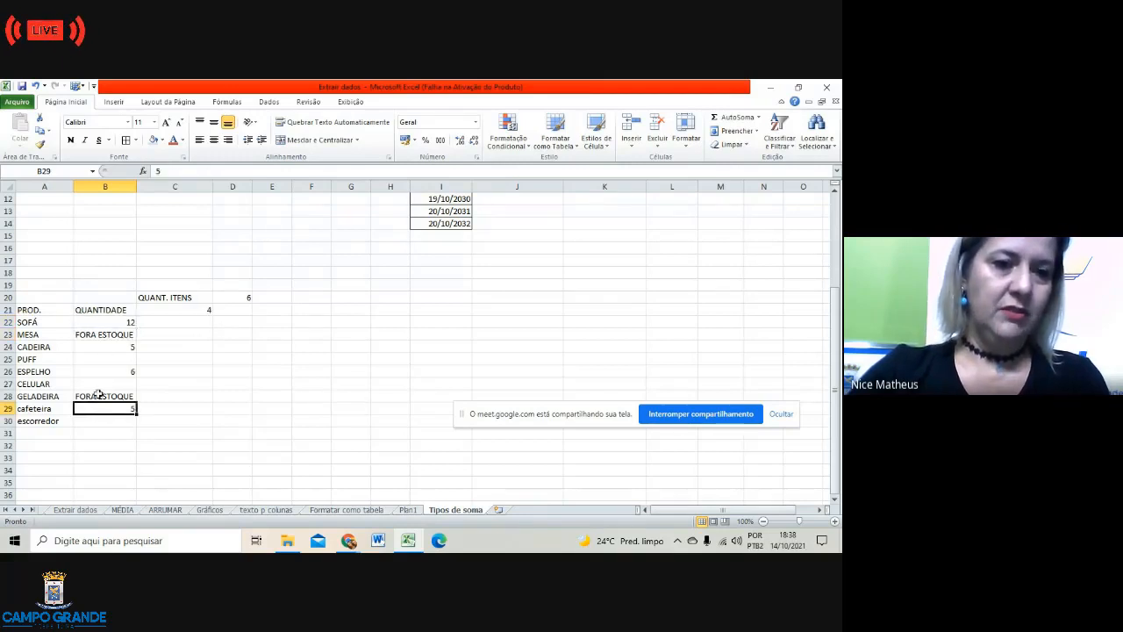
click(98, 395)
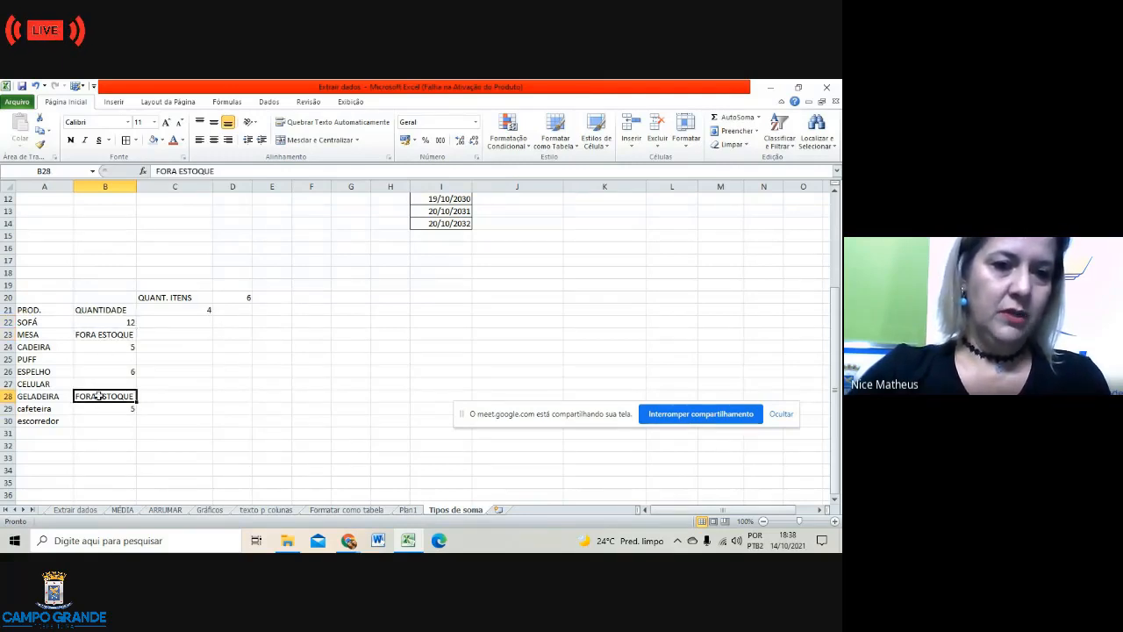
click(106, 341)
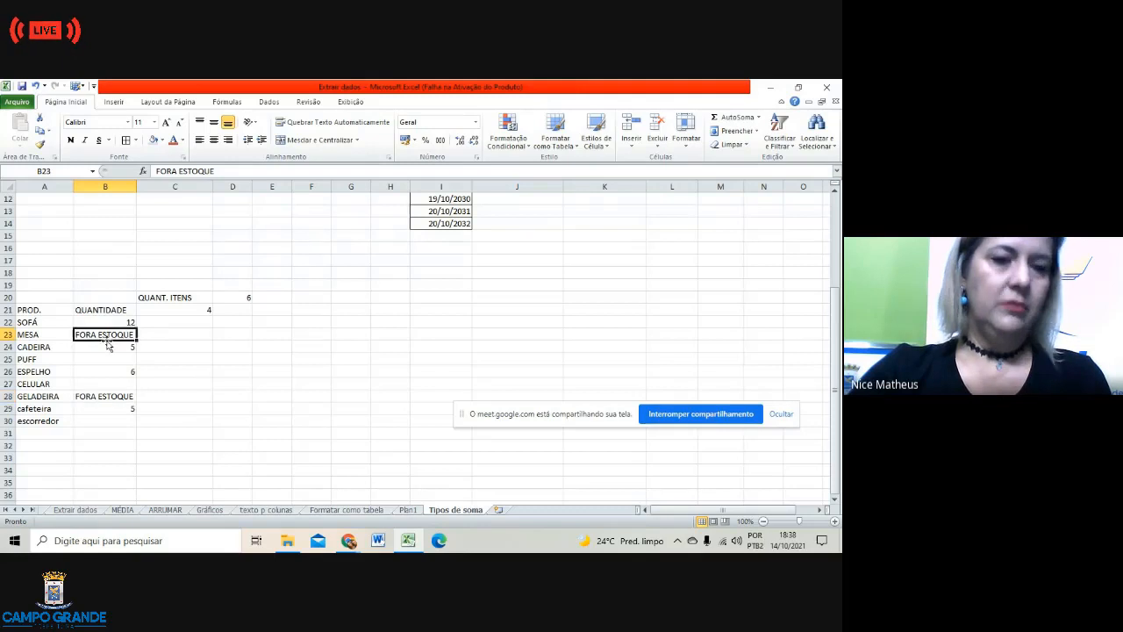
Step: Move the CONT.VALORES formula from D20 down to D21
click(246, 298)
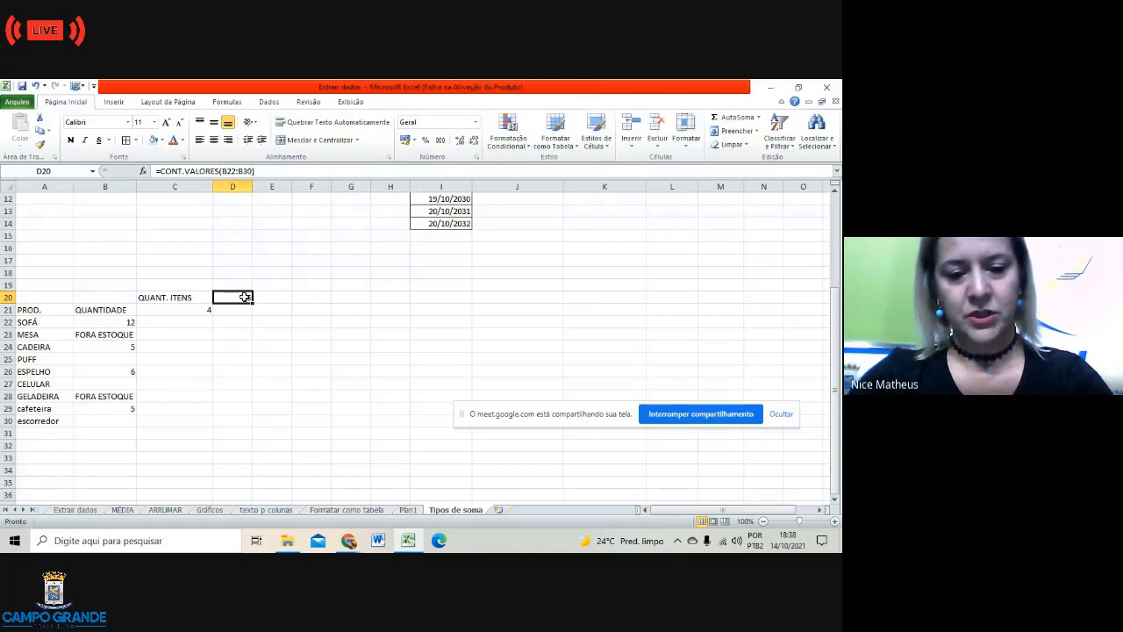
key(ctrl+c)
click(241, 312)
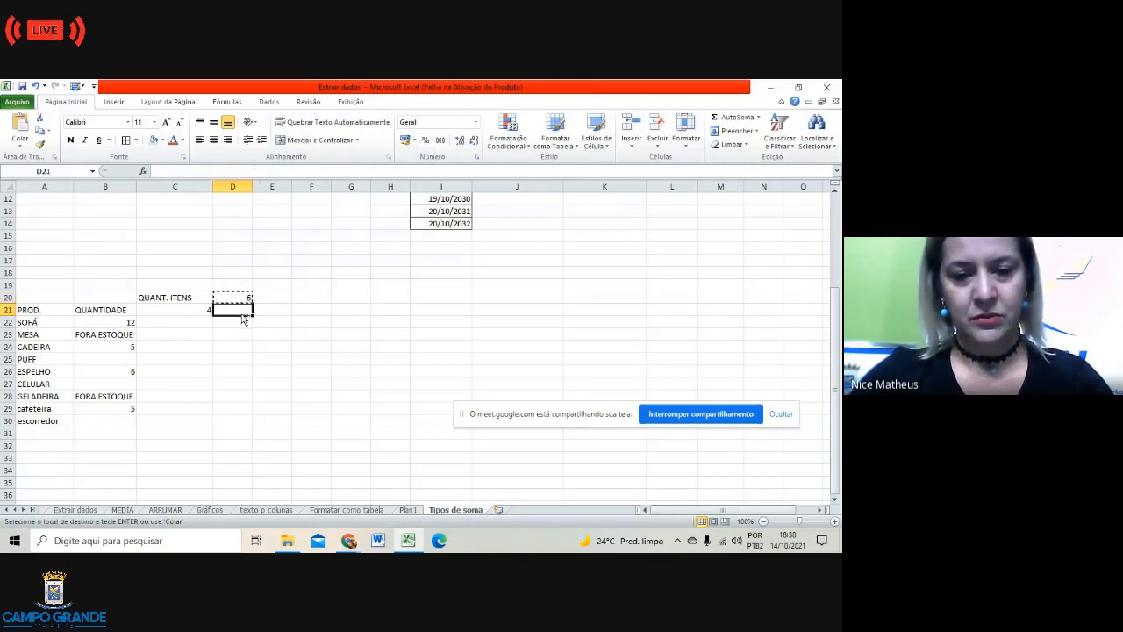
key(ctrl+v)
click(235, 296)
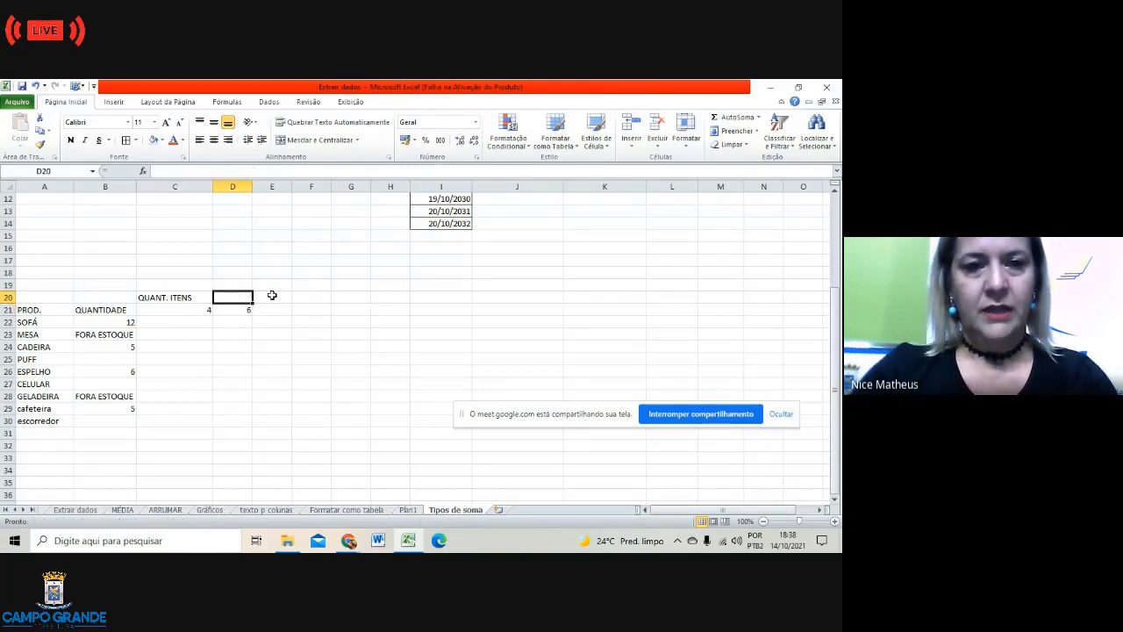
Step: Enter QUANT. VALORES as the D20 heading and autofit column D
text(QUAN)
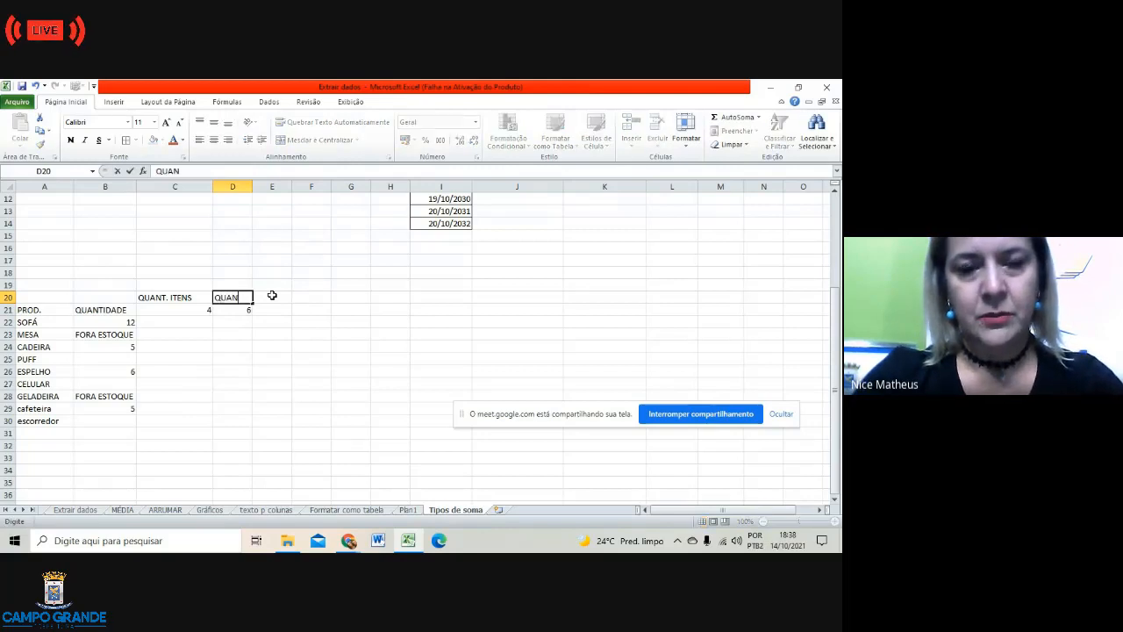
text(T. VAL)
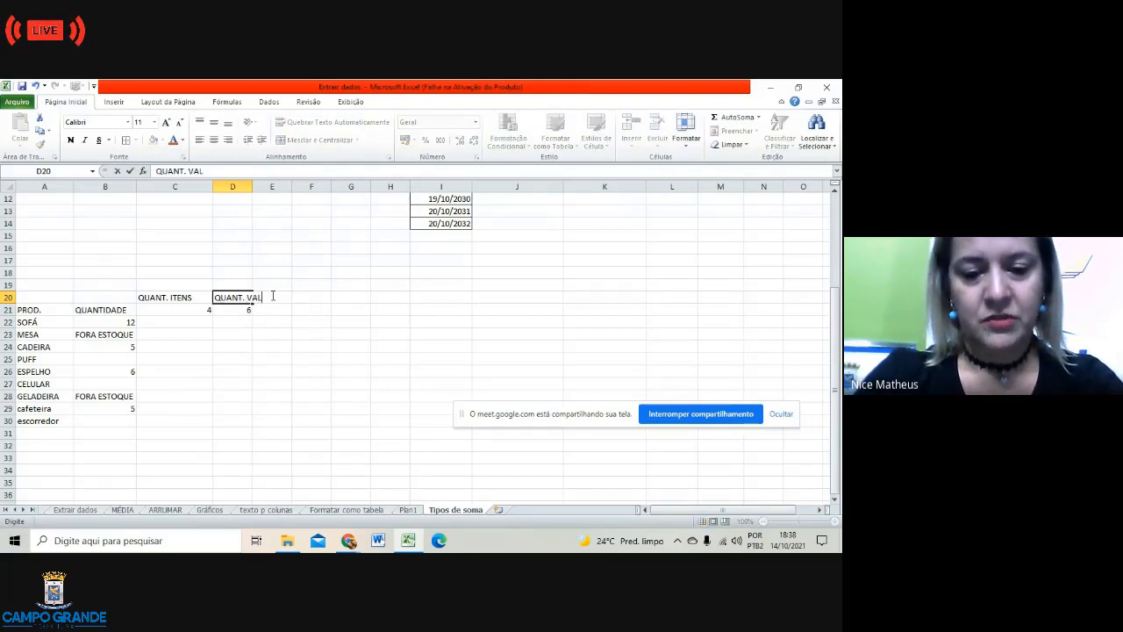
text(ORES)
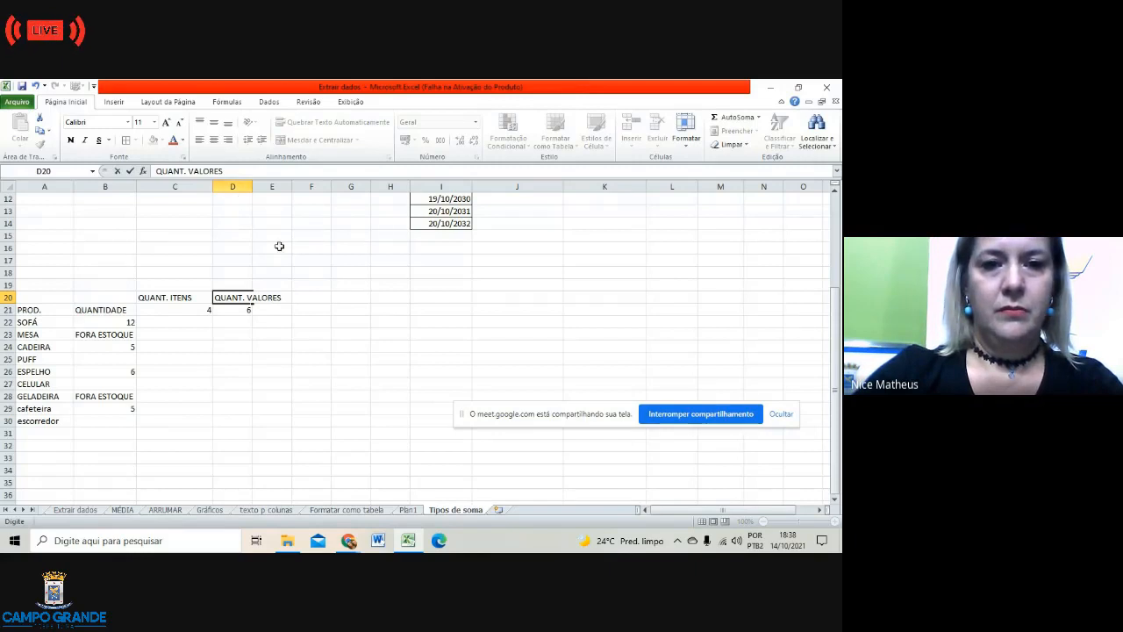
click(279, 245)
double_click(249, 188)
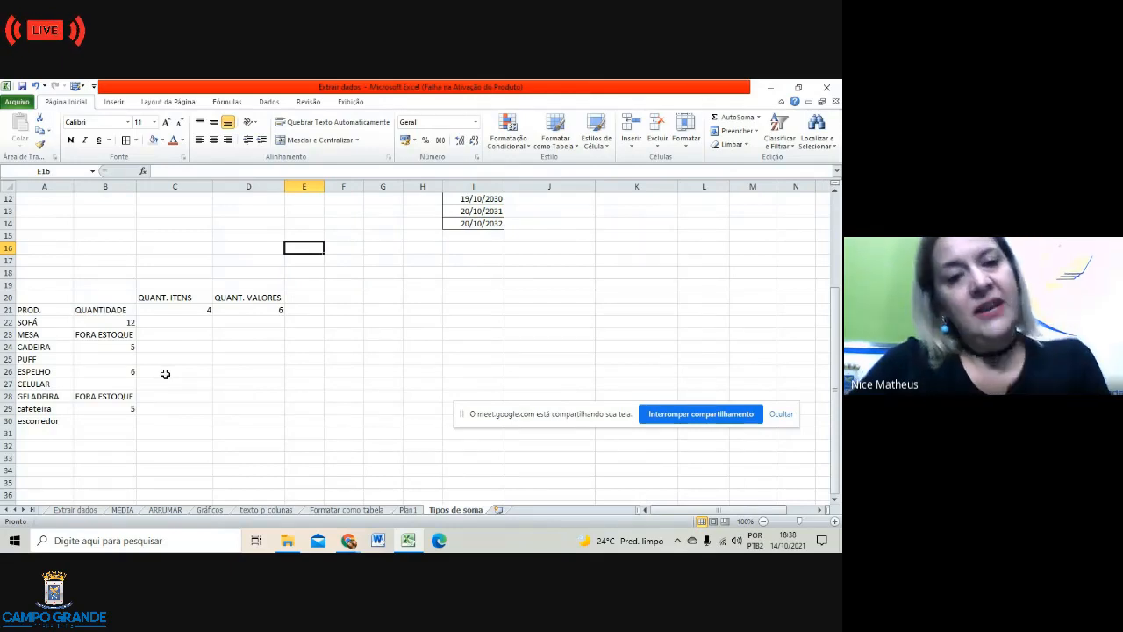
Step: Add the VAZIO heading in E20 and select E21 below it
click(316, 296)
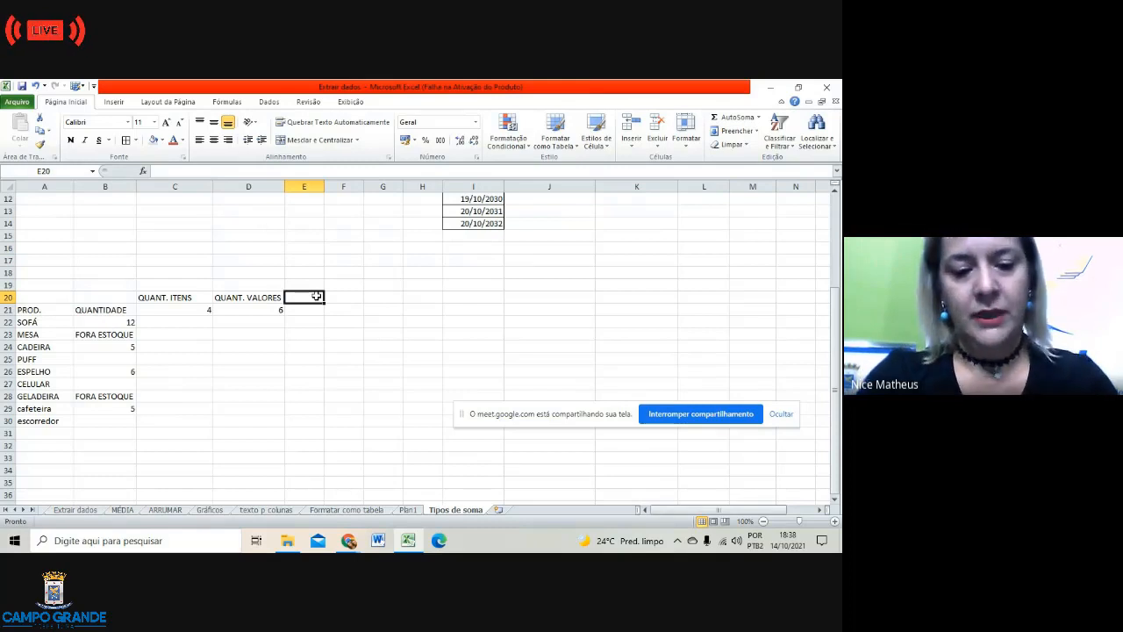
text(VAZIO)
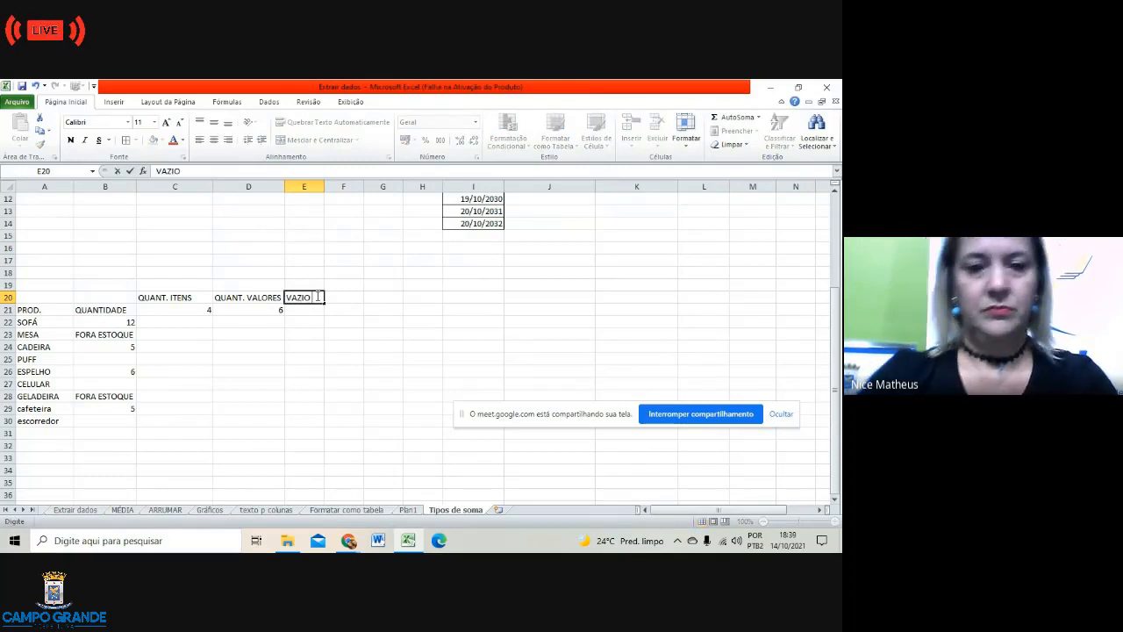
click(305, 339)
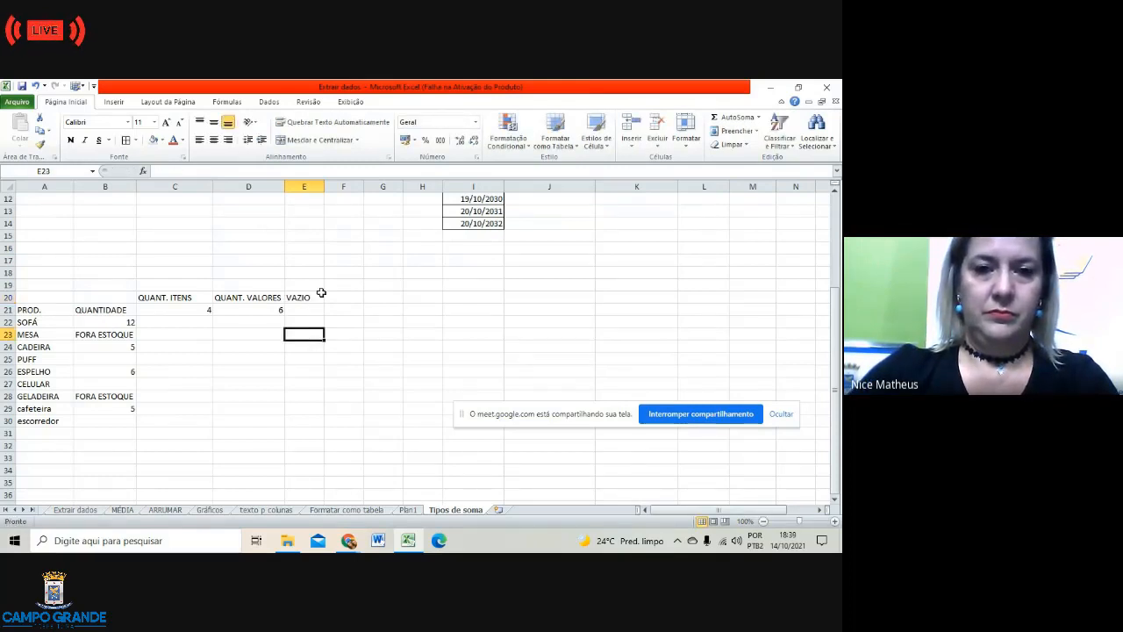
click(321, 299)
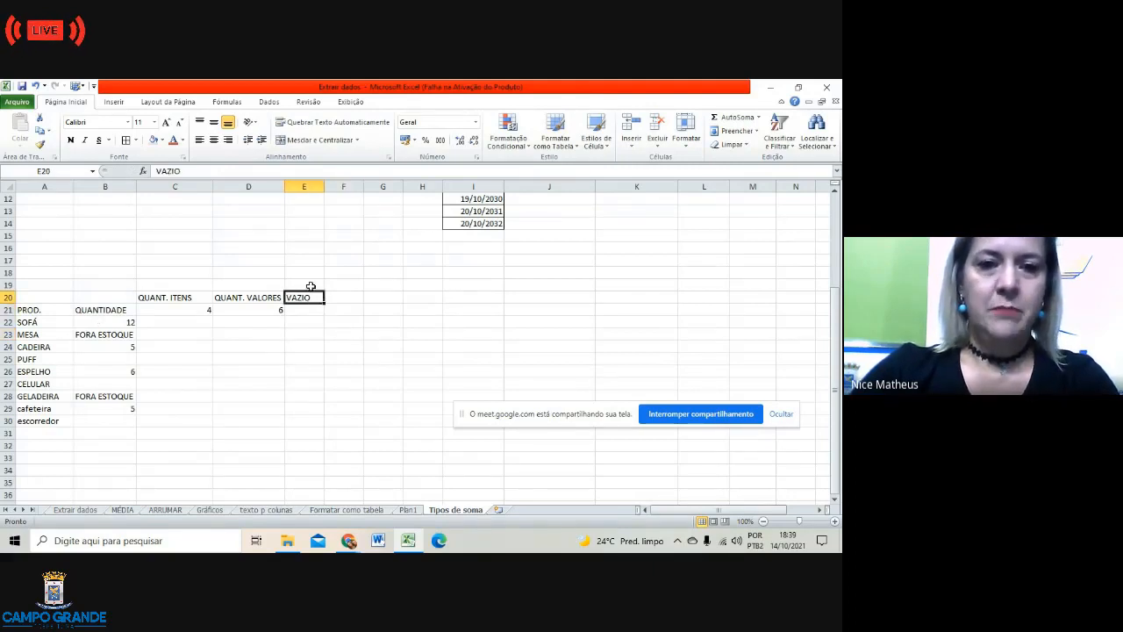
click(303, 316)
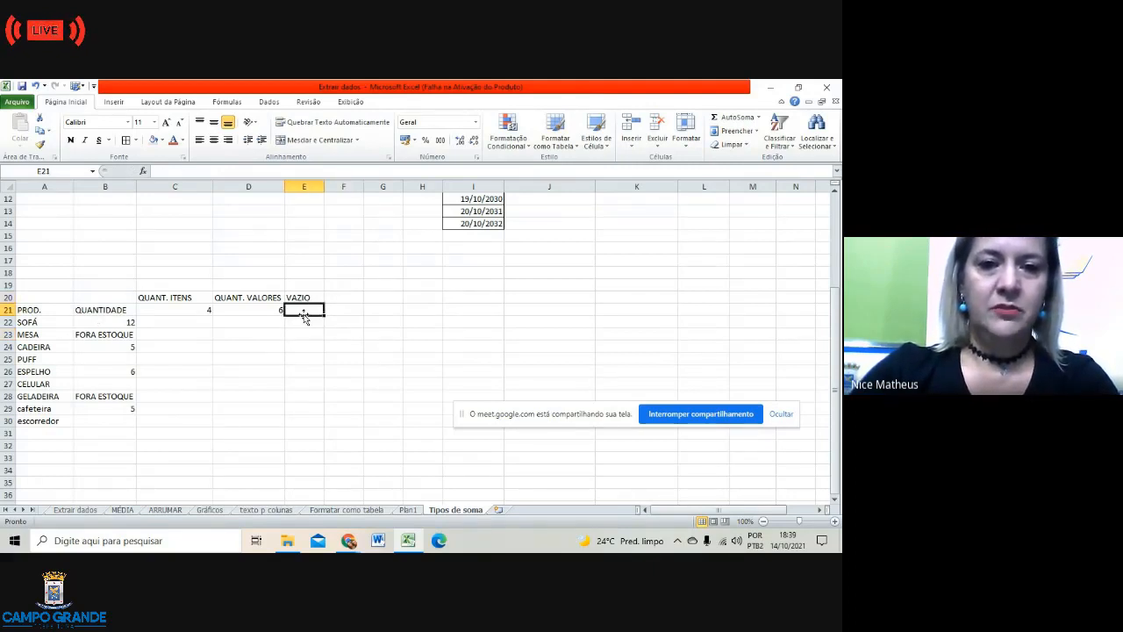
Step: Search functions for 'CONT.' and choose CONT.VALORES for E21
click(144, 171)
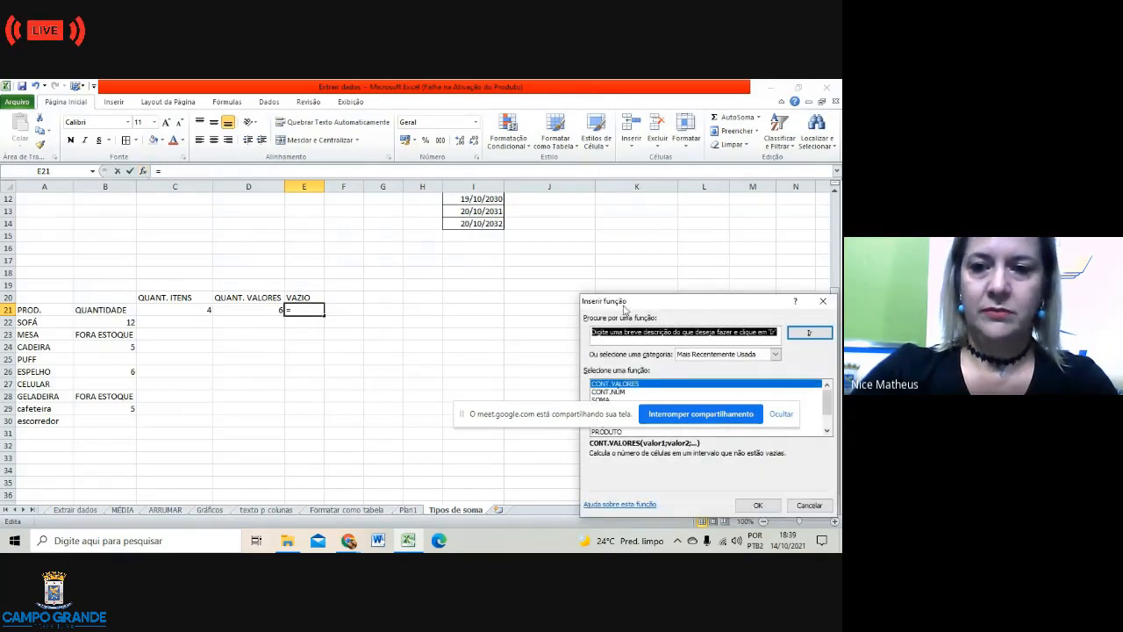
drag(741, 305, 571, 241)
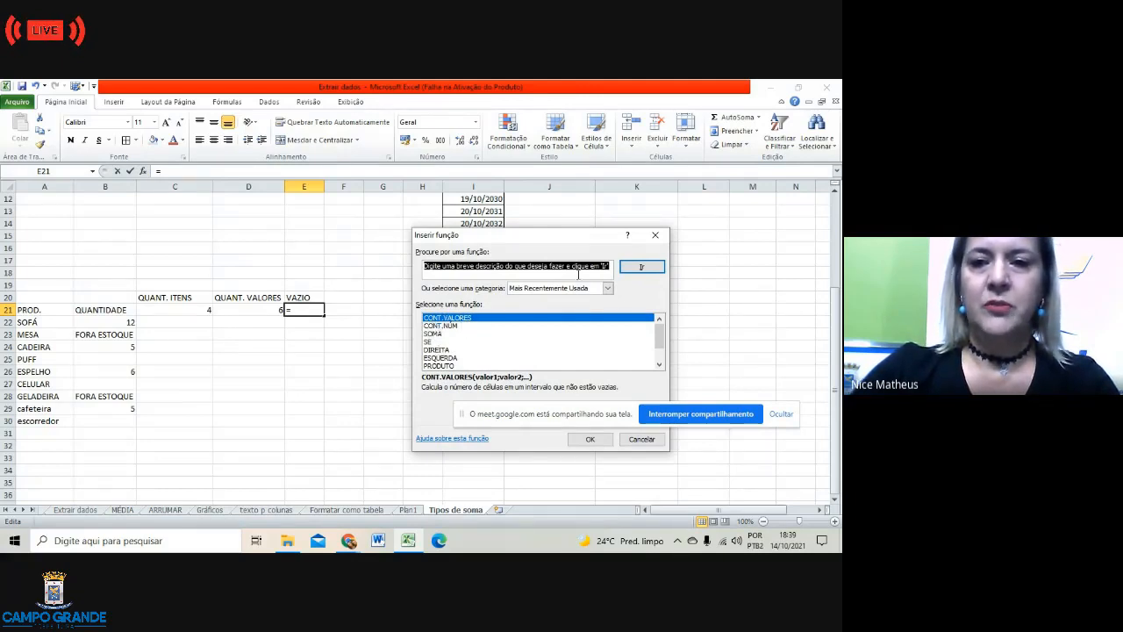
click(578, 273)
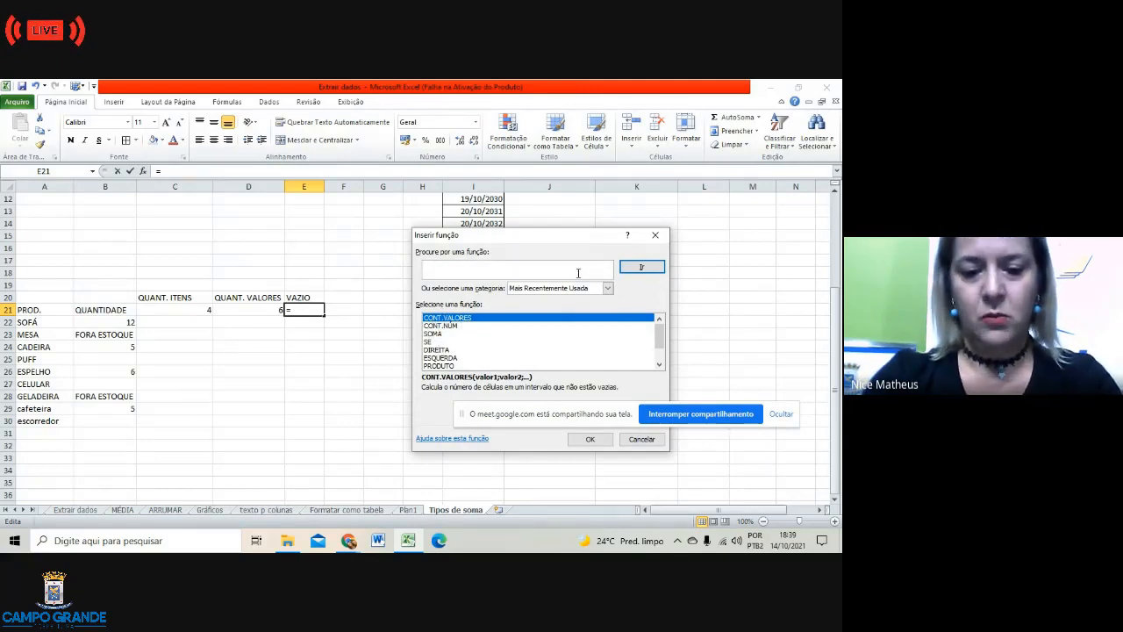
text(CONT.VAZIO)
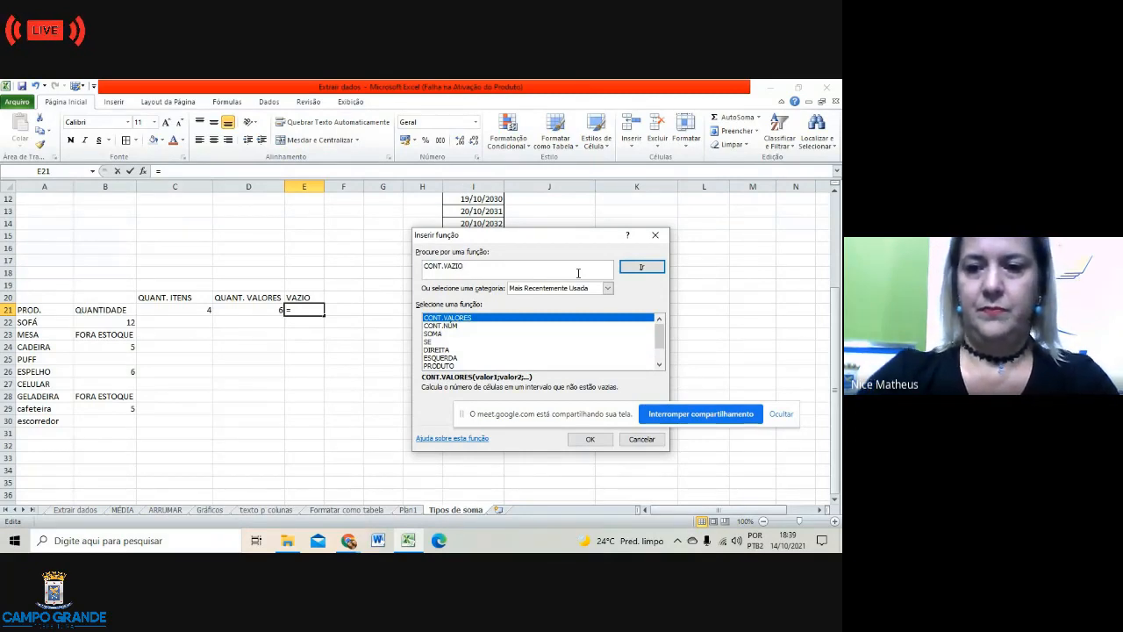
click(594, 441)
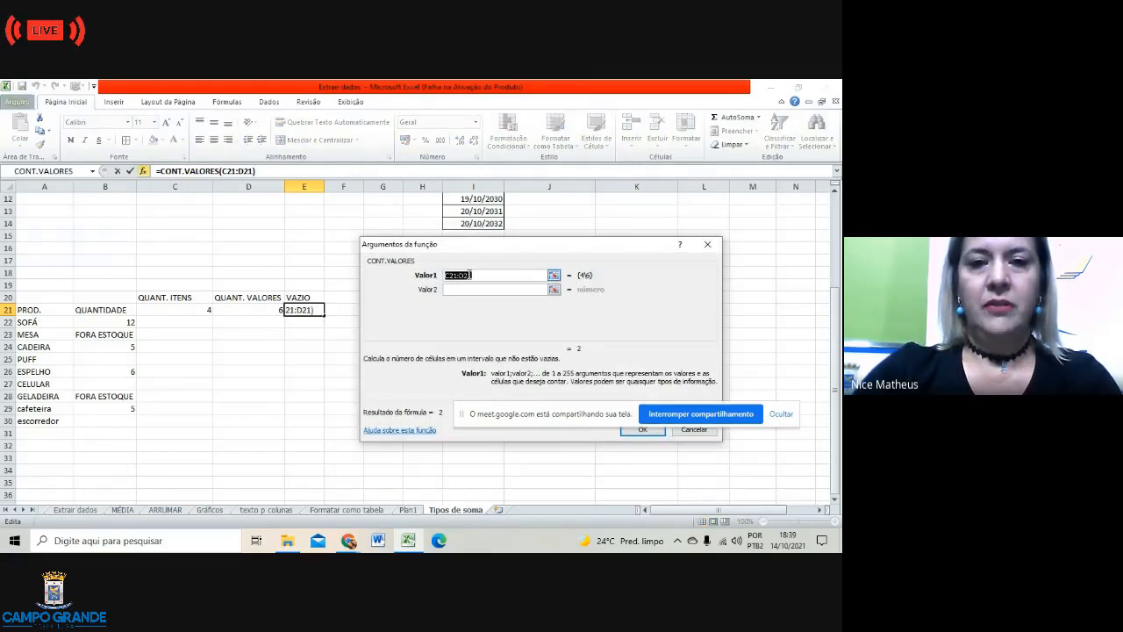
Step: Replace the suggested C21:D21 range with B21:B30 and confirm, giving 7
key(BackSpace)
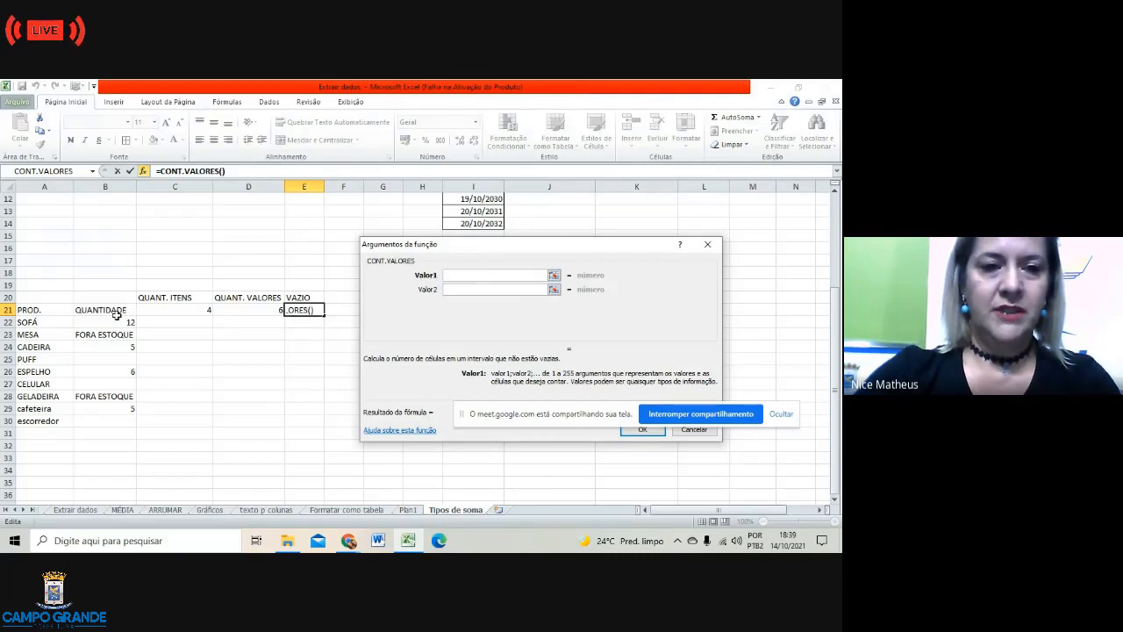
drag(110, 310, 106, 422)
click(107, 422)
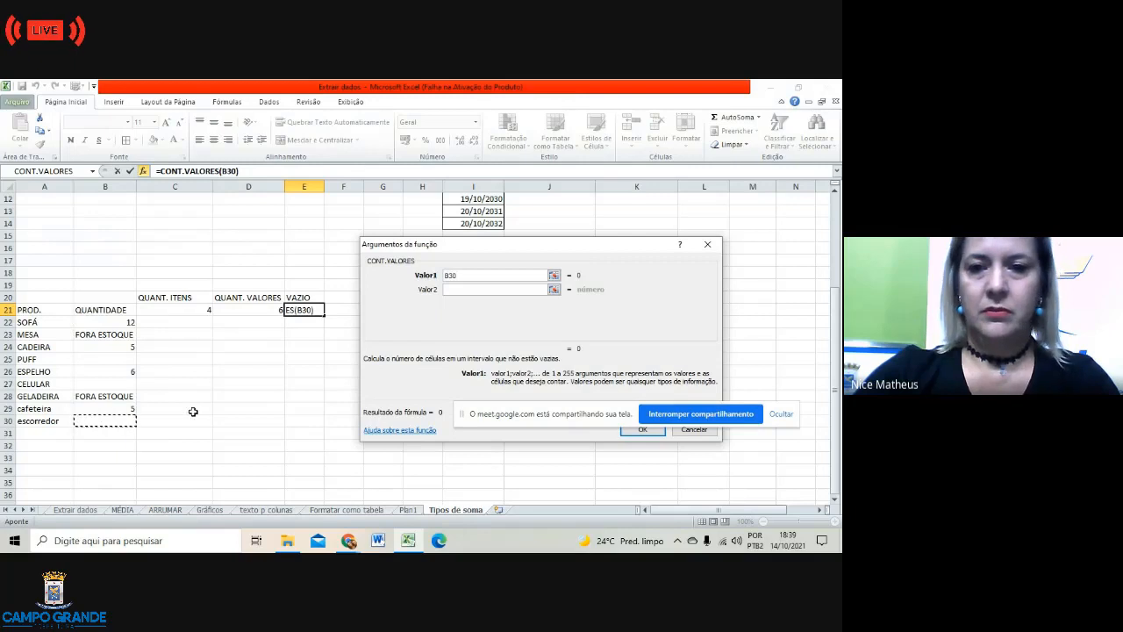
click(91, 313)
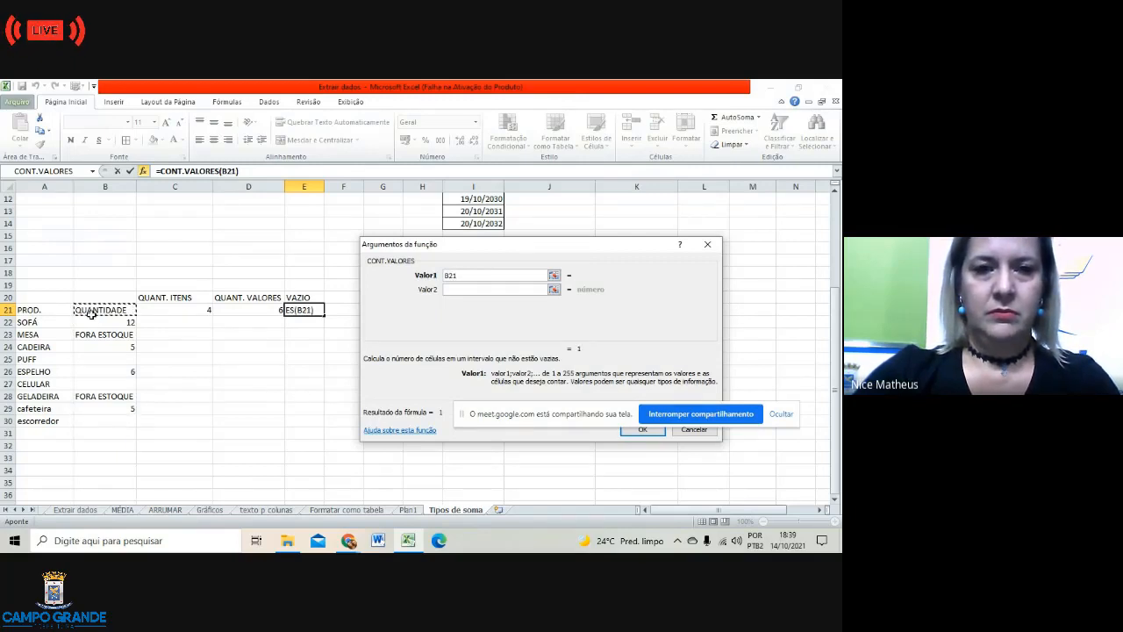
drag(91, 314, 88, 421)
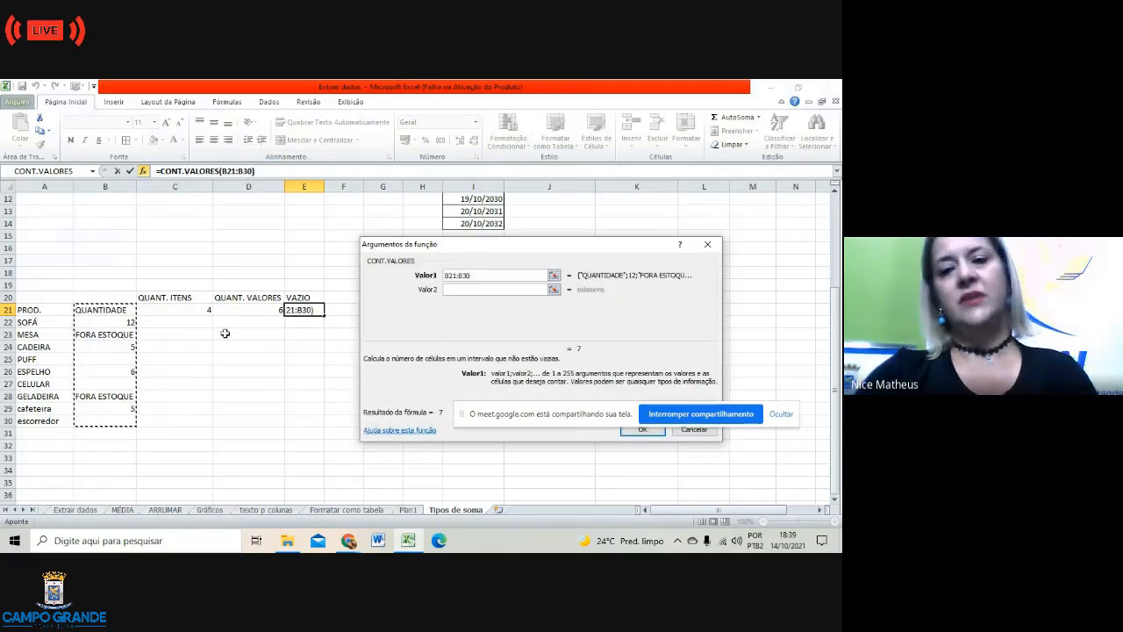
drag(587, 419, 521, 489)
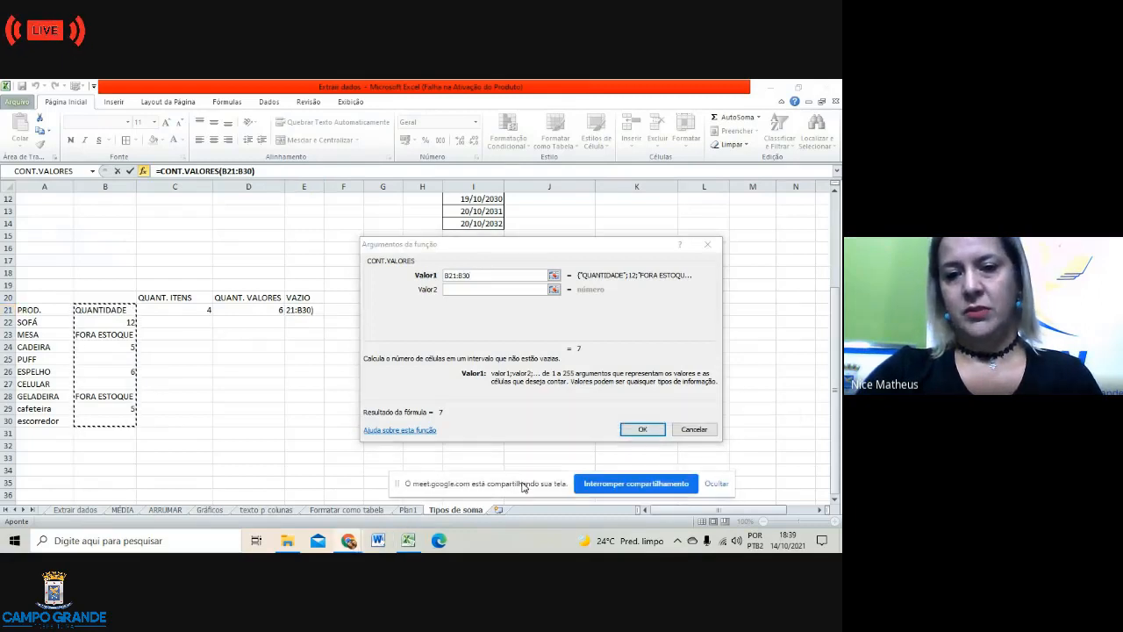
click(642, 429)
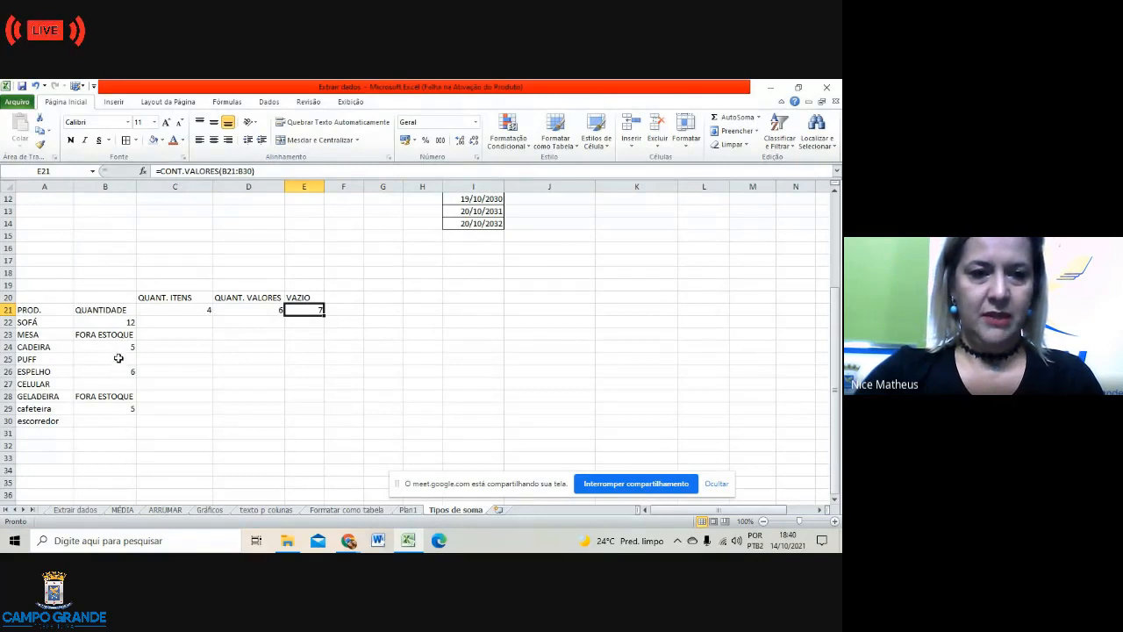
Step: Point out the empty quantity cells down to B30 and select E21
click(118, 359)
click(118, 384)
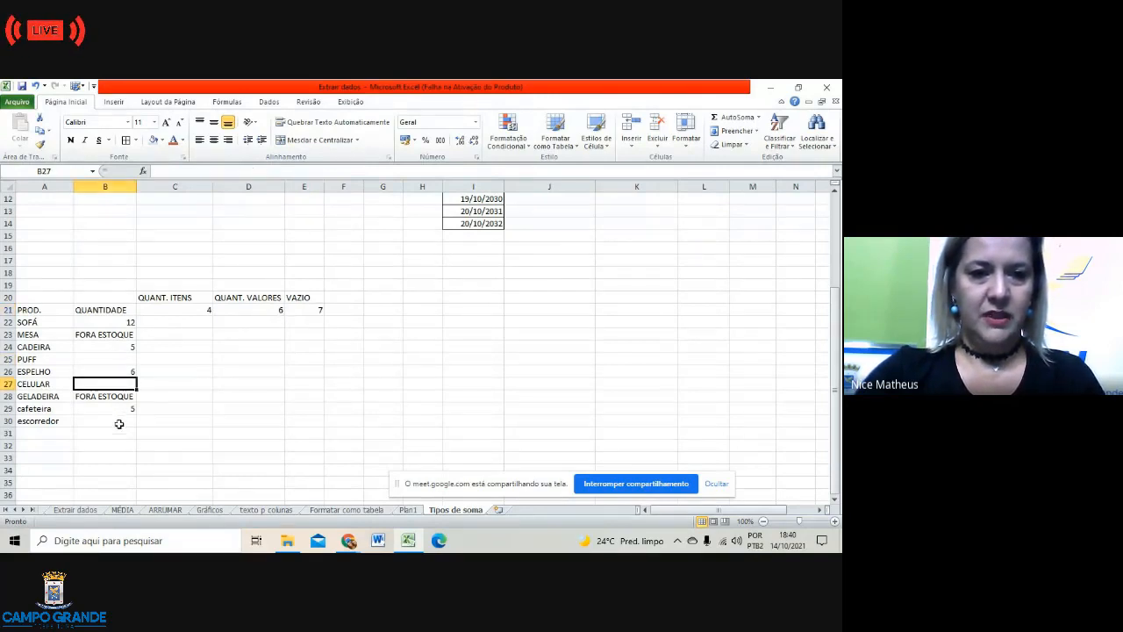
click(118, 422)
click(303, 309)
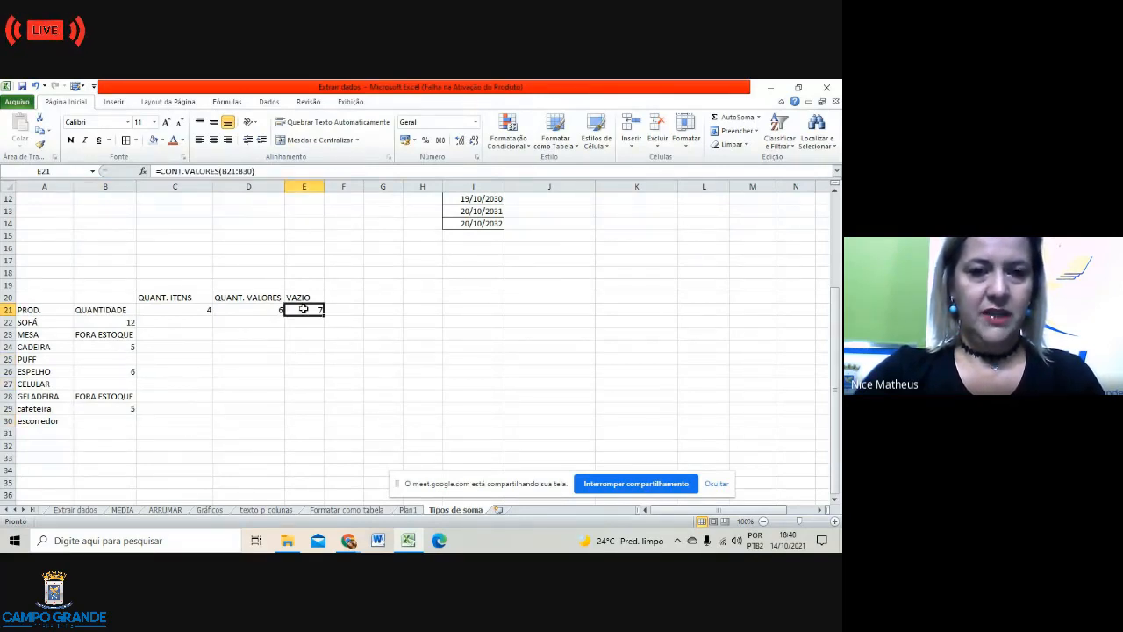
Step: Rewrite the E21 formula as a CONT. VAZIO blank-cell count
click(266, 173)
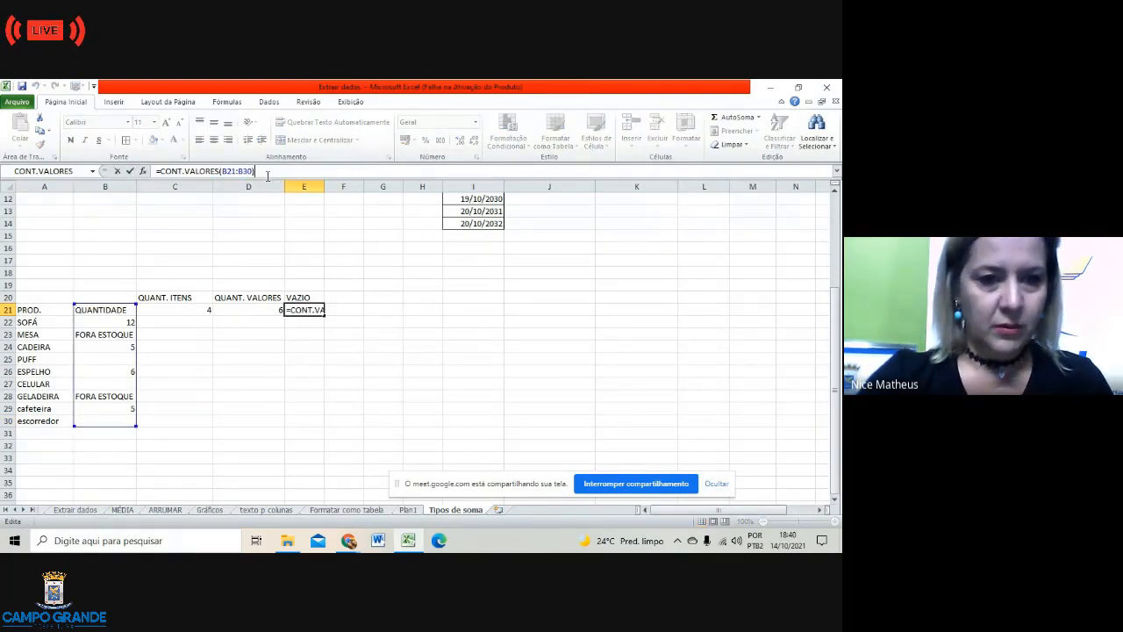
key(BackSpace)
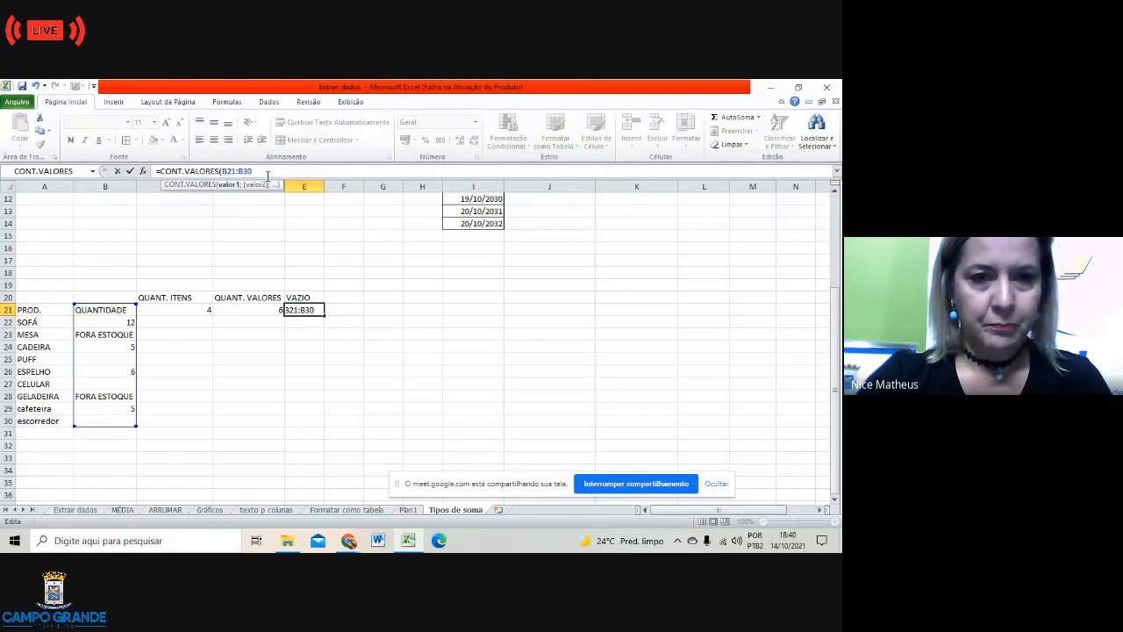
key(BackSpace)
key(BackSpace)
key(BackSpace)
key(BackSpace)
key(BackSpace)
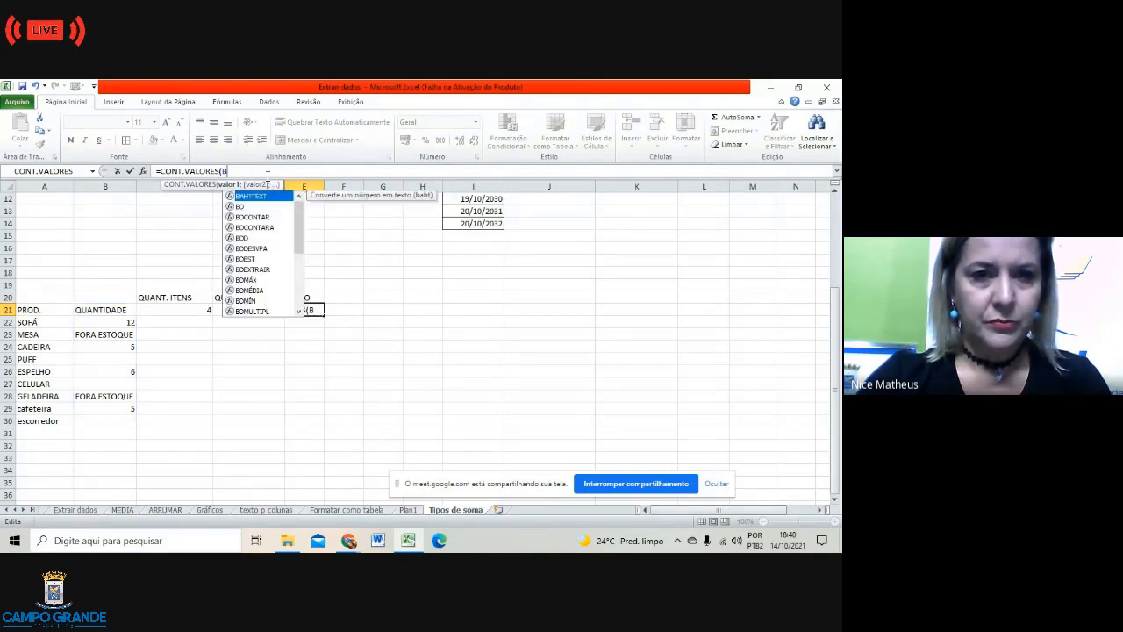
key(BackSpace)
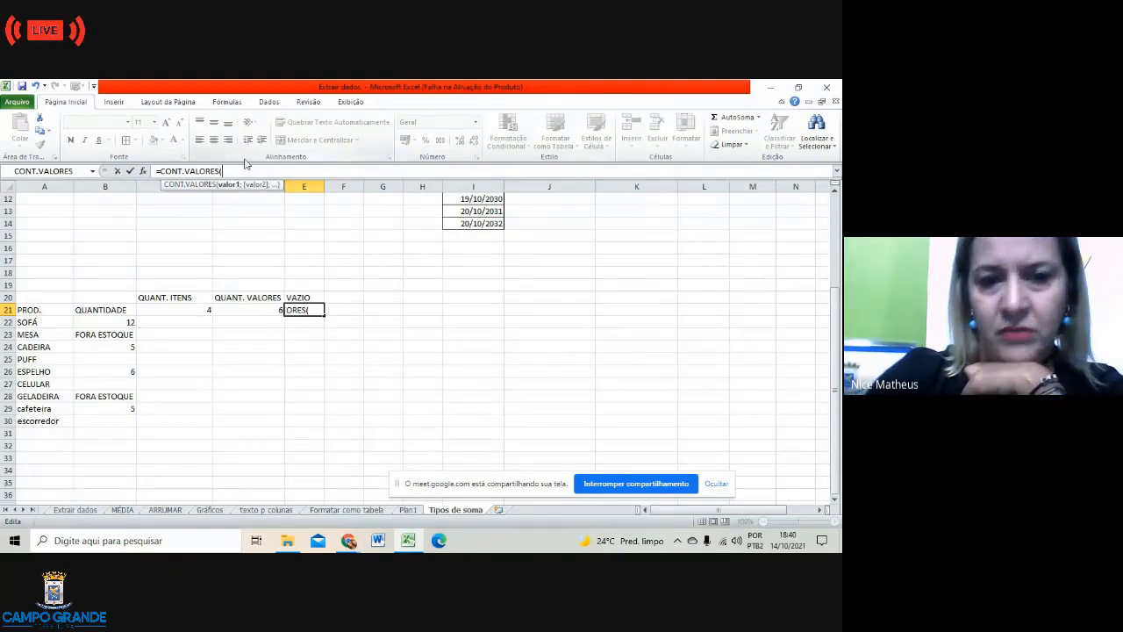
key(BackSpace)
key(BackSpace)
key(BackSpace)
key(BackSpace)
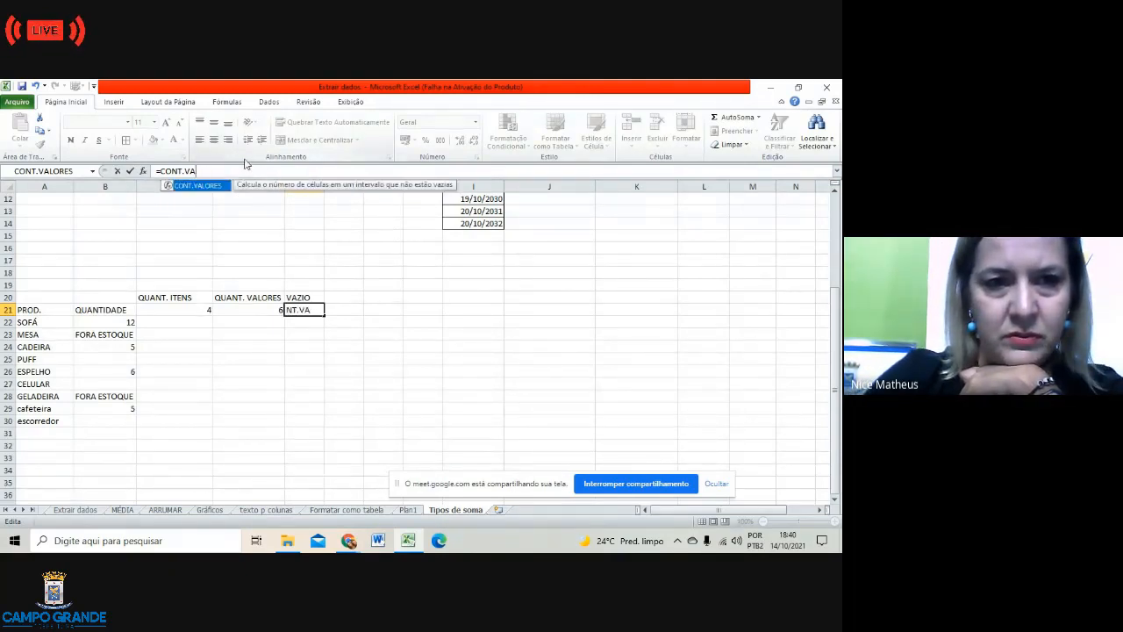
key(BackSpace)
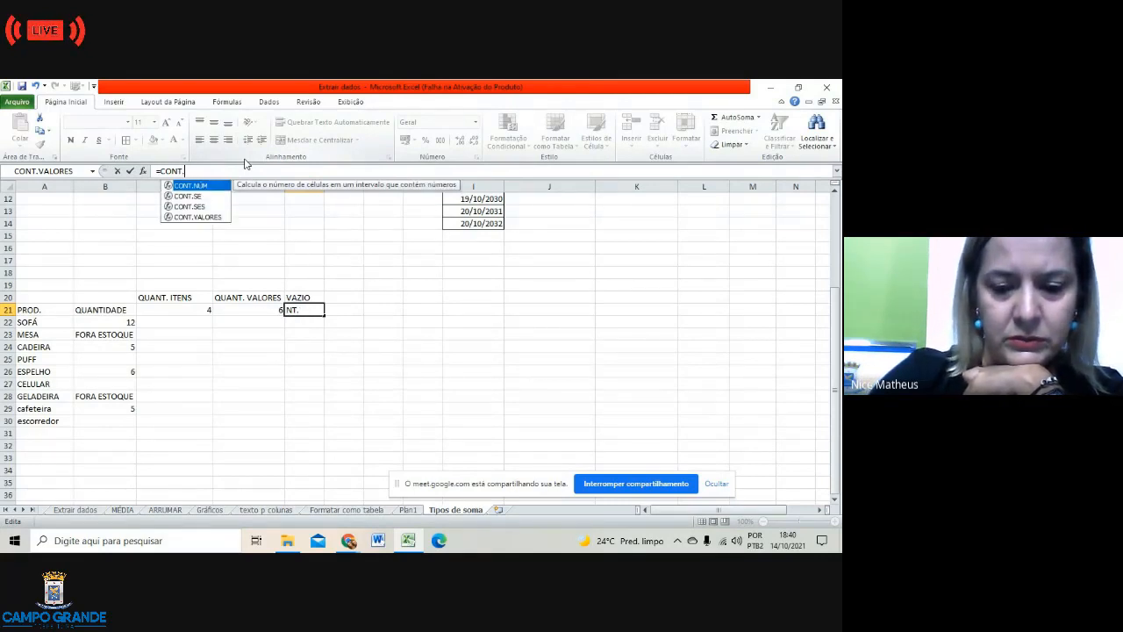
text(V)
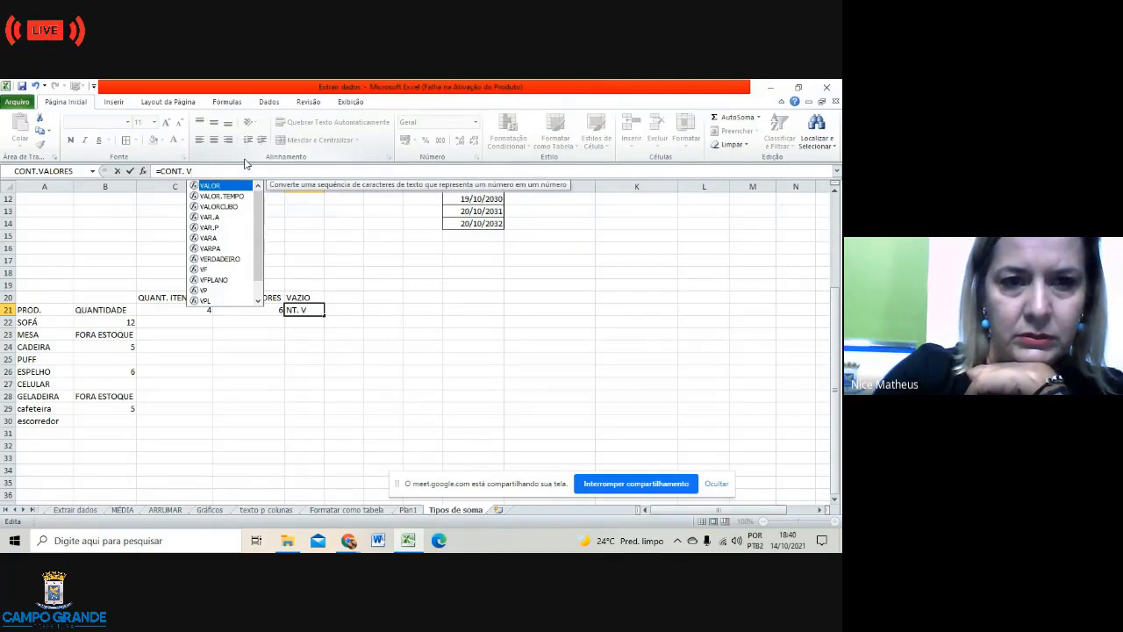
text(Z)
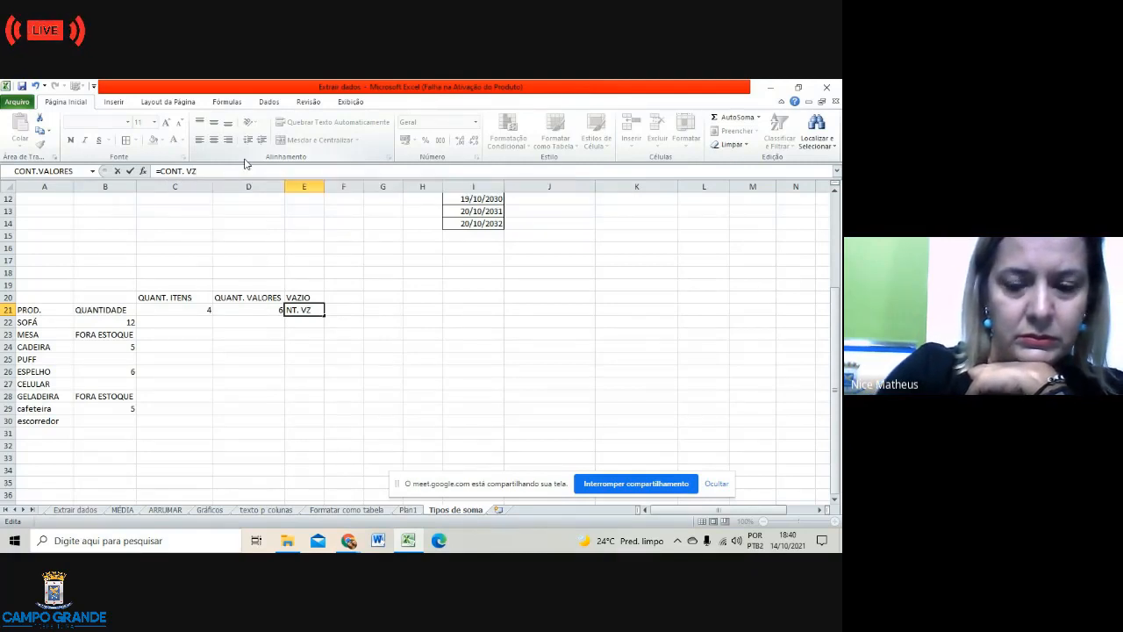
key(BackSpace)
text(A)
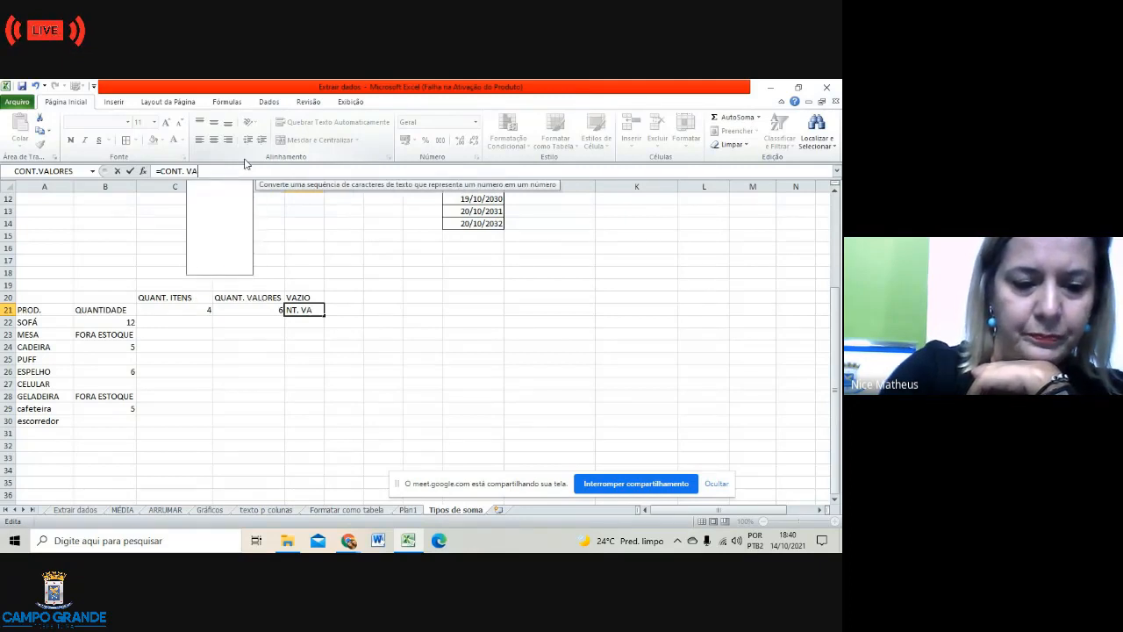
text(ZIO)
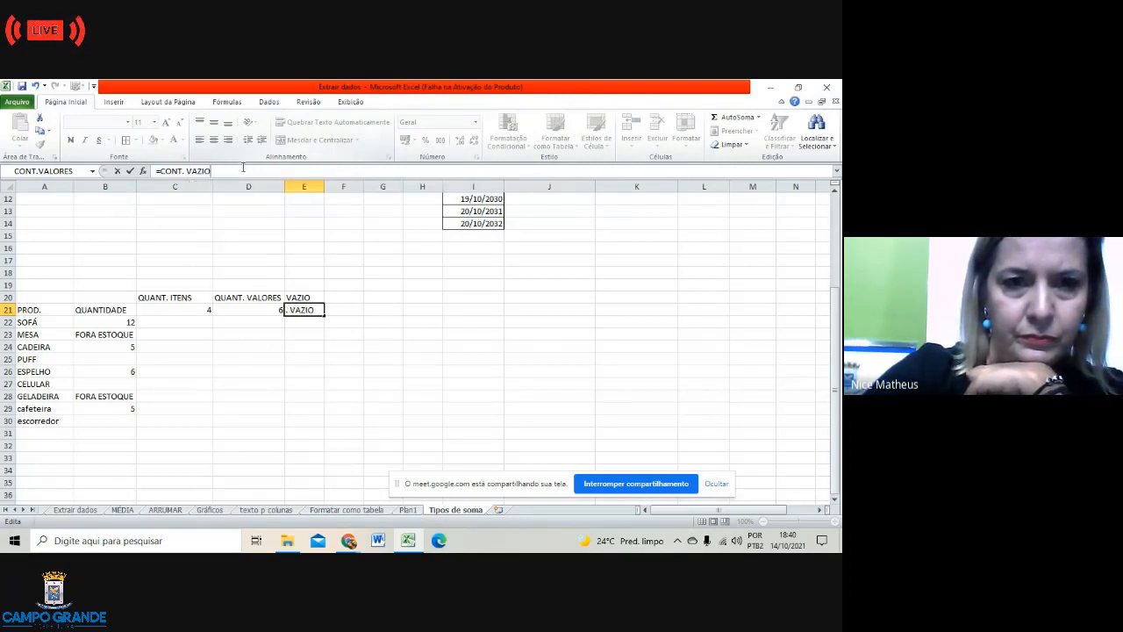
click(379, 334)
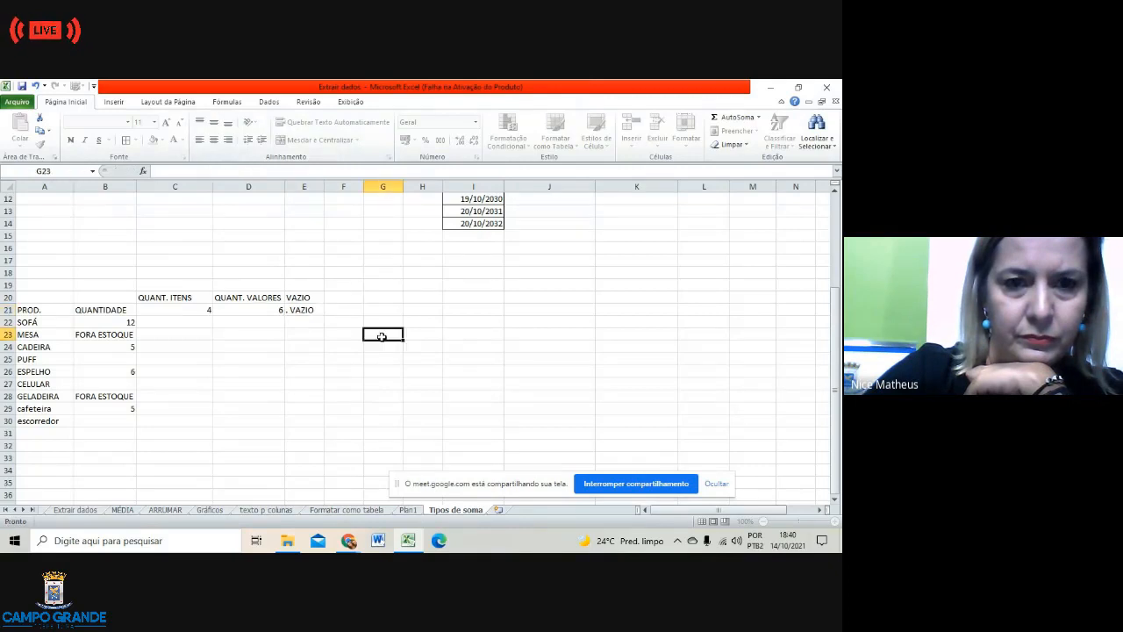
Step: Erase the E21 formula after it returns #NOME?
click(314, 311)
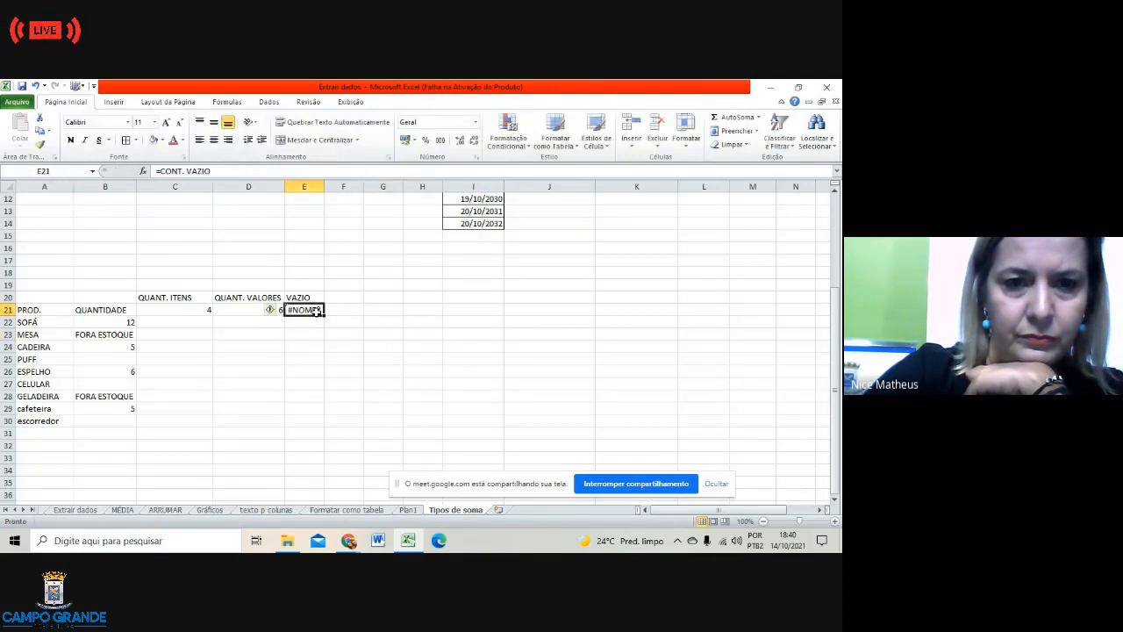
click(230, 166)
key(BackSpace)
key(BackSpace)
key(BackSpace)
key(BackSpace)
key(BackSpace)
key(BackSpace)
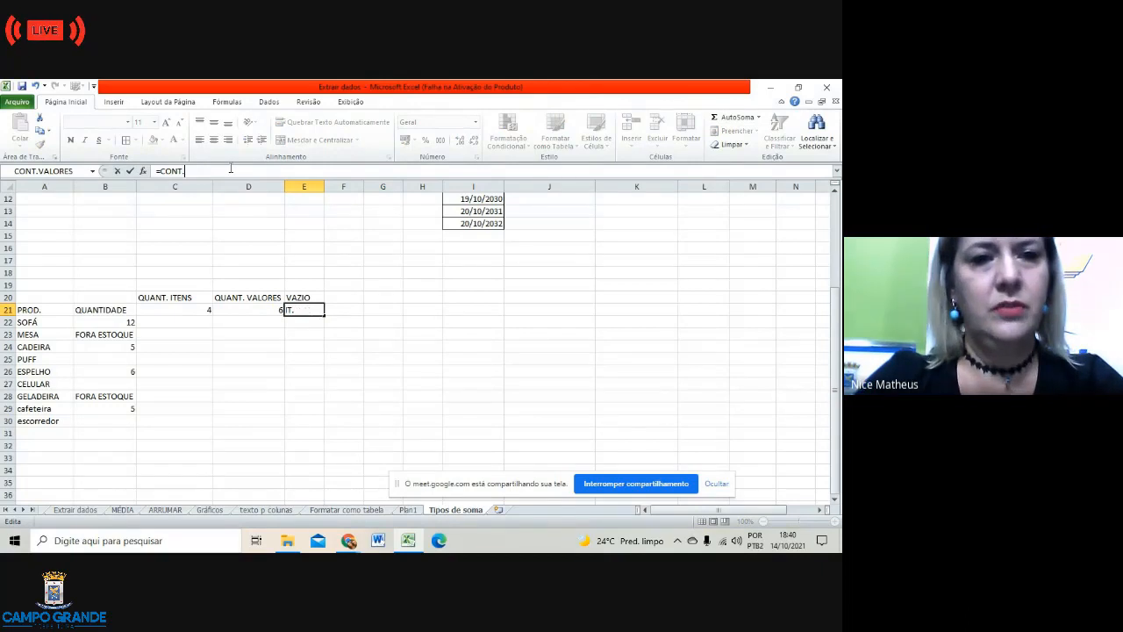
key(BackSpace)
key(BackSpace)
key(BackSpace)
key(BackSpace)
key(BackSpace)
key(BackSpace)
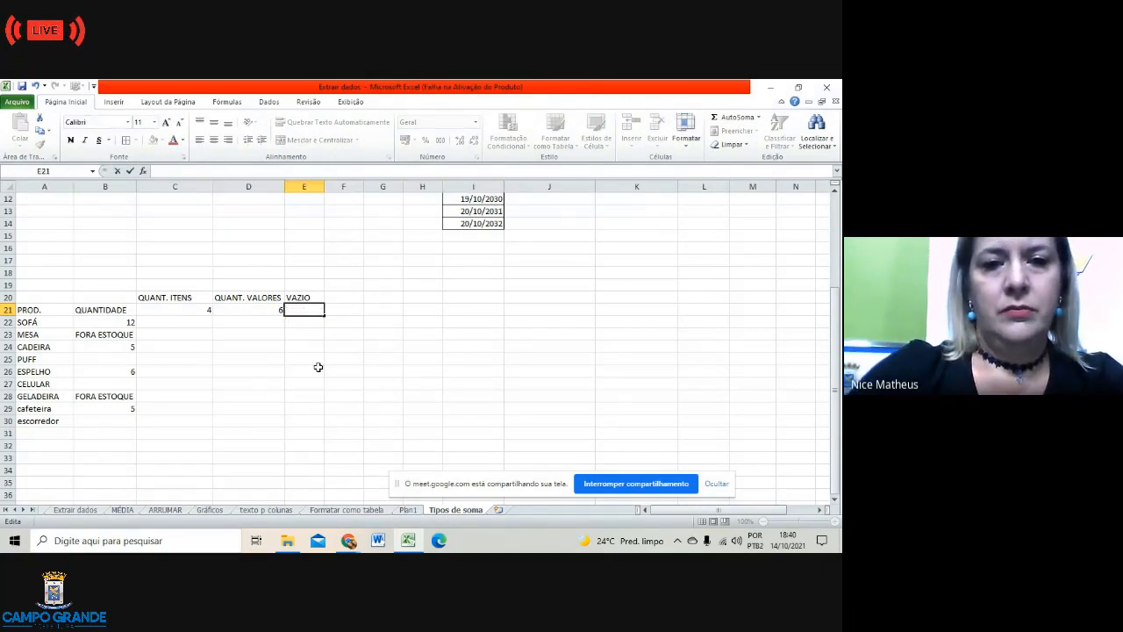
Step: From E26, search the Insert Function list for CONT.VAZIO
click(316, 369)
click(143, 171)
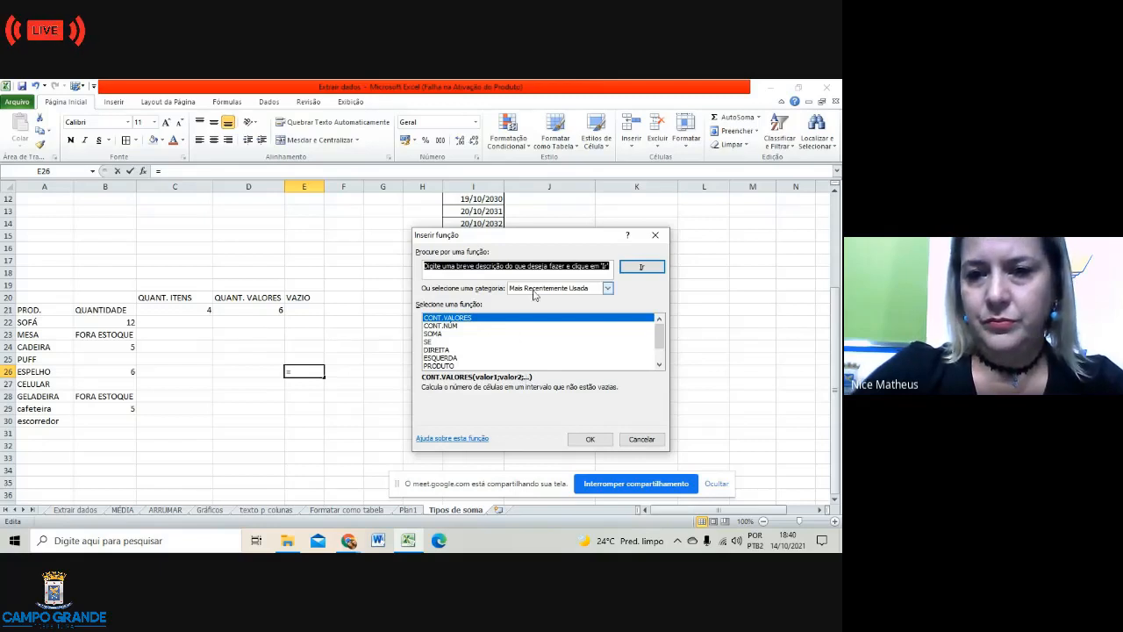
click(607, 267)
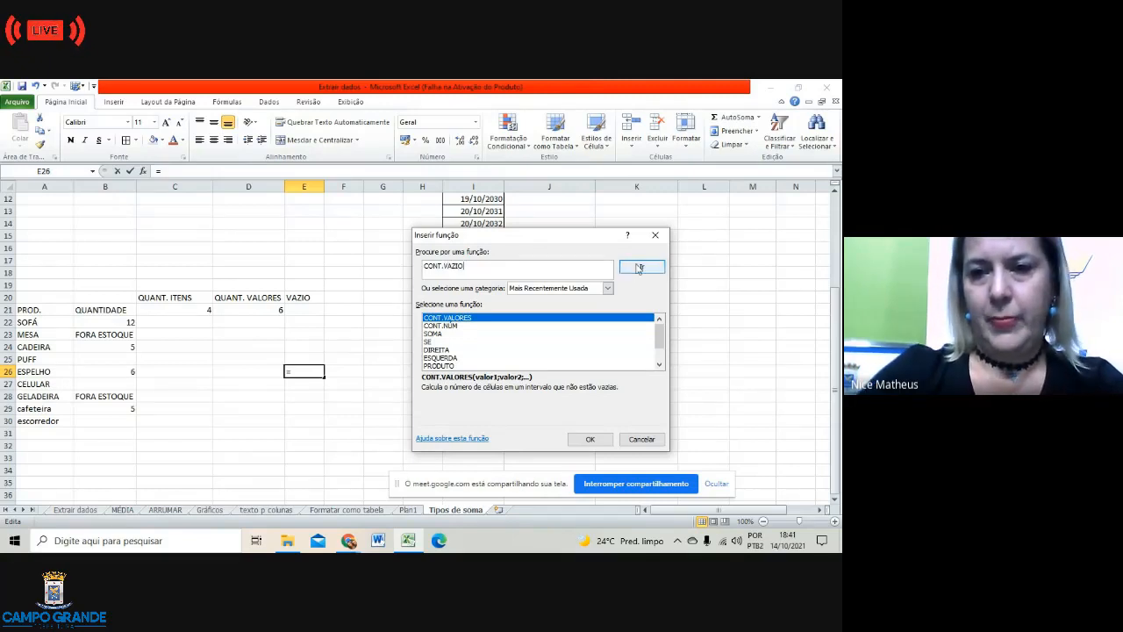
click(640, 268)
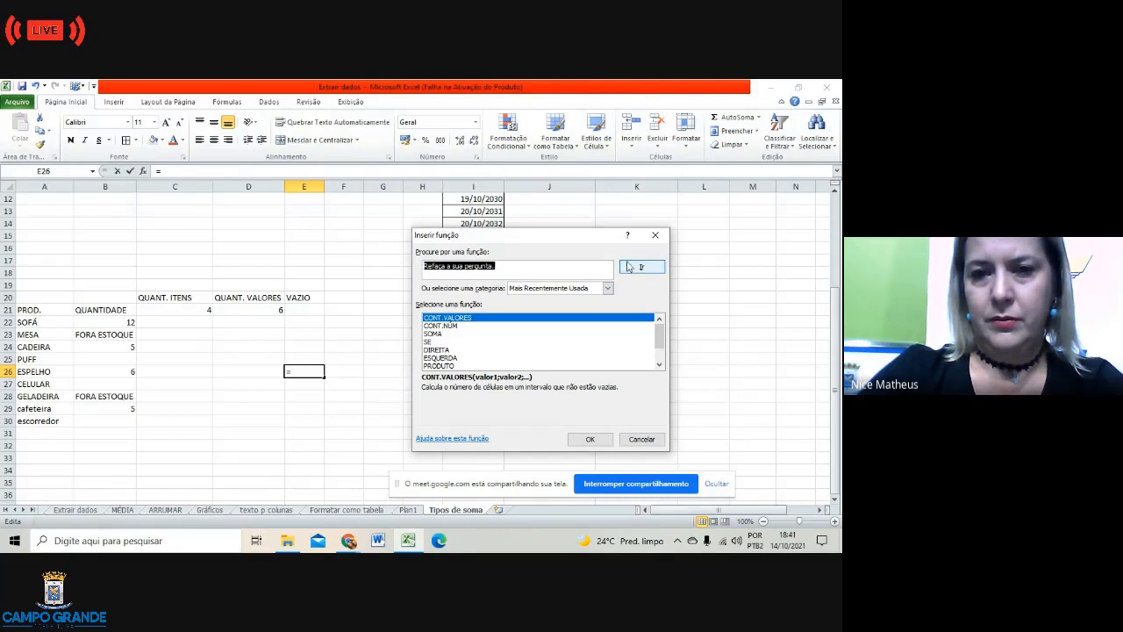
click(529, 271)
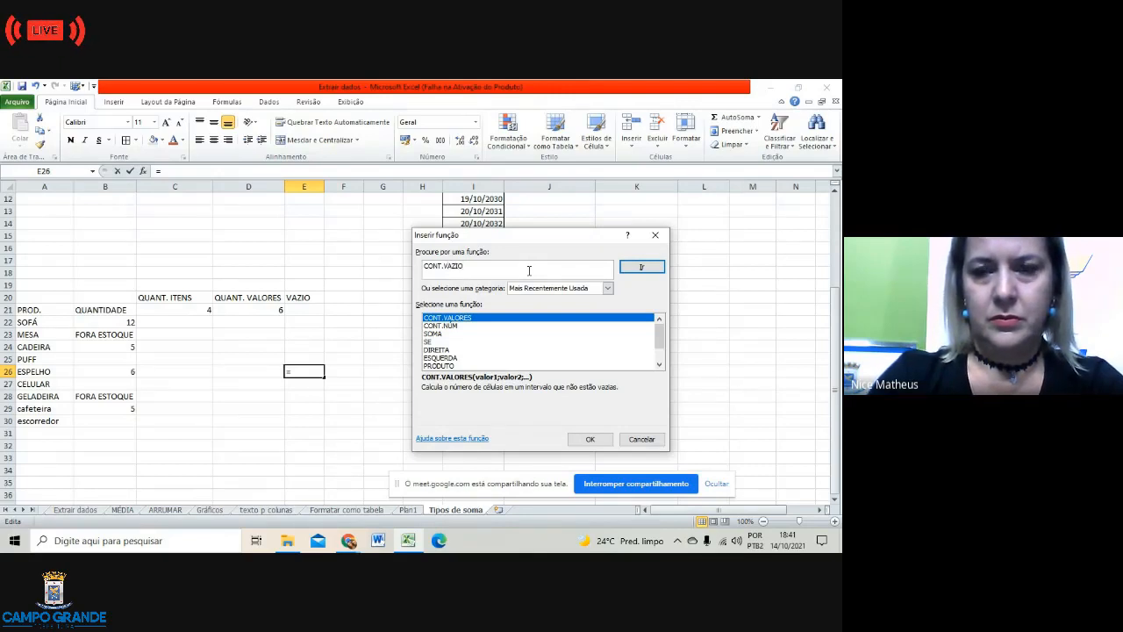
click(641, 268)
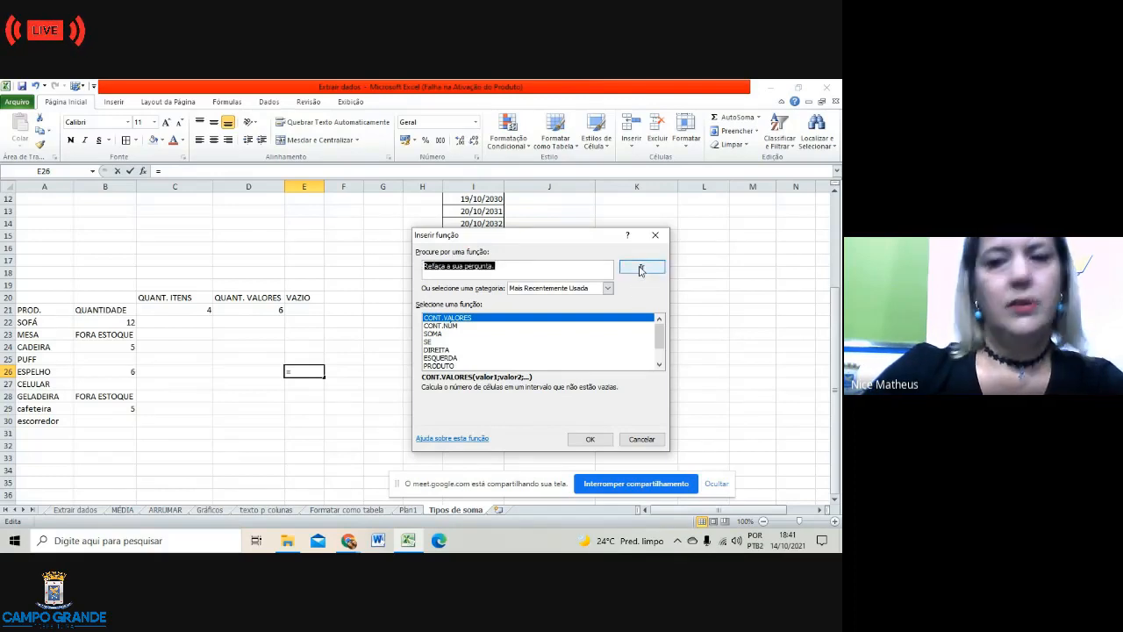
Step: Give up the search, cancel the function dialog, and select I29
click(528, 263)
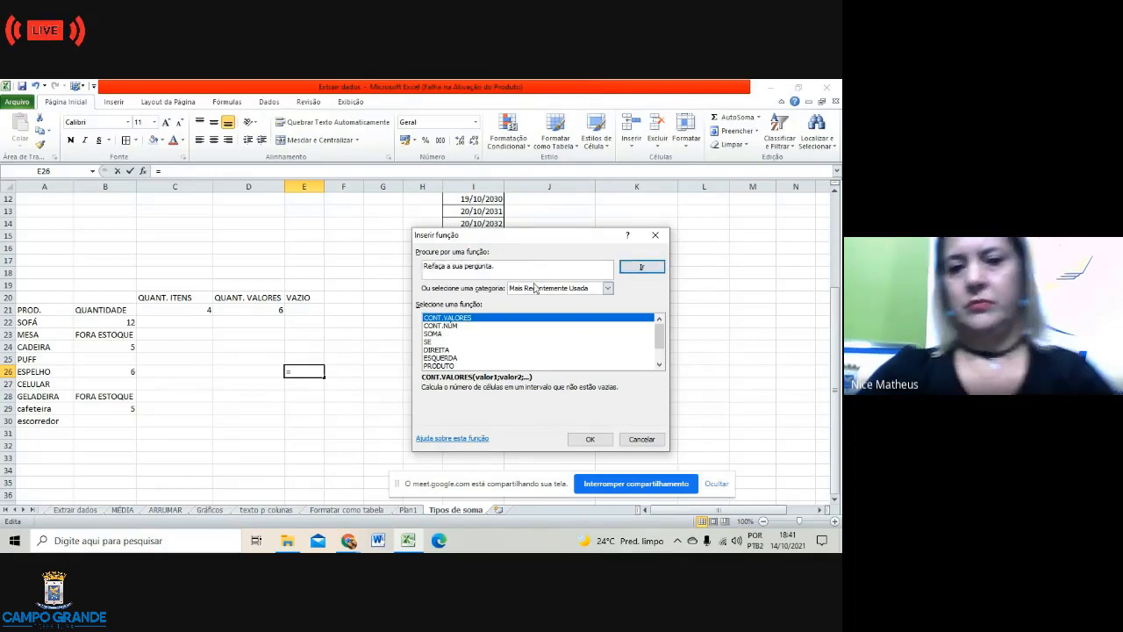
scroll(578, 348, down, 1)
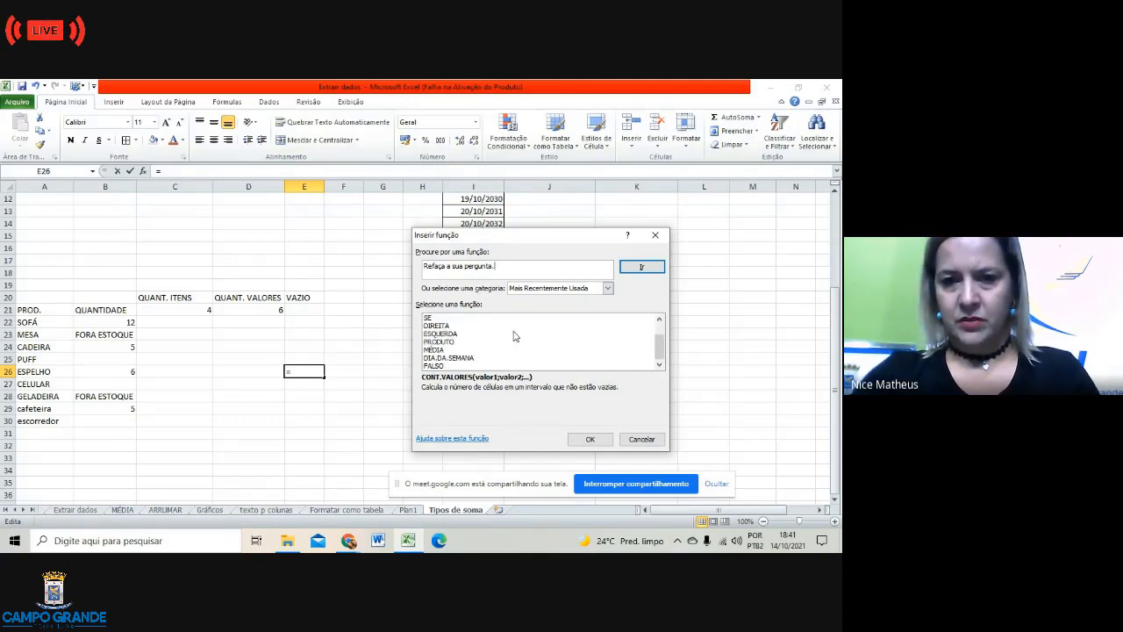
scroll(515, 337, up, 1)
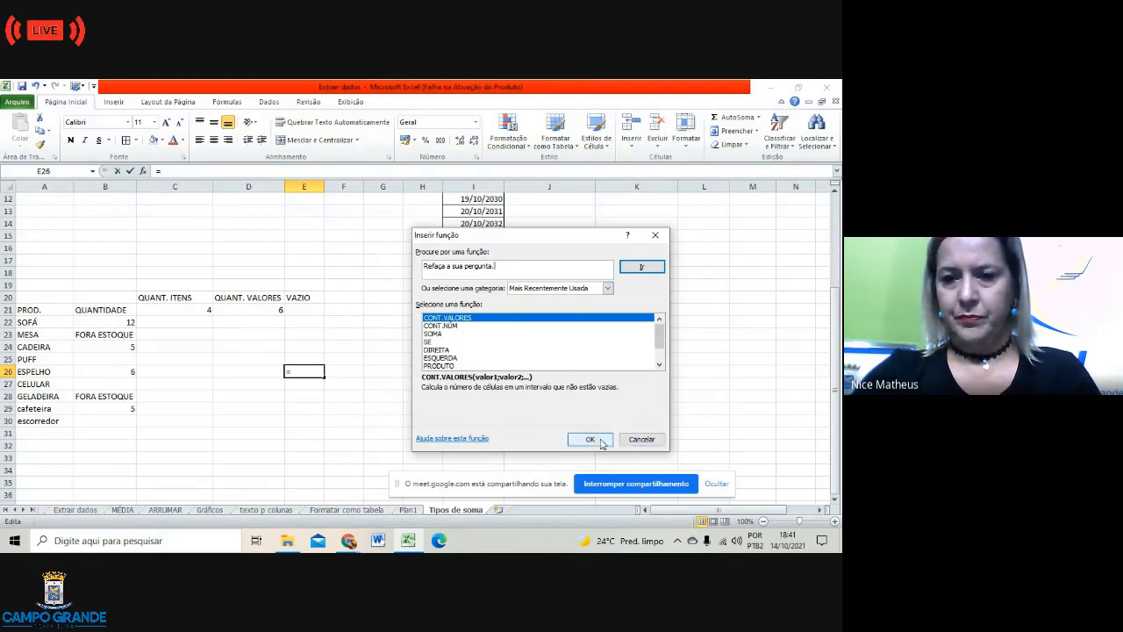
click(650, 439)
click(483, 406)
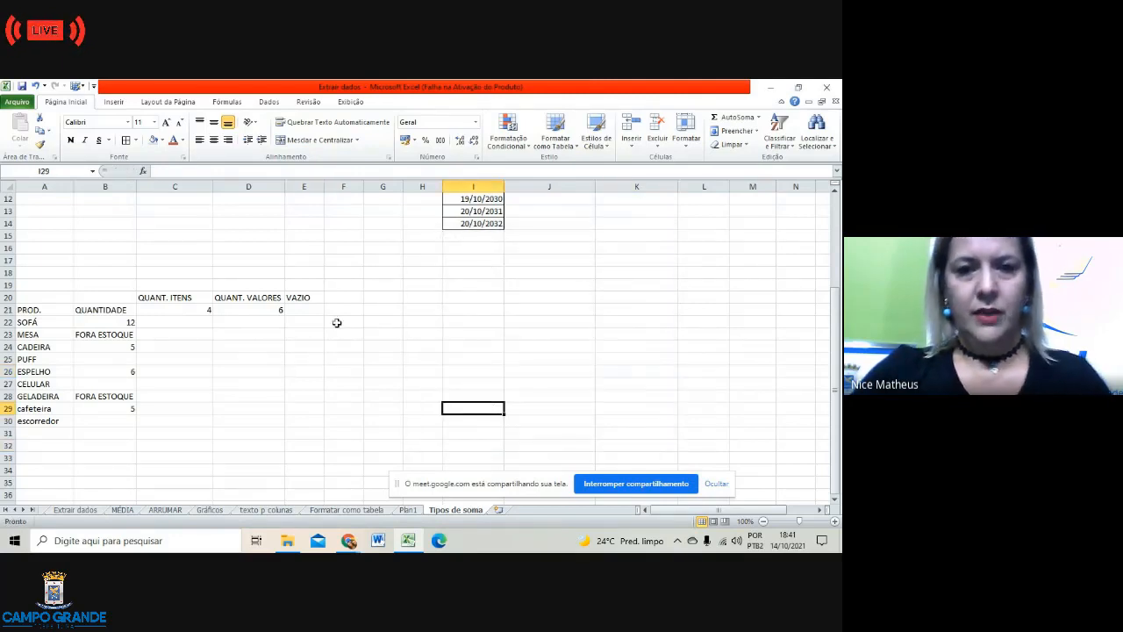
Step: Delete the VAZIO heading from E20, then cancel a CONT.VALORES formula started in E24
click(304, 299)
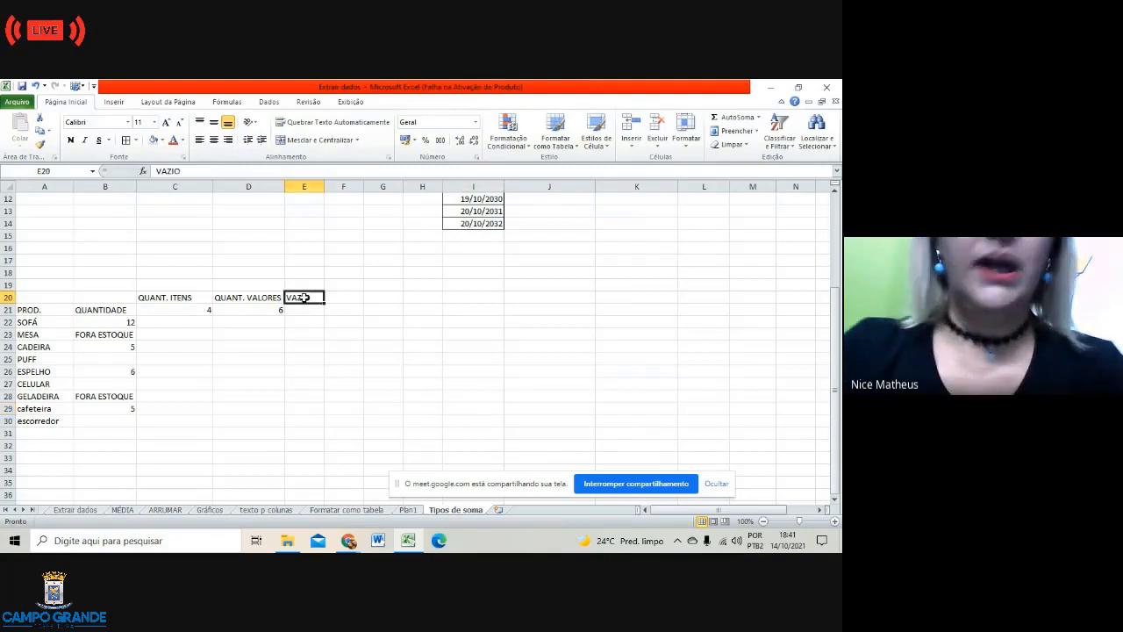
key(Delete)
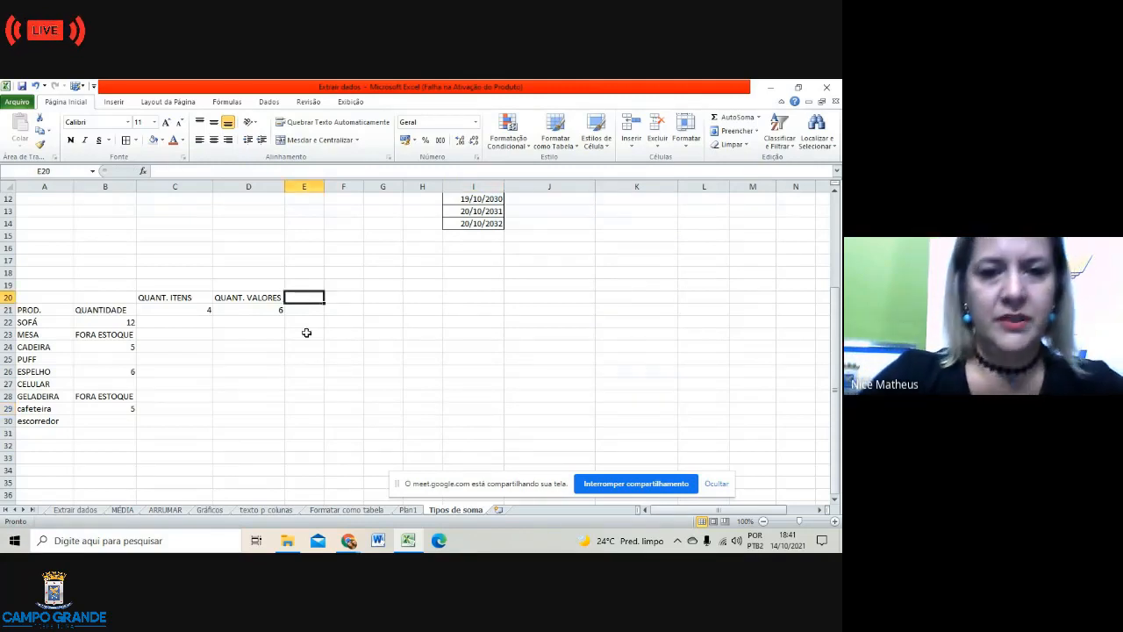
click(305, 345)
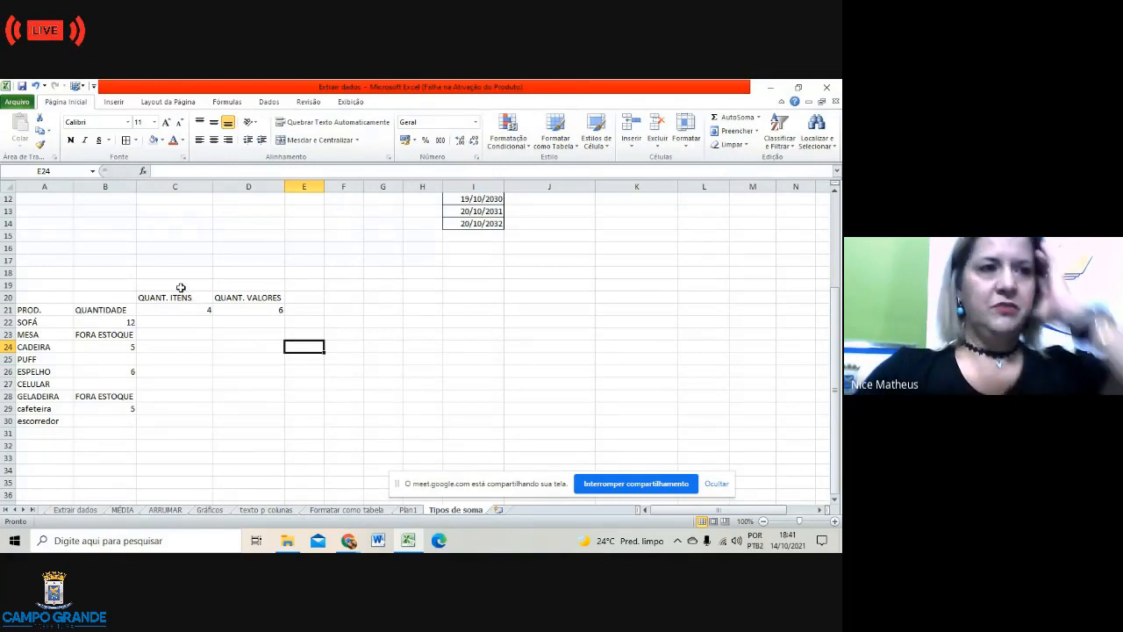
click(144, 173)
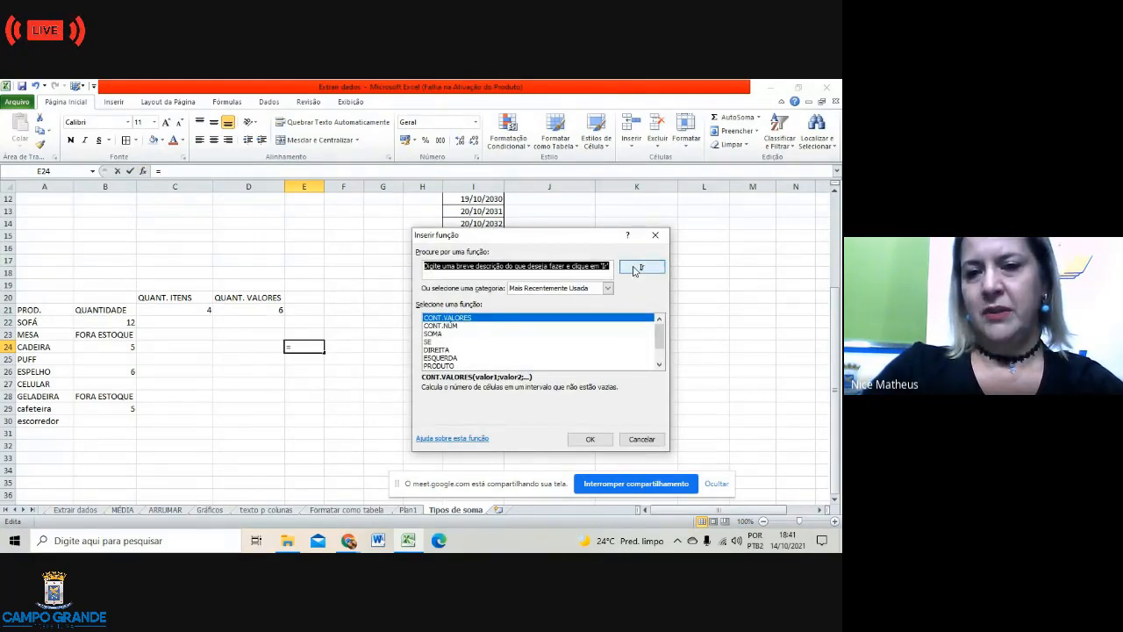
click(660, 365)
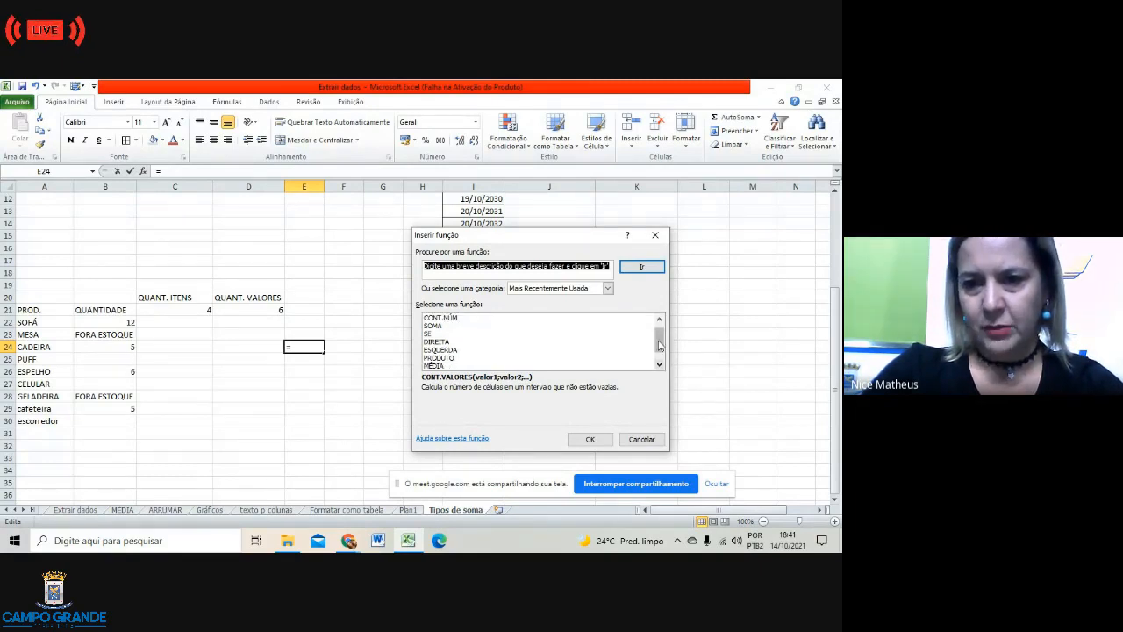
double_click(660, 365)
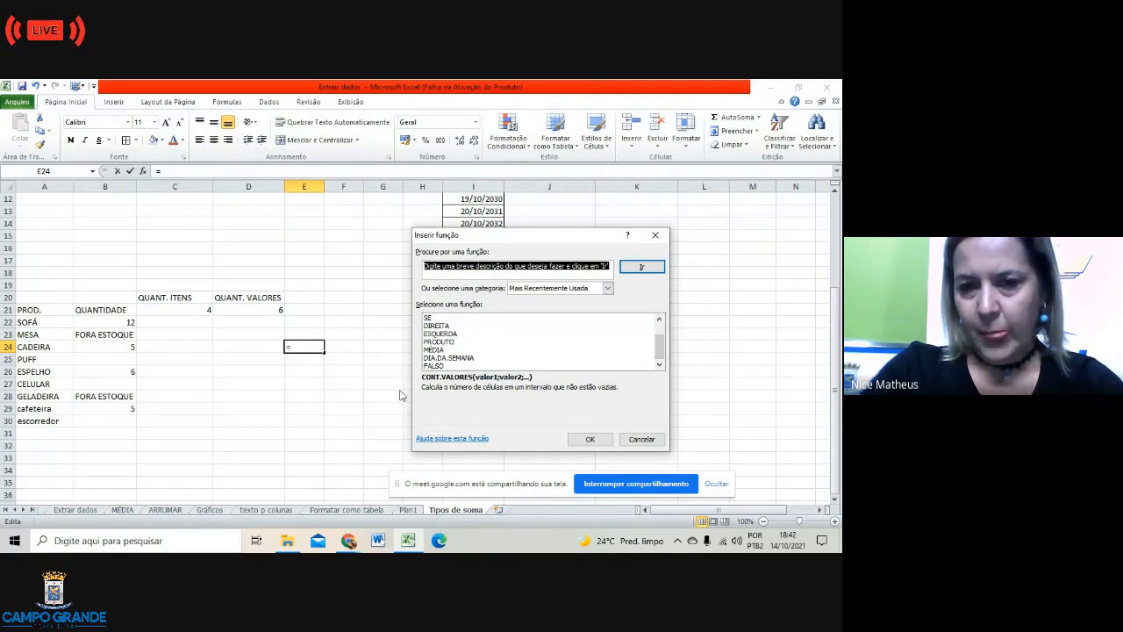
click(600, 445)
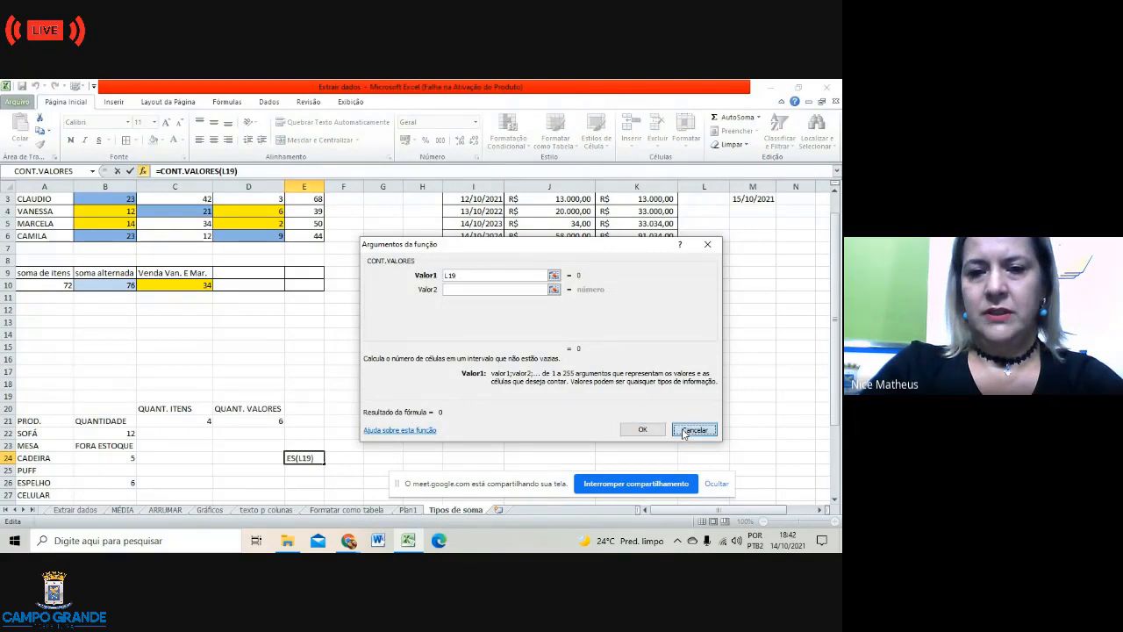
click(694, 429)
click(367, 421)
scroll(447, 408, down, 4)
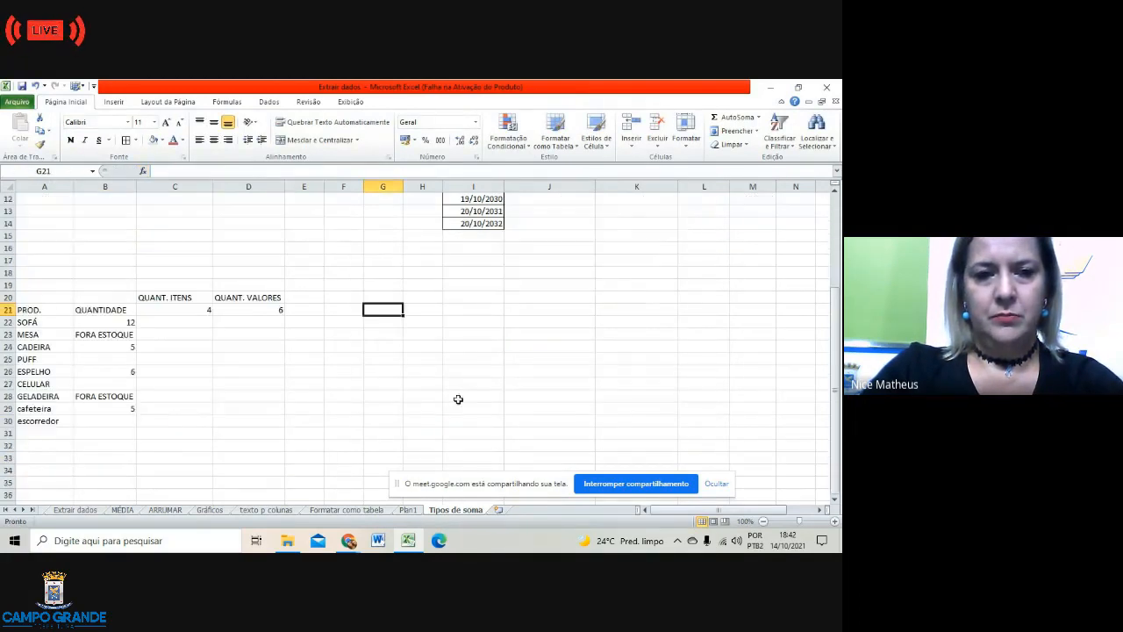
Step: Apply All Borders to every cell of the product count table A20:D30
click(171, 273)
click(248, 273)
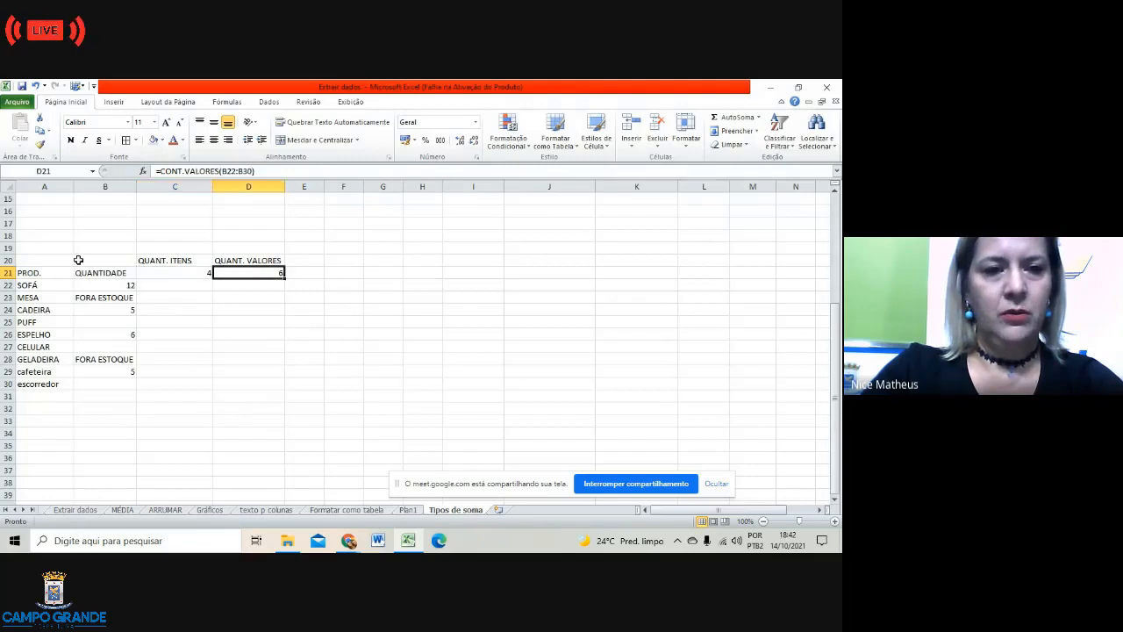
drag(30, 260, 252, 383)
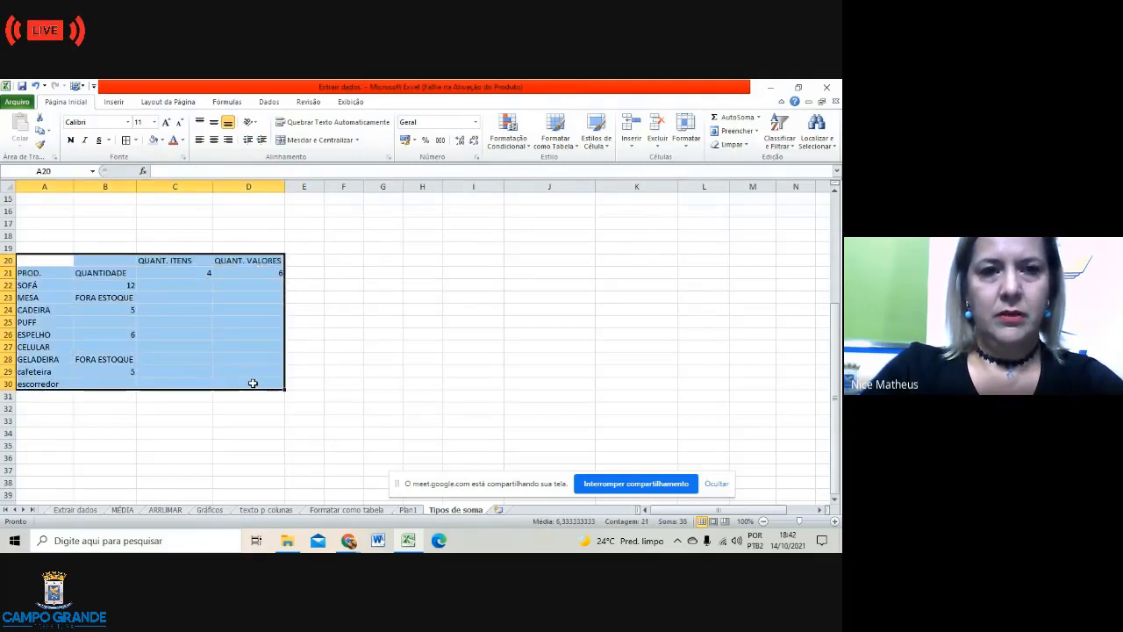
click(127, 141)
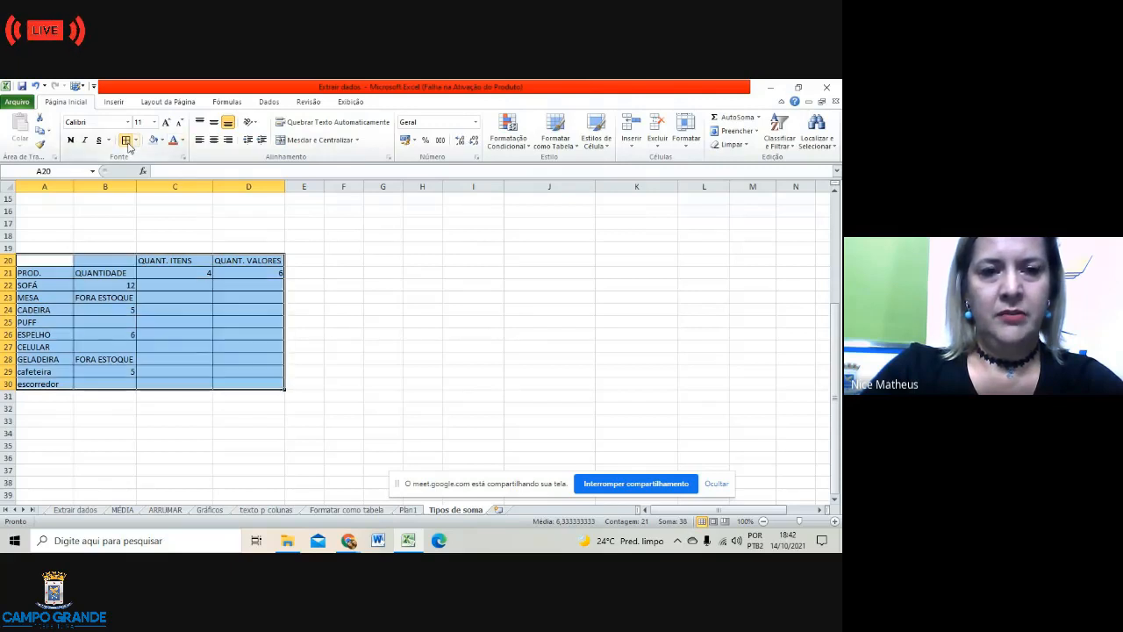
click(350, 369)
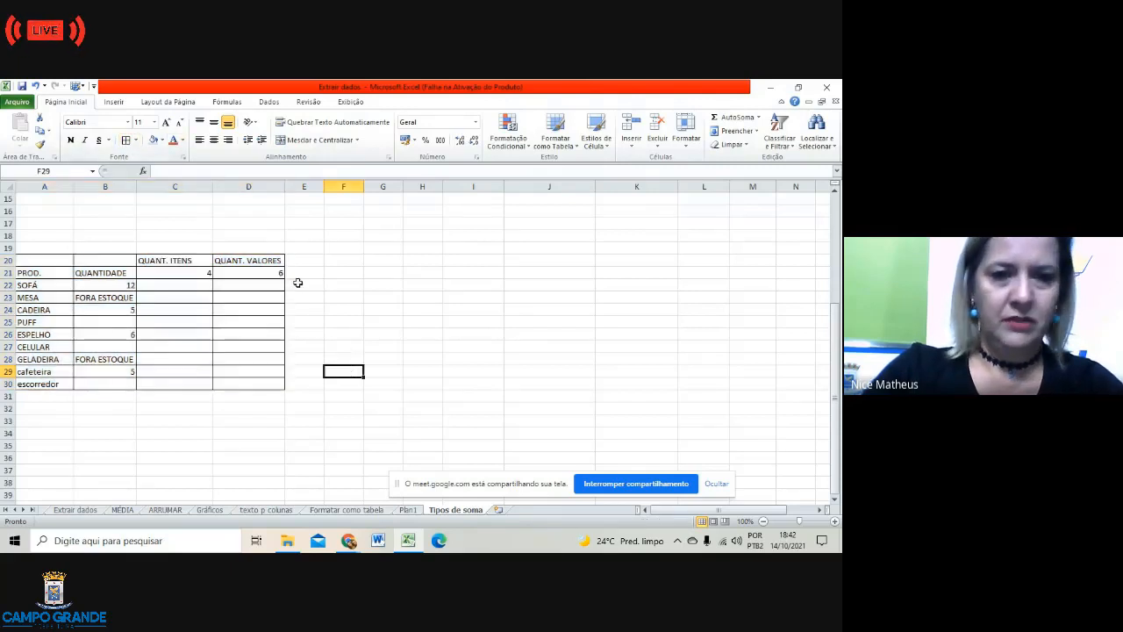
click(51, 259)
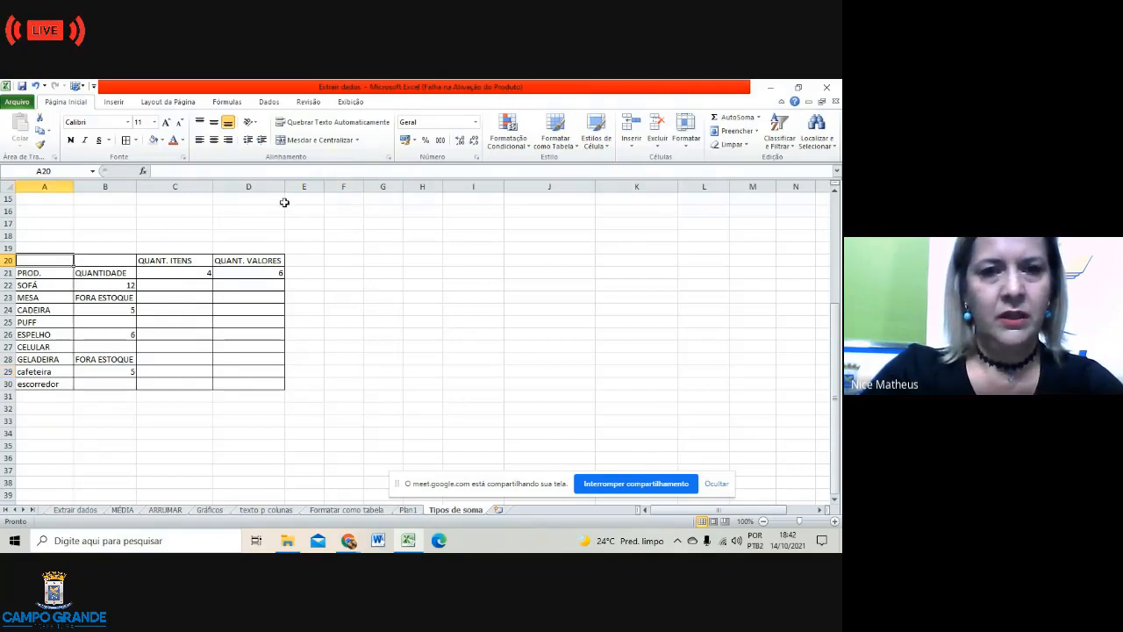
Step: Check the empty quantity cells and headings, then select A20:B20 for the title
click(110, 321)
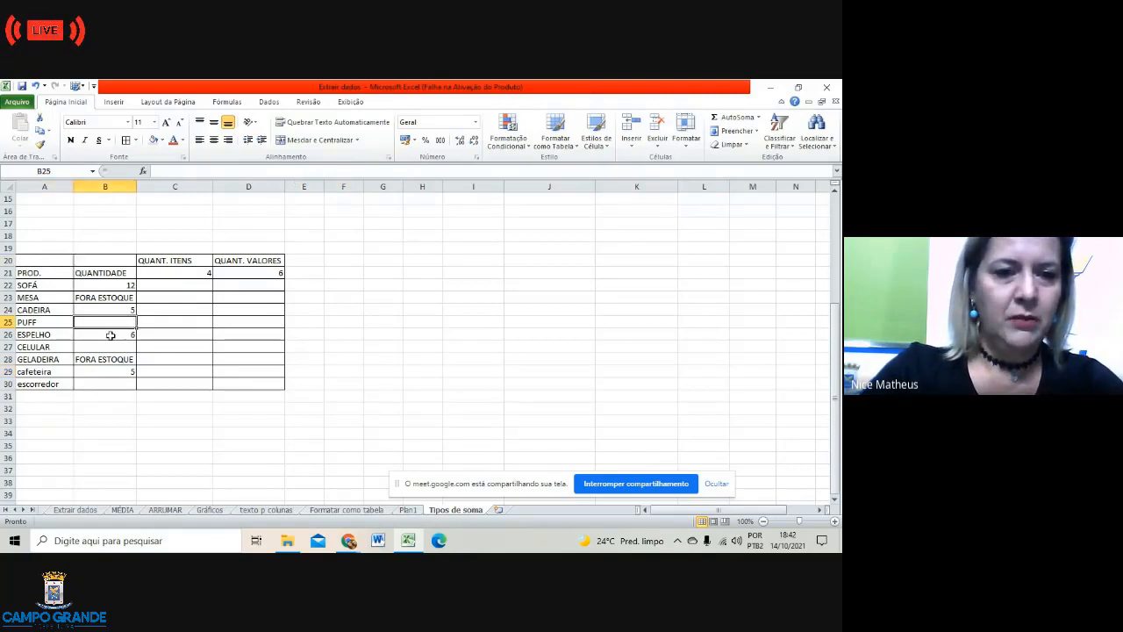
click(111, 347)
click(114, 384)
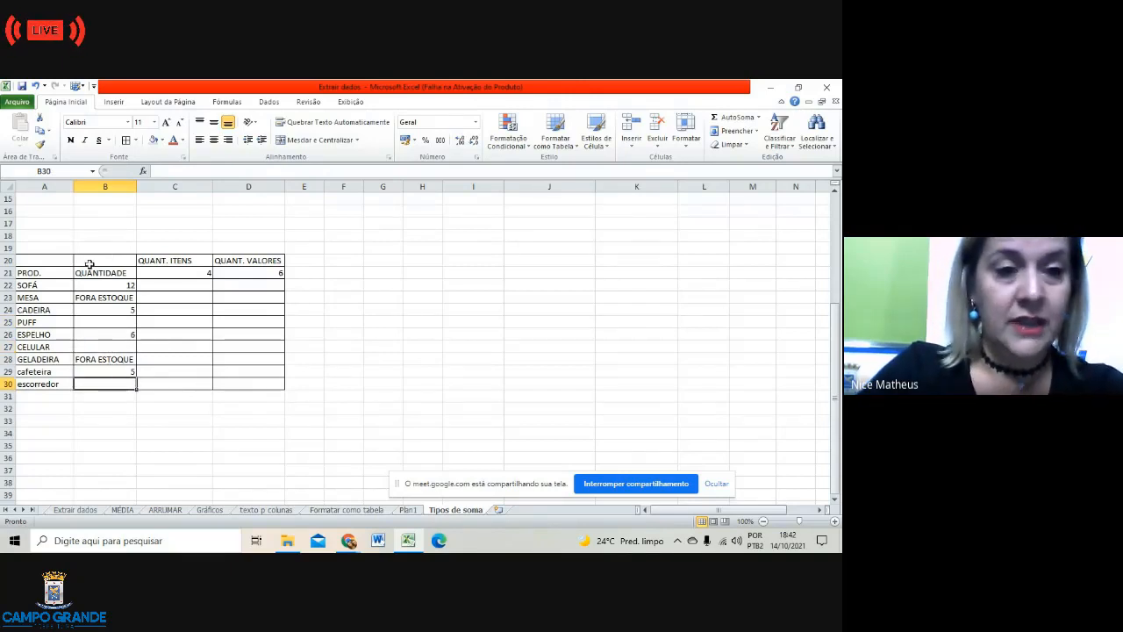
click(57, 261)
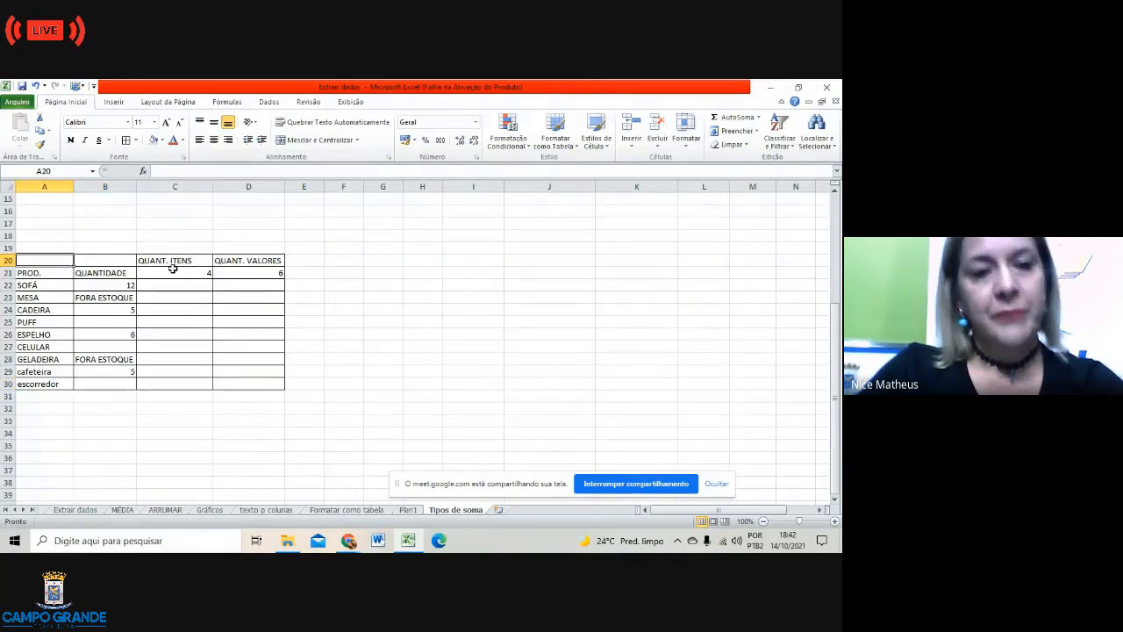
click(179, 261)
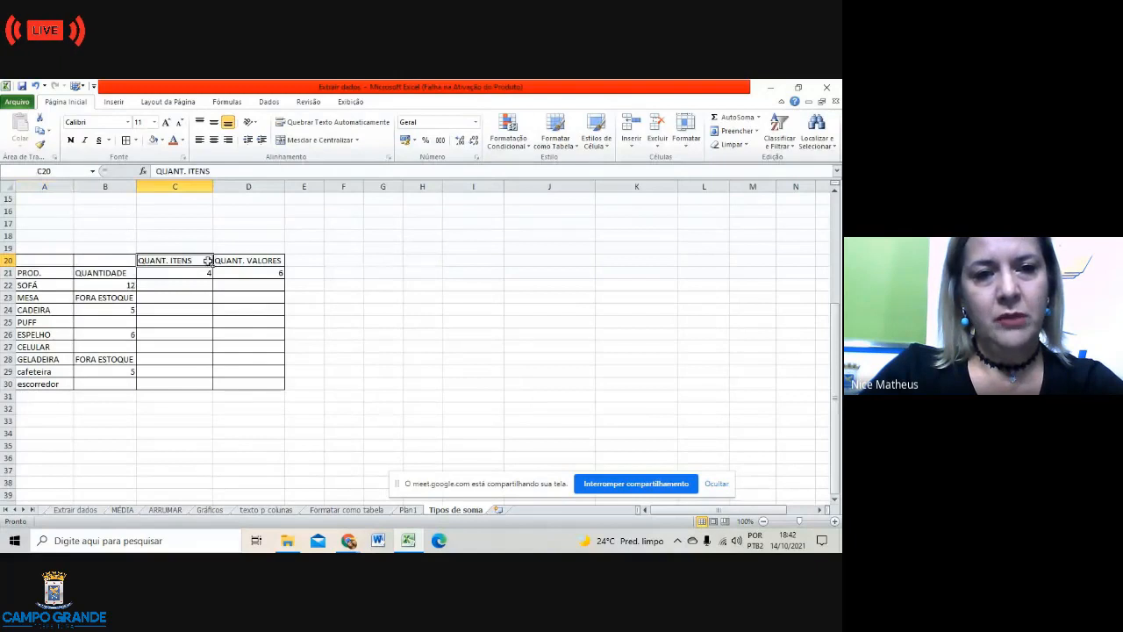
click(248, 262)
click(182, 260)
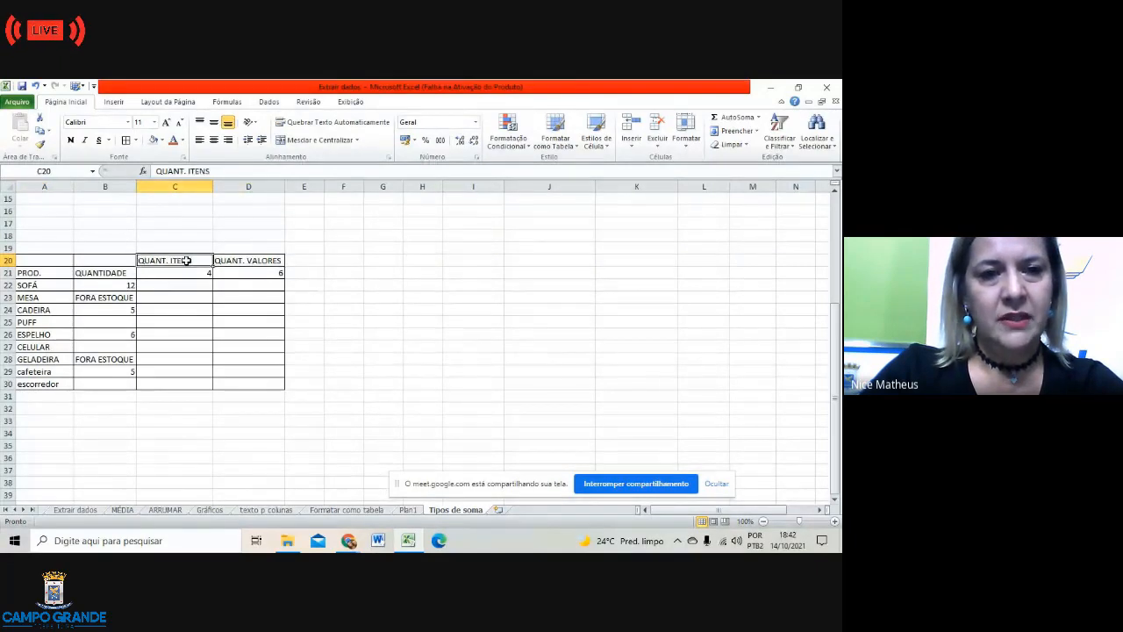
drag(61, 260, 93, 260)
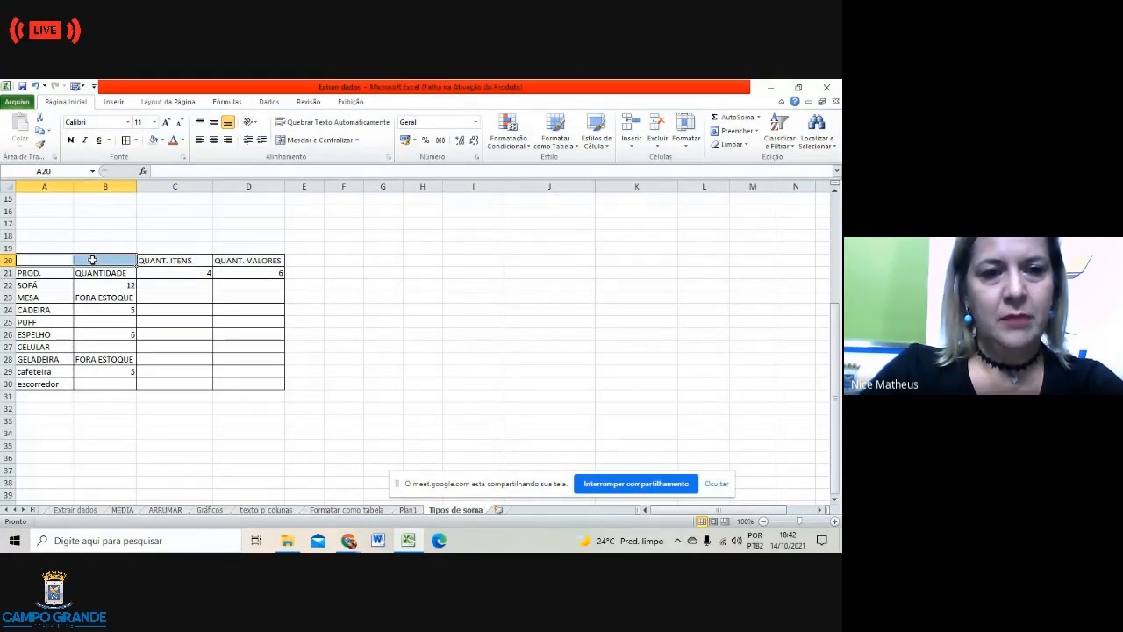
Step: Merge A20:B20 and enter the centred title 'Contagem de itens'
click(338, 139)
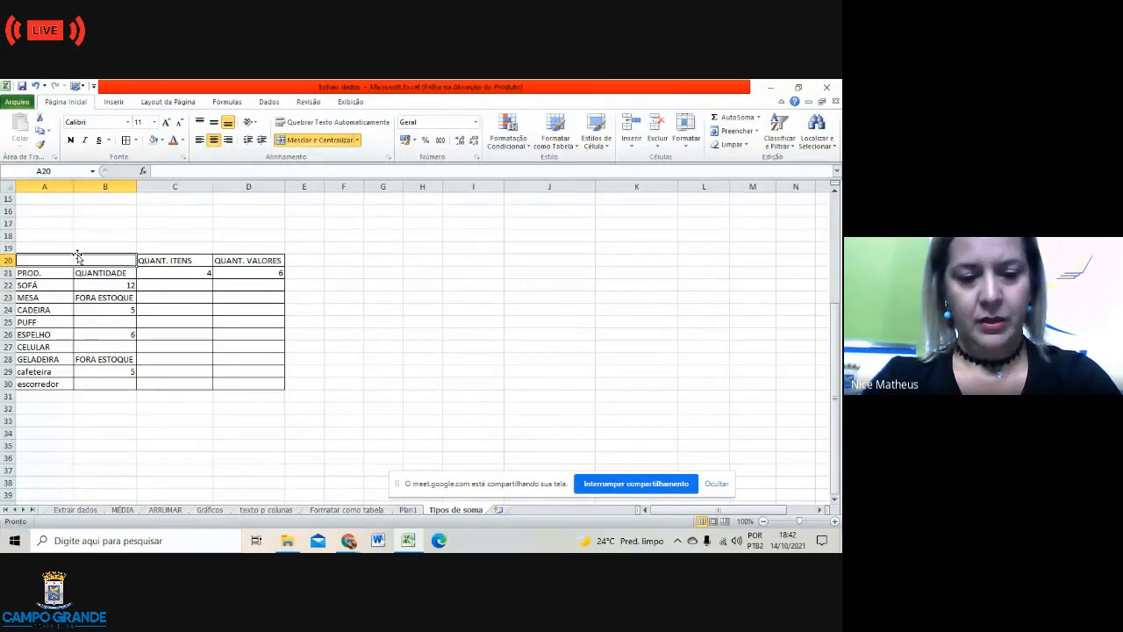
text(CONTA)
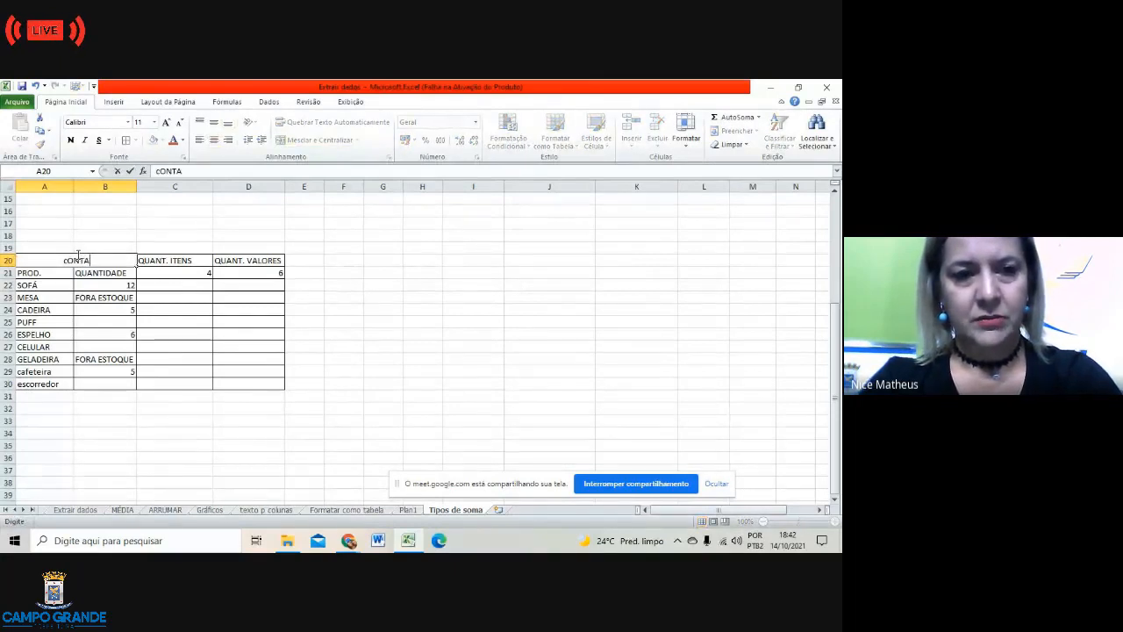
key(BackSpace)
key(BackSpace)
key(BackSpace)
key(BackSpace)
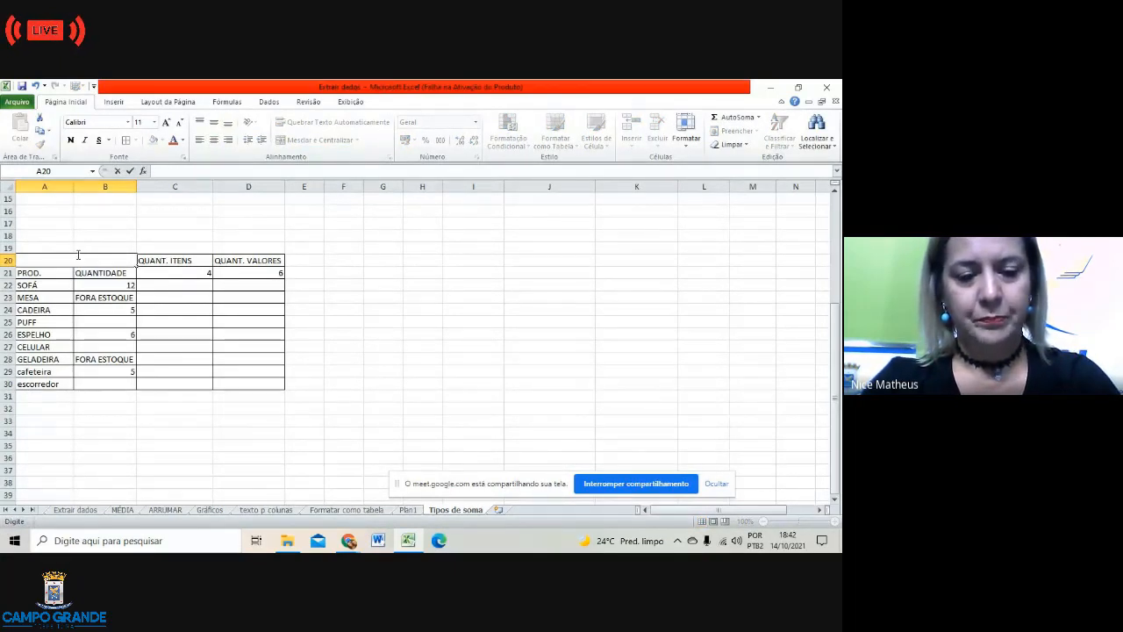
text(Ontage)
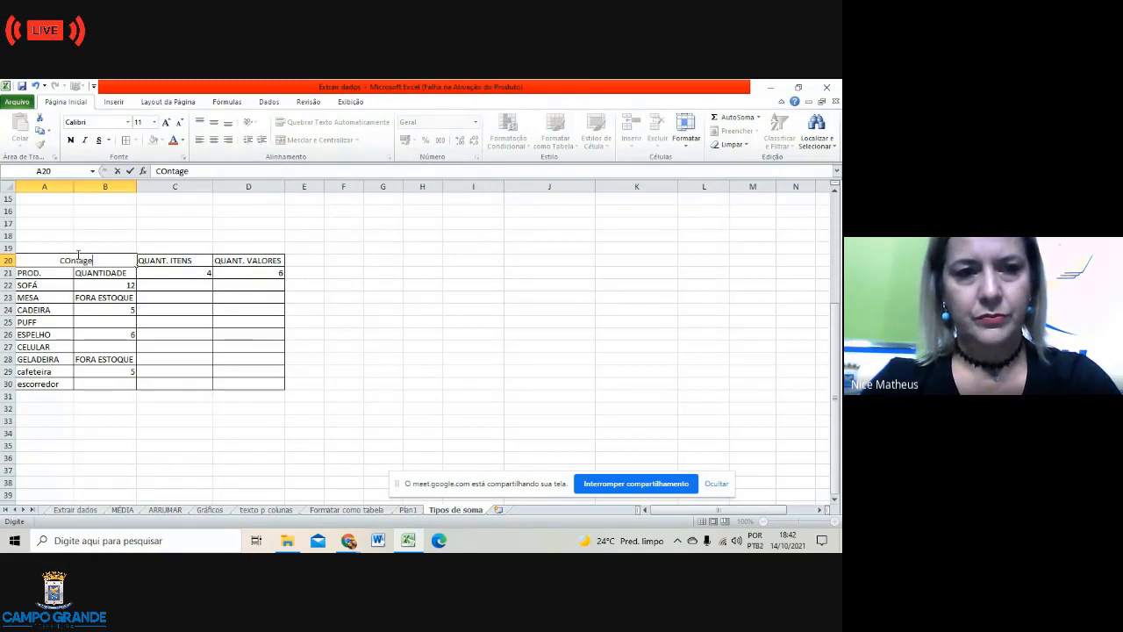
key(BackSpace)
key(BackSpace)
key(BackSpace)
key(BackSpace)
key(BackSpace)
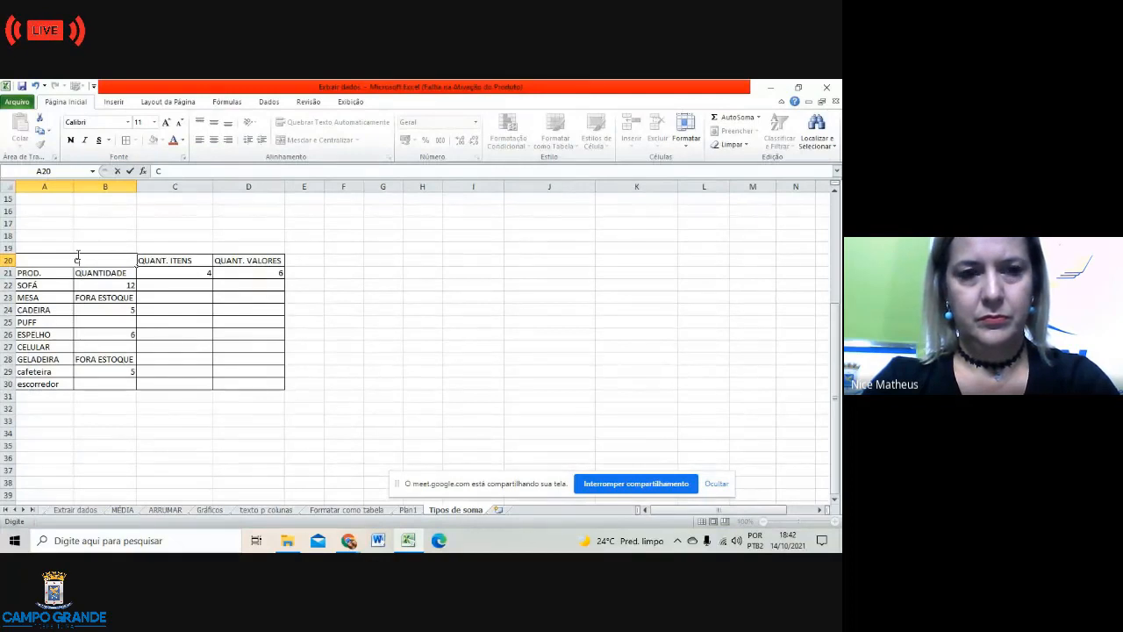
text(ontag)
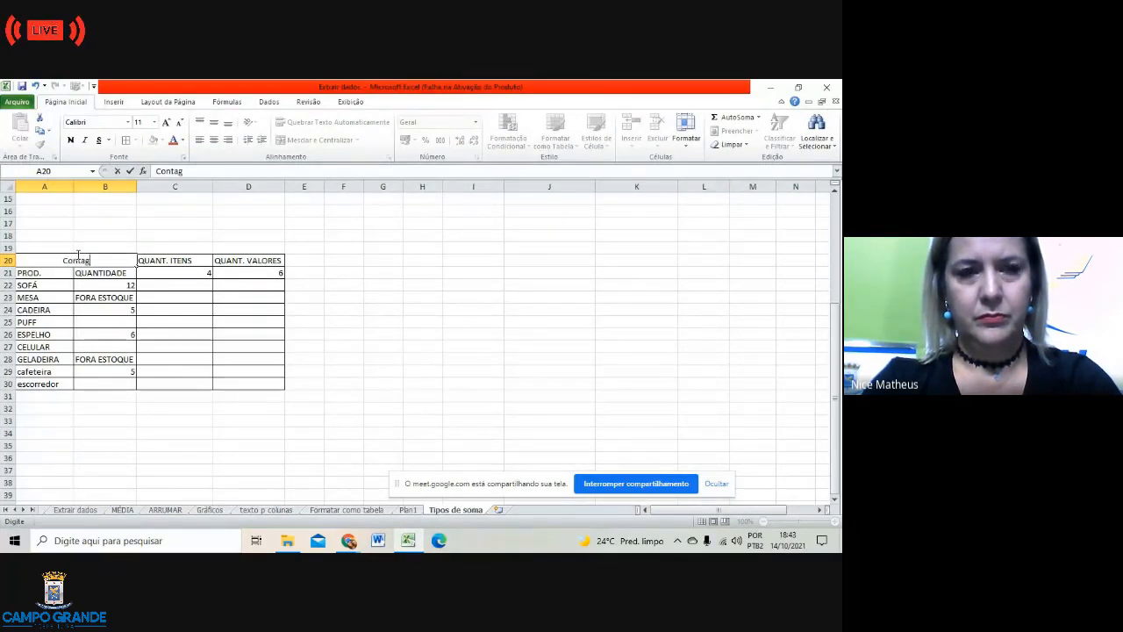
text(em de i)
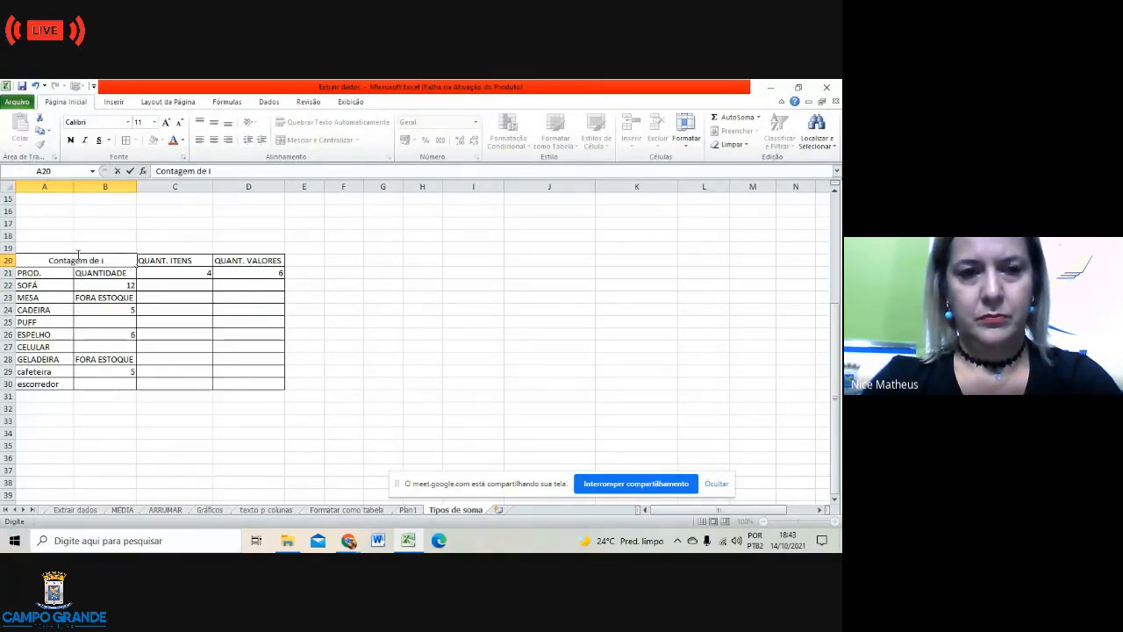
key(BackSpace)
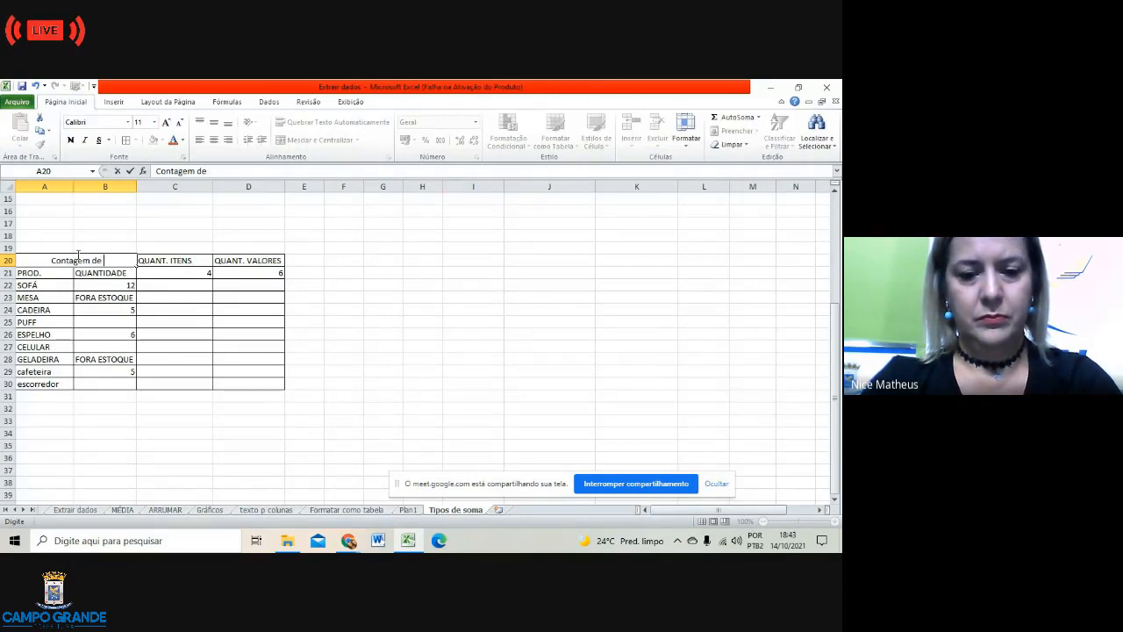
text(itens)
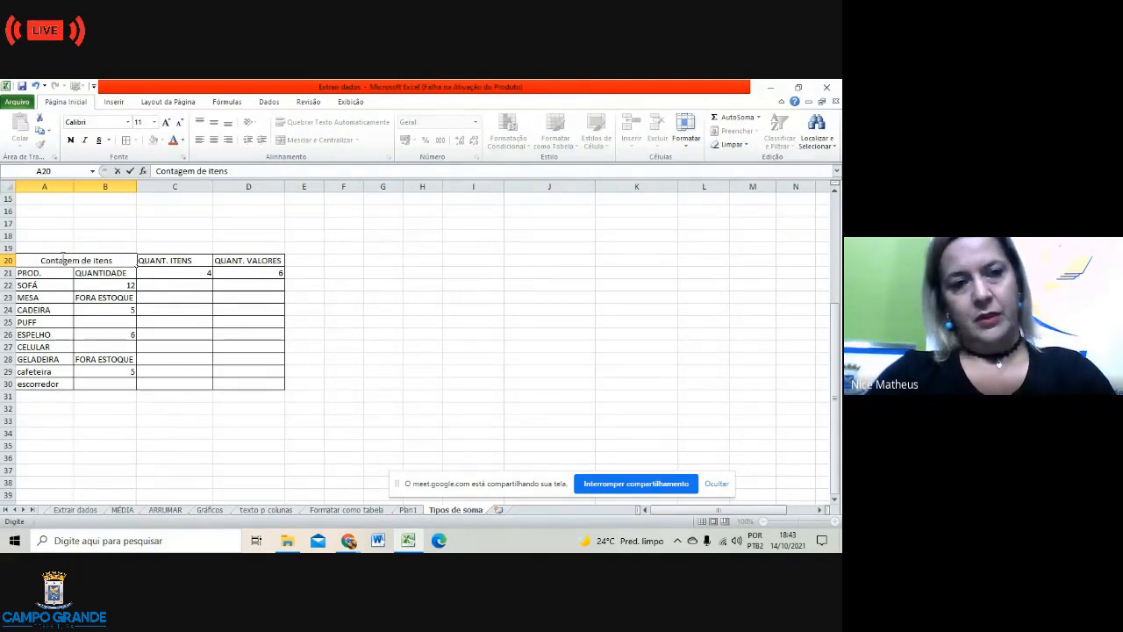
click(166, 309)
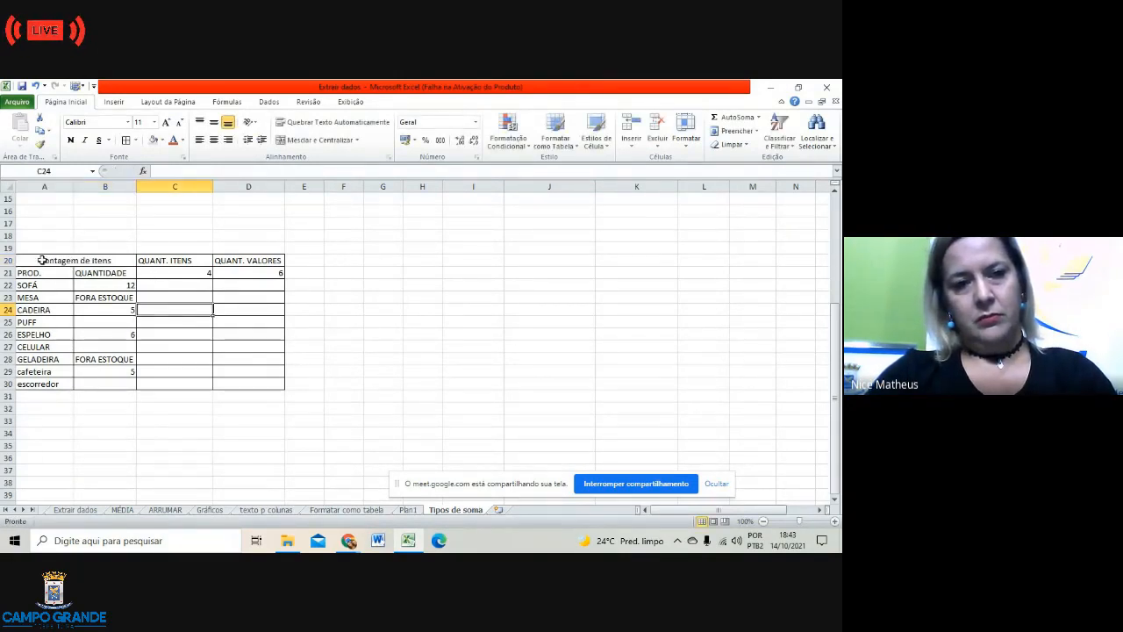
Step: Fill the header row A20:D20 with an olive green background
drag(41, 260, 244, 265)
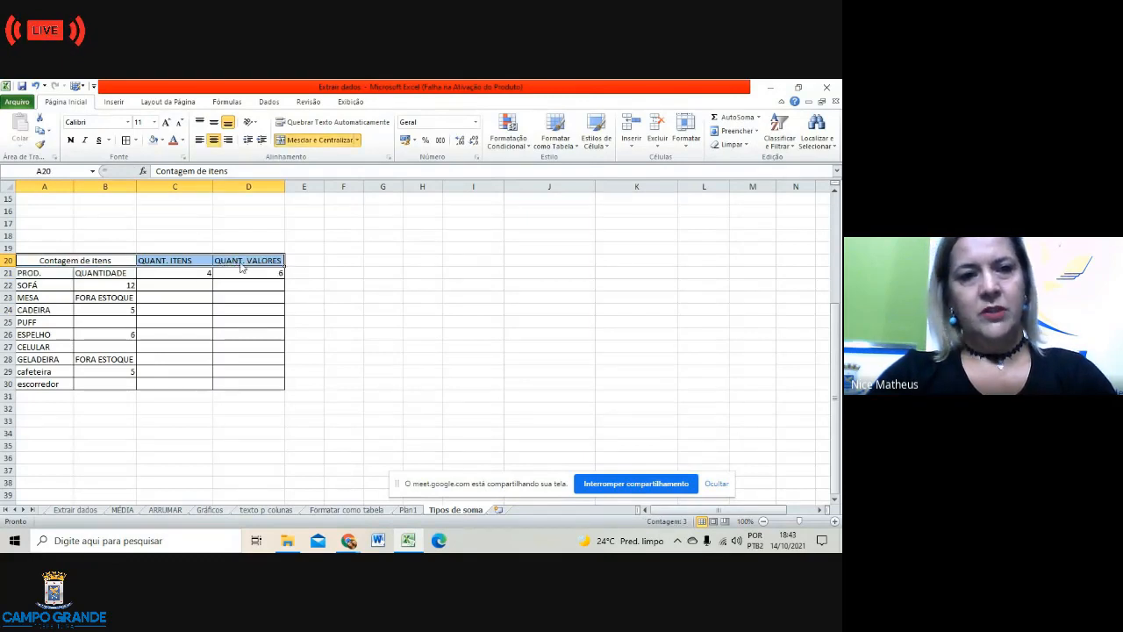
click(161, 140)
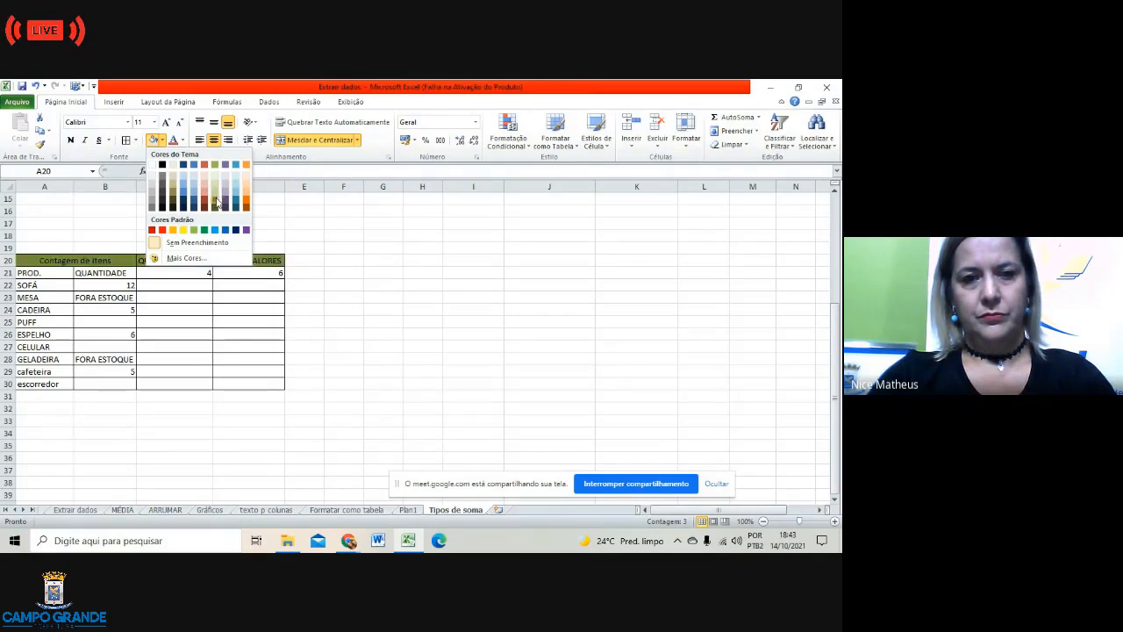
click(375, 316)
click(388, 324)
Step: Review the CONT.NÚM and CONT.VALORES formulas in C21 and D21
click(183, 260)
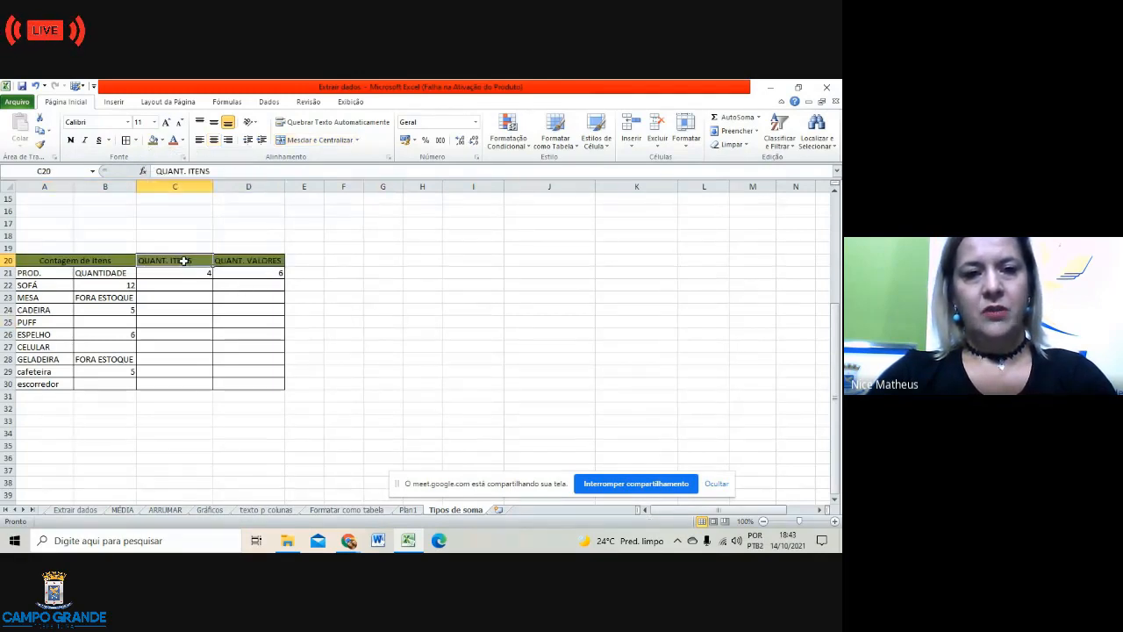
click(190, 275)
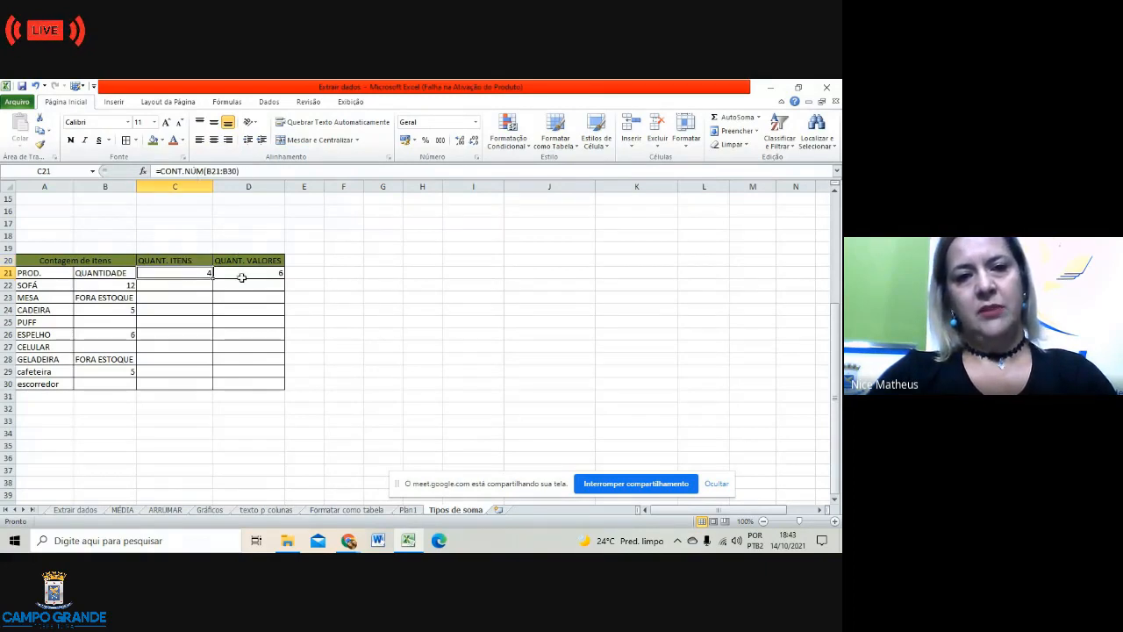
click(241, 276)
click(369, 320)
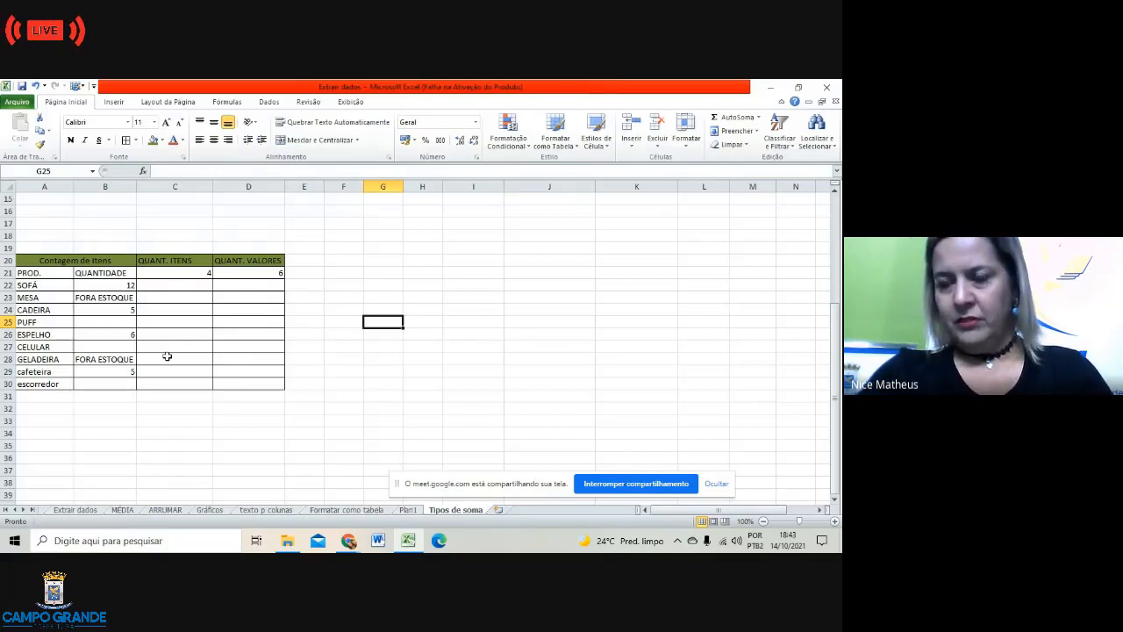
click(311, 356)
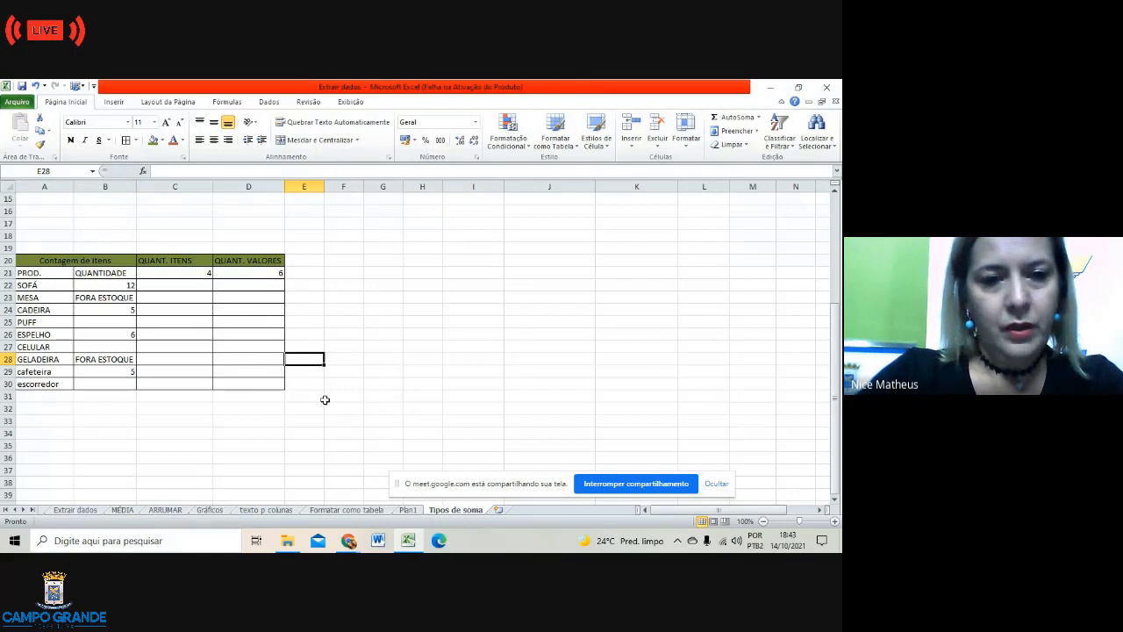
click(367, 408)
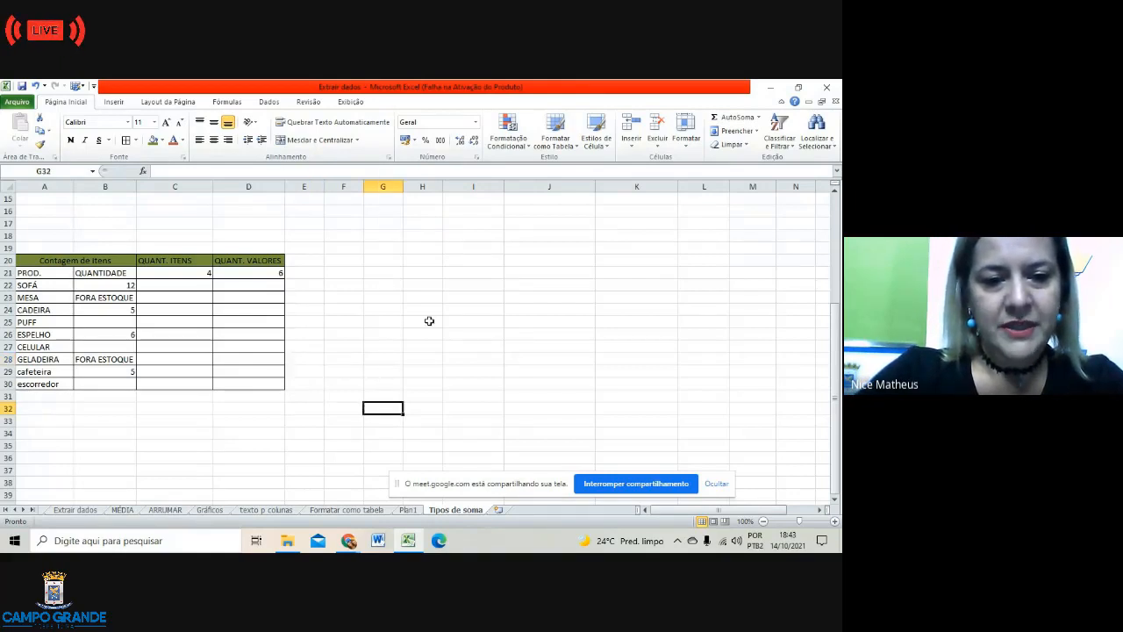
scroll(444, 312, down, 1)
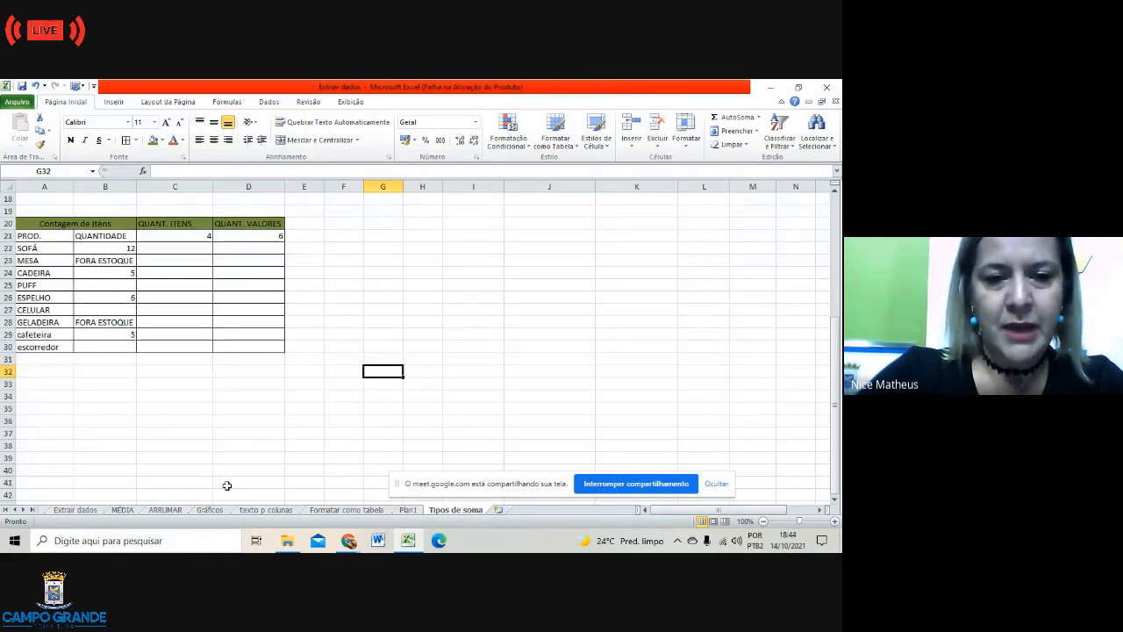
scroll(293, 369, up, 6)
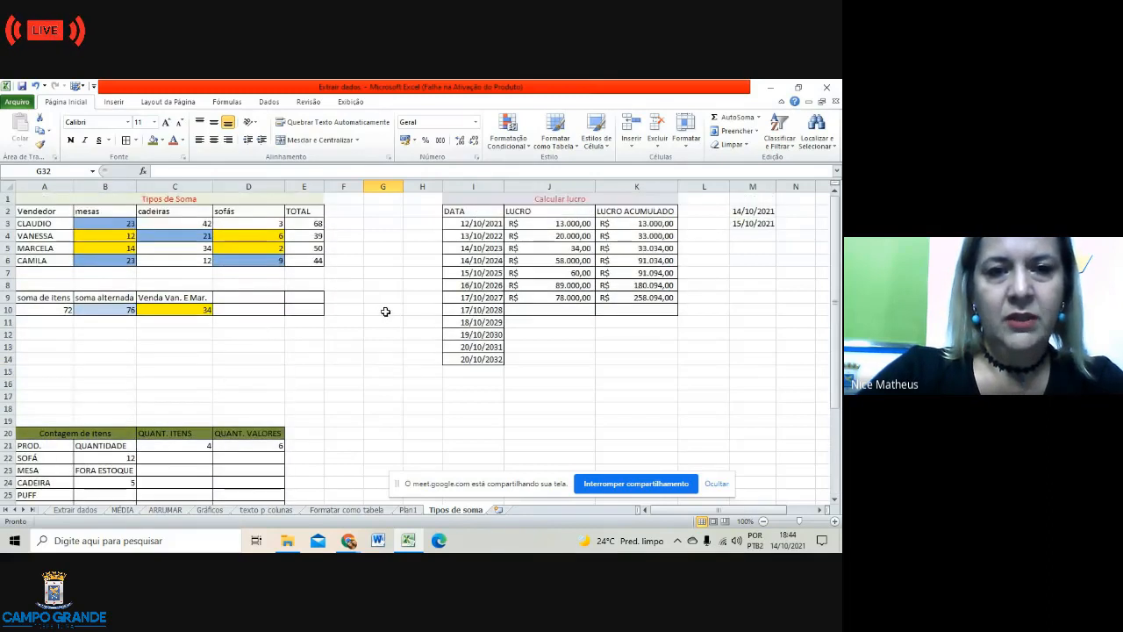
click(563, 418)
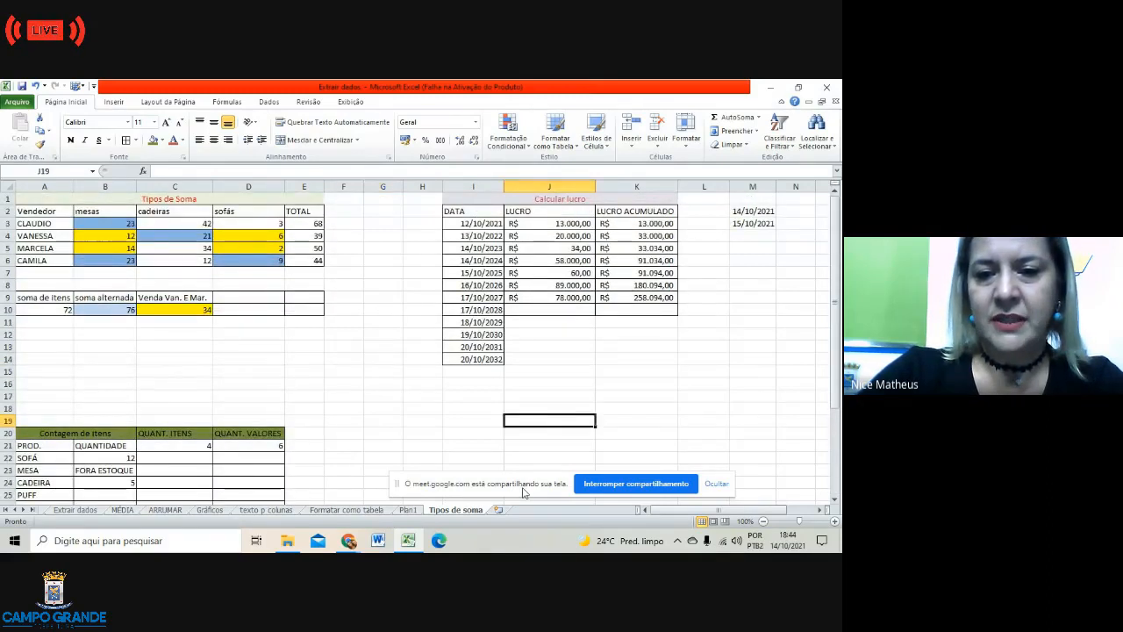
drag(526, 489, 606, 423)
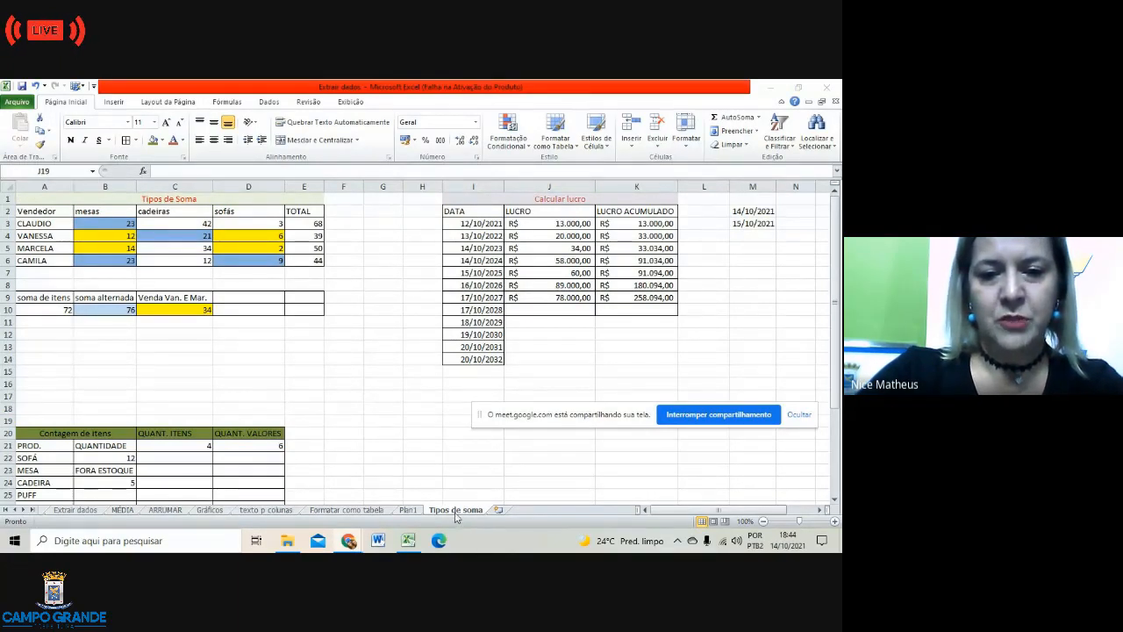
click(400, 371)
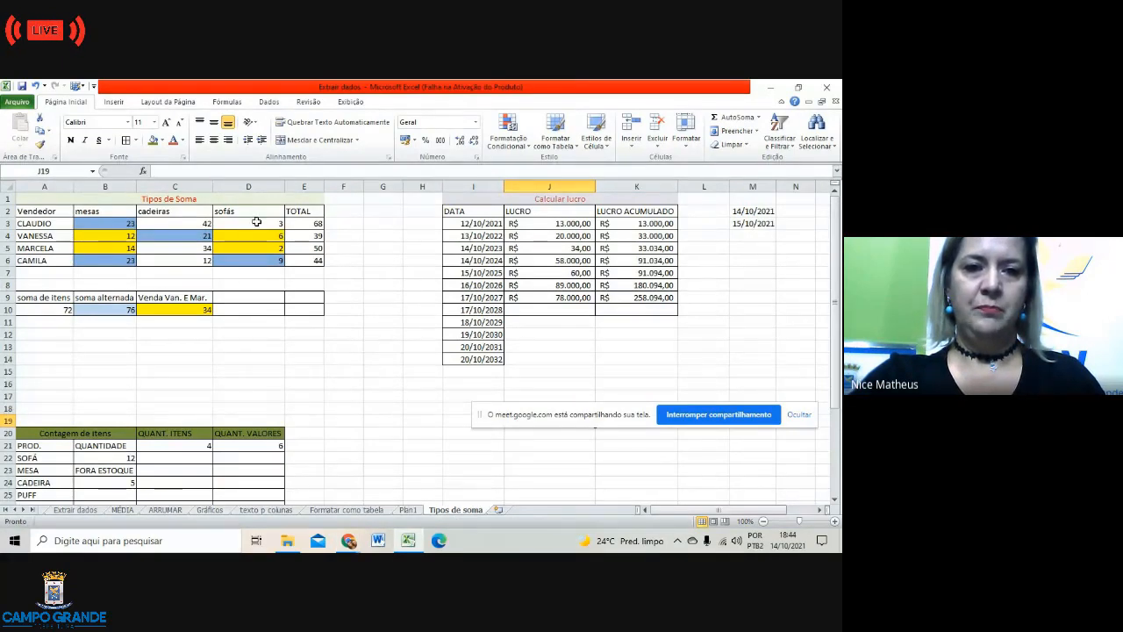
click(249, 222)
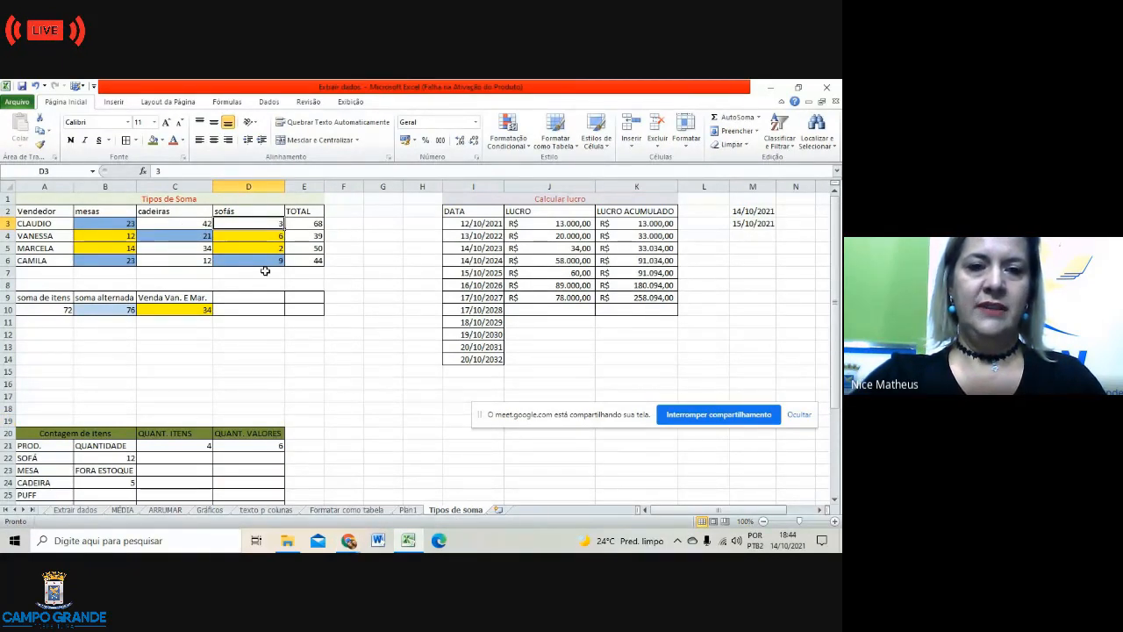
click(91, 307)
click(181, 307)
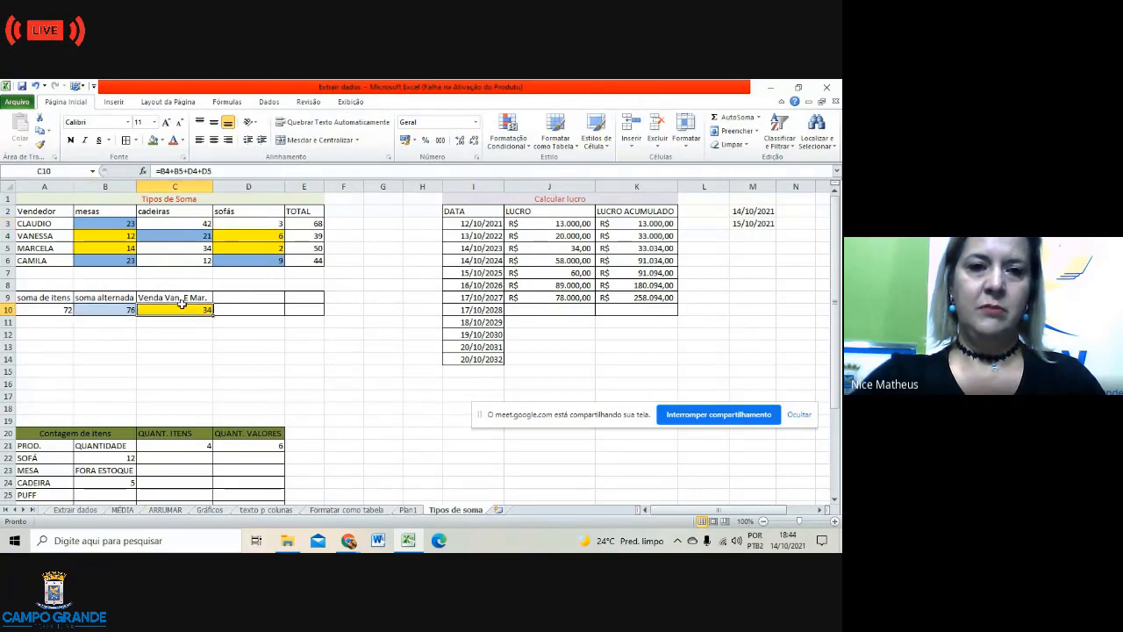
click(646, 225)
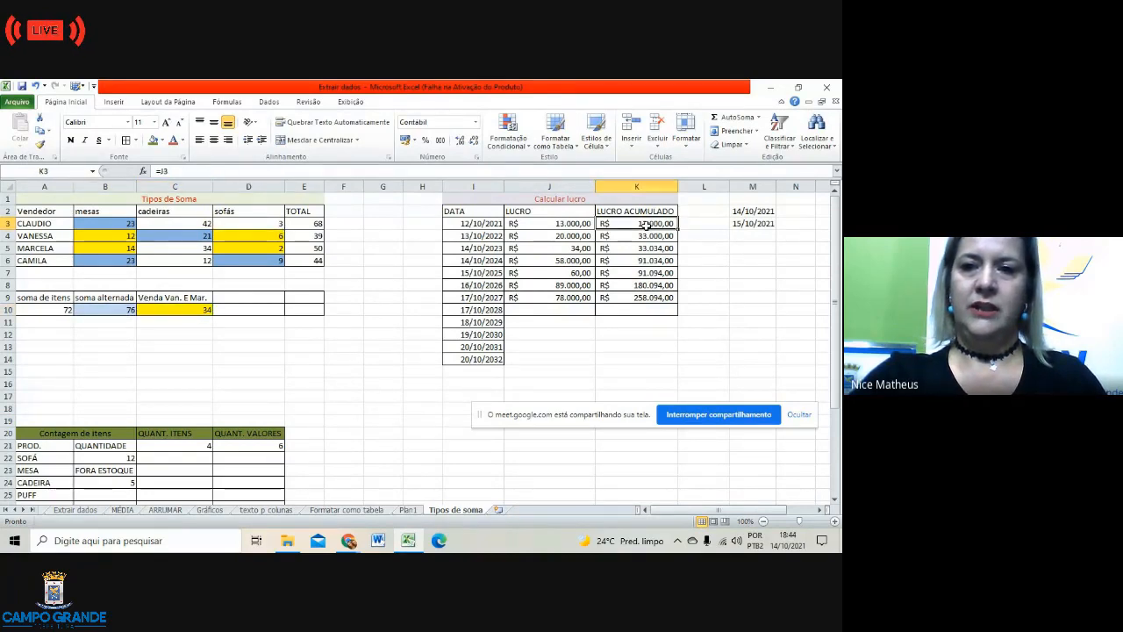
click(639, 236)
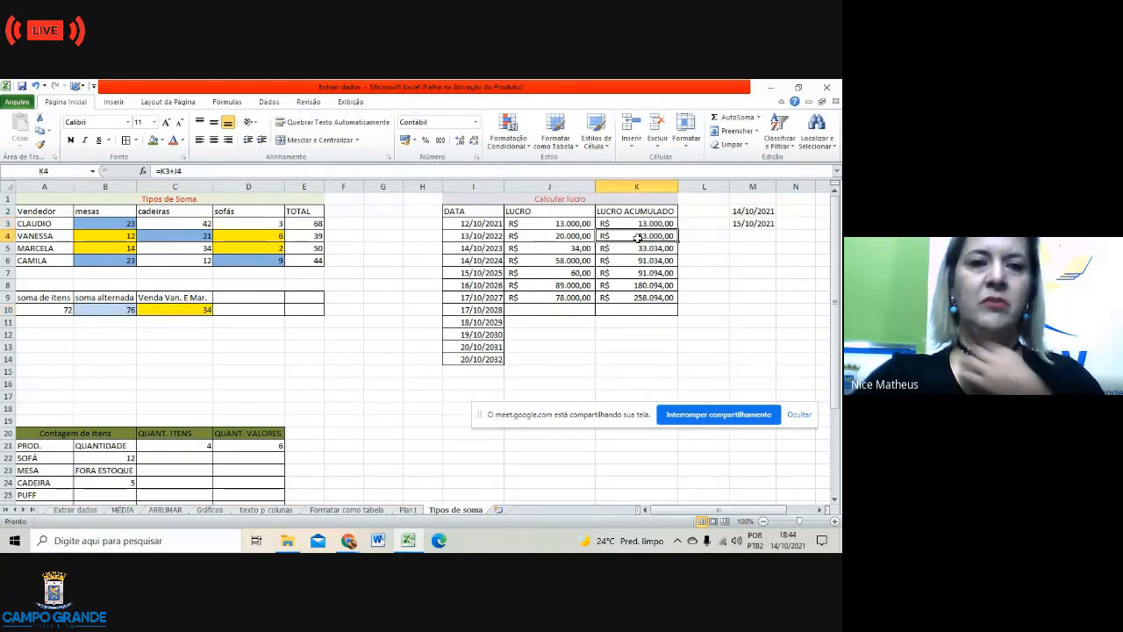
scroll(314, 380, down, 2)
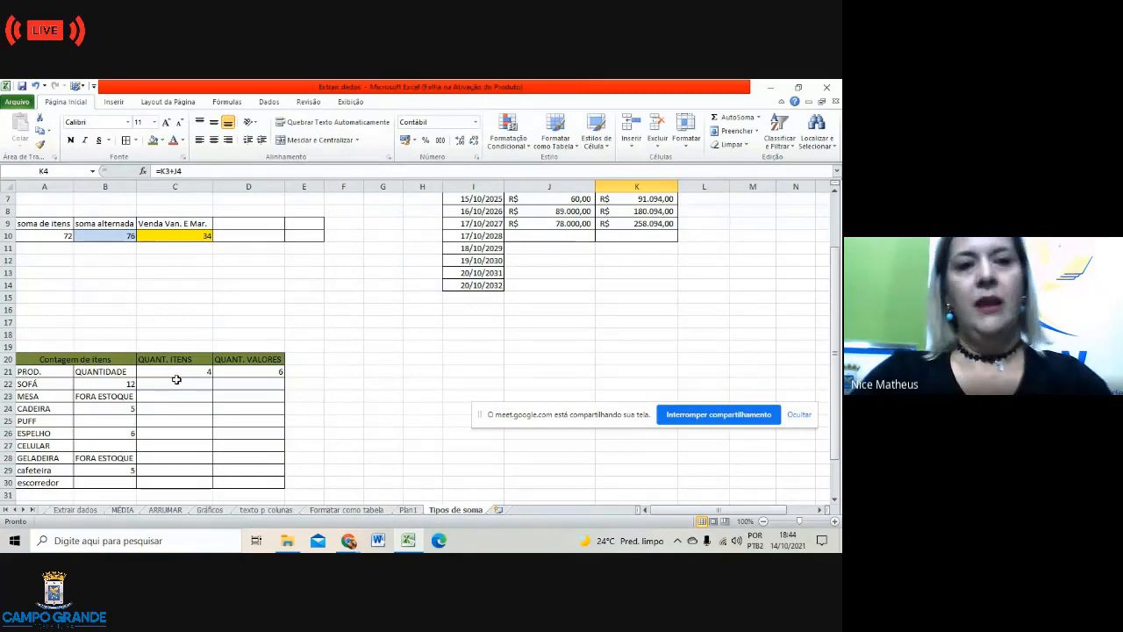
Step: Switch to the MÉDIA sheet and look over the student grades
click(118, 510)
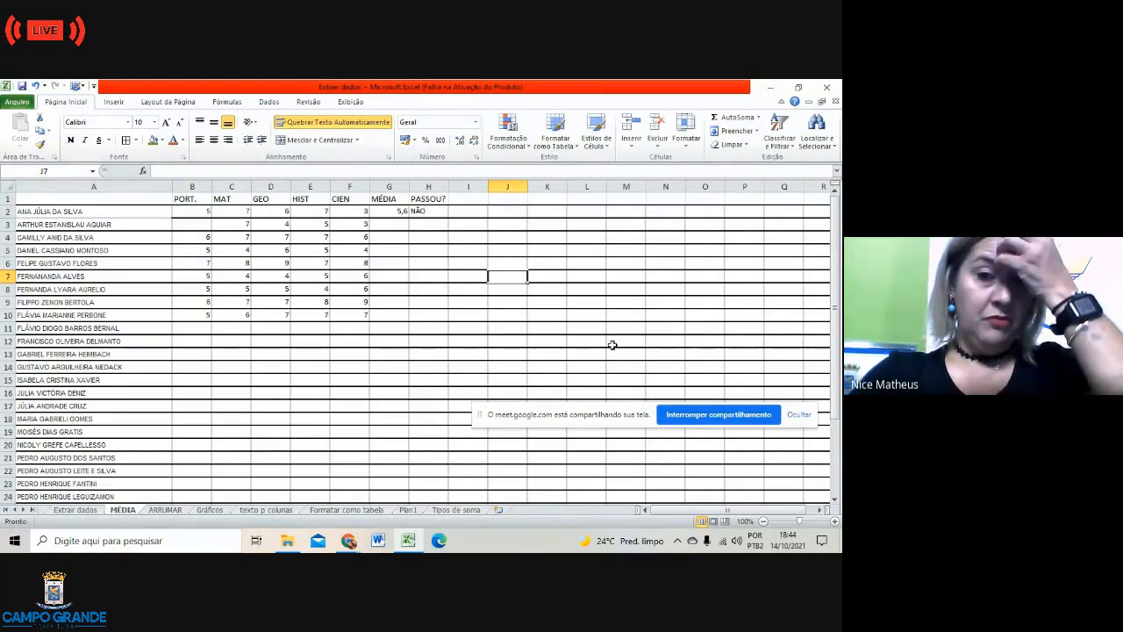
scroll(501, 363, down, 4)
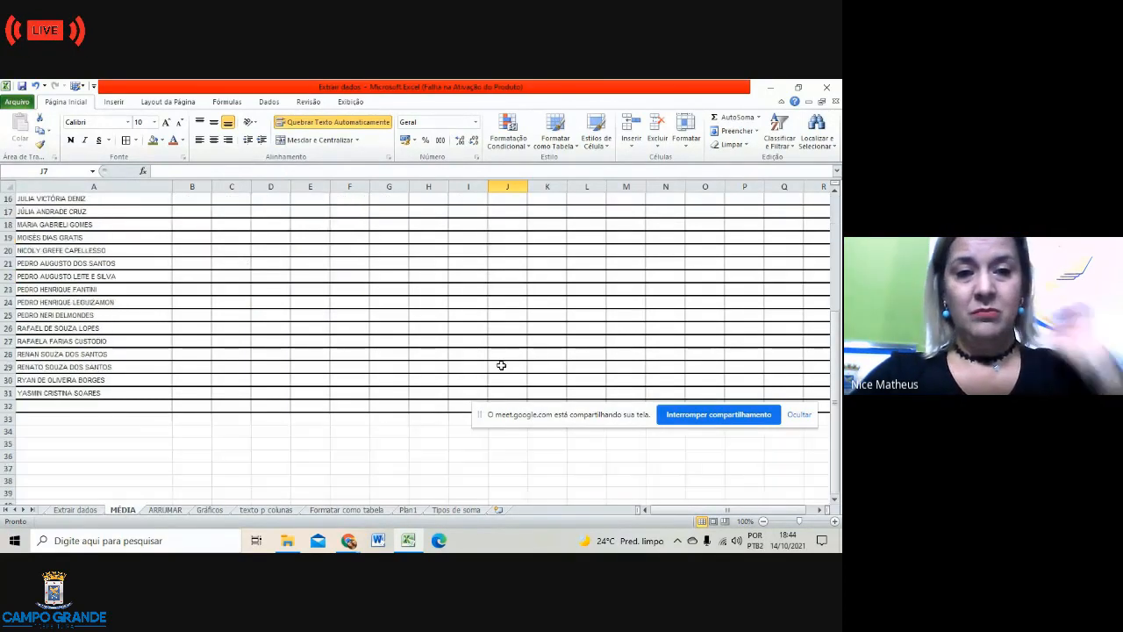
scroll(501, 363, up, 4)
scroll(502, 360, down, 1)
scroll(505, 356, up, 1)
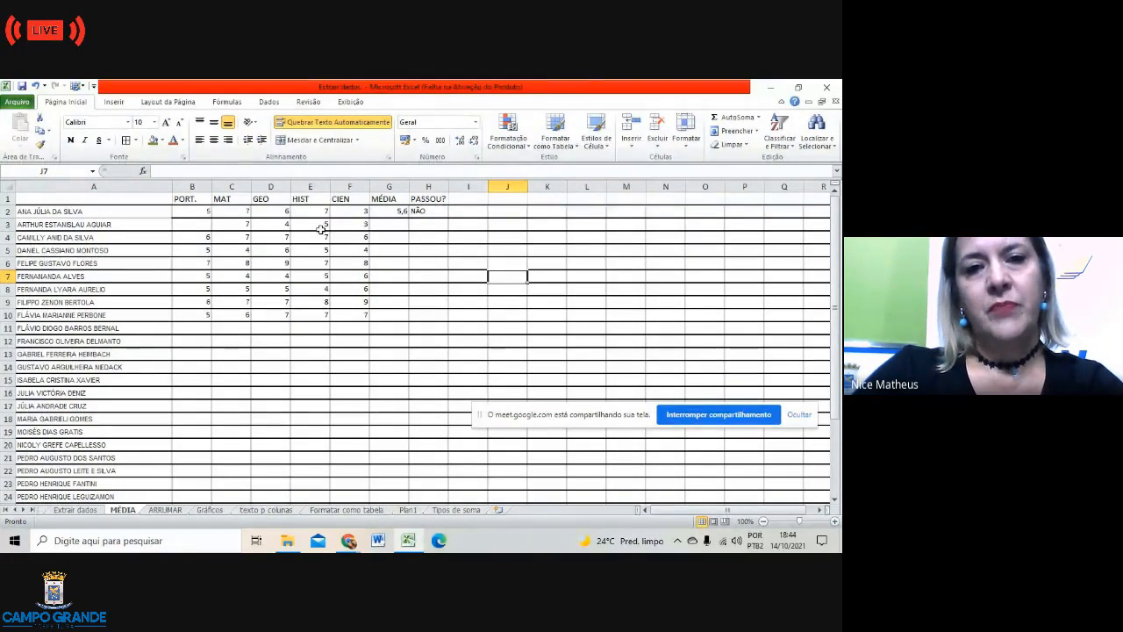
Step: Clear the 5,6 average formula from G2, leaving the cell empty
click(393, 212)
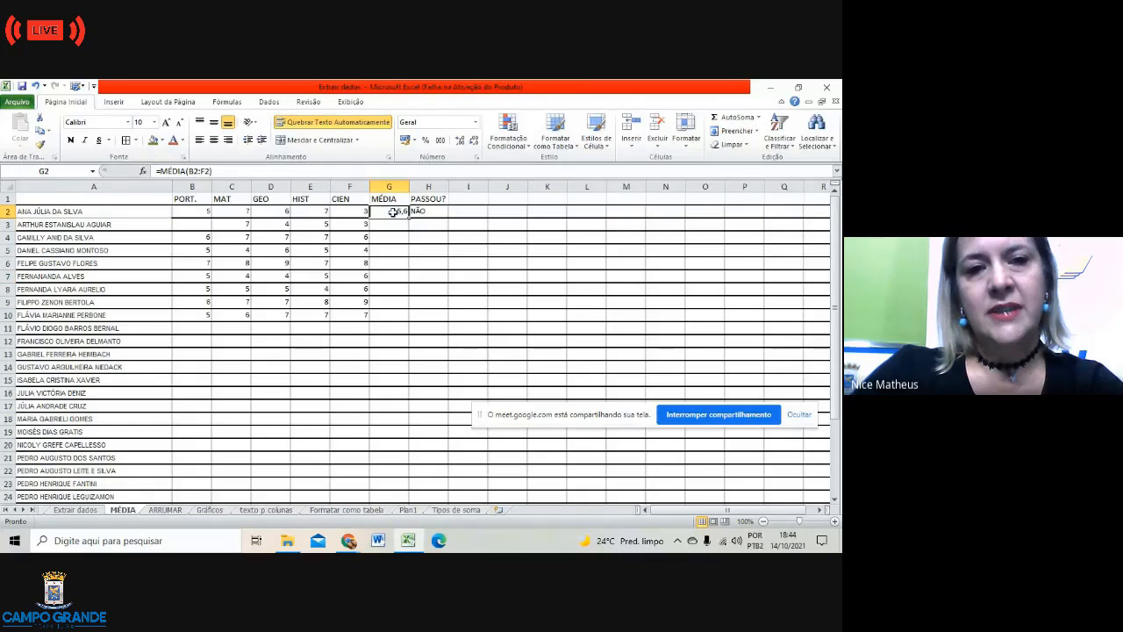
click(217, 170)
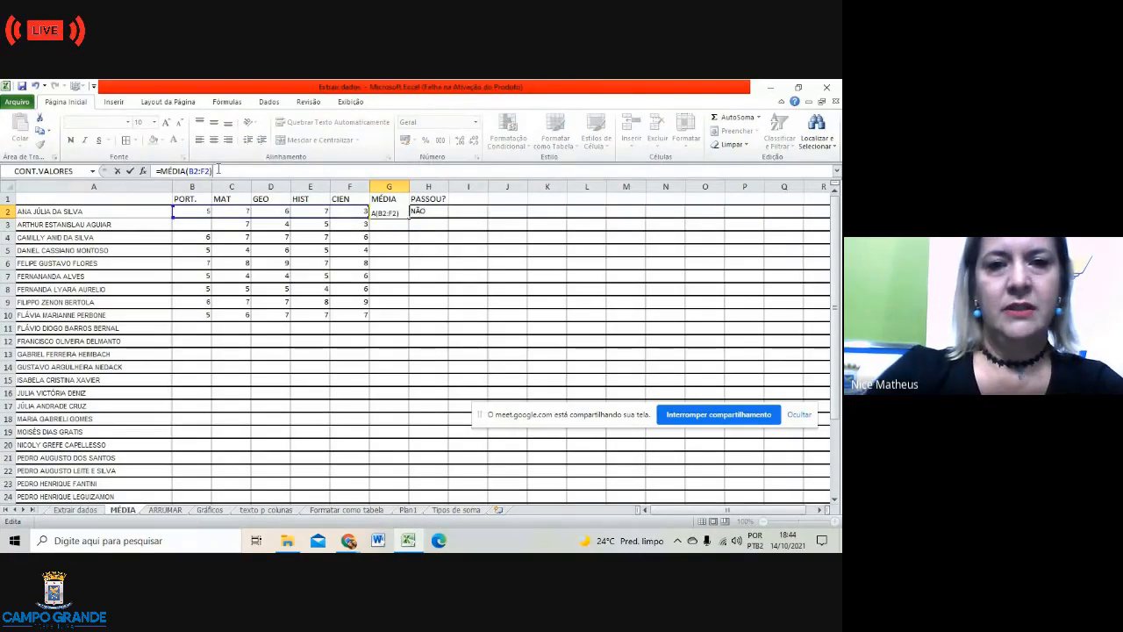
key(BackSpace)
key(BackSpace)
key(BackSpace)
key(BackSpace)
key(BackSpace)
key(BackSpace)
key(BackSpace)
key(BackSpace)
key(BackSpace)
key(BackSpace)
key(BackSpace)
key(BackSpace)
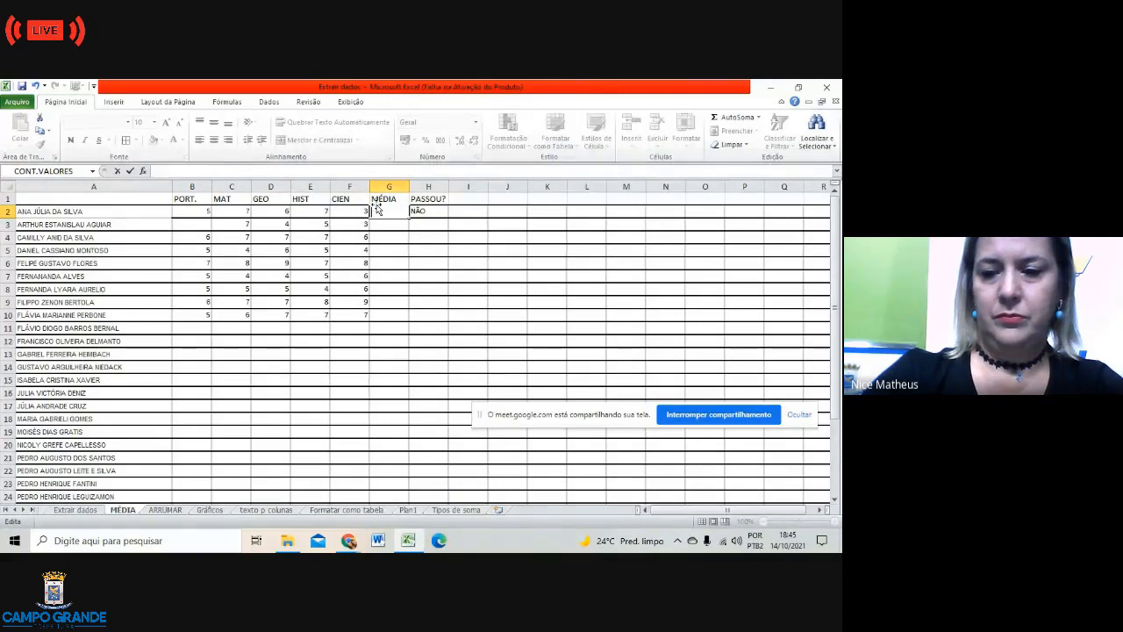
key(BackSpace)
click(386, 235)
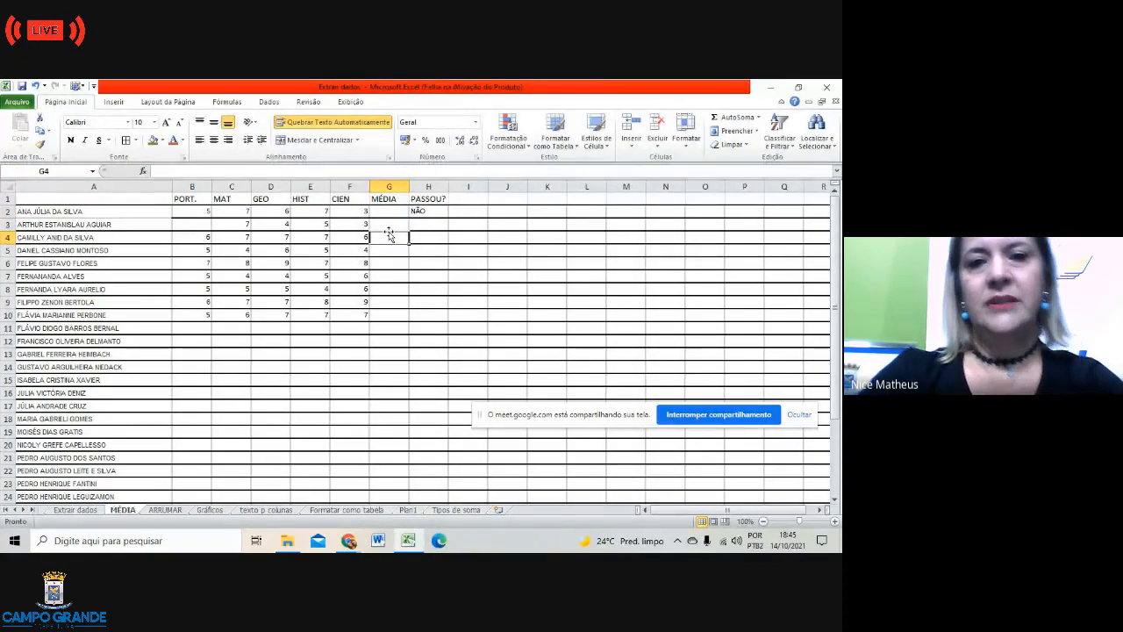
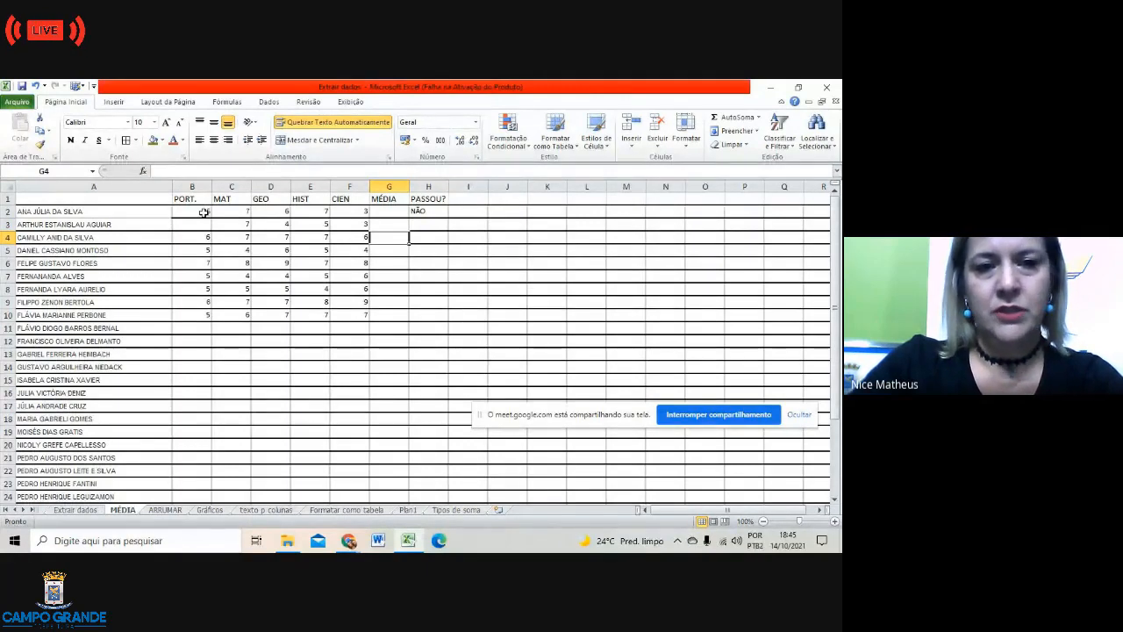
Step: Check the first PORT. grade, then select G2 and open Inserir função
click(204, 212)
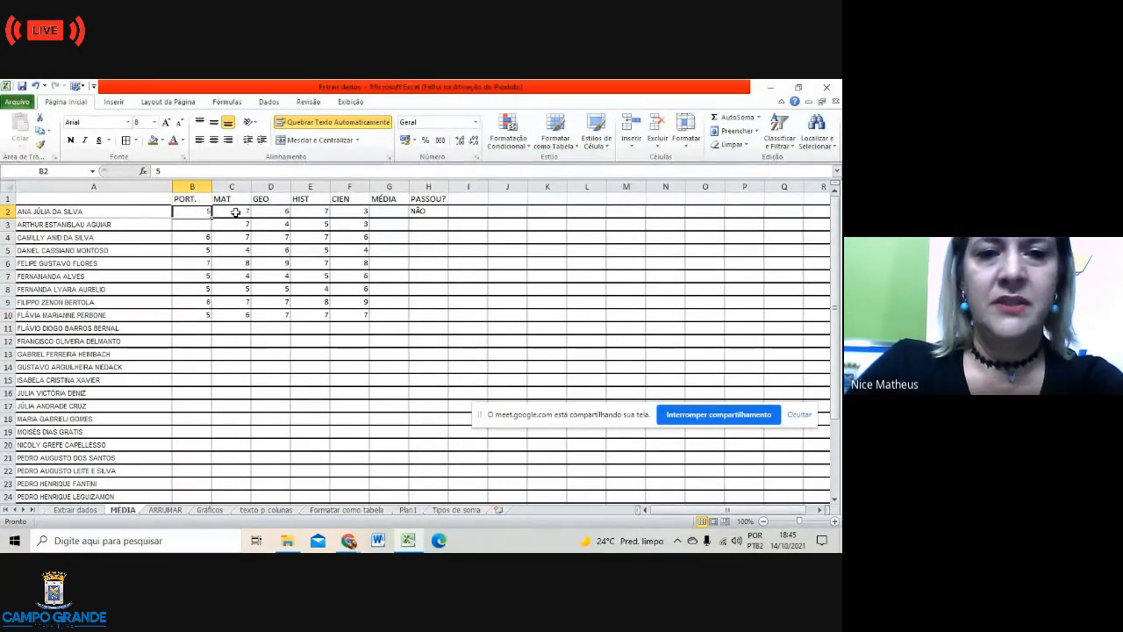
click(384, 215)
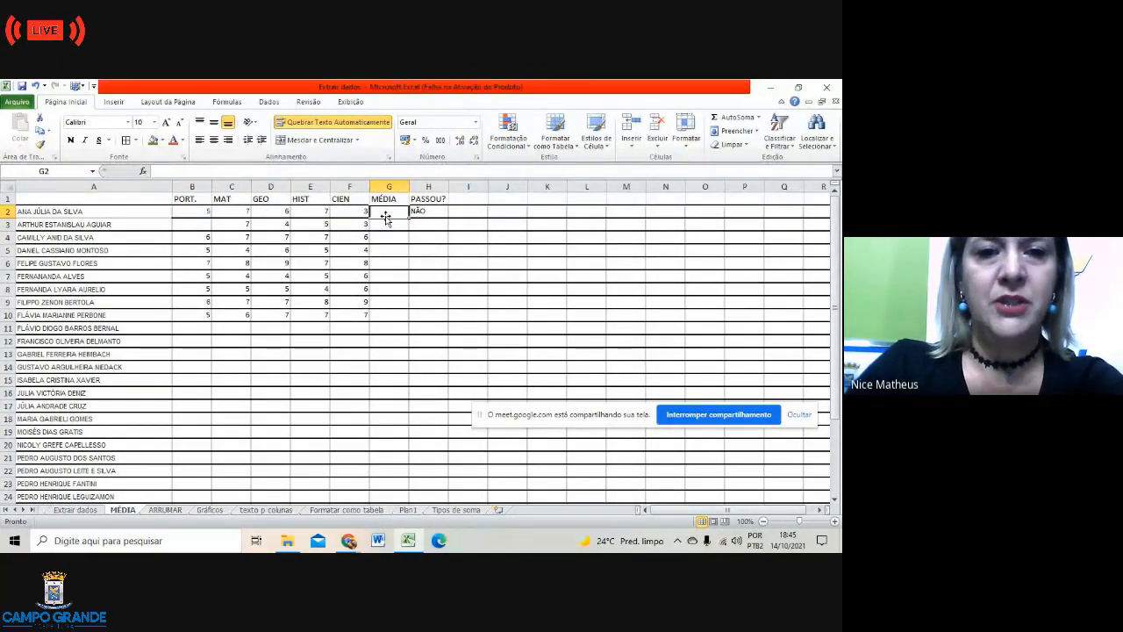
click(144, 172)
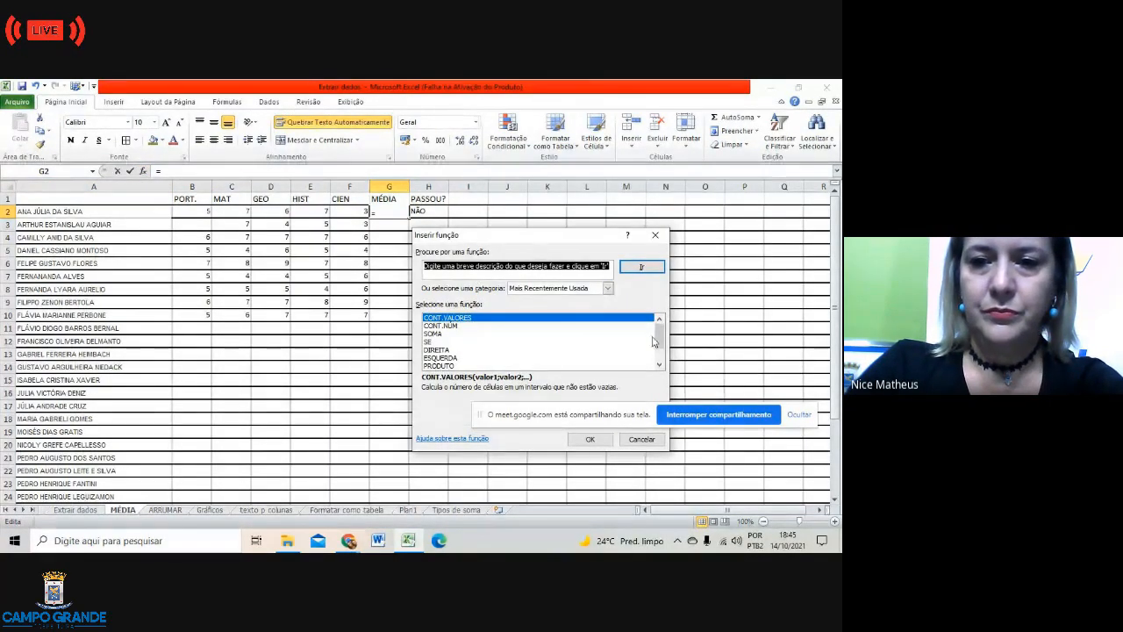
Step: Insert the MÉDIA function in G2 over B2:F2, giving 5,6
scroll(654, 341, down, 1)
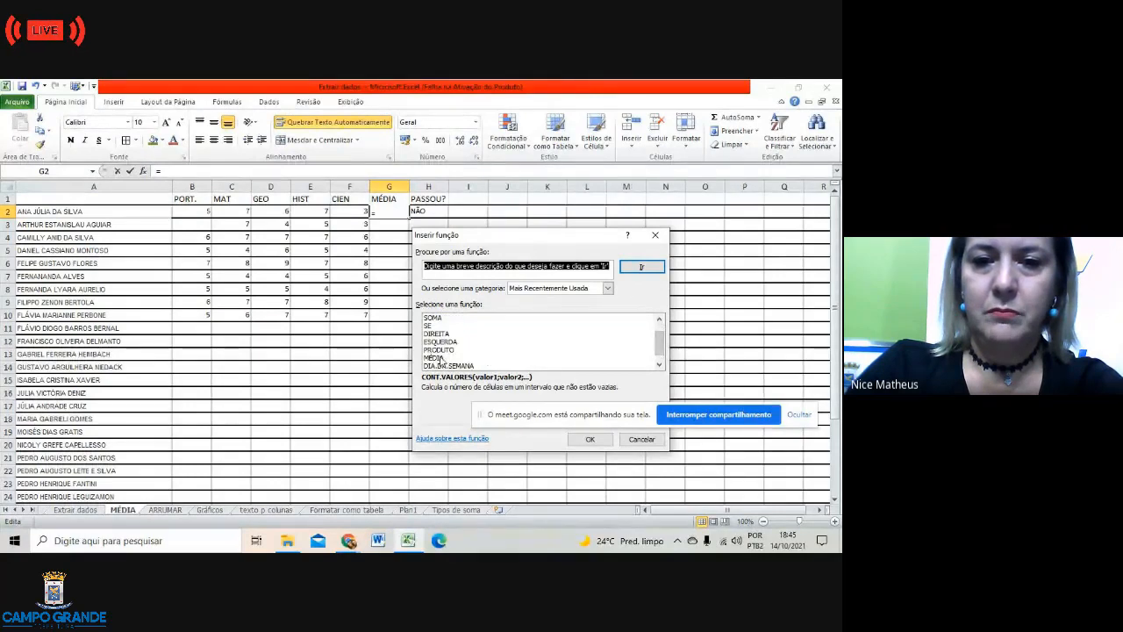
click(437, 358)
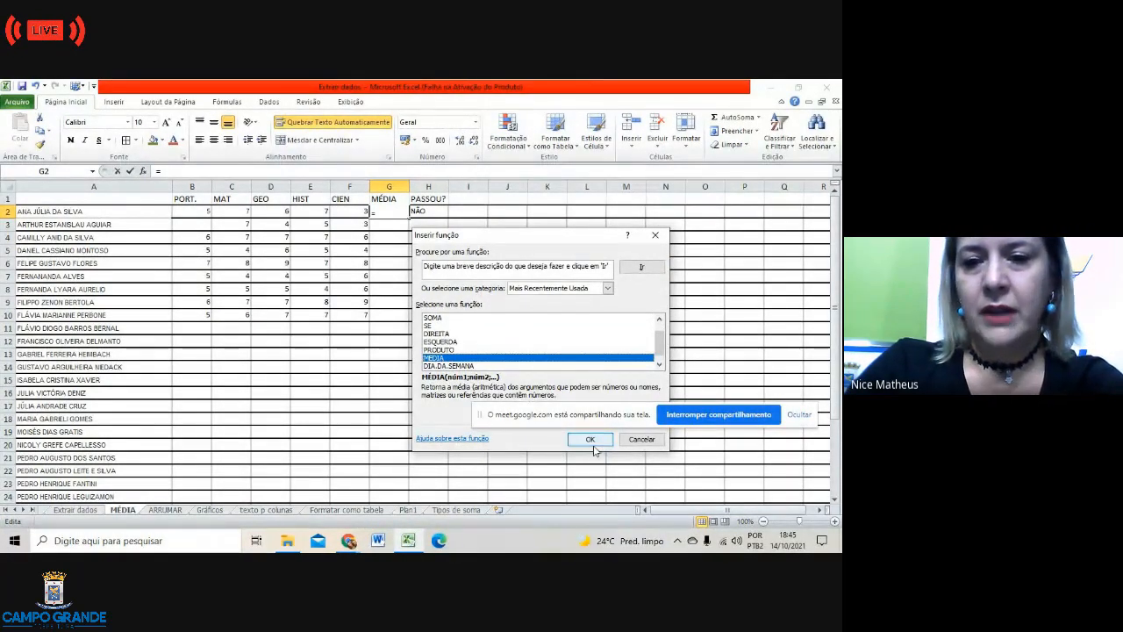
click(595, 440)
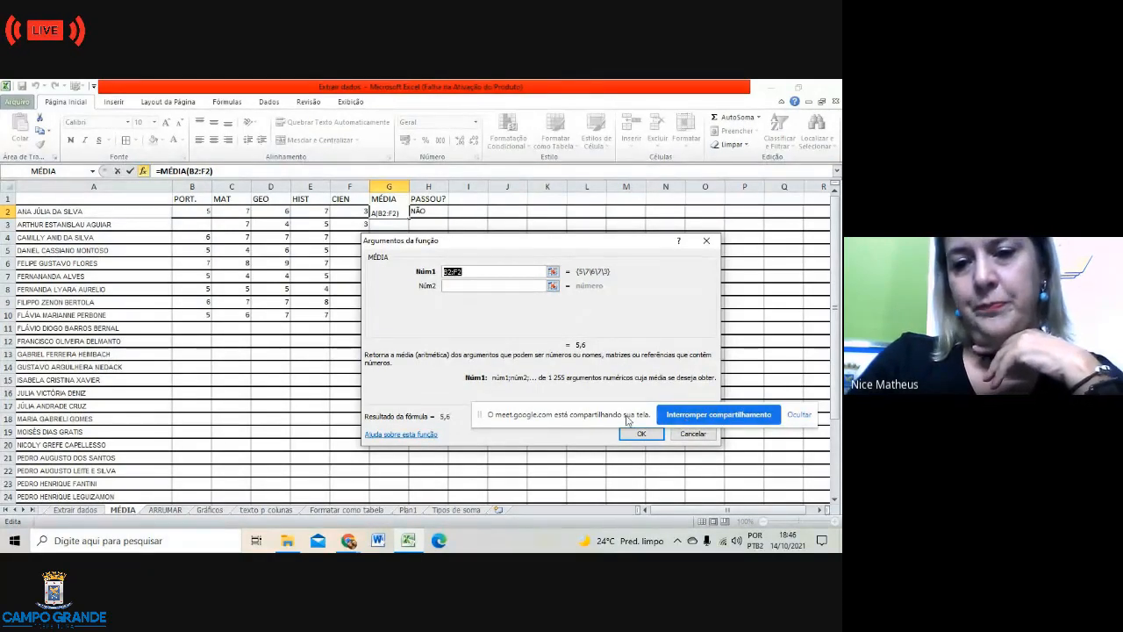
drag(629, 420, 420, 487)
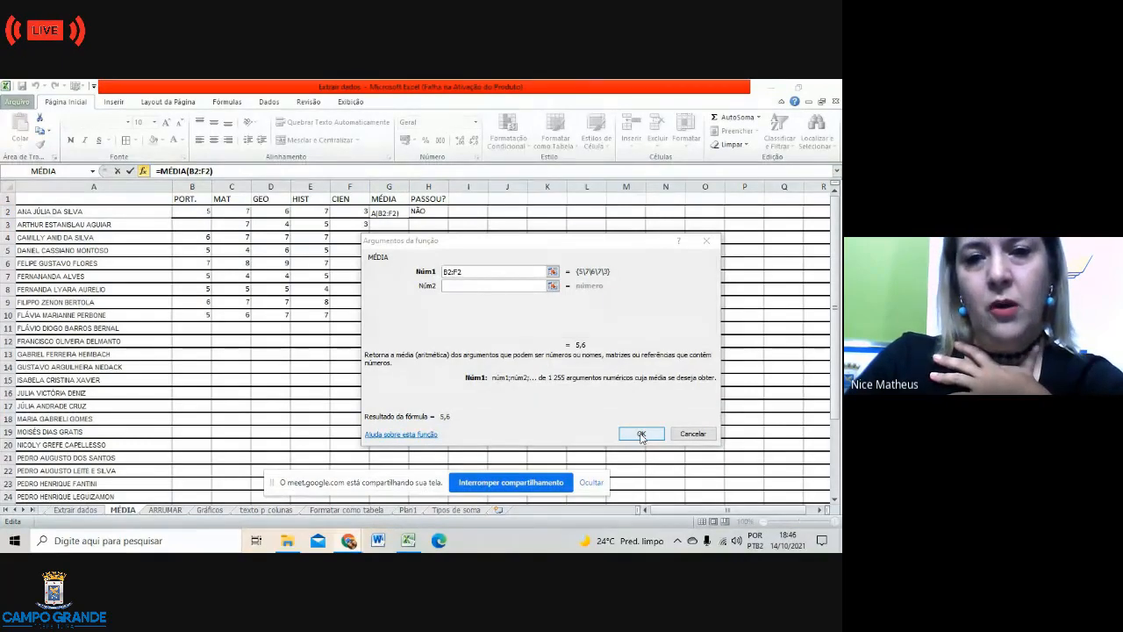
click(641, 434)
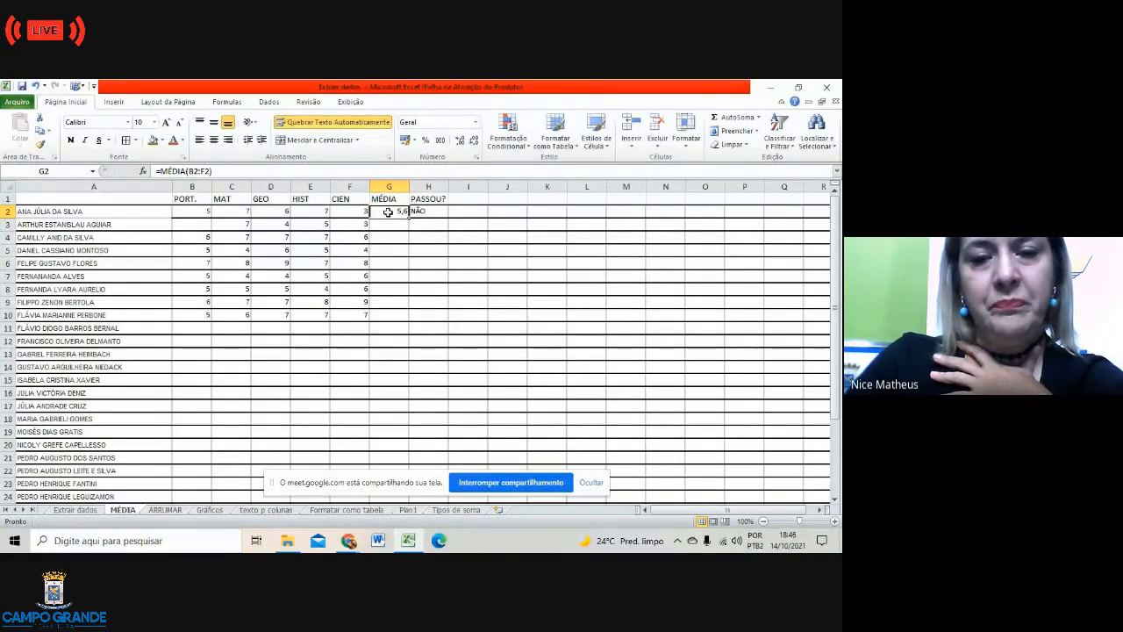
Step: Delete the old pass/fail formula from H2, leaving it empty
click(436, 211)
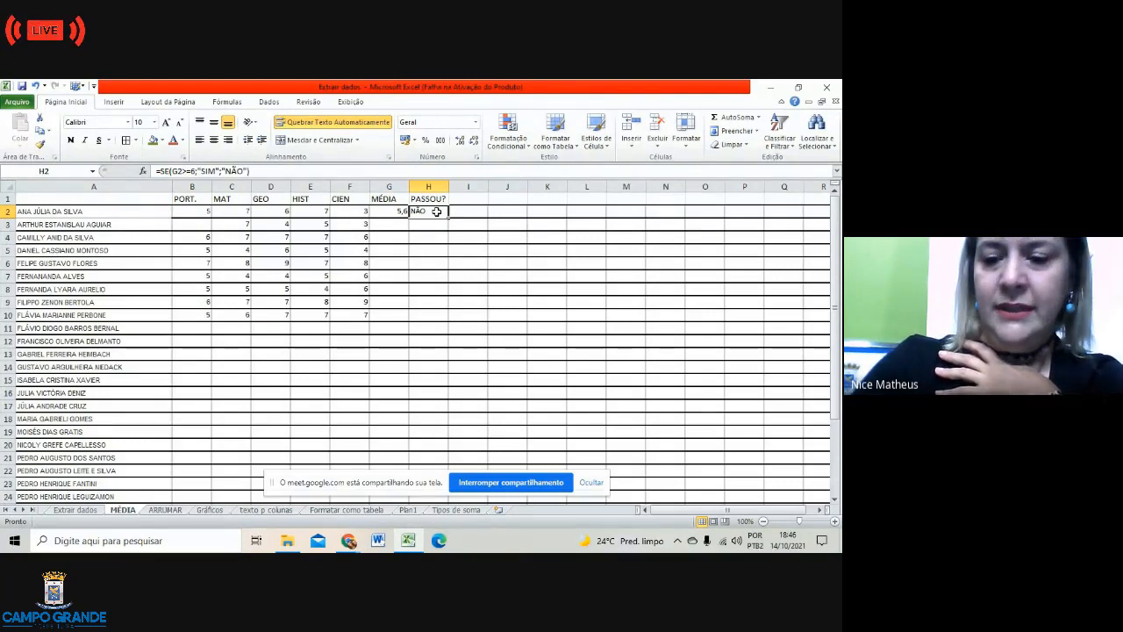
key(BackSpace)
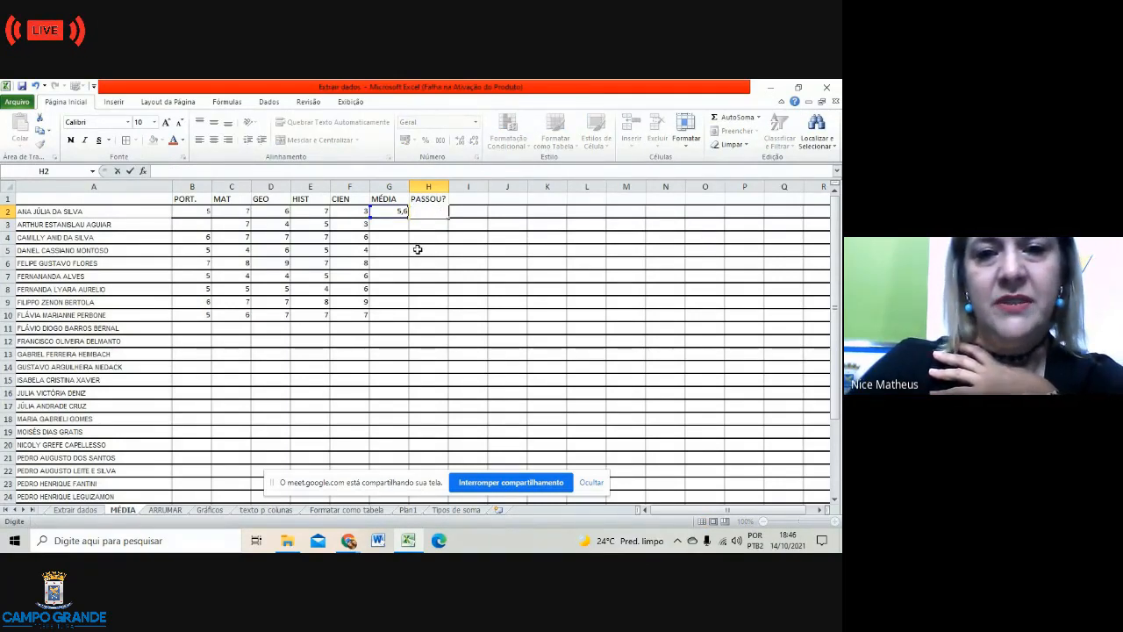
click(442, 249)
Step: Fill the G2 average formula down to G10, giving averages from 4,75 to 7,8
click(391, 212)
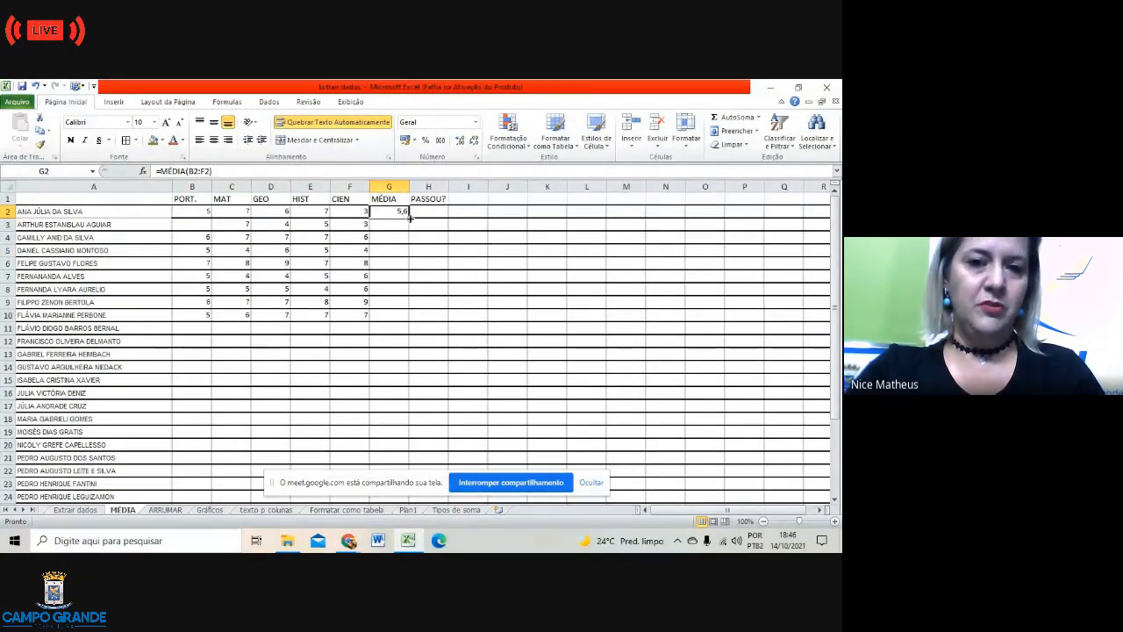
drag(409, 217, 409, 320)
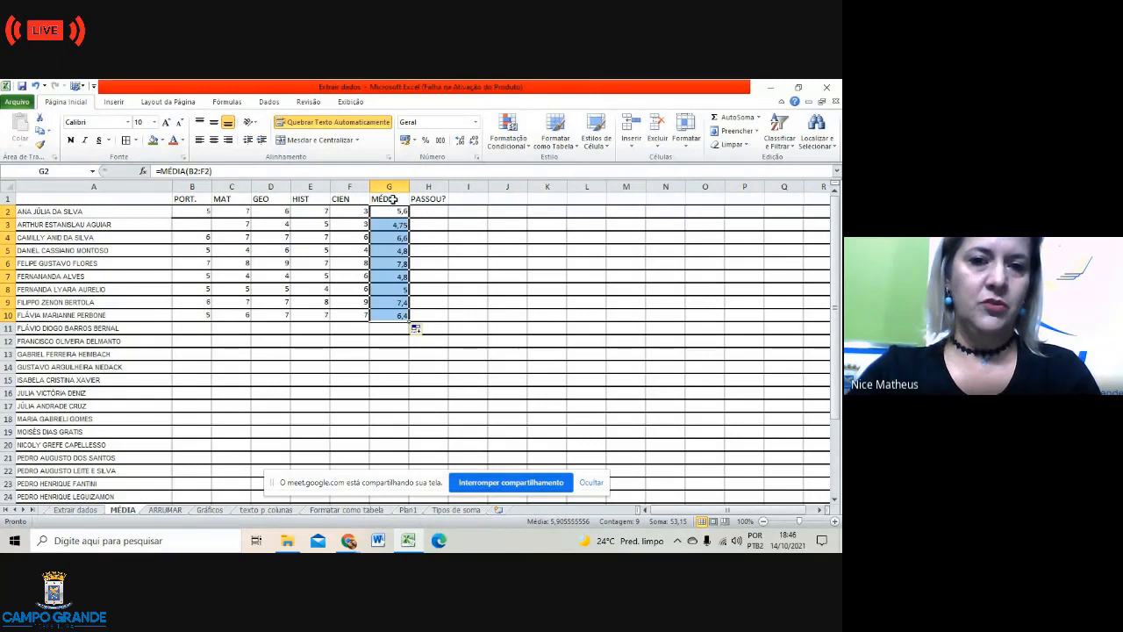
click(398, 366)
double_click(398, 366)
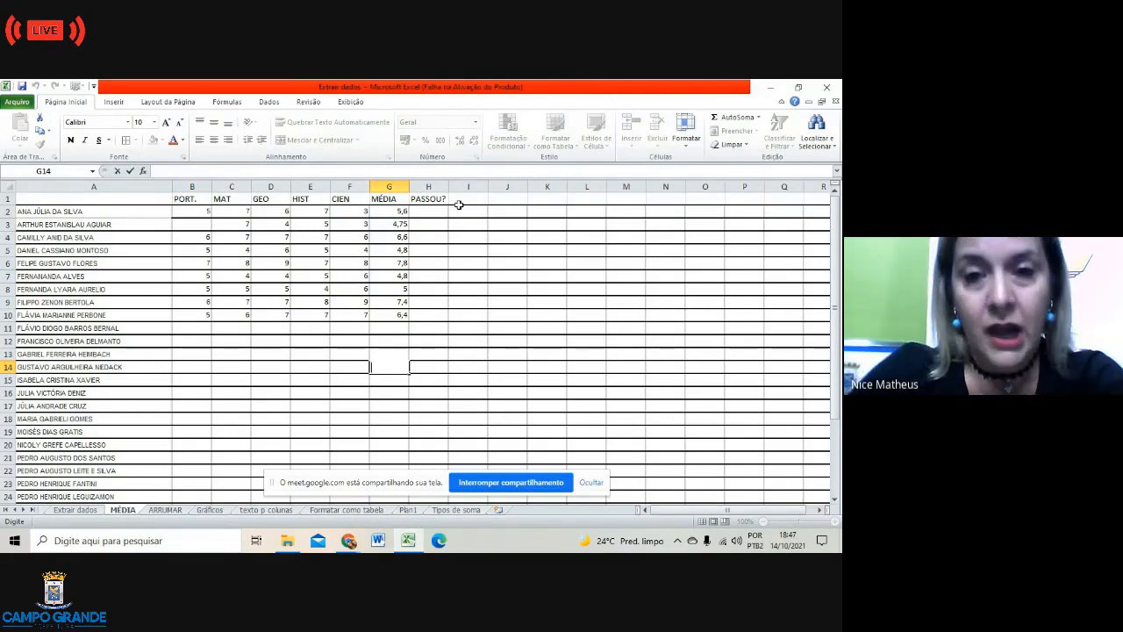
Step: Turn off gridline display under Layout da Página's Linhas de Grade
drag(79, 197, 436, 334)
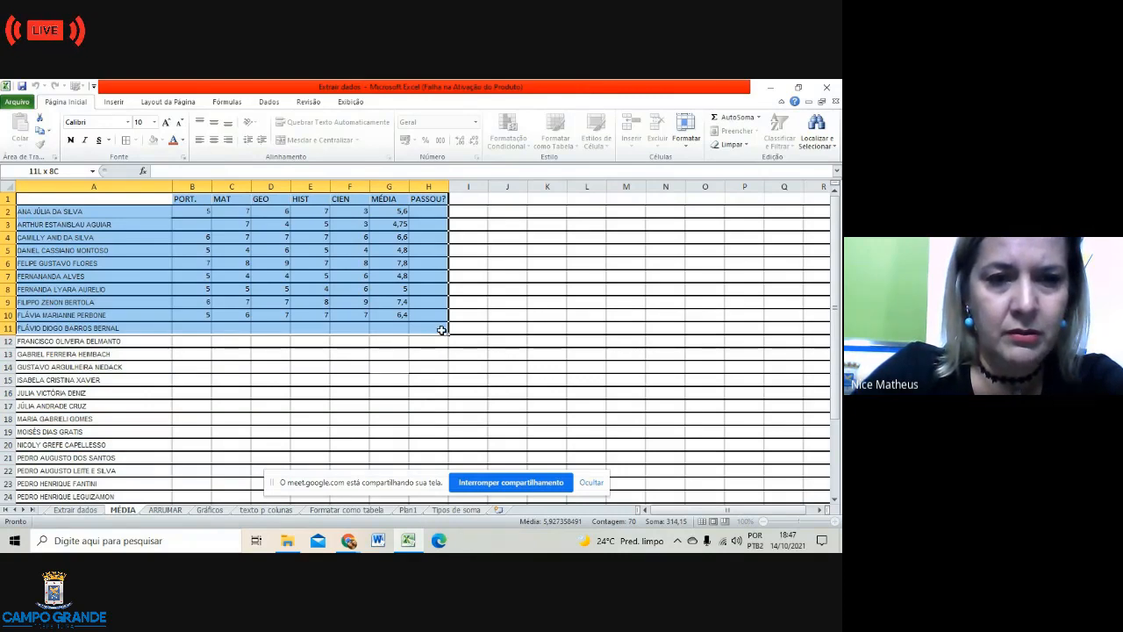
click(441, 329)
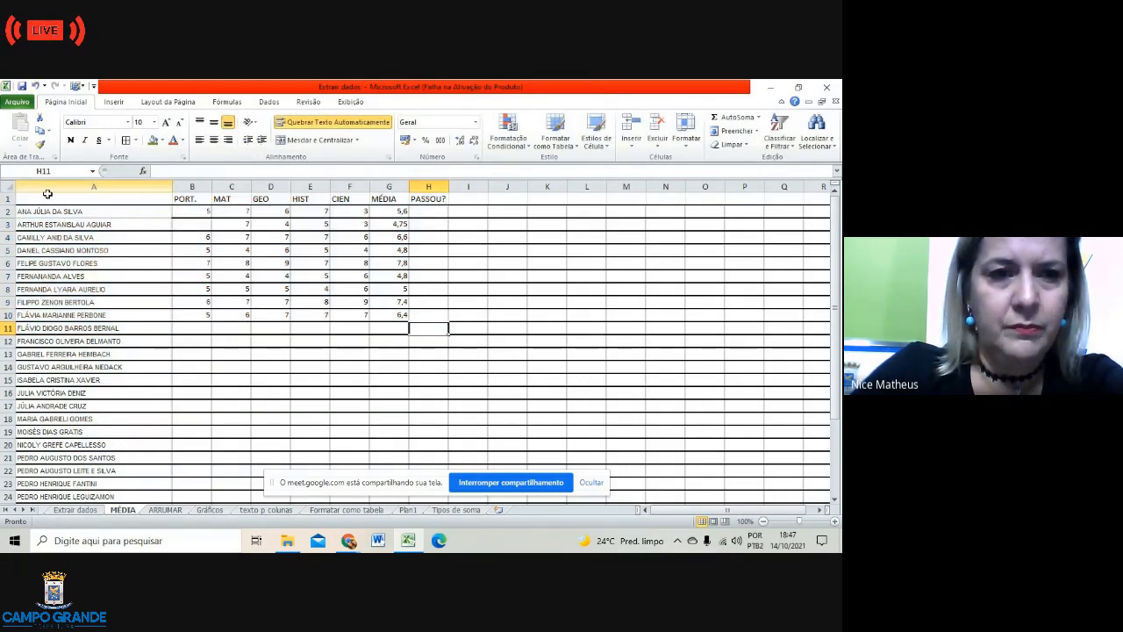
drag(56, 213, 431, 325)
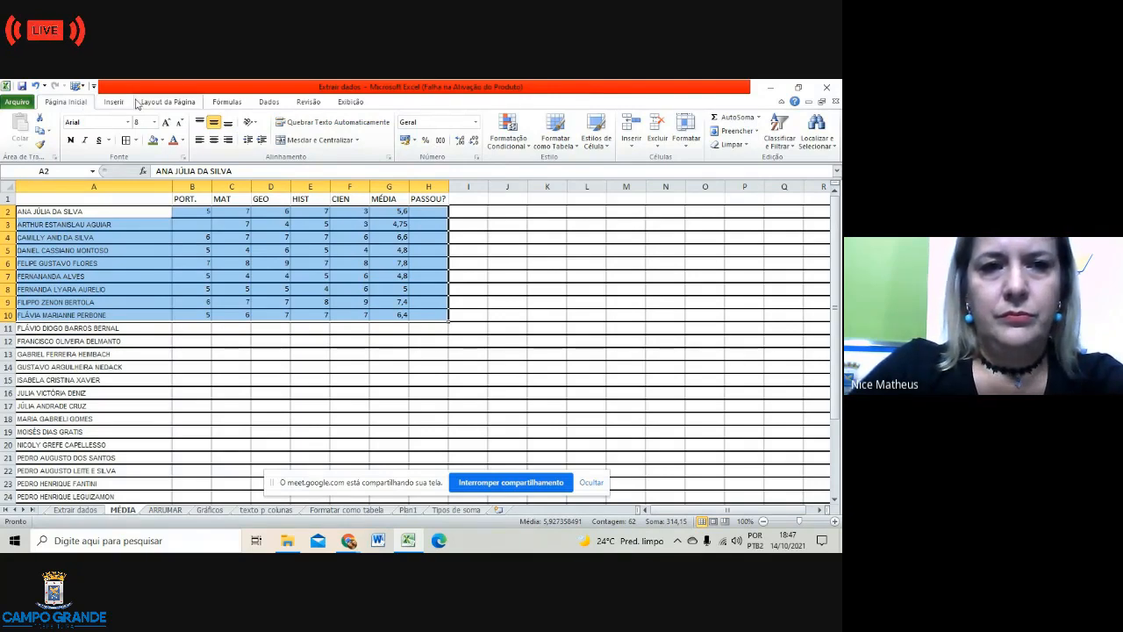
click(148, 104)
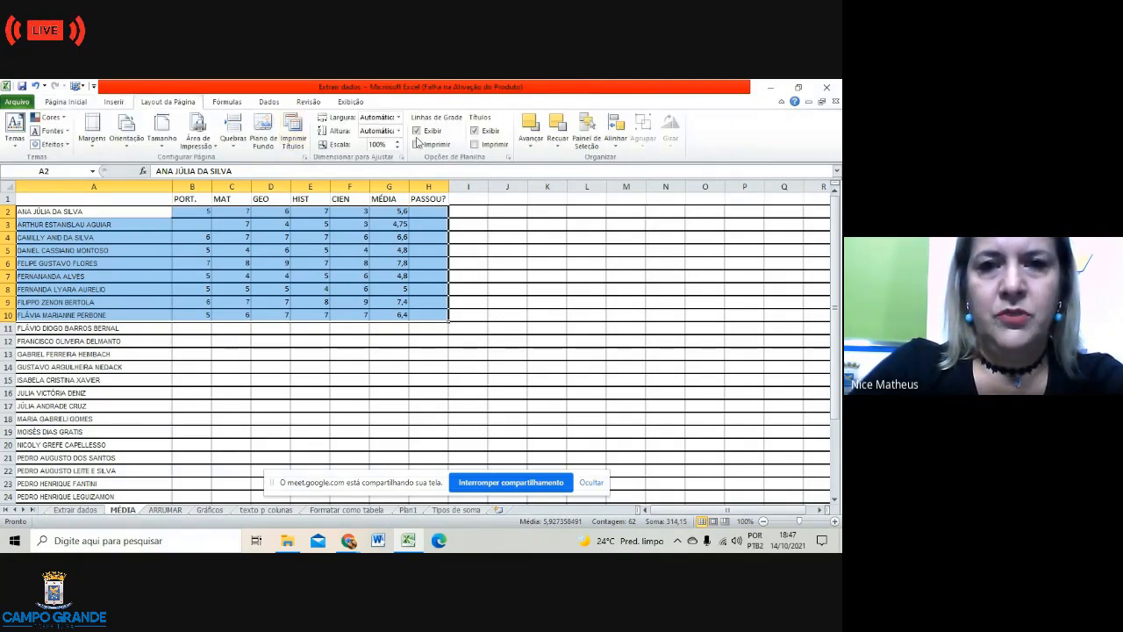
click(417, 130)
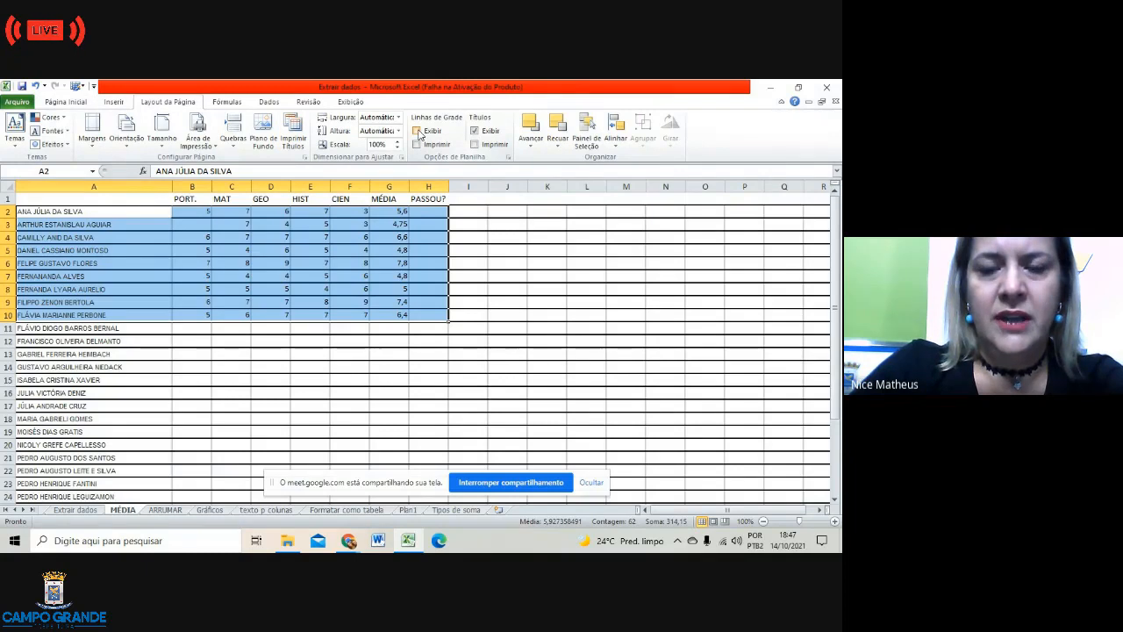
click(522, 394)
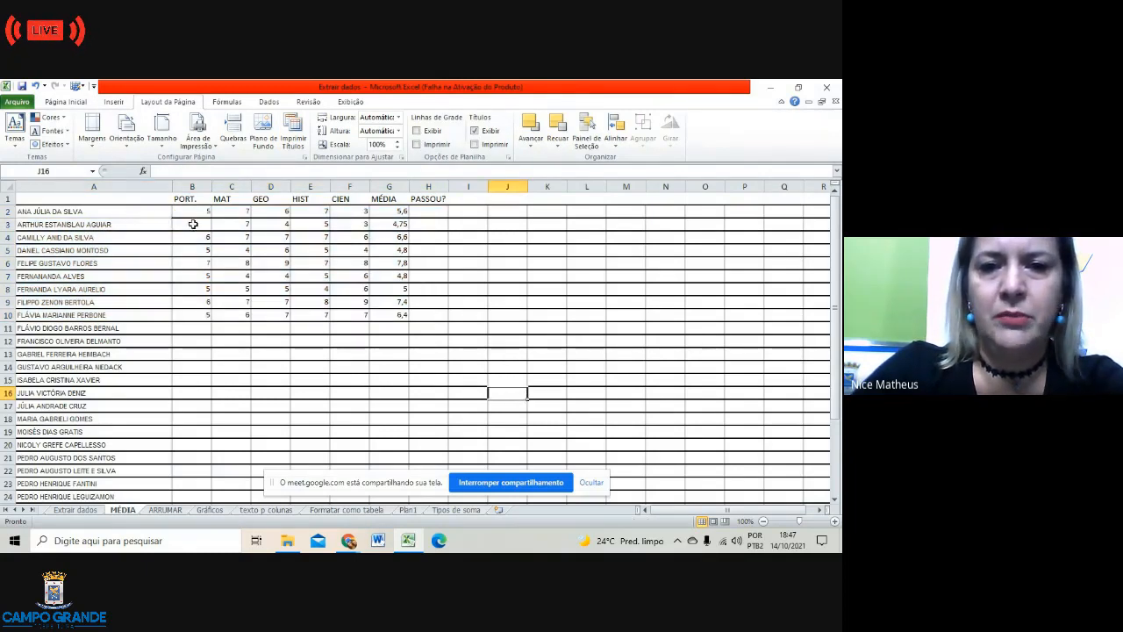
Step: Select the averages in G2:G10, then pick H2 for the pass/fail formula
click(430, 211)
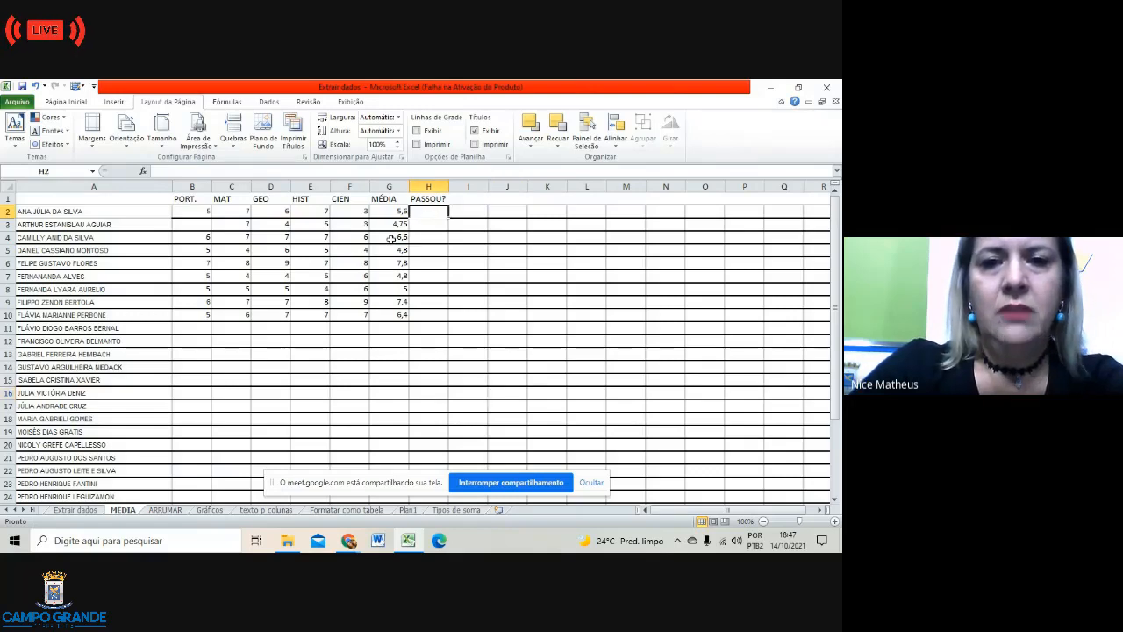
click(401, 211)
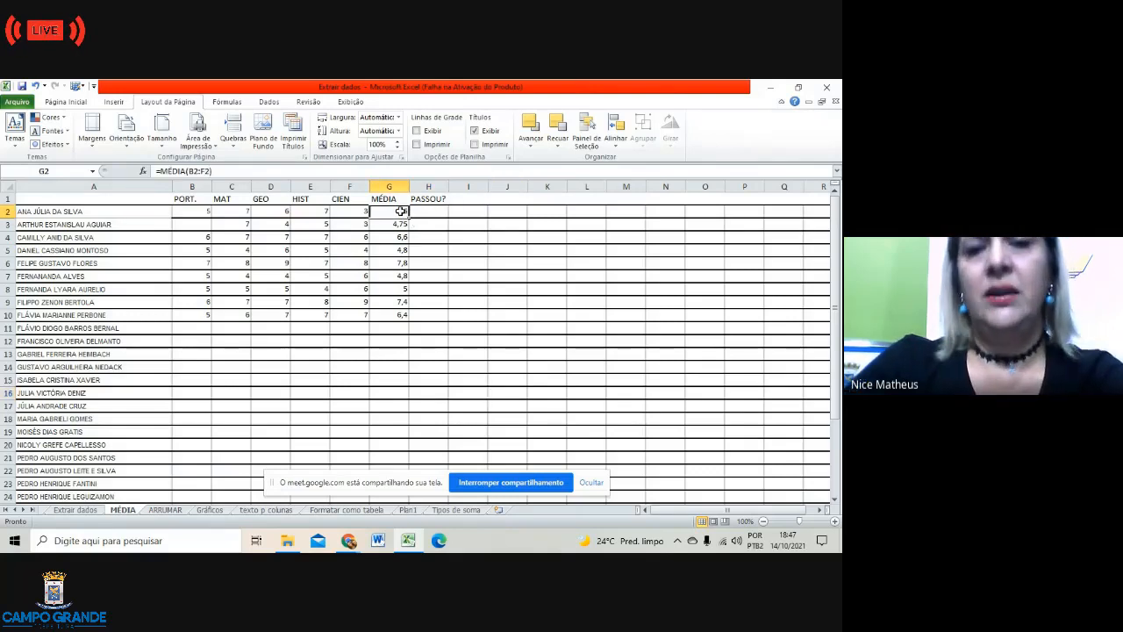
drag(401, 212, 401, 322)
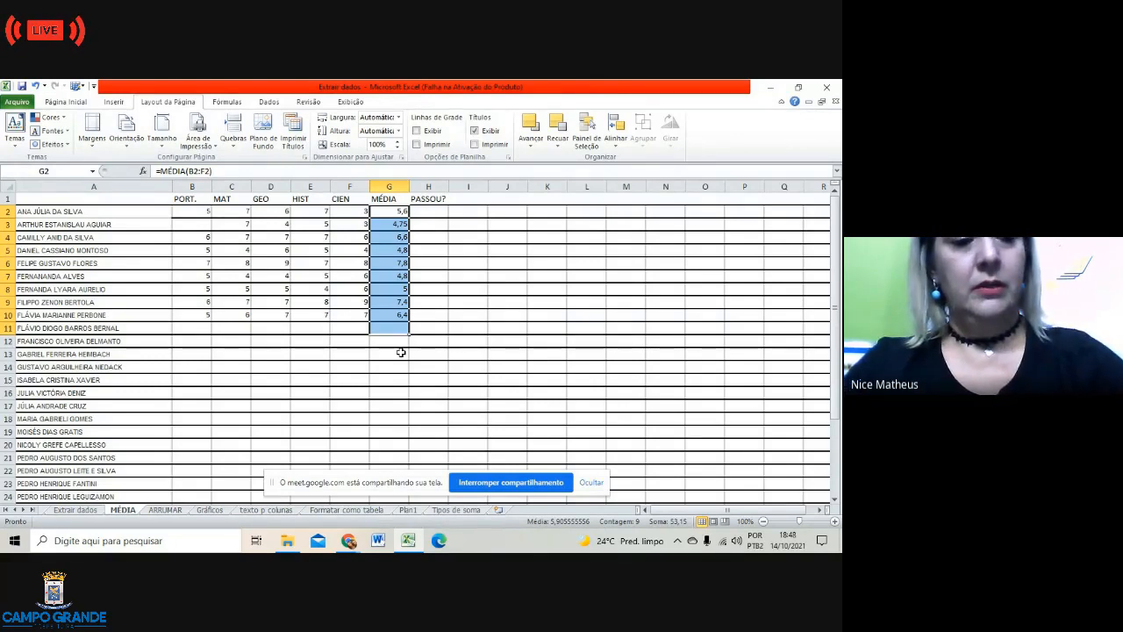
click(422, 211)
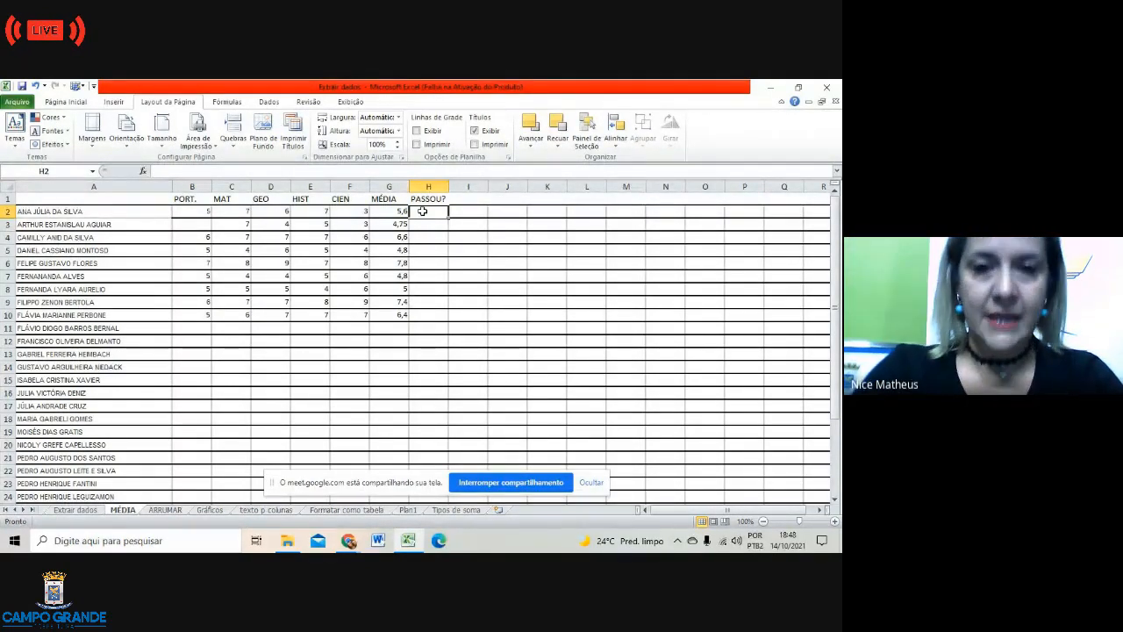
Step: Start an SE function in H2 through Inserir função
click(143, 171)
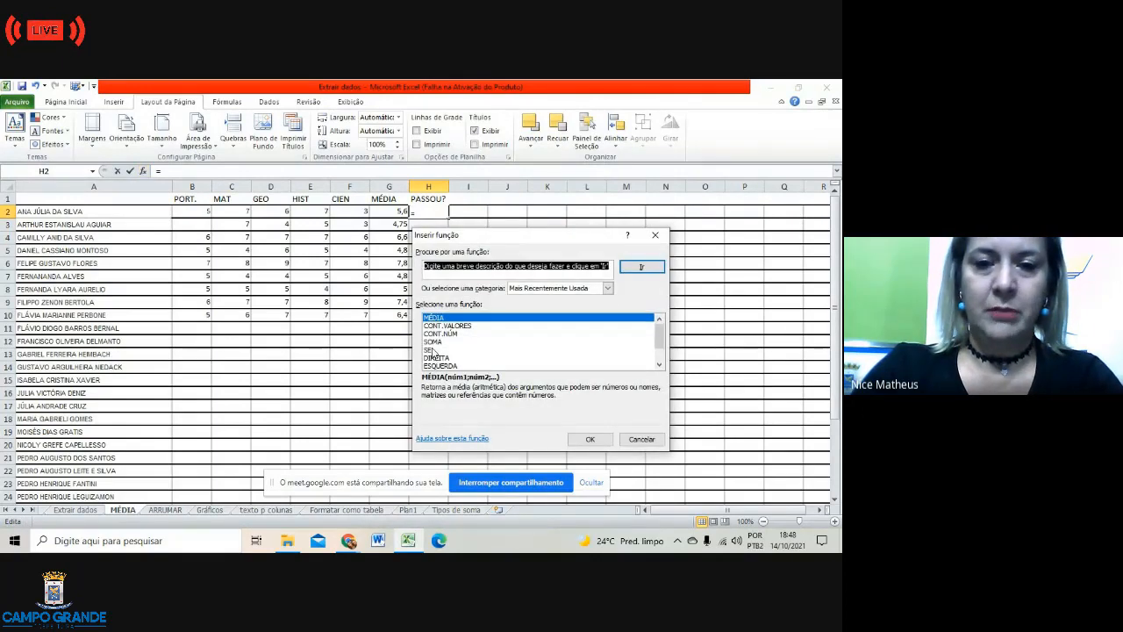
click(431, 349)
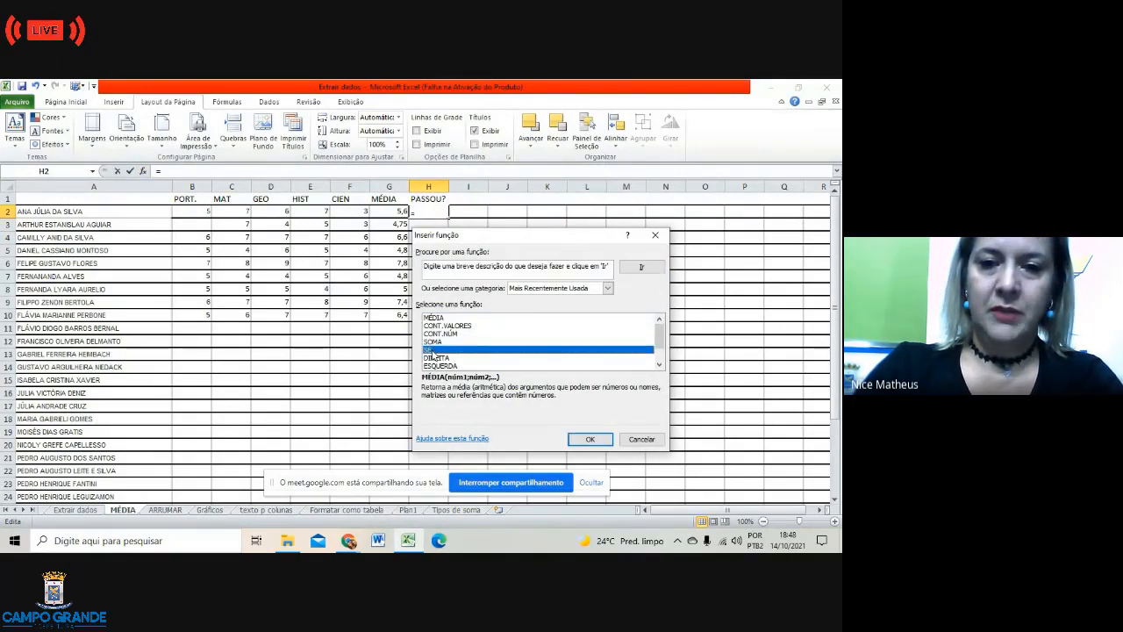
click(589, 439)
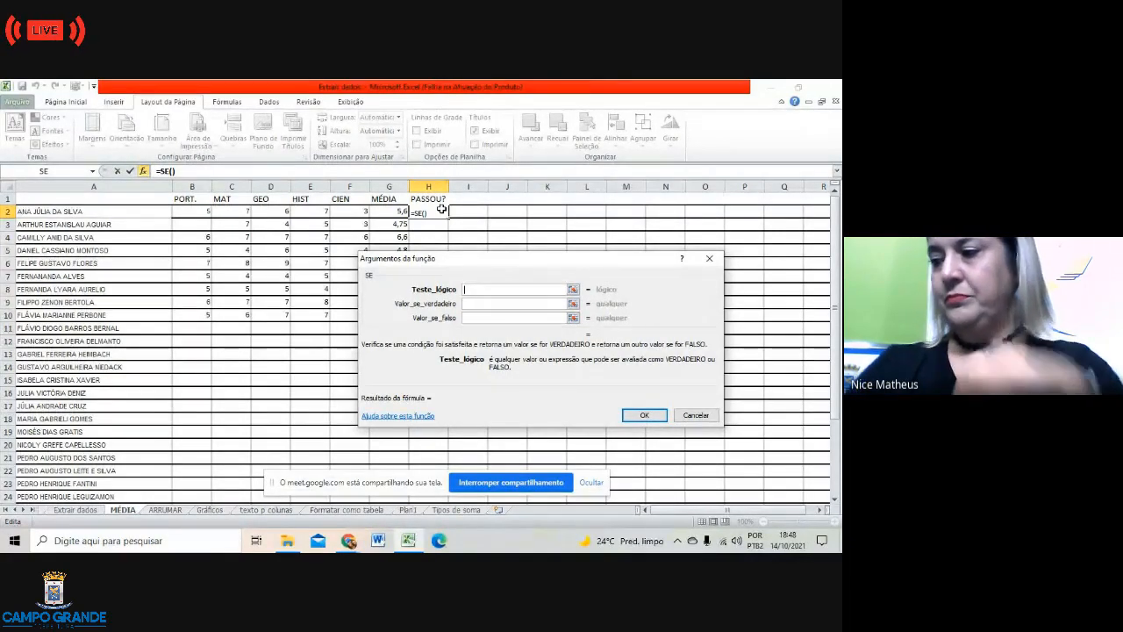
Step: Enter G2>=6"sim";"não" as the logical test and confirm, triggering an error
click(401, 211)
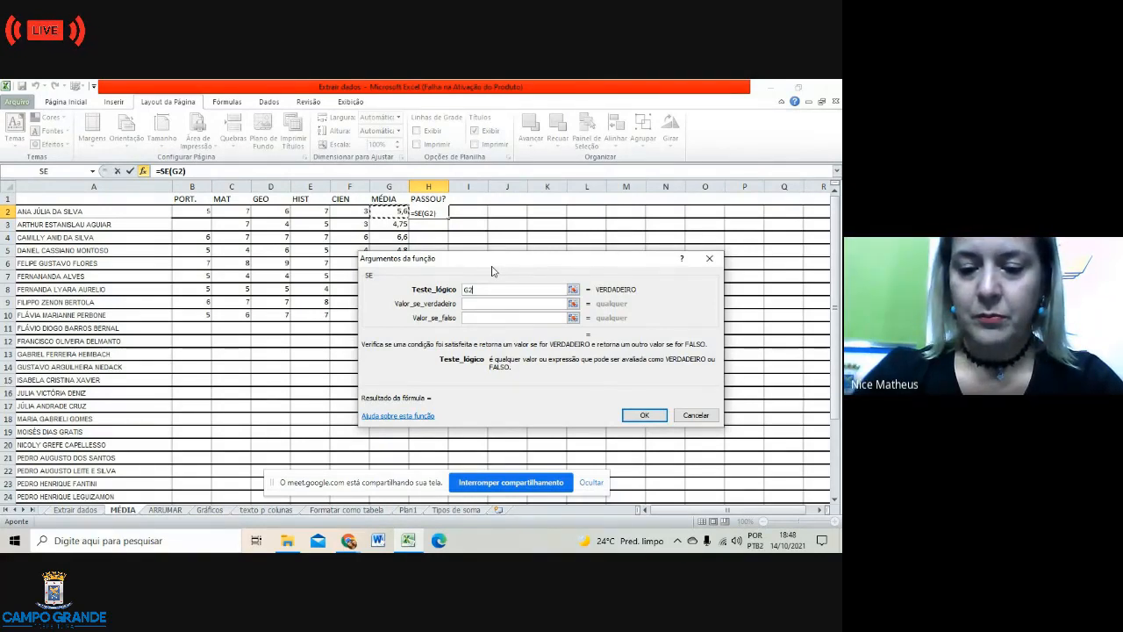
text(>)
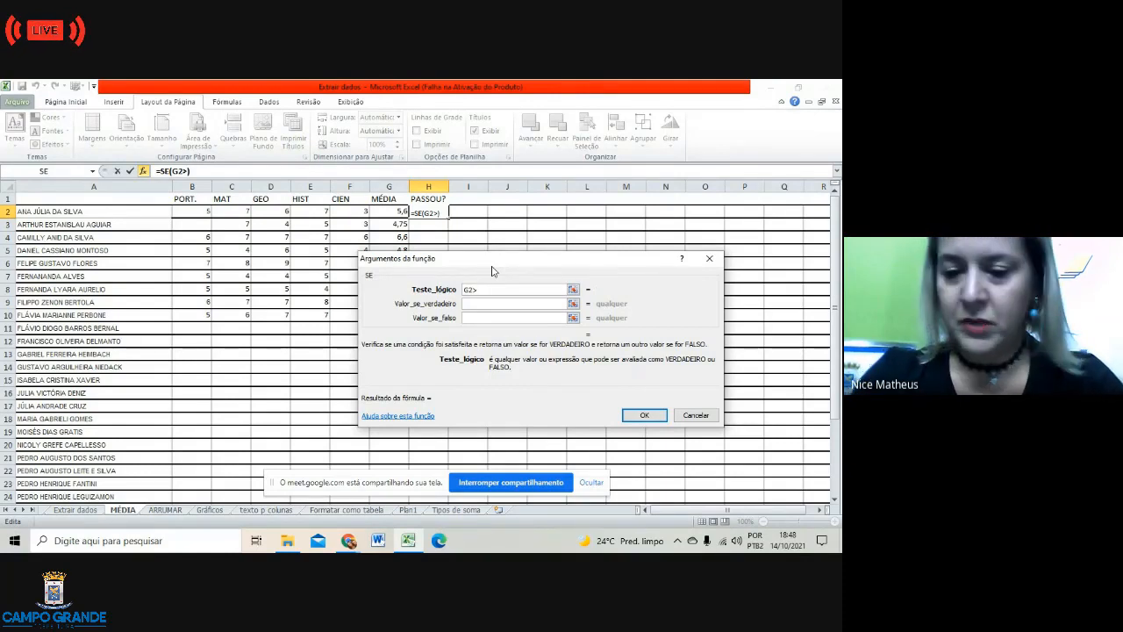
text(=)
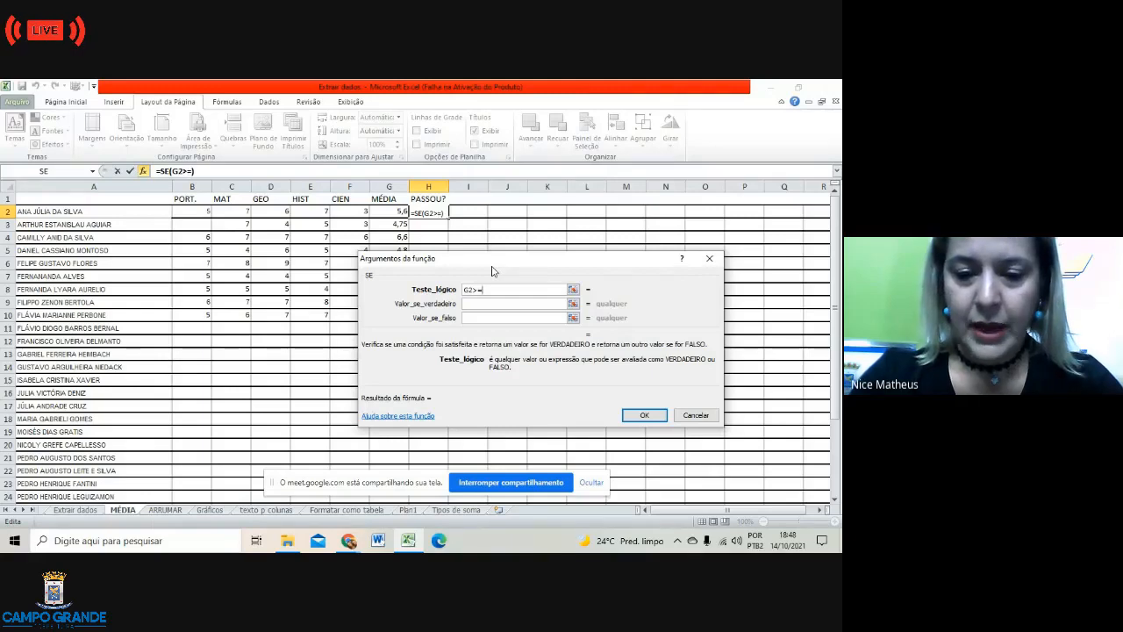
text(6)
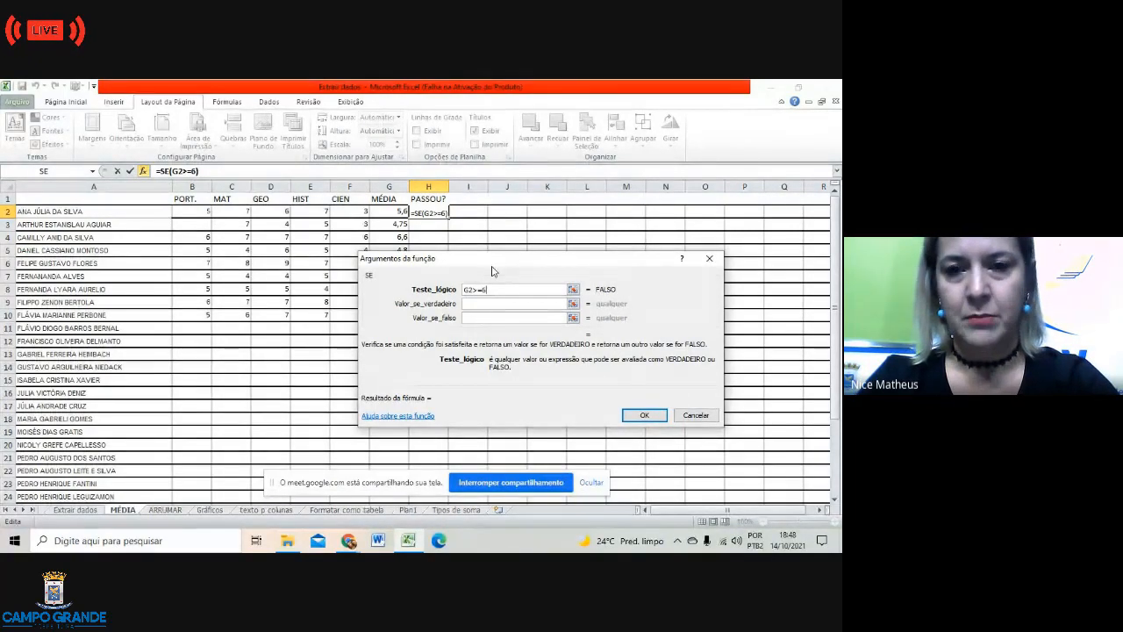
text(")
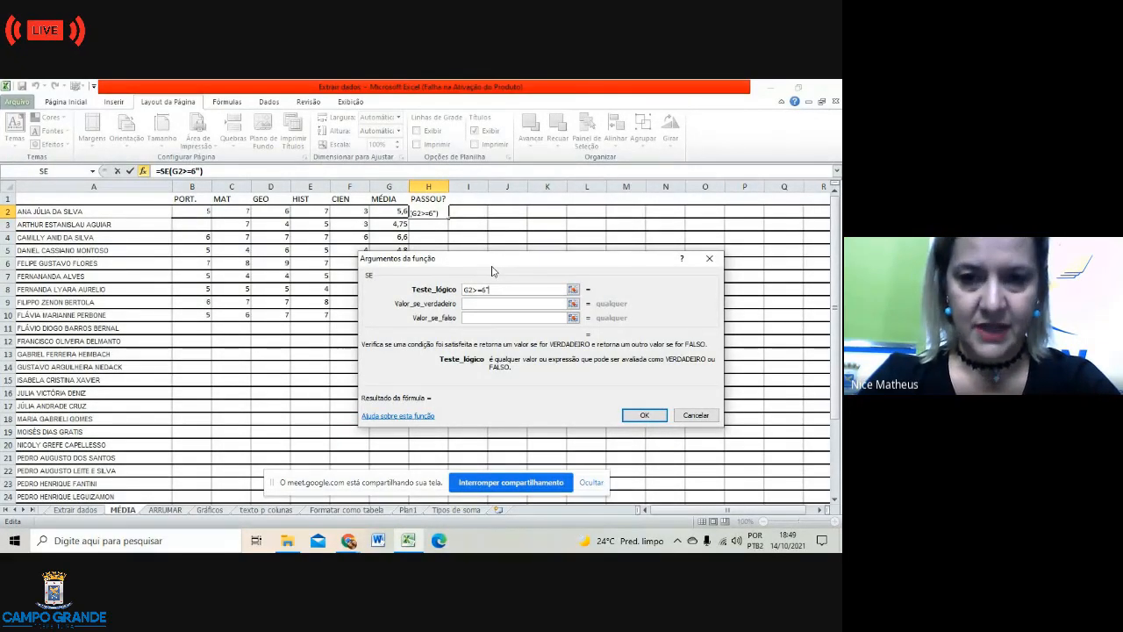
text(sim)
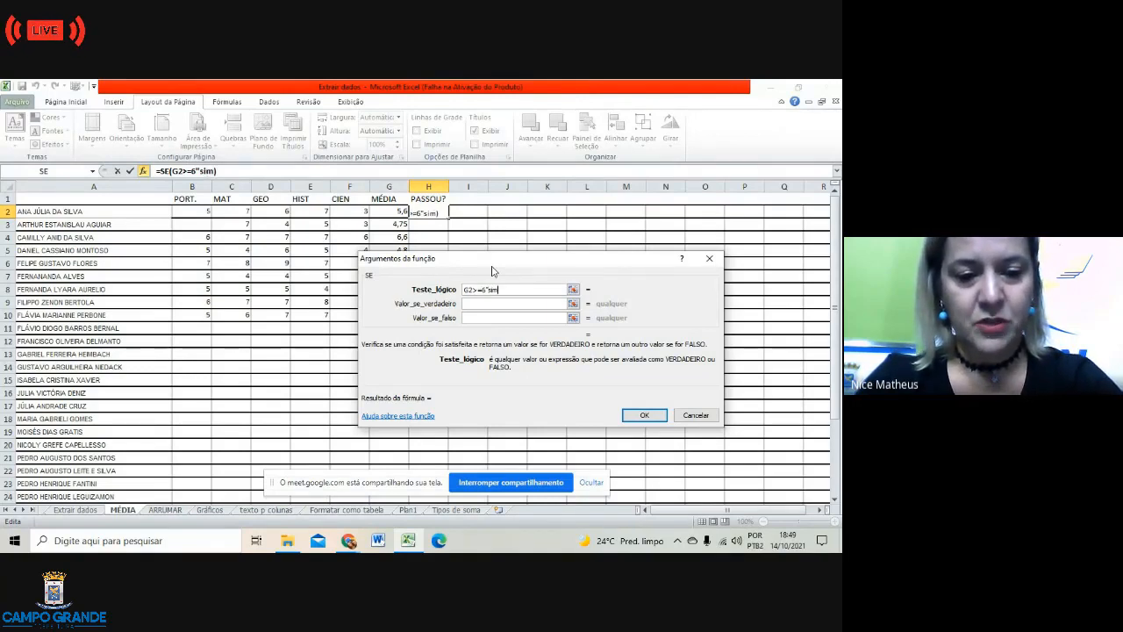
text(")
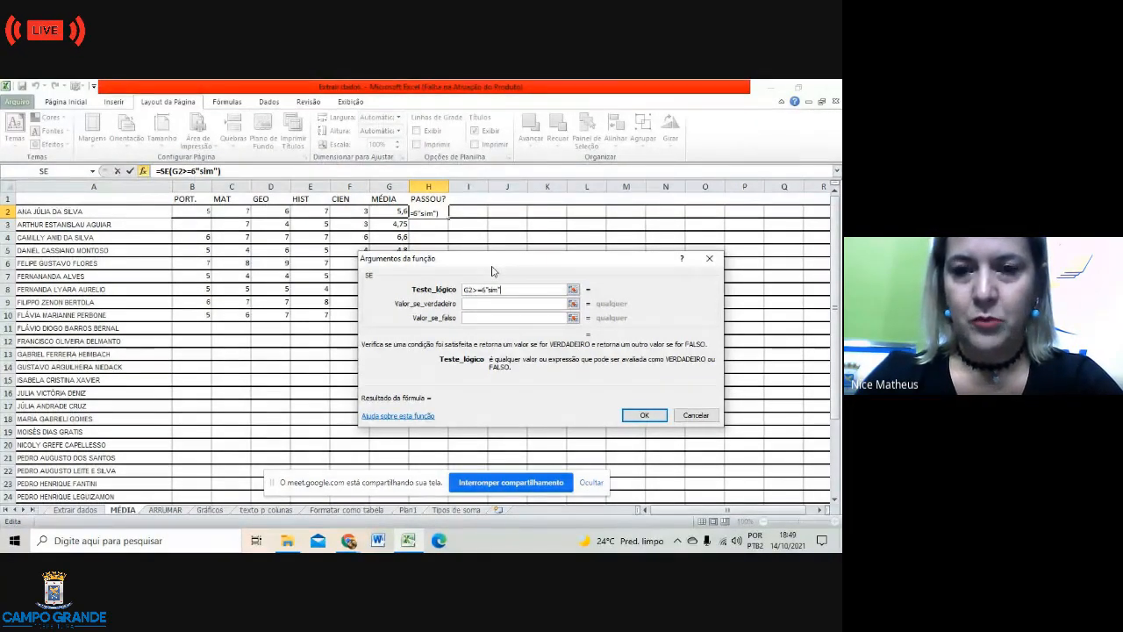
text(;)
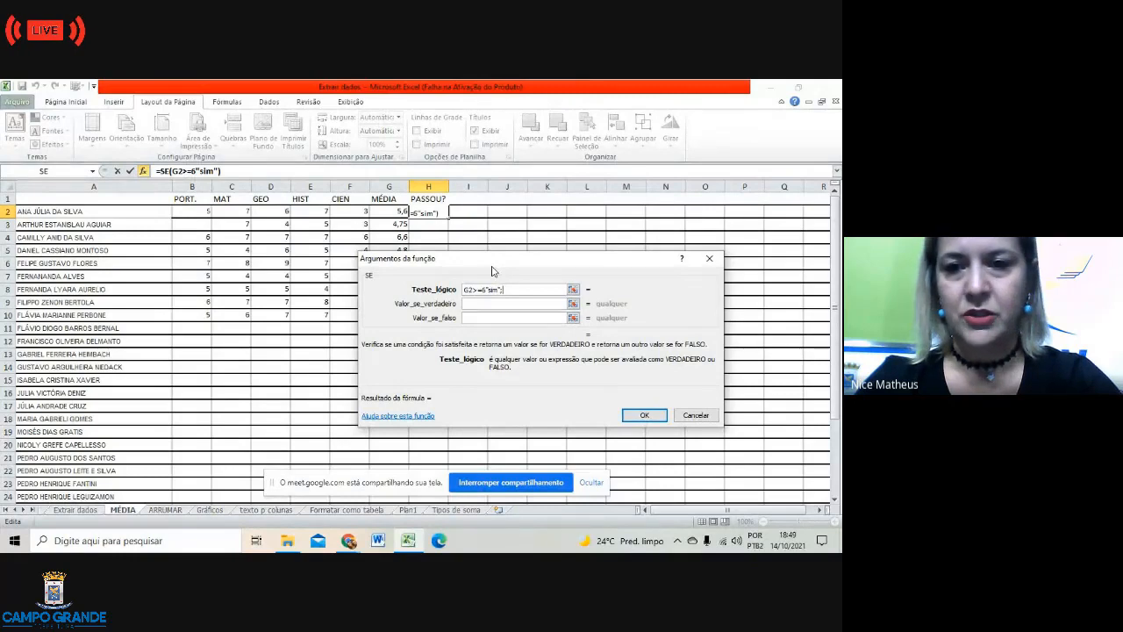
text(")
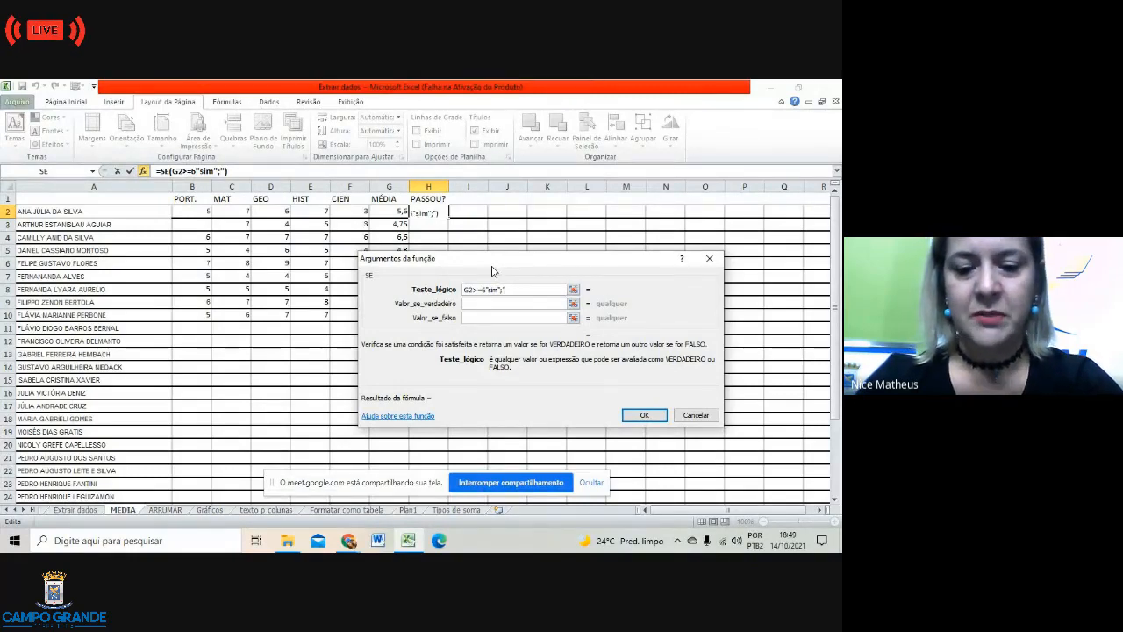
text(não)
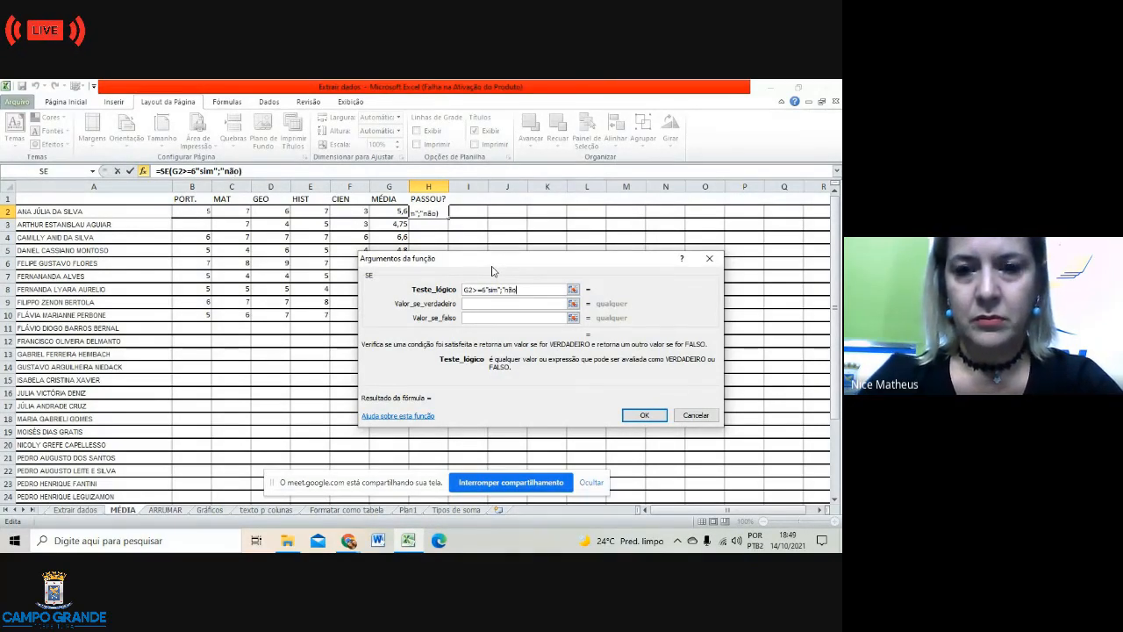
text(")
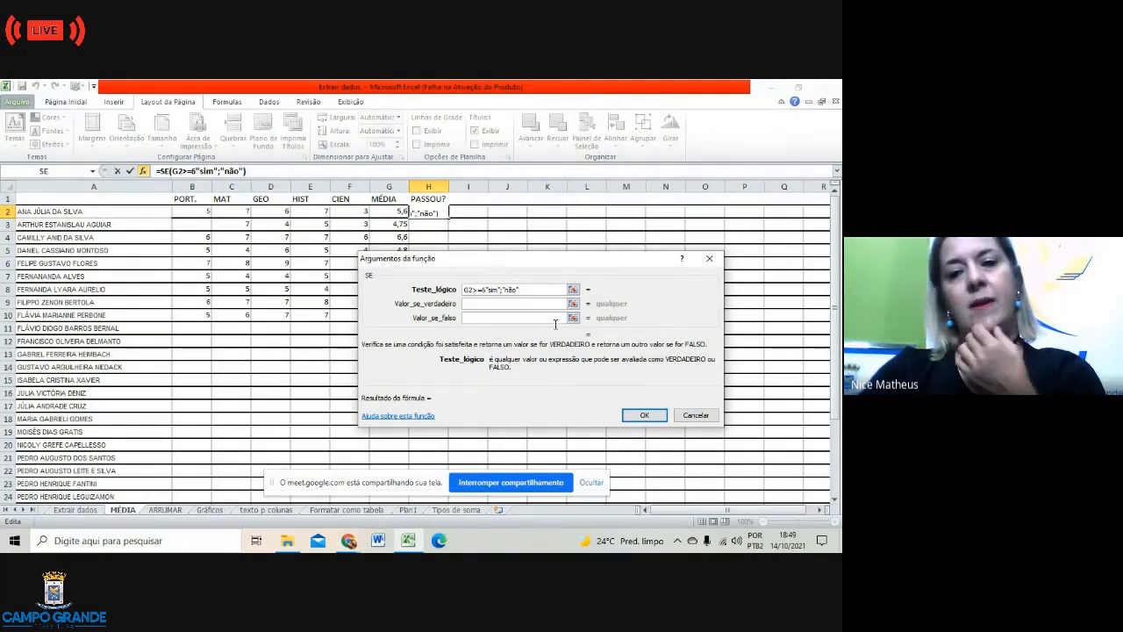
click(647, 416)
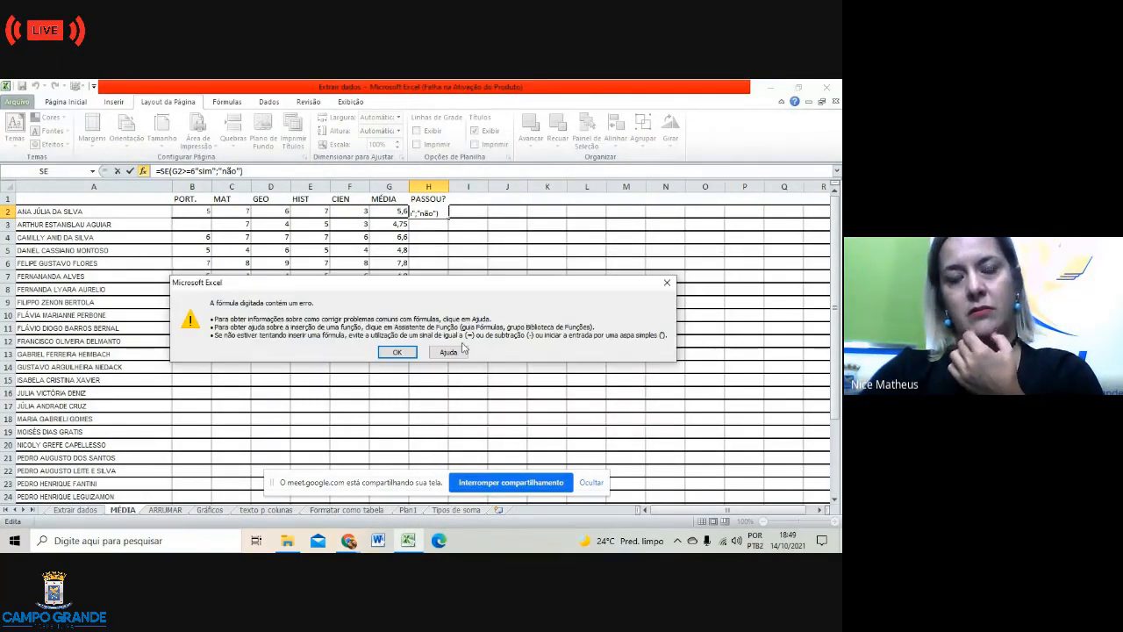
Step: Dismiss the error and trim the faulty ending off the H2 formula
click(394, 353)
click(442, 251)
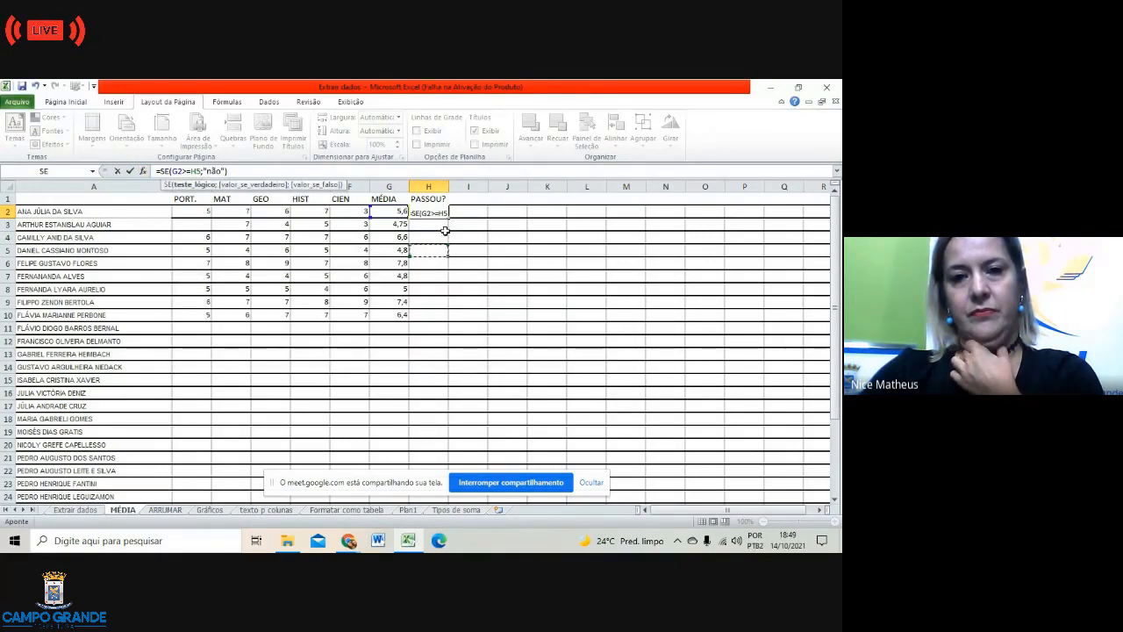
click(443, 213)
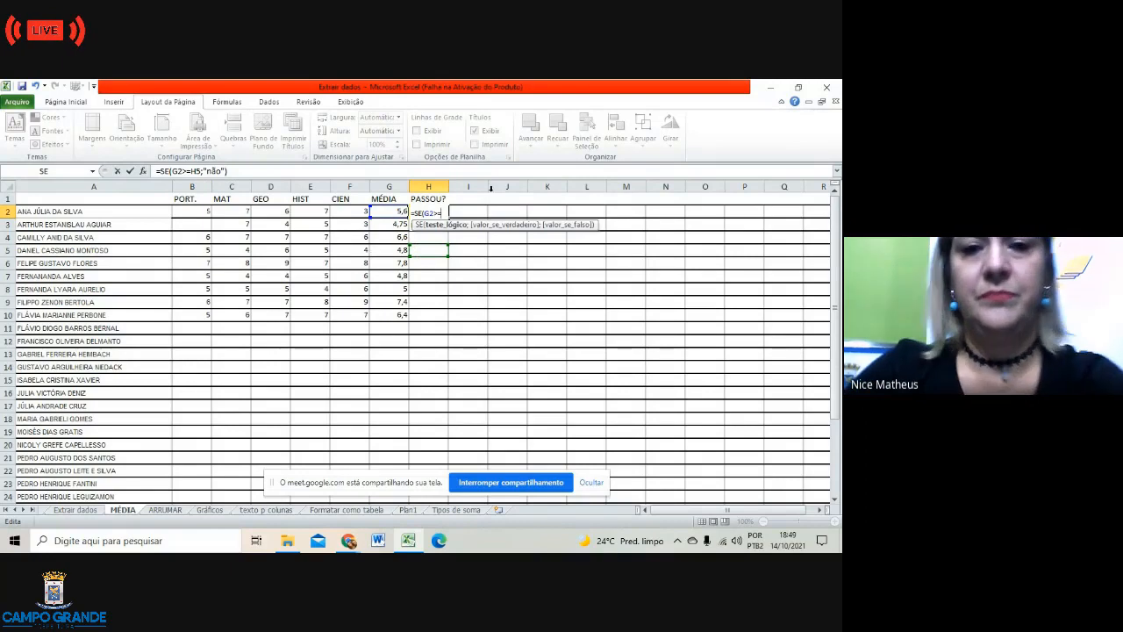
click(442, 214)
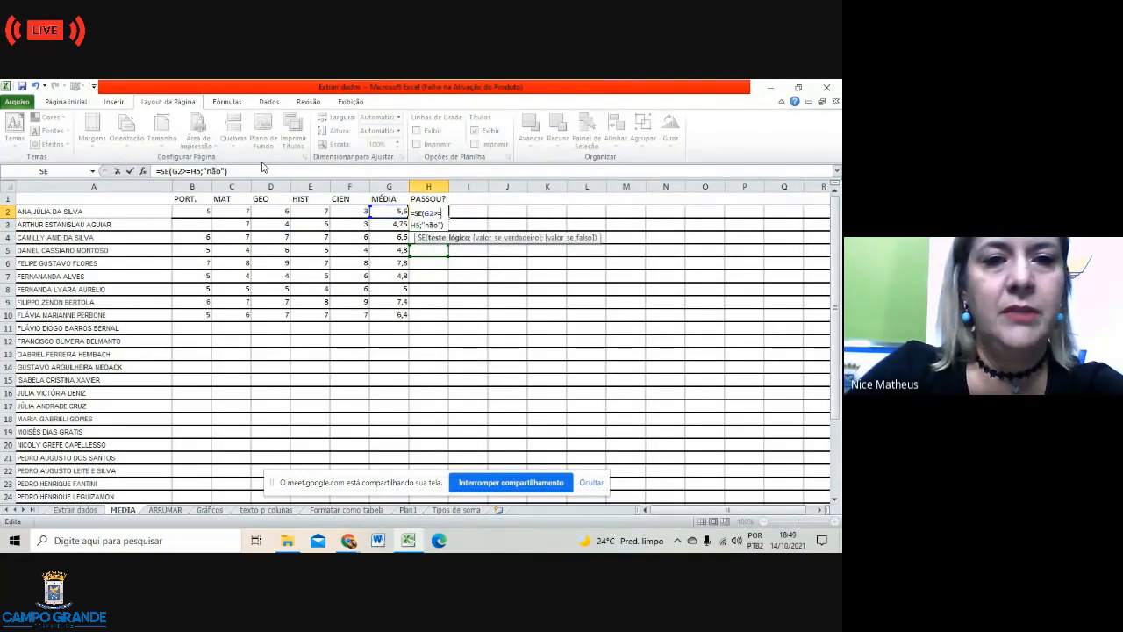
click(233, 169)
key(BackSpace)
key(BackSpace)
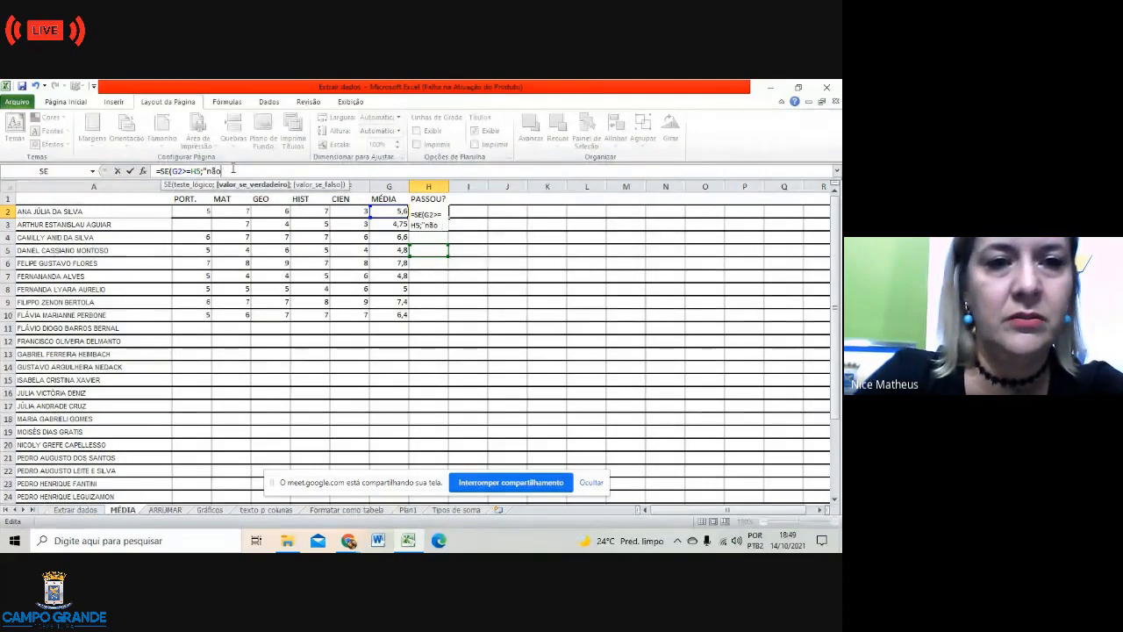
key(BackSpace)
key(BackSpace)
key(BackSpace)
key(BackSpace)
key(BackSpace)
key(BackSpace)
key(BackSpace)
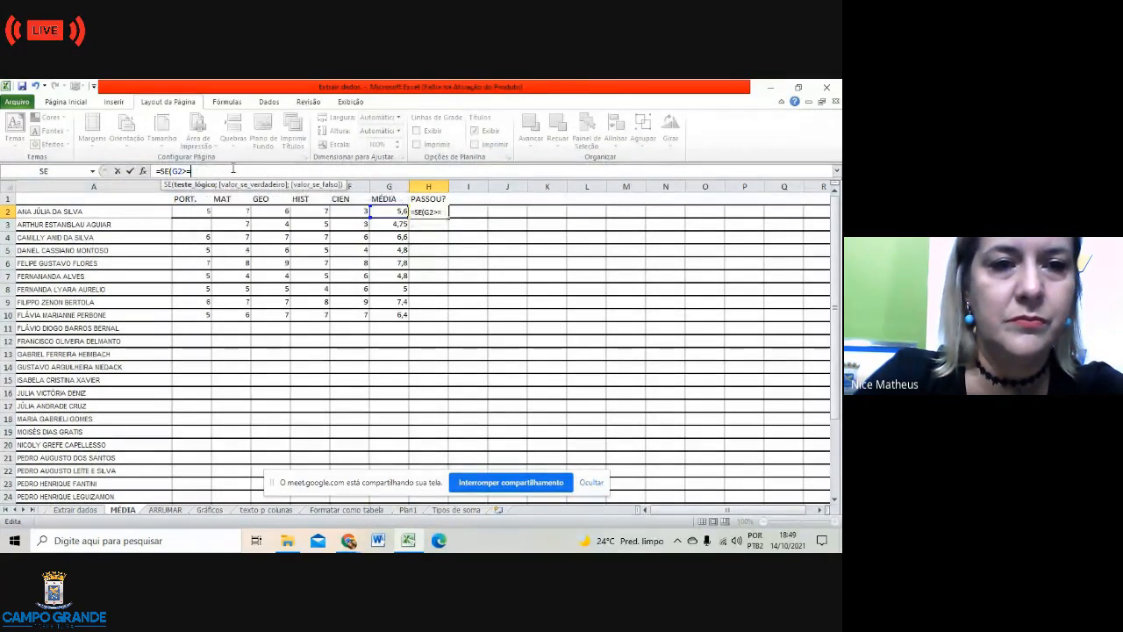
key(BackSpace)
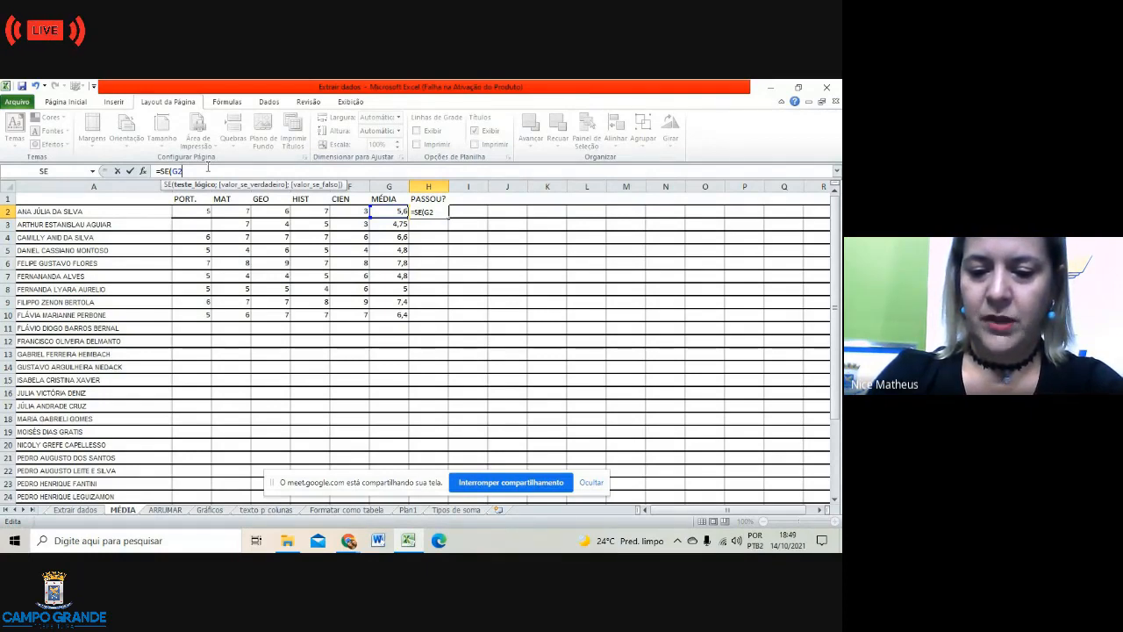
Step: Retype the condition as >=6;"sim";"nao" and enter the corrected H2 formula
text(>)
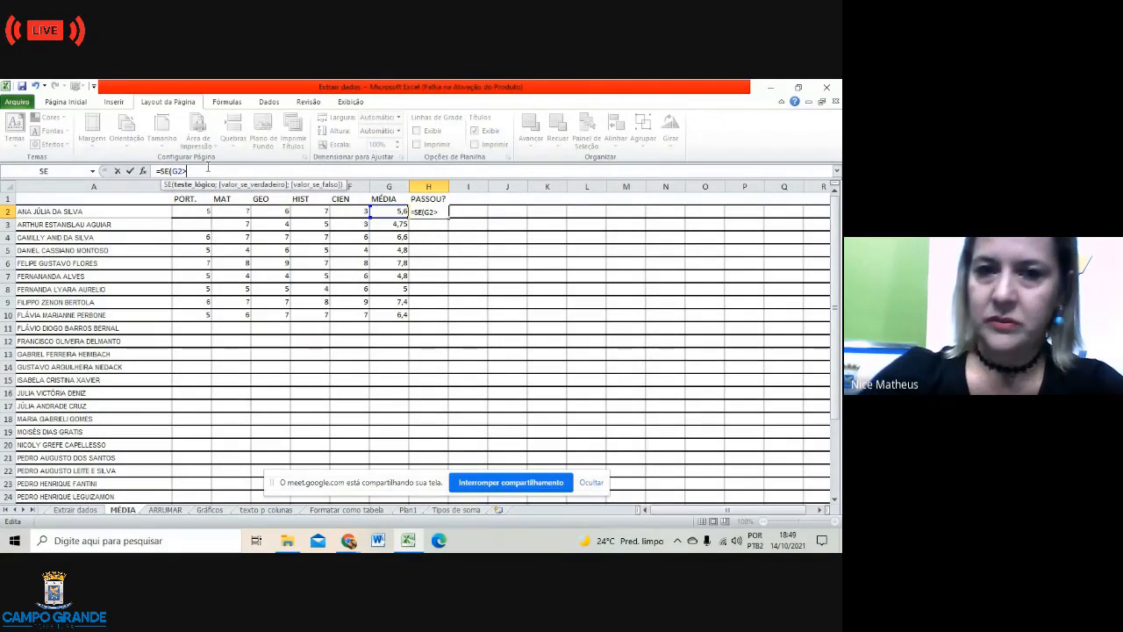
click(466, 187)
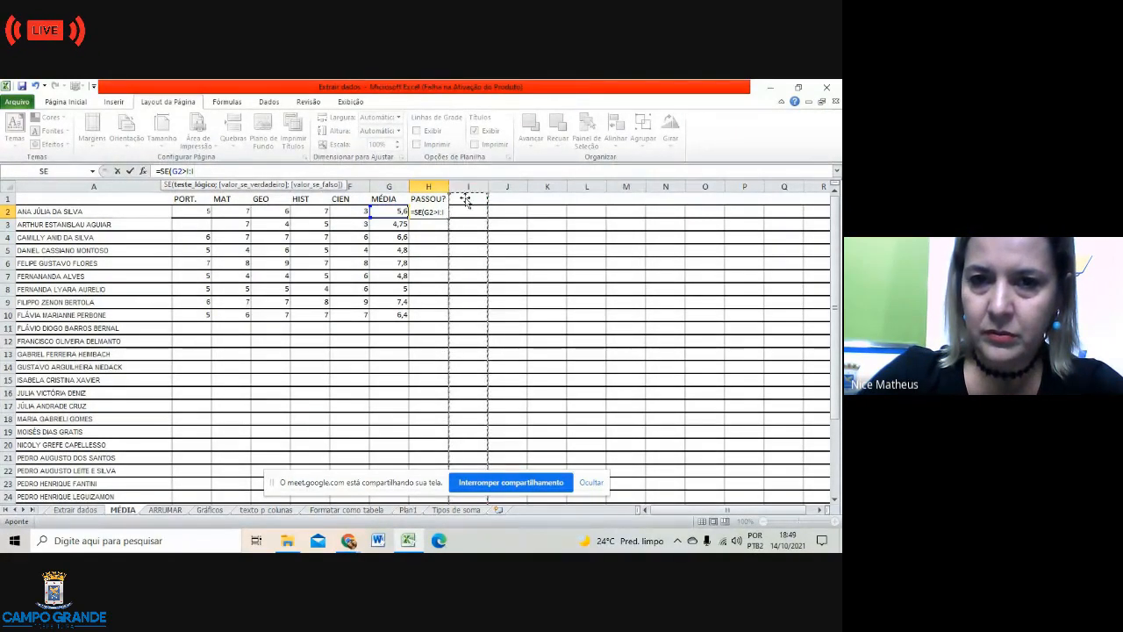
click(550, 250)
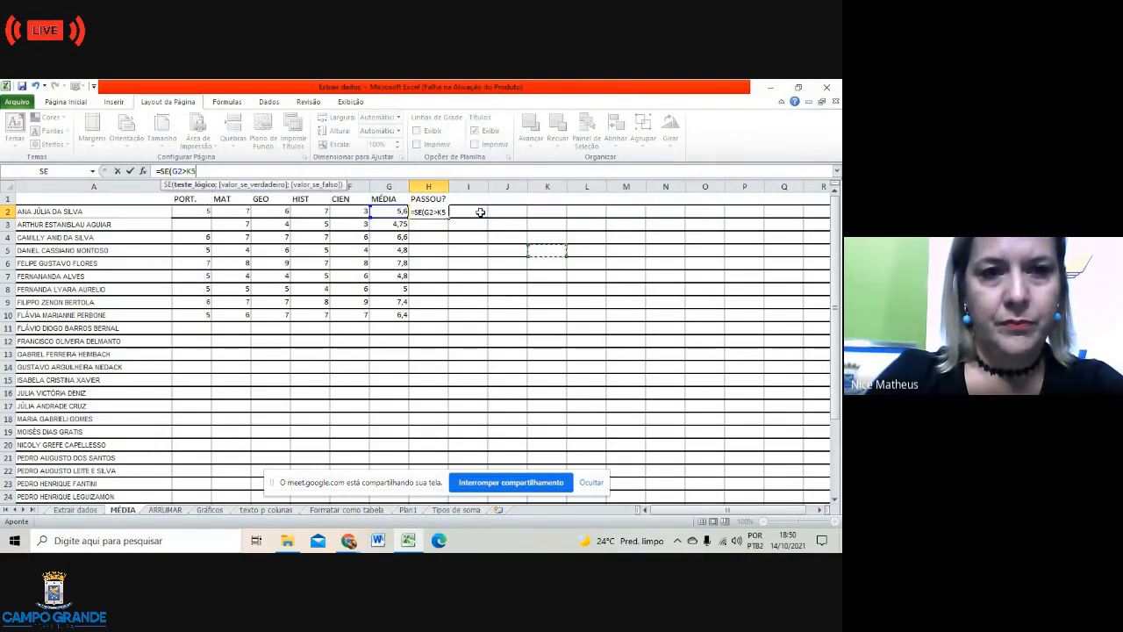
key(BackSpace)
key(BackSpace)
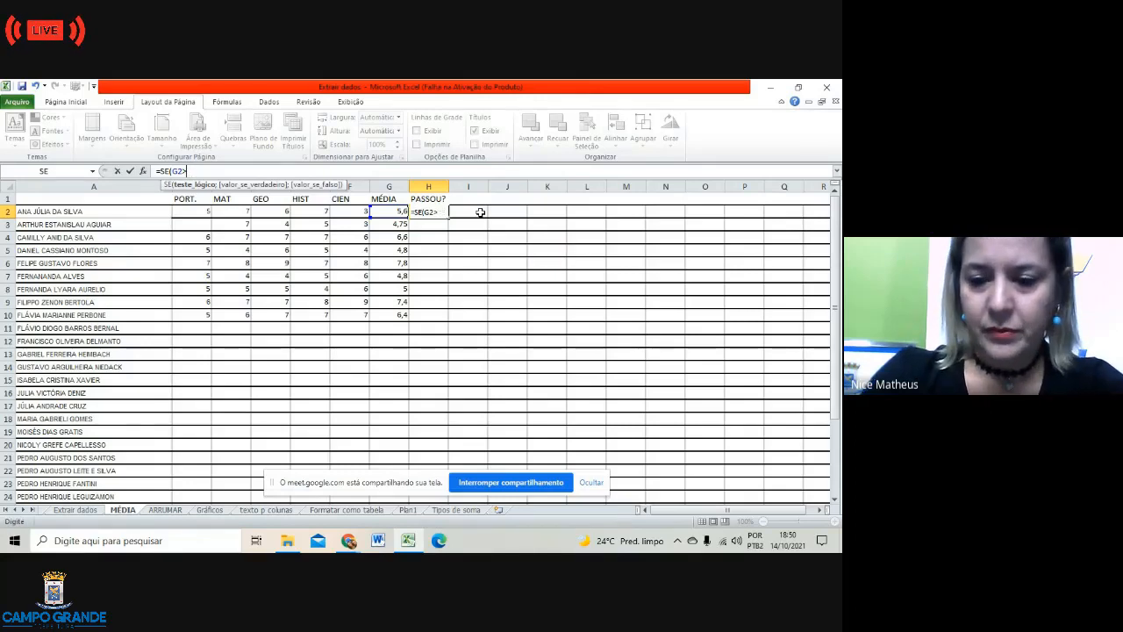
text(=)
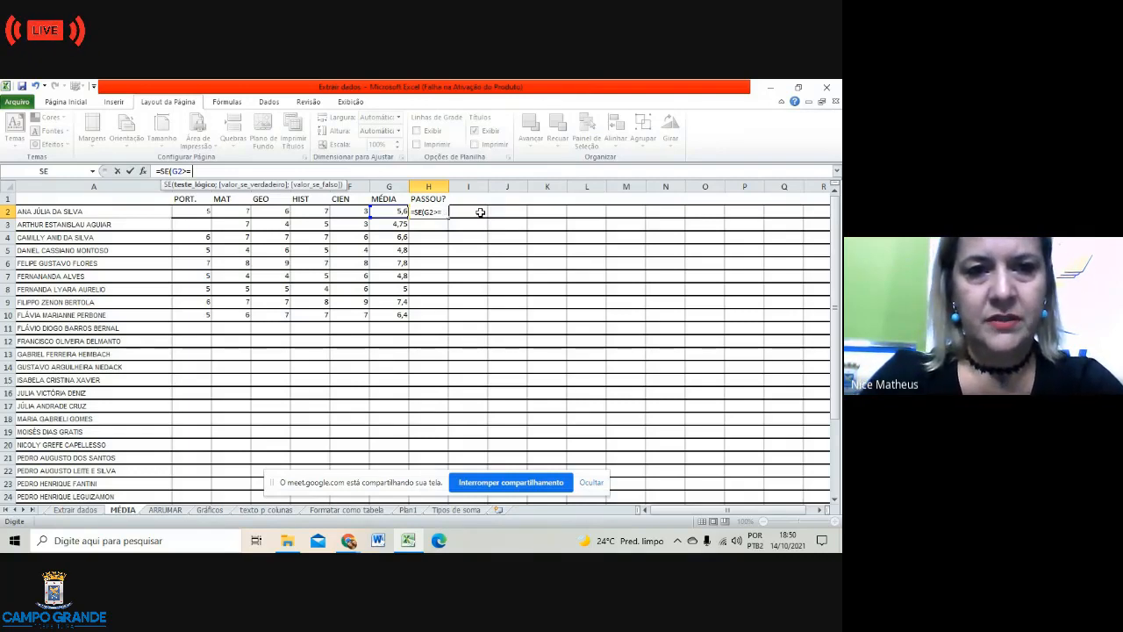
text(6)
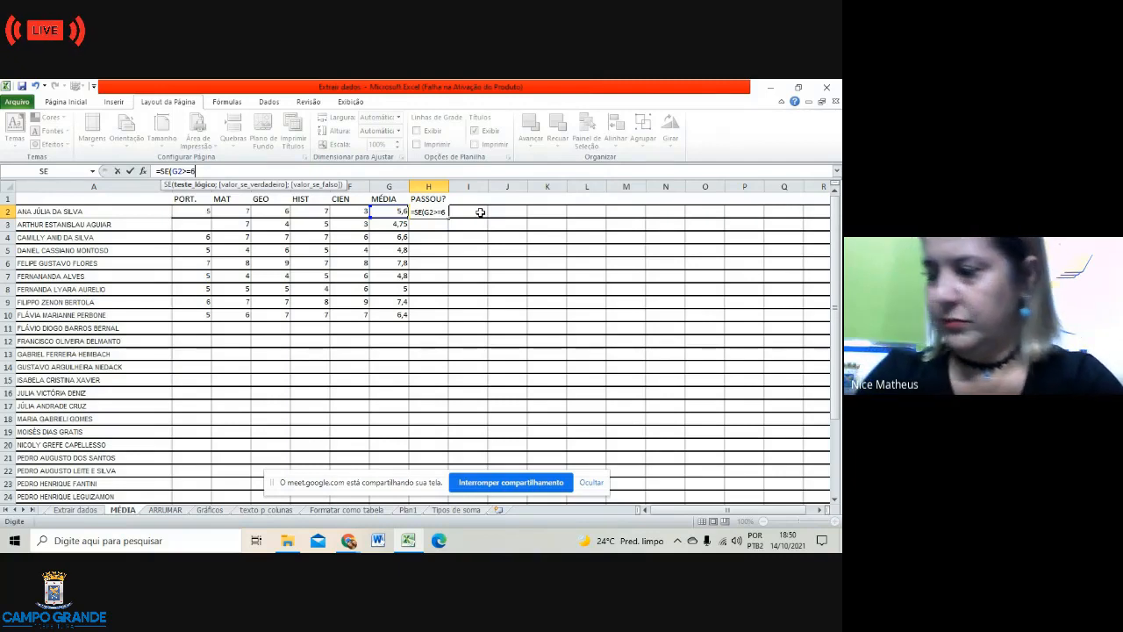
text(;)
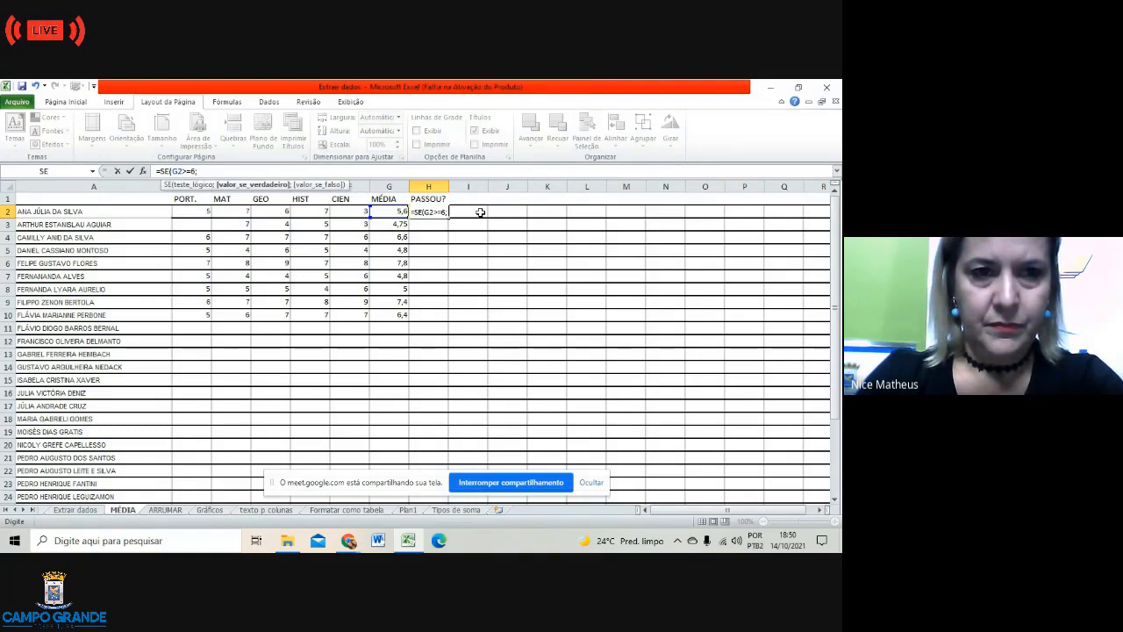
text("si)
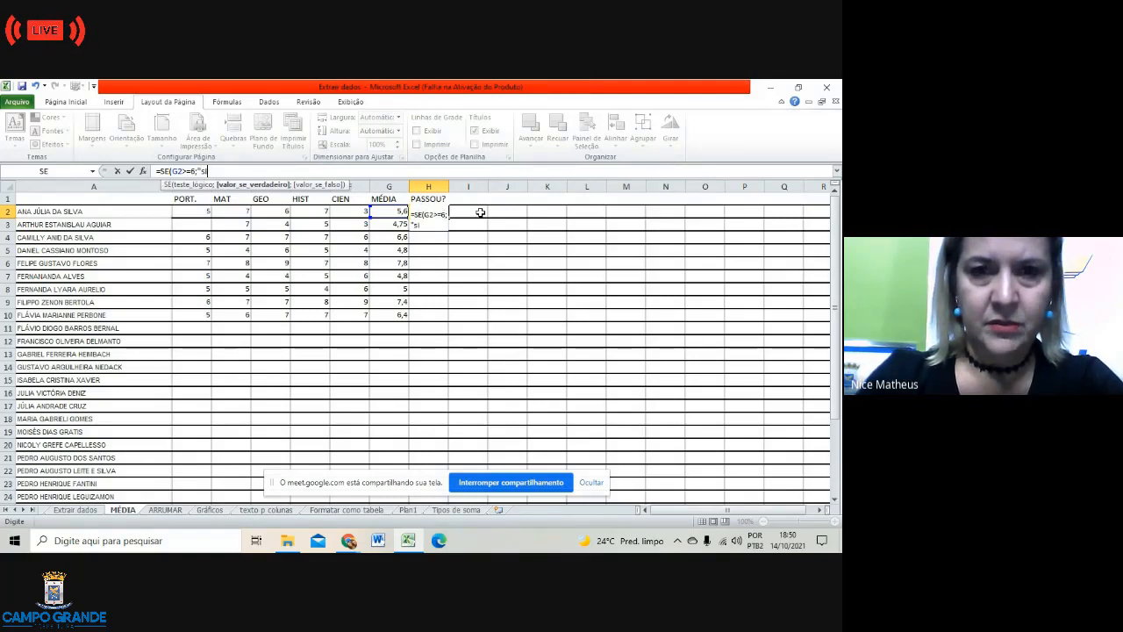
text(m)
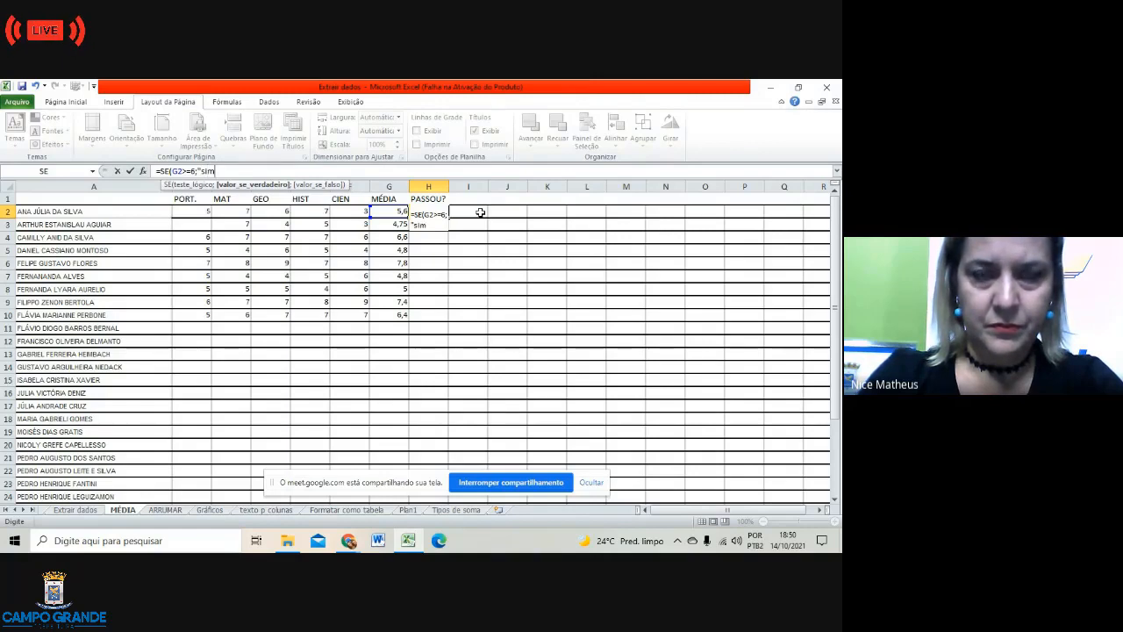
text(")
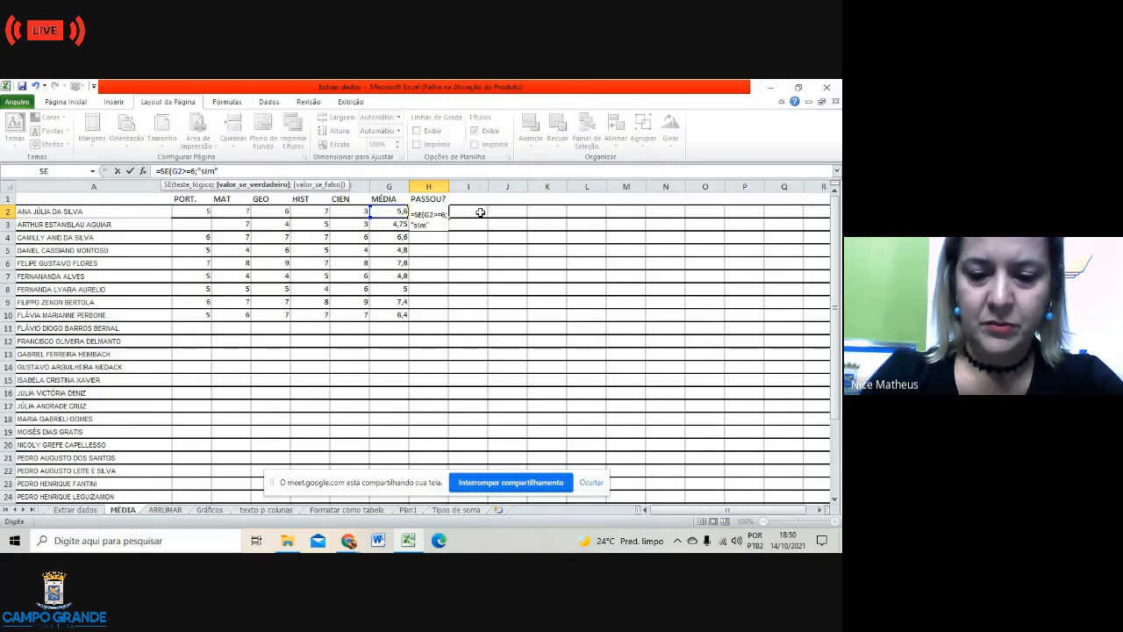
text(;)
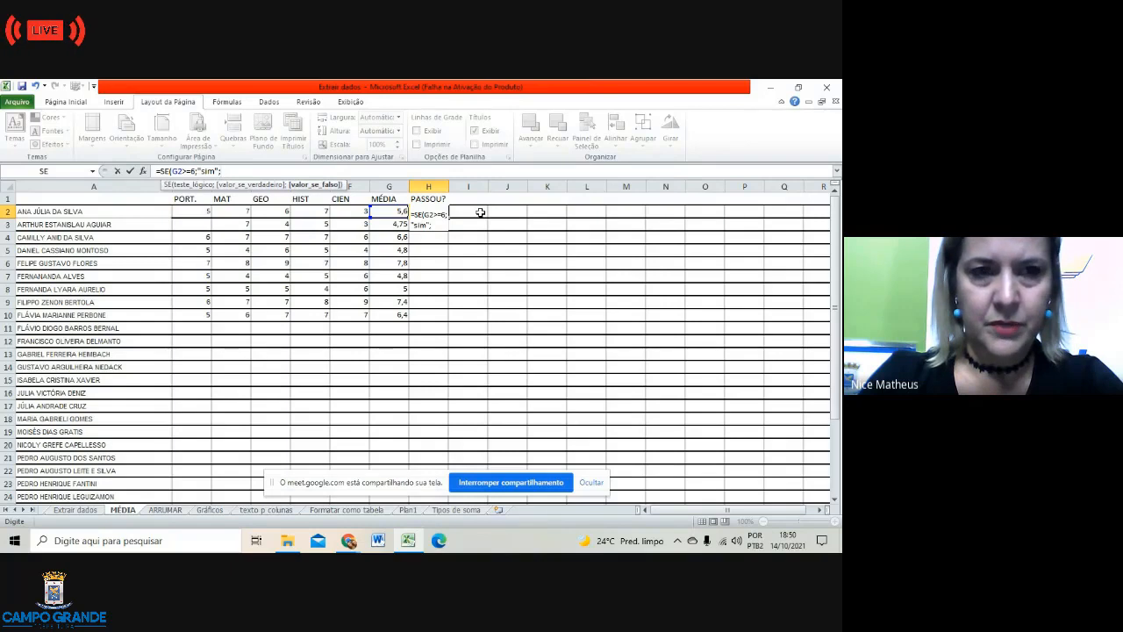
text(")
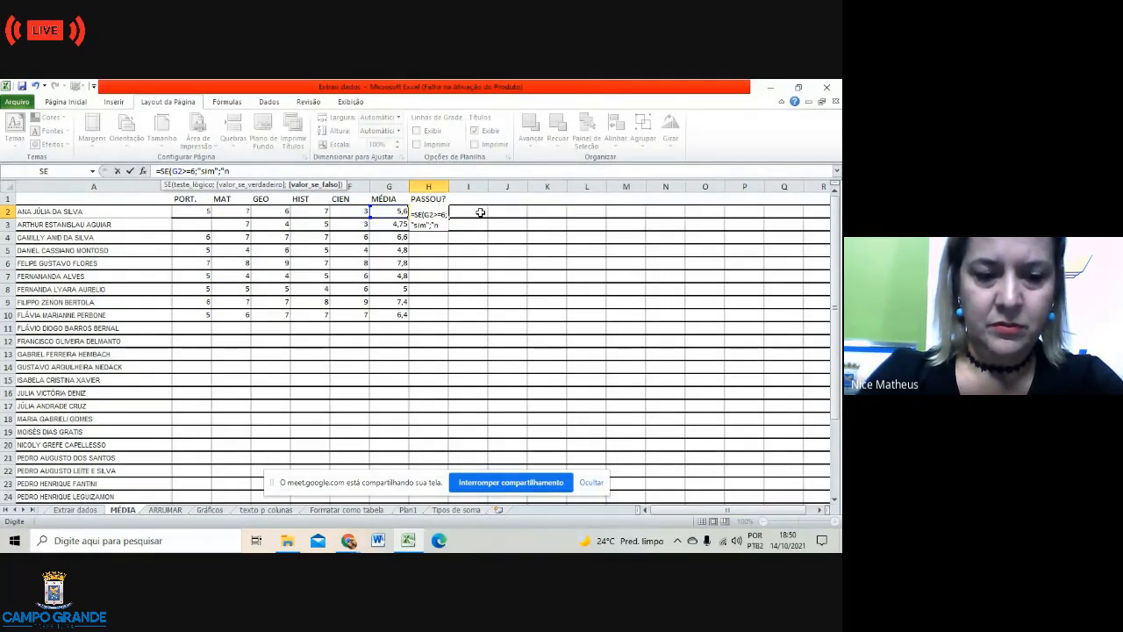
text(nao)
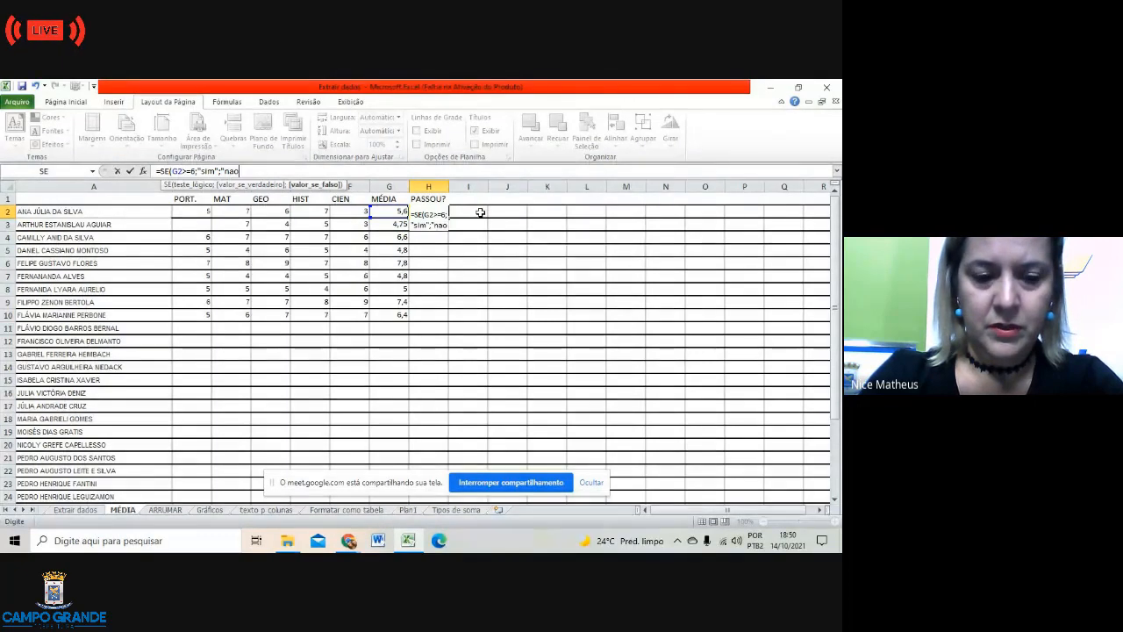
key(BackSpace)
key(BackSpace)
text(ão")
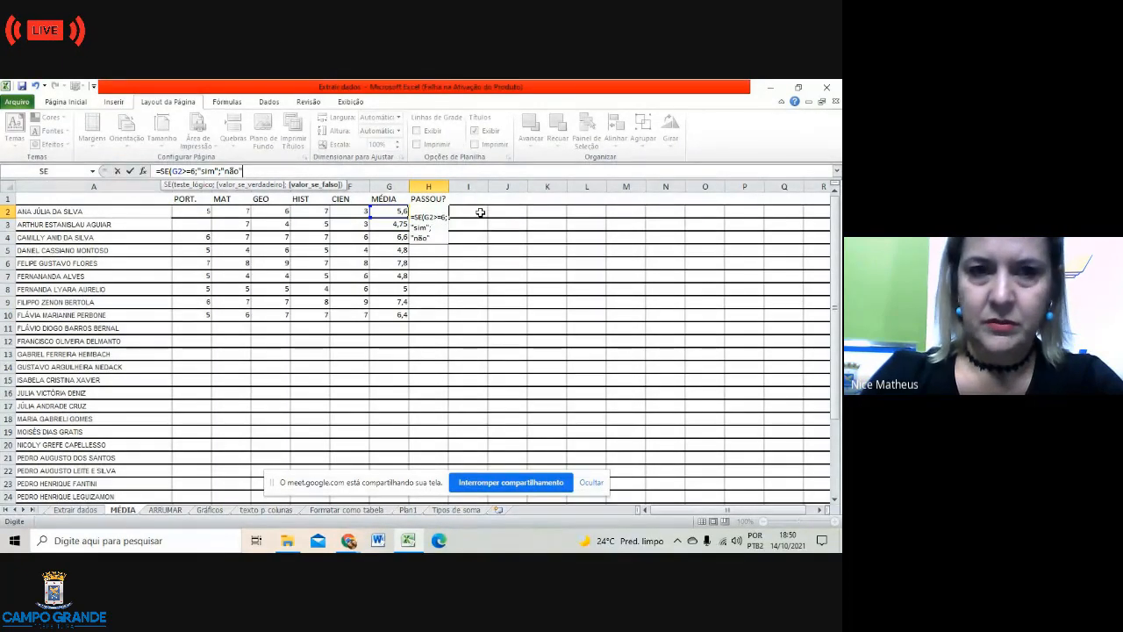
key(Return)
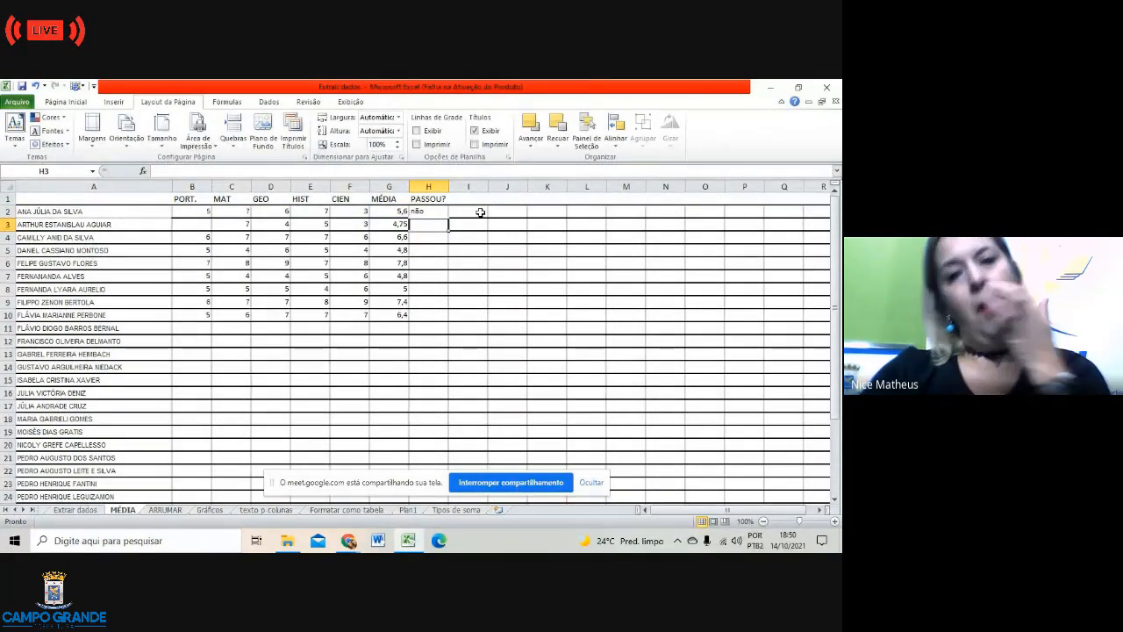
Step: Copy the H2 IF formula down to H10 and select H2:H10
click(474, 286)
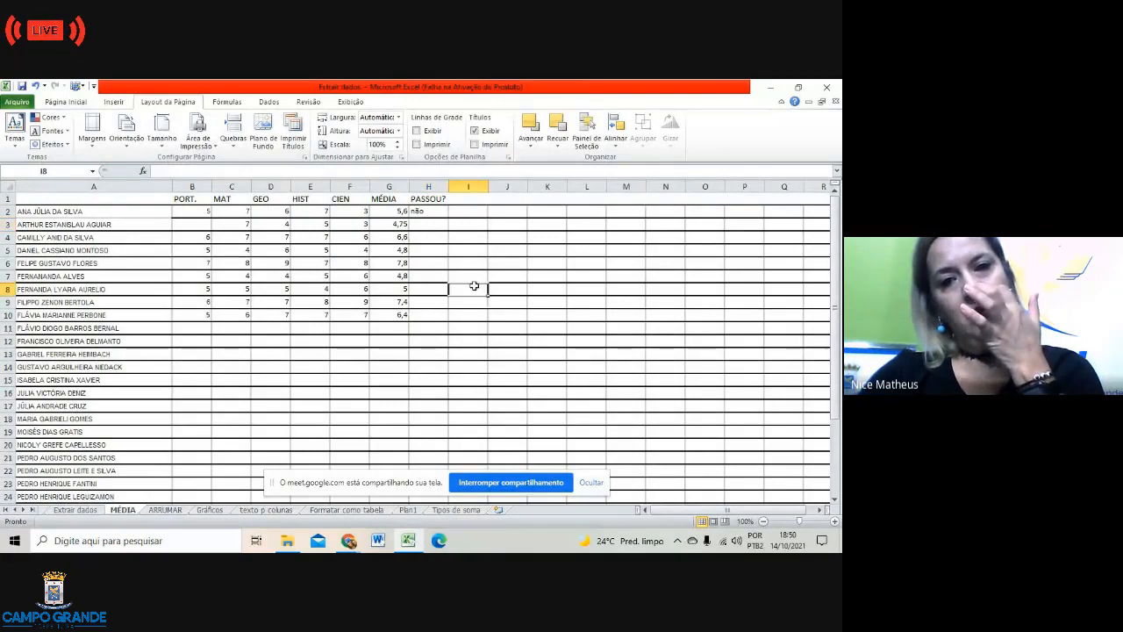
click(431, 212)
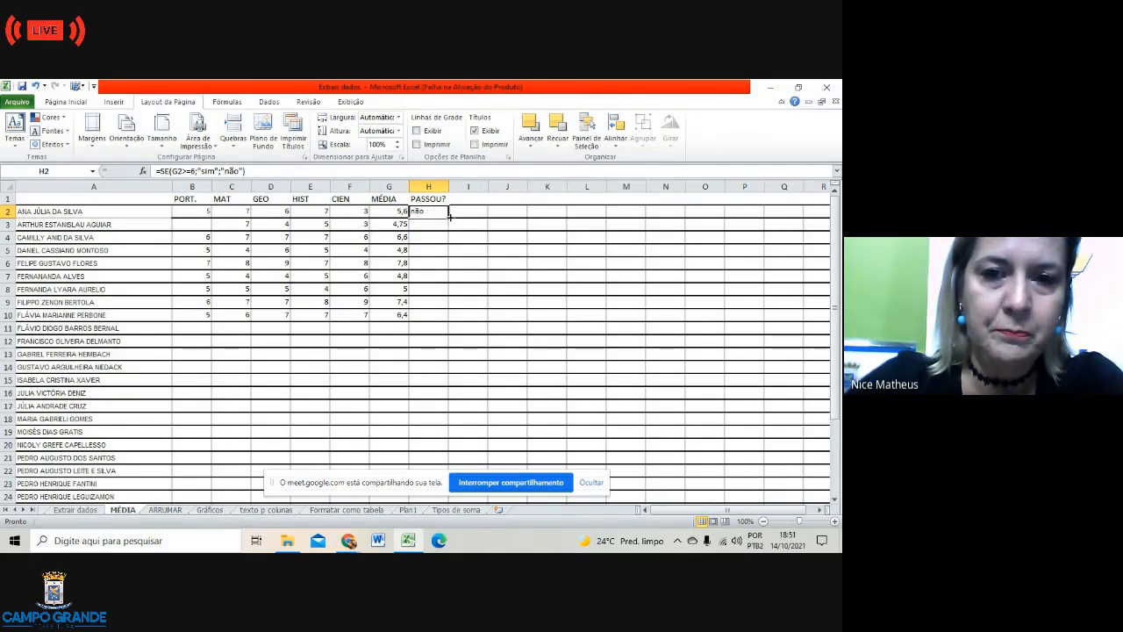
drag(449, 218, 449, 319)
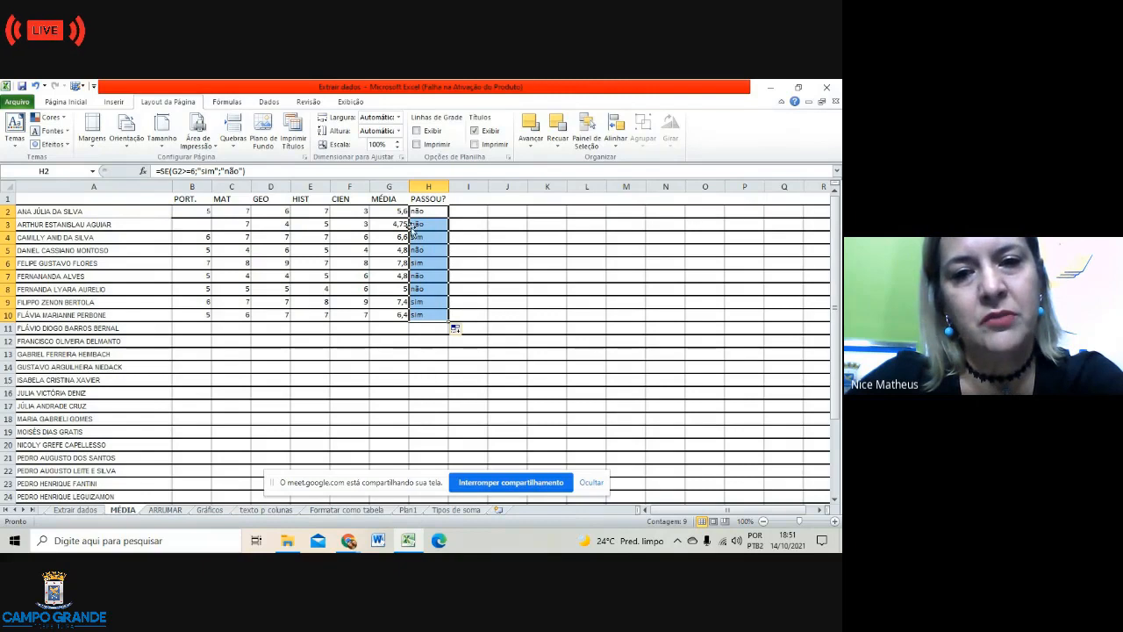
click(430, 375)
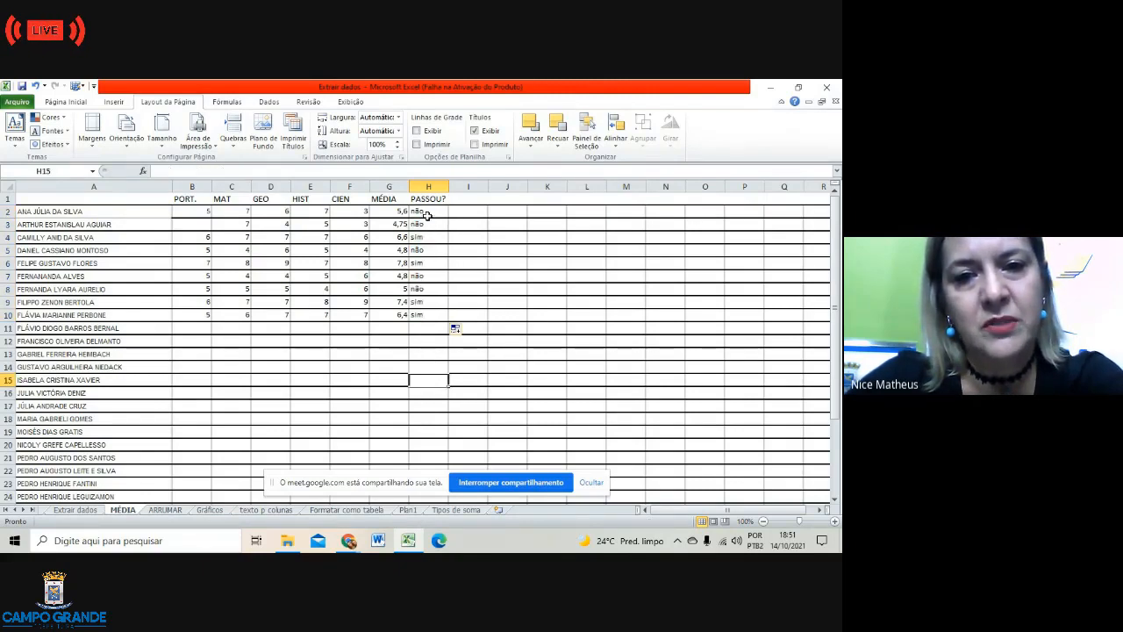
drag(426, 211, 433, 317)
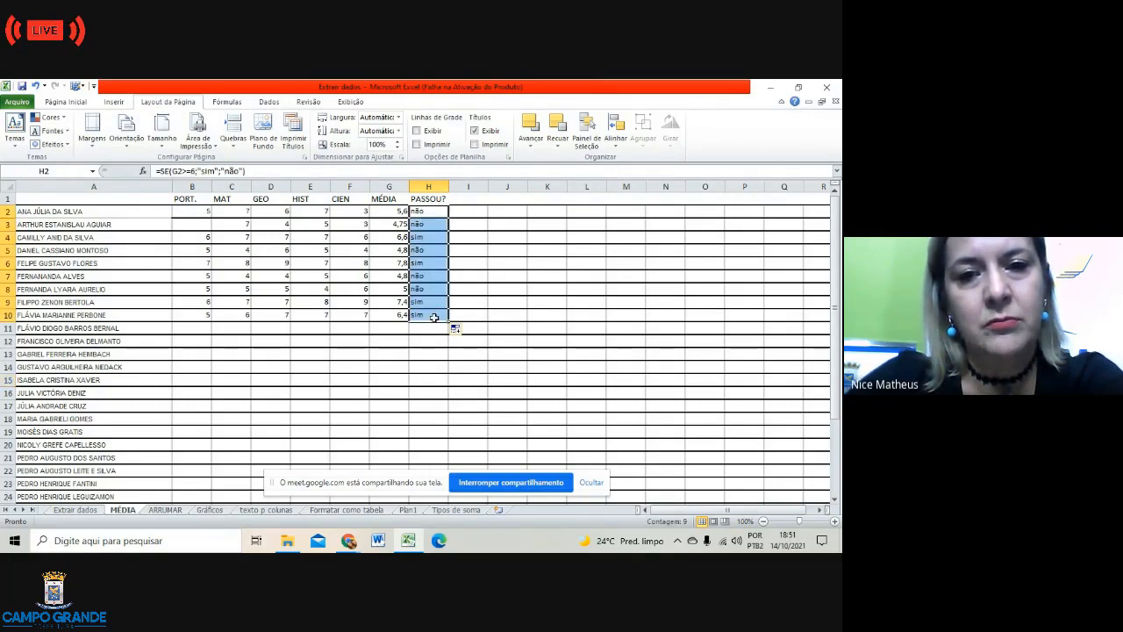
Step: Apply Texto que Contém 'sim' highlighting to H2:H10 with light red fill and dark red text
click(70, 102)
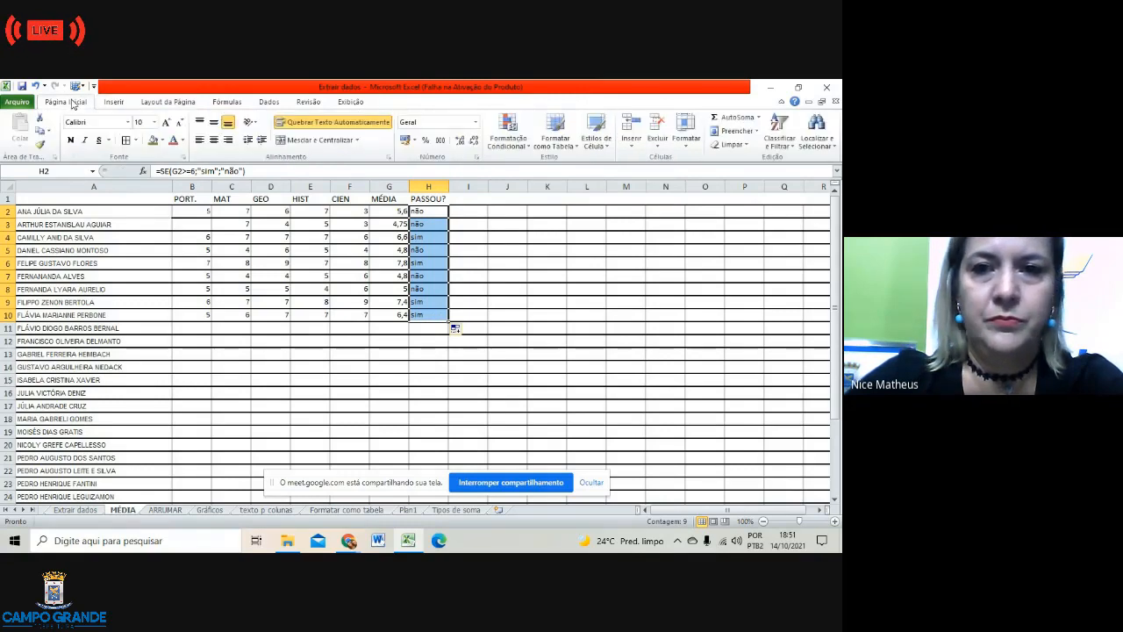
click(524, 146)
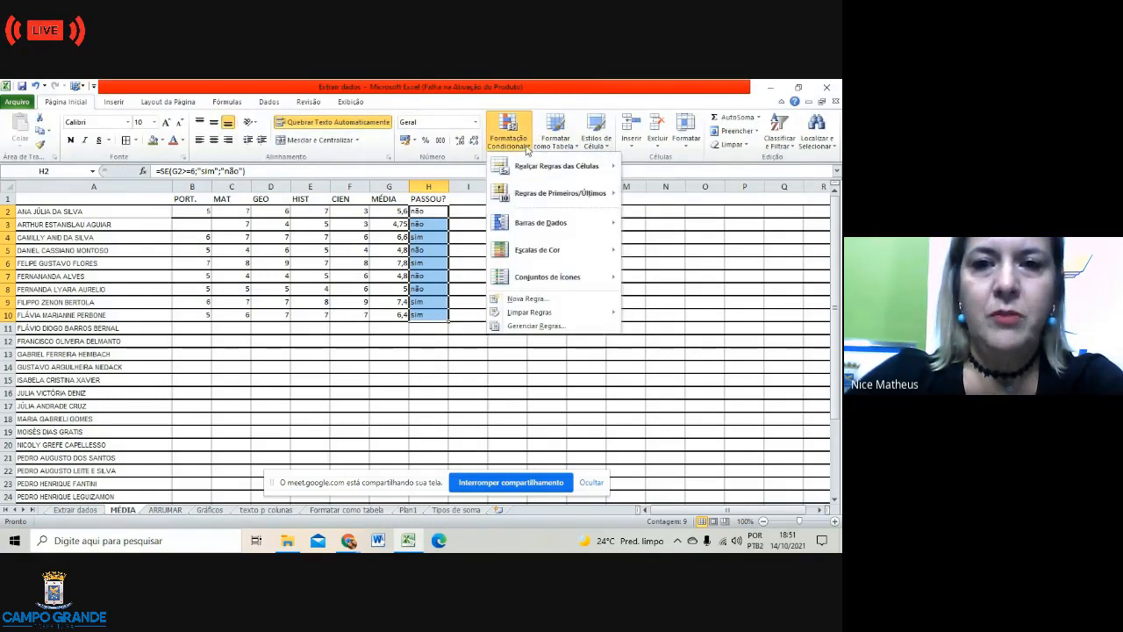
mouse_move(555, 171)
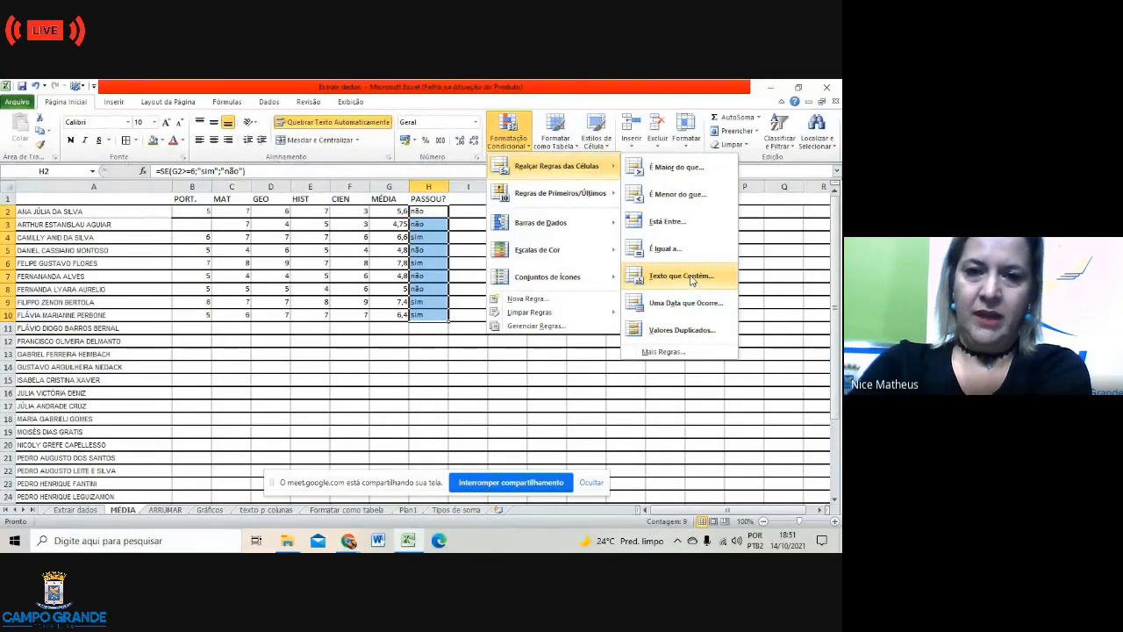
click(690, 276)
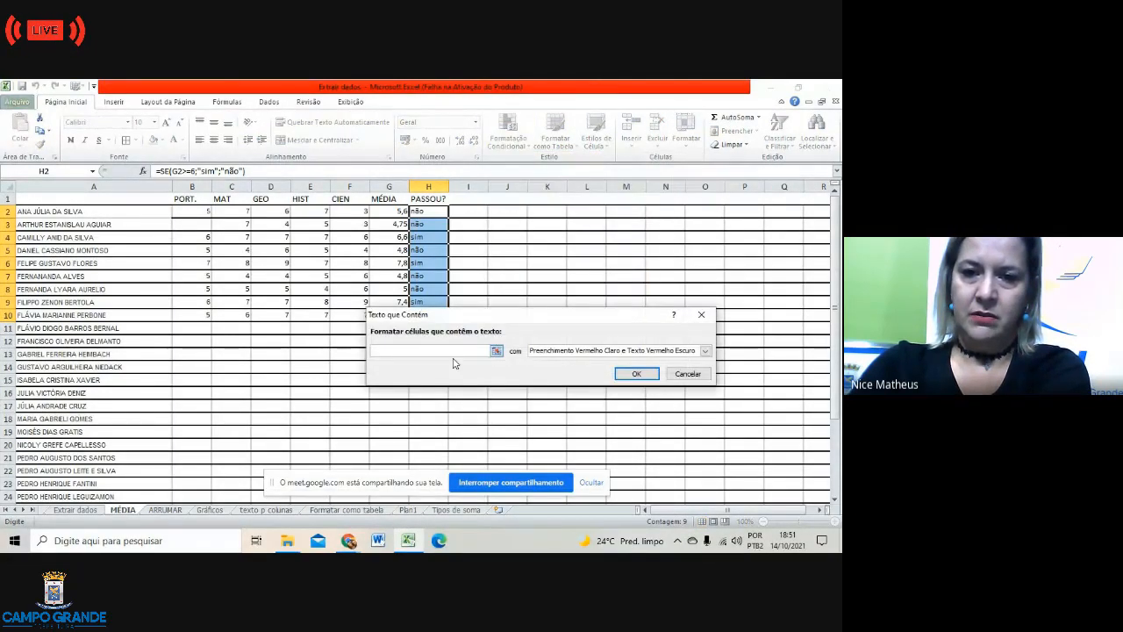
text(sim)
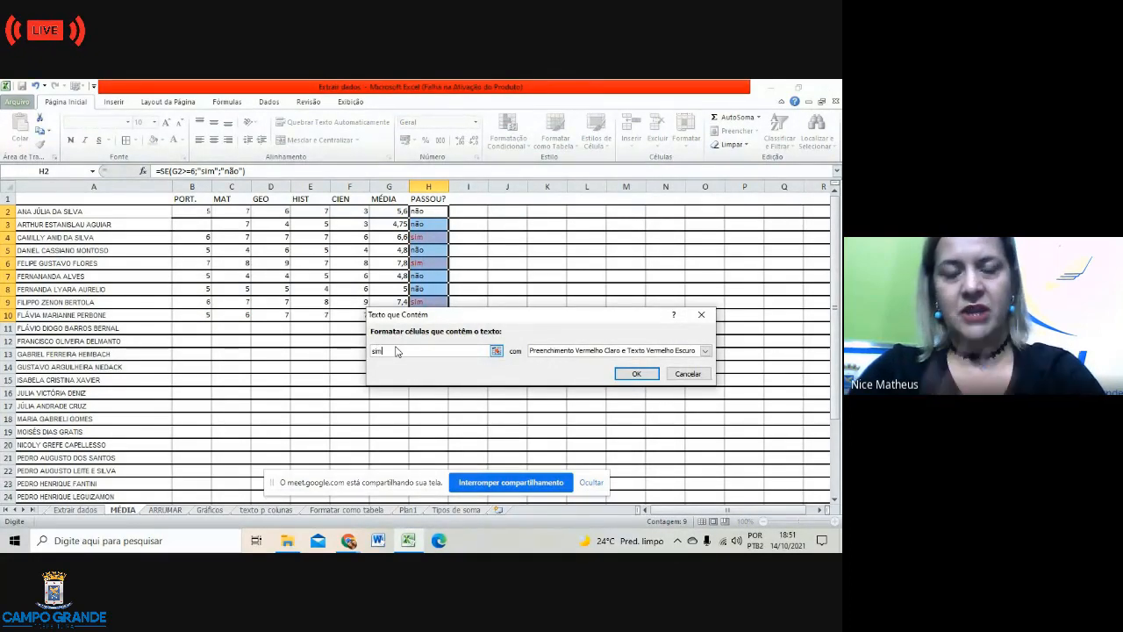
click(636, 373)
click(549, 419)
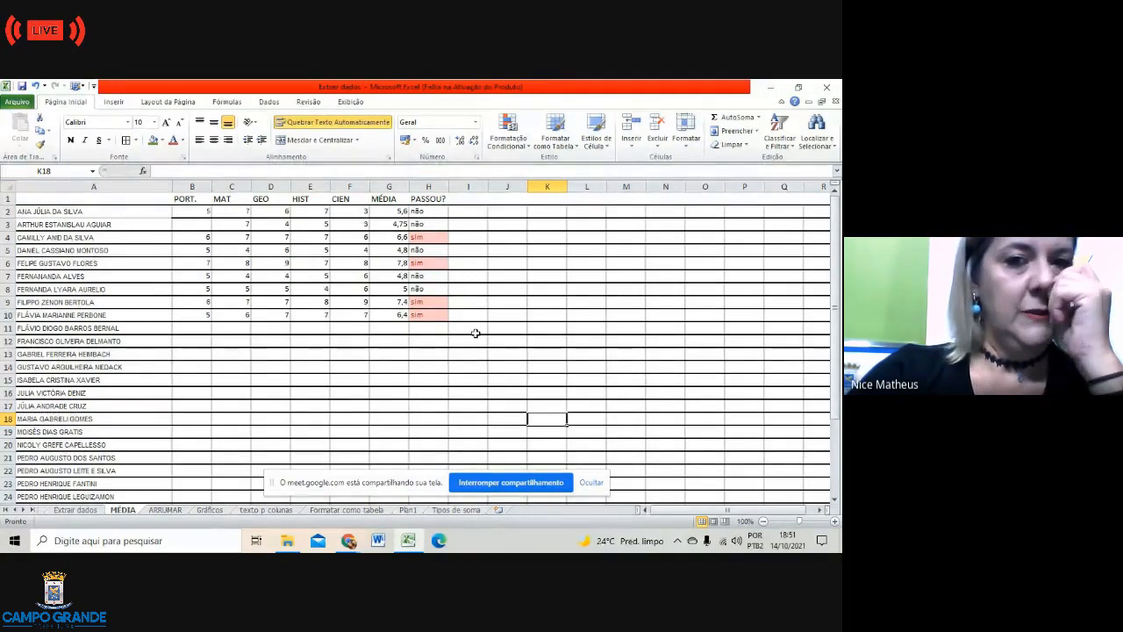
click(504, 278)
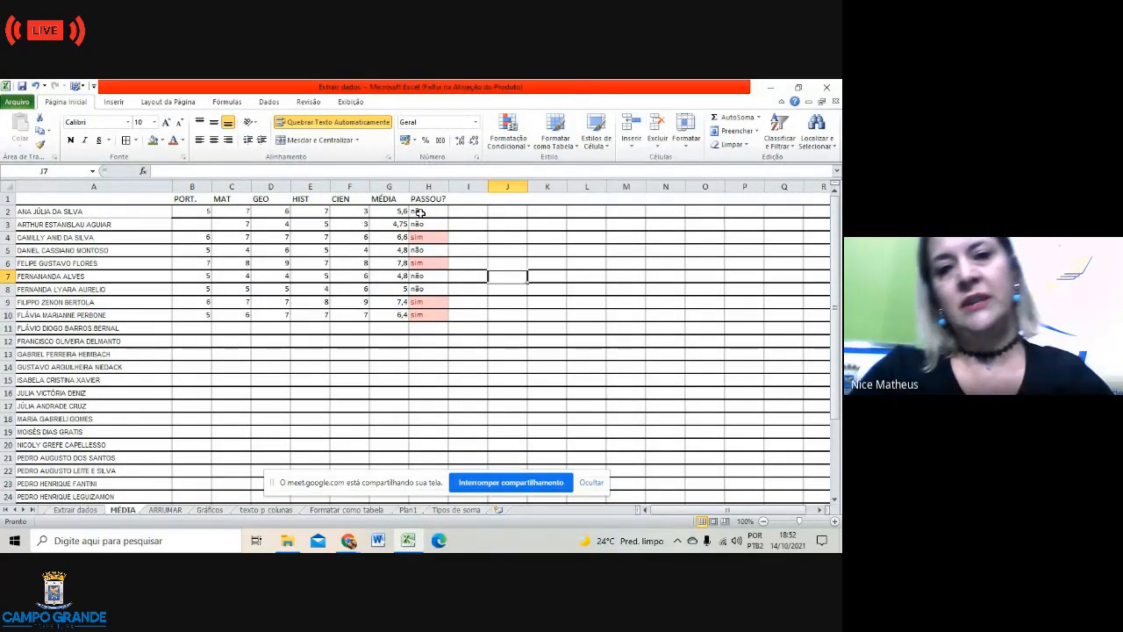
click(439, 355)
click(445, 344)
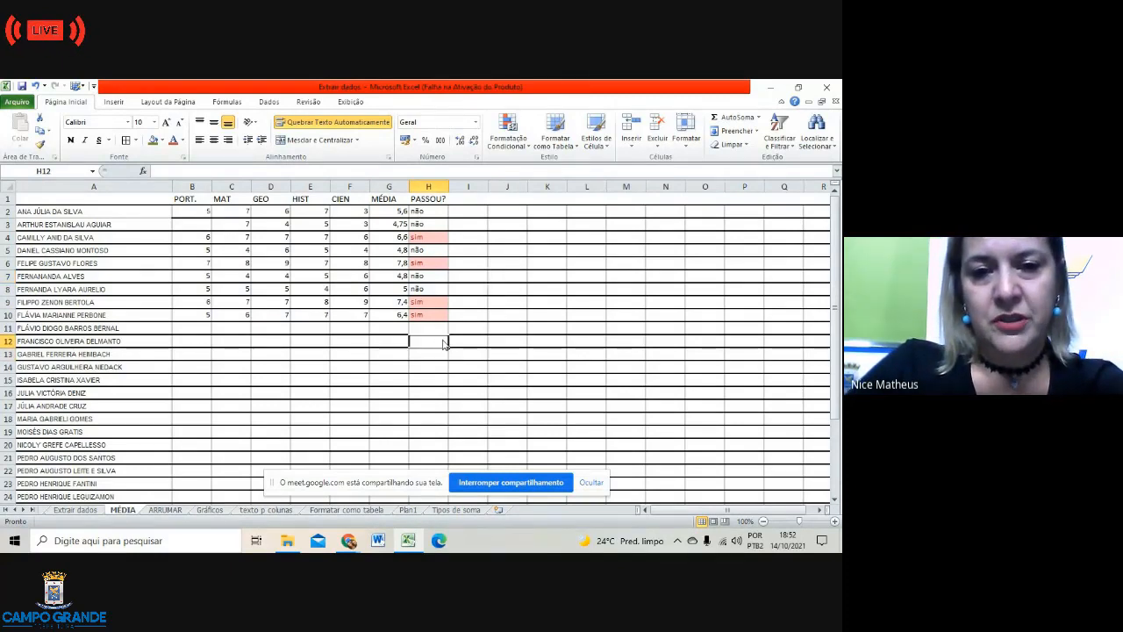
click(205, 325)
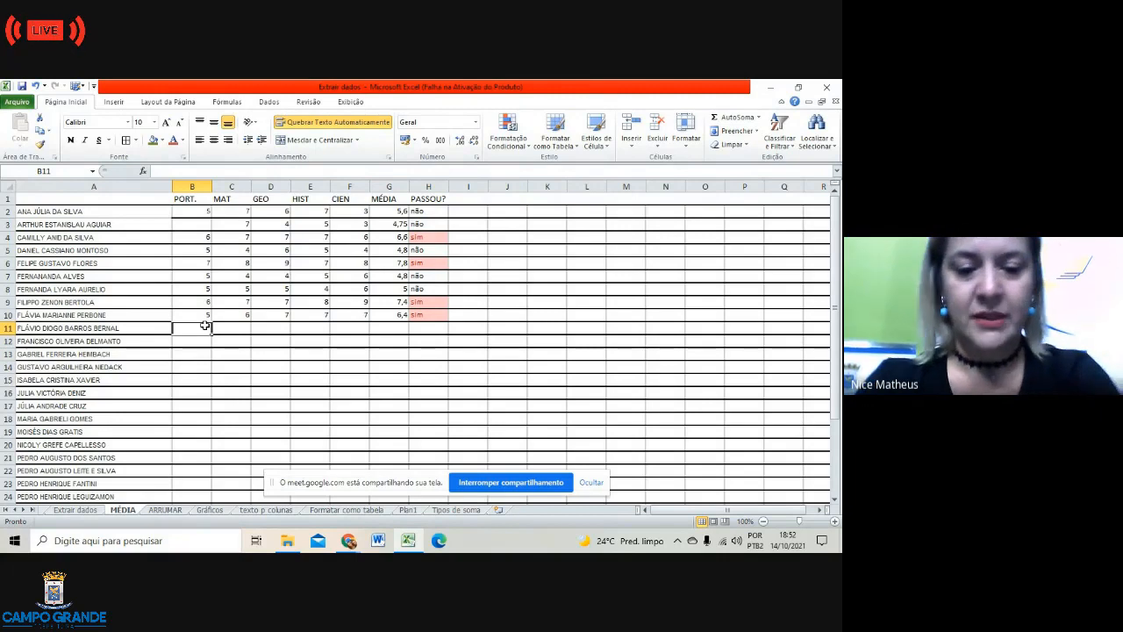
Step: Enter grades 6, 8, 9, 7 and 9 into B11:F11
text(6)
key(Tab)
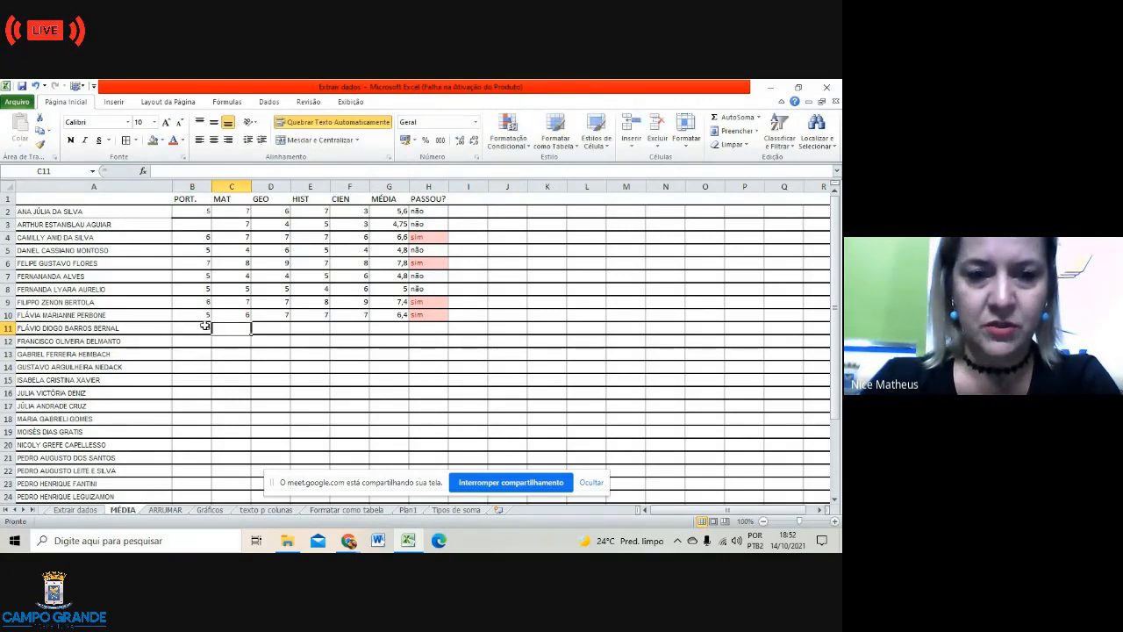
text(8)
key(Tab)
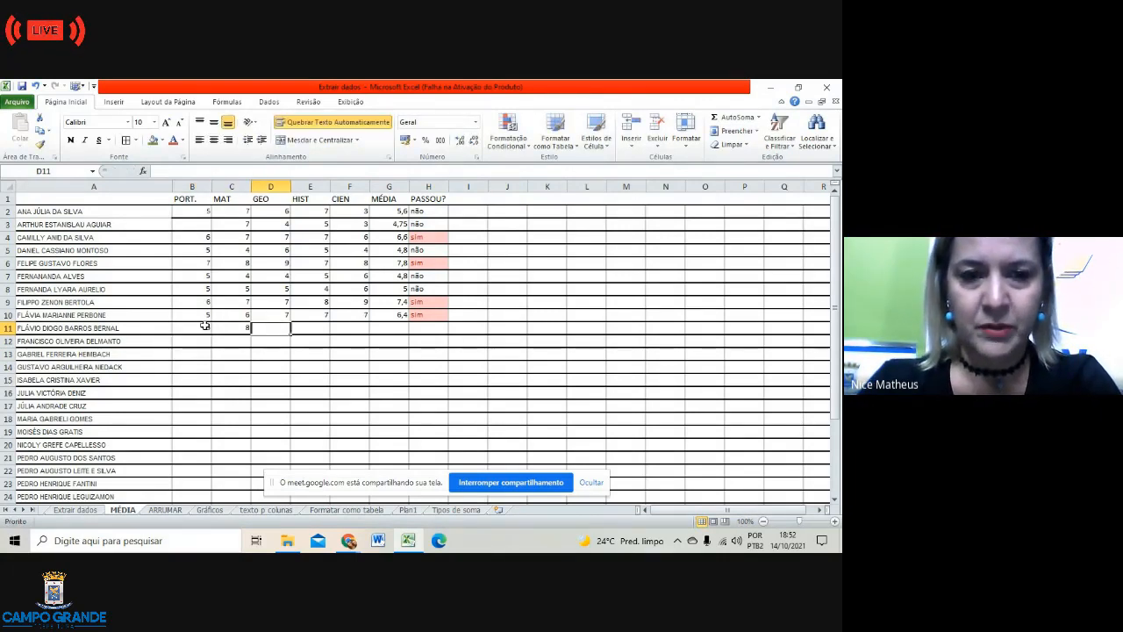
text(9)
key(Tab)
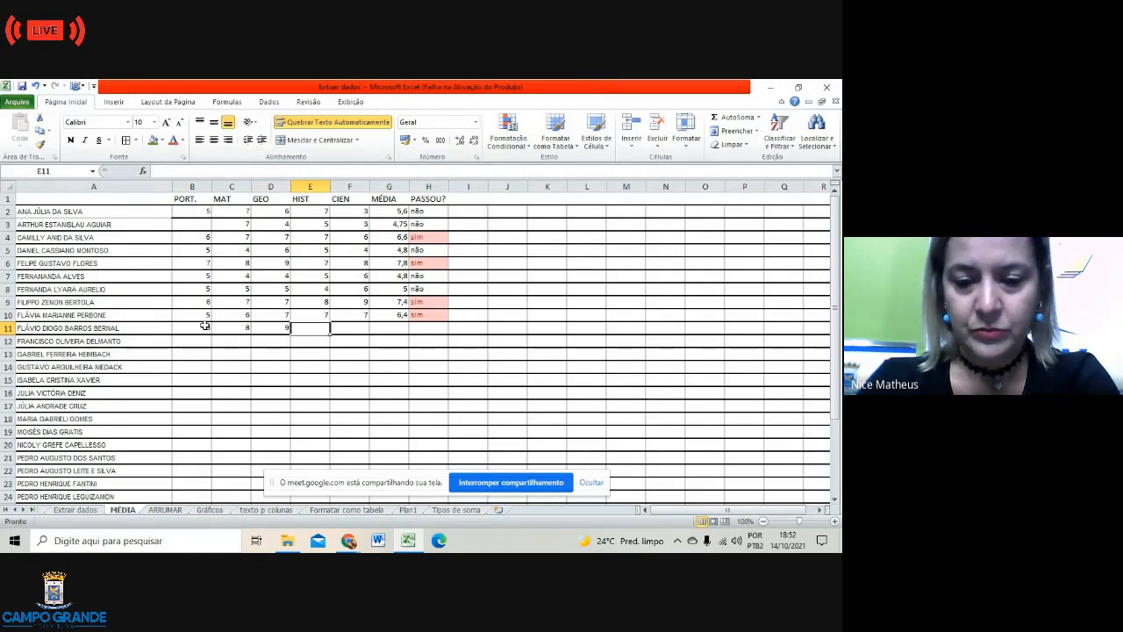
text(7)
key(Tab)
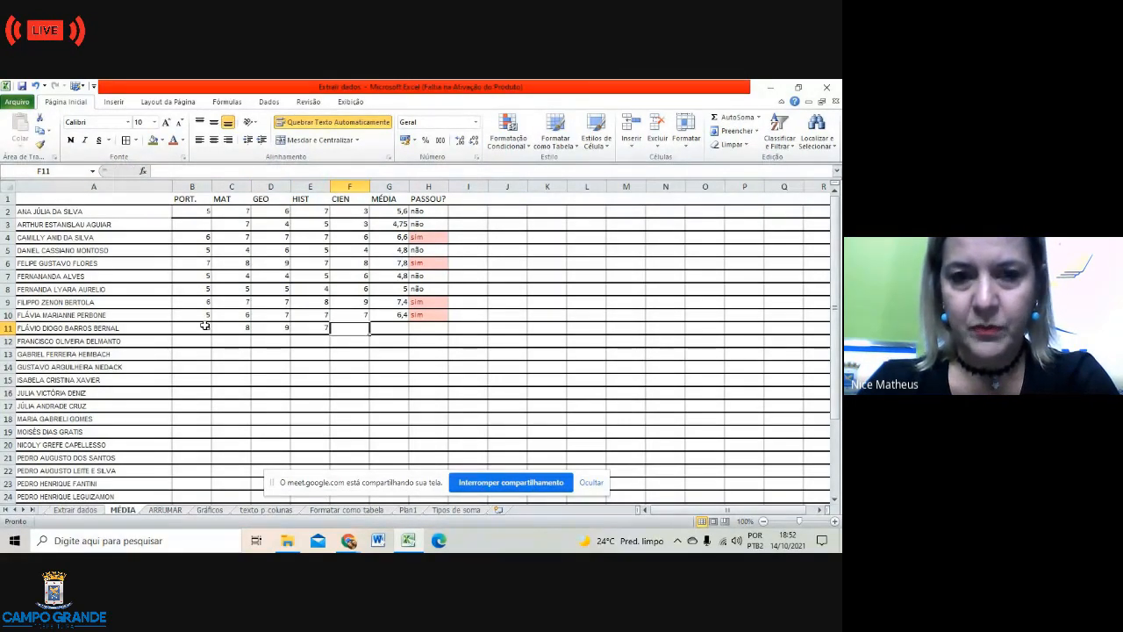
text(9)
key(Tab)
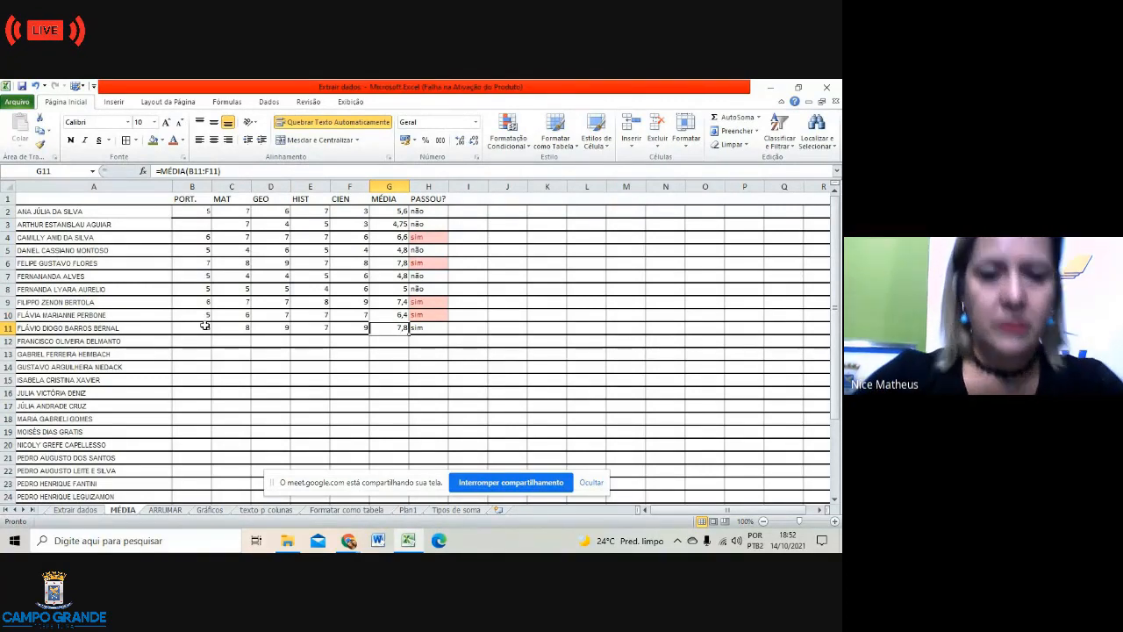
Step: Check the sim results in H11 and H9, then move to B12
click(190, 344)
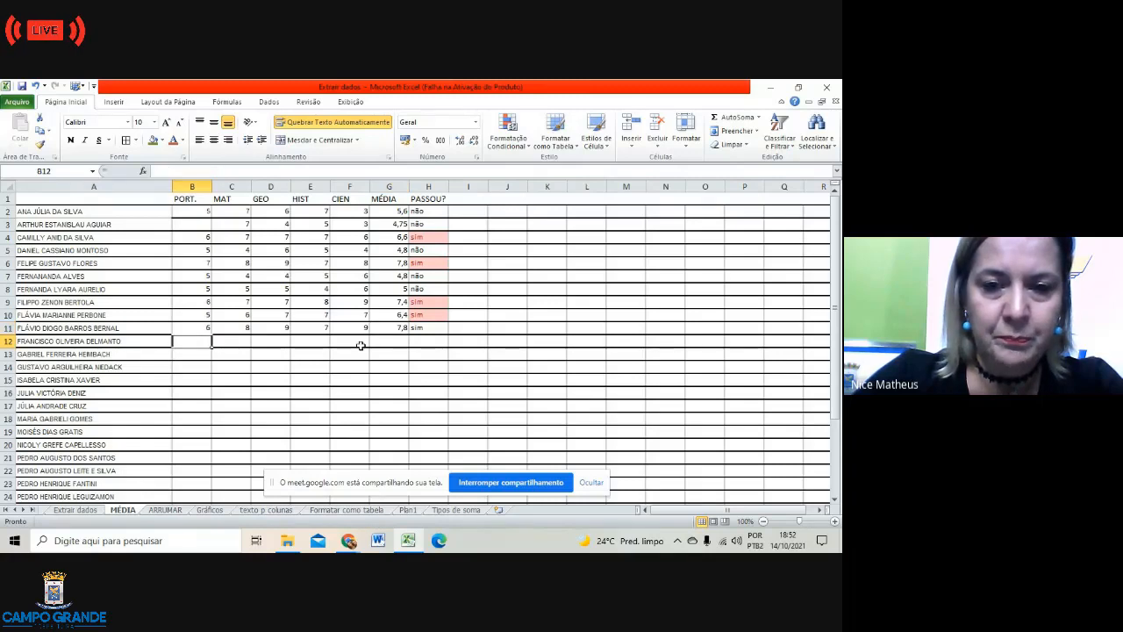
click(425, 331)
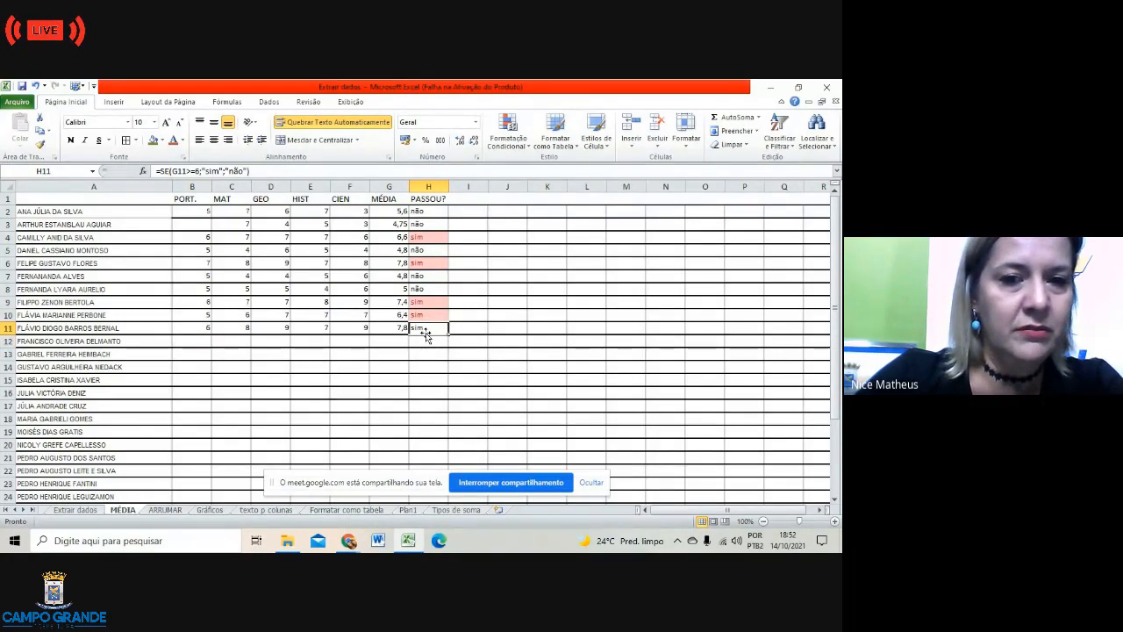
click(423, 302)
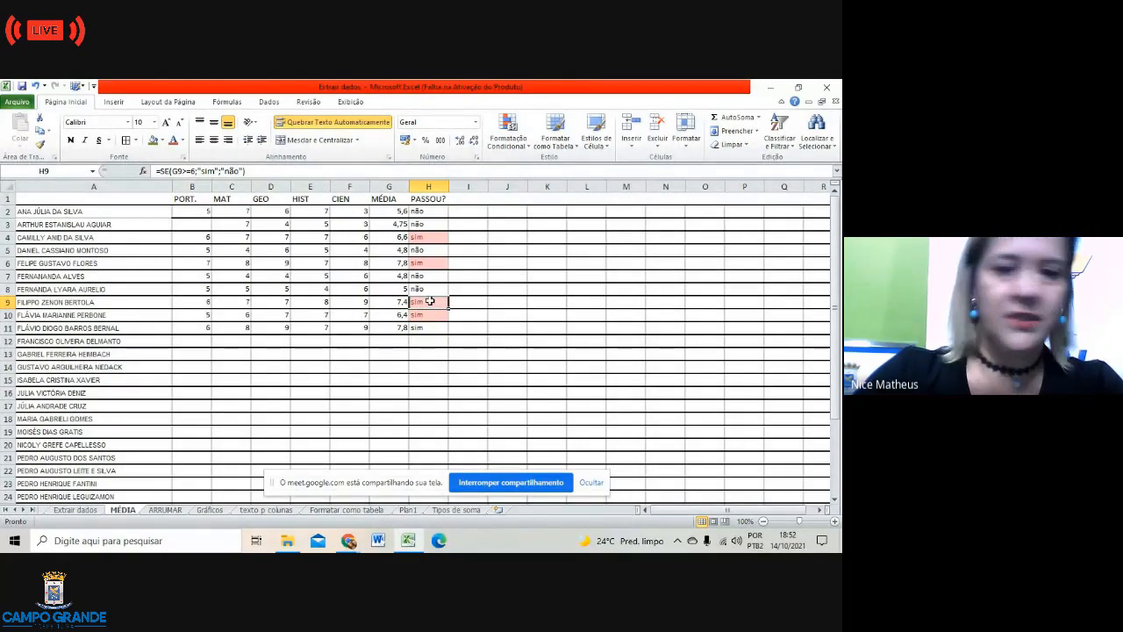
click(459, 353)
click(196, 342)
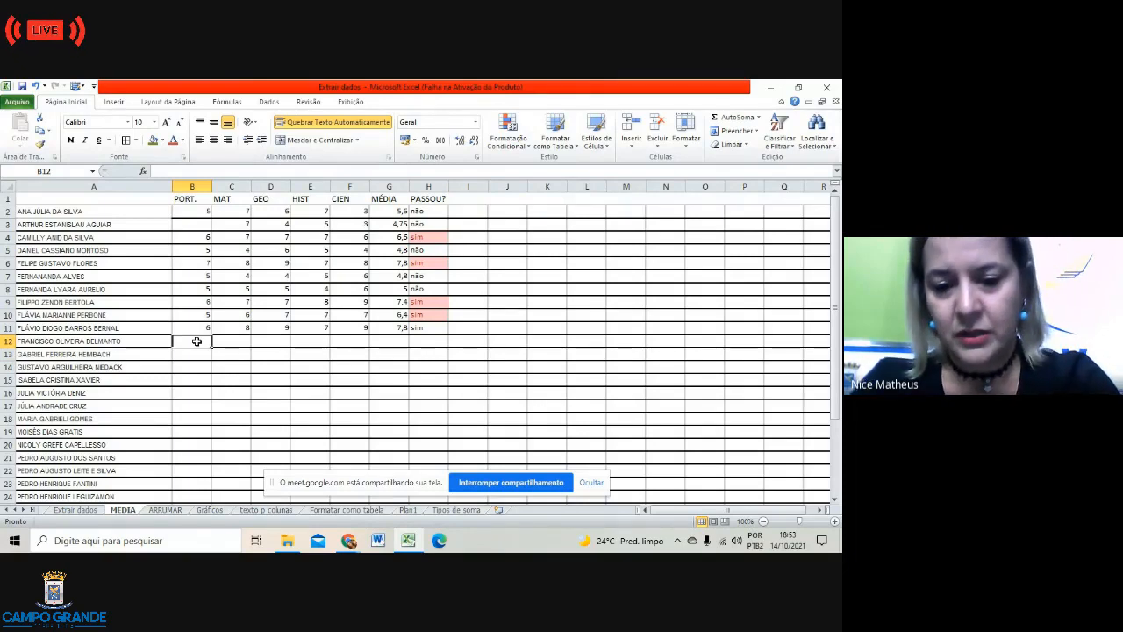
Step: Enter grades 7, 5, 7, 8 and 8 into B12:F12, averaging 7
text(7)
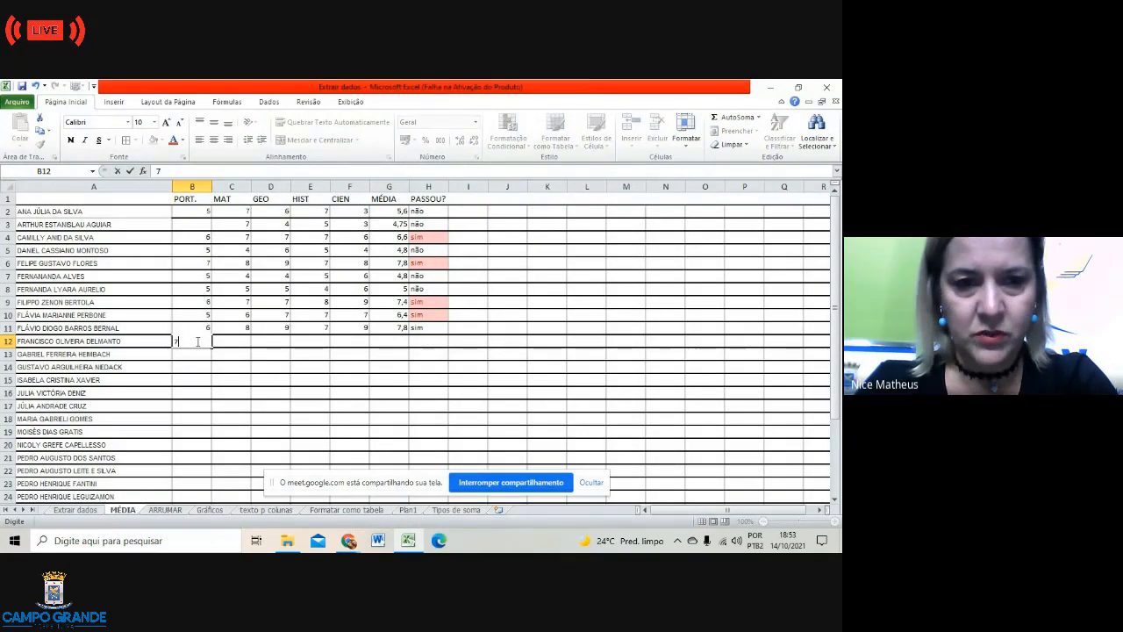
key(Tab)
text(5)
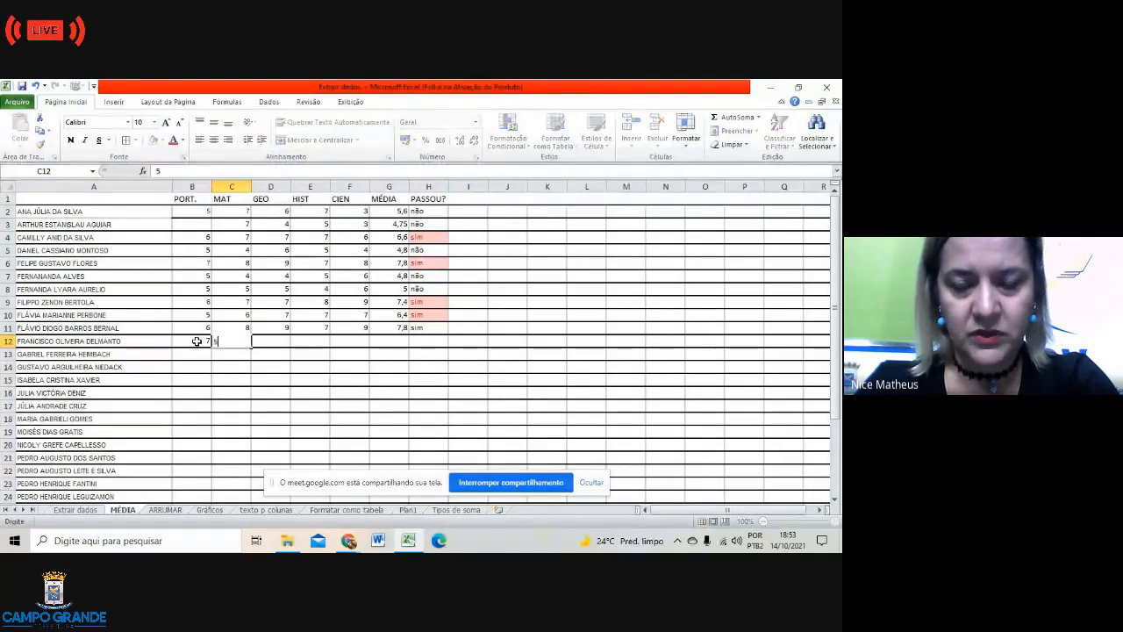
key(Tab)
text(7)
key(Tab)
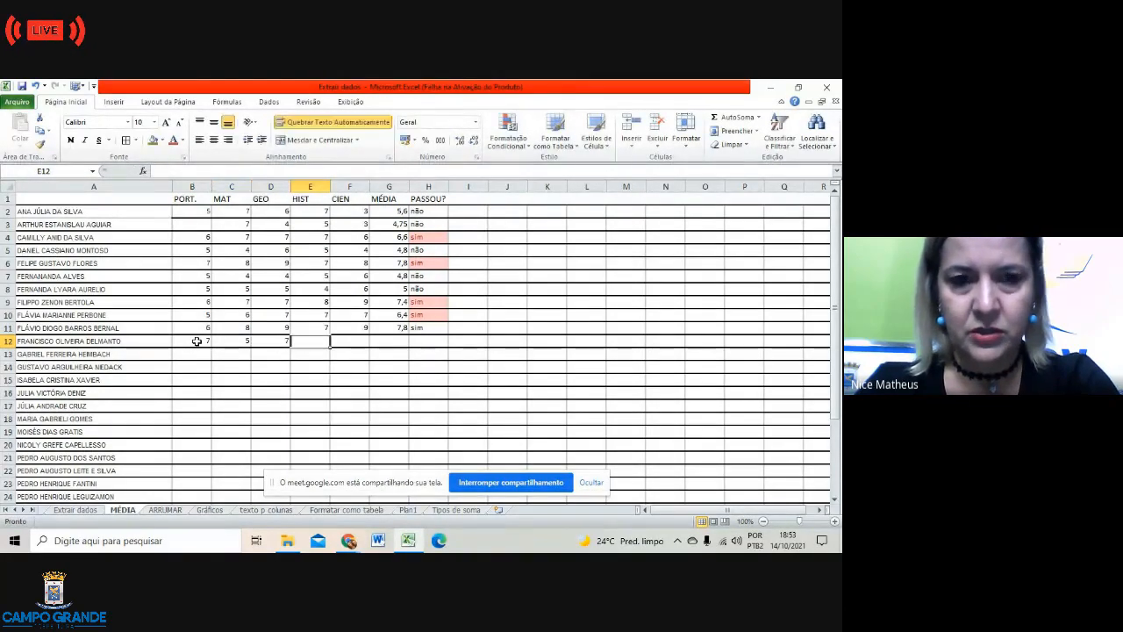
text(8)
key(Tab)
text(8)
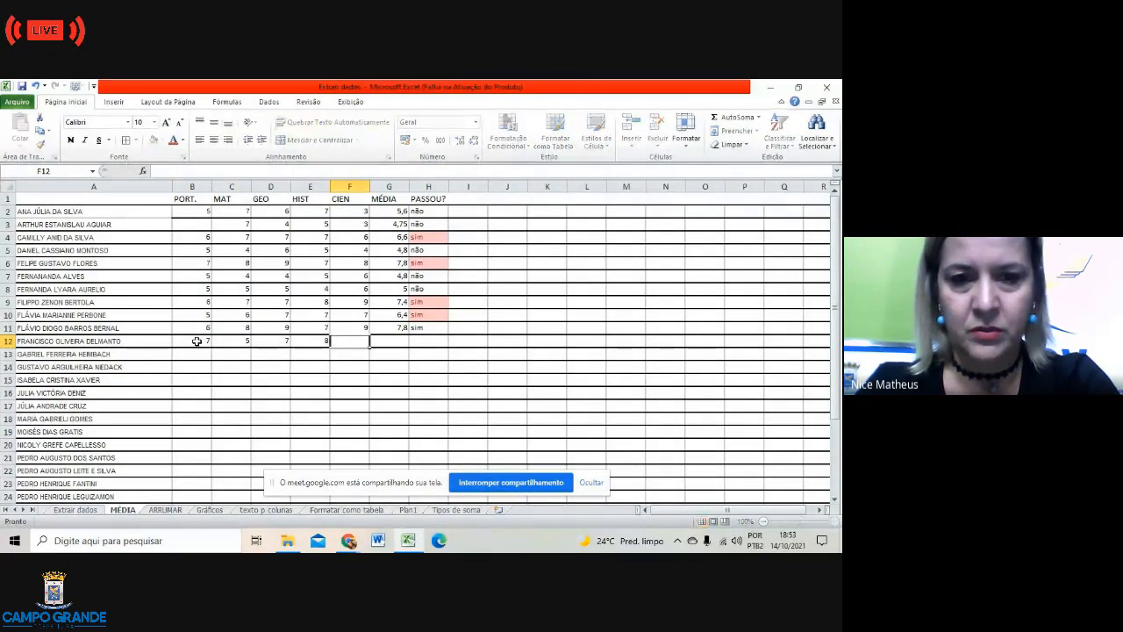
key(Tab)
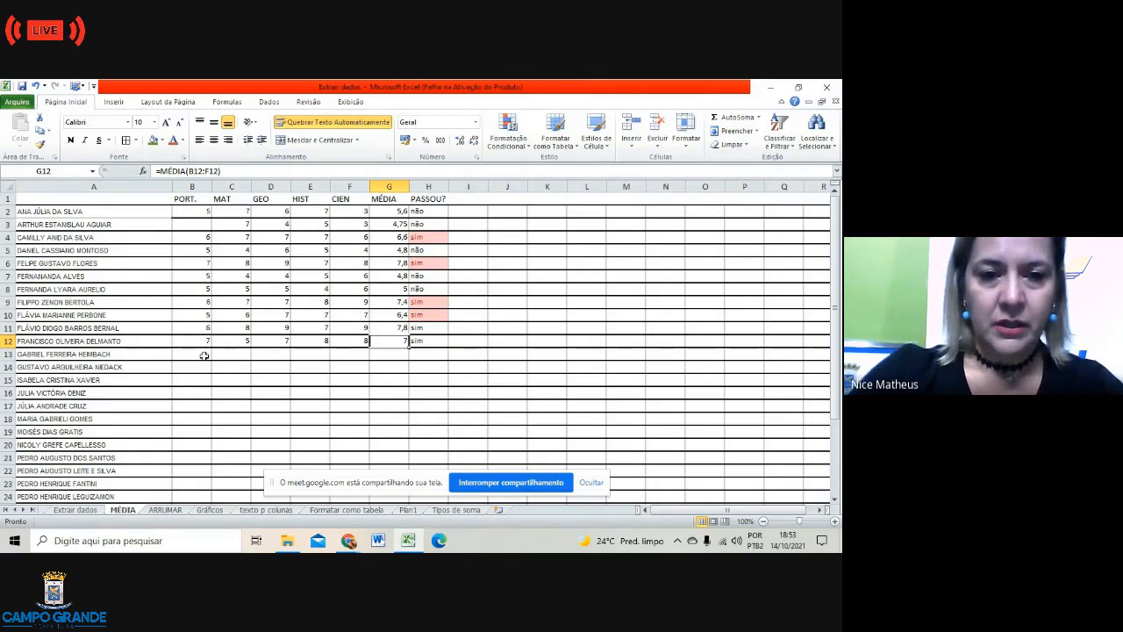
Step: Fill C13:F13 with 4, 5, 4 and 5, giving a 4,8 average and não
click(203, 354)
key(Tab)
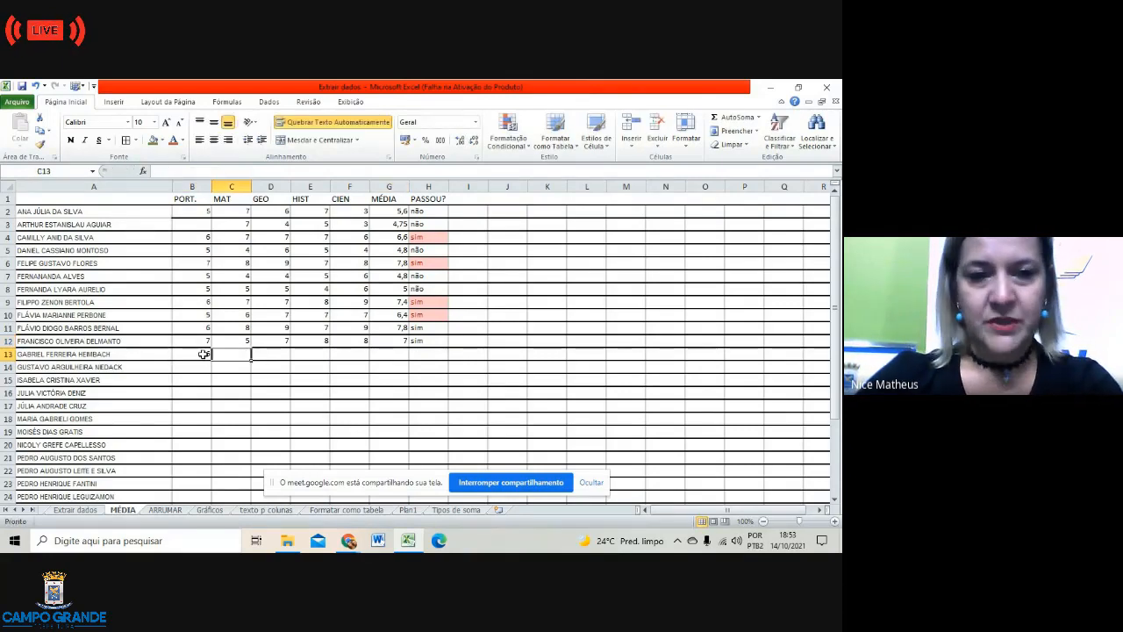
text(4)
key(Tab)
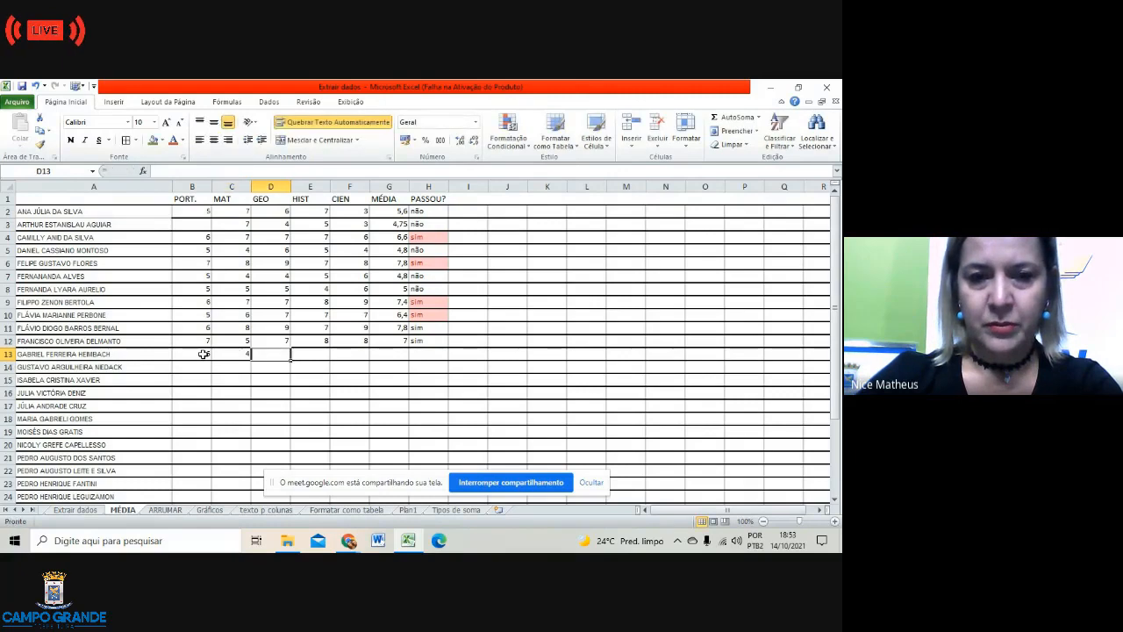
text(5)
key(Tab)
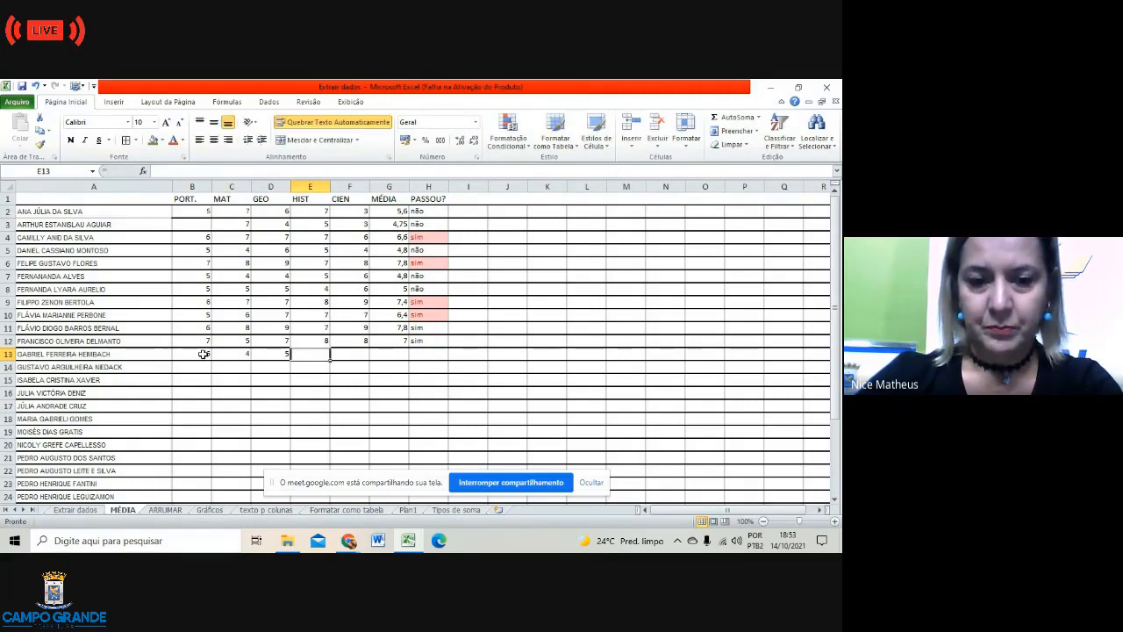
text(4)
key(Tab)
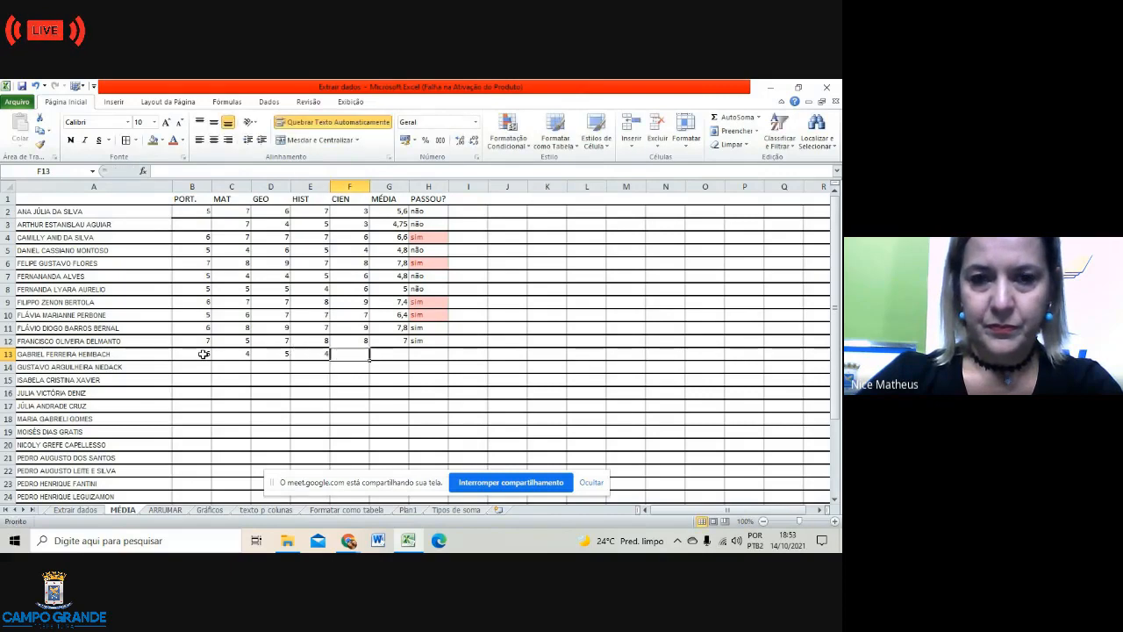
text(5)
key(Tab)
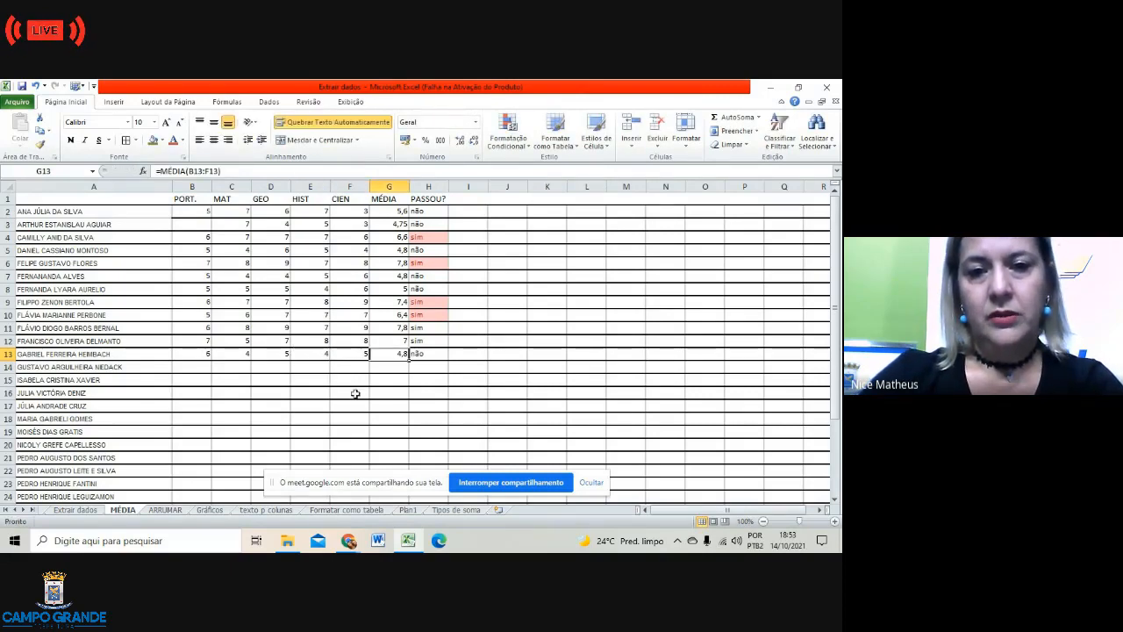
click(434, 412)
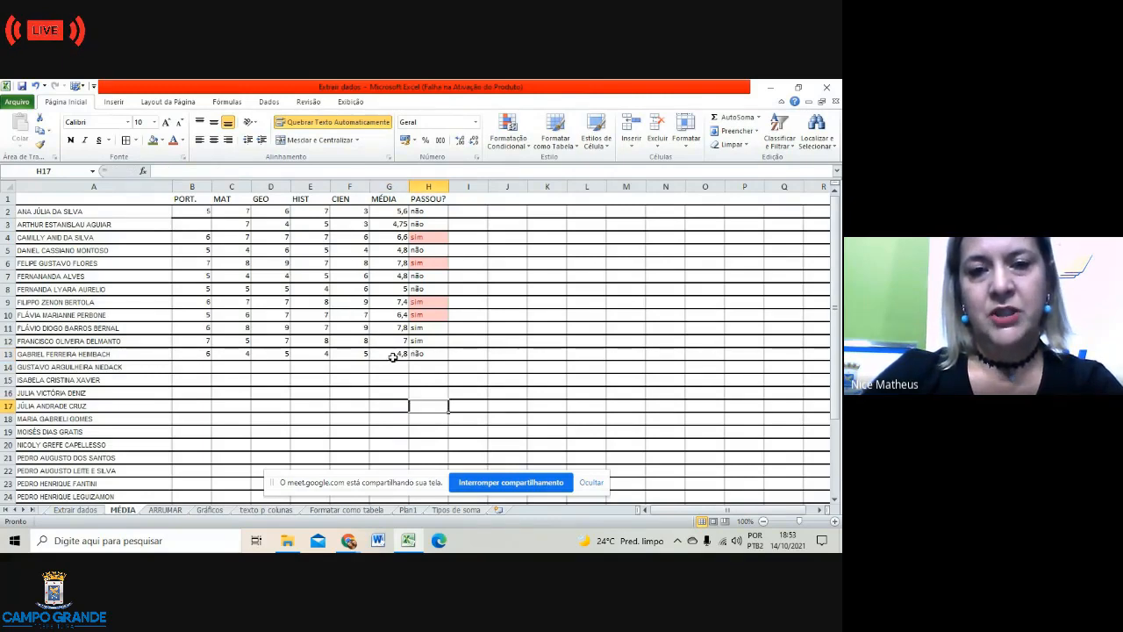
click(425, 210)
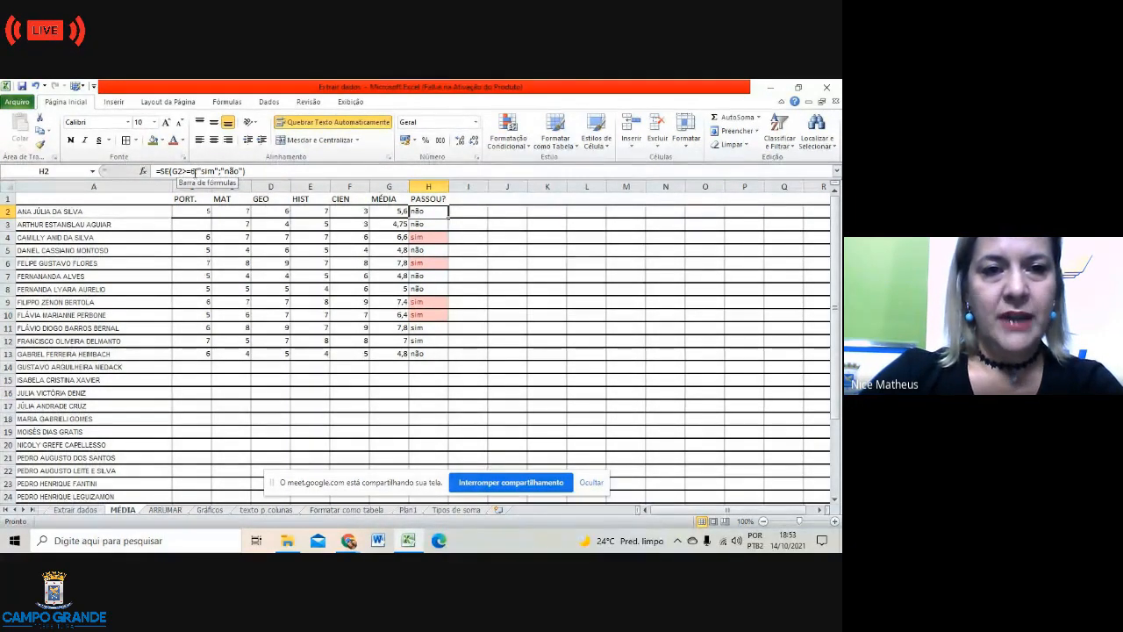
click(195, 171)
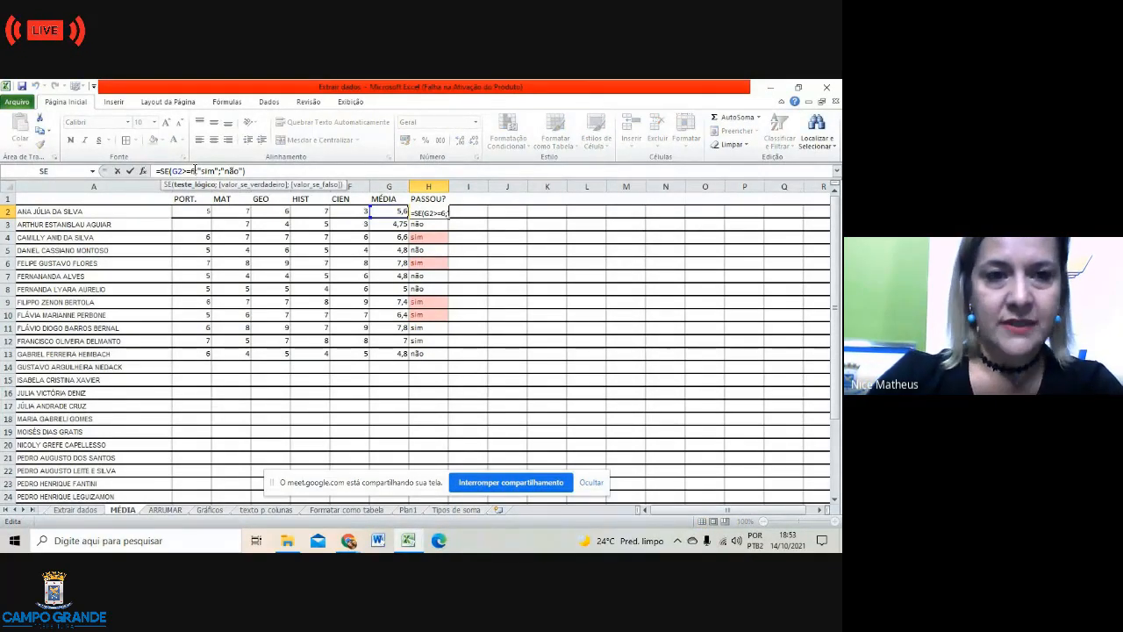
key(BackSpace)
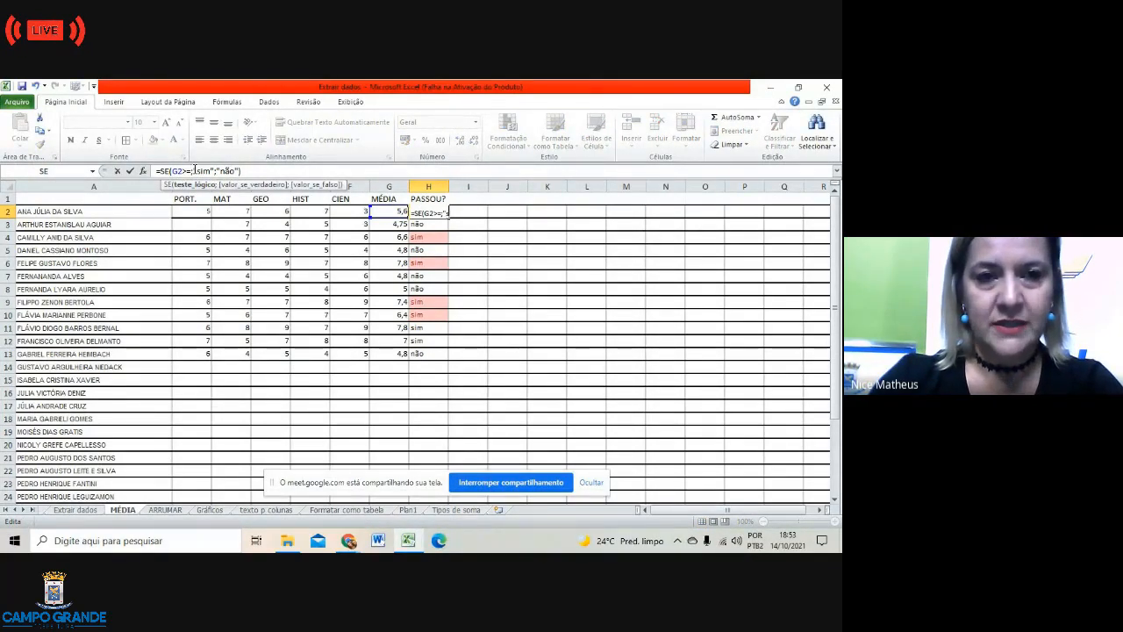
text(5)
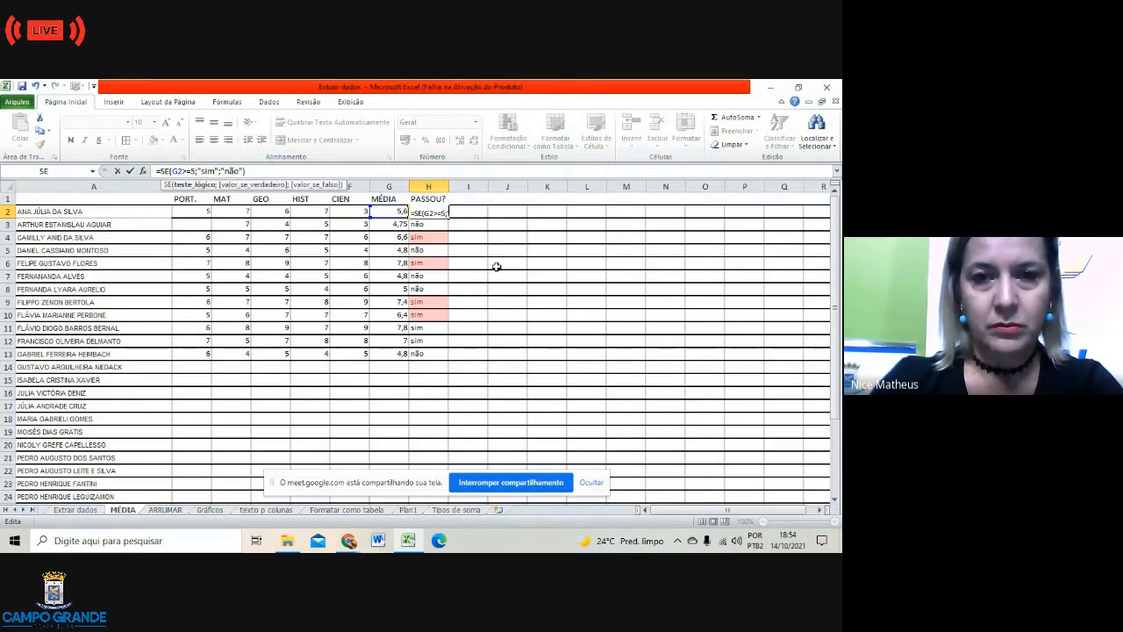
click(497, 266)
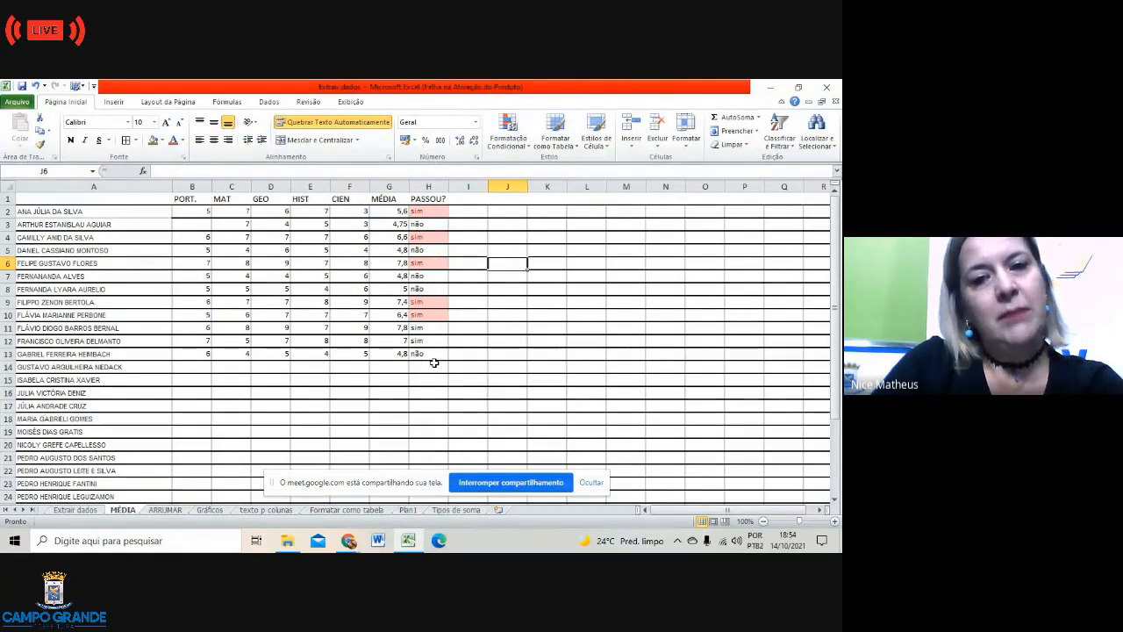
click(430, 213)
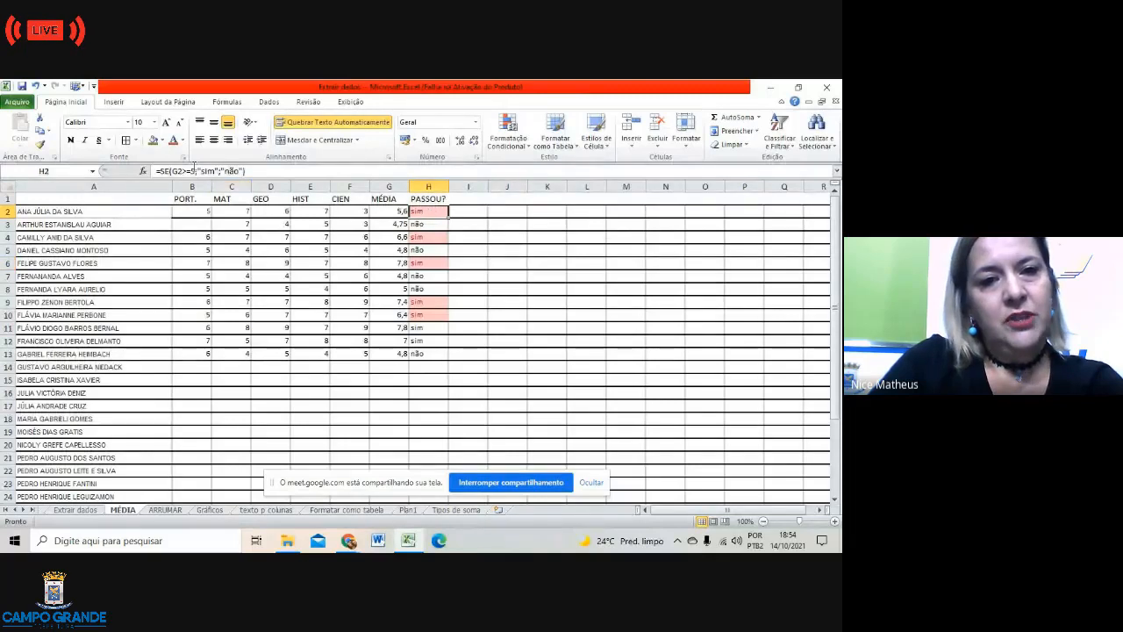
click(194, 172)
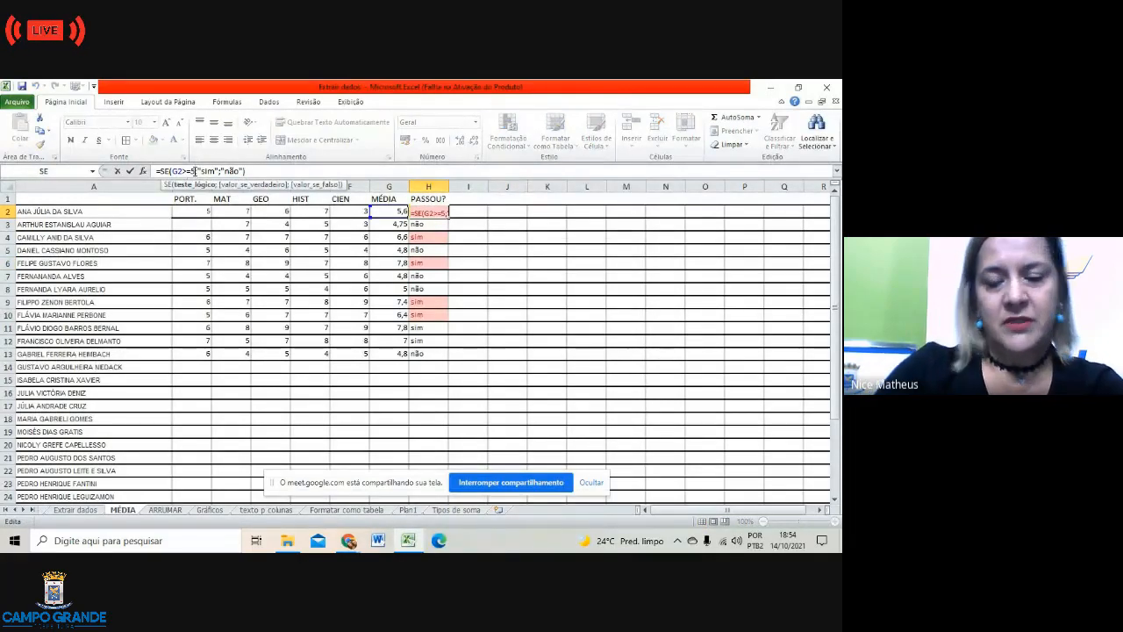
key(BackSpace)
text(7)
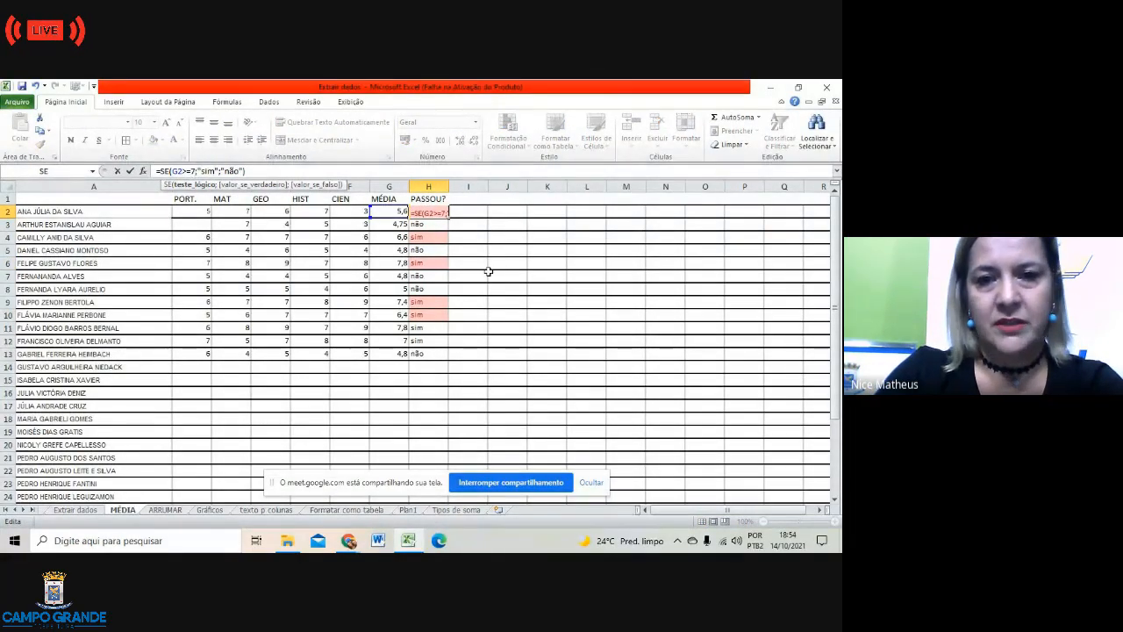
click(489, 273)
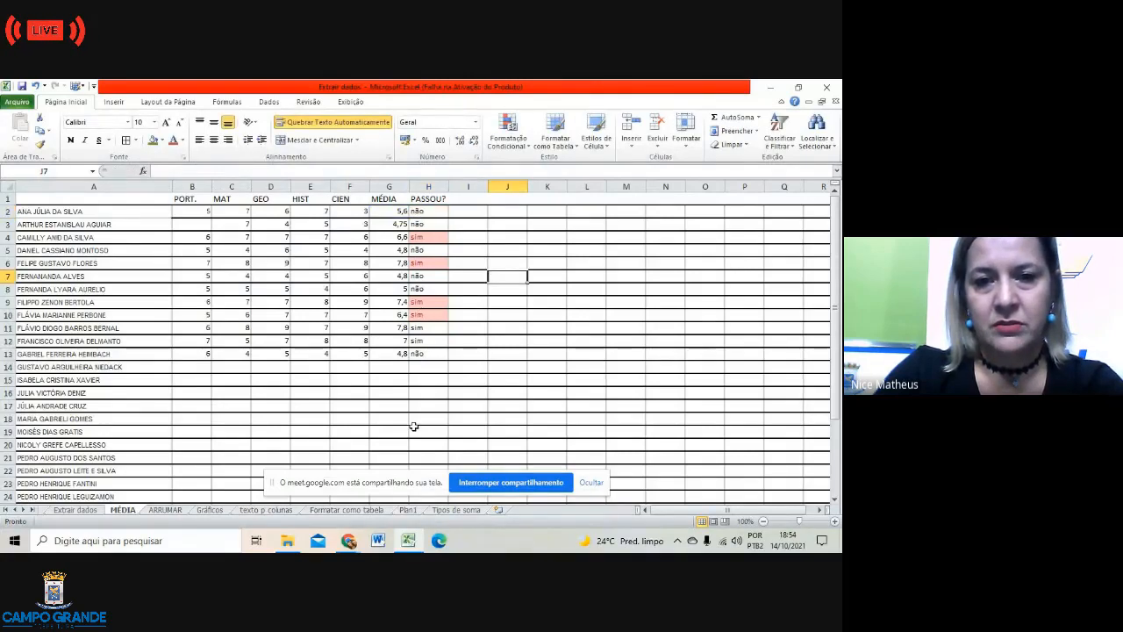
click(424, 210)
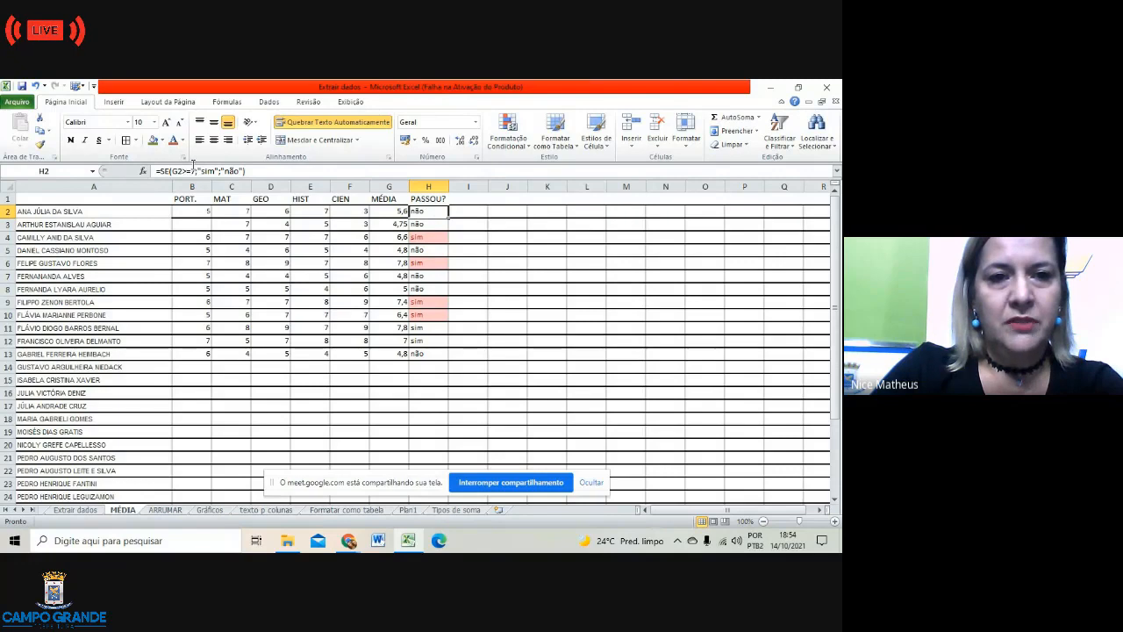
click(192, 171)
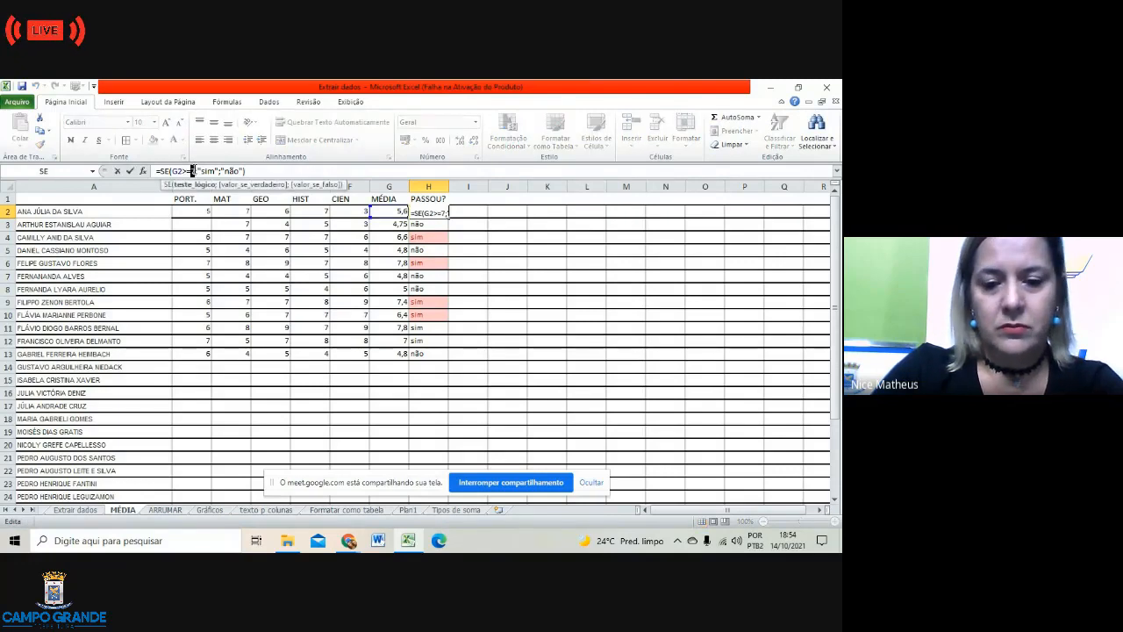
text(6)
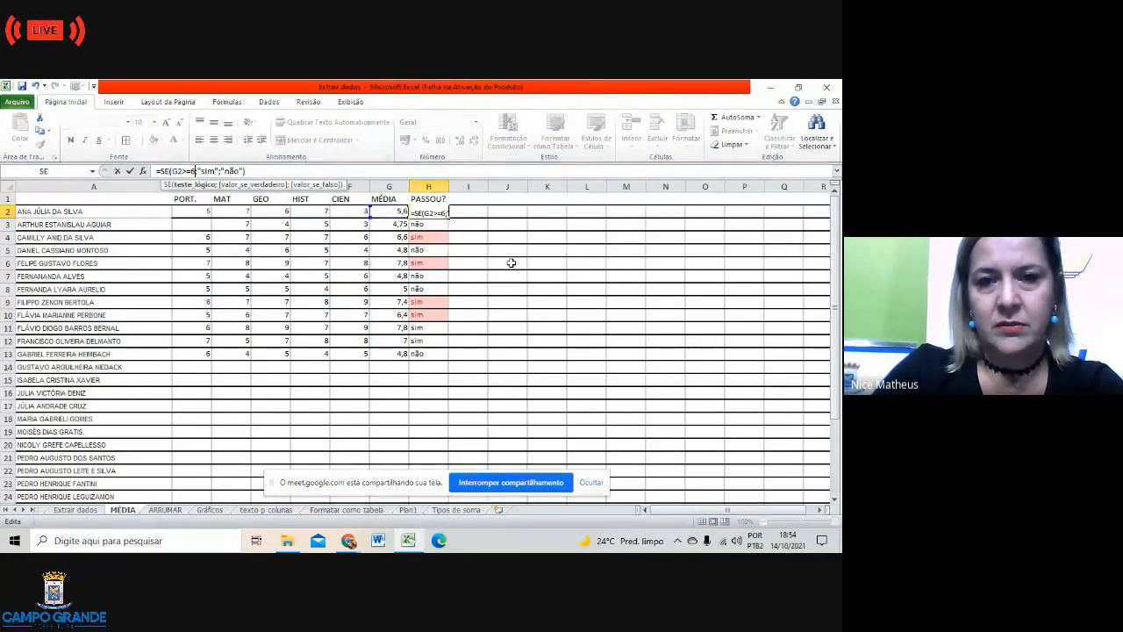
click(510, 262)
click(464, 356)
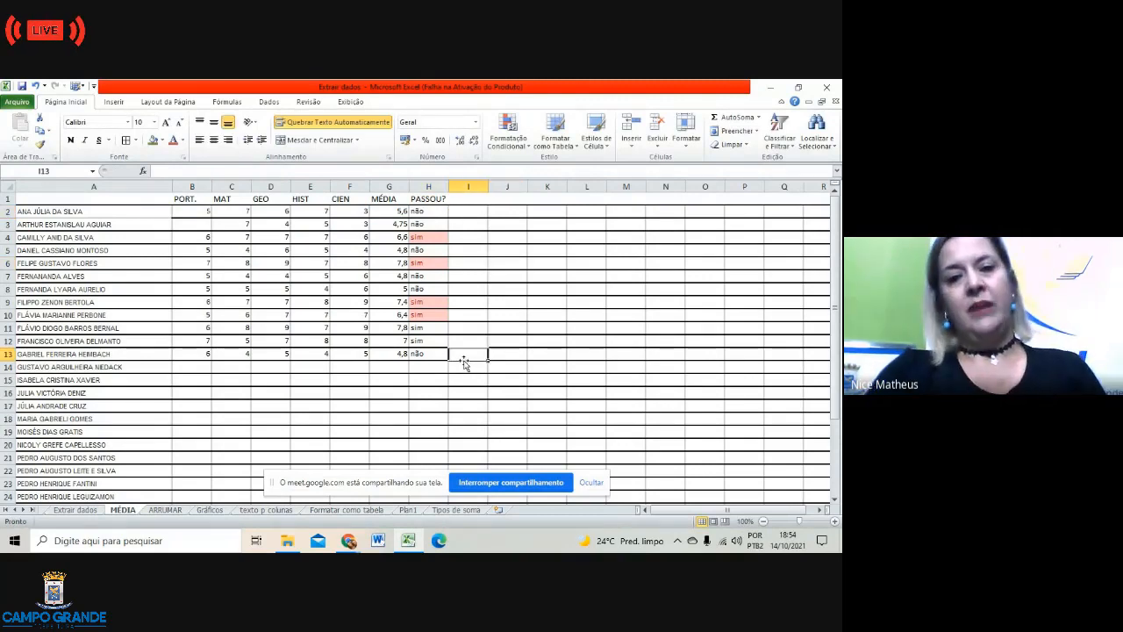
click(428, 213)
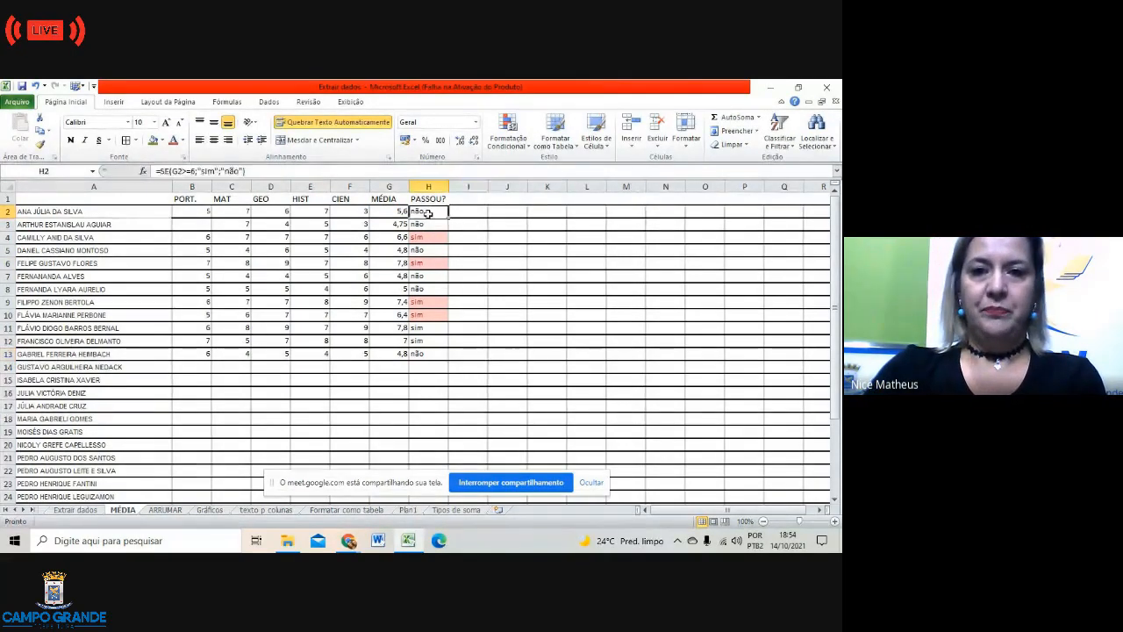
drag(428, 214, 433, 356)
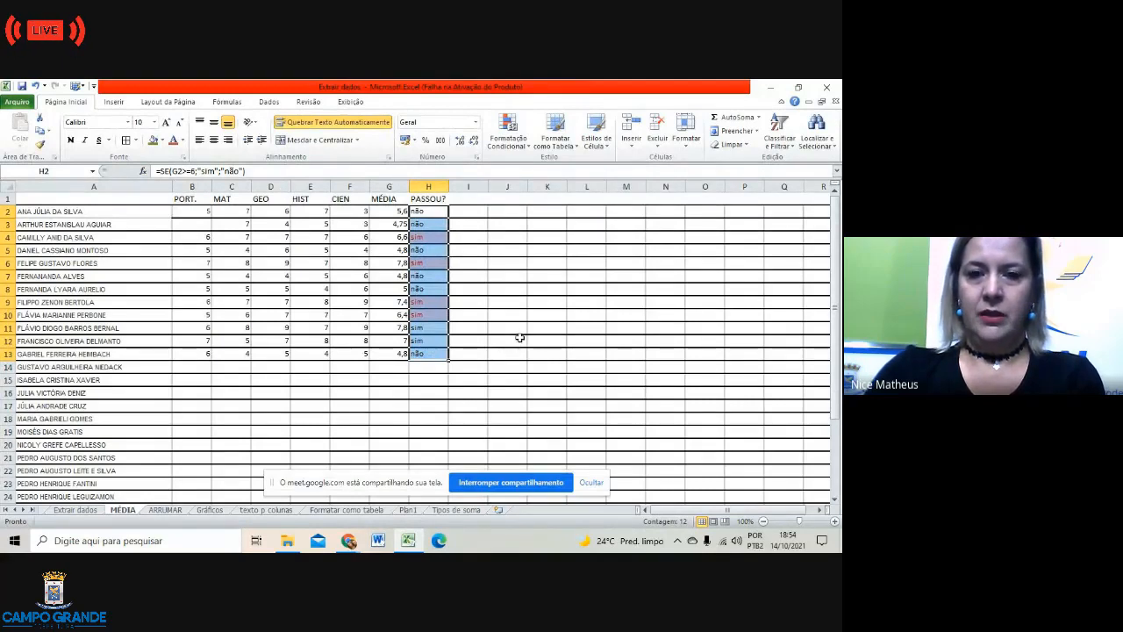
click(475, 213)
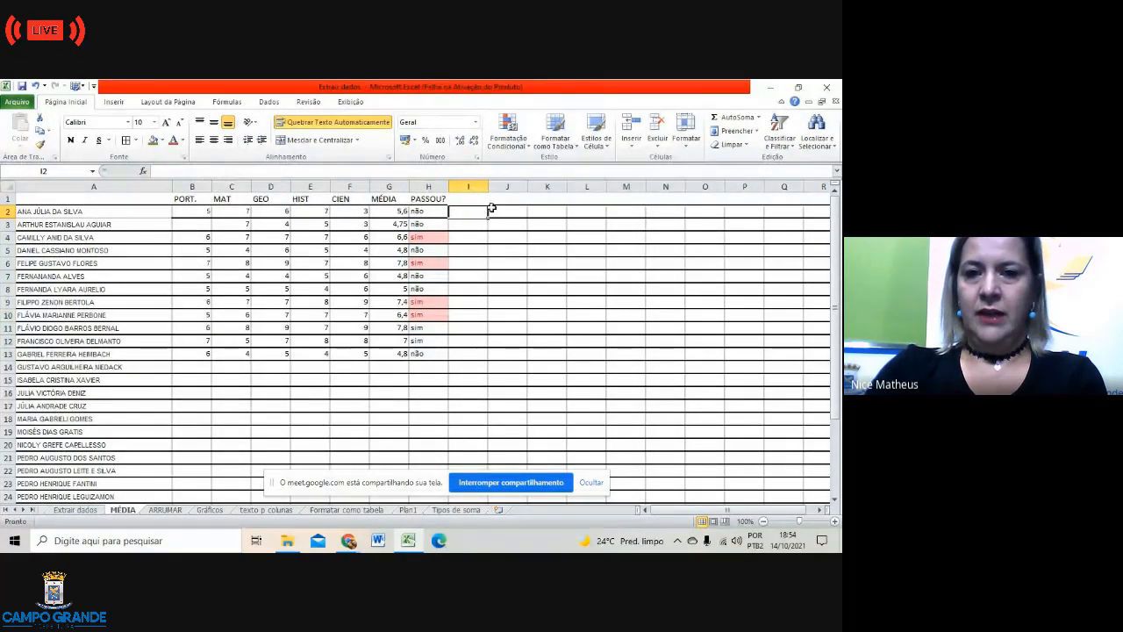
Step: Widen column I and enter the note 'Fórmula de média' in I2
drag(487, 187, 588, 187)
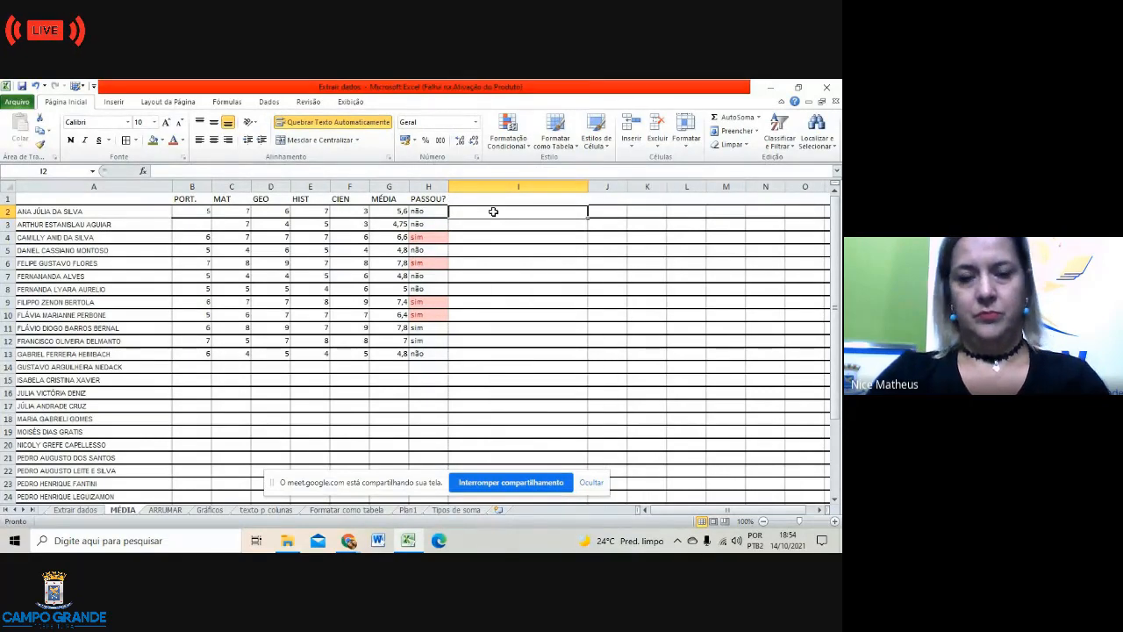
text(F)
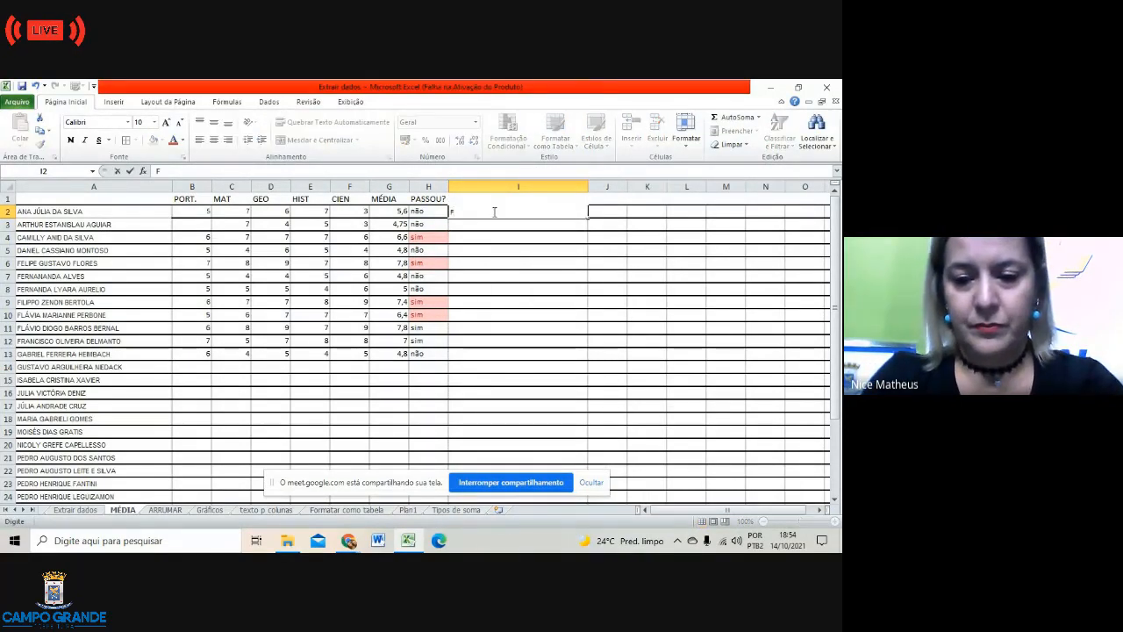
text(órmula)
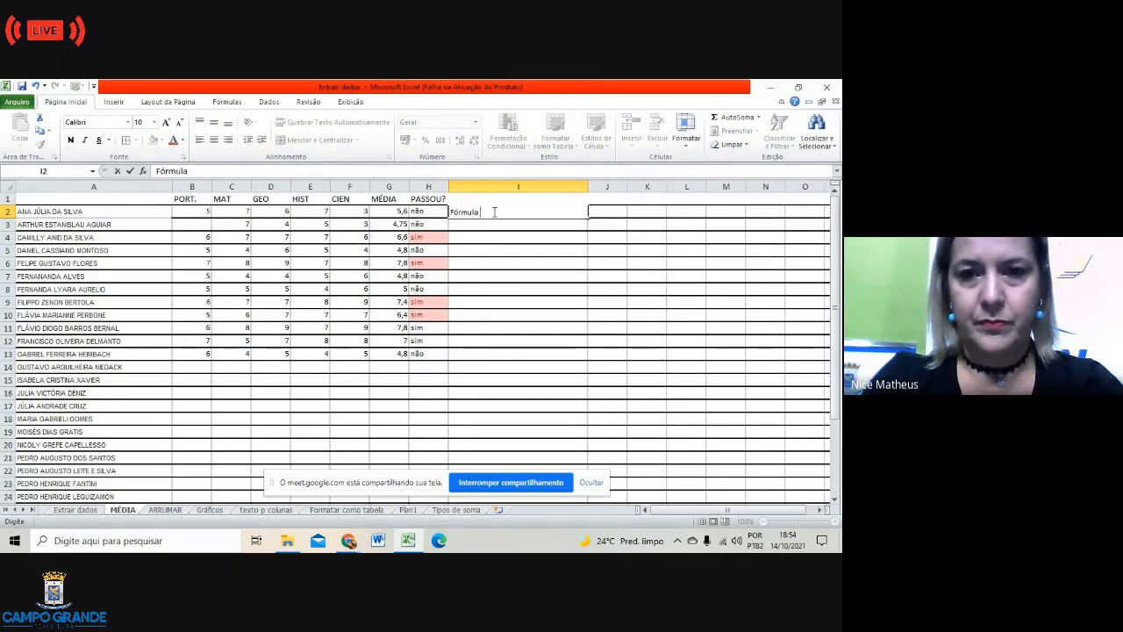
text( de)
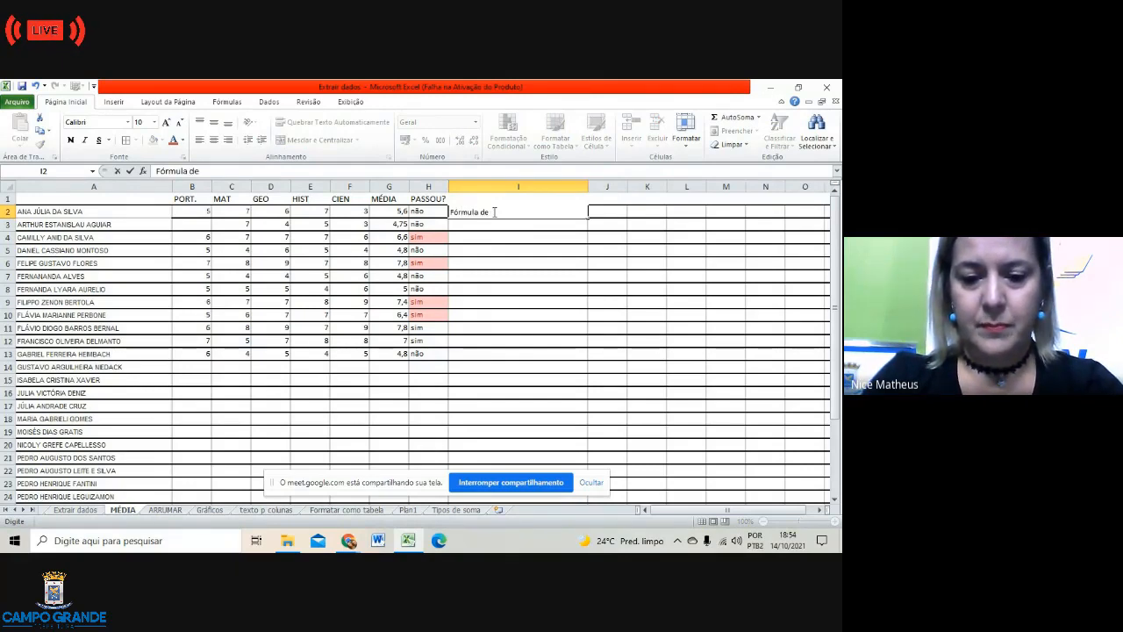
text( médi)
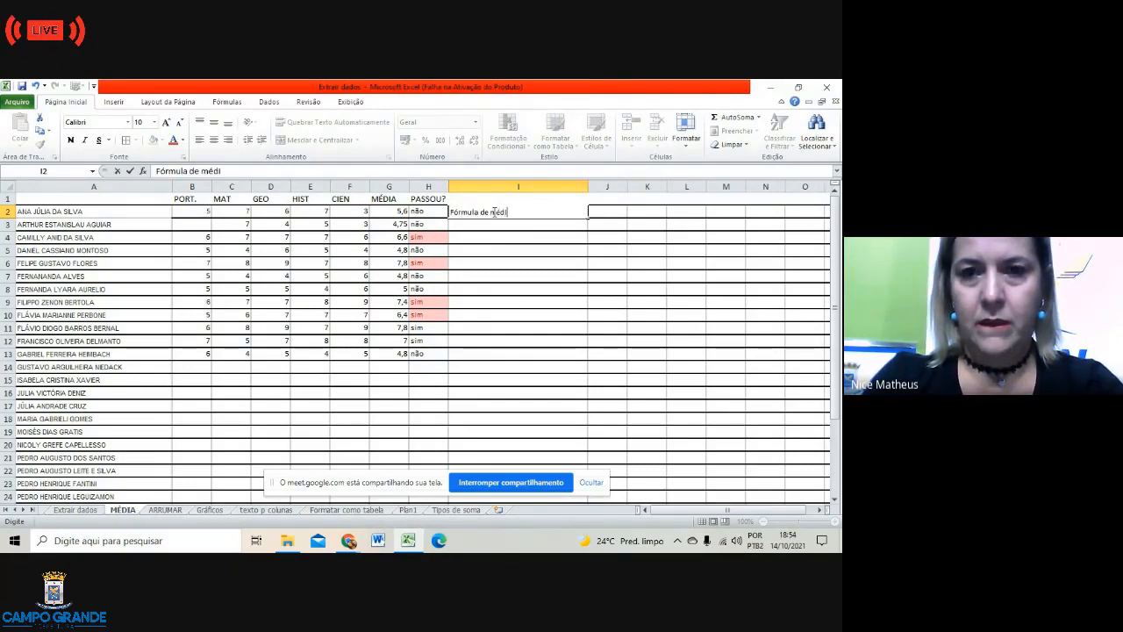
text(a)
key(Return)
Step: Enter 'Fórmula SE.' in I3, rejecting the autocomplete suggestion 'de média'
text(F)
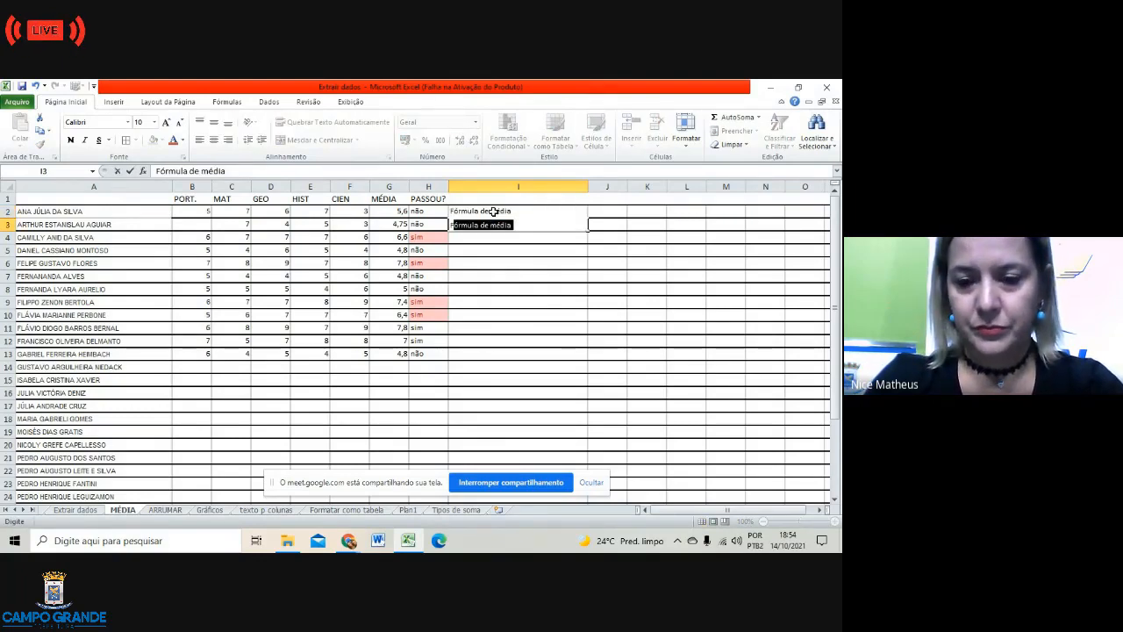
text(´romul)
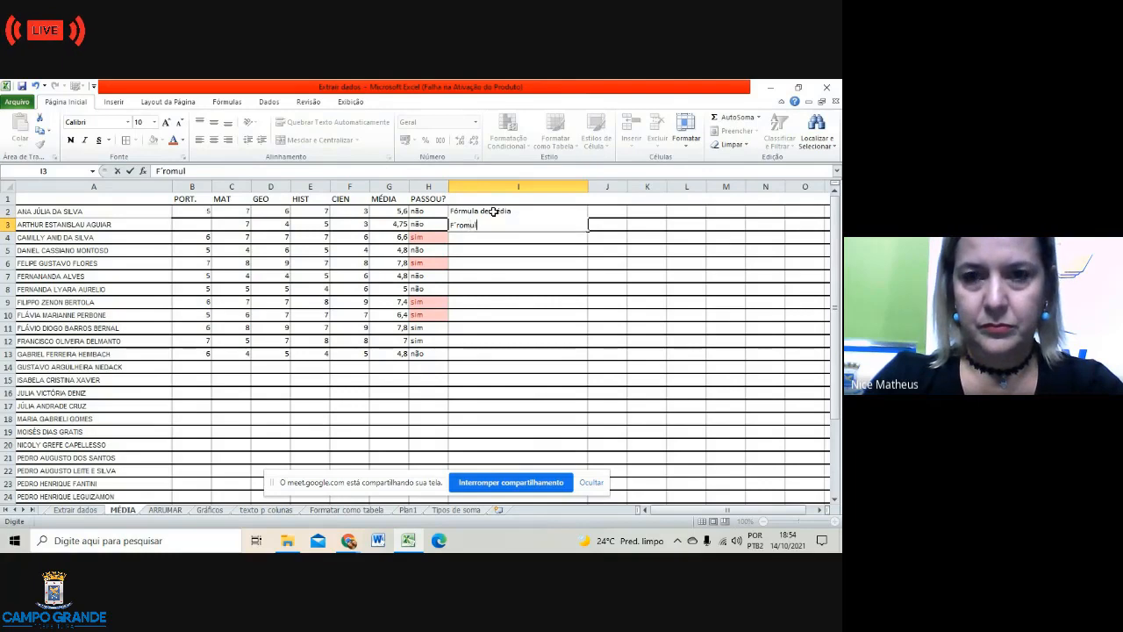
text(a)
key(BackSpace)
key(BackSpace)
key(BackSpace)
key(BackSpace)
key(BackSpace)
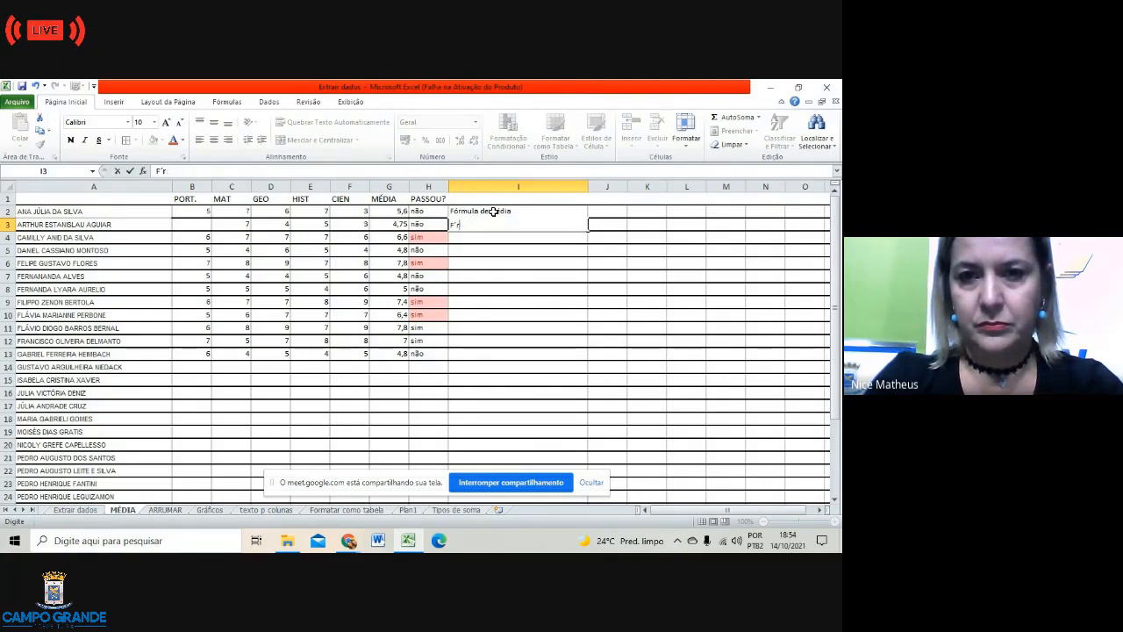
text(órmula)
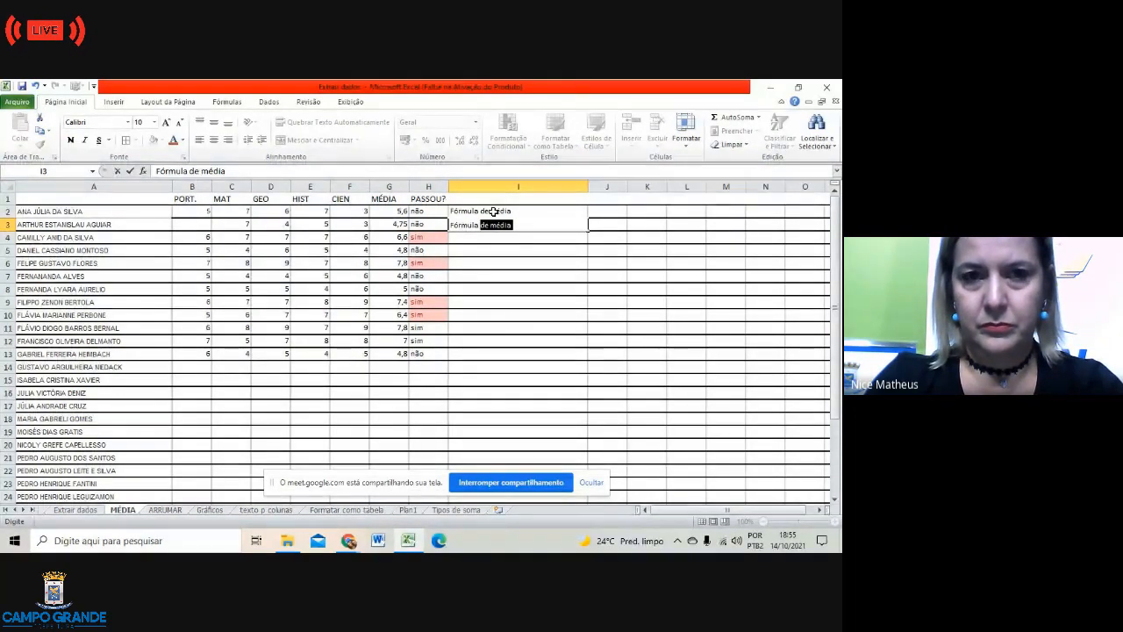
key(BackSpace)
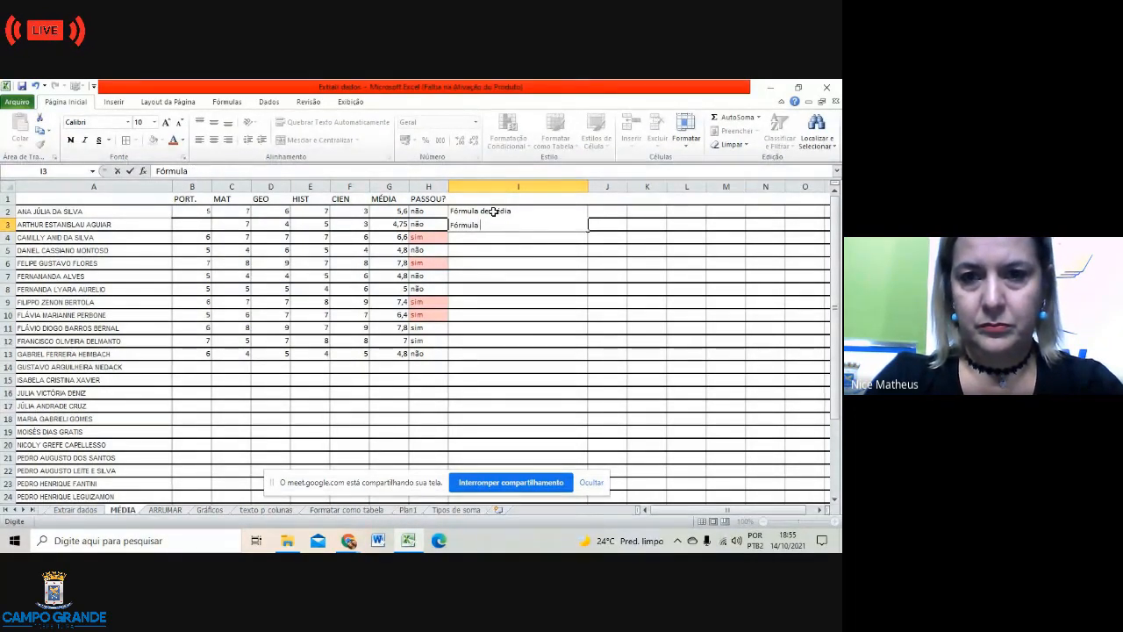
text(SE.)
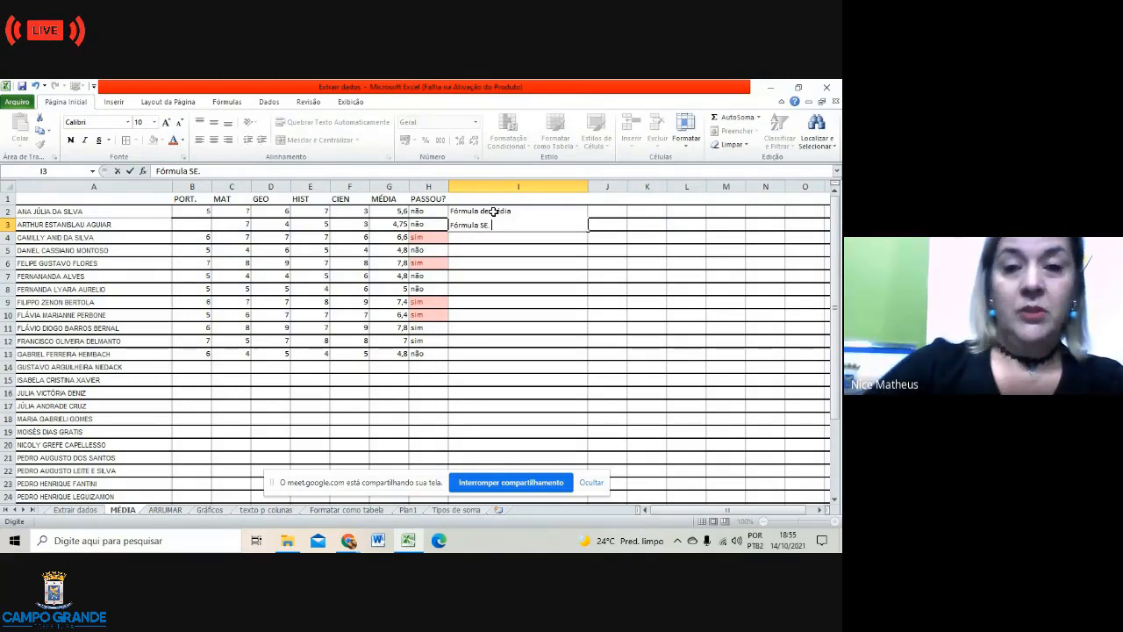
click(521, 240)
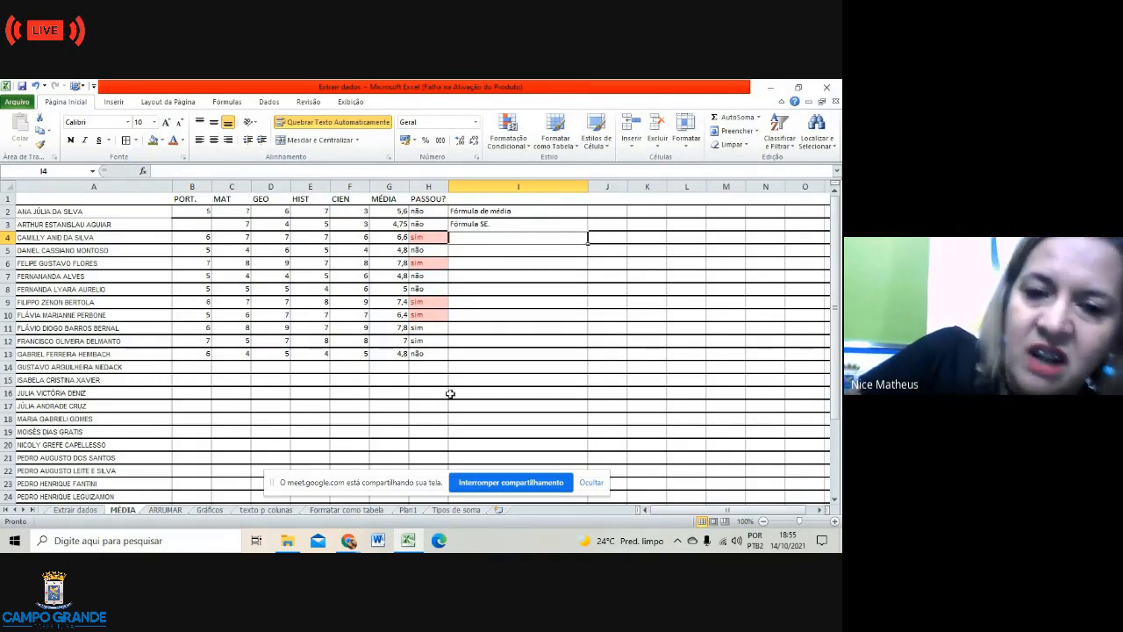
Step: Type the third legend note 'Fórmula CONT. SE' into cell I4, with CONT in capitals
double_click(477, 242)
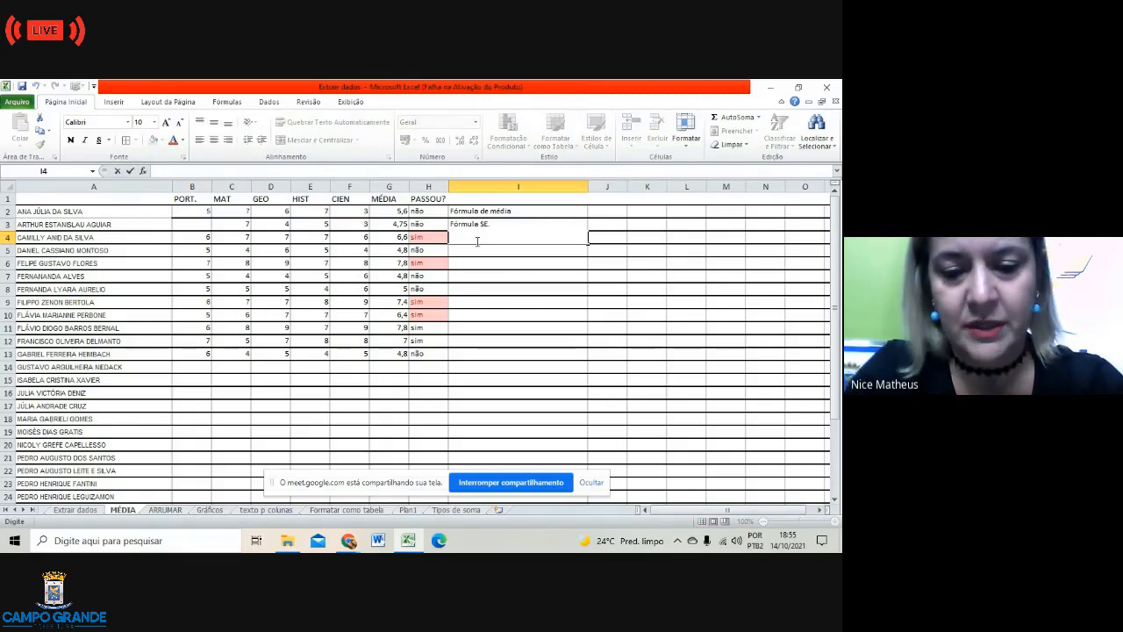
text(Fórmula)
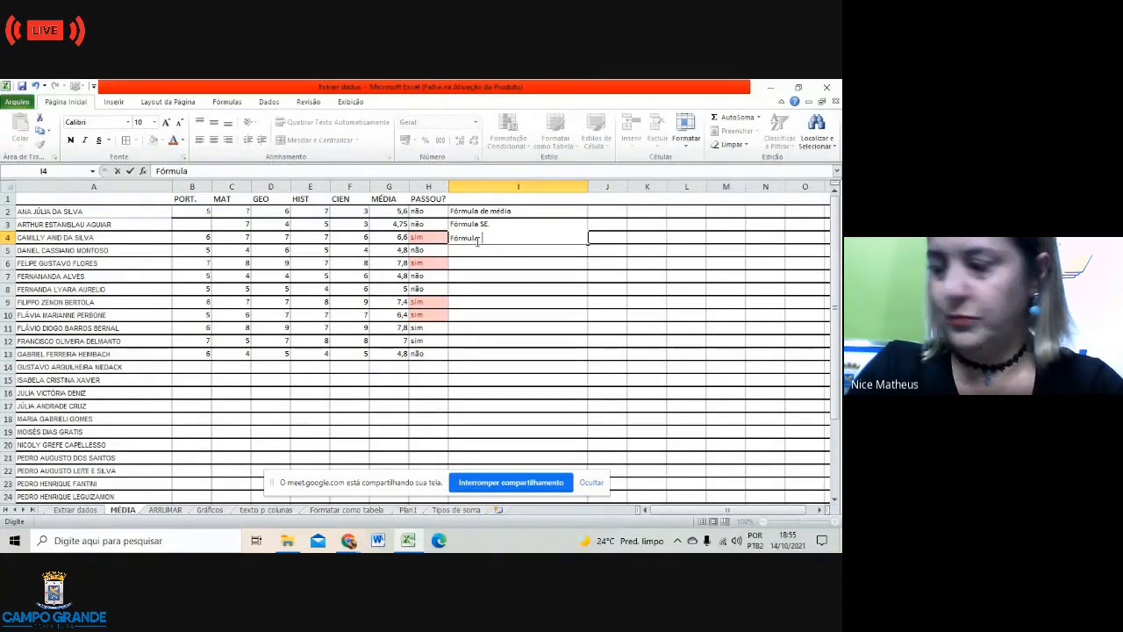
text( Co)
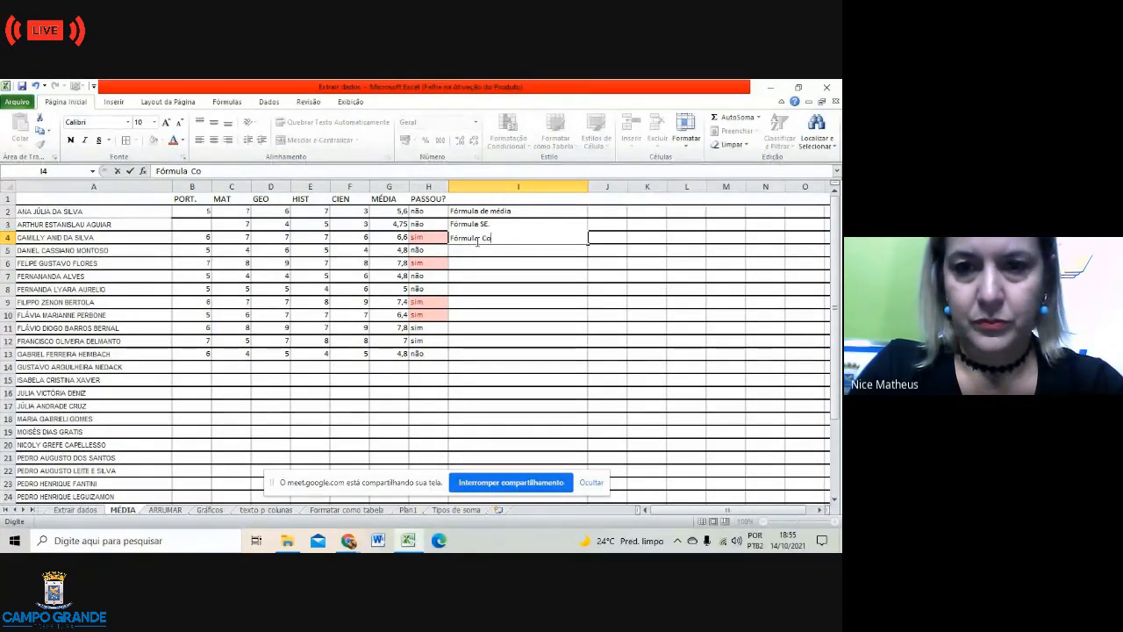
key(BackSpace)
text(ON)
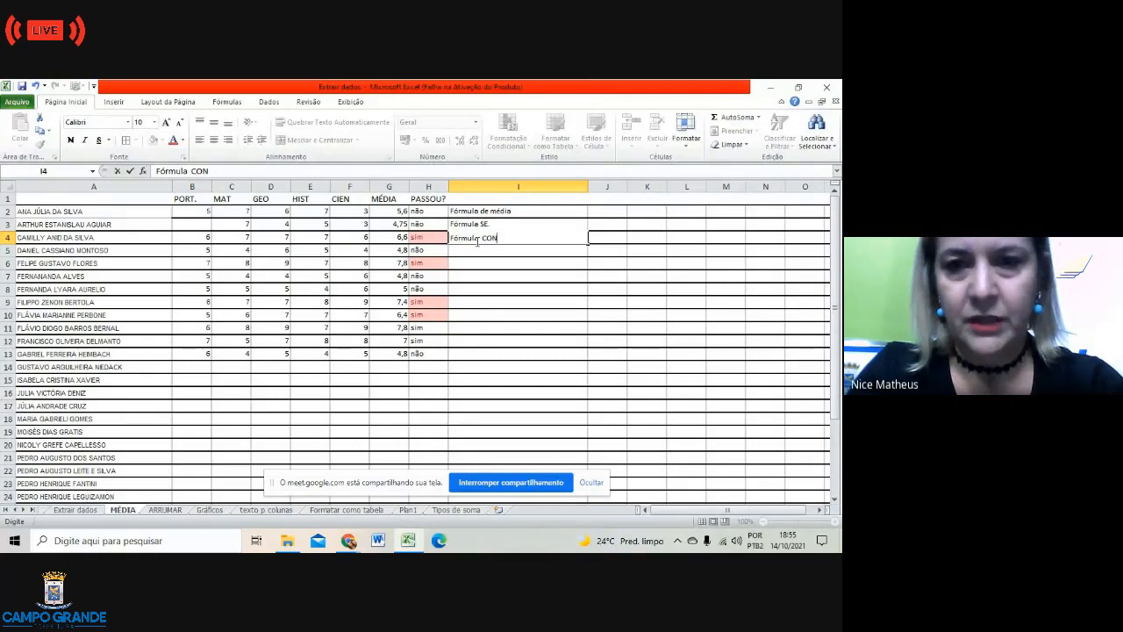
text(T.)
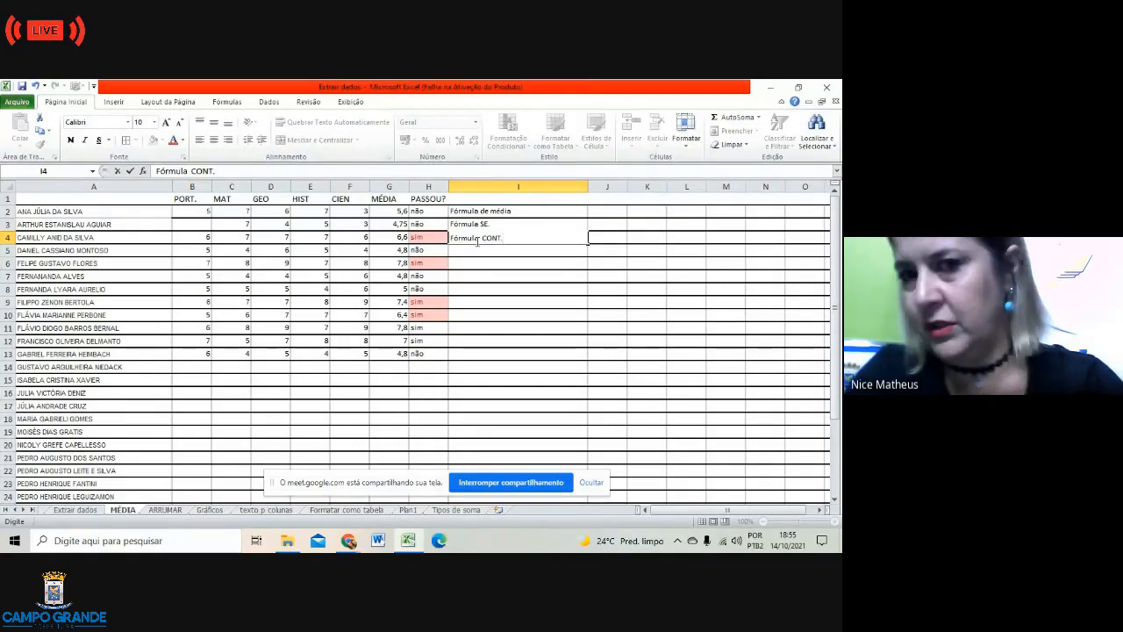
text( SE)
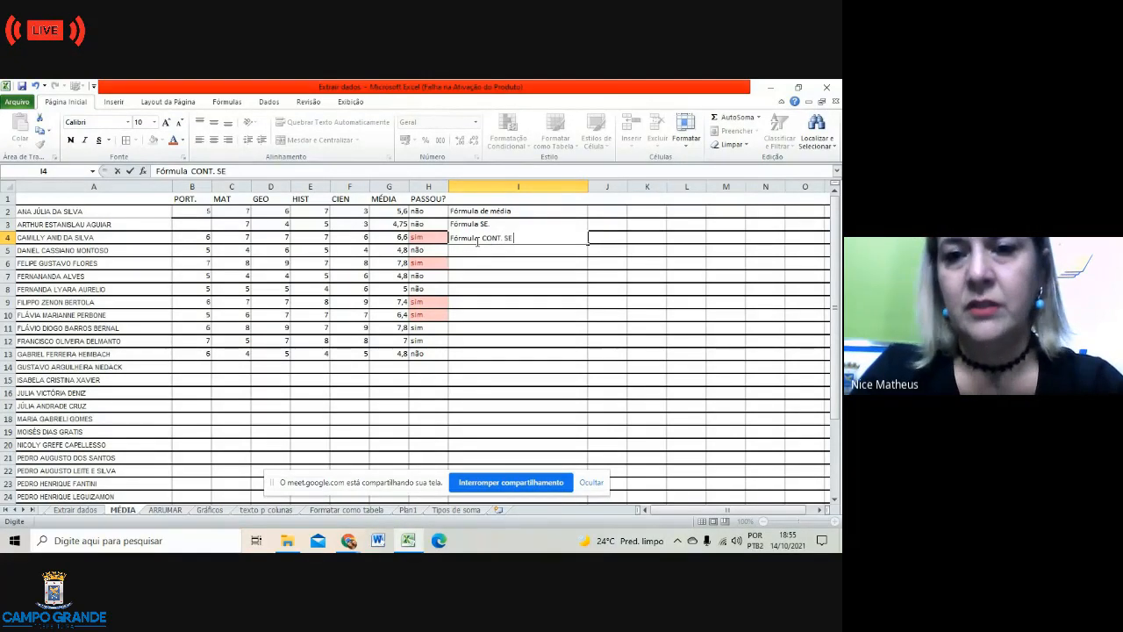
click(479, 263)
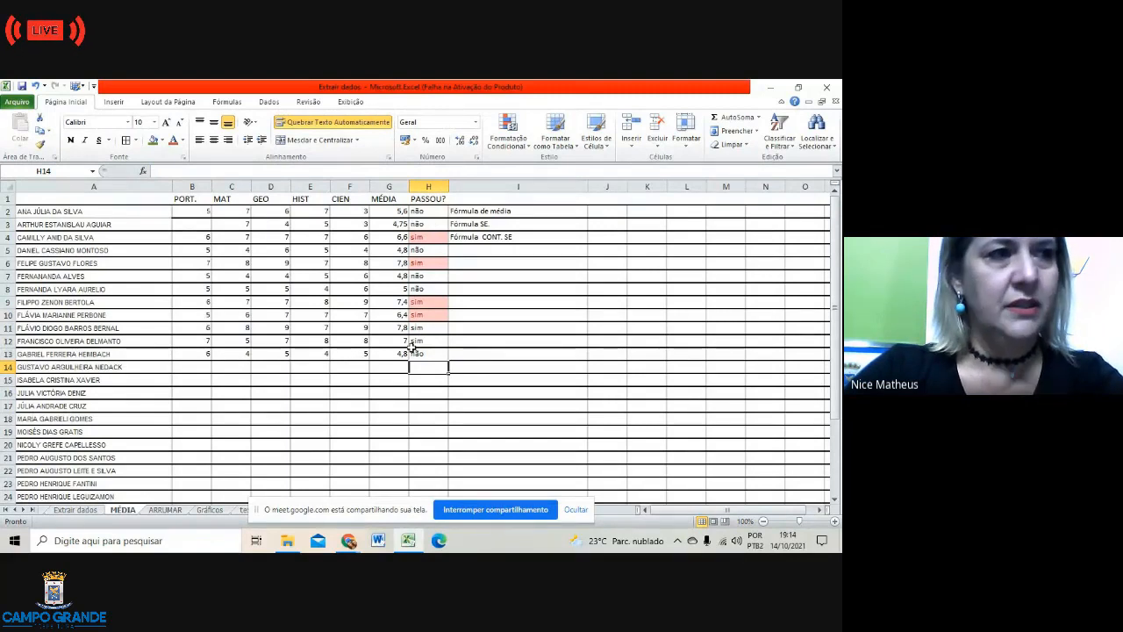
Step: Find the CONT.SE function through Insert Function and select it for H14
click(145, 171)
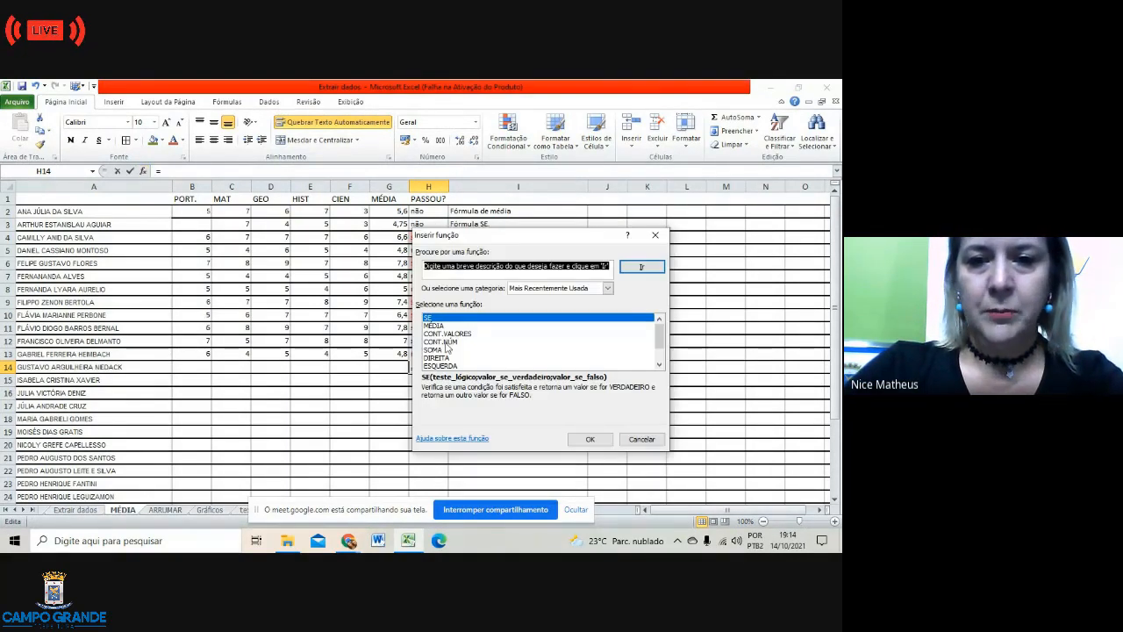
scroll(470, 347, down, 1)
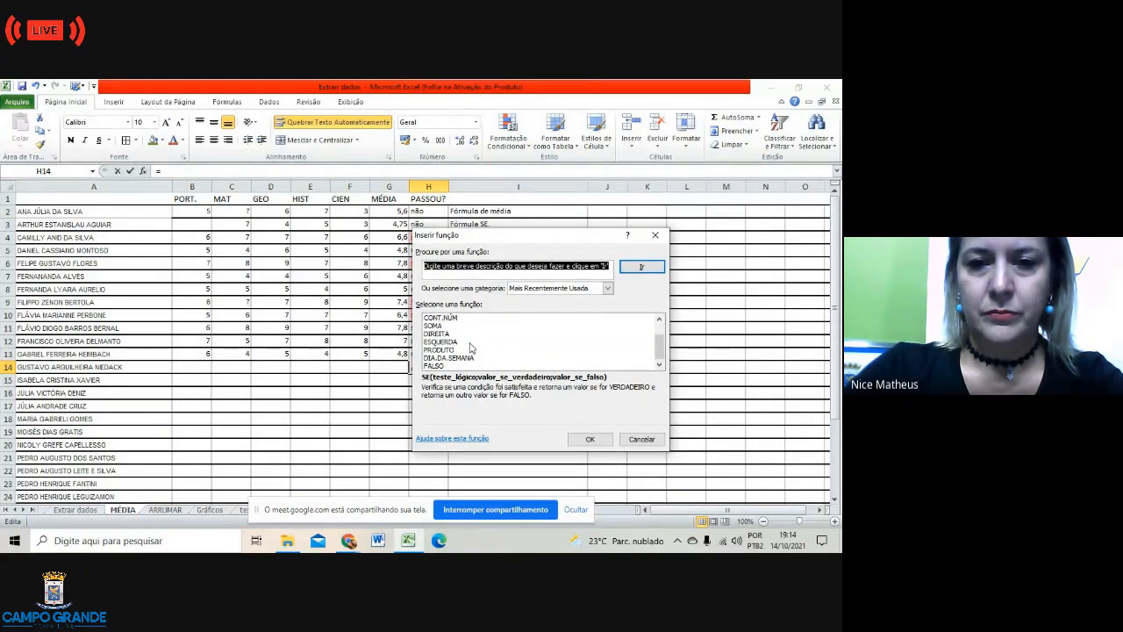
scroll(469, 347, up, 1)
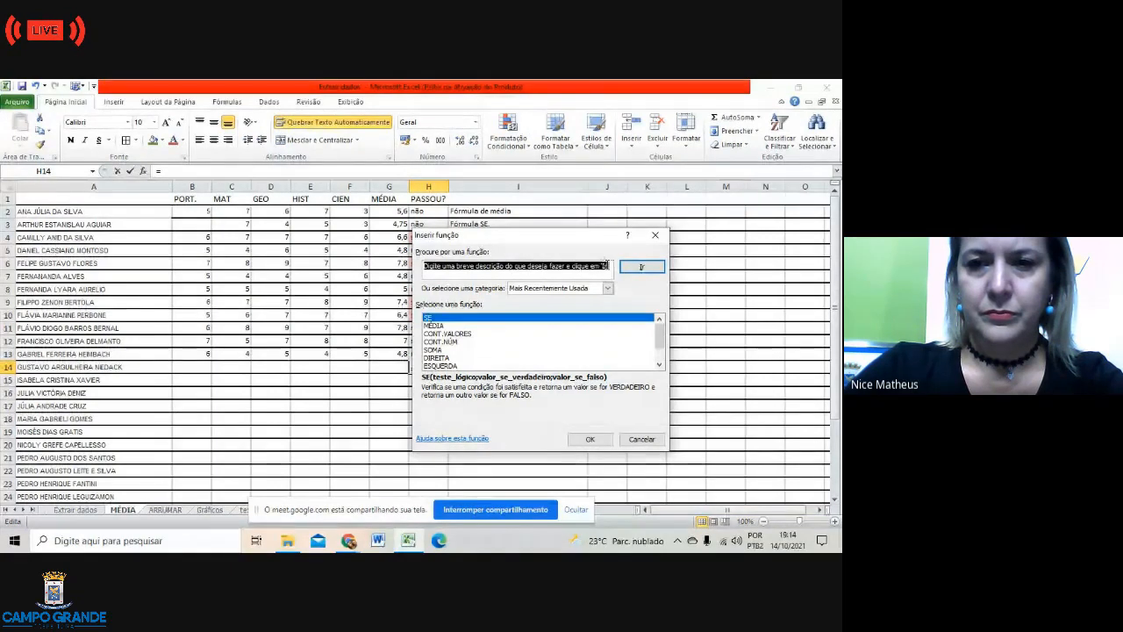
click(609, 266)
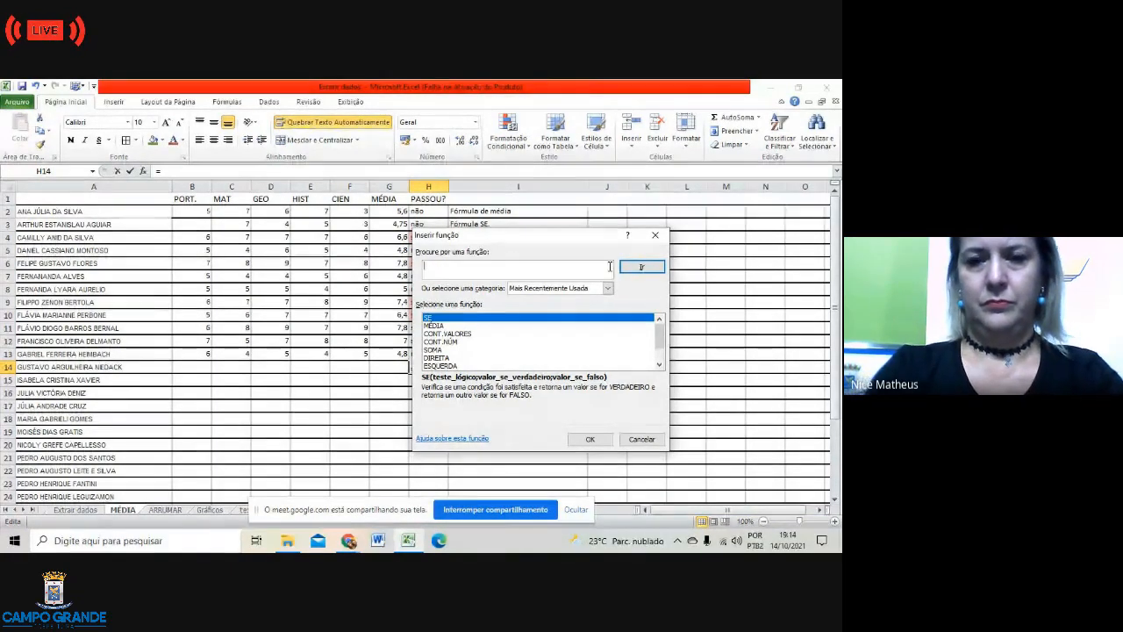
text(c)
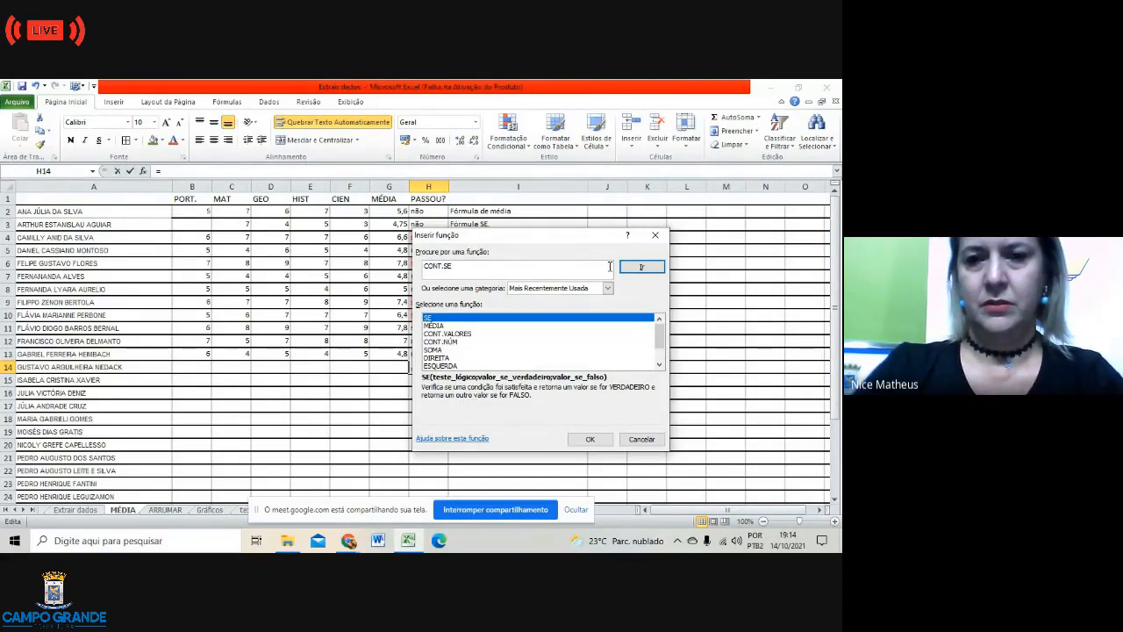
click(642, 266)
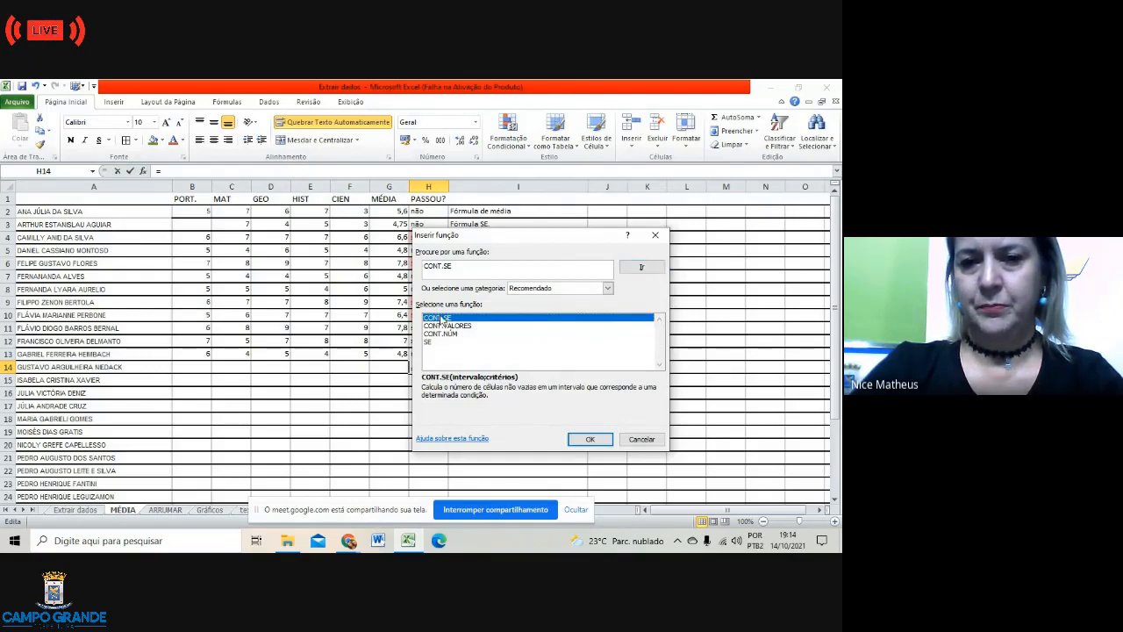
click(575, 437)
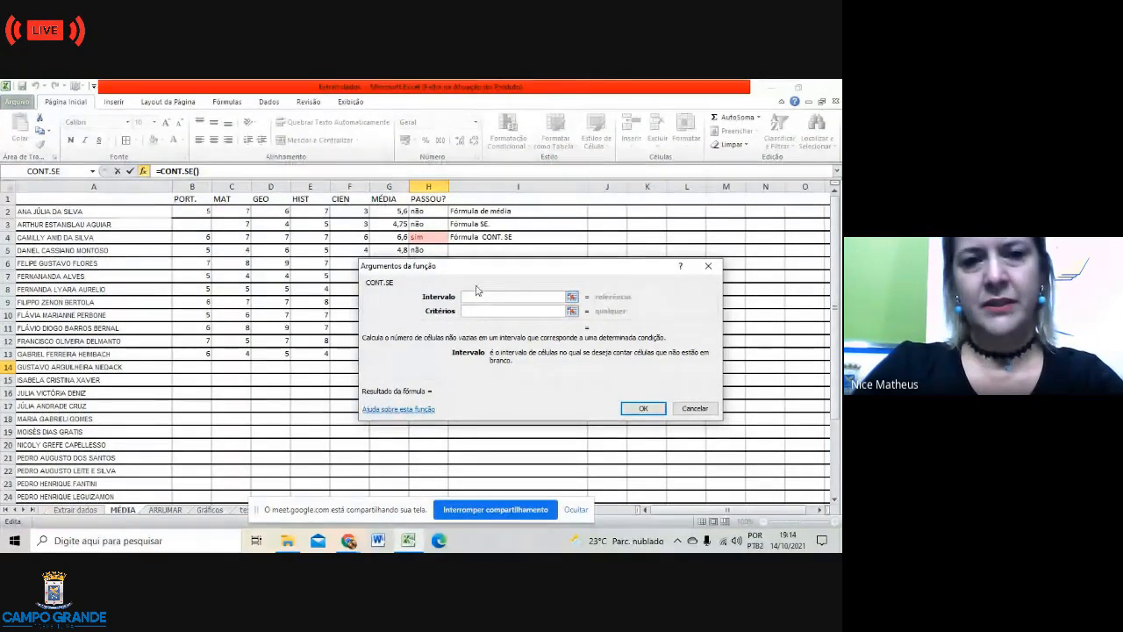
Step: Set the count range to H2:H13 and append +H4, triggering a too-few-arguments warning
drag(535, 266, 686, 396)
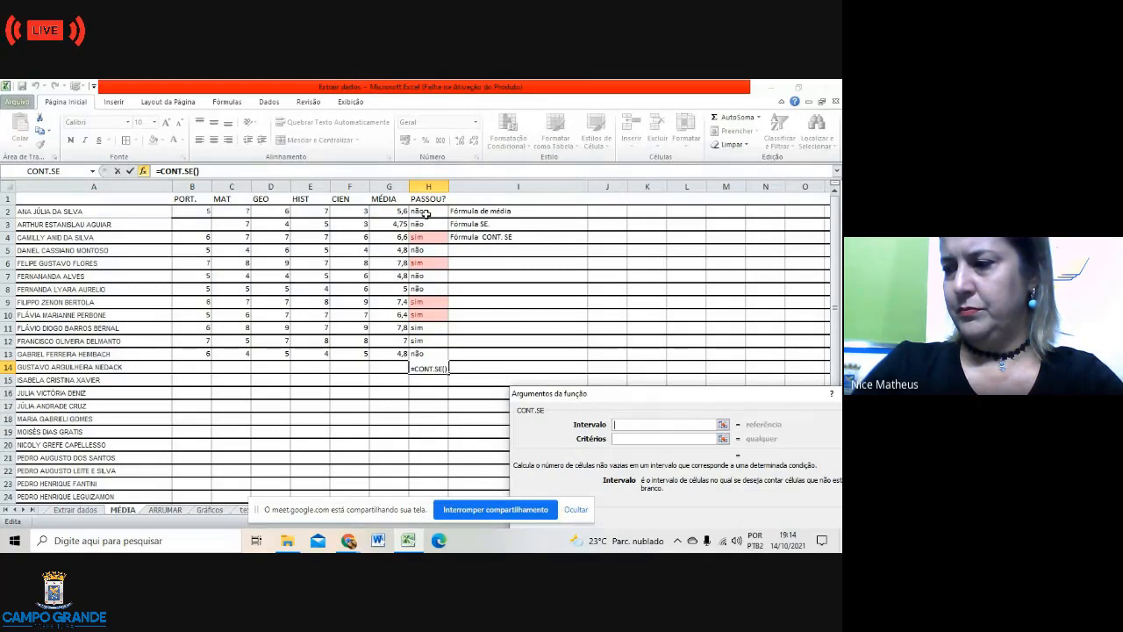
drag(425, 213, 430, 349)
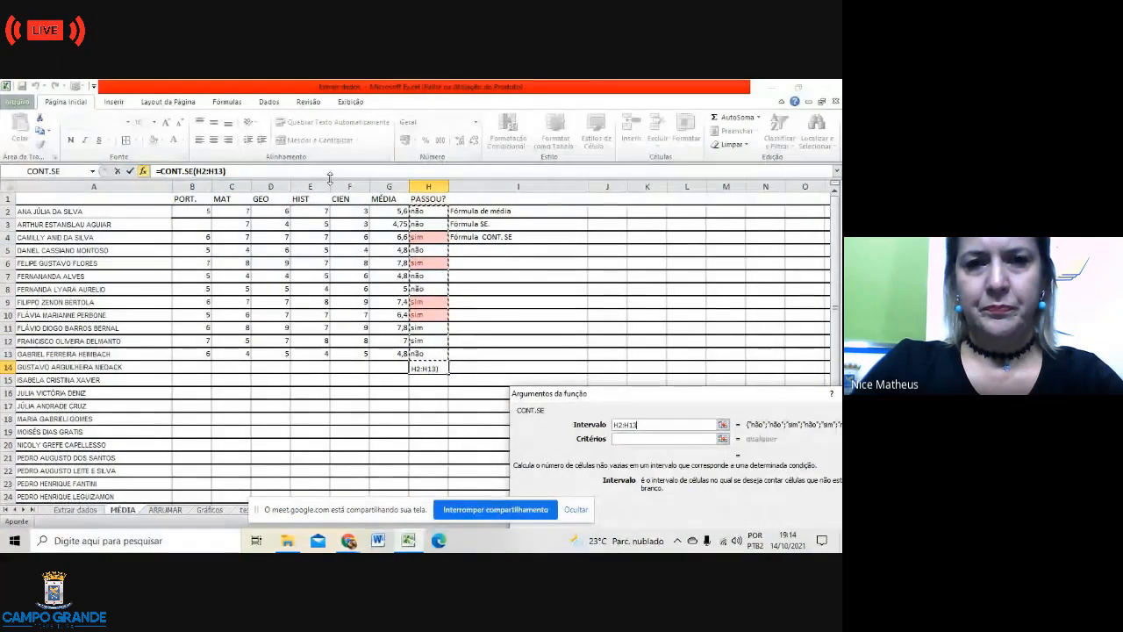
click(225, 171)
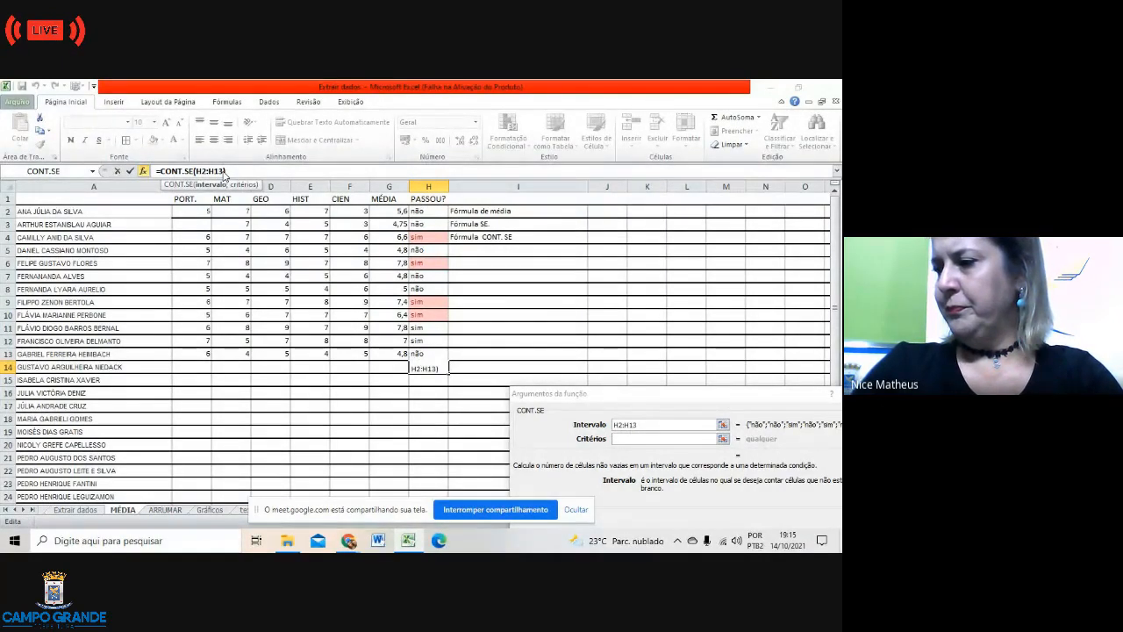
text(+)
click(426, 237)
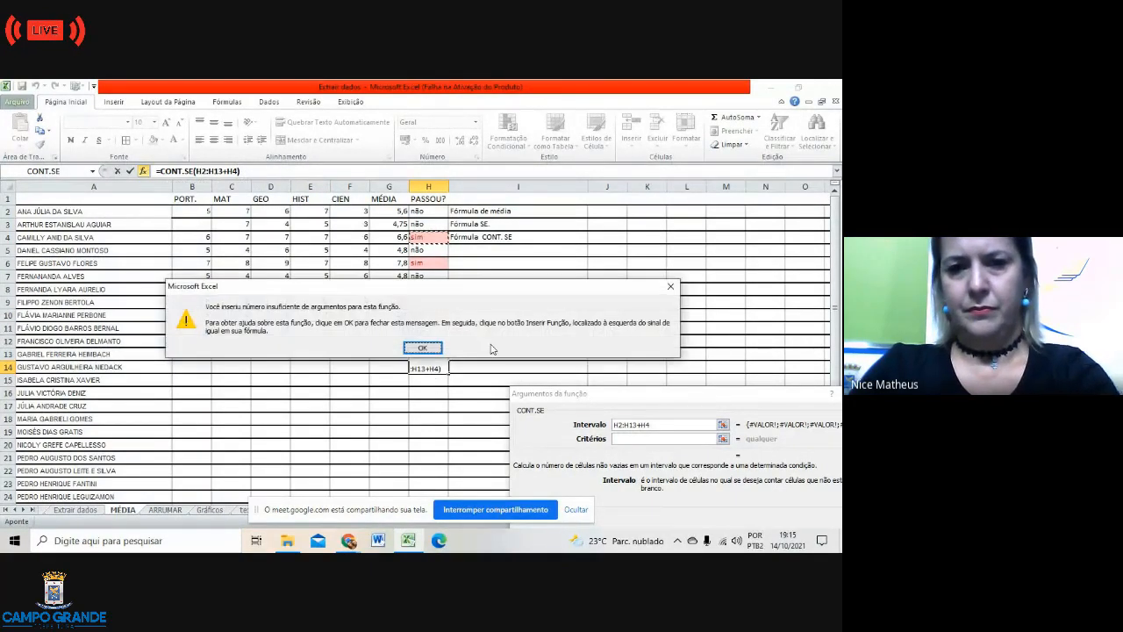
Step: Dismiss the warning and delete the range and added cell references from the formula
click(423, 348)
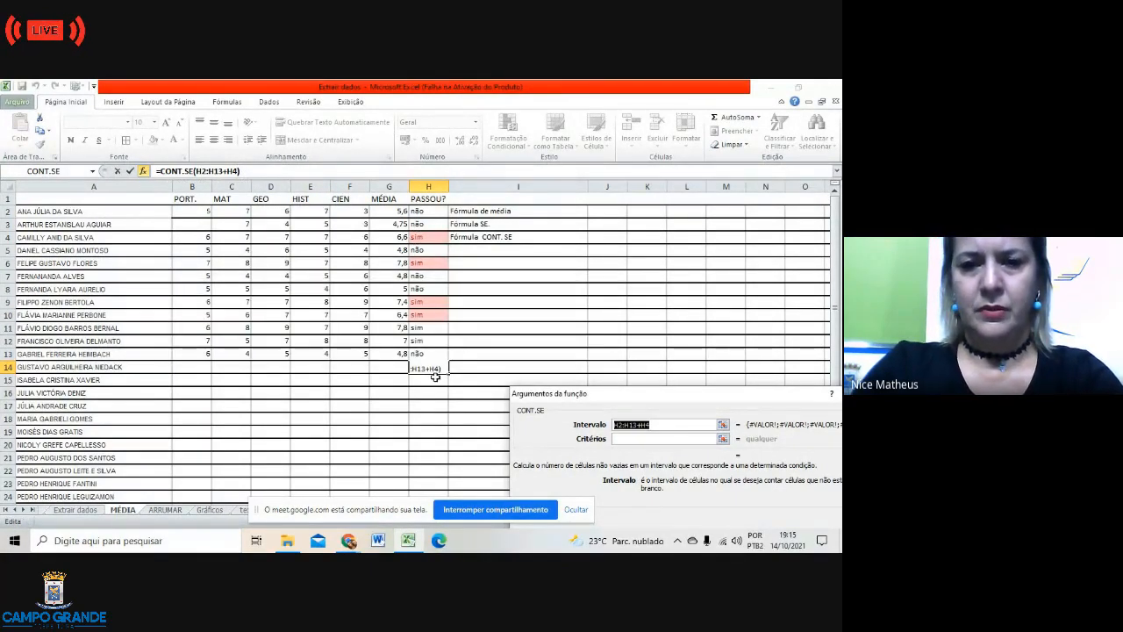
click(255, 172)
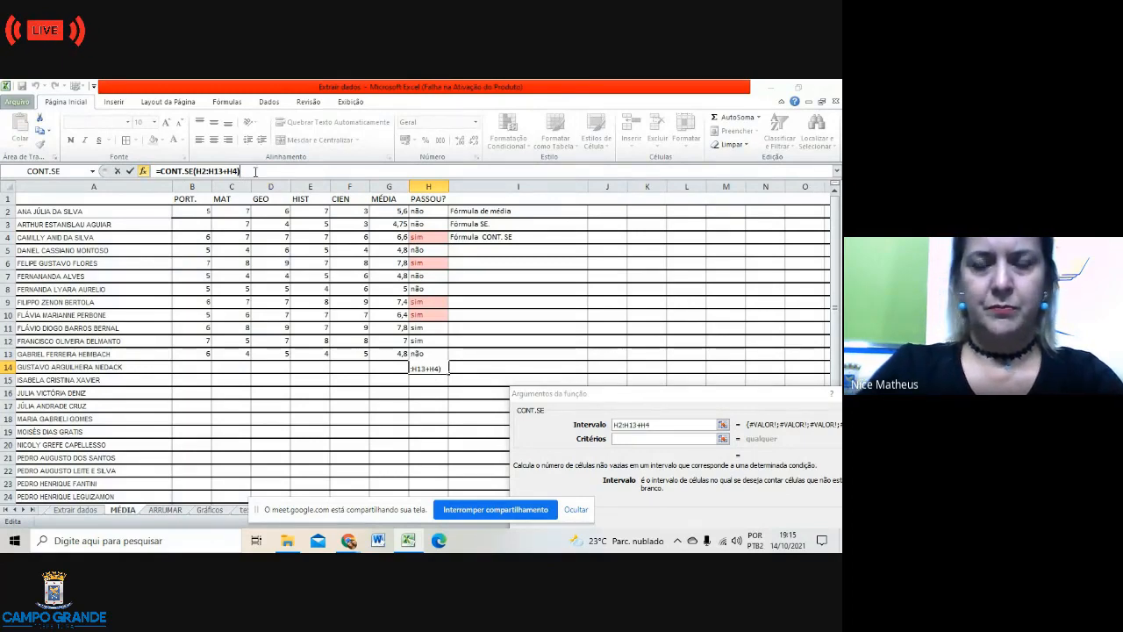
key(BackSpace)
key(BackSpace)
key(BackSpace)
key(BackSpace)
key(BackSpace)
key(BackSpace)
key(BackSpace)
key(BackSpace)
key(BackSpace)
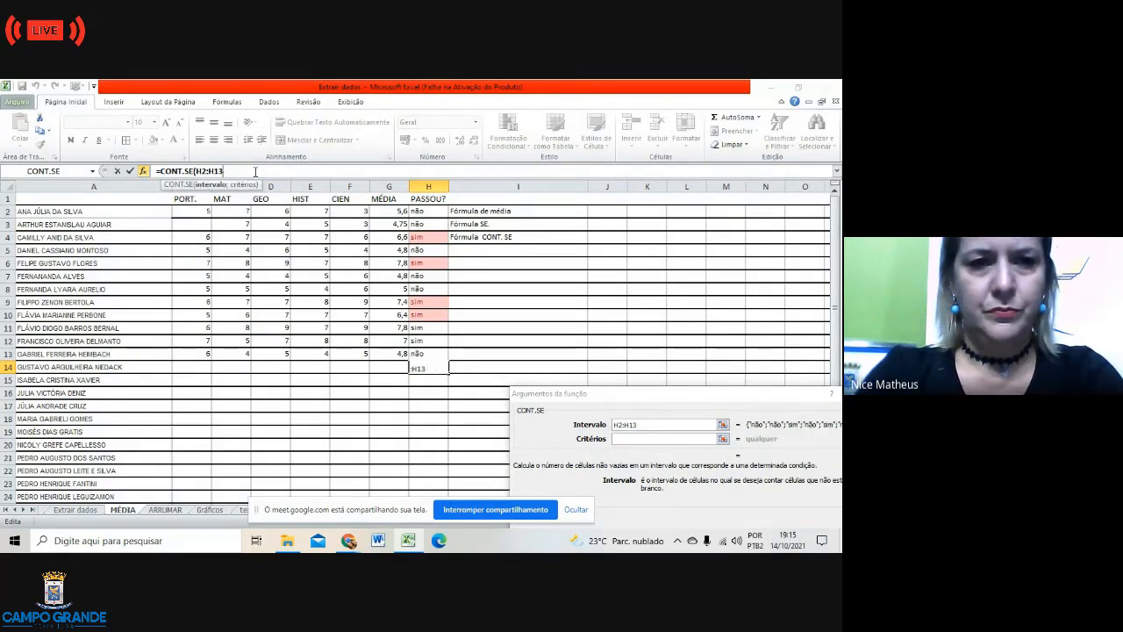
key(BackSpace)
key(BackSpace)
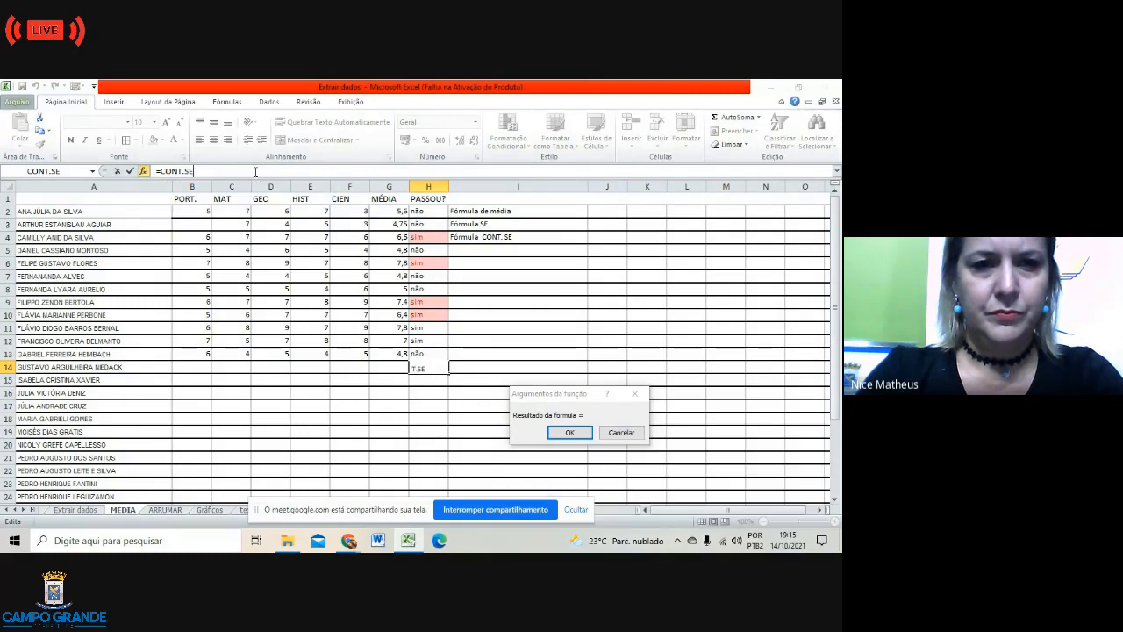
text(+)
click(538, 316)
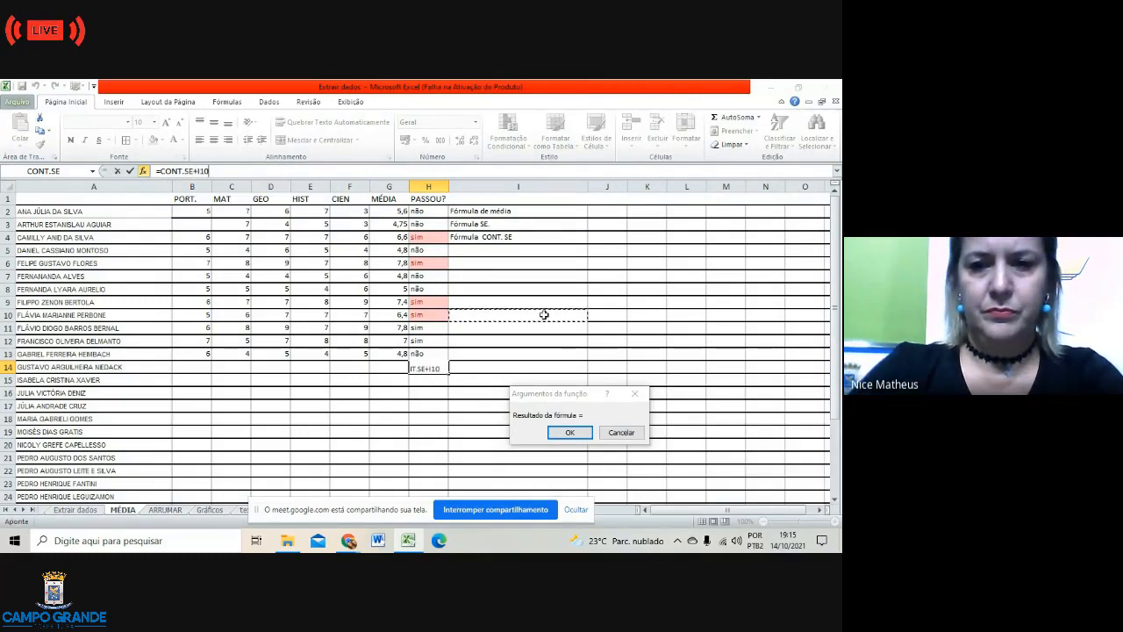
click(217, 170)
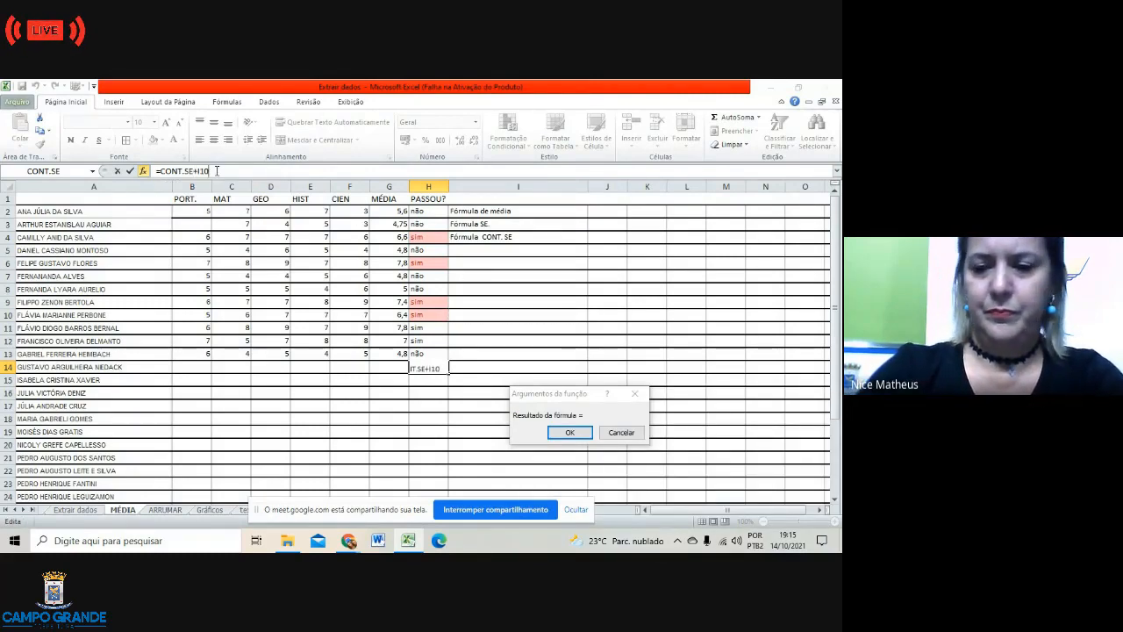
key(BackSpace)
key(BackSpace)
key(BackSpace)
key(BackSpace)
key(BackSpace)
key(BackSpace)
key(BackSpace)
key(BackSpace)
key(BackSpace)
key(BackSpace)
key(BackSpace)
key(BackSpace)
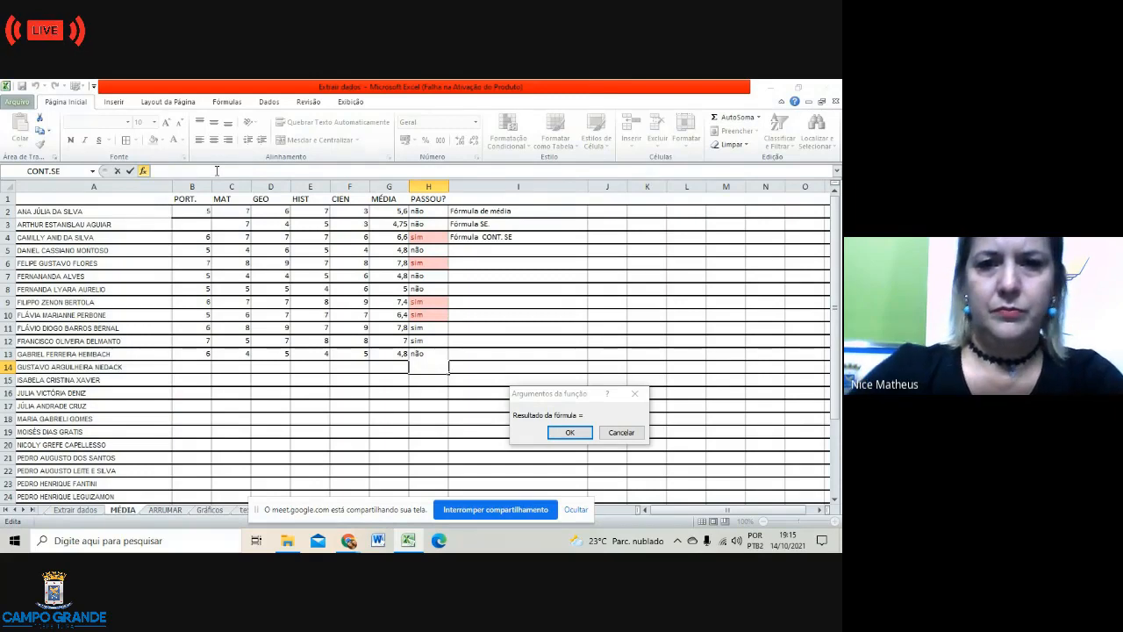
Step: Try references H2:H6, I11, H1 and L10, then cancel the formula so H14 stays empty
text(=)
drag(427, 213, 426, 270)
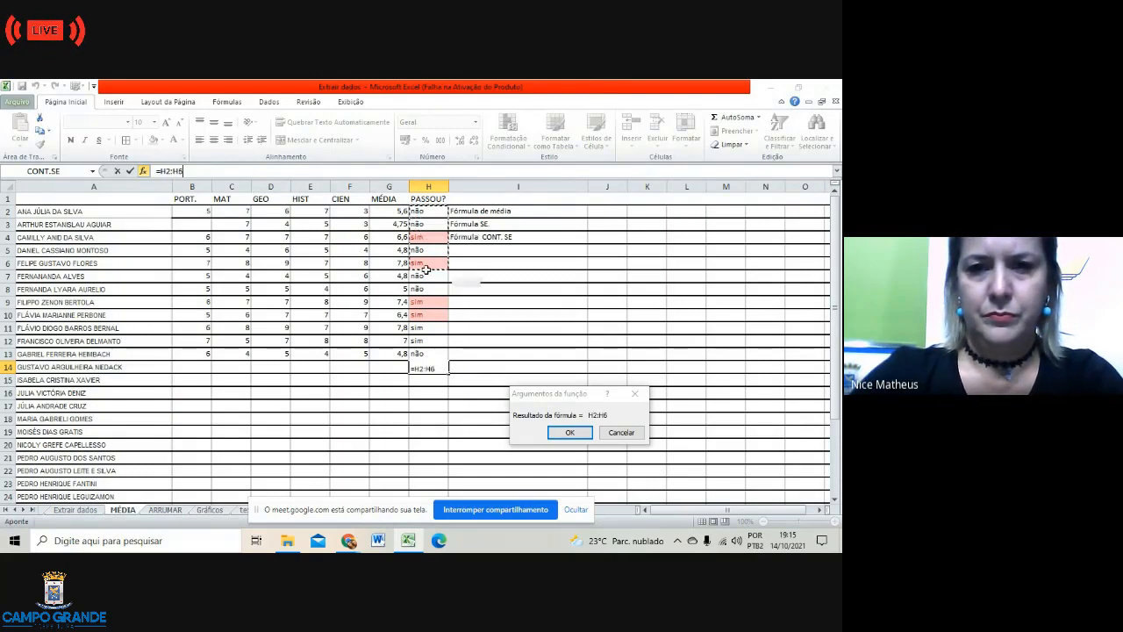
click(431, 343)
click(519, 328)
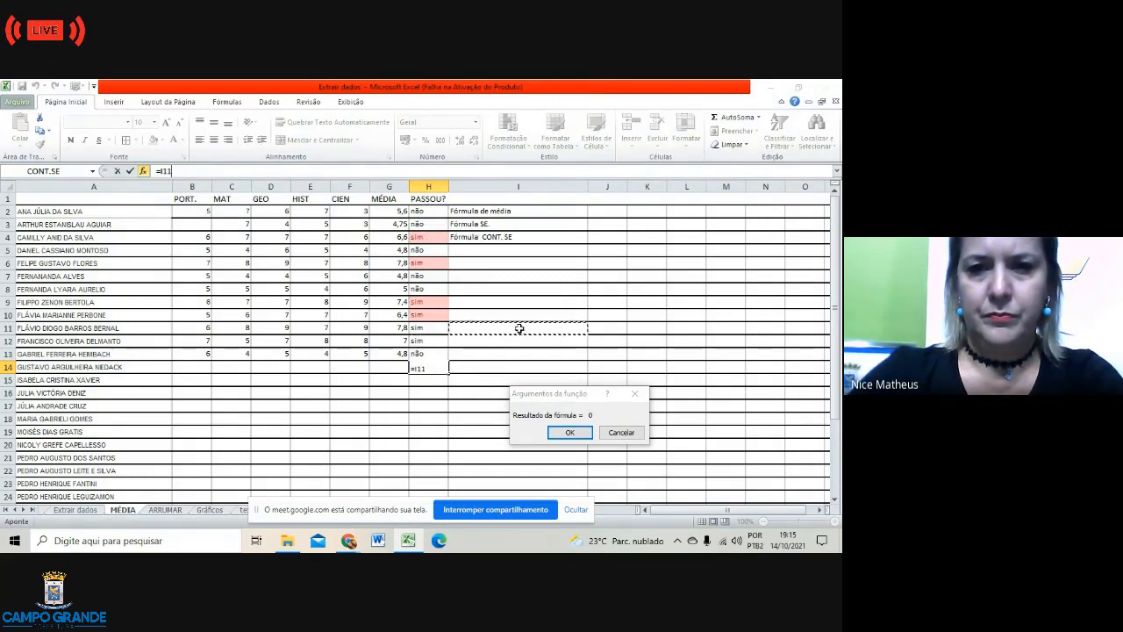
click(426, 200)
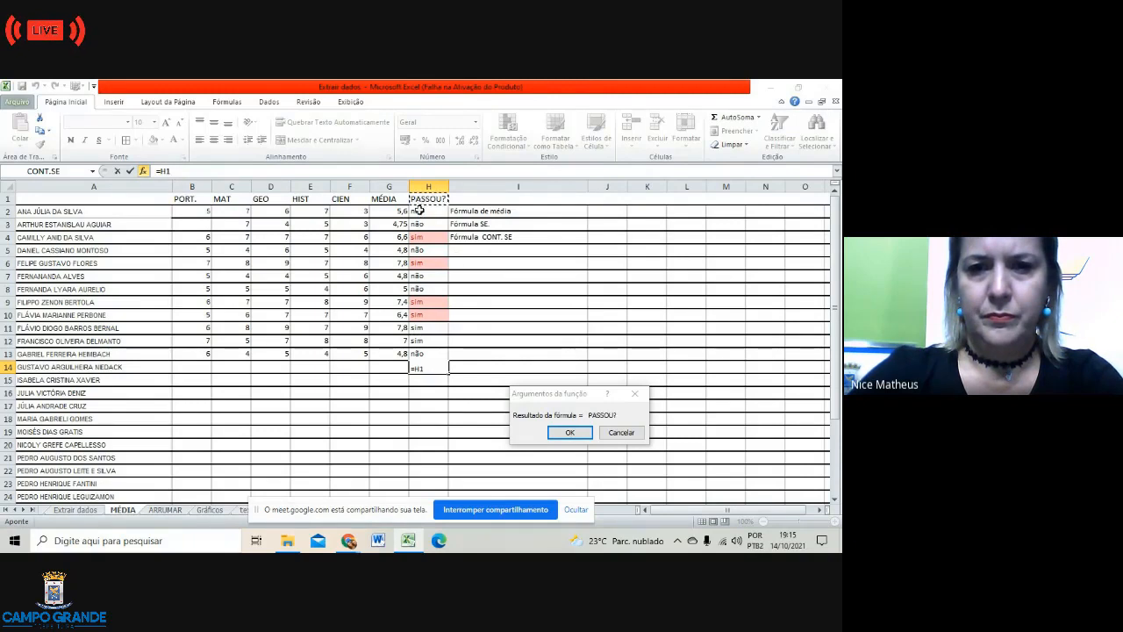
click(702, 315)
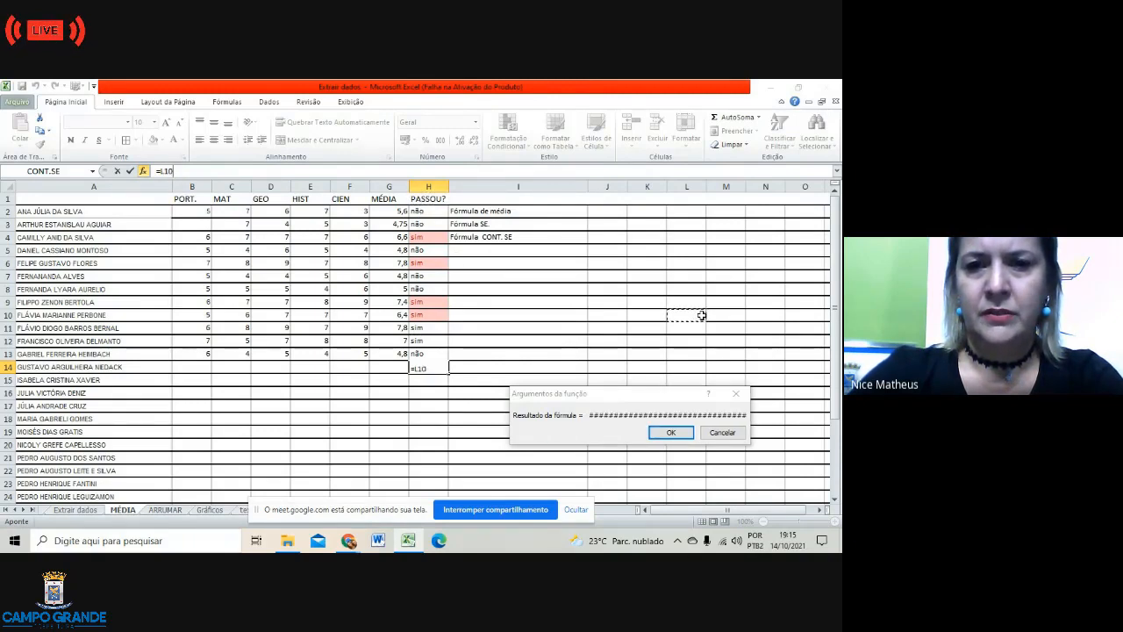
click(727, 433)
click(646, 434)
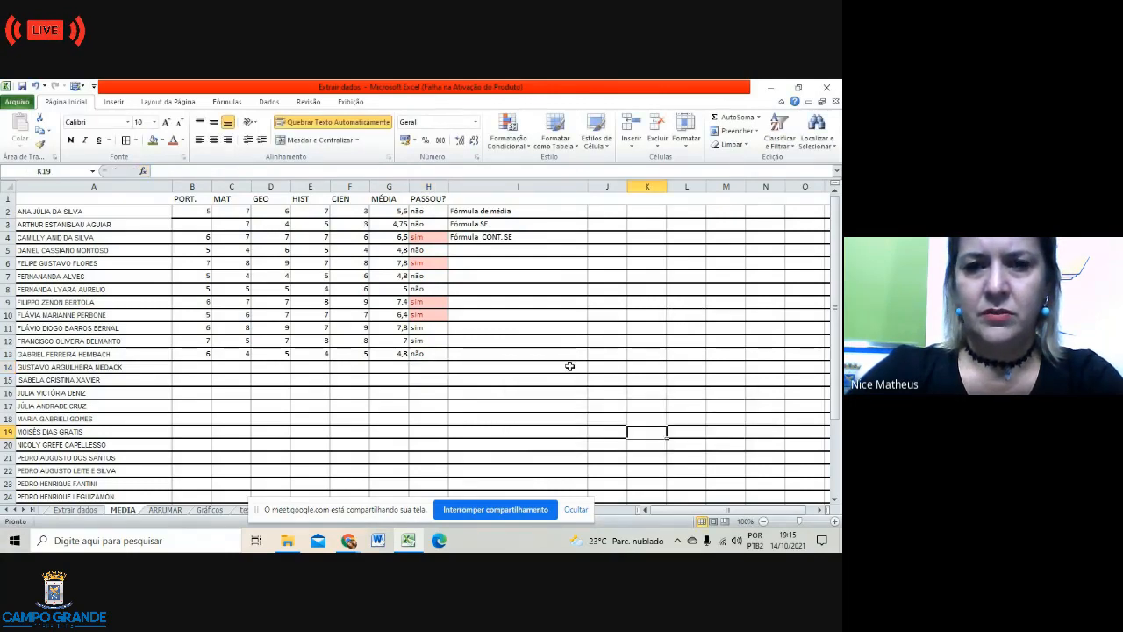
Step: Insert =CONT.SE(H2:H13;SIM) in H14, counting 6 sim results in the PASSOU? column
click(428, 186)
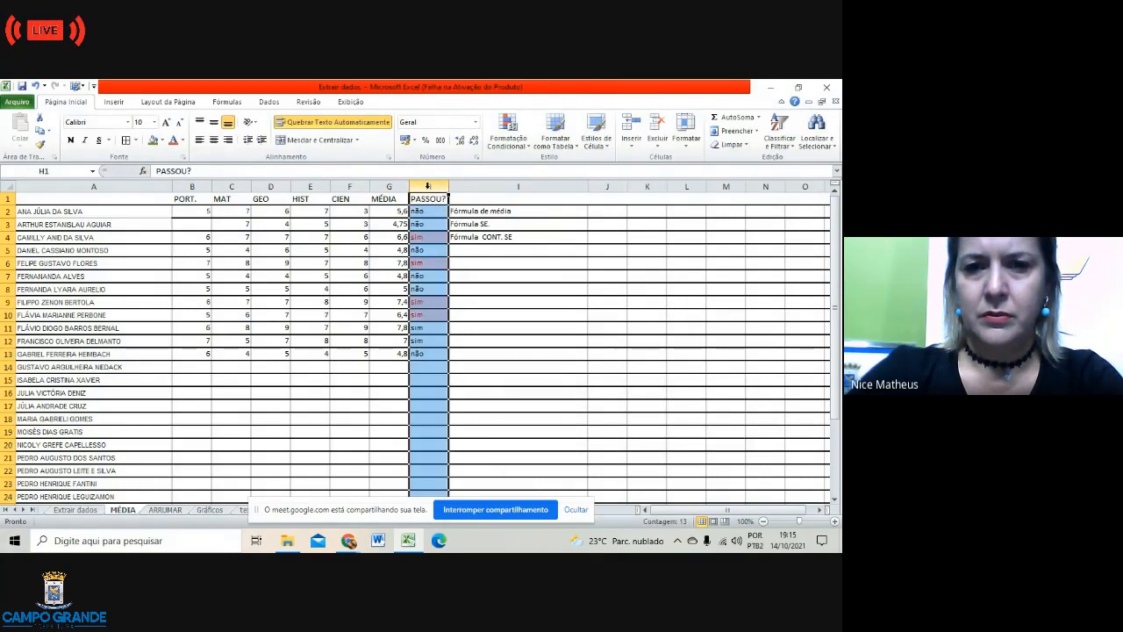
click(428, 367)
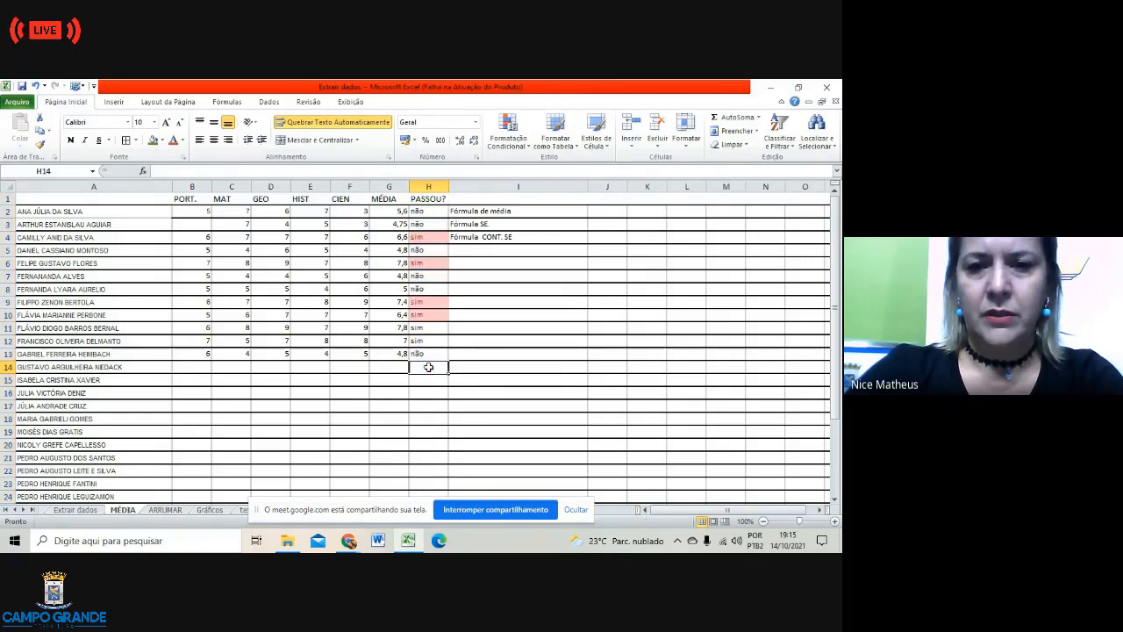
click(231, 172)
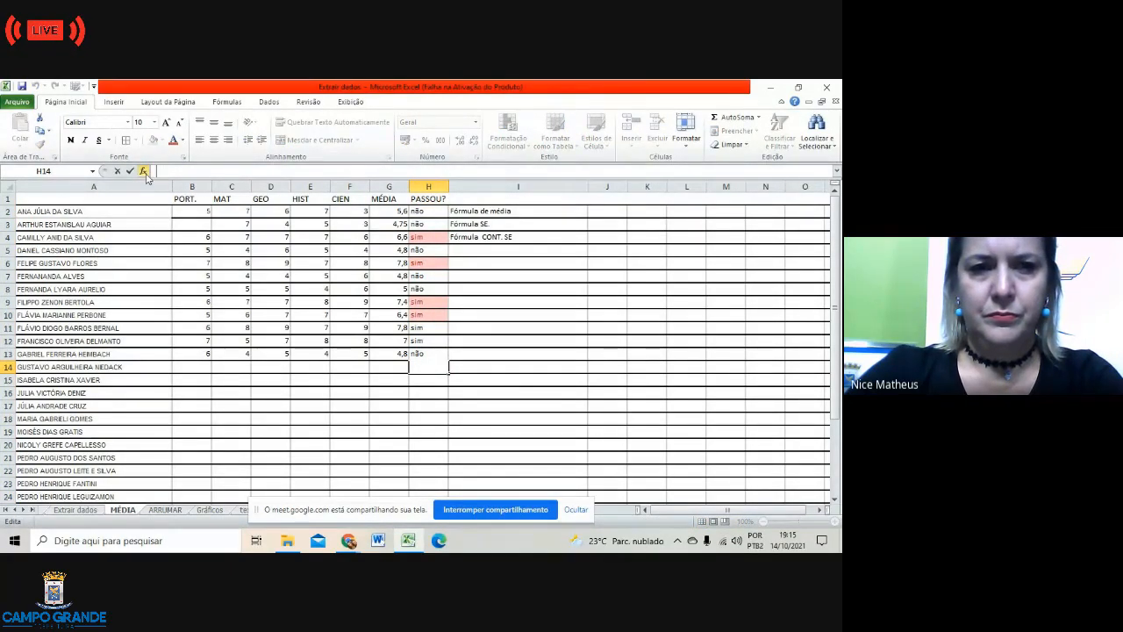
click(144, 171)
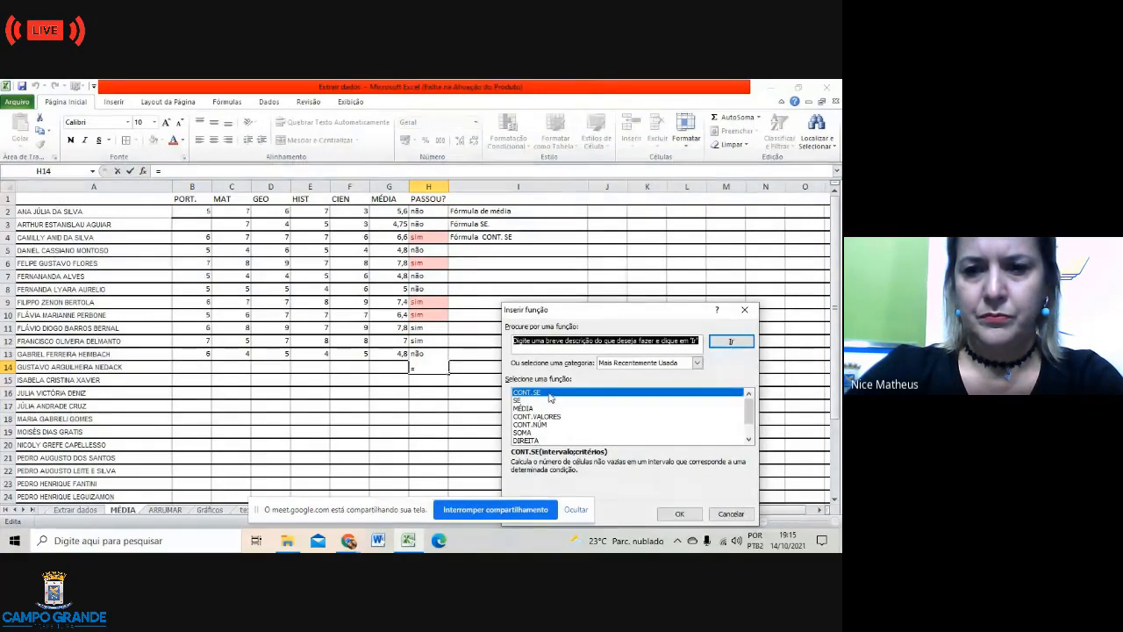
click(679, 515)
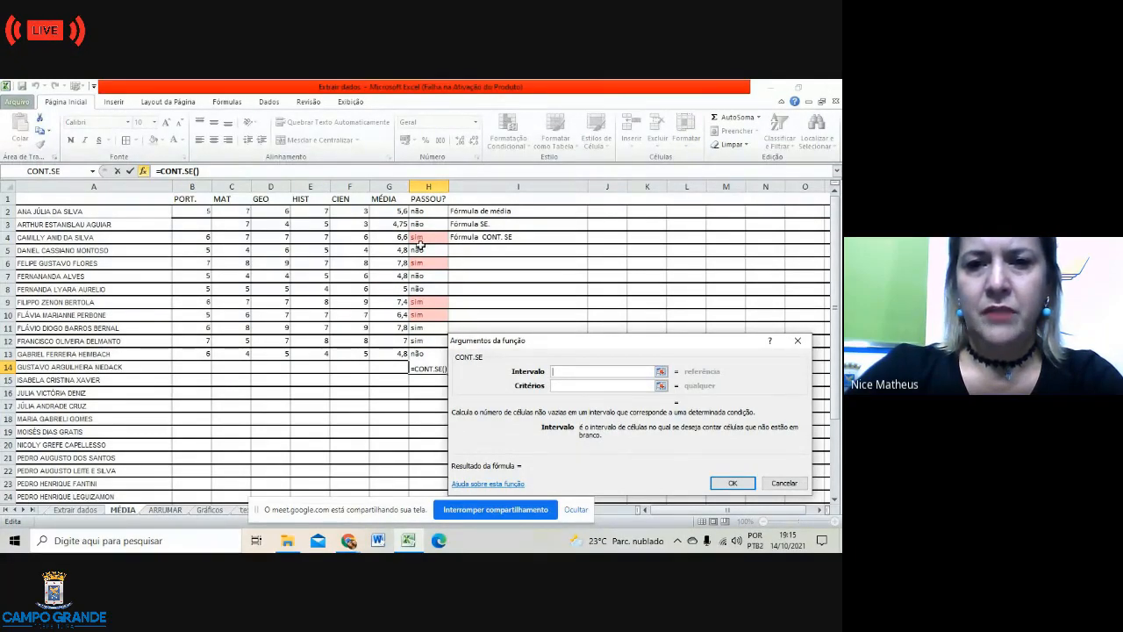
drag(418, 211, 430, 354)
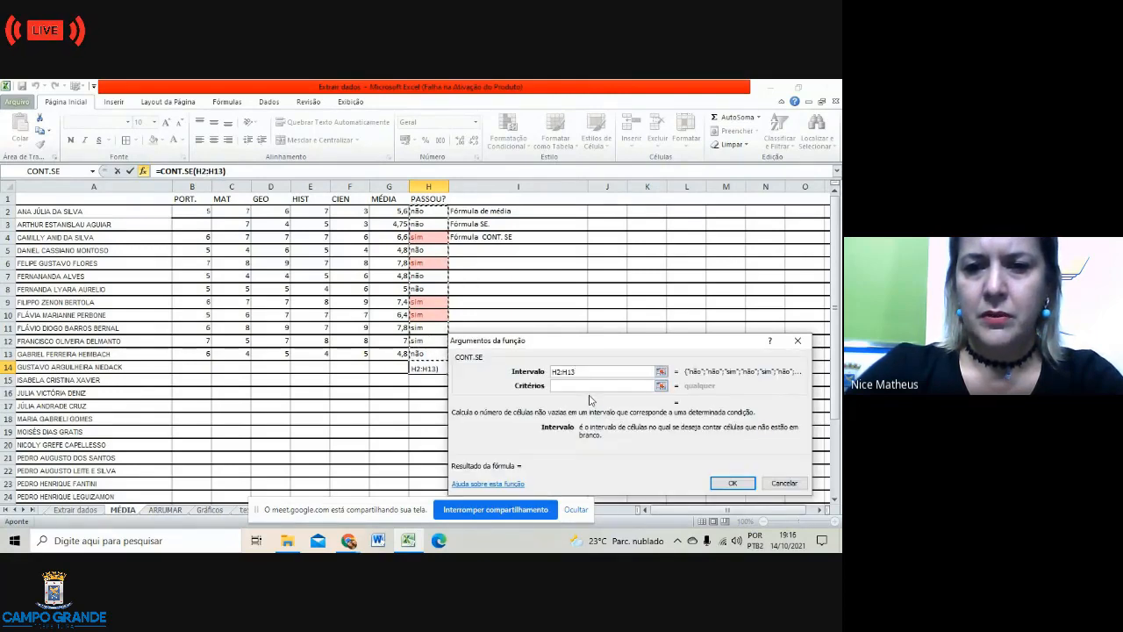
click(560, 385)
text(S)
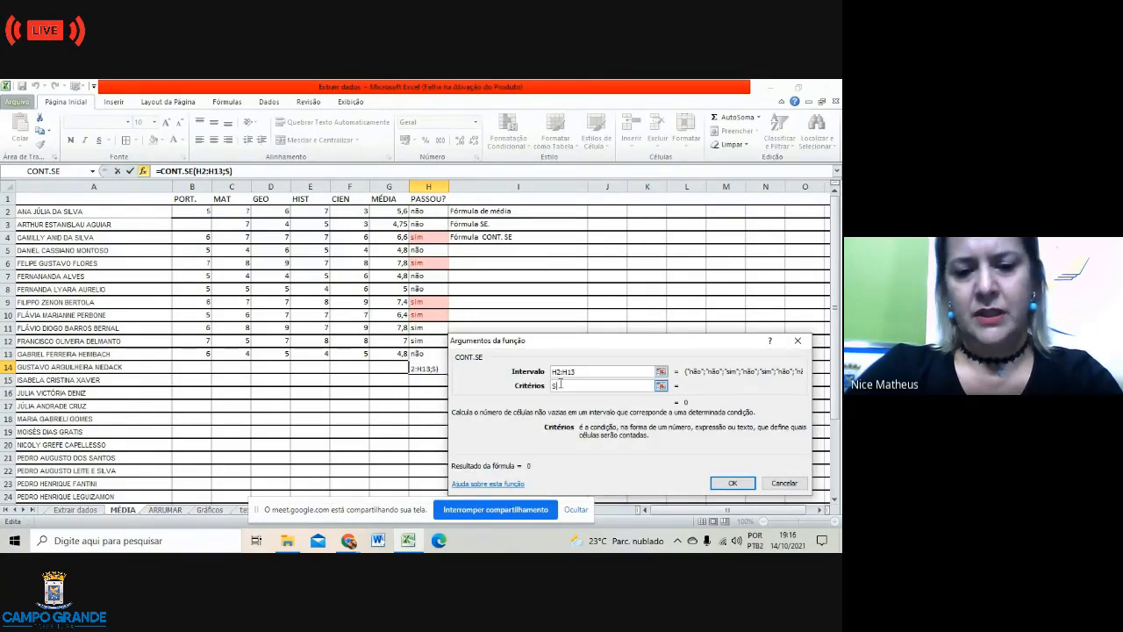
text(IM)
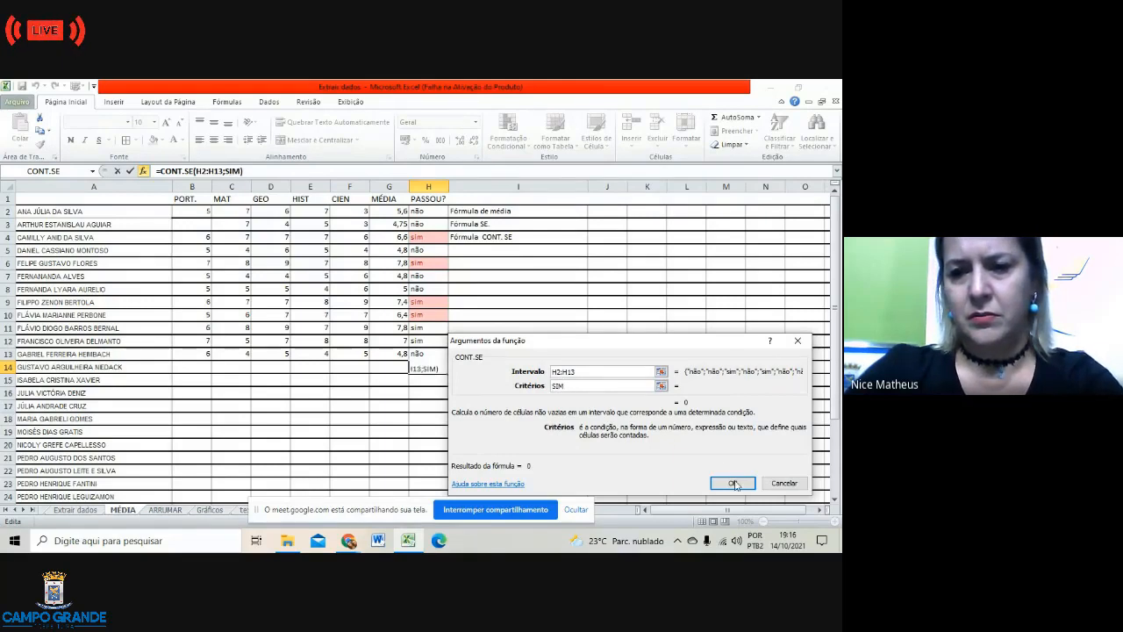
click(736, 485)
click(556, 380)
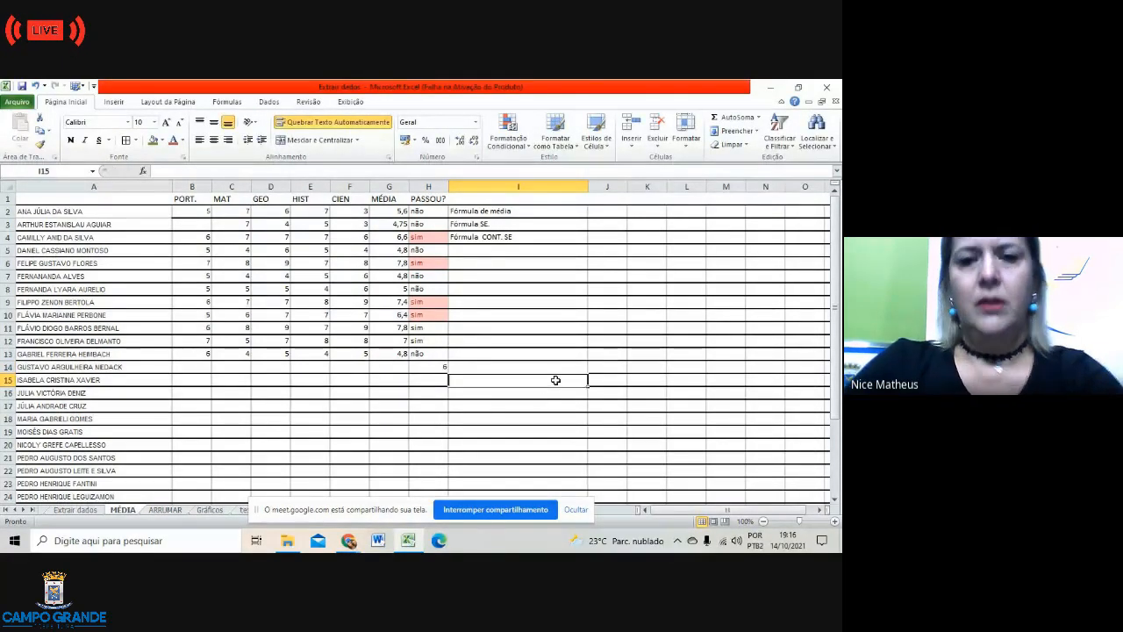
Step: Review the pass/fail formulas in column H from H4 down to H12
click(422, 237)
click(435, 271)
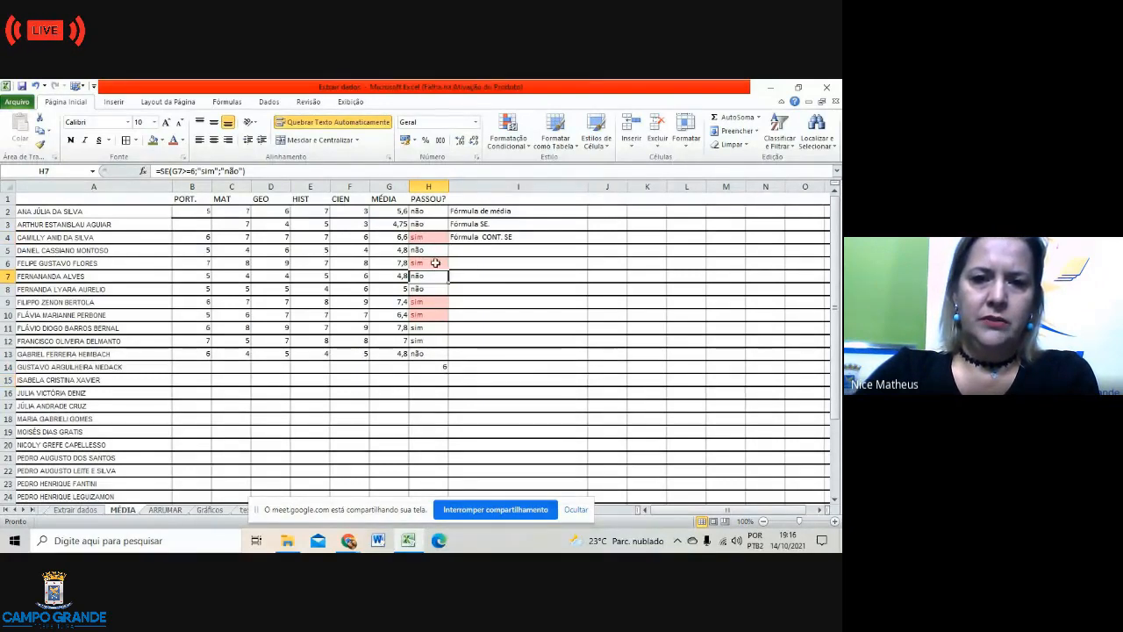
click(435, 264)
click(445, 304)
click(445, 314)
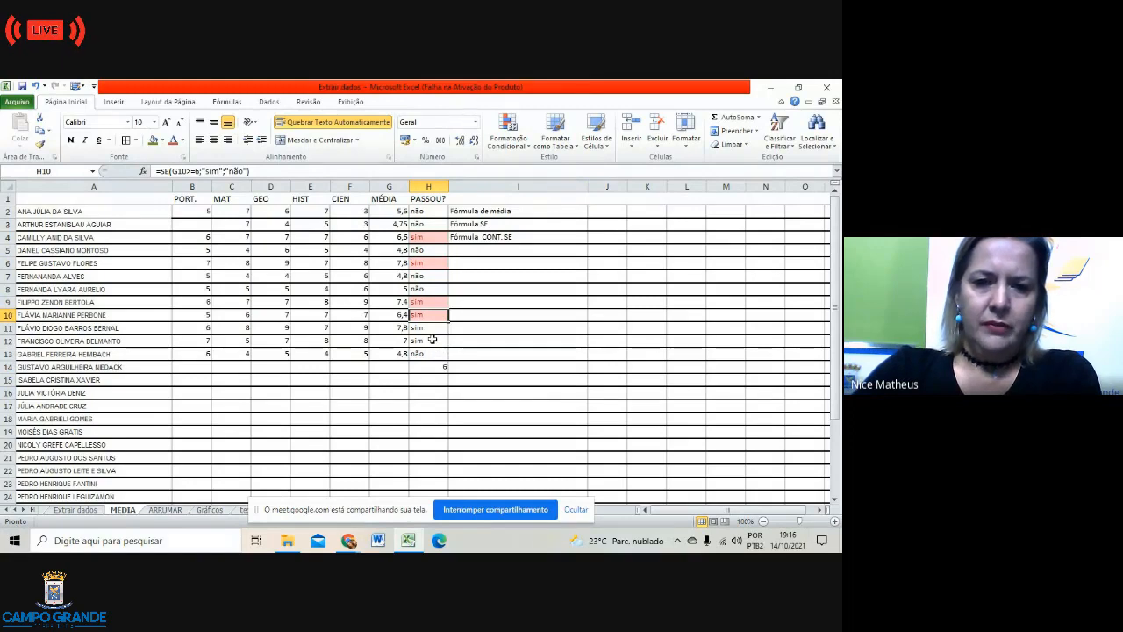
click(433, 340)
click(433, 328)
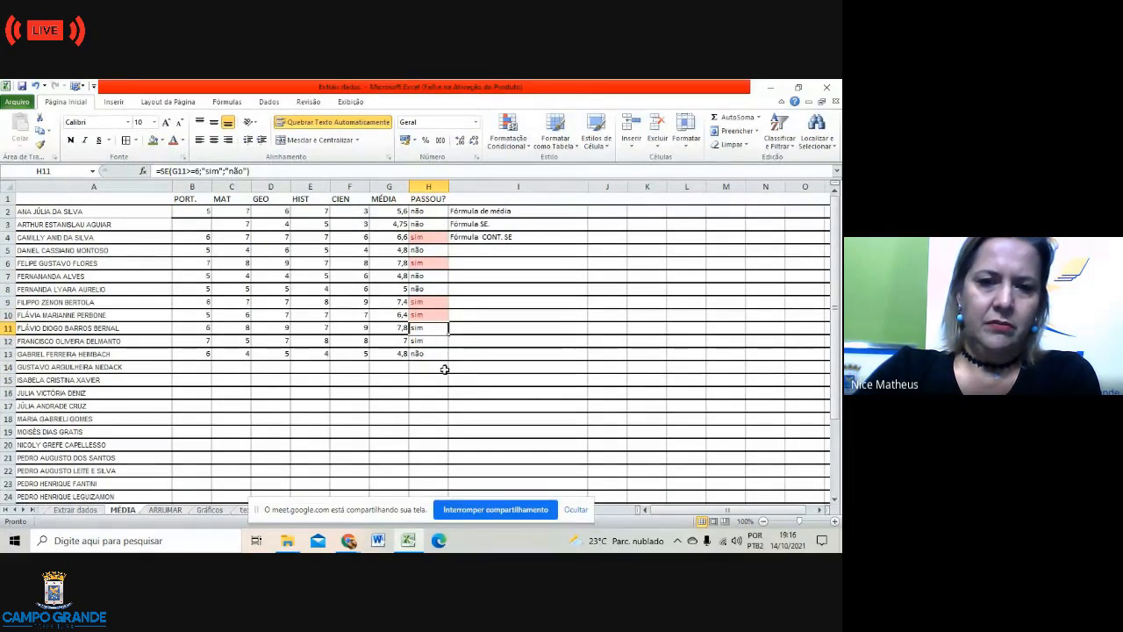
Step: Copy H9's pink fill down through H12 and recheck the sim count in H14
click(439, 297)
drag(449, 308, 451, 332)
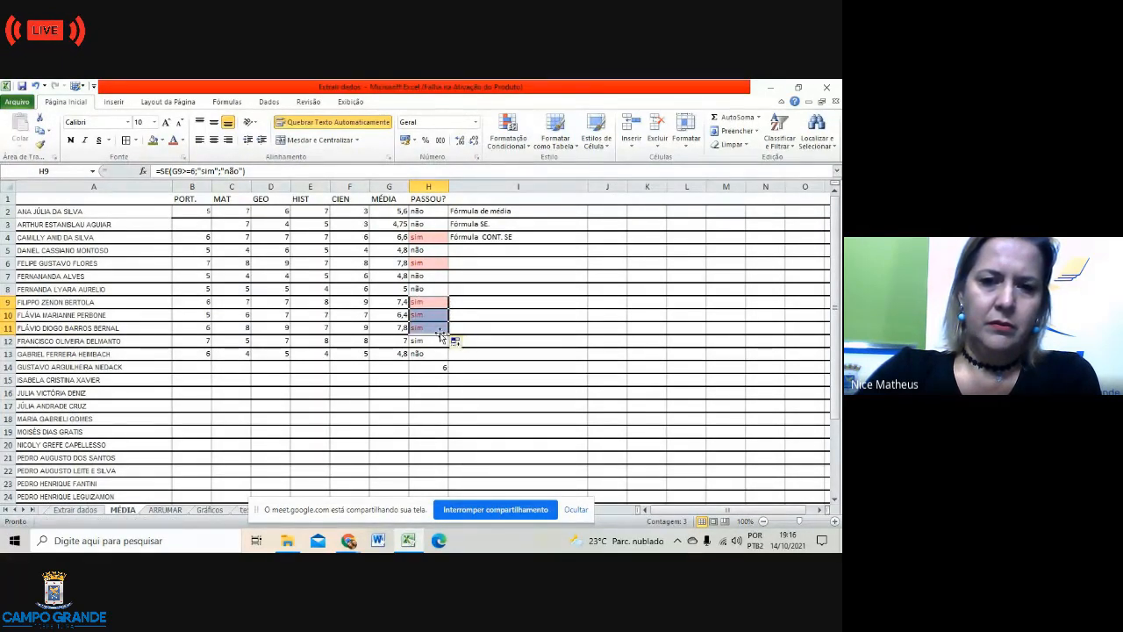
drag(449, 334, 450, 348)
click(501, 367)
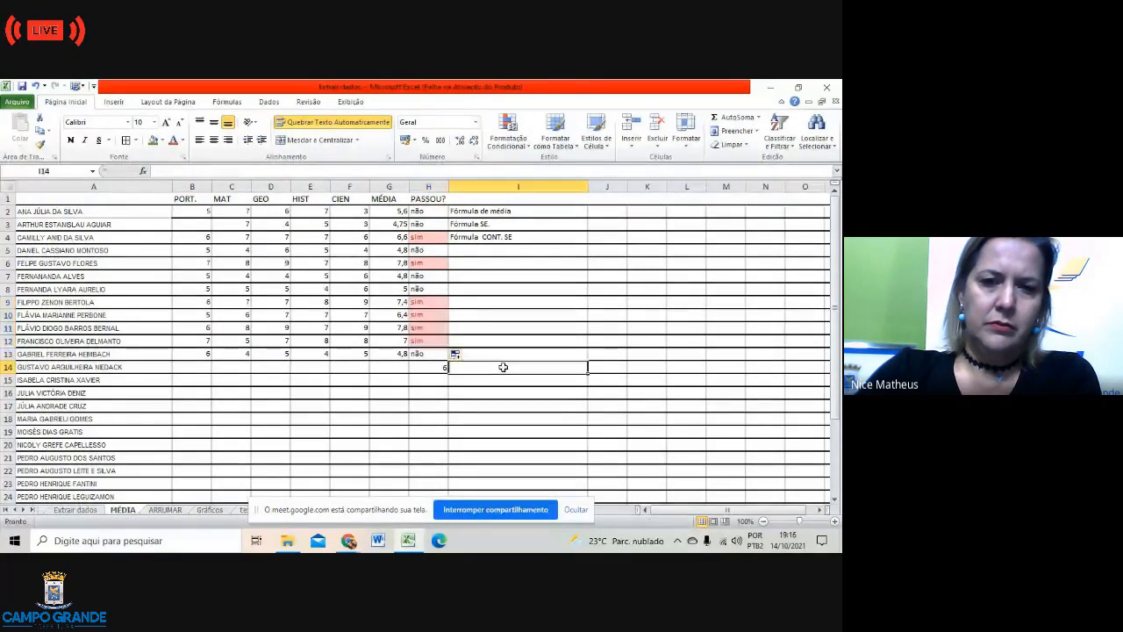
click(439, 394)
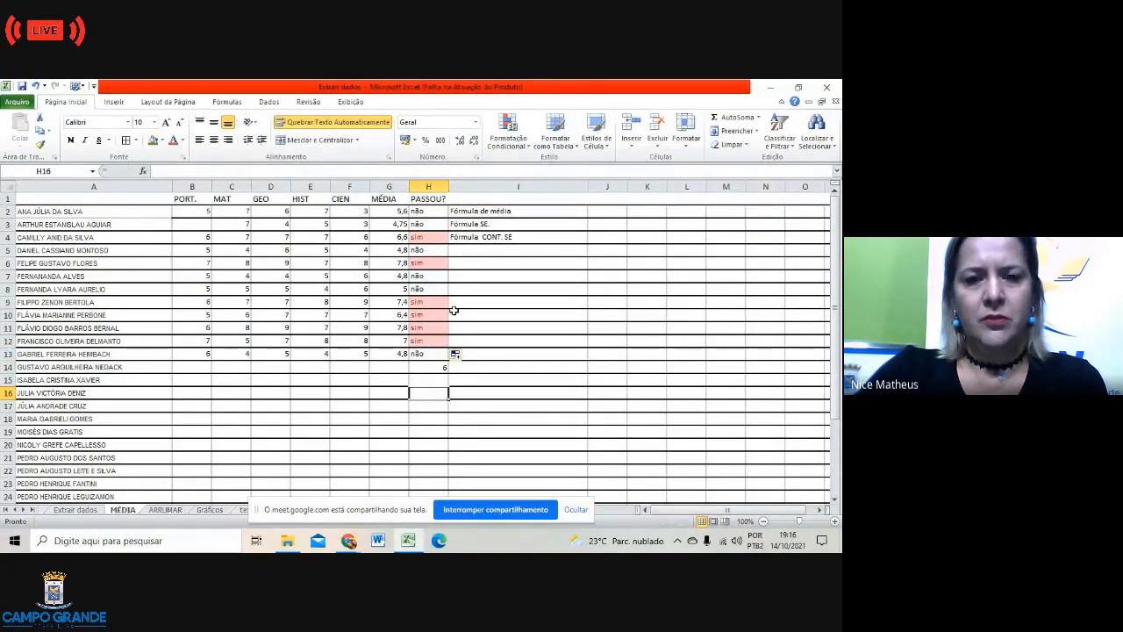
click(435, 368)
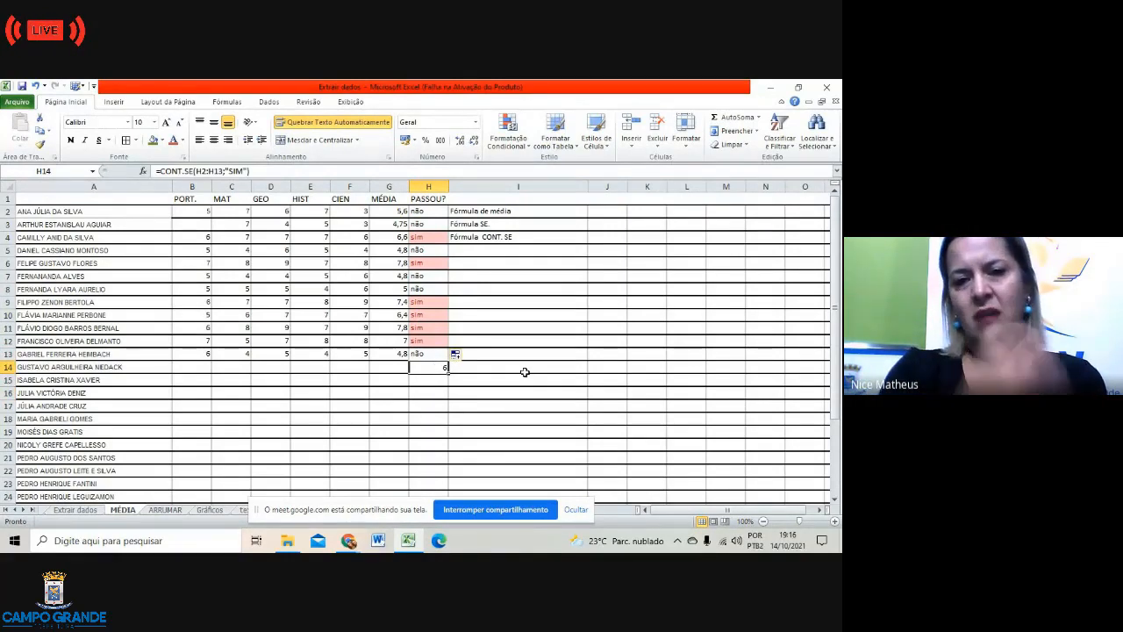
click(430, 382)
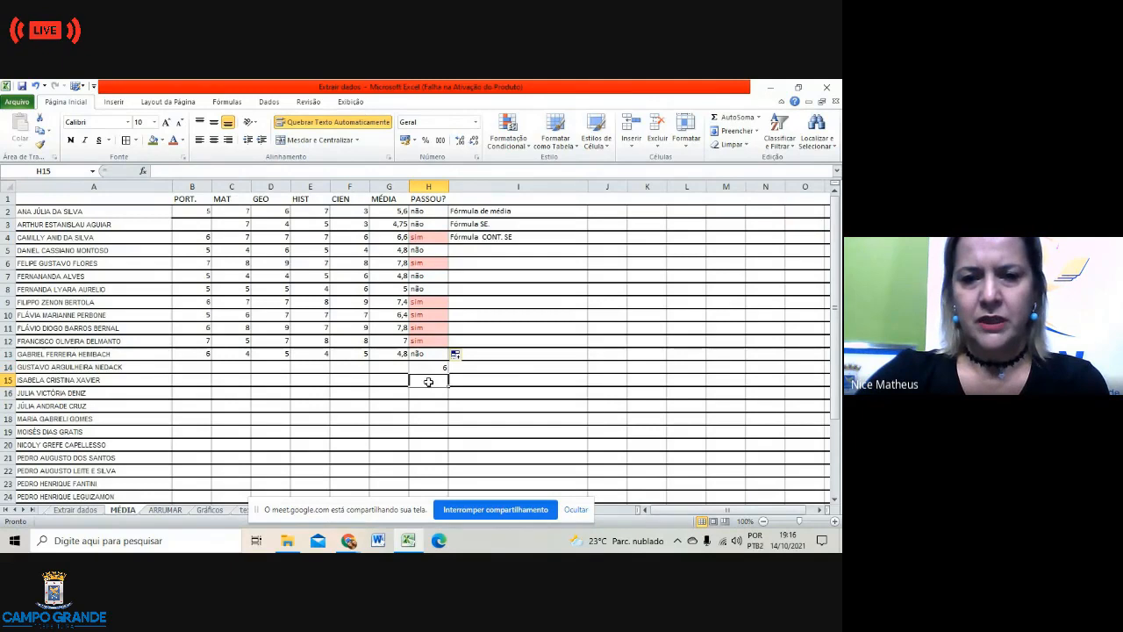
Step: Insert =CONT.SE(H2:H13;"NÃO") in H15, returning a count of 6 não results
click(143, 172)
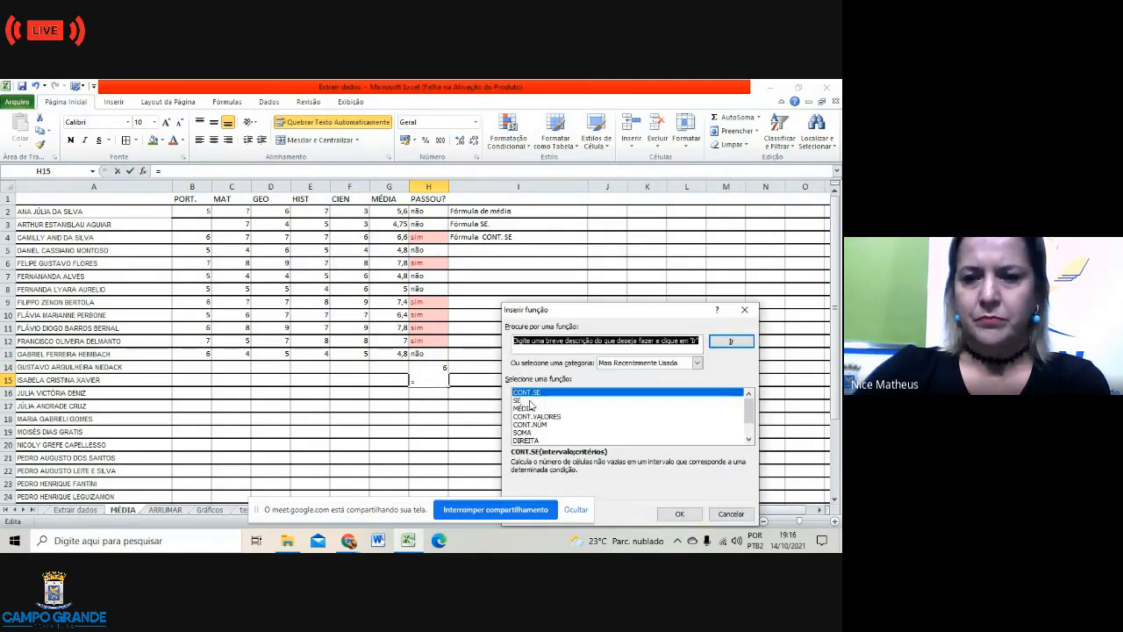
click(672, 515)
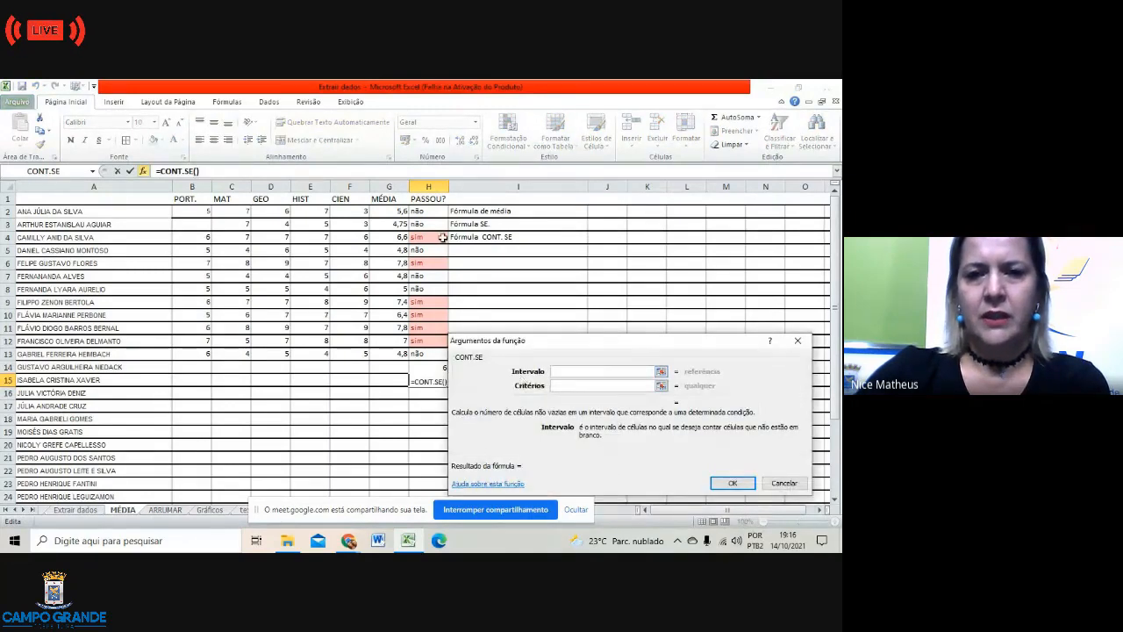
drag(420, 208, 421, 355)
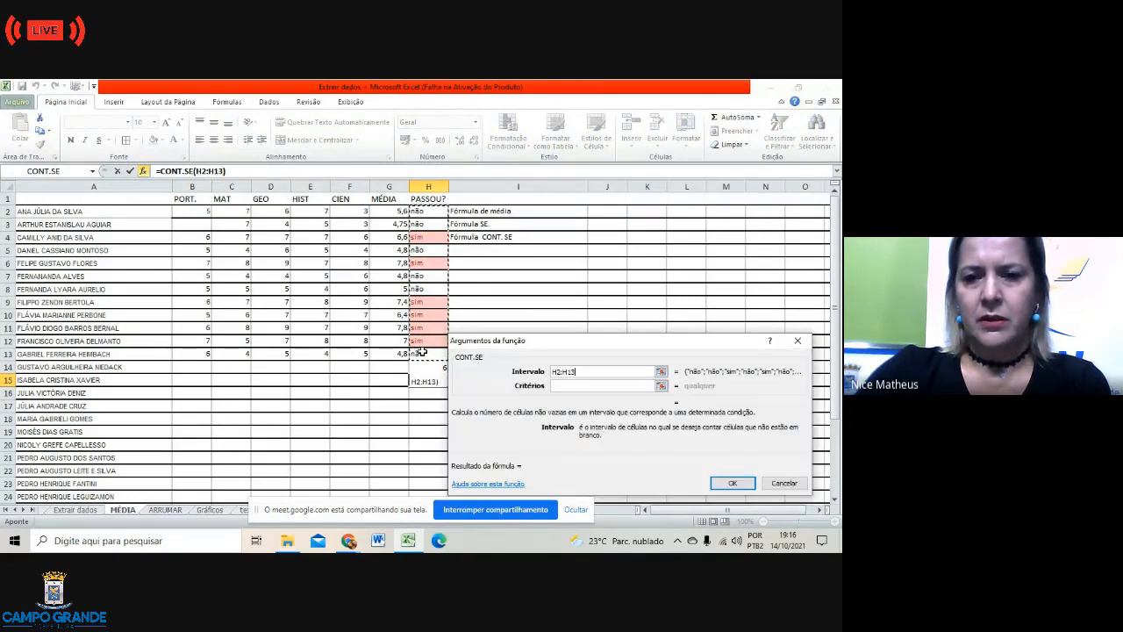
click(558, 385)
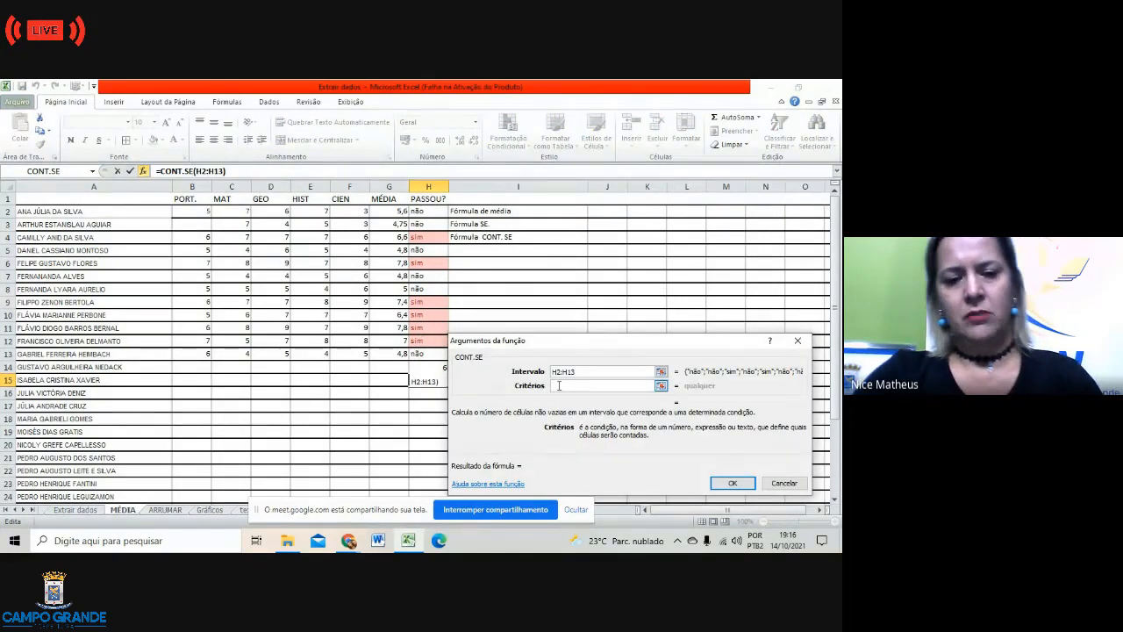
text(NÃO)
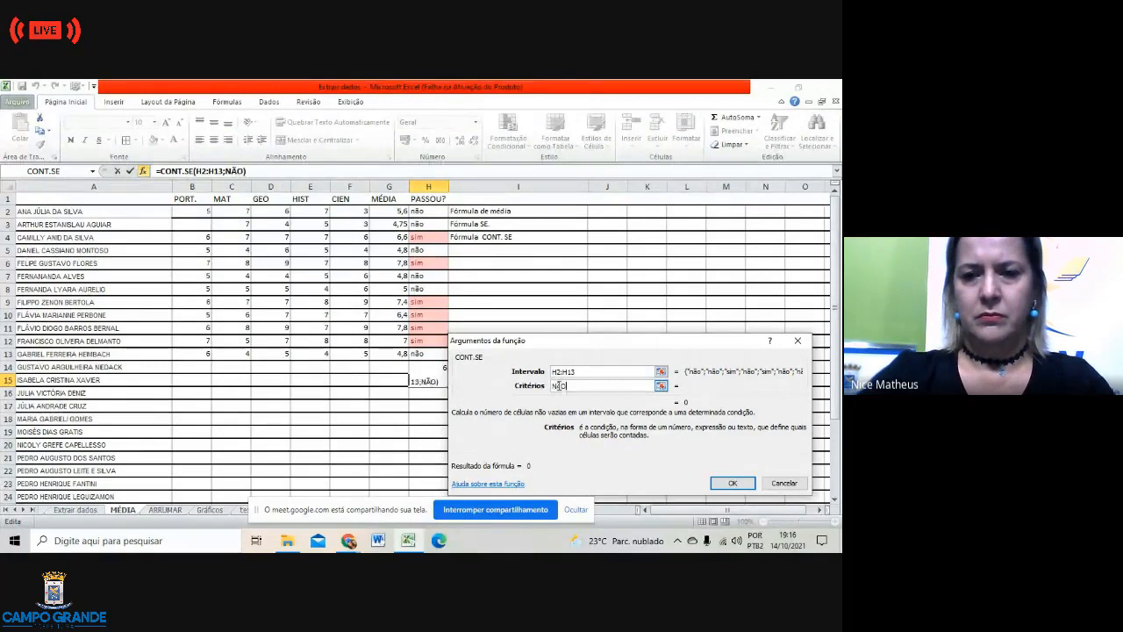
click(734, 482)
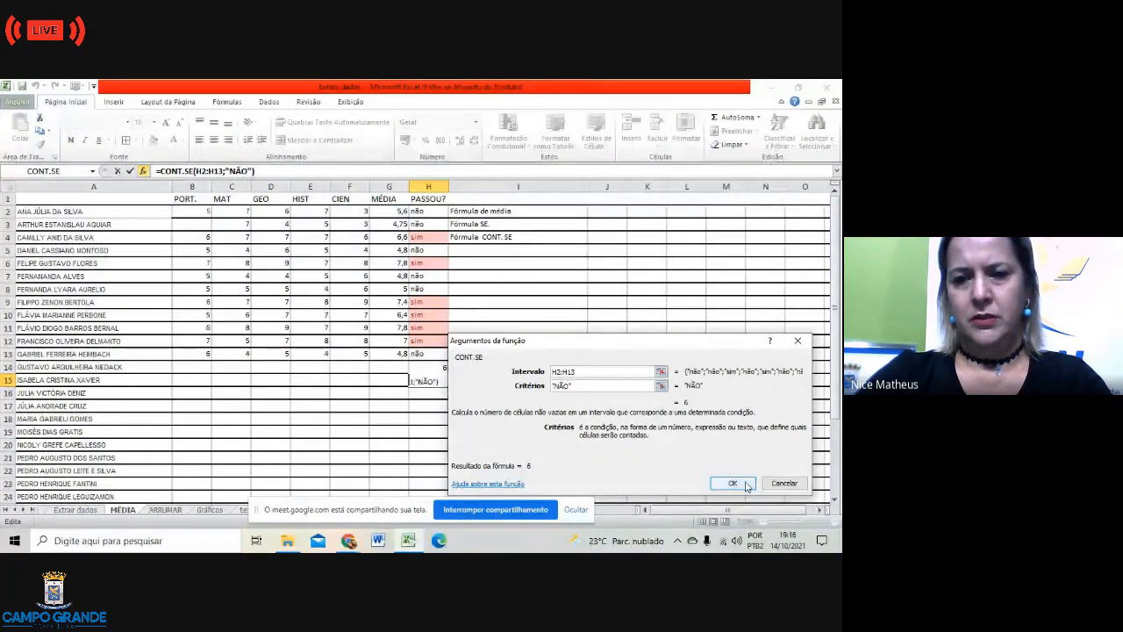
click(575, 416)
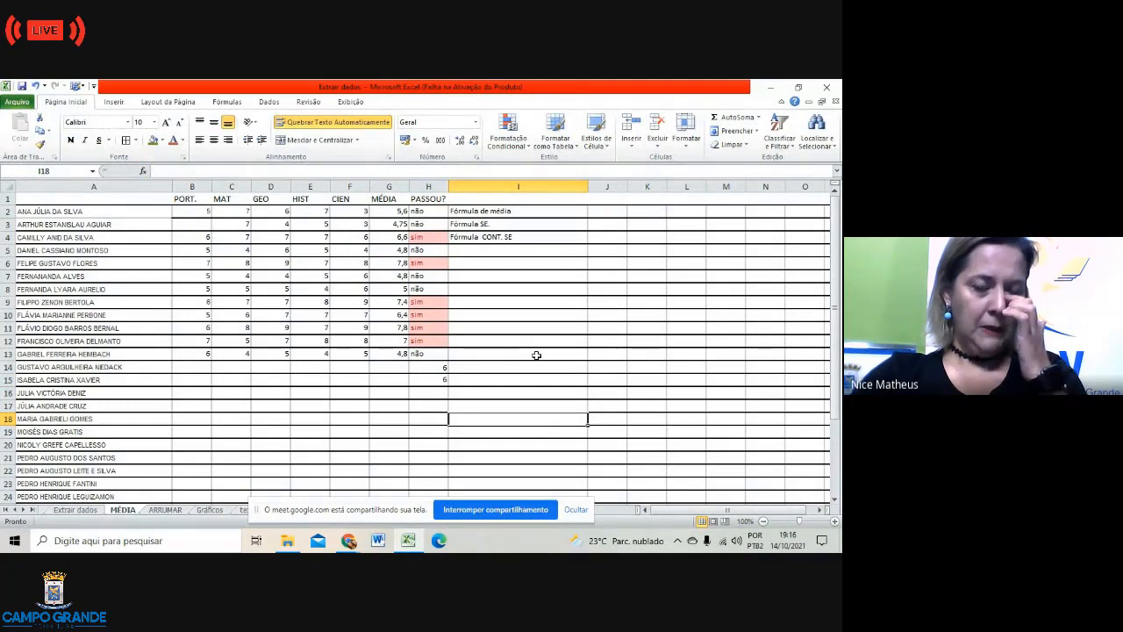
Step: Type the labels SIM in G14 and NÃO in G15 beside the two counts
click(431, 367)
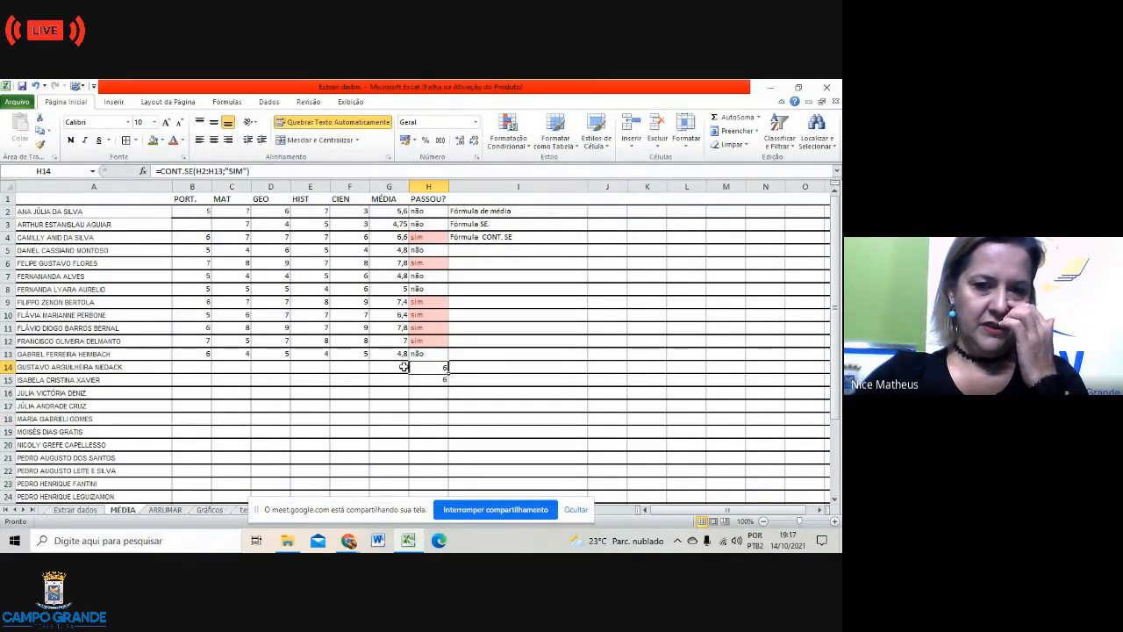
click(397, 367)
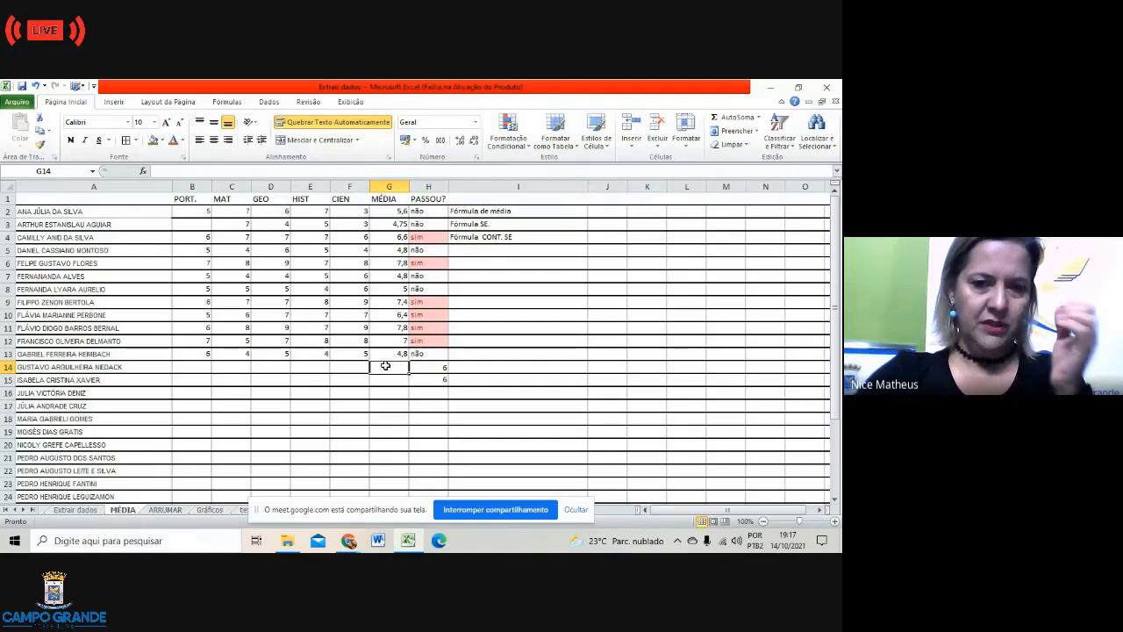
text(SIM)
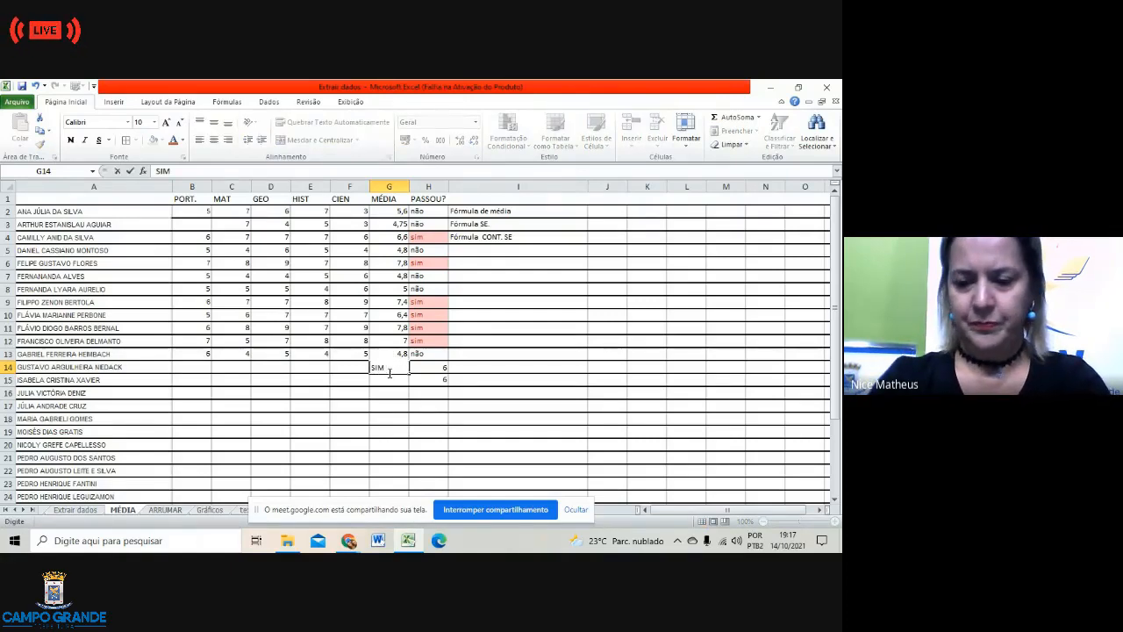
key(Return)
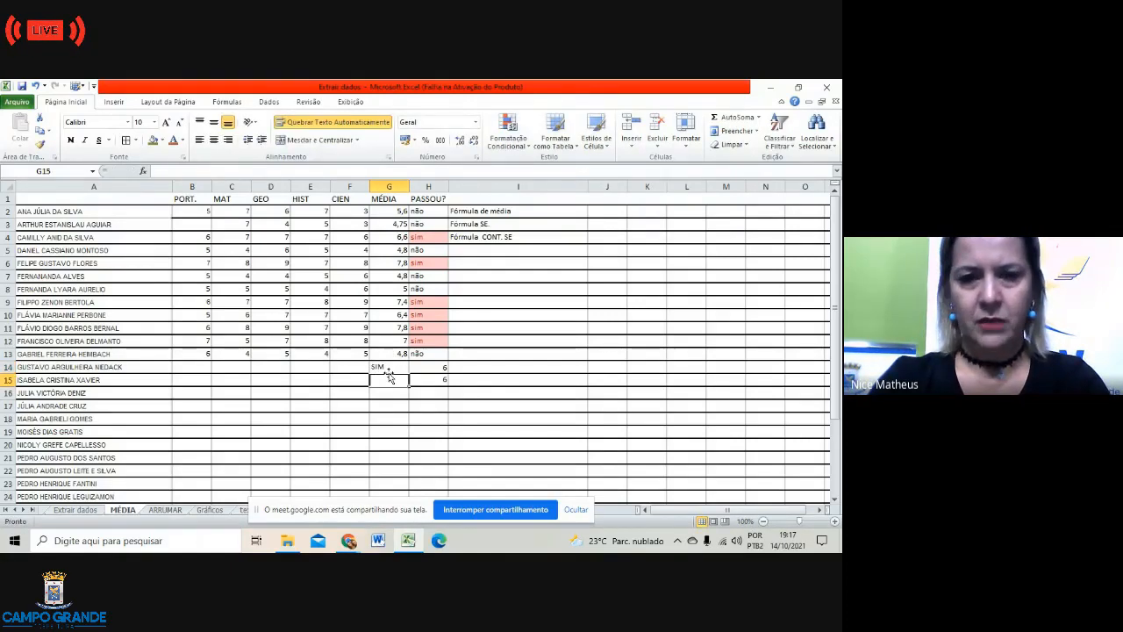
text(NÃ)
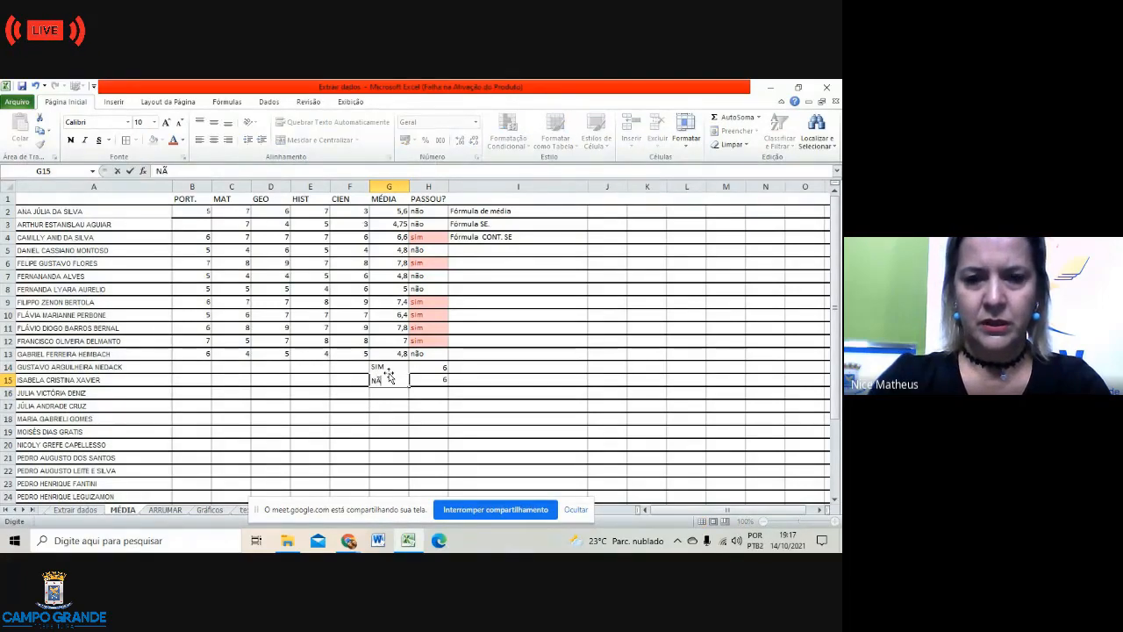
text(O)
click(478, 409)
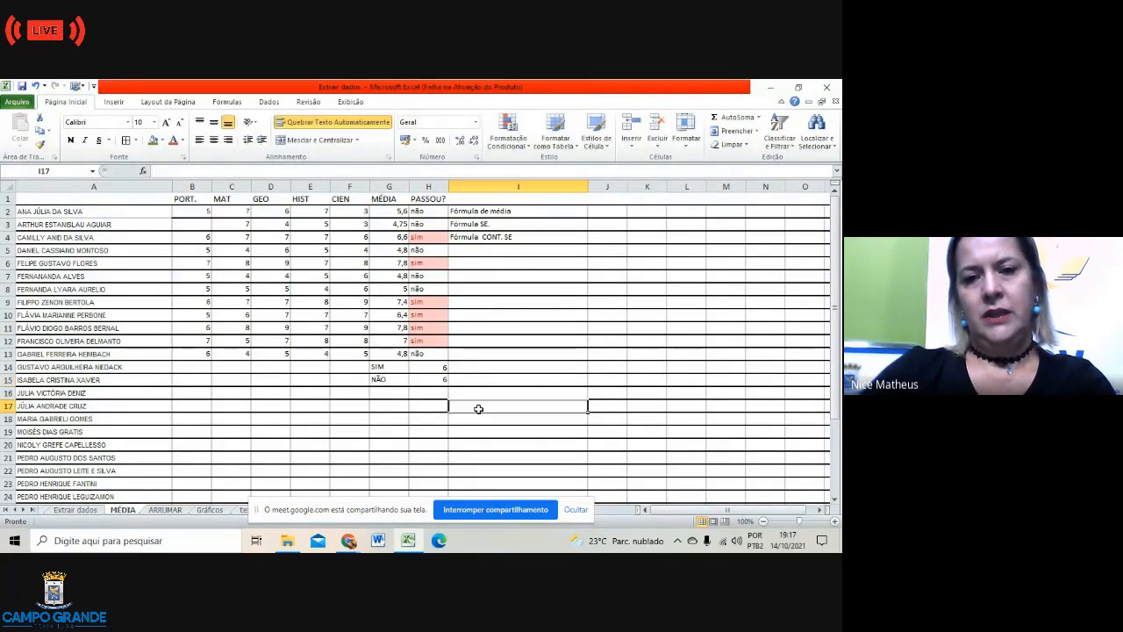
click(374, 368)
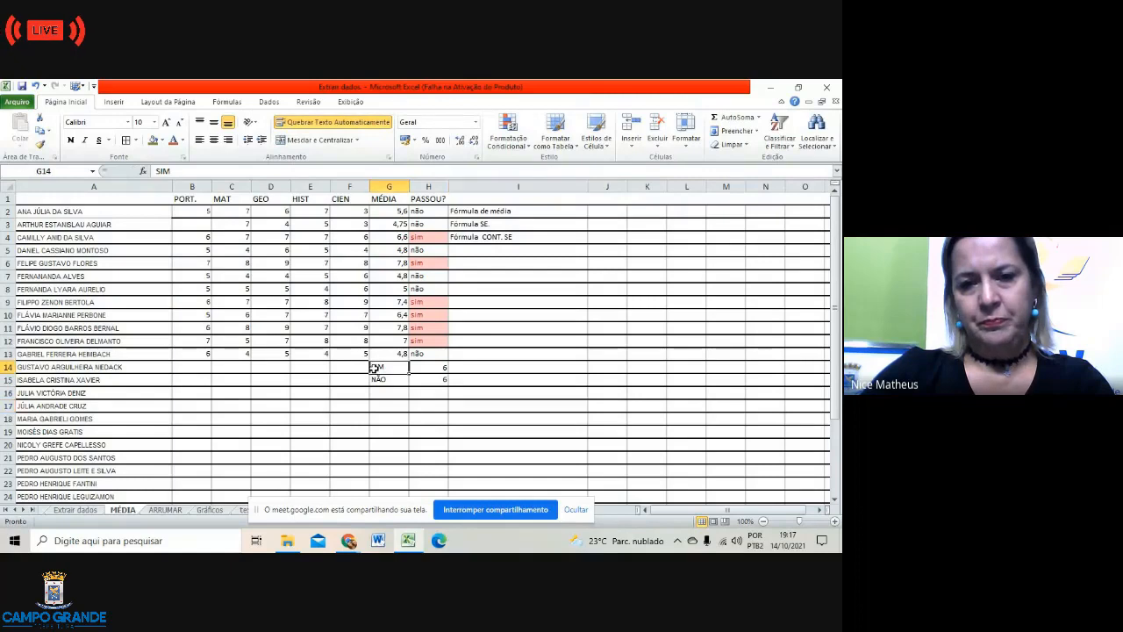
click(427, 368)
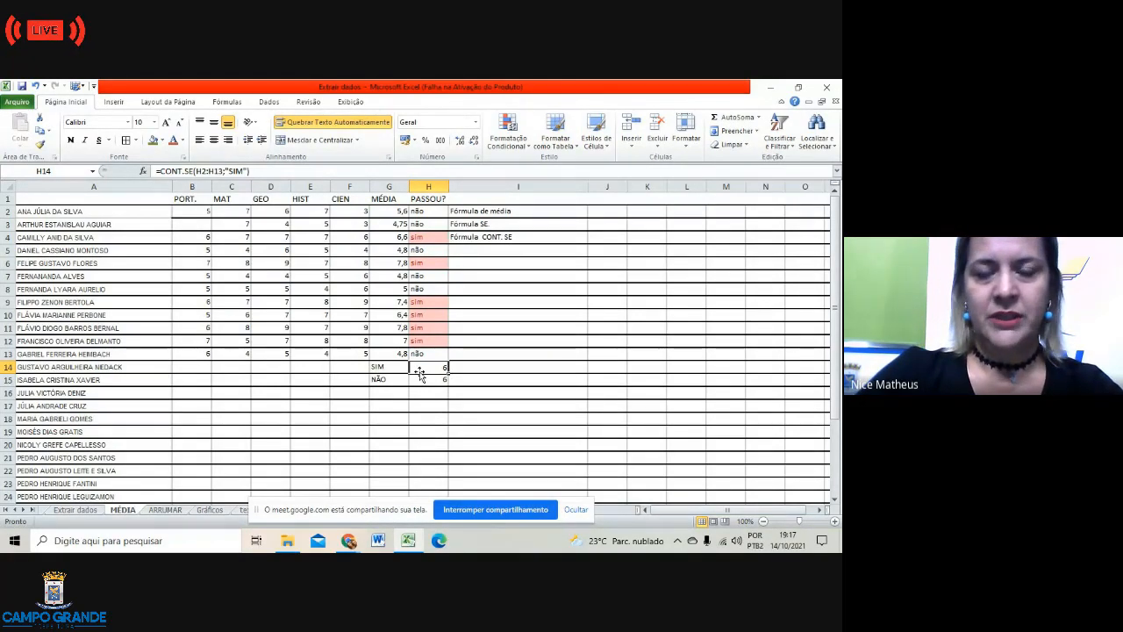
click(509, 401)
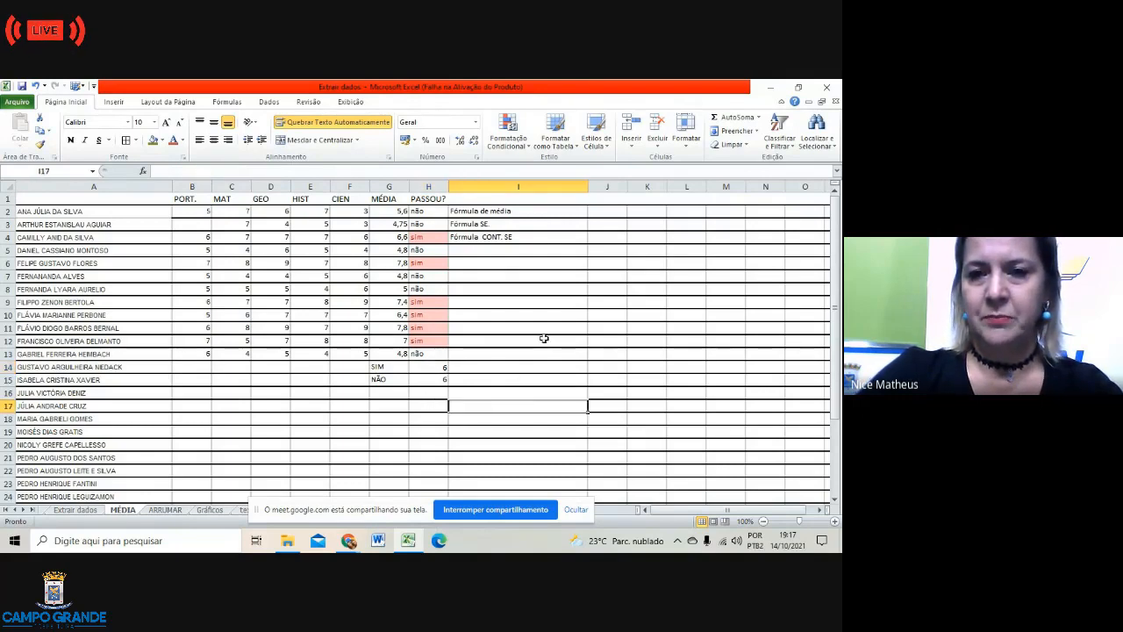
click(530, 236)
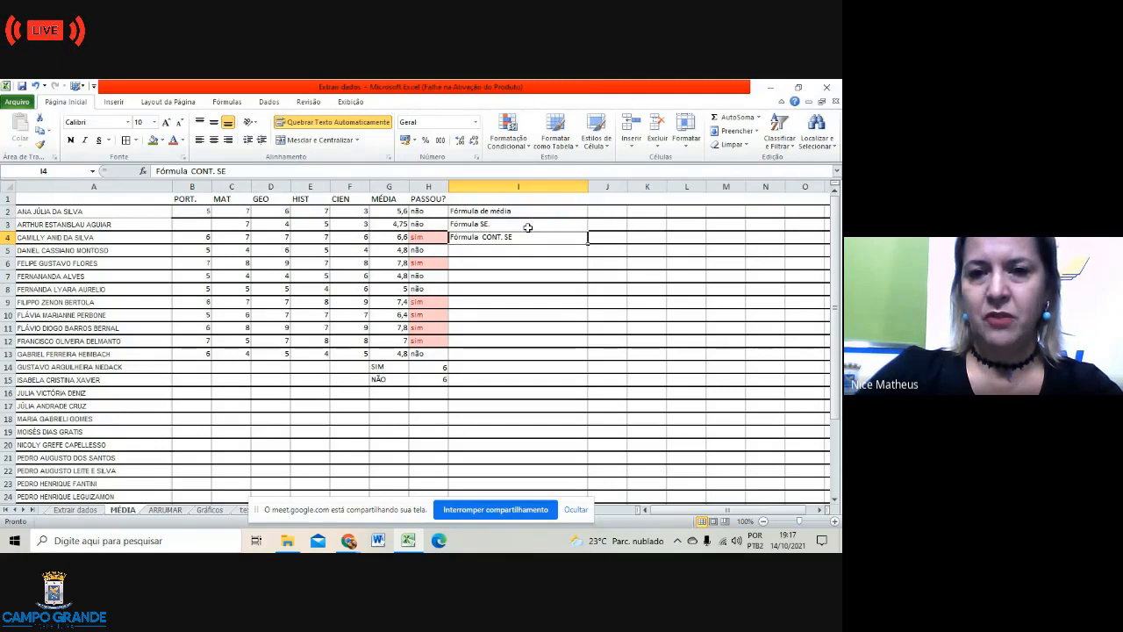
click(528, 227)
click(521, 213)
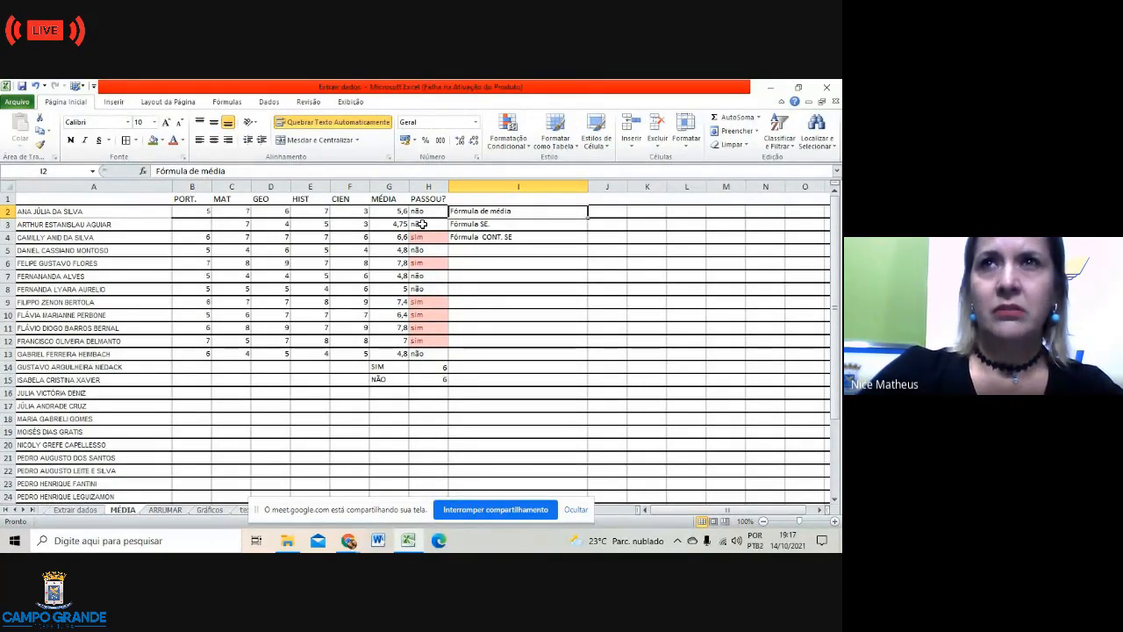
click(711, 341)
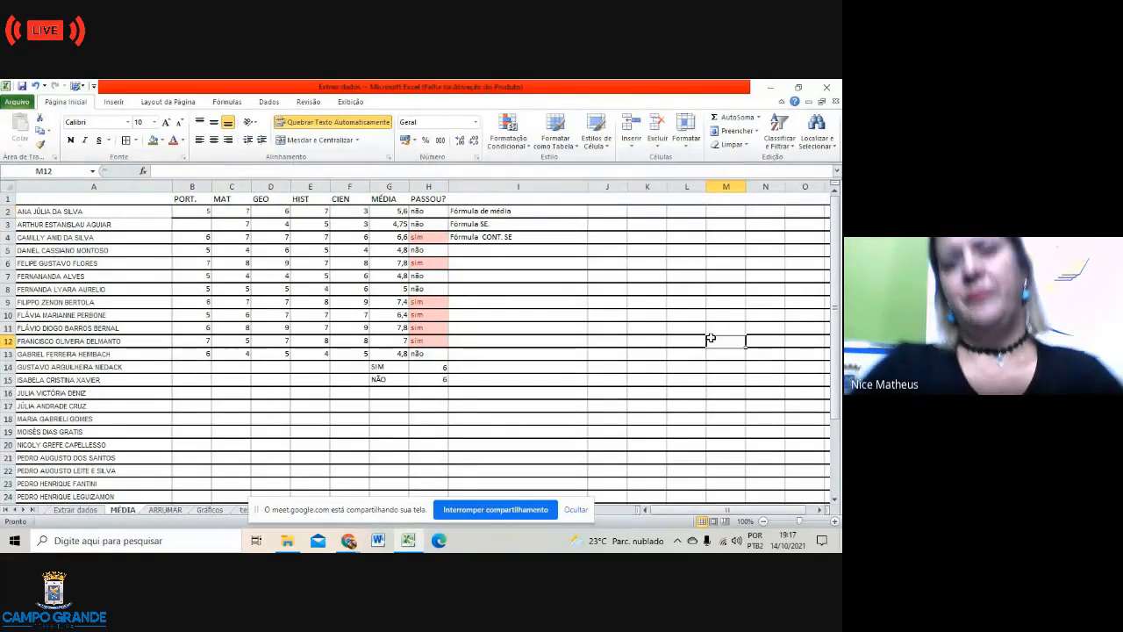
Step: Switch from Excel to the Google Meet call window, then to the WhatsApp Web tab
click(351, 541)
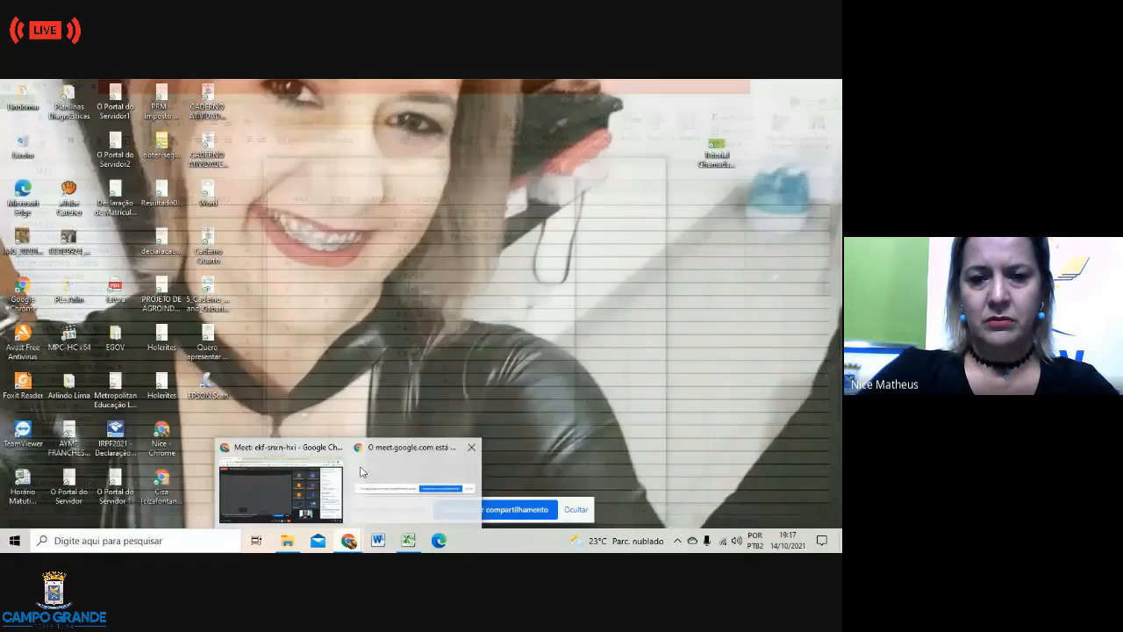
click(357, 469)
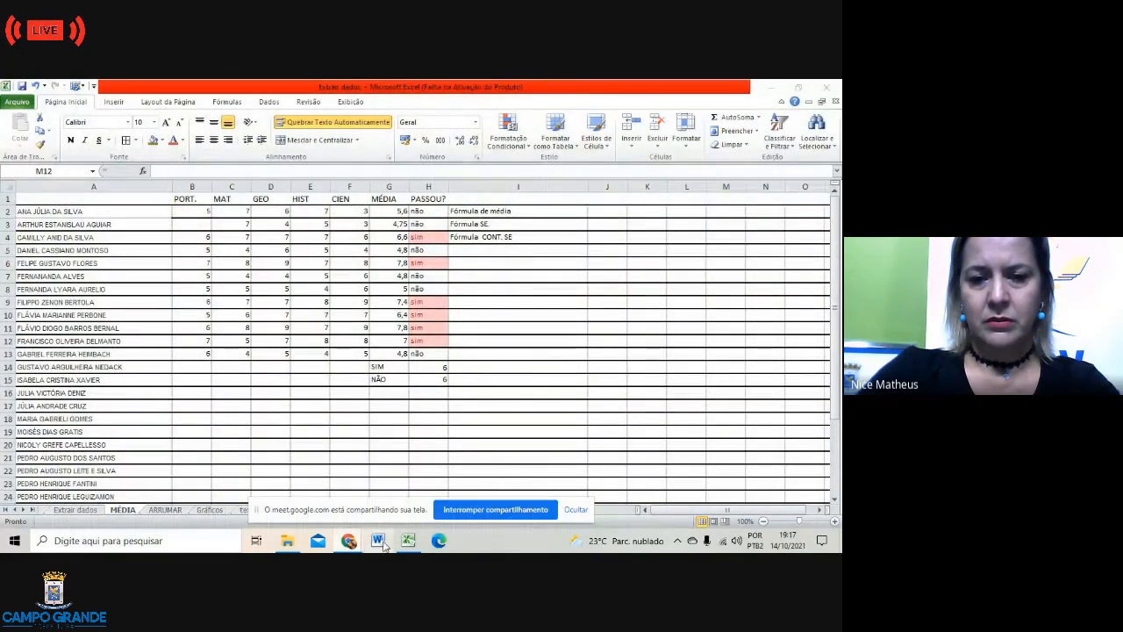
click(349, 541)
click(263, 461)
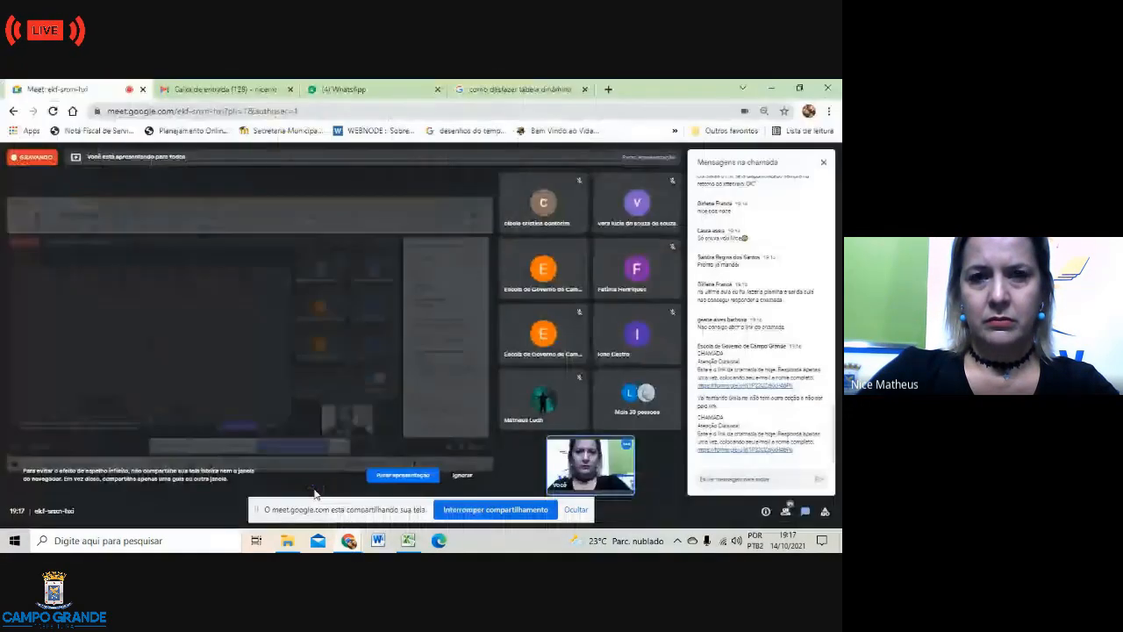
click(391, 89)
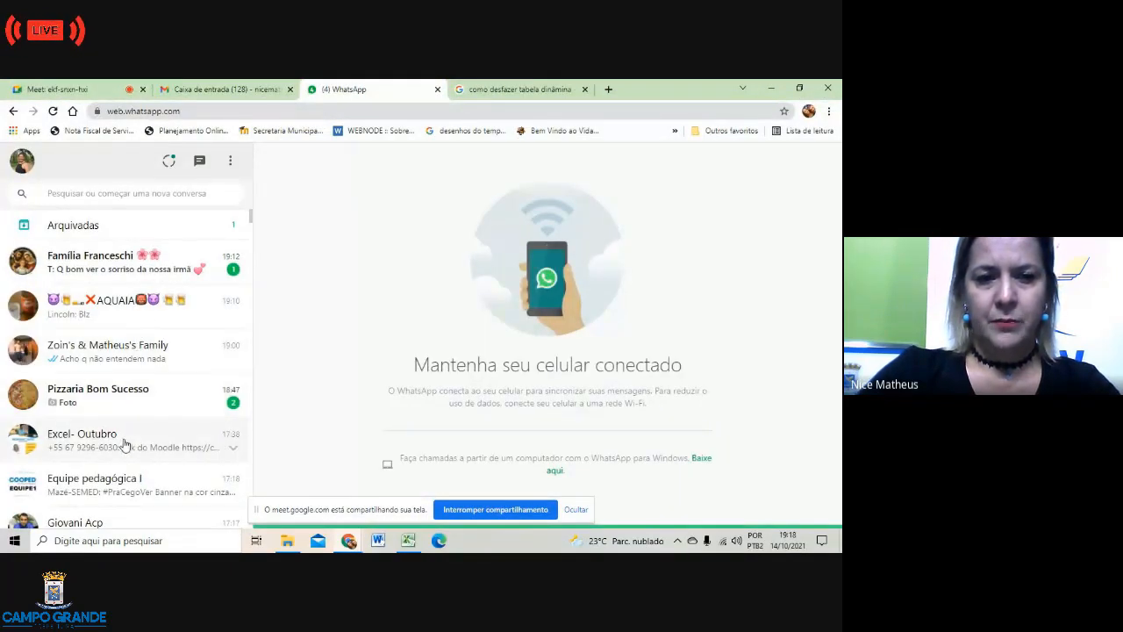
Step: Open the Excel- Outubro group chat, then return to the Excel workbook
click(124, 445)
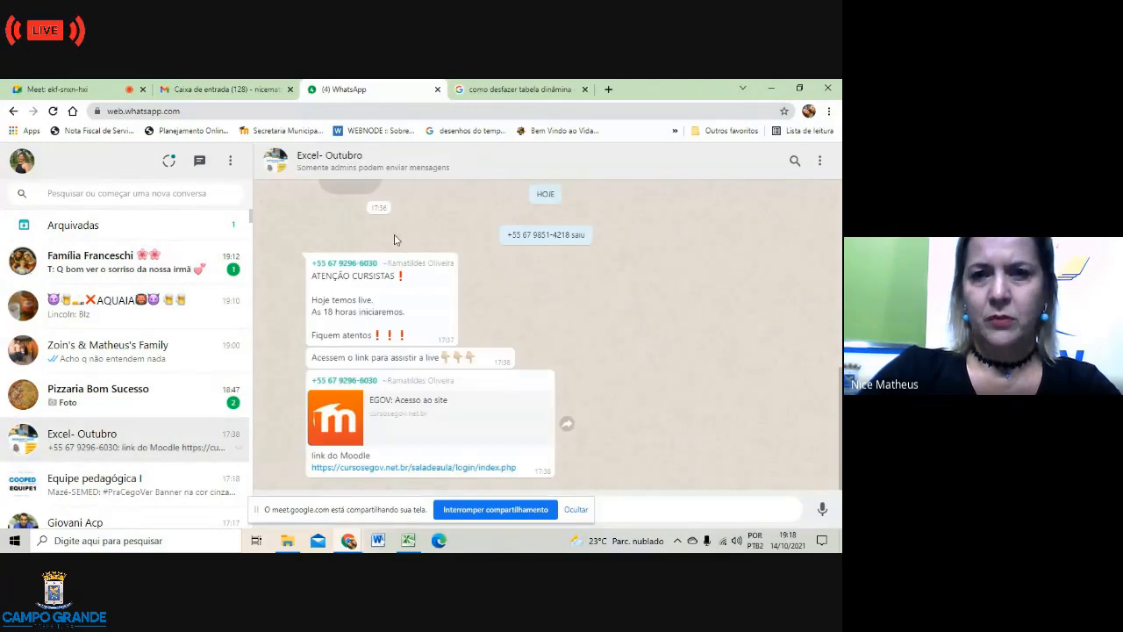
click(407, 541)
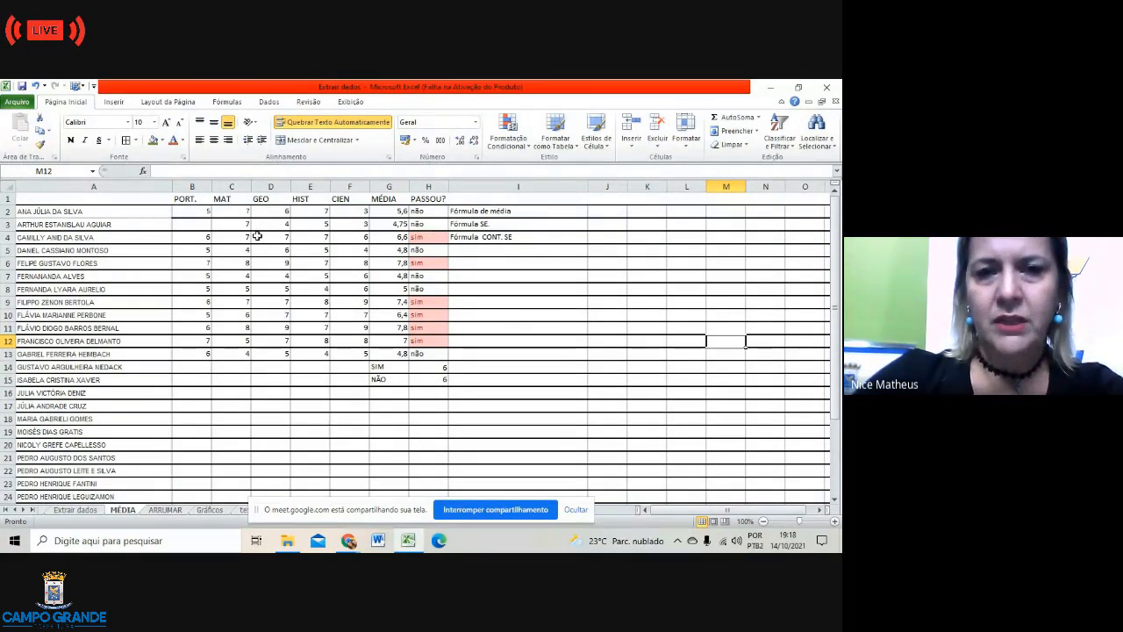
Step: Review the Fórmula de média note in I2 and the Fórmula SE. note in I3
click(478, 211)
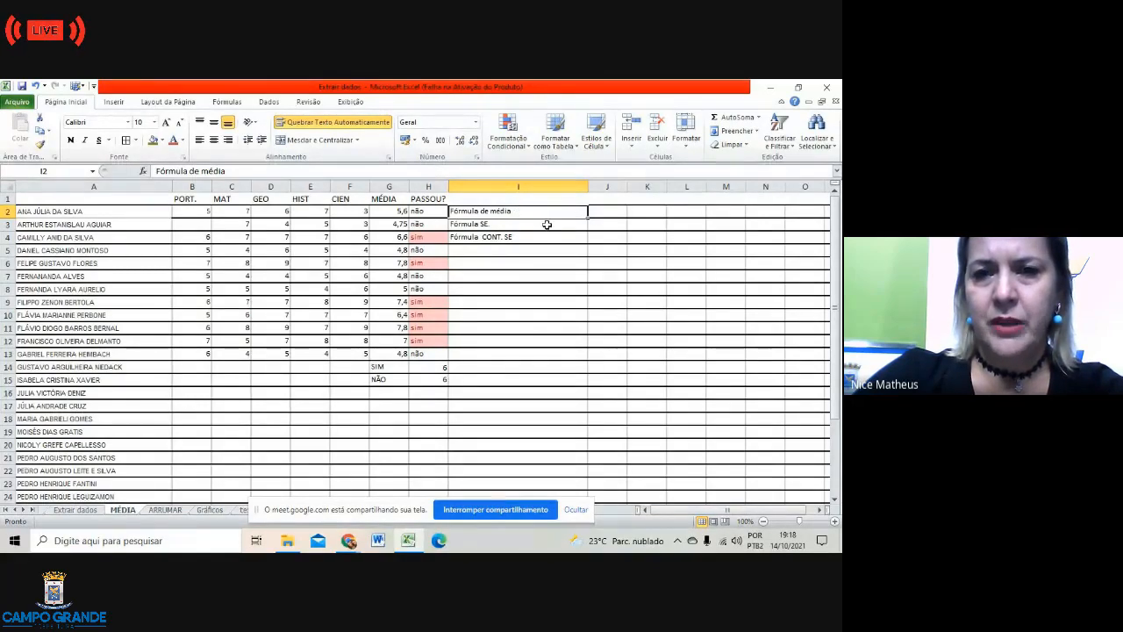
click(542, 225)
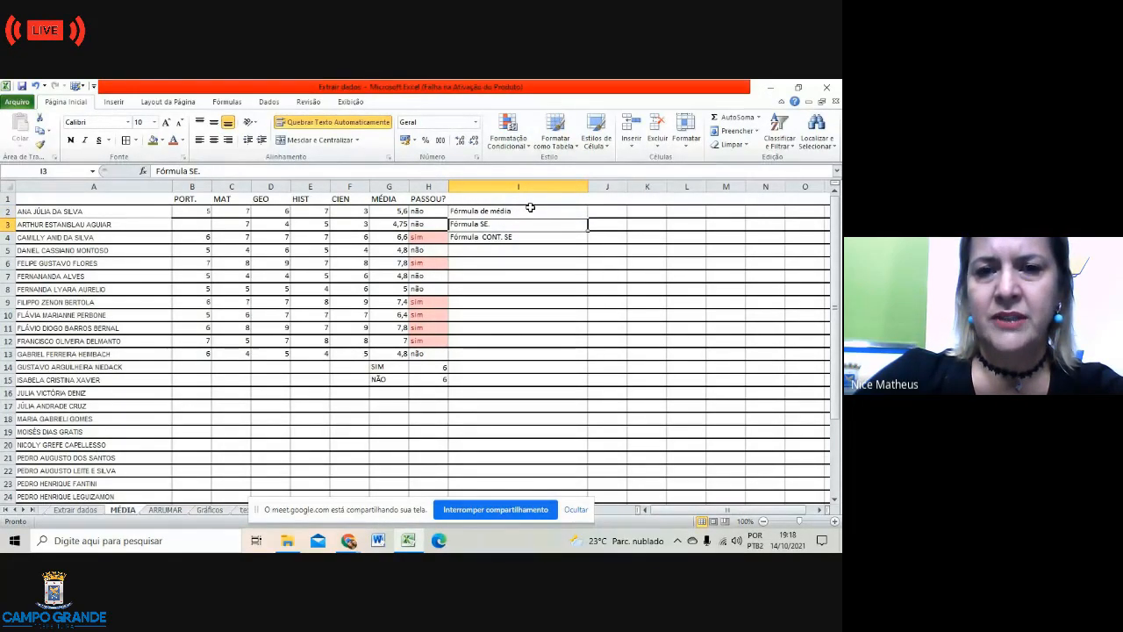
click(530, 209)
Step: Rewrite G2's average as =MÉDIA(N102:F2) and accept the circular-reference warning, leaving G2 at 0
double_click(400, 212)
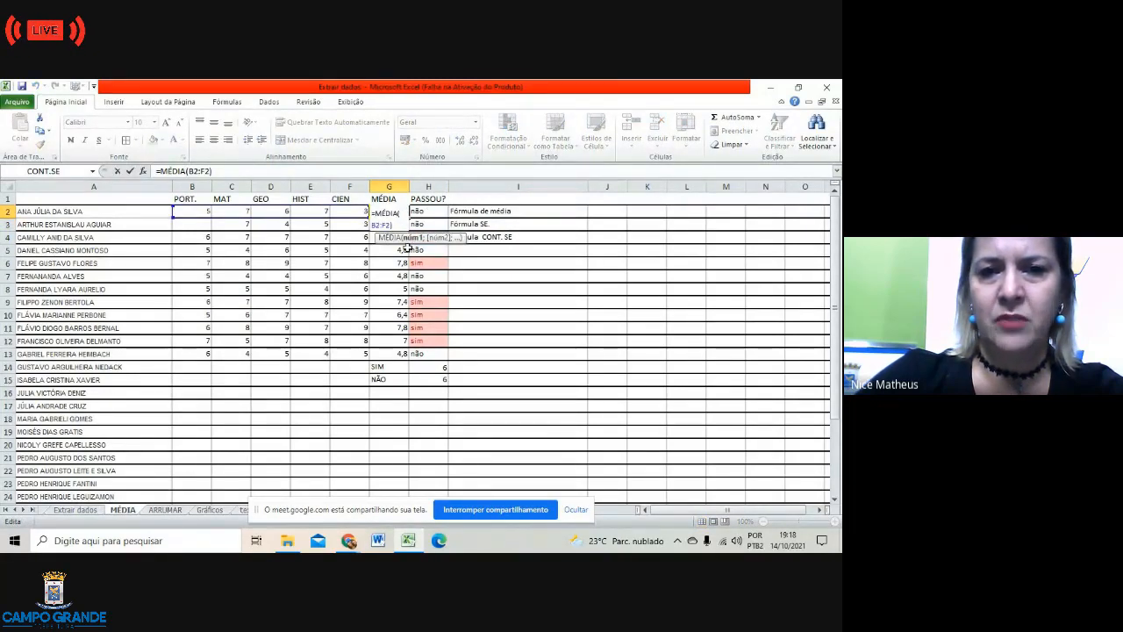
click(530, 223)
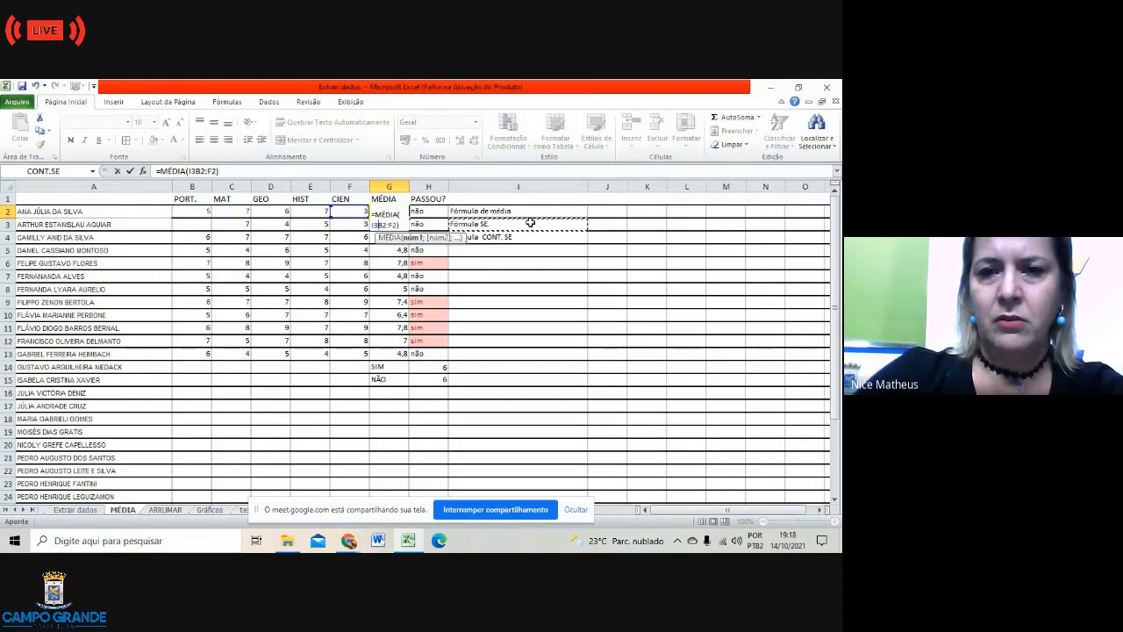
click(554, 315)
click(660, 366)
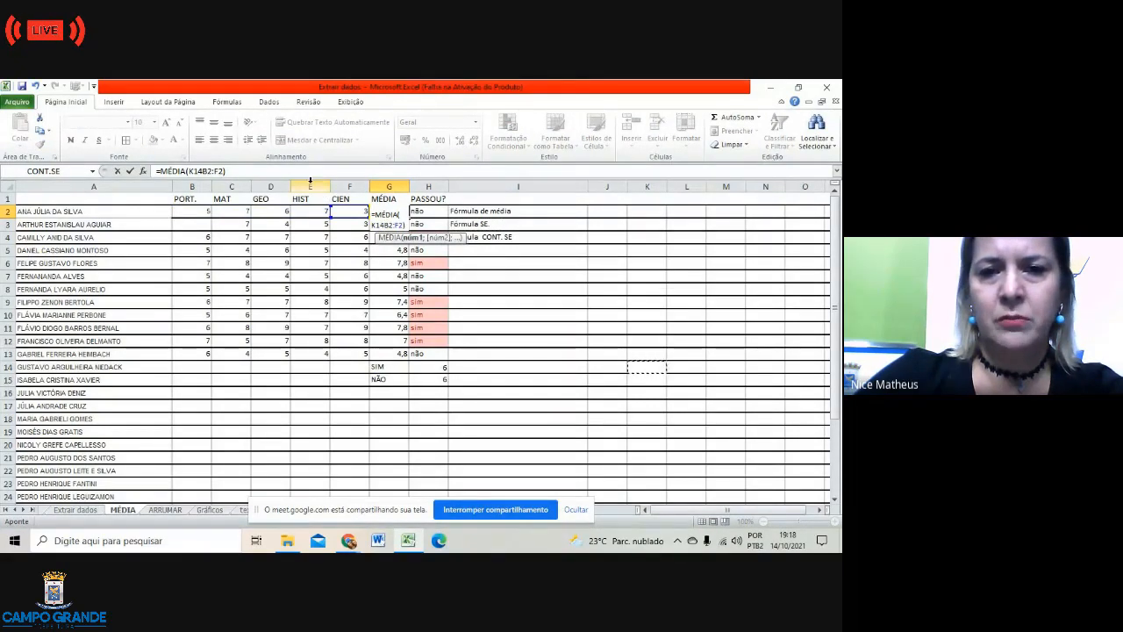
click(757, 320)
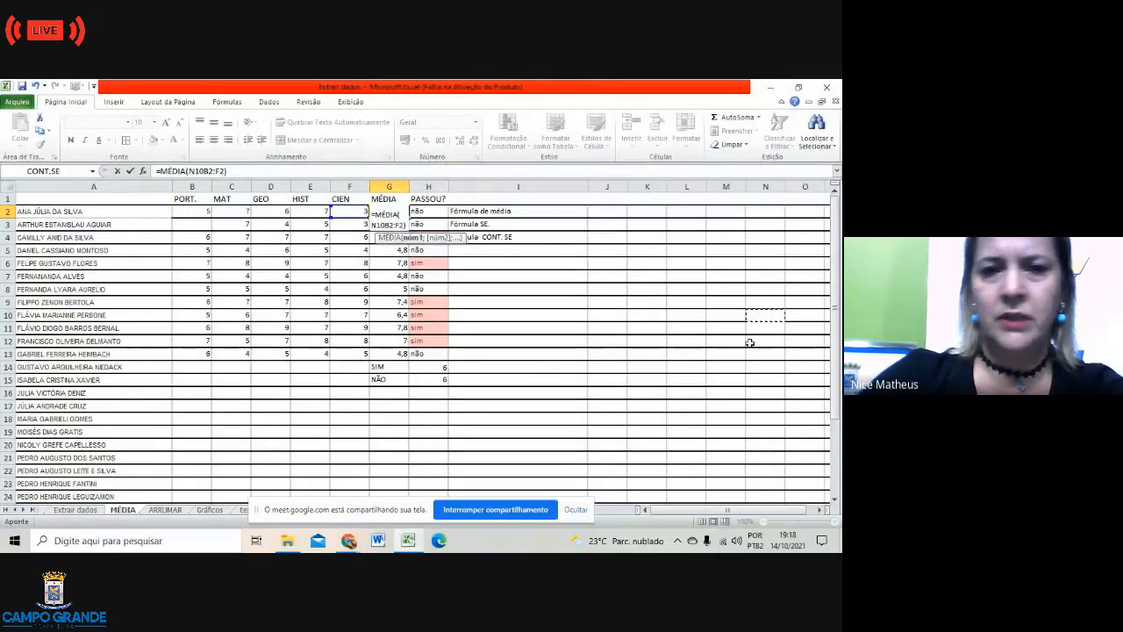
key(Delete)
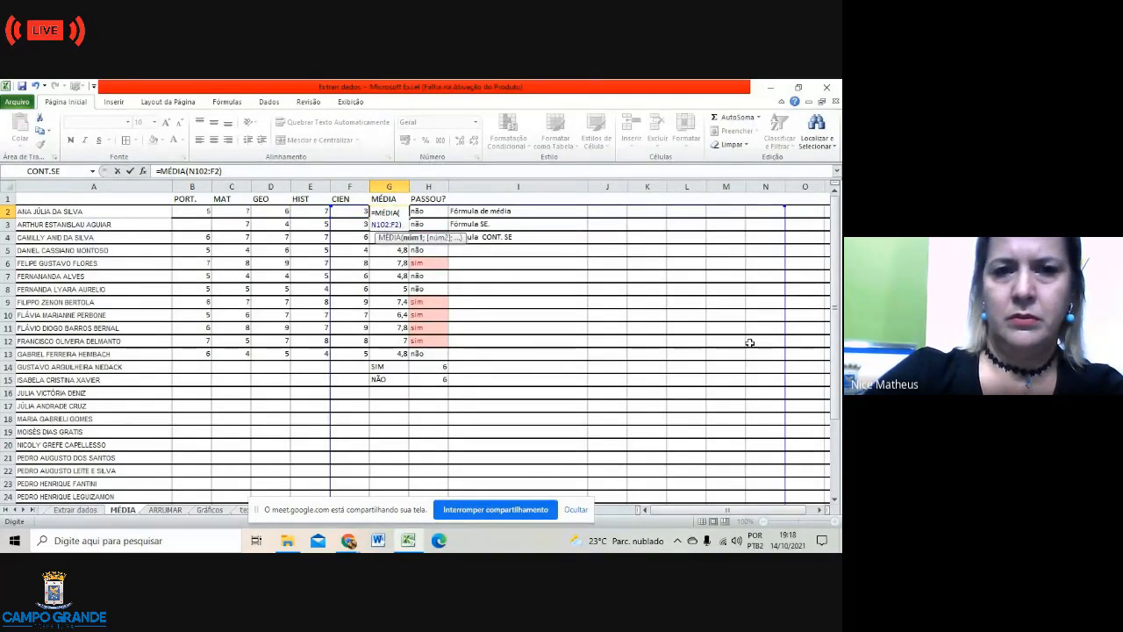
click(698, 368)
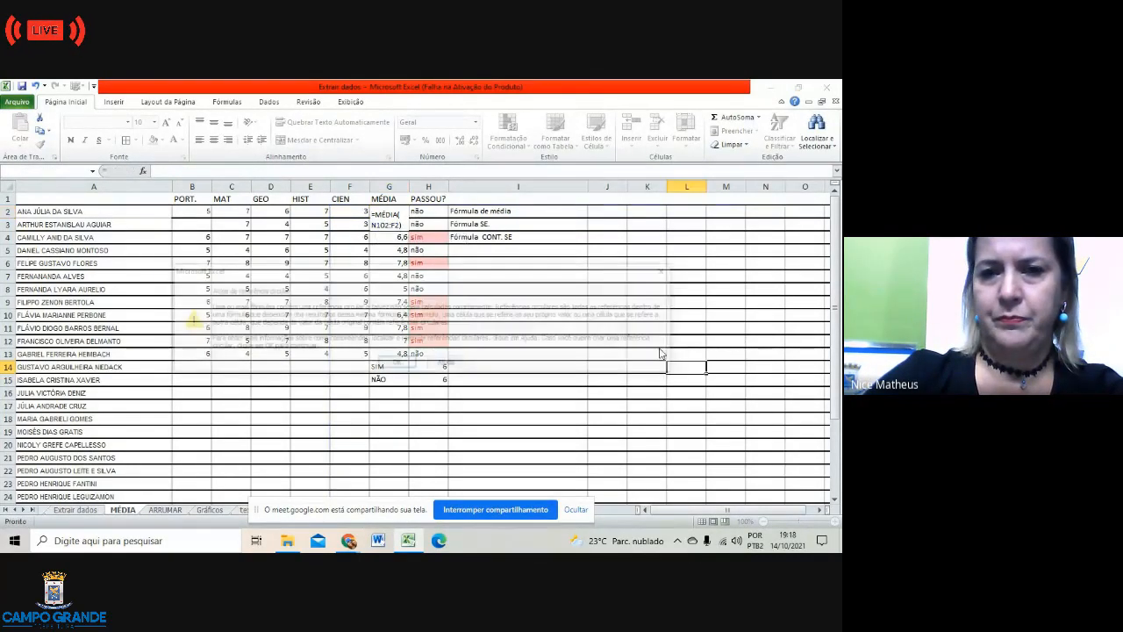
click(391, 363)
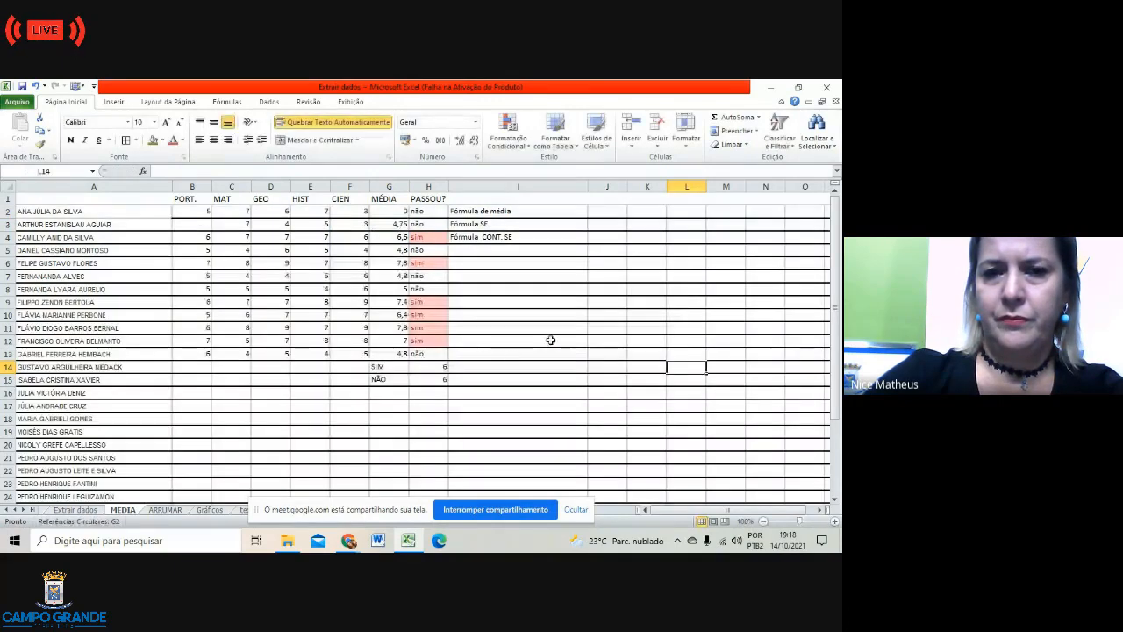
click(562, 327)
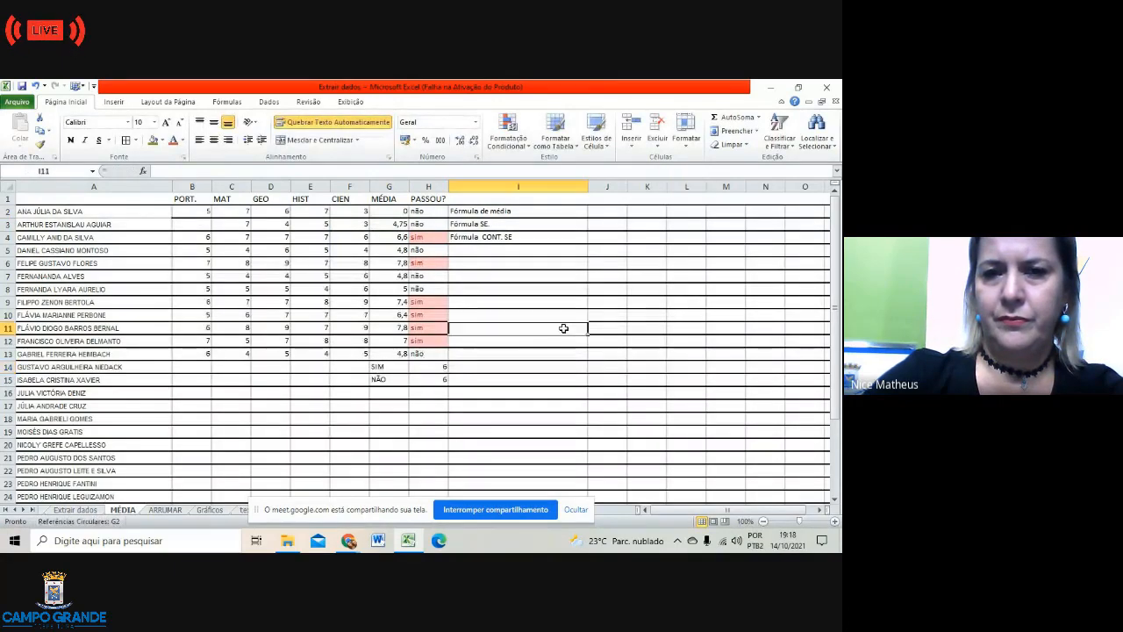
click(529, 223)
Step: Check H2's SE formula and H14's SIM count, then pick a font colour for the I2 note
double_click(430, 214)
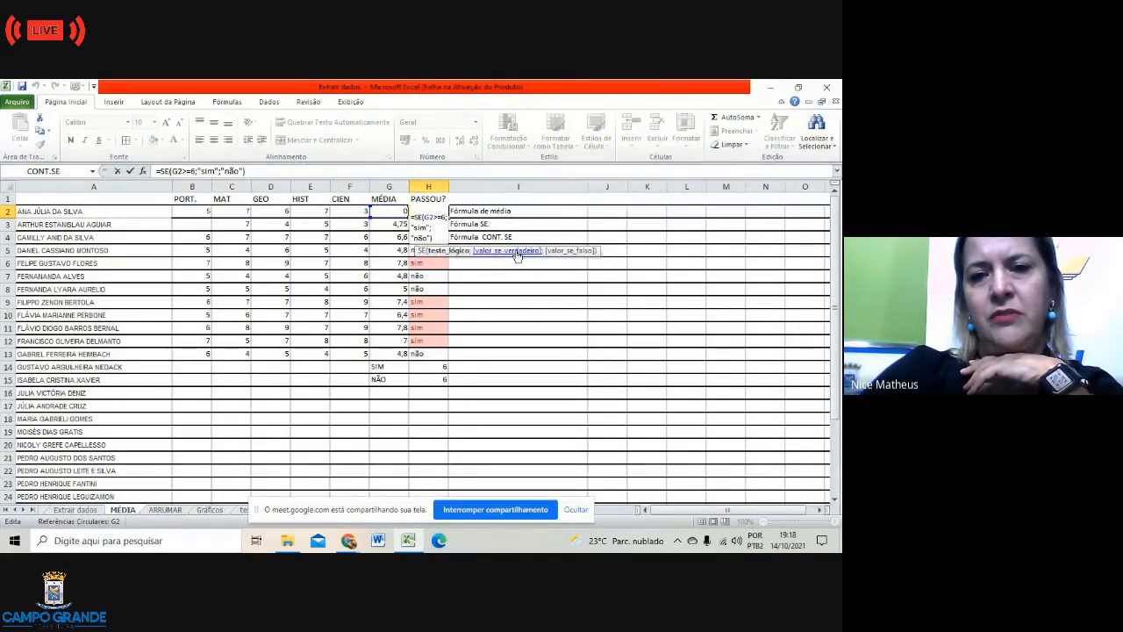
click(645, 299)
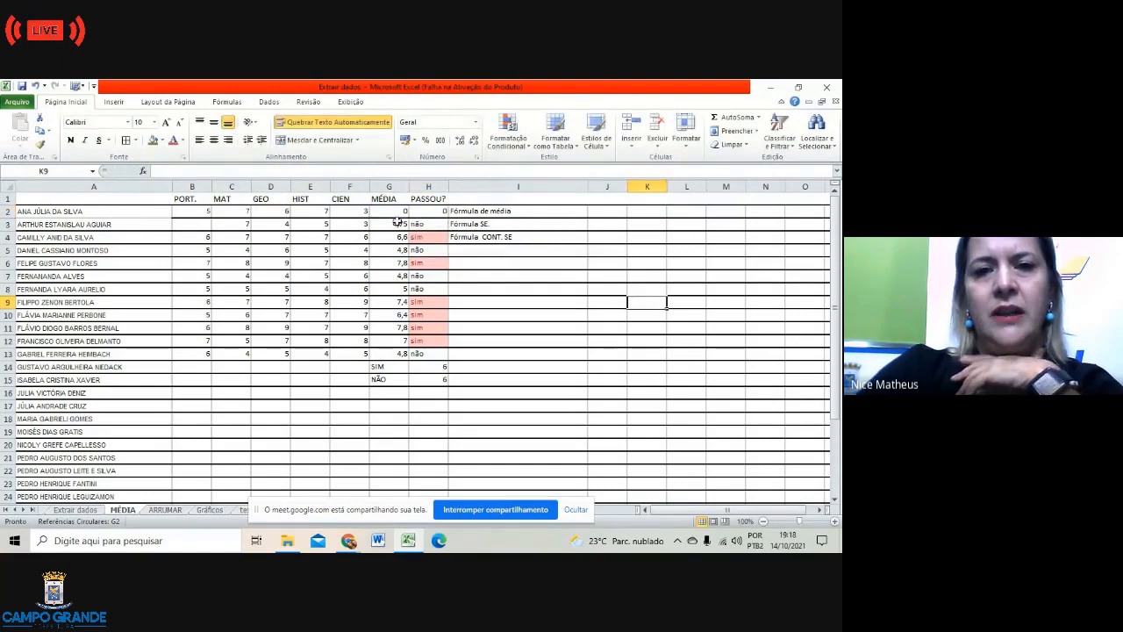
click(487, 239)
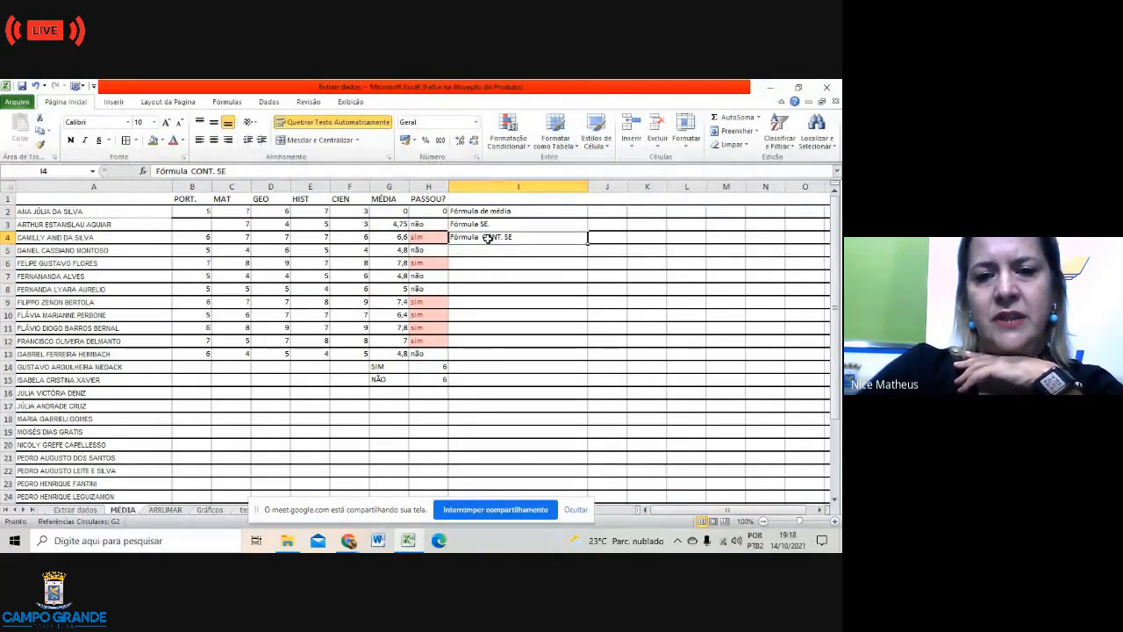
click(423, 367)
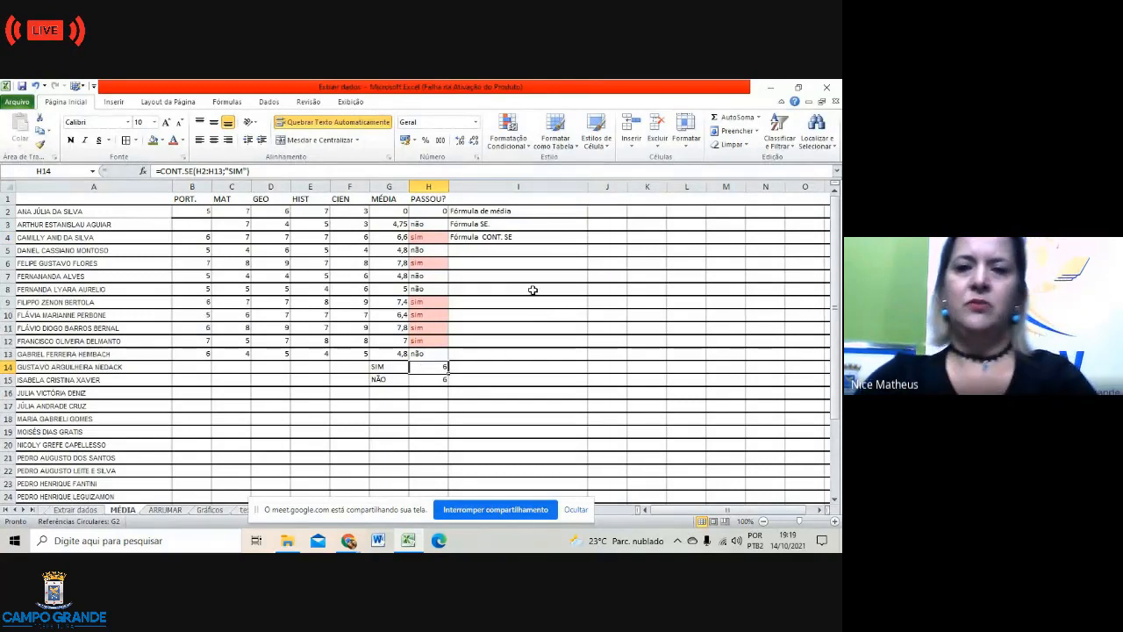
click(510, 212)
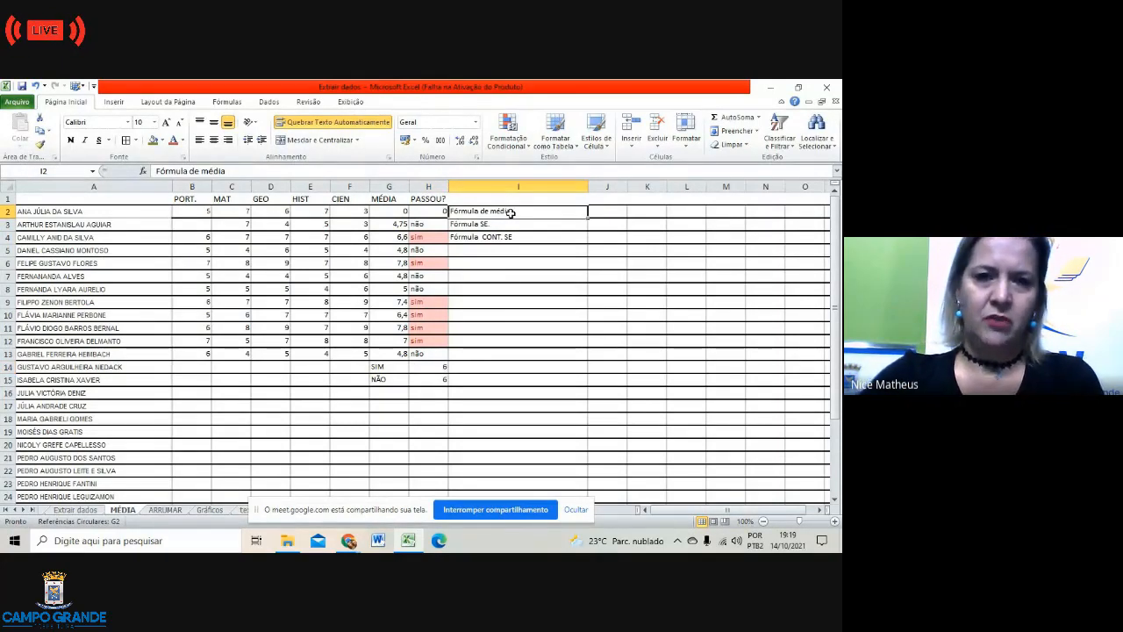
click(183, 141)
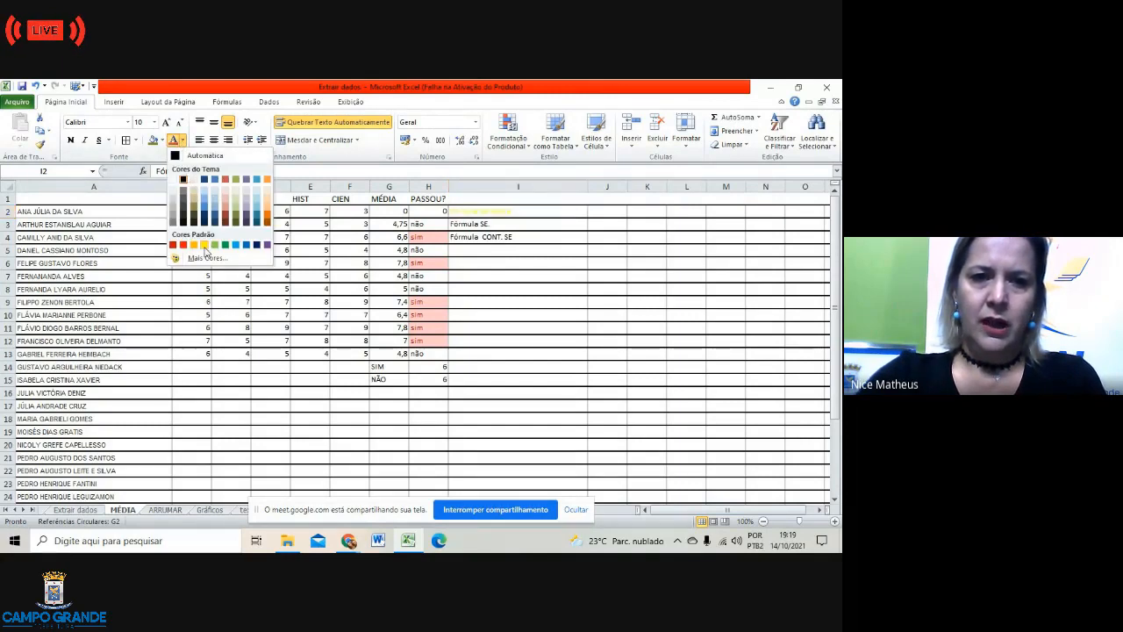
Step: Reset I2's text to Automatic colour and fill I2 and G3 yellow
click(204, 246)
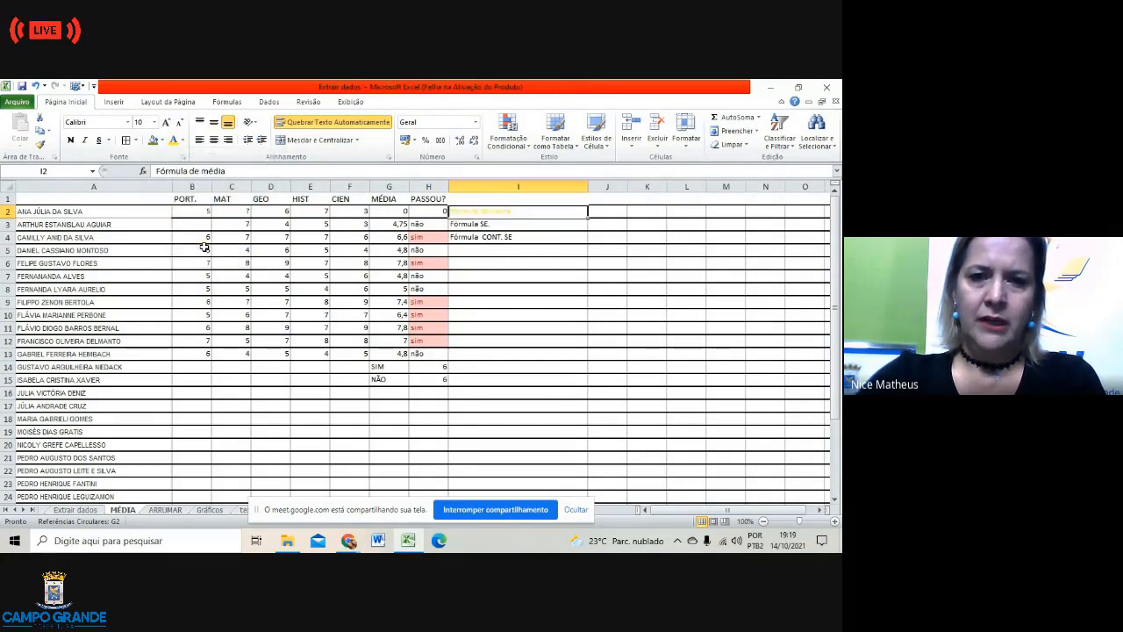
click(182, 140)
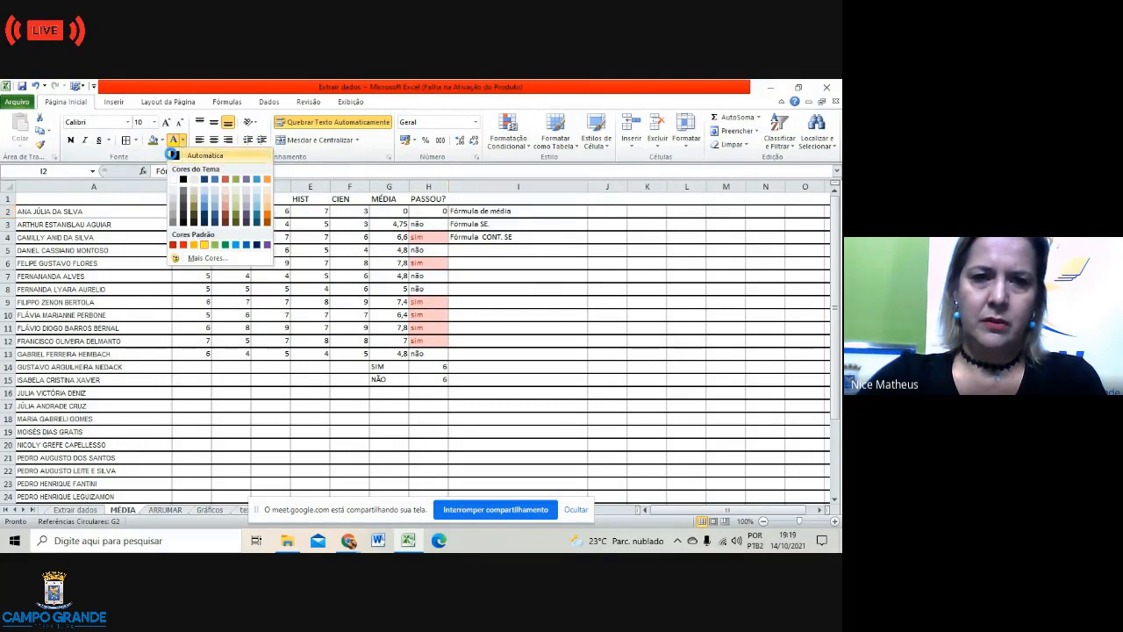
click(174, 156)
click(161, 140)
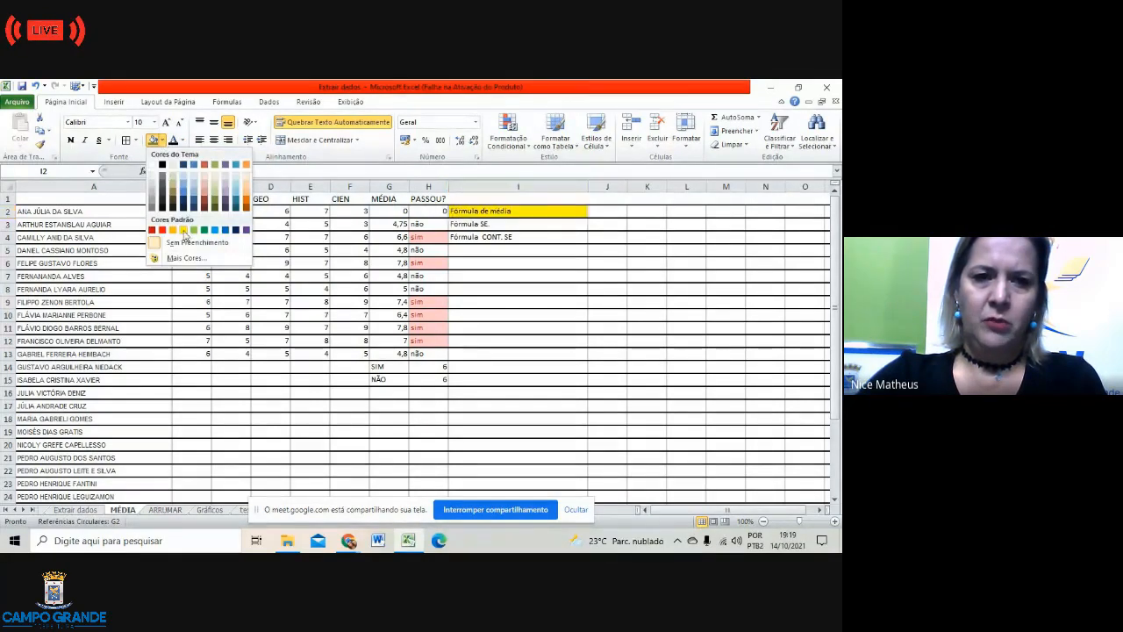
click(184, 231)
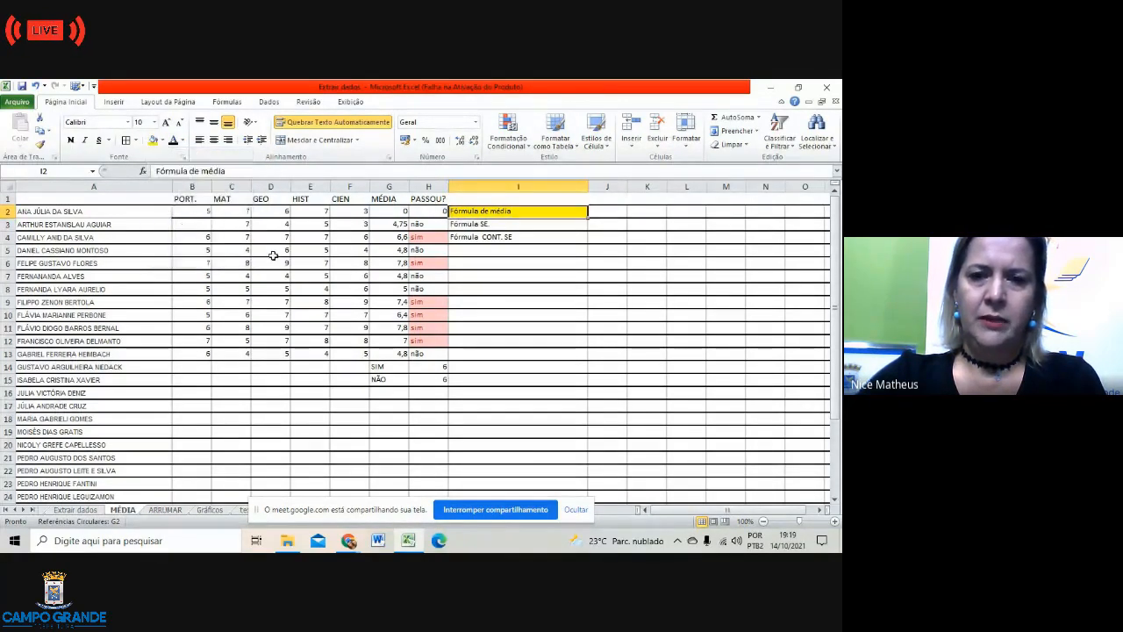
click(401, 226)
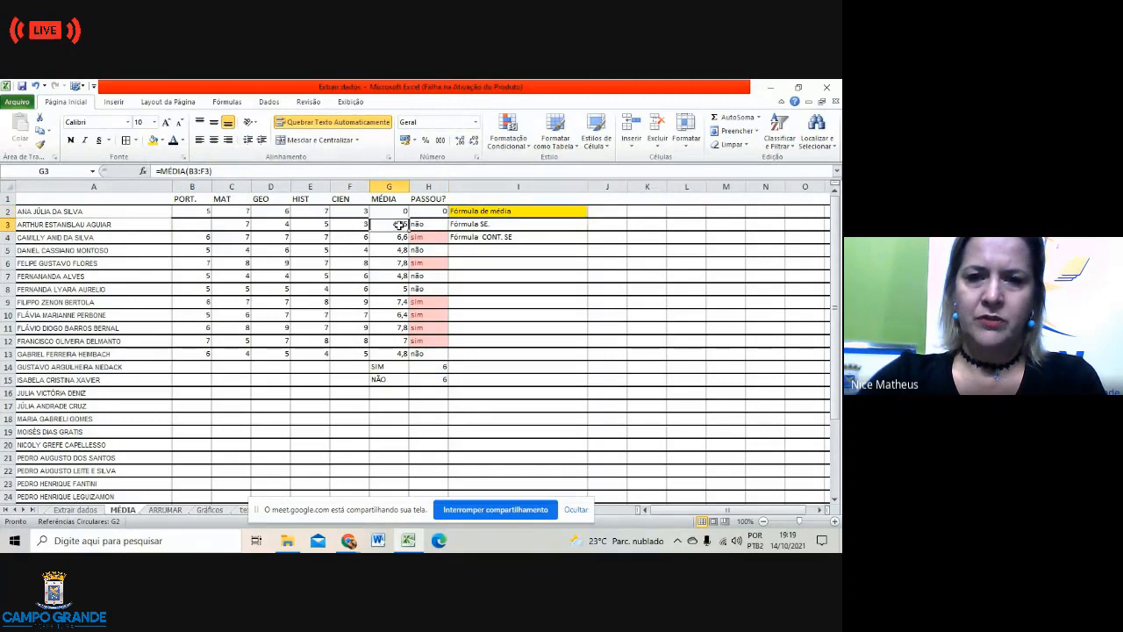
click(155, 140)
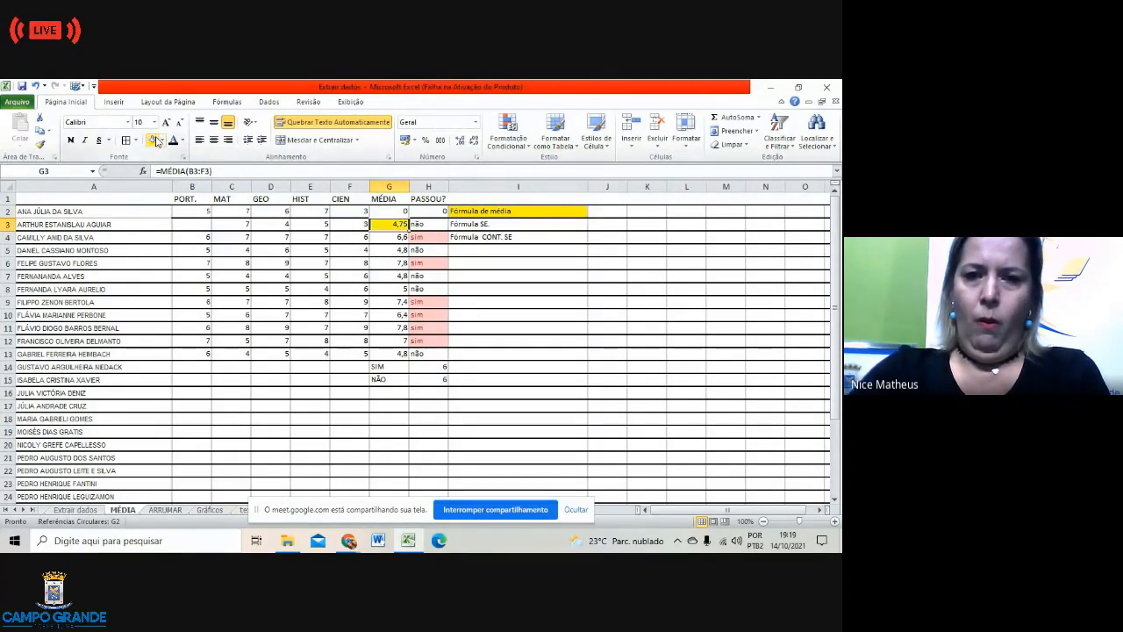
Step: Fill the Fórmula SE. note in I3 and the SE formula cell H3 orange-red
click(530, 291)
click(481, 225)
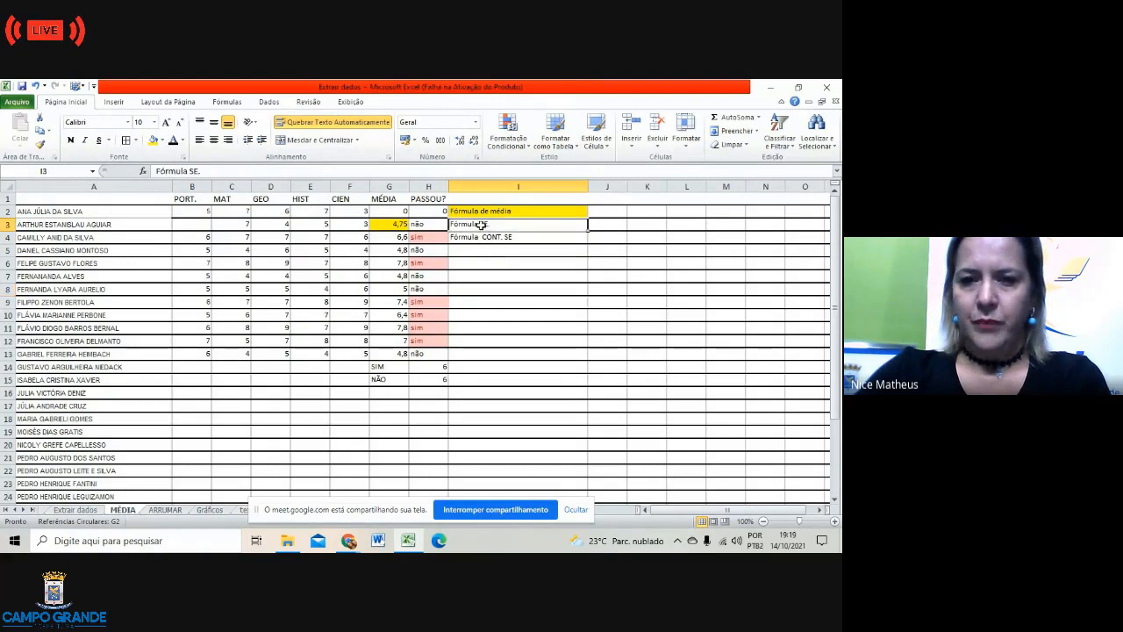
click(164, 141)
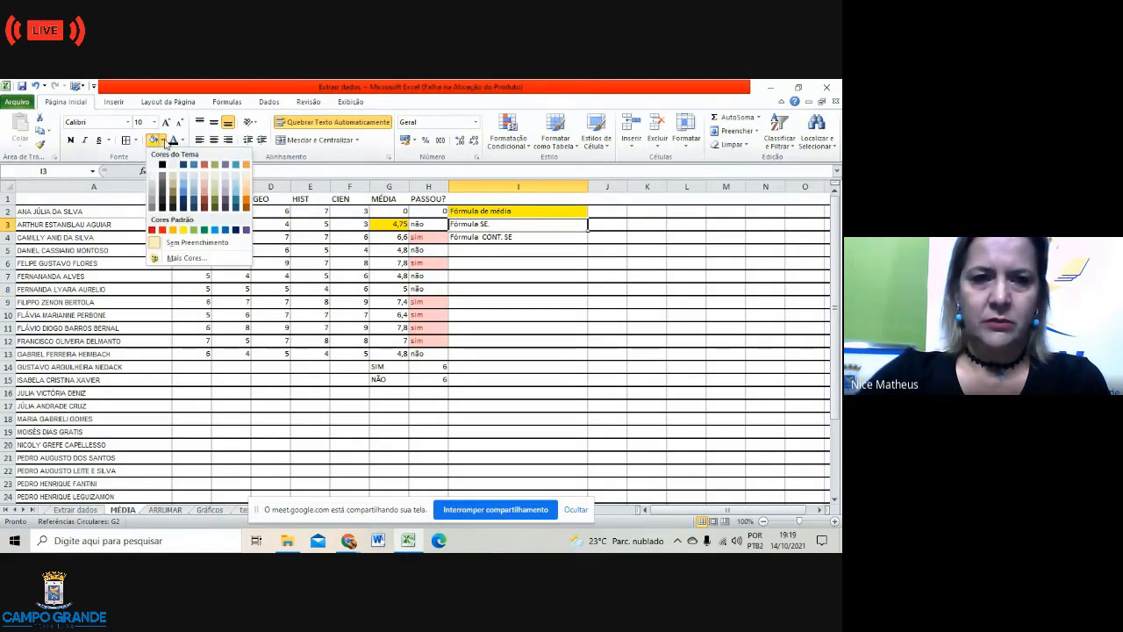
click(162, 228)
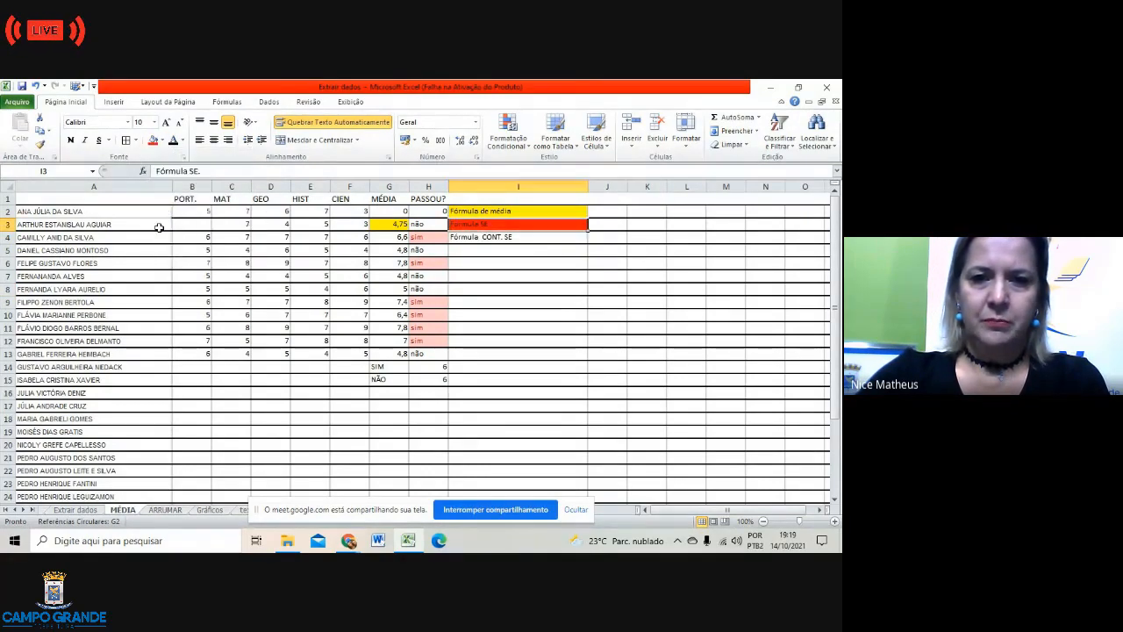
click(423, 226)
click(152, 141)
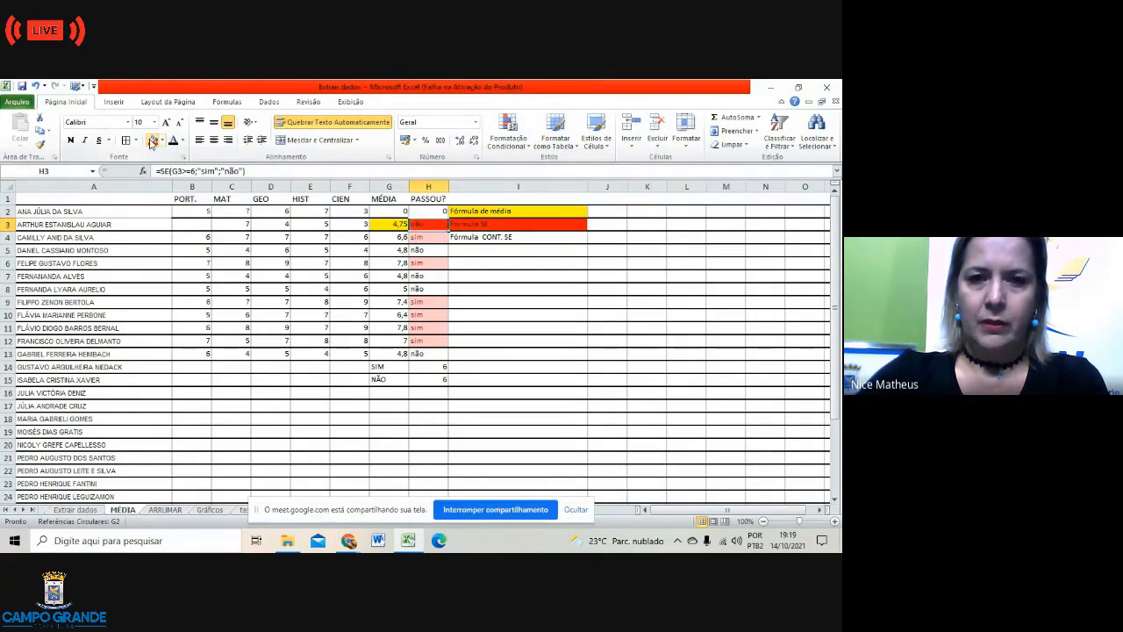
Step: Fill the Fórmula CONT. SE note in I4 blue, then select H14
click(523, 301)
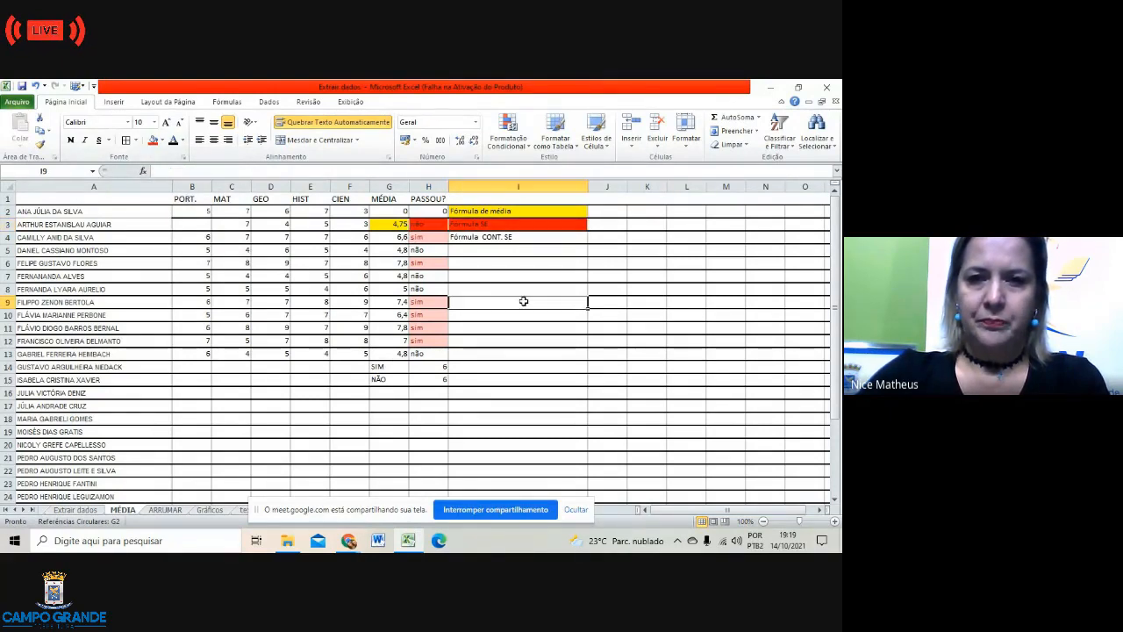
click(430, 366)
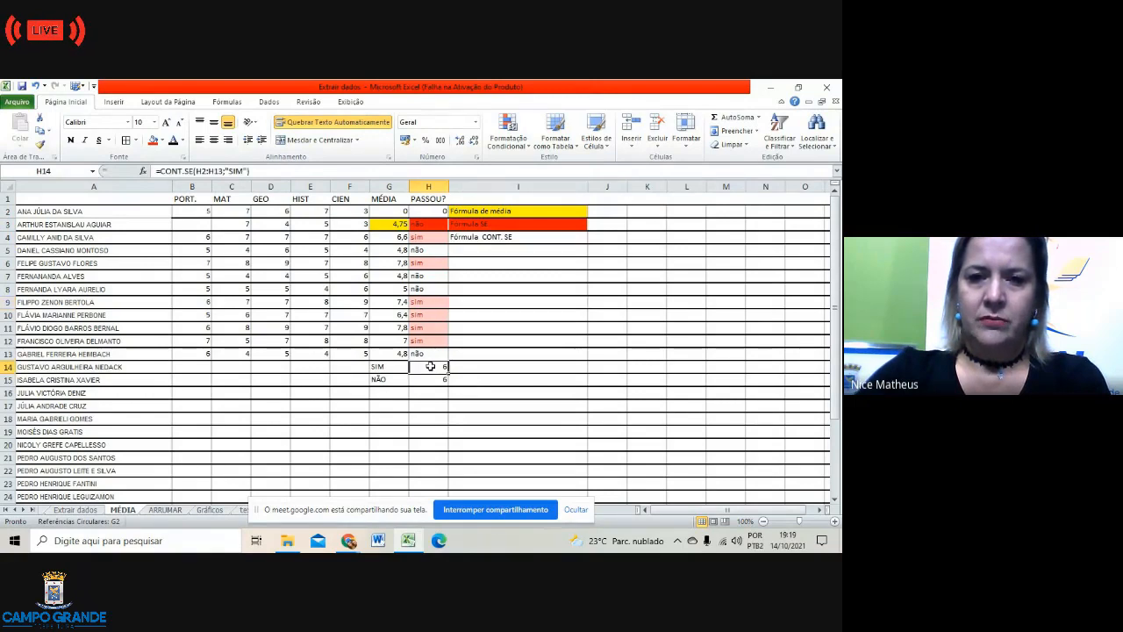
click(495, 238)
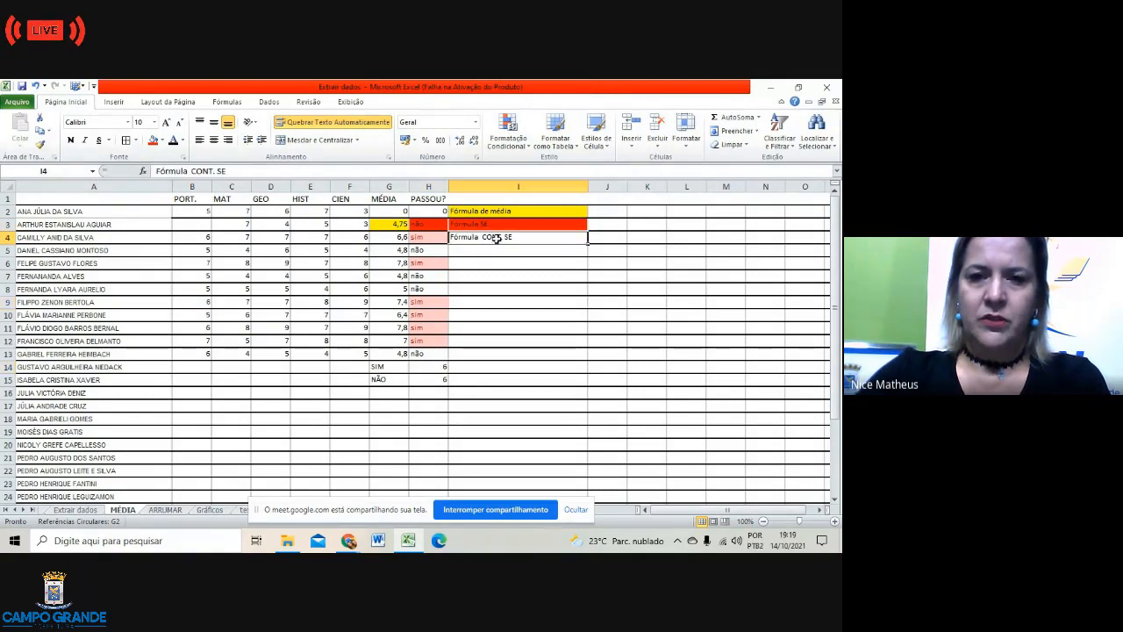
click(164, 141)
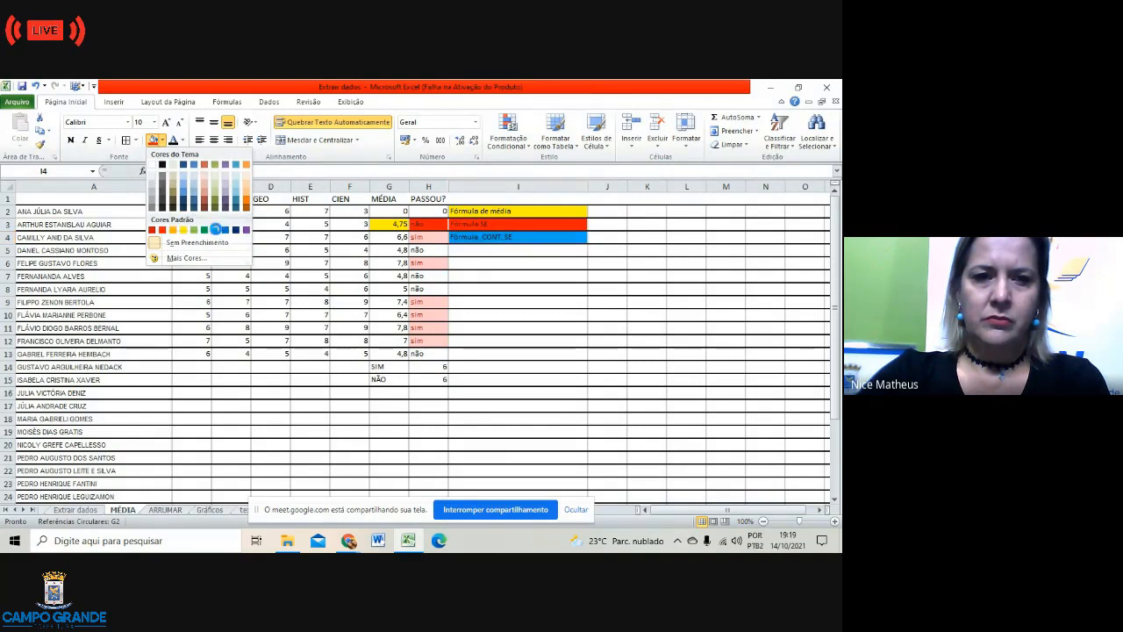
click(219, 224)
click(532, 331)
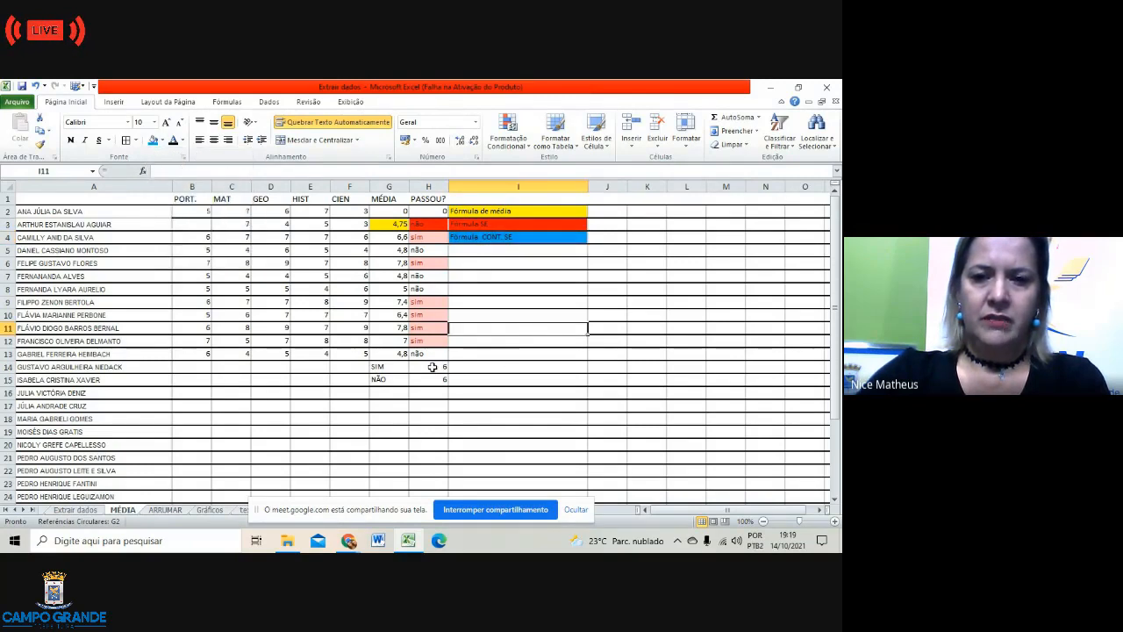
click(432, 367)
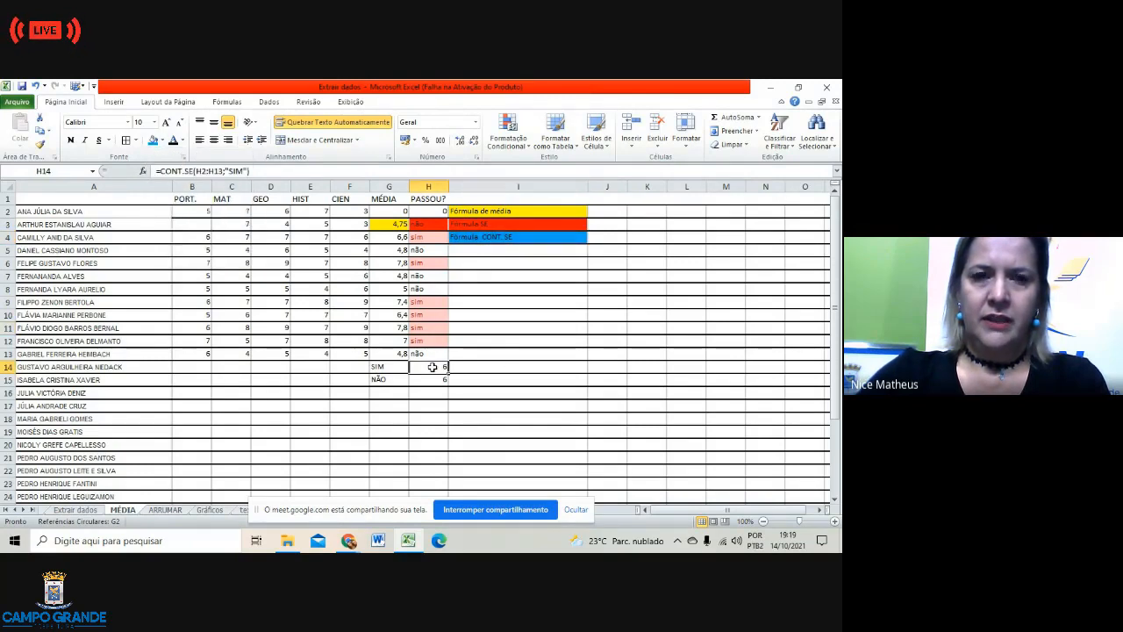
Step: Fill H14 blue, then point out the I2 legend with G3's average and H3's SE formulas
click(152, 142)
click(520, 325)
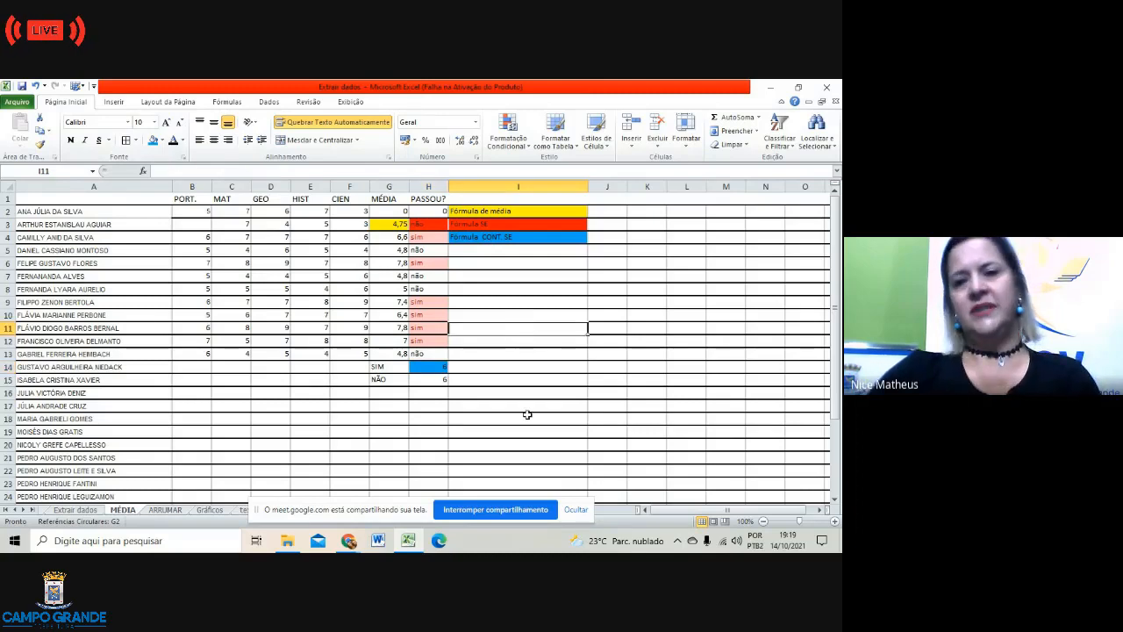
click(525, 210)
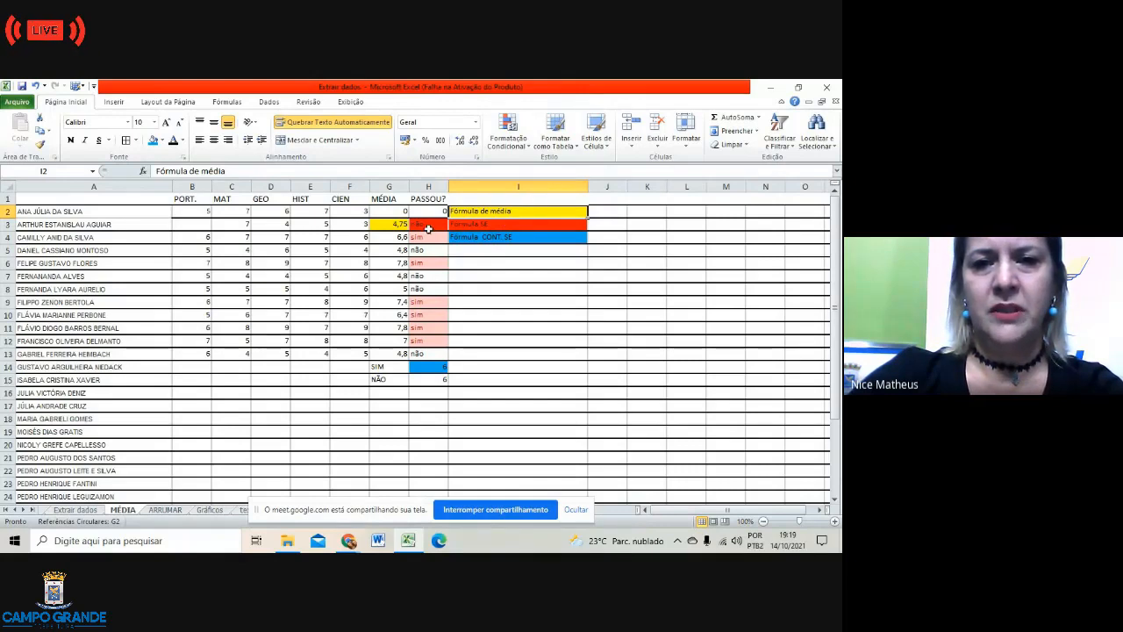
click(395, 226)
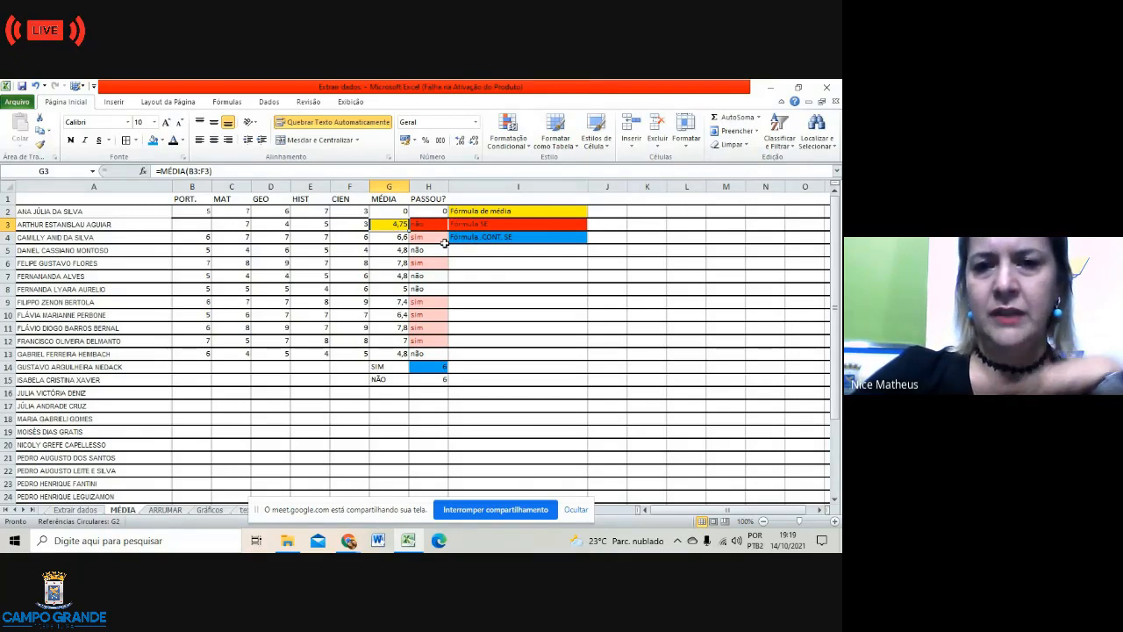
click(432, 227)
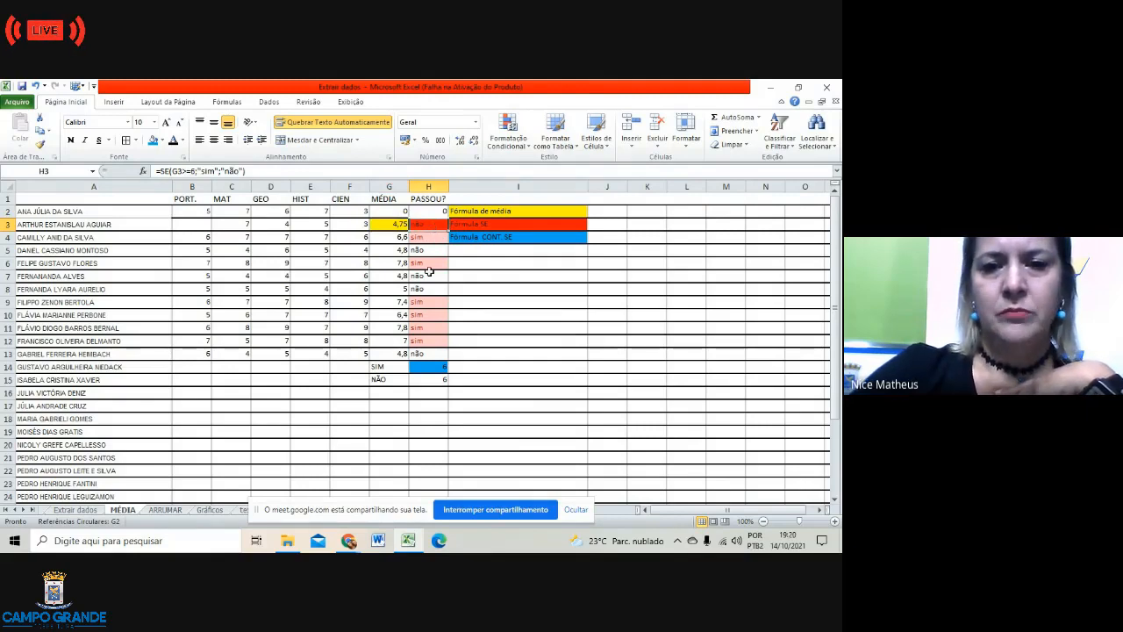
Step: Open H14's count formula to show its range, confirming it without changes
double_click(439, 367)
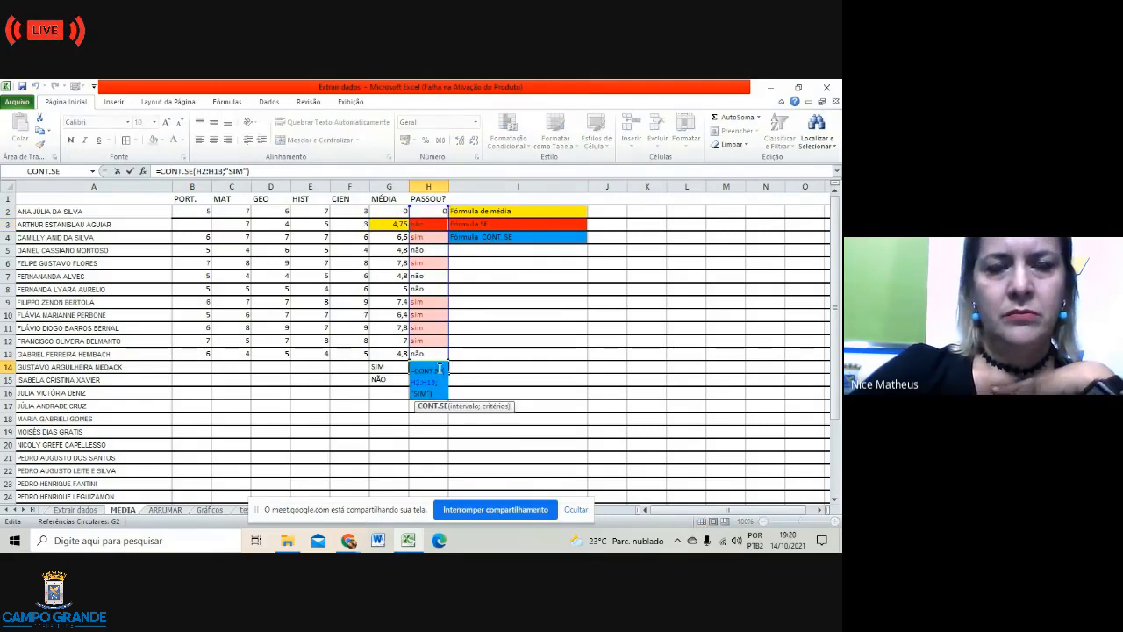
click(528, 367)
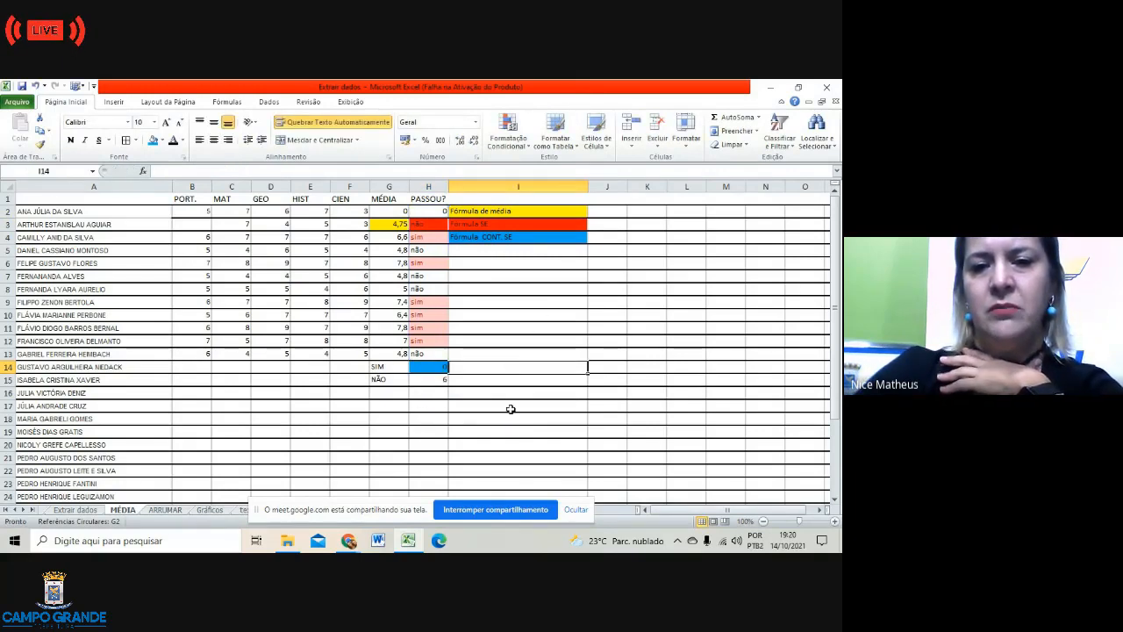
click(510, 404)
click(434, 368)
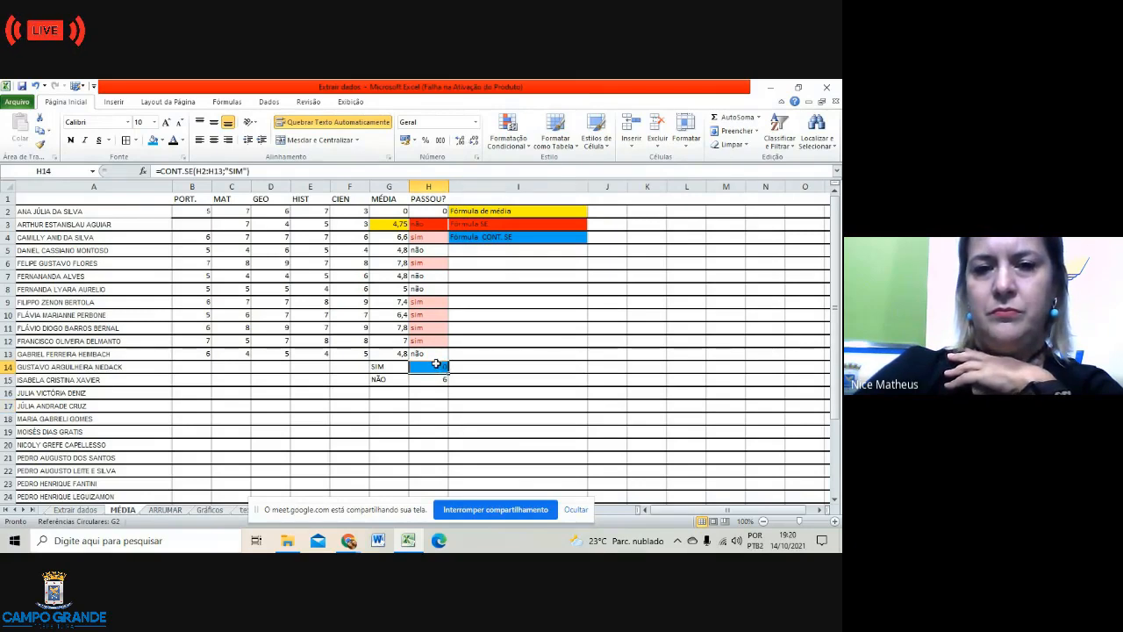
click(263, 171)
key(Return)
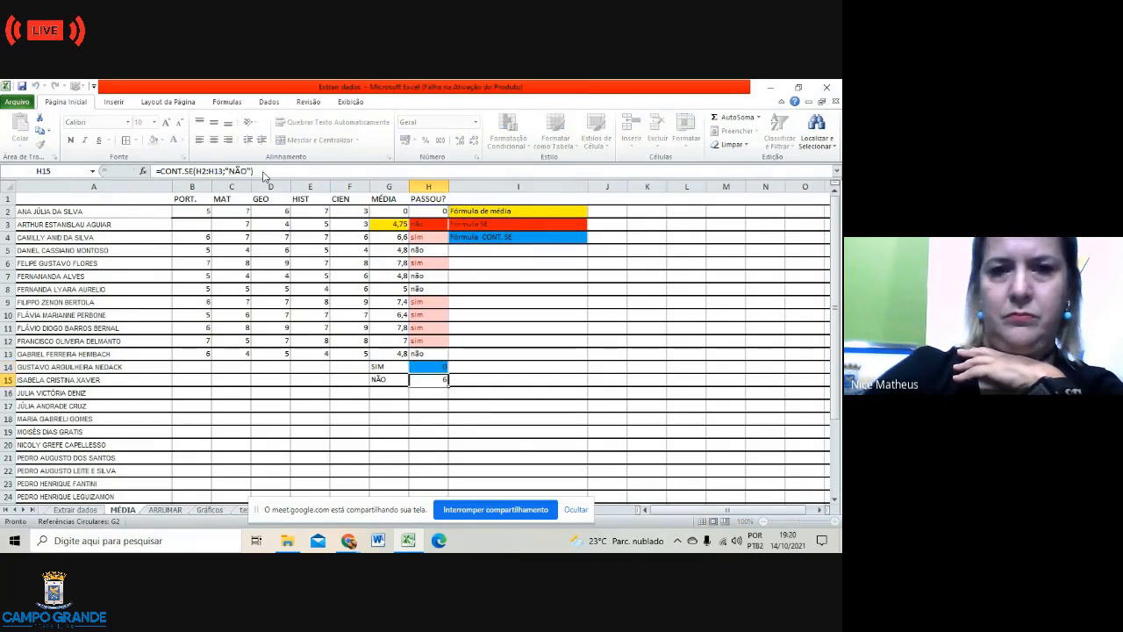
click(548, 393)
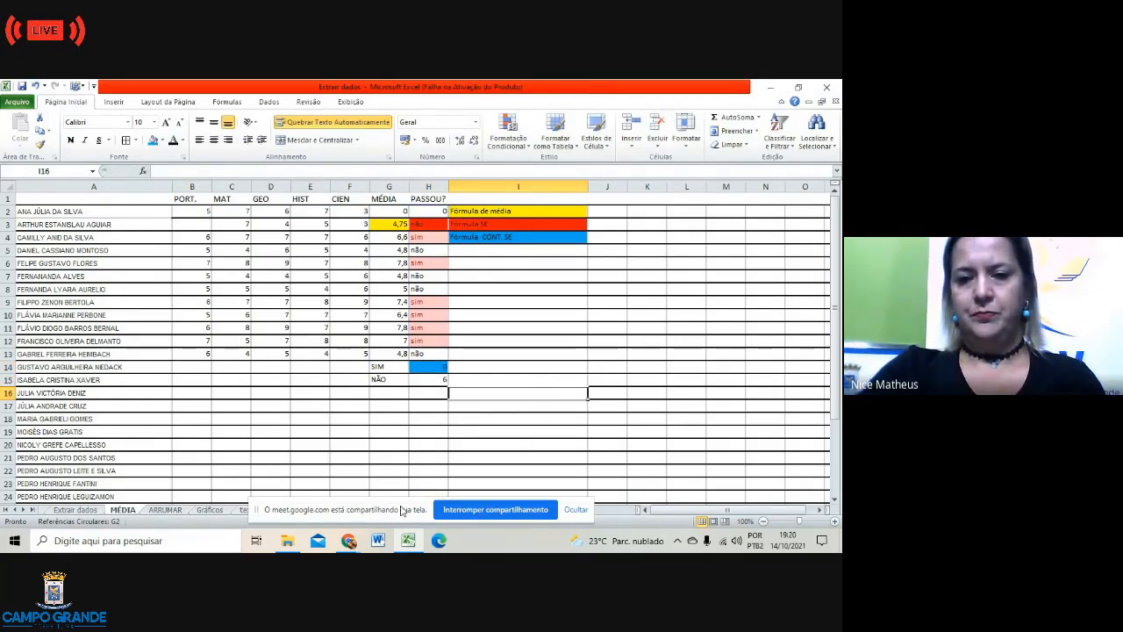
drag(405, 508, 565, 440)
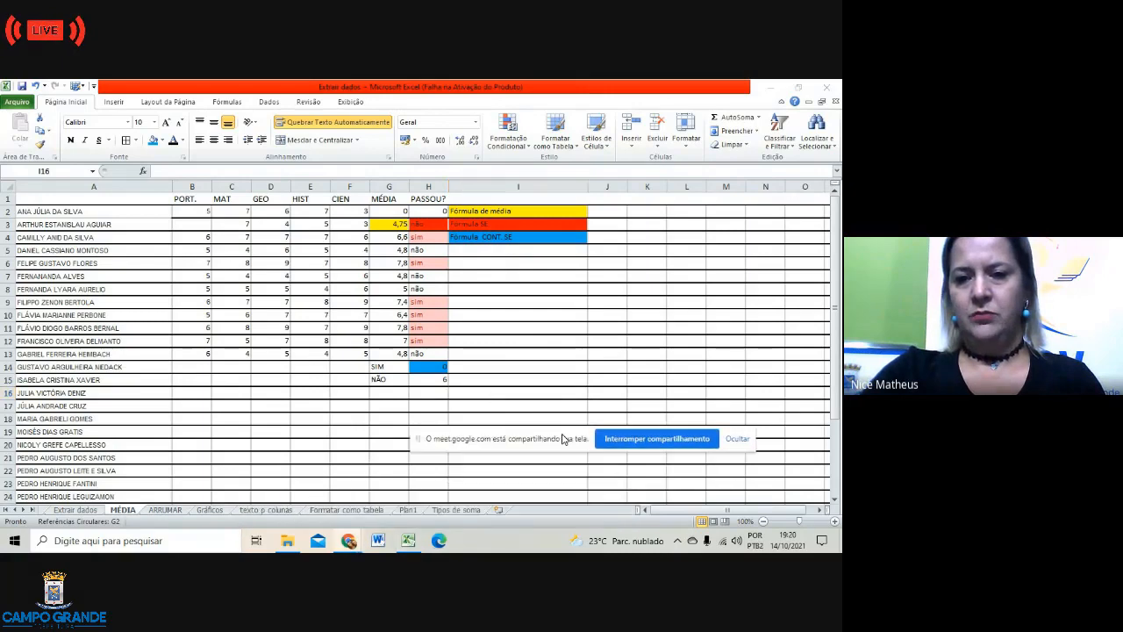
Step: Glance at the Tipos de soma sheet, return to MÉDIA, then open the texto p colunas sheet
click(455, 511)
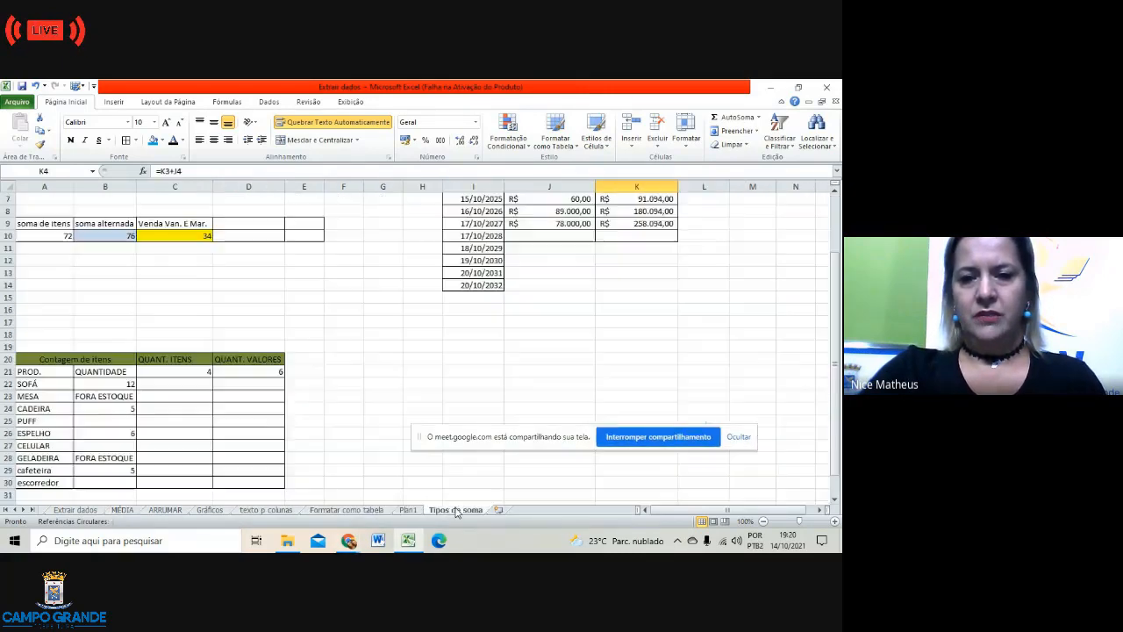
scroll(182, 231, up, 2)
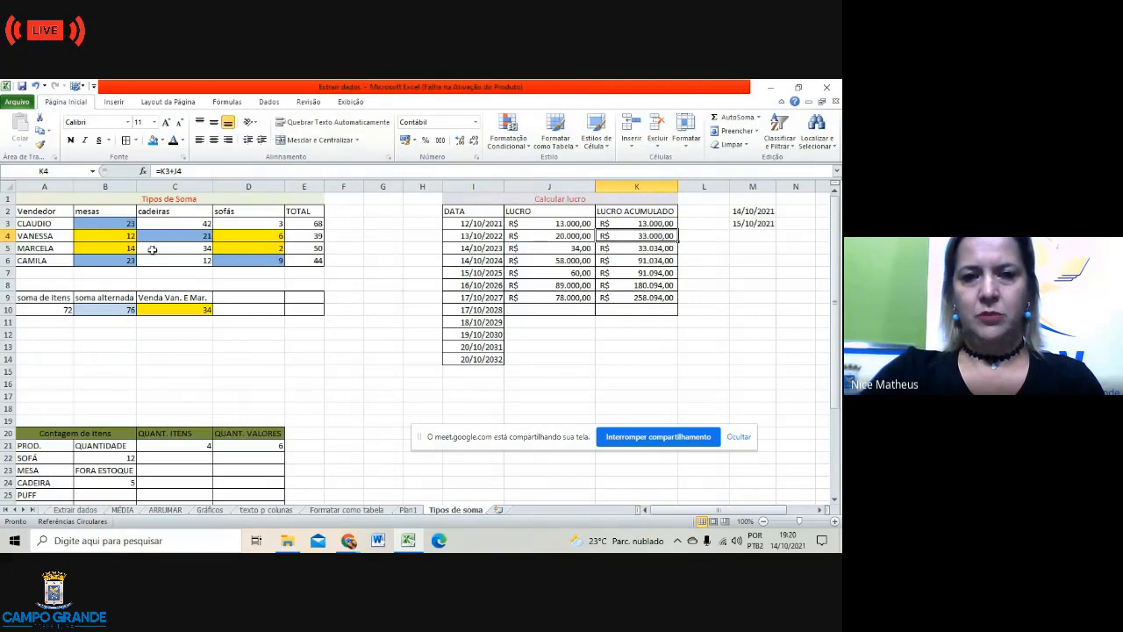
scroll(262, 386, down, 1)
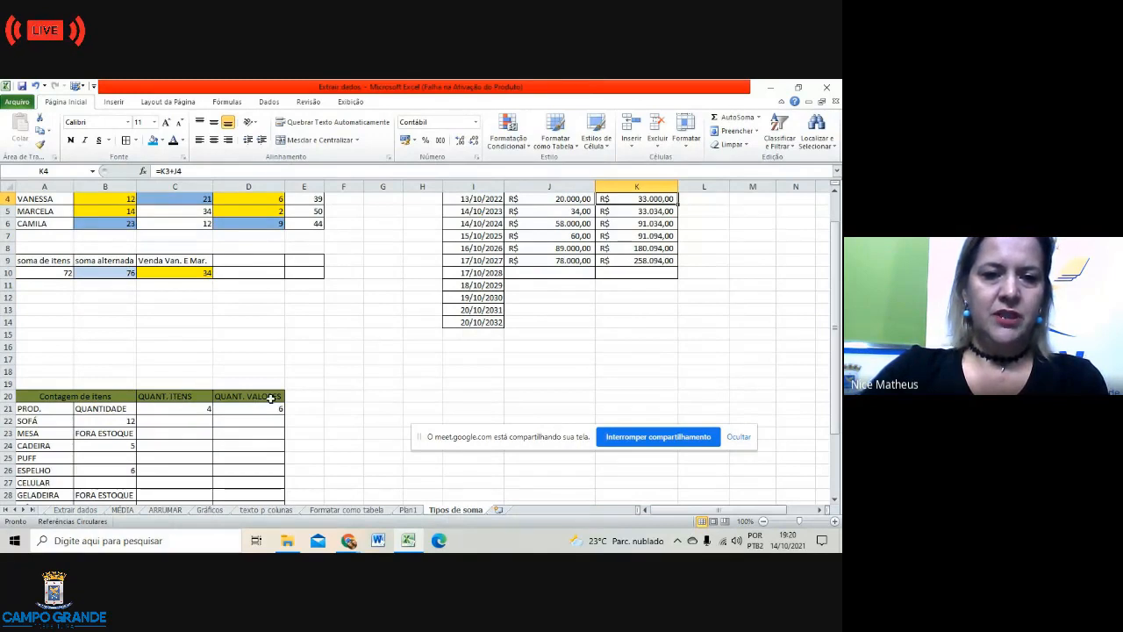
click(392, 344)
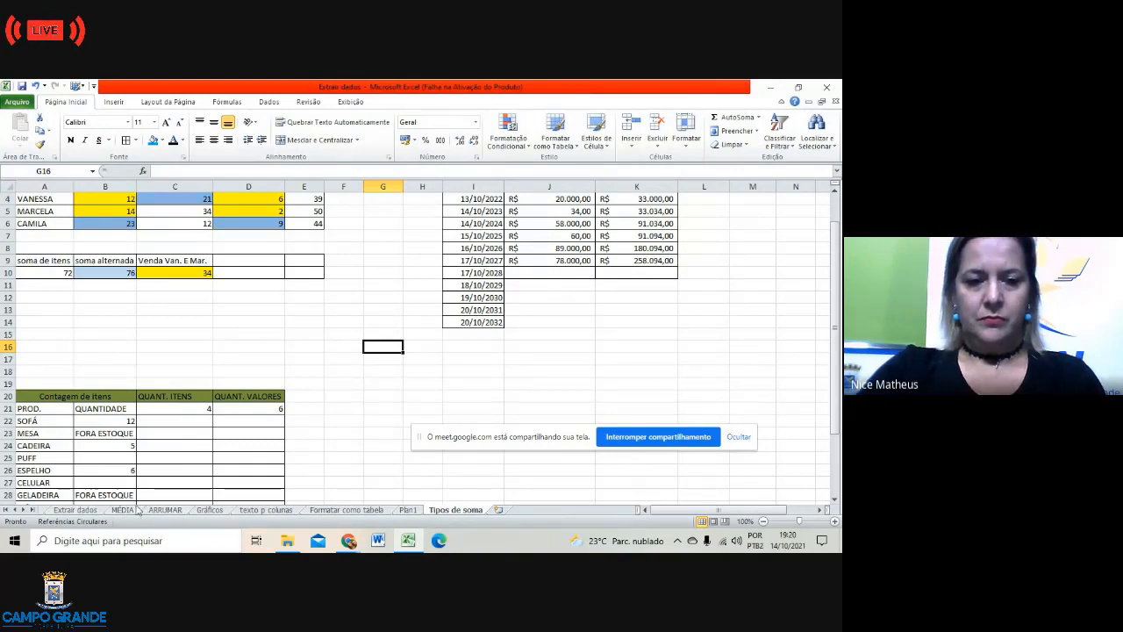
click(121, 510)
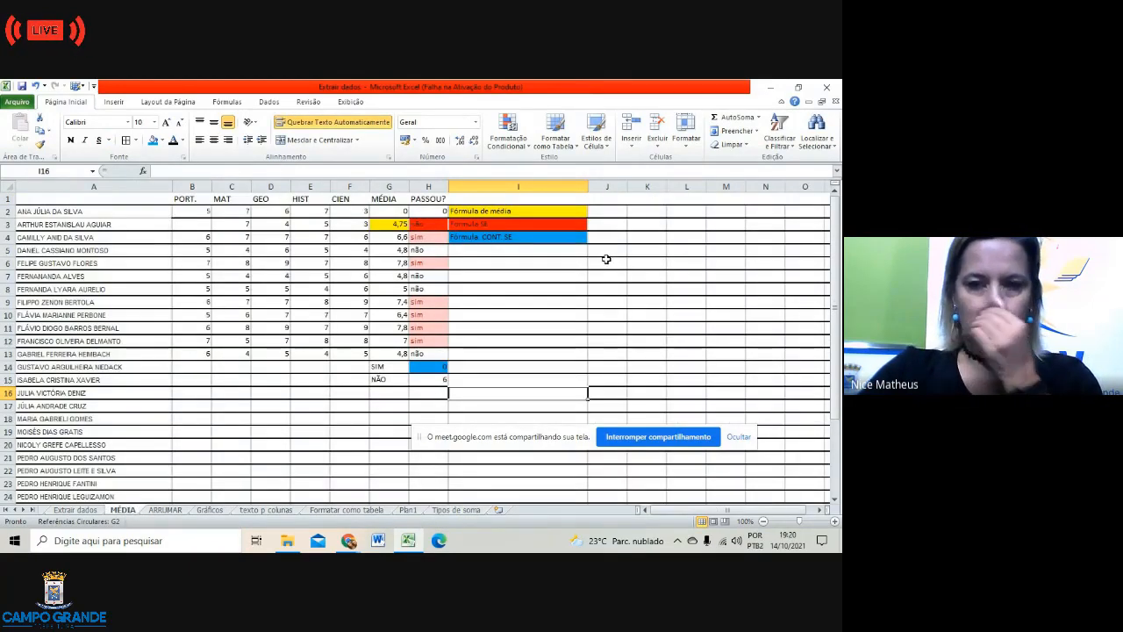
click(524, 281)
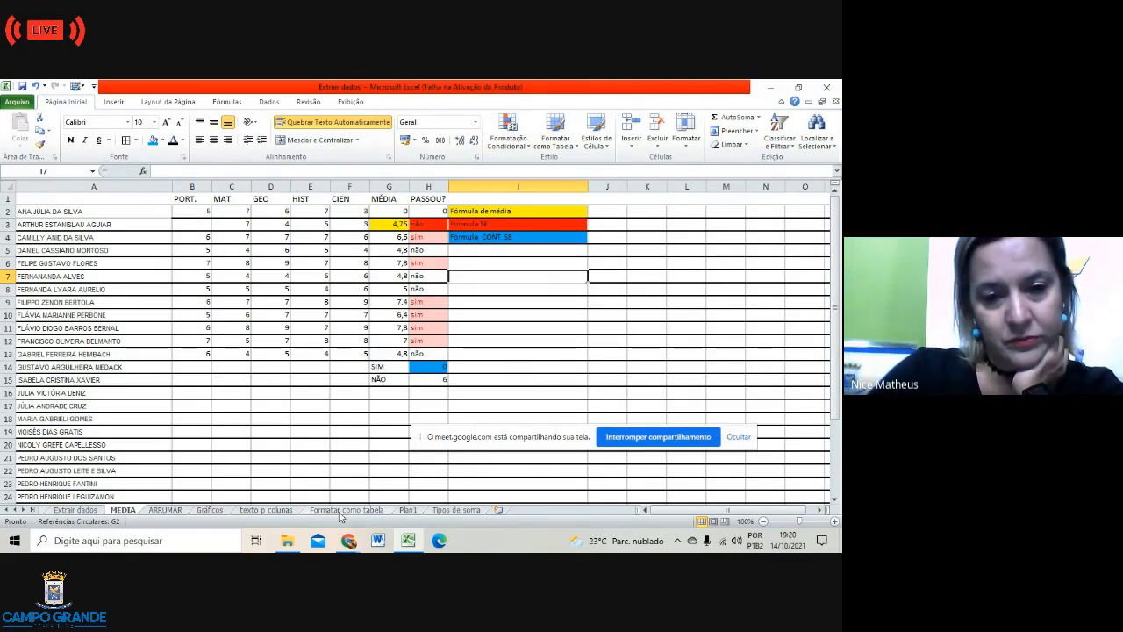
click(282, 510)
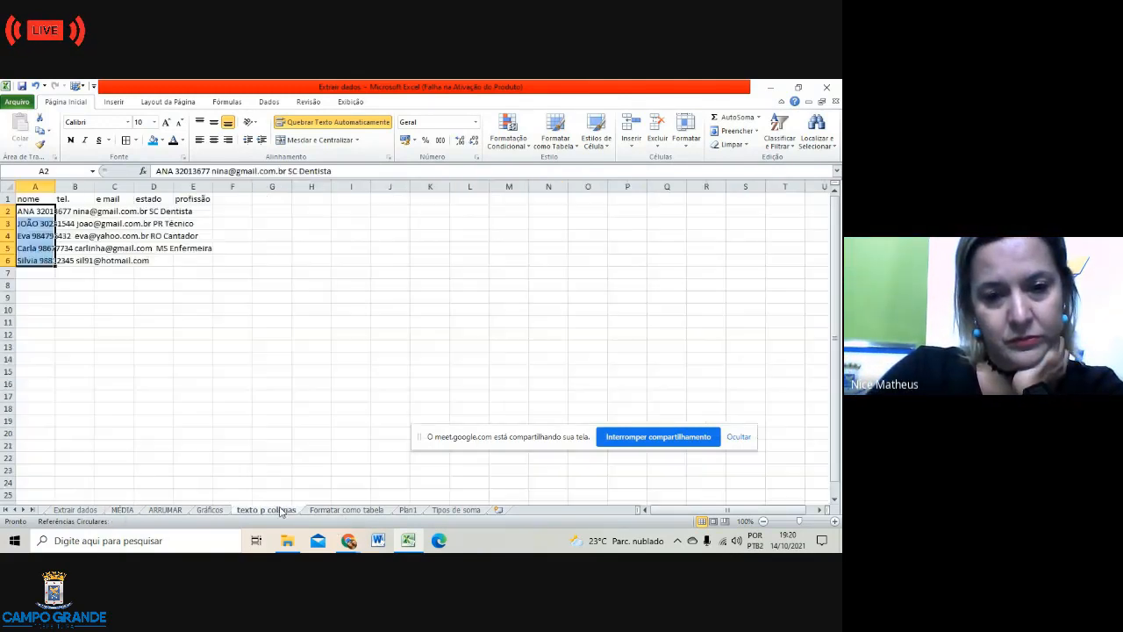
Step: Inspect A2's combined contact text, then select column A from the nome header and open Dados
click(335, 343)
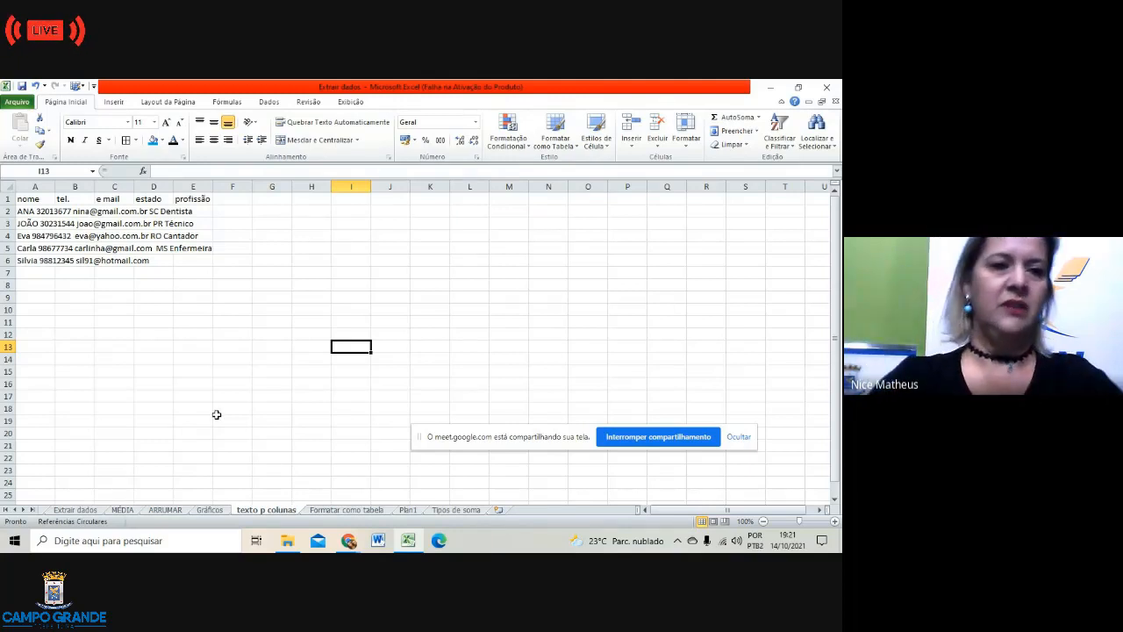
click(31, 212)
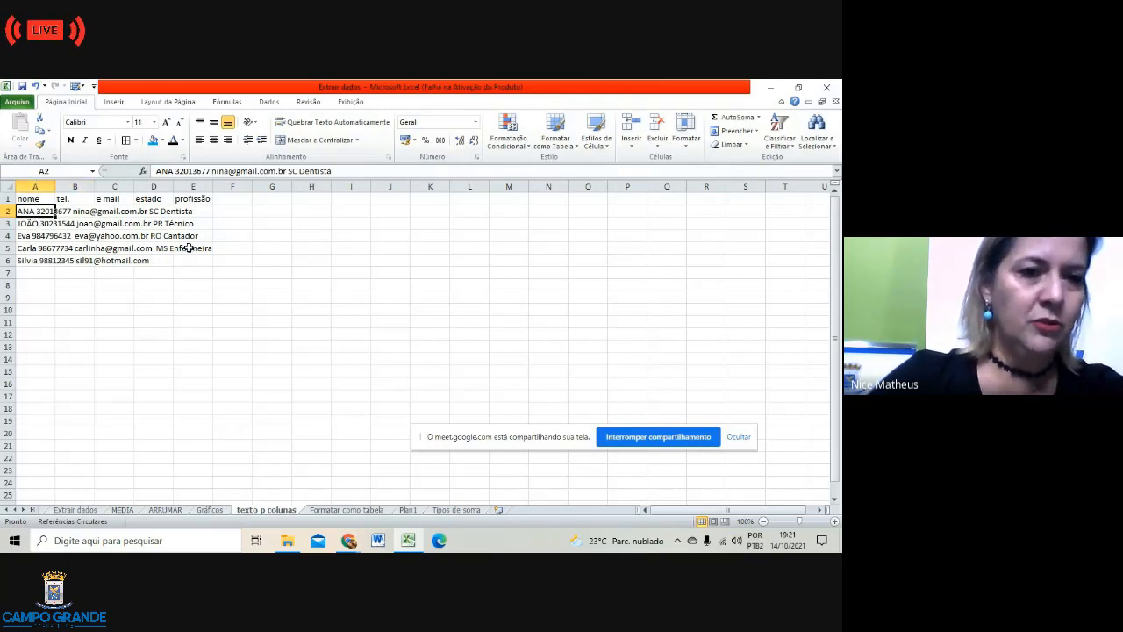
click(336, 333)
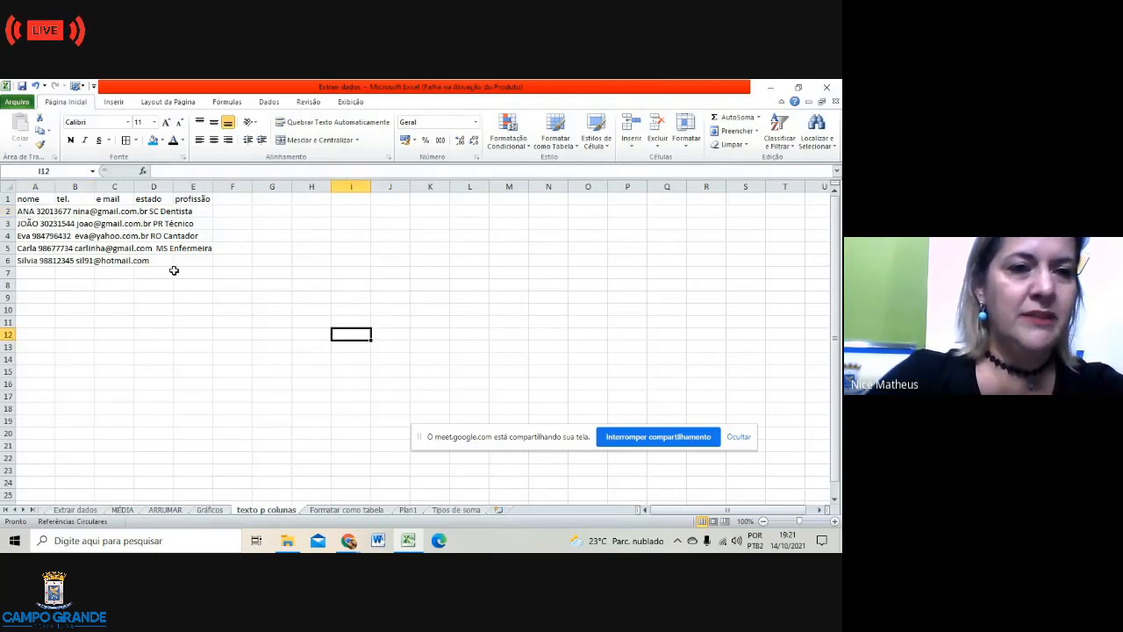
click(35, 212)
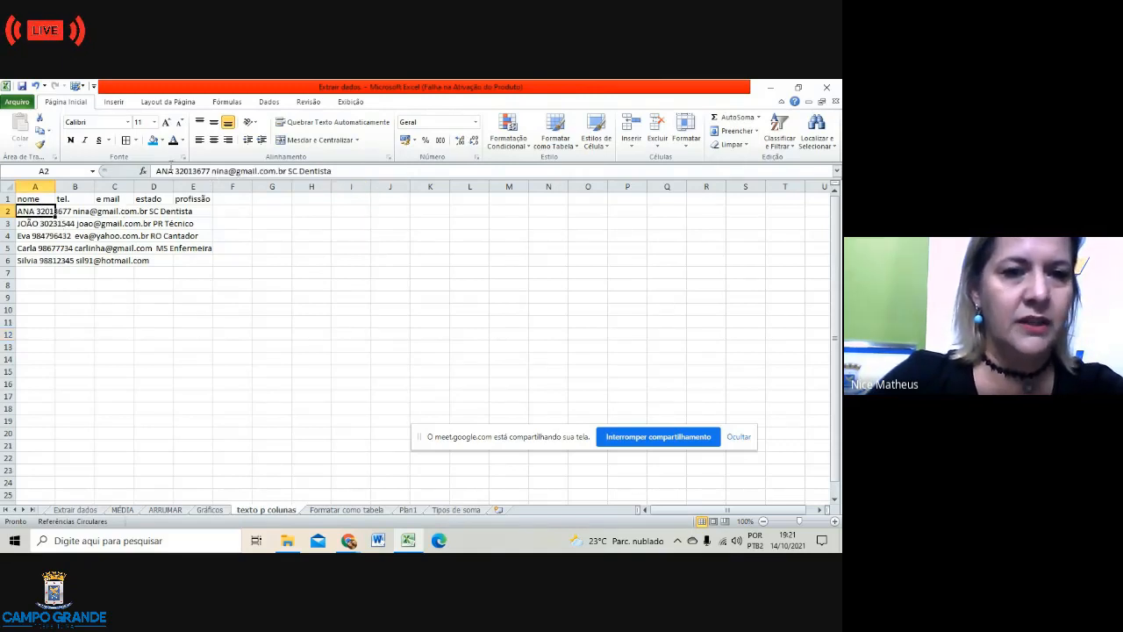
click(270, 333)
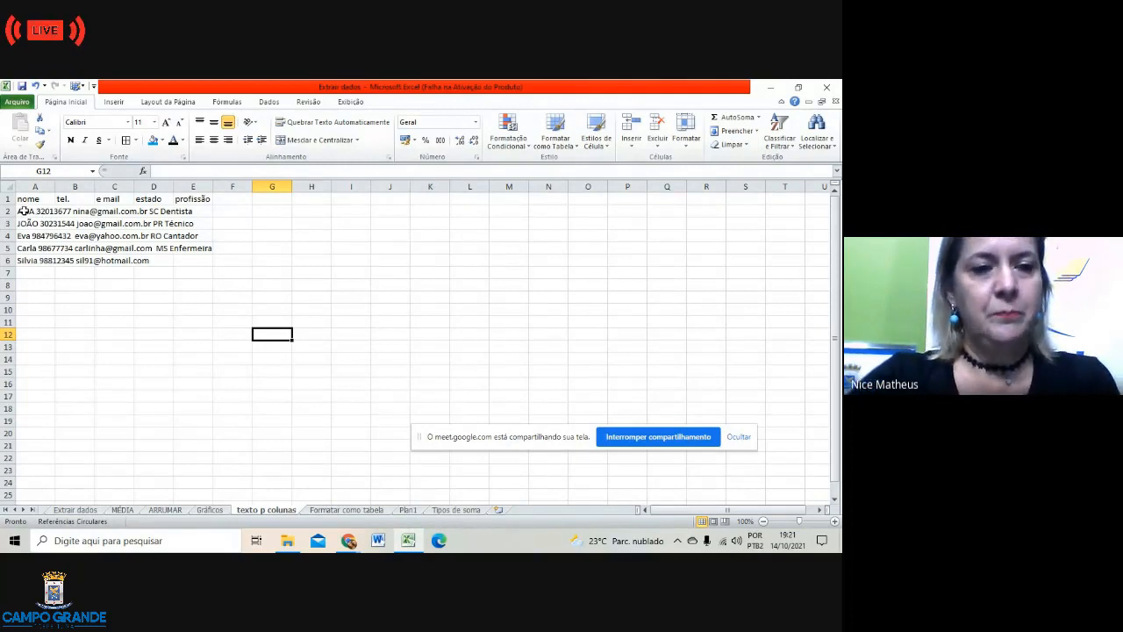
click(23, 210)
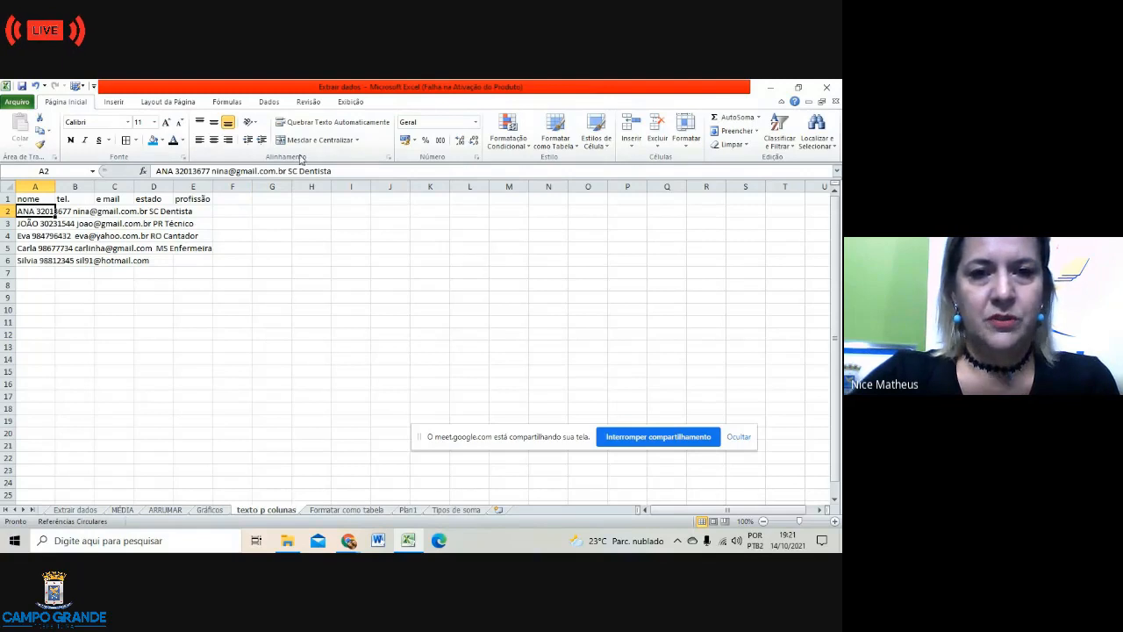
click(275, 223)
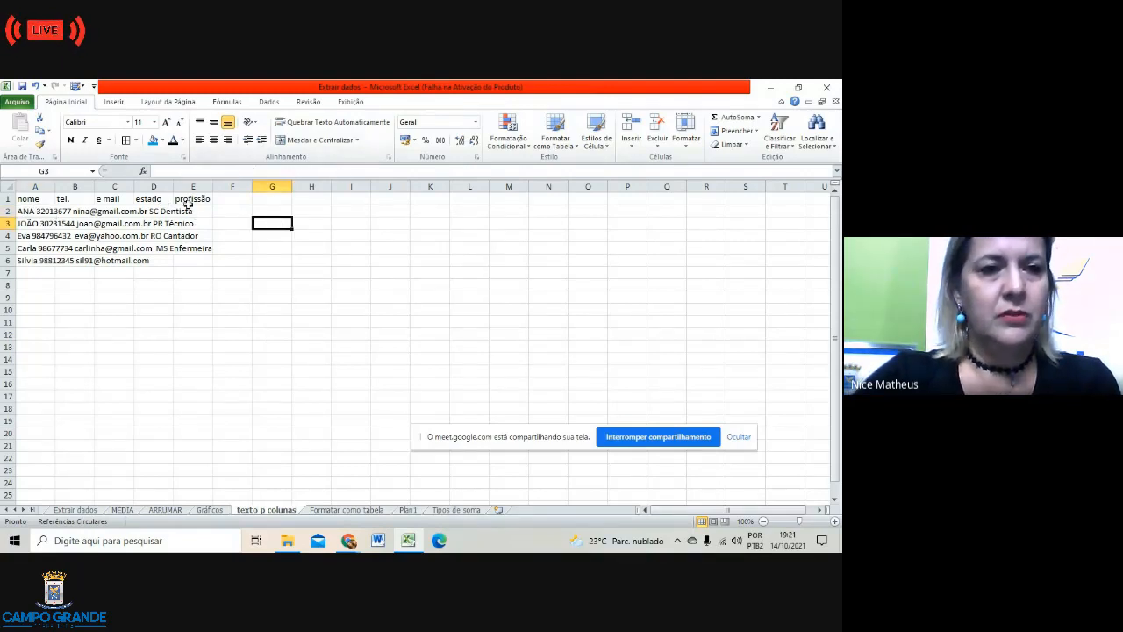
drag(25, 199, 27, 260)
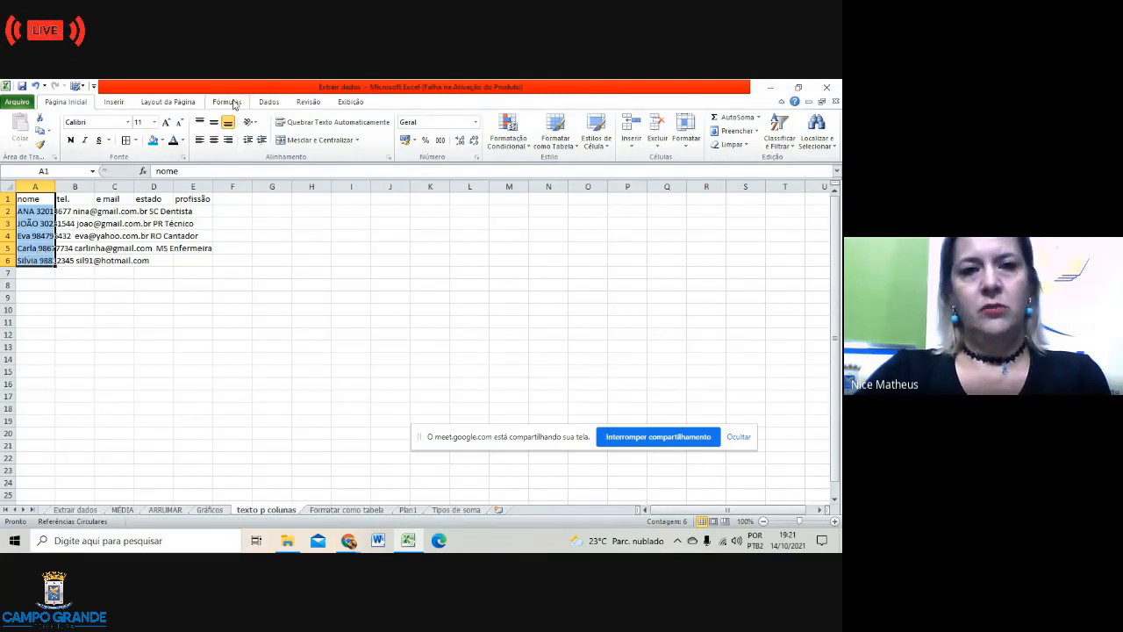
click(269, 101)
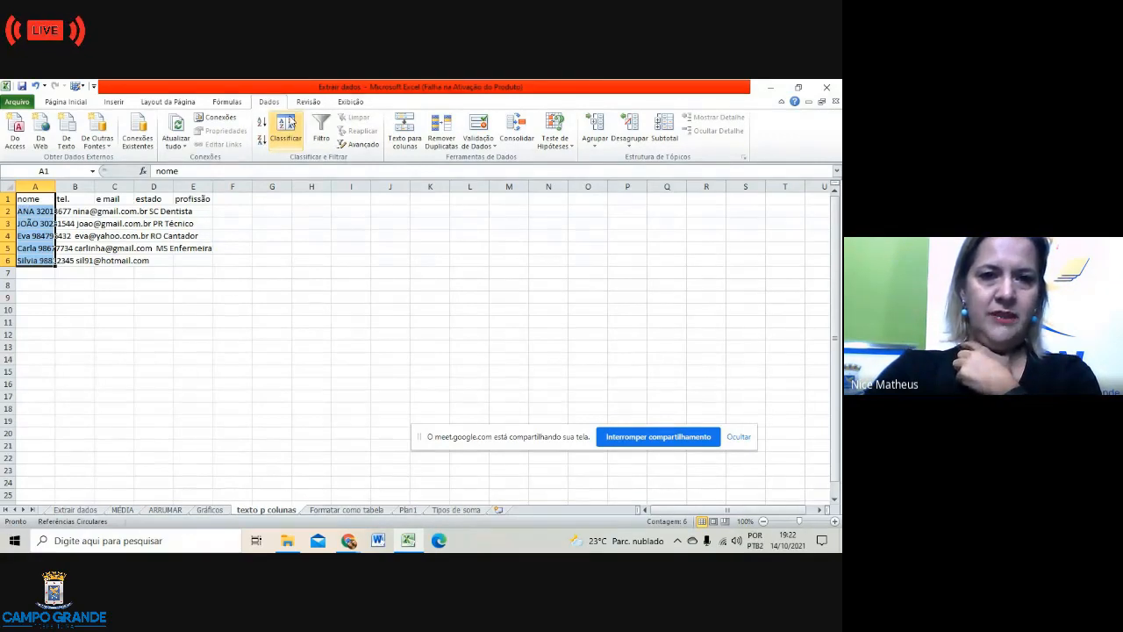
Step: Sort column A to Z with the current selection, then undo it after the nome header moved
click(260, 128)
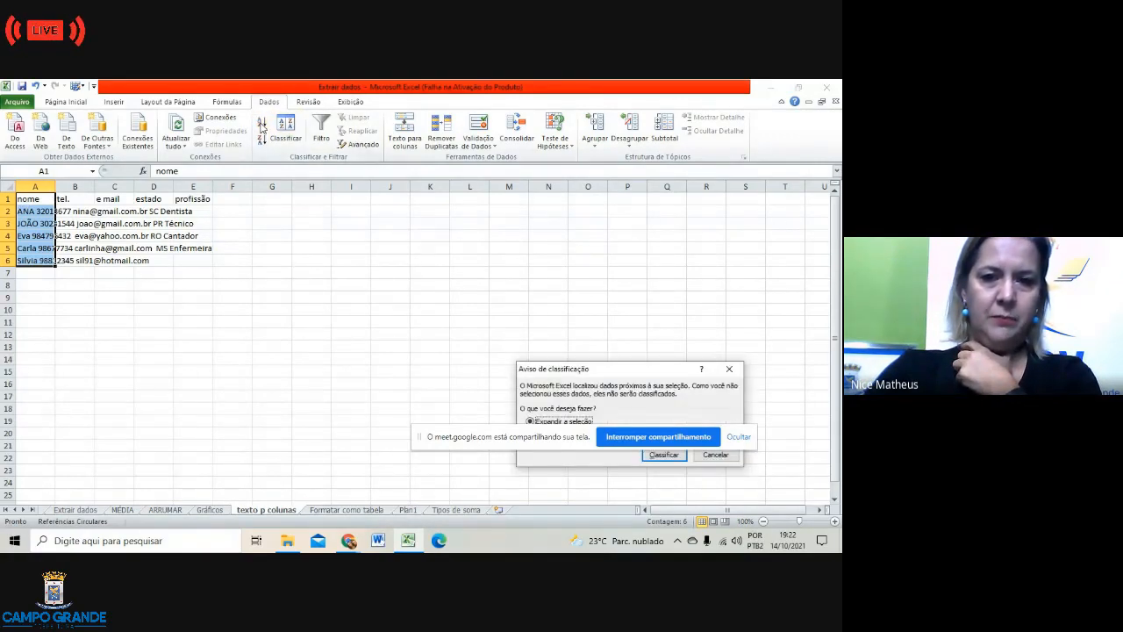
click(663, 456)
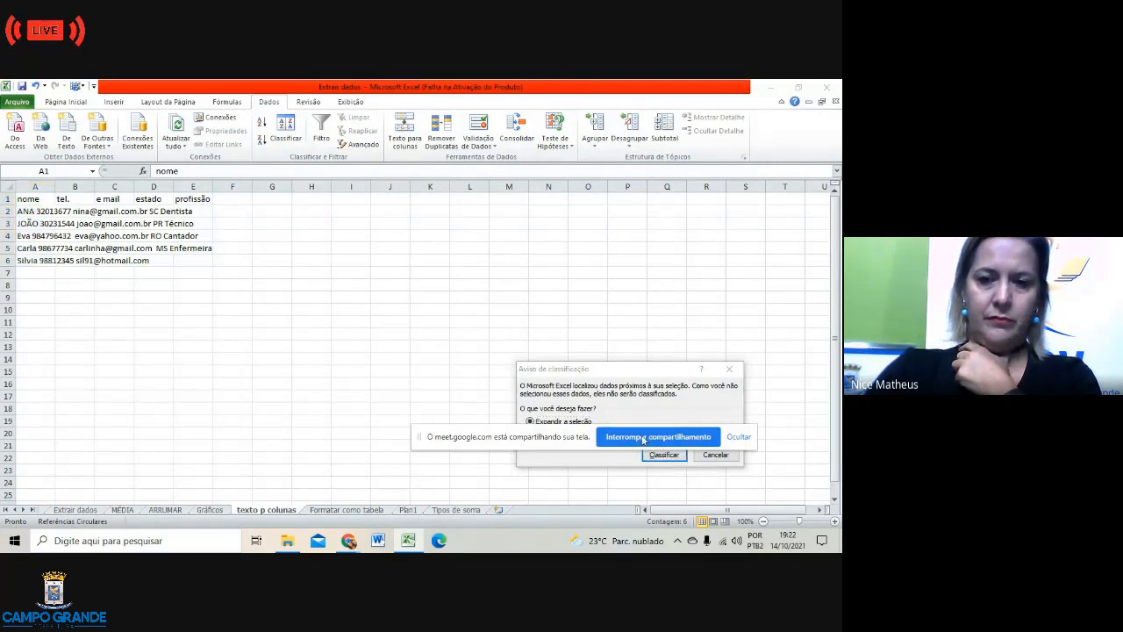
drag(514, 441, 236, 426)
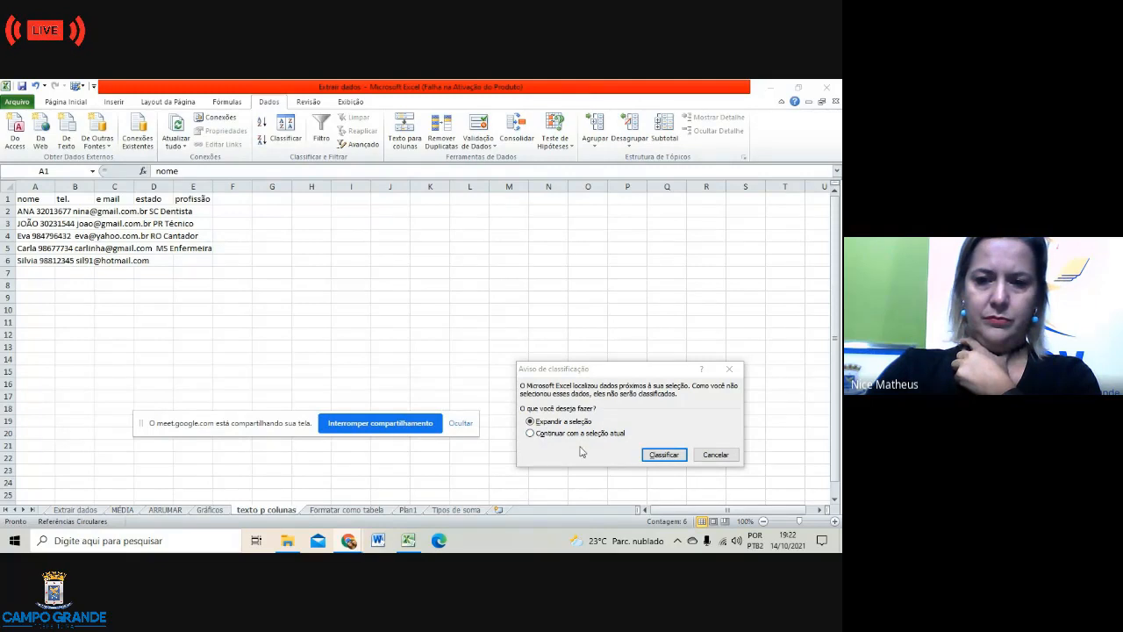
click(531, 434)
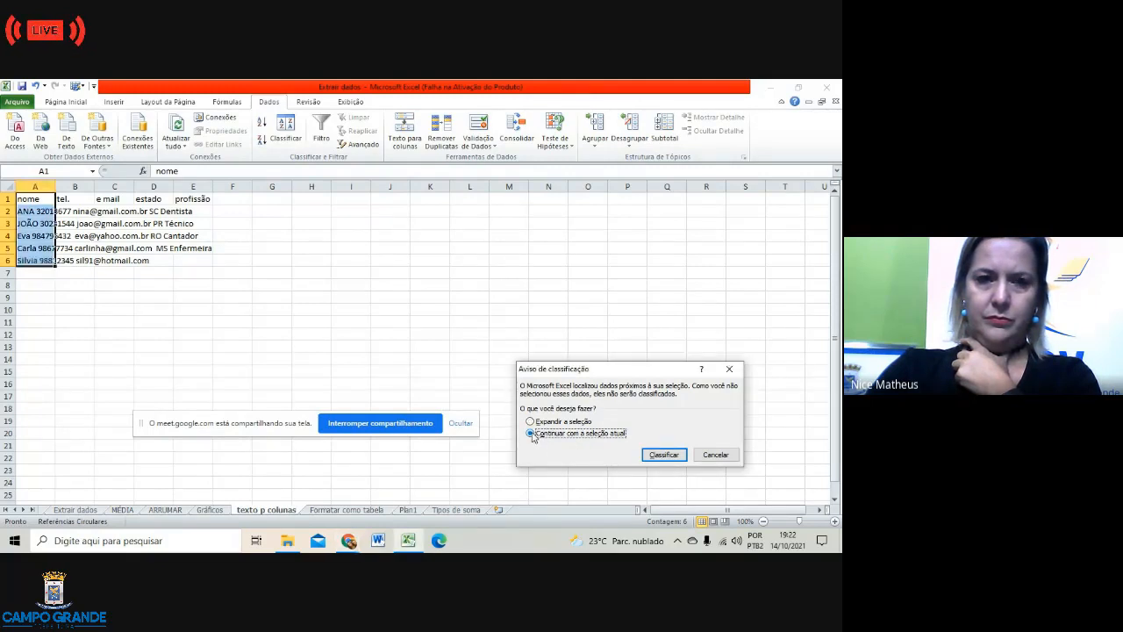
click(664, 454)
click(443, 306)
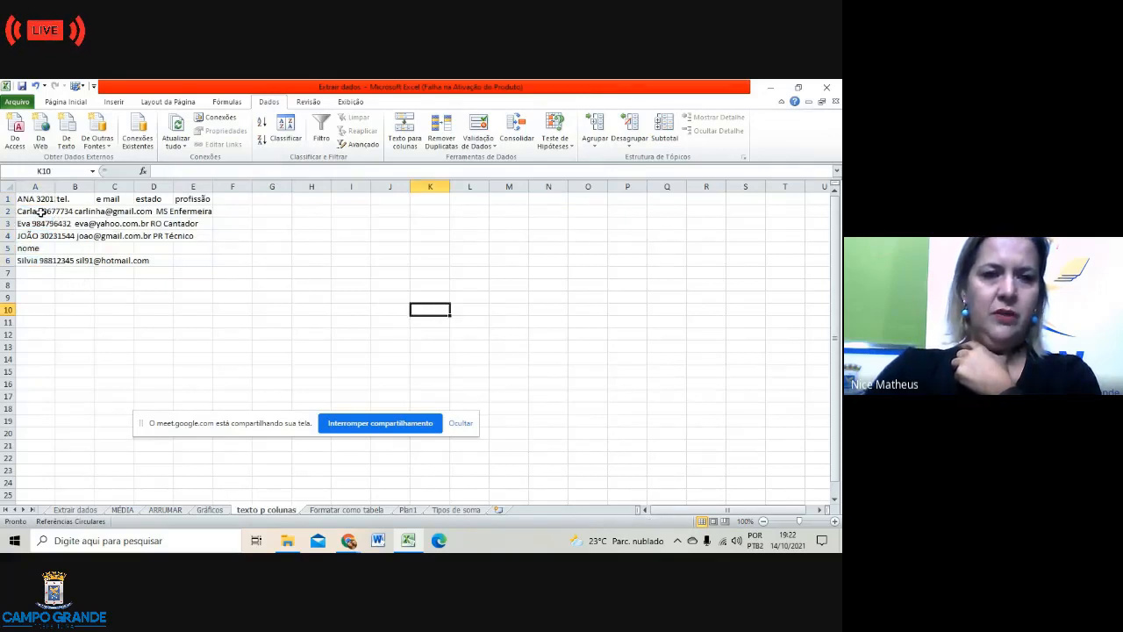
click(29, 247)
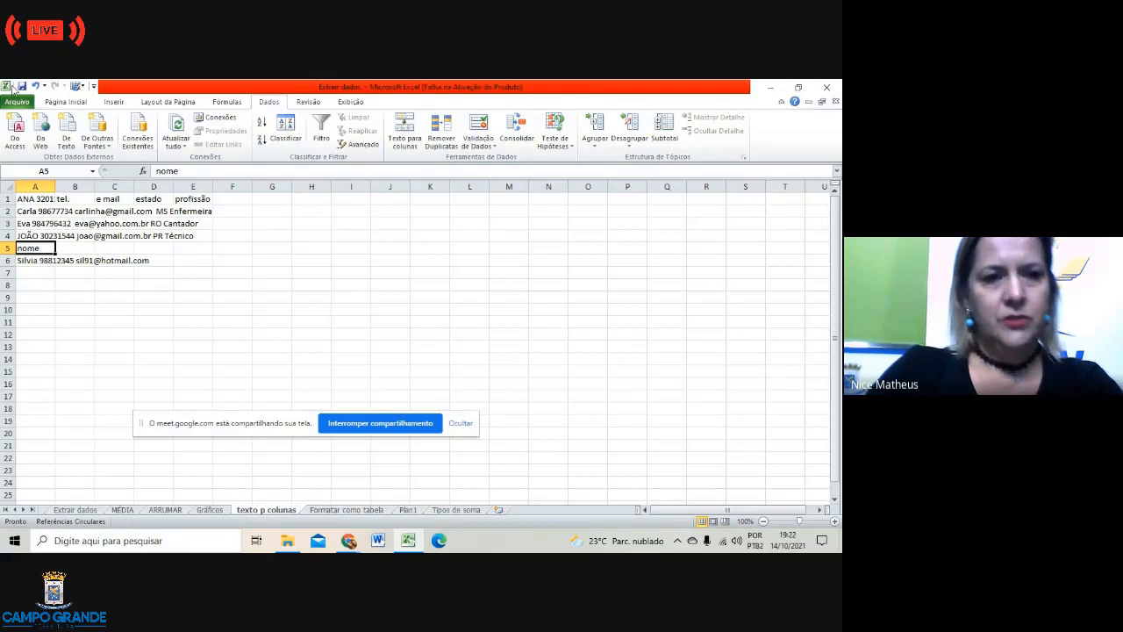
click(35, 86)
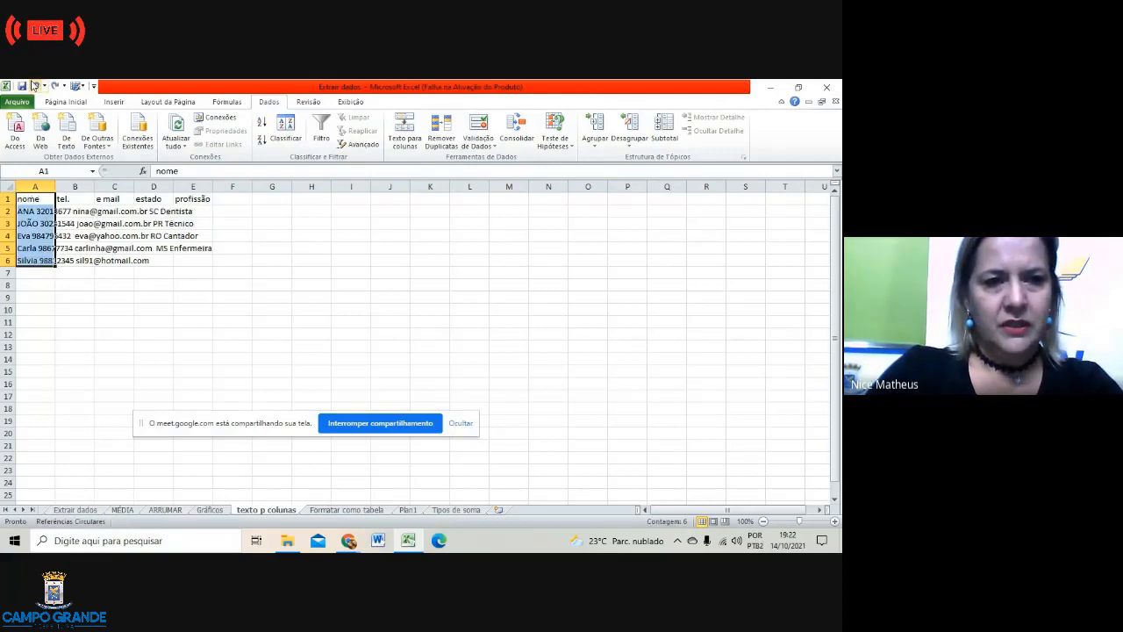
click(198, 360)
Step: Sort only the entries A2:A6 alphabetically, then reselect them and start Texto para colunas
click(28, 210)
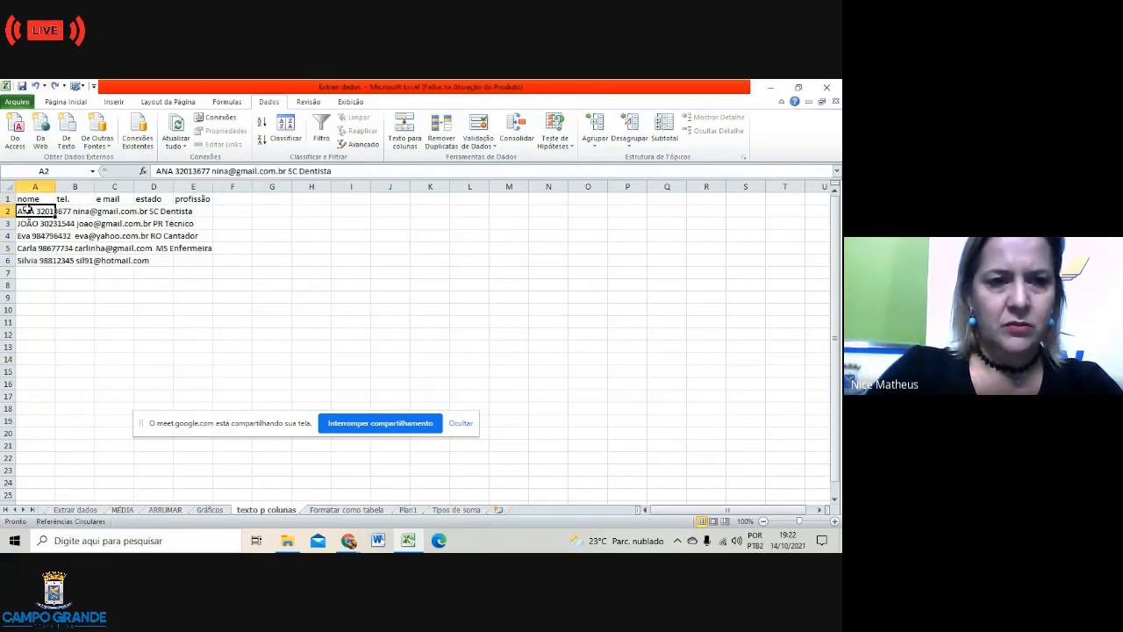
drag(28, 210, 47, 271)
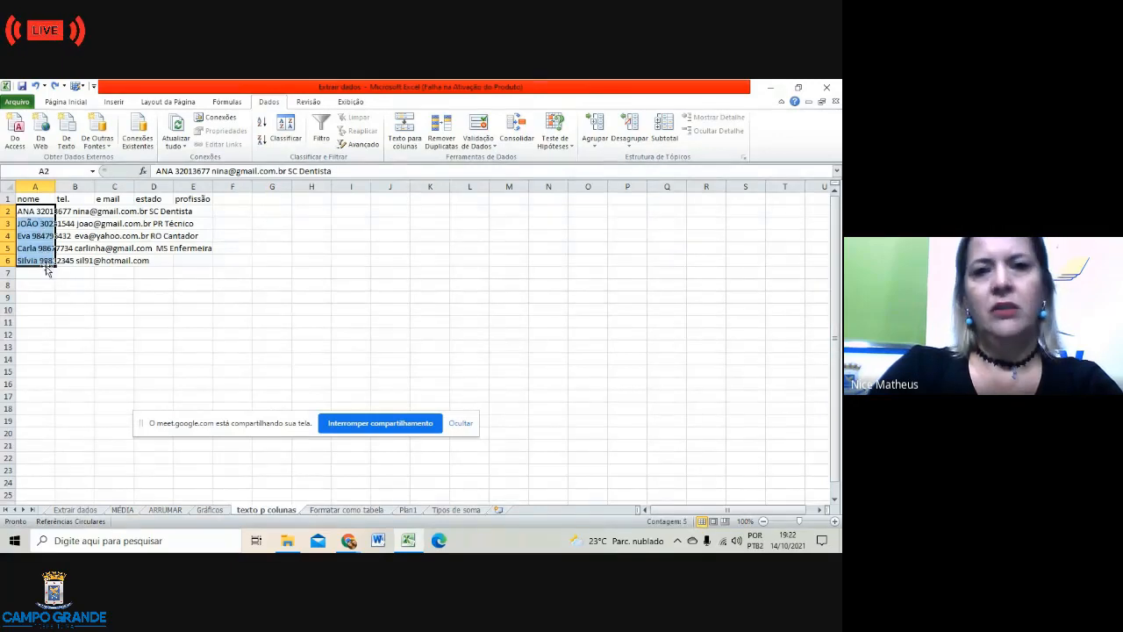
click(261, 122)
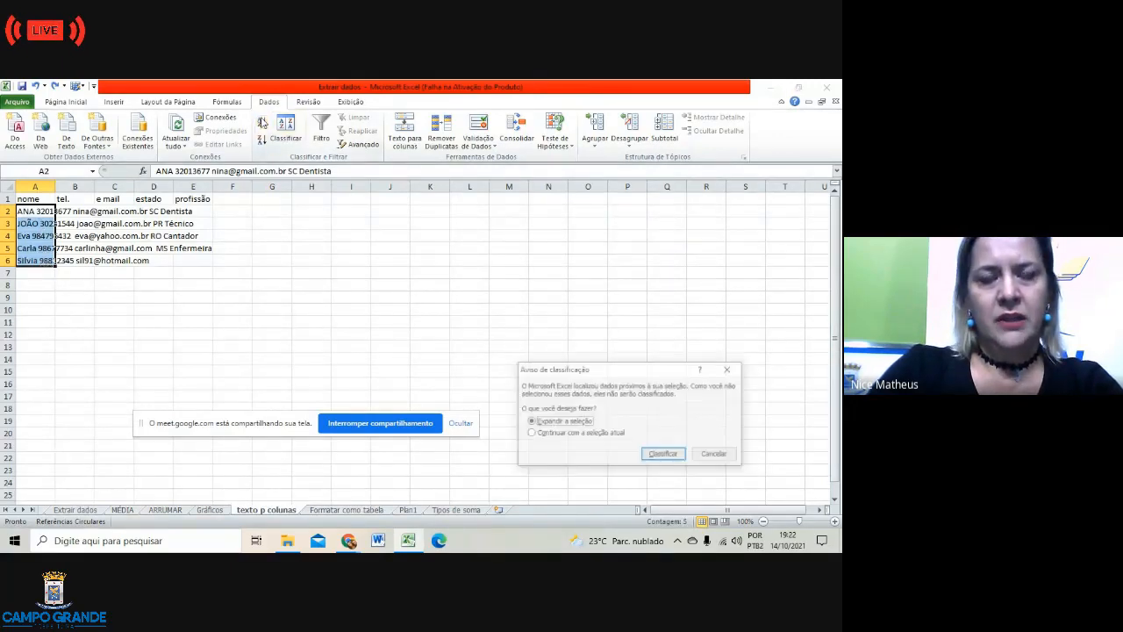
click(531, 434)
click(652, 458)
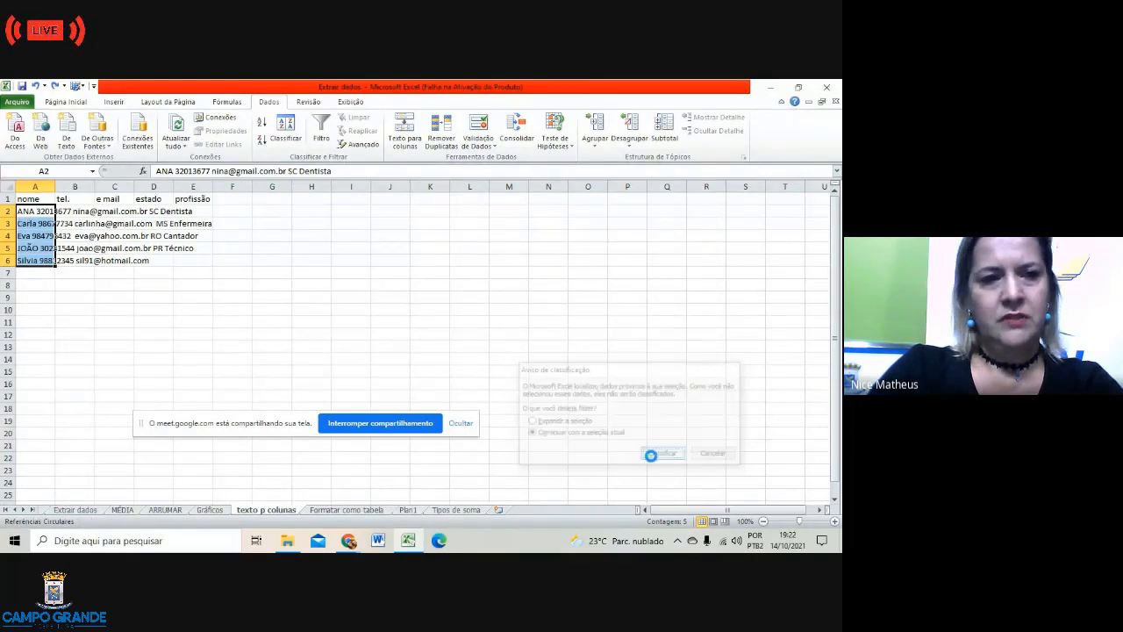
click(431, 309)
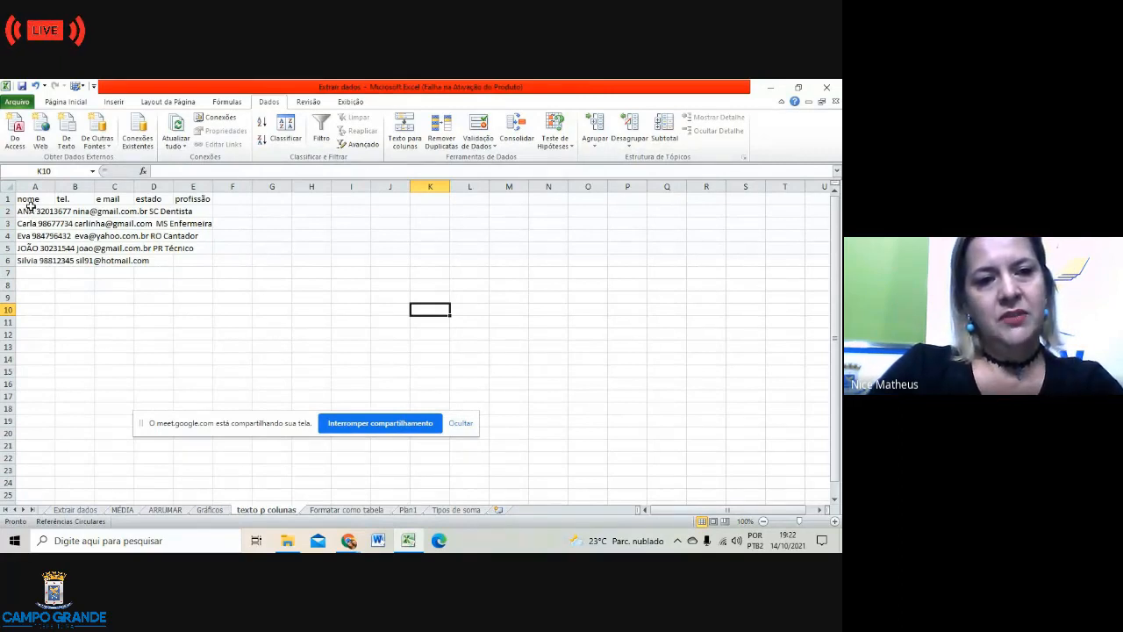
drag(29, 211, 37, 260)
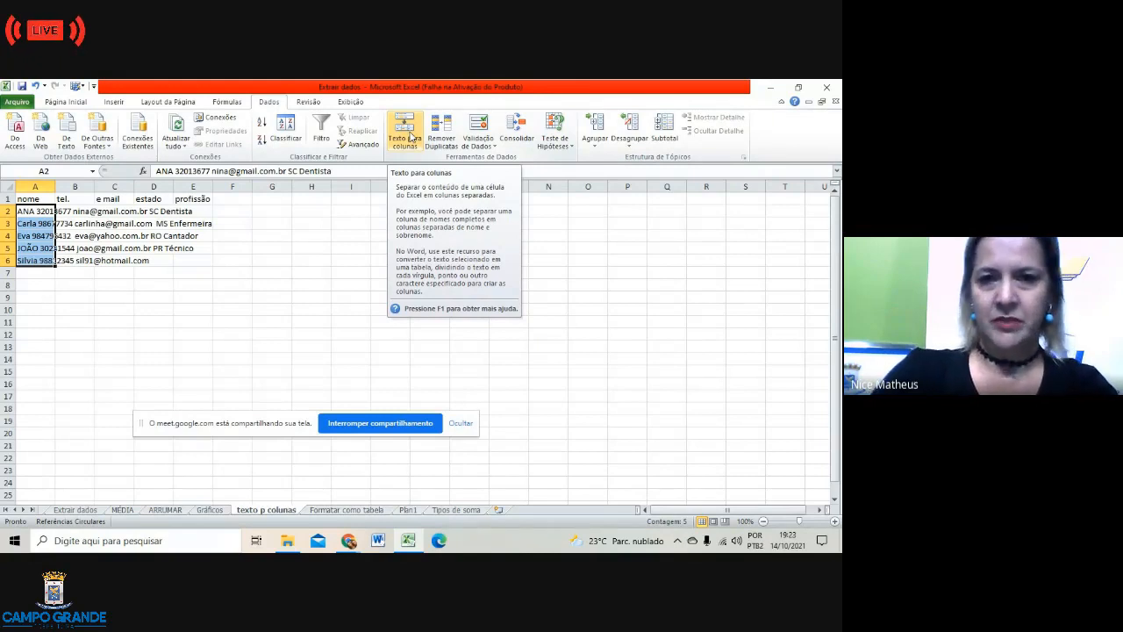
click(410, 136)
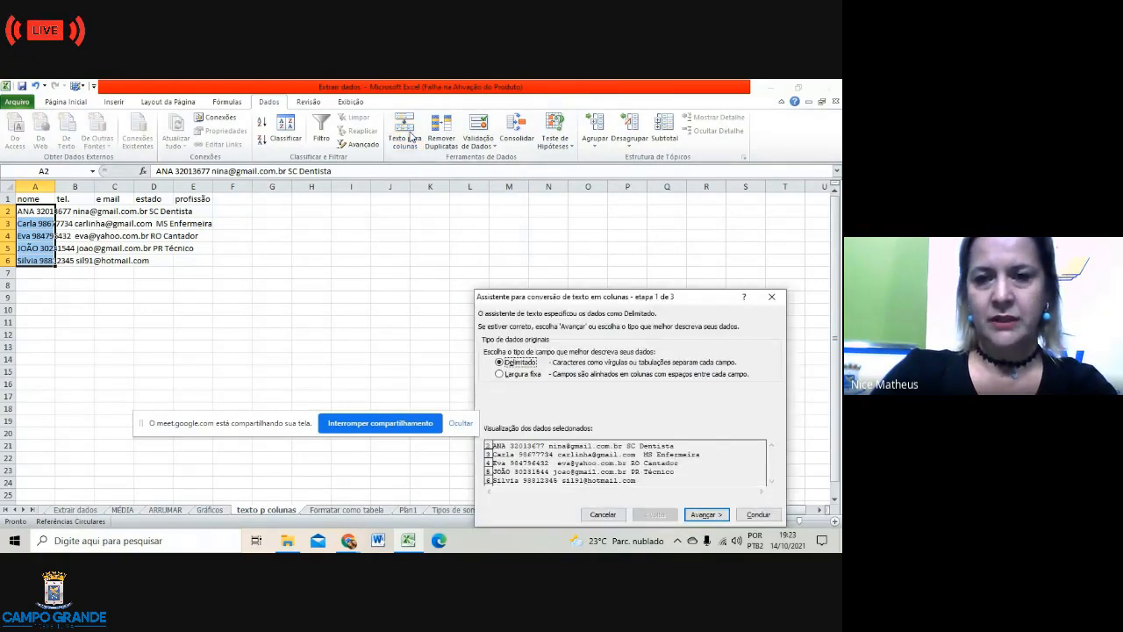
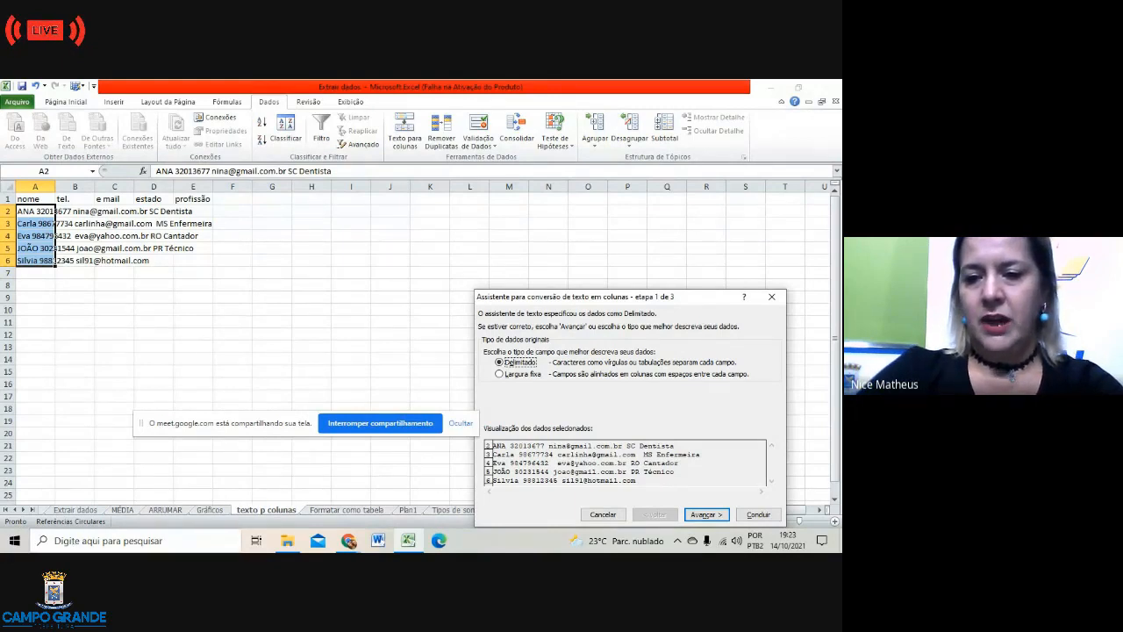
Step: Split A2:A6 at spaces using Texto para colunas with Delimitado and Espaço
click(709, 516)
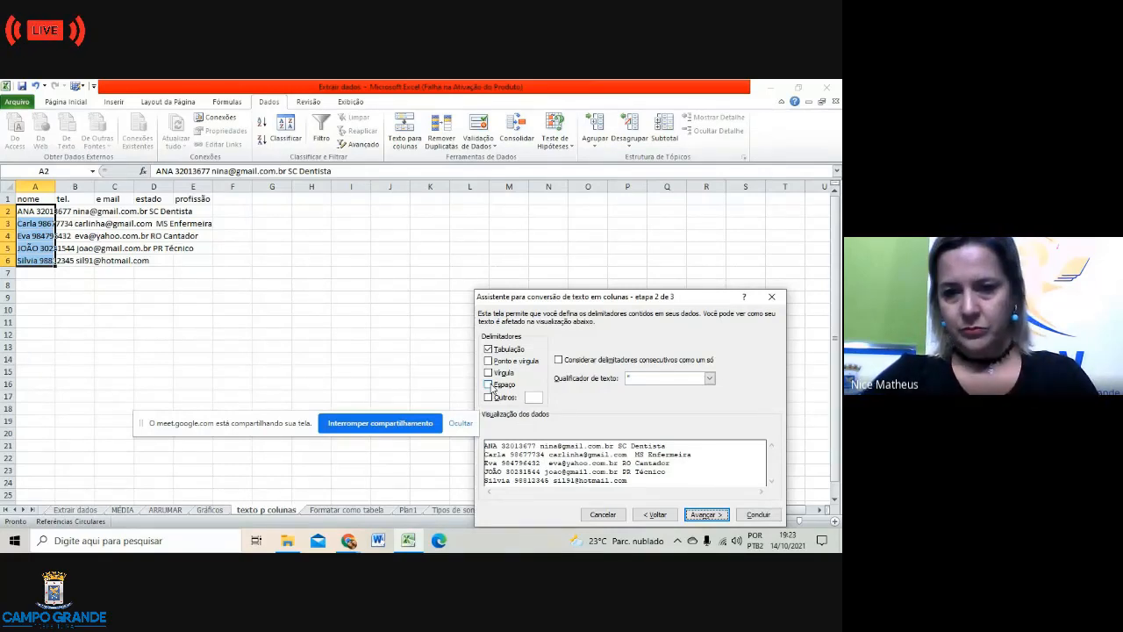
click(492, 388)
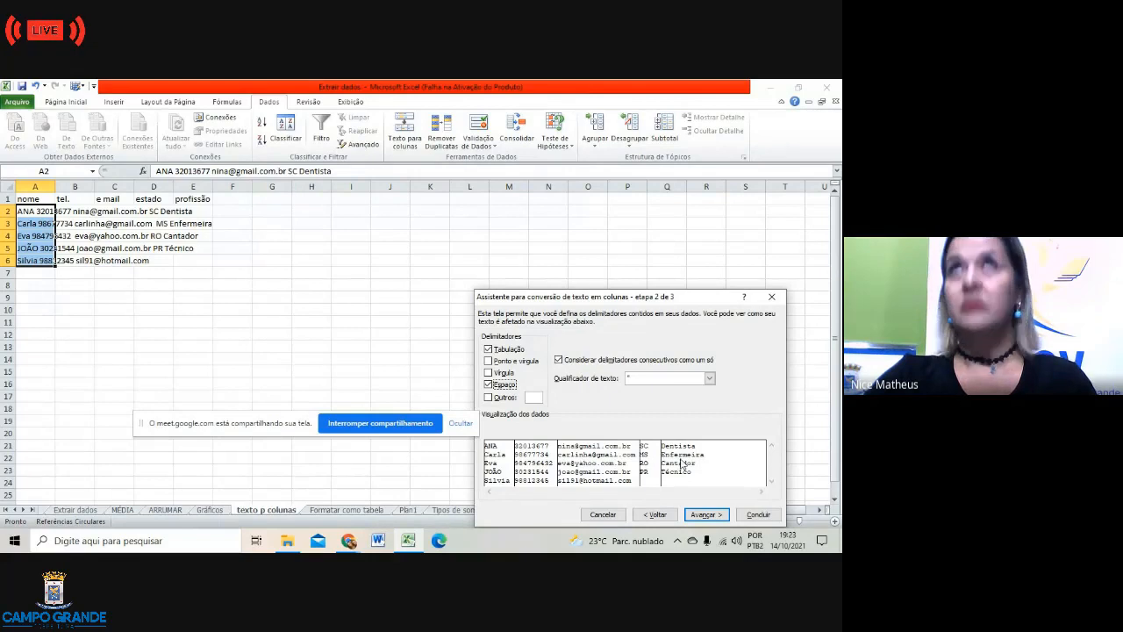
click(703, 515)
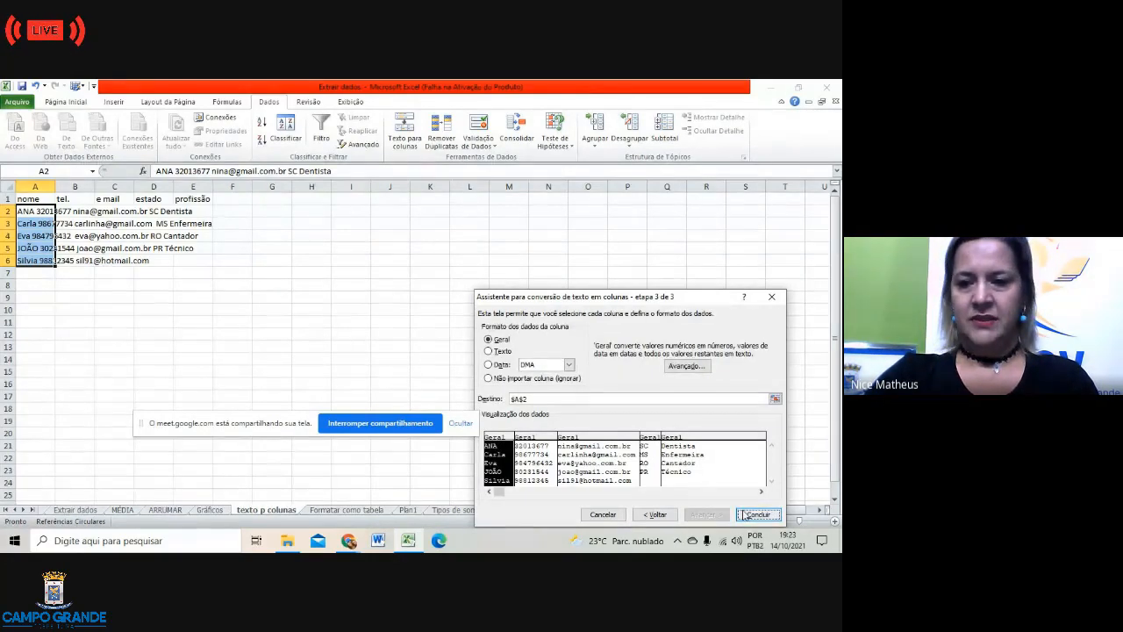
click(756, 514)
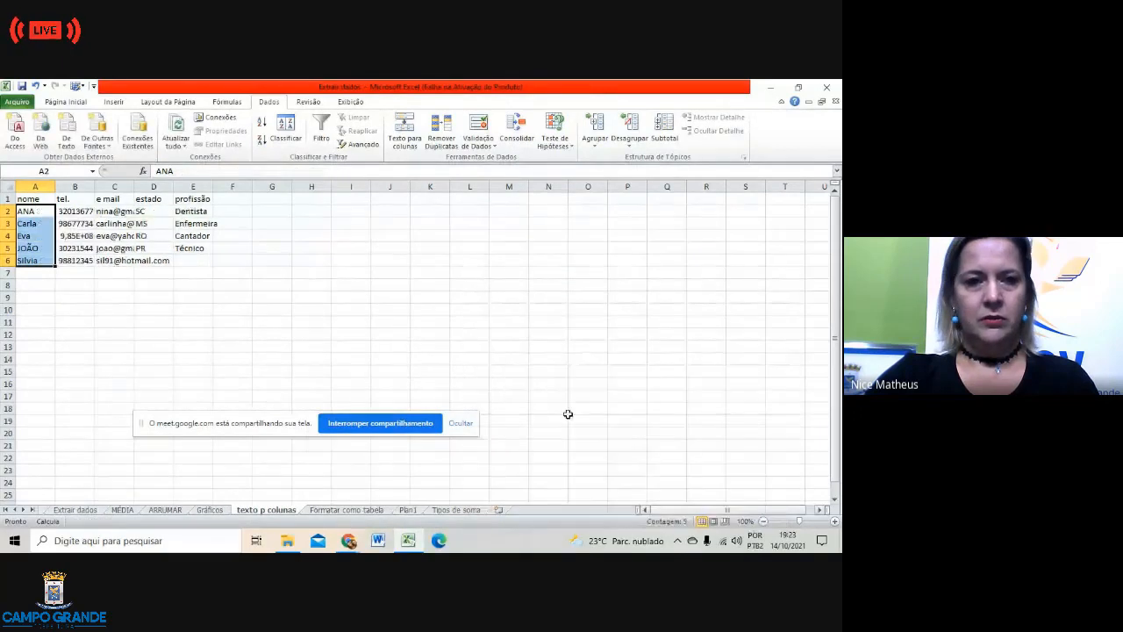
Step: Dismiss the circular-reference warning and autofit columns C (e-mail) and E (profession)
click(413, 333)
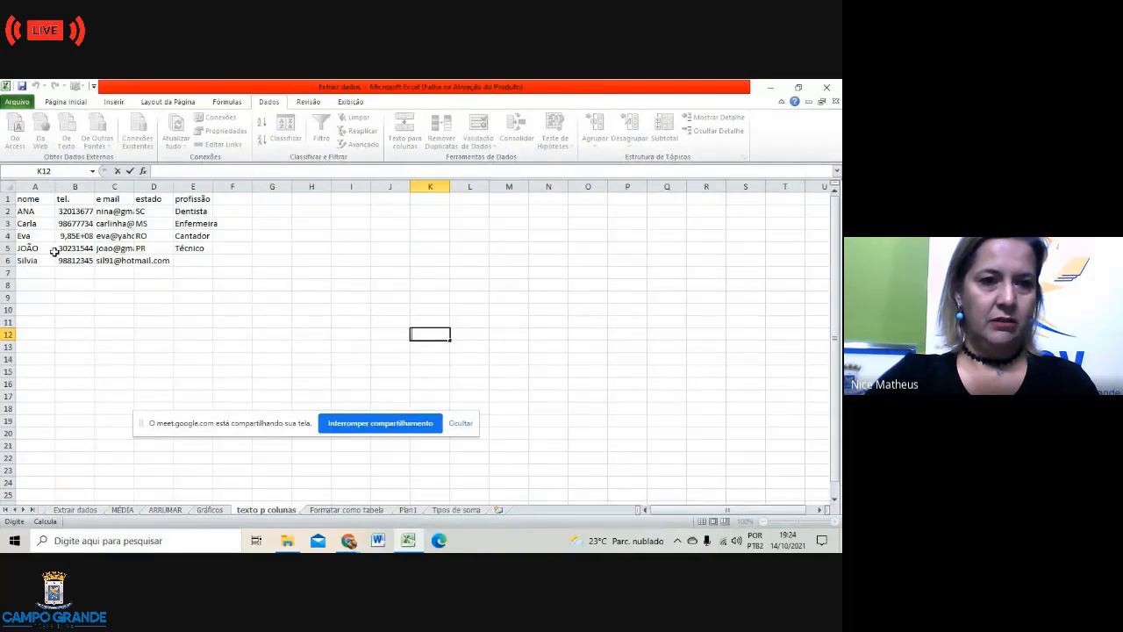
click(132, 187)
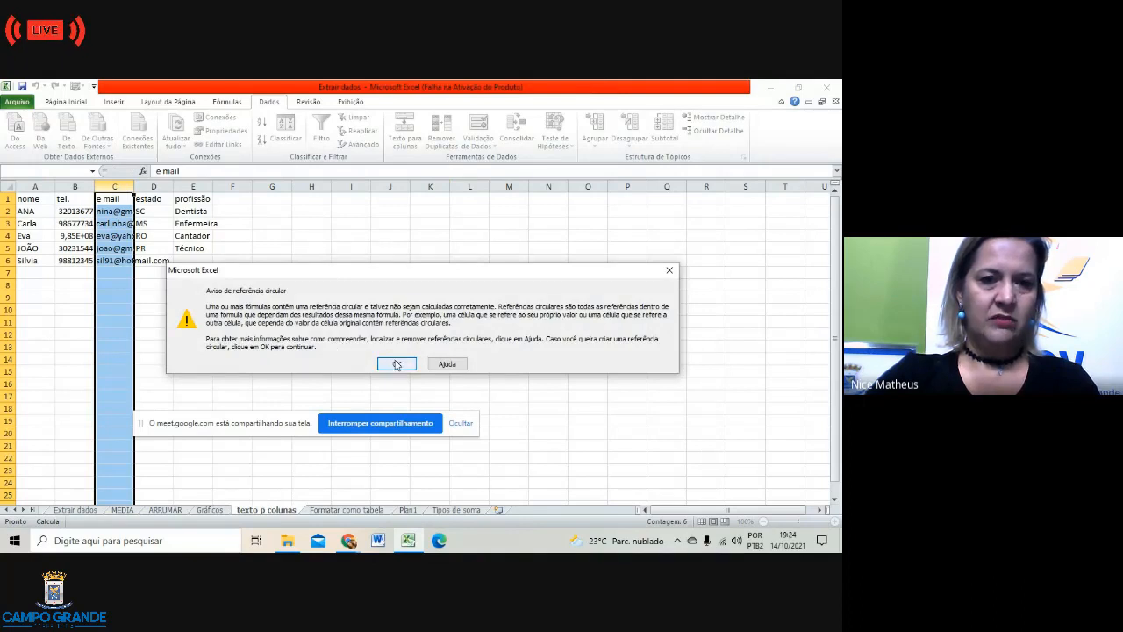
click(396, 364)
click(263, 396)
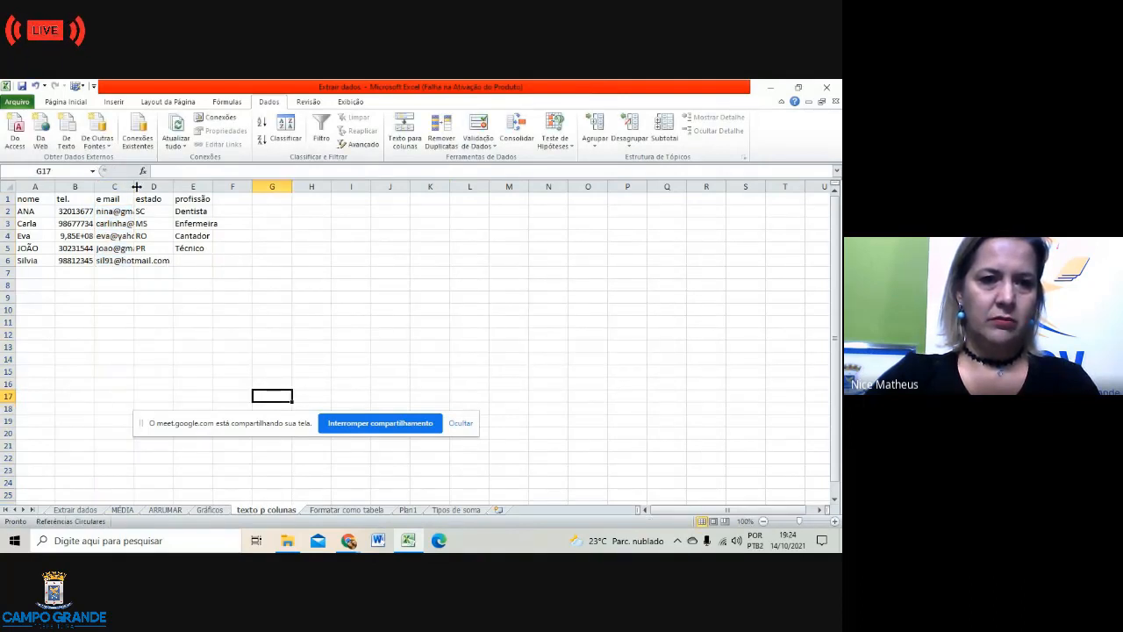
double_click(132, 186)
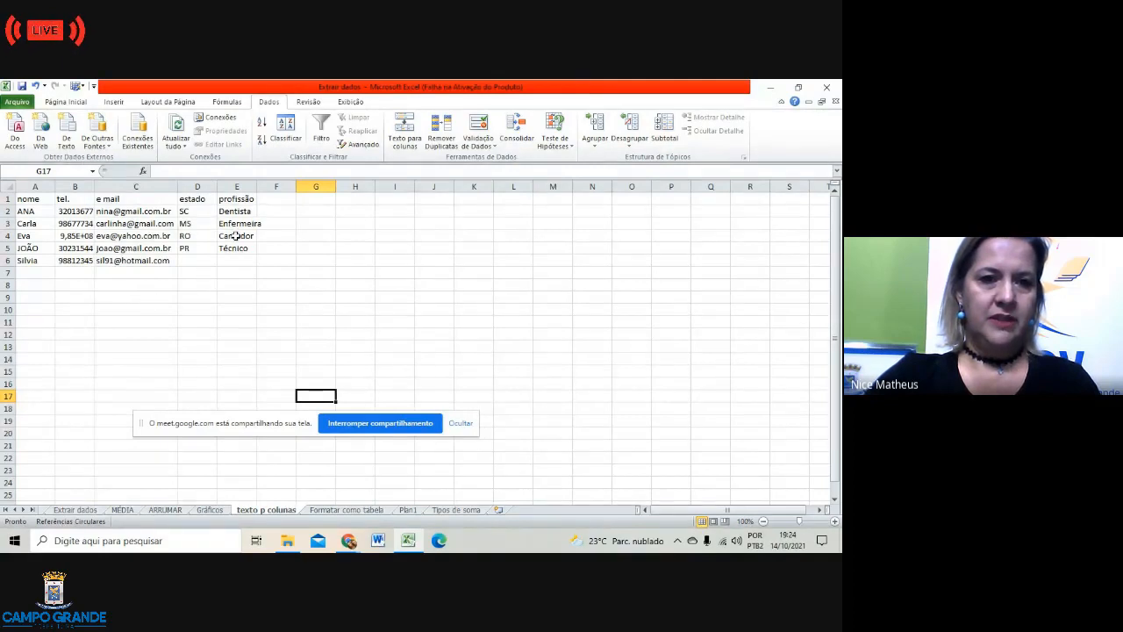
double_click(256, 186)
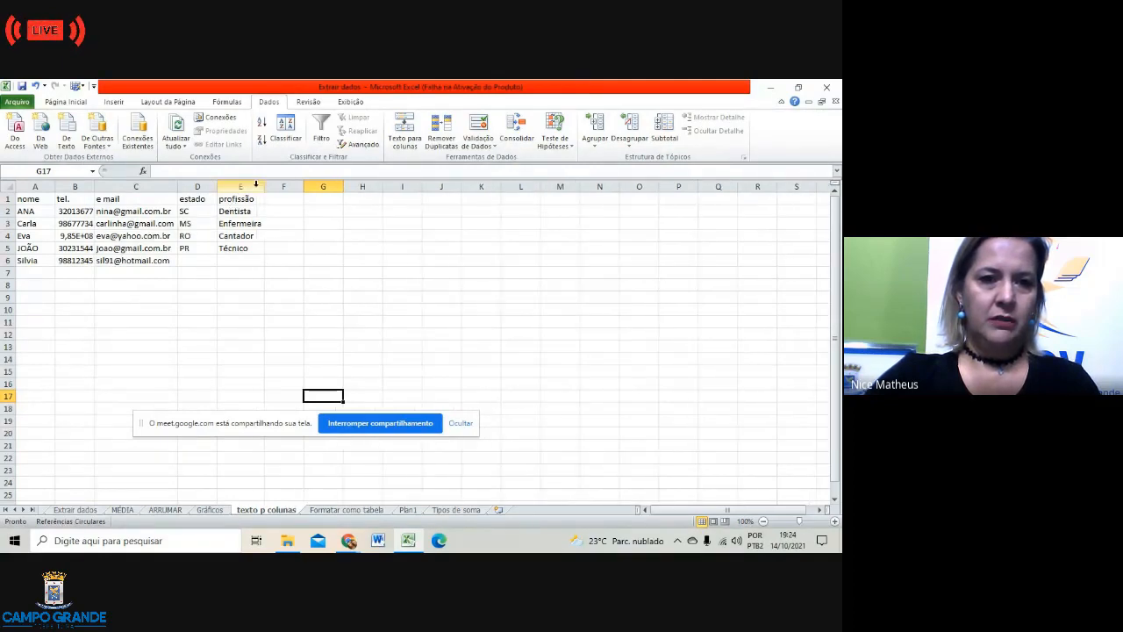
Step: Change the A1 header from 'nome' to 'Nome'
click(26, 200)
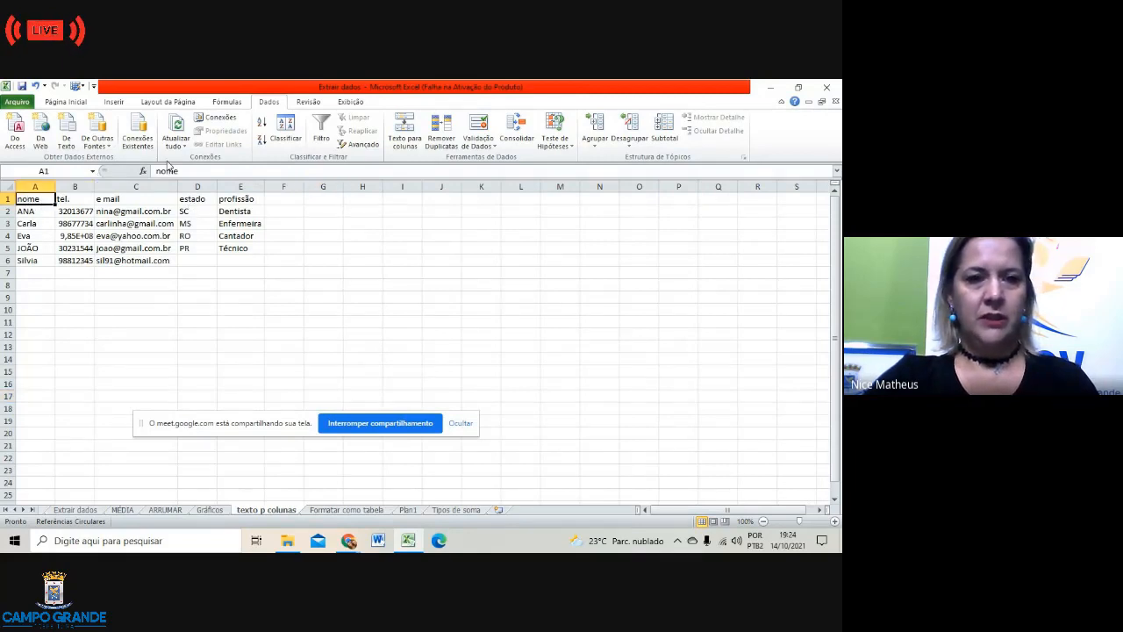
click(162, 172)
key(BackSpace)
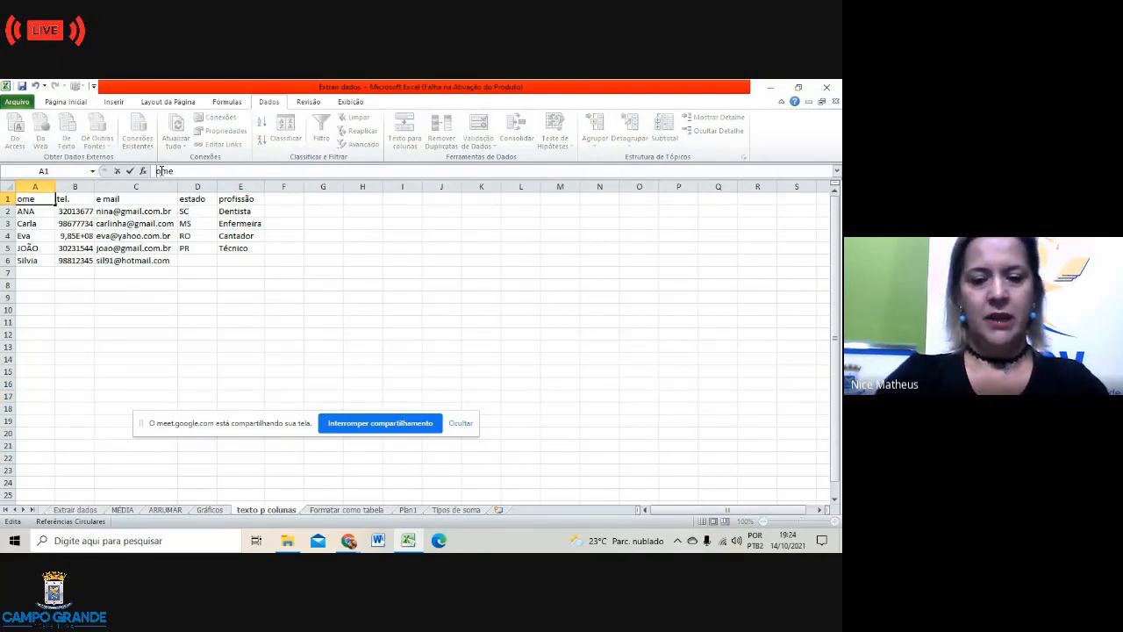
text(nO)
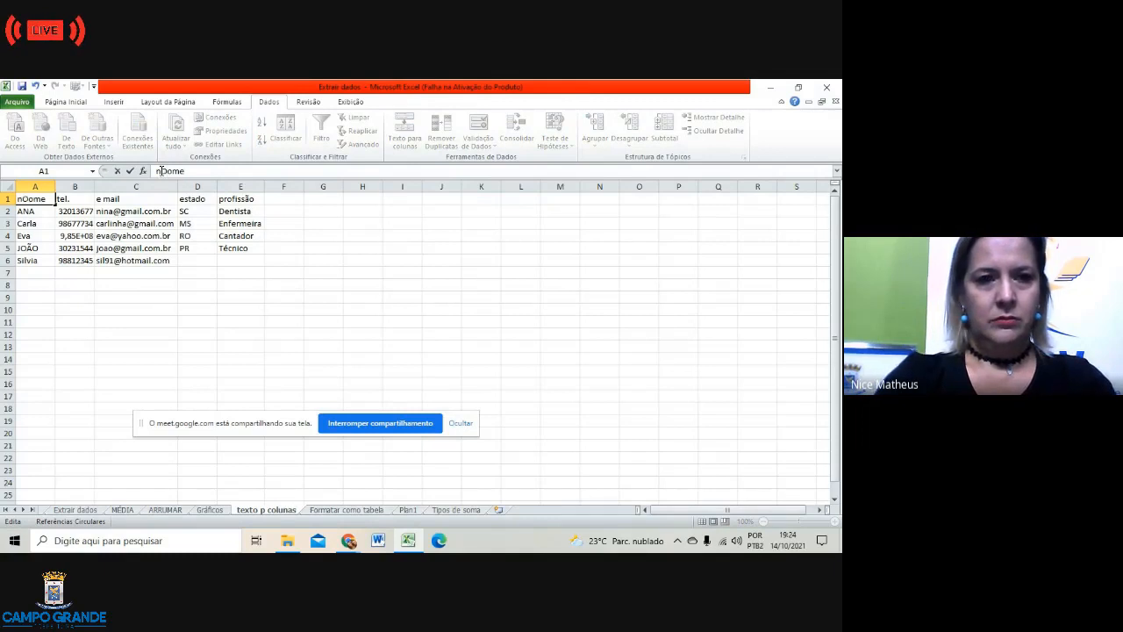
key(BackSpace)
key(BackSpace)
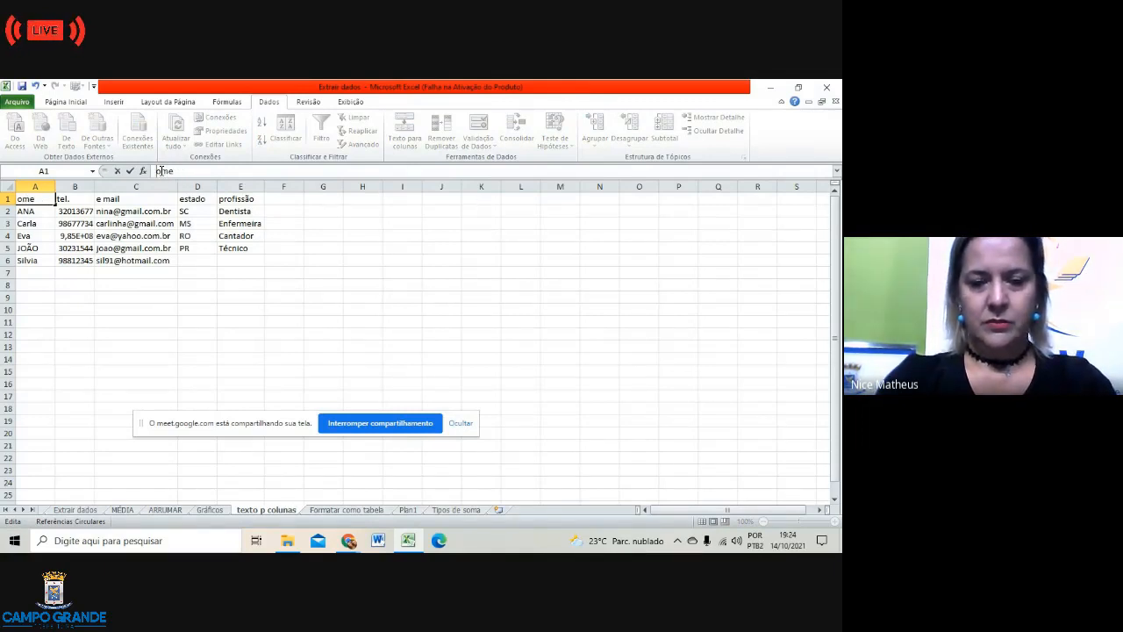
text(n)
key(BackSpace)
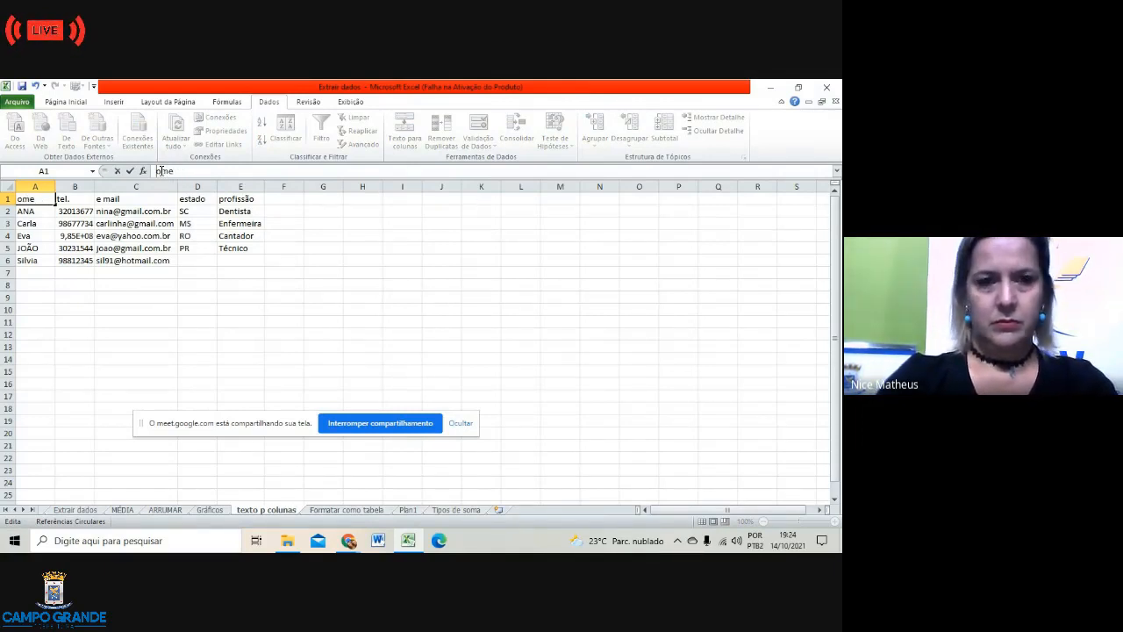
text(N)
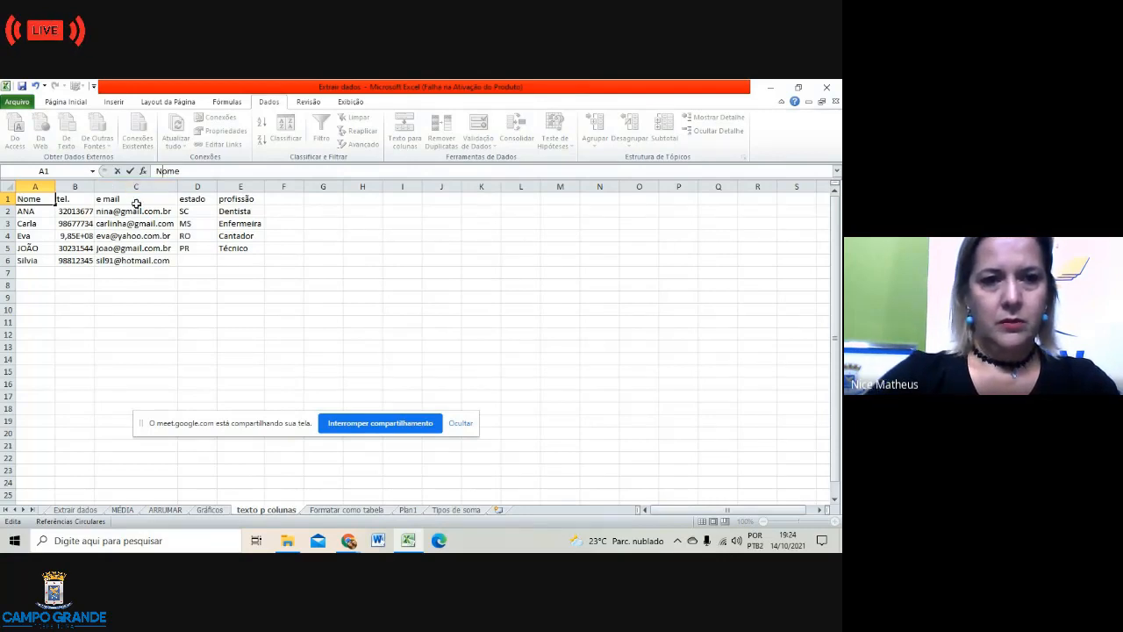
Step: Capitalise the D1 and E1 headers to 'Estado' and 'Profissão'
click(201, 202)
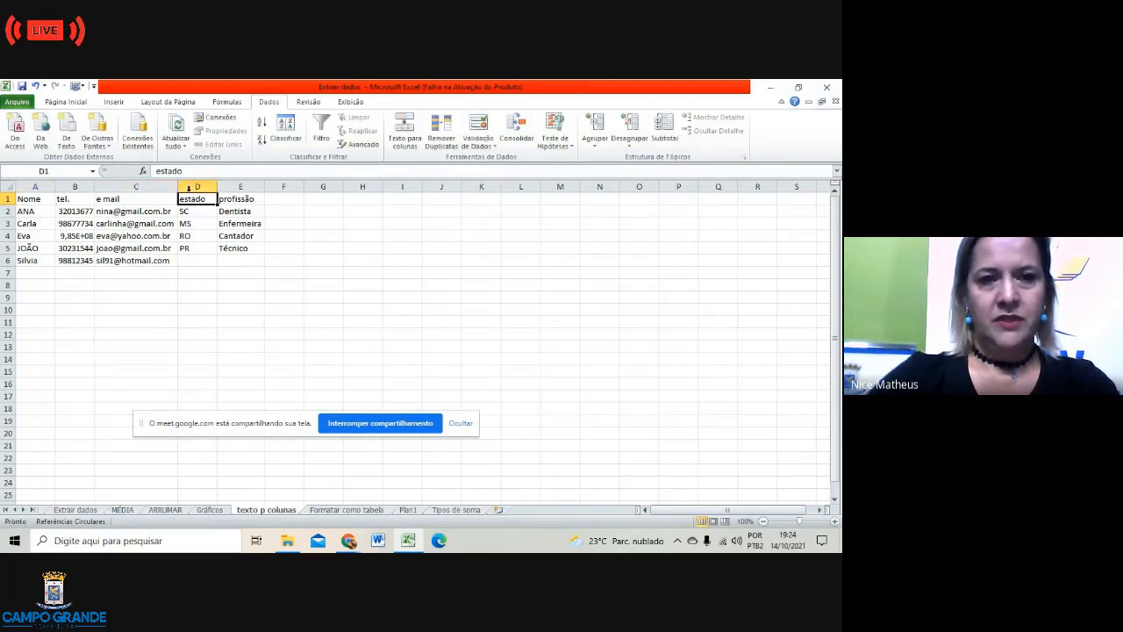
click(160, 171)
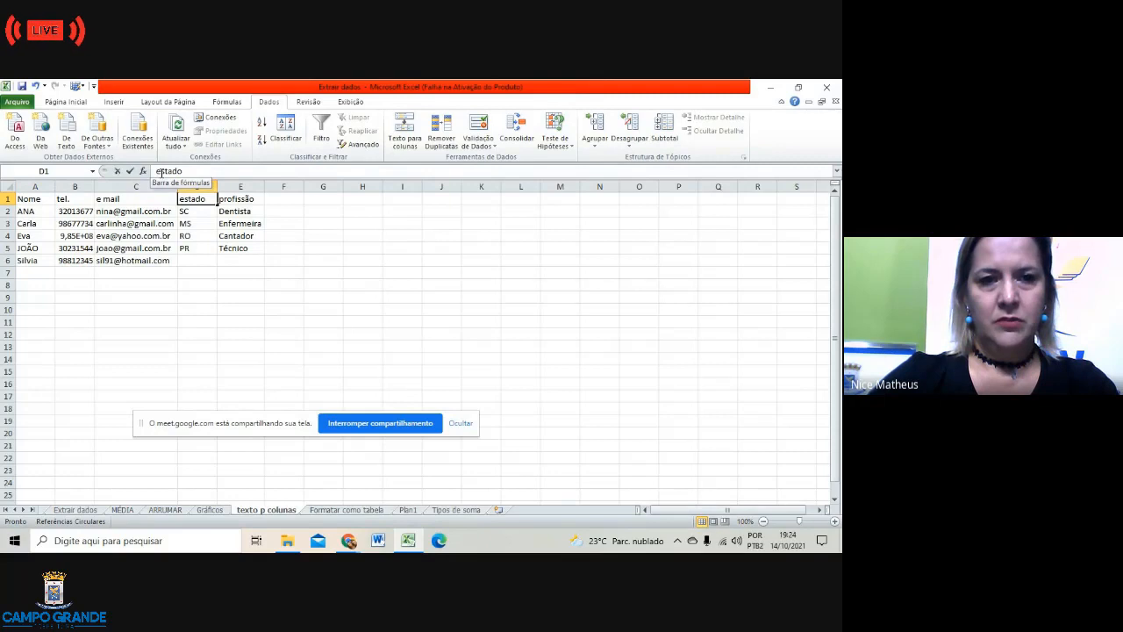
key(BackSpace)
text(E)
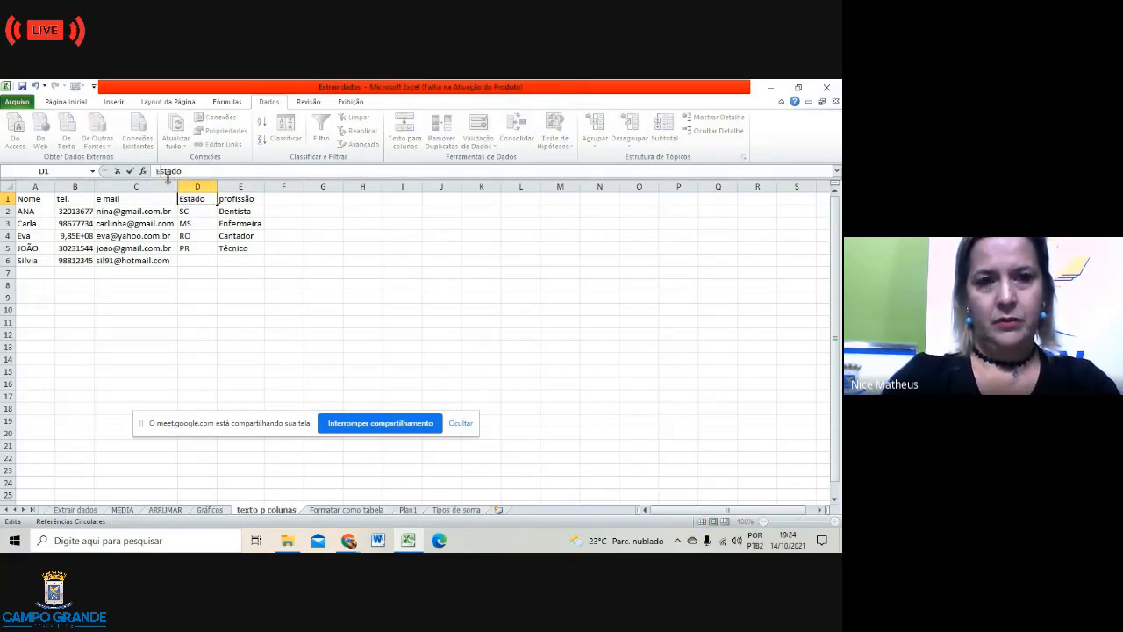
click(232, 198)
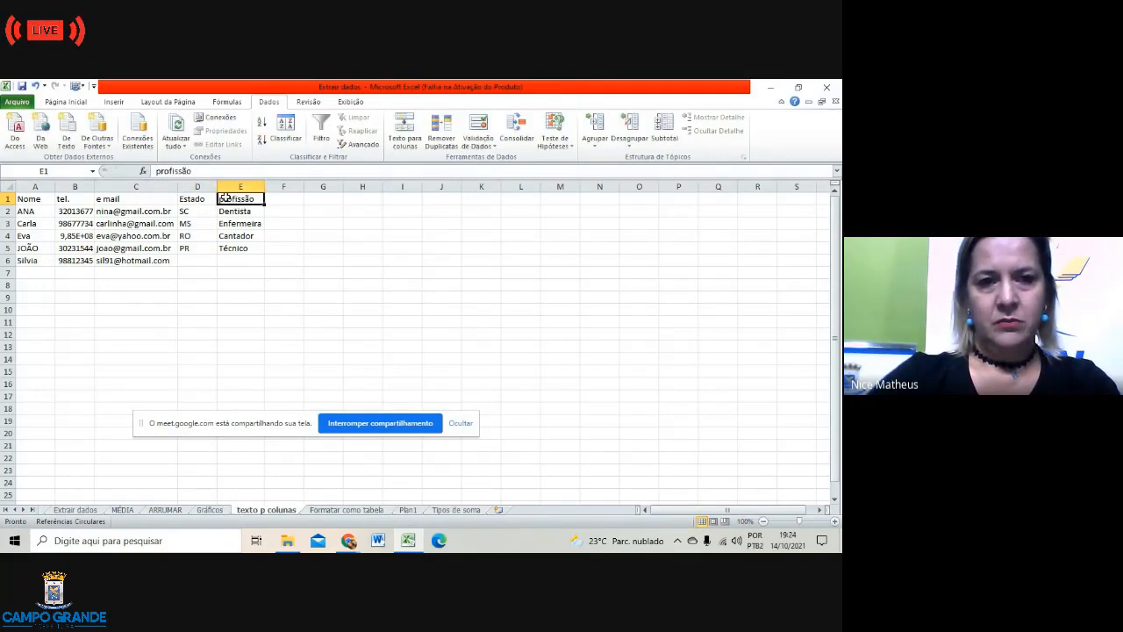
click(160, 171)
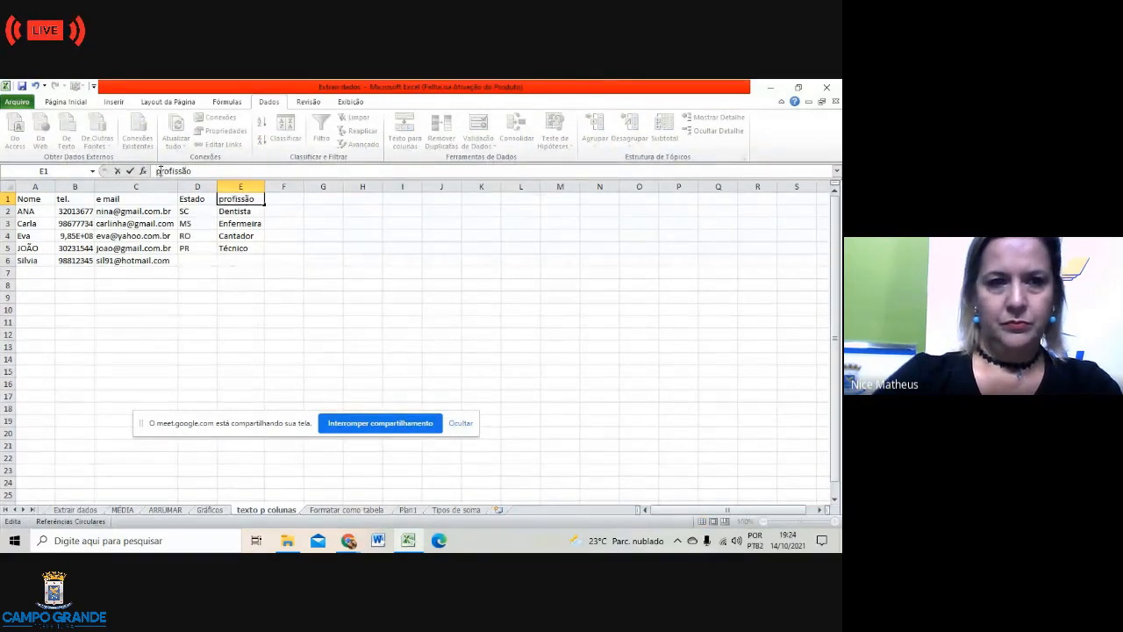
key(Delete)
text(P)
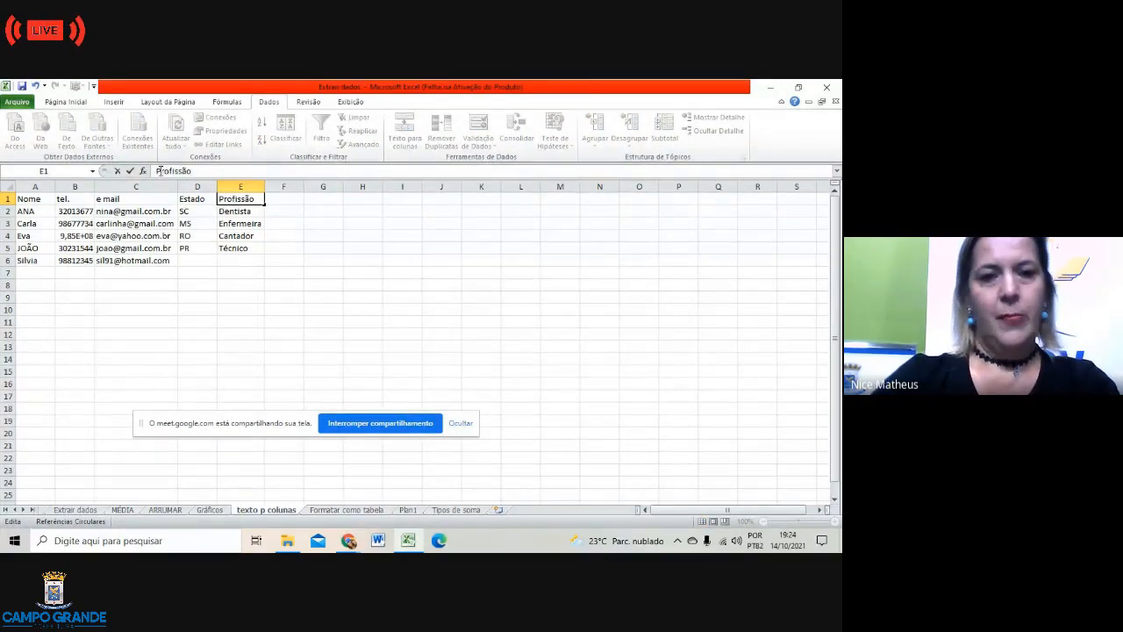
click(417, 311)
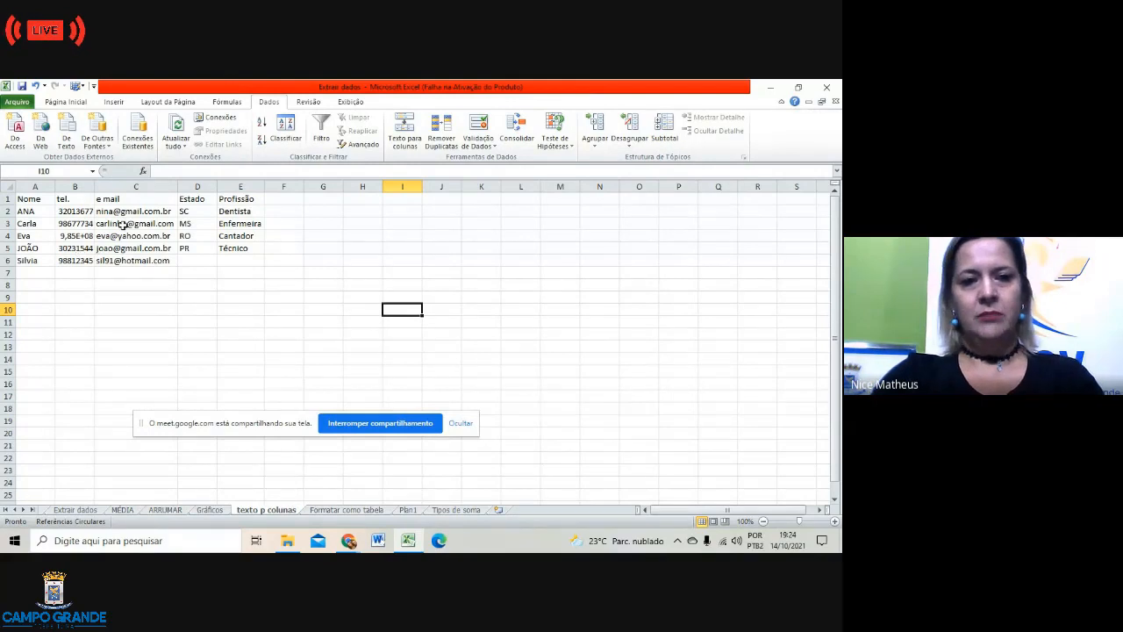
click(74, 237)
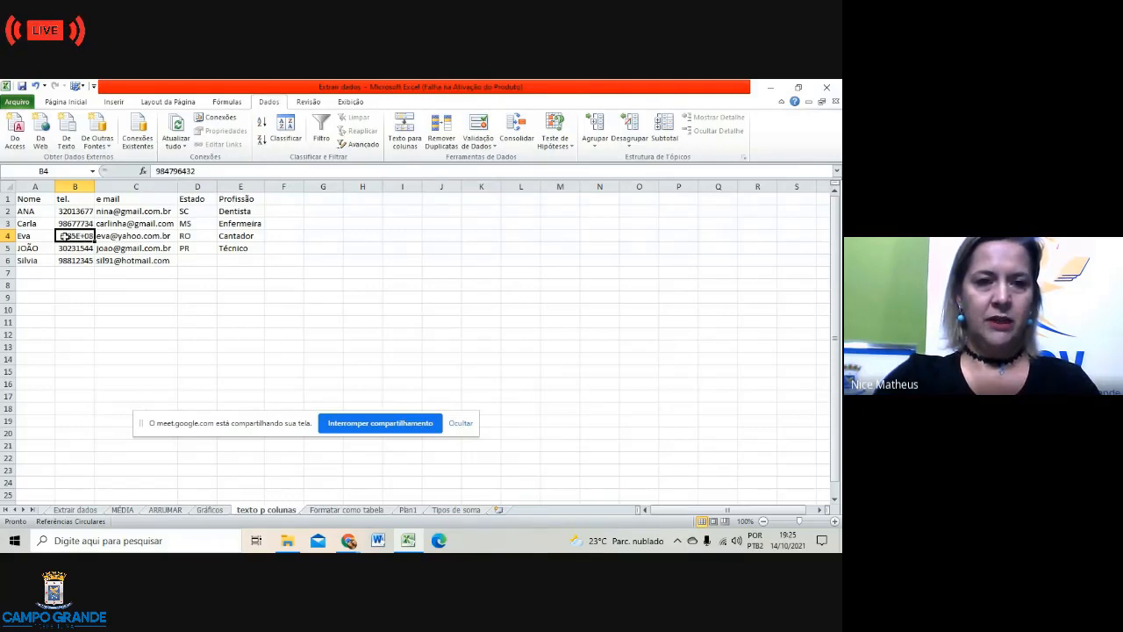
click(138, 318)
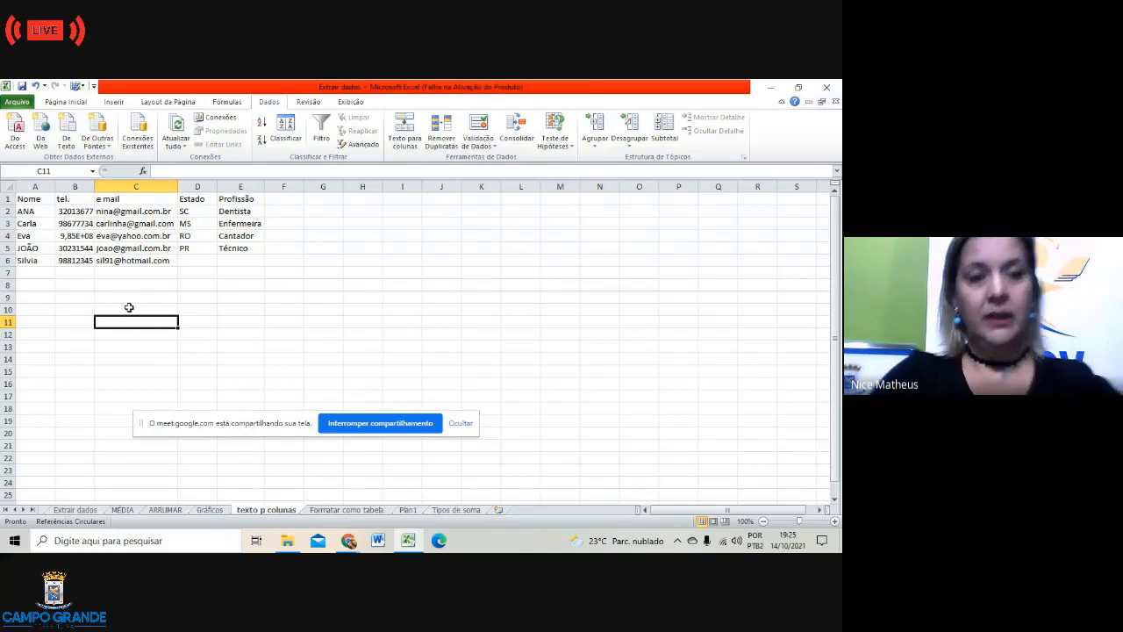
click(86, 213)
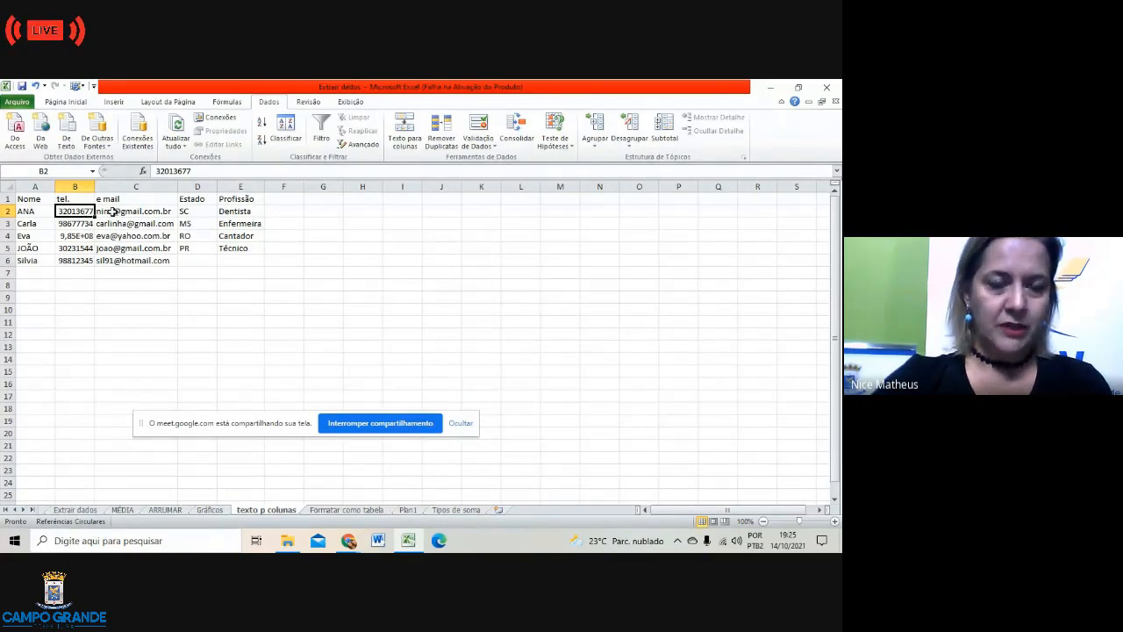
click(112, 212)
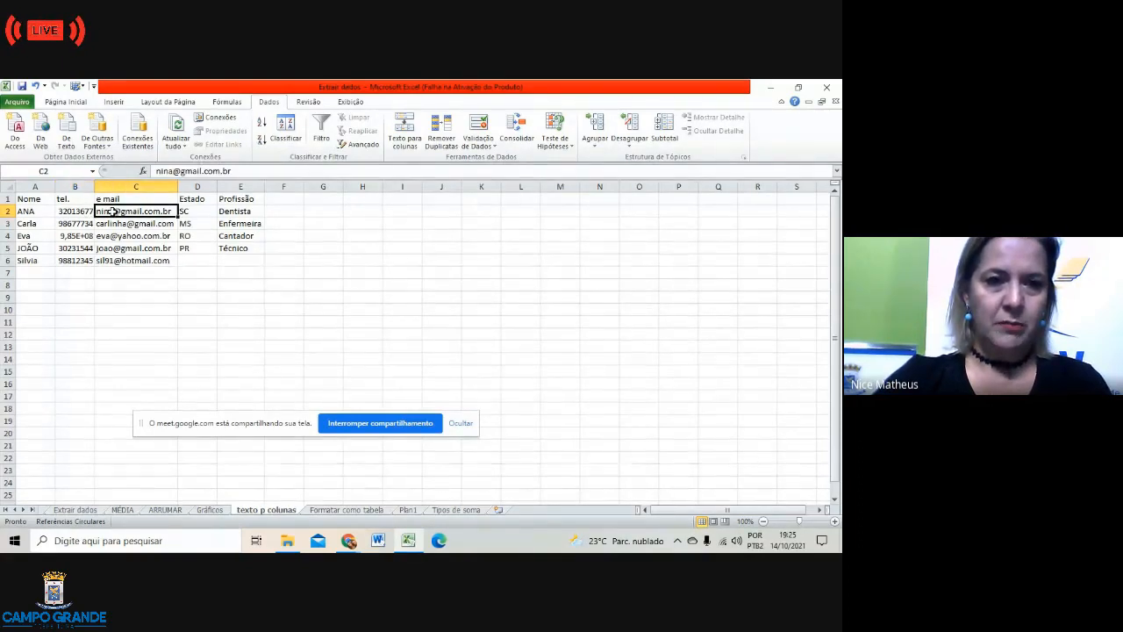
drag(112, 213, 134, 263)
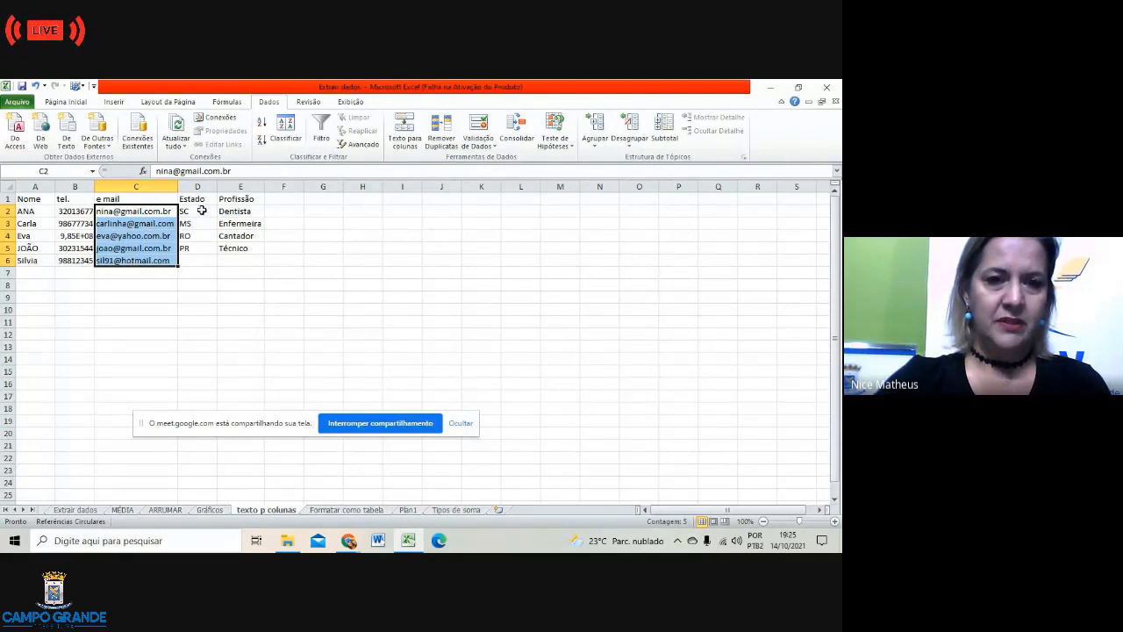
click(201, 261)
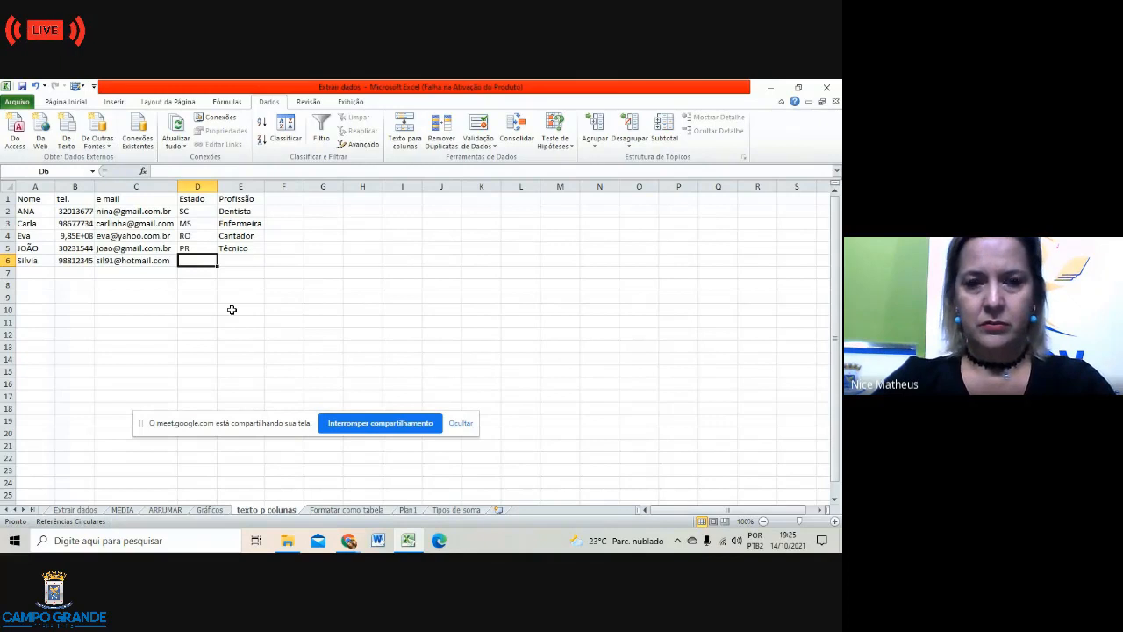
Step: Enter MT as row 6's state and Professor as its profession
text(MT)
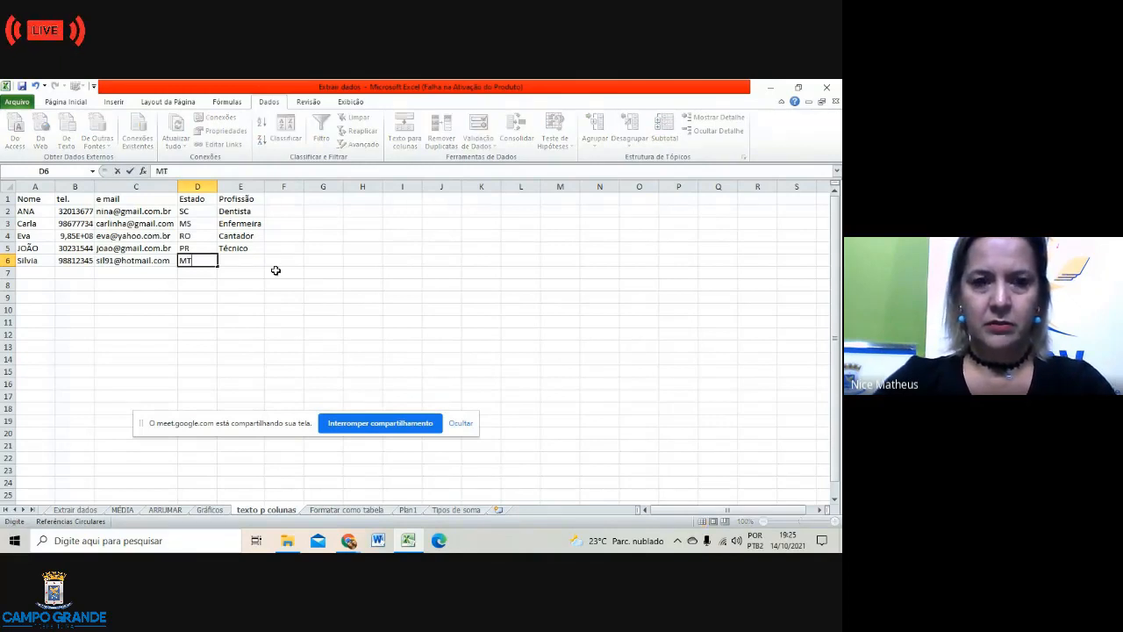
click(243, 261)
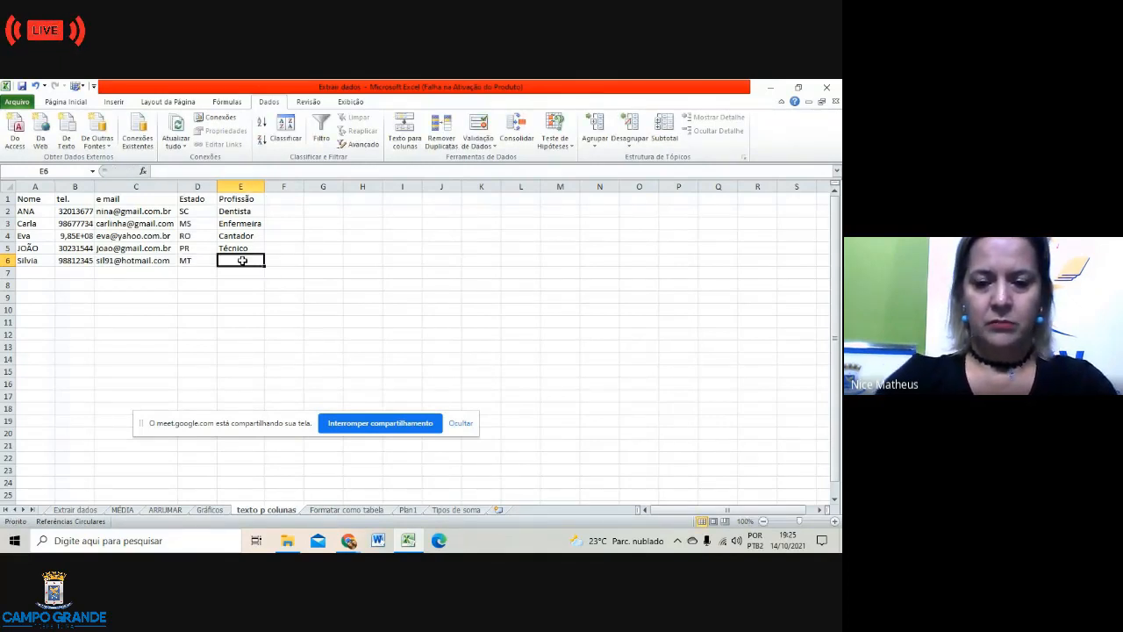
text(P)
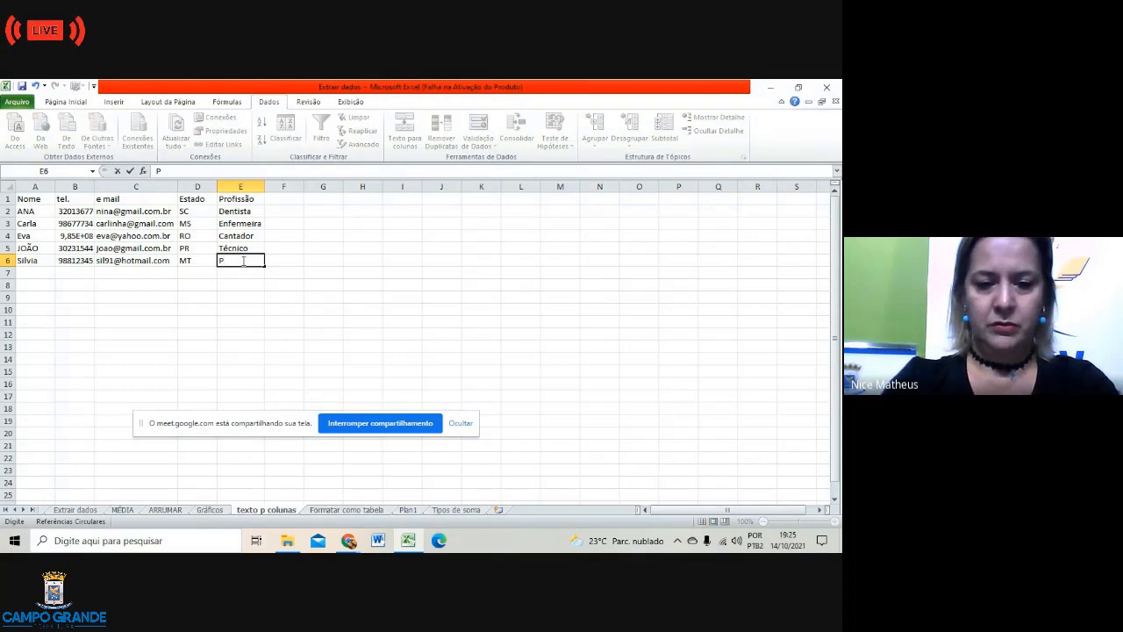
text(rofesso)
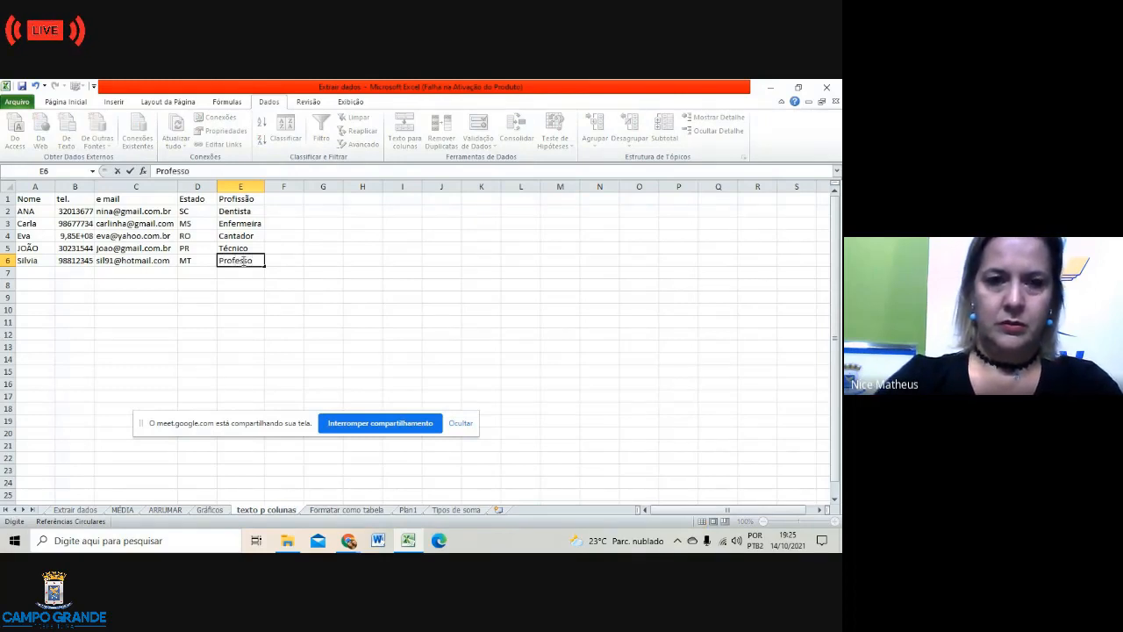
text(r)
click(250, 319)
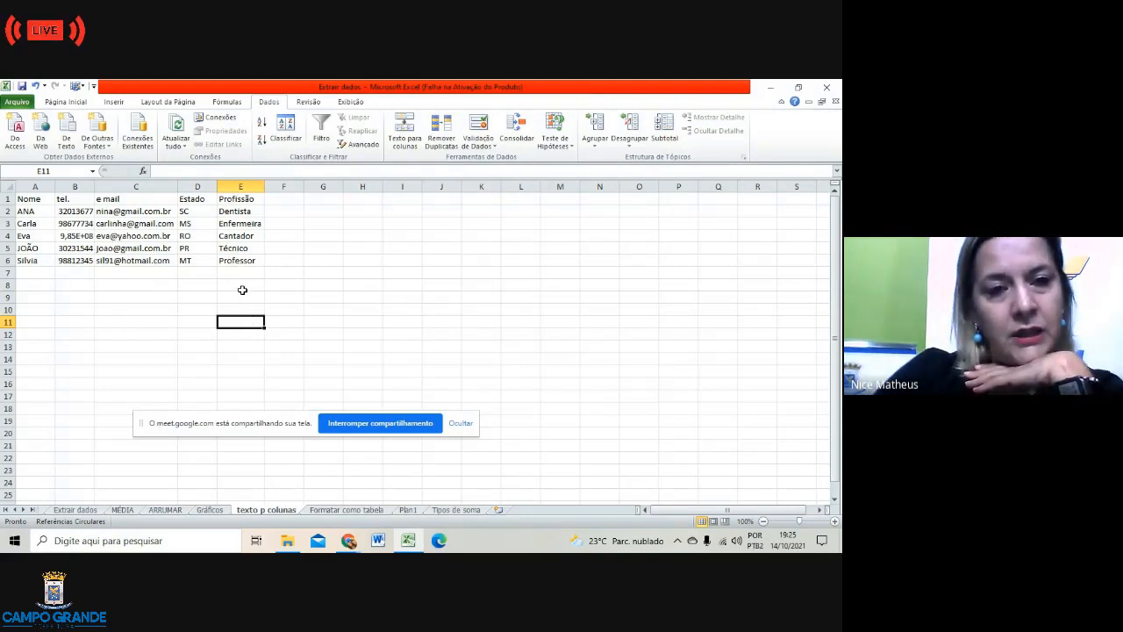
click(31, 272)
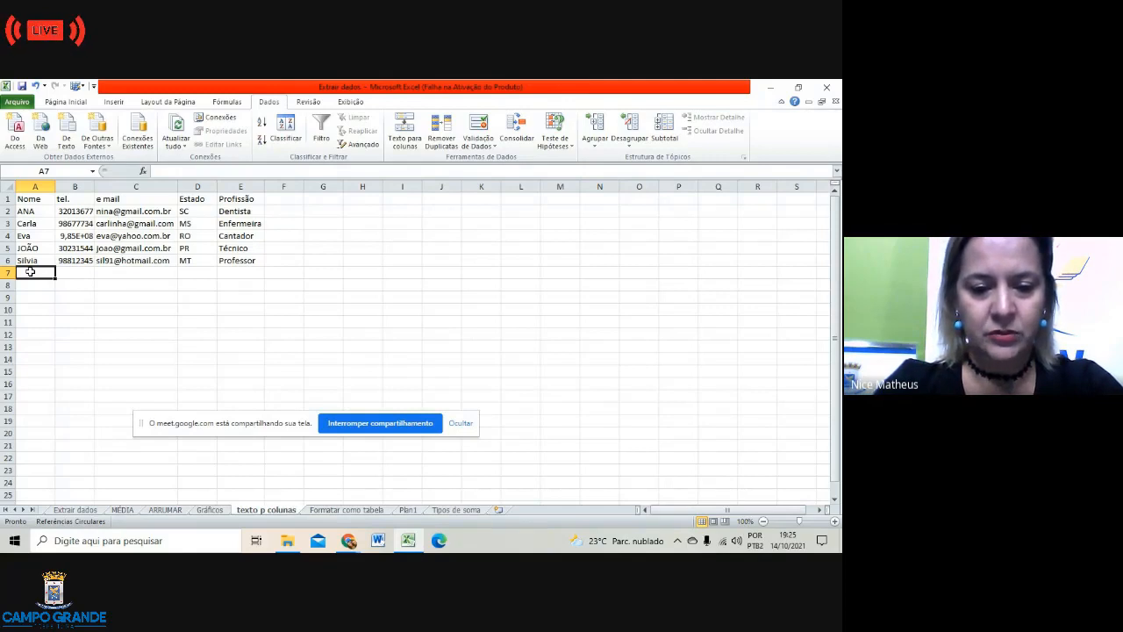
Step: Start row 7 with the new contact's name, phone number and e-mail address
text(An)
key(BackSpace)
key(BackSpace)
key(BackSpace)
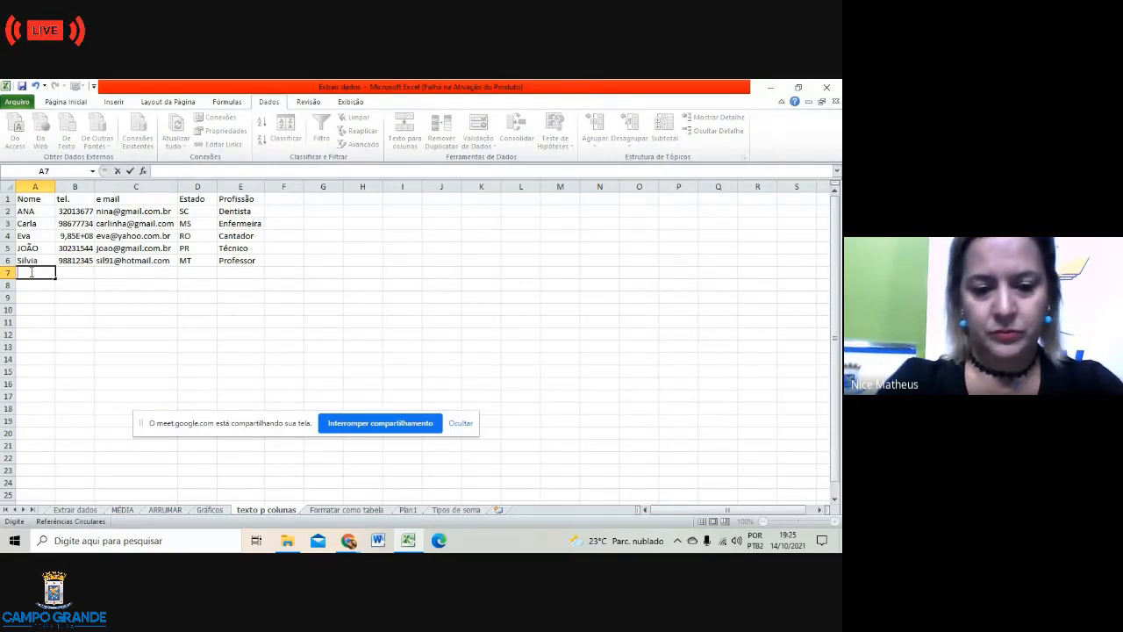
text(Dan)
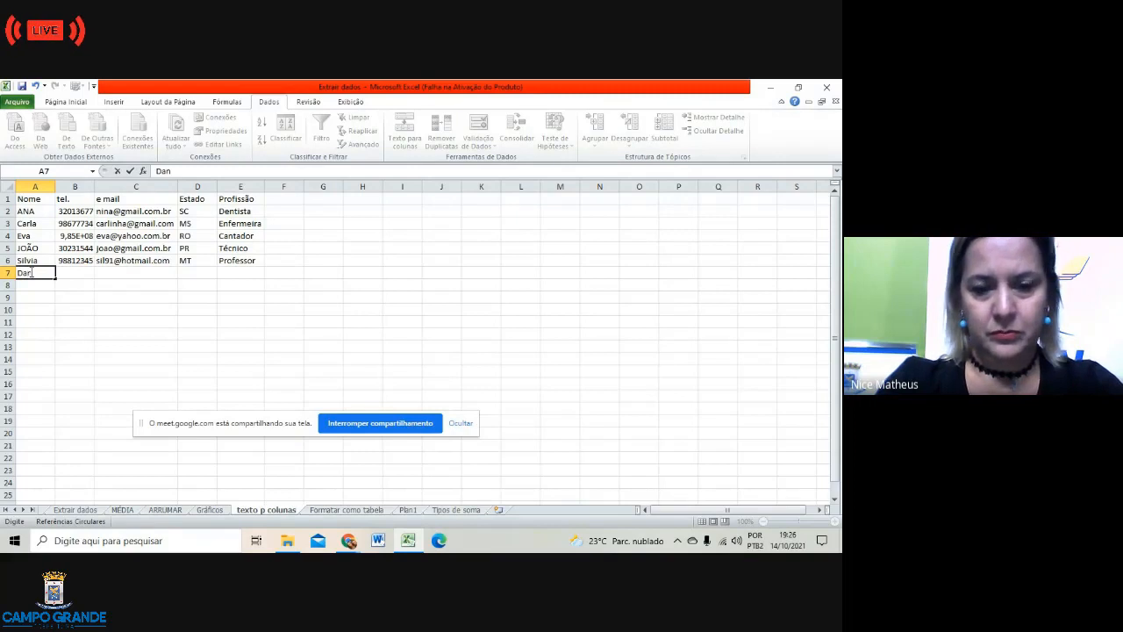
text(iel)
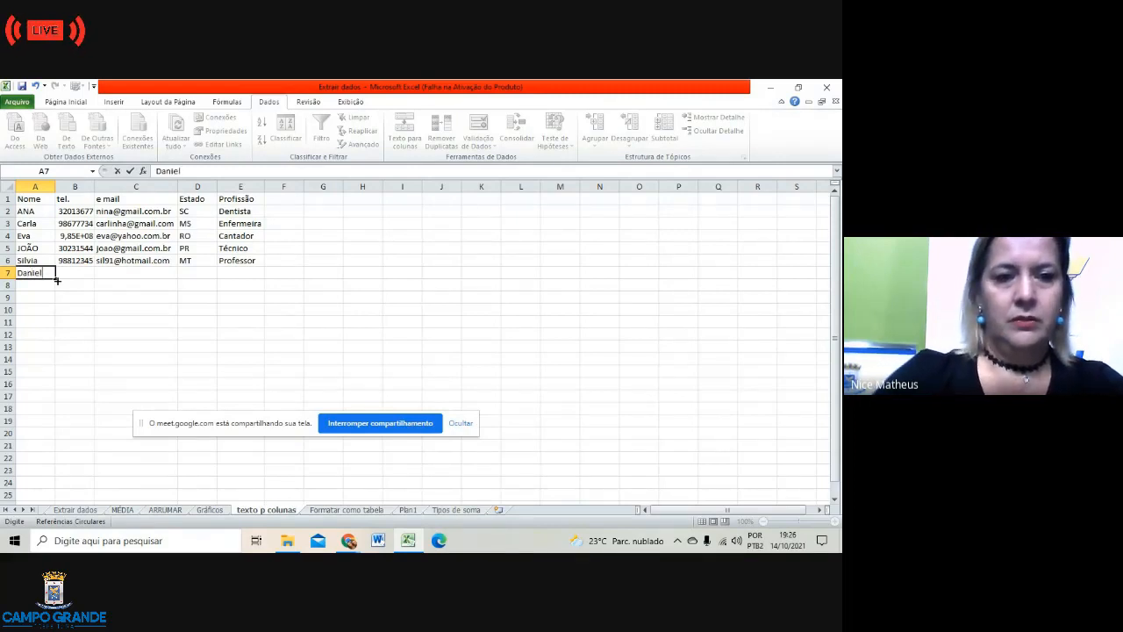
click(66, 273)
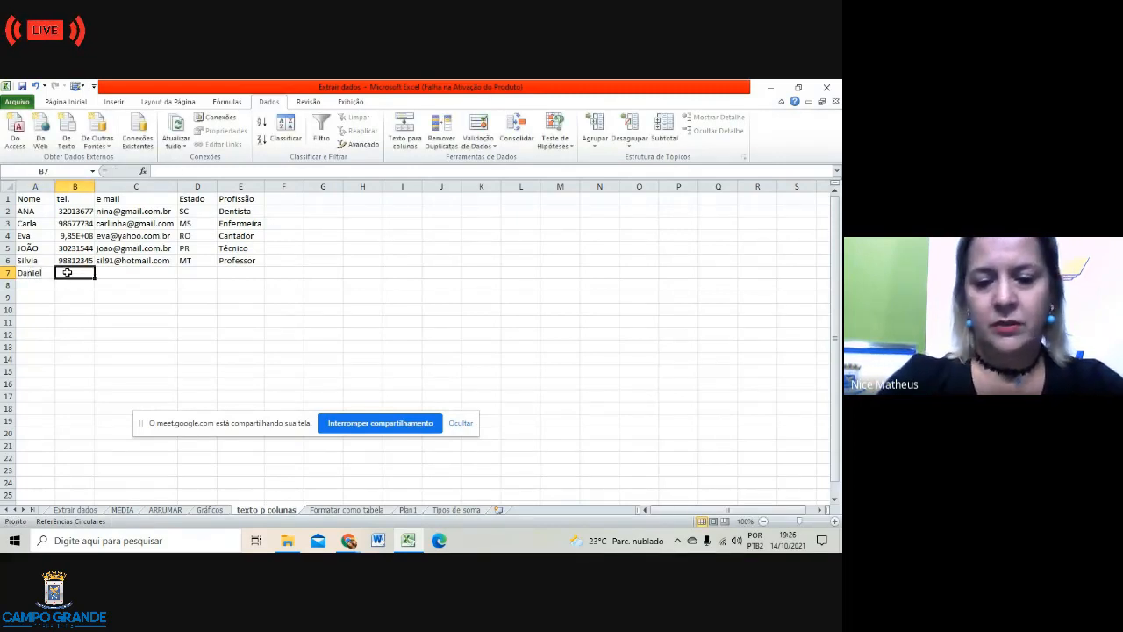
text(9921)
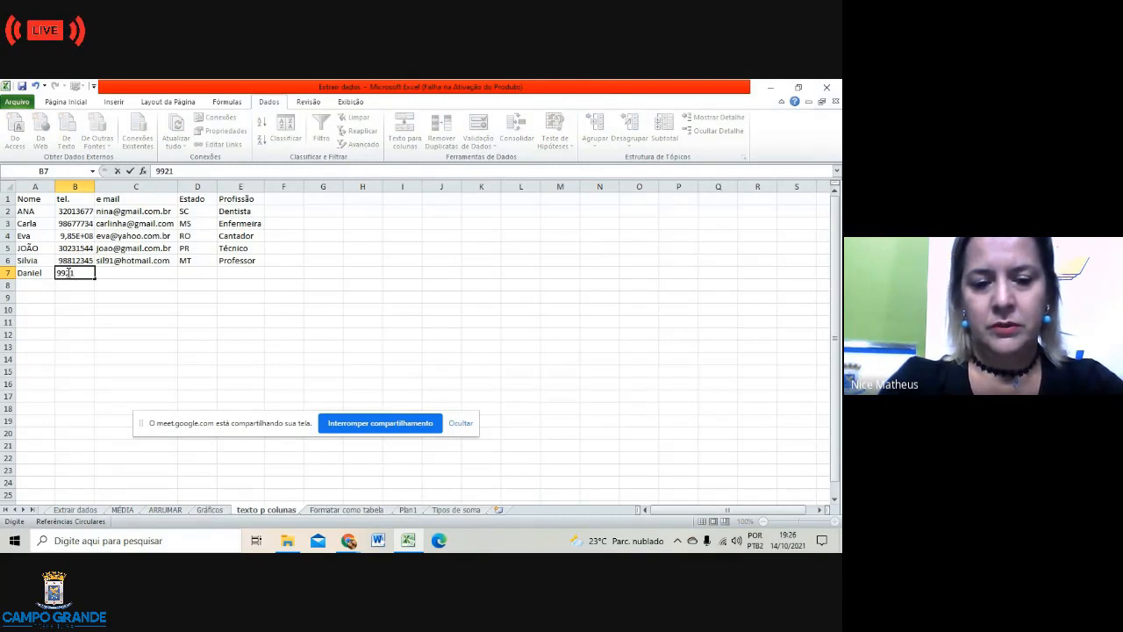
text(3456)
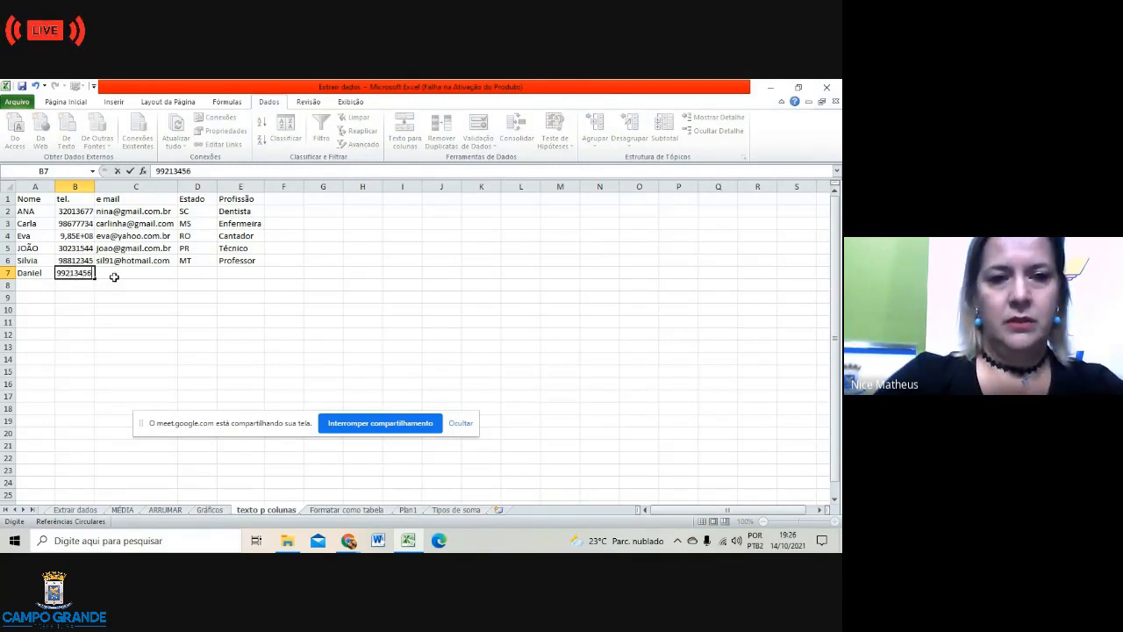
click(115, 277)
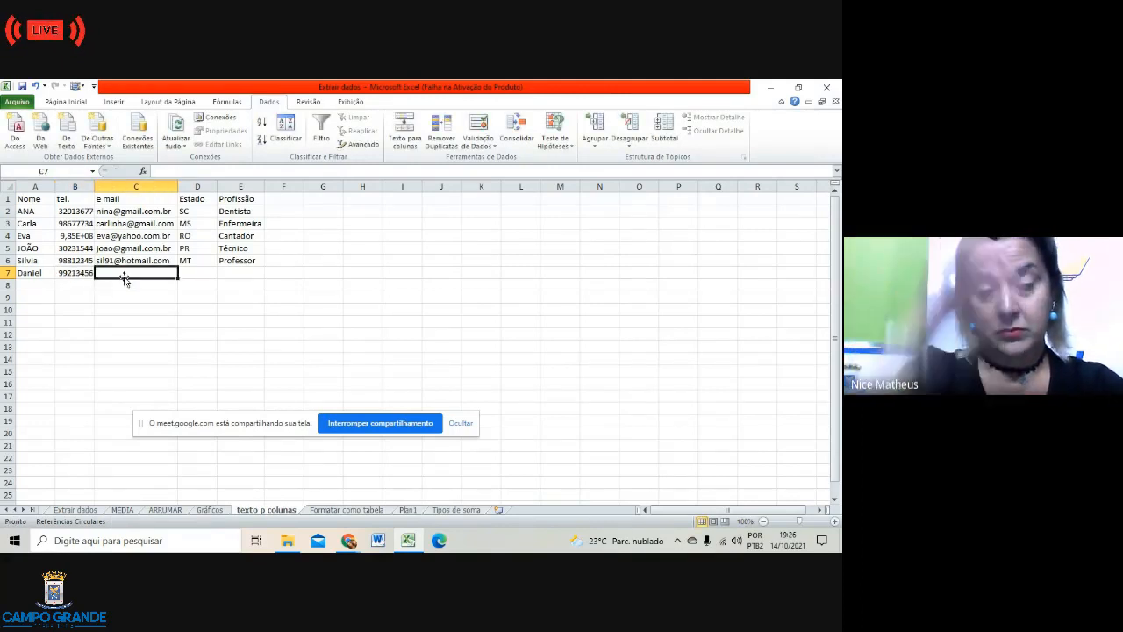
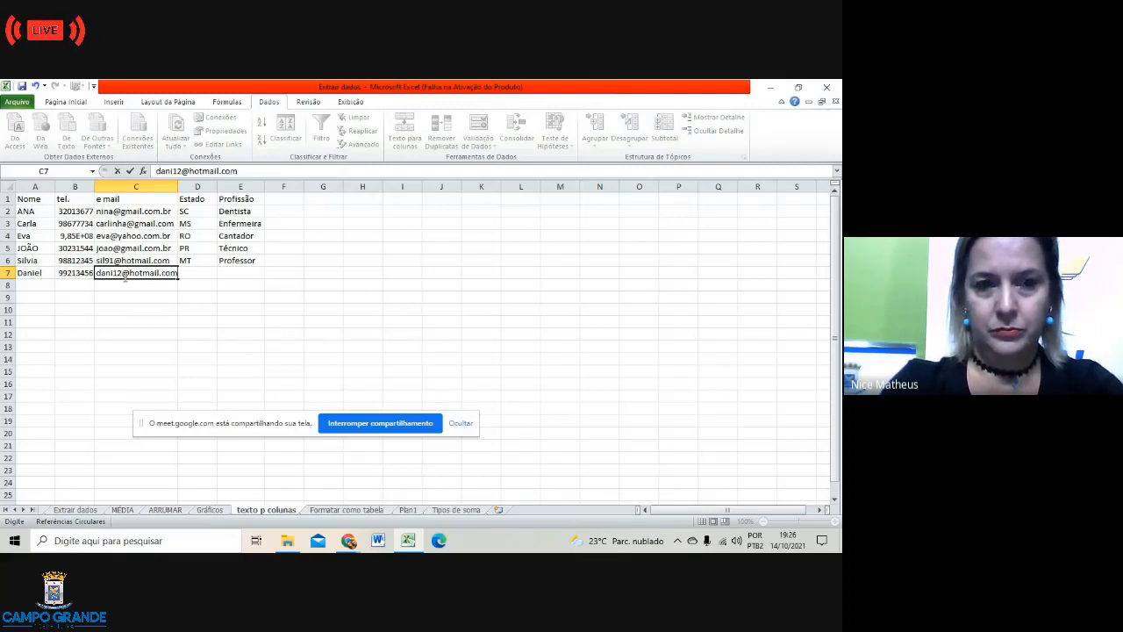
click(201, 275)
click(193, 293)
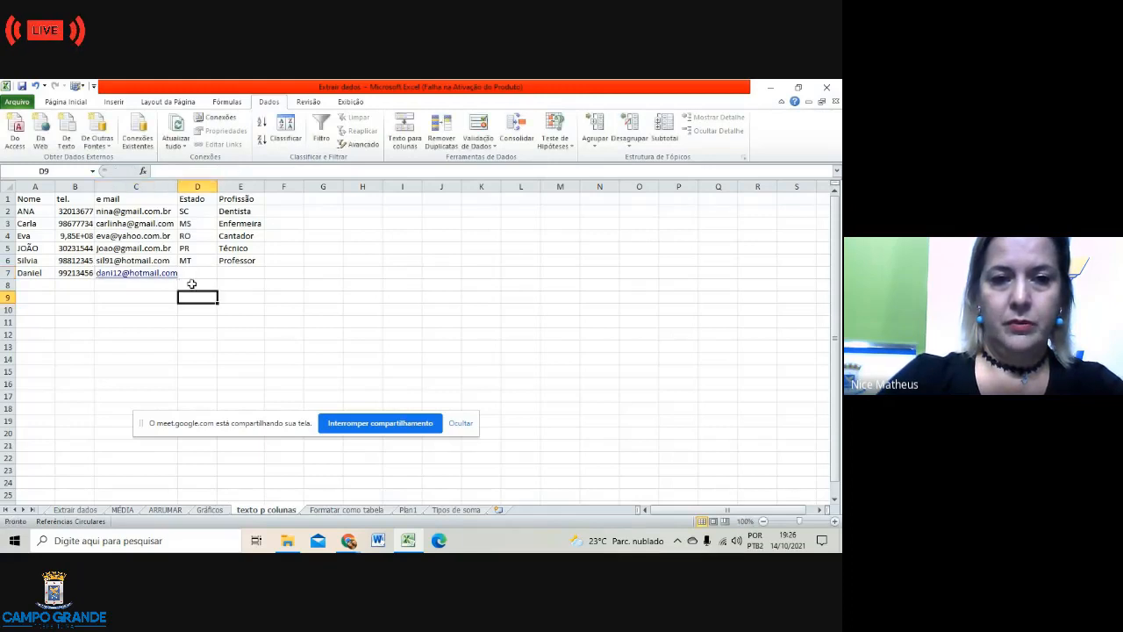
Step: Close the Mail app that opened from the e-mail link in row 7
click(161, 277)
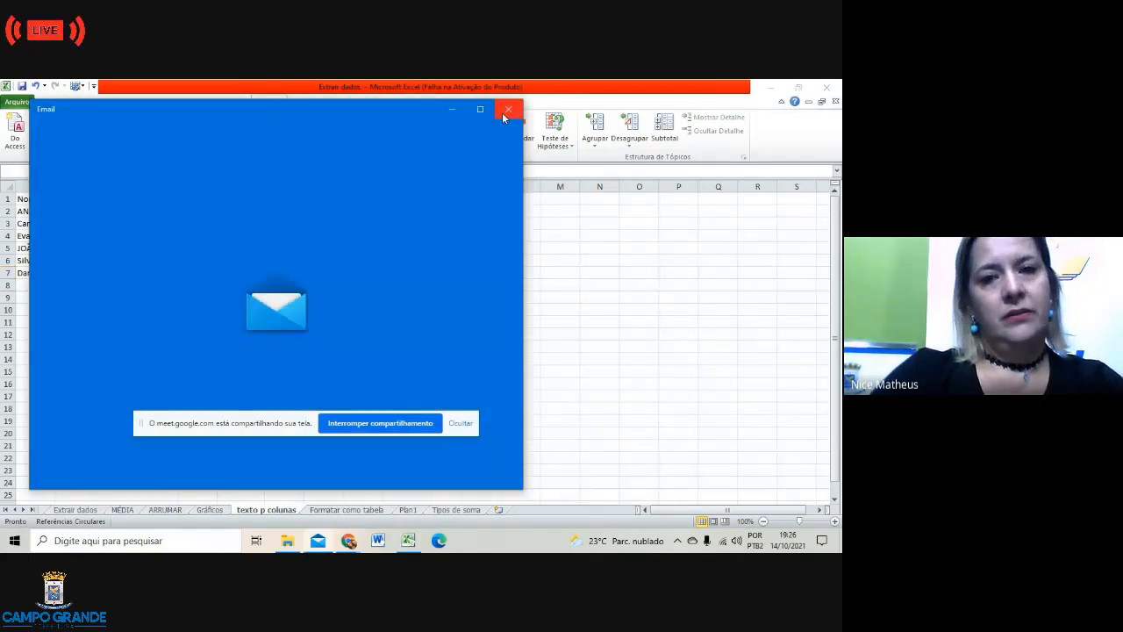
click(505, 112)
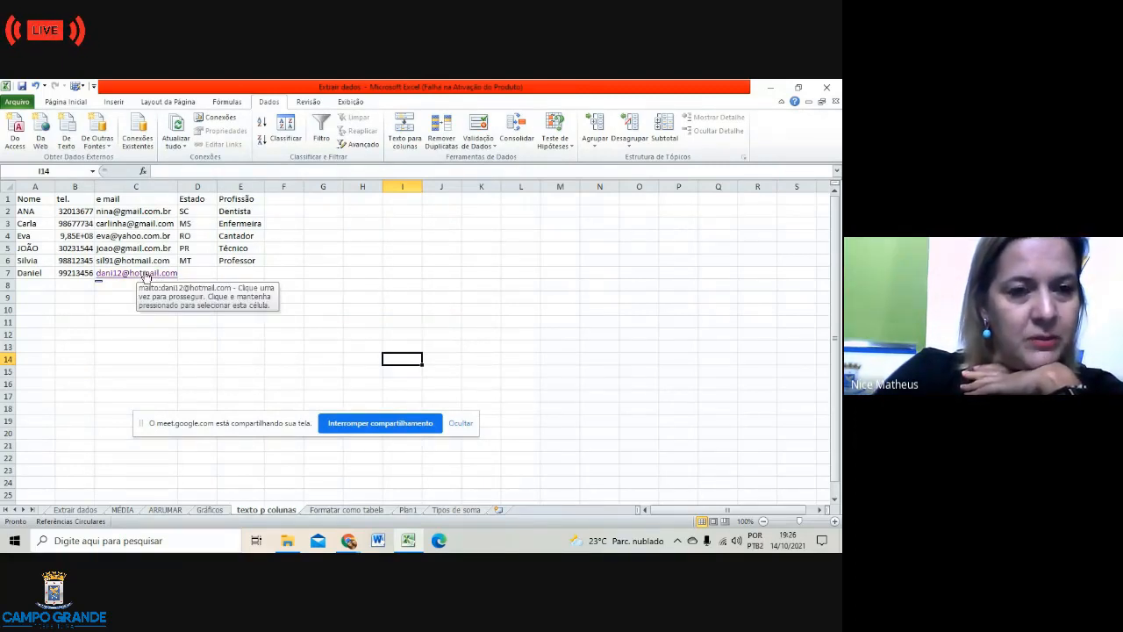
right_click(147, 279)
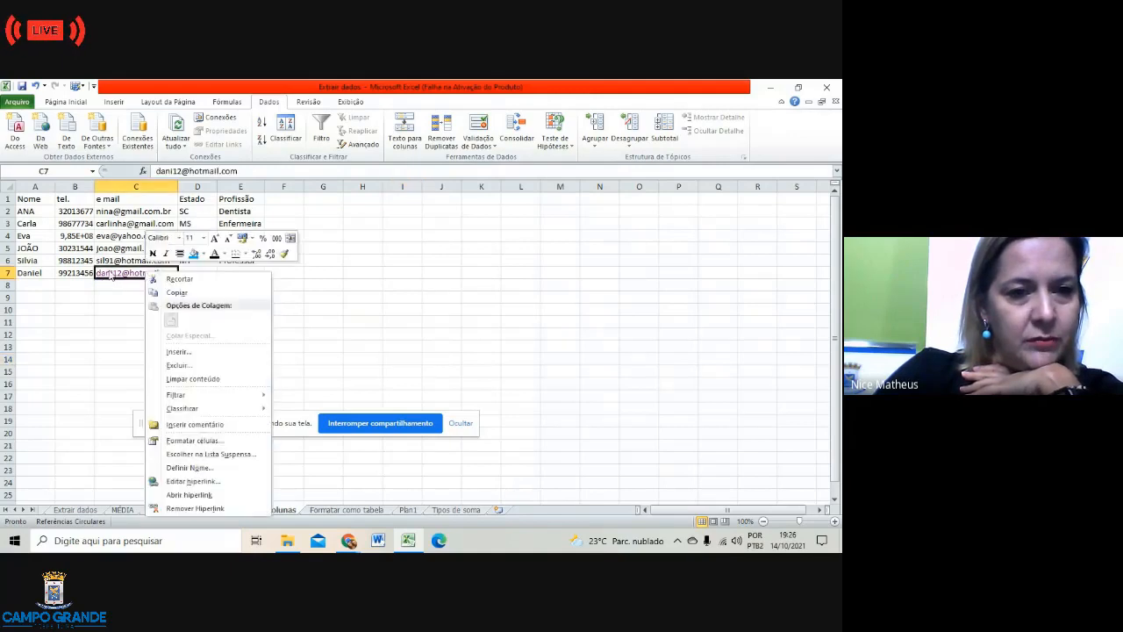
click(110, 278)
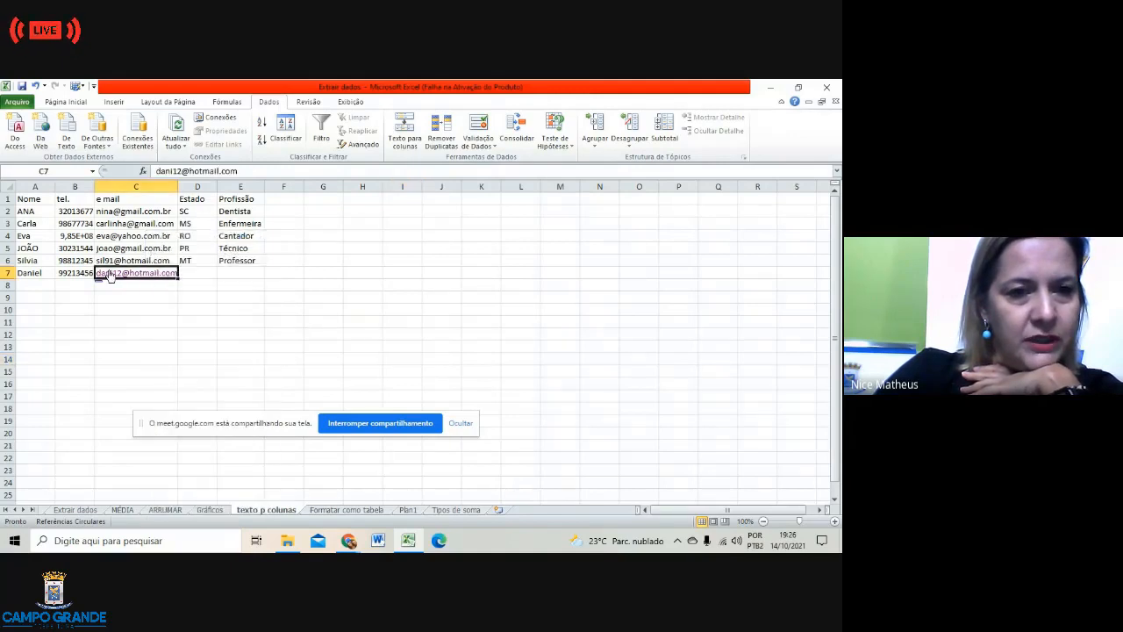
click(402, 274)
Step: Fill row 7's state with MS and its profession with Dentista
click(201, 275)
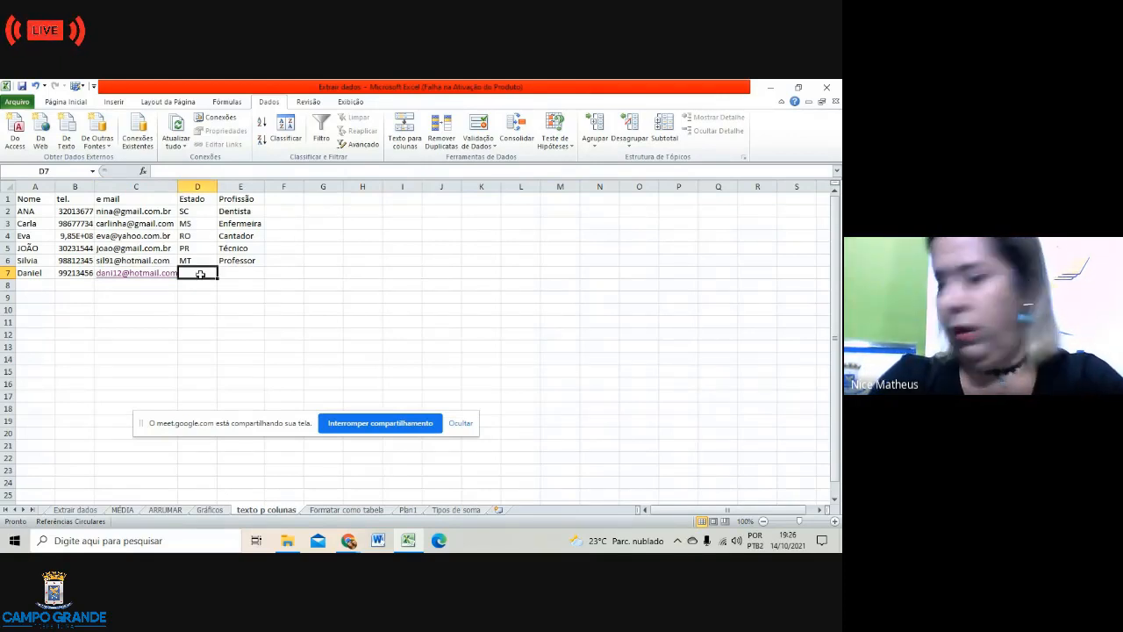
text(MS)
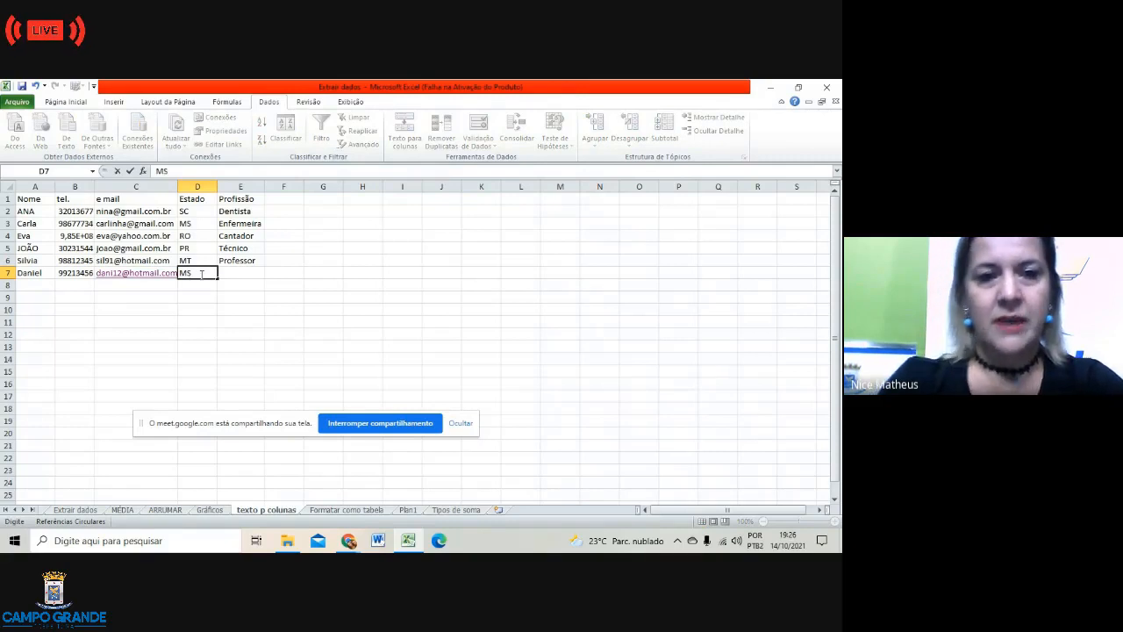
click(233, 273)
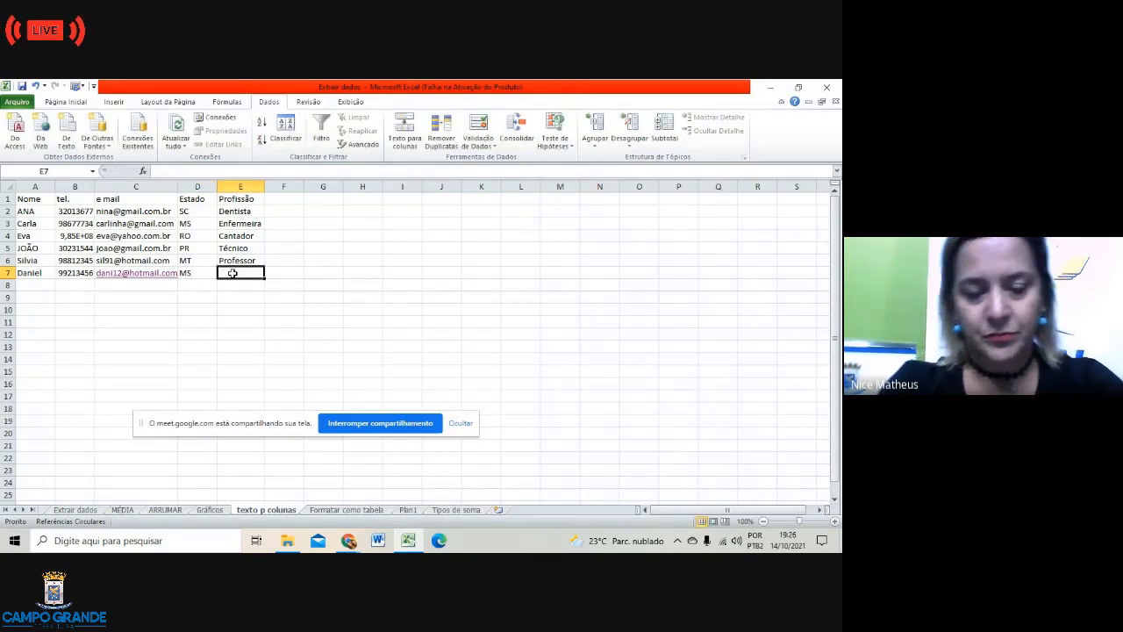
text(Dentista)
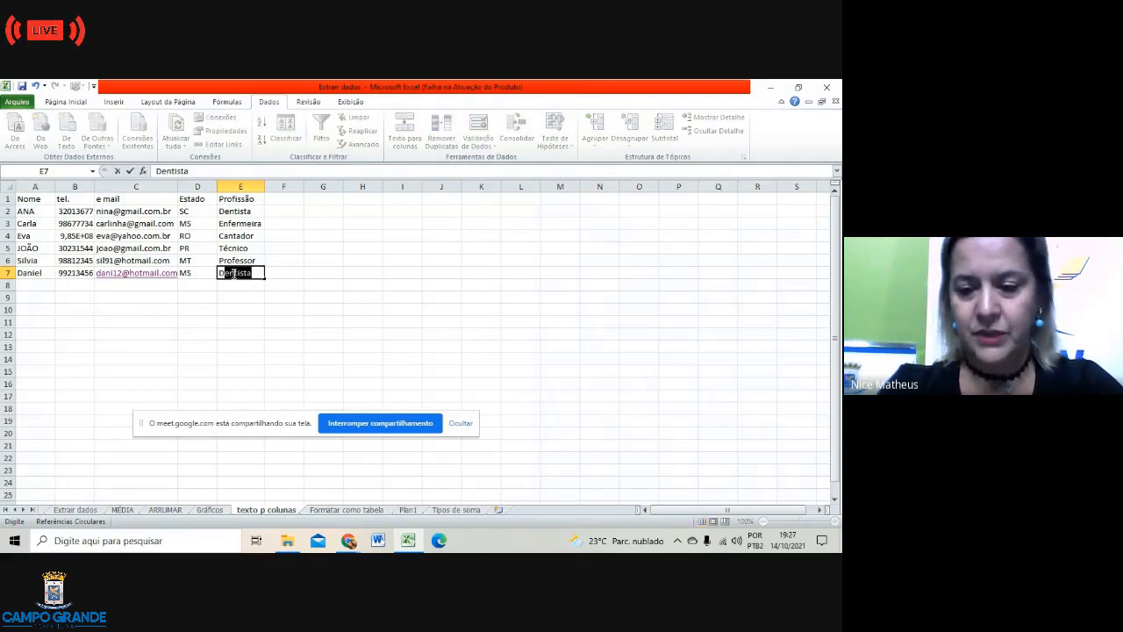
key(Return)
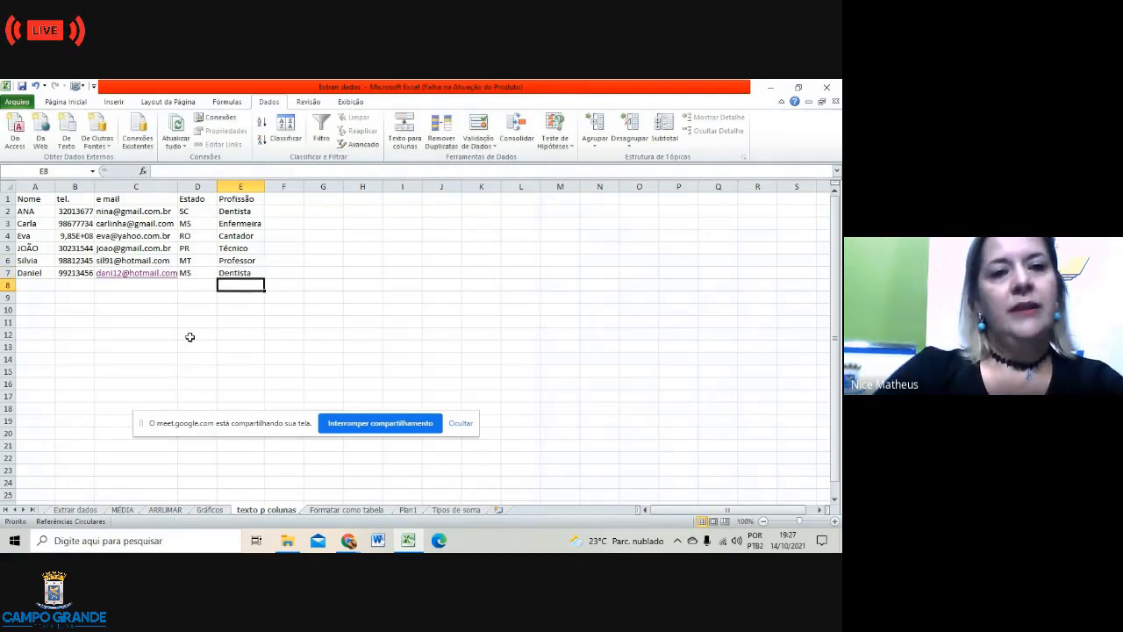
click(188, 334)
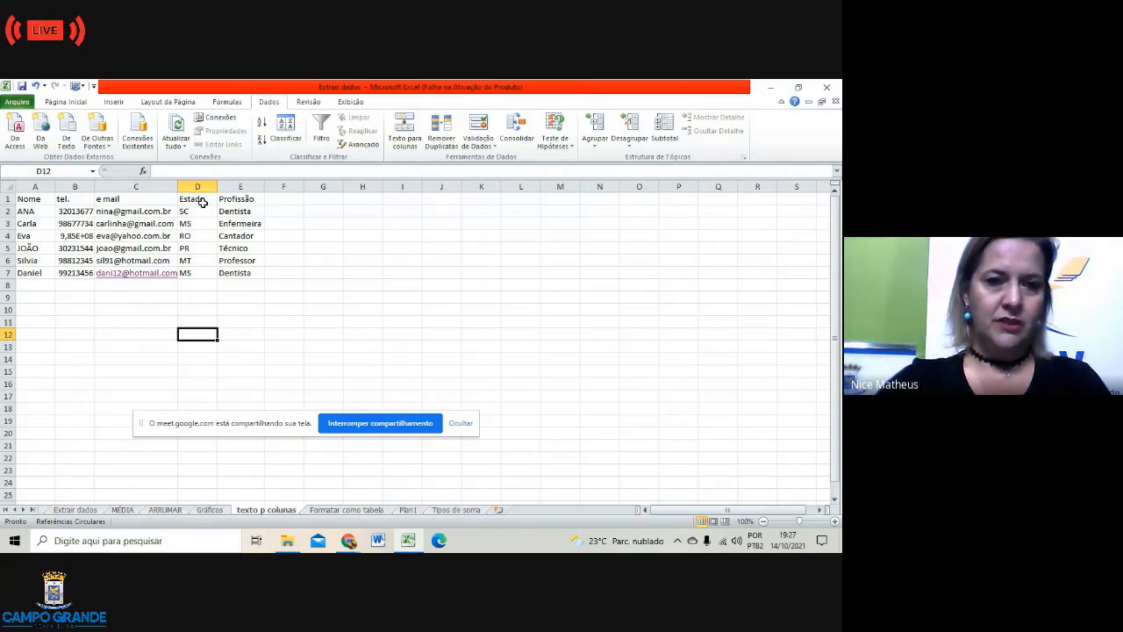
Step: Select the Estado codes and start a Texto que Contém highlight rule
drag(202, 203, 213, 274)
click(226, 330)
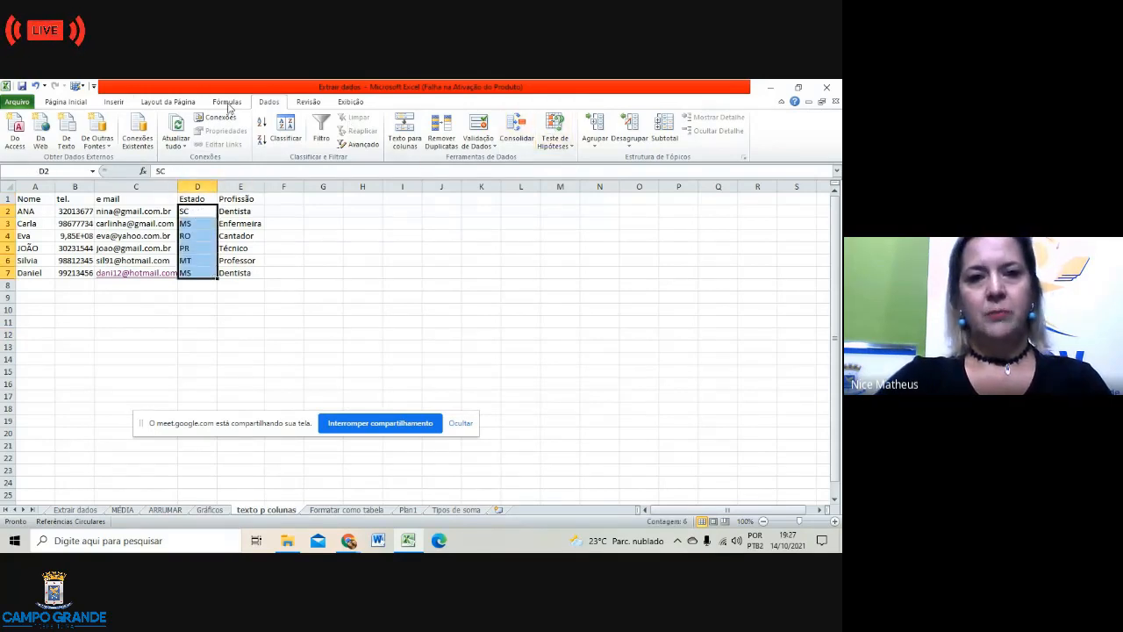
click(77, 103)
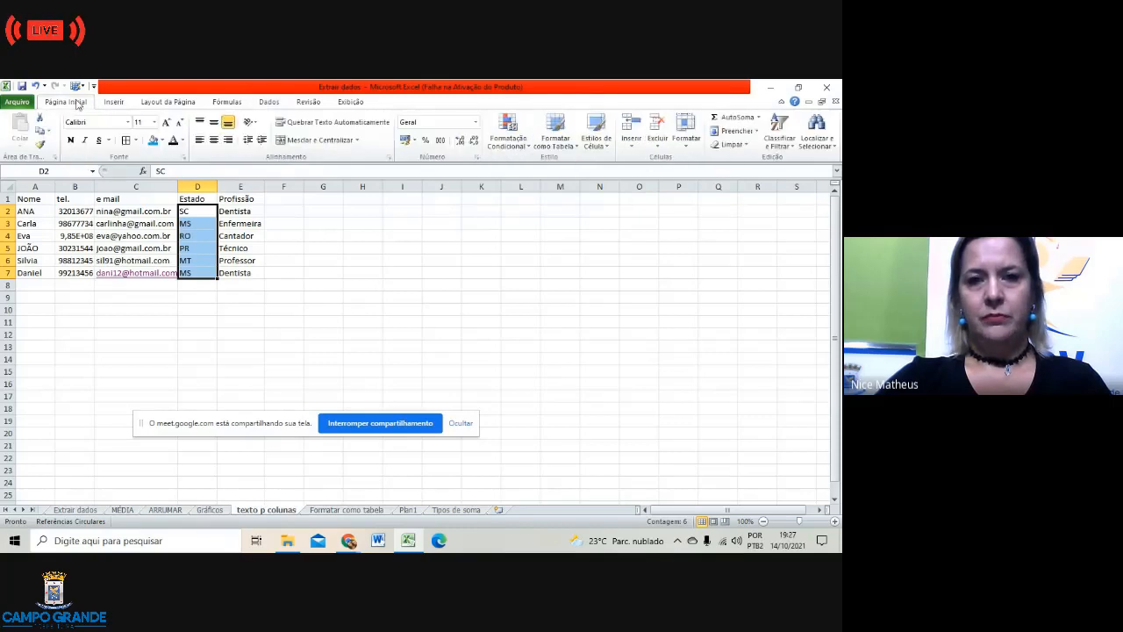
click(528, 148)
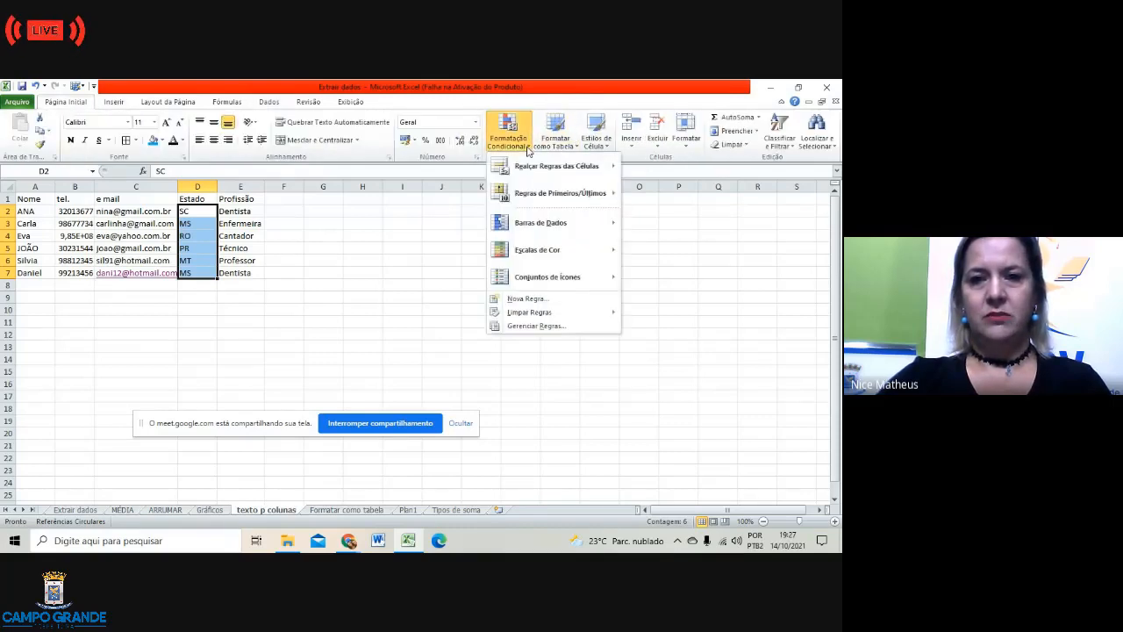
mouse_move(544, 173)
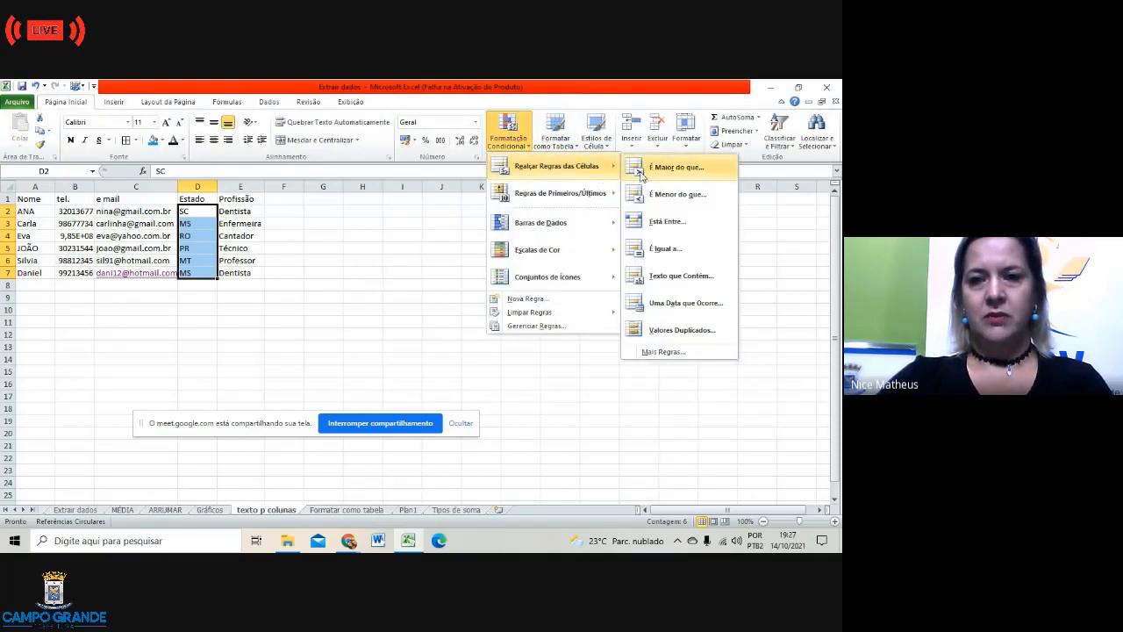
click(675, 277)
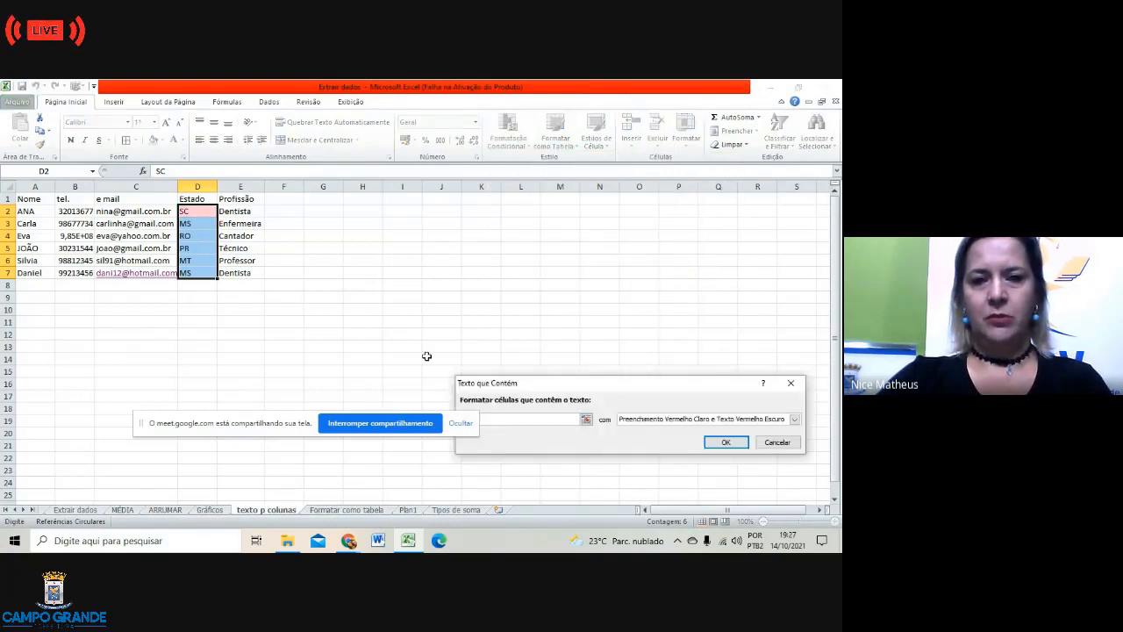
Step: Make the rule match MS with green fill and dark green text, and apply it
drag(278, 422, 204, 420)
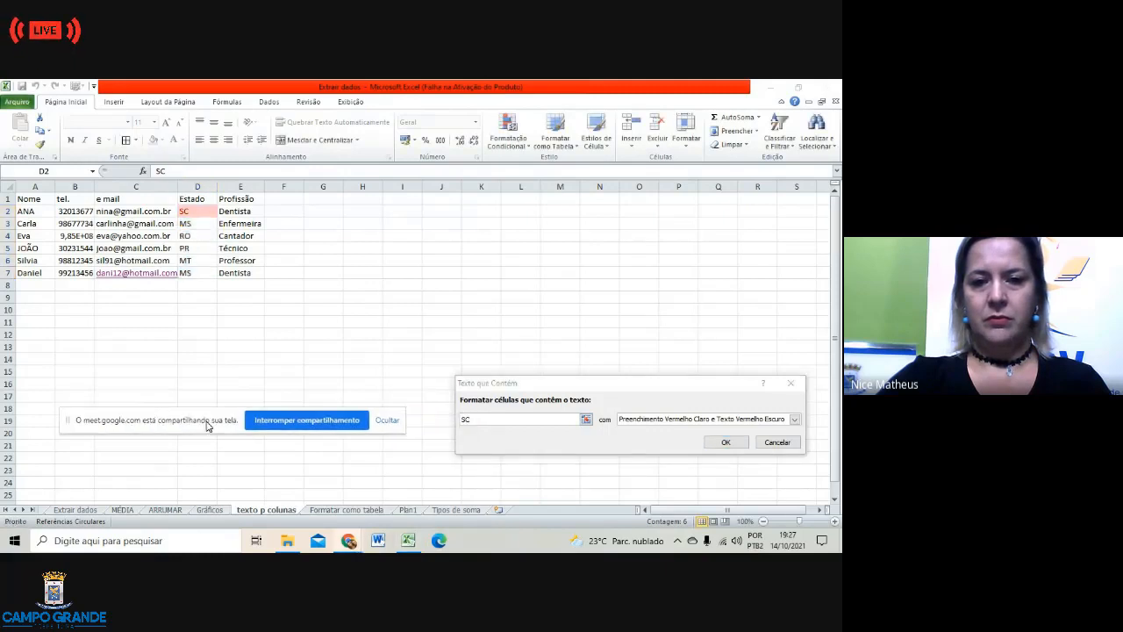
click(474, 421)
key(BackSpace)
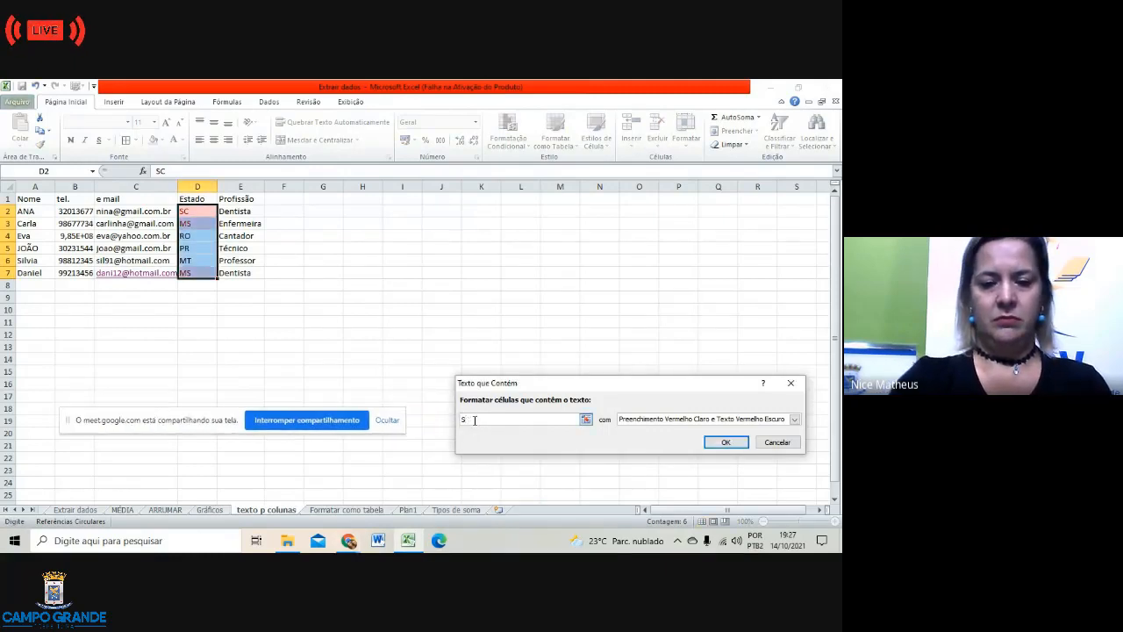
key(BackSpace)
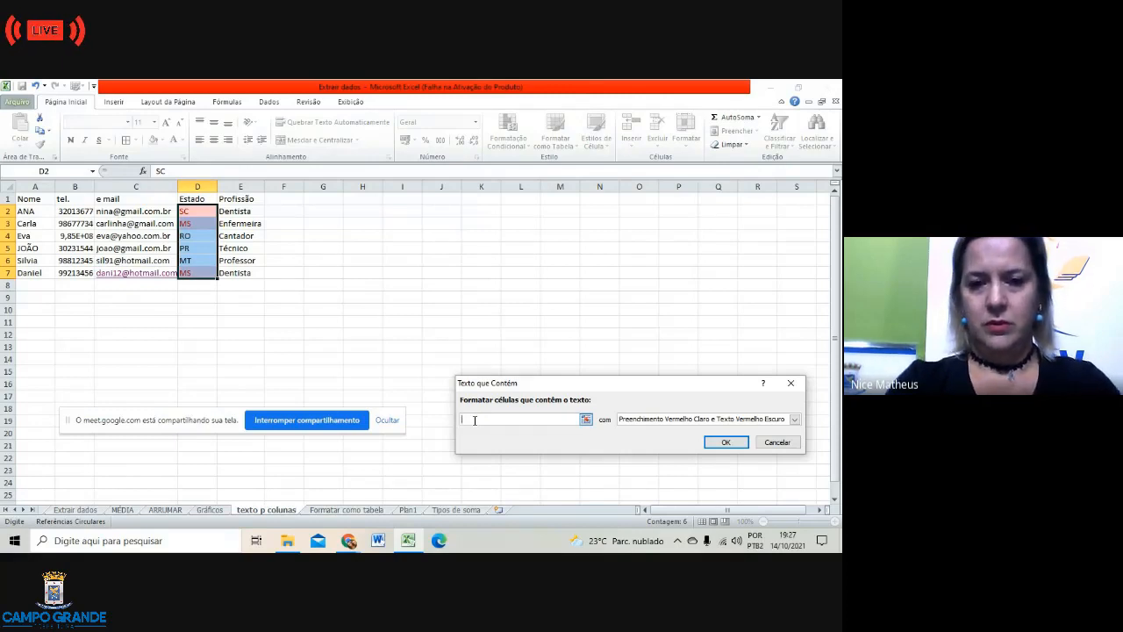
text(m)
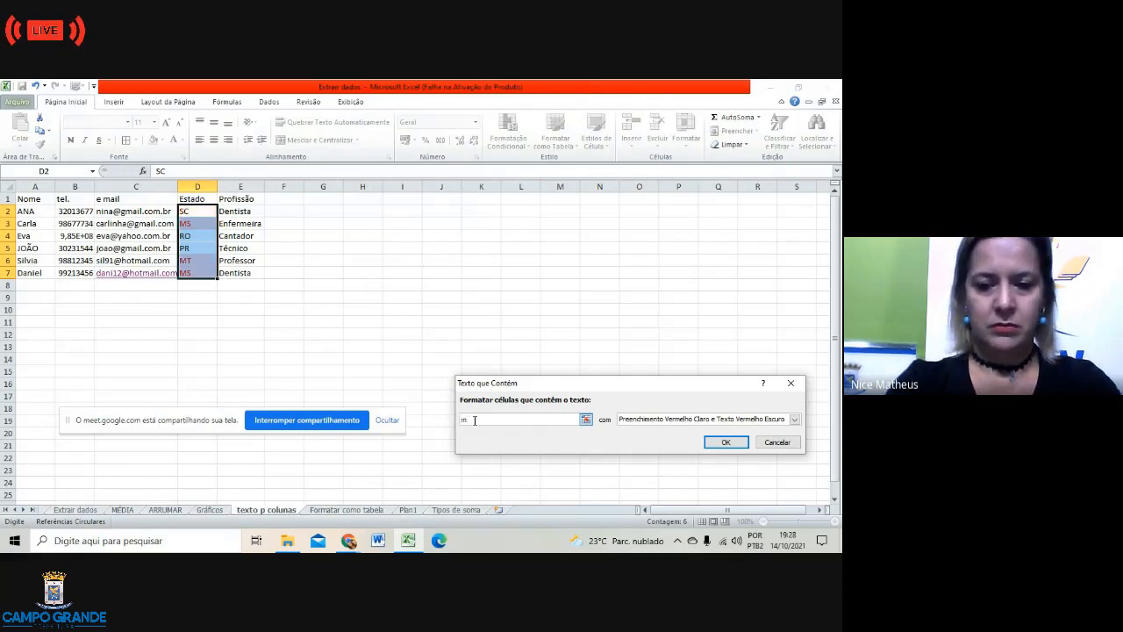
key(BackSpace)
text(MS)
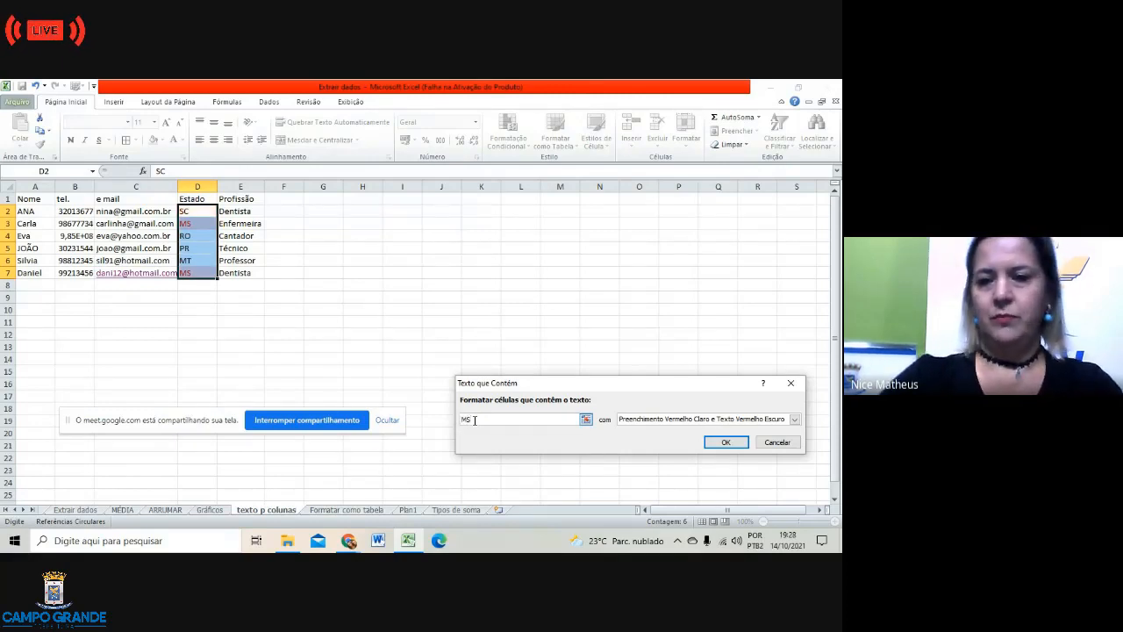
click(795, 419)
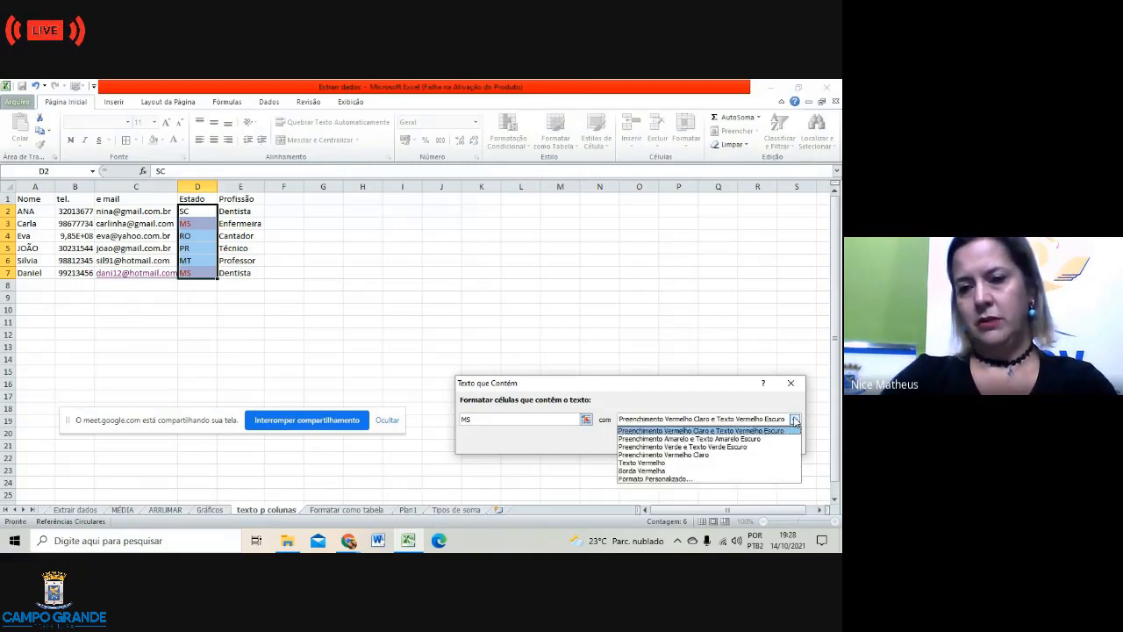
click(763, 455)
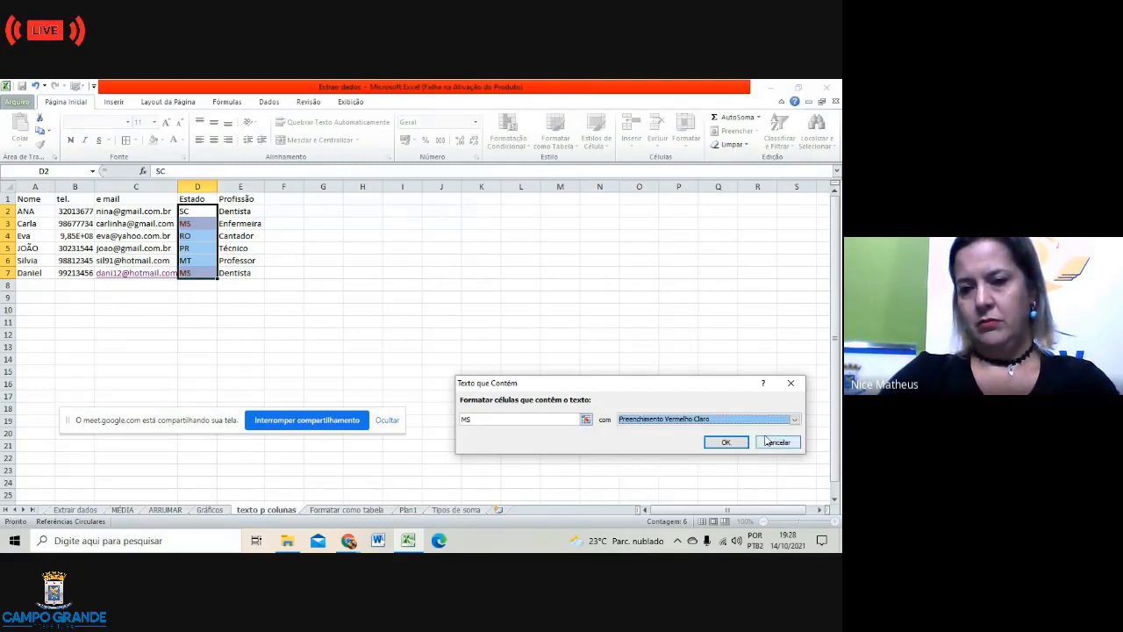
click(795, 420)
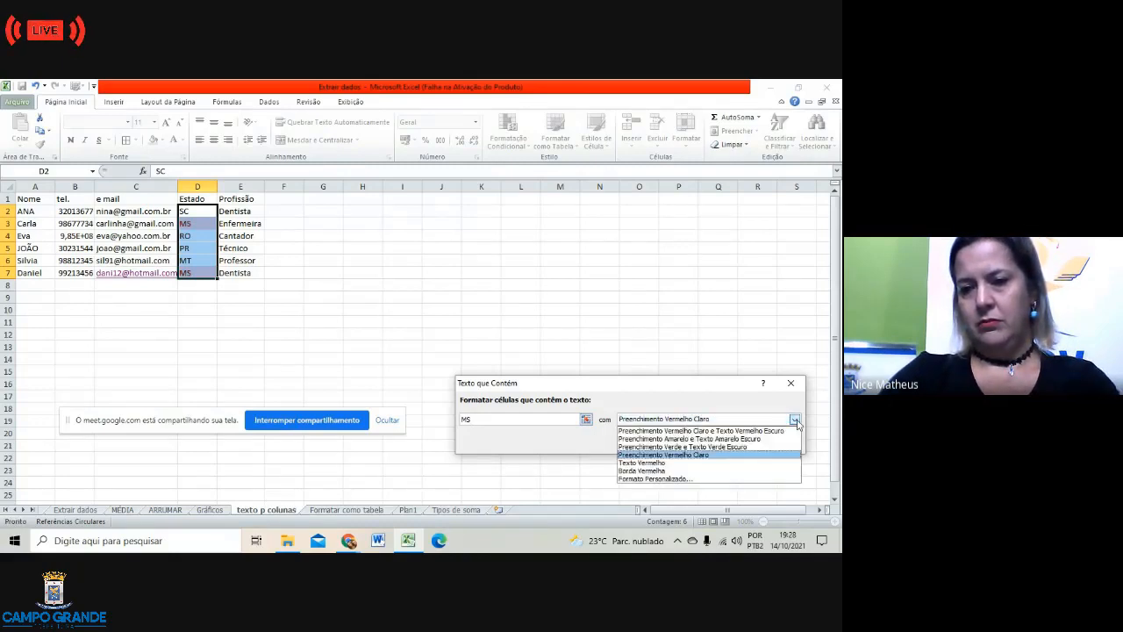
click(746, 448)
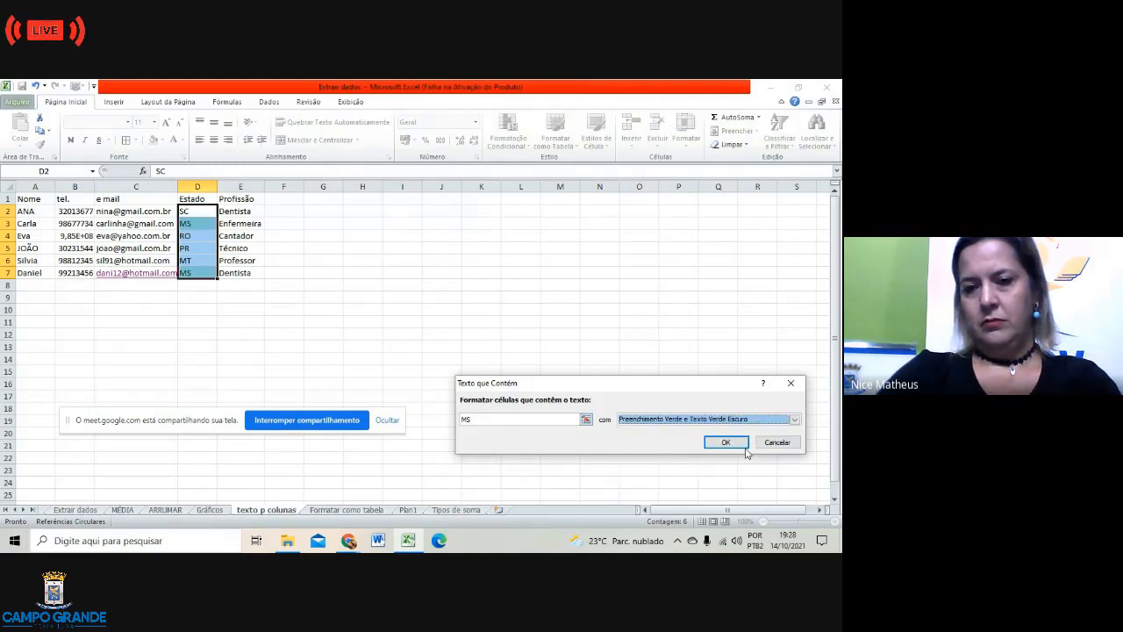
click(733, 442)
click(600, 359)
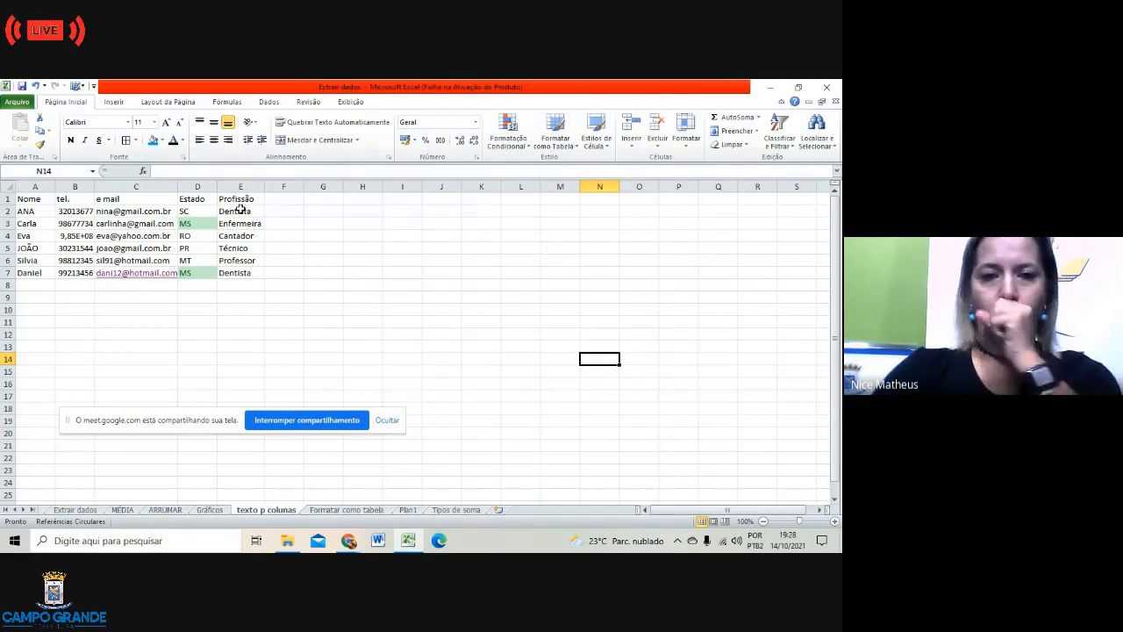
Step: Highlight Dentista in E2:E7 with light red fill and dark red text via Texto que Contém
drag(240, 210, 243, 271)
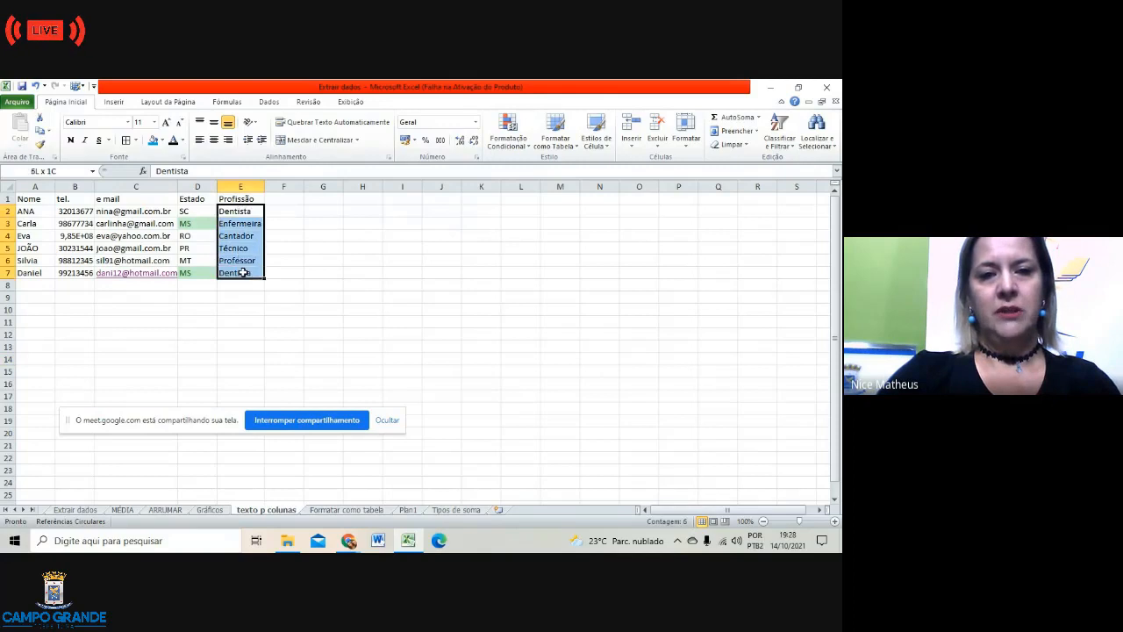
click(526, 145)
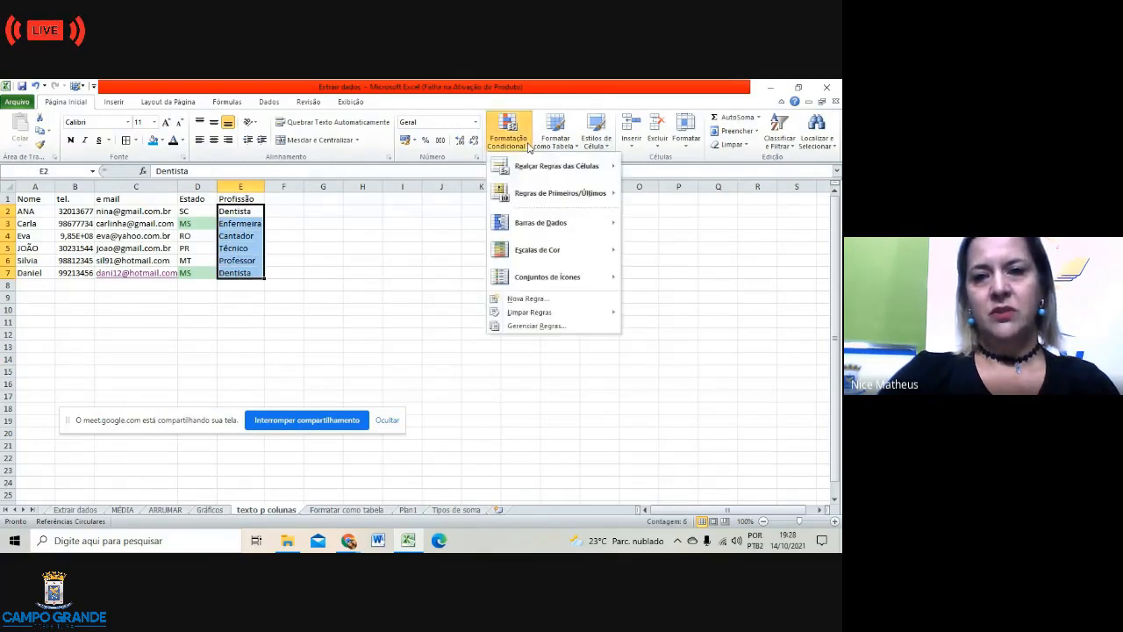
mouse_move(562, 166)
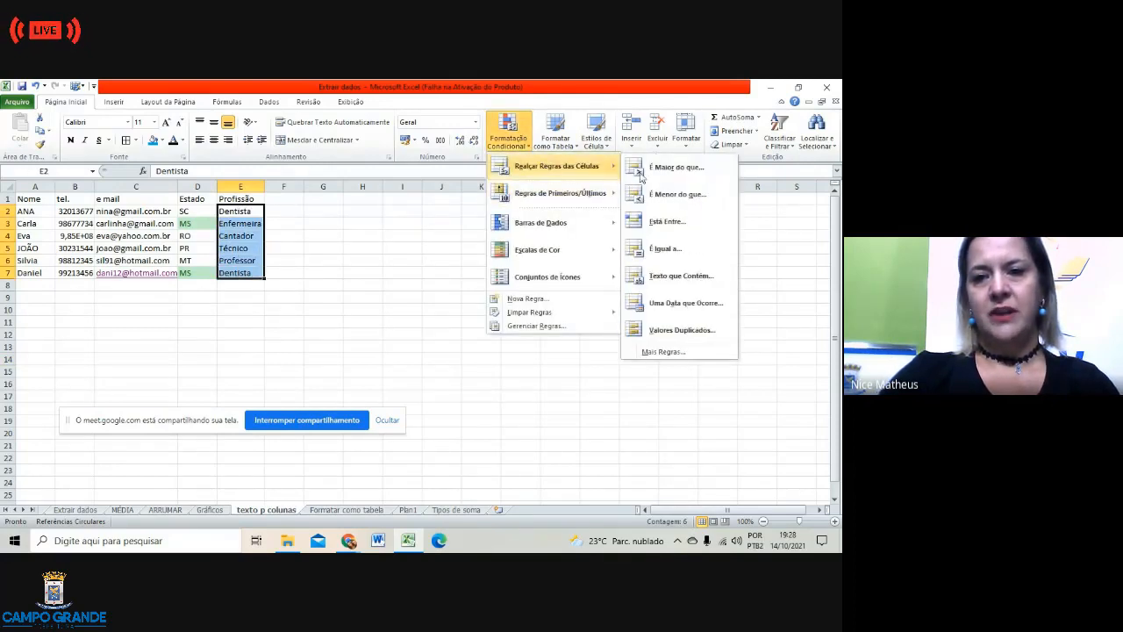
click(683, 277)
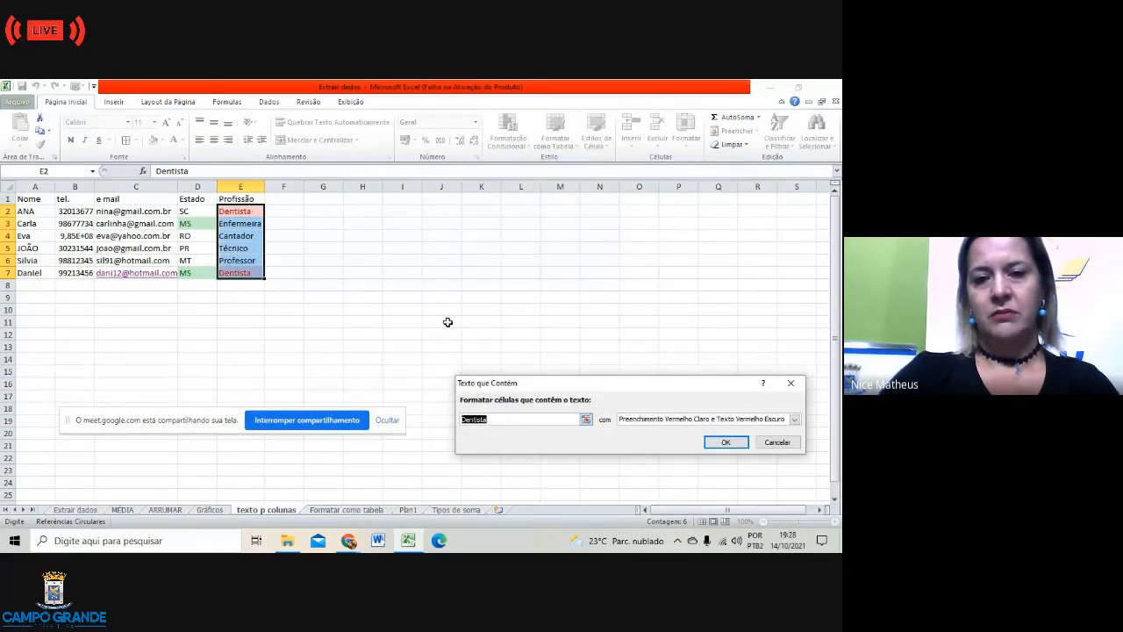
click(718, 442)
click(533, 344)
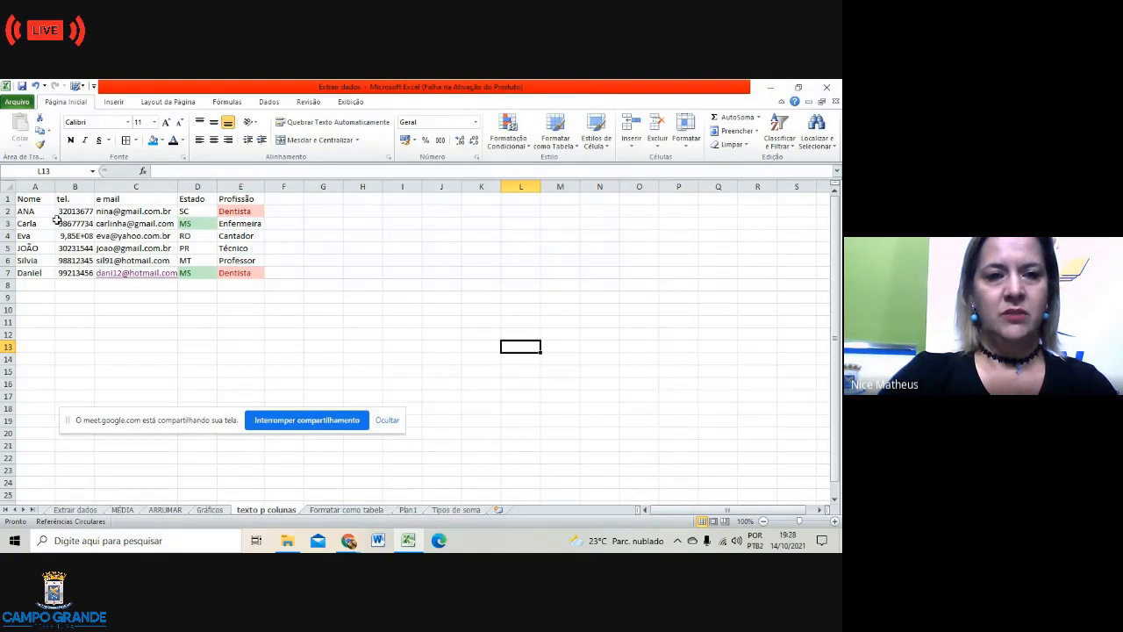
Step: Select A1:E7 and hide the gridlines from the Layout da Página tab
drag(32, 198, 240, 275)
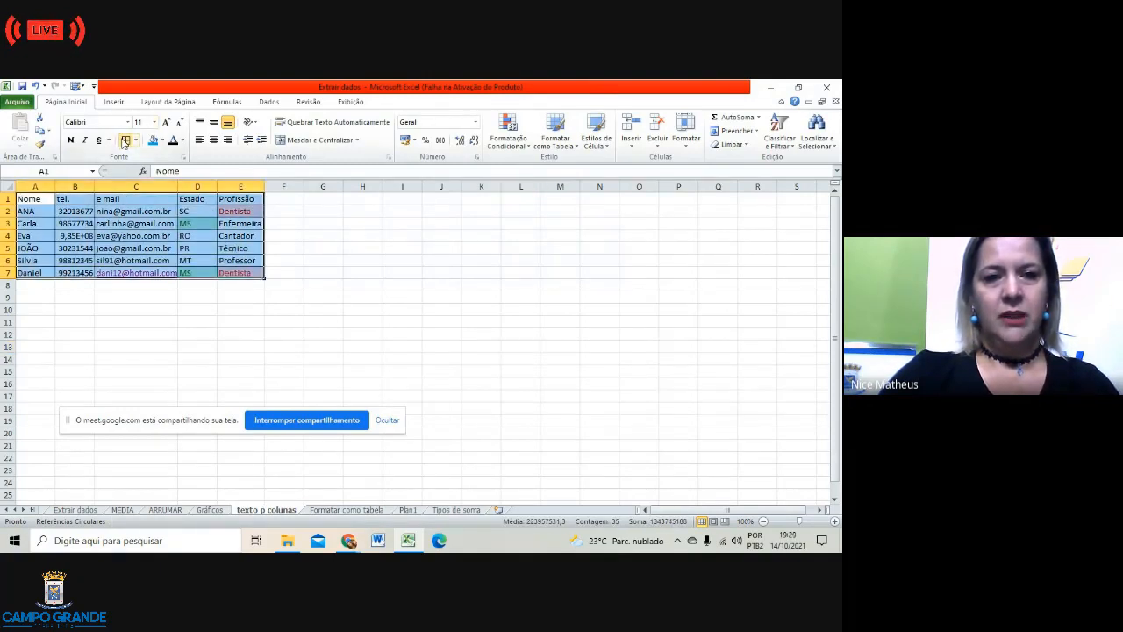
click(345, 281)
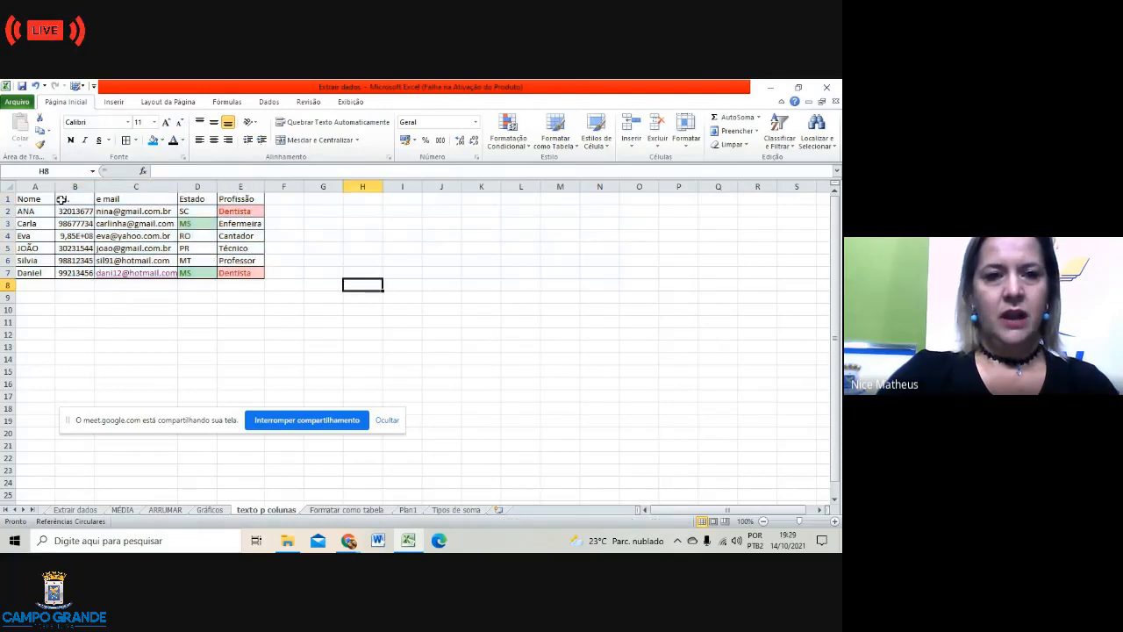
drag(33, 199, 239, 274)
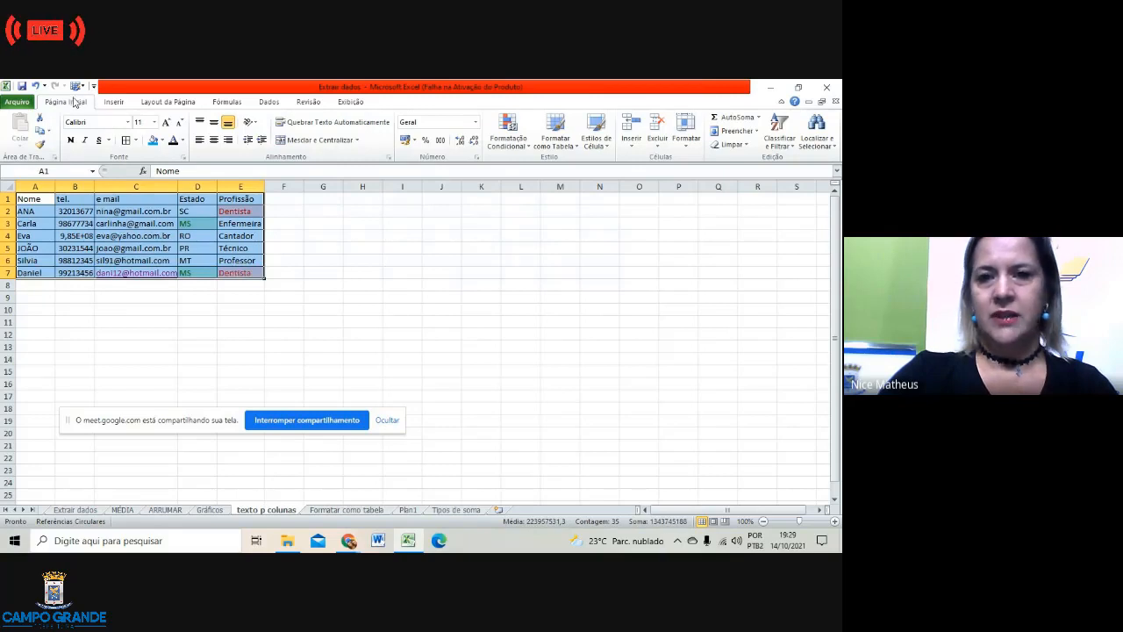
click(163, 103)
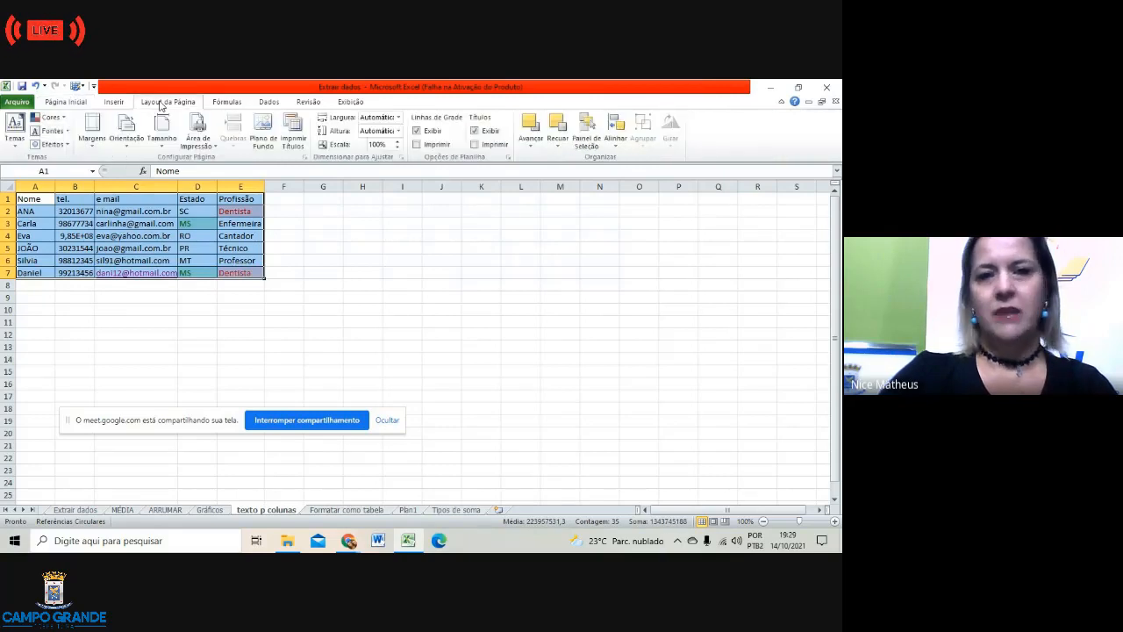
click(418, 130)
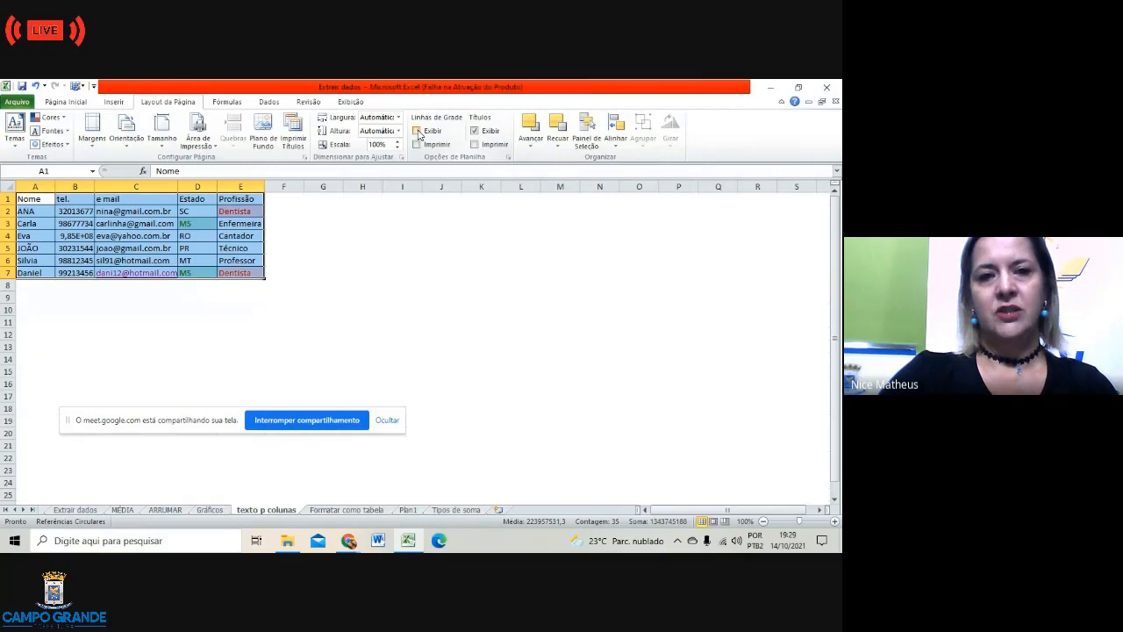
click(381, 295)
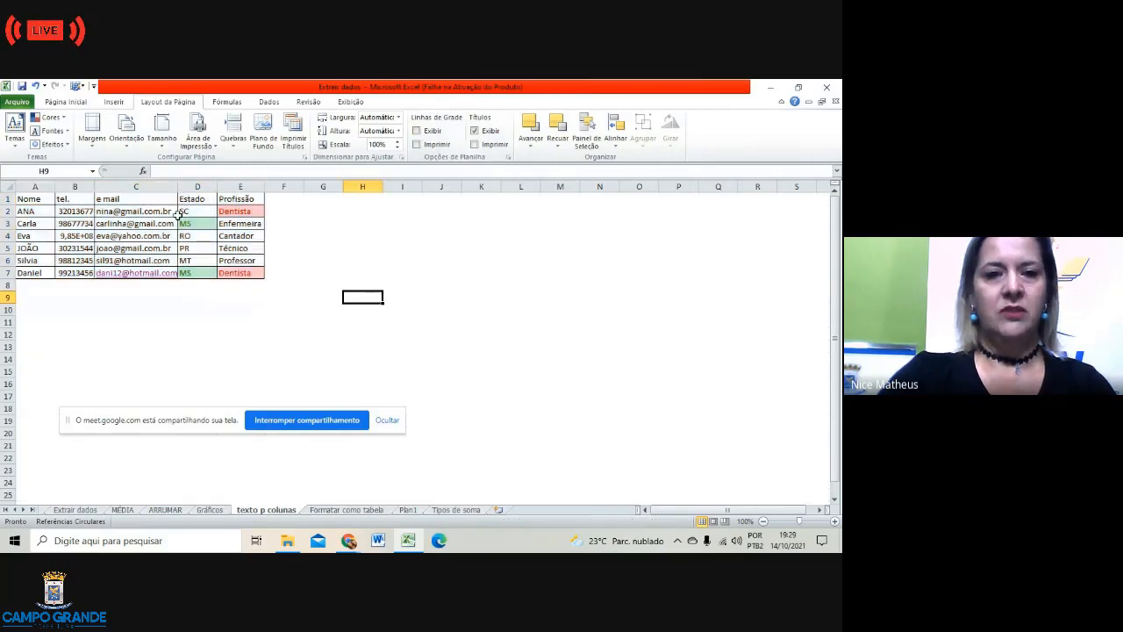
Step: Review highlighted cells E2, D3, E7 and D7, then turn gridlines back on
click(257, 211)
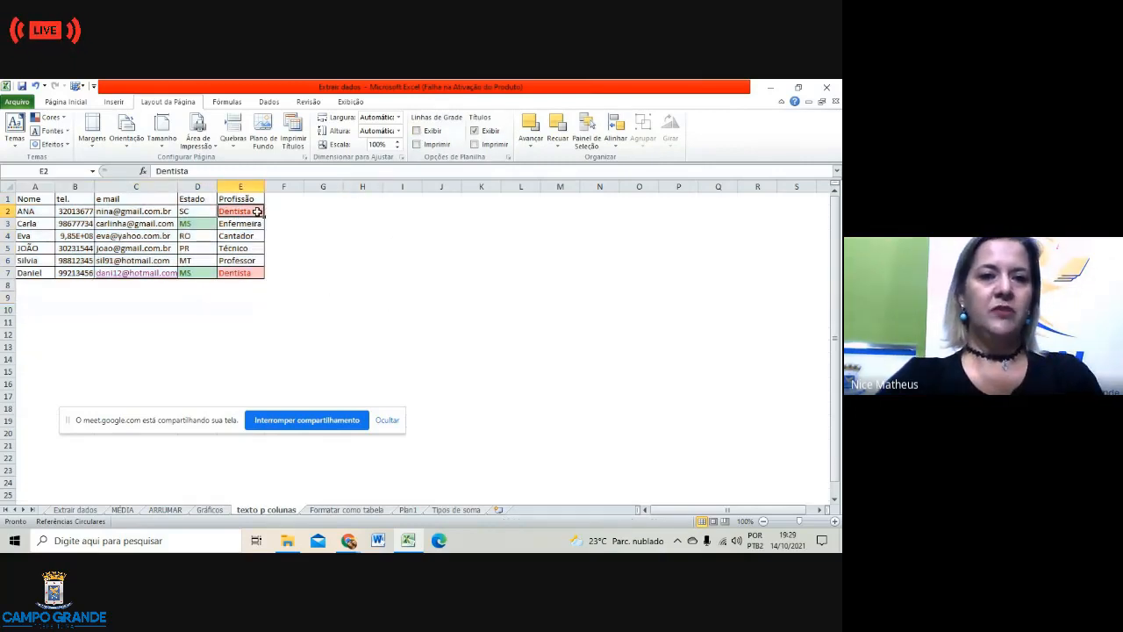
click(196, 224)
click(246, 274)
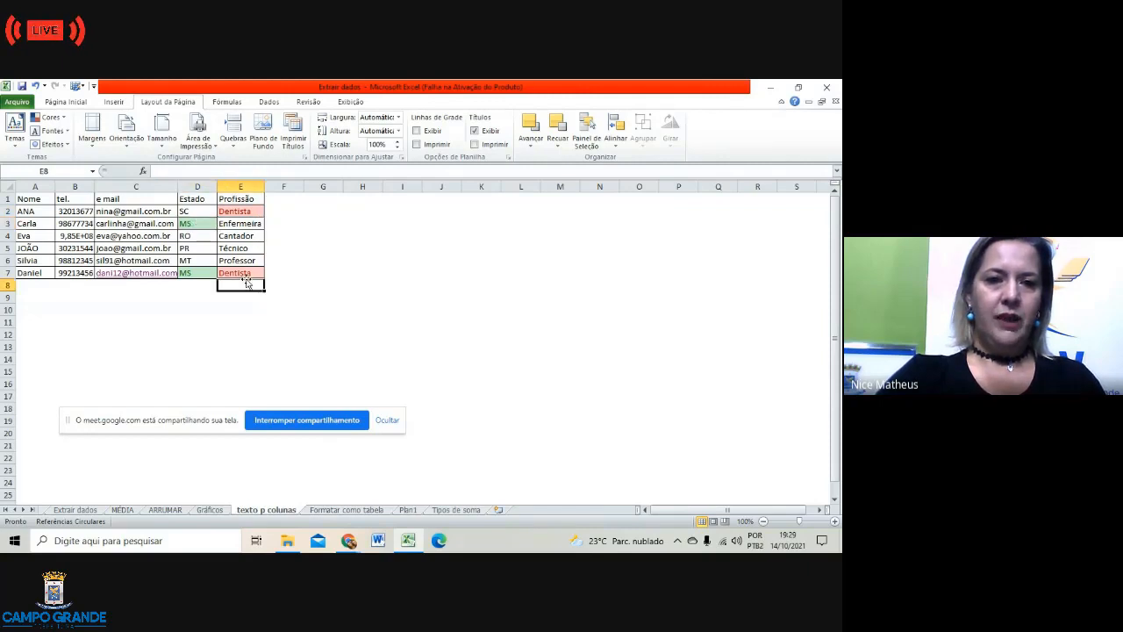
click(185, 273)
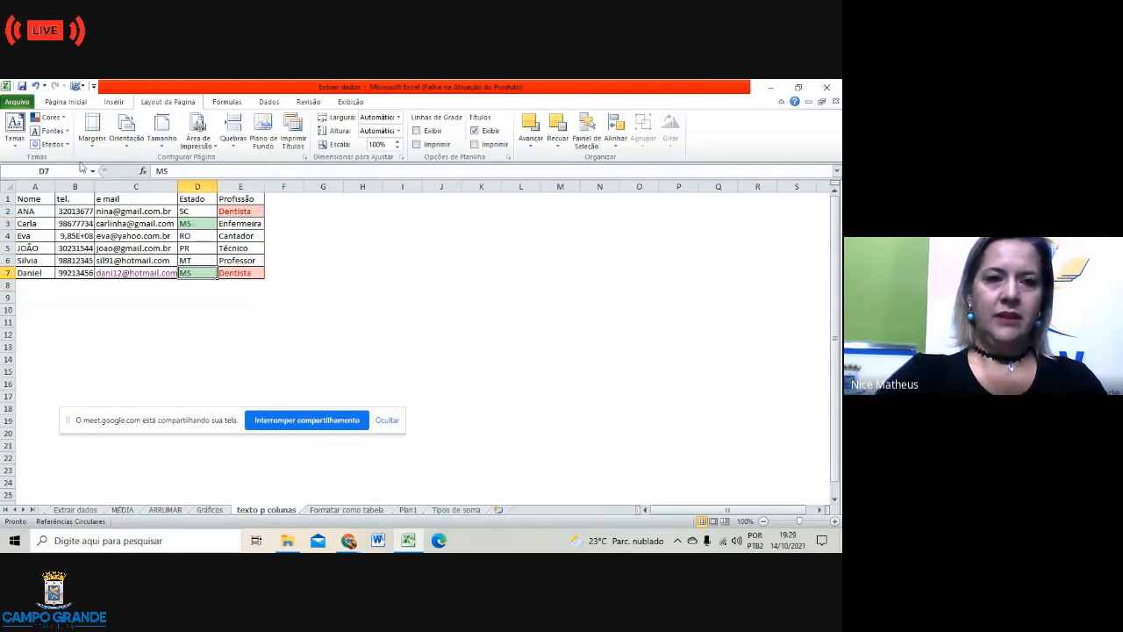
click(418, 131)
click(35, 287)
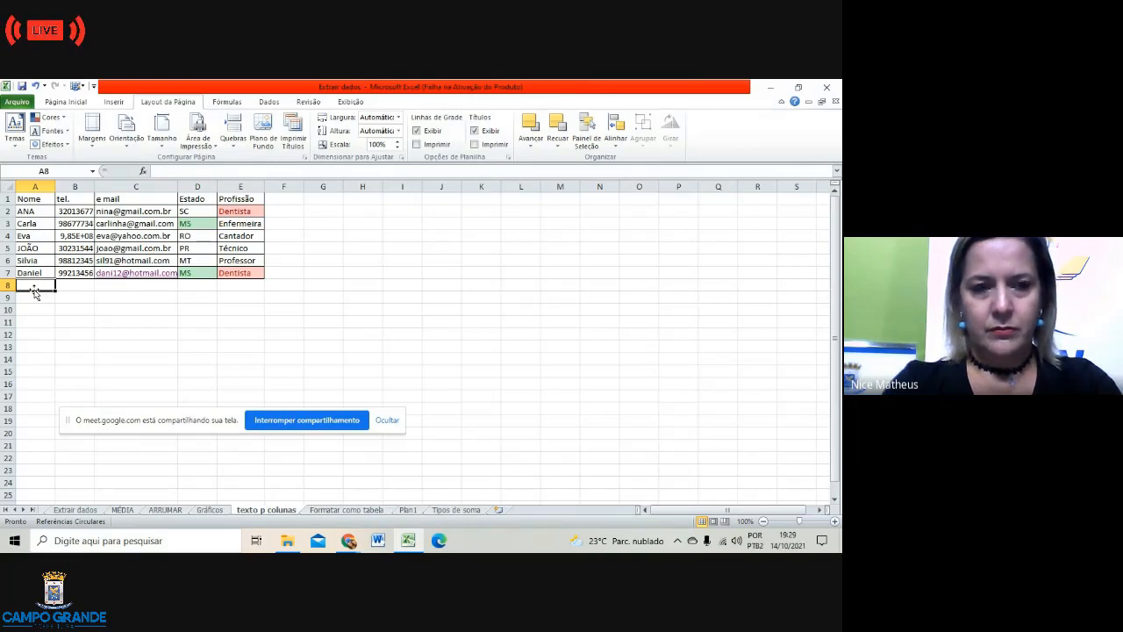
Step: Add a new person's name in A8 with Dentista as the row 8 profession
text(E)
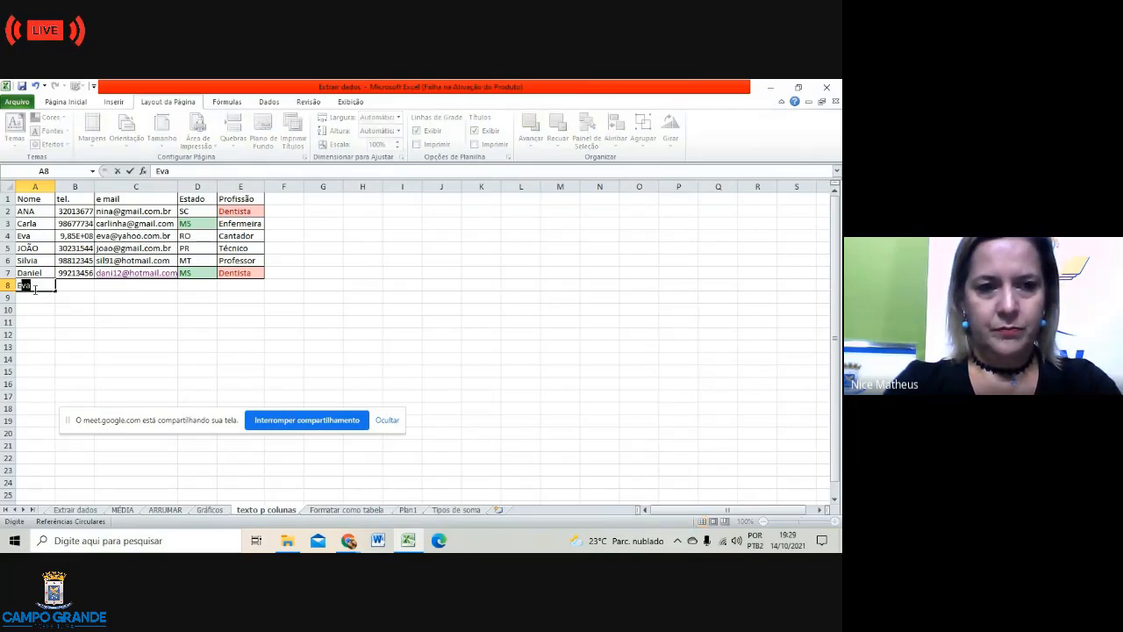
text(DUARDO)
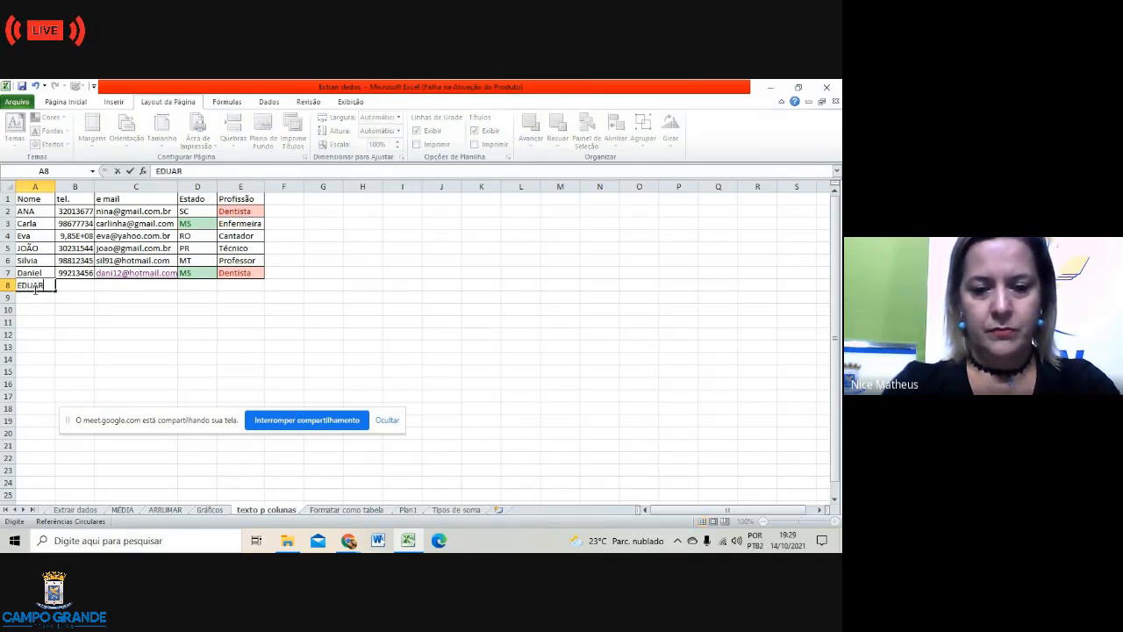
key(Tab)
key(Tab)
key(Tab)
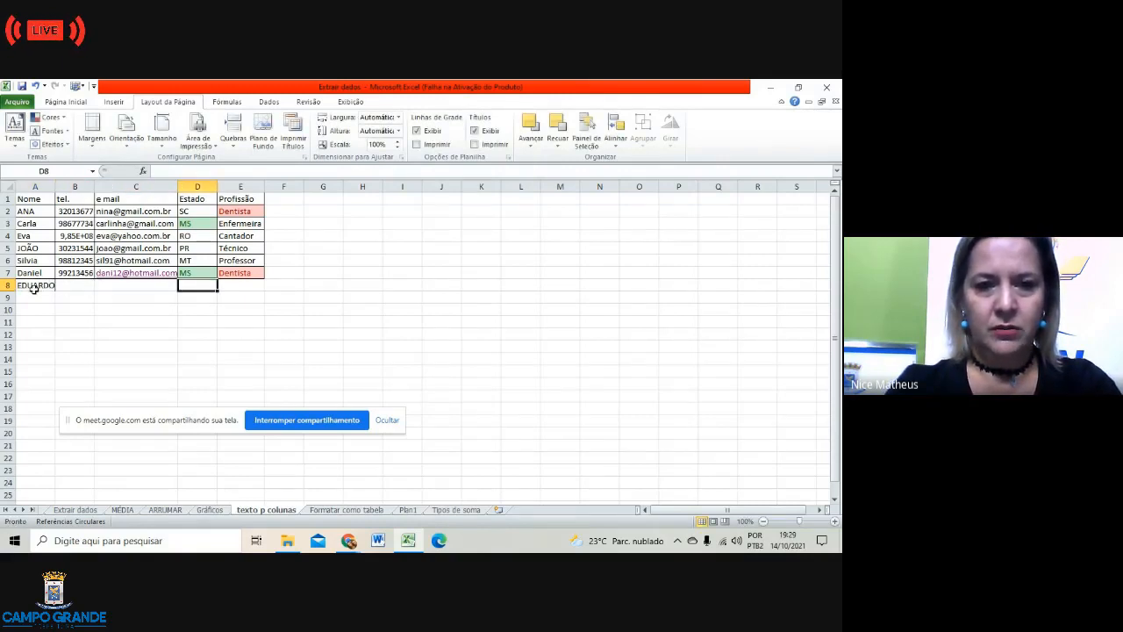
key(Tab)
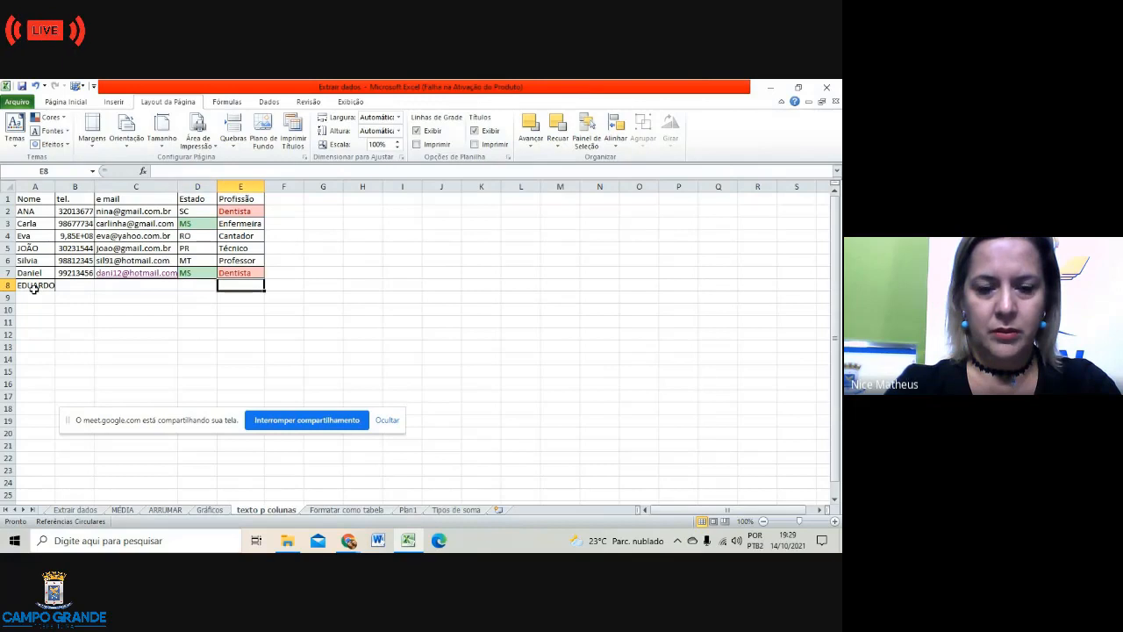
text(DEntista)
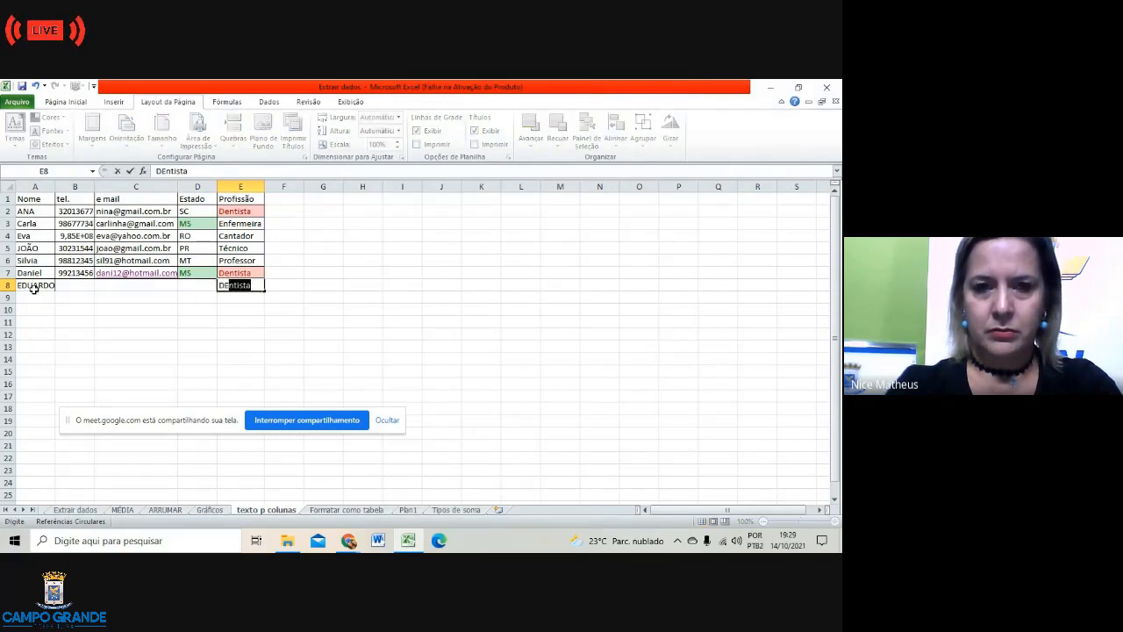
key(Return)
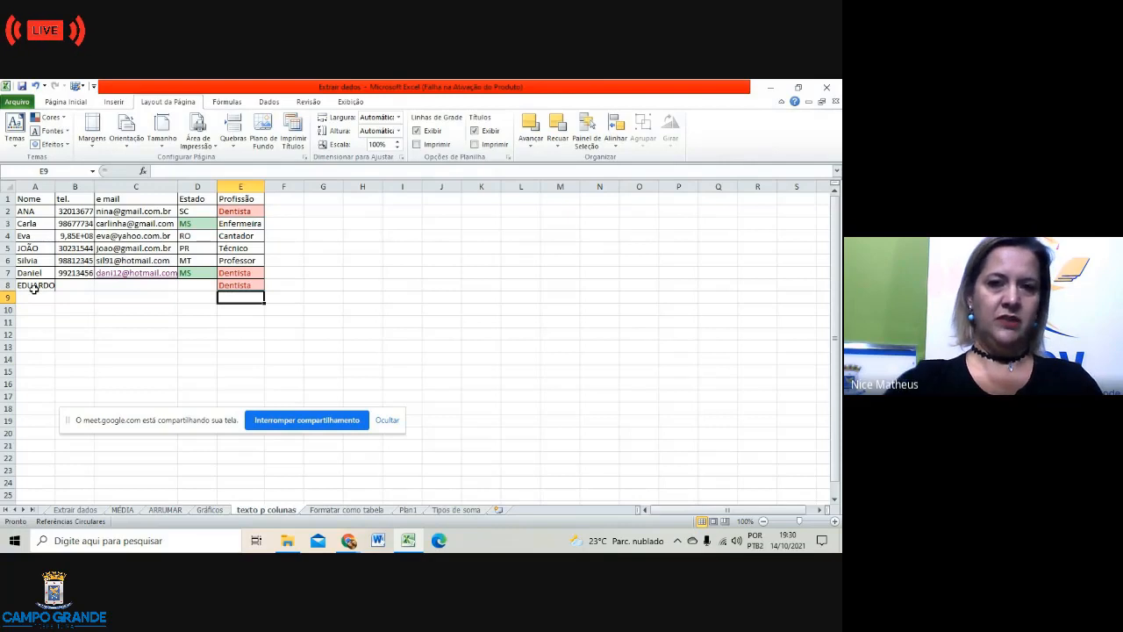
Step: Select the Enfermeira cell E3, browse Dados and Fórmulas, then return to Página Inicial
double_click(248, 211)
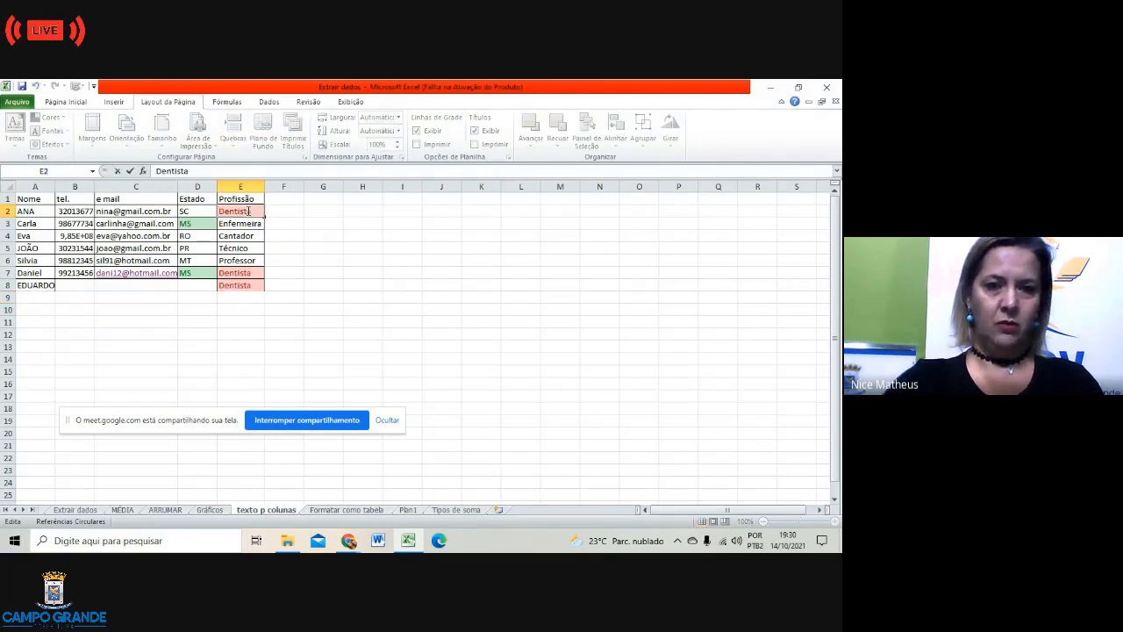
click(357, 270)
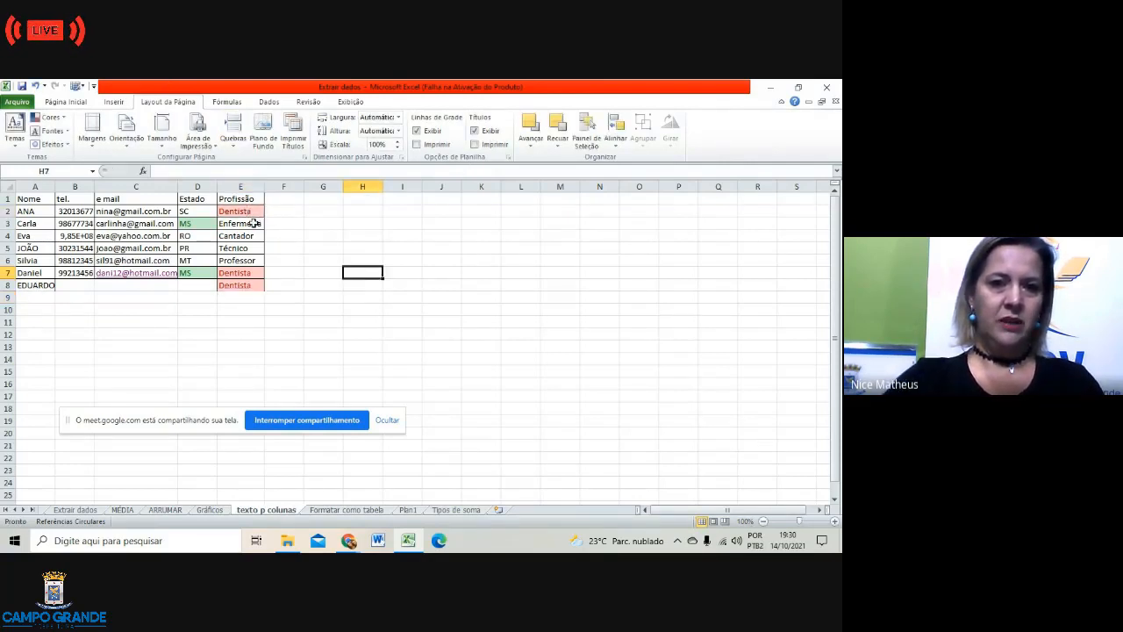
click(254, 223)
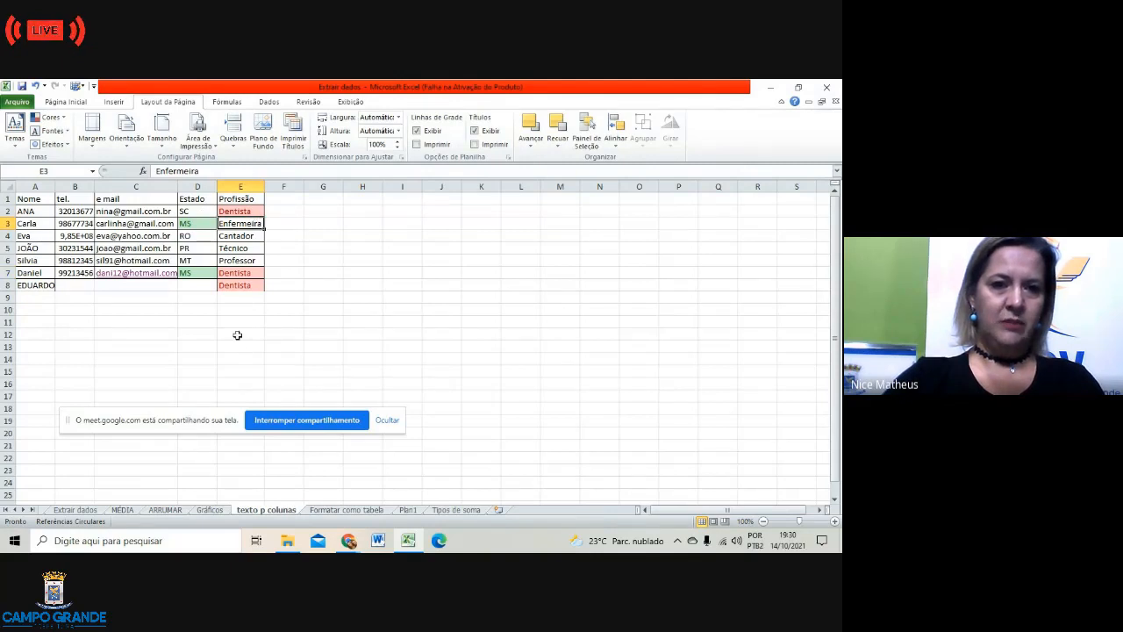
click(269, 102)
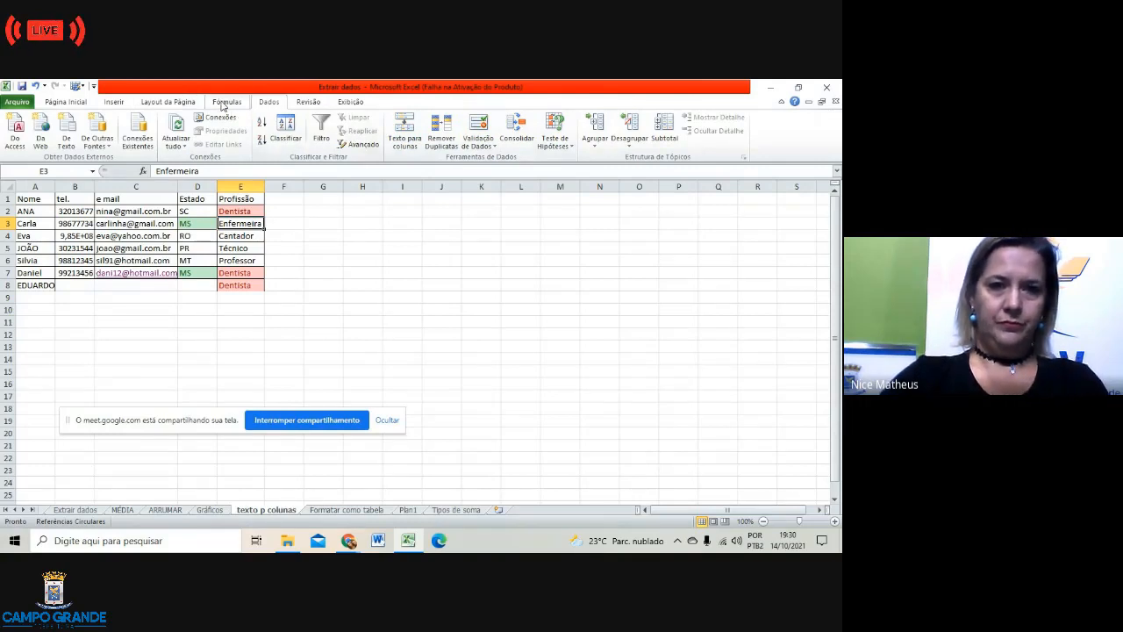
click(225, 102)
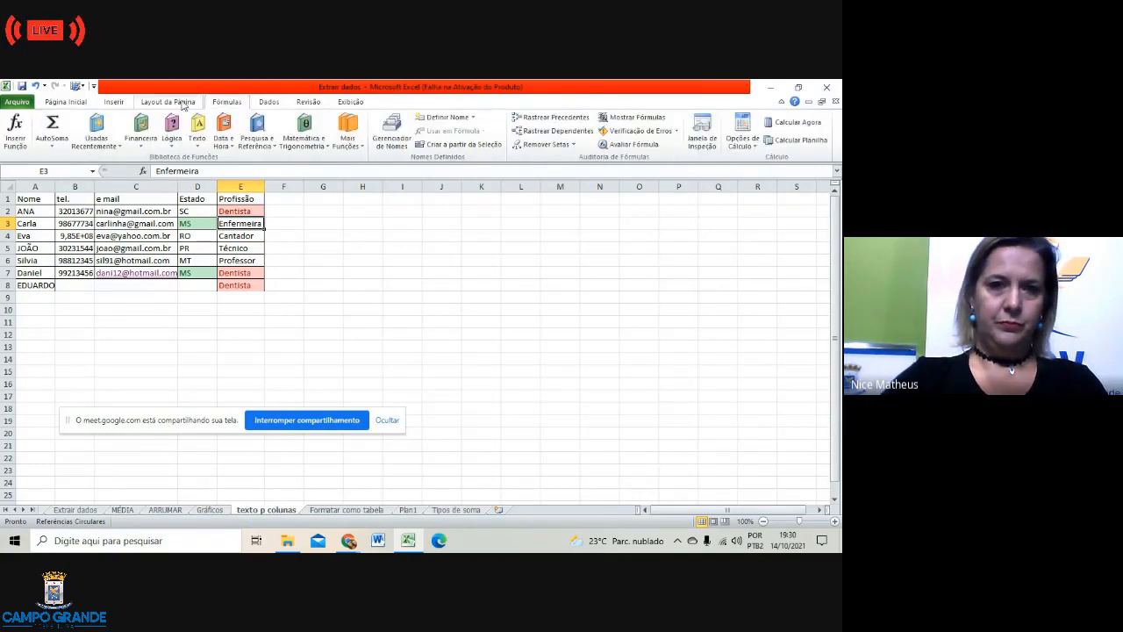
click(67, 102)
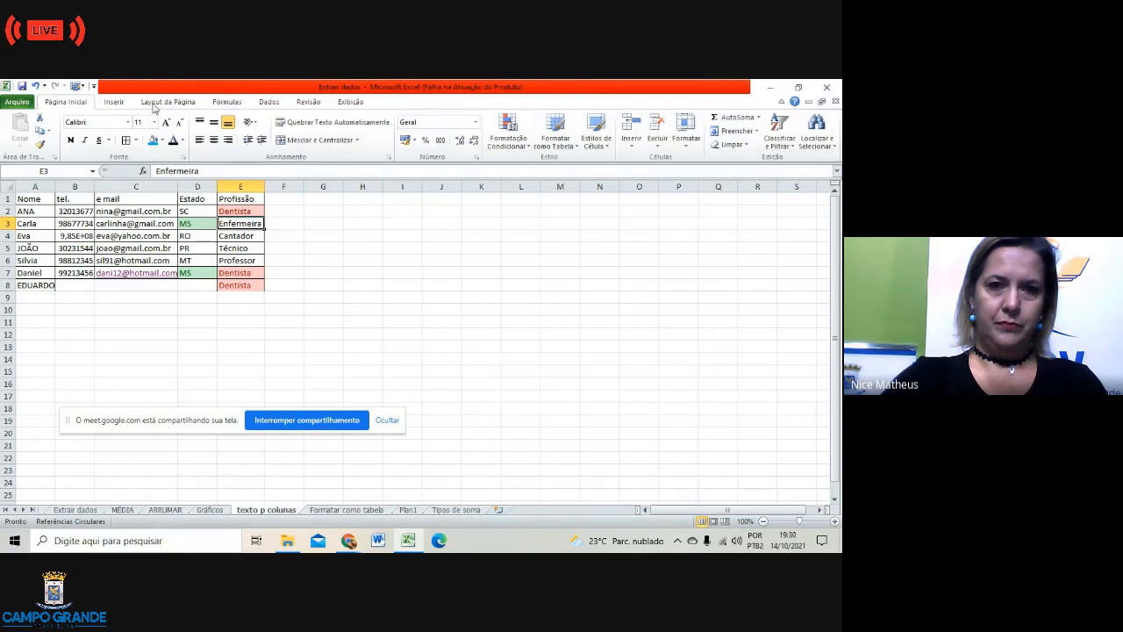
click(513, 139)
Step: Add a Texto que Contém rule for Enfermeira using a custom blue font format
mouse_move(567, 165)
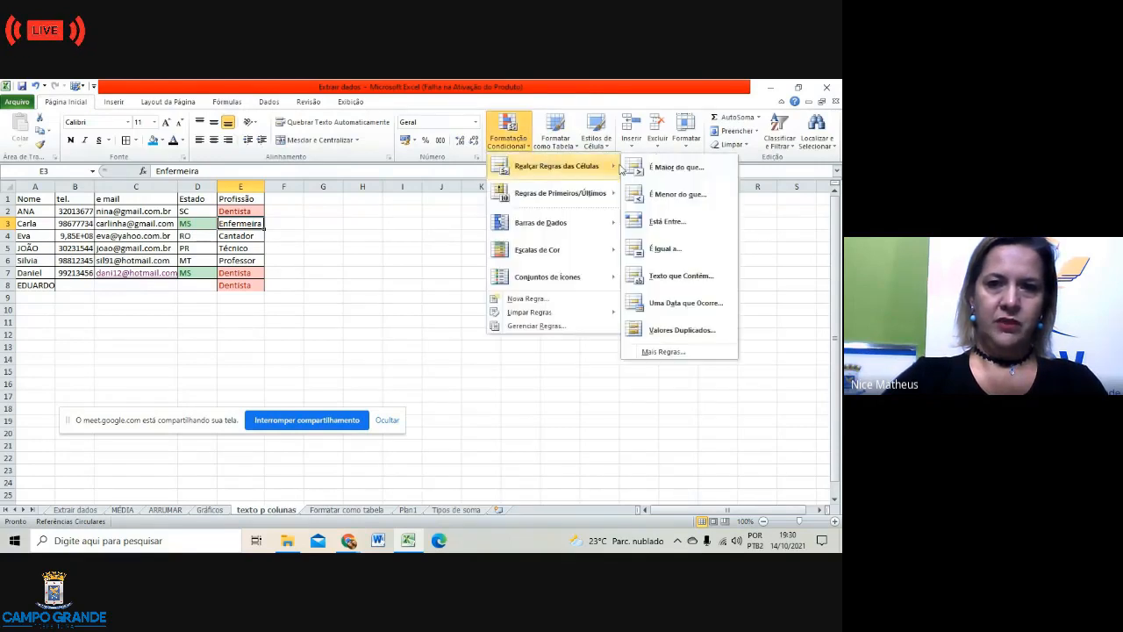
click(677, 275)
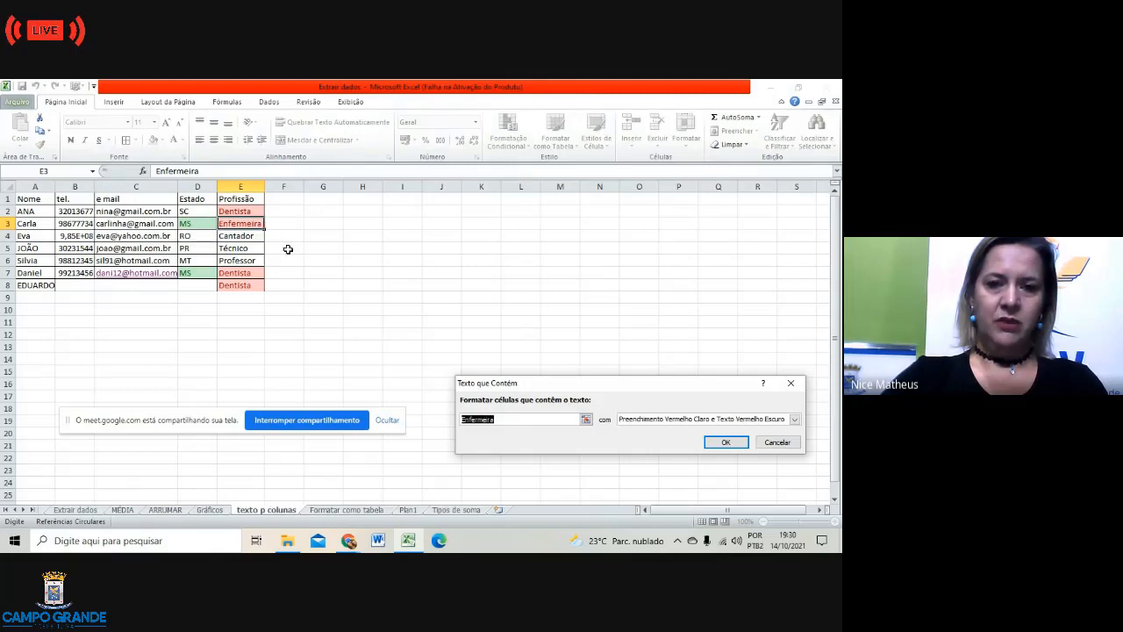
click(795, 420)
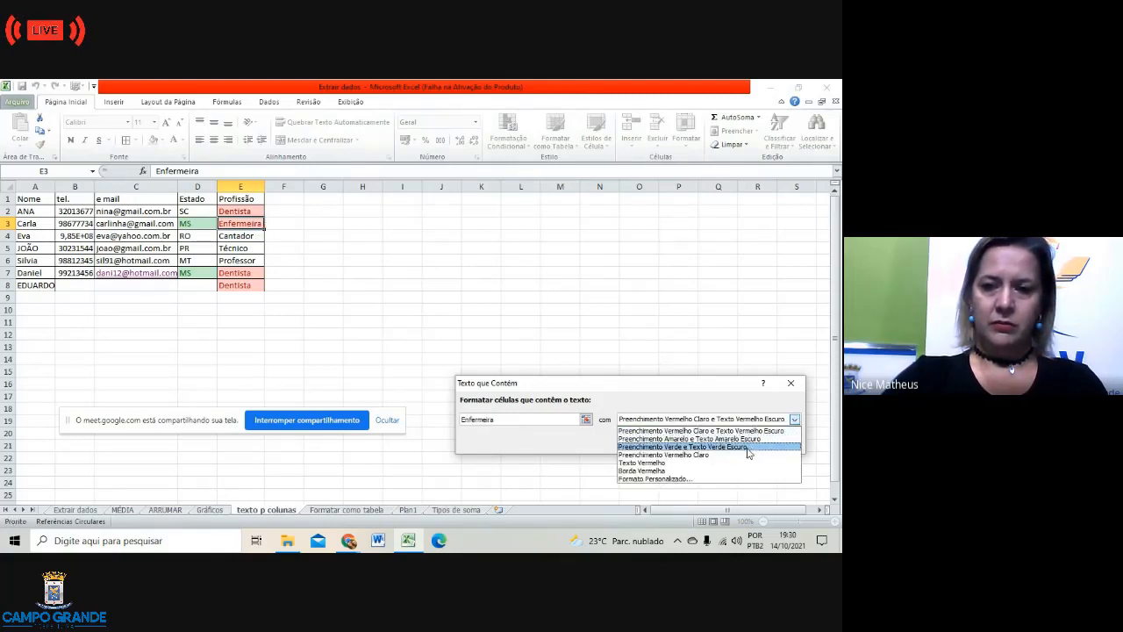
click(744, 455)
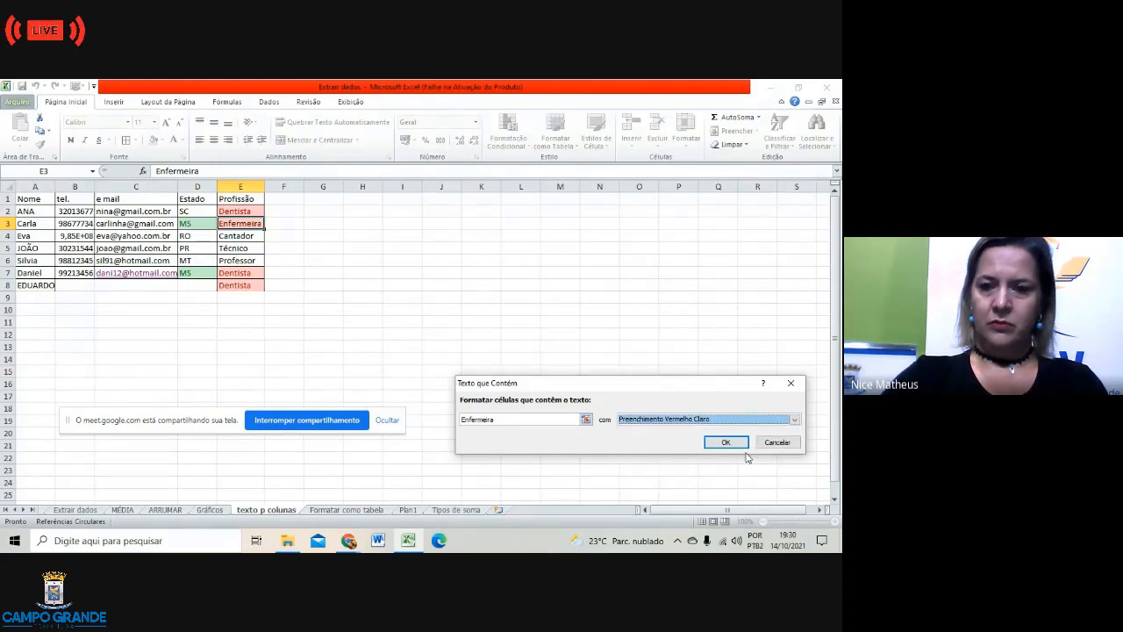
click(795, 419)
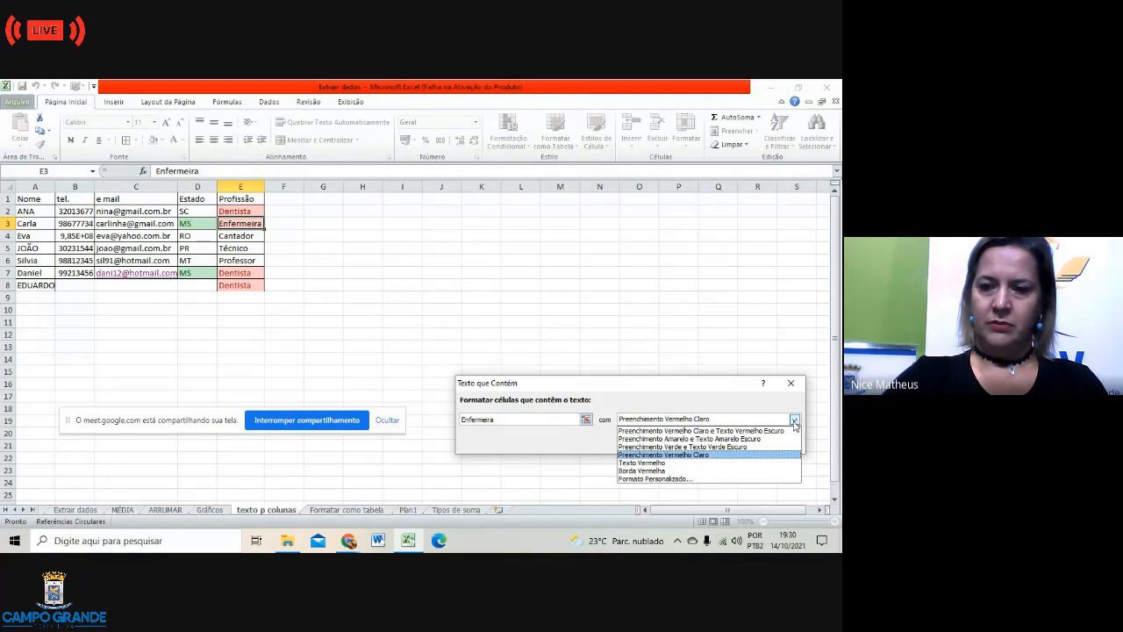
click(683, 479)
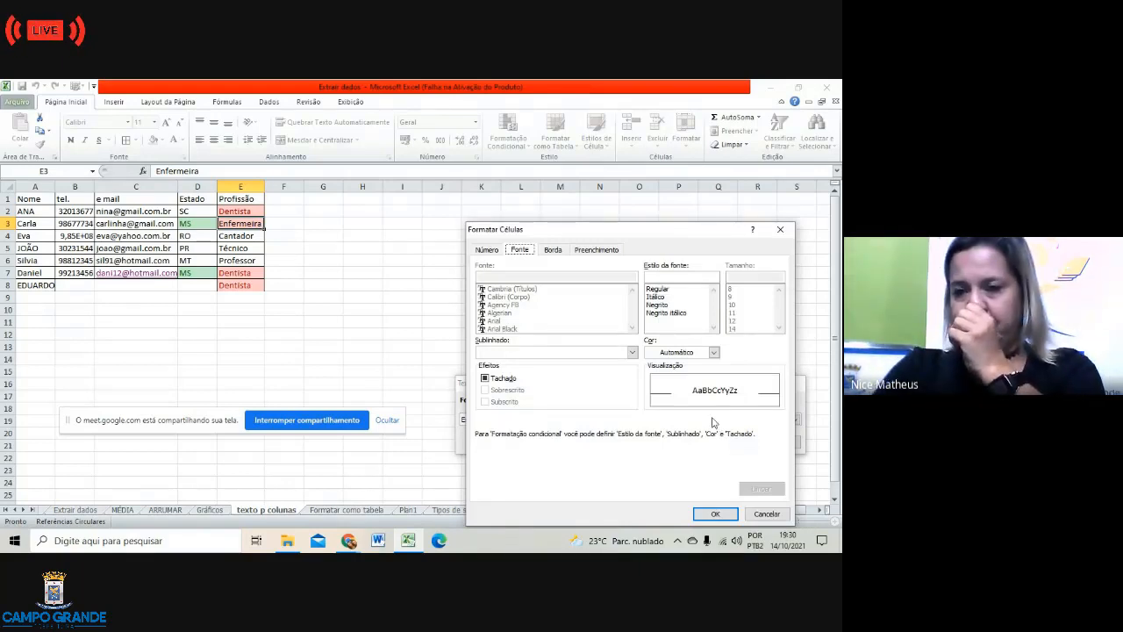
click(714, 353)
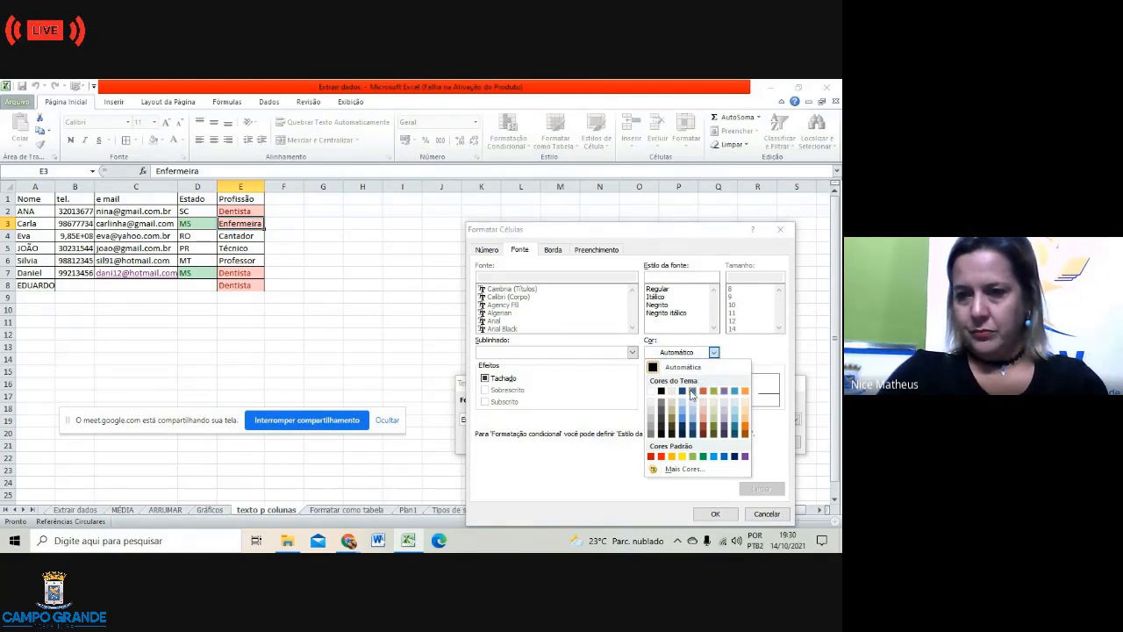
click(691, 393)
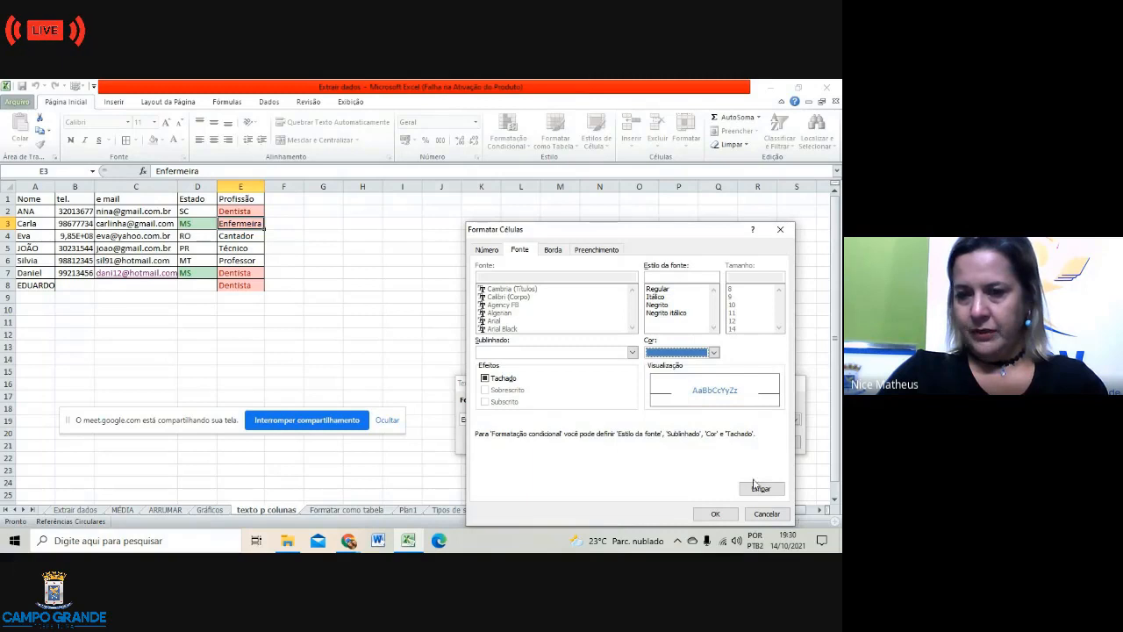
click(716, 515)
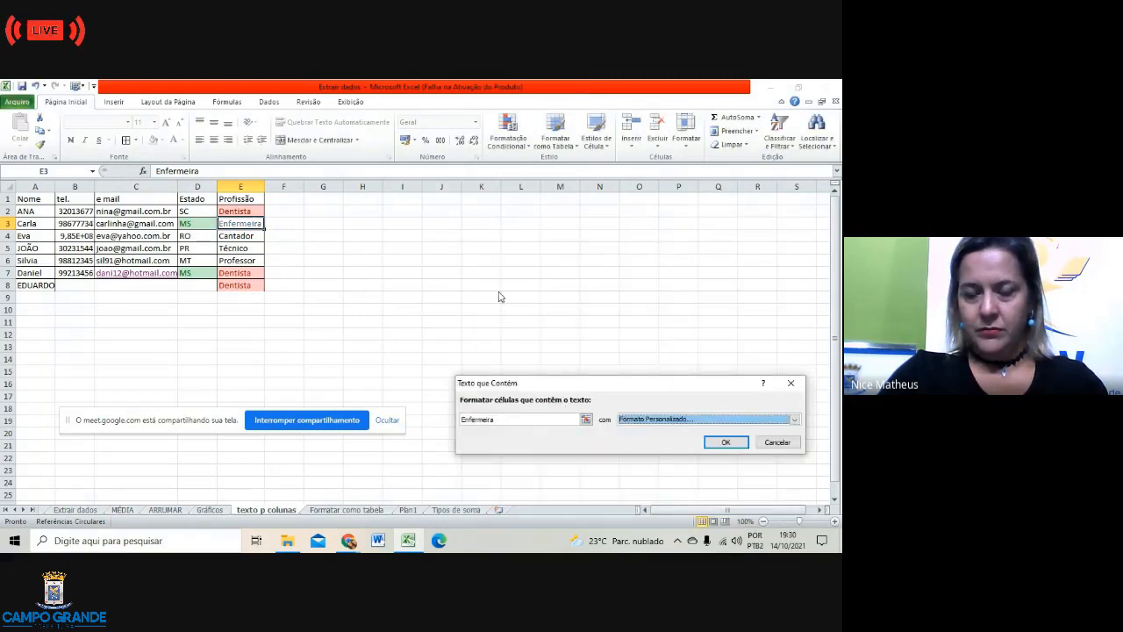
click(726, 442)
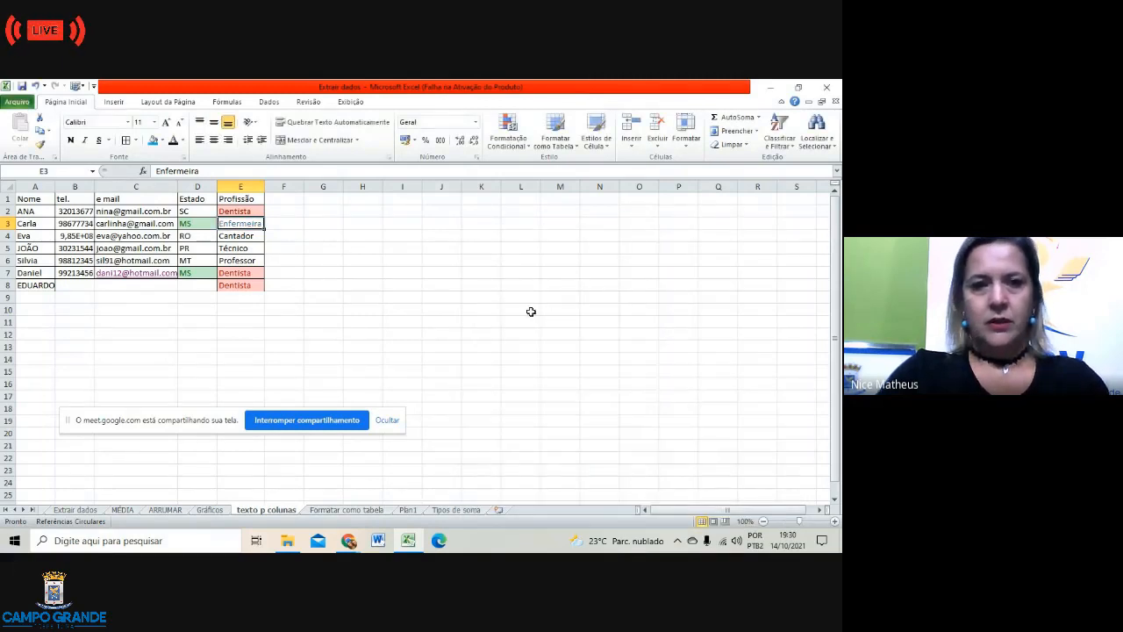
Step: Select cell F2 beside the contact table and widen column F for notes
click(531, 312)
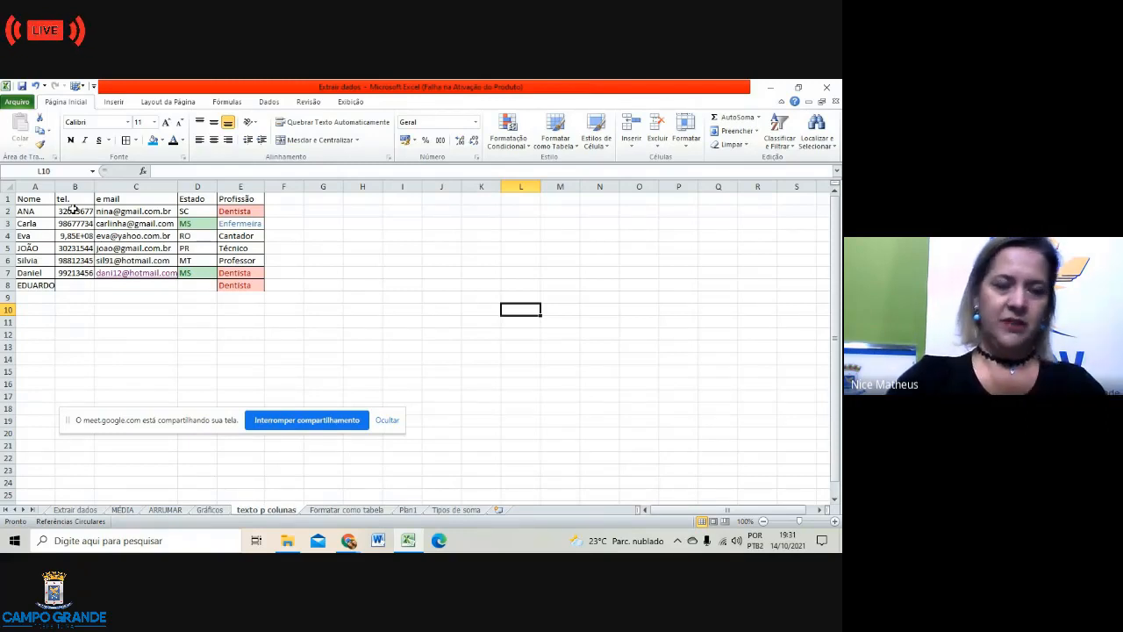
click(324, 295)
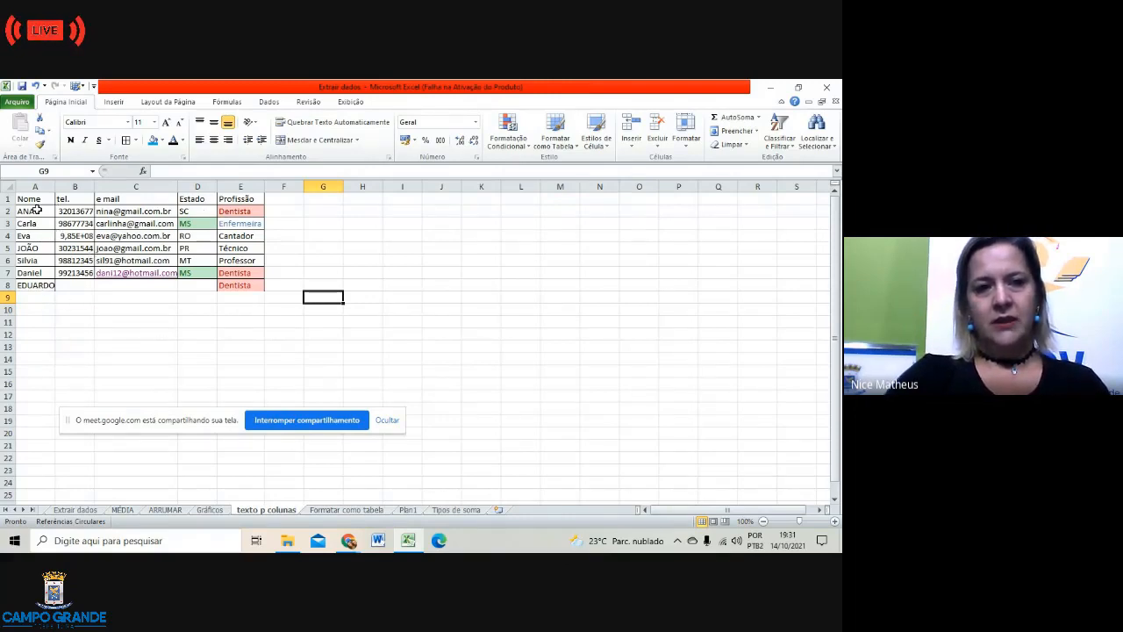
click(289, 211)
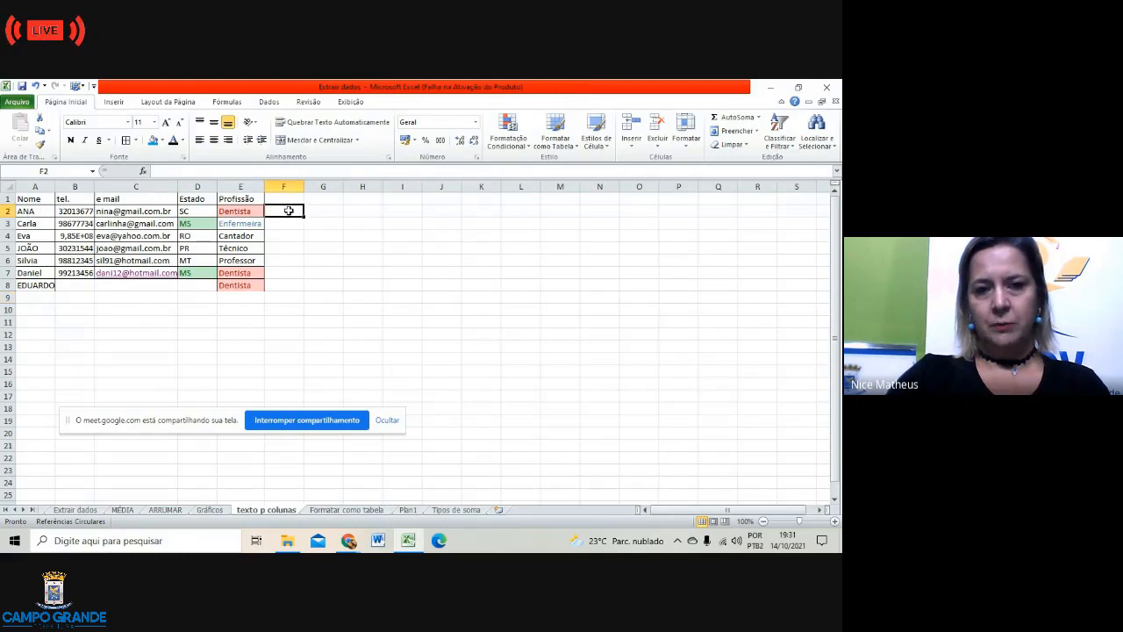
drag(304, 186, 343, 185)
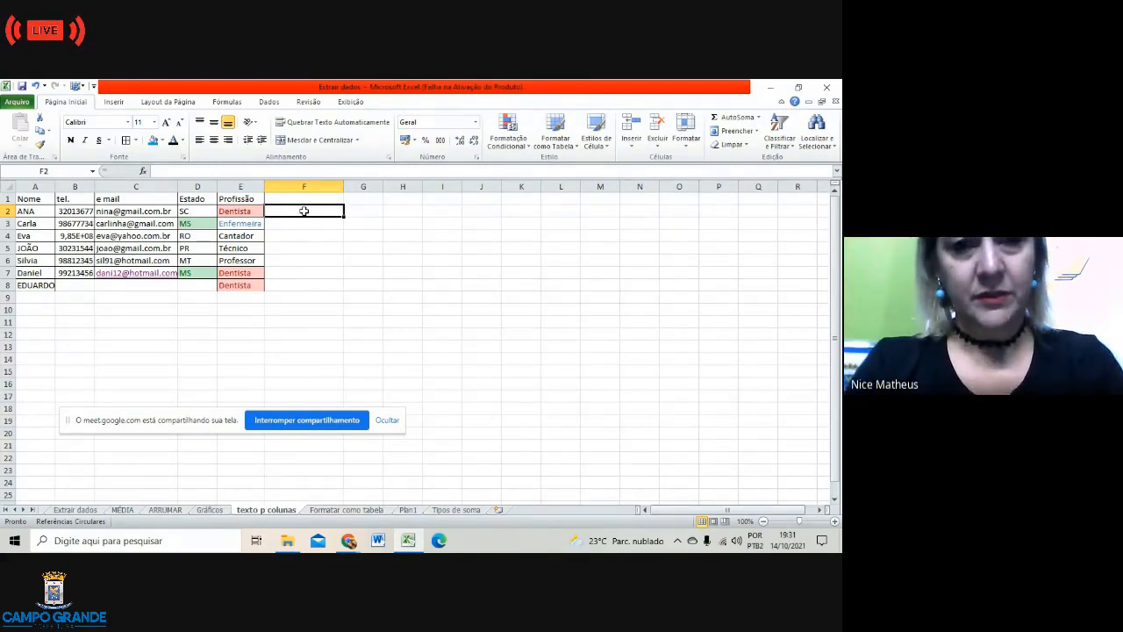
Step: Enter the note 'TEXTO PARA COLUNAS' in F2 and widen column F to fit it
text(tE)
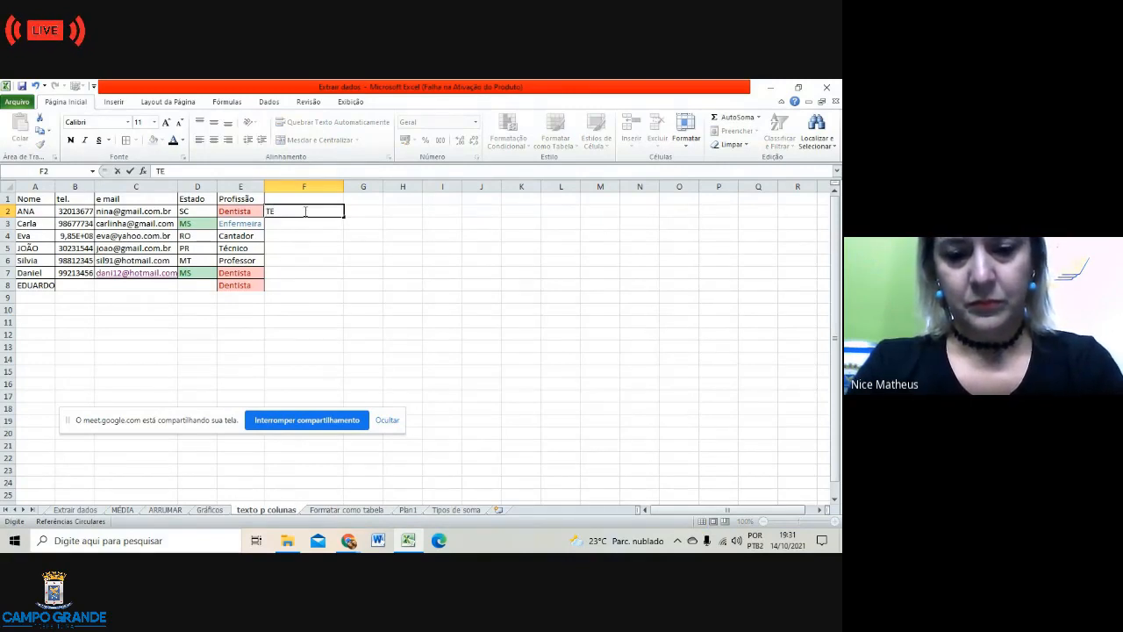
text(XTO)
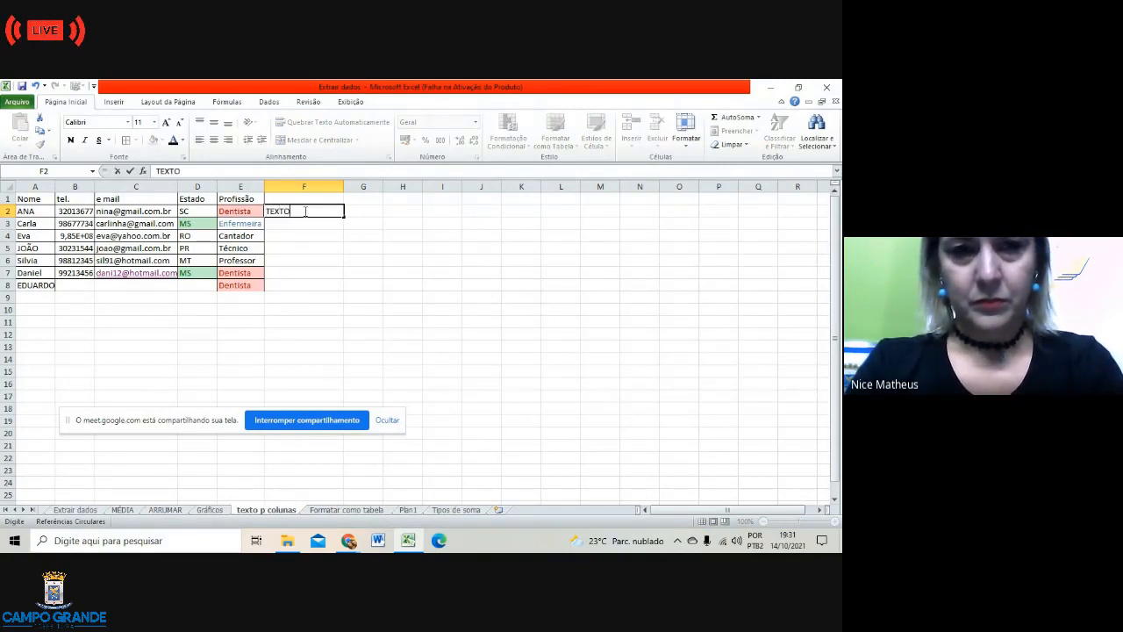
text( PARA)
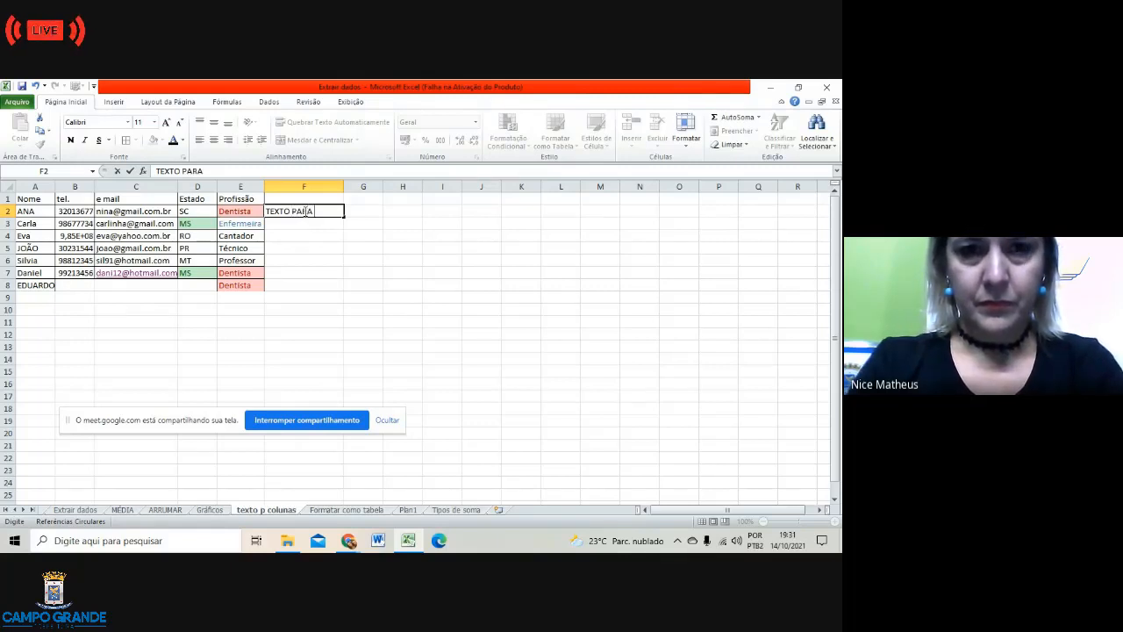
text( COL)
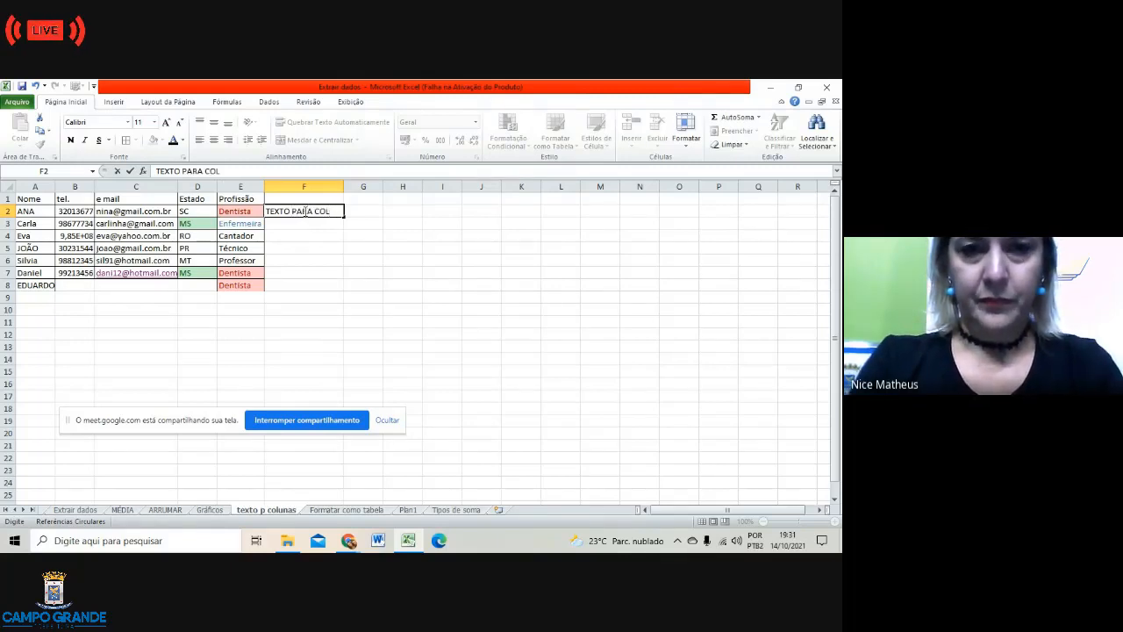
text(UNAS)
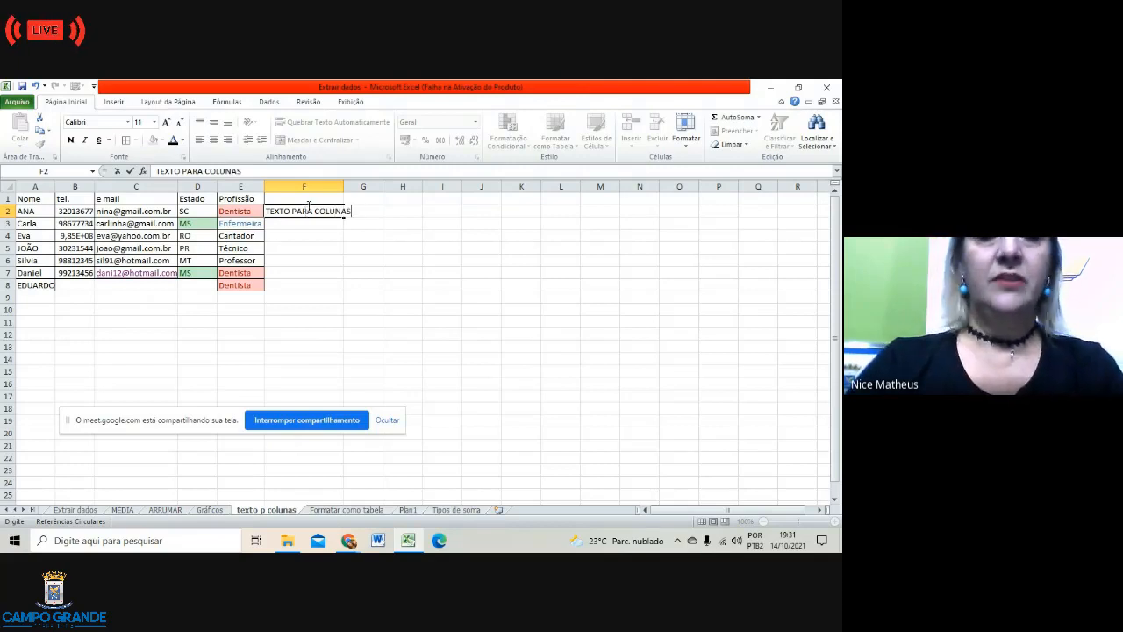
click(335, 186)
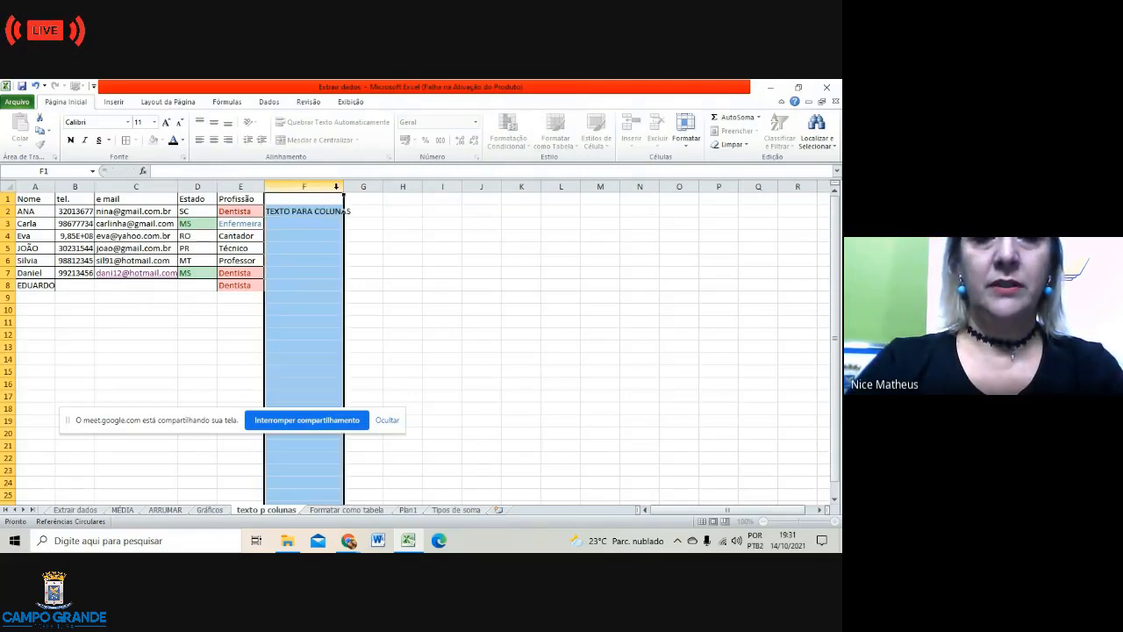
drag(342, 187, 355, 187)
click(392, 230)
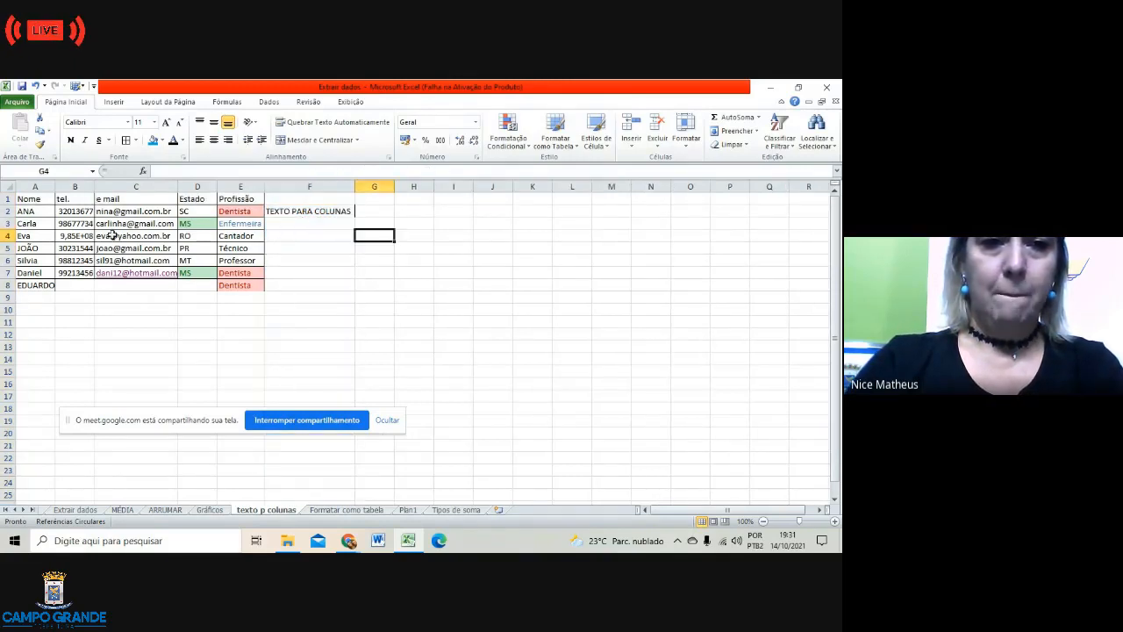
click(40, 215)
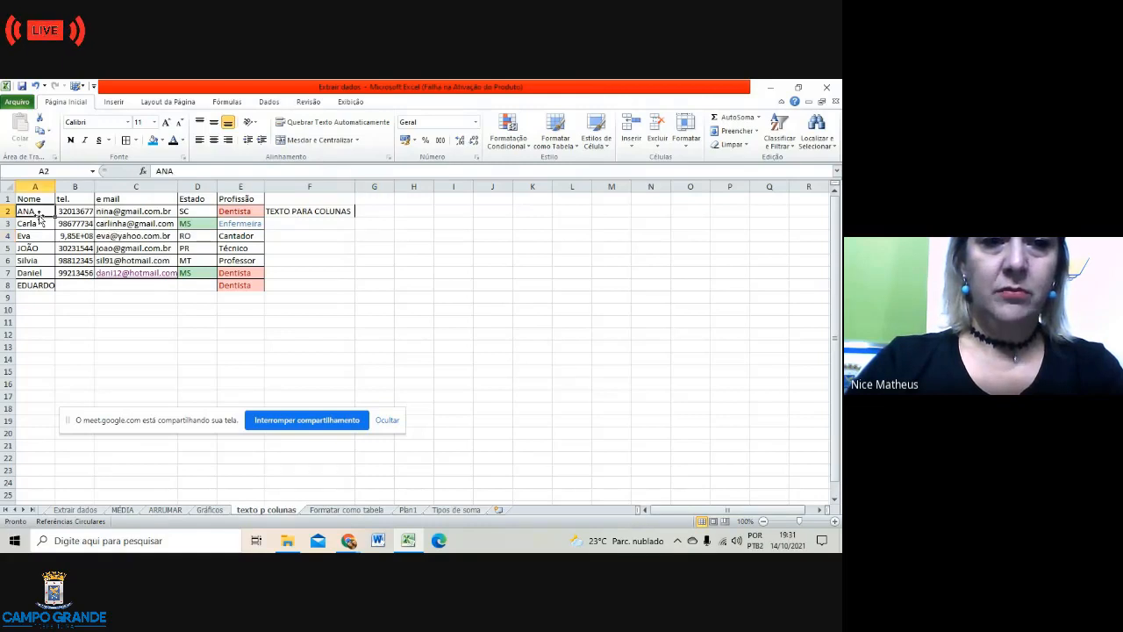
click(59, 212)
click(114, 212)
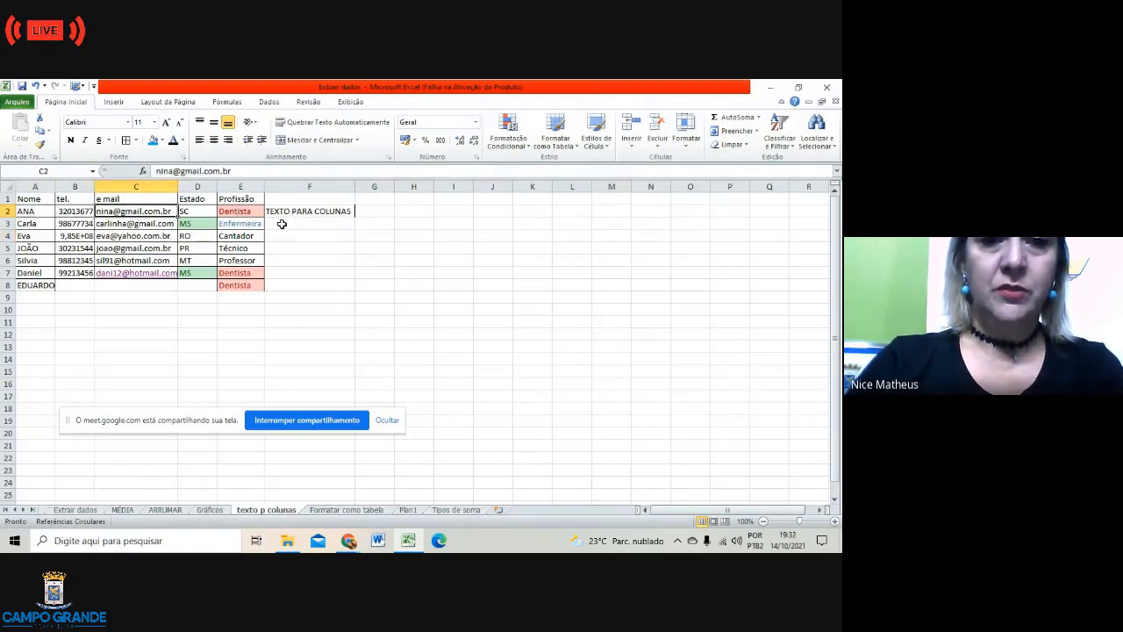
Step: Add 'FORMATAÇÃO CONDICIONAL' in F3 and widen column F further to fit both labels
click(277, 224)
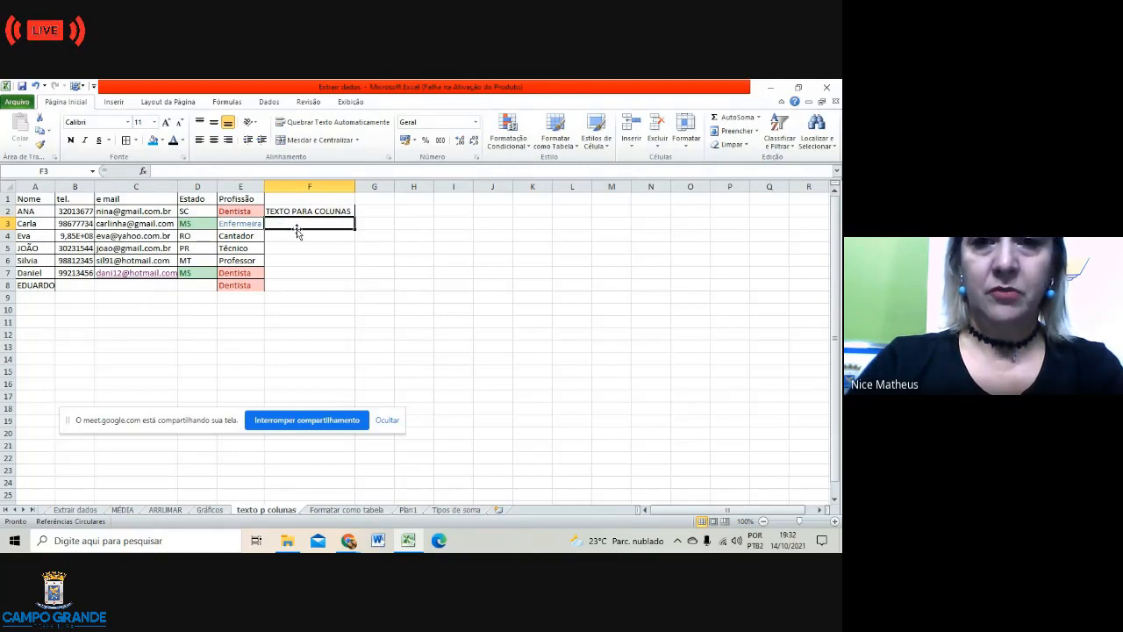
text(FORMATA)
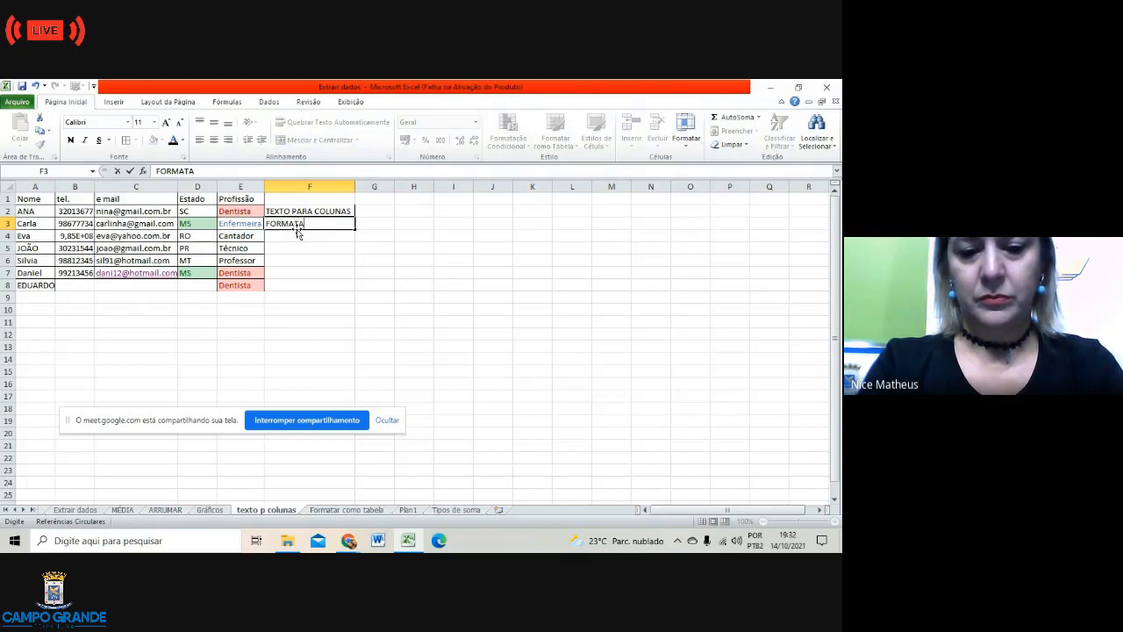
text(ÇÃO)
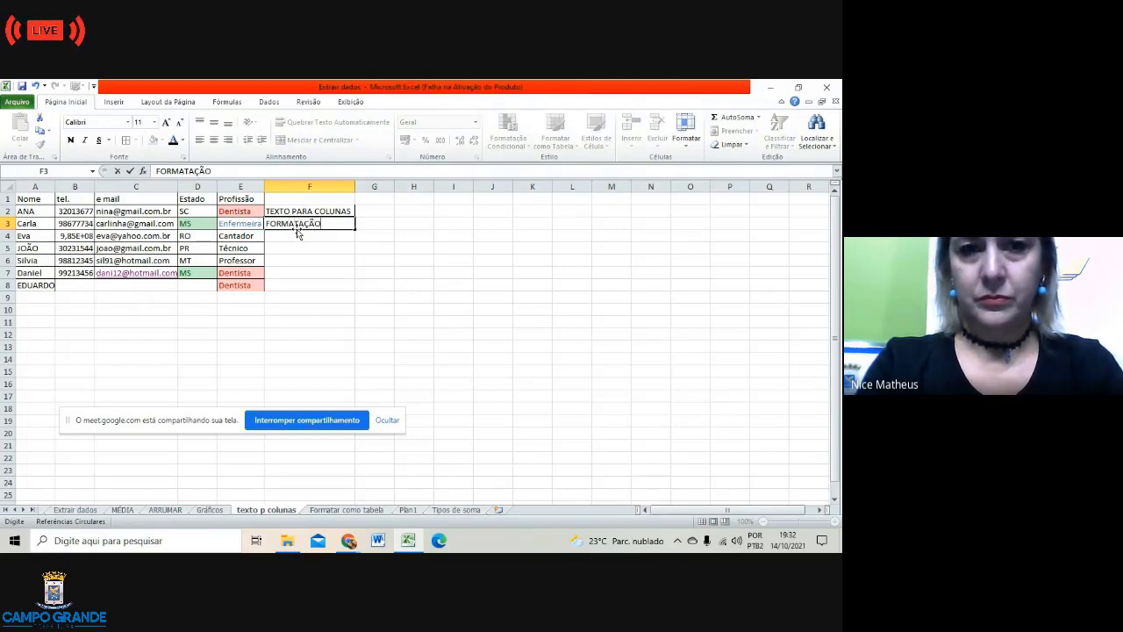
text( COND)
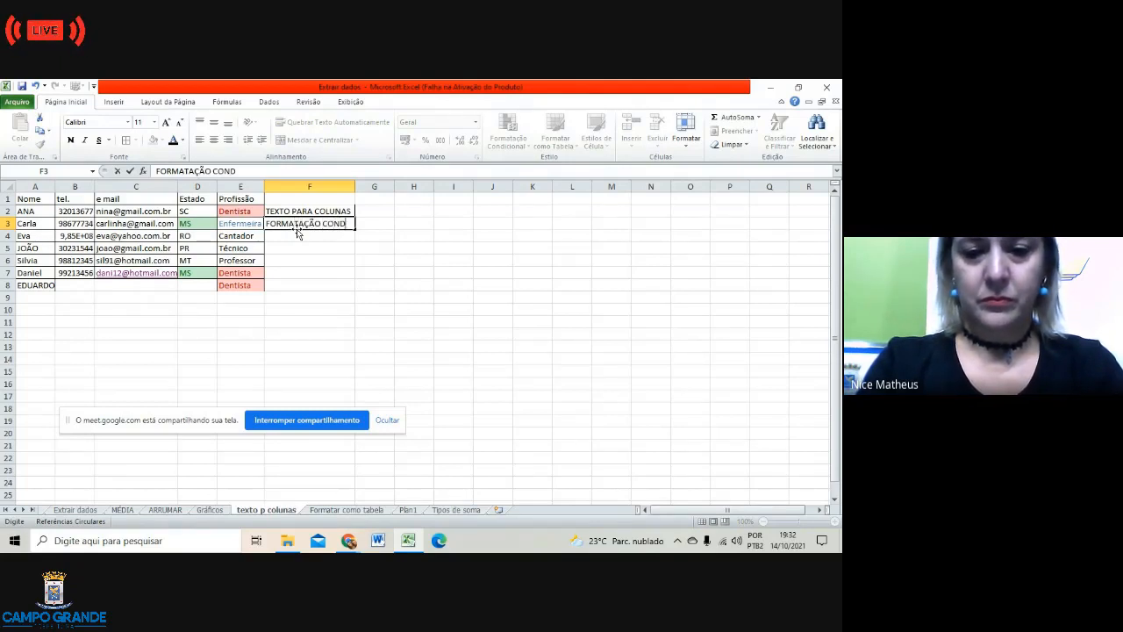
text(ICIONAL)
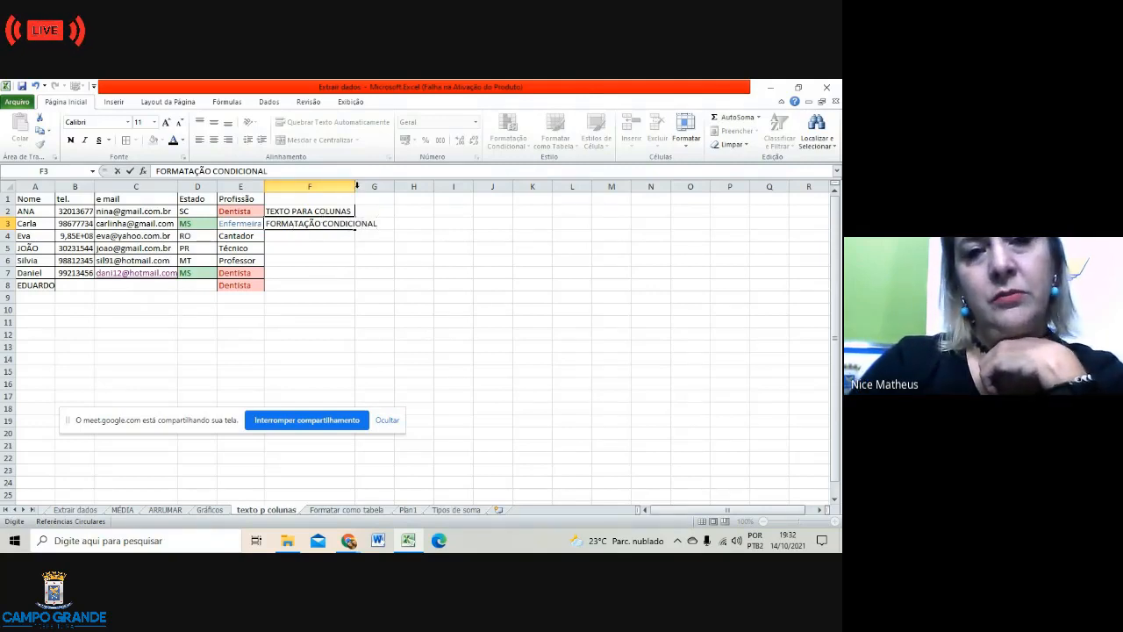
click(454, 260)
drag(355, 187, 382, 188)
click(342, 261)
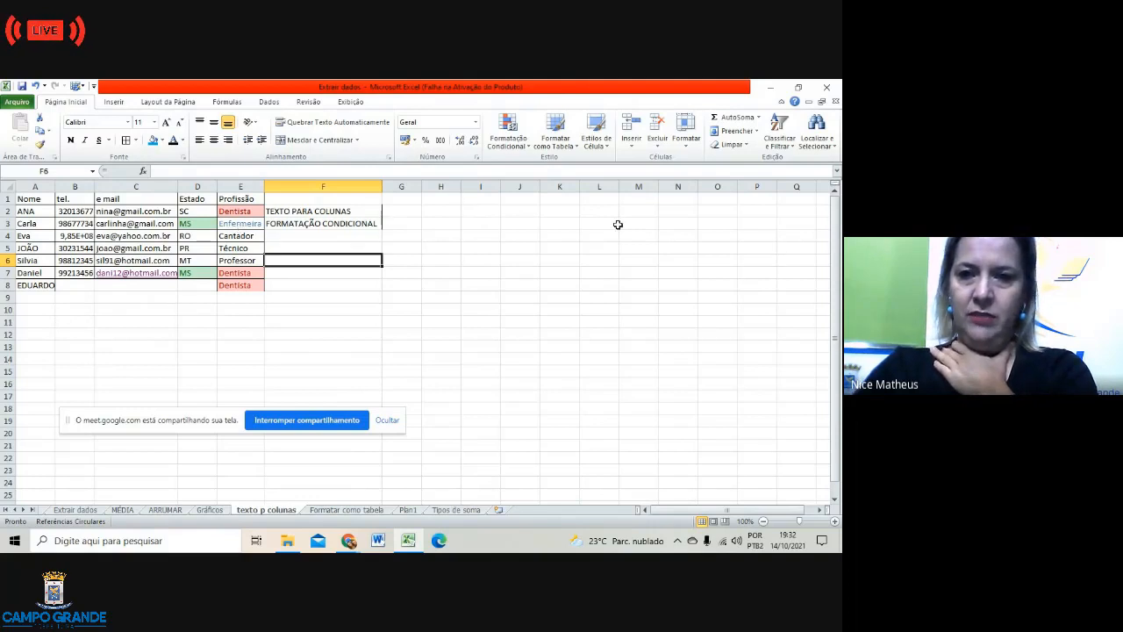
click(520, 211)
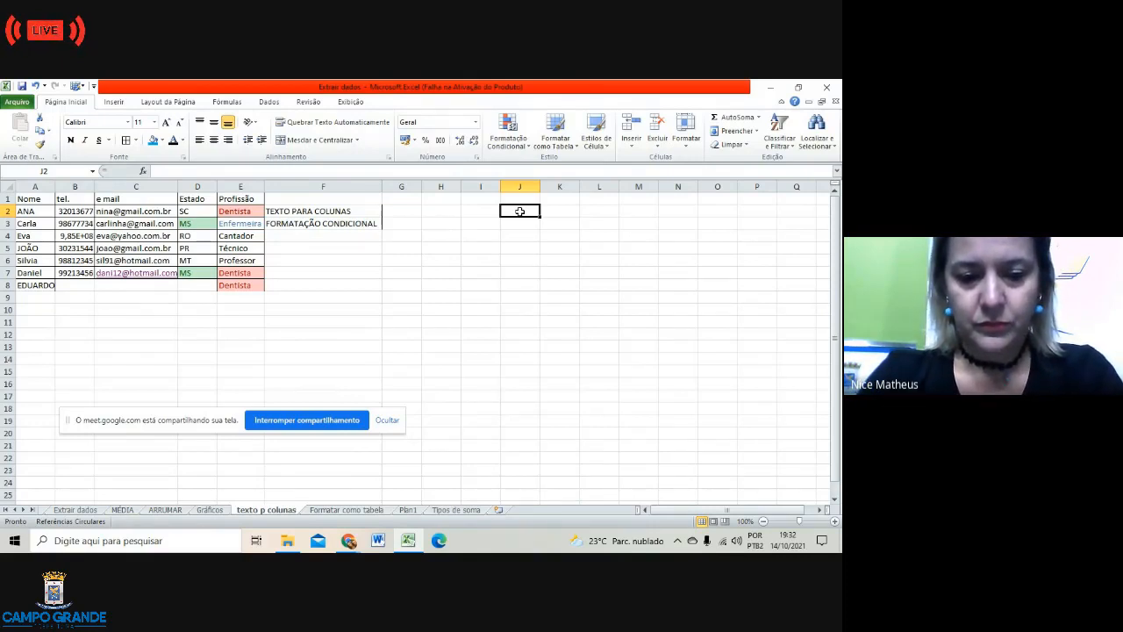
Step: Enter CASA VERDE;ANNHANDUI;MS in cell J2, correcting a typo in the town name
text(CASA)
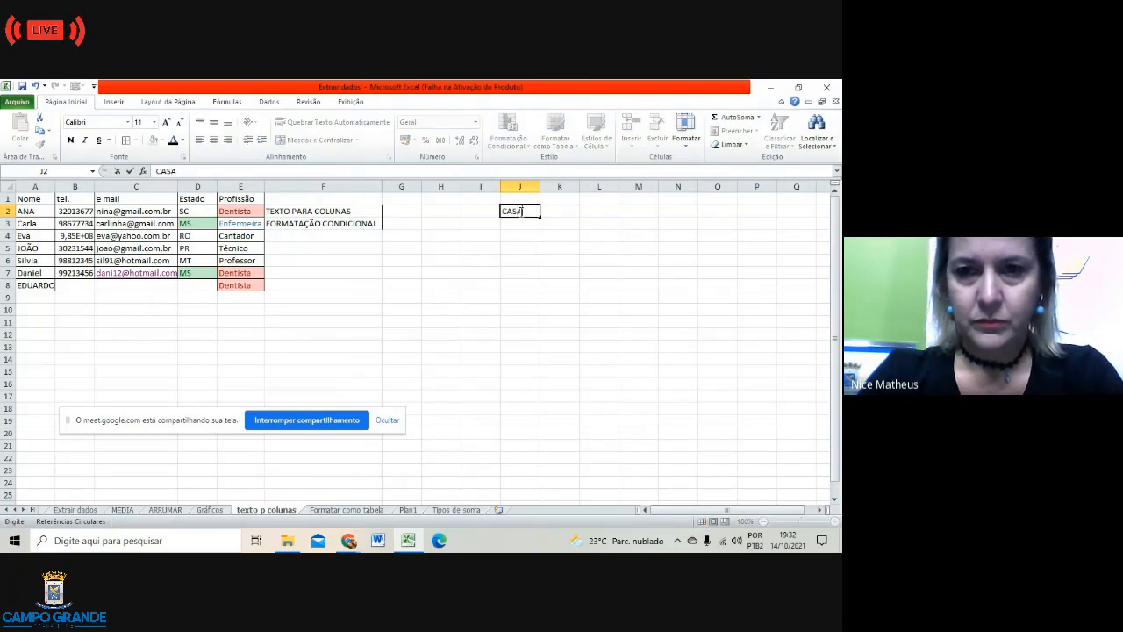
text( VE)
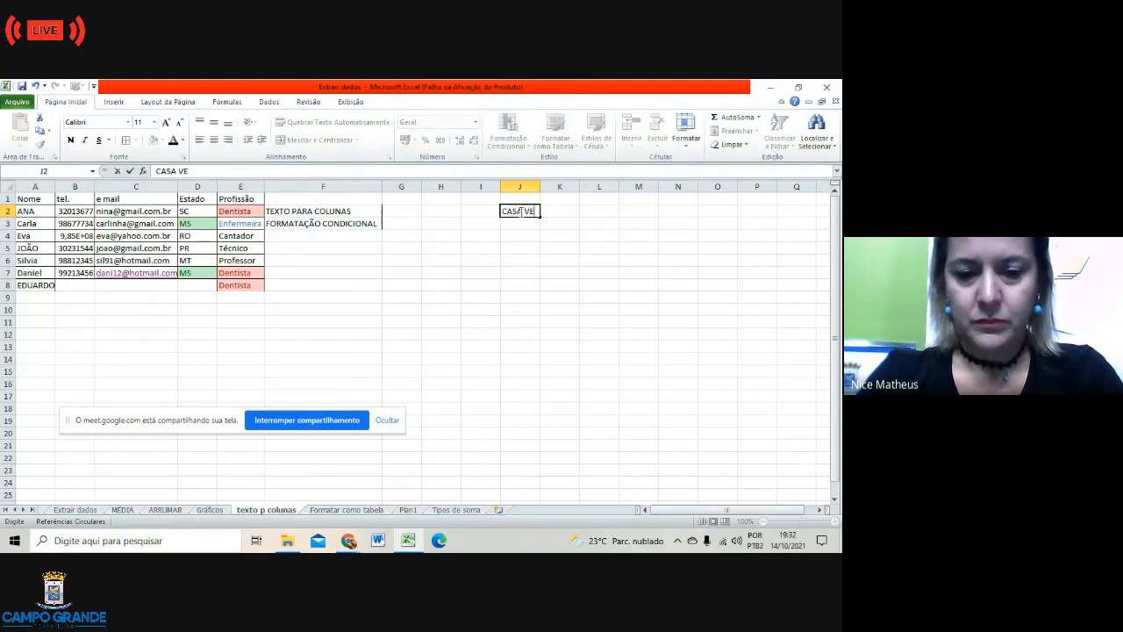
text(RDE)
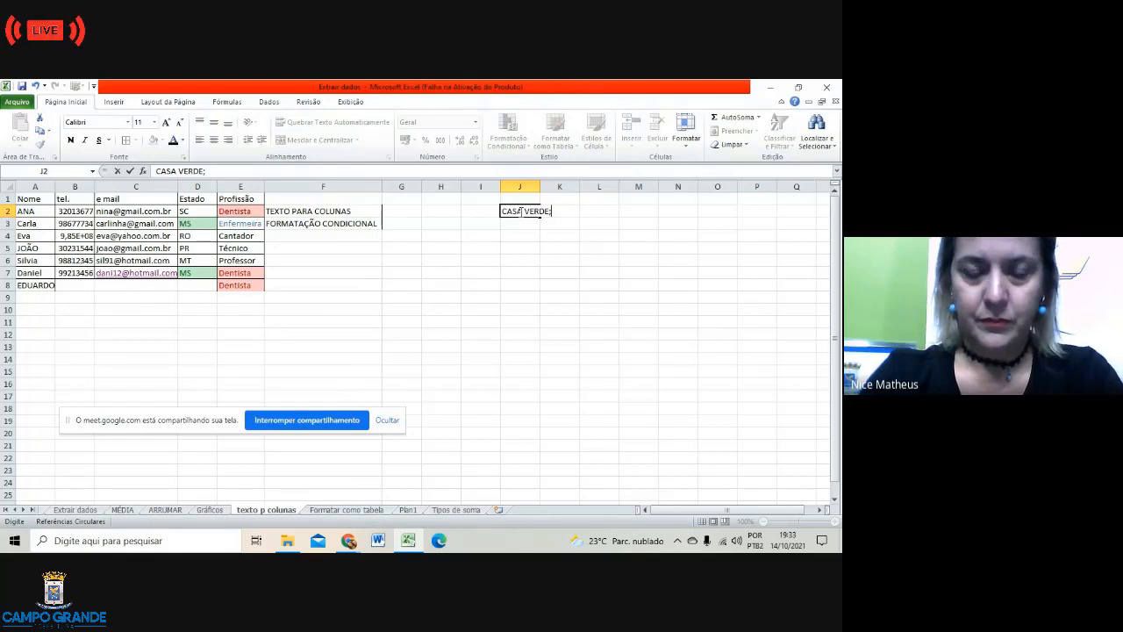
text(NAH)
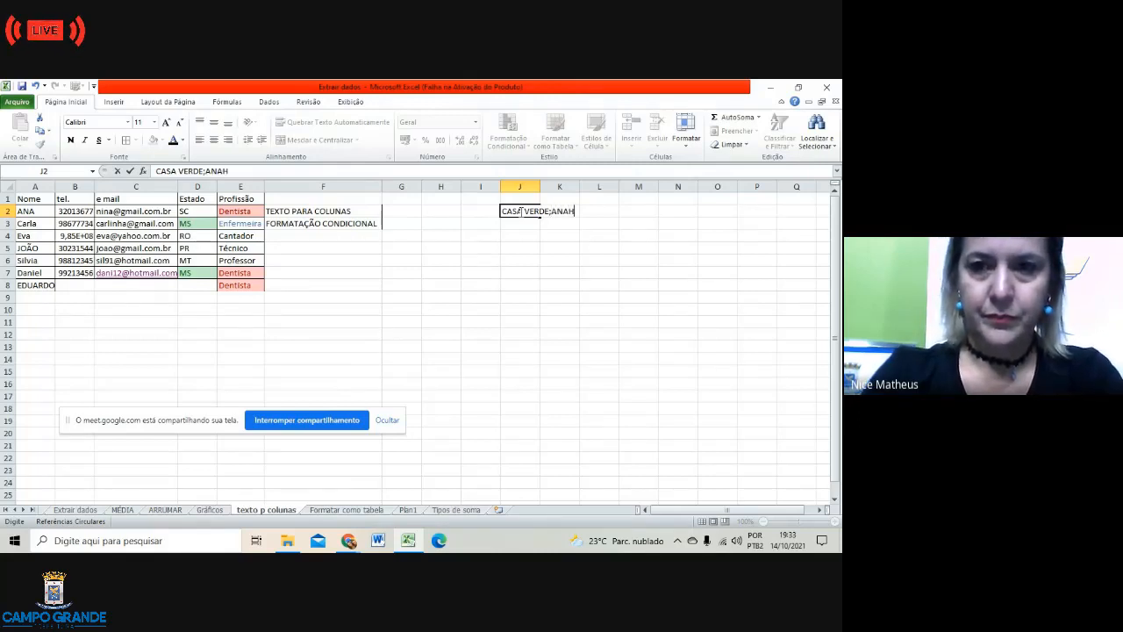
key(BackSpace)
key(BackSpace)
text(NHANDUI)
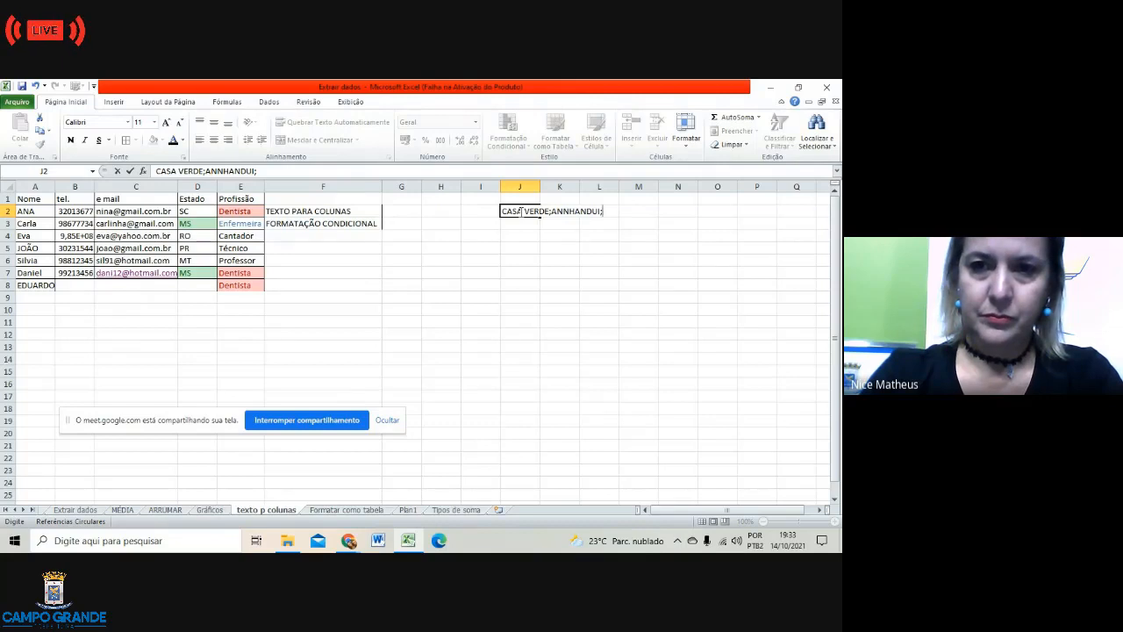
text(MS)
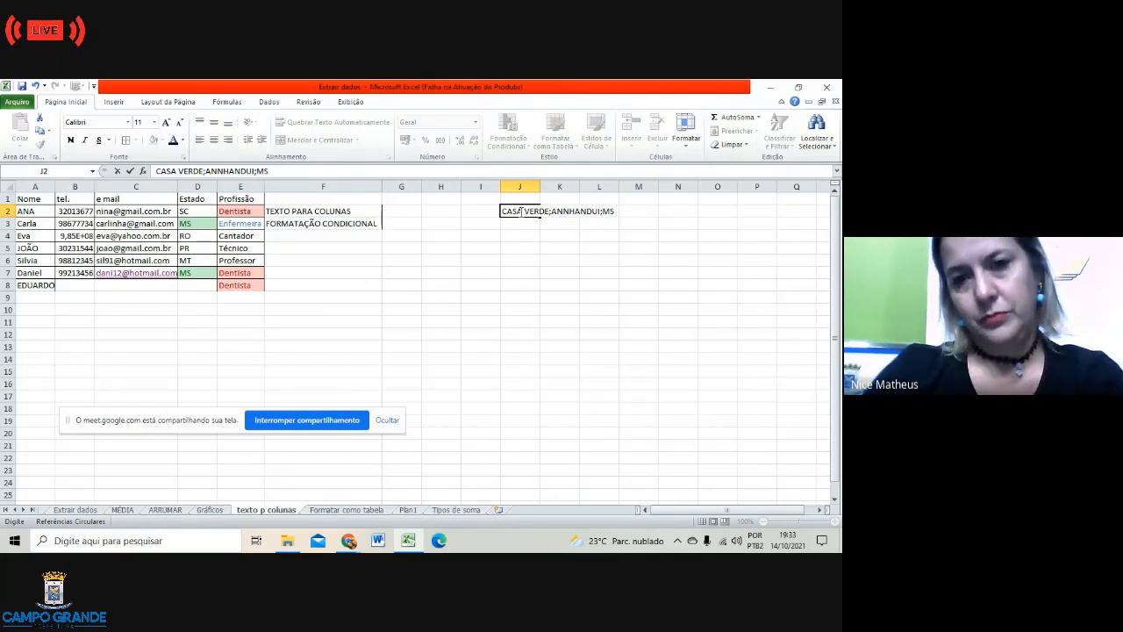
click(594, 237)
drag(504, 212, 607, 214)
click(609, 222)
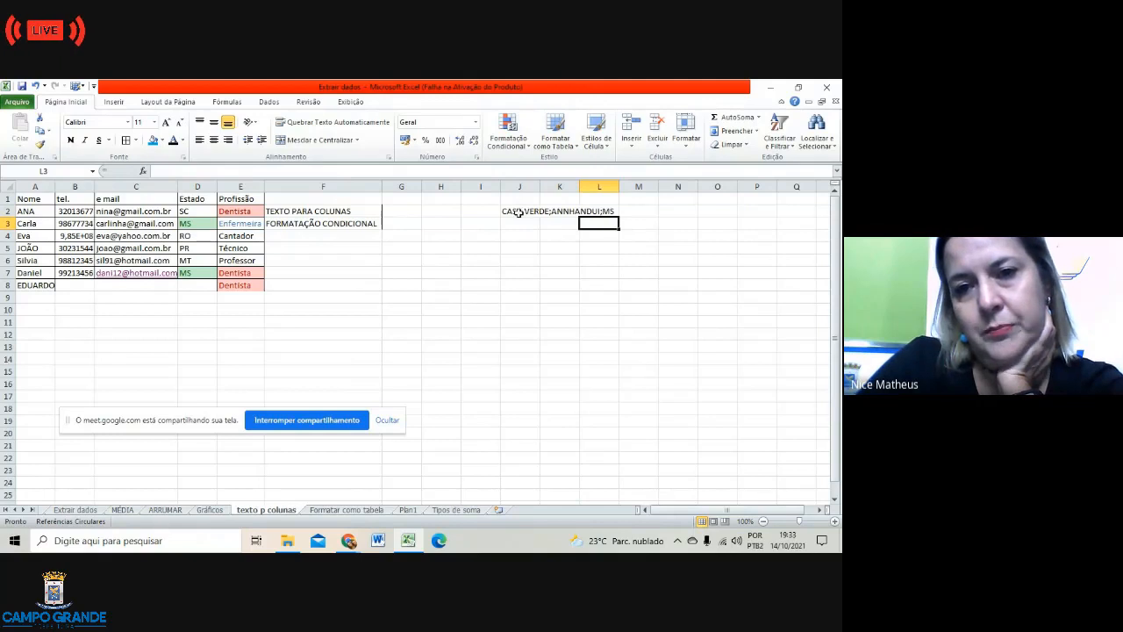
Step: Try Dados > Texto para colunas on J2:L2, triggering the one-column-at-a-time warning
drag(506, 212, 615, 210)
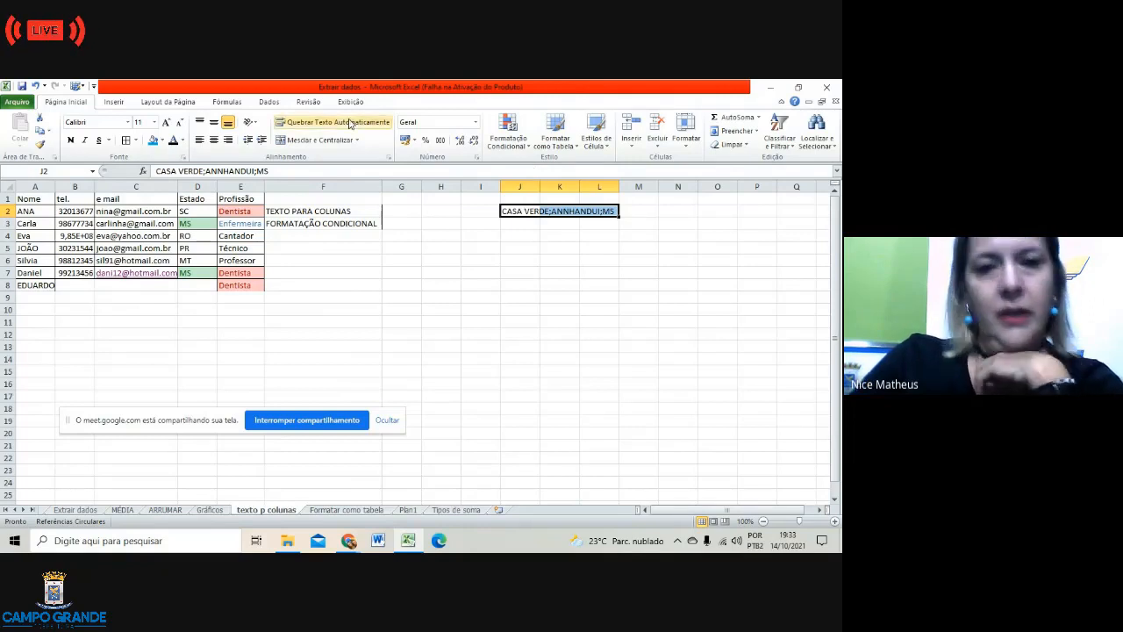
click(270, 102)
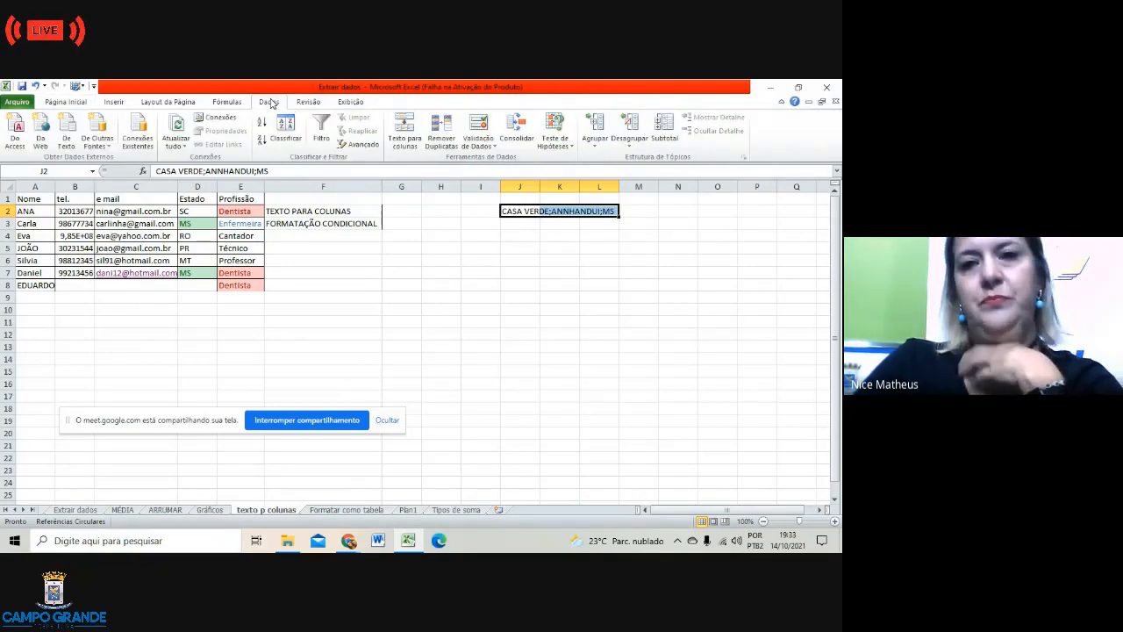
click(416, 140)
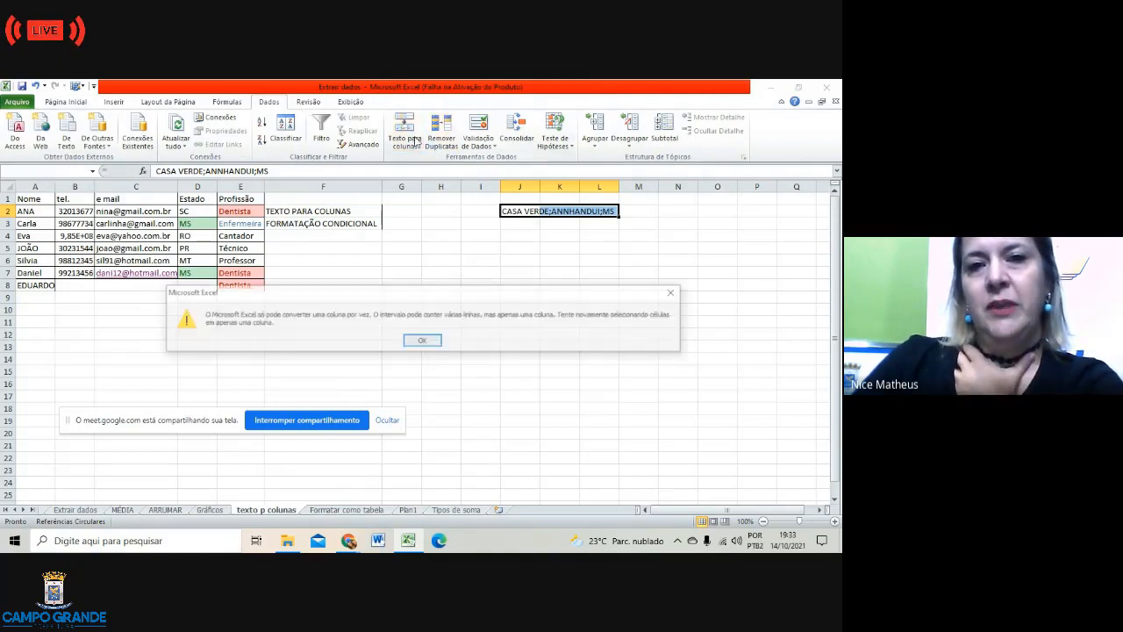
click(424, 342)
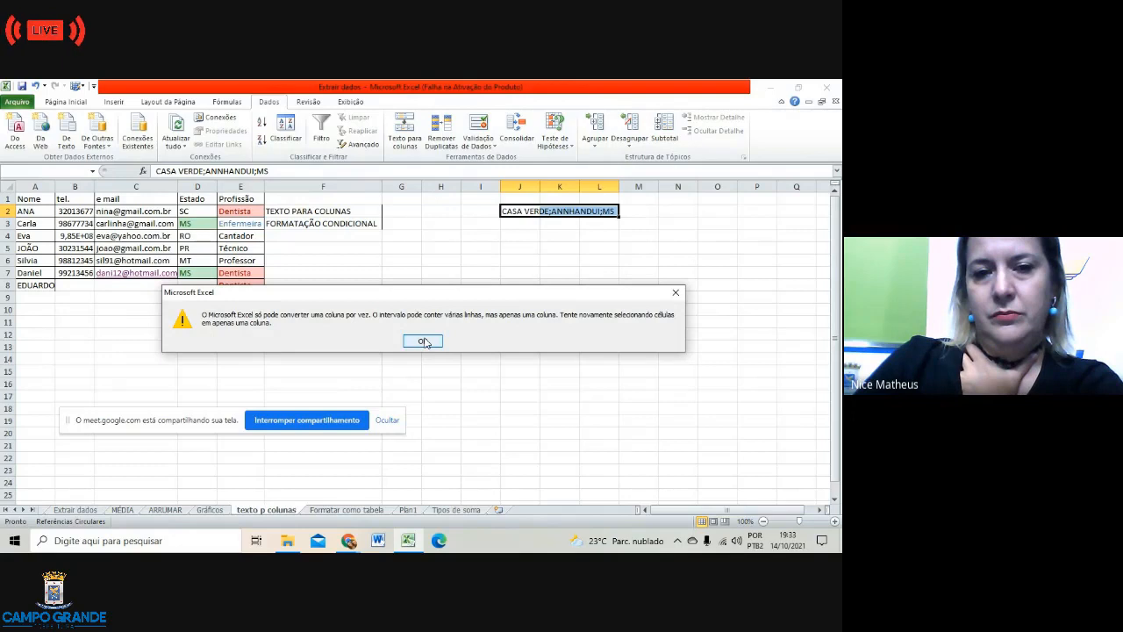
Step: Dismiss the warning and launch Texto para colunas for cell J2 alone
click(583, 286)
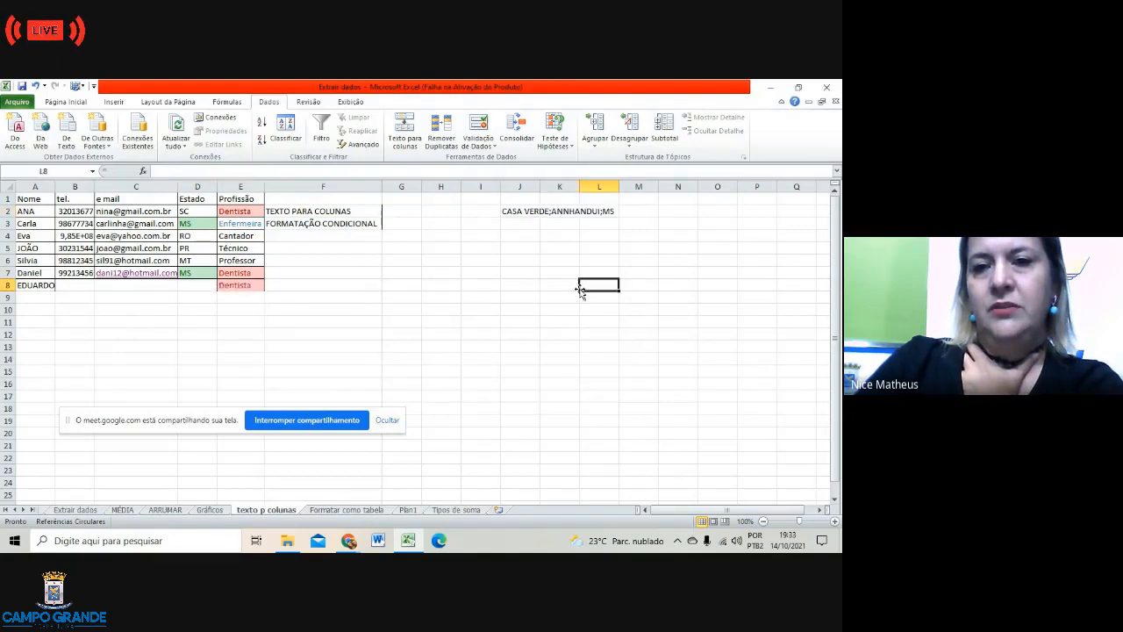
click(516, 212)
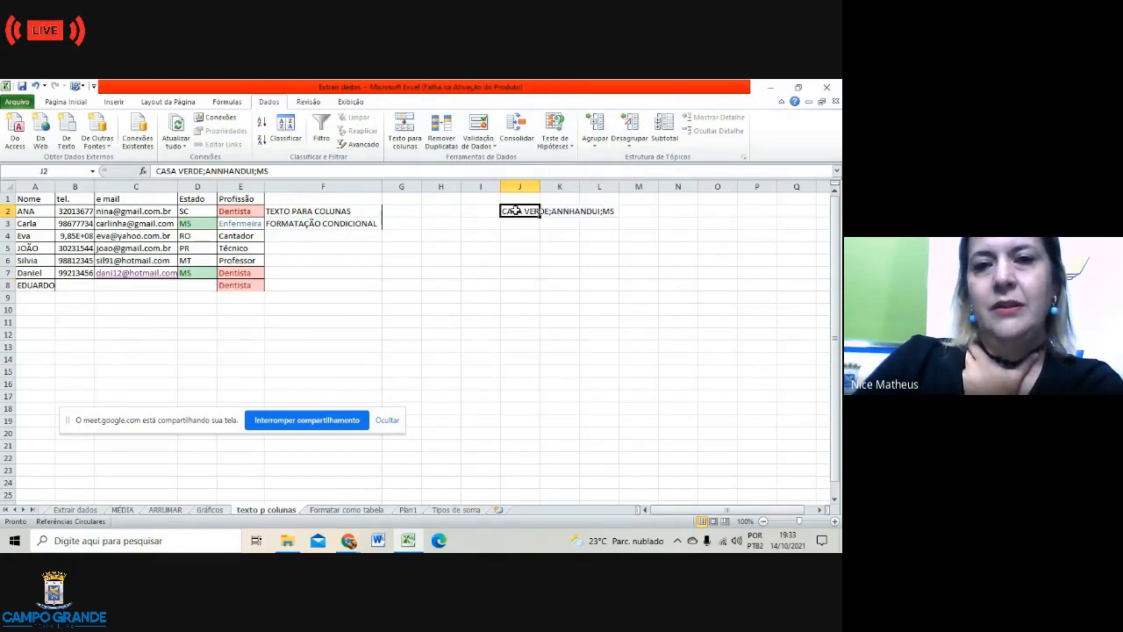
click(399, 129)
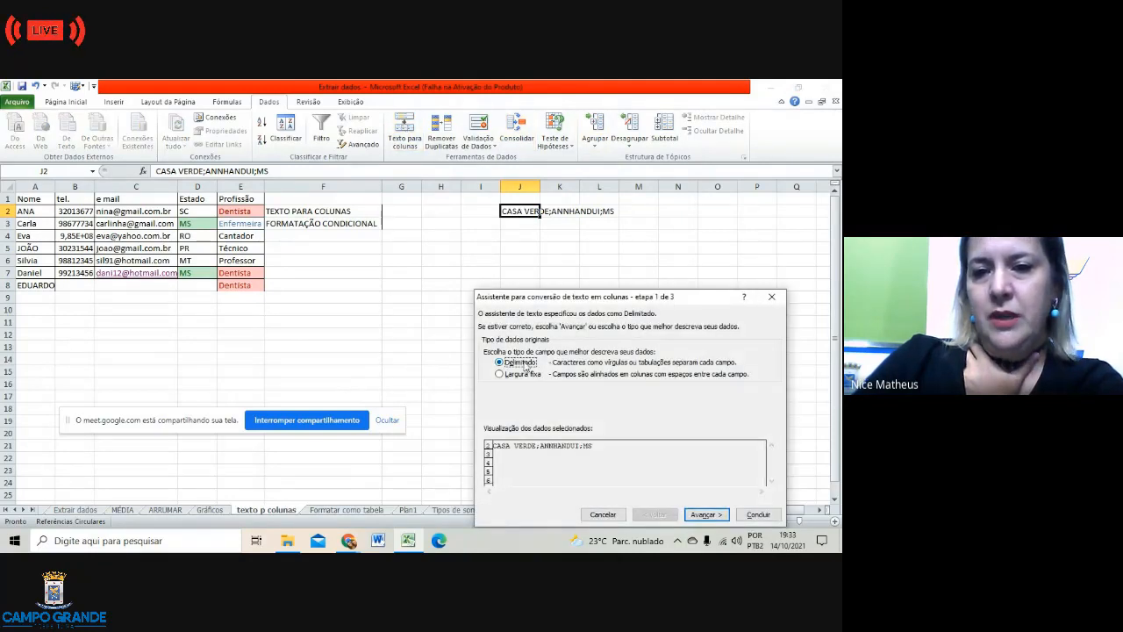
Step: Split J2 as delimited text on semicolons instead of spaces into J2, K2 and L2
click(703, 515)
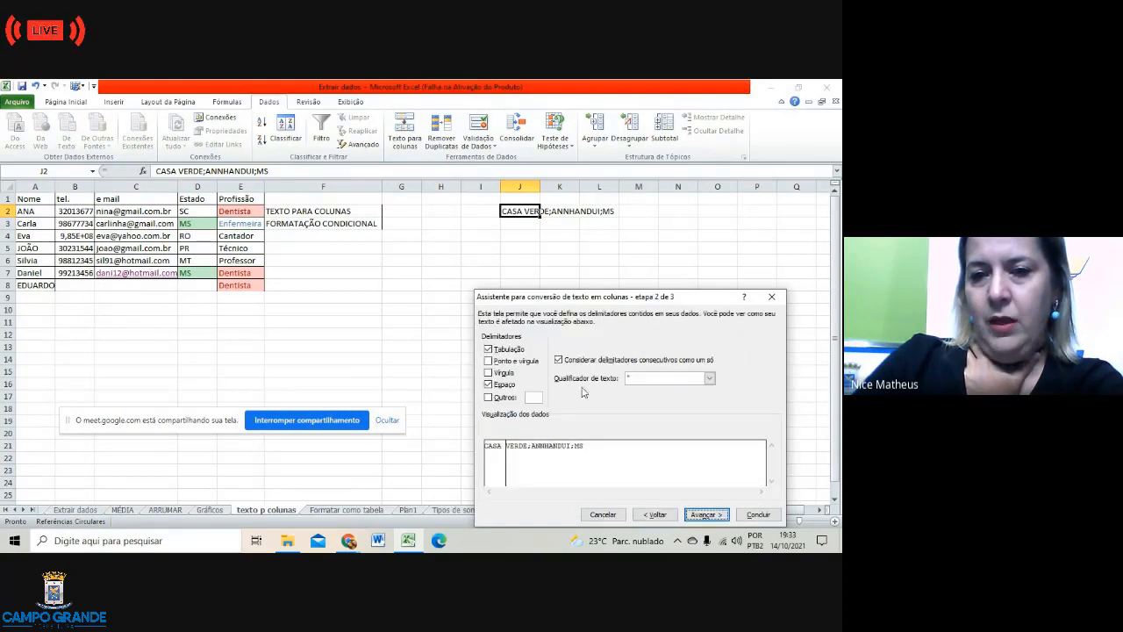
click(488, 384)
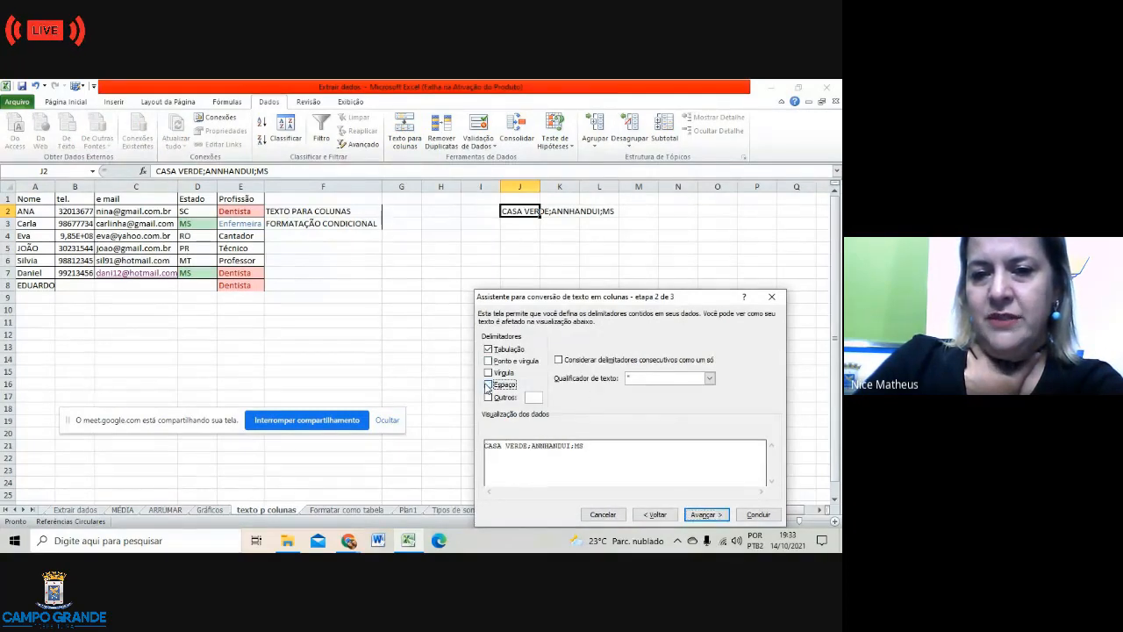
click(489, 361)
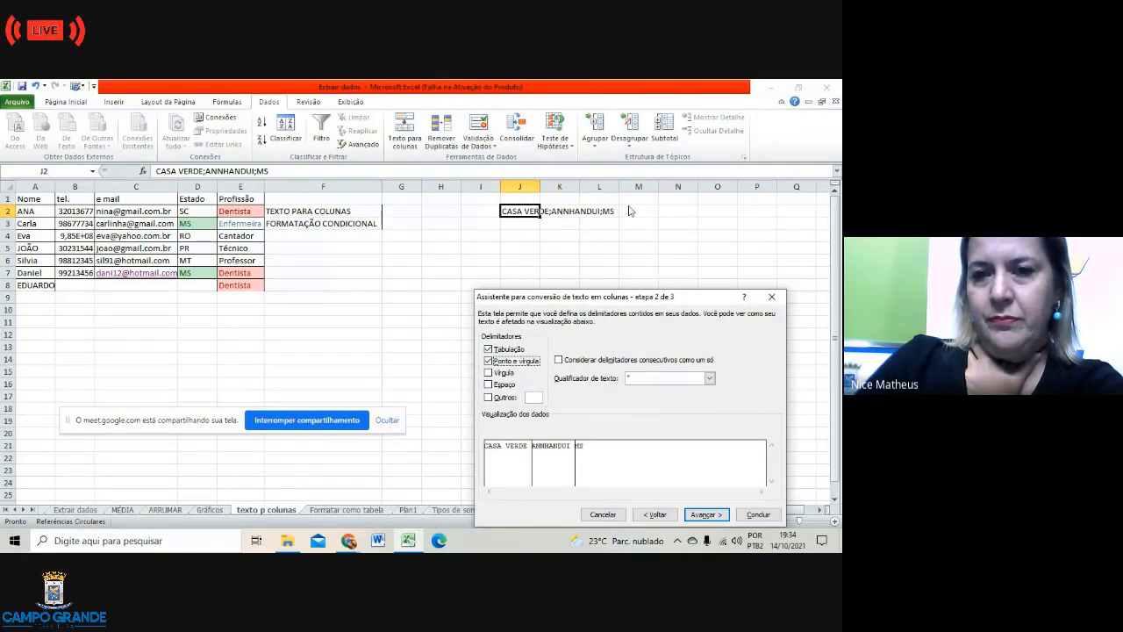
click(700, 514)
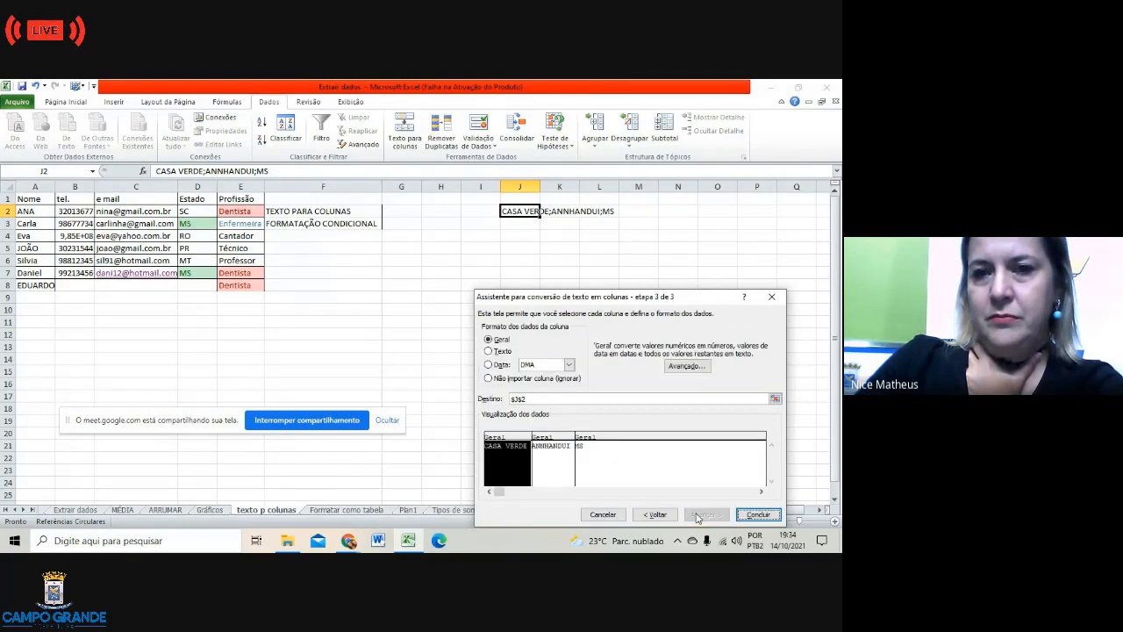
click(760, 515)
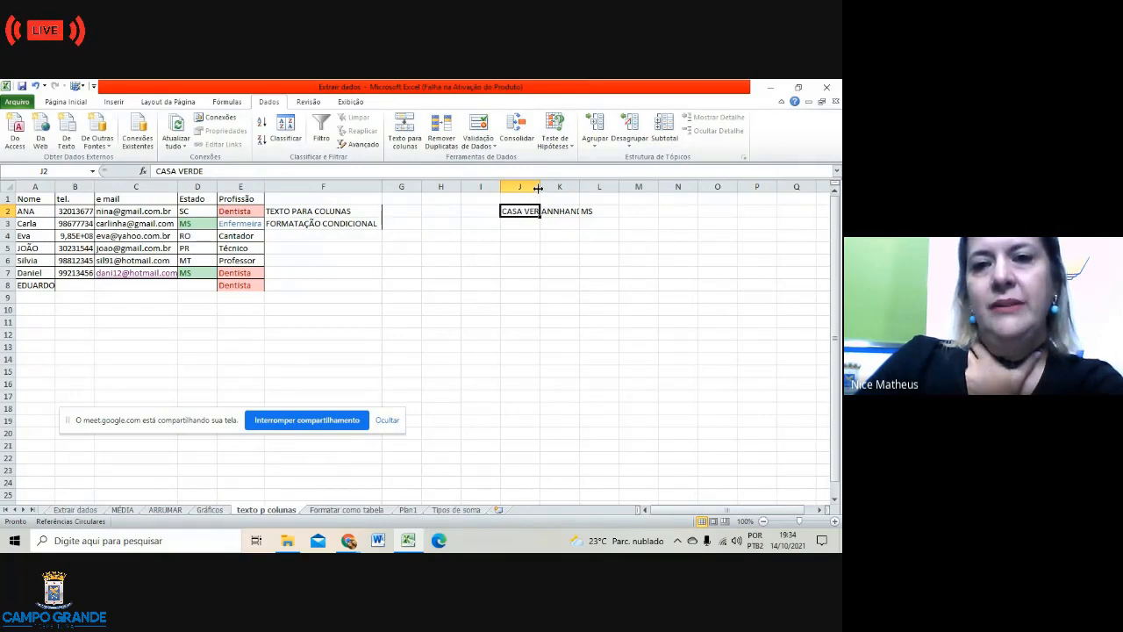
Step: Widen column J and autofit column K to fit CASA VERDE and ANNHANDUI
drag(537, 187, 551, 187)
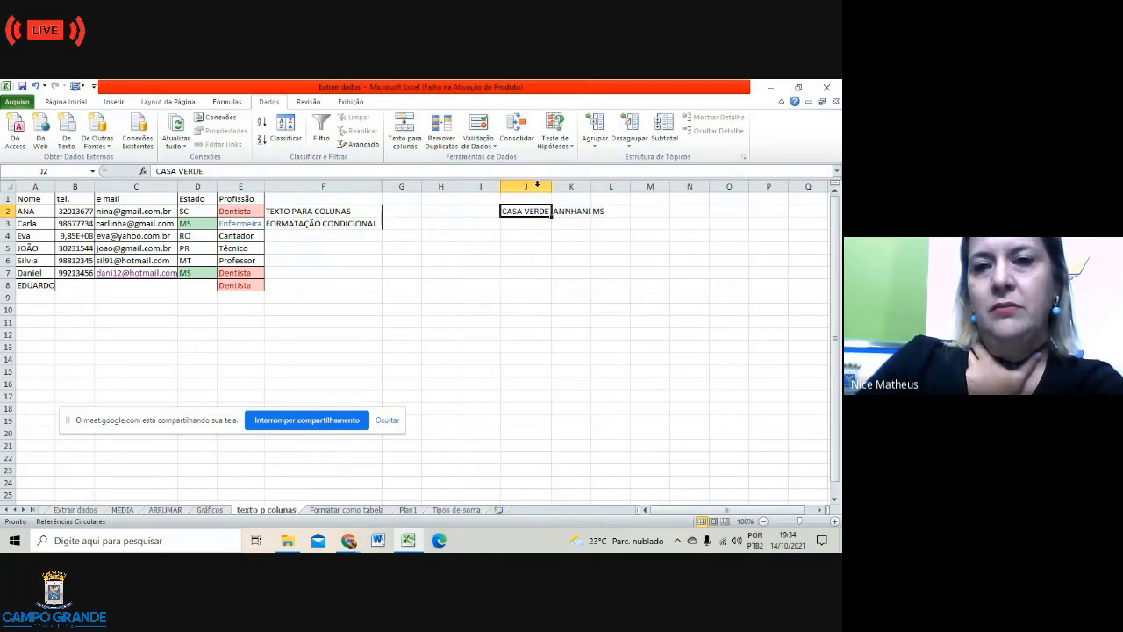
double_click(590, 187)
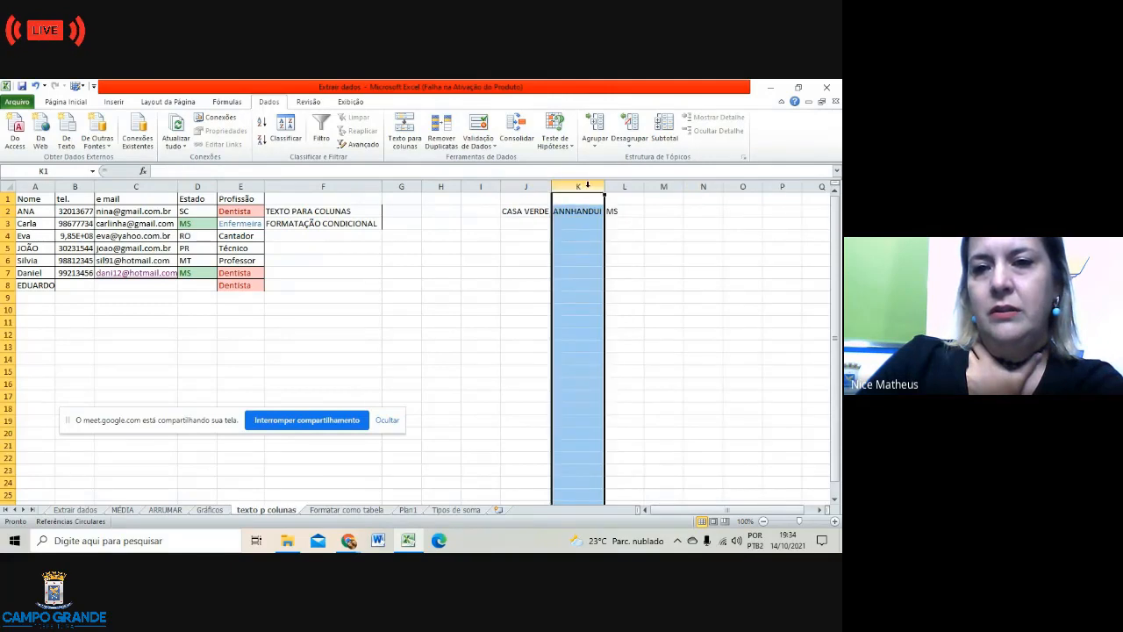
double_click(667, 285)
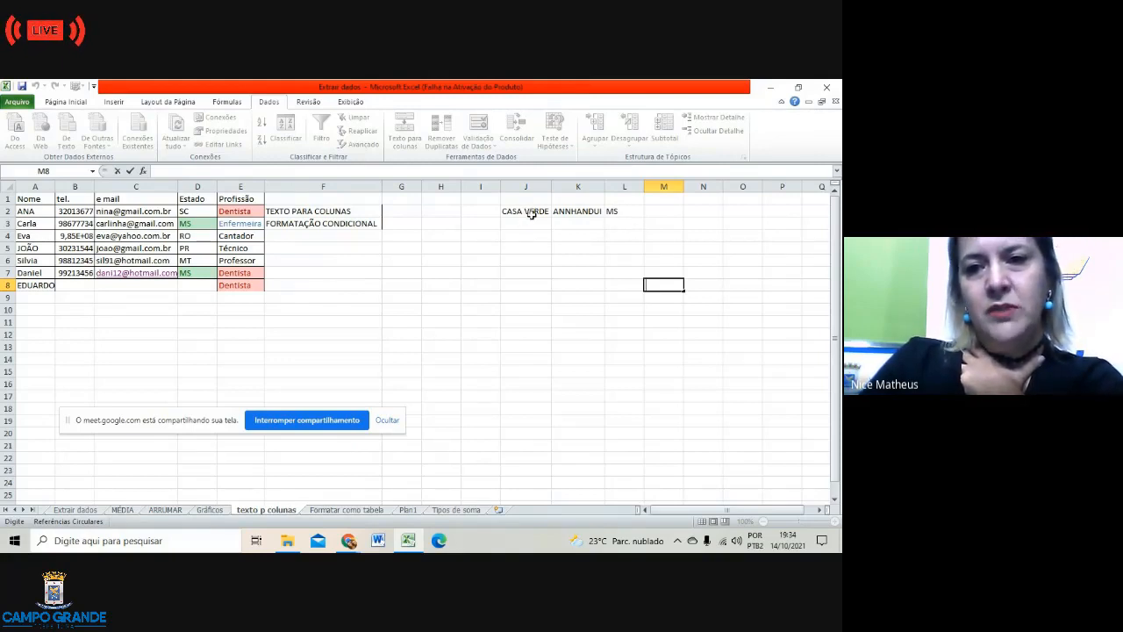
Step: Correct the K2 text from ANNHANDUI to ANHANDUI
click(564, 214)
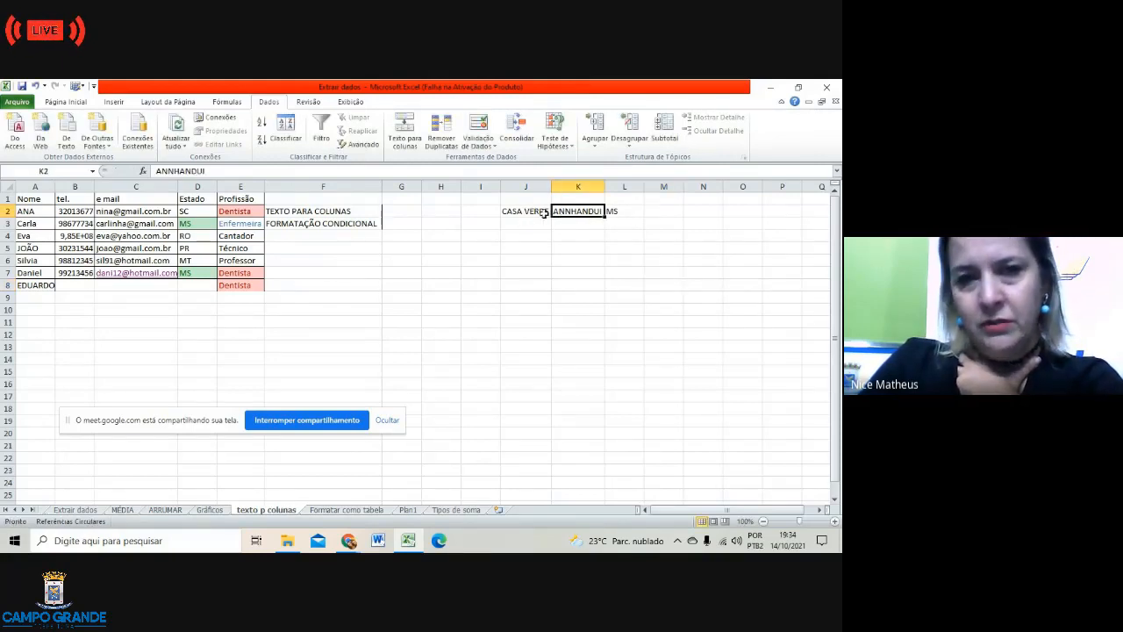
click(174, 171)
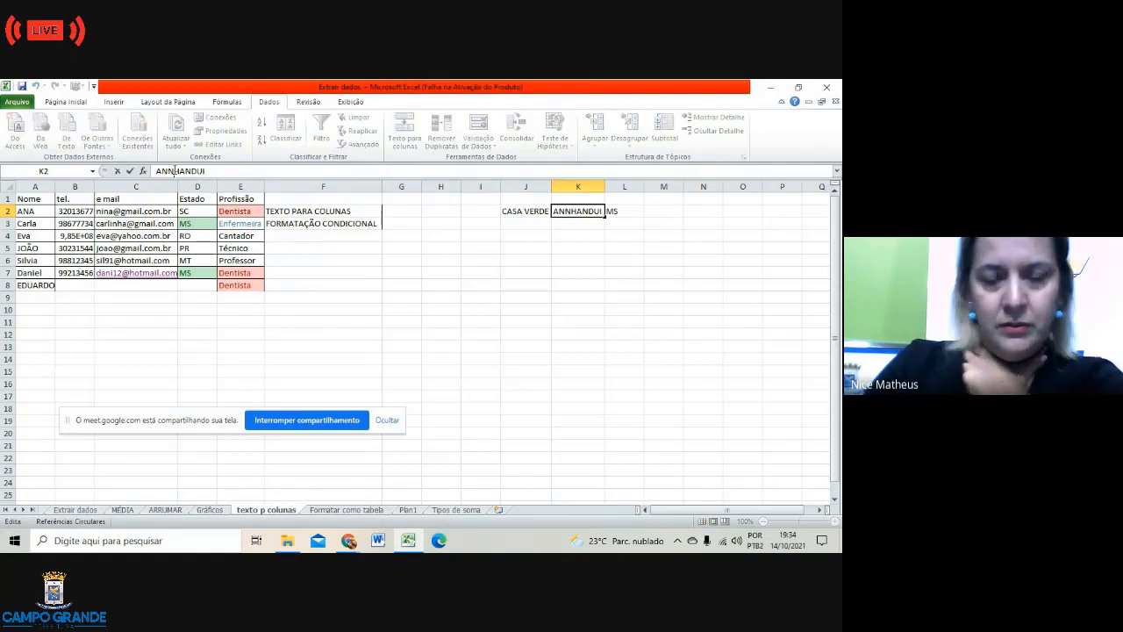
key(BackSpace)
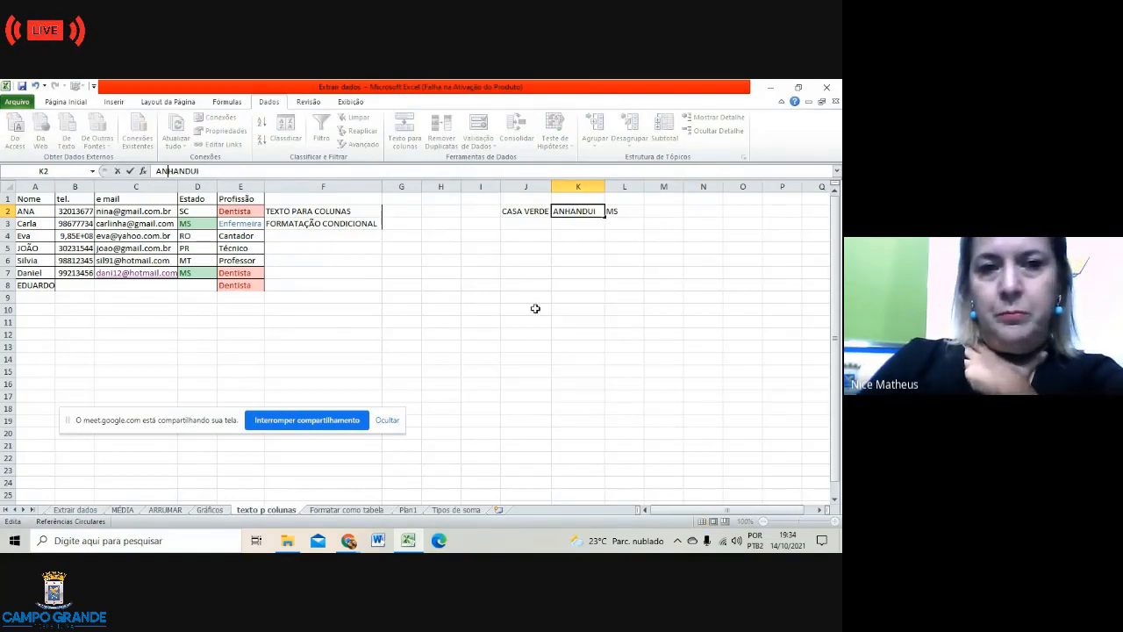
click(603, 272)
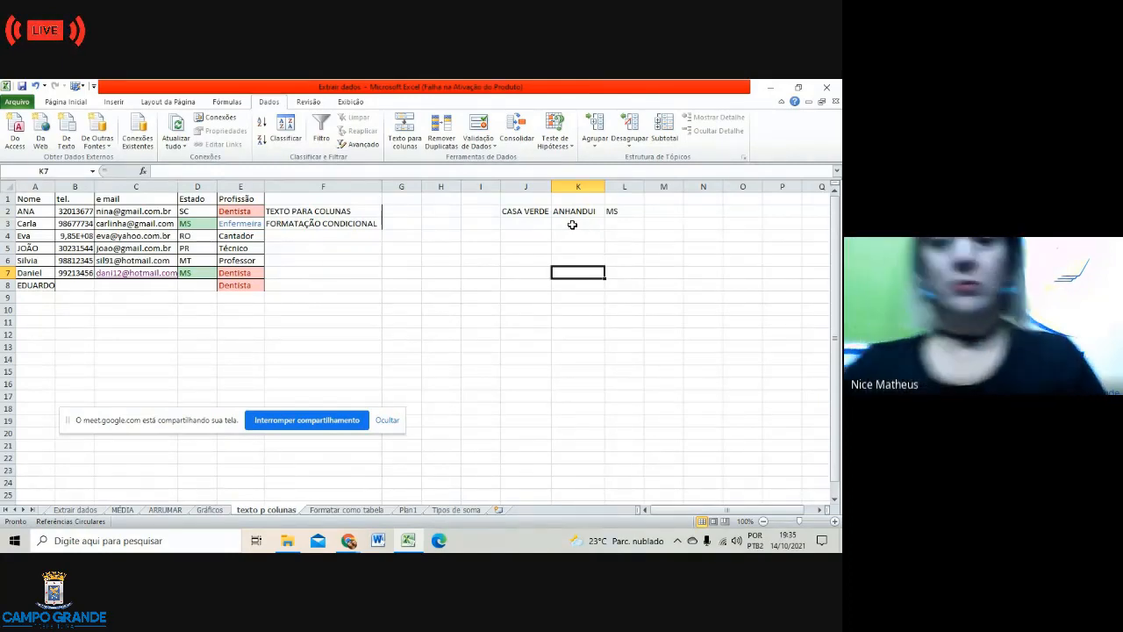
Step: On the Formatar como tabela sheet, enter São Conrado as the first unit in A2
click(348, 509)
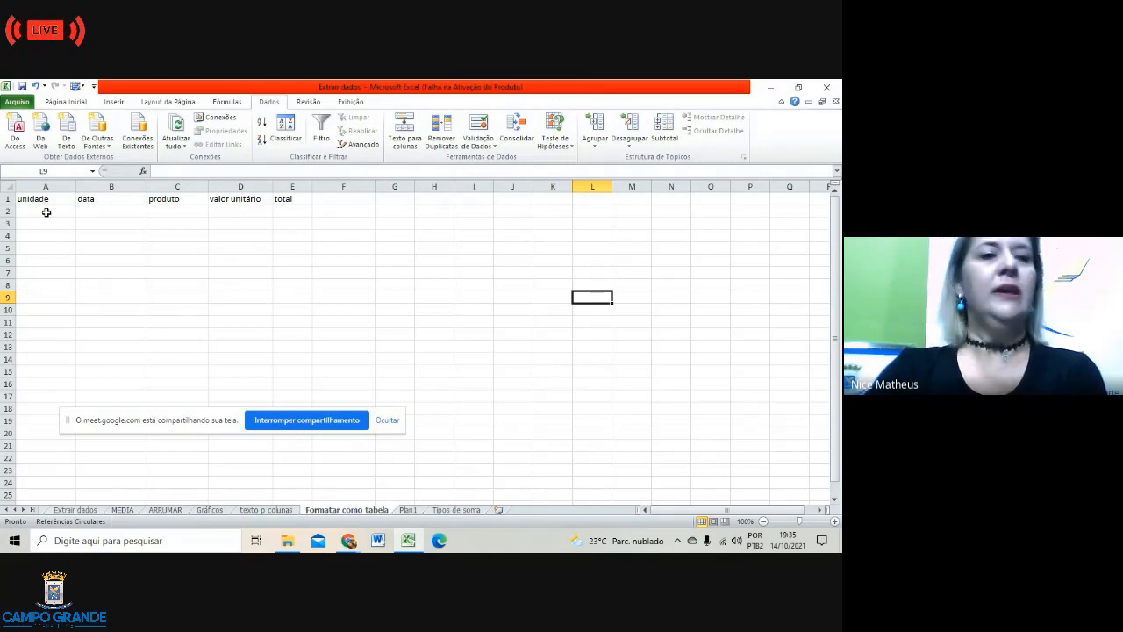
click(47, 212)
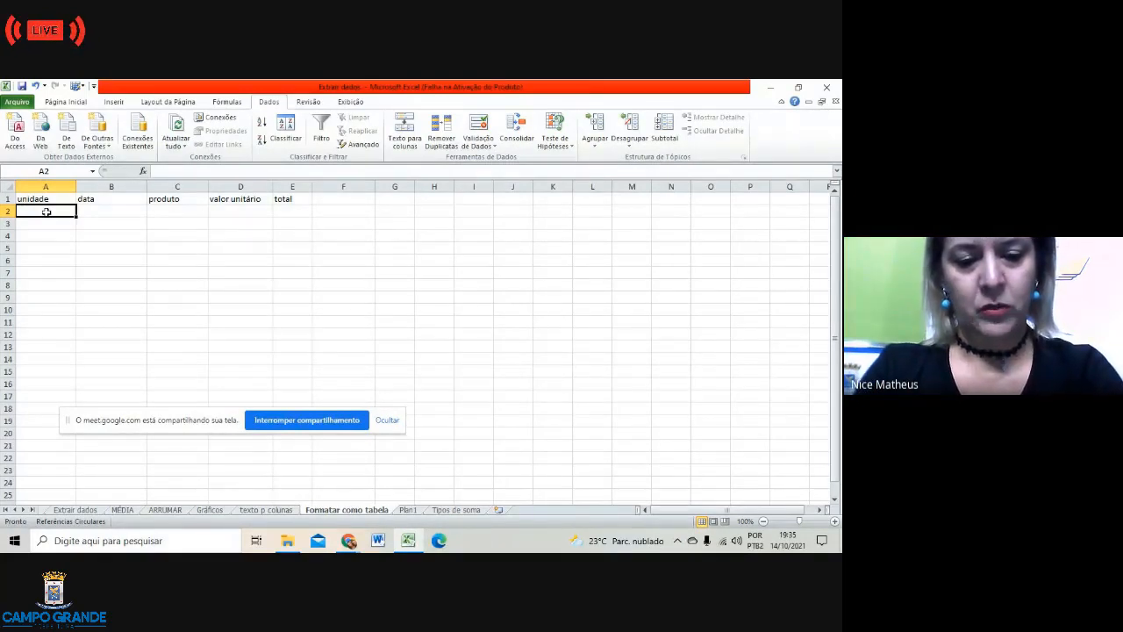
text(São)
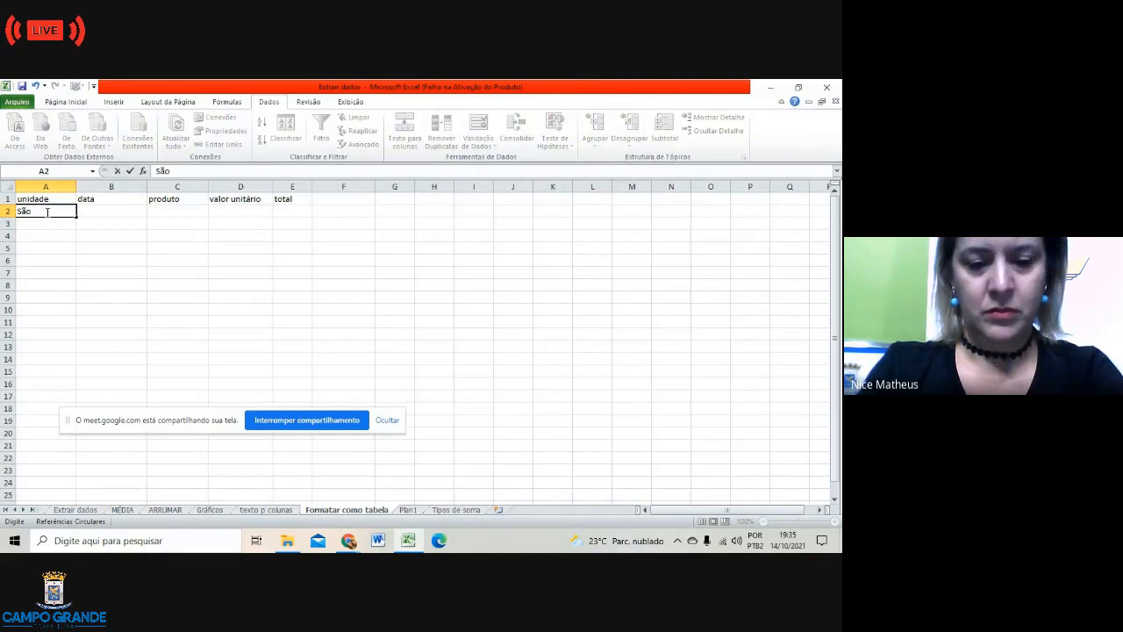
text( Conrado)
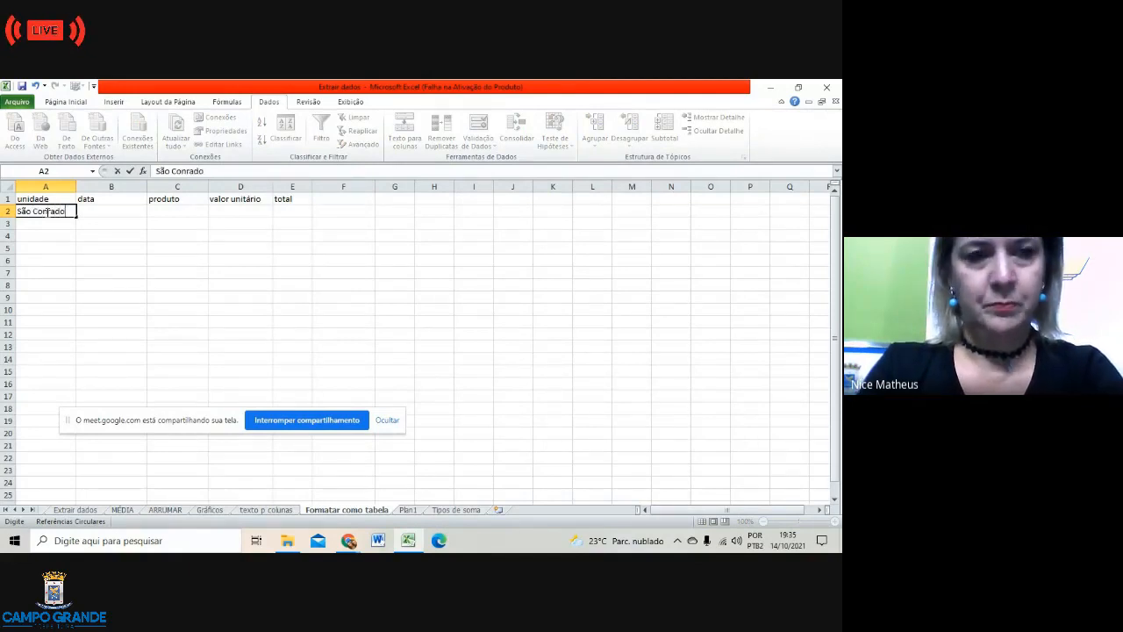
key(Tab)
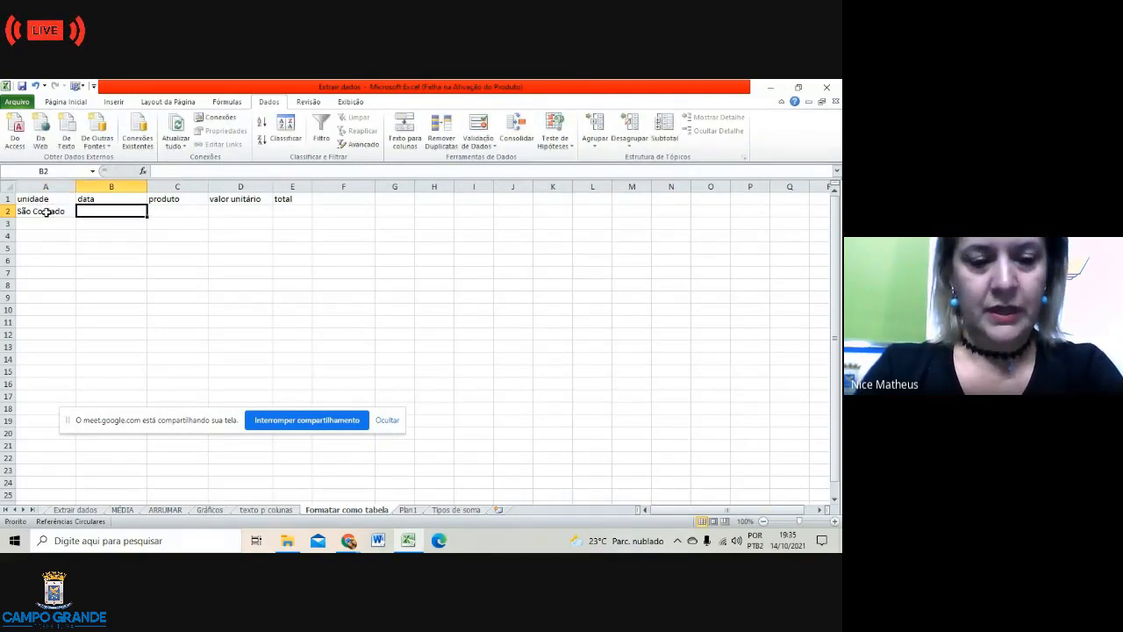
Step: Fill B2:E2 with 14/10/2021, camisa linho, price 120,00 and total 6
text(14)
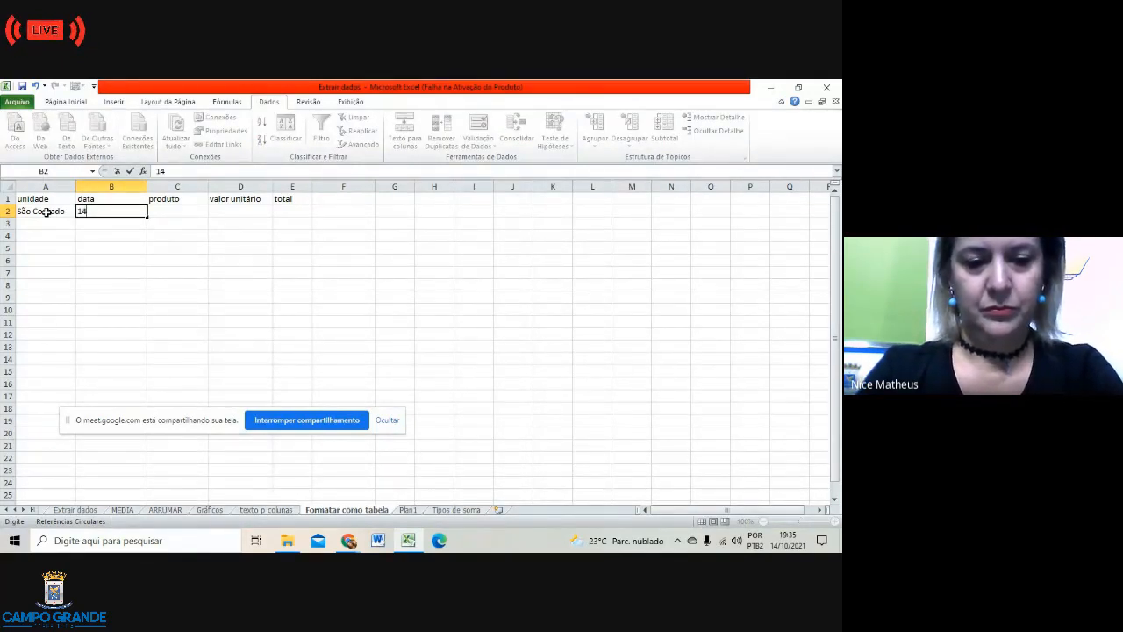
text(/1)
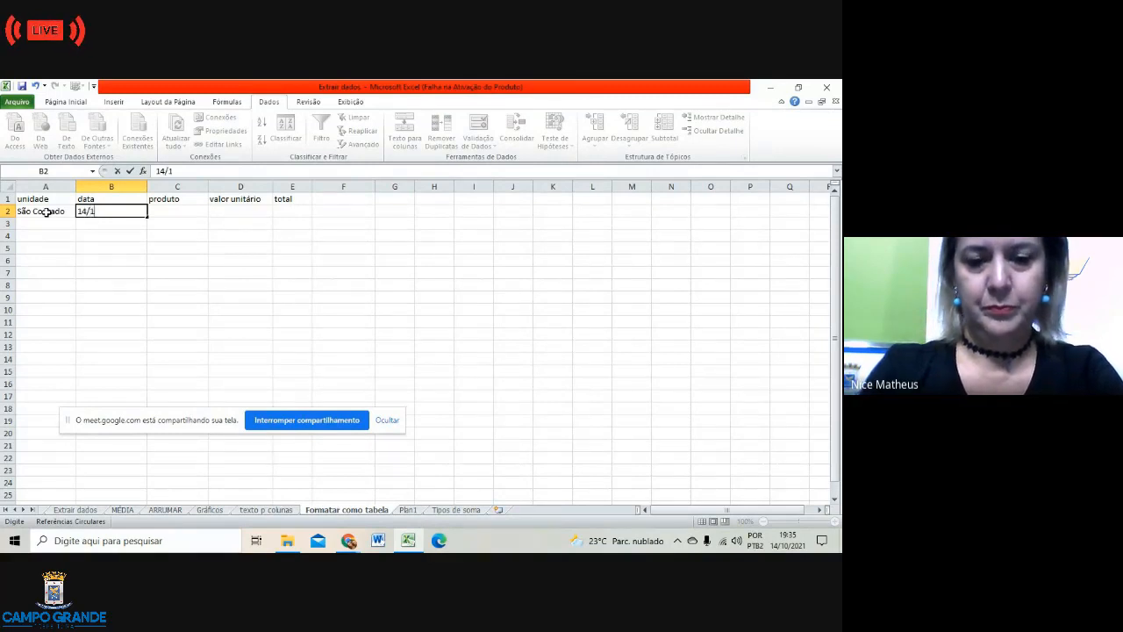
text(0)
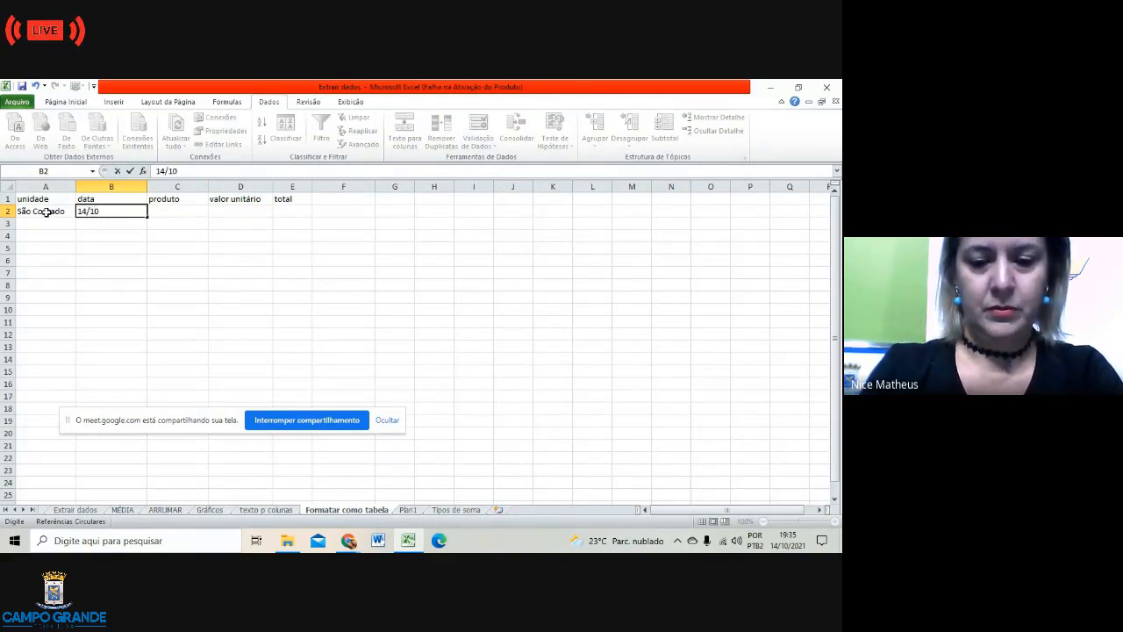
text(/2021)
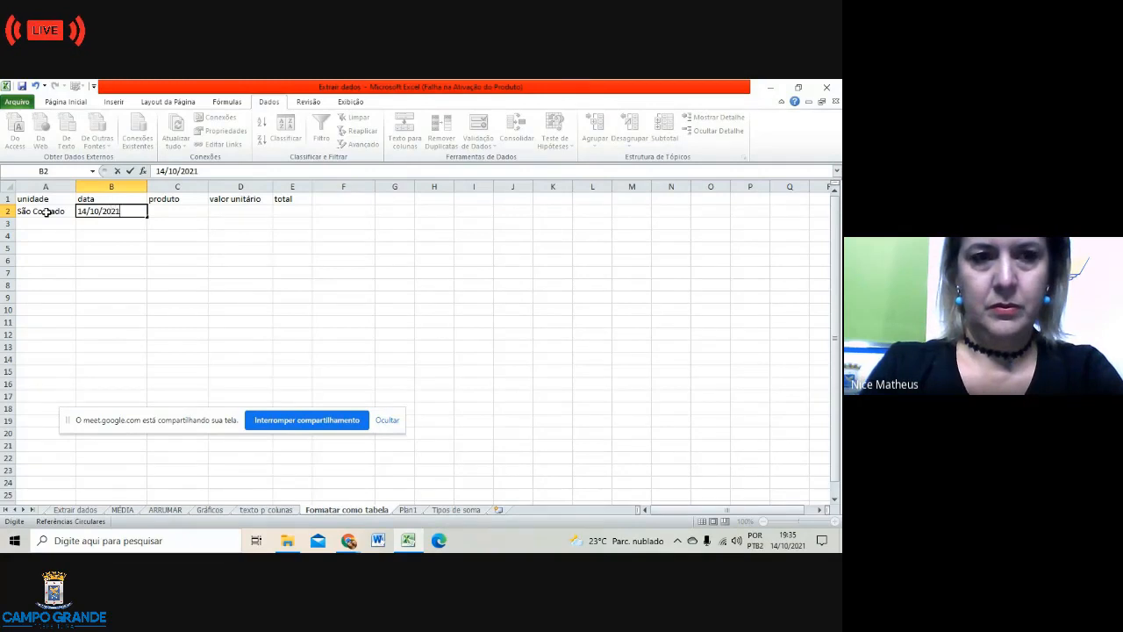
click(171, 212)
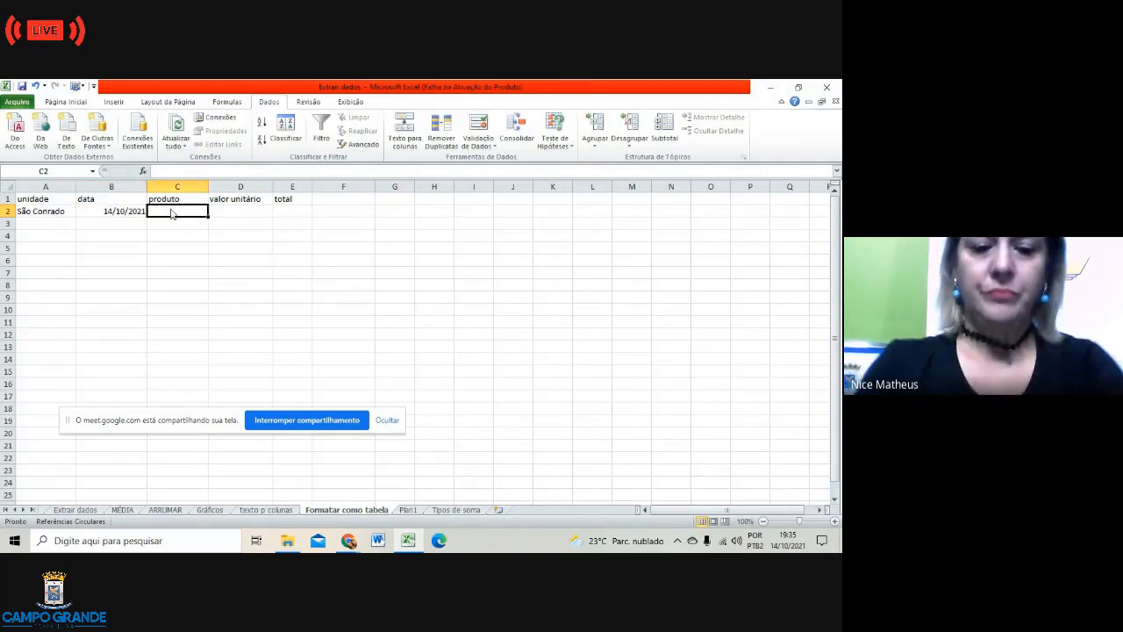
text(cami)
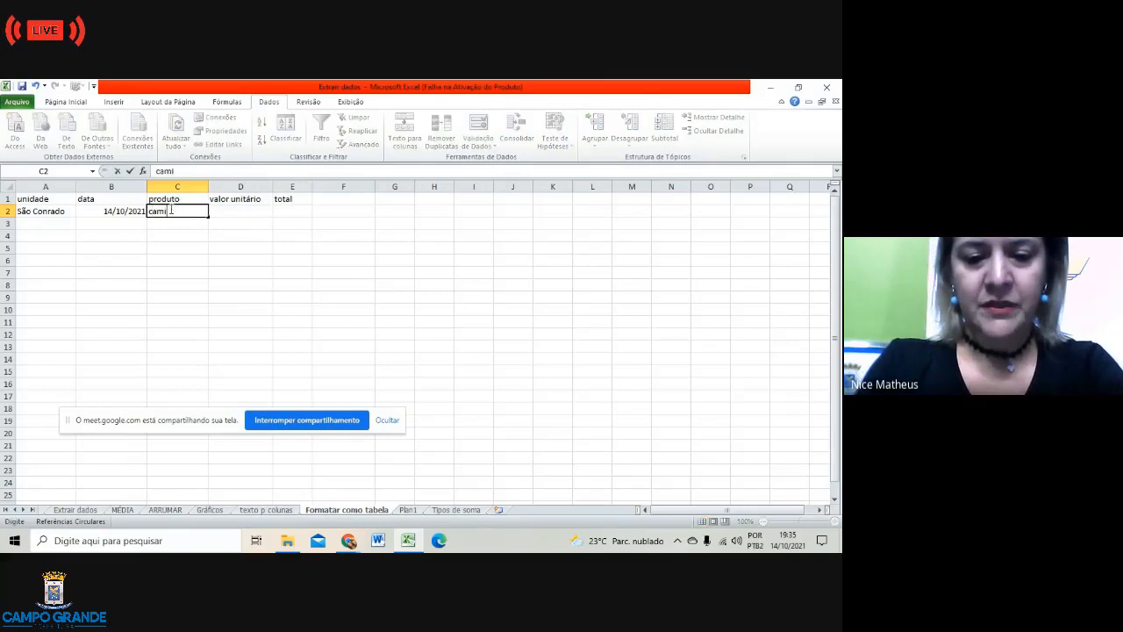
text(sa)
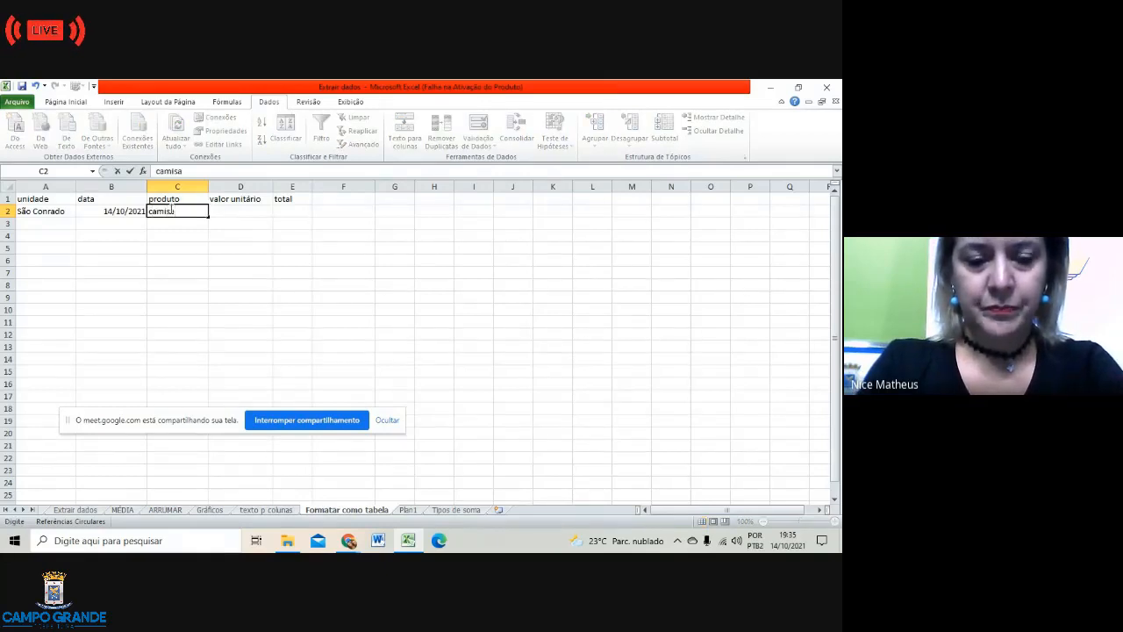
text( linho)
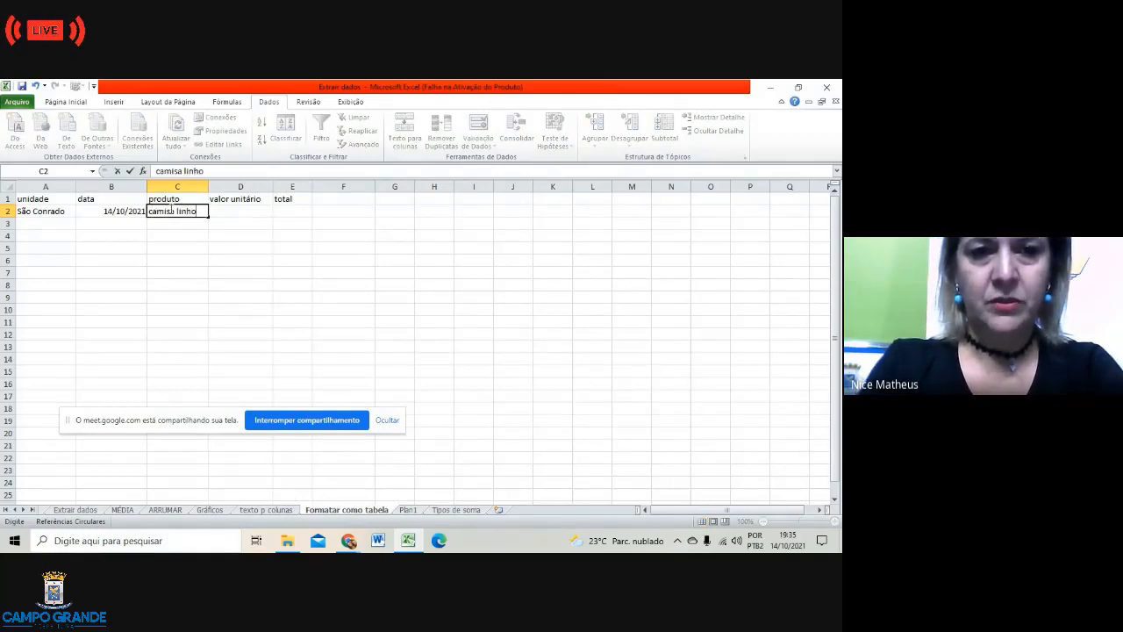
click(247, 209)
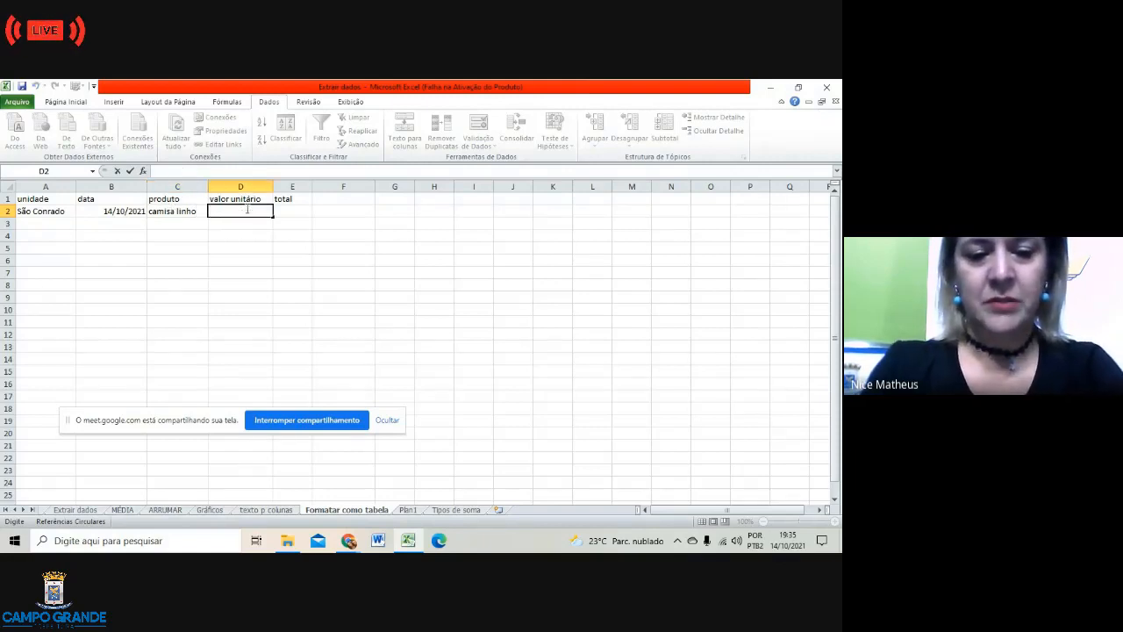
text(120,)
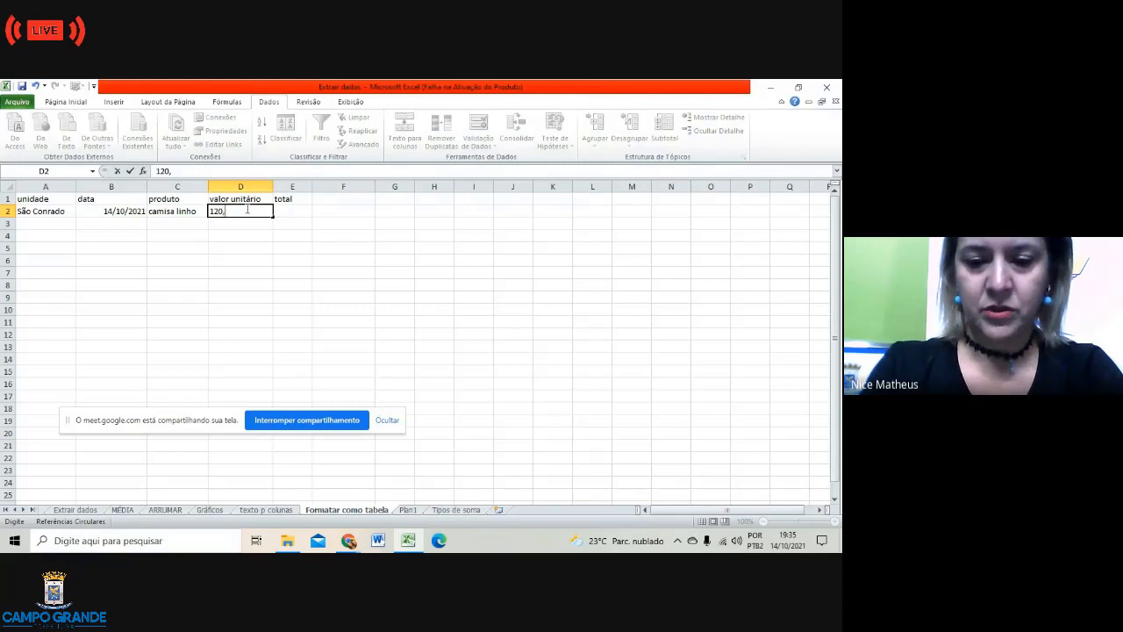
text(00)
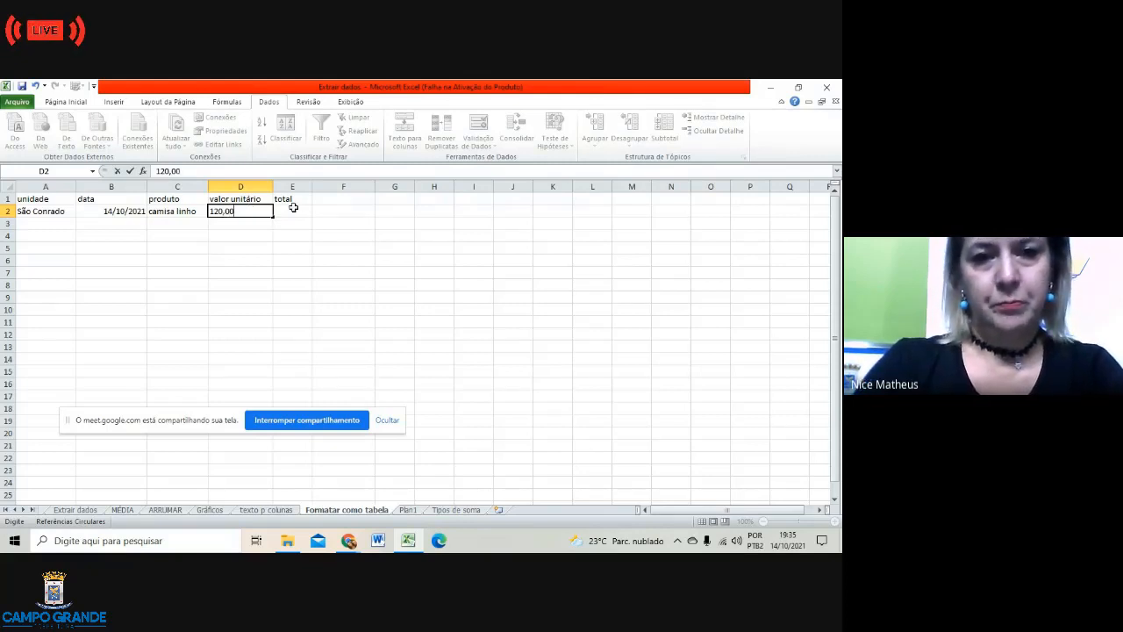
click(294, 209)
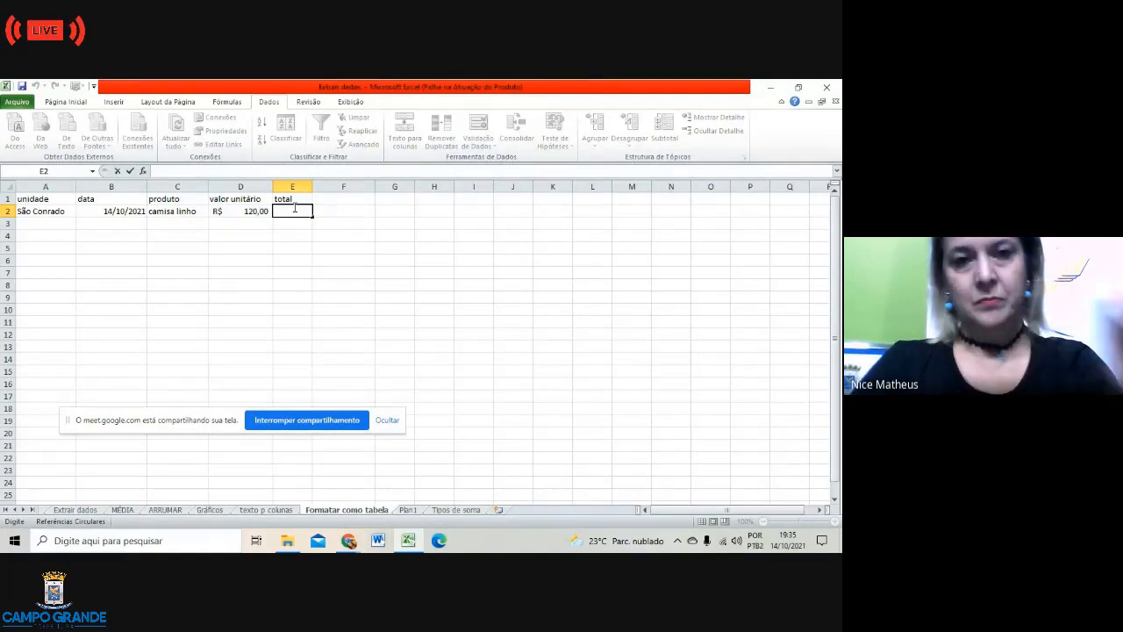
text(6)
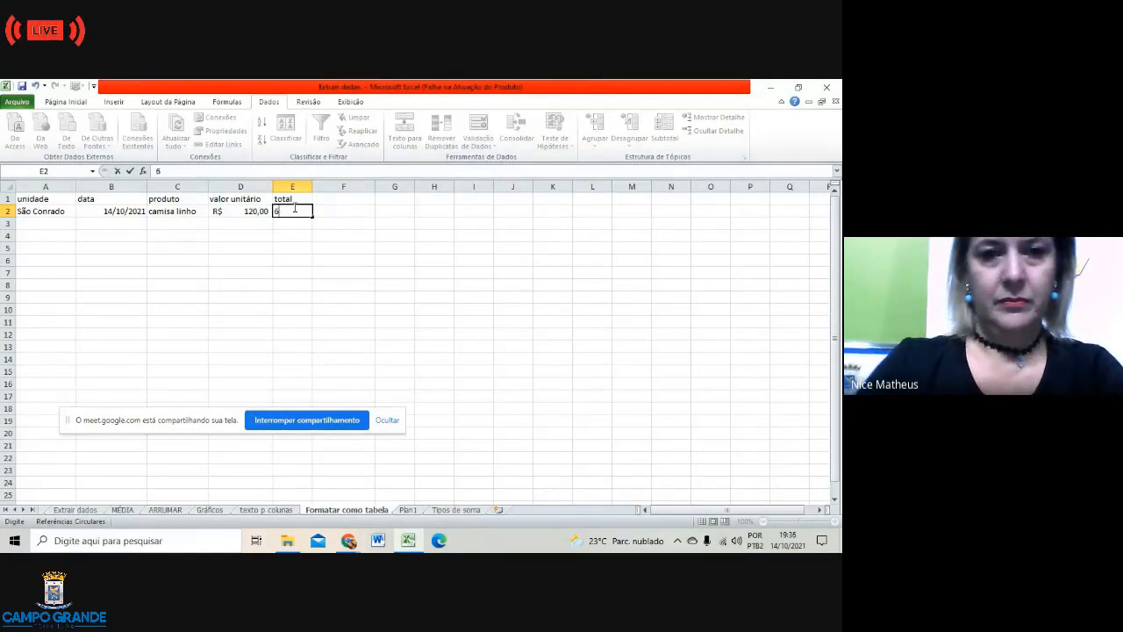
click(50, 223)
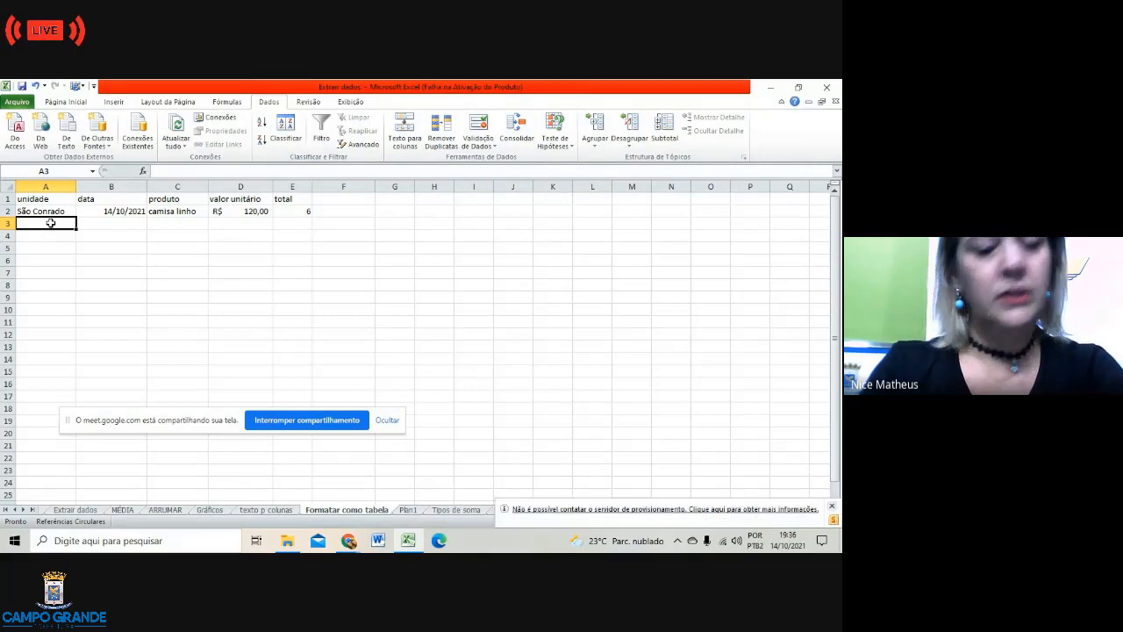
Step: Enter Taquarussu in A3 with the date 15/10/2021
text(T)
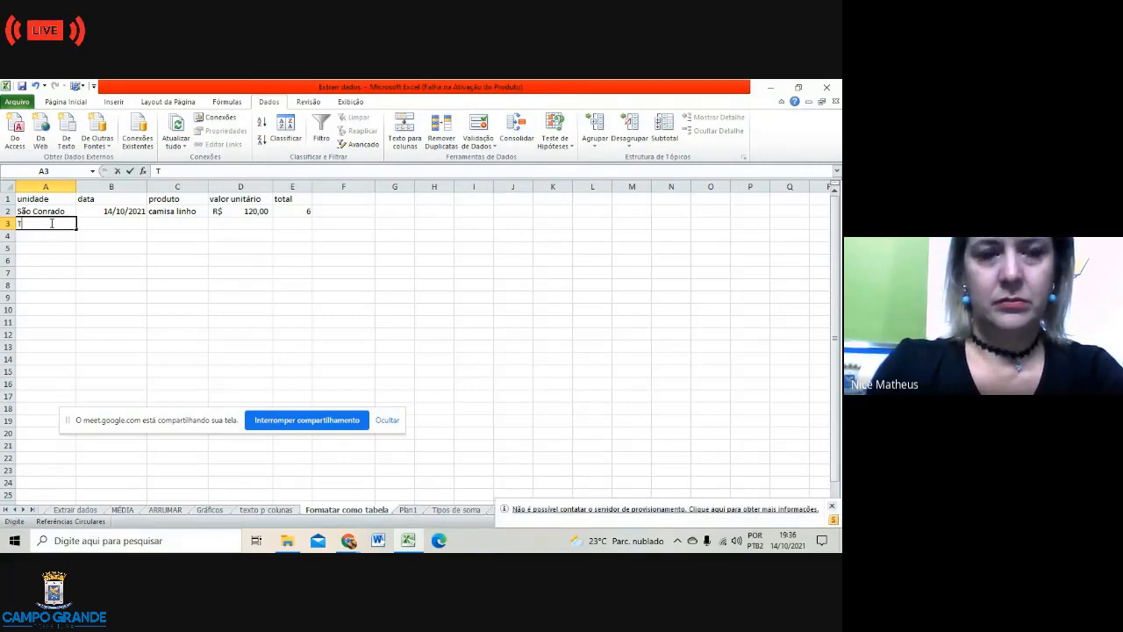
text(aquarussu)
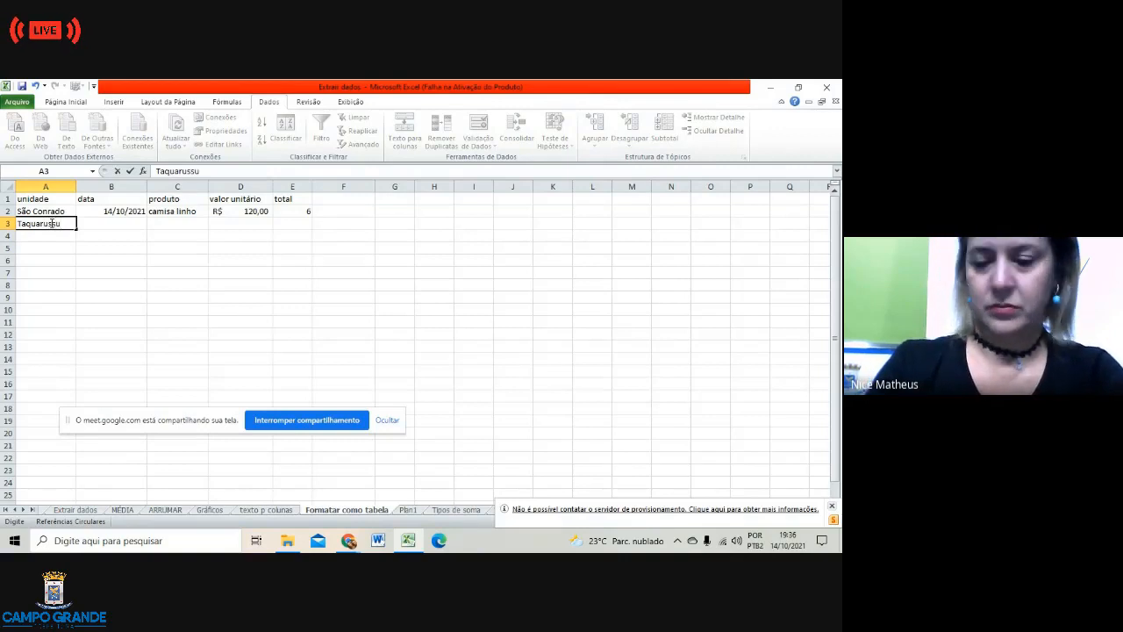
key(Tab)
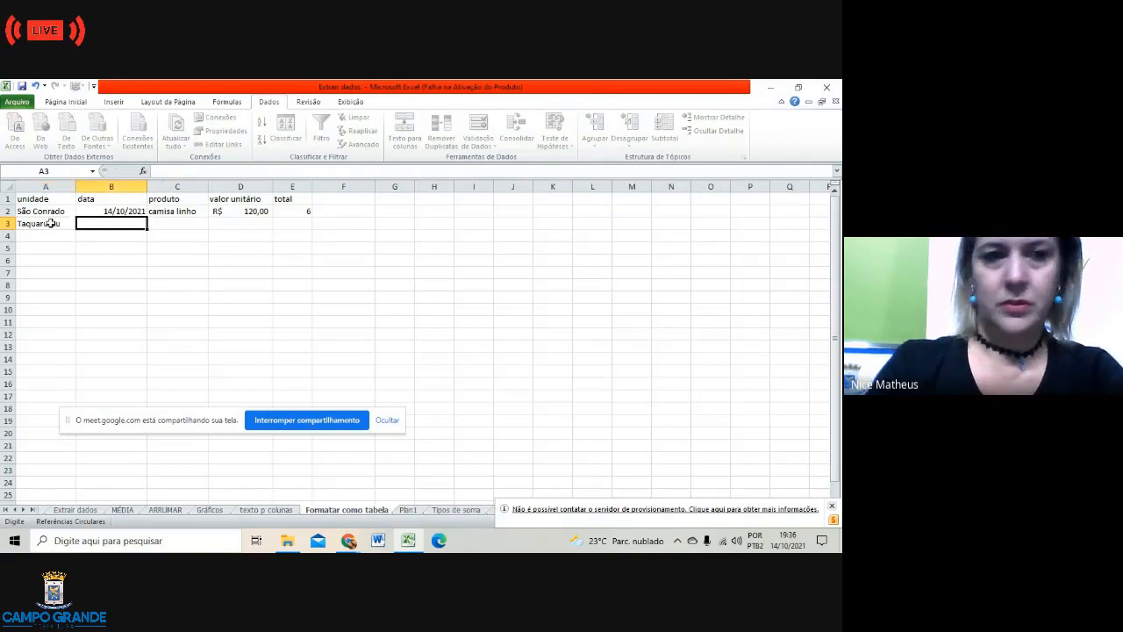
text(14)
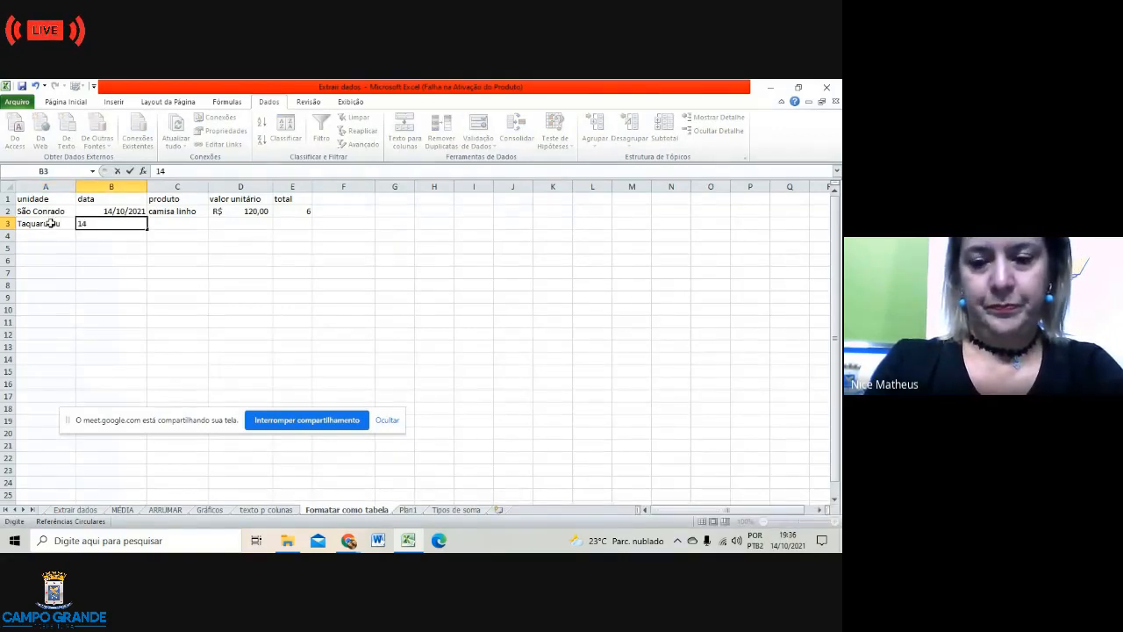
key(BackSpace)
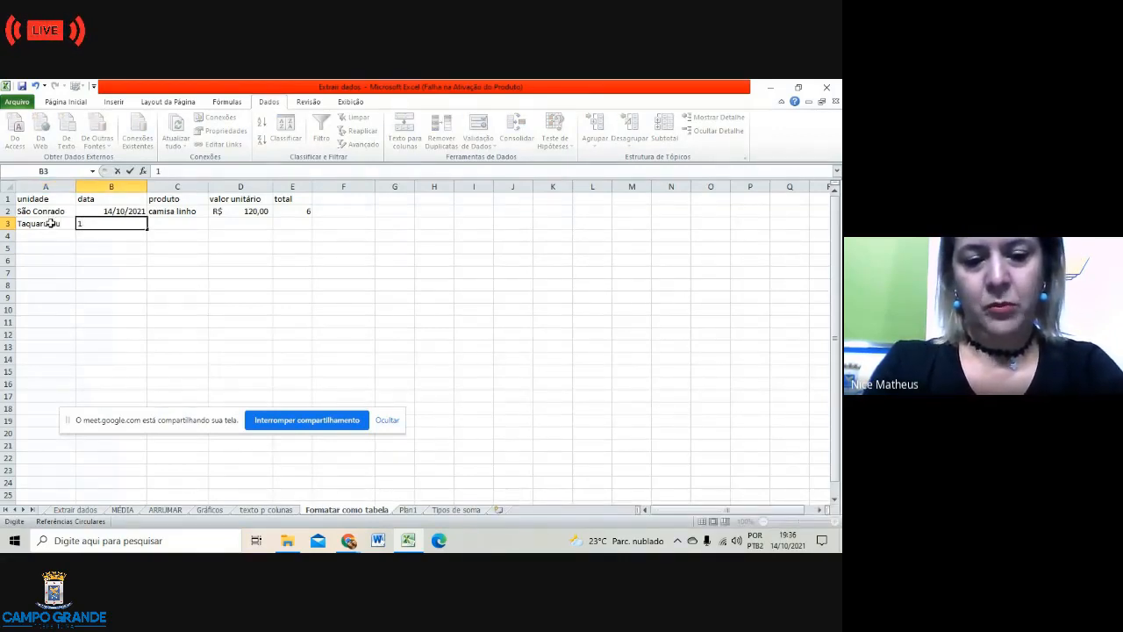
text(5)
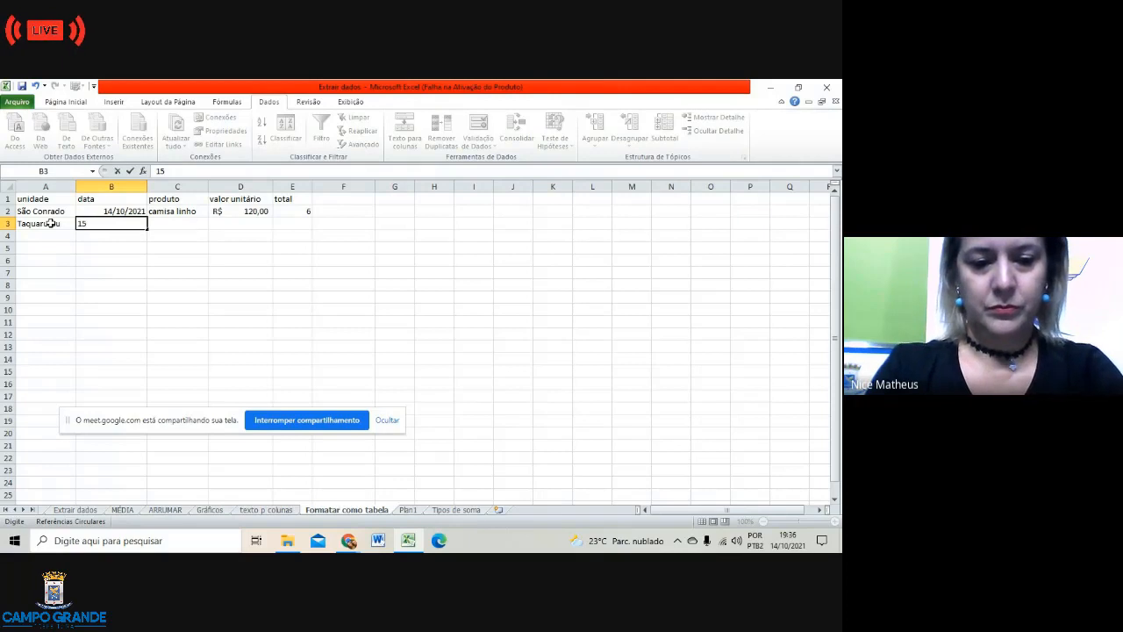
text(1)
key(BackSpace)
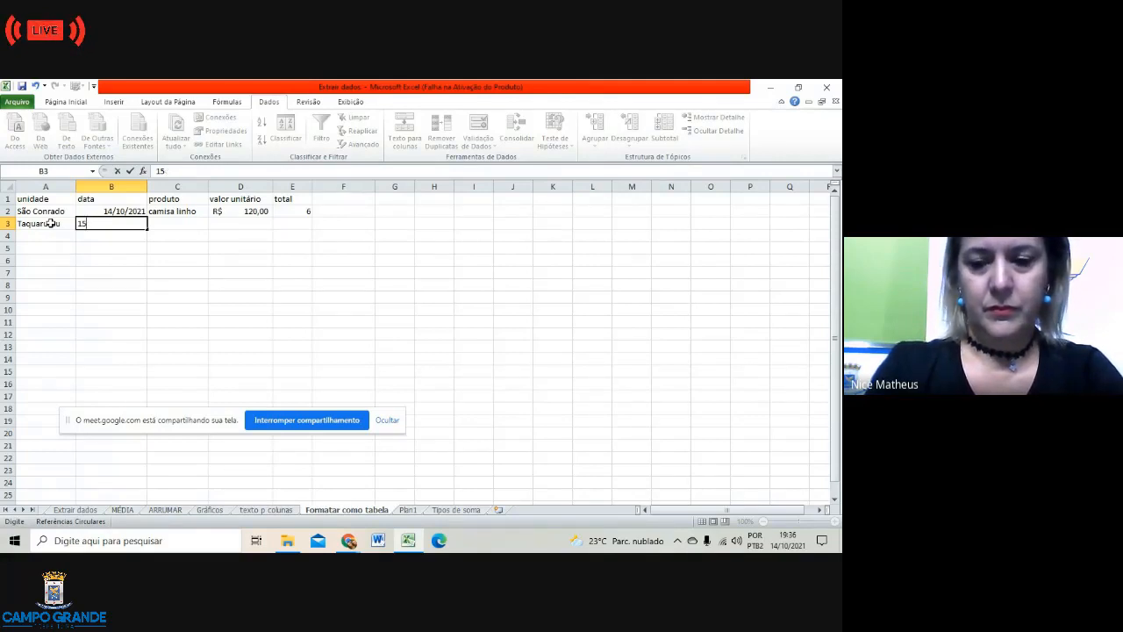
text(/)
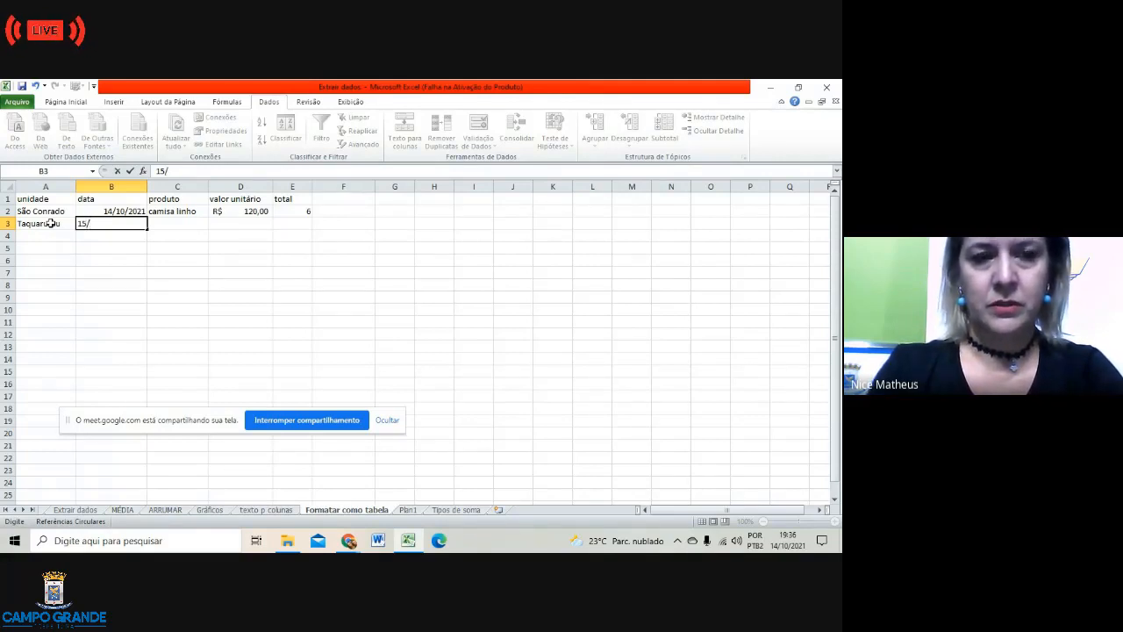
text(10)
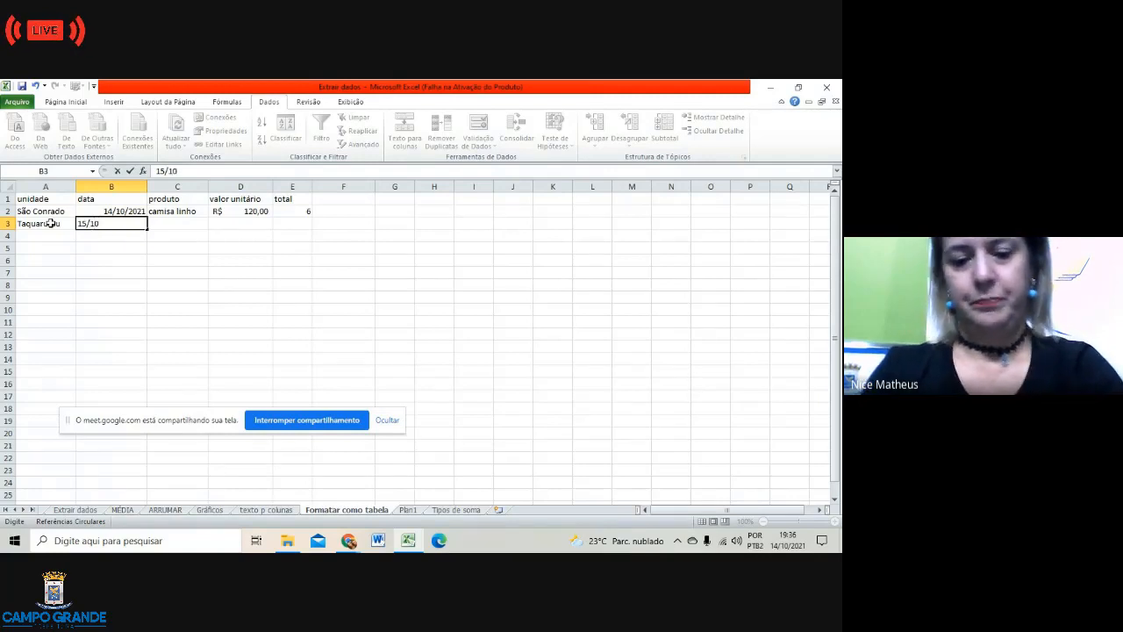
text(/2021)
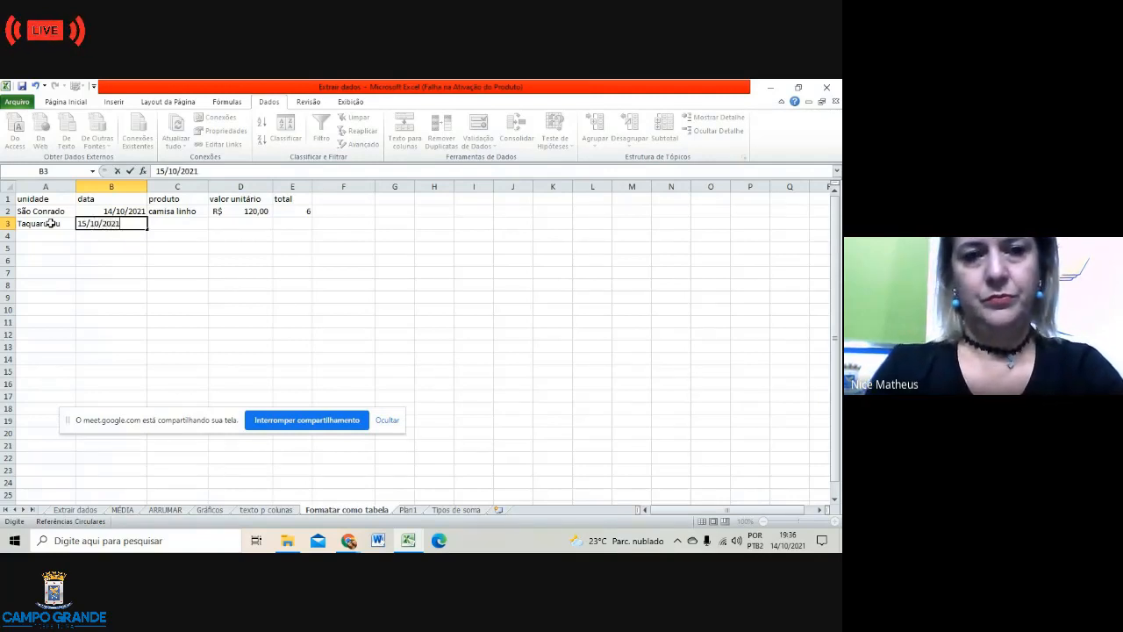
click(179, 224)
Step: Complete row 3 with product short sarja, price 80 and total 9
text(sh)
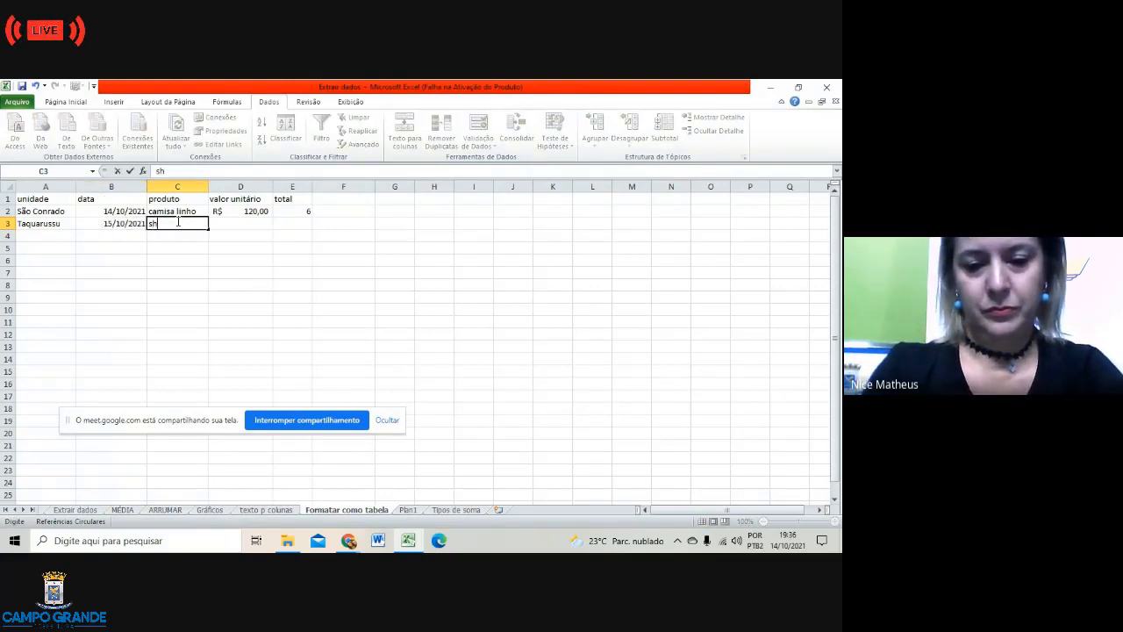
text(ort)
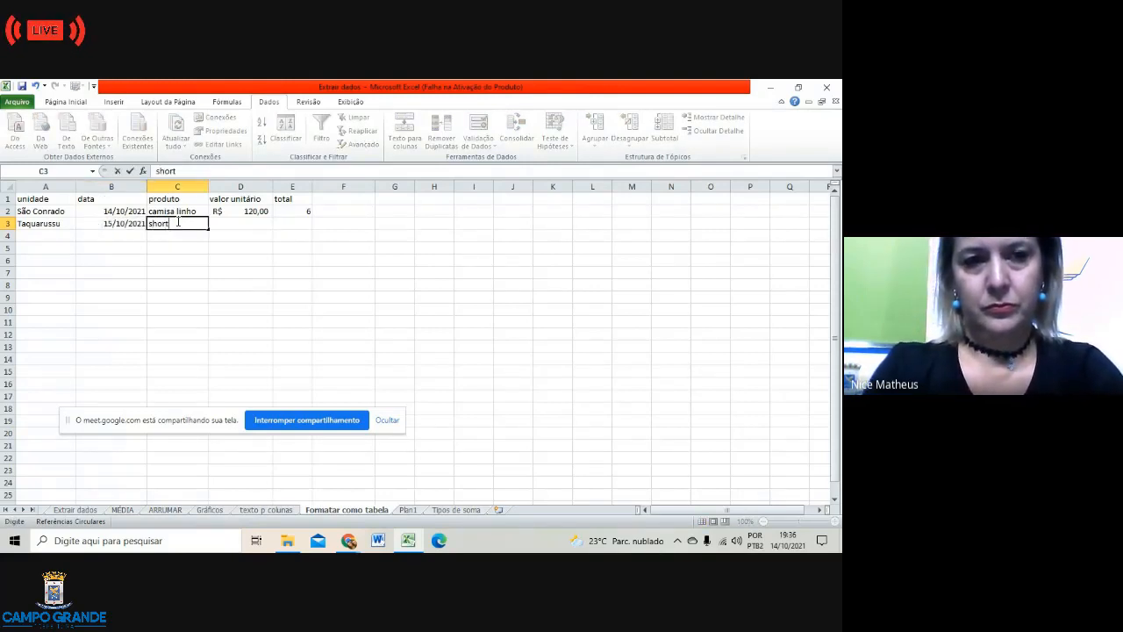
text( sar)
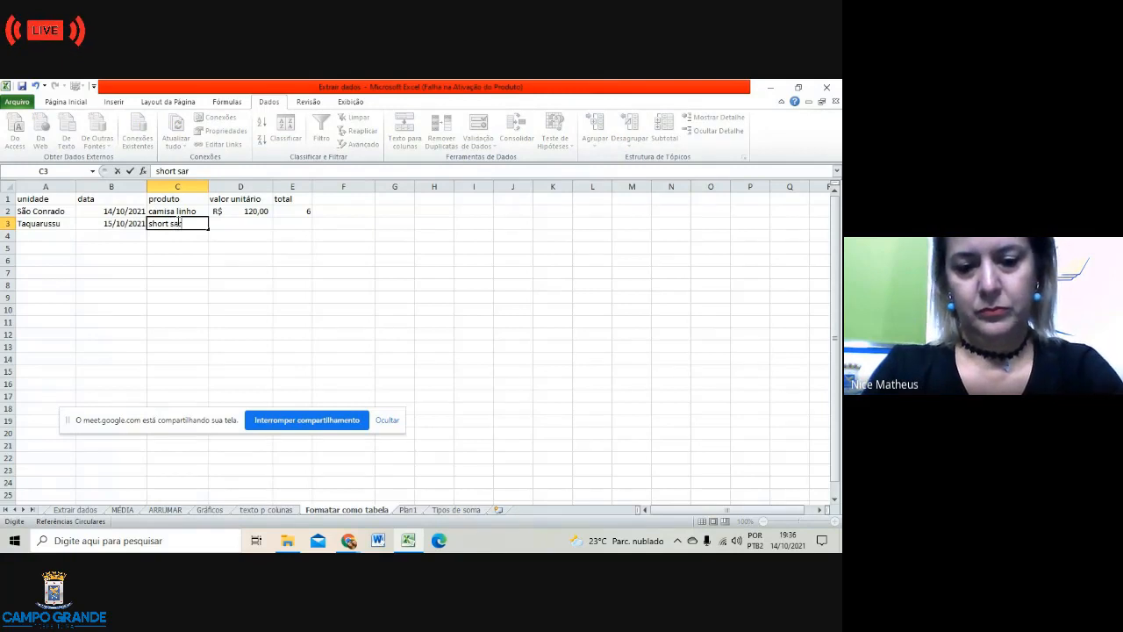
text(ja)
key(Tab)
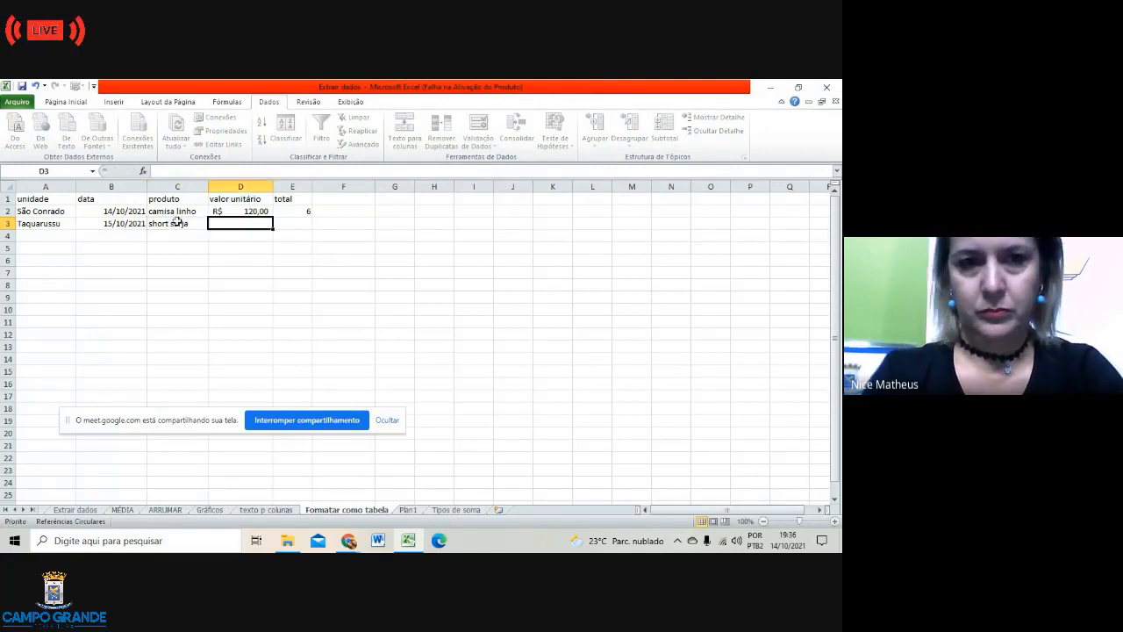
text(80)
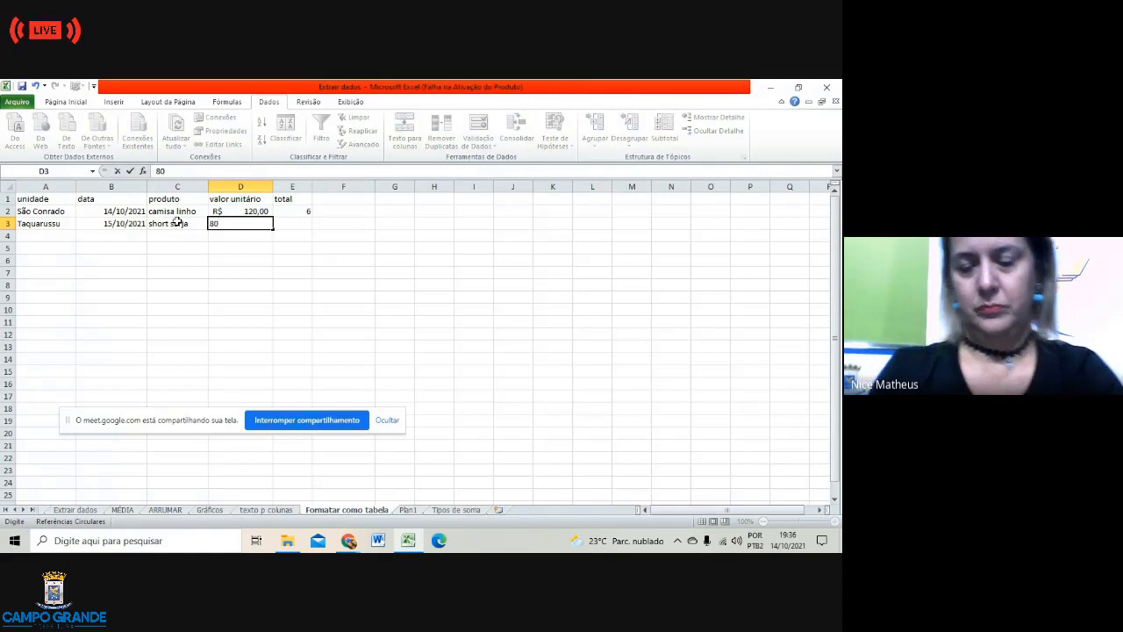
key(Tab)
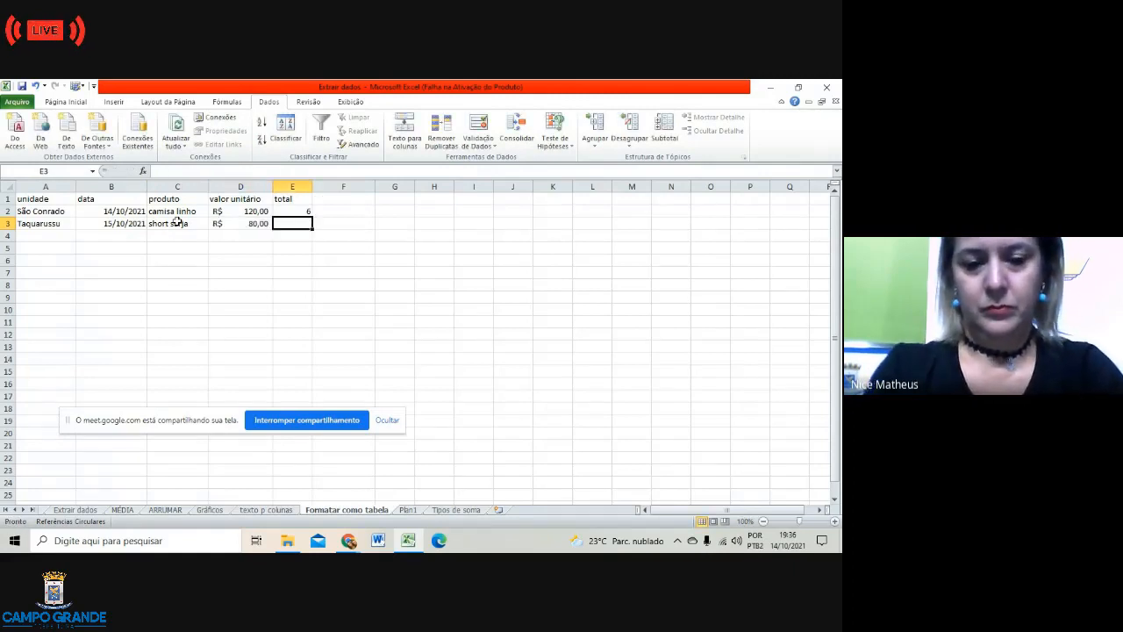
text(9)
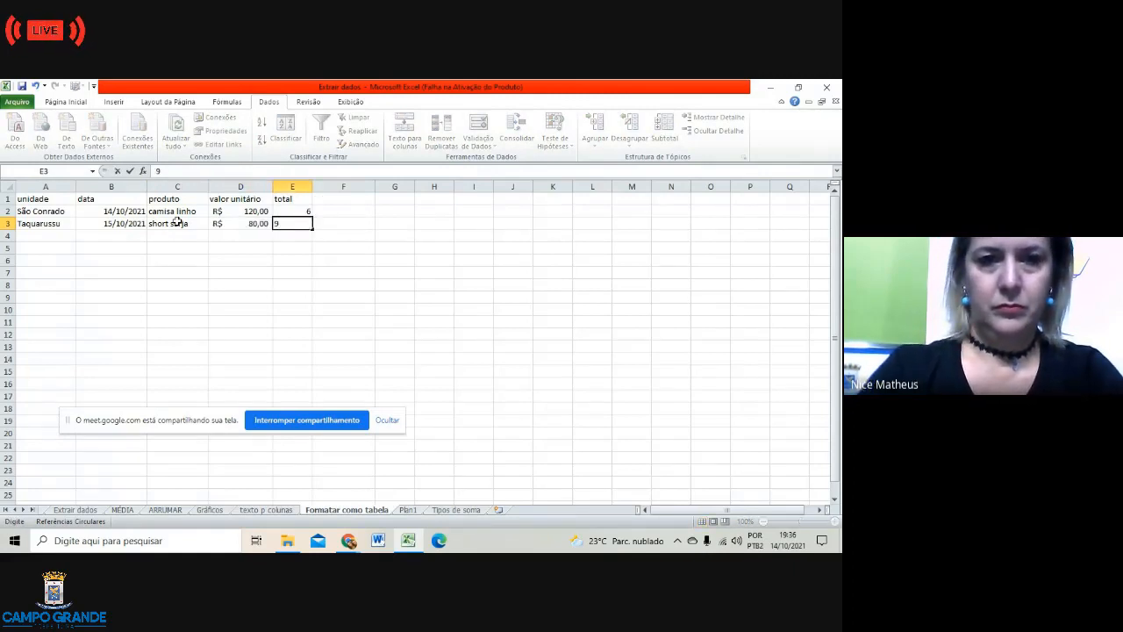
click(56, 233)
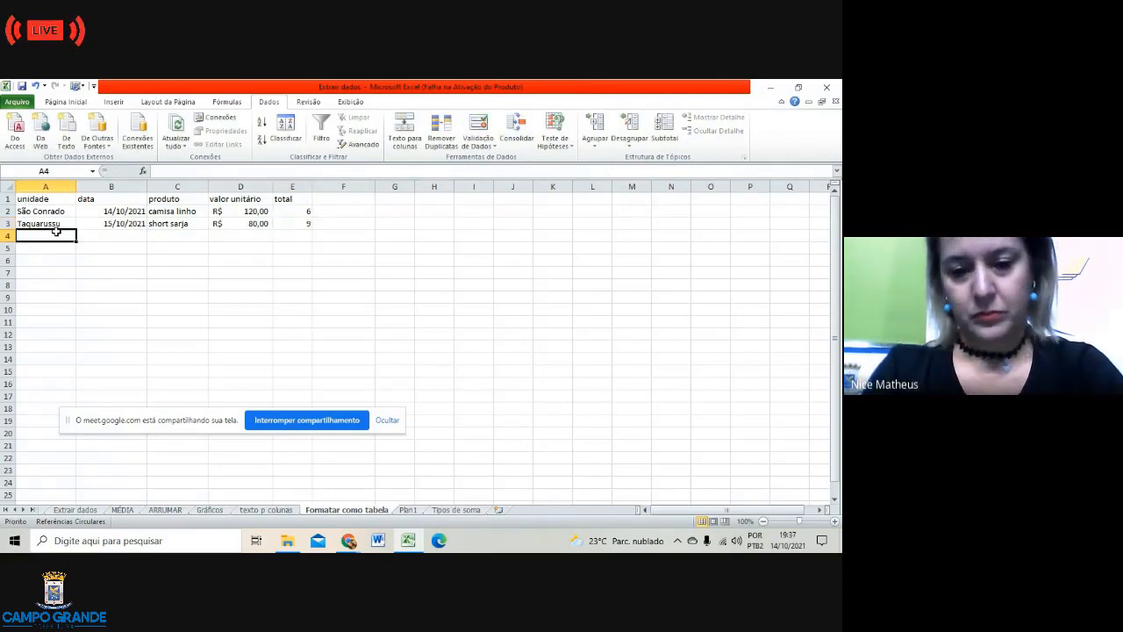
Step: Add Itamaracá in row 4, extend the dates to 16/10/2021, then calça jeans, 150 and 12
text(Itama)
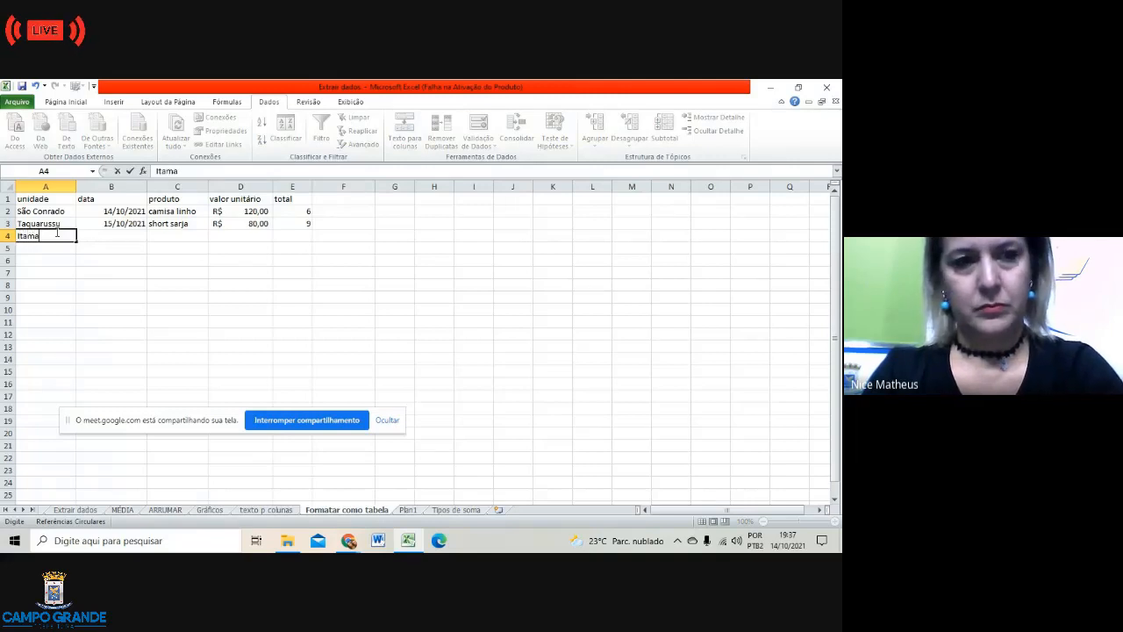
text(racá)
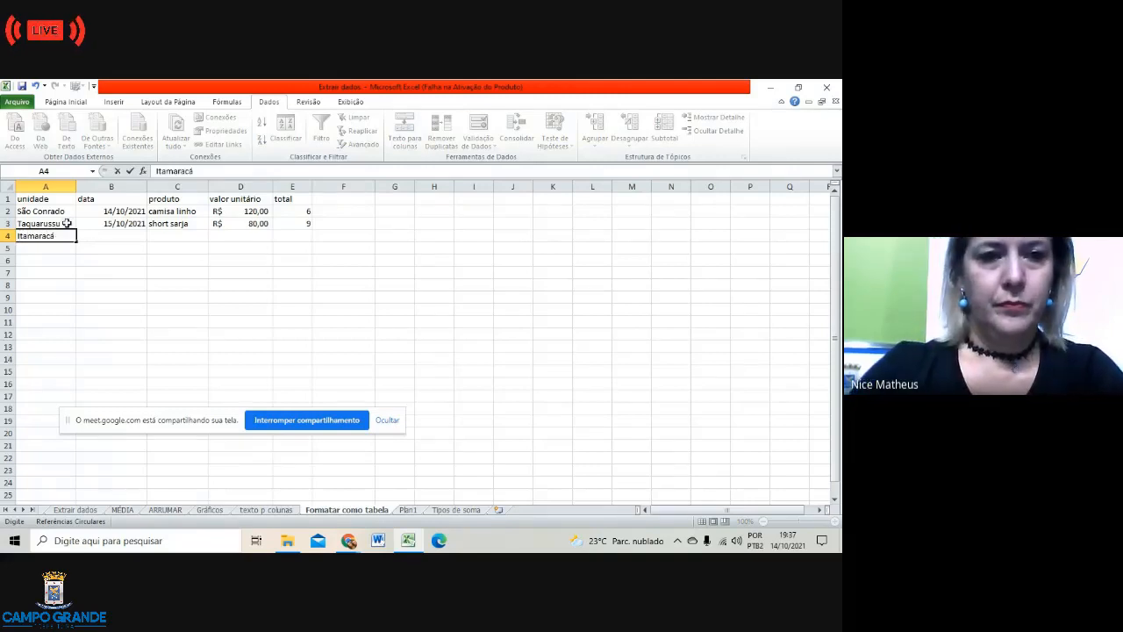
drag(116, 212, 119, 226)
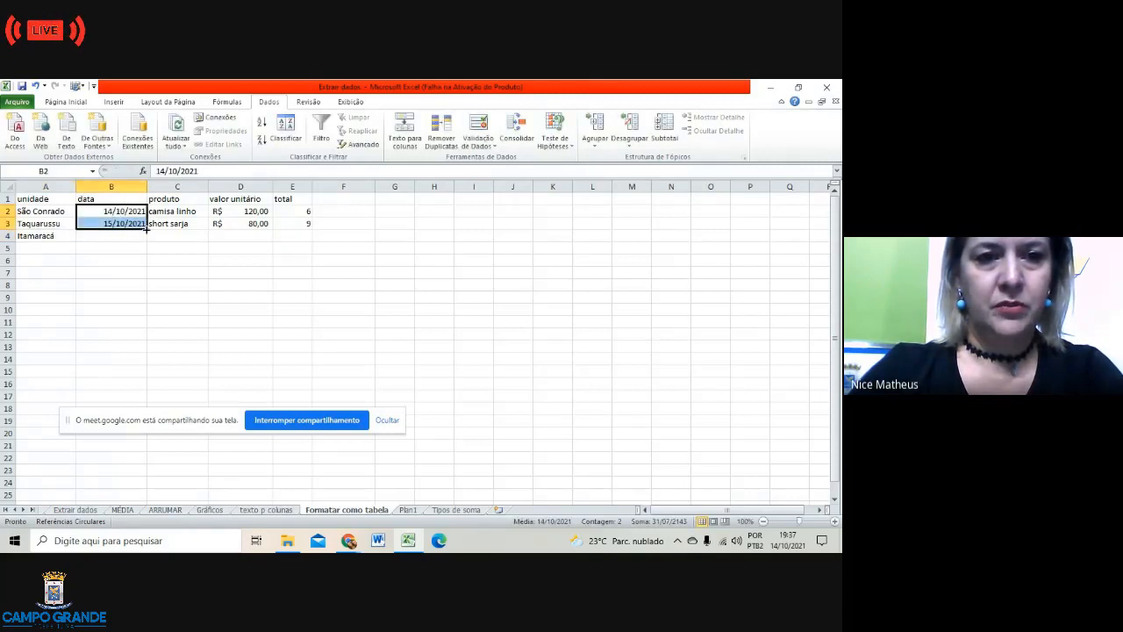
drag(146, 229, 146, 236)
double_click(178, 236)
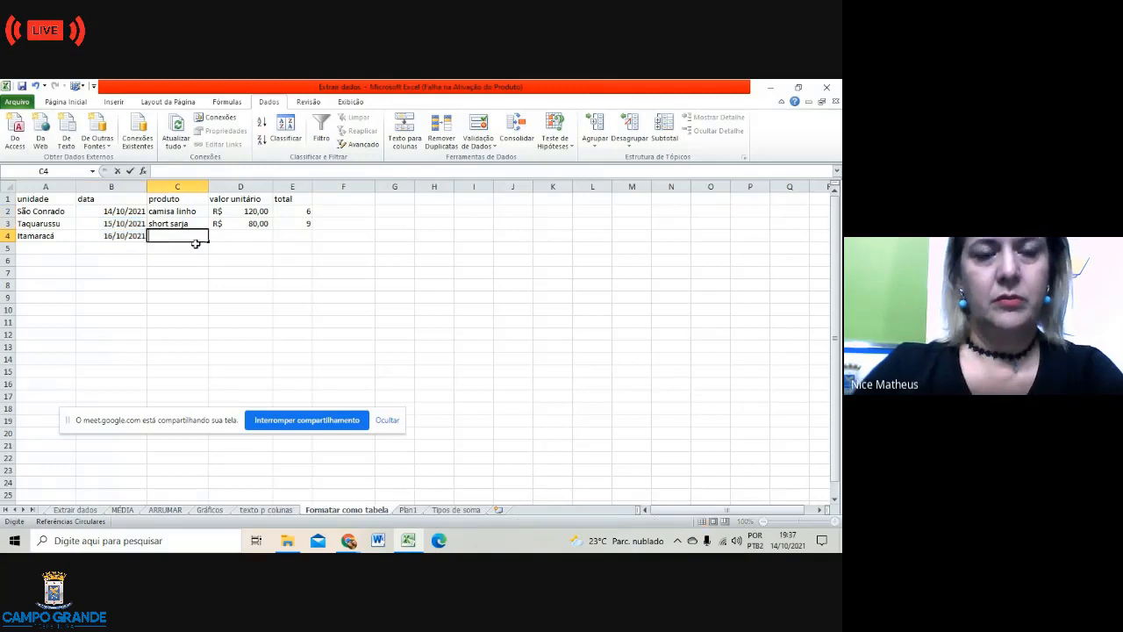
text(c)
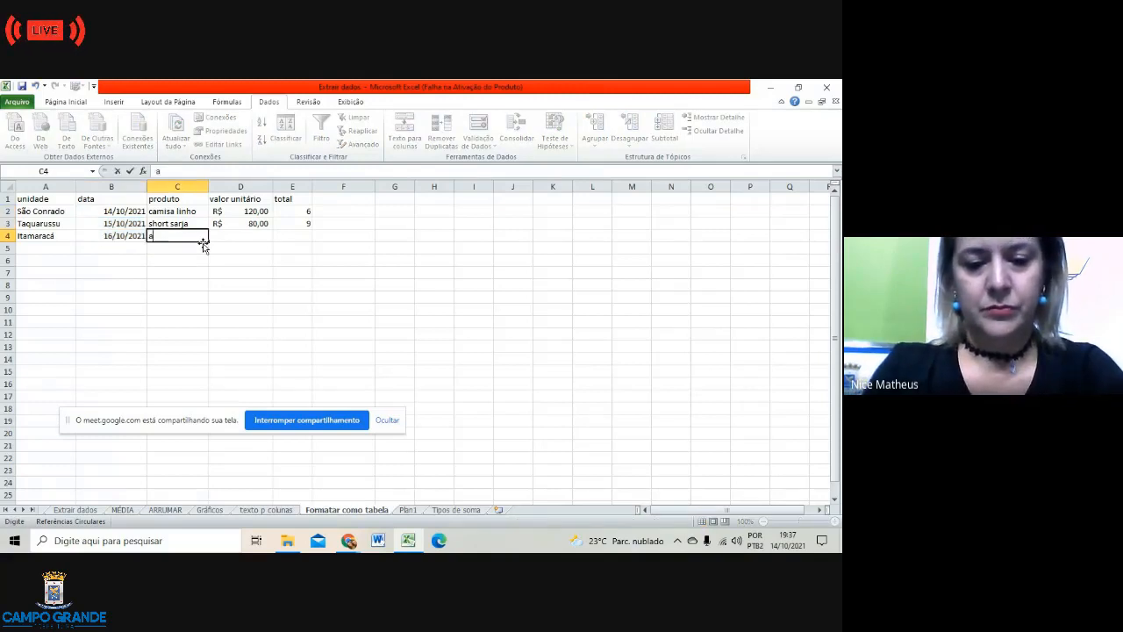
text(alça)
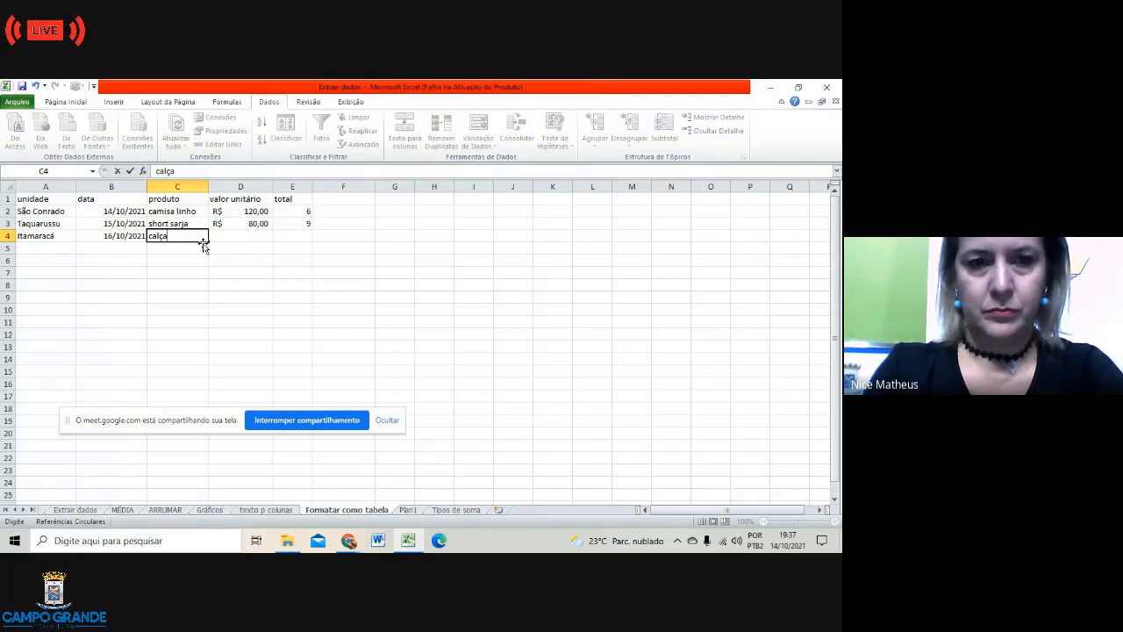
text( jeans)
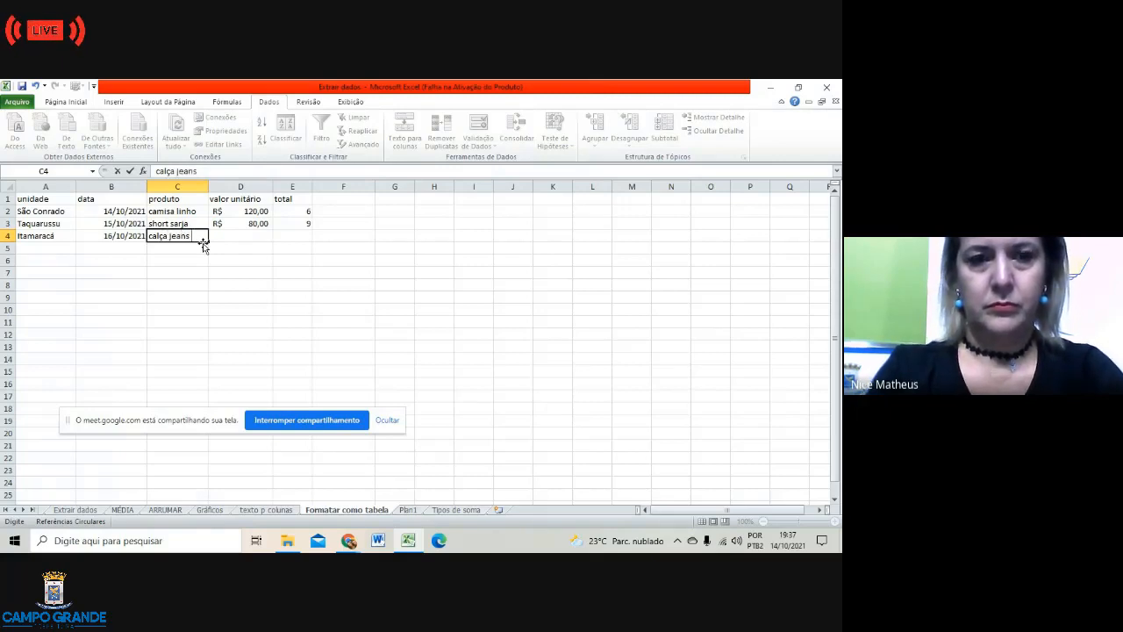
key(Tab)
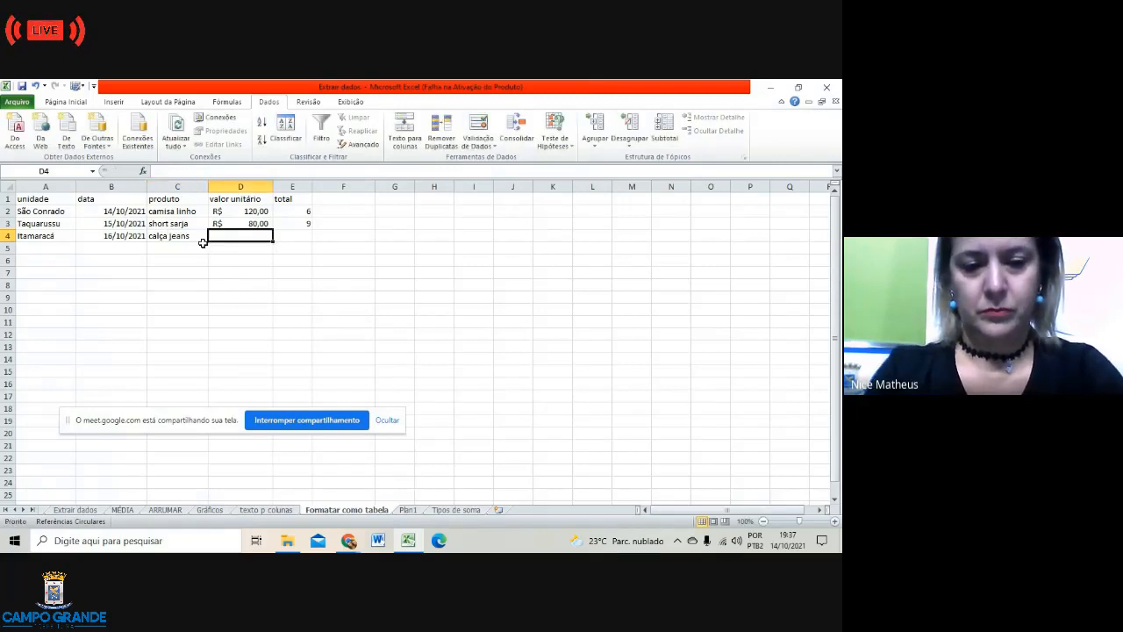
text(150)
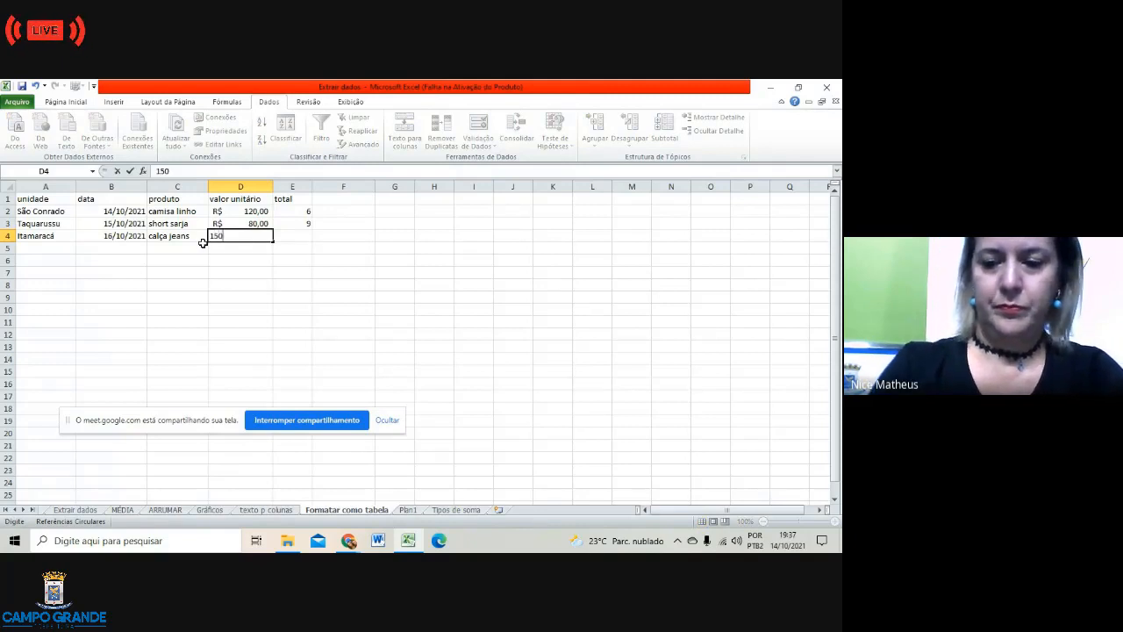
key(Tab)
text(12)
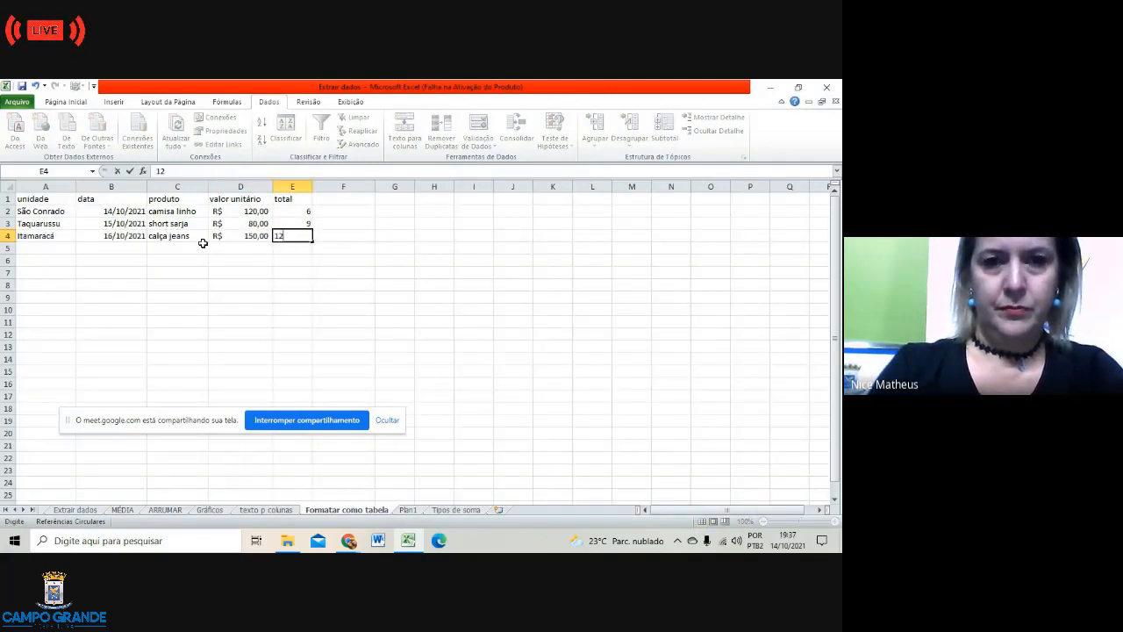
click(44, 247)
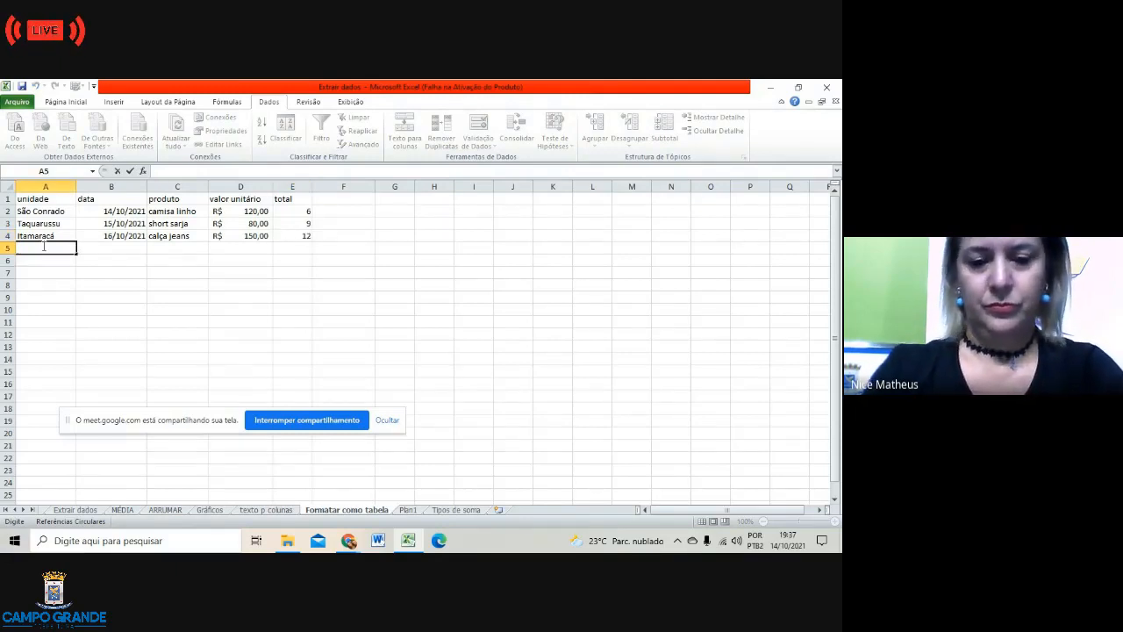
Step: Enter Leblon in A5 and extend the date series to 17/10/2021 in B5
text(Le)
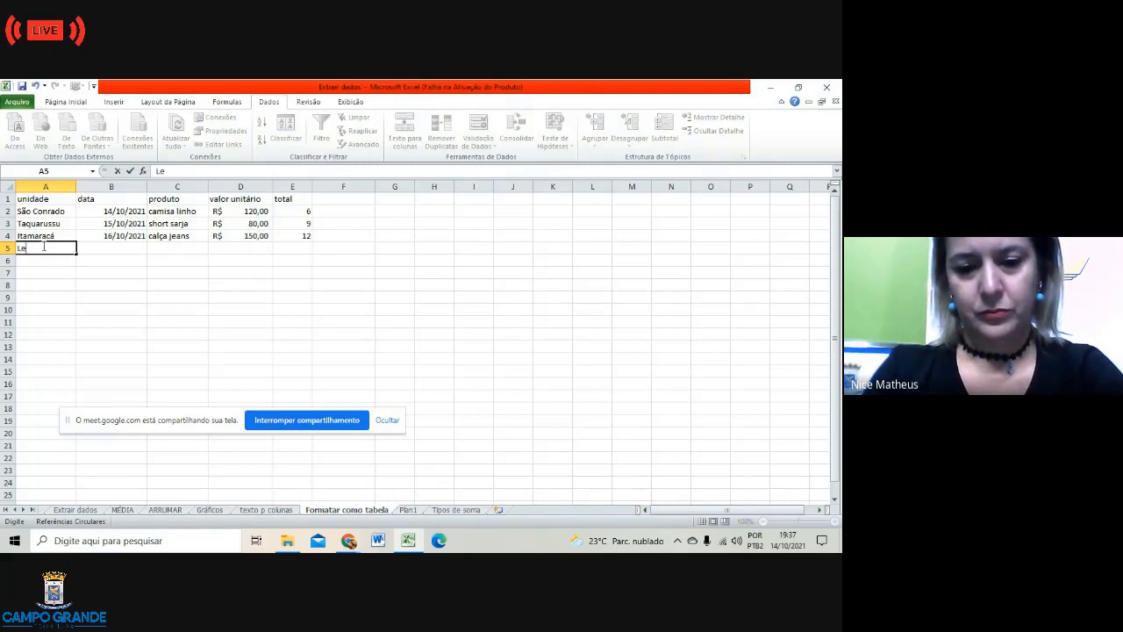
text(blon)
key(Tab)
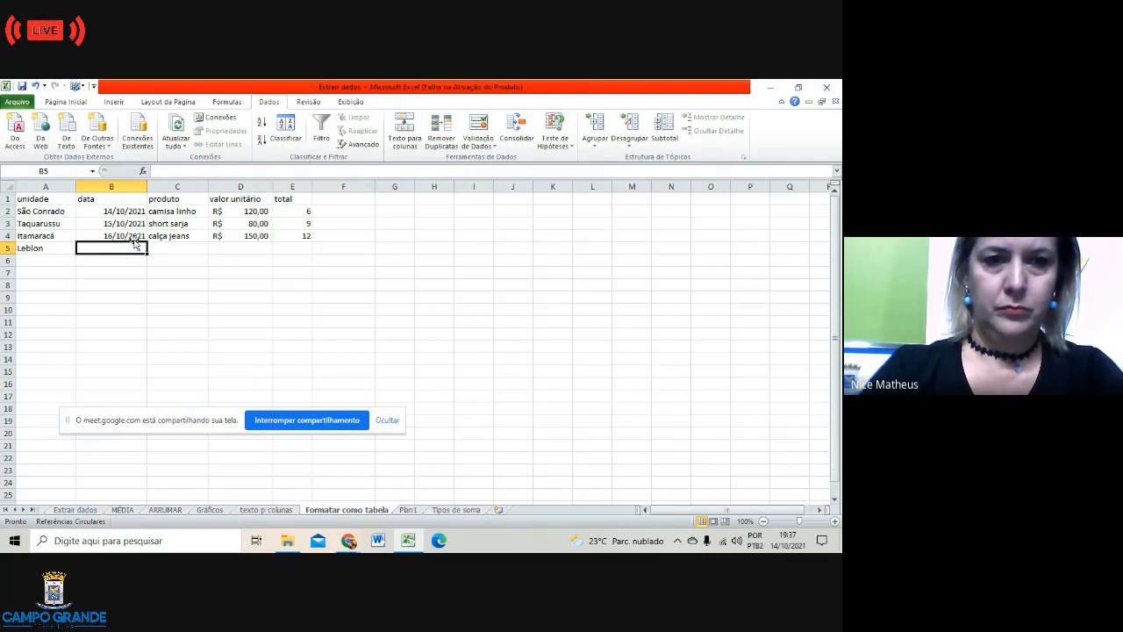
click(134, 235)
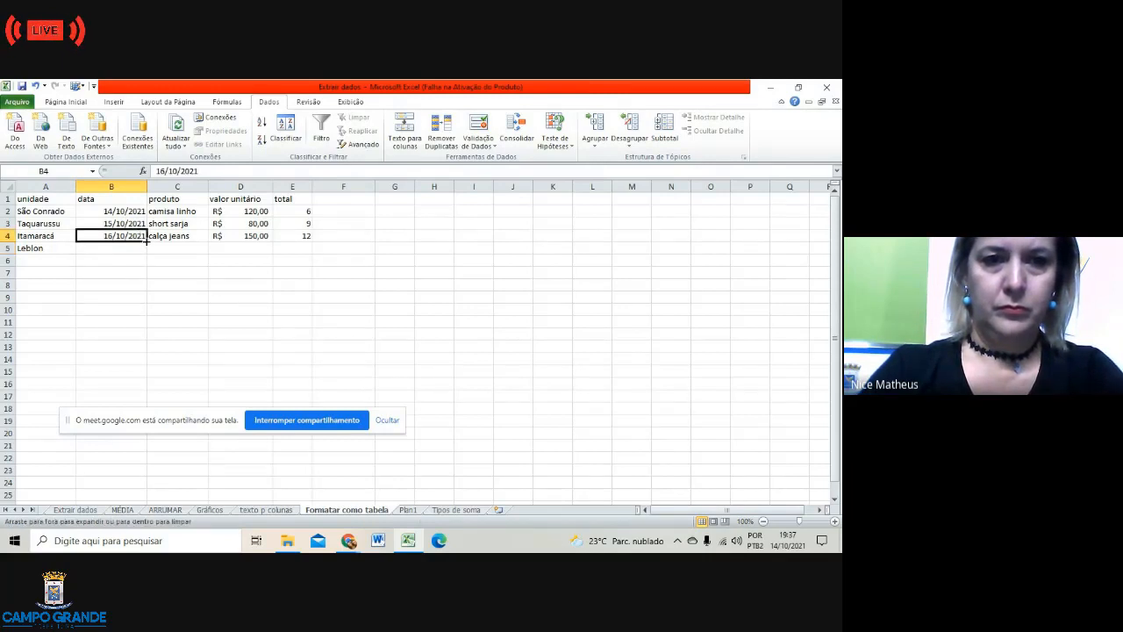
drag(146, 238, 151, 254)
Step: Fill row 5 with product vestido, unit price 200 and total 20
click(171, 248)
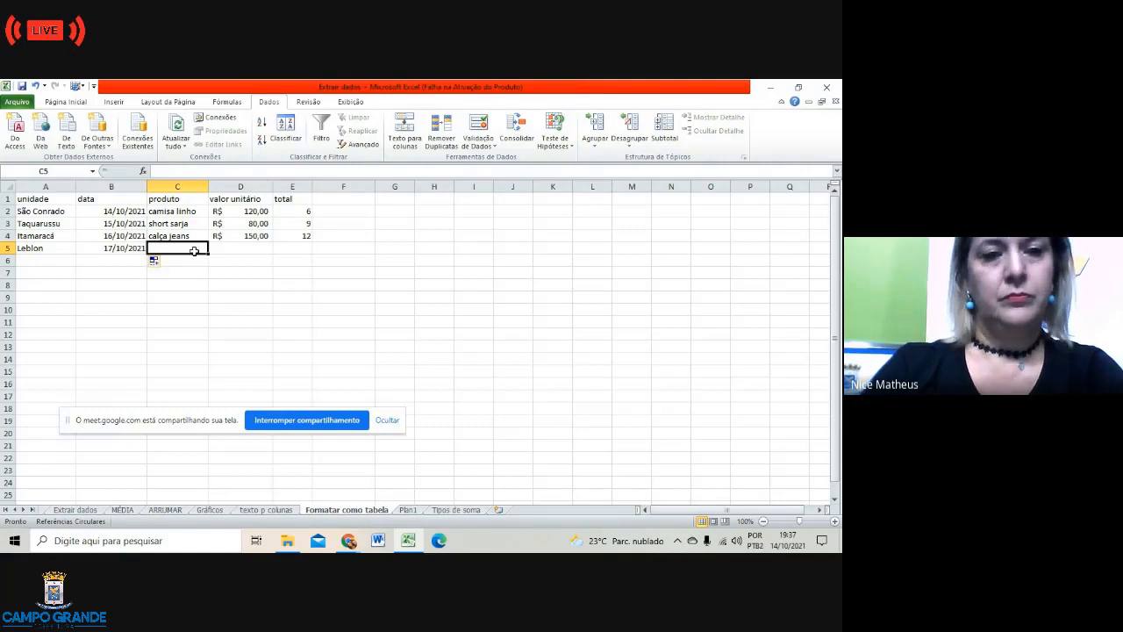
text(vesto)
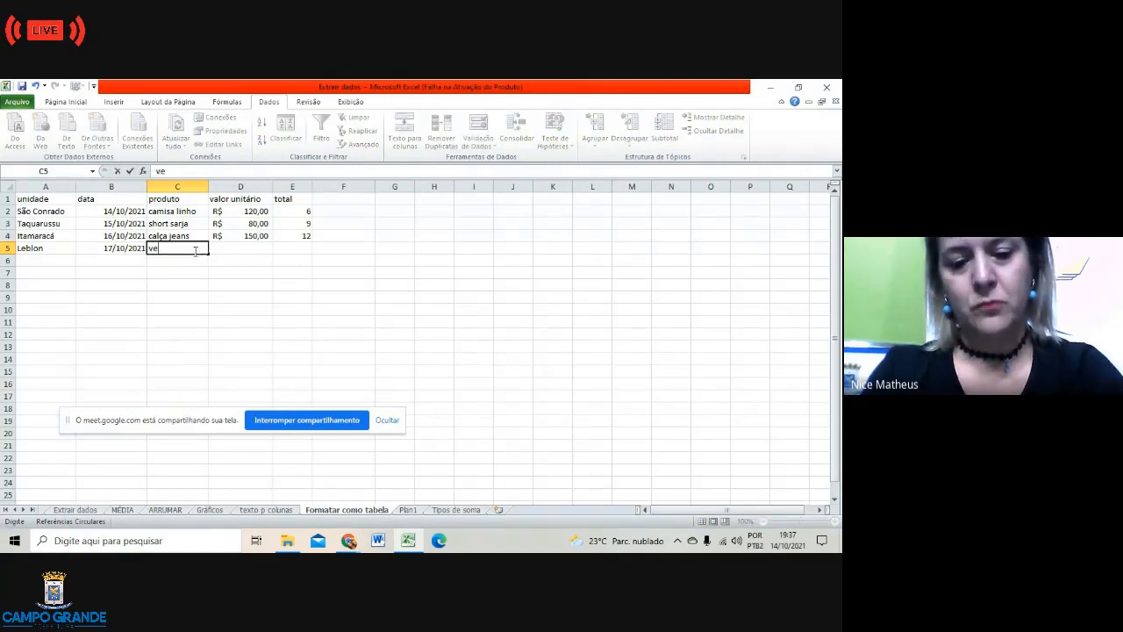
key(BackSpace)
key(BackSpace)
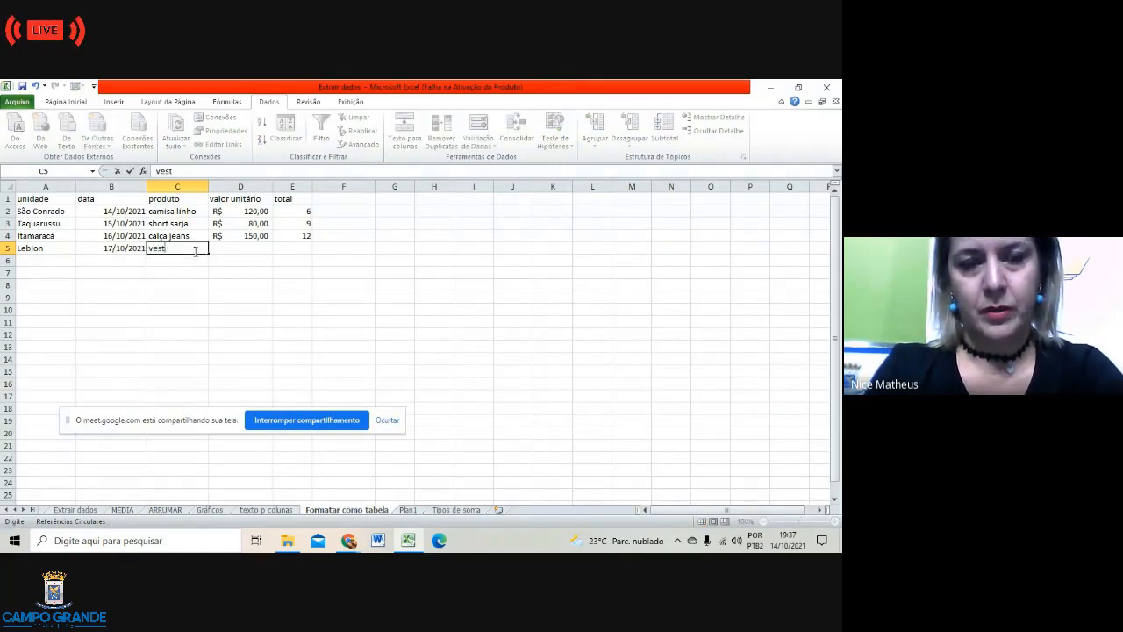
text(tido)
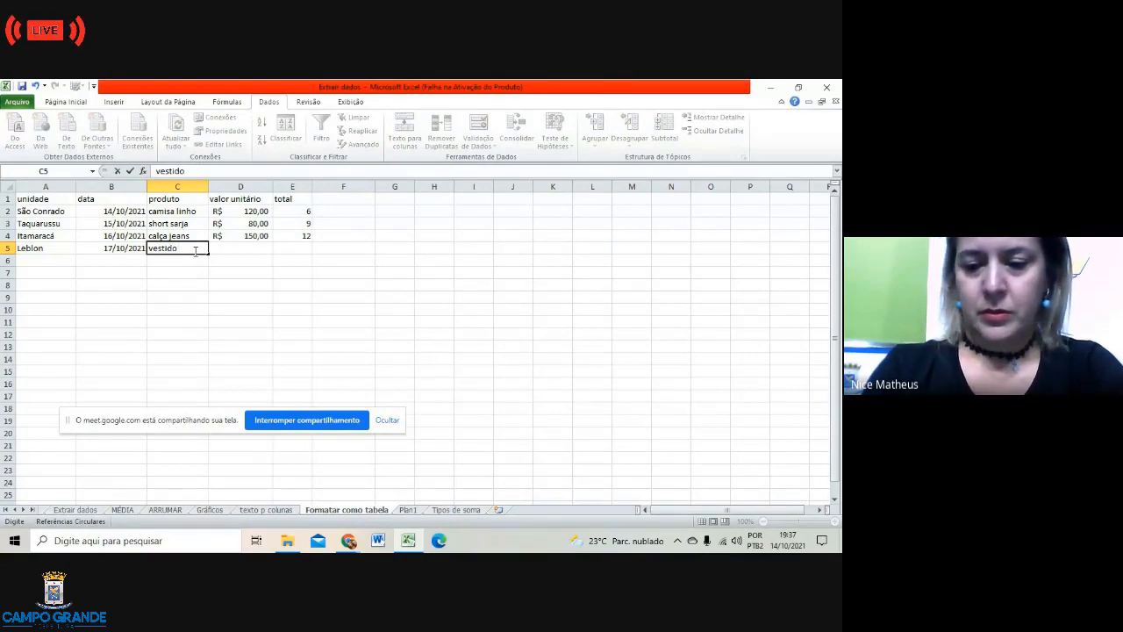
key(Tab)
text(200)
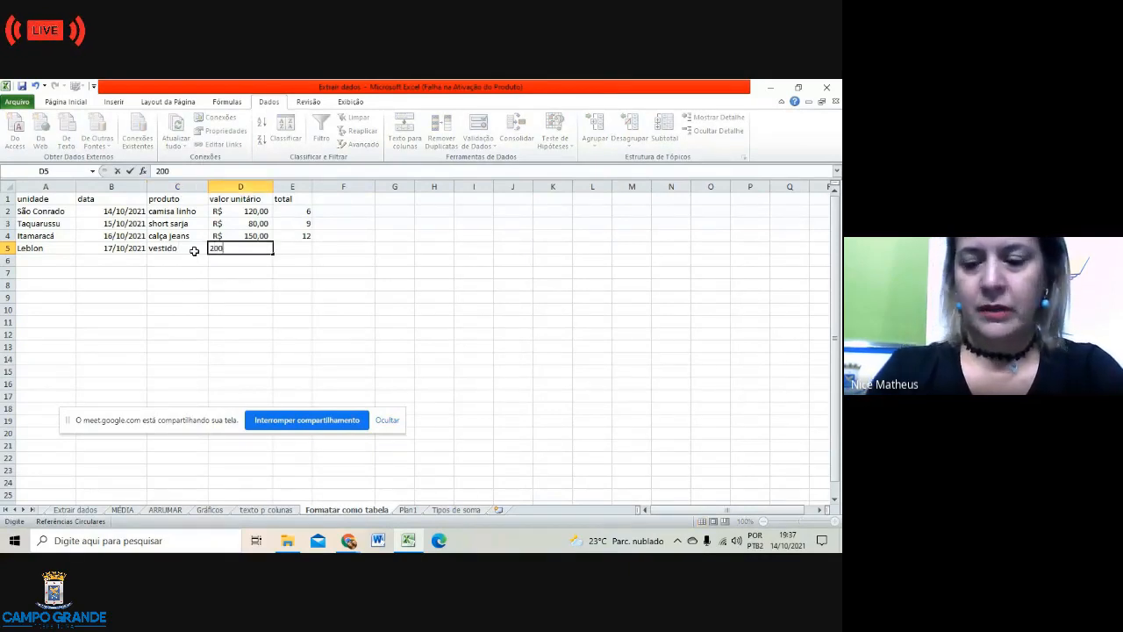
key(Tab)
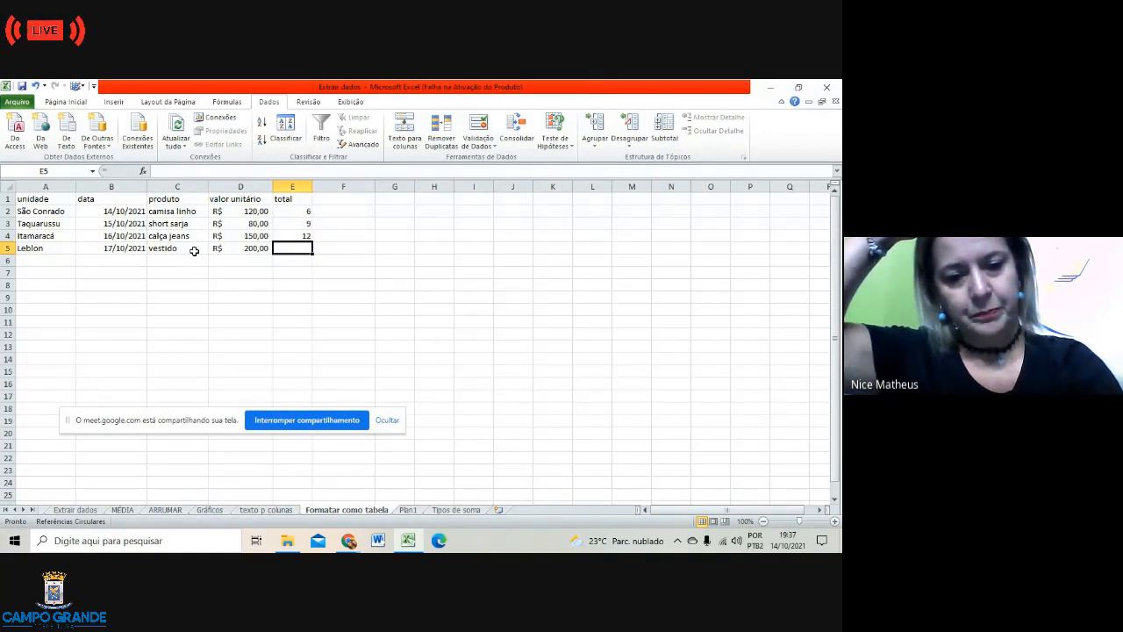
text(20)
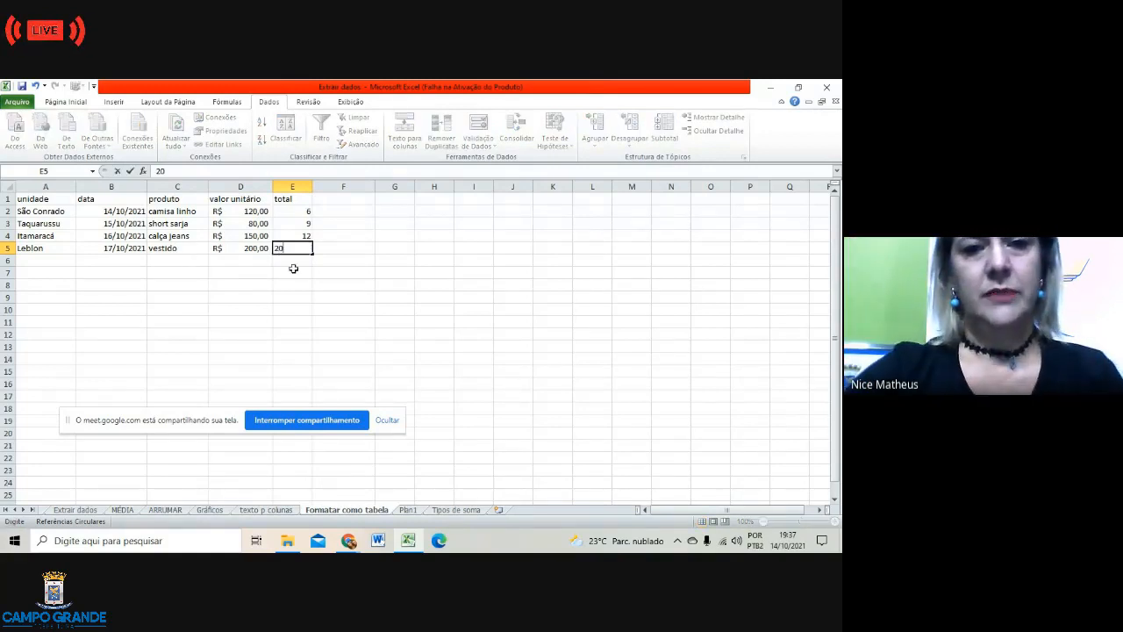
click(292, 272)
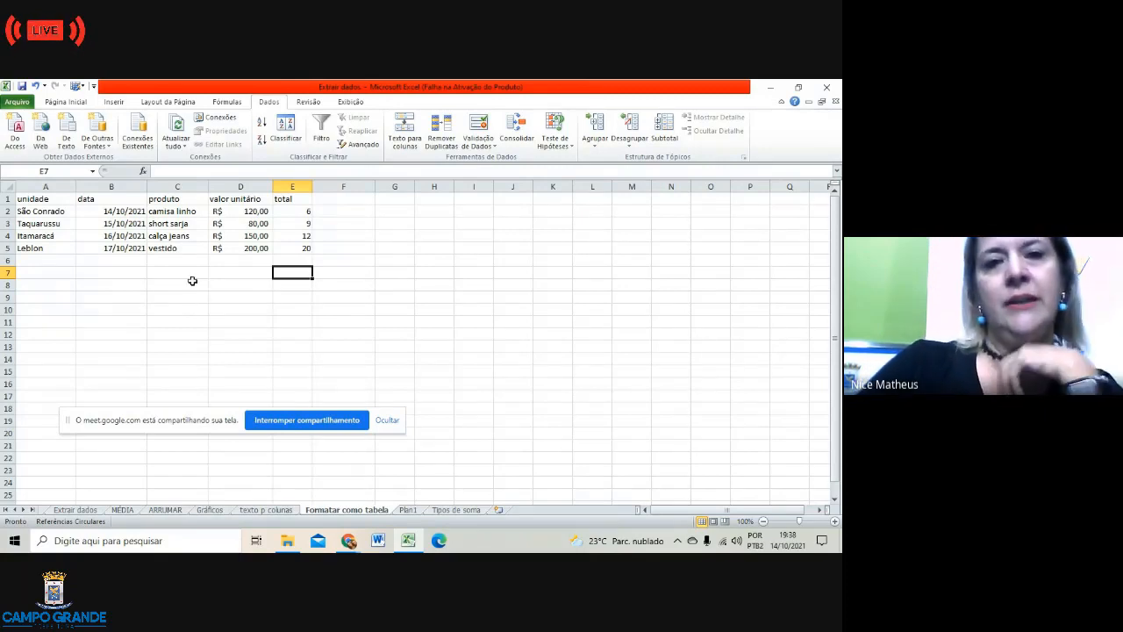
Step: Format A1:E5 as a table with headers in a light orange banded style
drag(40, 201, 298, 249)
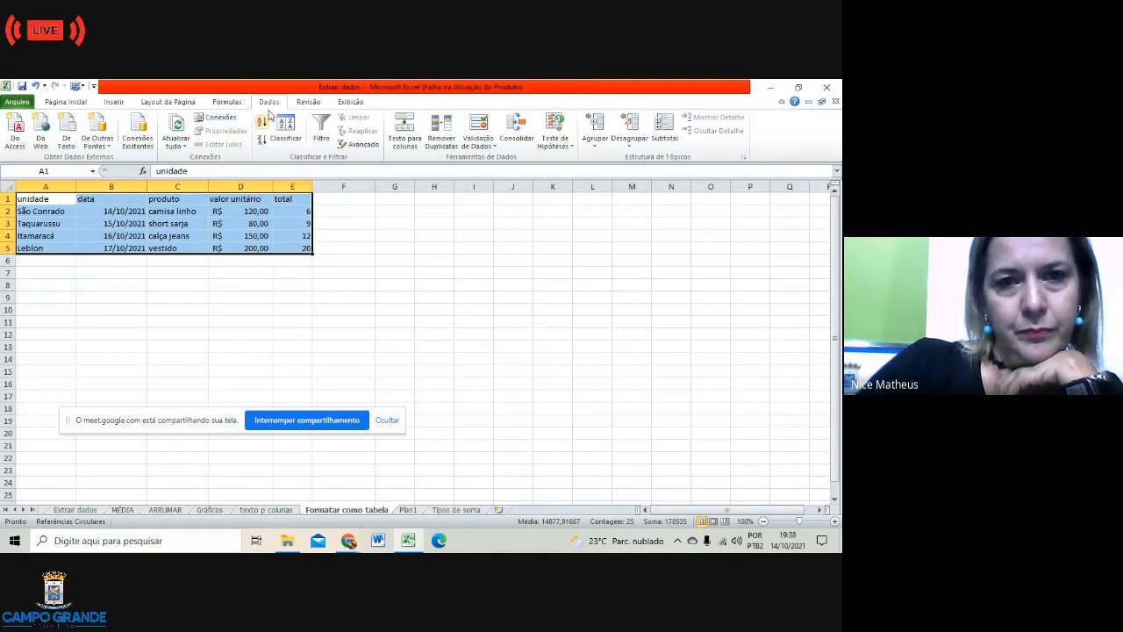
click(79, 102)
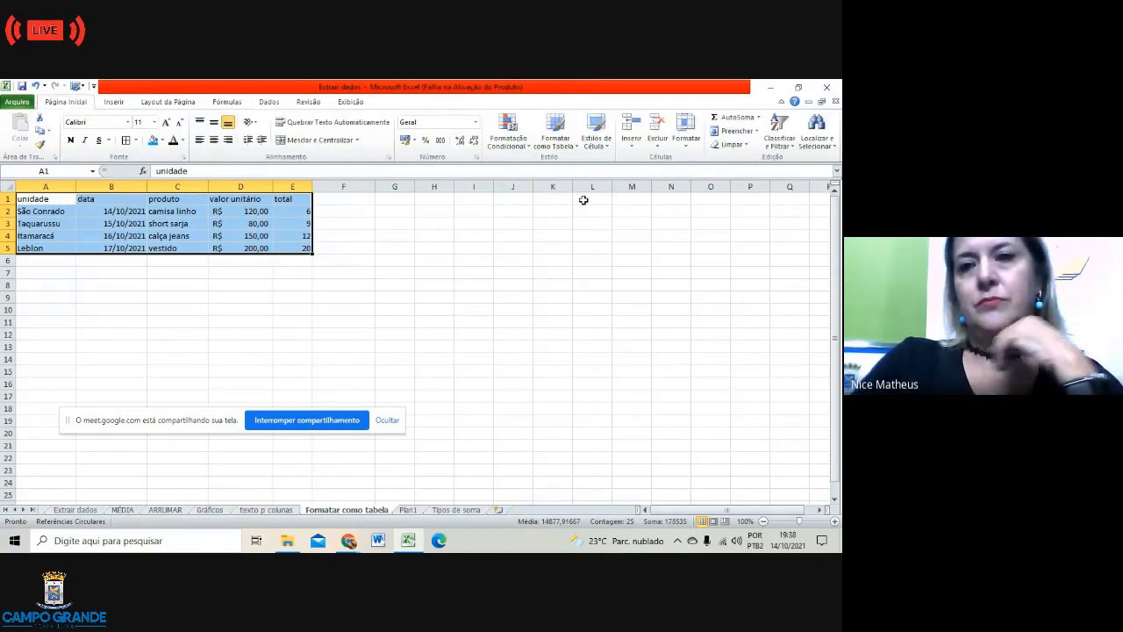
click(579, 151)
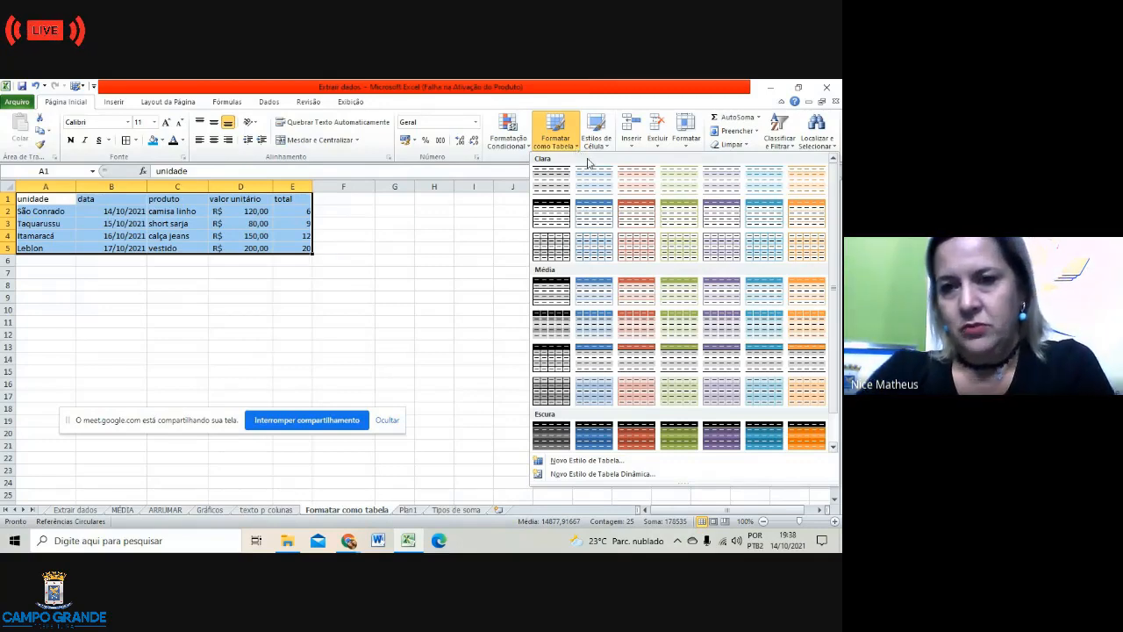
click(805, 181)
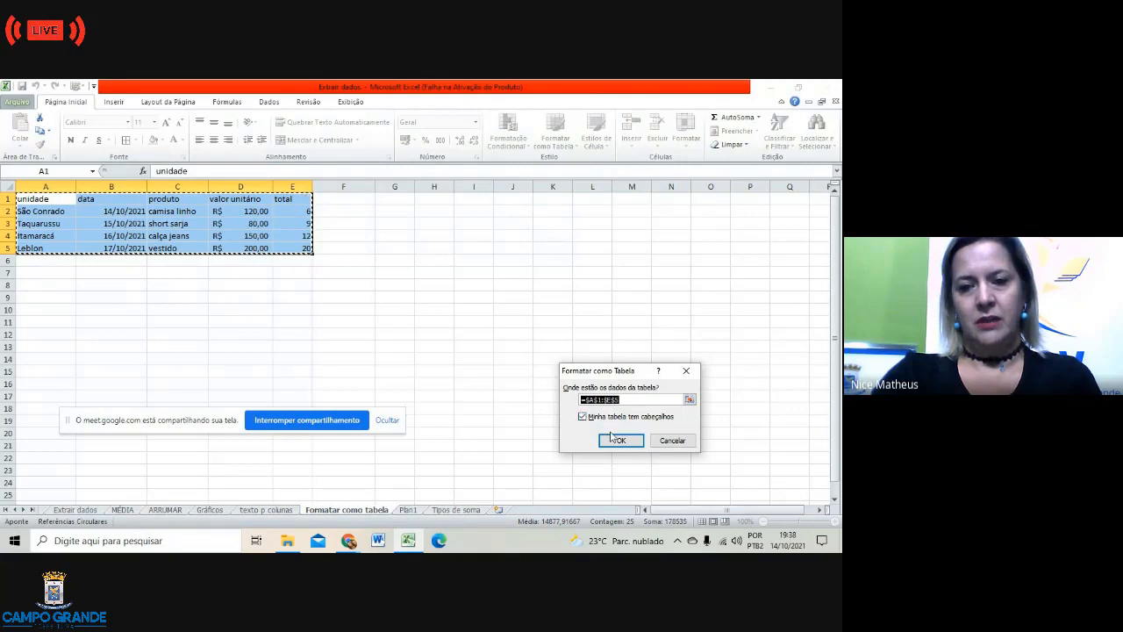
click(618, 440)
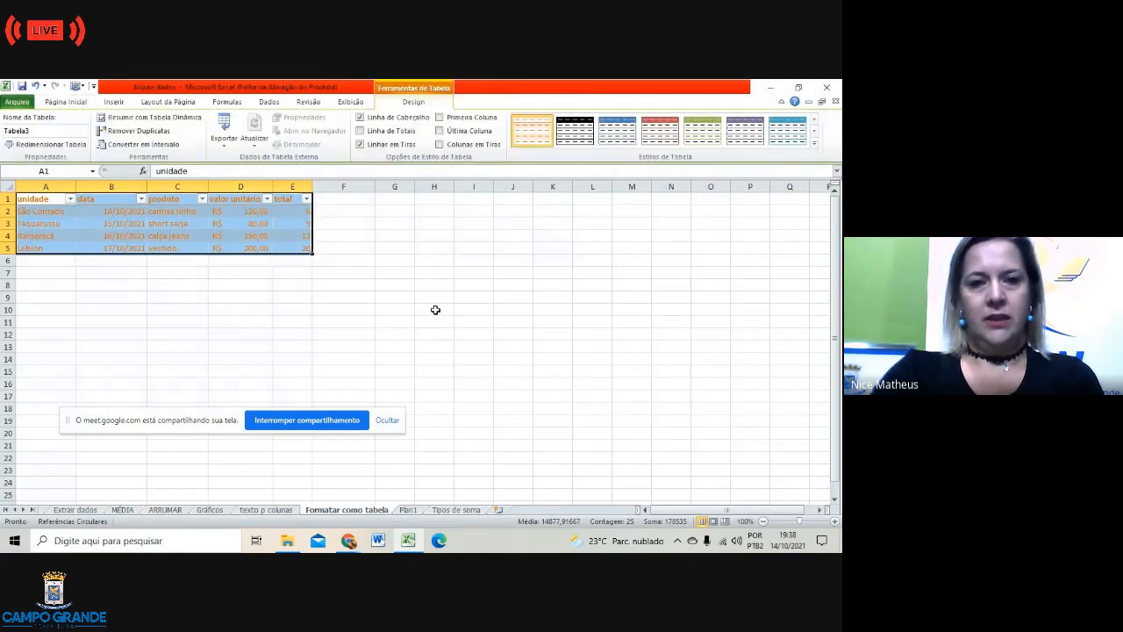
click(360, 269)
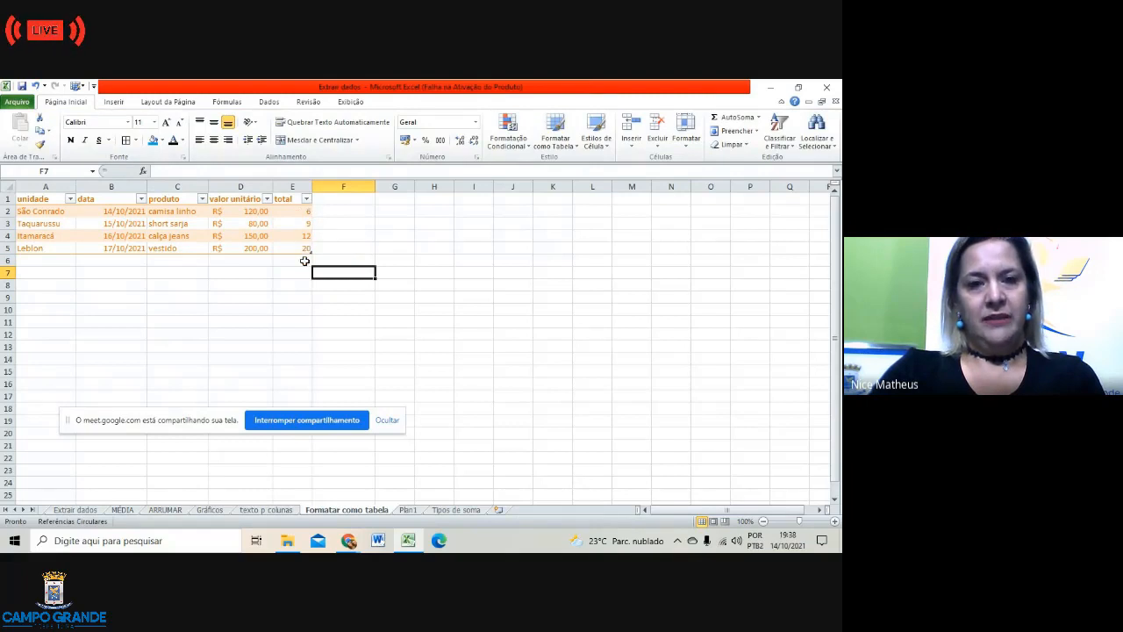
Step: Type the heading 'Valor Final' in F1, extending the table to column F
click(325, 199)
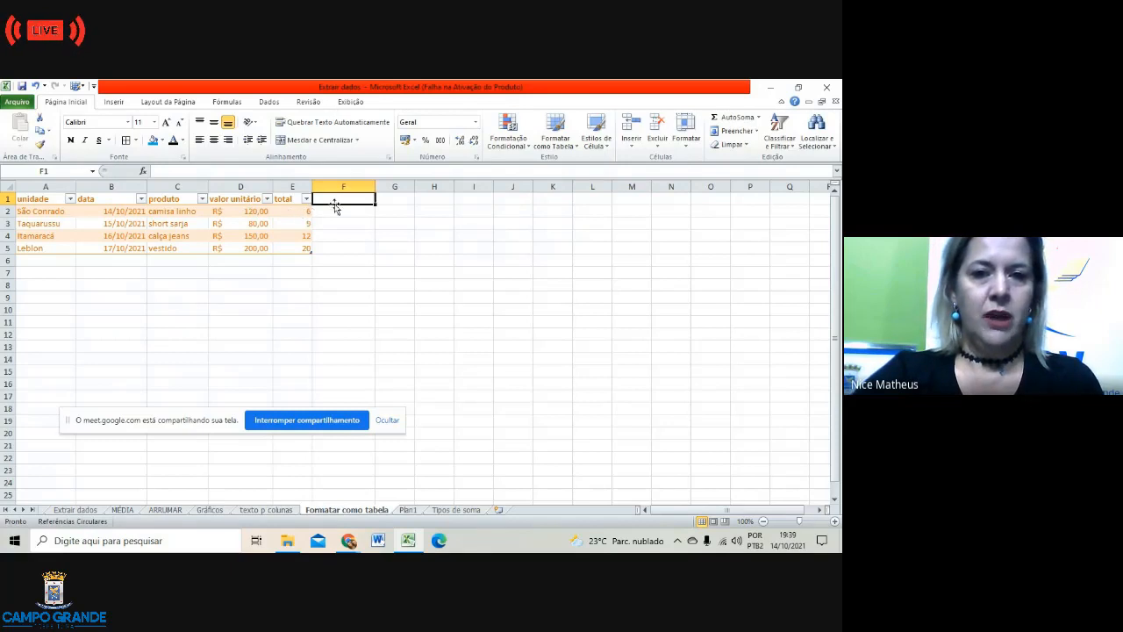
double_click(336, 198)
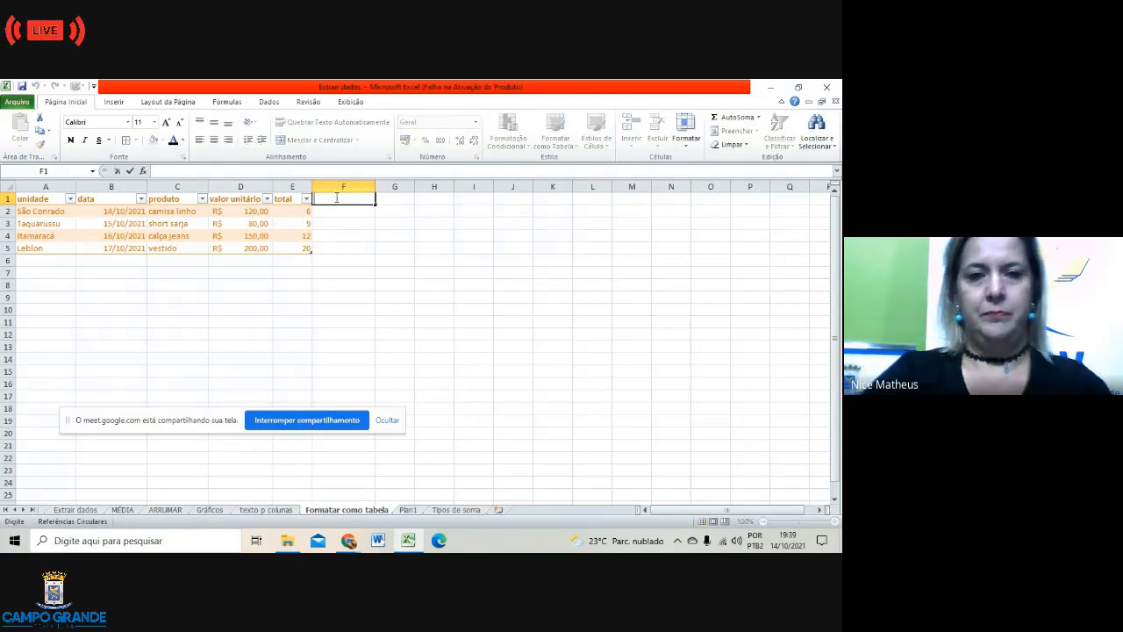
text(valor)
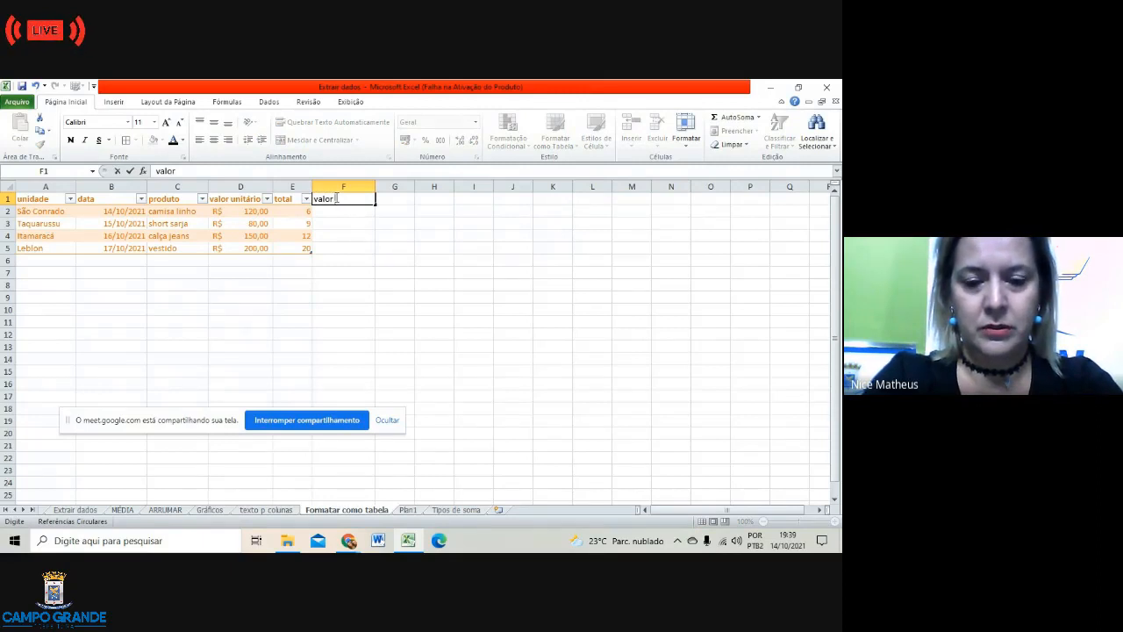
text( fin)
key(BackSpace)
key(BackSpace)
key(BackSpace)
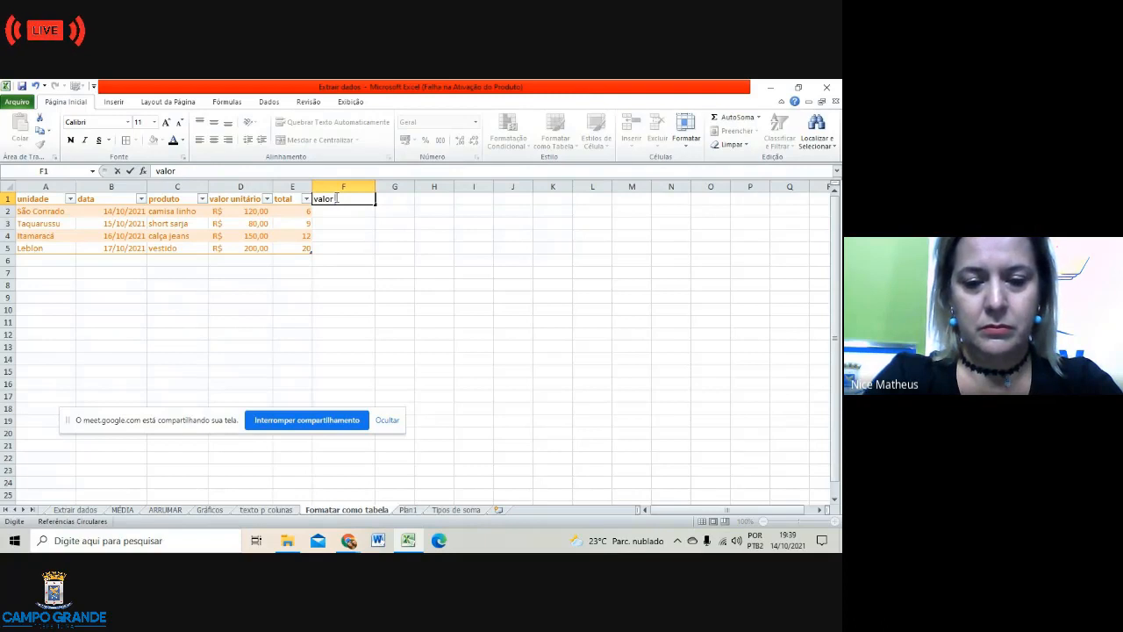
key(BackSpace)
key(BackSpace)
key(BackSpace)
key(BackSpace)
key(BackSpace)
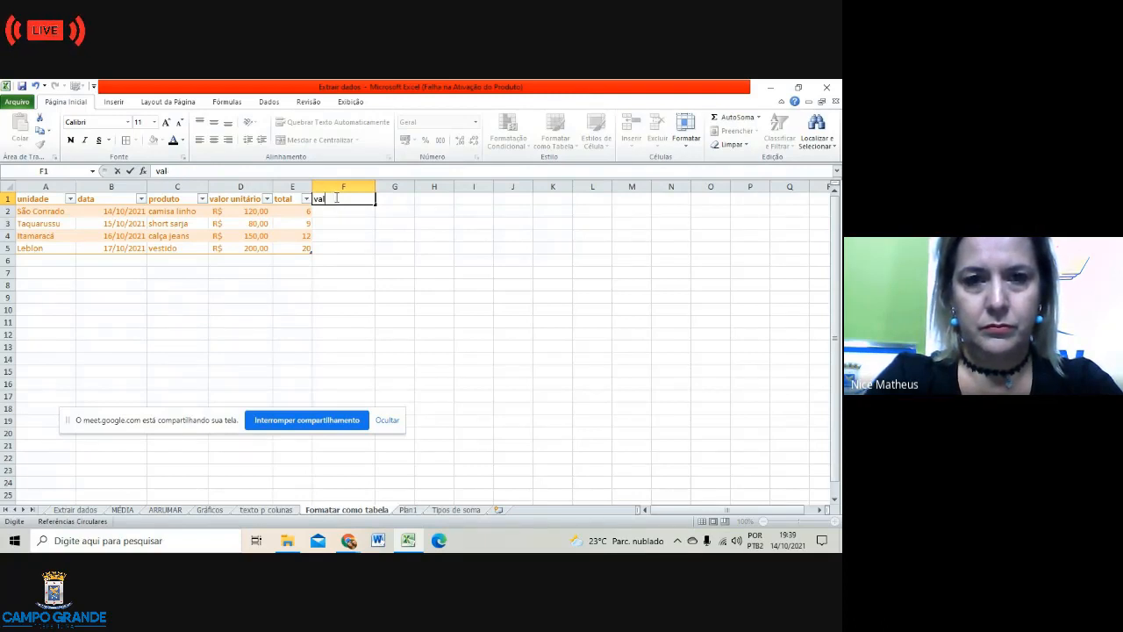
text(Valo)
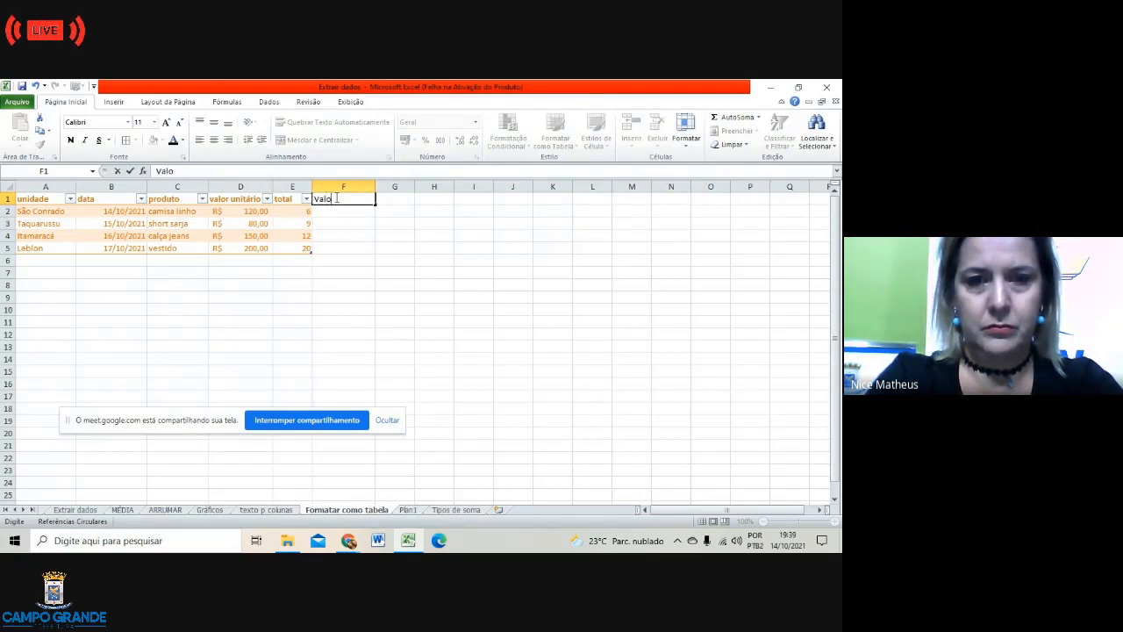
text(r Final)
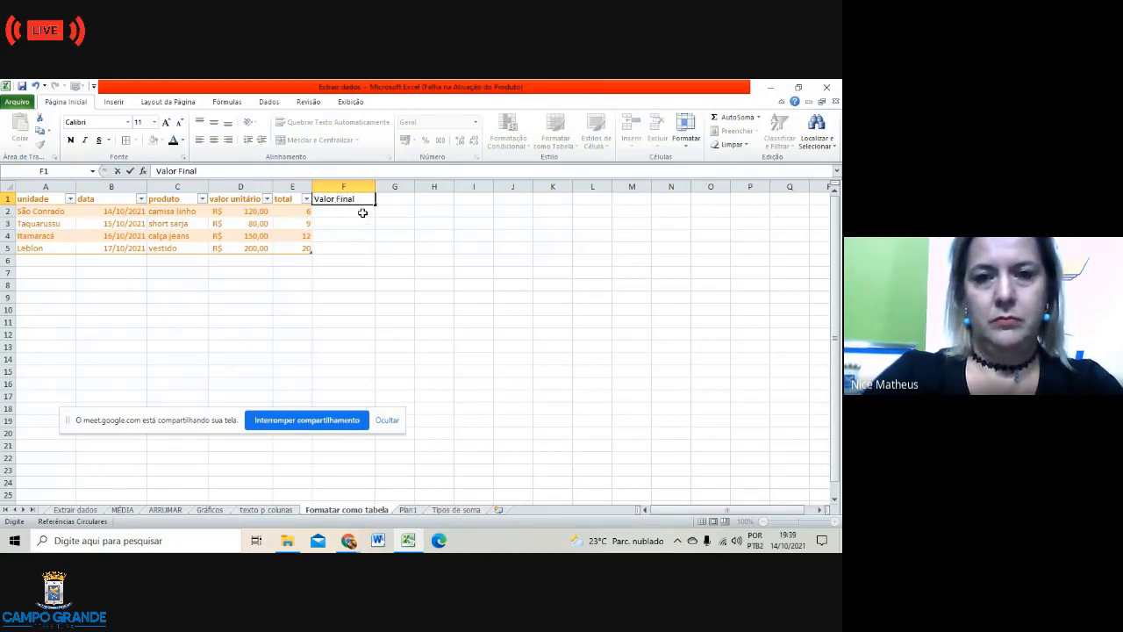
click(362, 214)
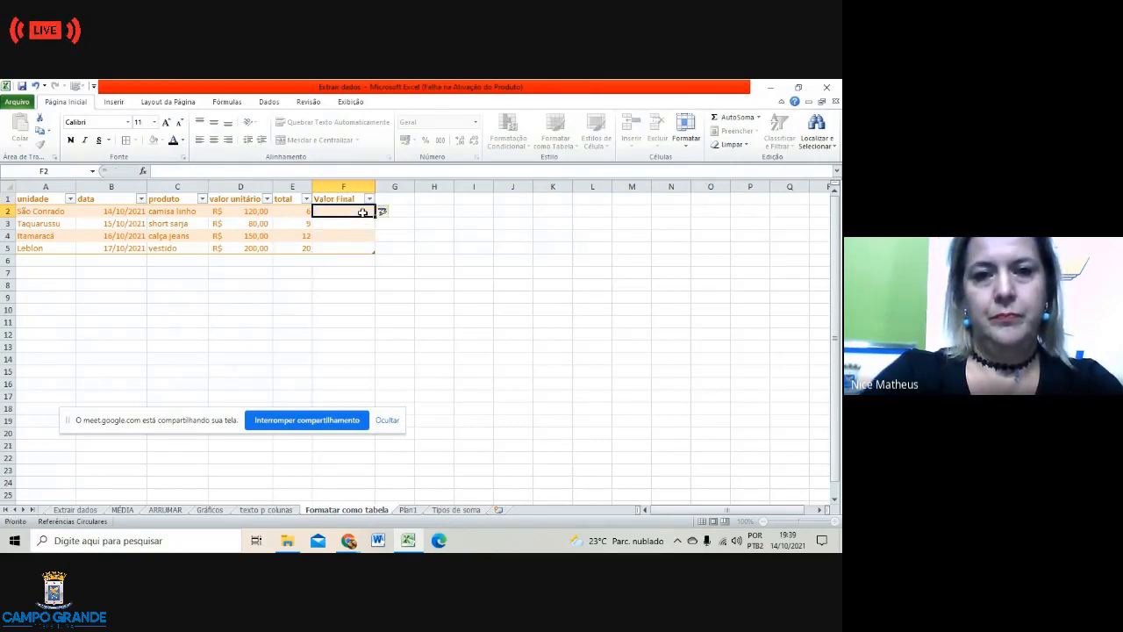
Step: Insert PRODUTO over D2:E2 in F2, giving 720, 720, 1800 and 4000
click(143, 171)
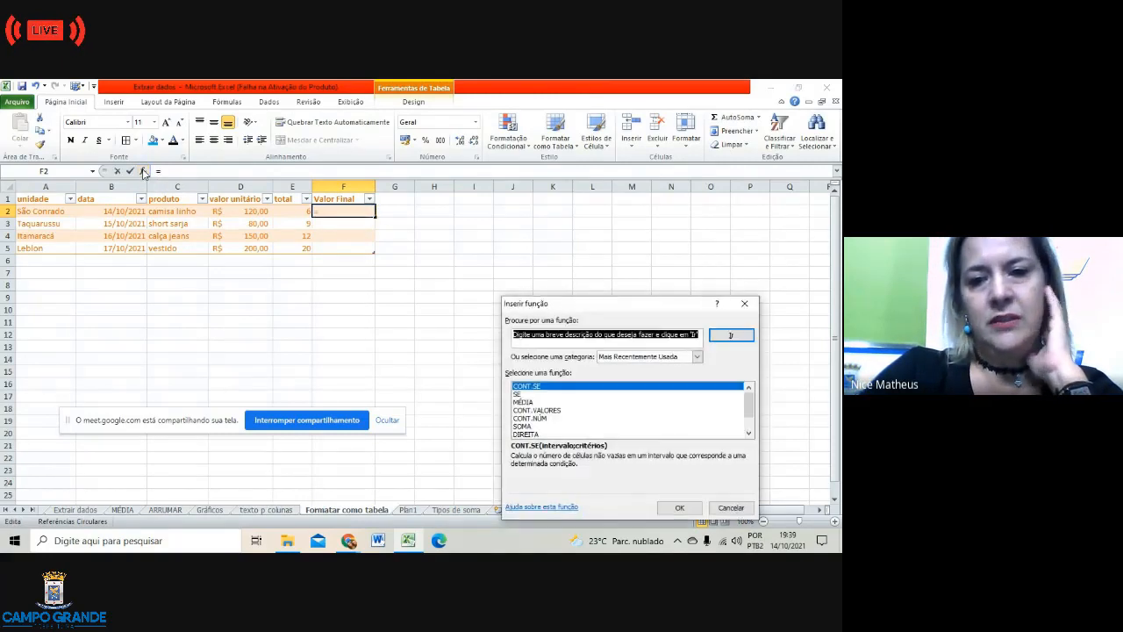
scroll(554, 418, down, 2)
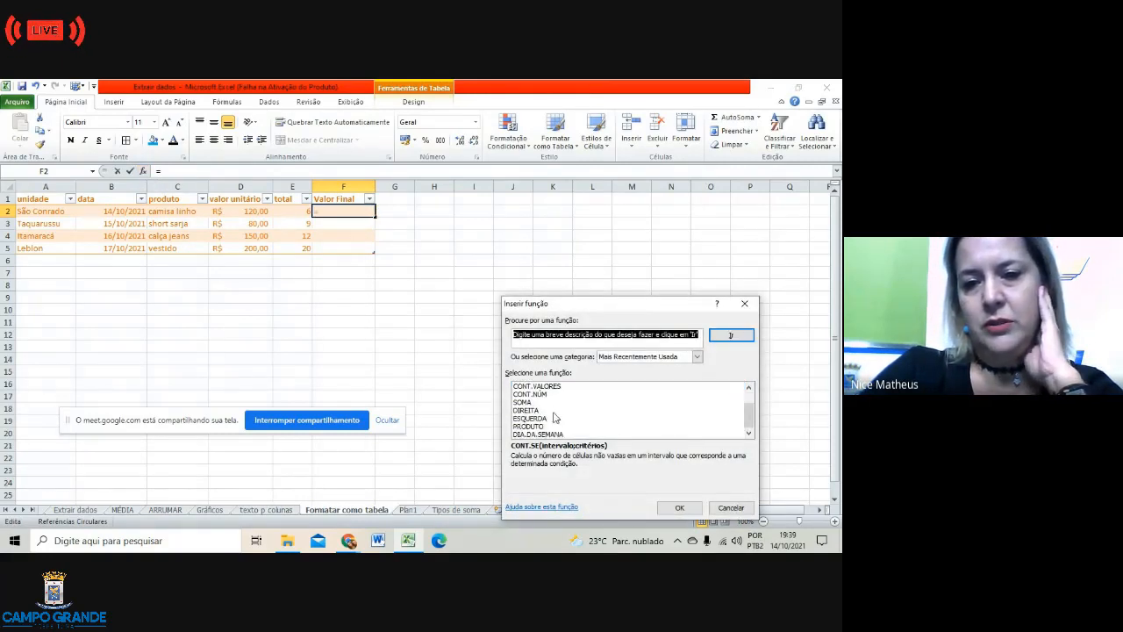
click(546, 427)
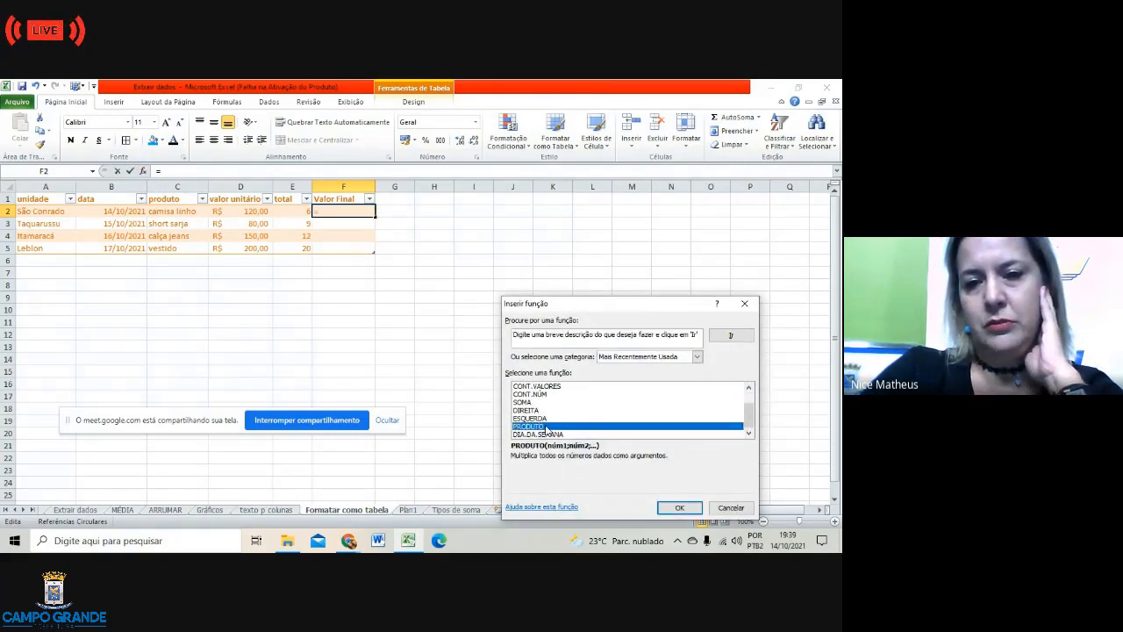
click(680, 508)
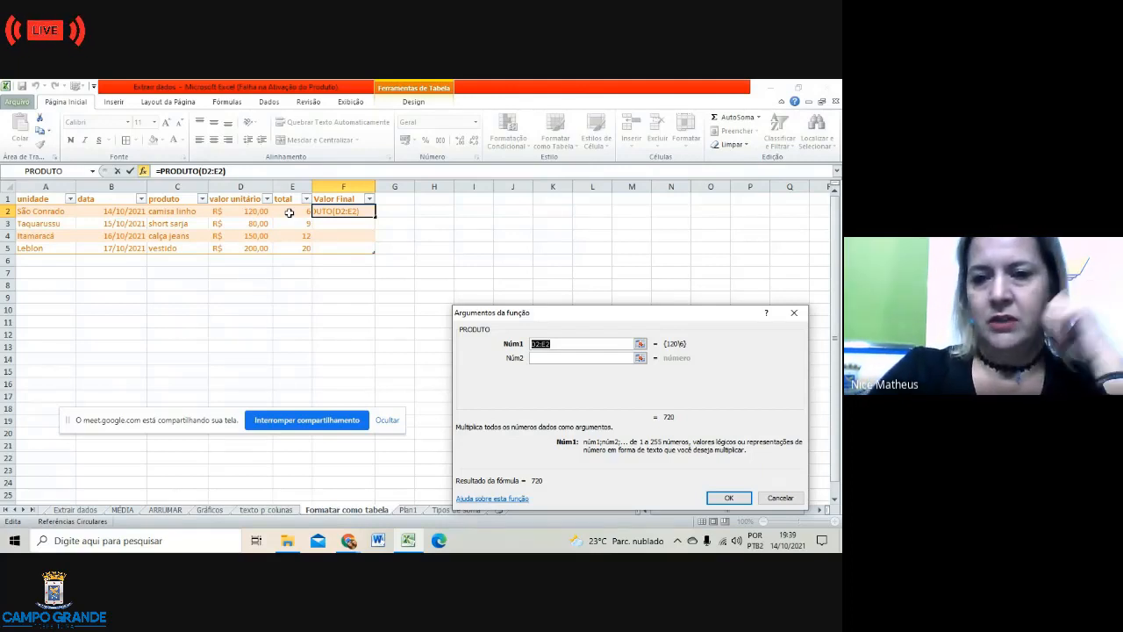
key(Return)
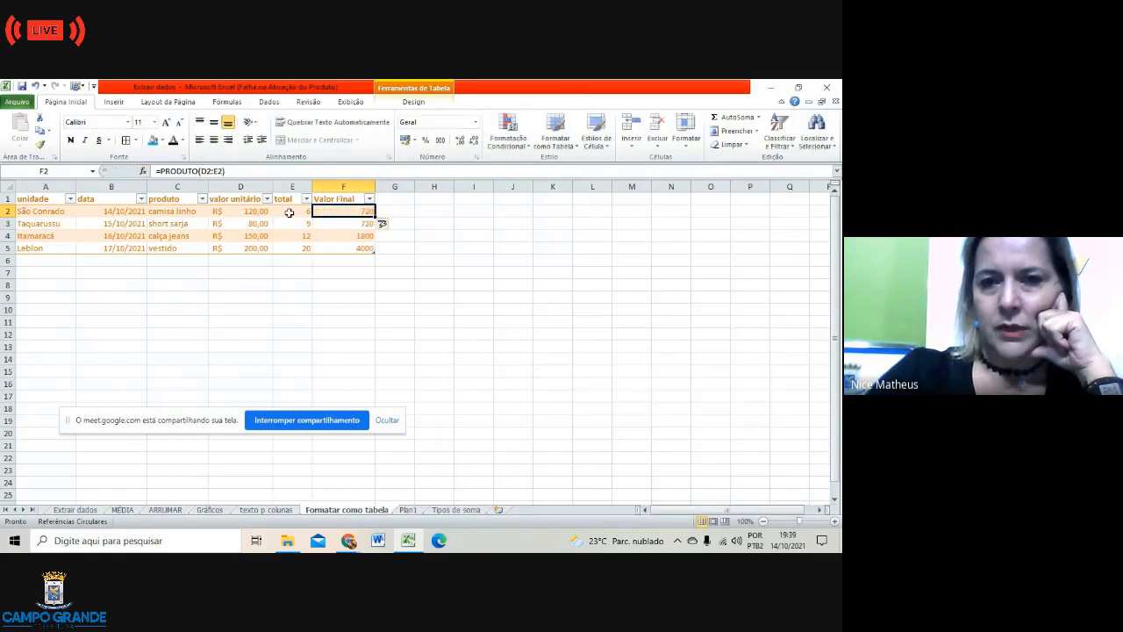
click(437, 301)
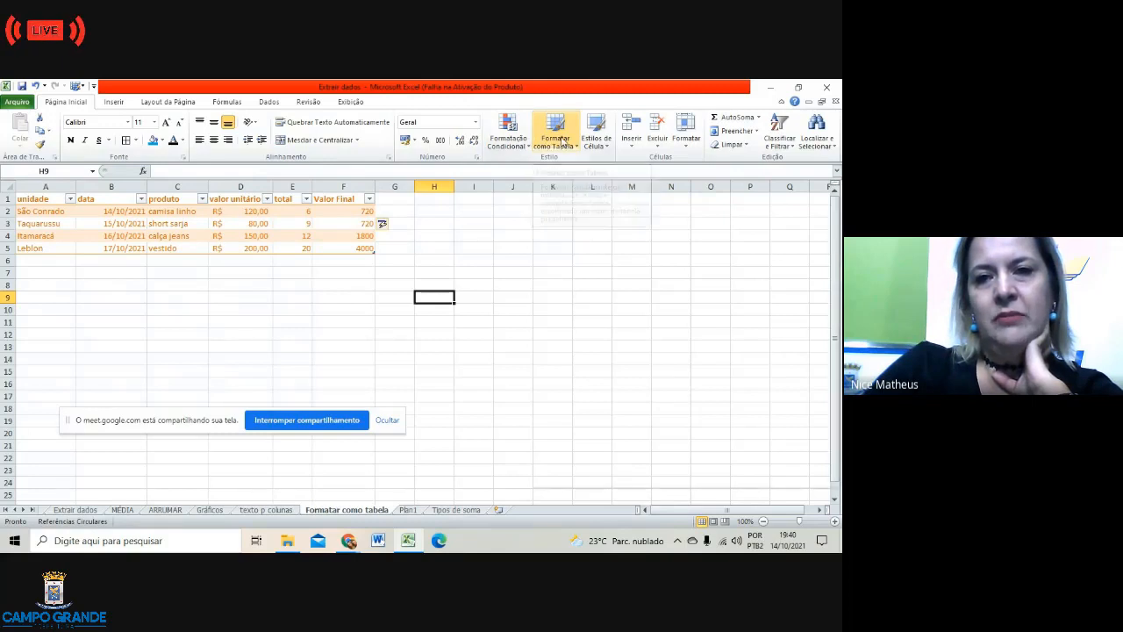
Step: Change the A1 heading from 'unidade' to 'Unidade' in the formula bar
click(561, 141)
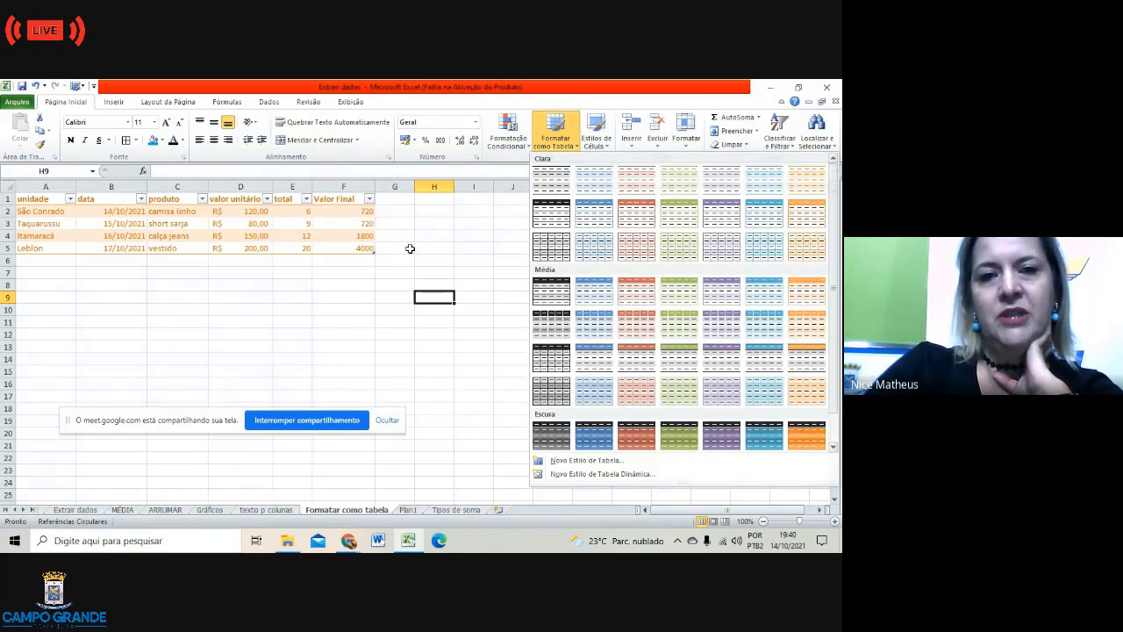
click(322, 311)
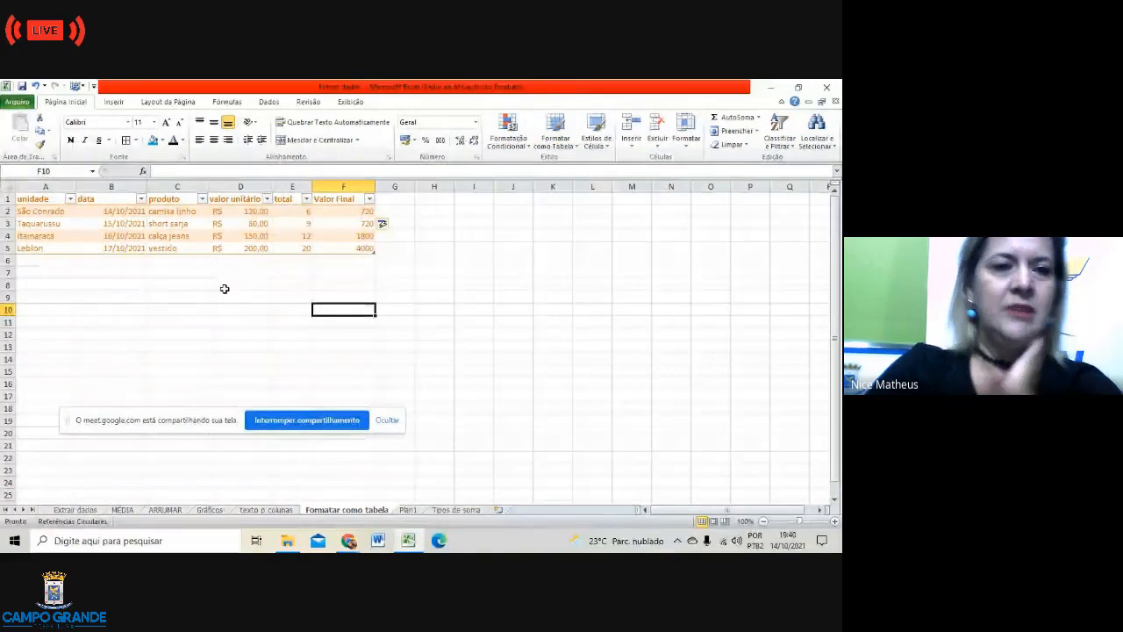
click(22, 199)
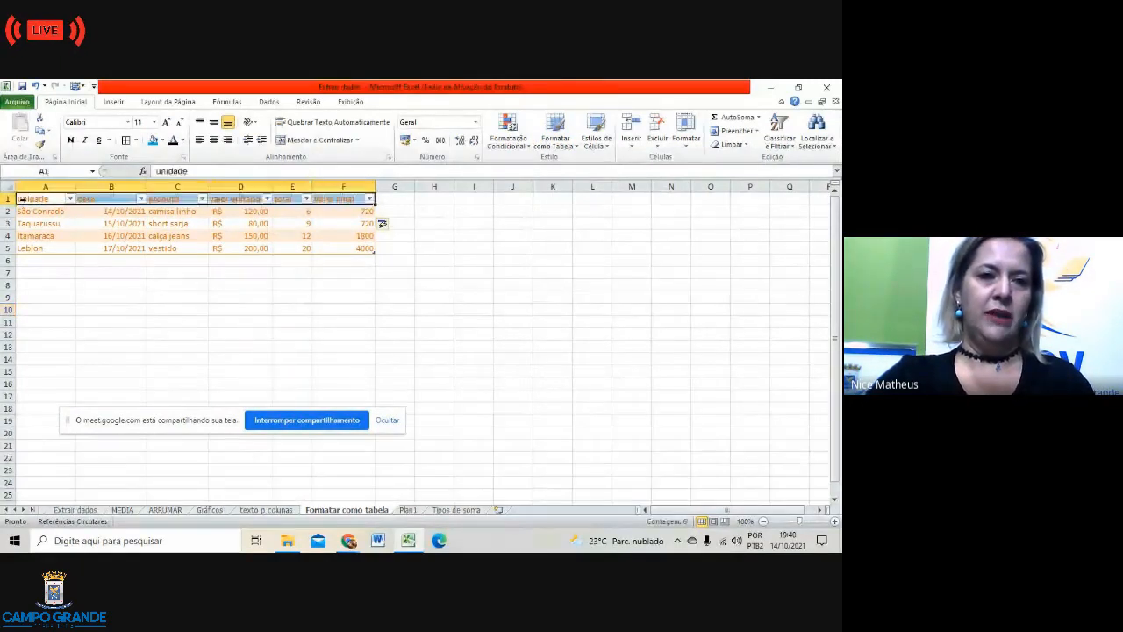
click(159, 172)
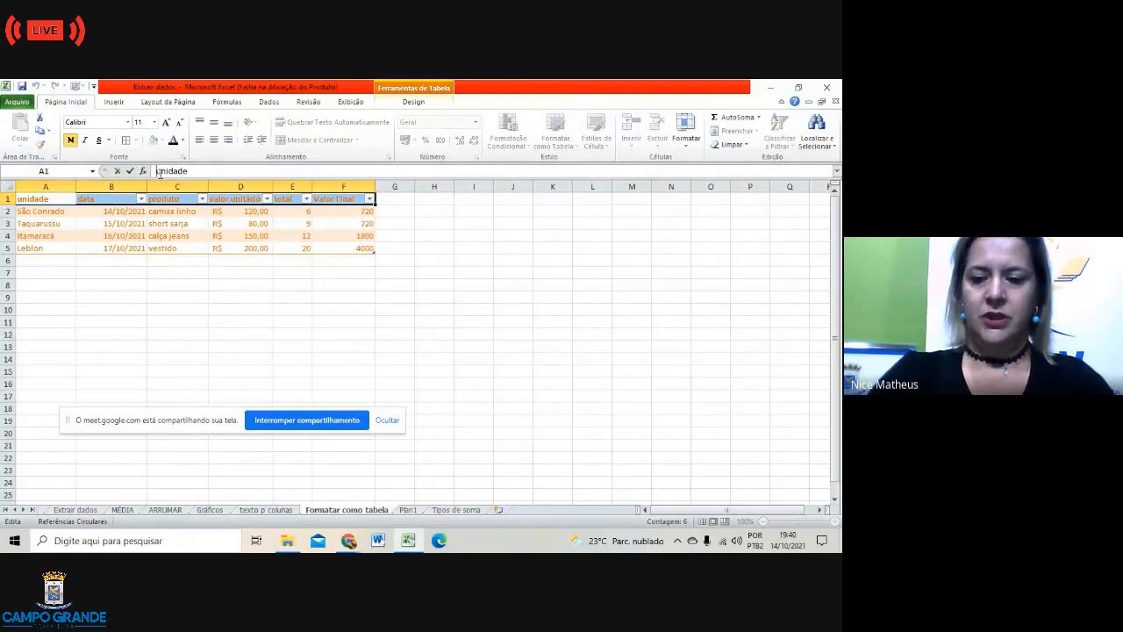
key(BackSpace)
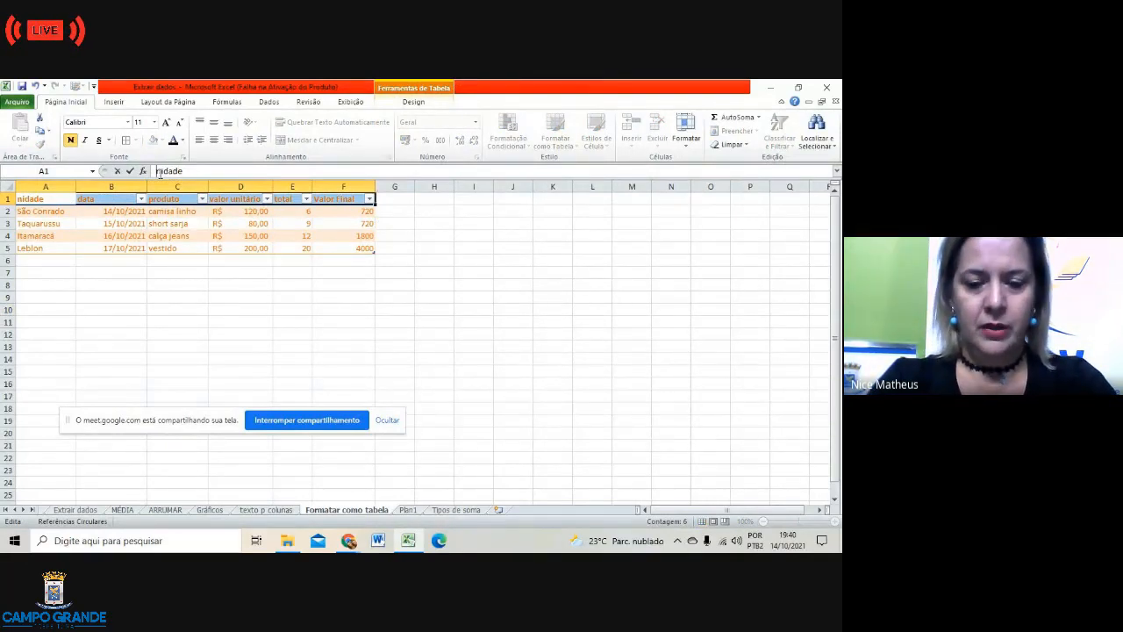
text(U)
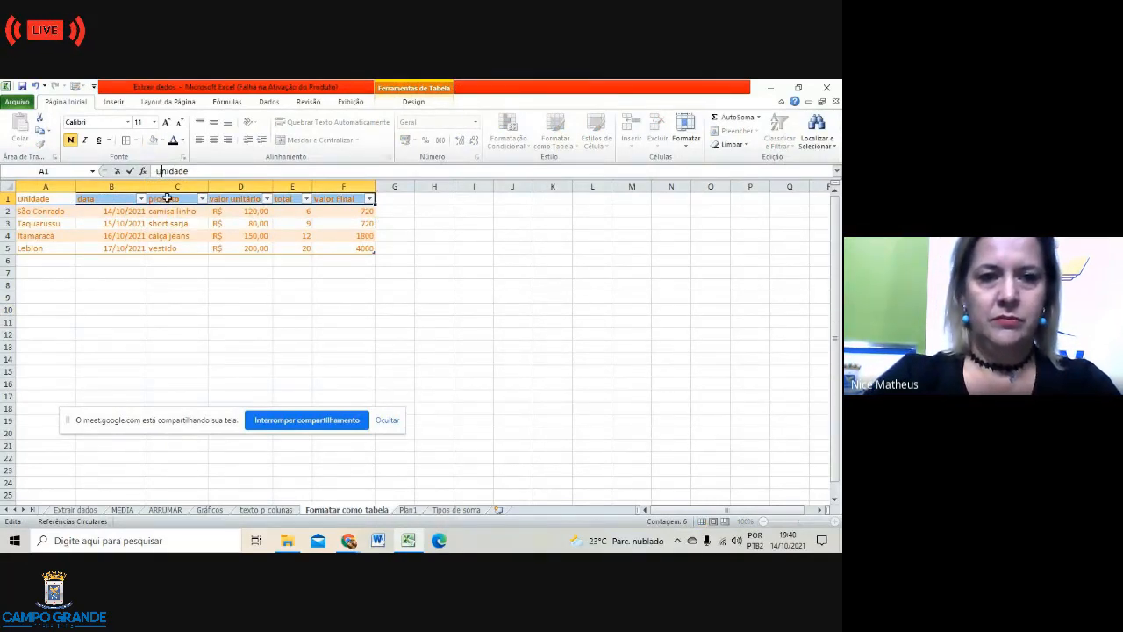
click(237, 344)
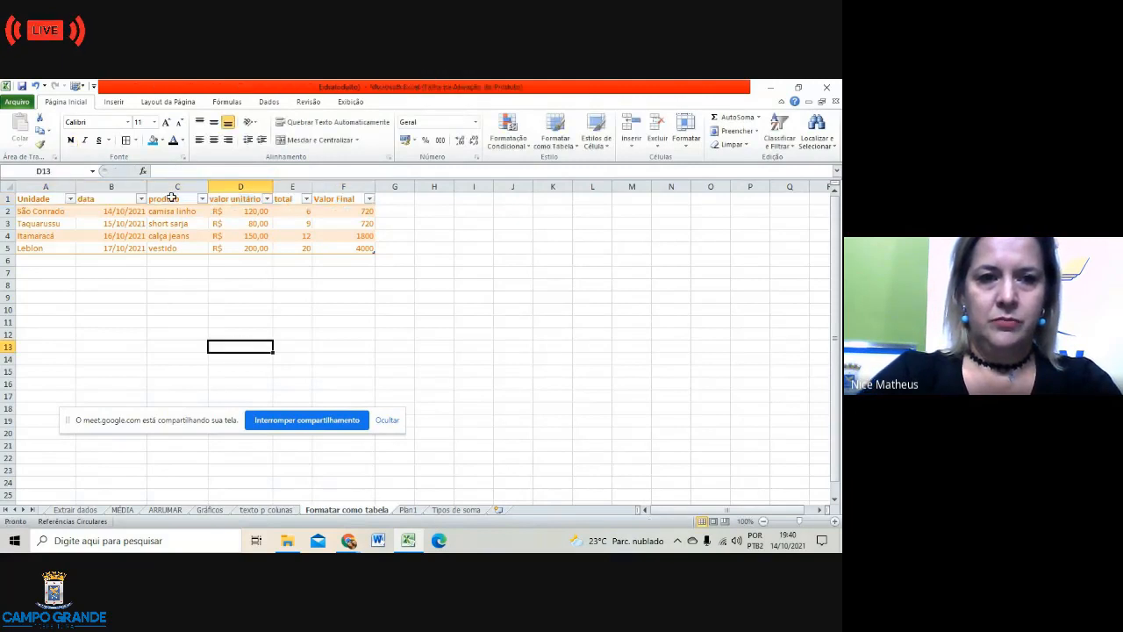
Step: Sort the table by Unidade Z to A, putting Taquarussu first and Itamaracá last
click(267, 198)
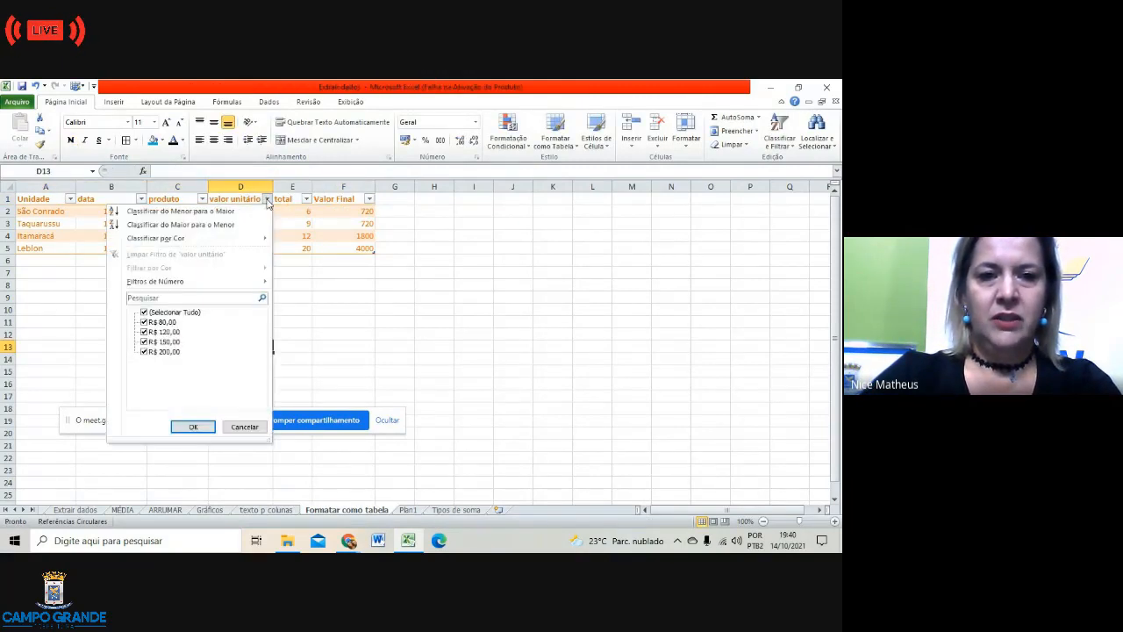
mouse_move(216, 239)
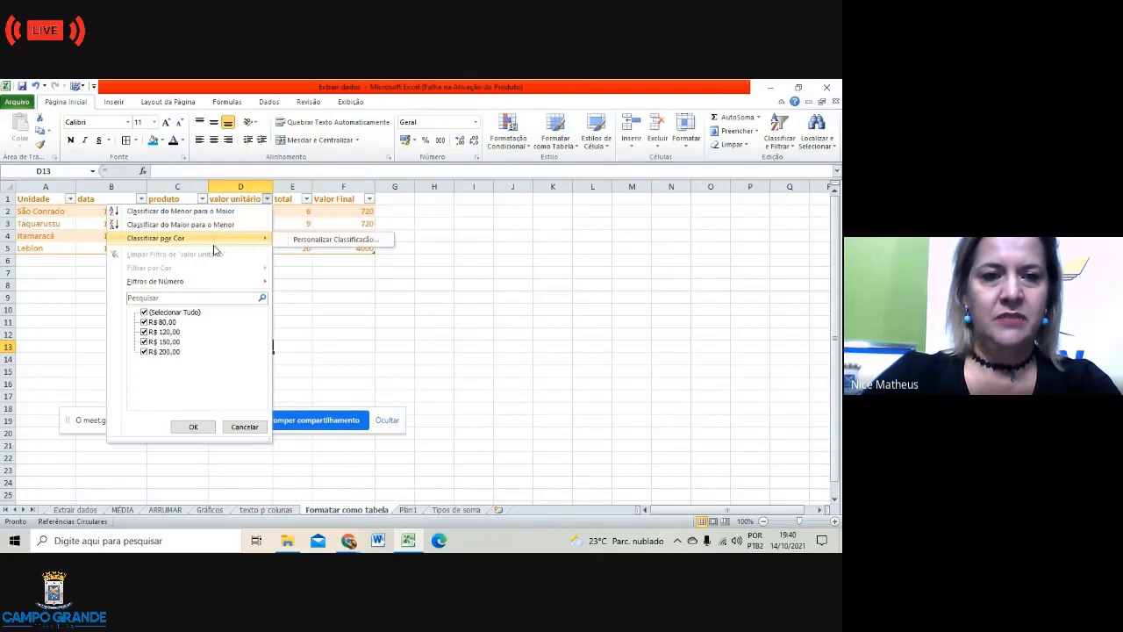
click(327, 316)
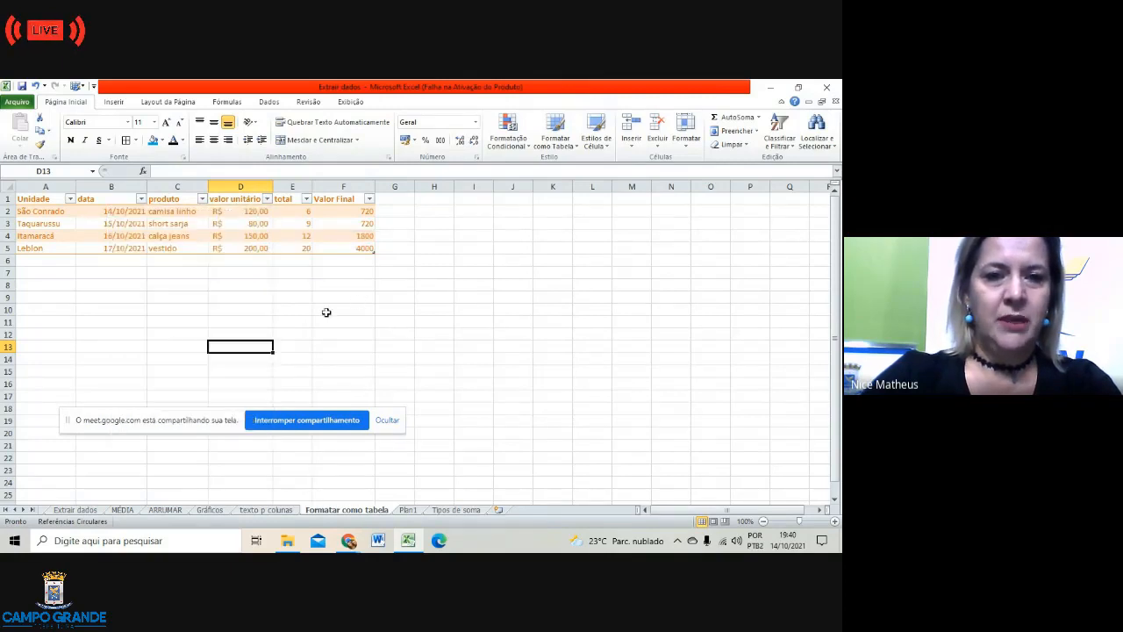
click(70, 198)
click(72, 214)
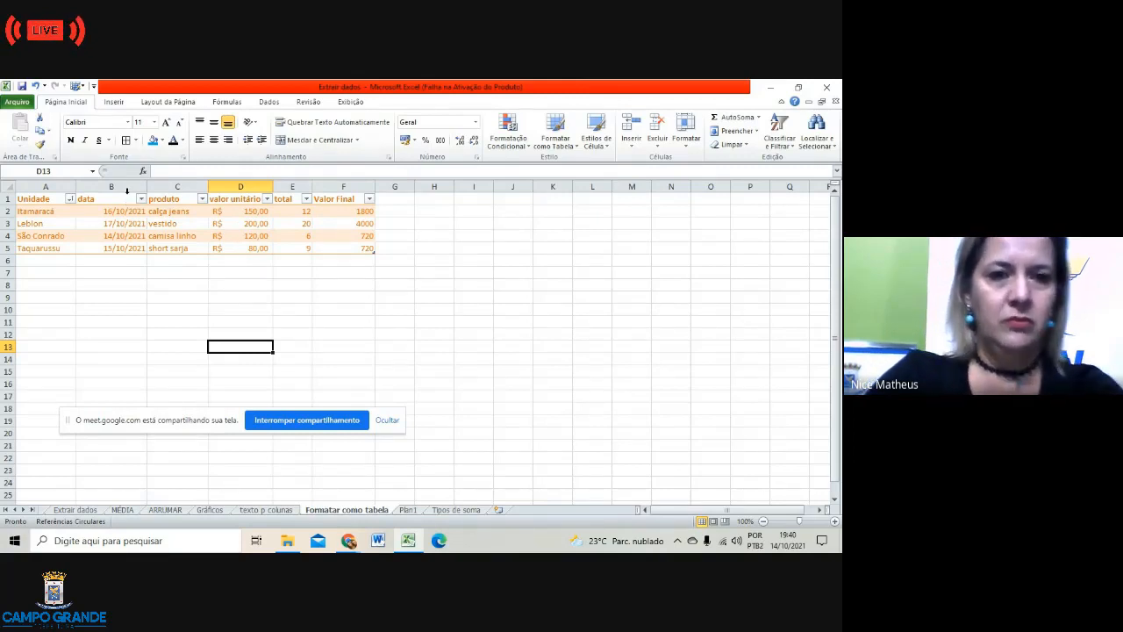
click(70, 199)
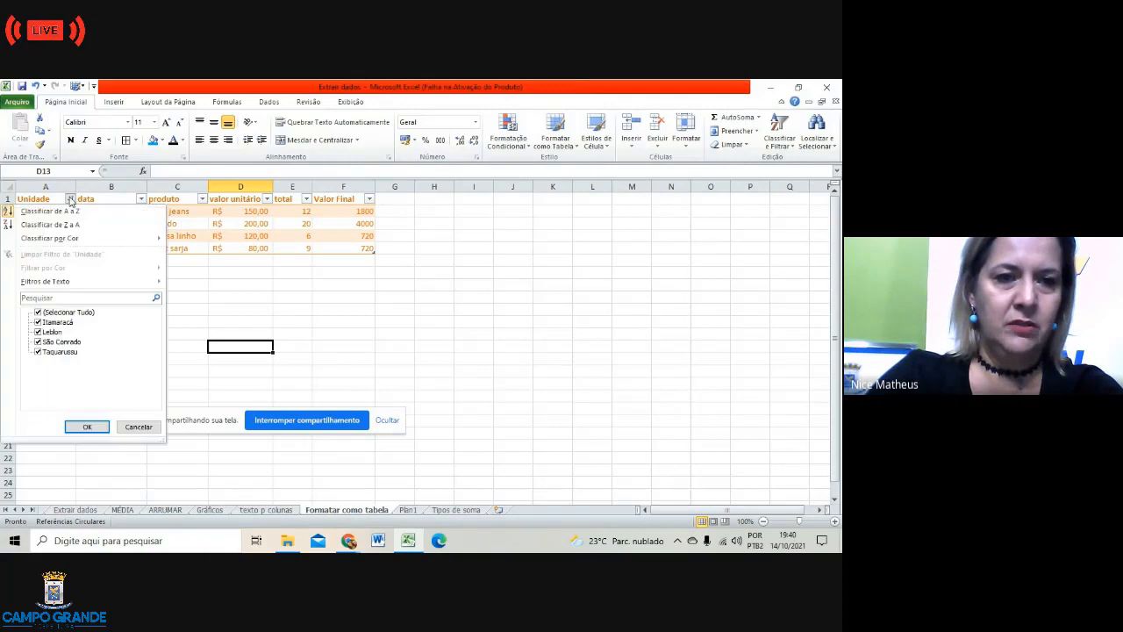
click(67, 226)
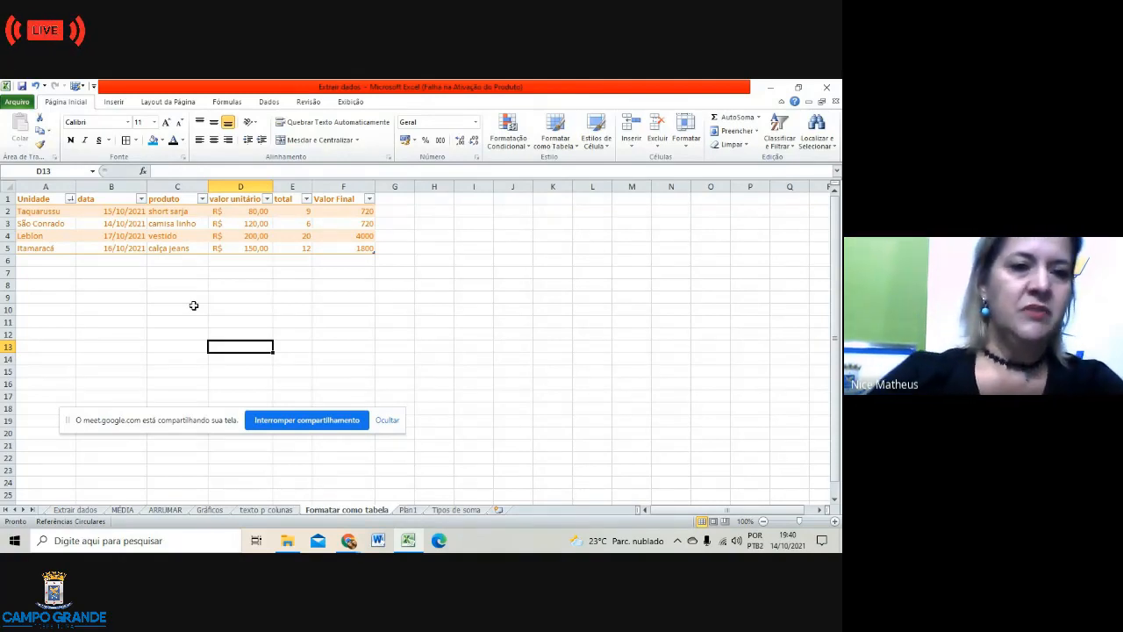
click(44, 259)
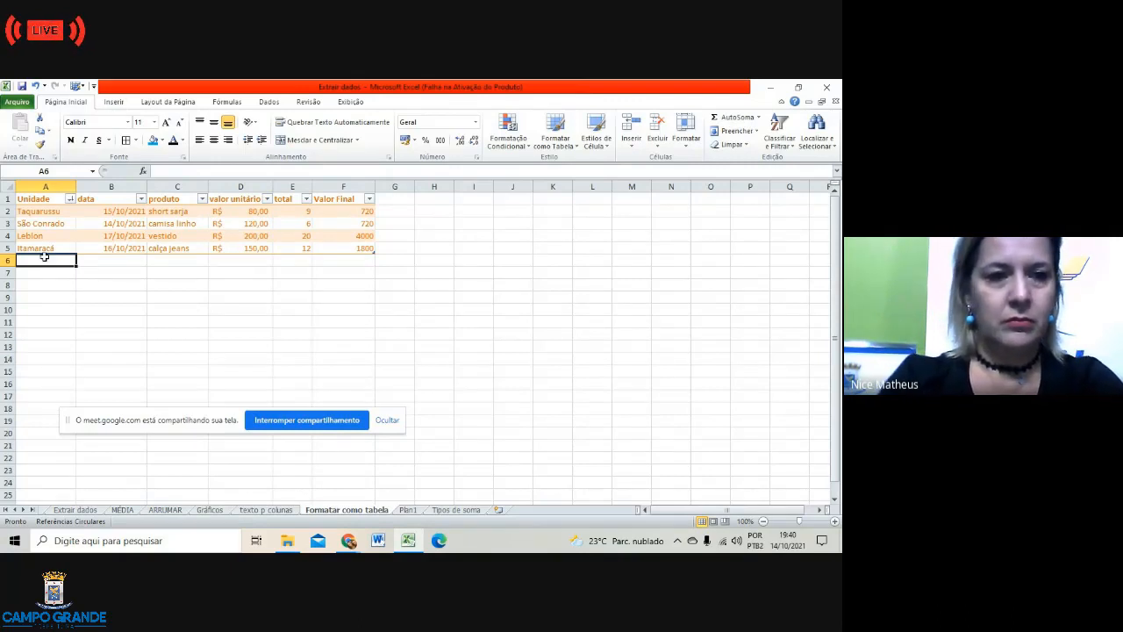
Step: Start row 6 with Tiradentes and continue the date series to 17/10/2021
text(Ti)
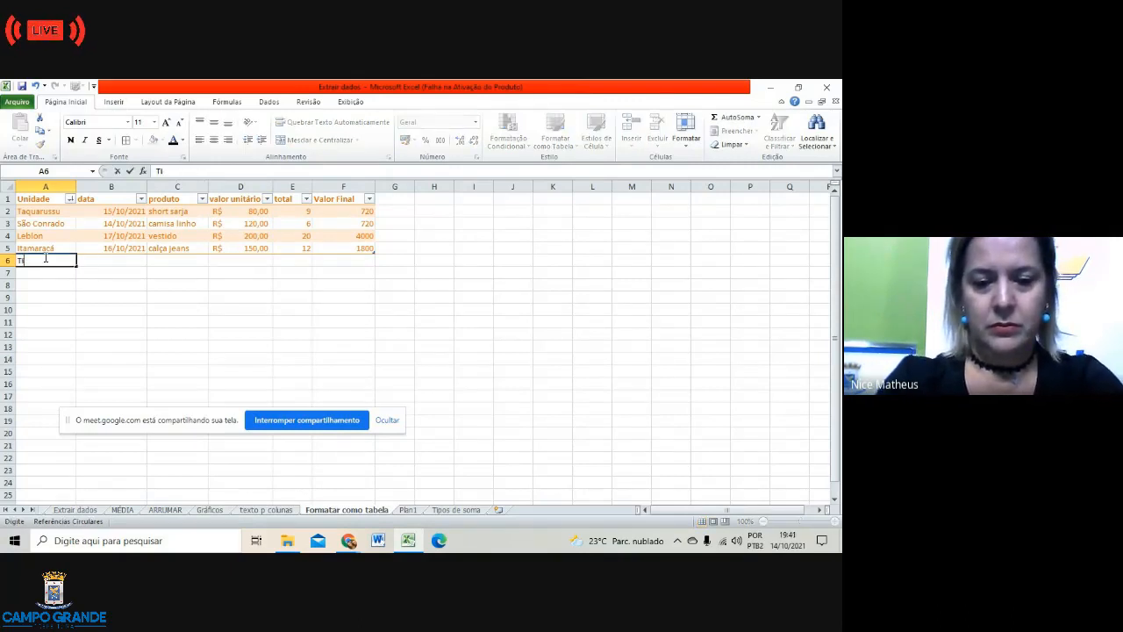
text(radentes)
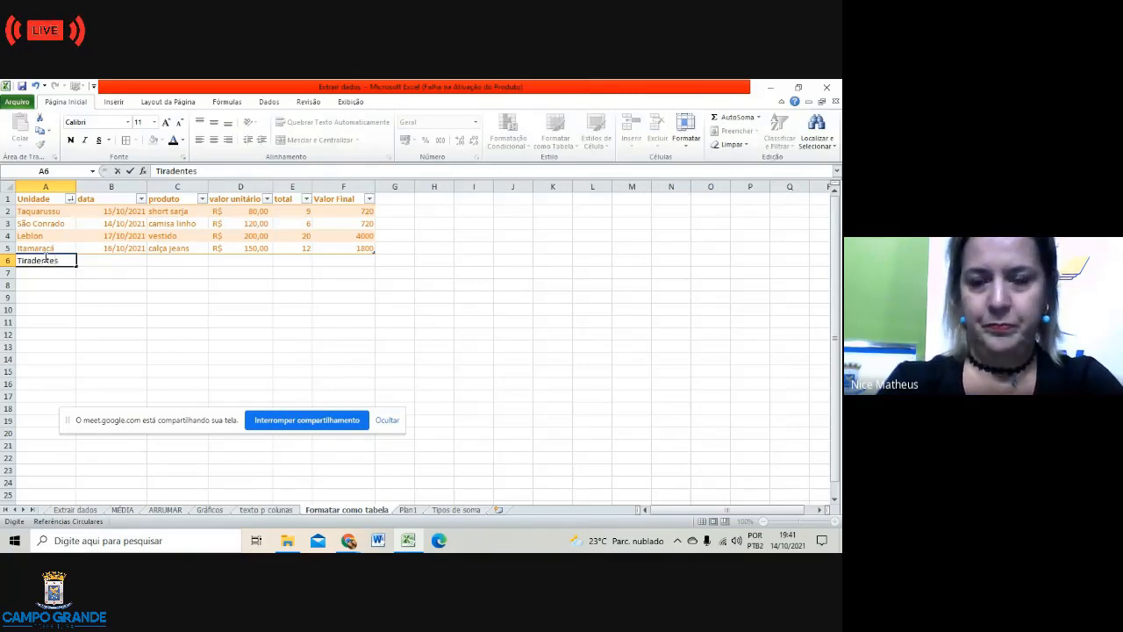
key(Tab)
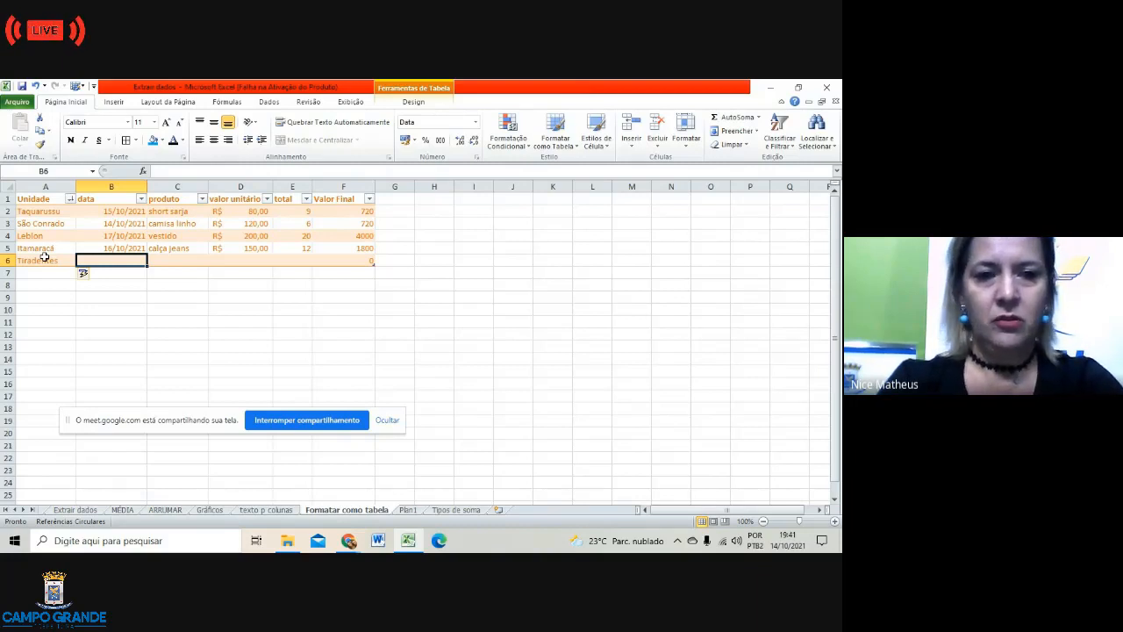
click(131, 249)
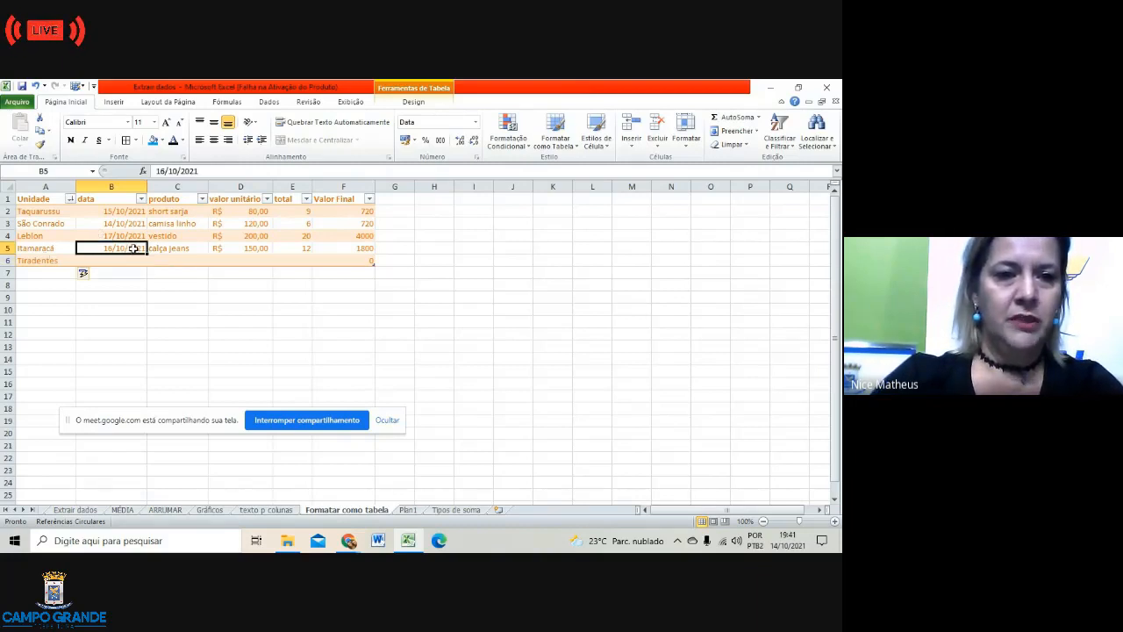
drag(146, 252, 146, 264)
Step: Enter product crooped, unit price 80 and total 3 in row 6
click(177, 256)
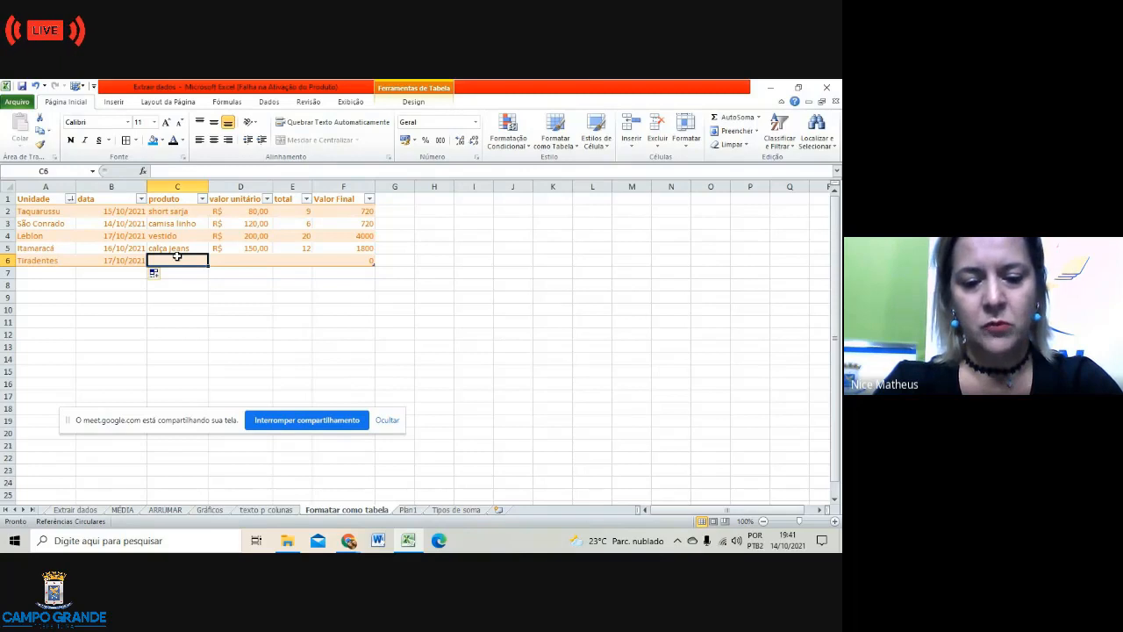
text(crooped)
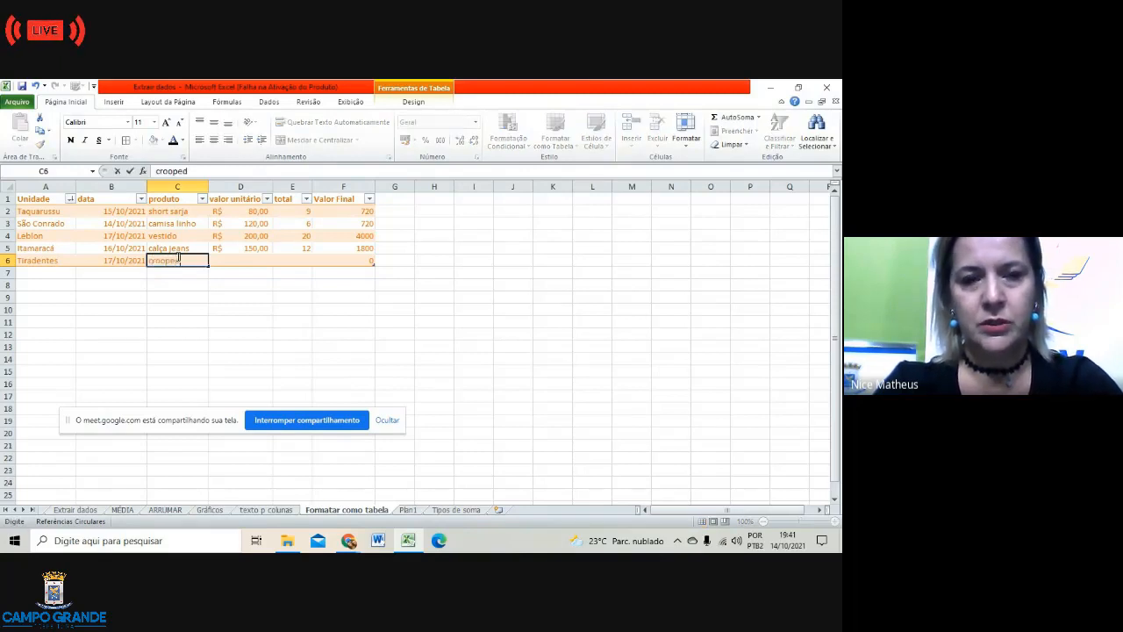
click(227, 259)
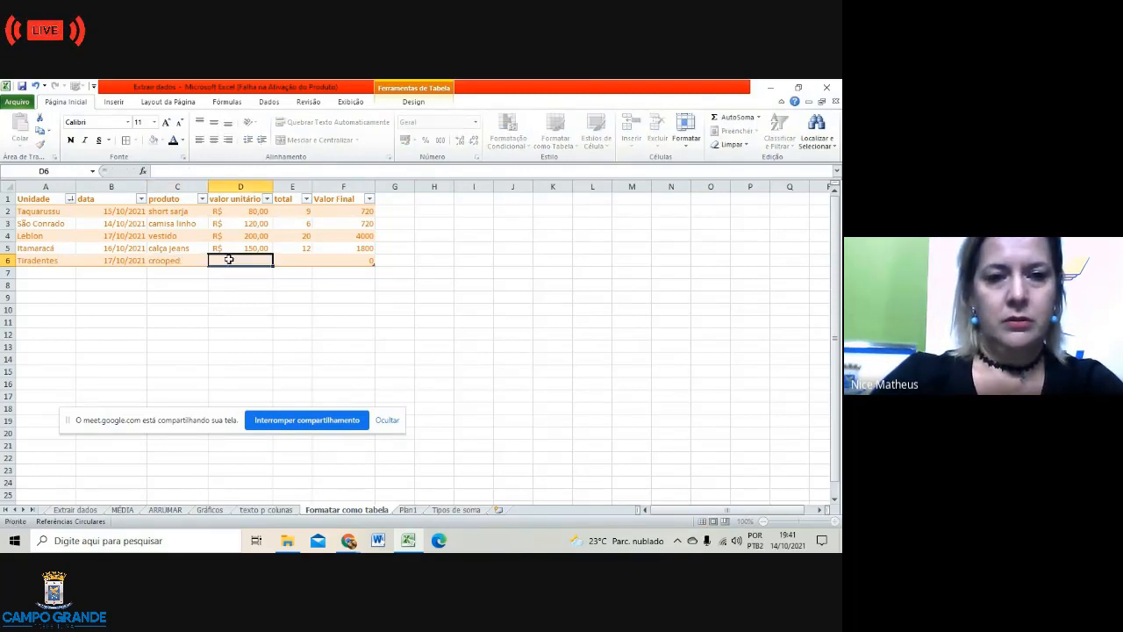
text(80)
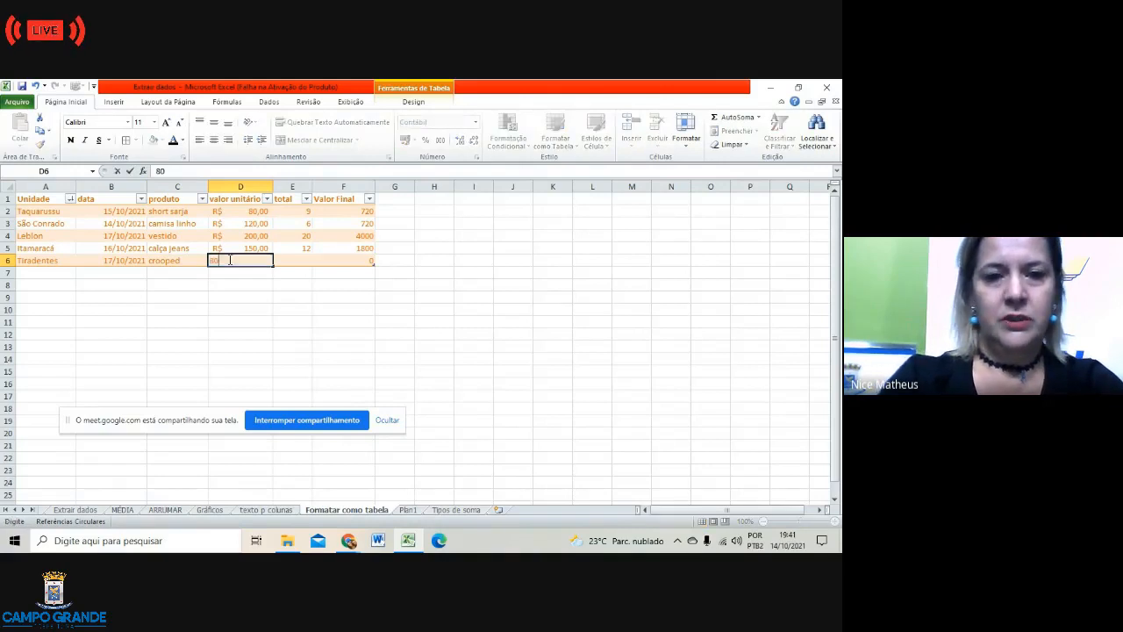
click(300, 264)
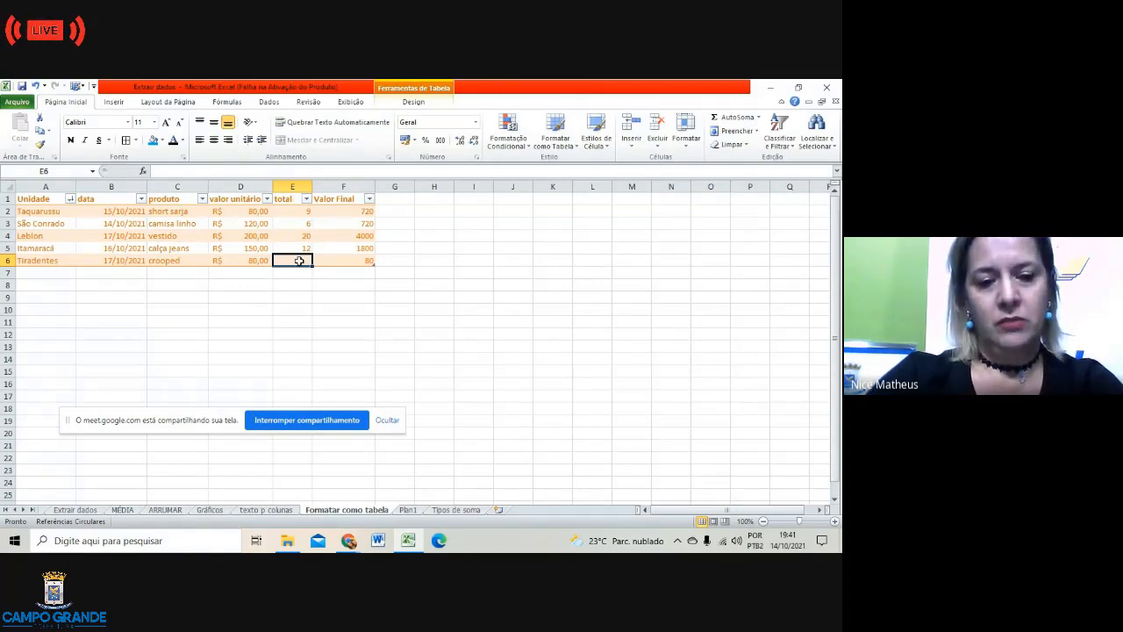
text(3)
click(298, 296)
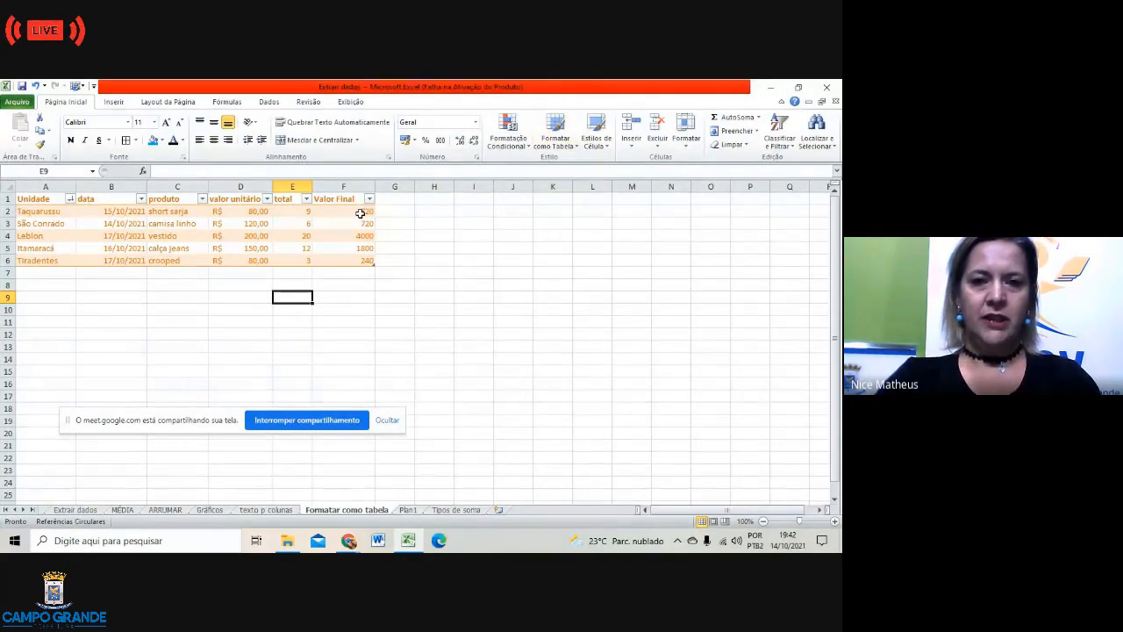
Step: Replace the orange table style with the purple medium (Média) style
right_click(357, 251)
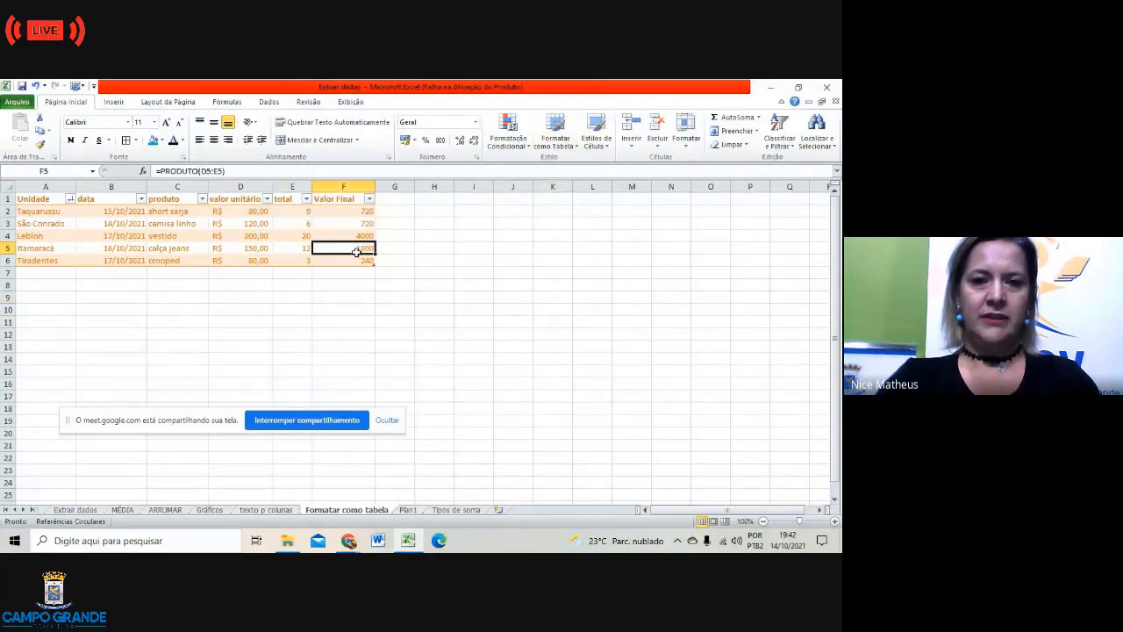
click(323, 343)
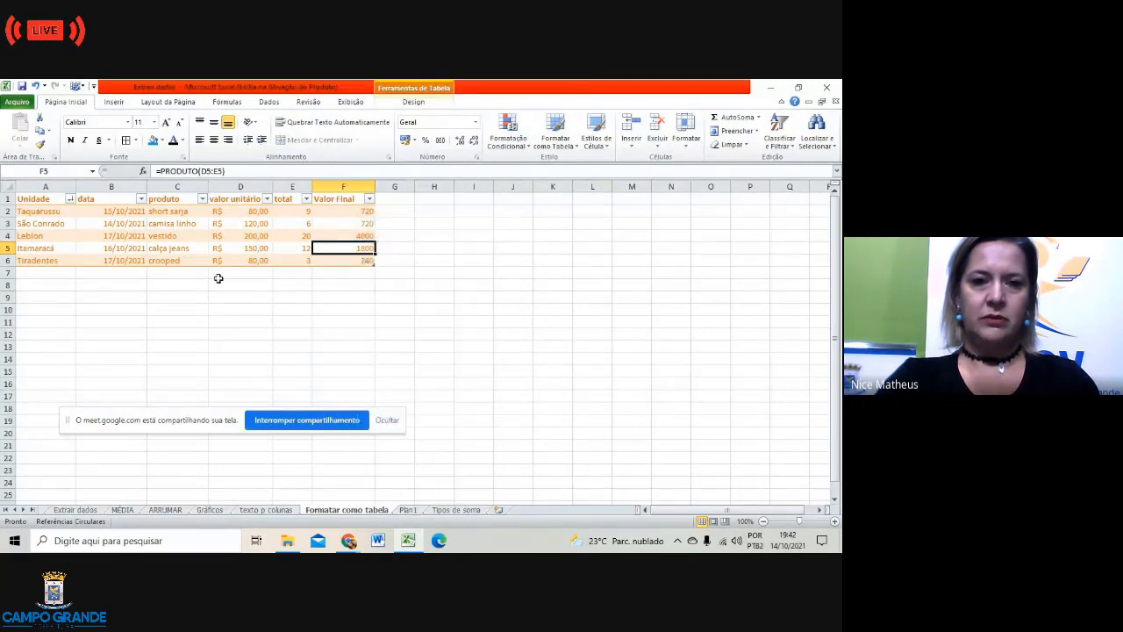
click(566, 143)
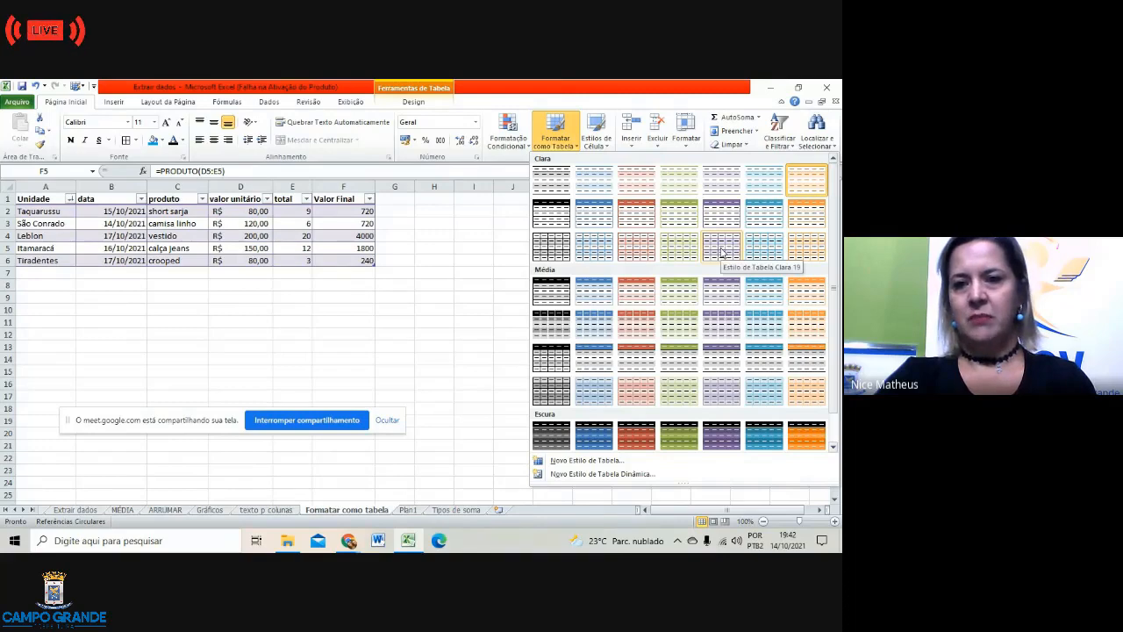
click(713, 297)
click(474, 321)
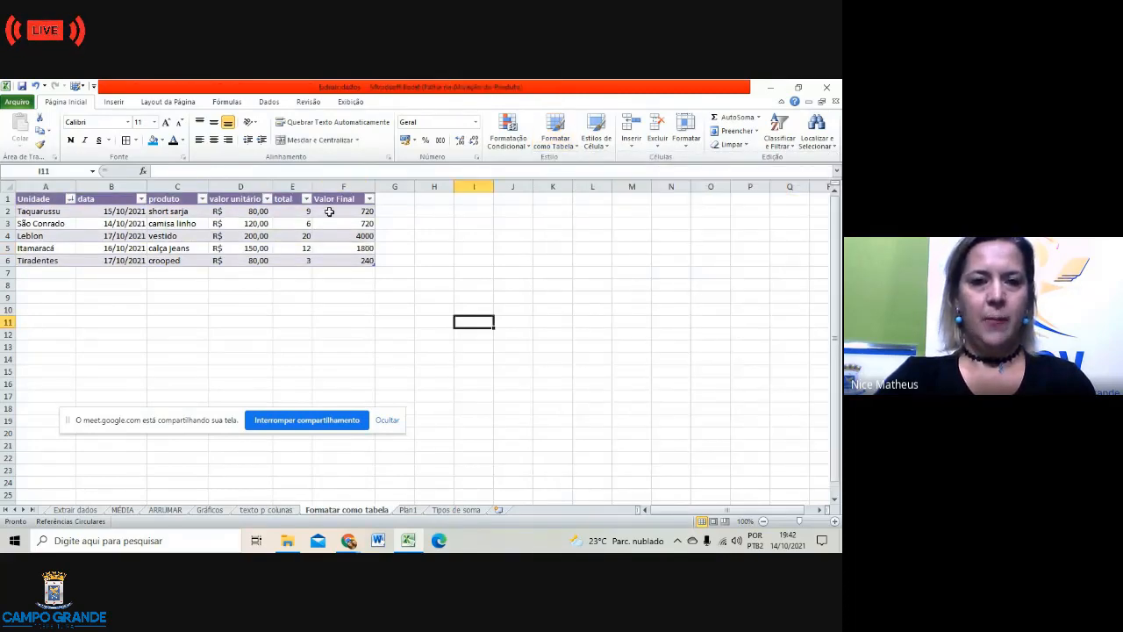
click(407, 199)
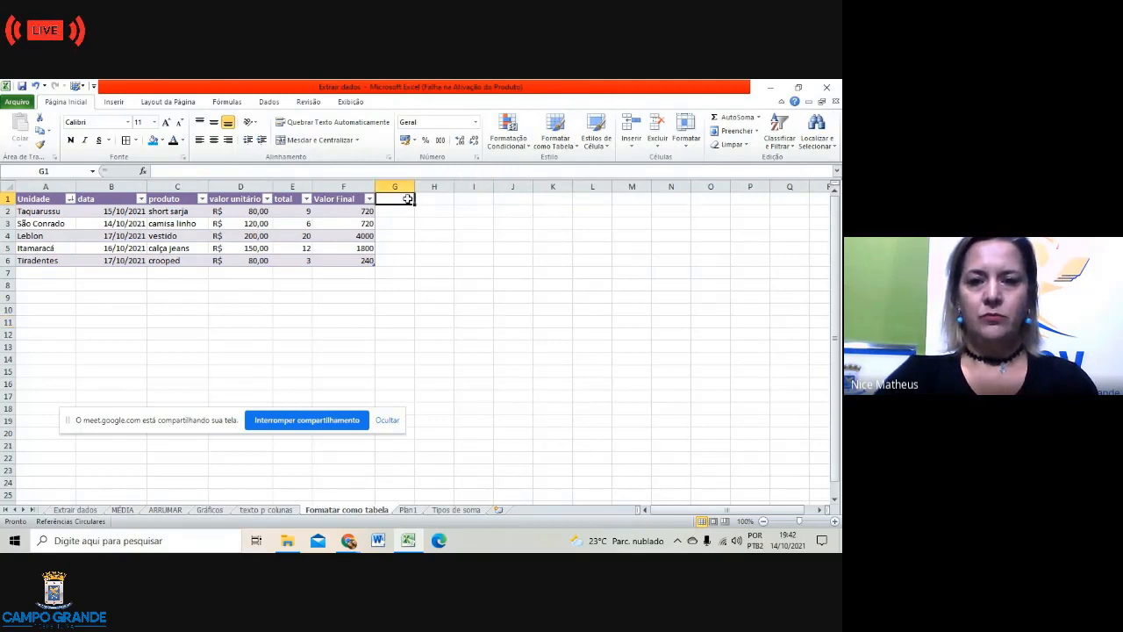
Step: Widen column G and give it the header 'Formatar tabela'
drag(414, 184, 486, 182)
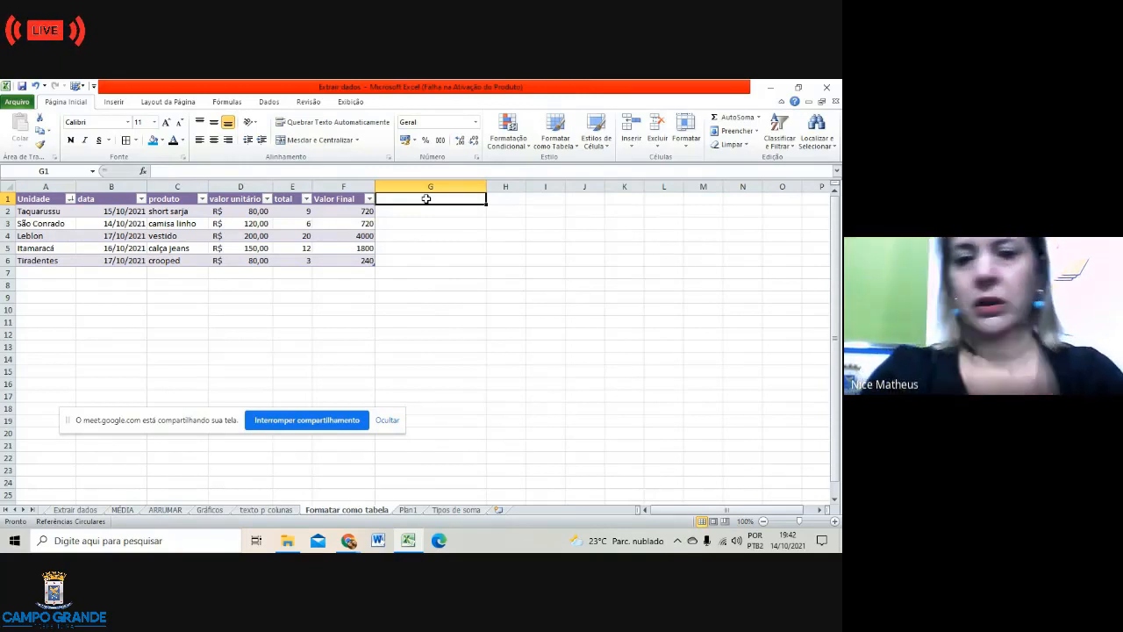
text(Fo)
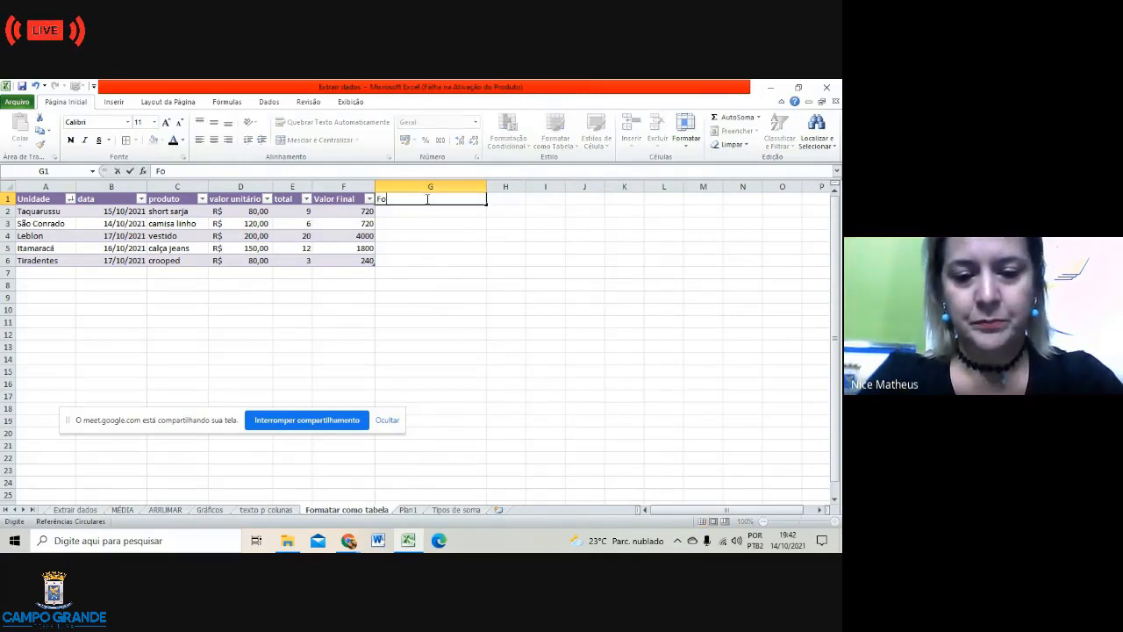
text(rmatar)
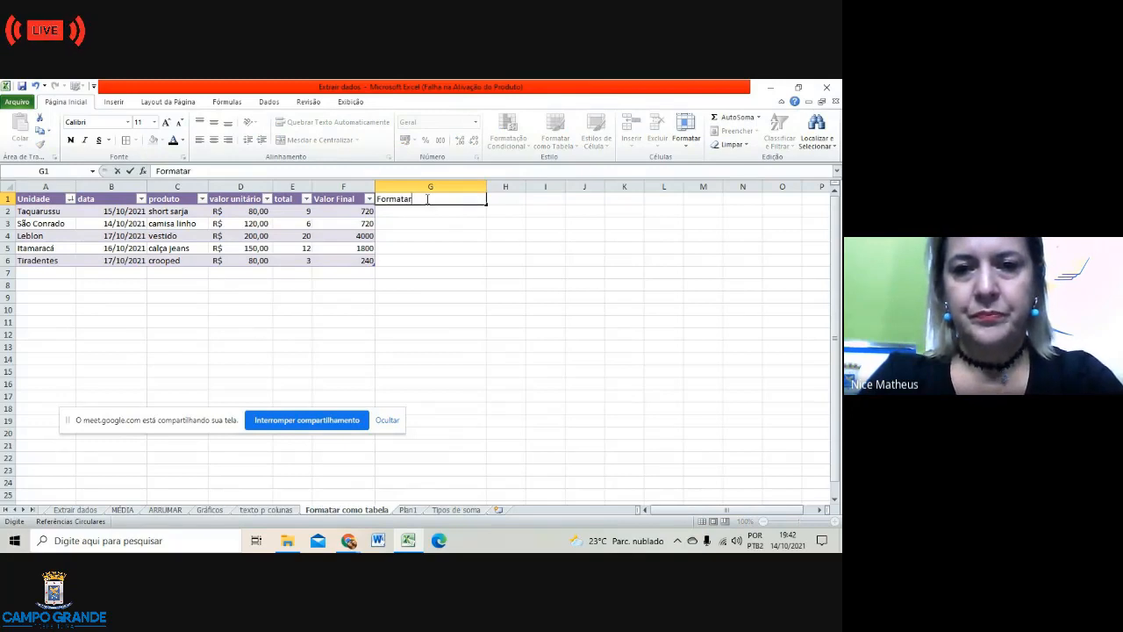
text( ta)
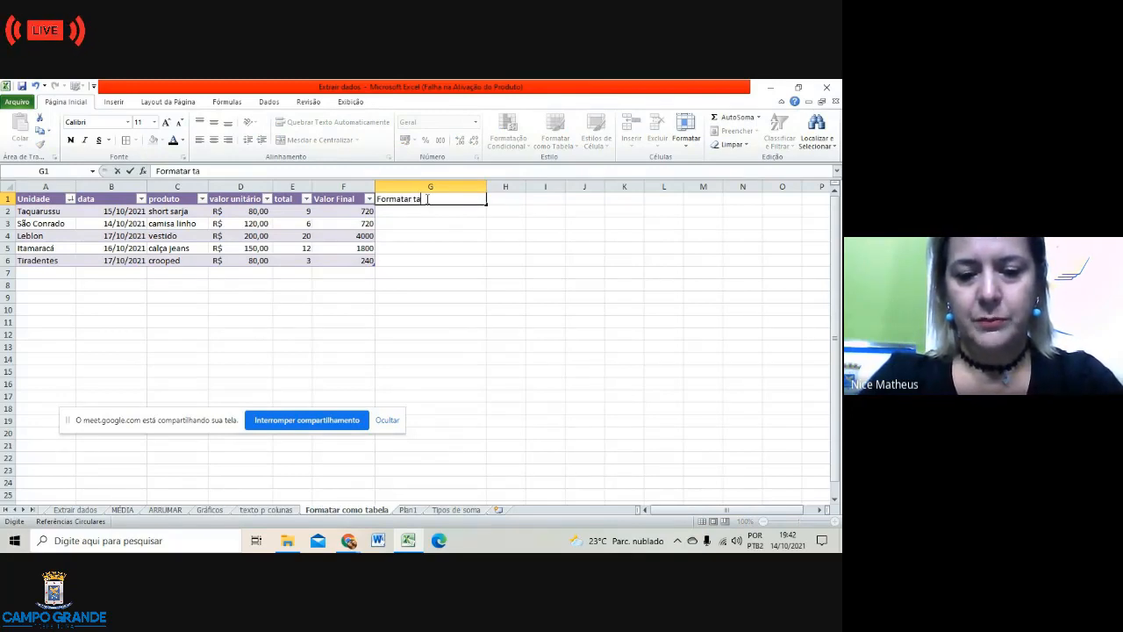
text(bela)
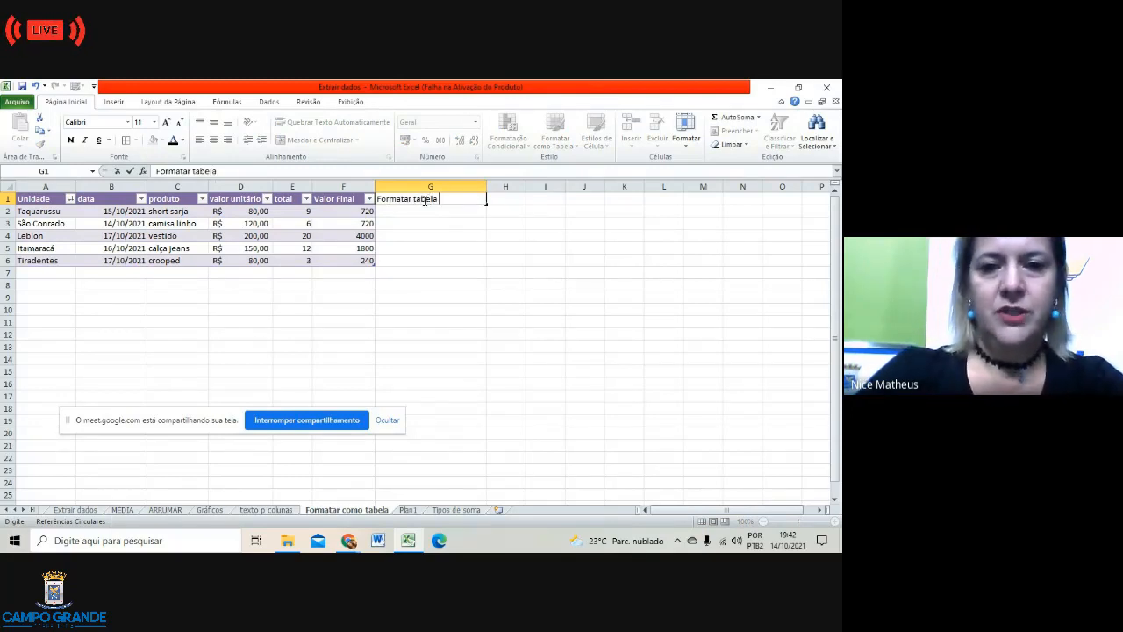
click(411, 212)
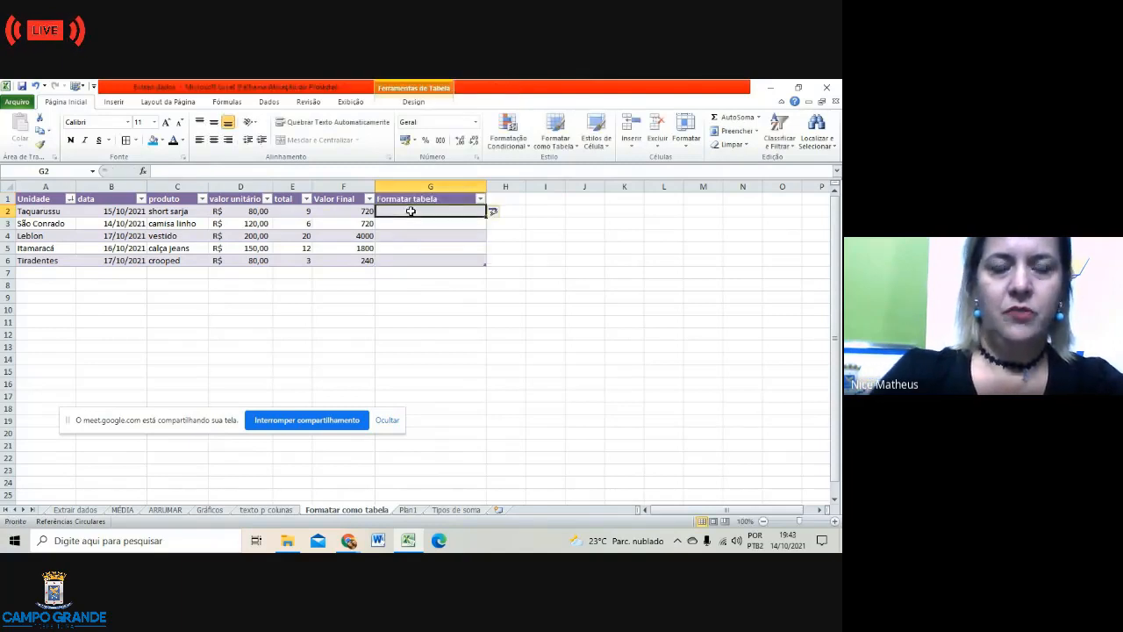
Step: Enter 'Função Produto' in G2 and review the PRODUTO formula in F2
text(função)
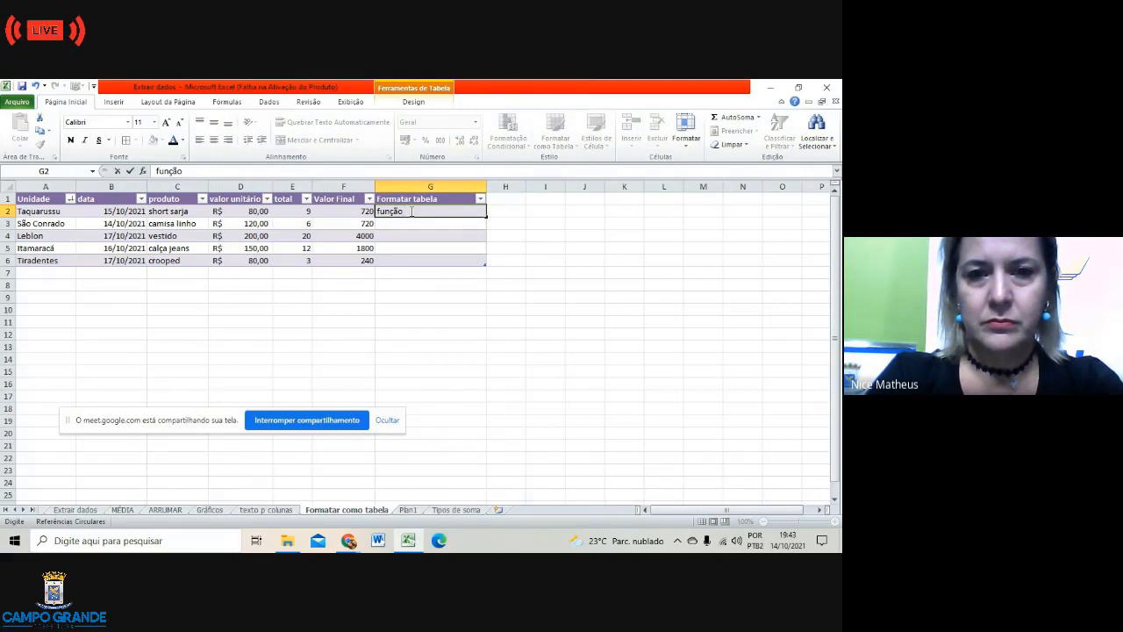
key(BackSpace)
key(BackSpace)
key(BackSpace)
key(BackSpace)
key(BackSpace)
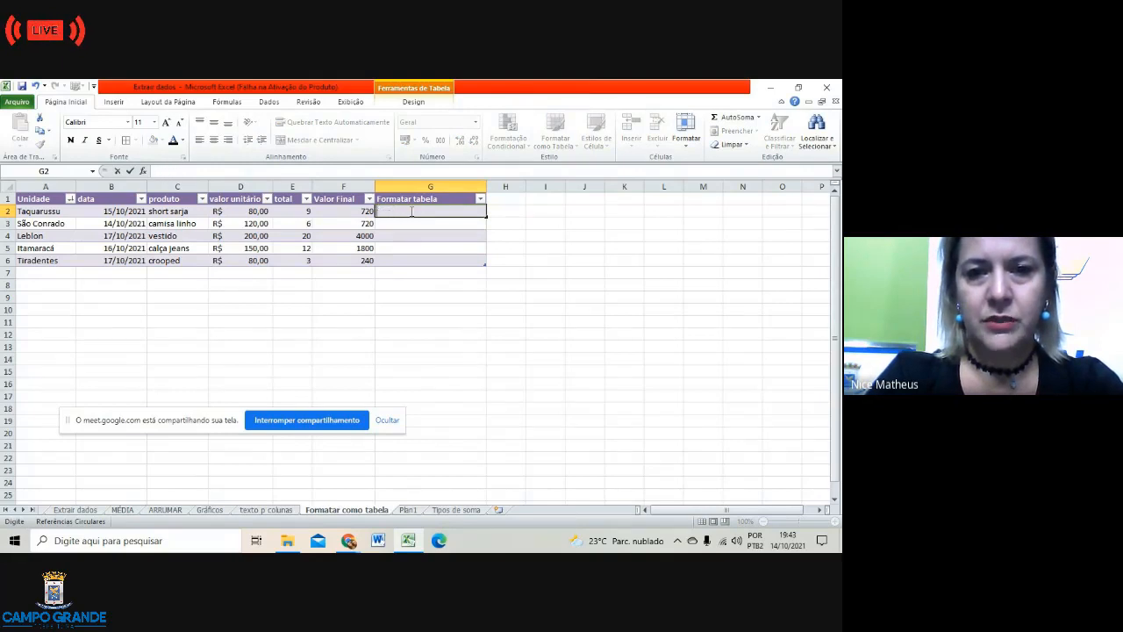
text(unção P)
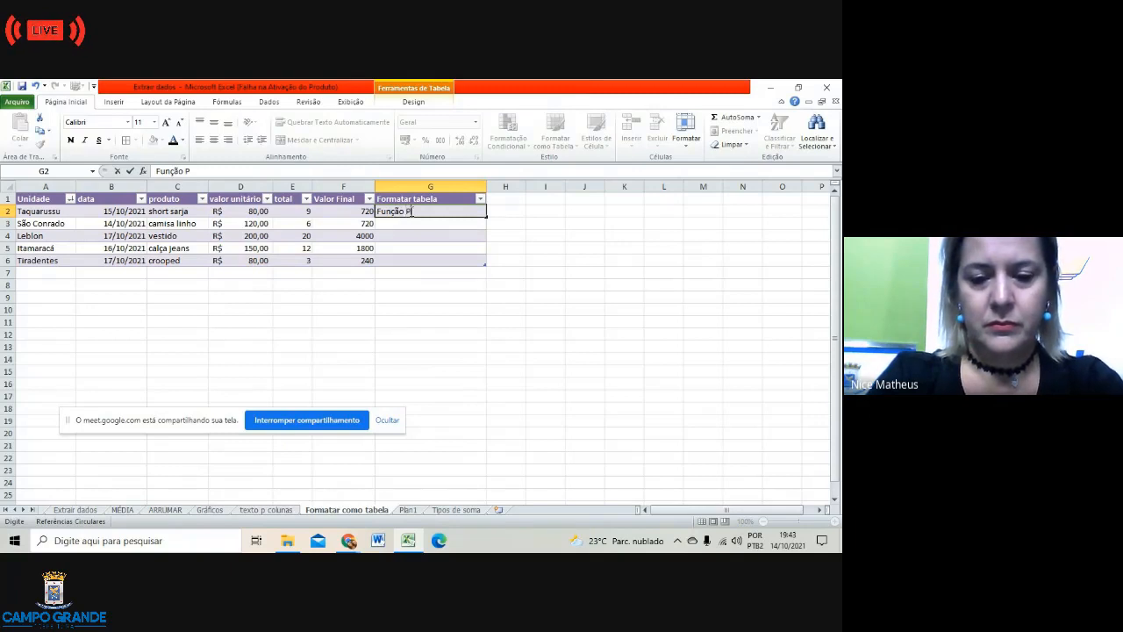
text(roduto)
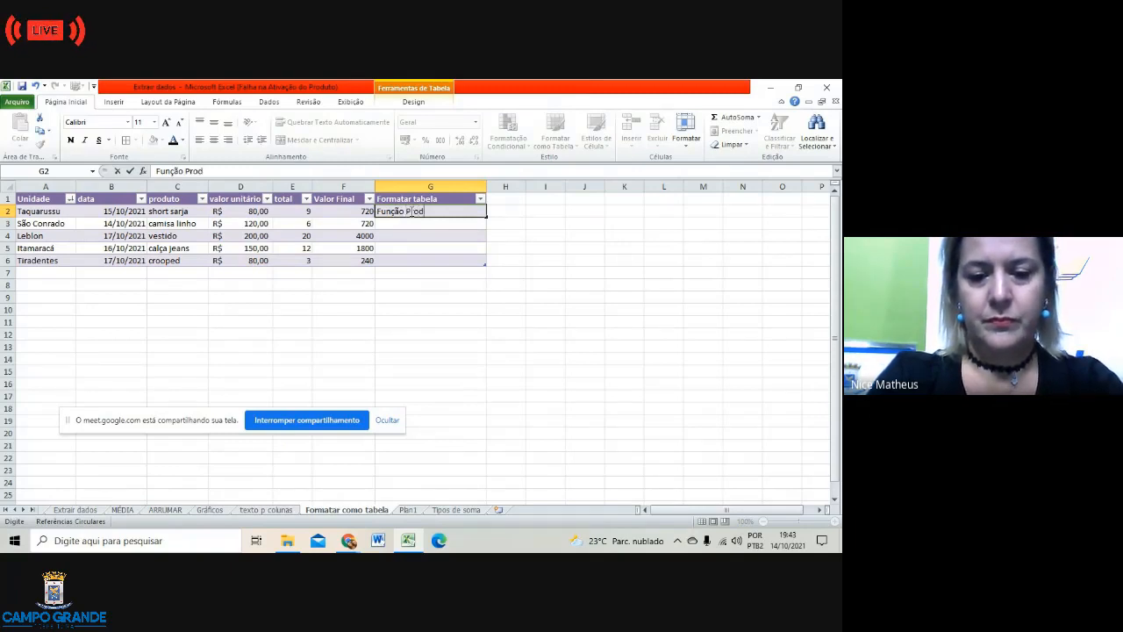
click(427, 319)
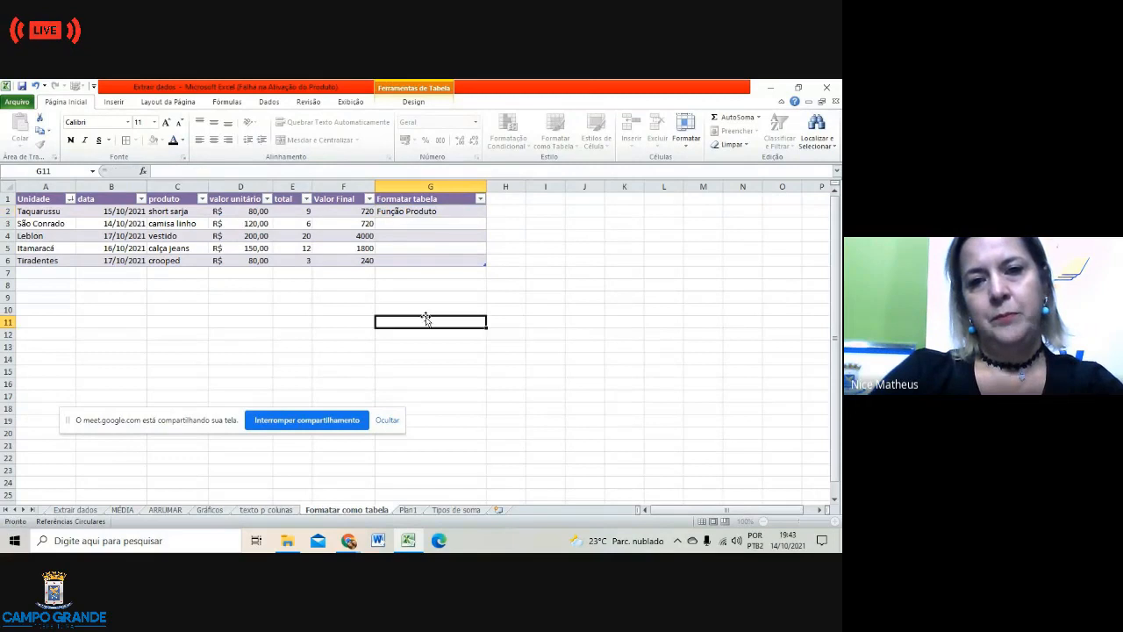
click(366, 211)
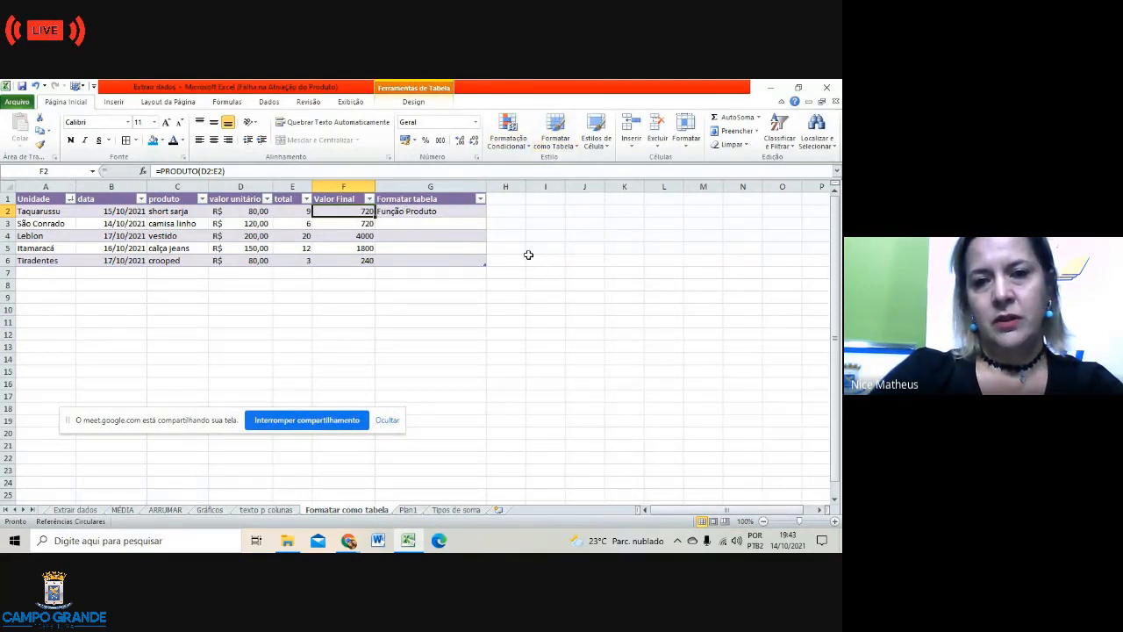
click(554, 295)
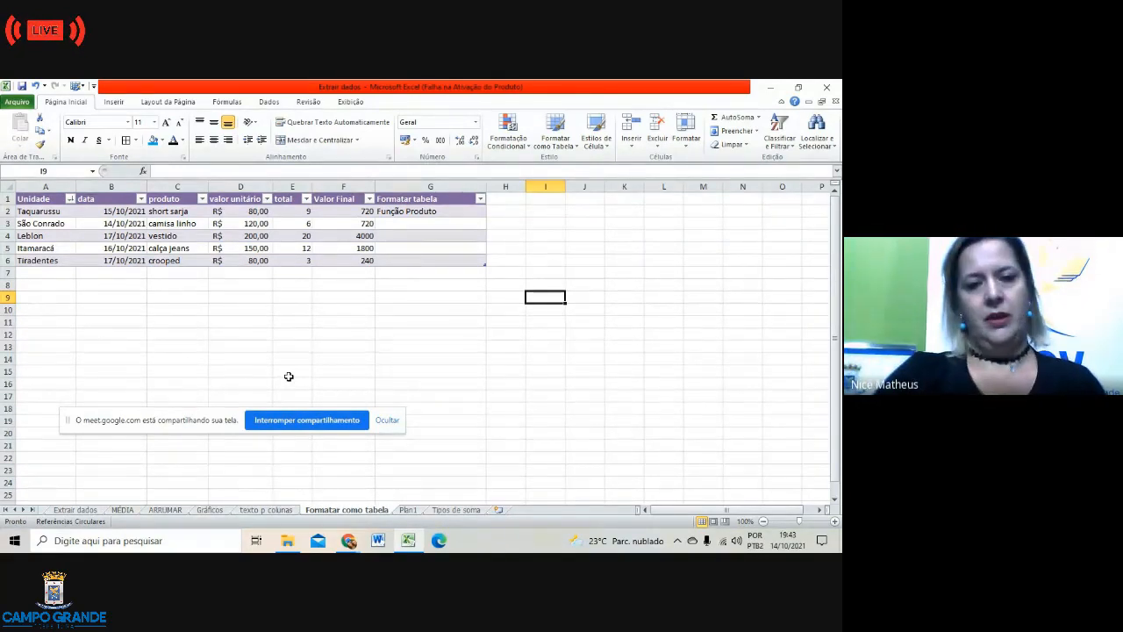
click(353, 332)
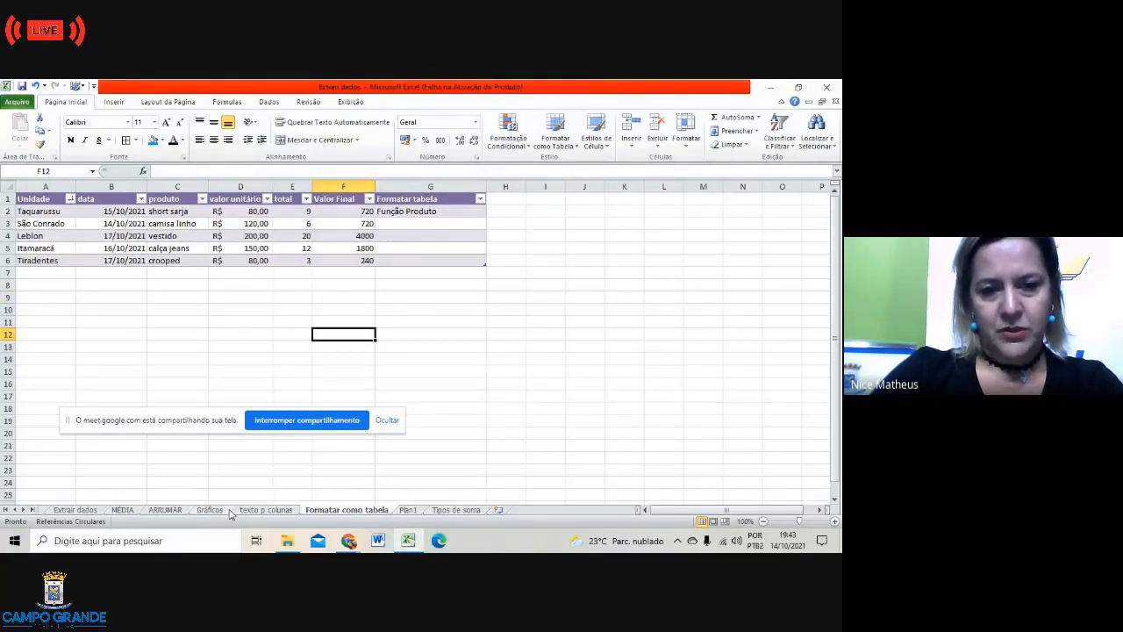
Step: Go to the Extrair dados sheet and select B1 to view its ESQUERDA formula
click(77, 511)
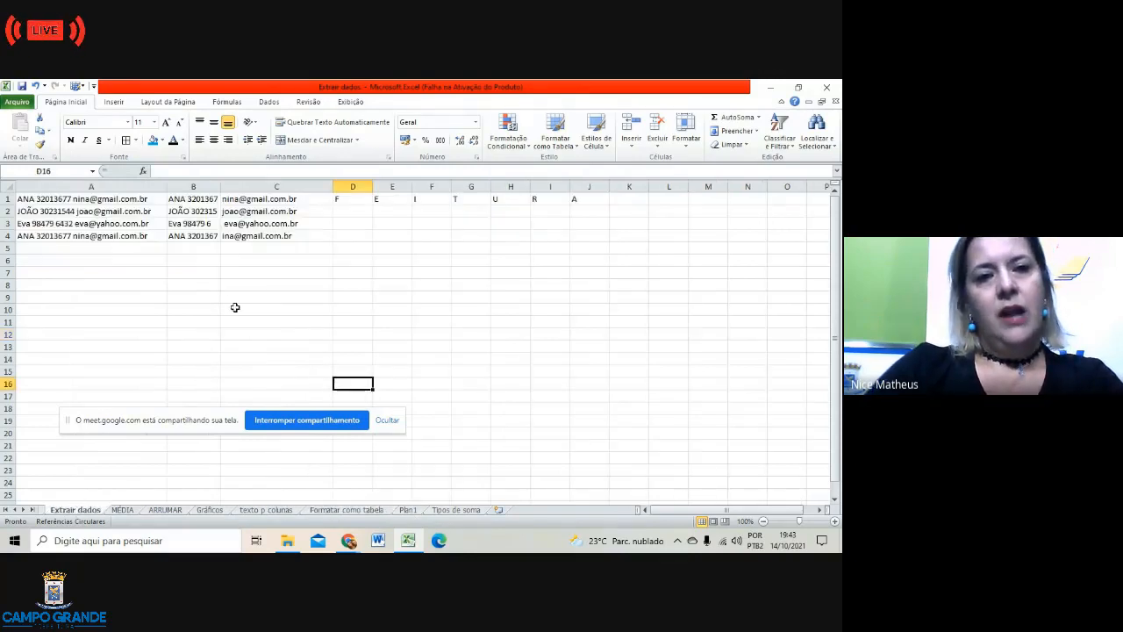
click(190, 201)
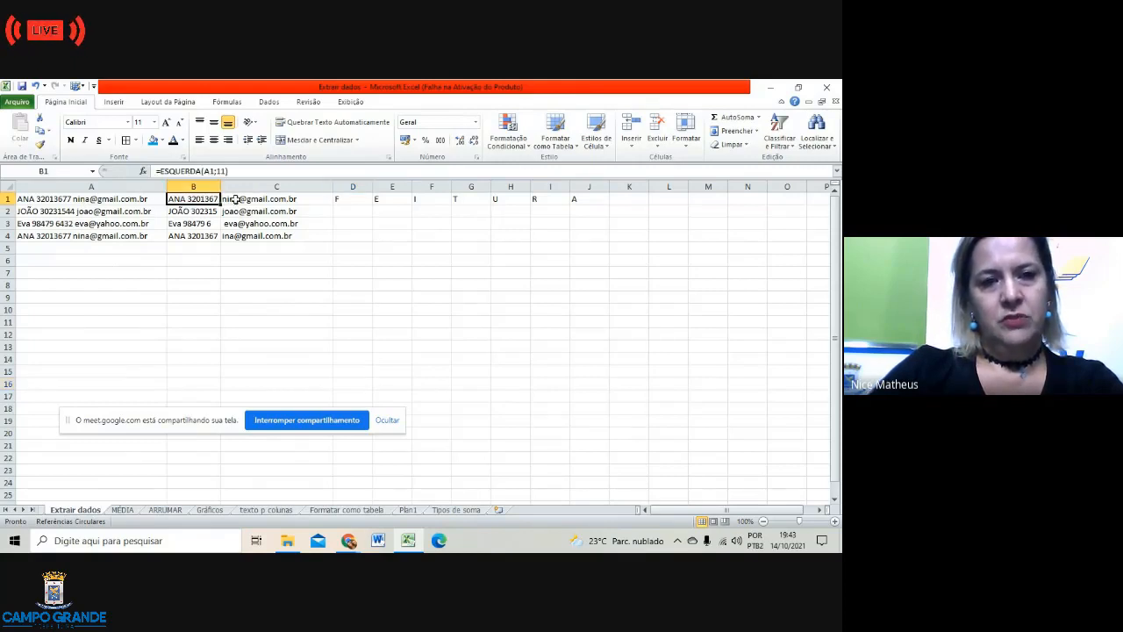
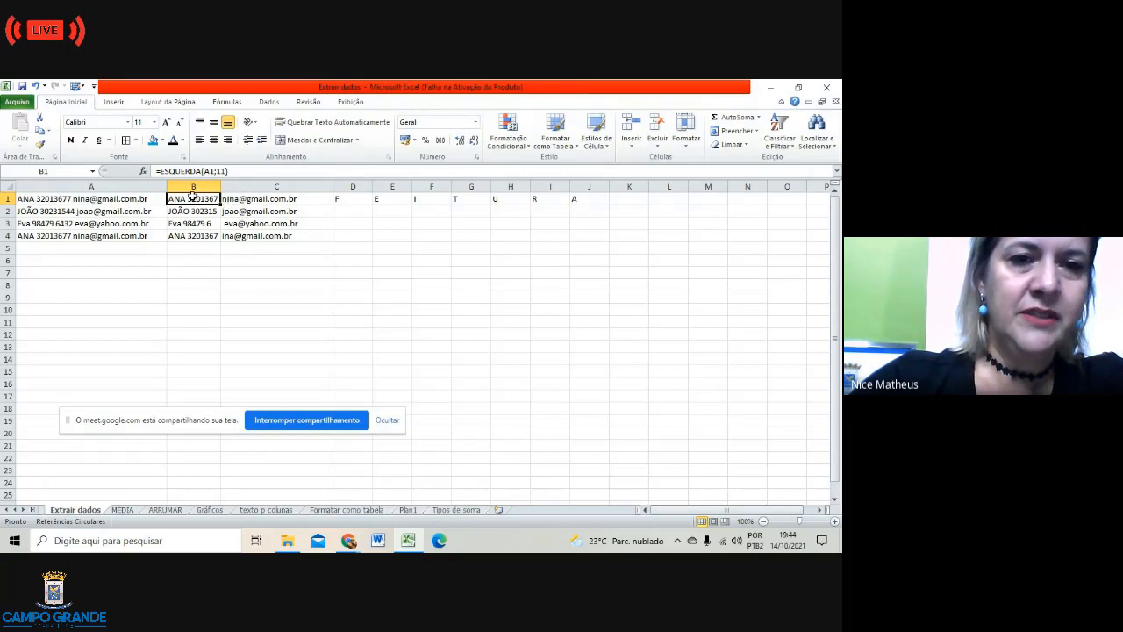
Step: Delete the ESQUERDA and DIREITA results in B1:C4 so only column A's text entries remain
drag(192, 197, 281, 246)
click(281, 246)
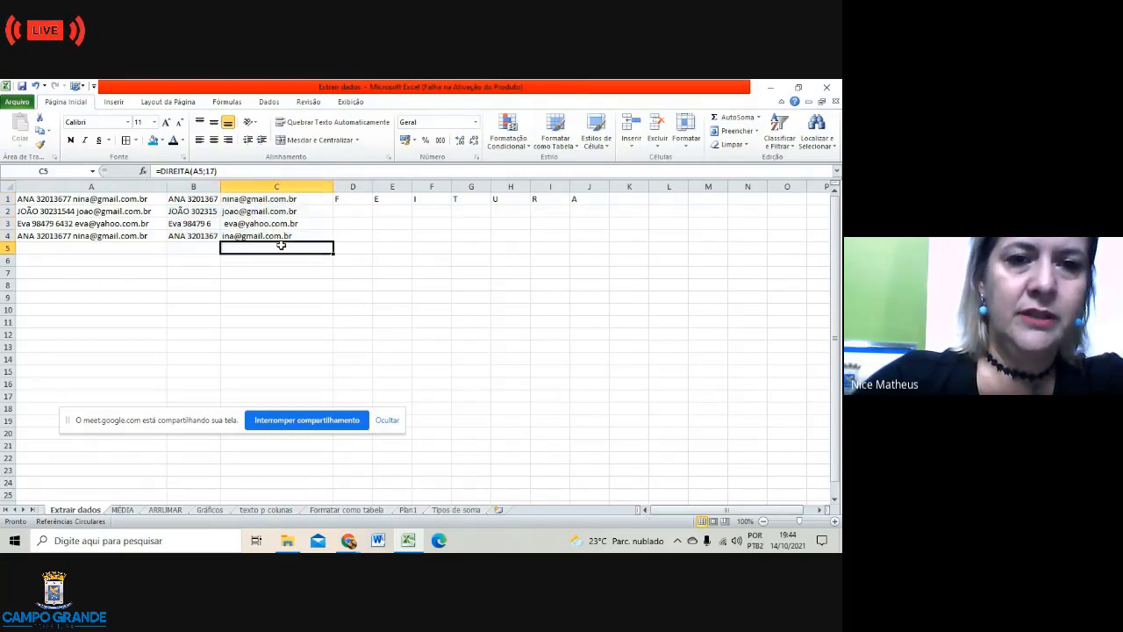
drag(193, 198, 302, 240)
key(Delete)
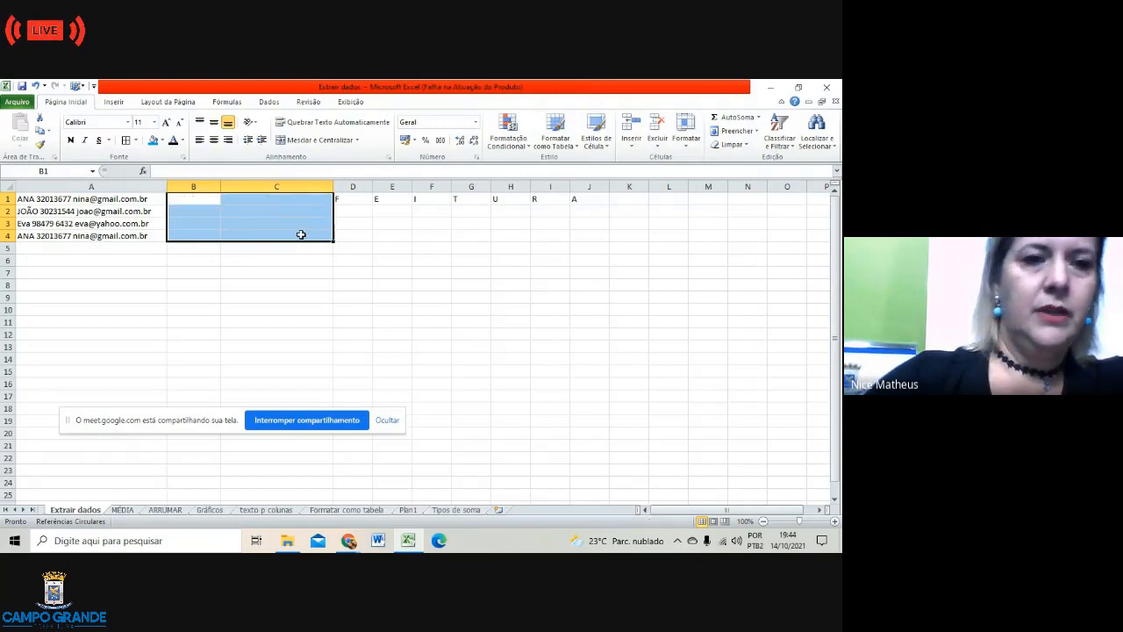
click(284, 280)
click(198, 199)
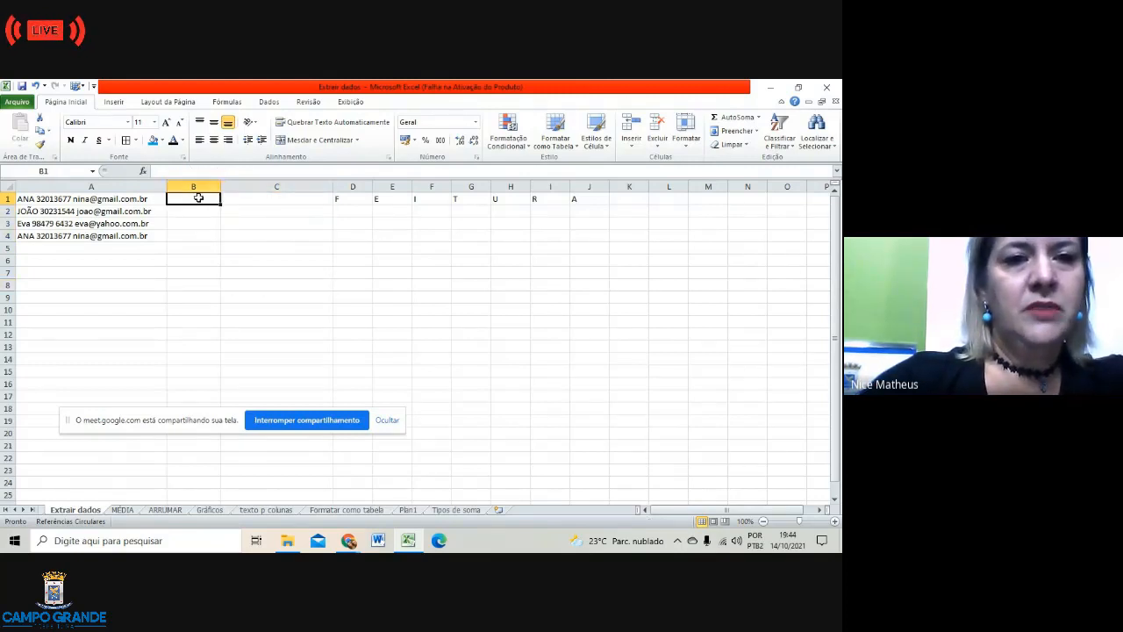
click(309, 284)
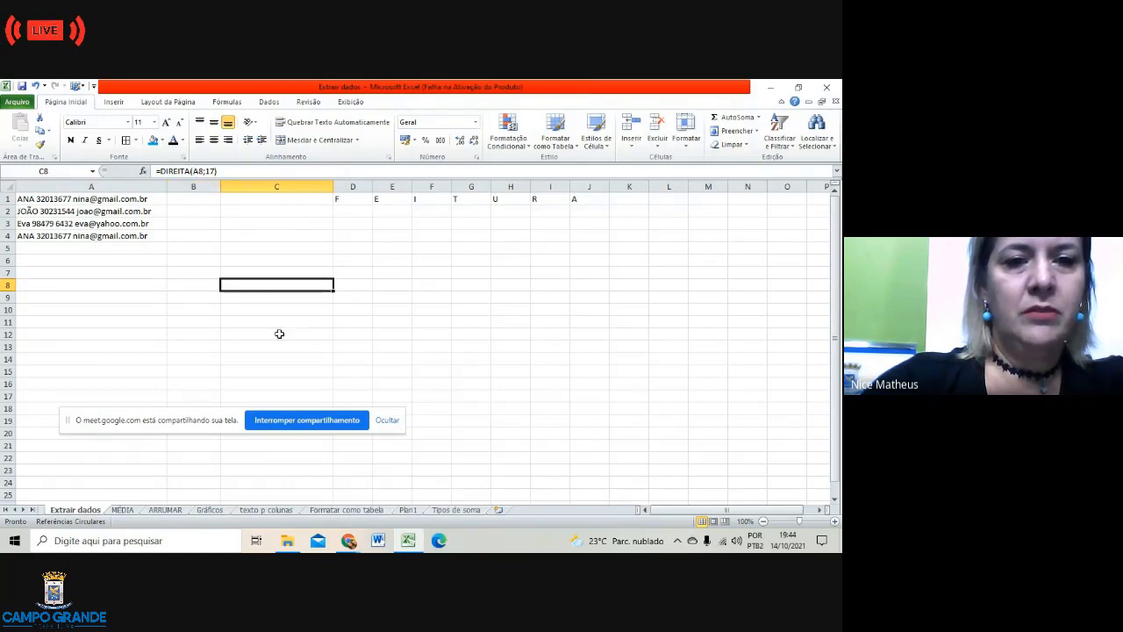
click(279, 334)
click(205, 305)
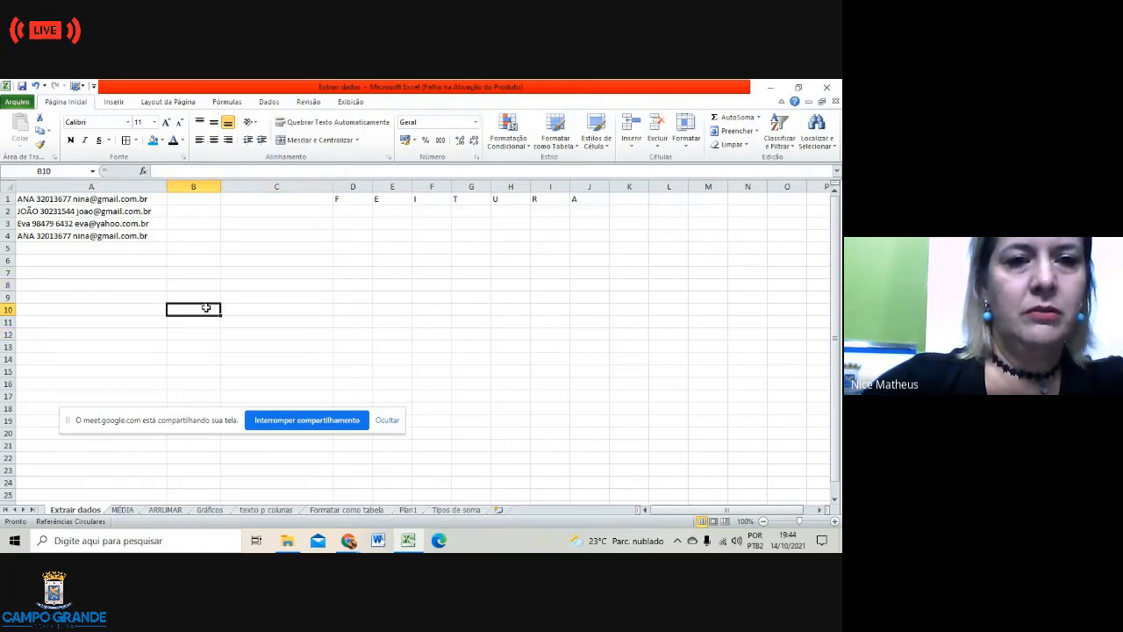
click(195, 199)
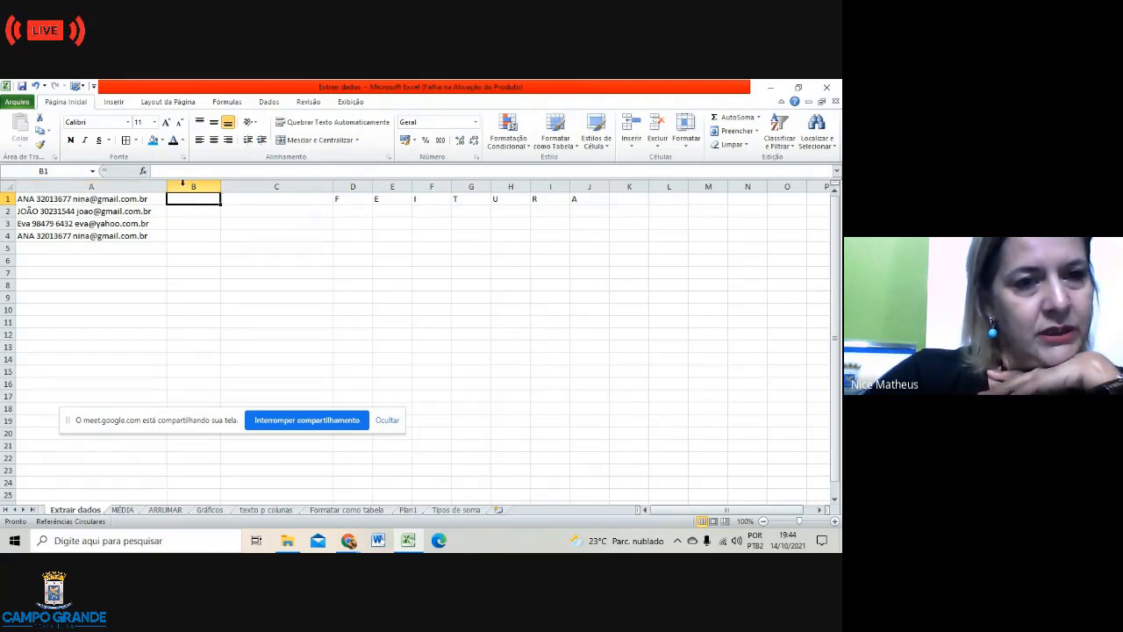
click(145, 172)
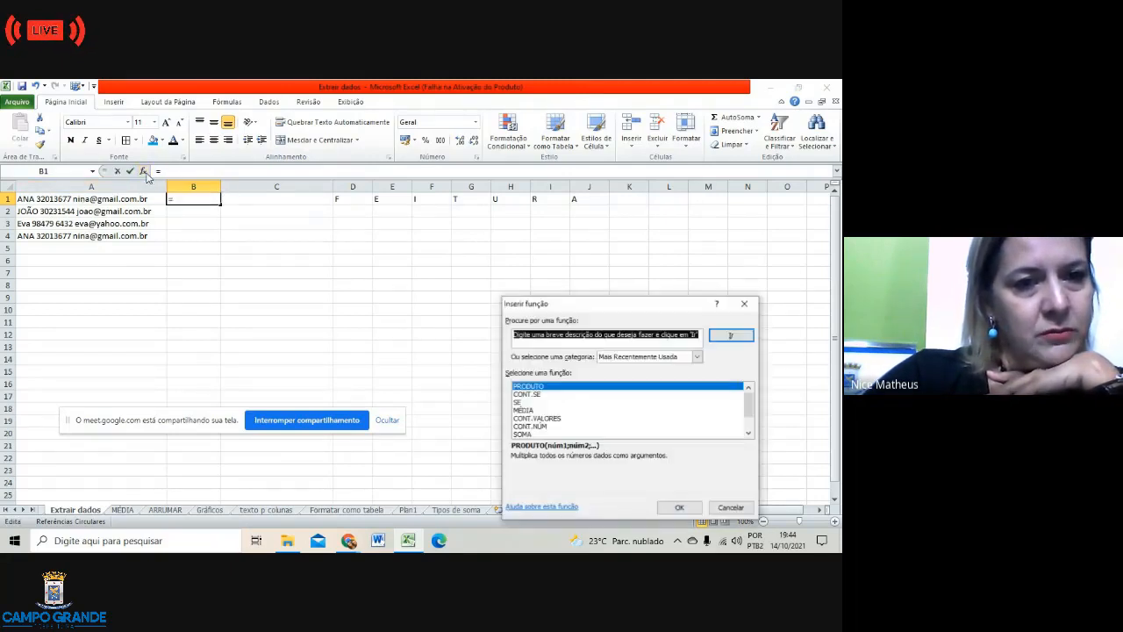
scroll(593, 412, down, 1)
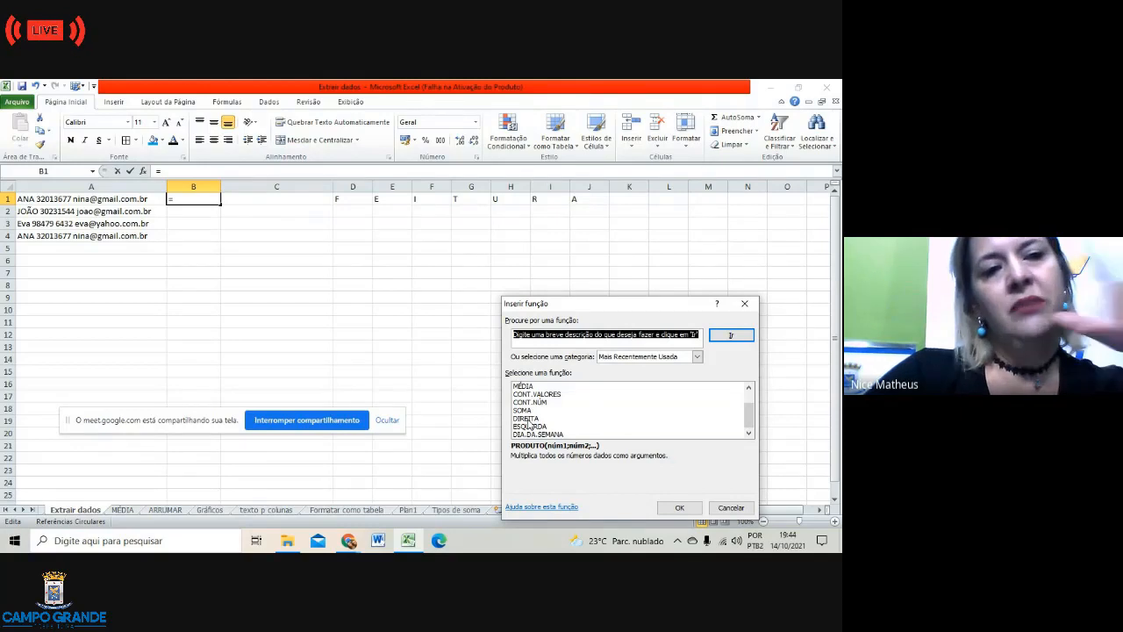
click(530, 421)
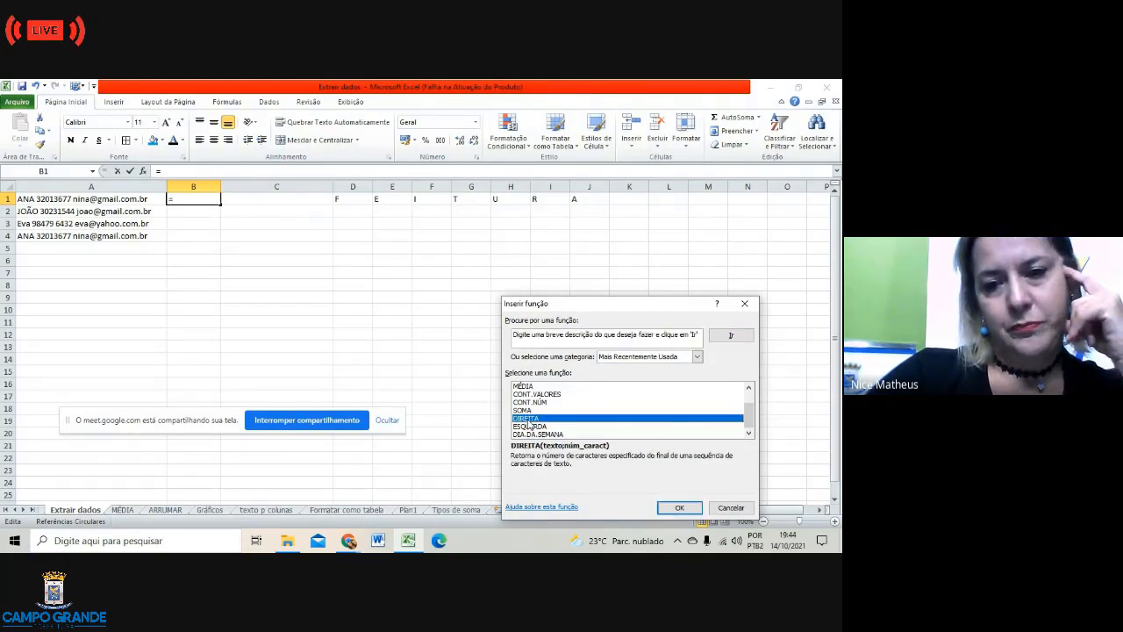
click(681, 511)
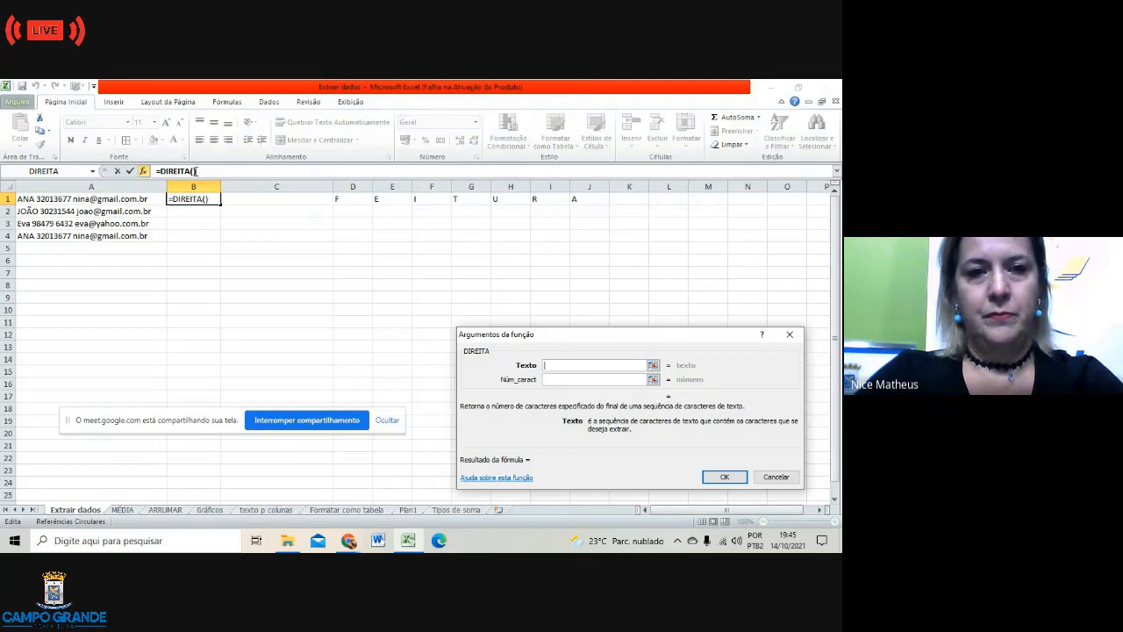
click(194, 171)
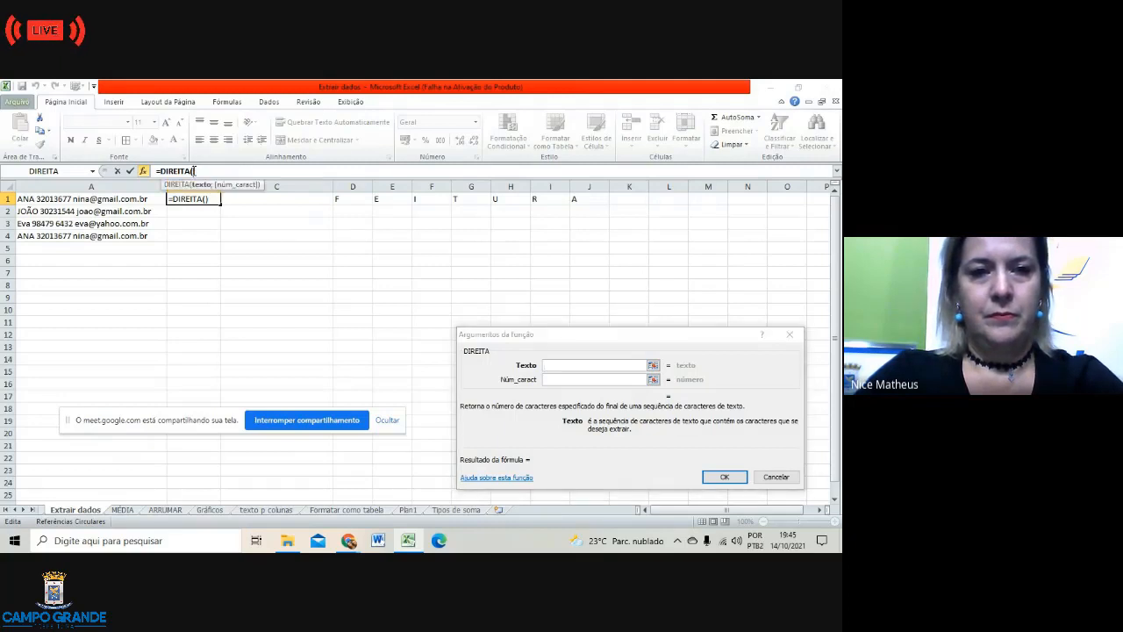
text(11)
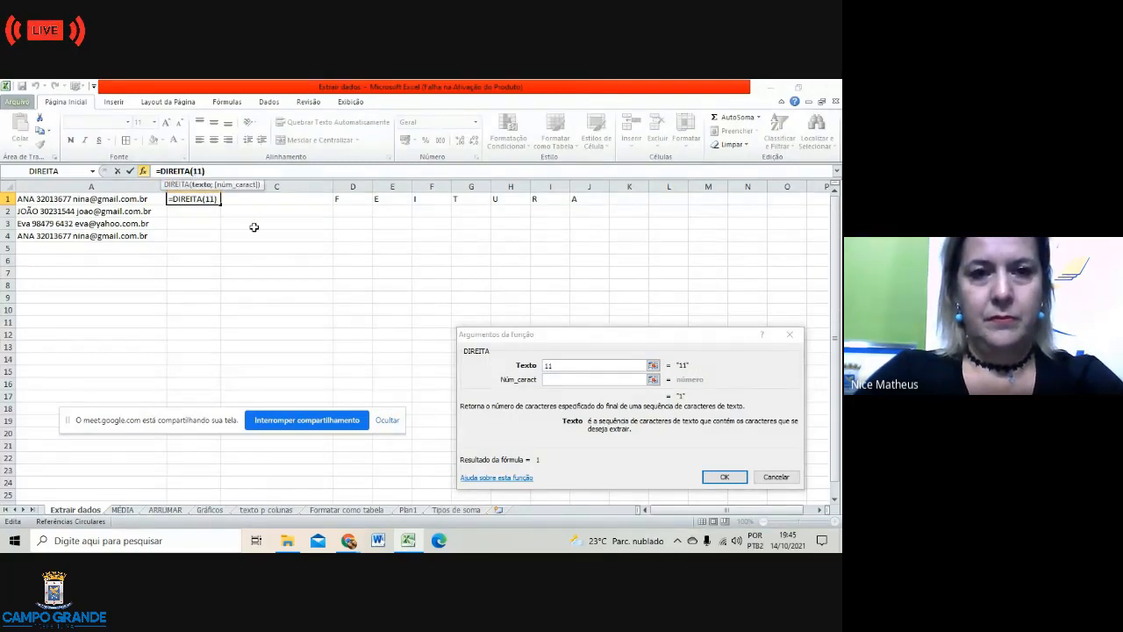
text(+)
click(253, 228)
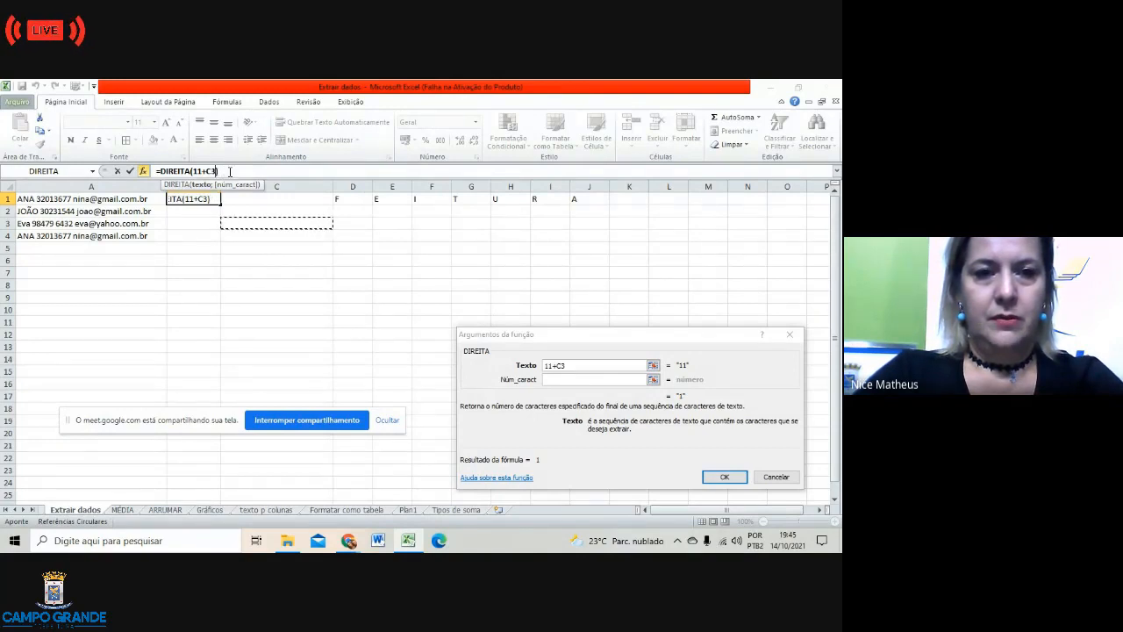
click(230, 172)
key(BackSpace)
key(BackSpace)
key(BackSpace)
key(BackSpace)
key(BackSpace)
key(BackSpace)
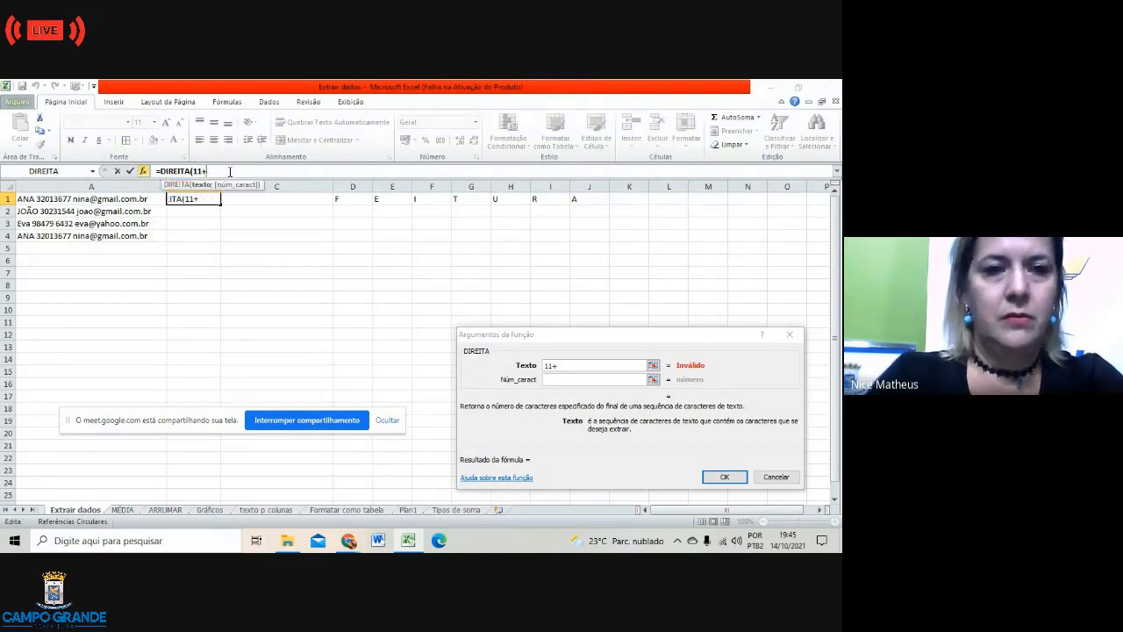
key(BackSpace)
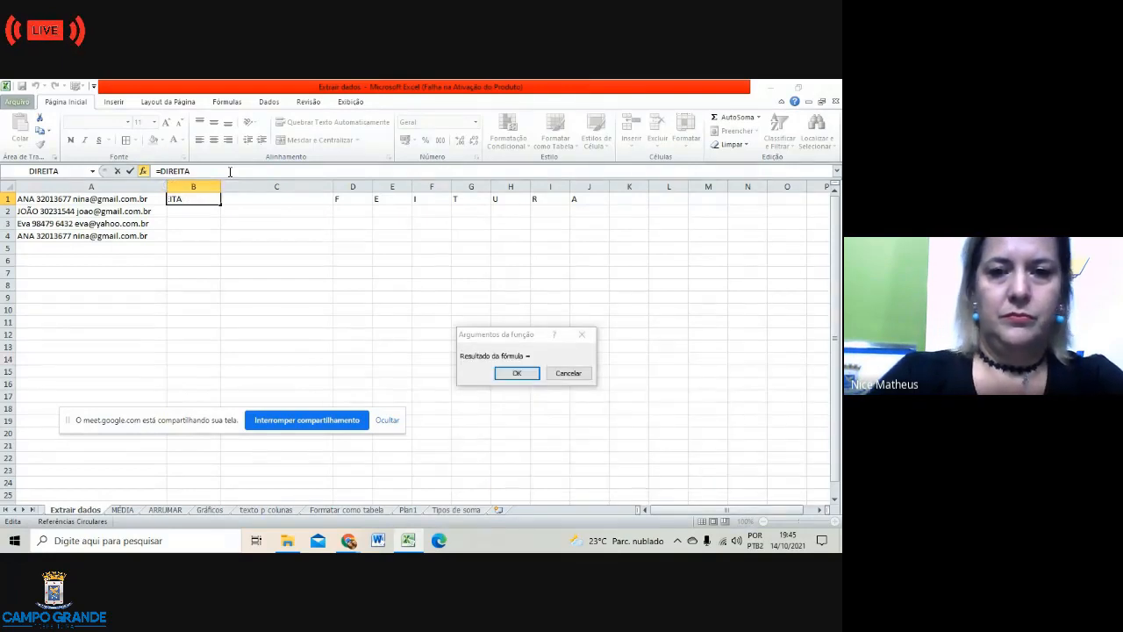
click(573, 373)
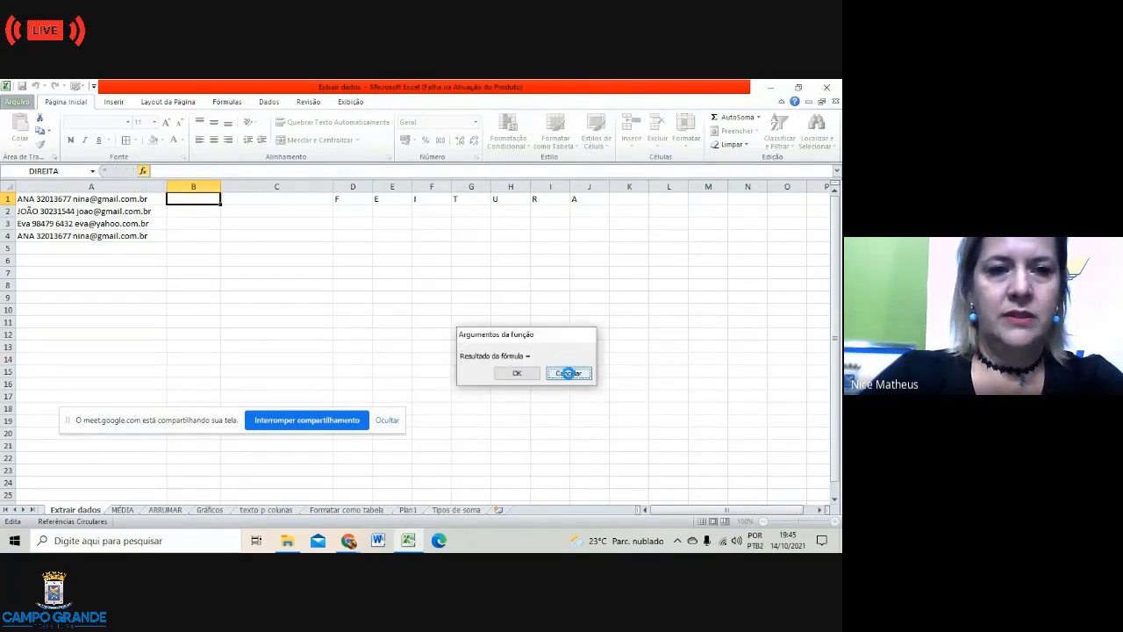
Step: Insert =DIREITA(A1;11) in B1 with the function wizard so it shows mail.com.br
click(143, 172)
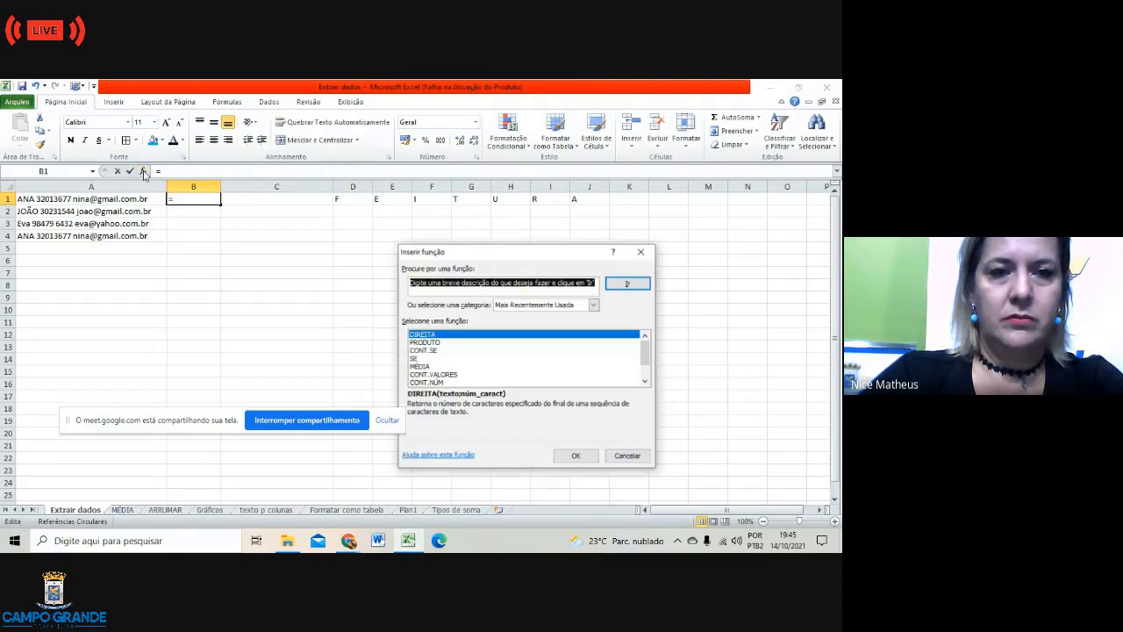
click(570, 456)
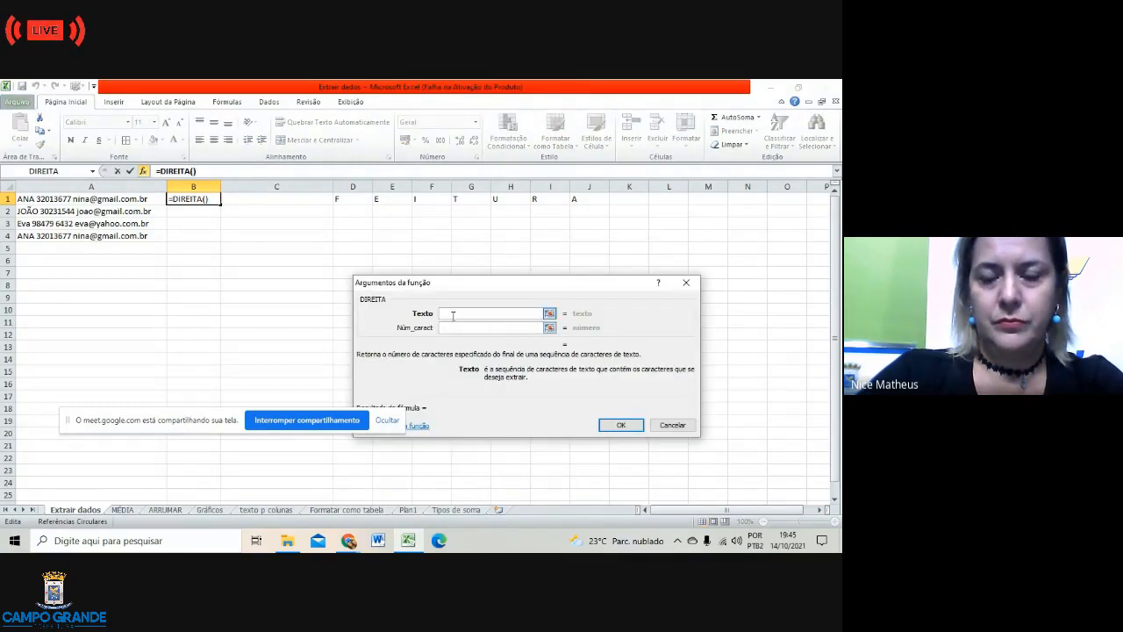
click(28, 199)
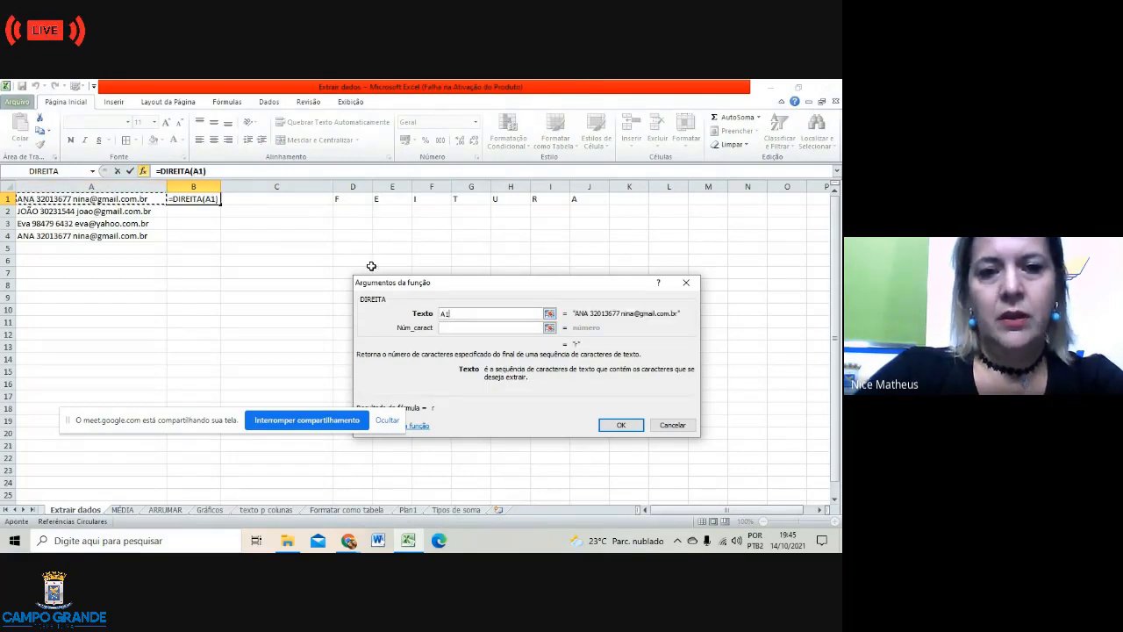
click(446, 328)
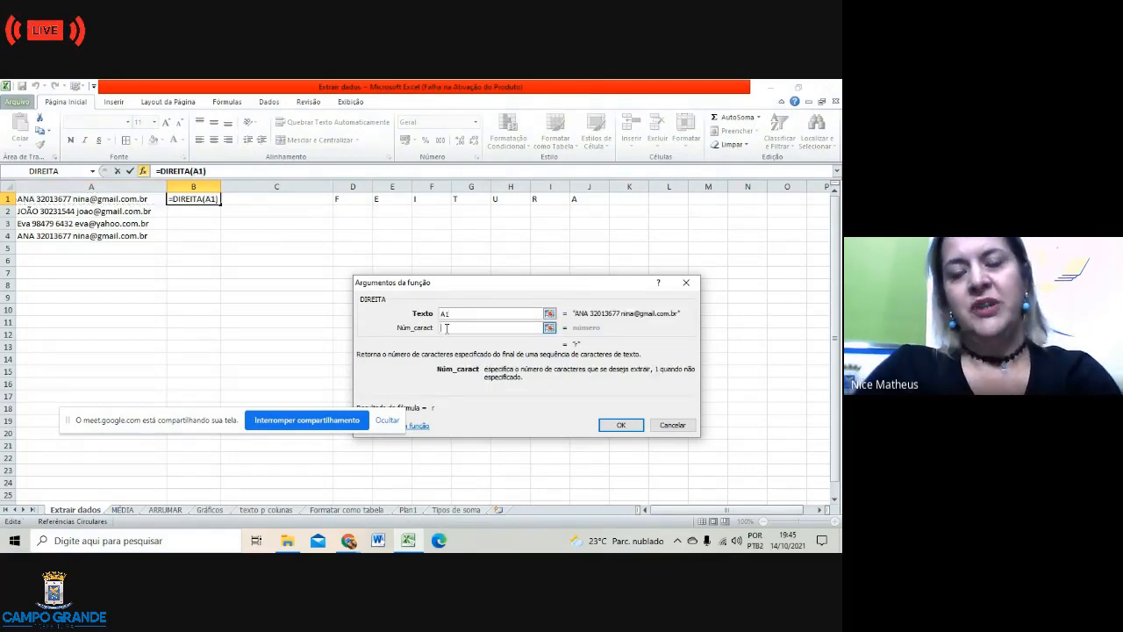
text(11)
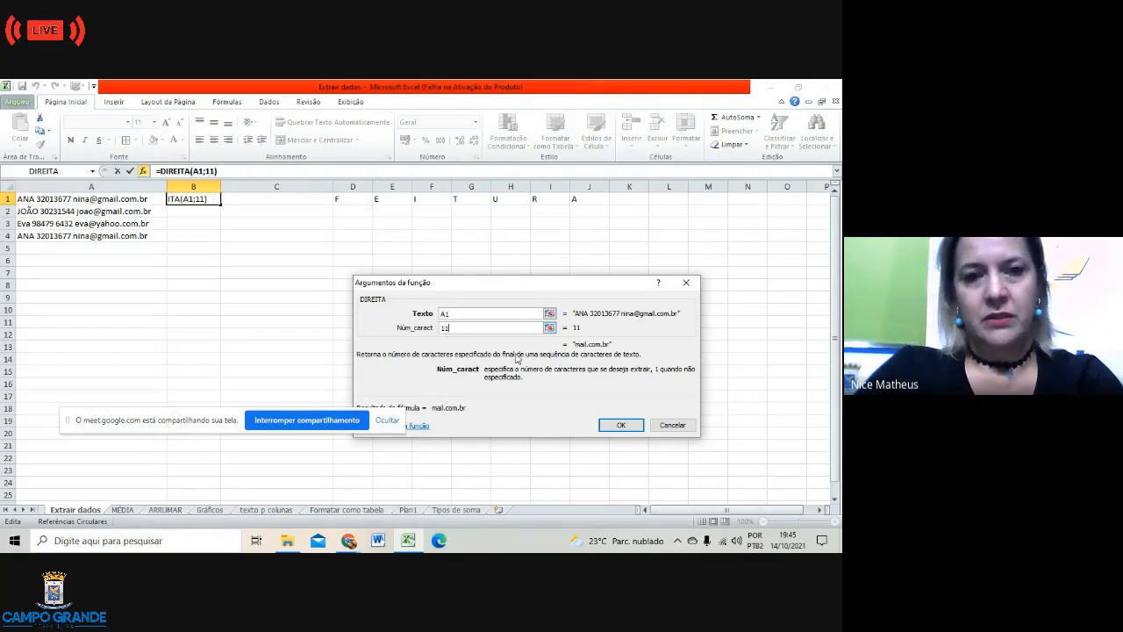
click(618, 426)
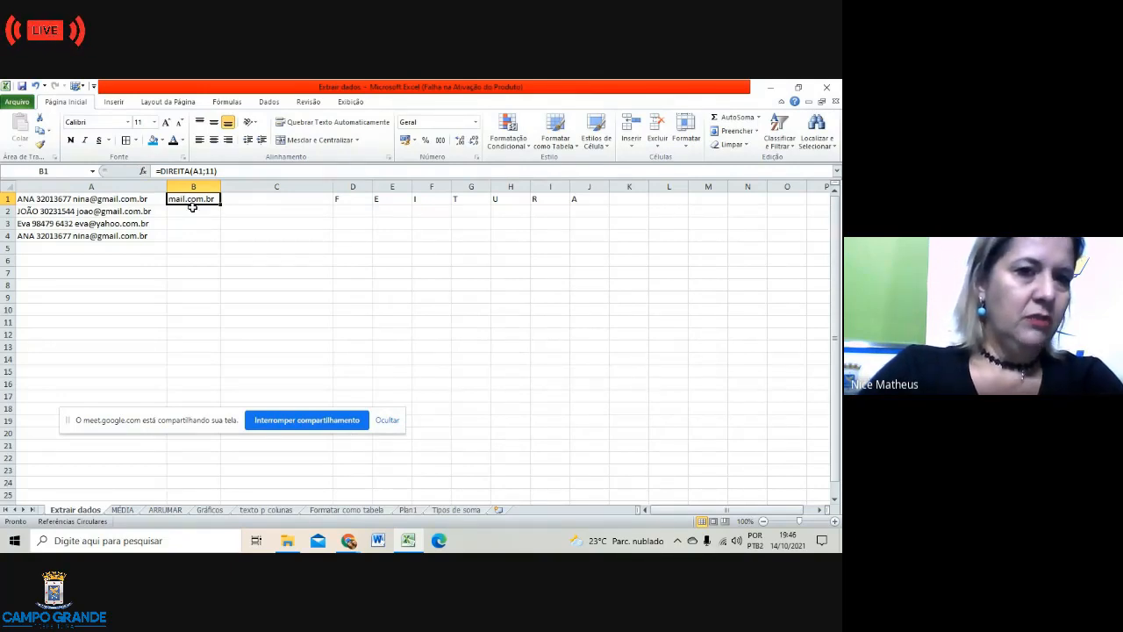
Step: Try 8 and then 20 as the character count in B1's DIREITA formula
click(217, 170)
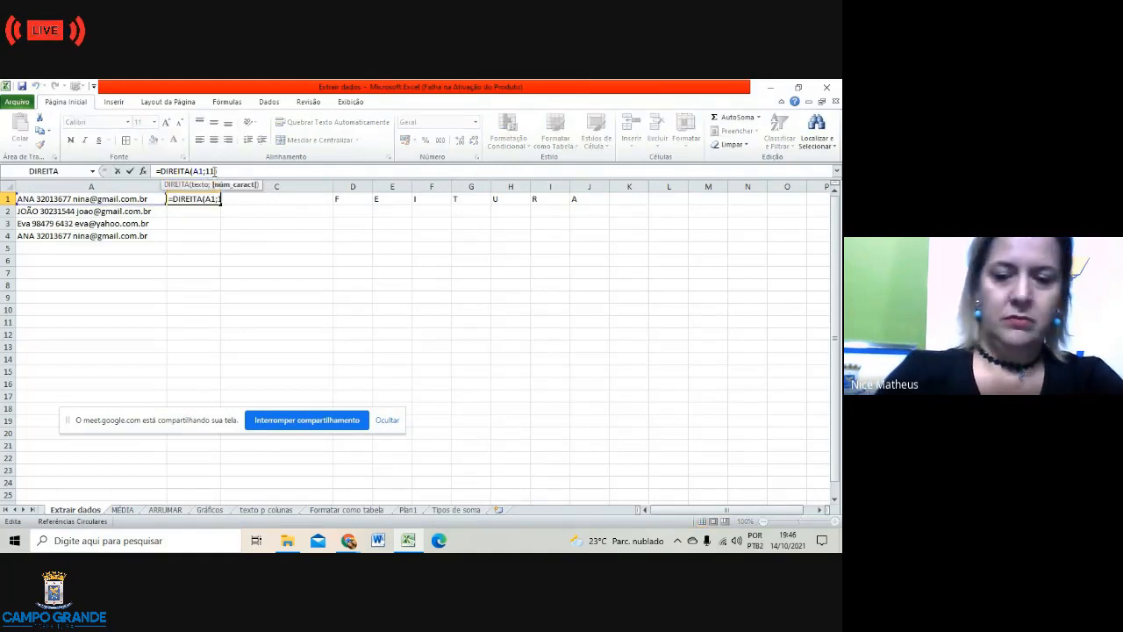
text())
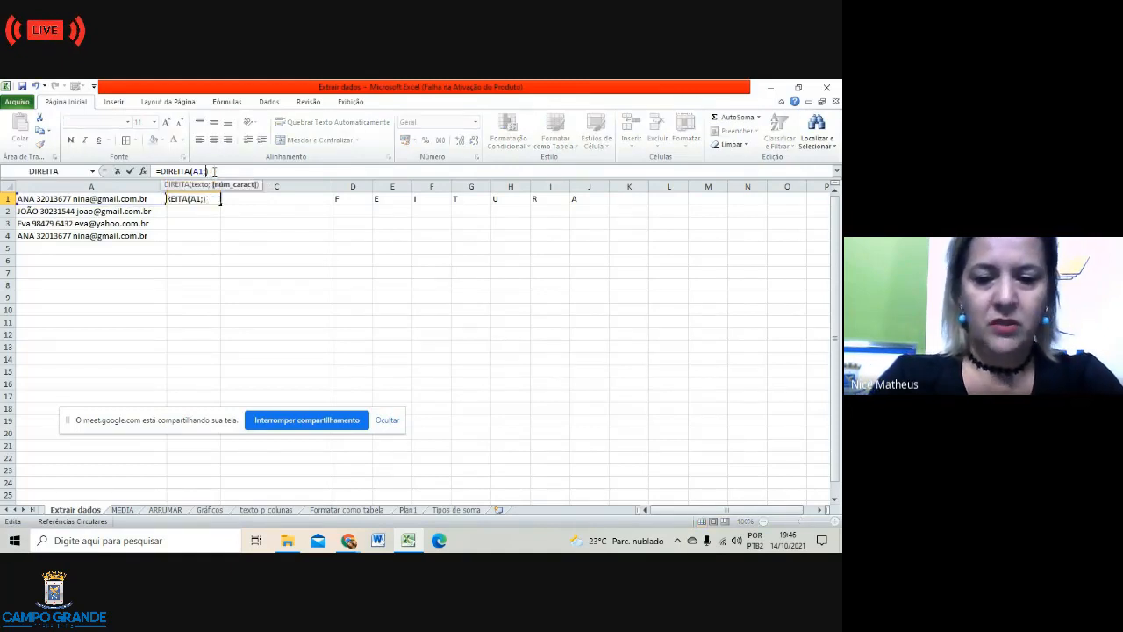
text(8)
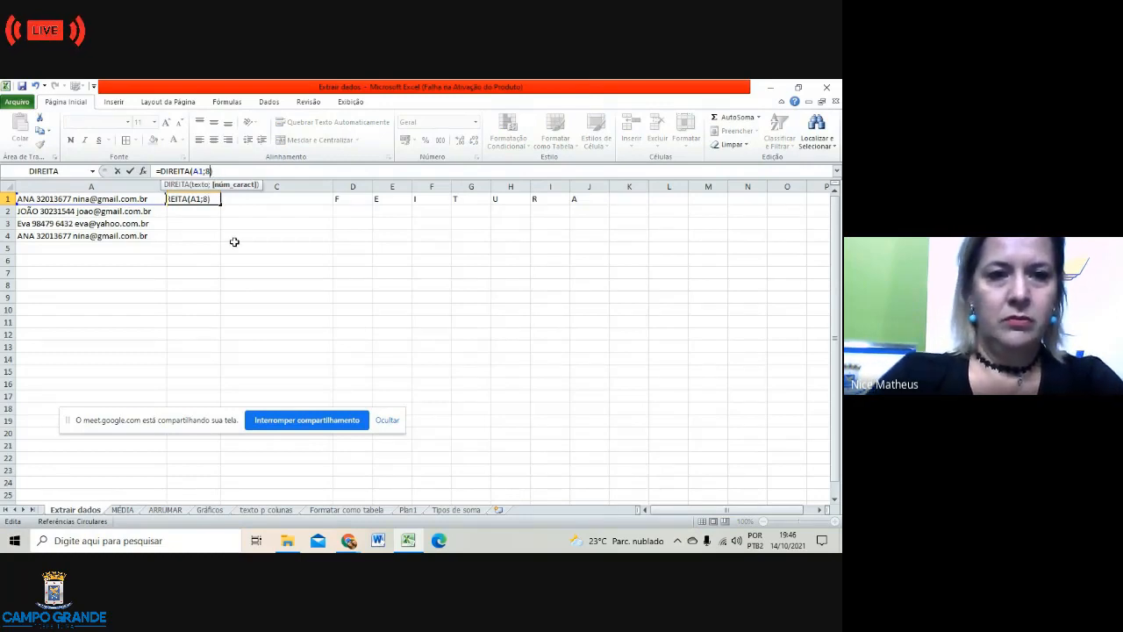
click(234, 242)
click(187, 200)
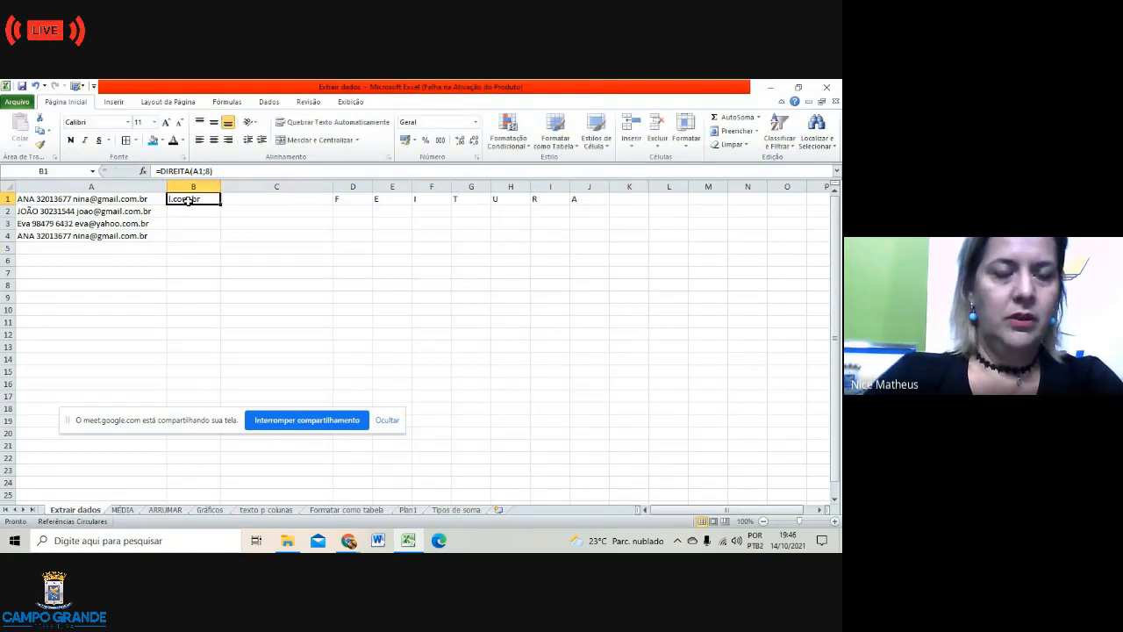
click(211, 171)
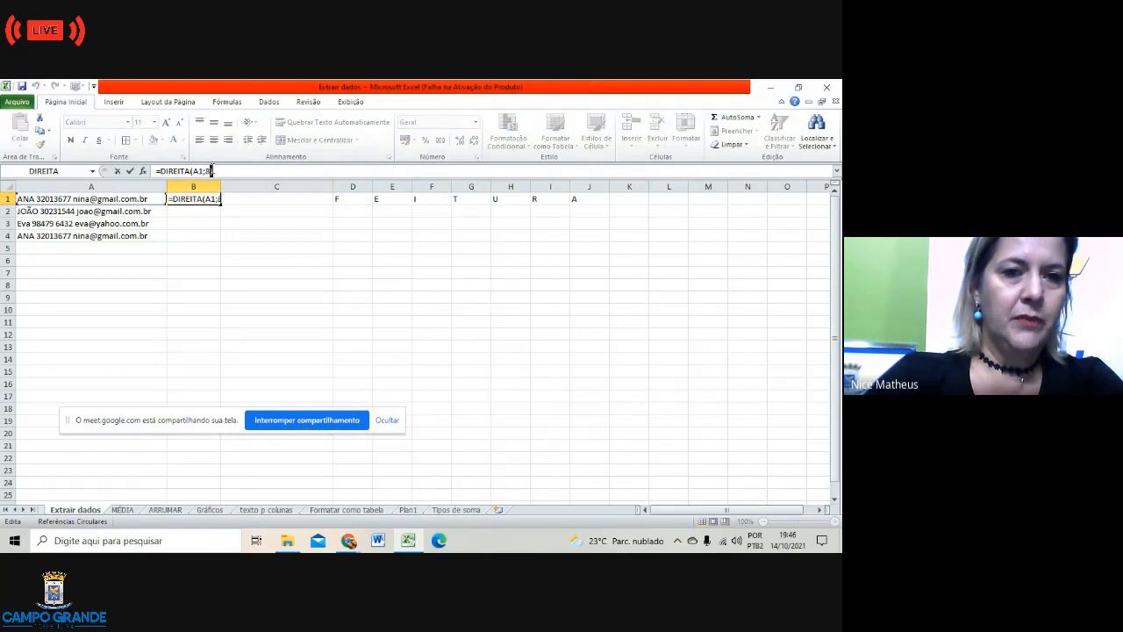
key(BackSpace)
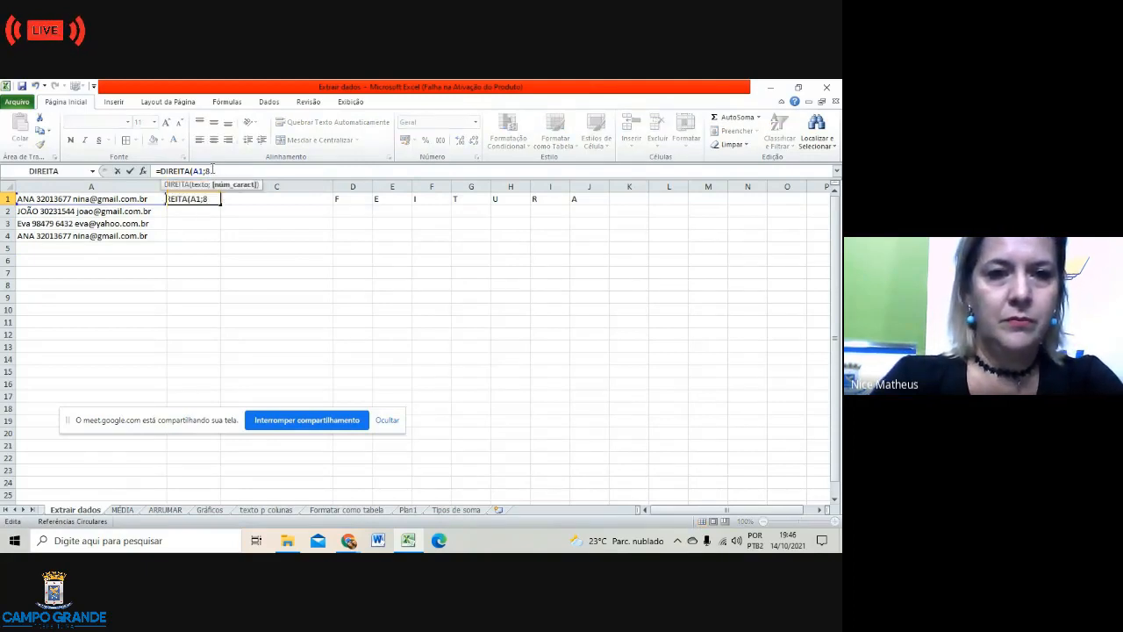
key(BackSpace)
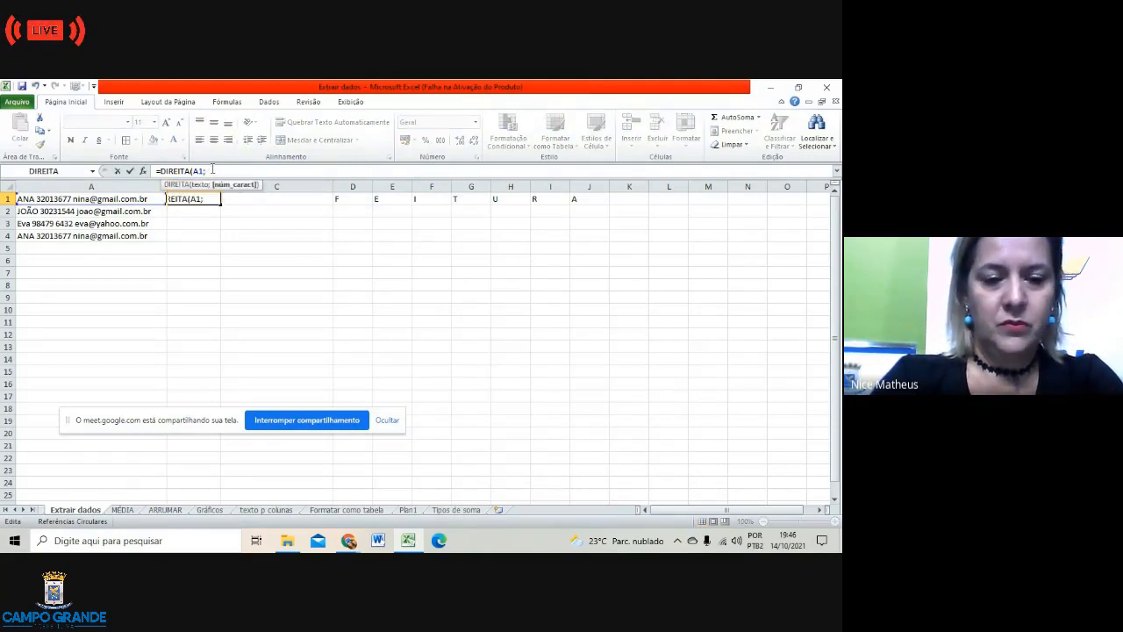
text(20)
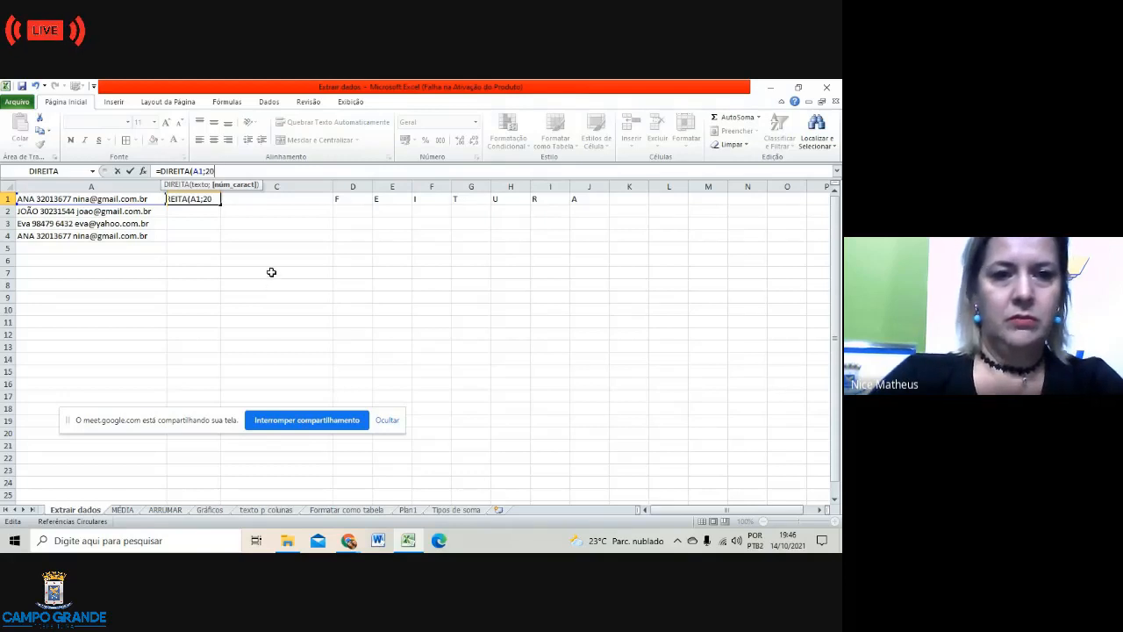
click(269, 271)
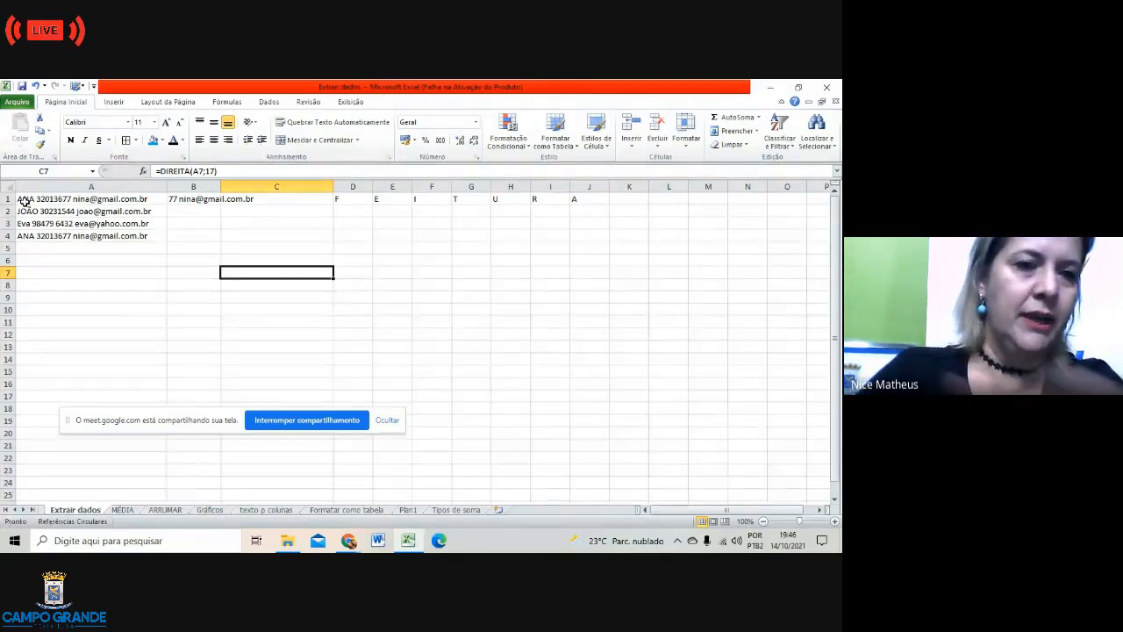
Step: Change the DIREITA character count in B1 to 15
click(215, 171)
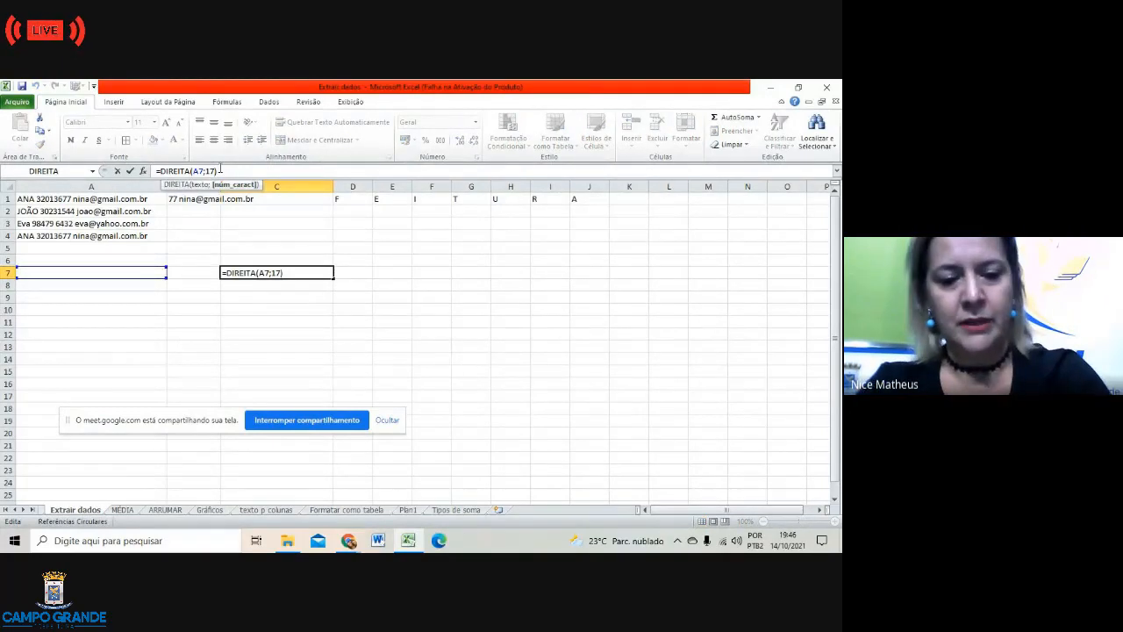
key(BackSpace)
text(5)
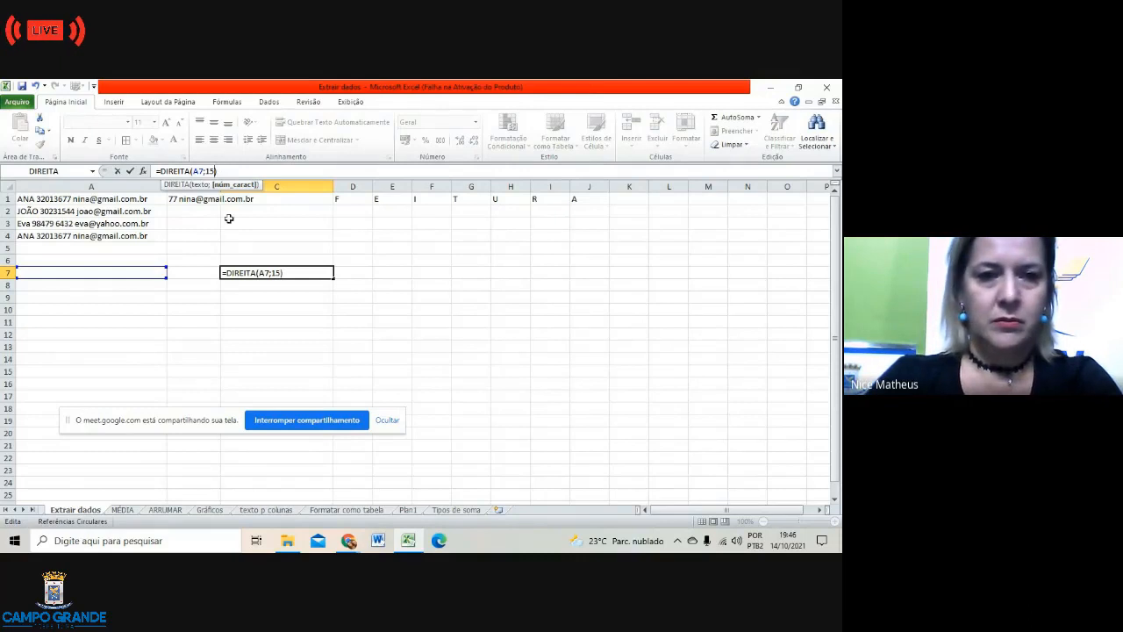
click(215, 236)
click(188, 198)
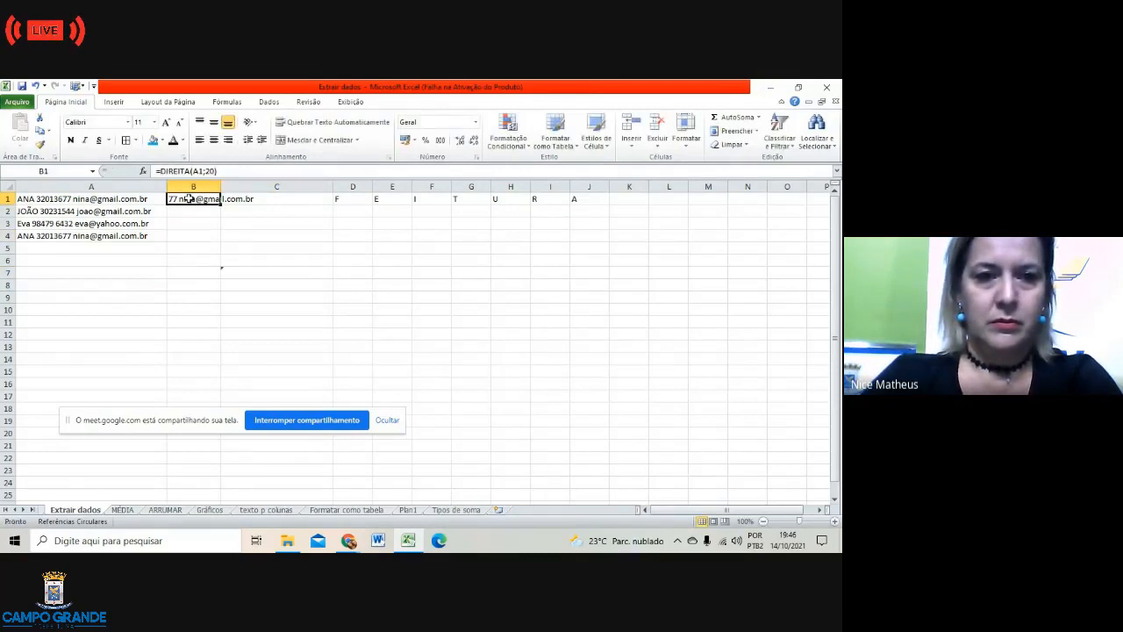
click(214, 172)
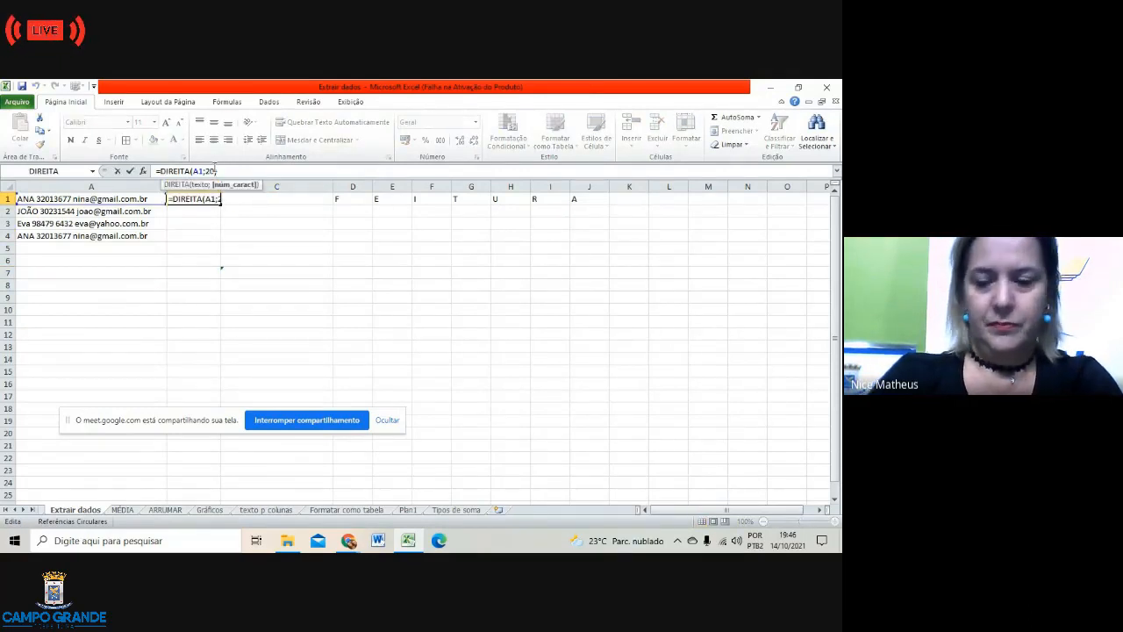
key(BackSpace)
key(BackSpace)
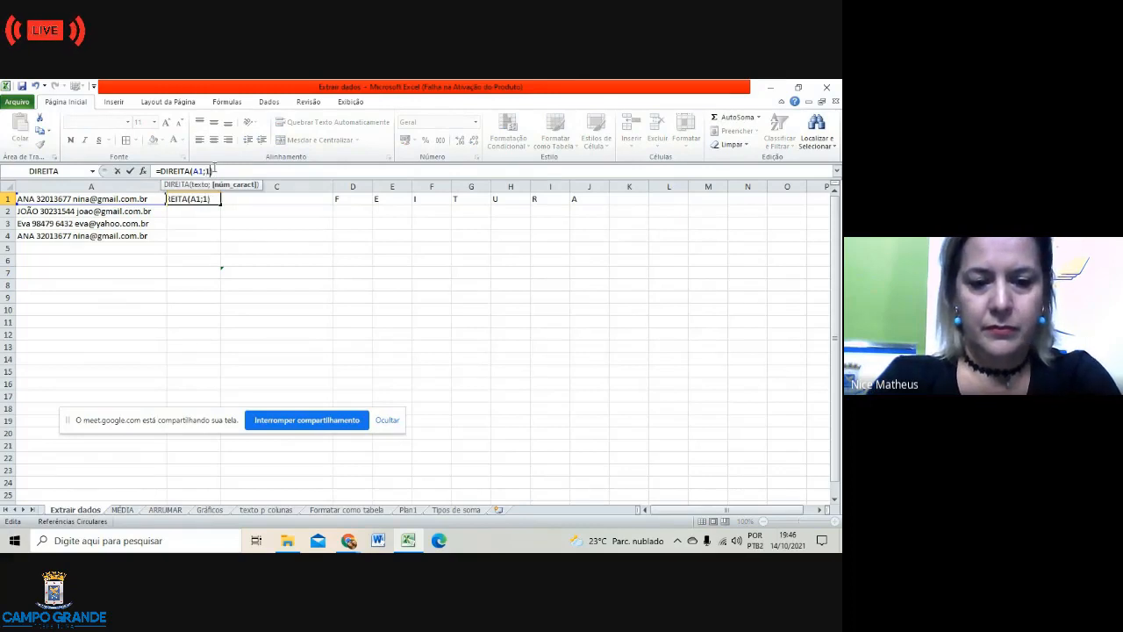
click(251, 225)
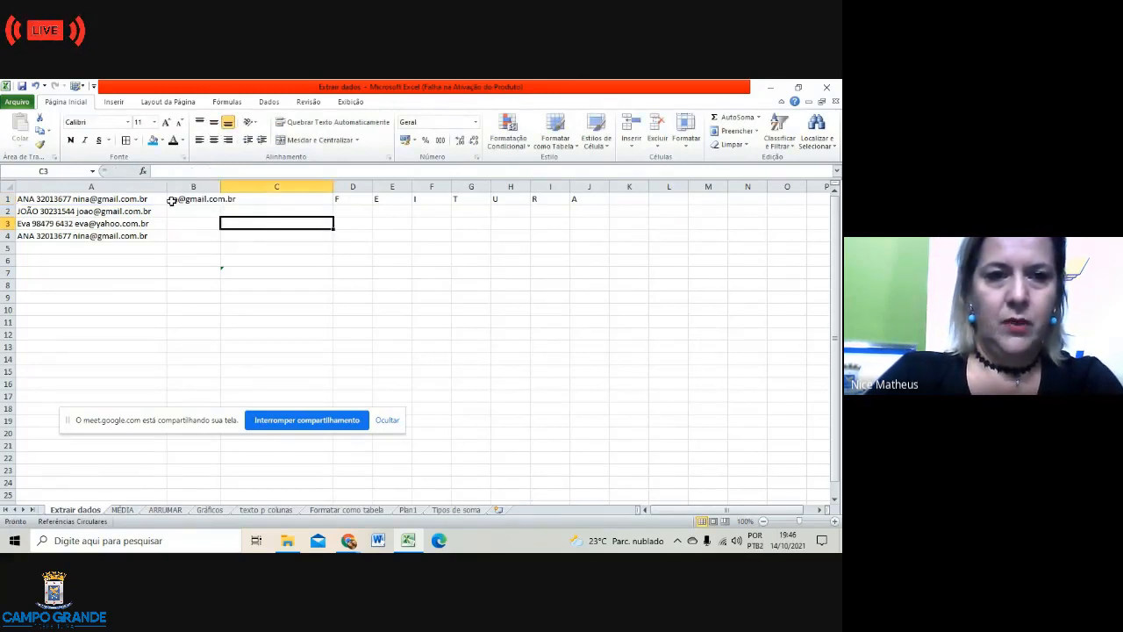
Step: Try 13 and then 19 characters in B1's DIREITA formula
click(173, 198)
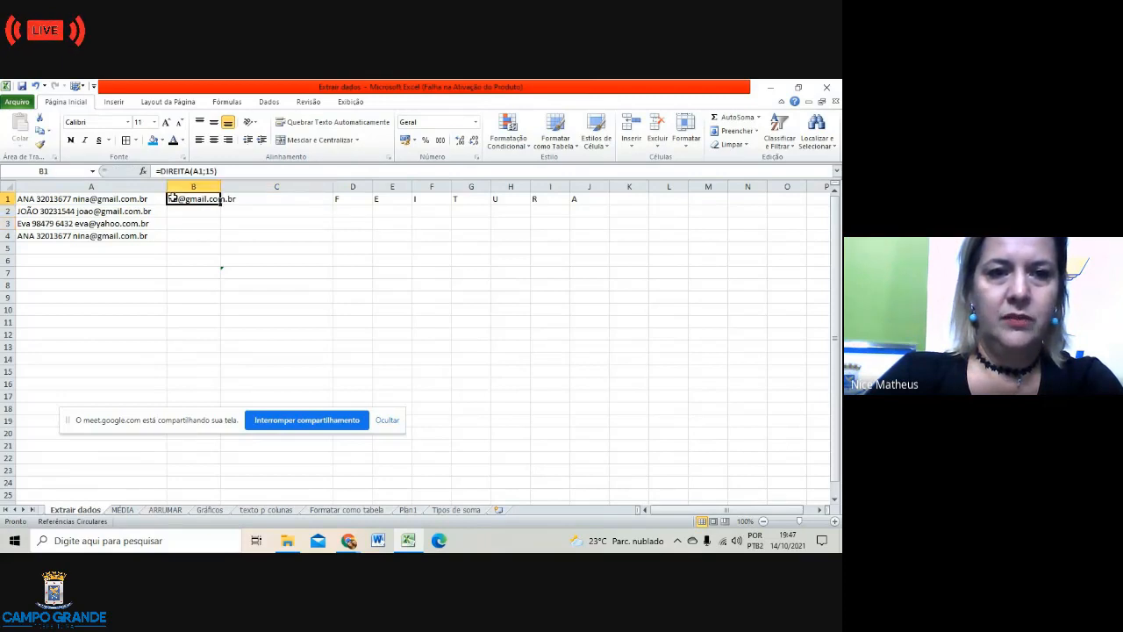
click(215, 171)
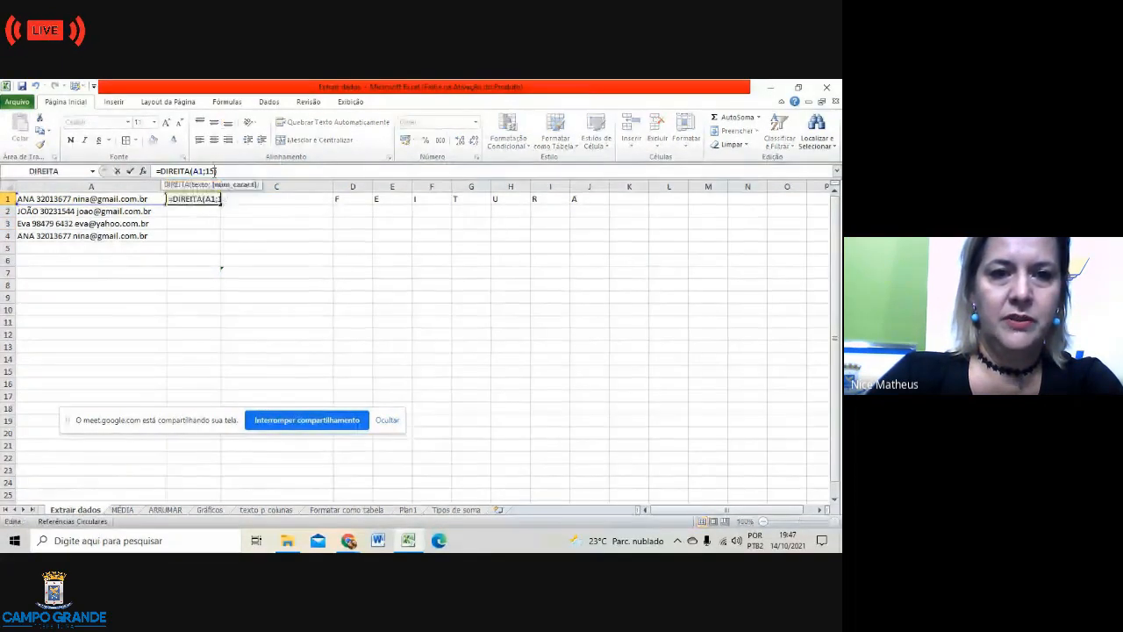
key(BackSpace)
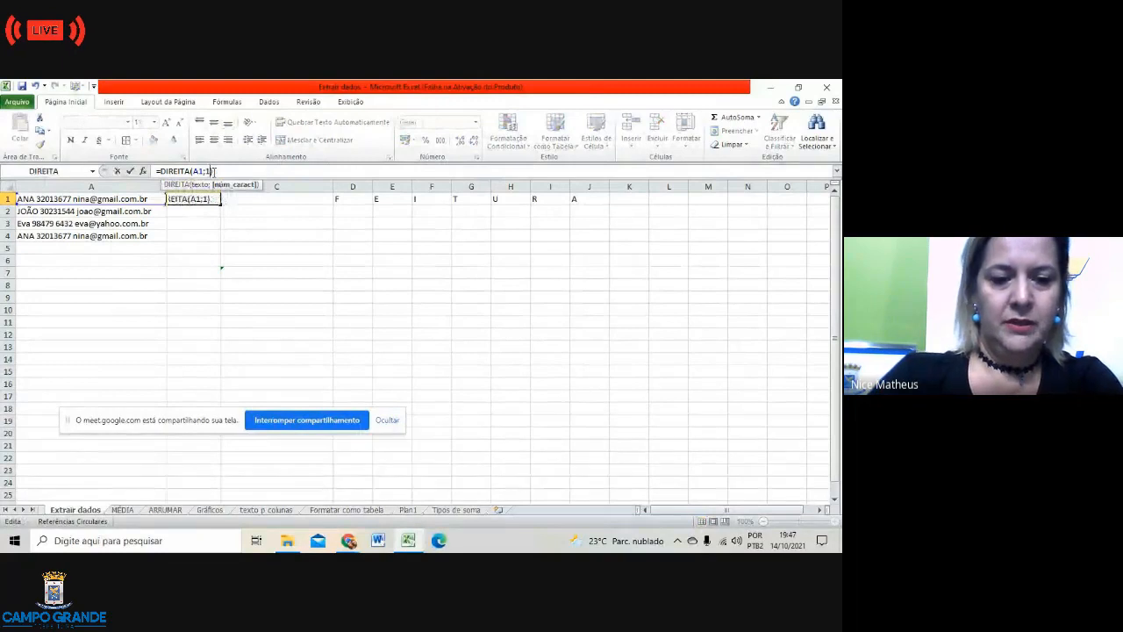
text(3)
click(282, 252)
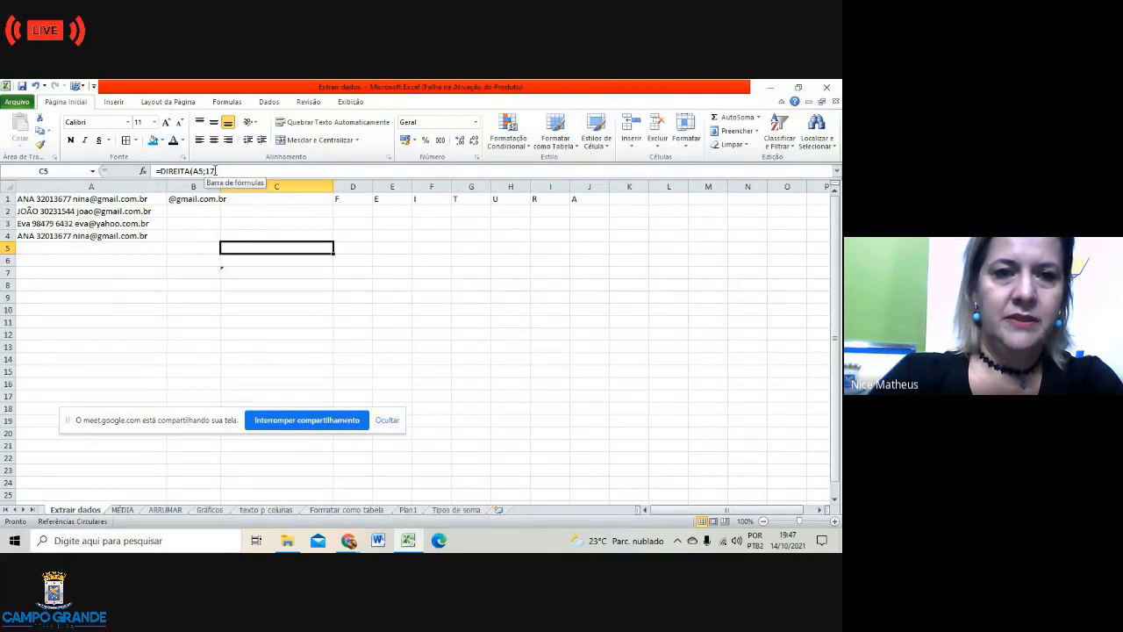
click(215, 171)
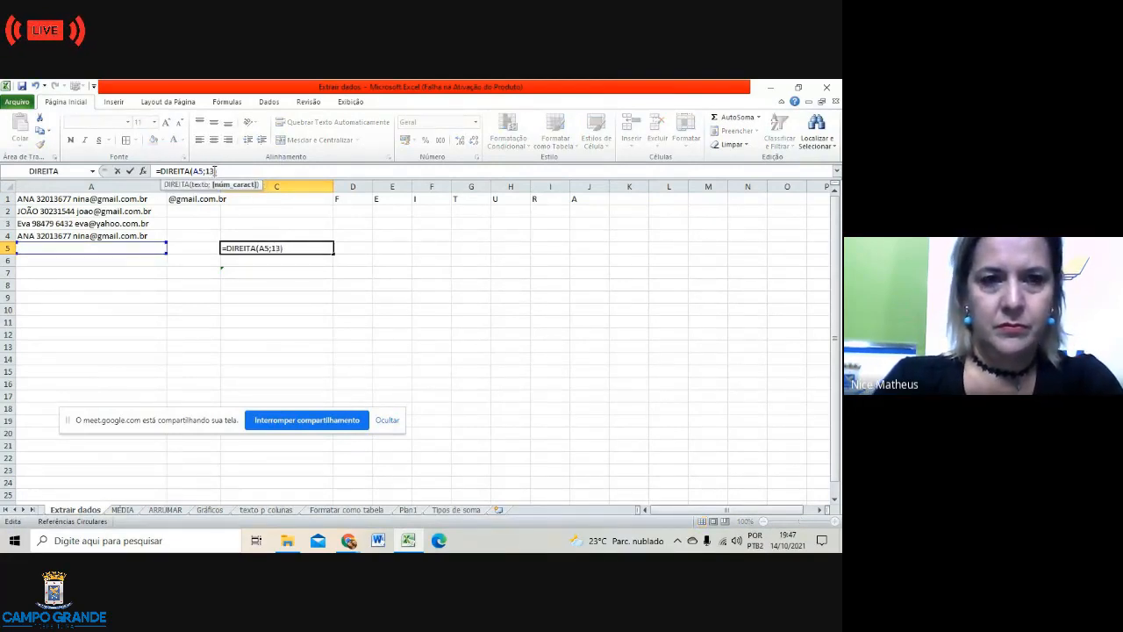
key(Escape)
click(208, 199)
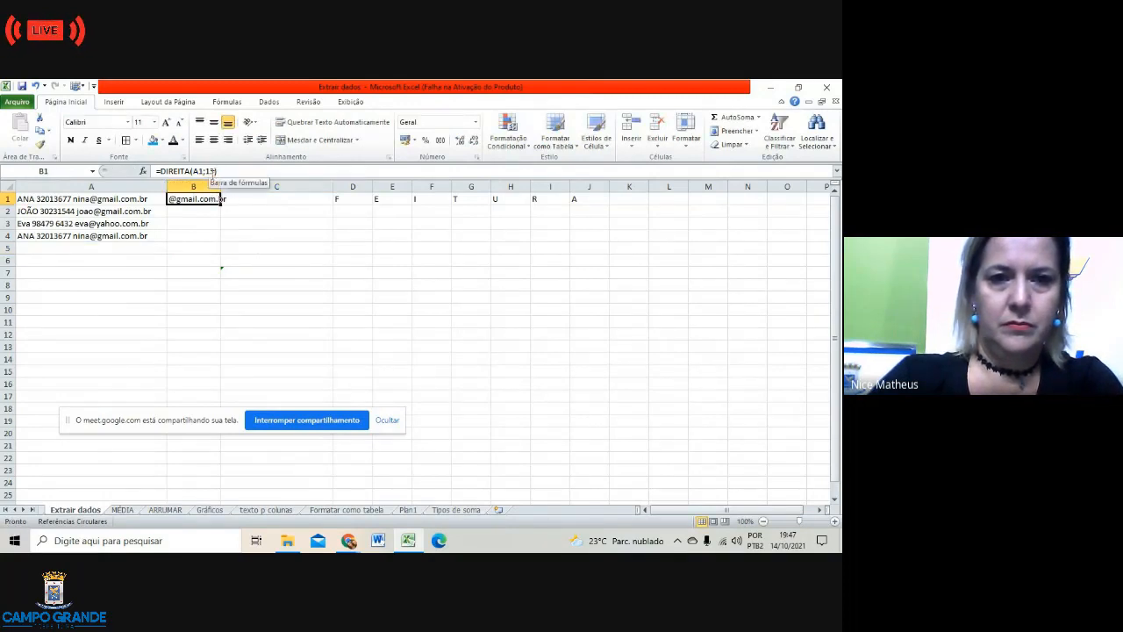
click(215, 171)
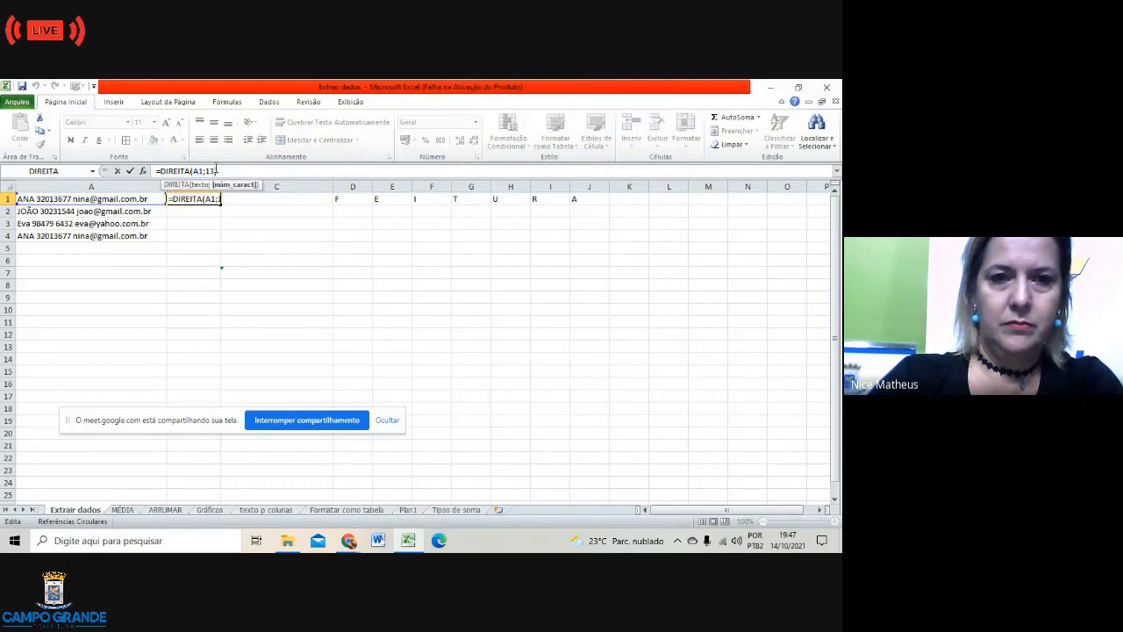
key(BackSpace)
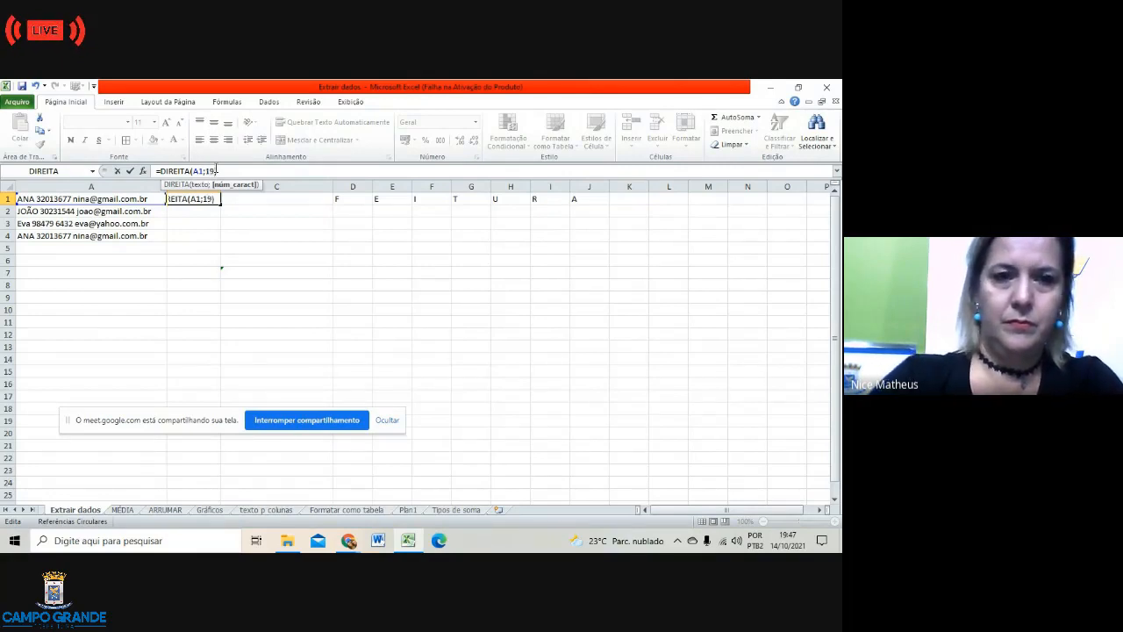
click(265, 244)
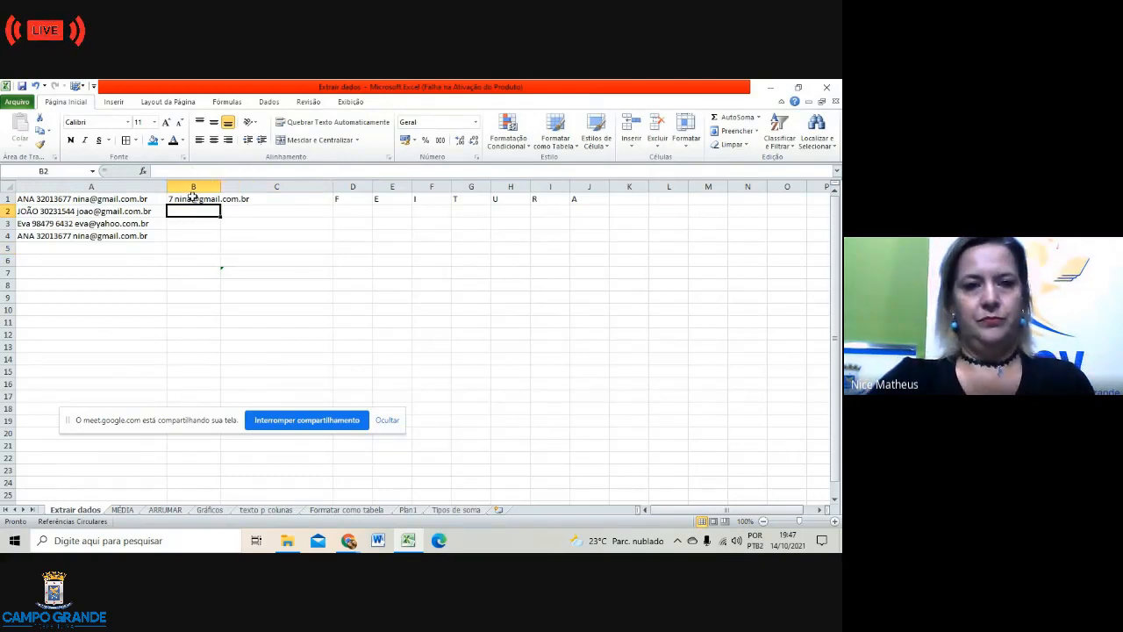
Step: Try 20, then settle on 18 characters so B1 returns the full e-mail address
click(191, 199)
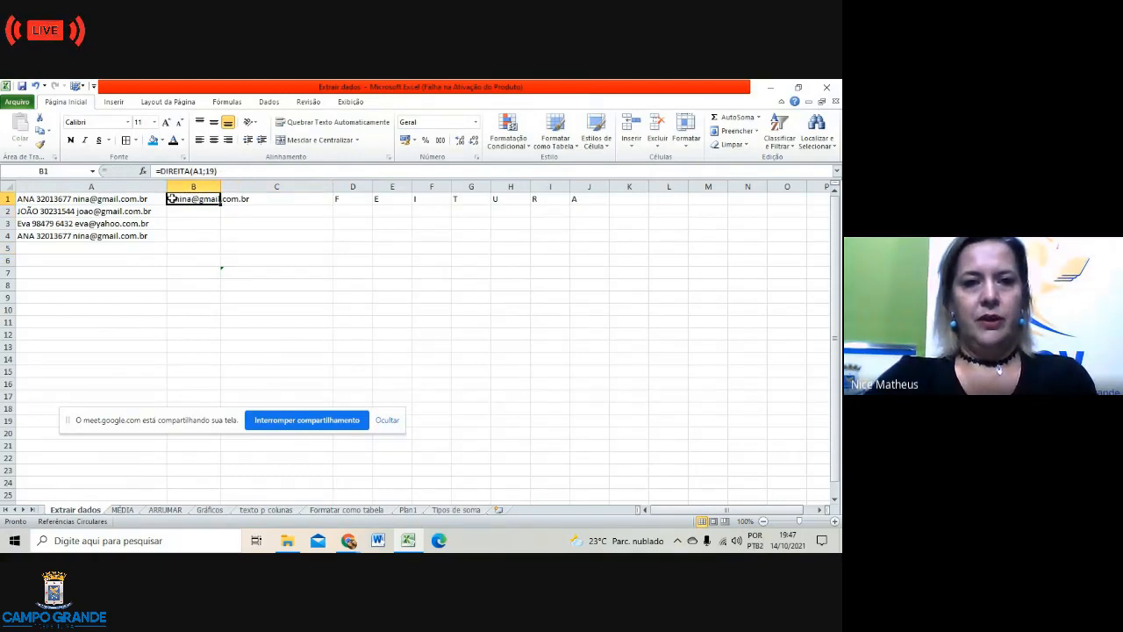
click(213, 172)
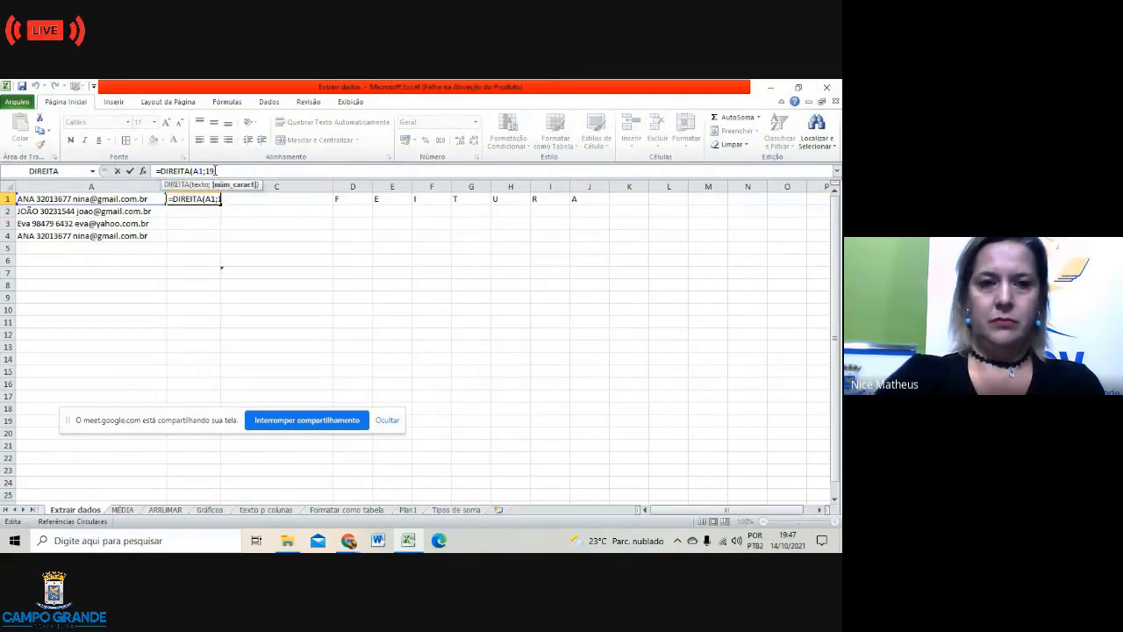
key(BackSpace)
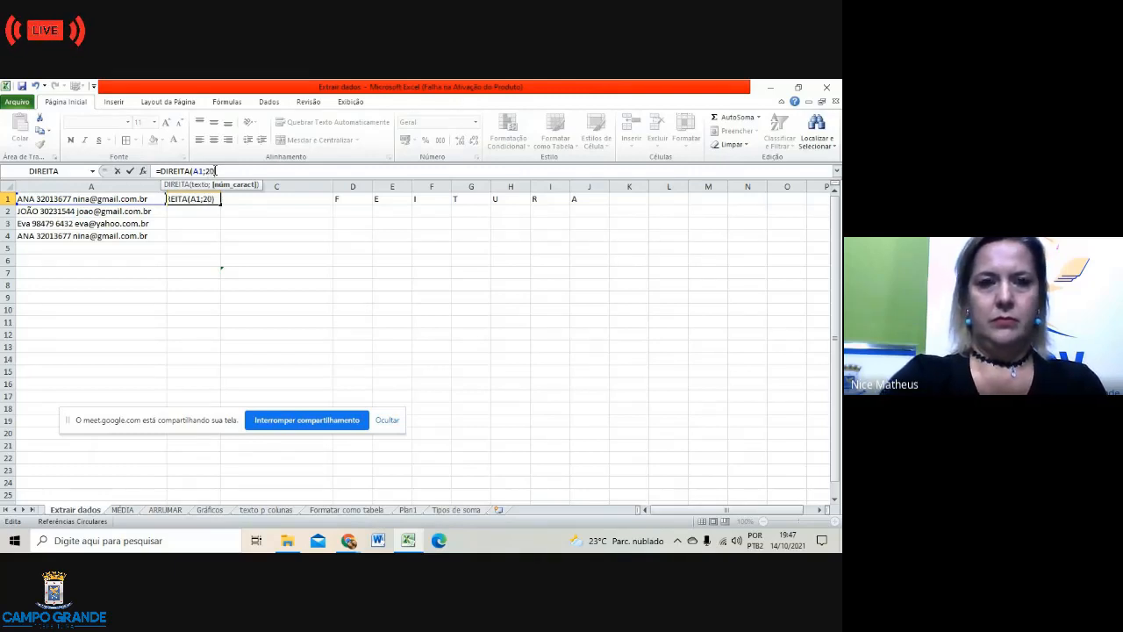
click(283, 235)
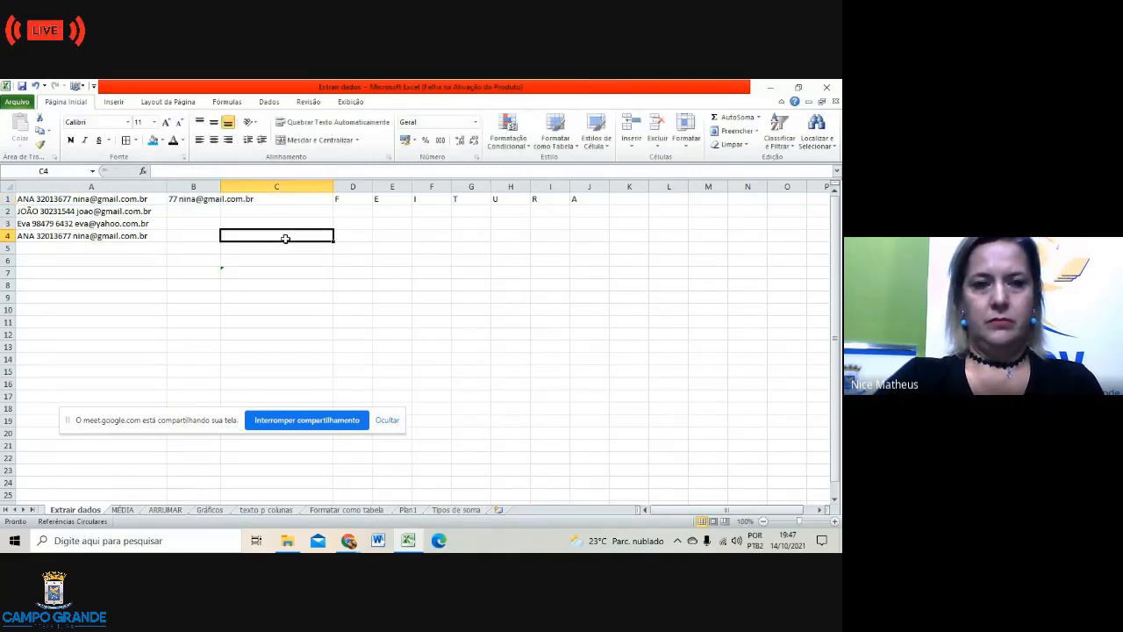
click(210, 200)
click(213, 171)
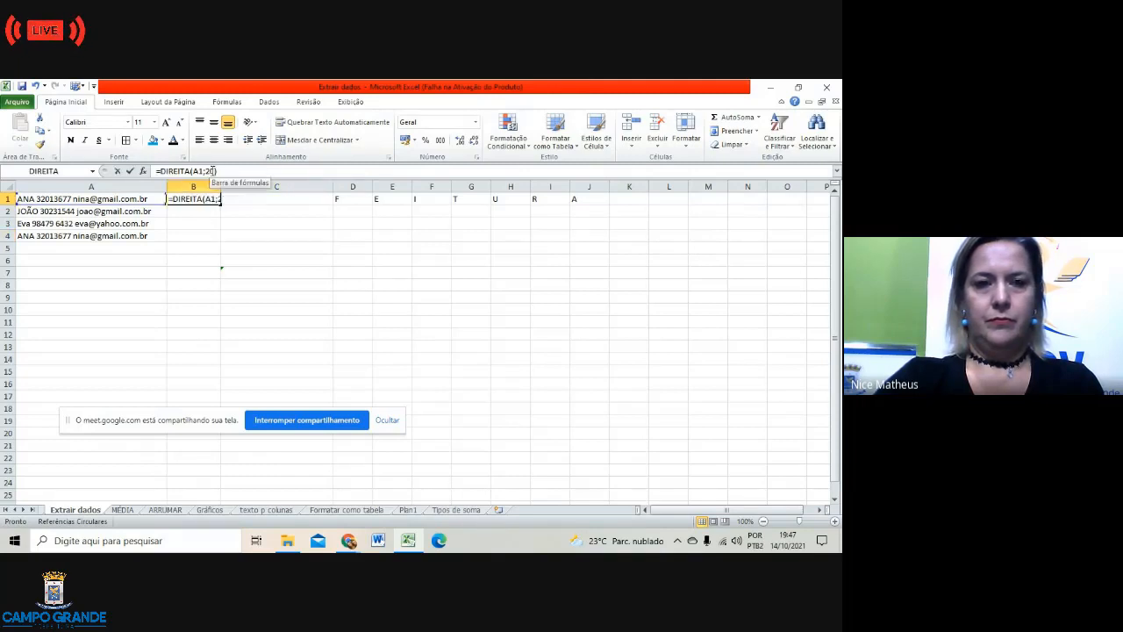
key(BackSpace)
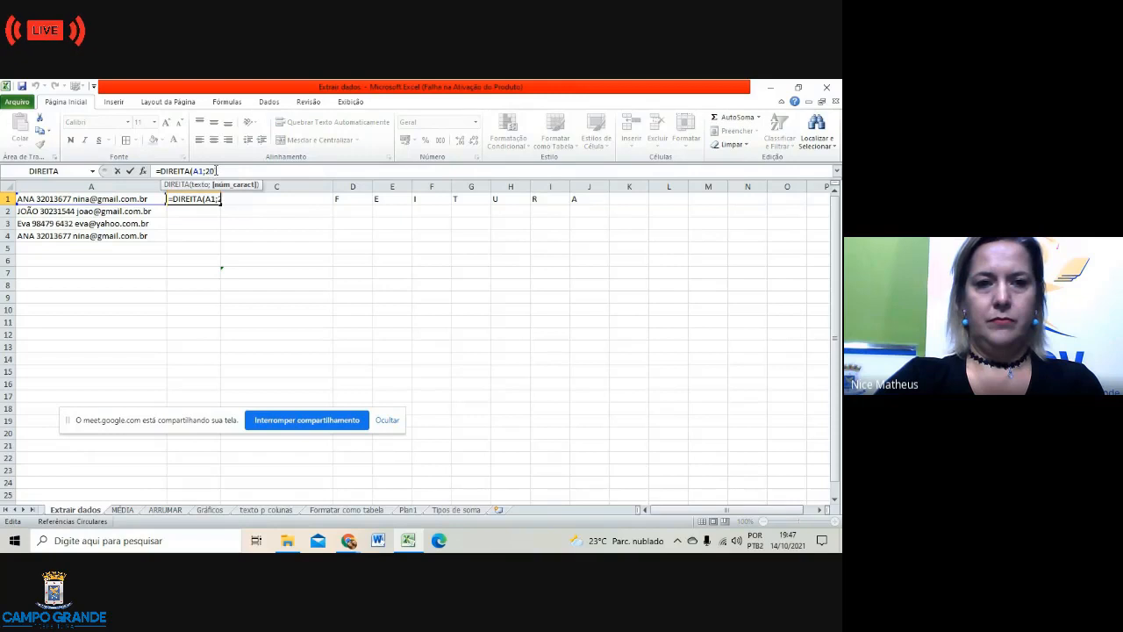
text(0))
key(BackSpace)
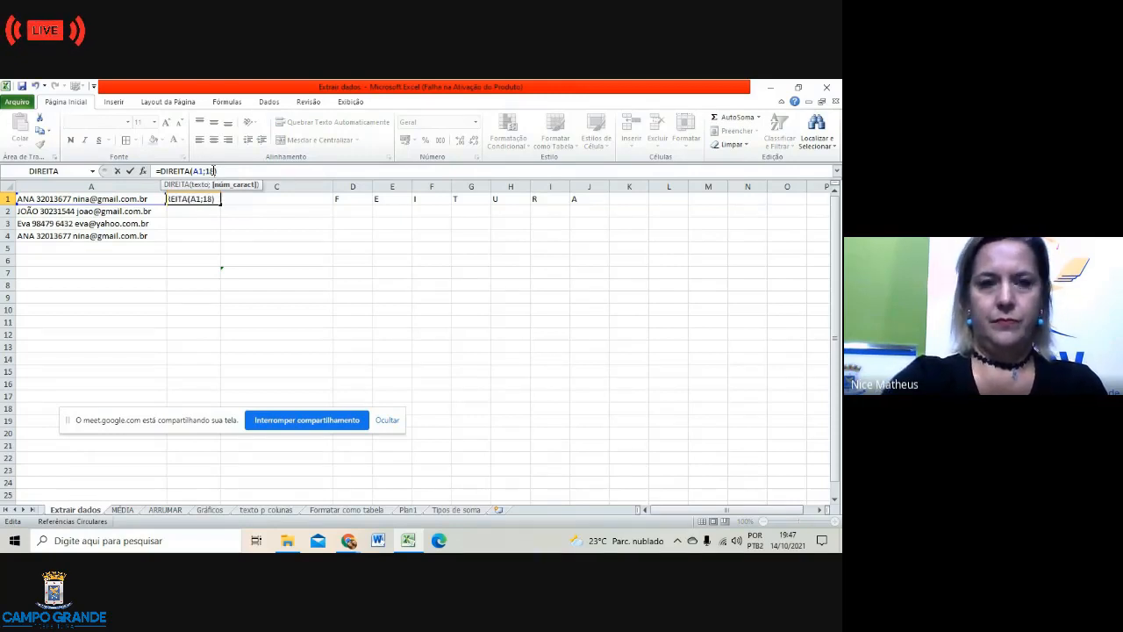
click(272, 232)
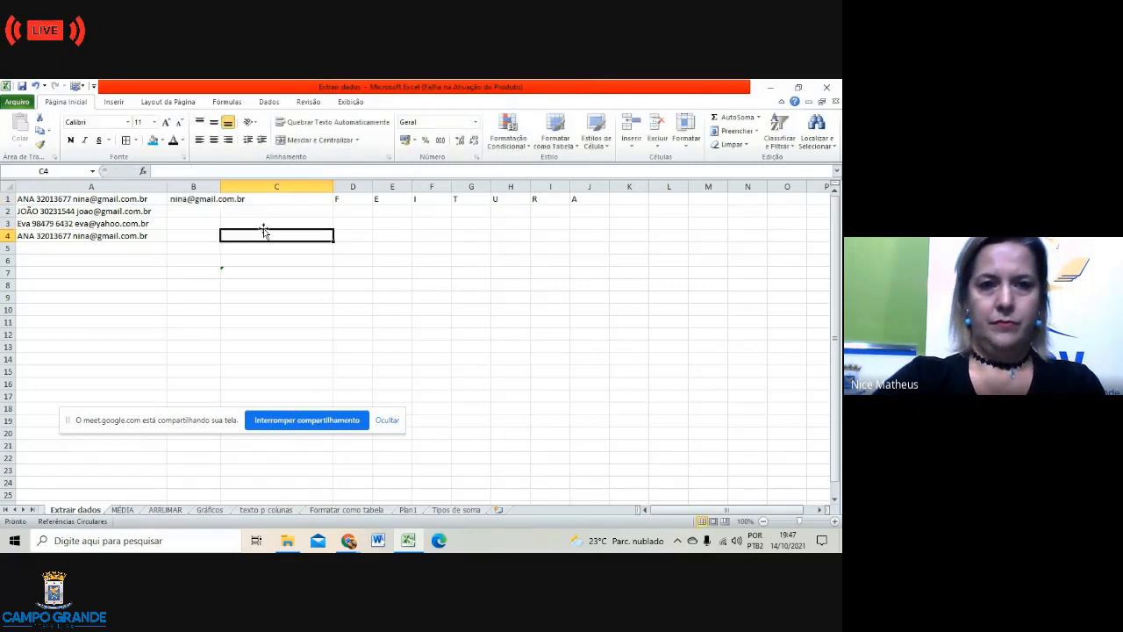
click(204, 209)
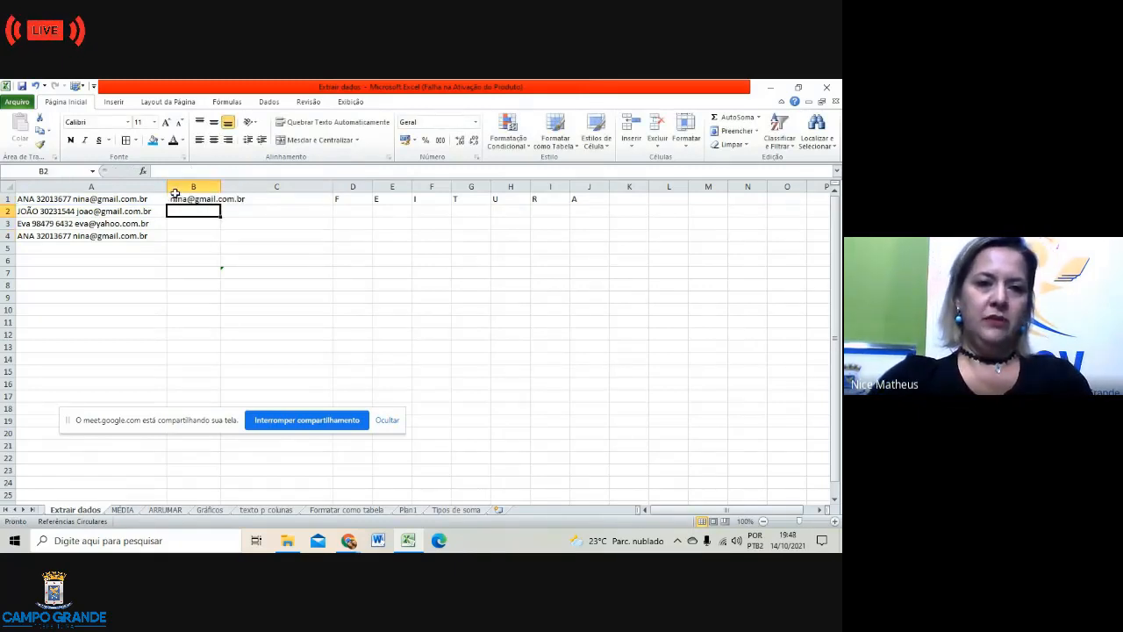
Step: Switch back to the Extrair dados workbook and AutoFit column B to fit B1's e-mail
click(183, 198)
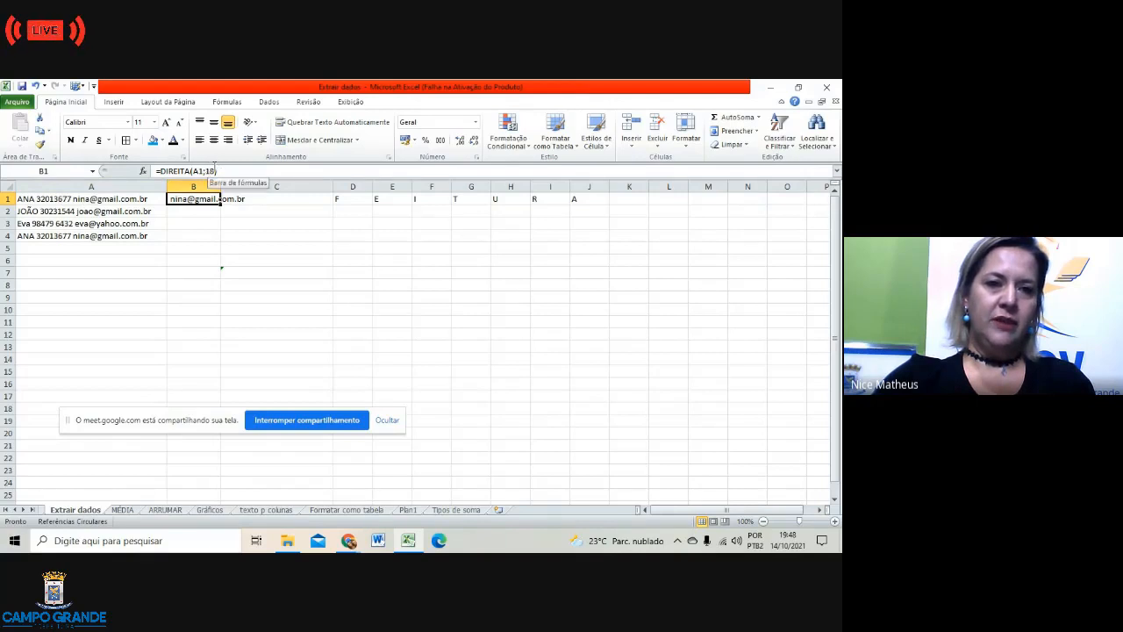
click(290, 232)
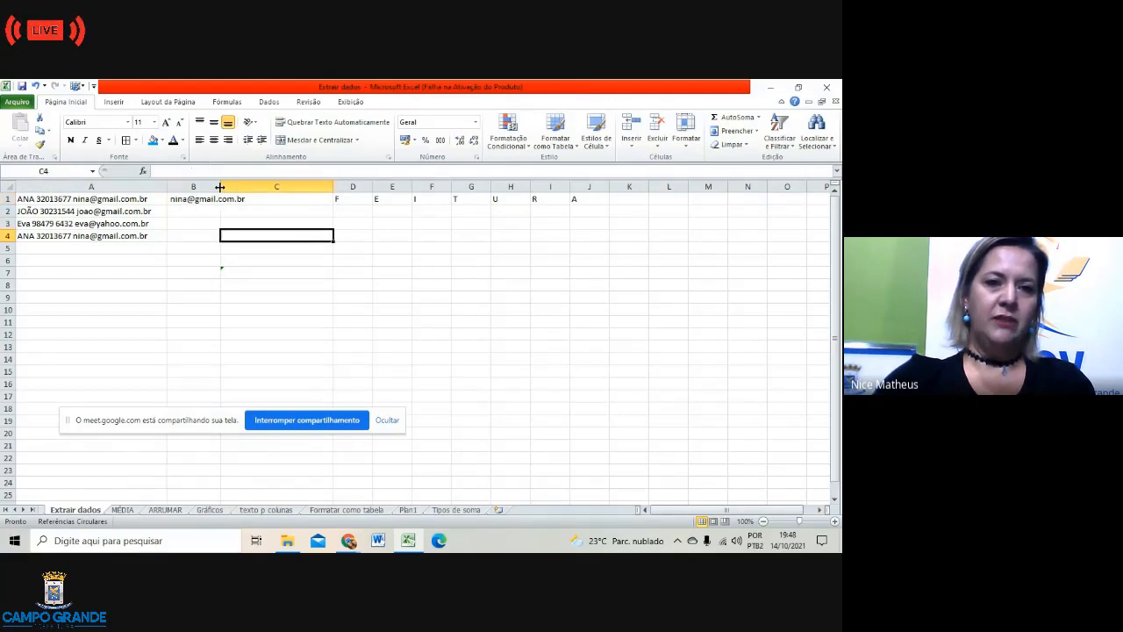
key(alt+Tab)
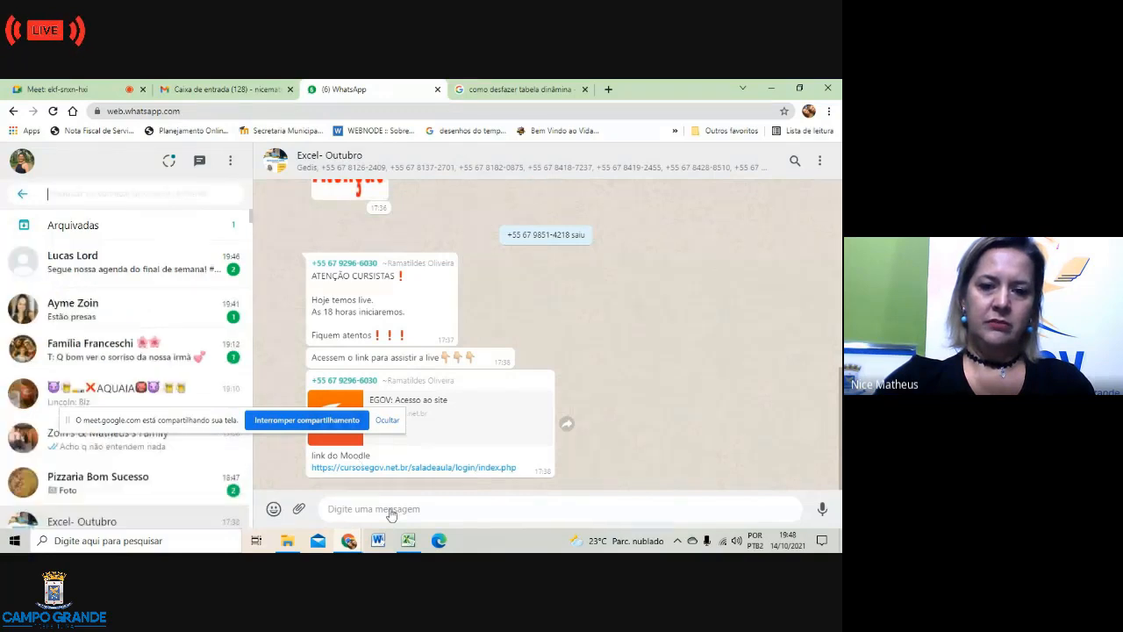
click(408, 541)
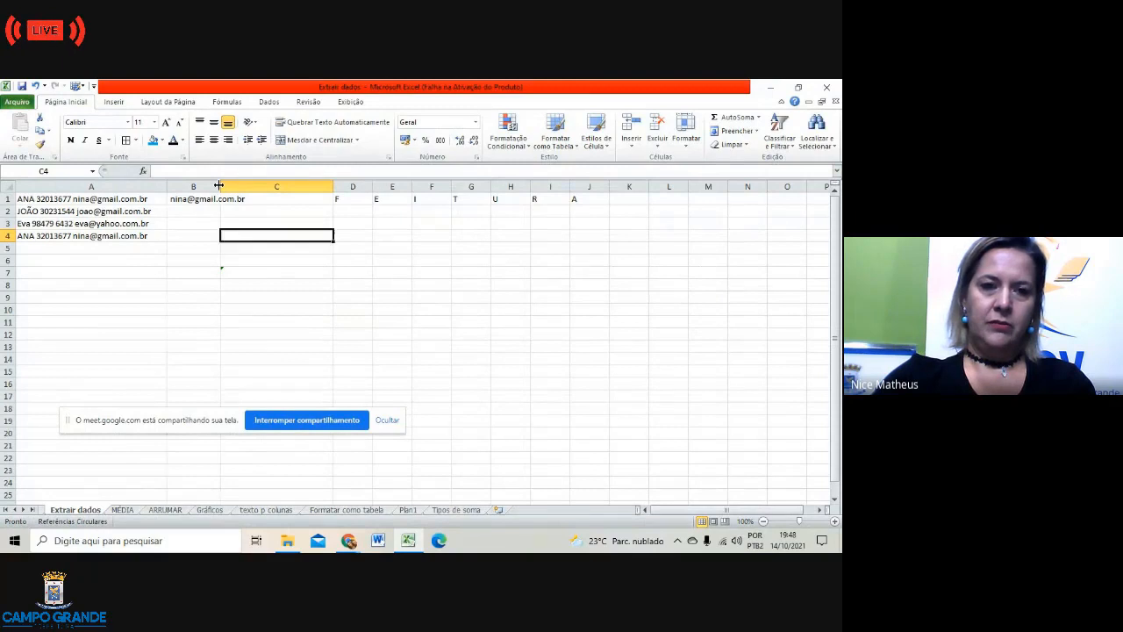
double_click(218, 186)
click(219, 186)
click(294, 259)
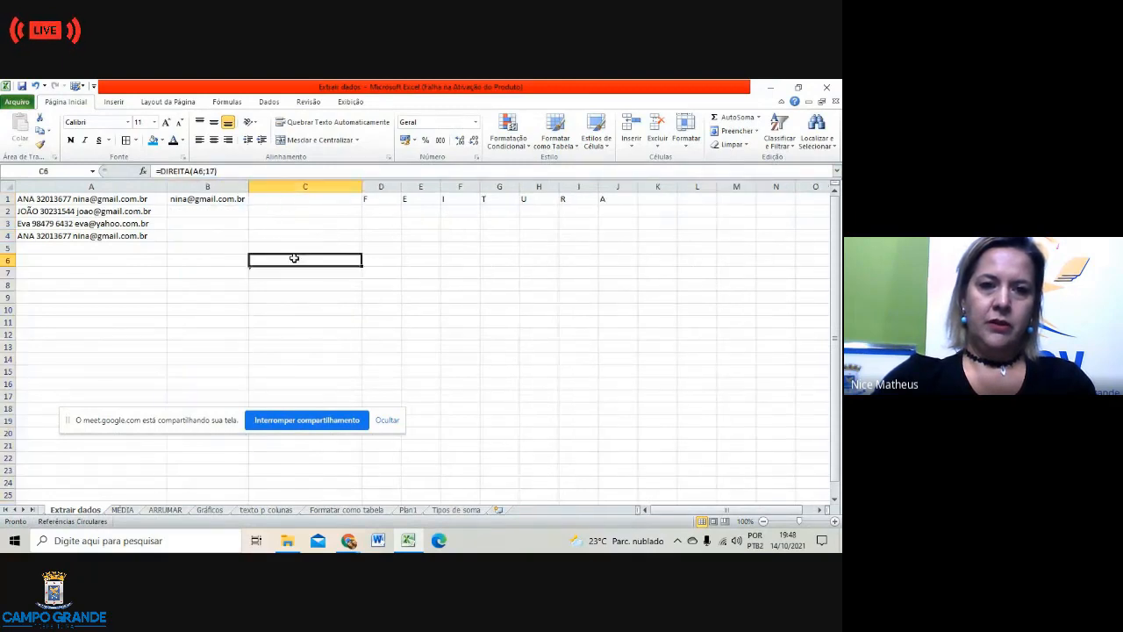
click(243, 199)
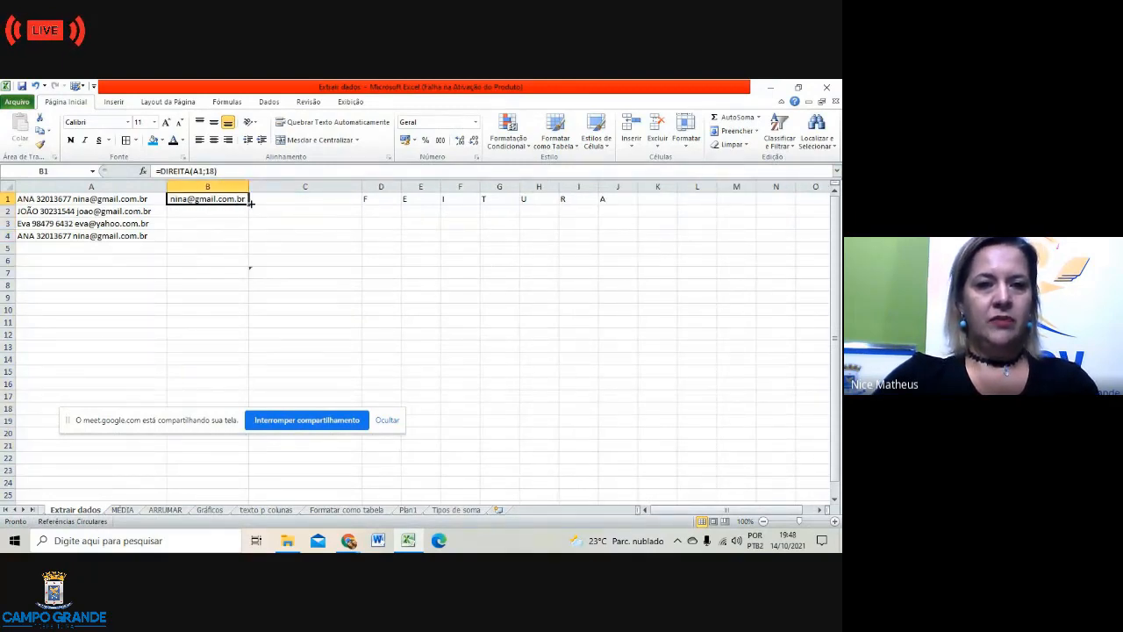
Step: Fill B1's DIREITA formula down to B4 and correct B3 to =DIREITA(A3;17)
drag(250, 203, 248, 248)
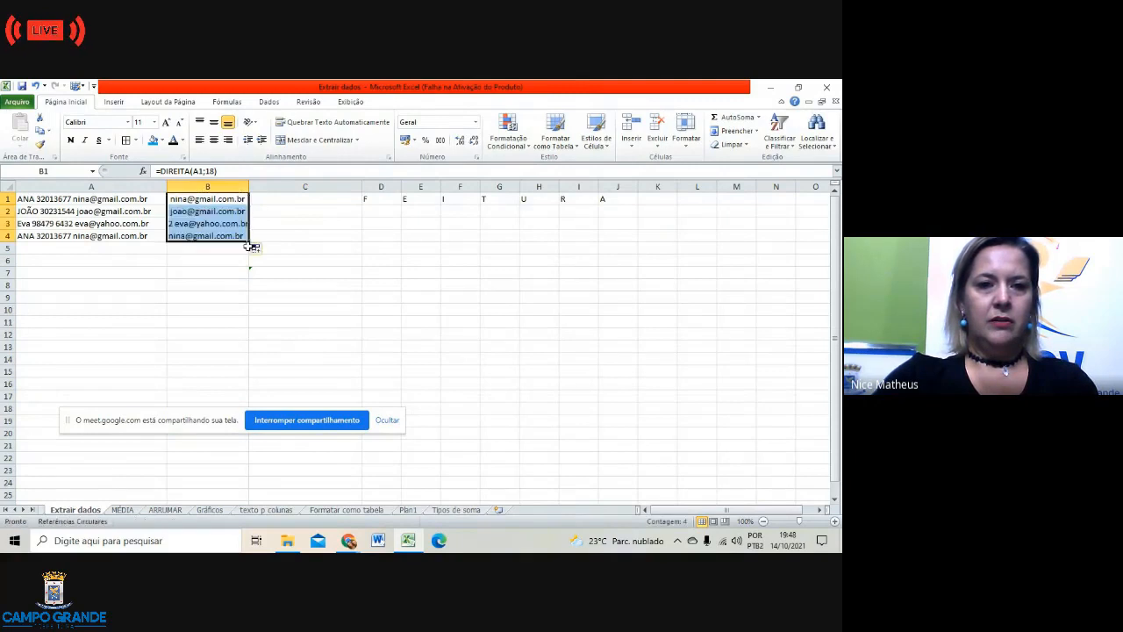
click(296, 271)
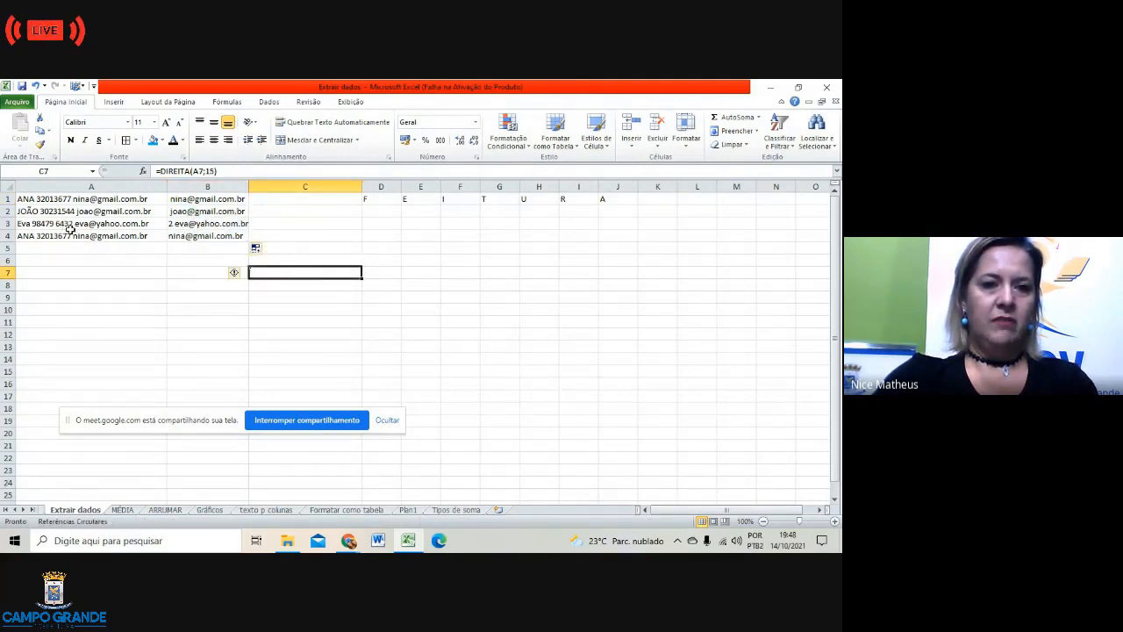
click(174, 225)
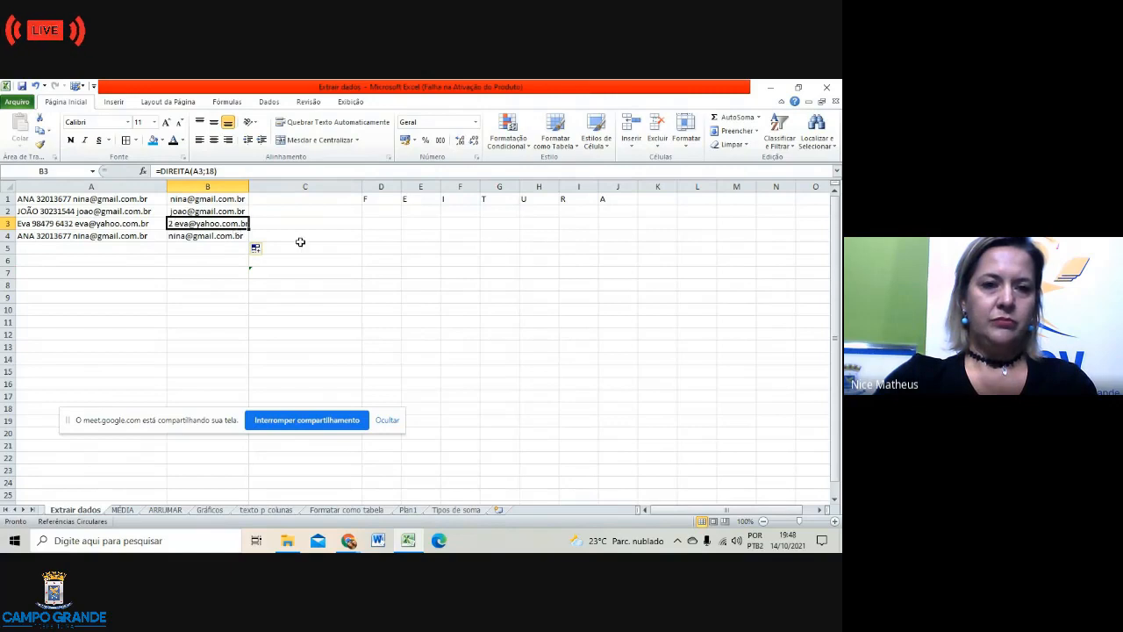
click(214, 171)
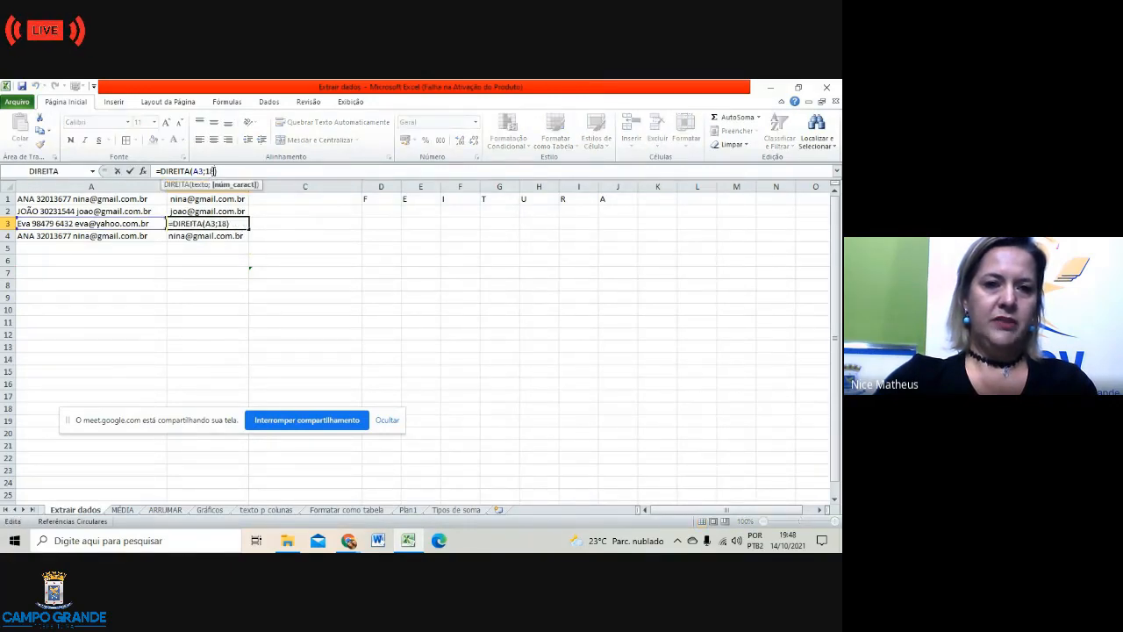
key(BackSpace)
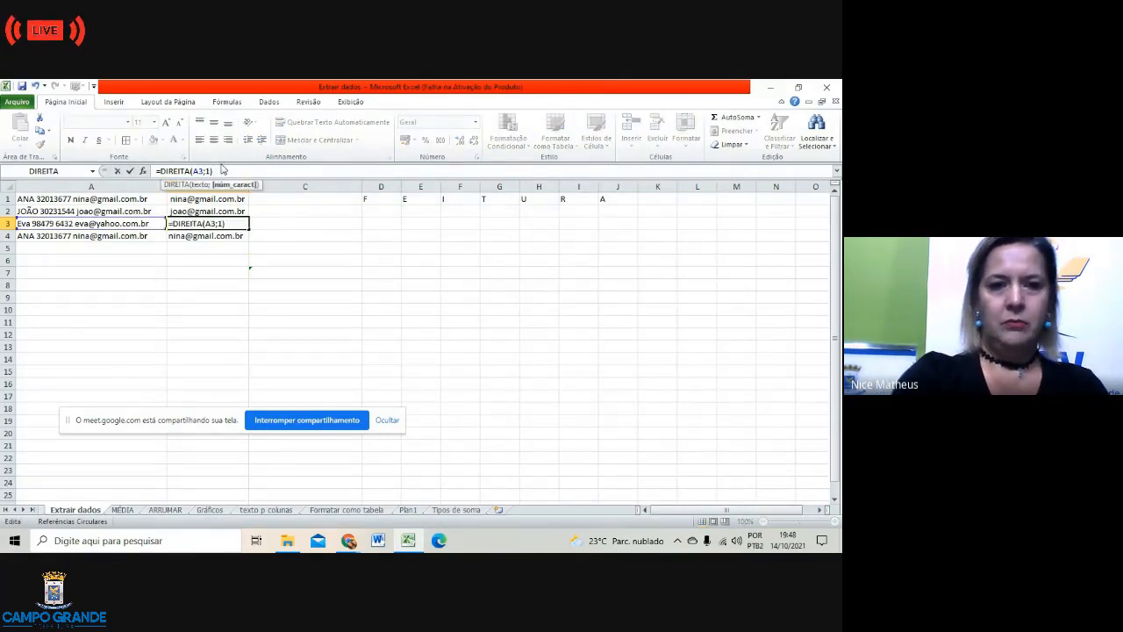
text(7)
click(319, 287)
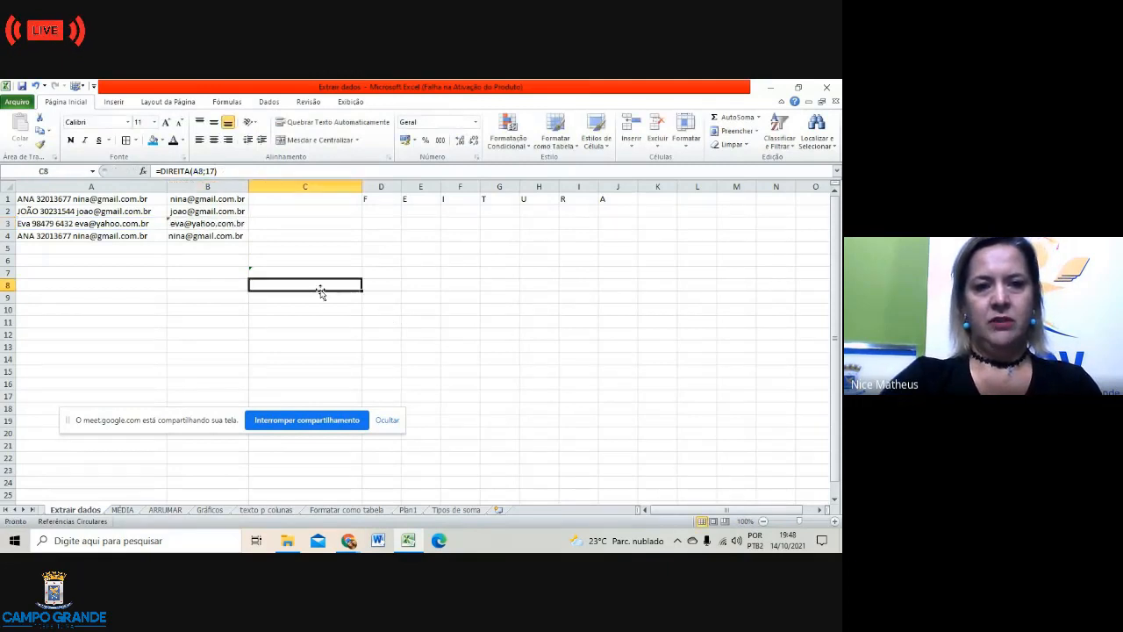
click(204, 299)
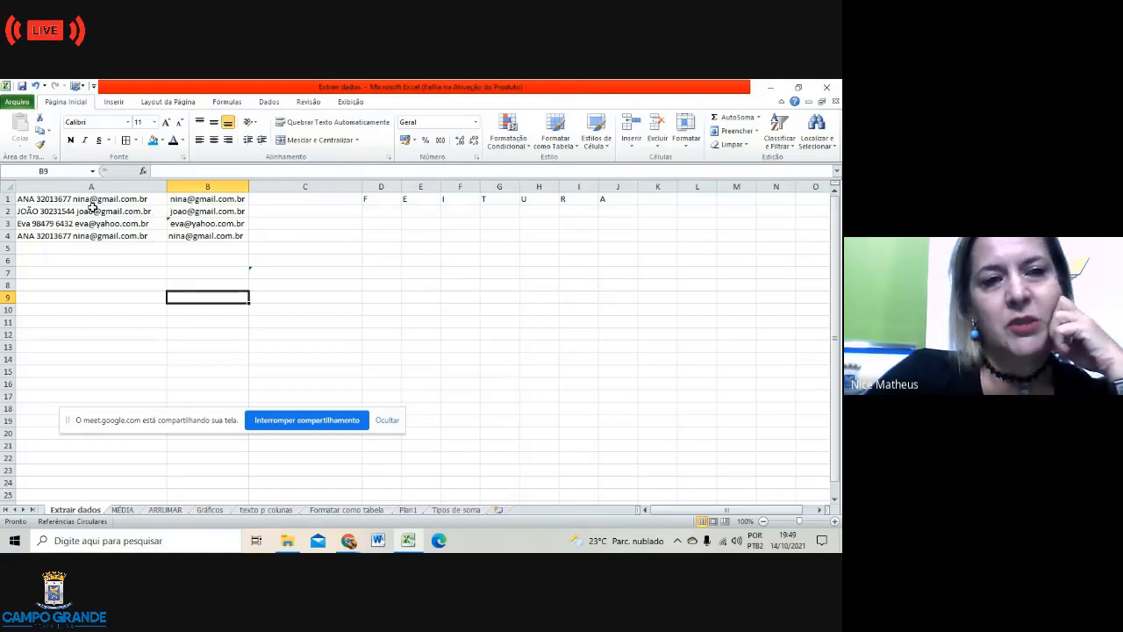
click(211, 199)
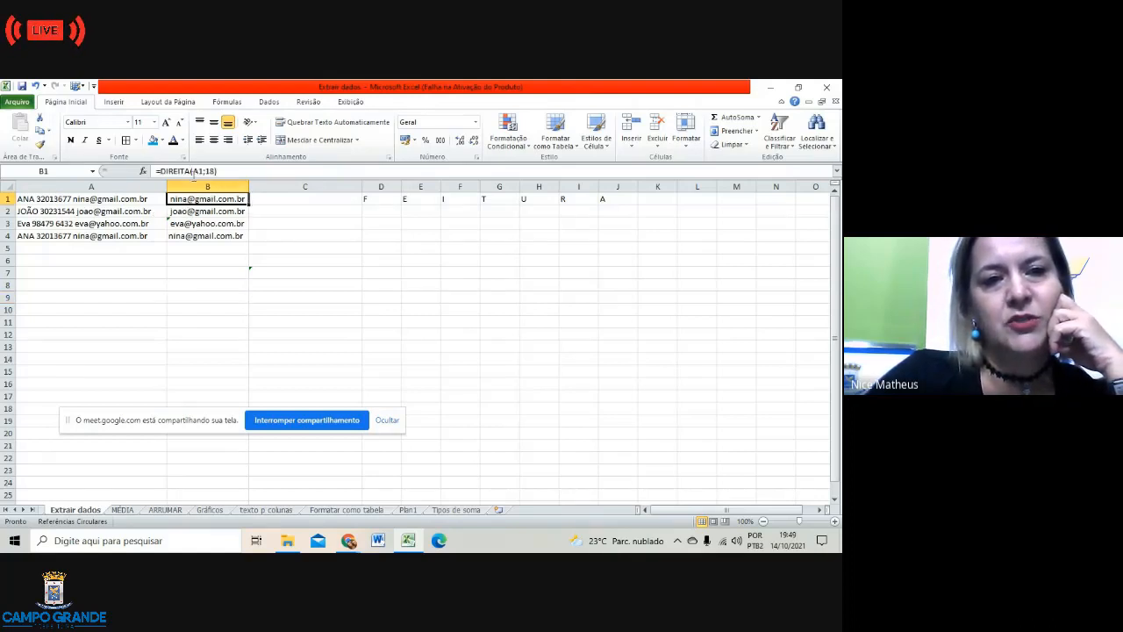
click(292, 202)
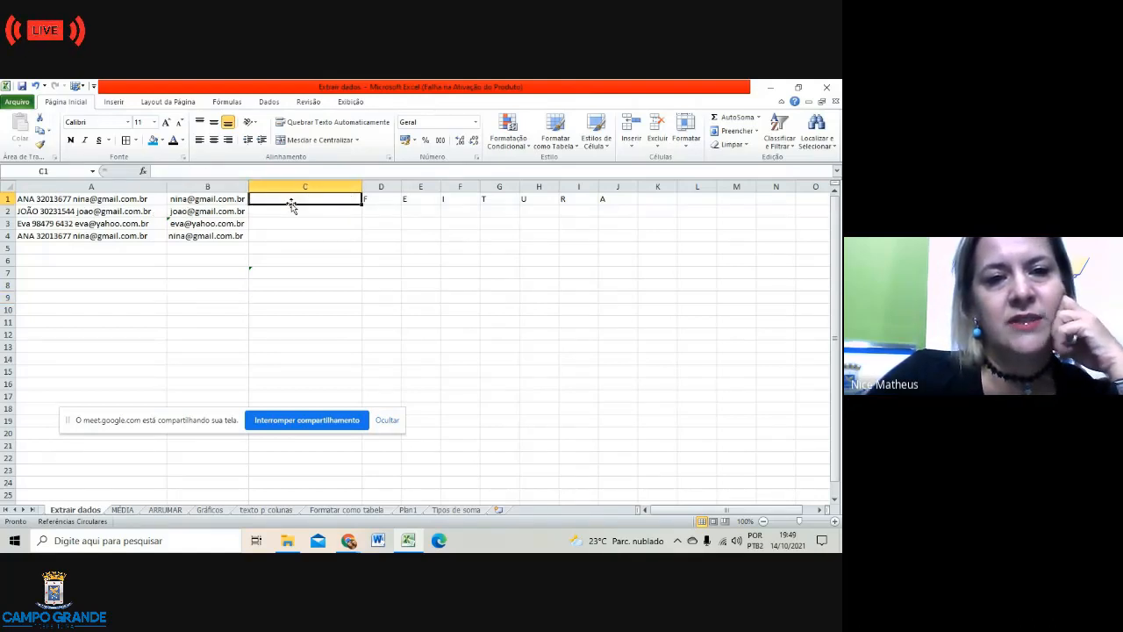
Step: Insert =ESQUERDA(A1;5) in C1 with the function wizard
click(144, 171)
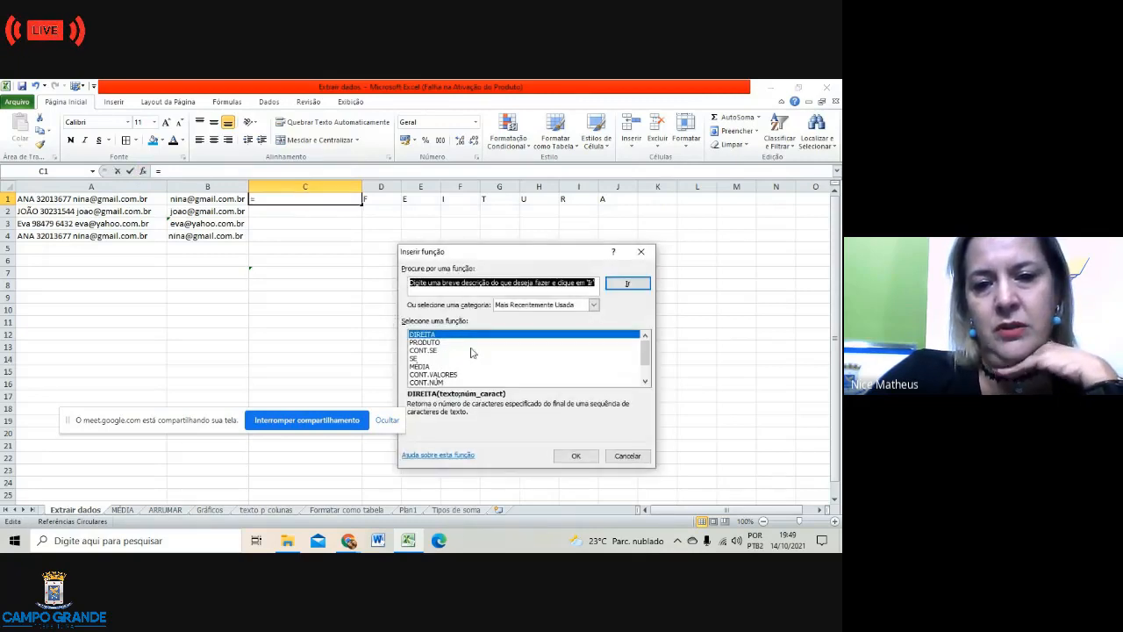
scroll(471, 353, down, 1)
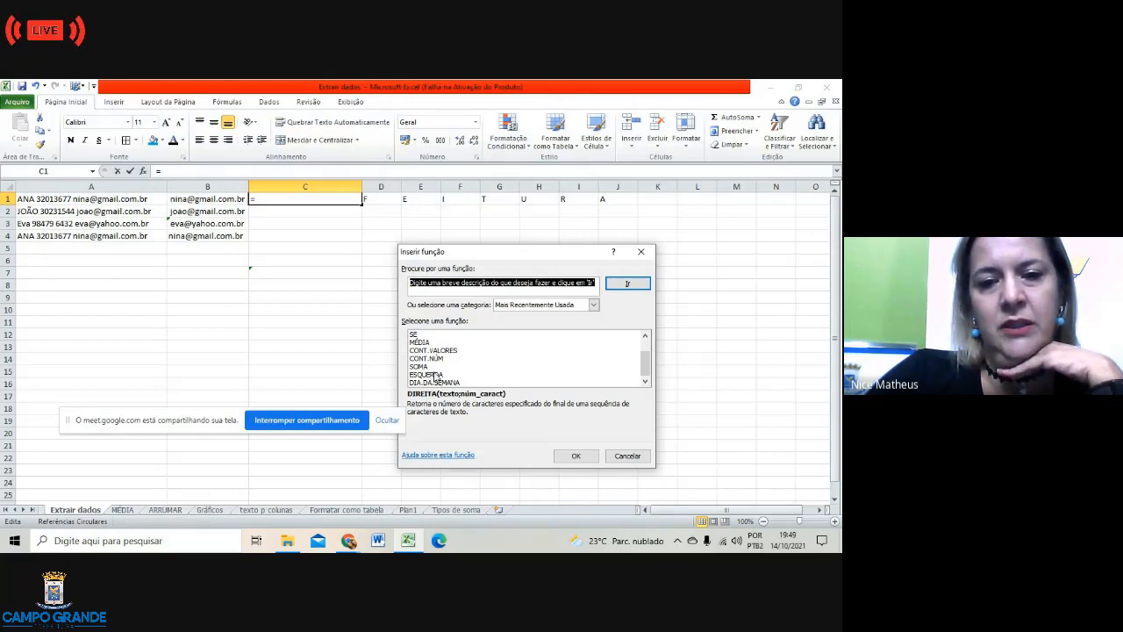
click(436, 375)
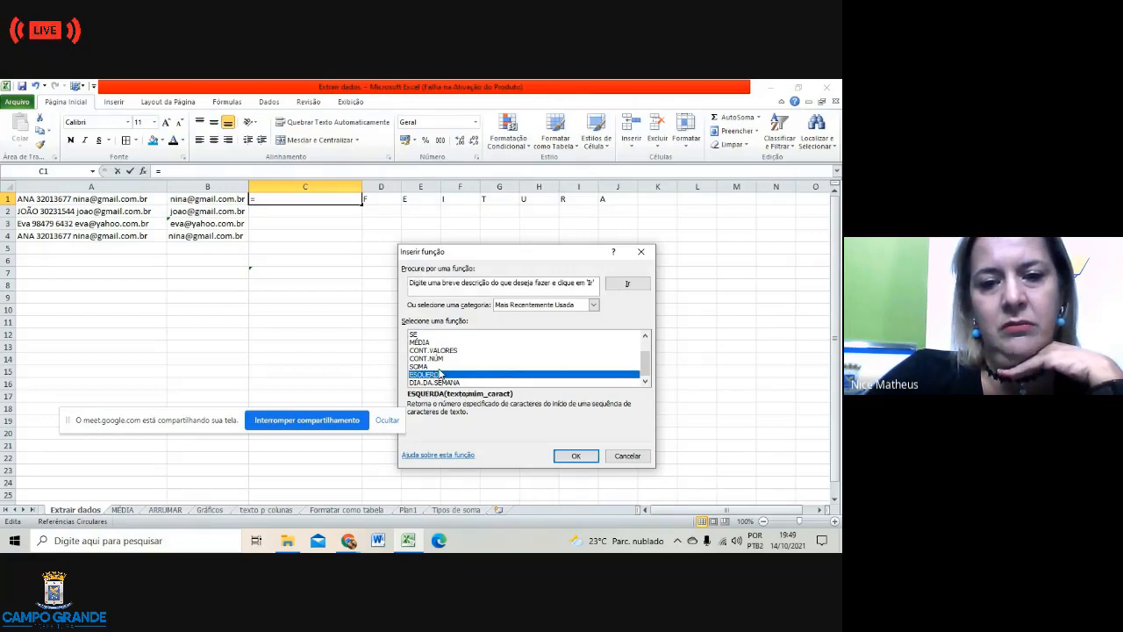
click(579, 458)
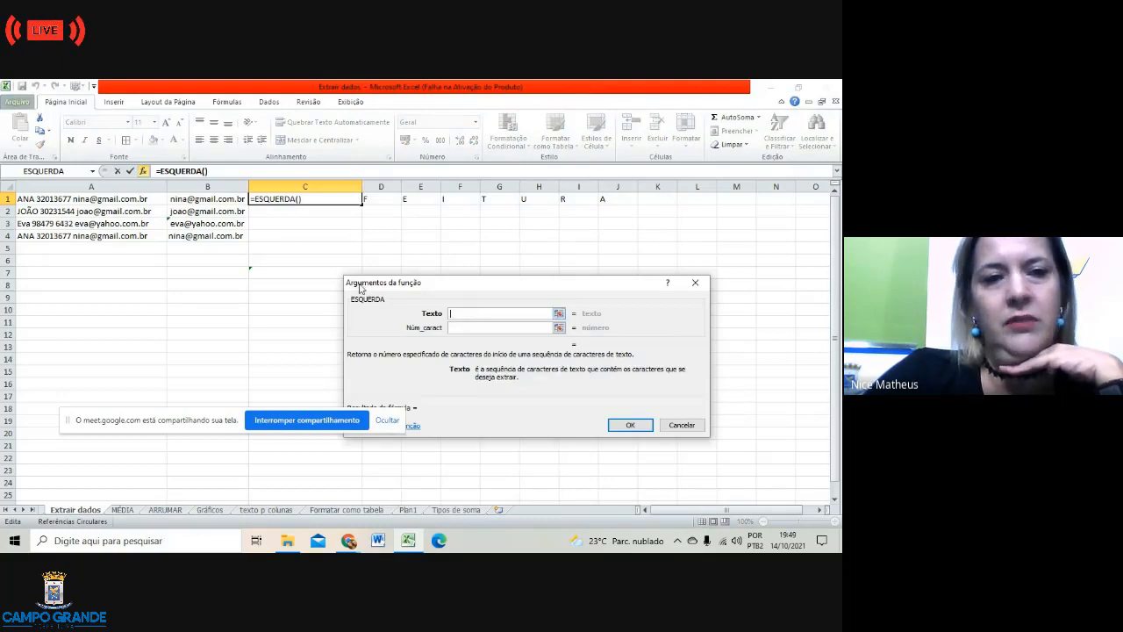
click(26, 199)
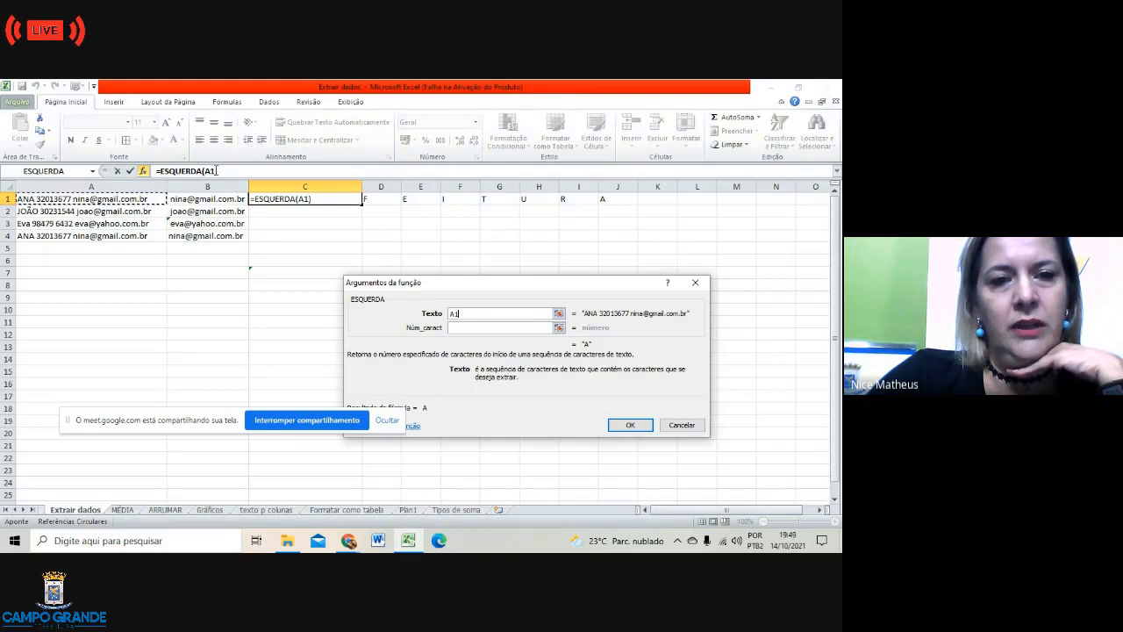
click(459, 327)
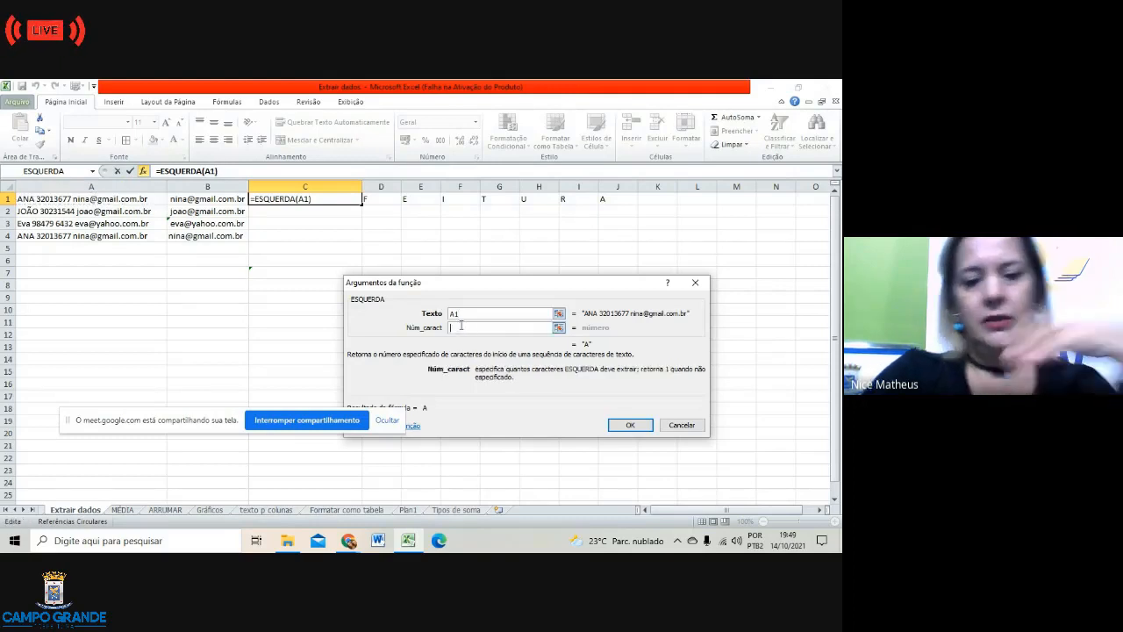
text(5)
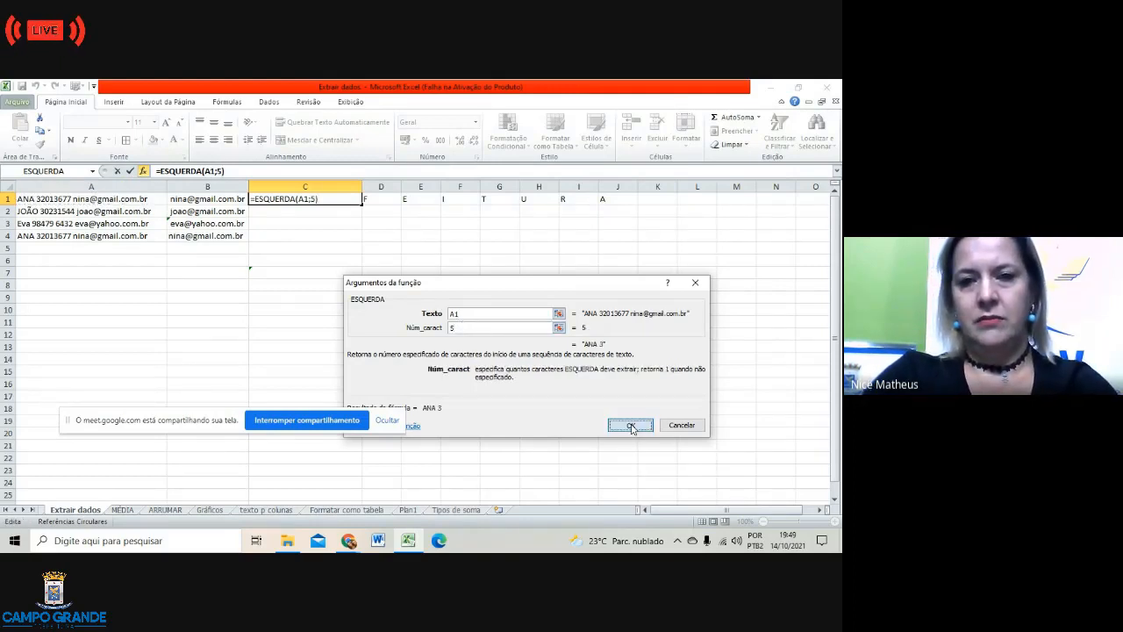
click(630, 425)
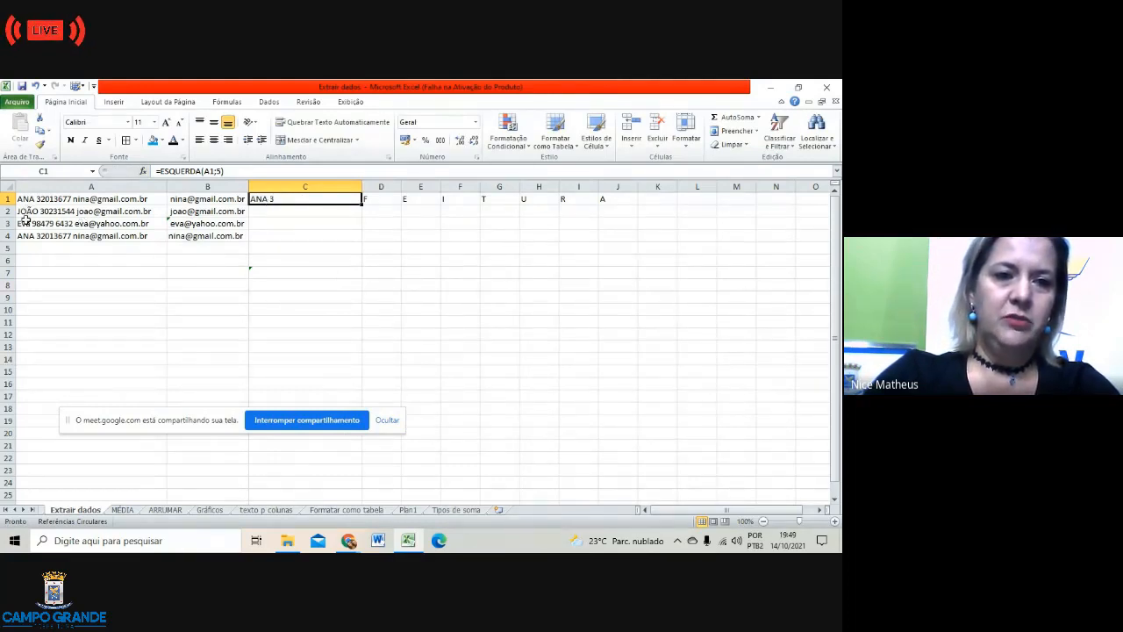
Step: Copy C1's ESQUERDA formula down to C4 and reduce C1's character count to 4
drag(362, 201, 368, 242)
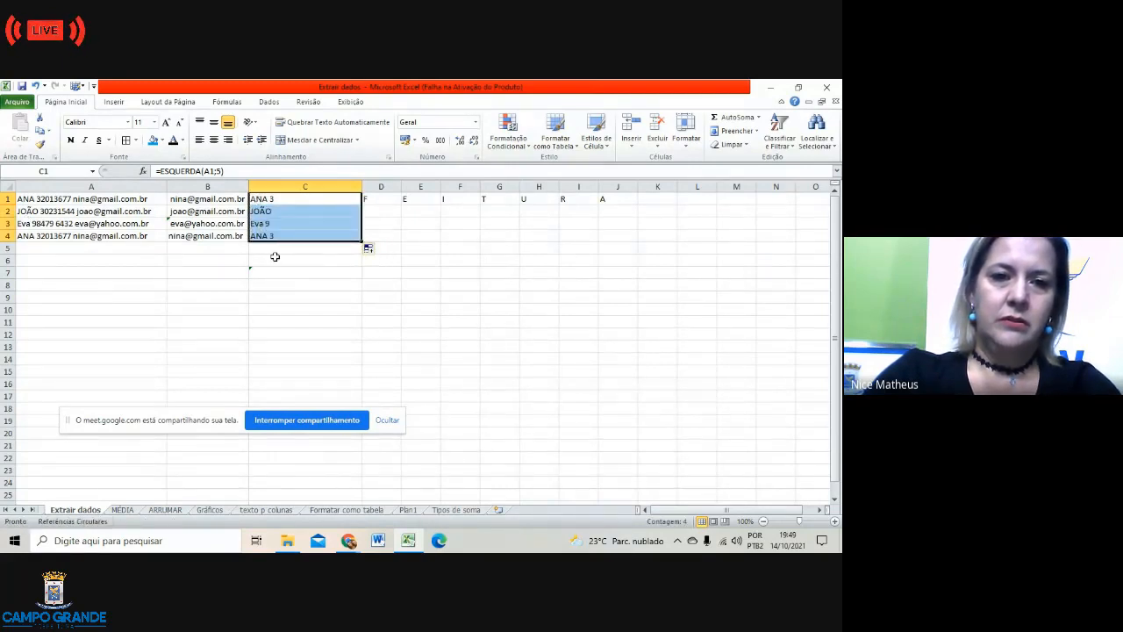
click(220, 171)
key(BackSpace)
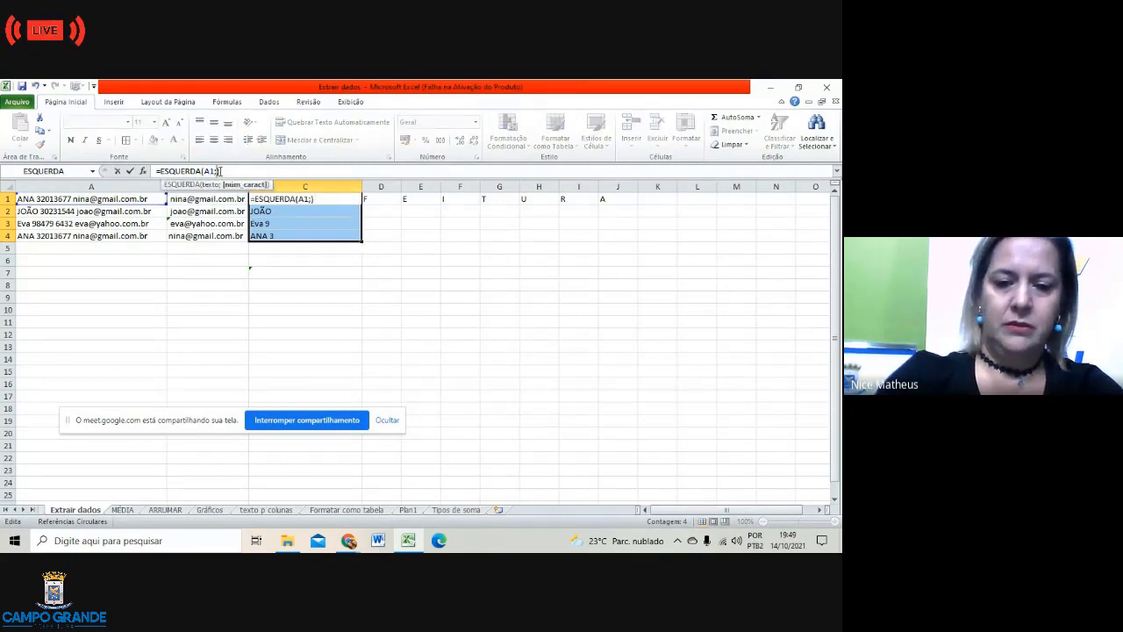
text(4)
click(350, 300)
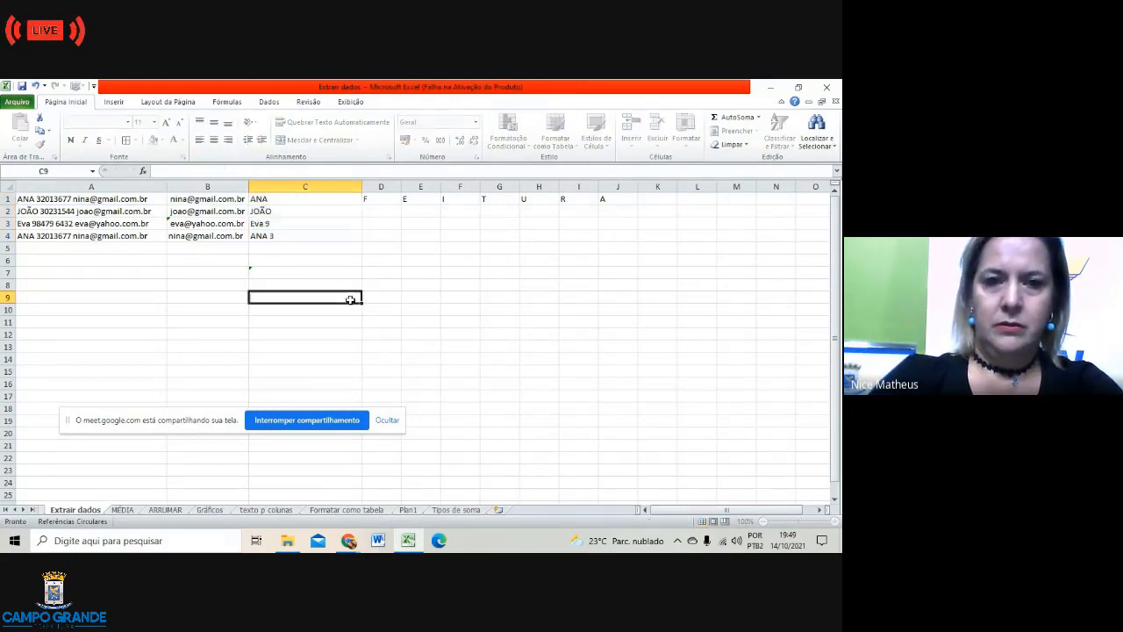
click(281, 236)
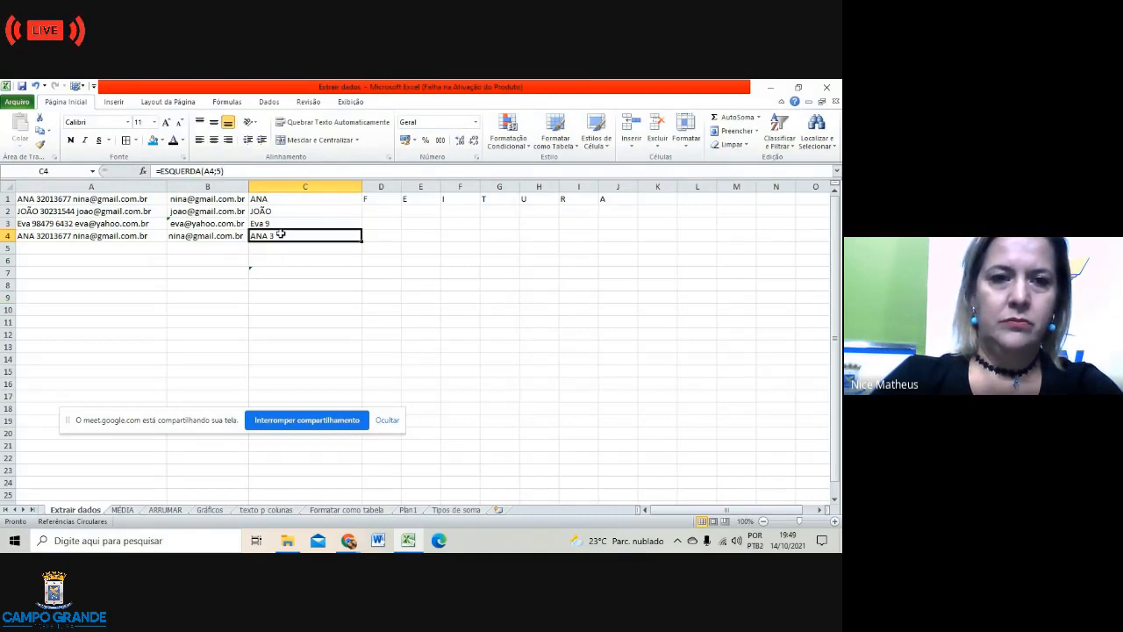
click(332, 300)
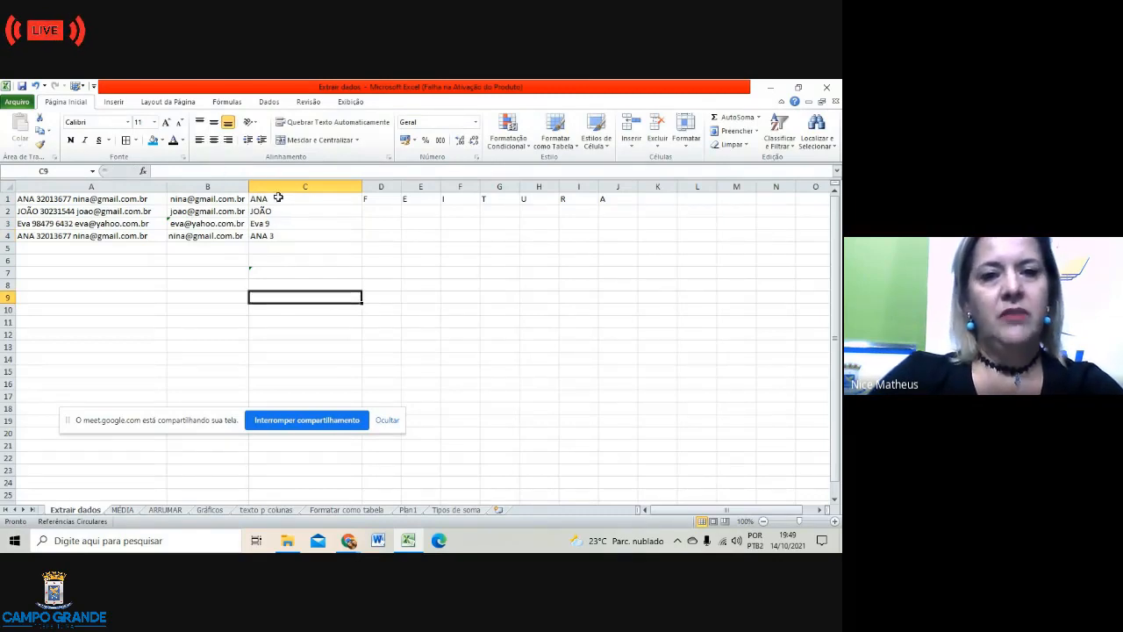
drag(278, 198, 284, 236)
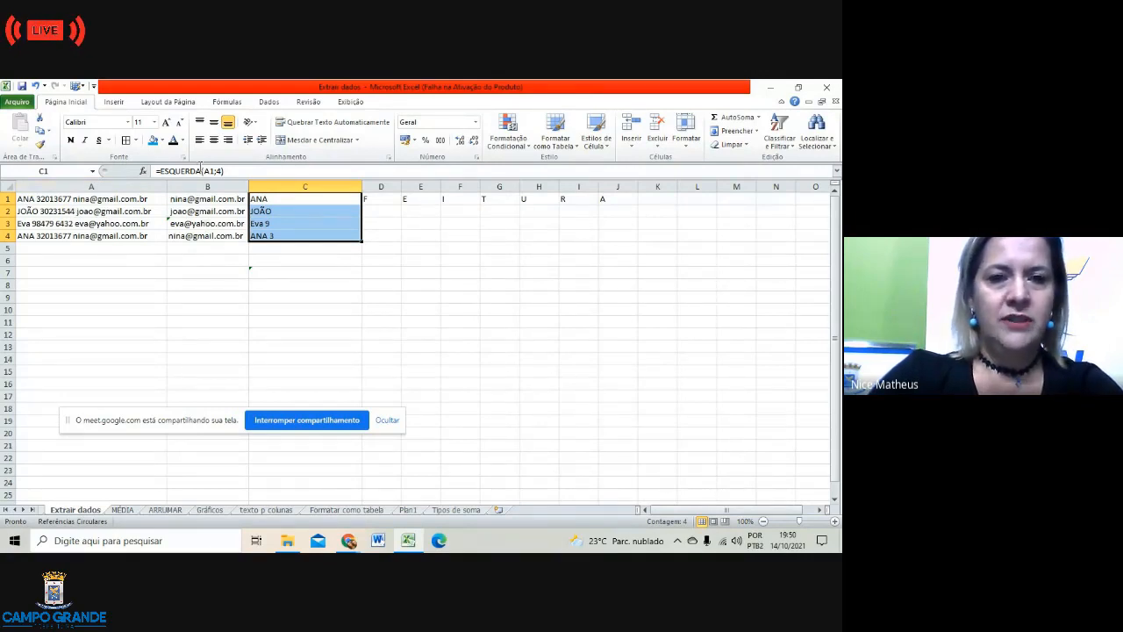
click(242, 170)
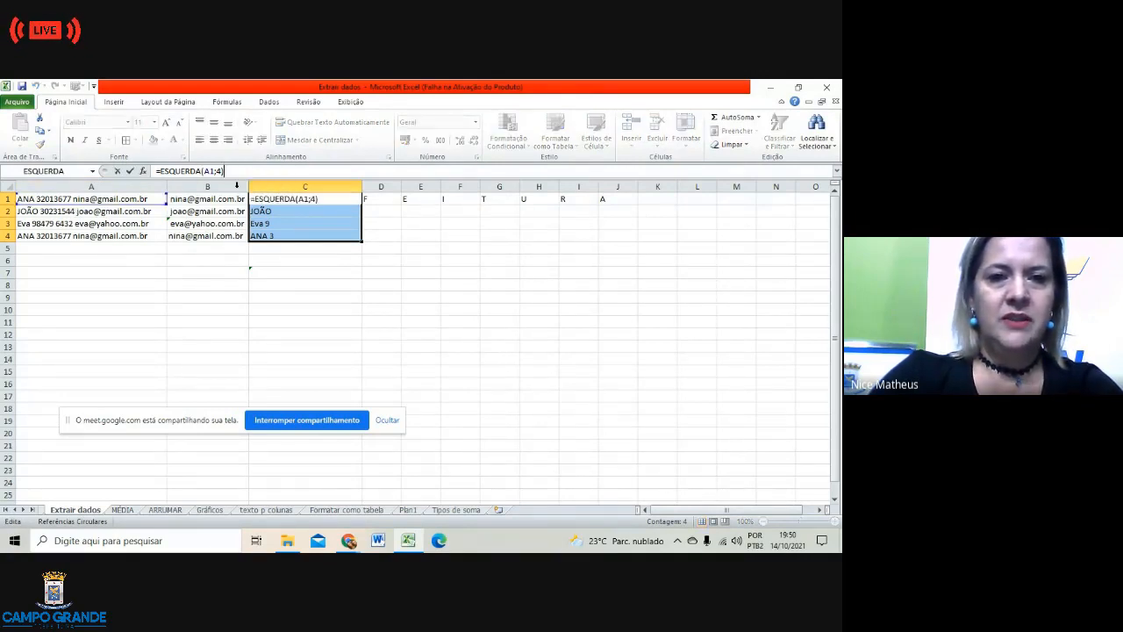
click(242, 301)
click(204, 198)
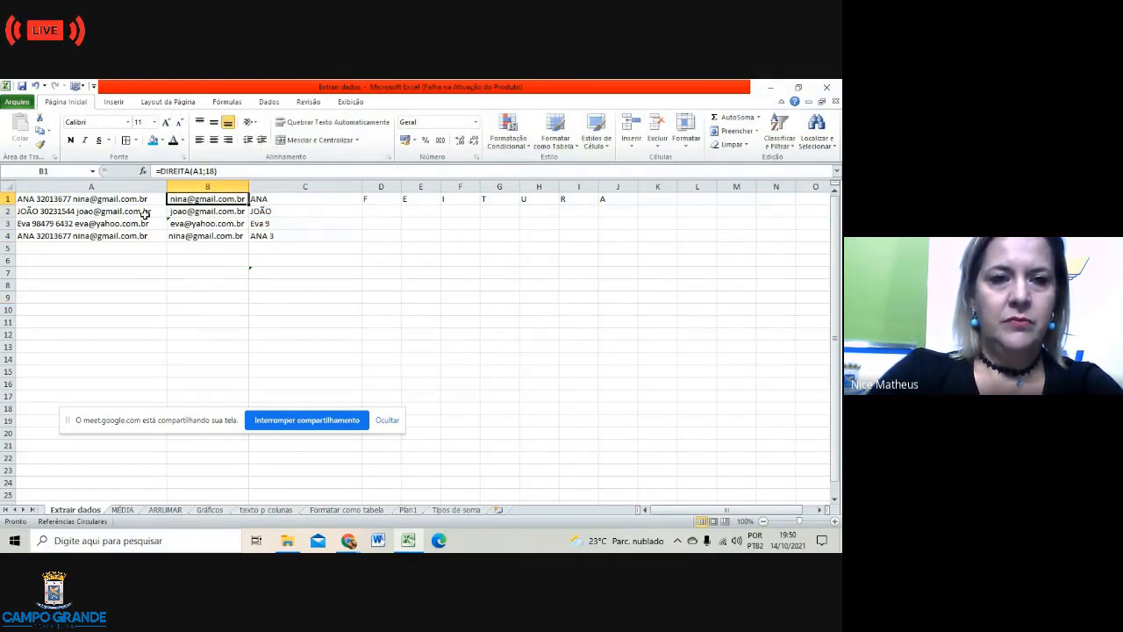
Step: Enter a fifth entry in A5 combining a person's name, phone number and e-mail address
click(48, 254)
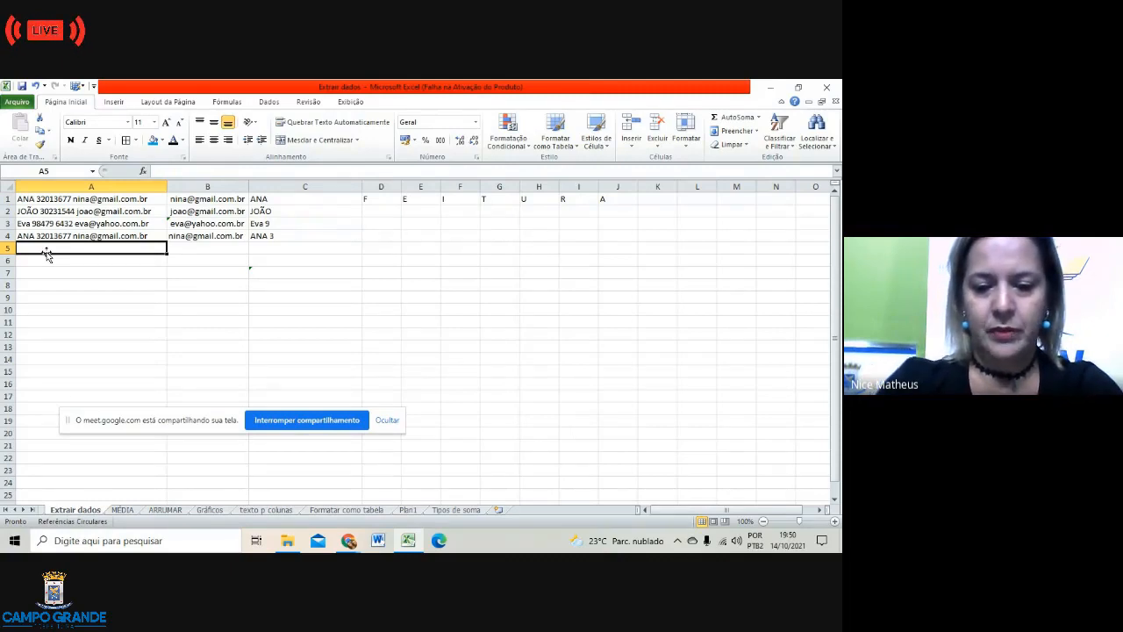
key(BackSpace)
key(BackSpace)
key(BackSpace)
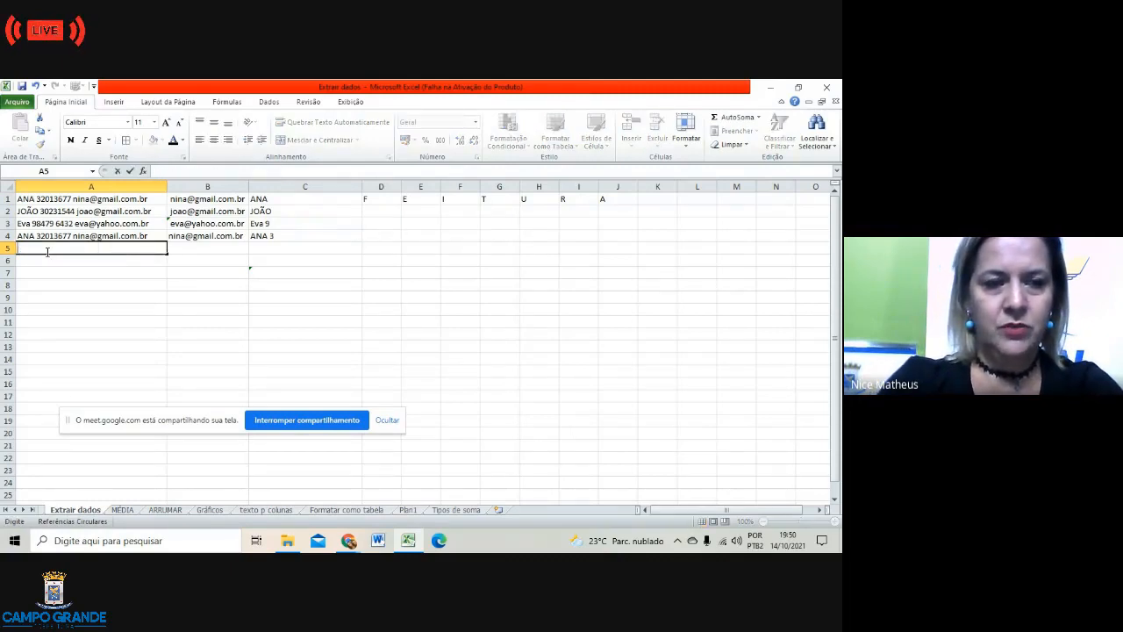
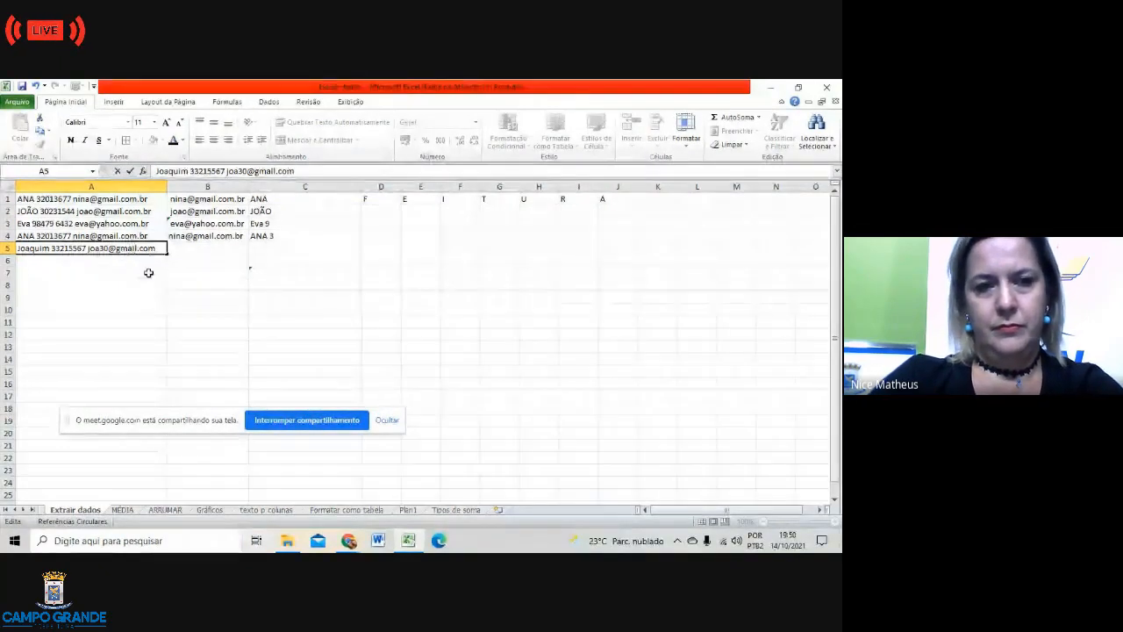
click(133, 274)
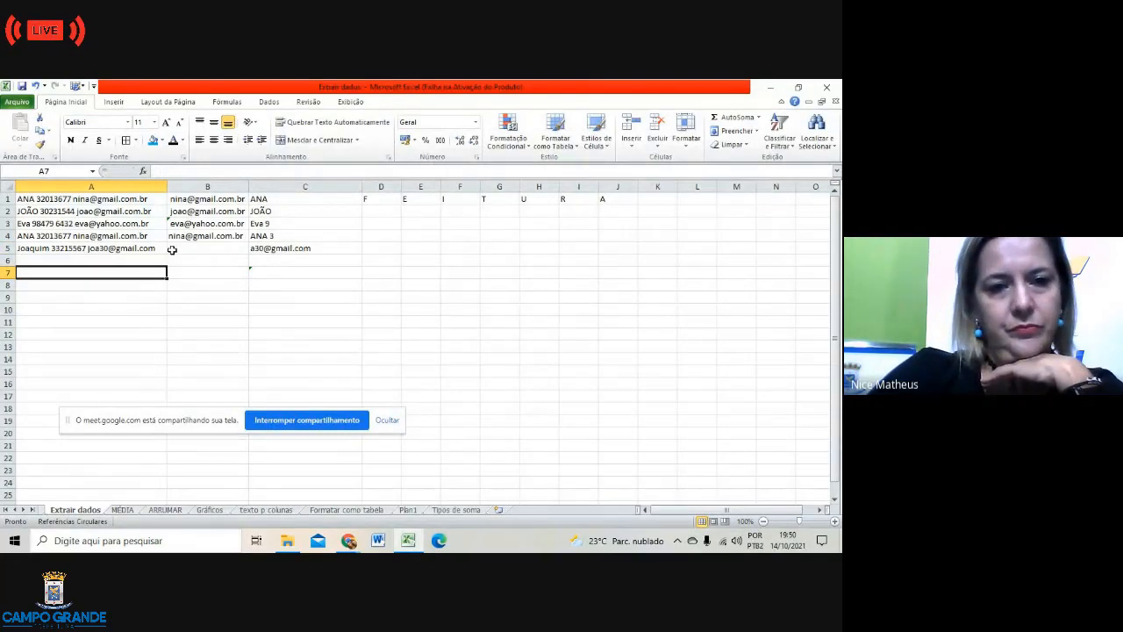
click(90, 250)
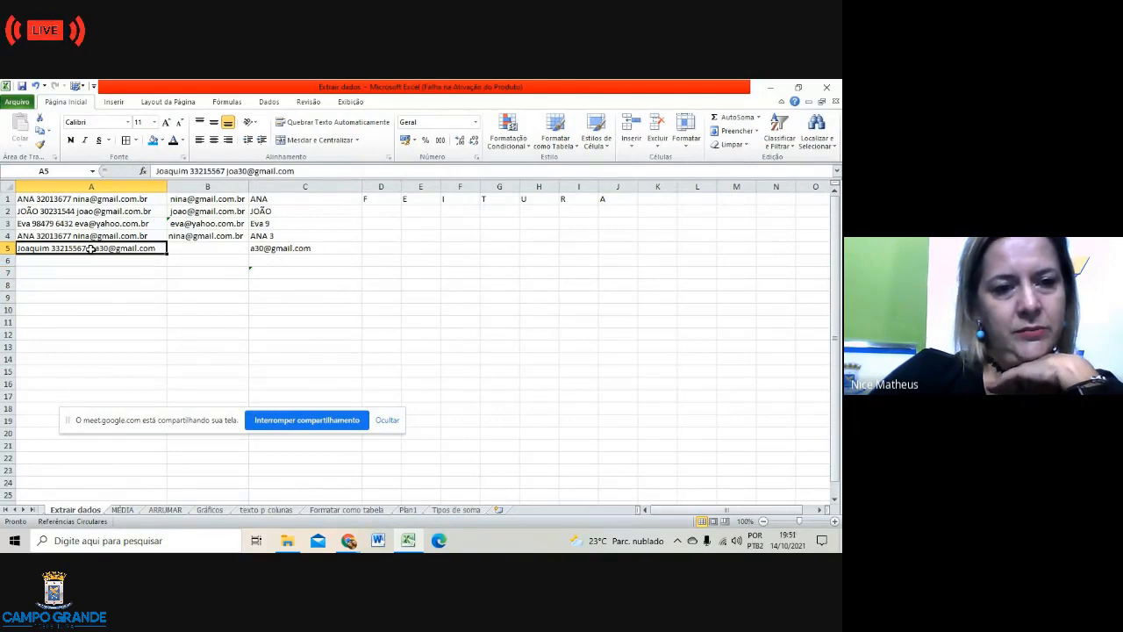
Step: Delete the formula in C5 and the entry in A5, leaving row 5 empty
click(266, 249)
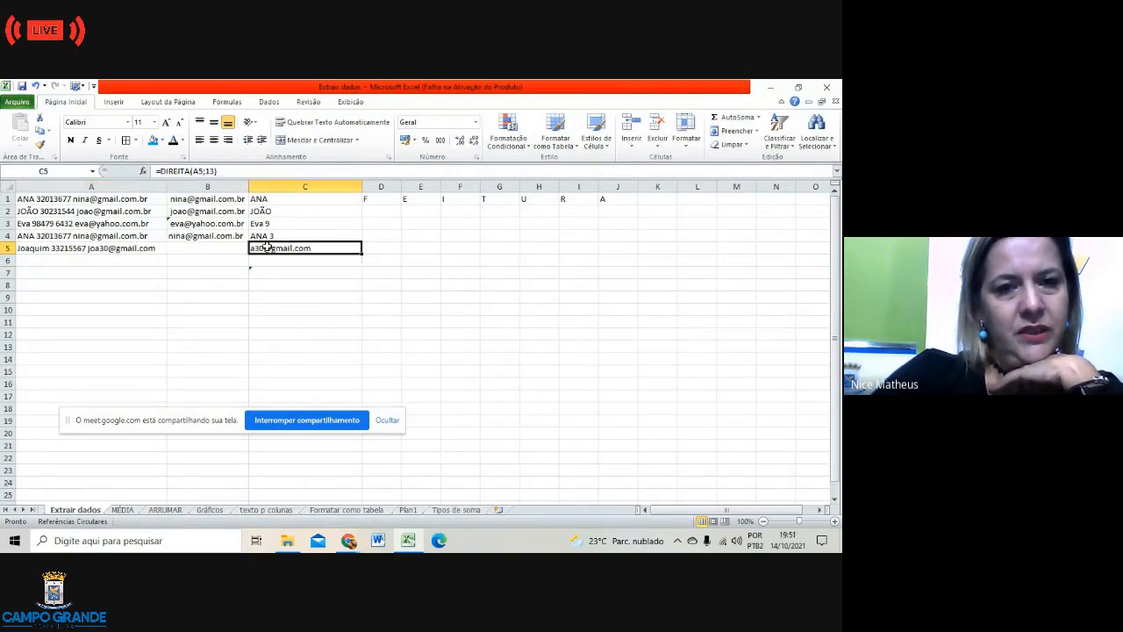
click(292, 310)
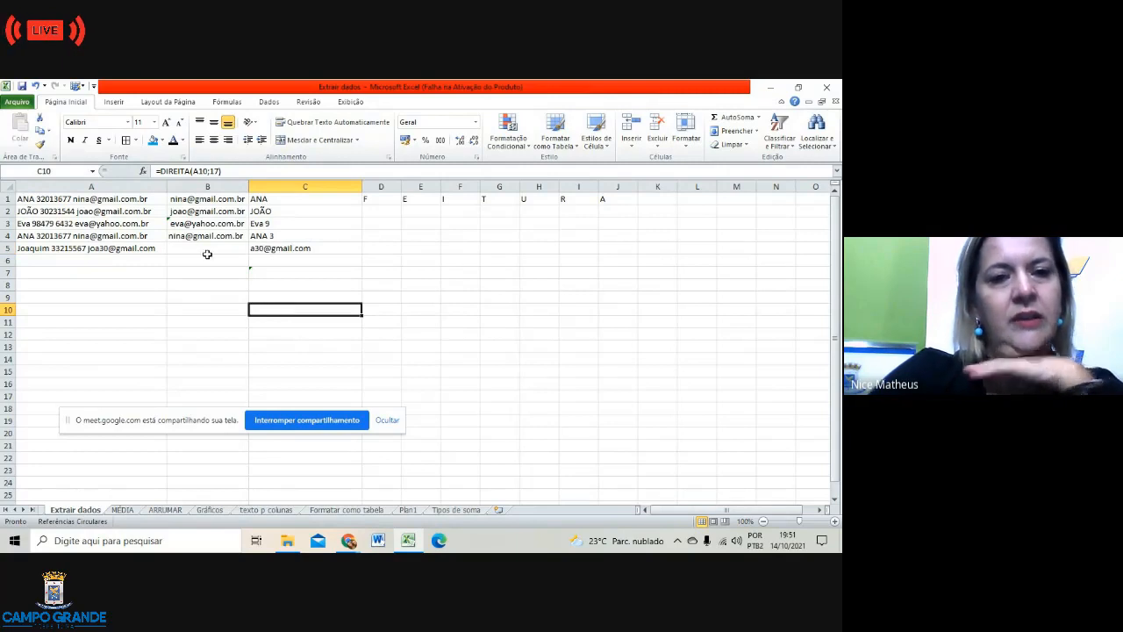
click(281, 248)
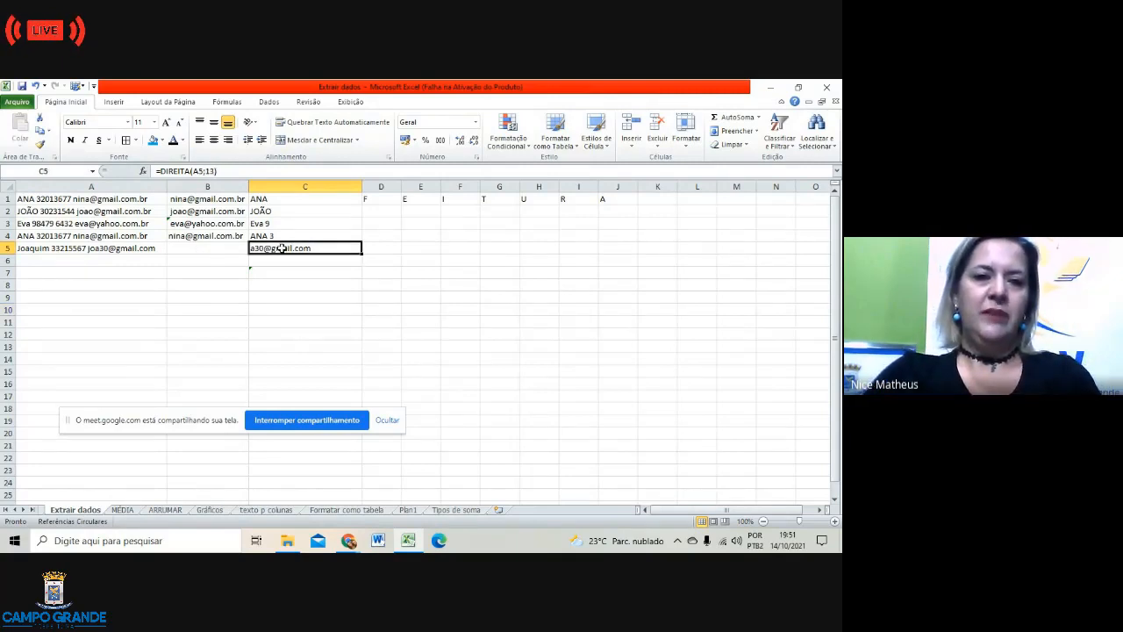
key(Delete)
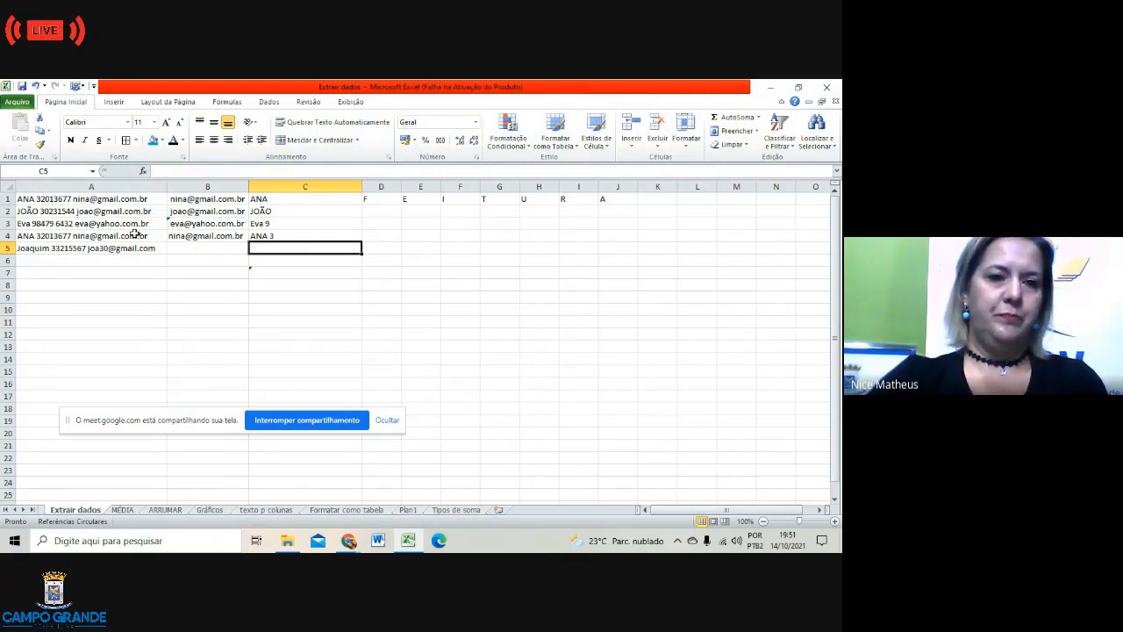
click(140, 252)
key(Delete)
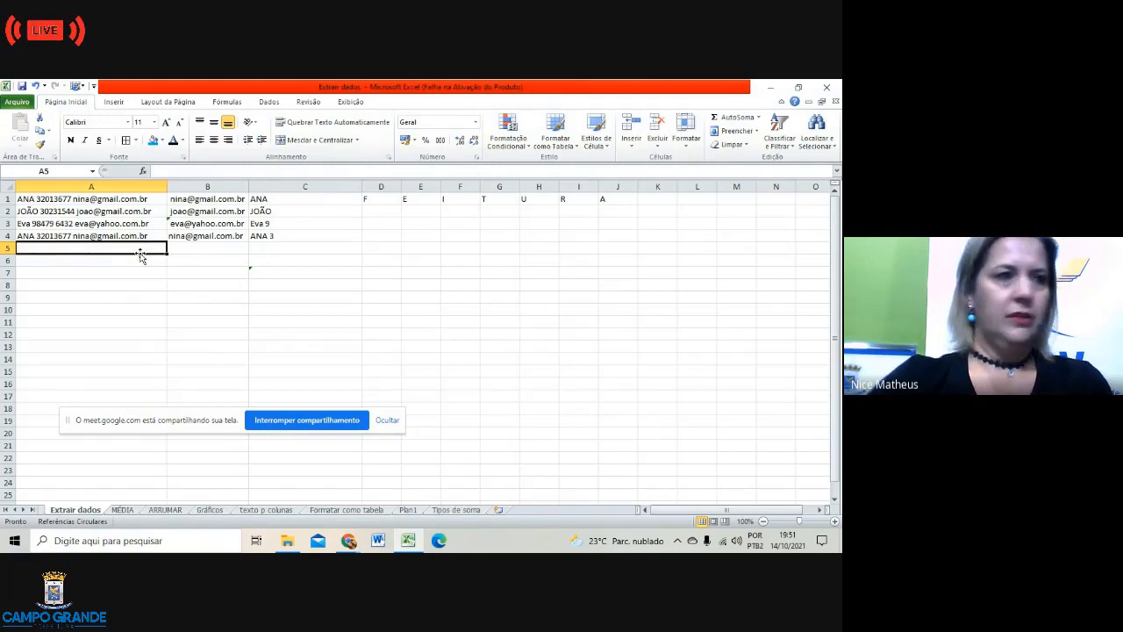
click(418, 349)
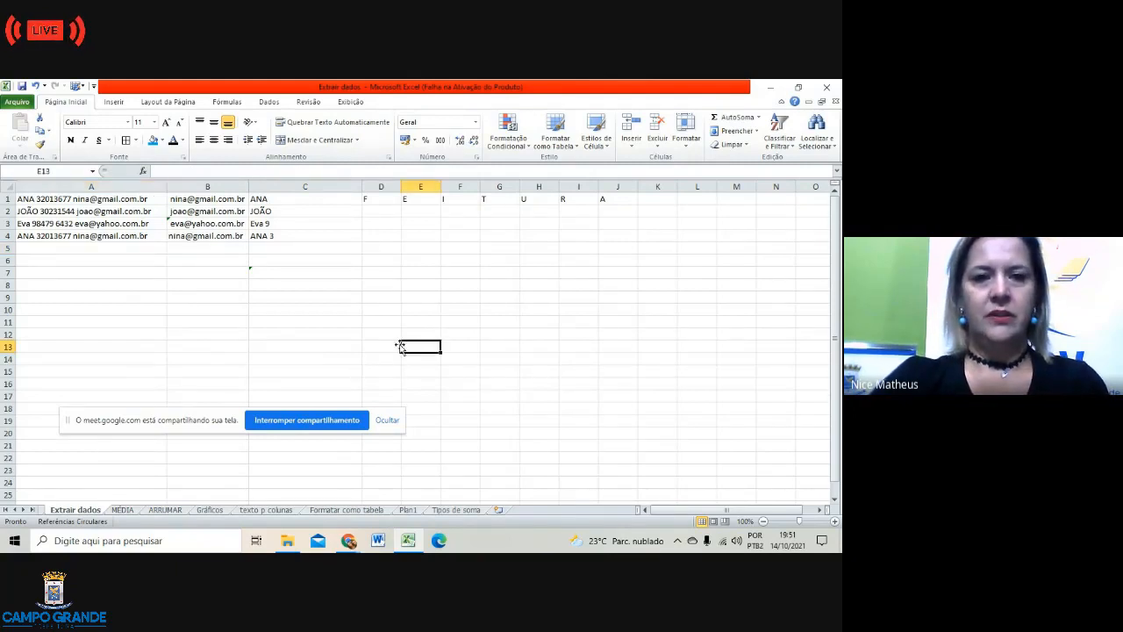
click(386, 209)
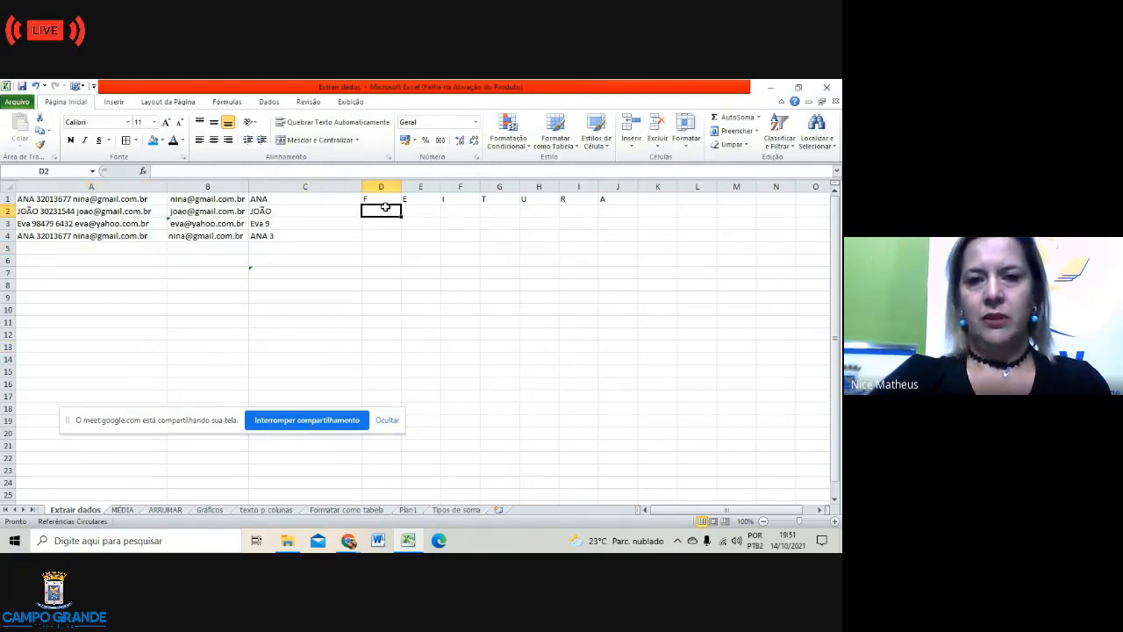
Step: Widen column D and add the notes 'Função = Direita' in D2 and 'Função= Esquerda' in D3
drag(402, 187, 456, 187)
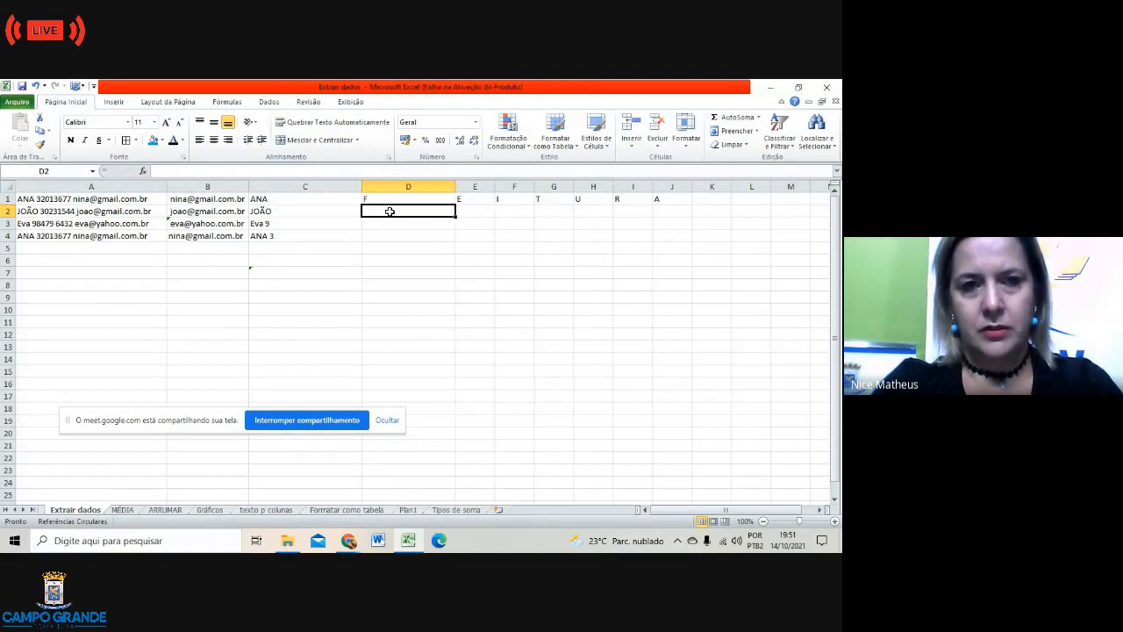
text(Função =)
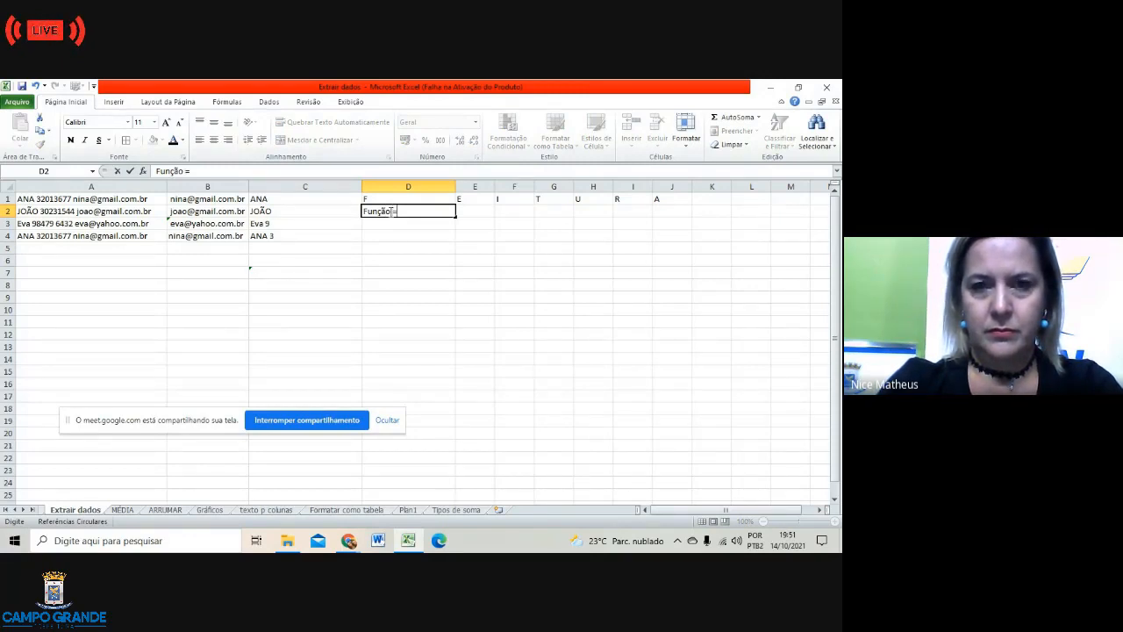
text(Direita)
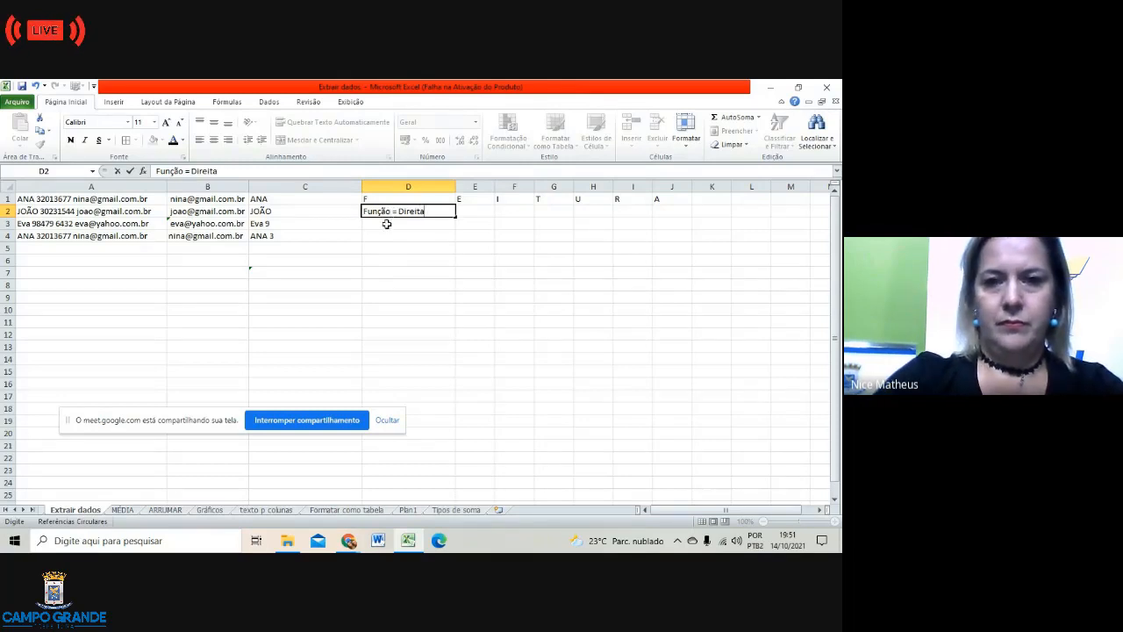
click(386, 223)
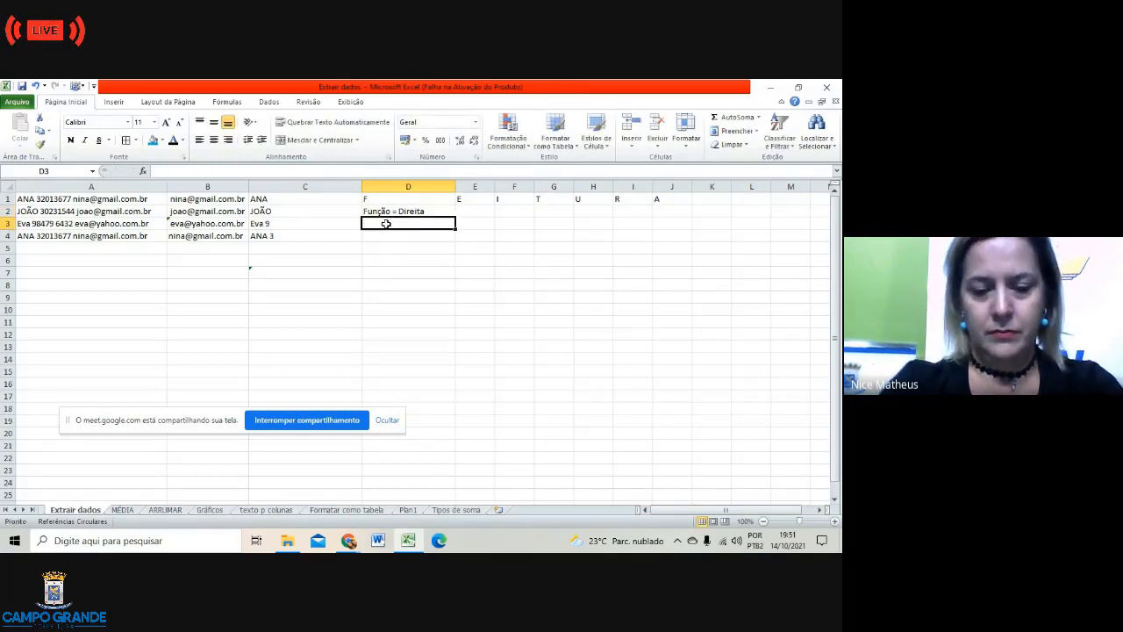
text(Fu)
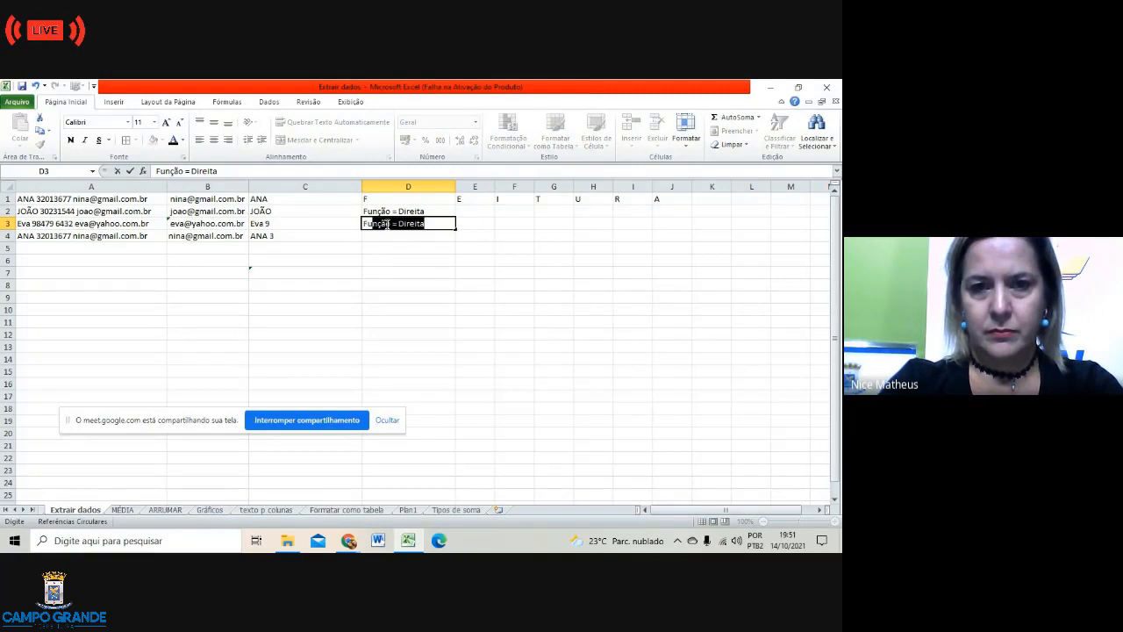
text(nç)
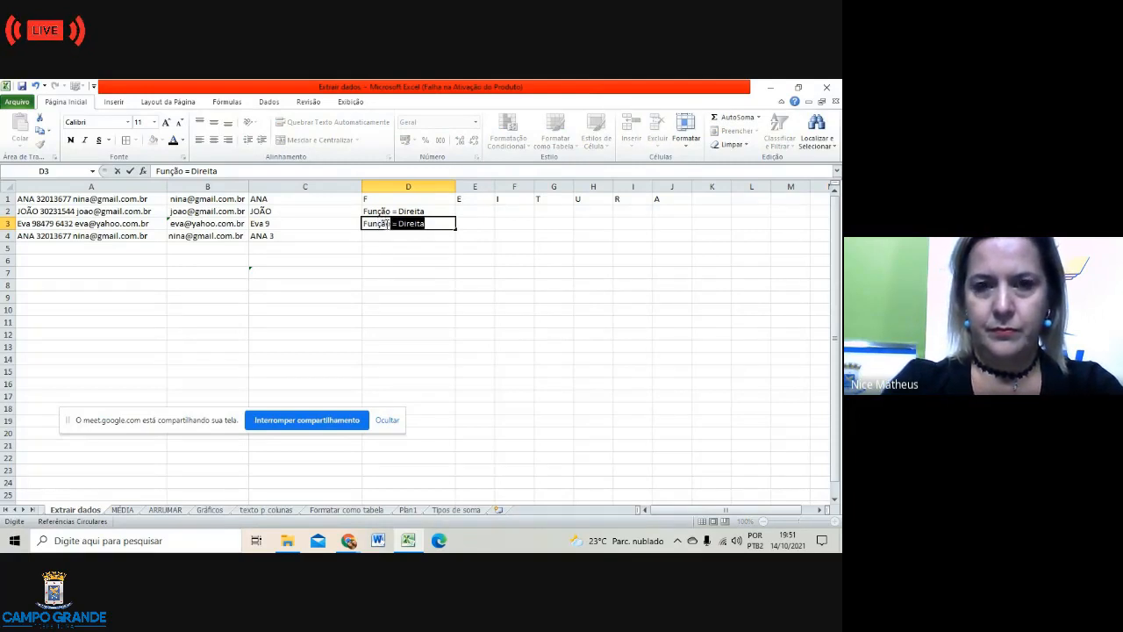
text(ão=)
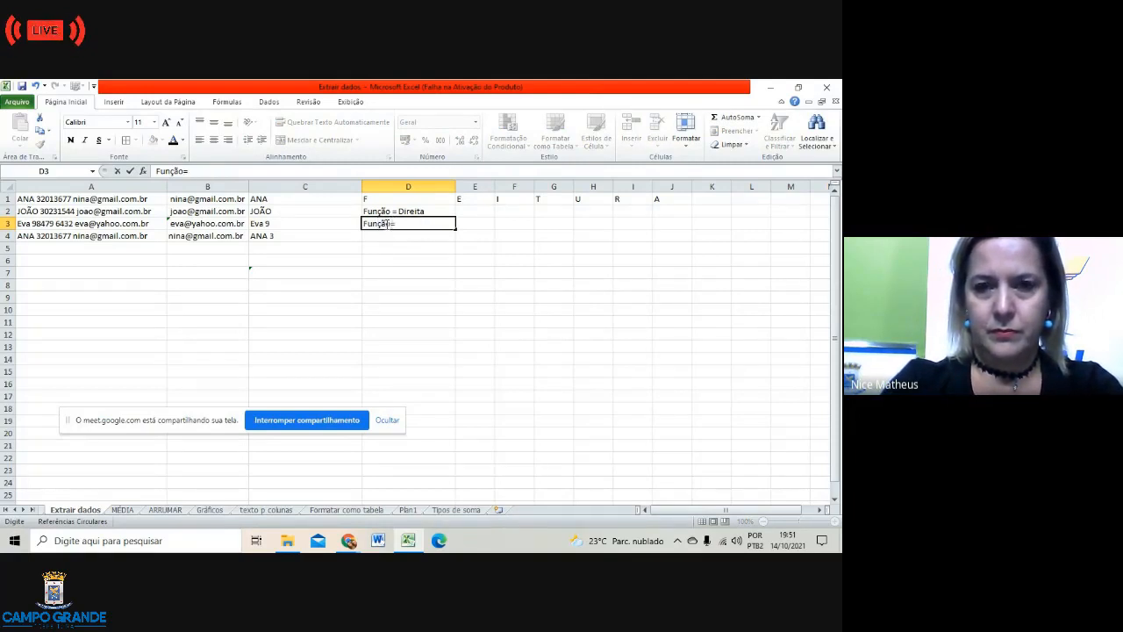
text( Esquerda)
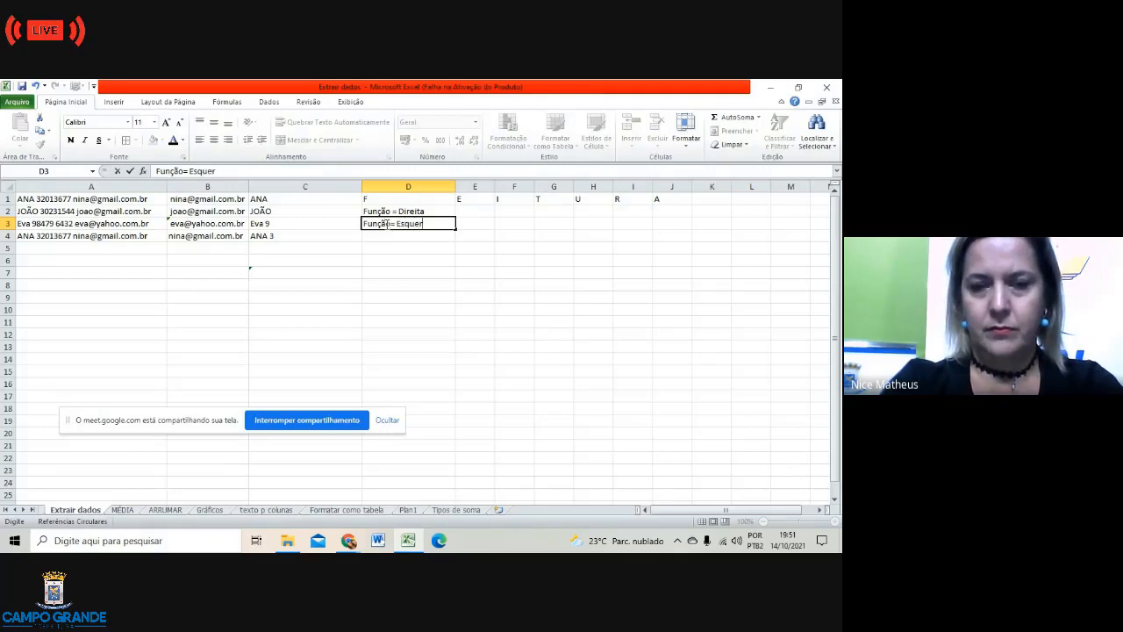
click(428, 260)
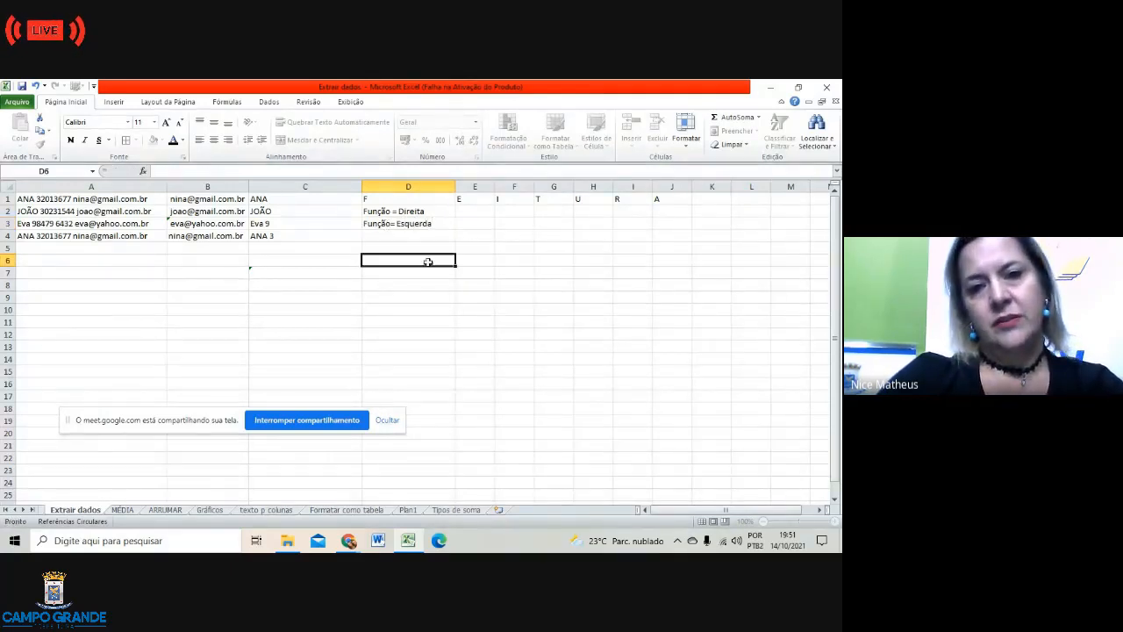
Step: Fill B1 and the 'Função = Direita' label in D2 with blue
click(223, 201)
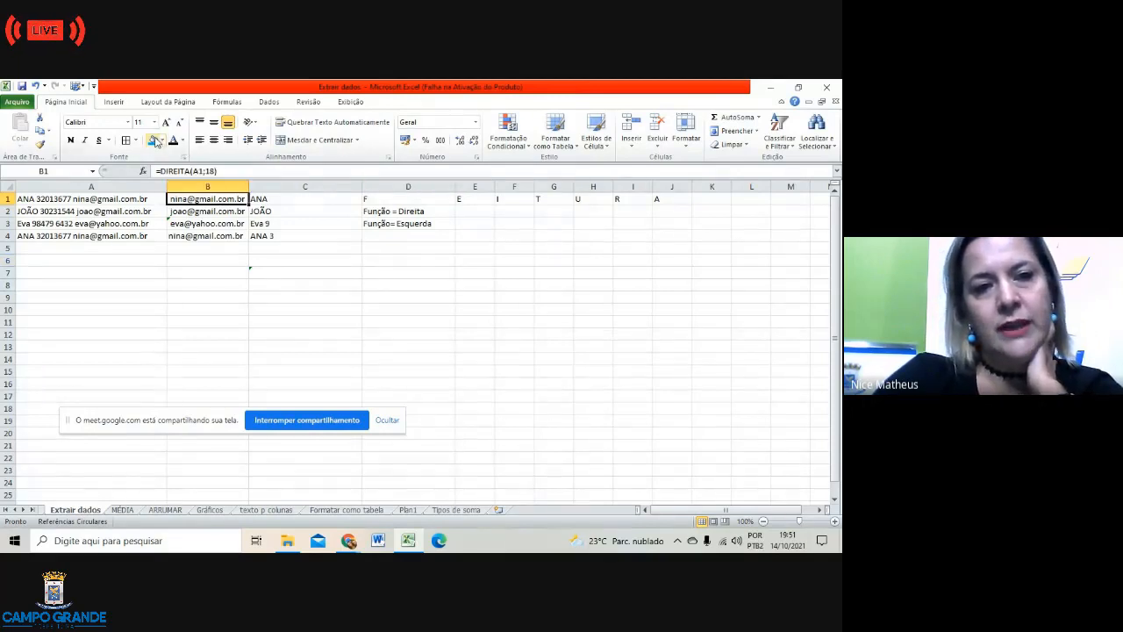
click(154, 142)
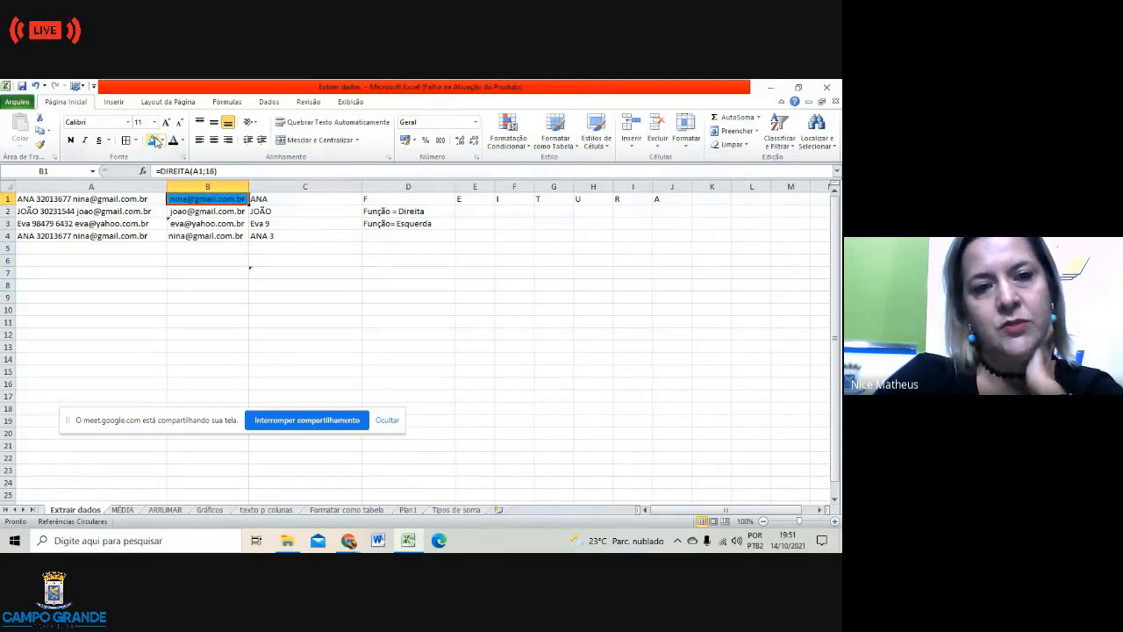
click(405, 214)
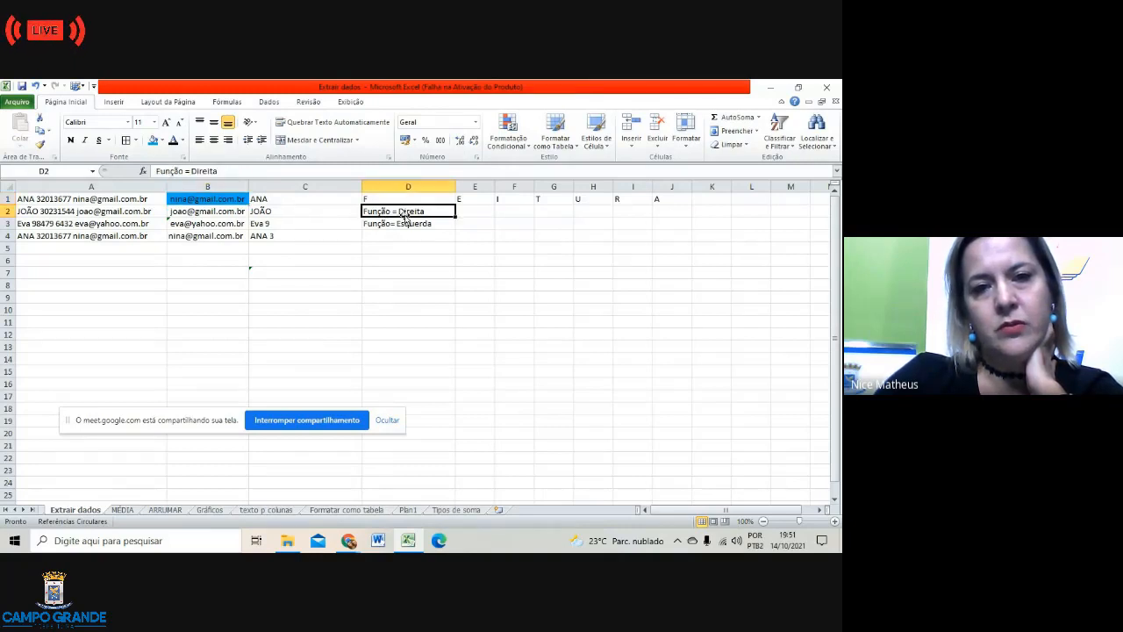
click(153, 141)
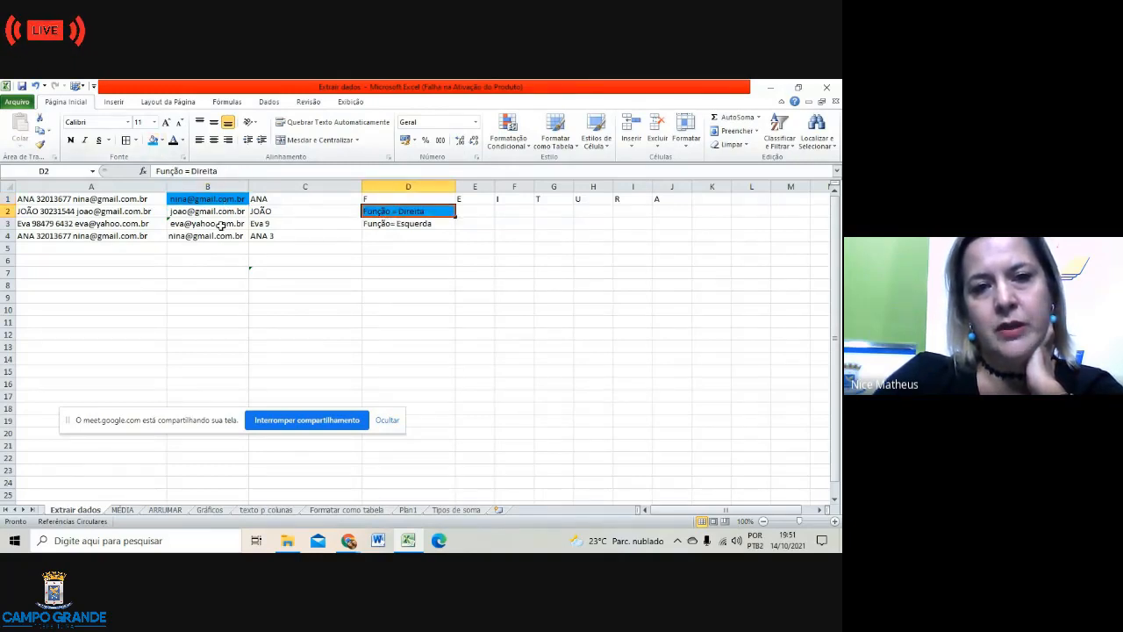
click(261, 210)
click(268, 199)
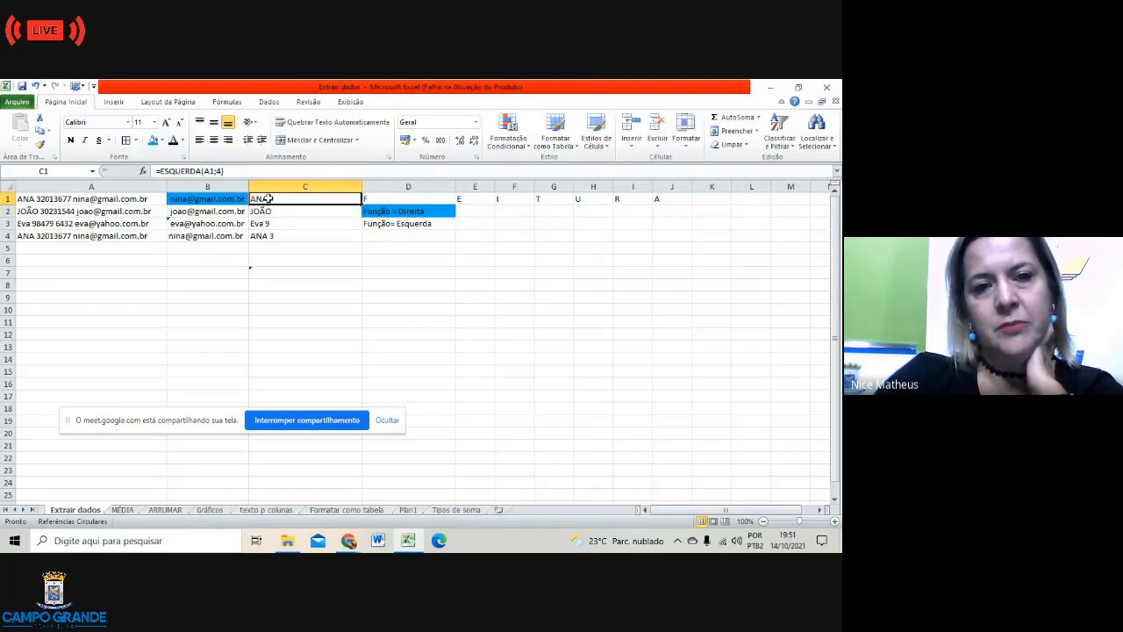
Step: Pick green from the Fill Color list for C1 and apply it to the D3 label
click(161, 143)
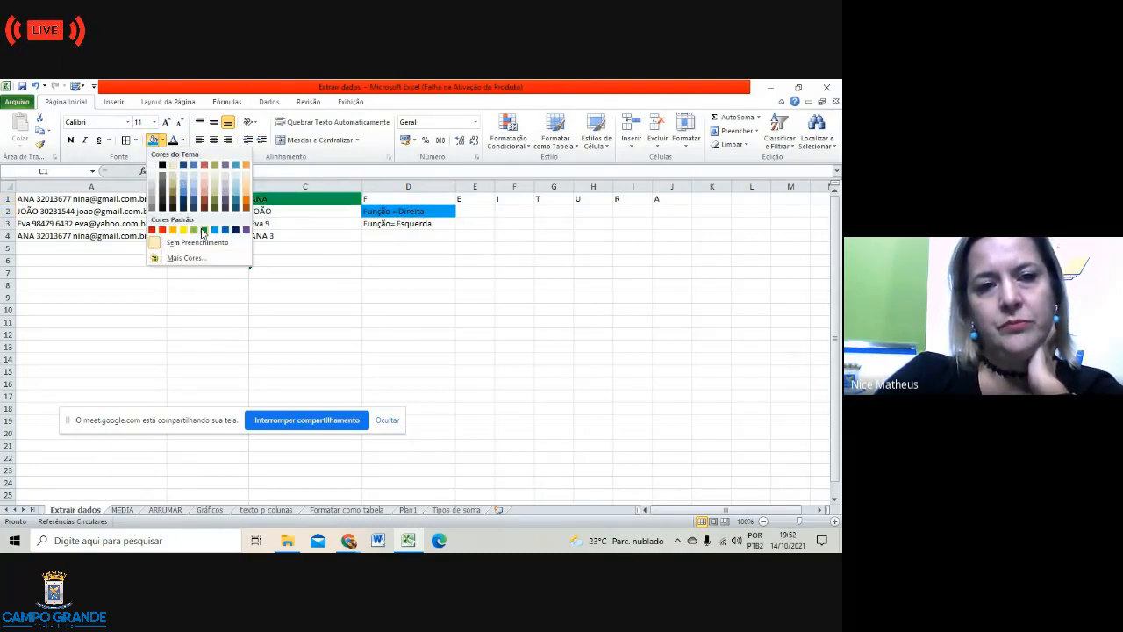
click(202, 229)
click(392, 225)
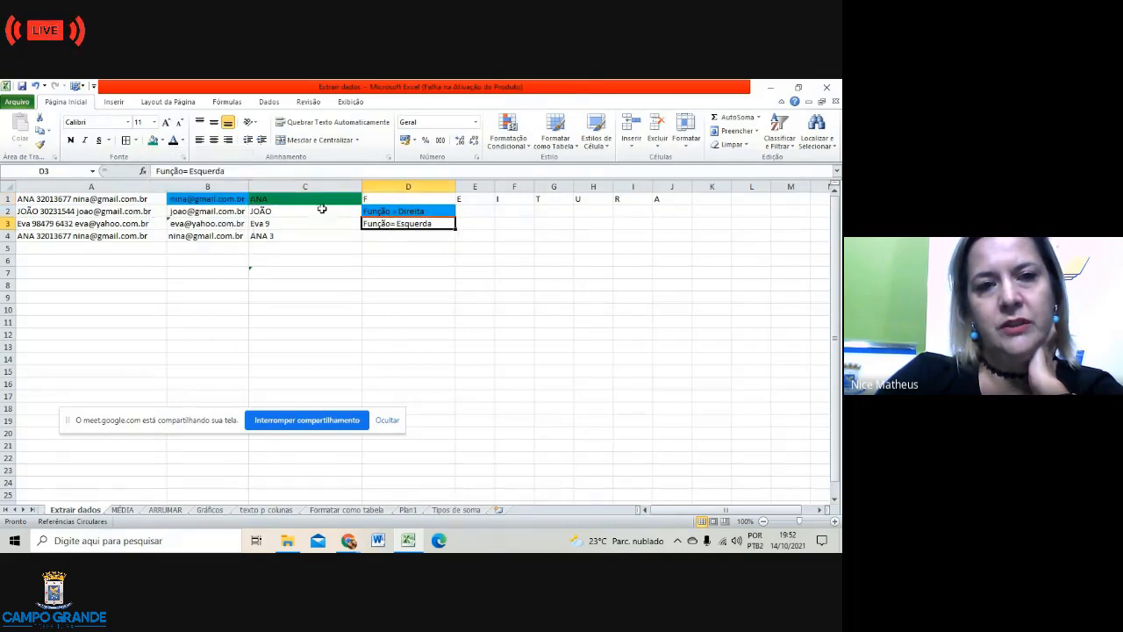
click(154, 141)
click(500, 335)
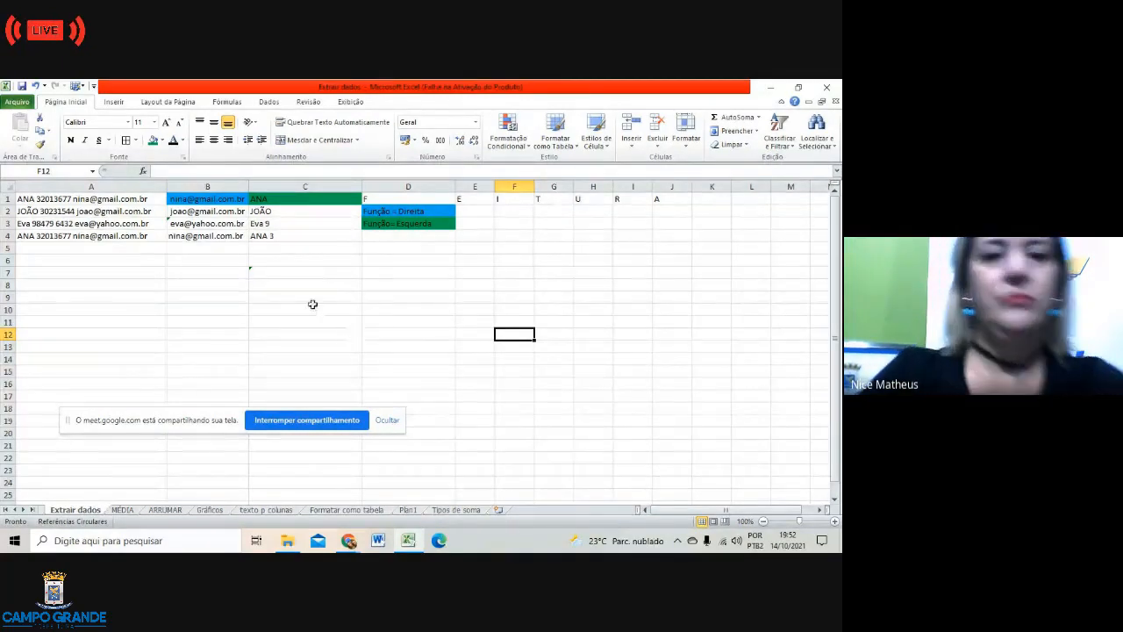
click(211, 321)
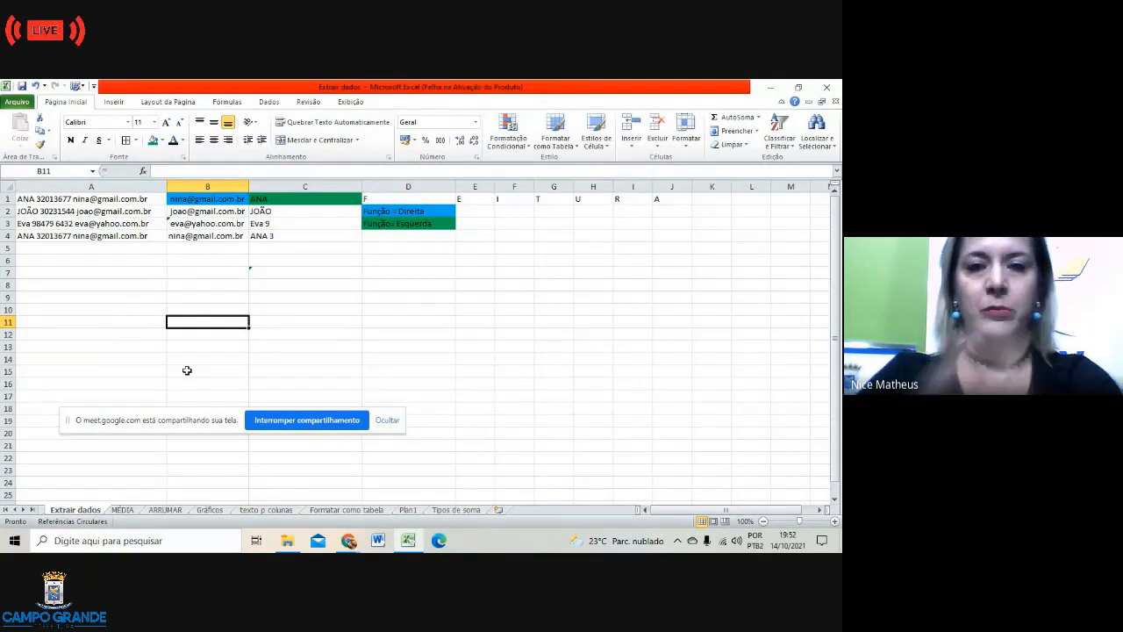
Step: Save the Extrair dados workbook
click(18, 102)
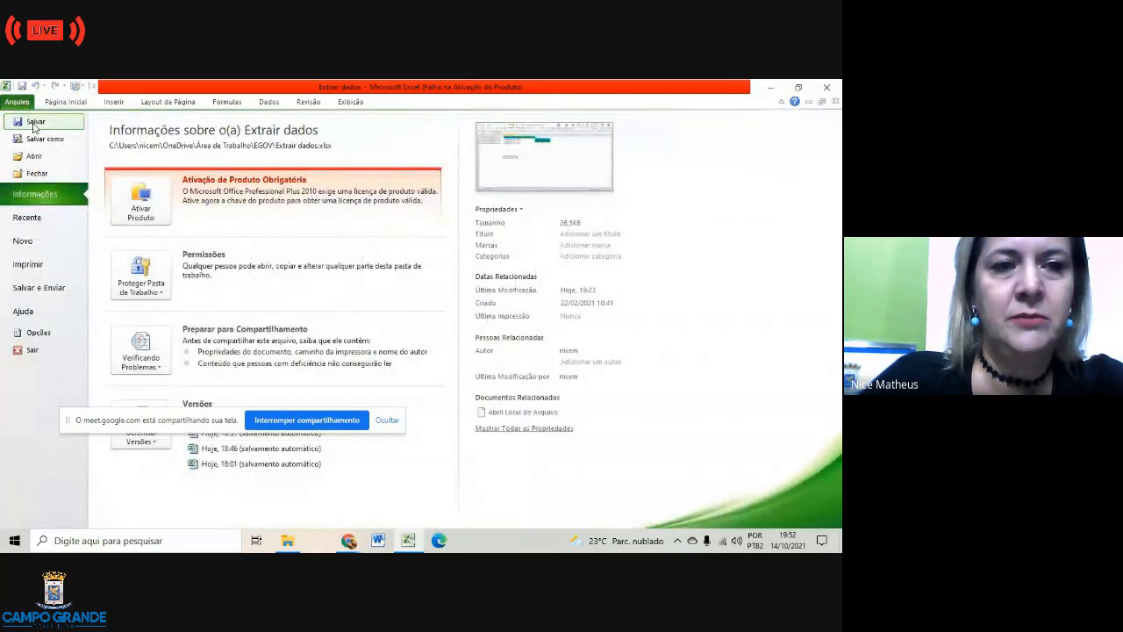
click(35, 123)
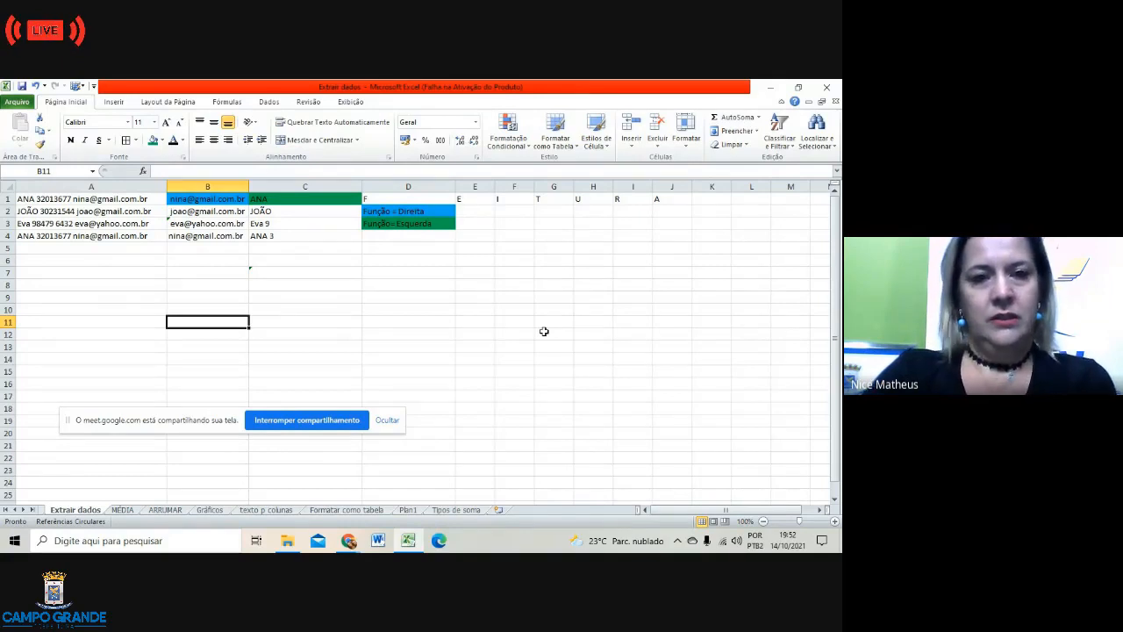
click(465, 356)
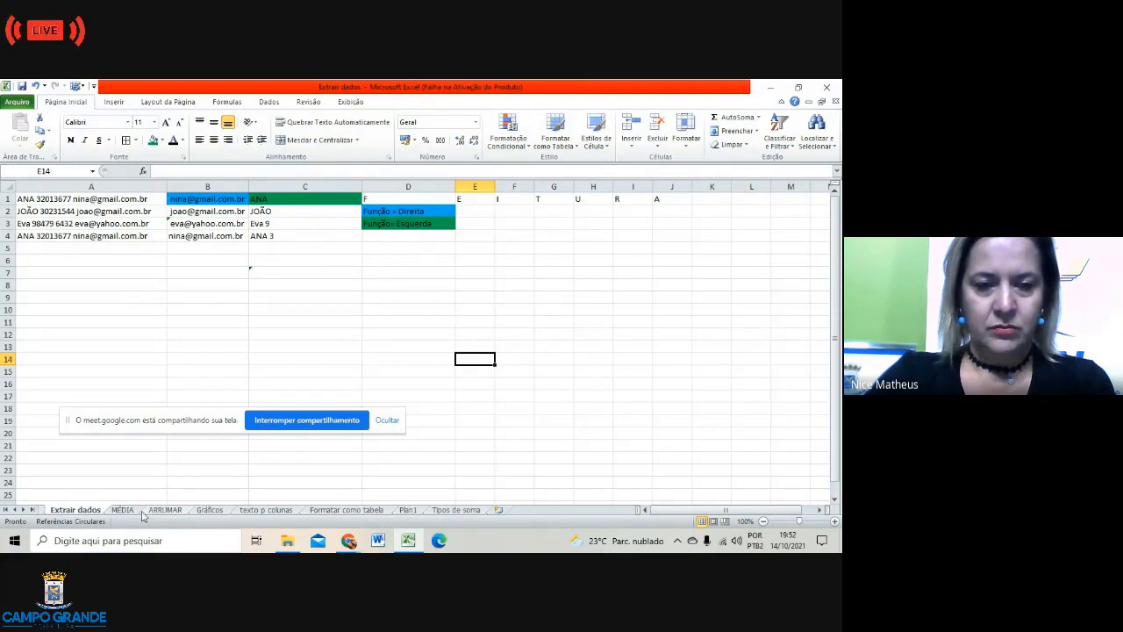
Step: Flip through the ARRUMAR and MÉDIA sheets to the Gráficos sheet with the Lucro charts
click(161, 510)
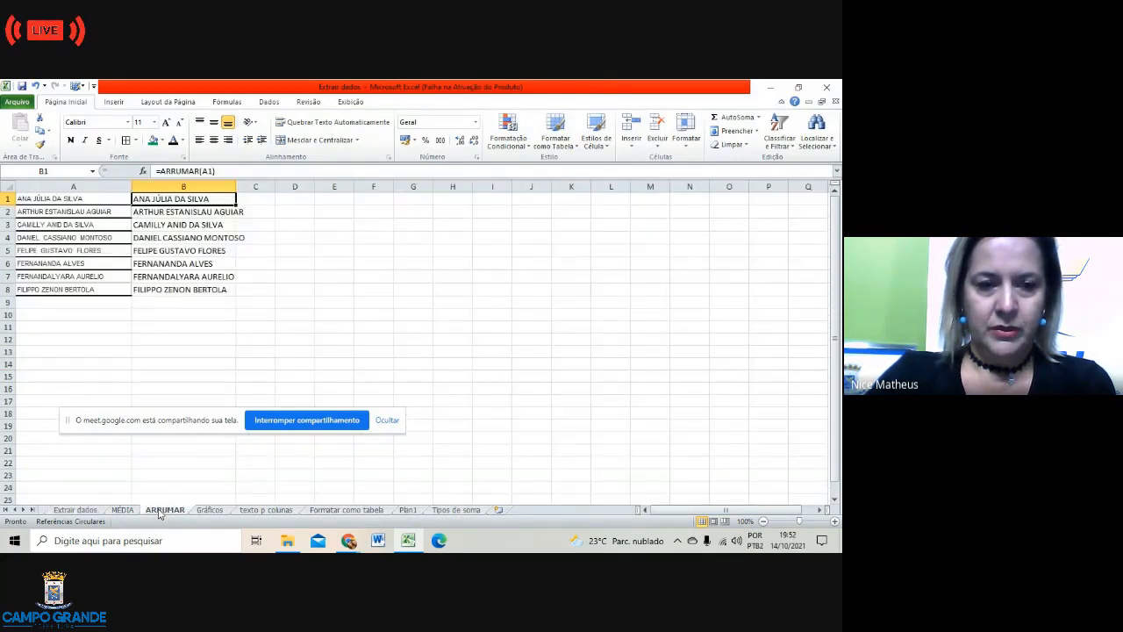
click(122, 510)
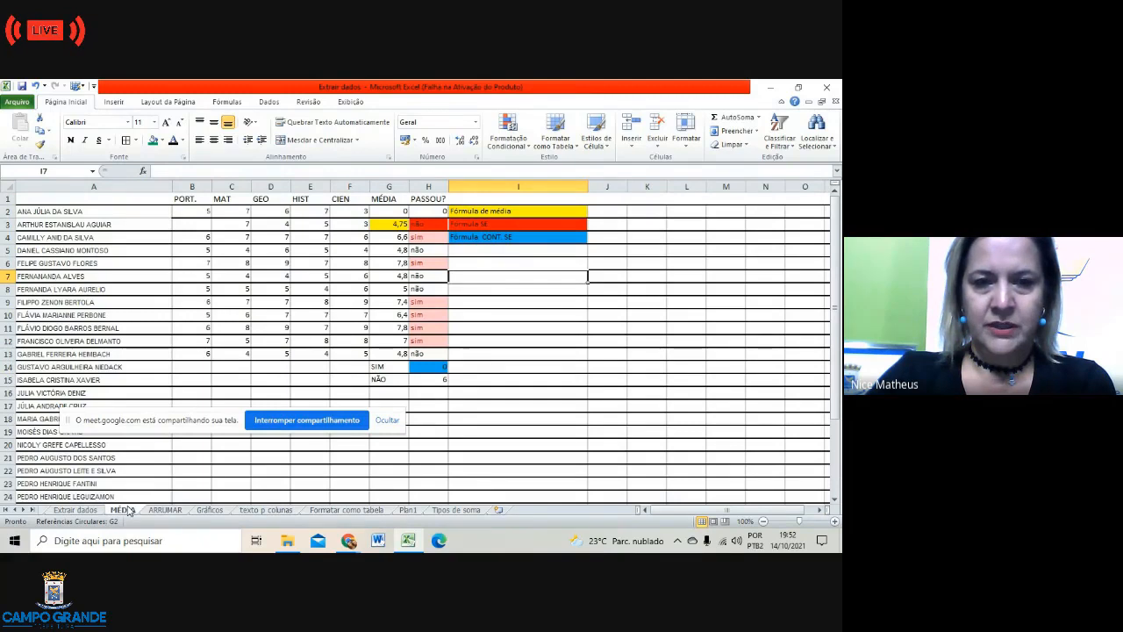
click(209, 510)
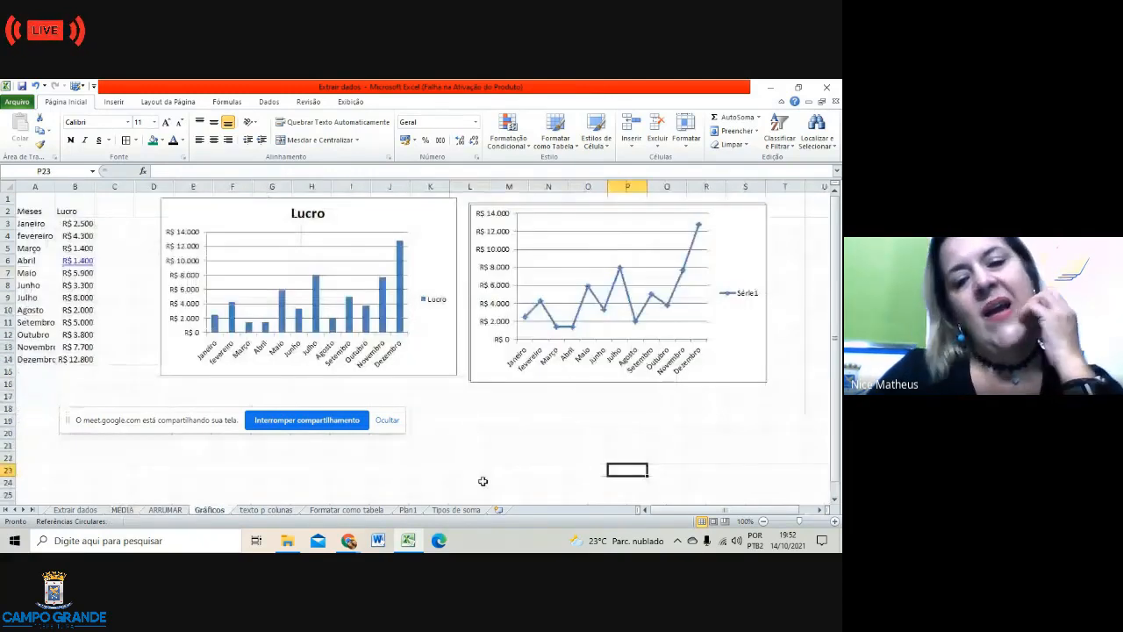
right_click(502, 454)
click(465, 444)
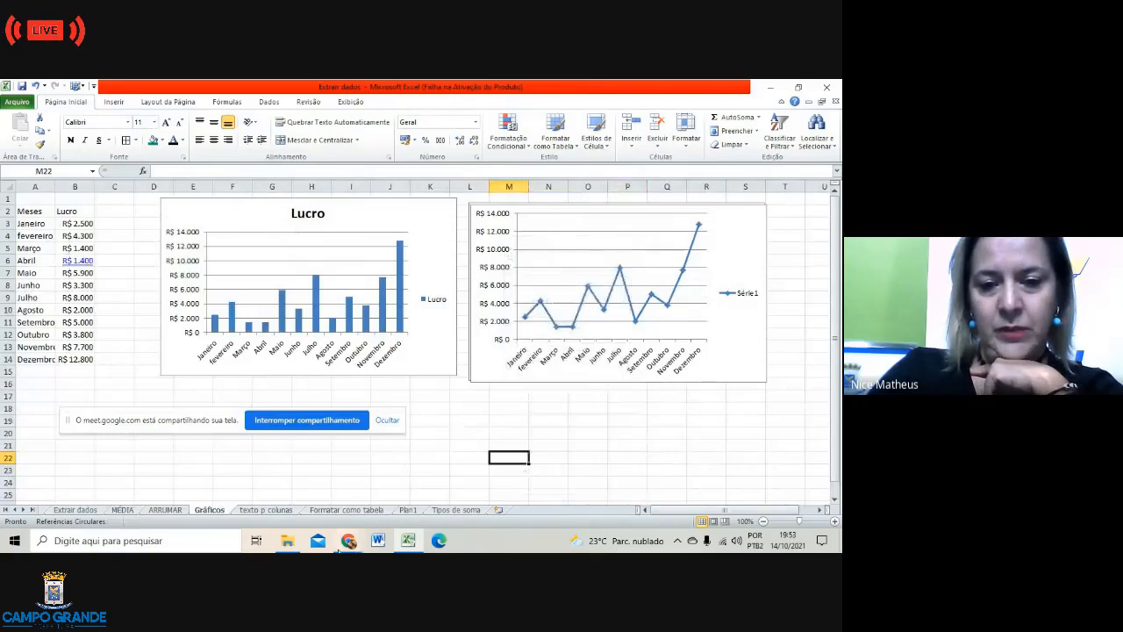
click(348, 541)
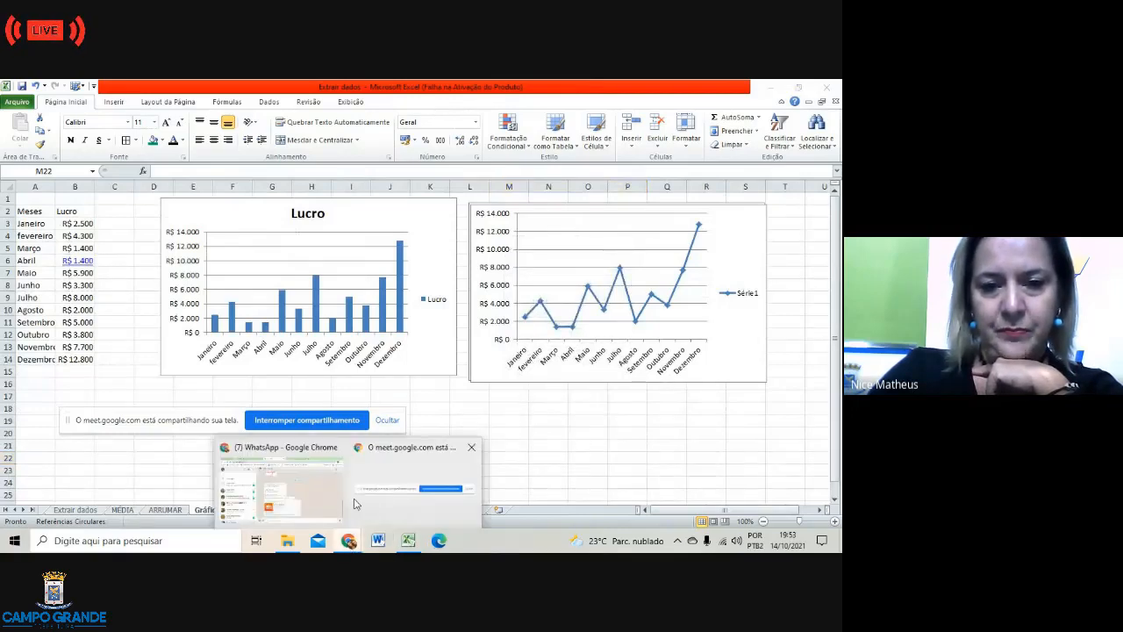
Step: In the Excel- Outubro WhatsApp chat, choose to attach a Documento
click(339, 497)
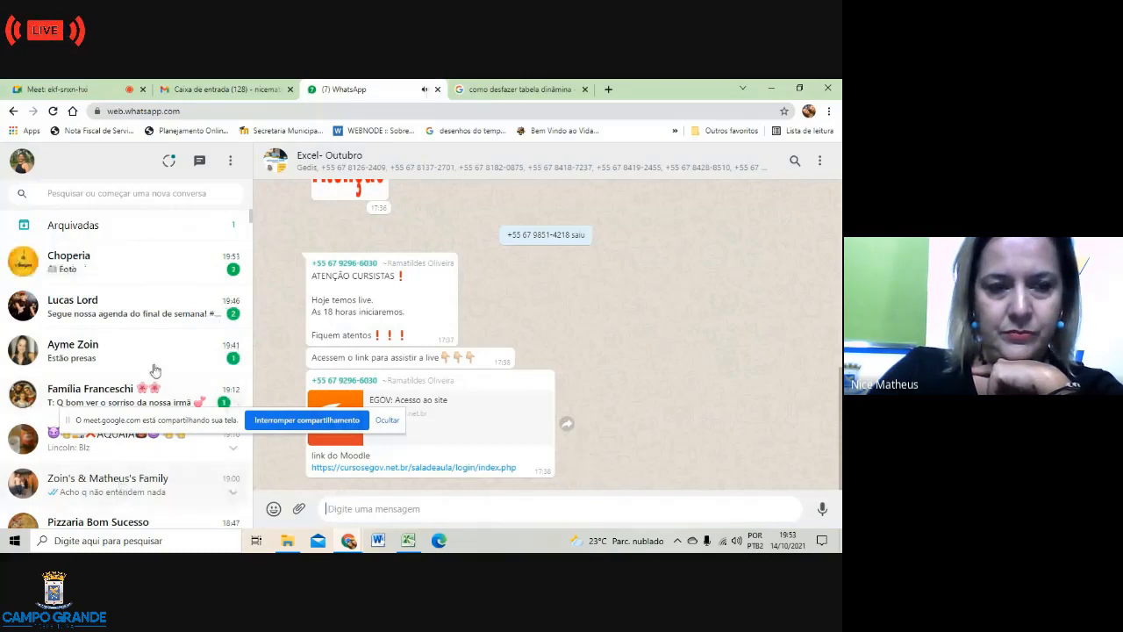
scroll(235, 341, down, 4)
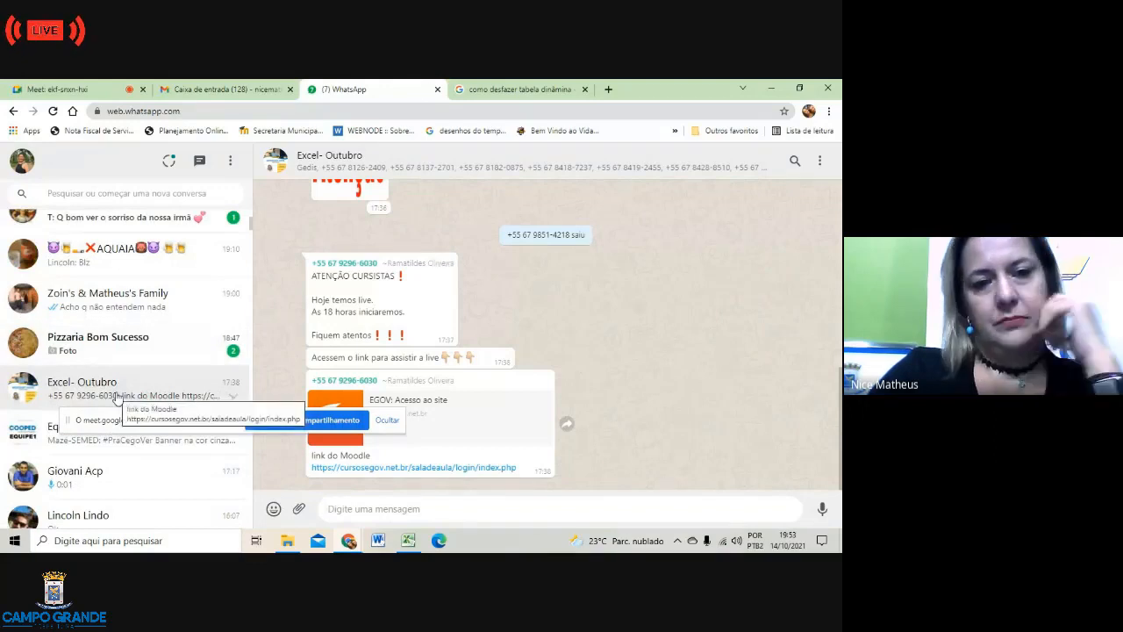
click(299, 511)
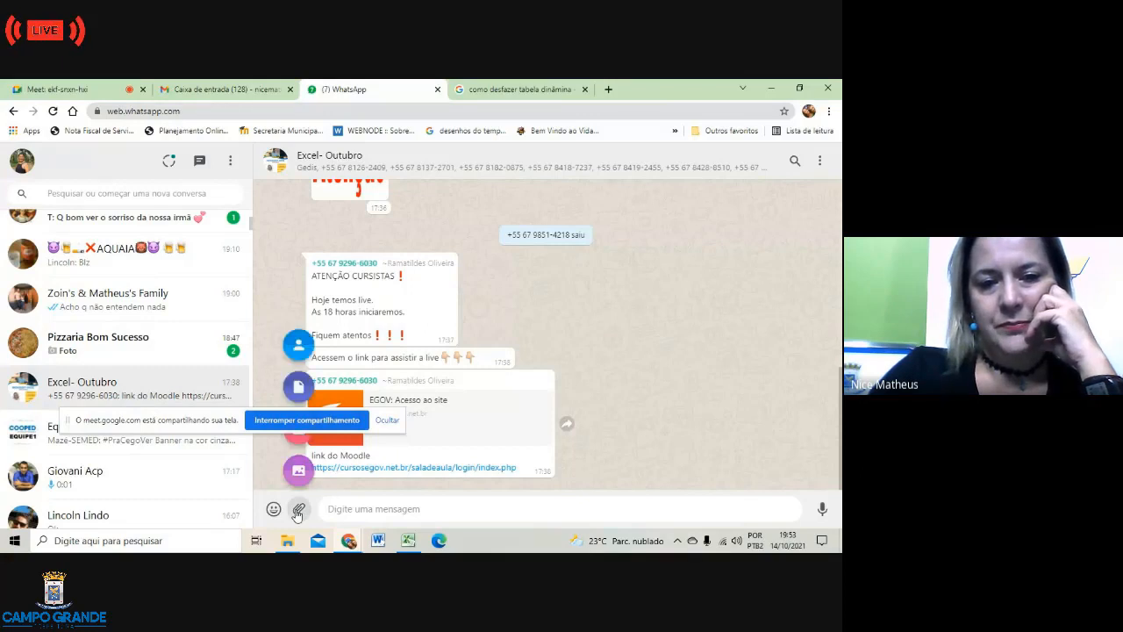
drag(214, 419, 213, 329)
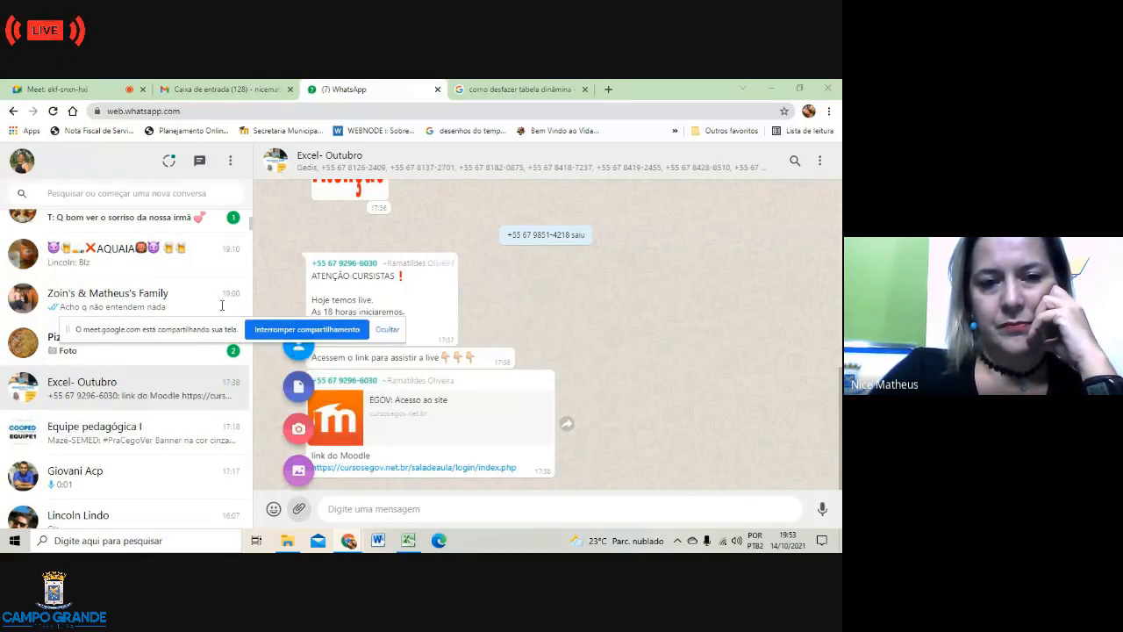
drag(178, 335, 102, 251)
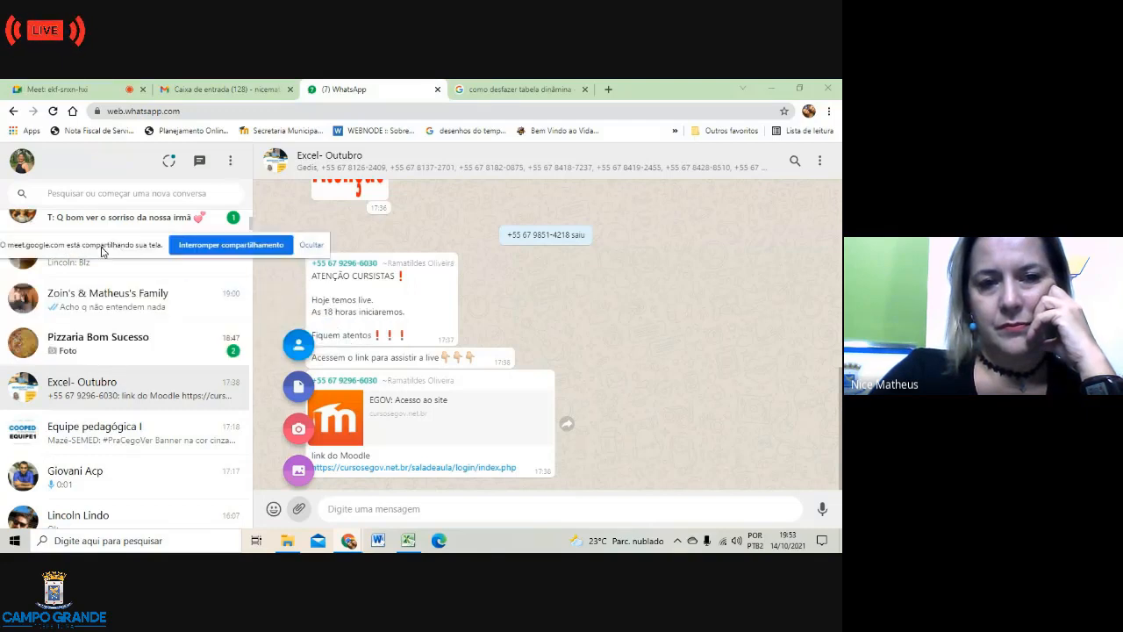
click(299, 387)
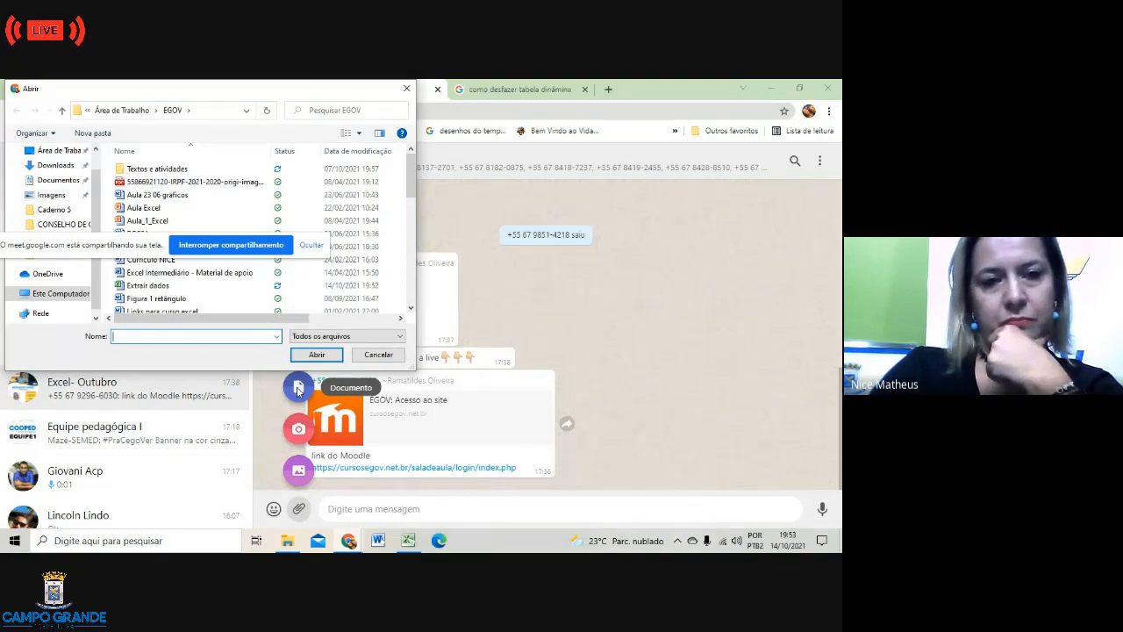
Step: Select Extrair dados.xlsx in the Abrir dialog and send it to the group
click(129, 249)
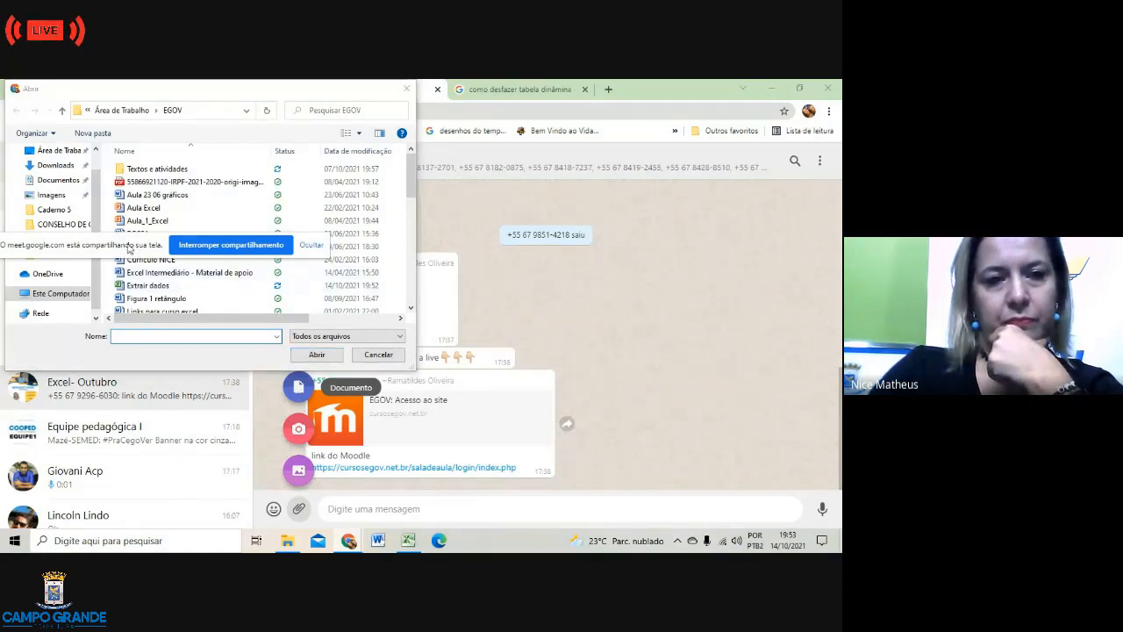
drag(129, 249, 596, 203)
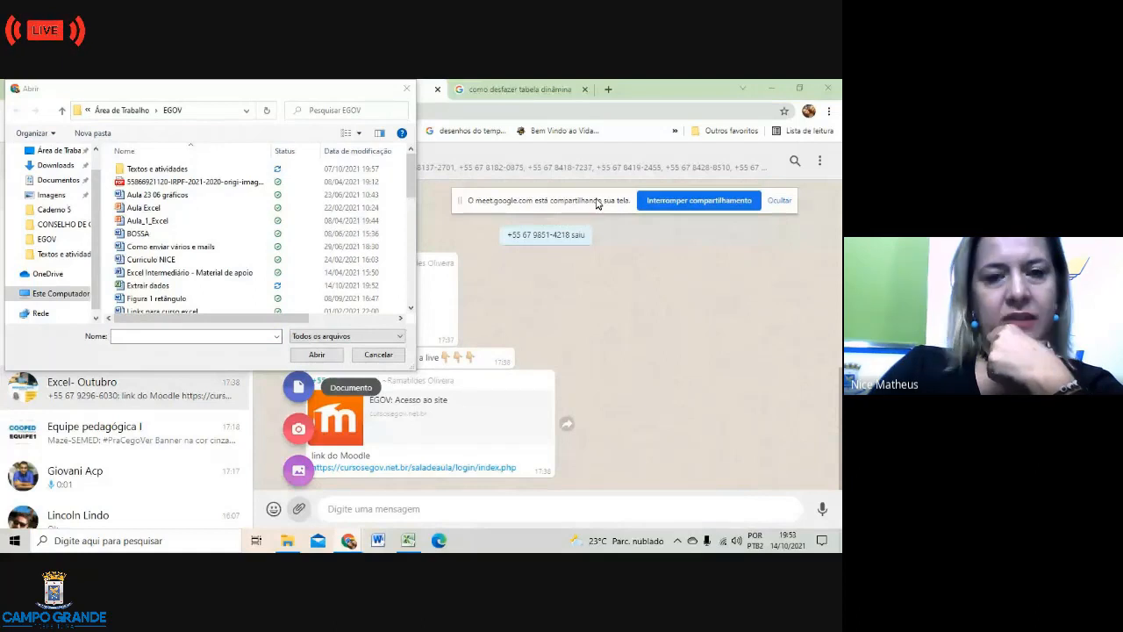
click(148, 286)
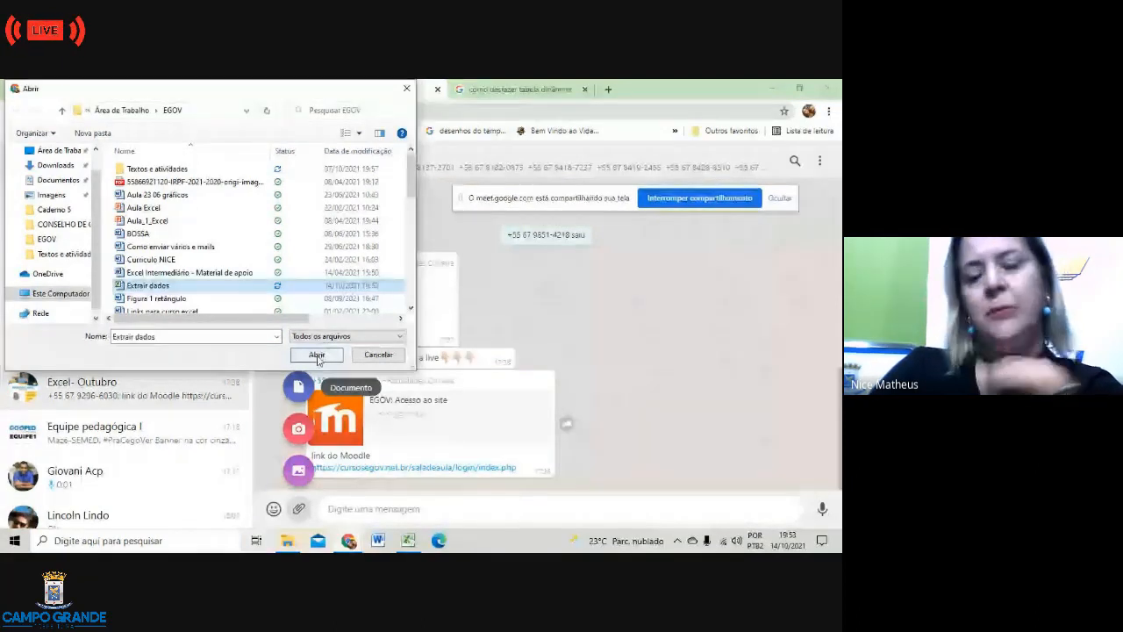
click(316, 356)
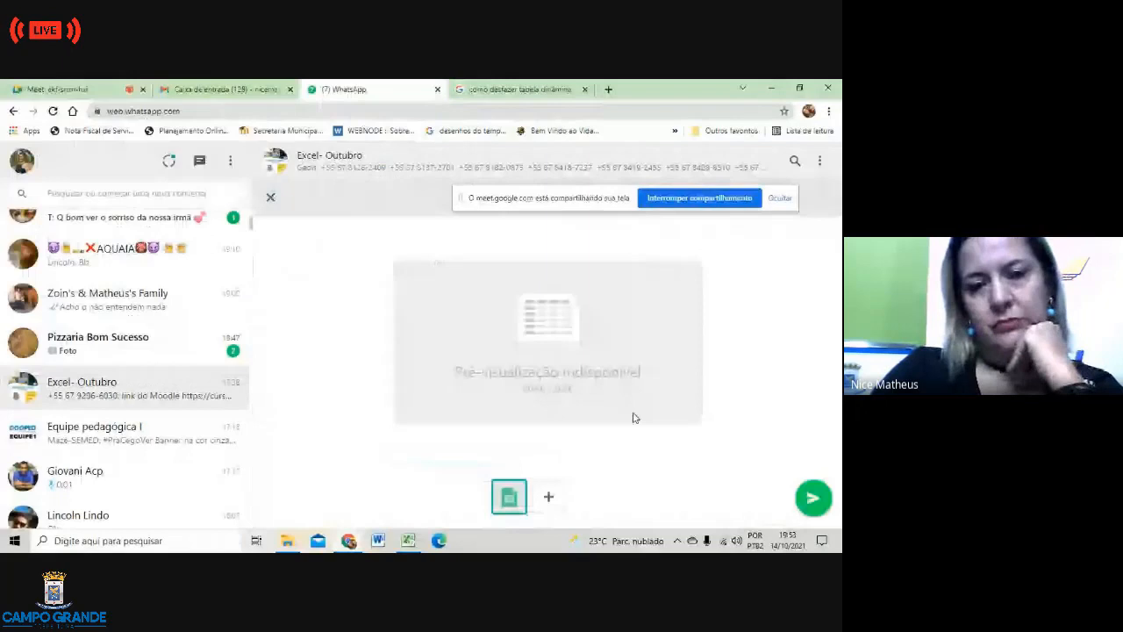
click(810, 496)
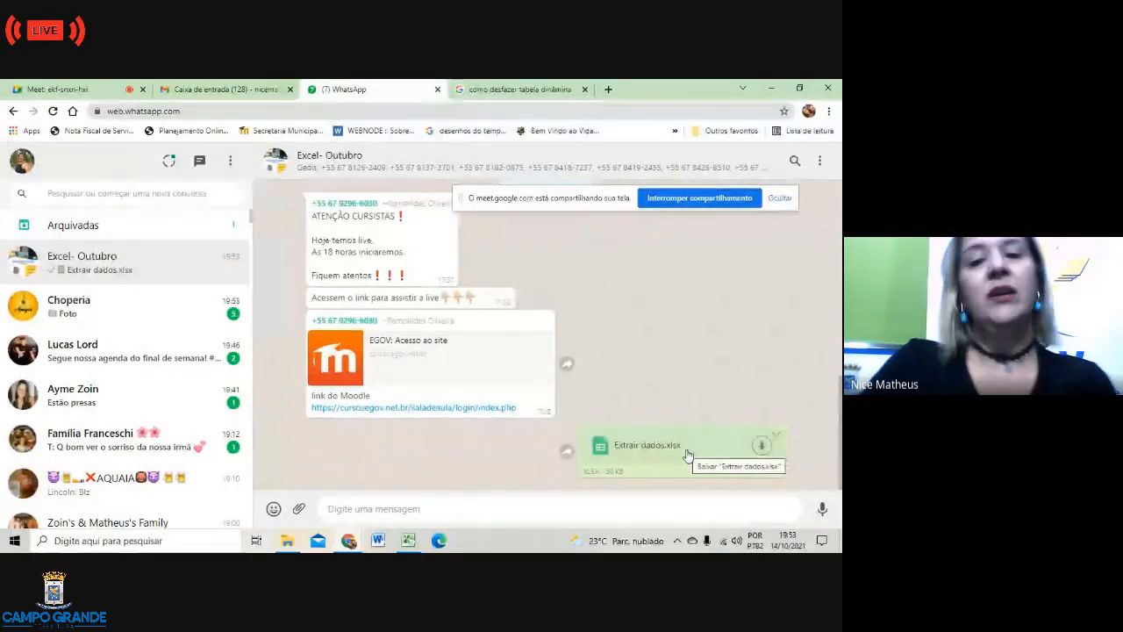
click(408, 540)
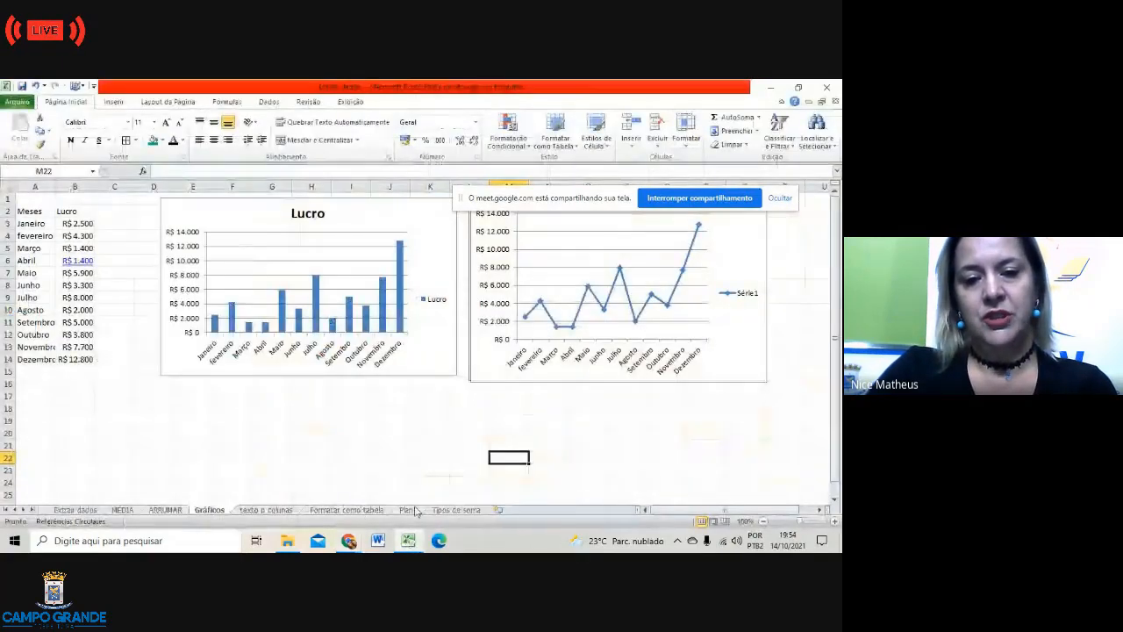
click(454, 510)
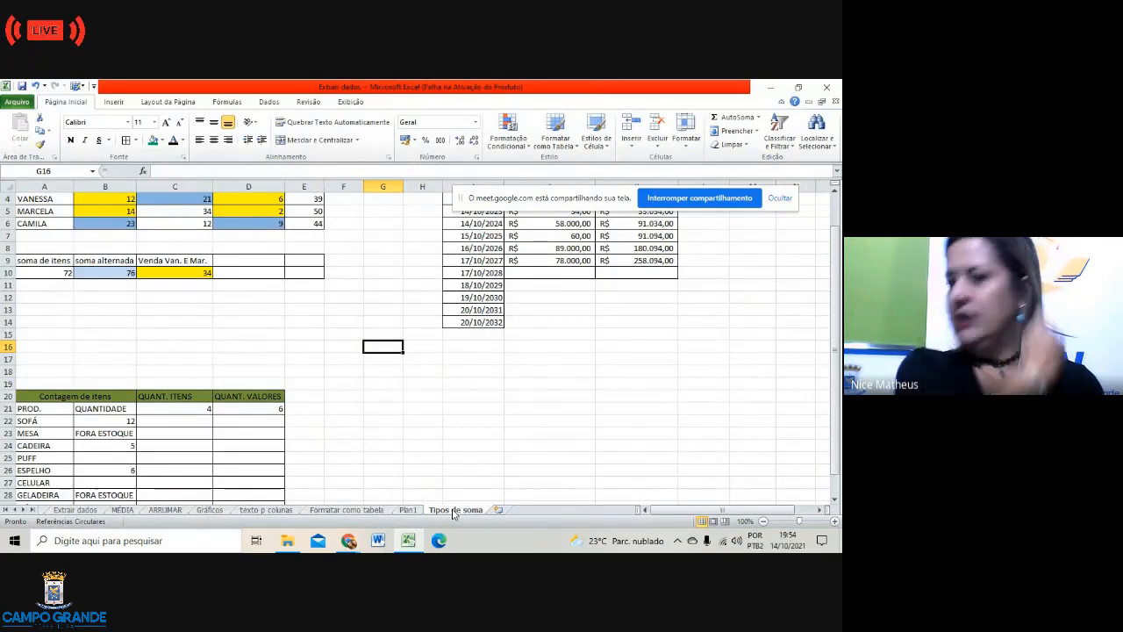
scroll(230, 278, up, 1)
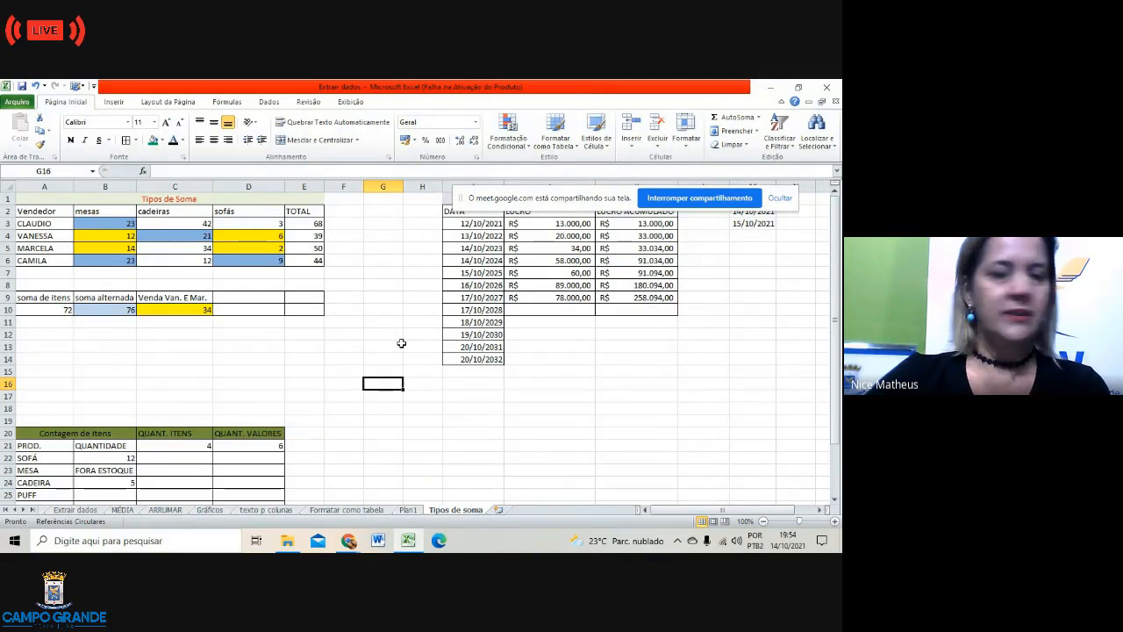
click(317, 223)
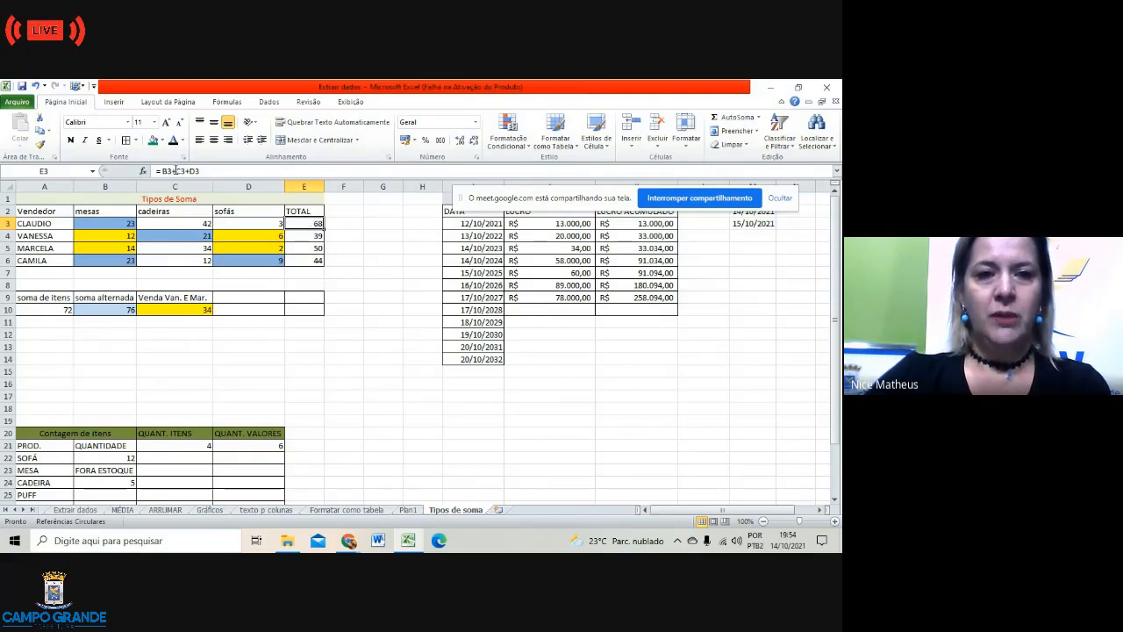
click(311, 237)
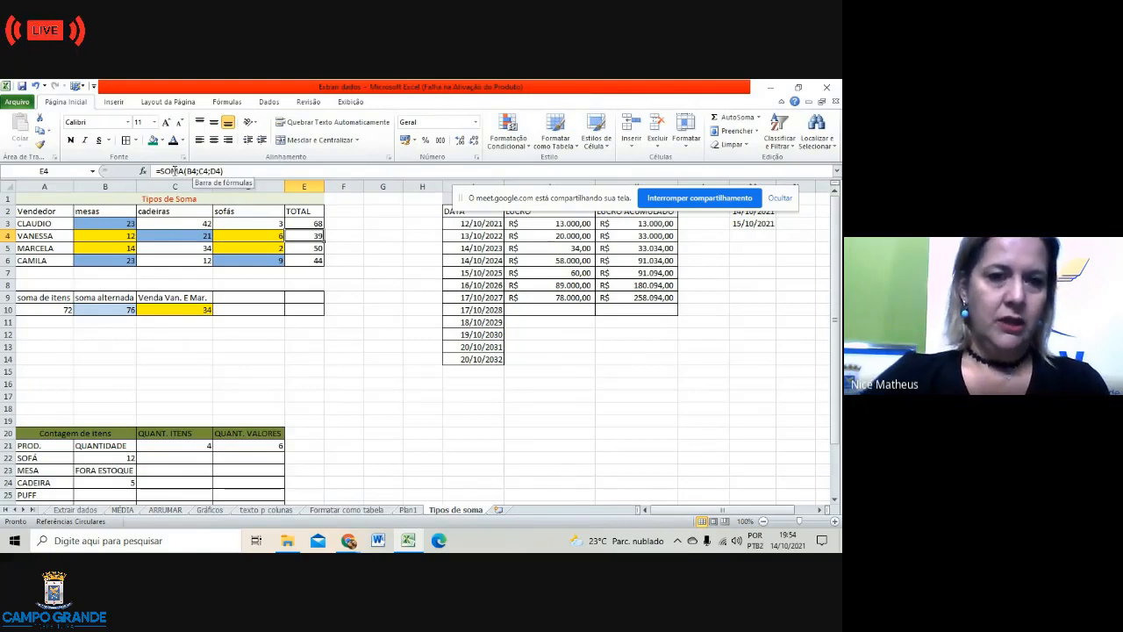
click(312, 249)
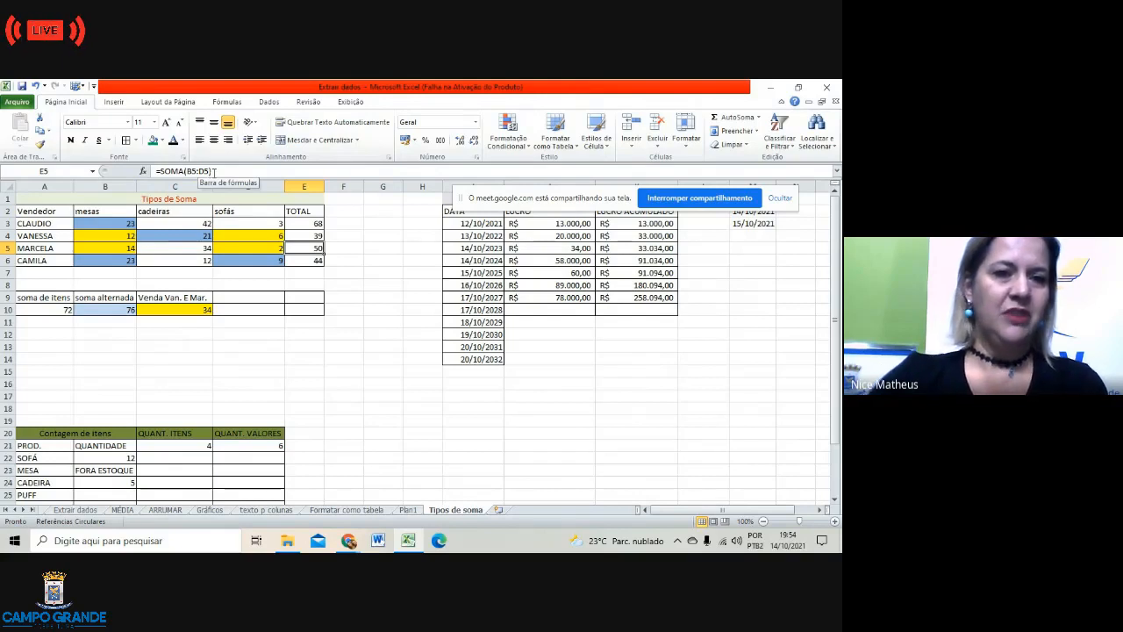
click(305, 260)
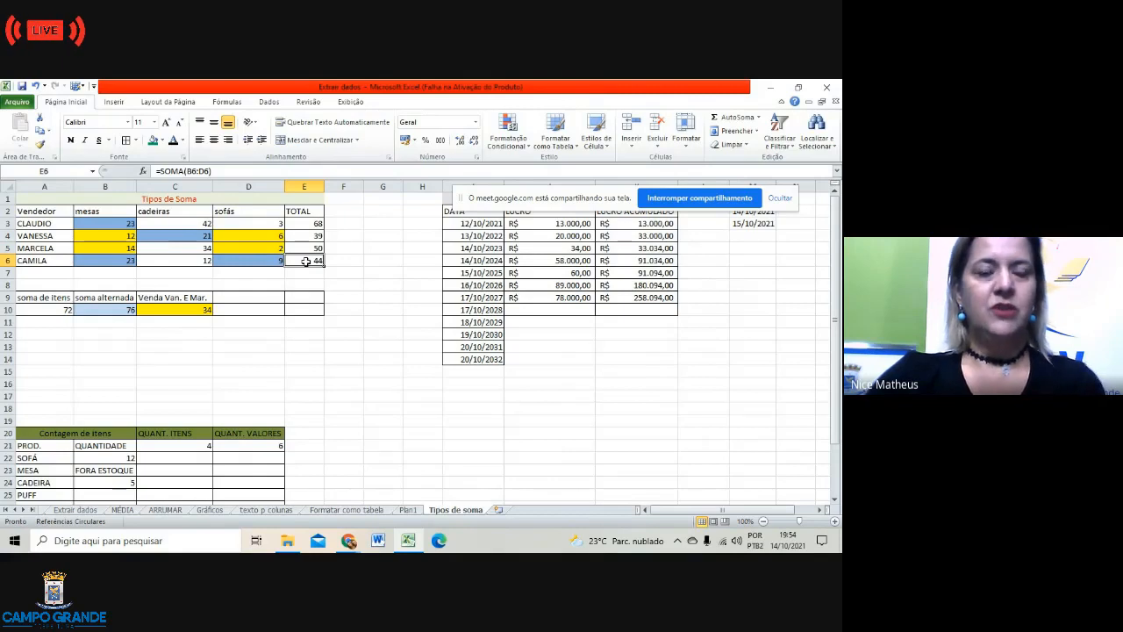
click(106, 310)
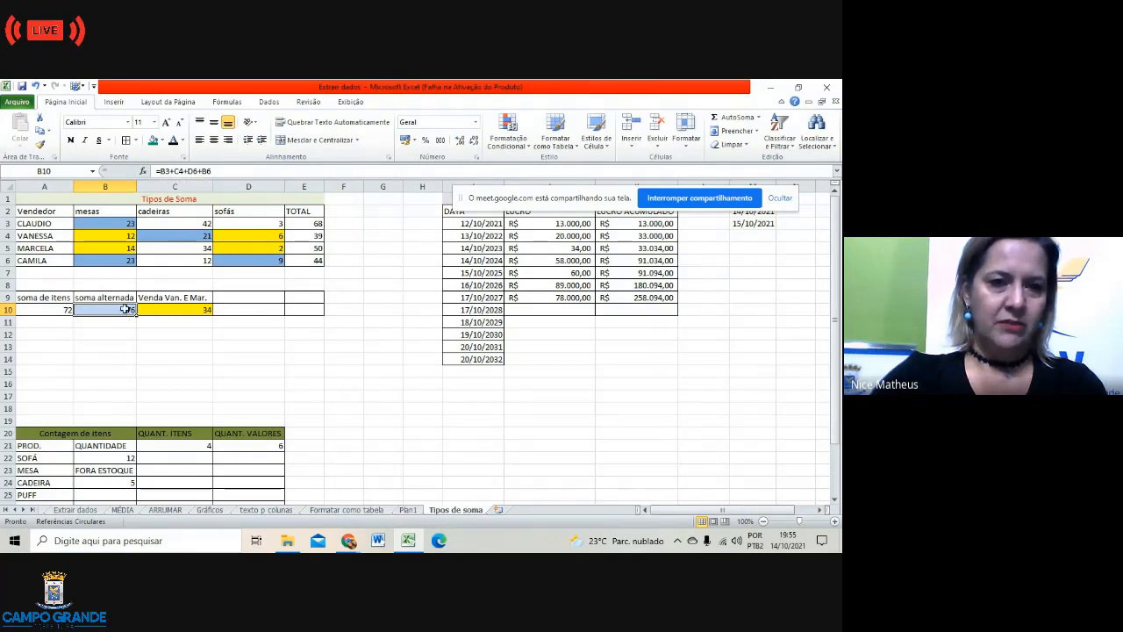
click(185, 344)
click(175, 306)
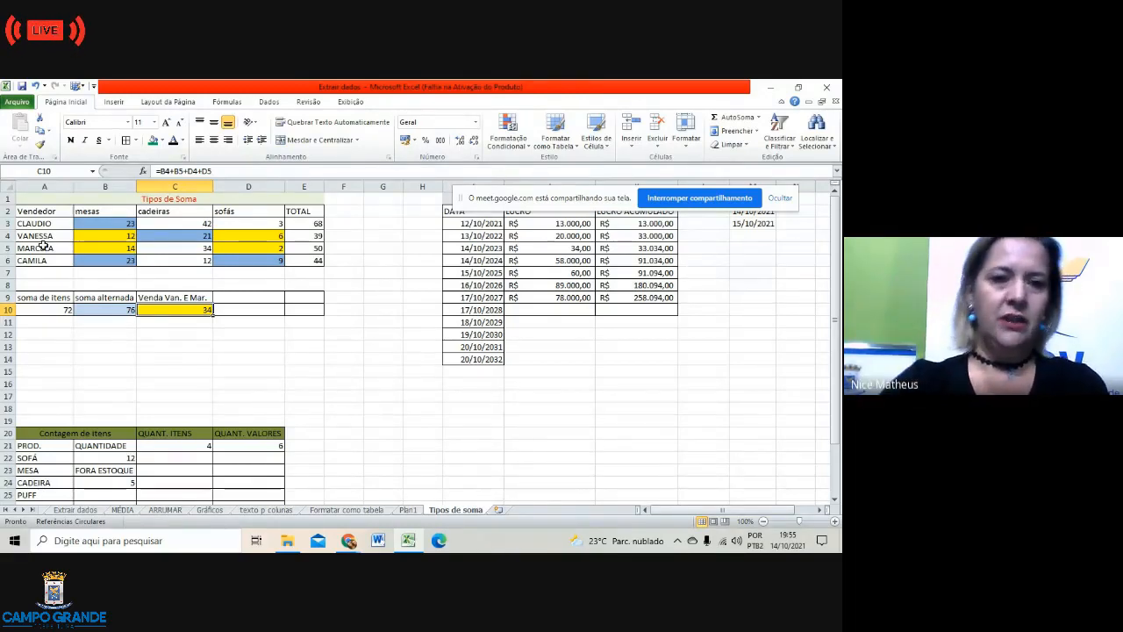
click(114, 236)
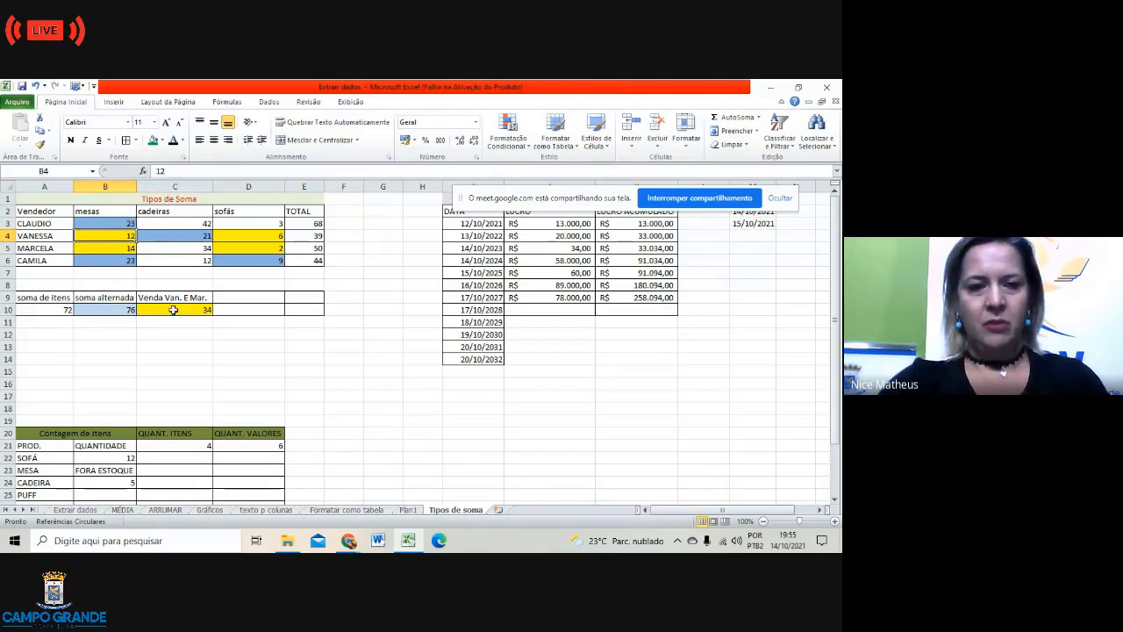
click(128, 248)
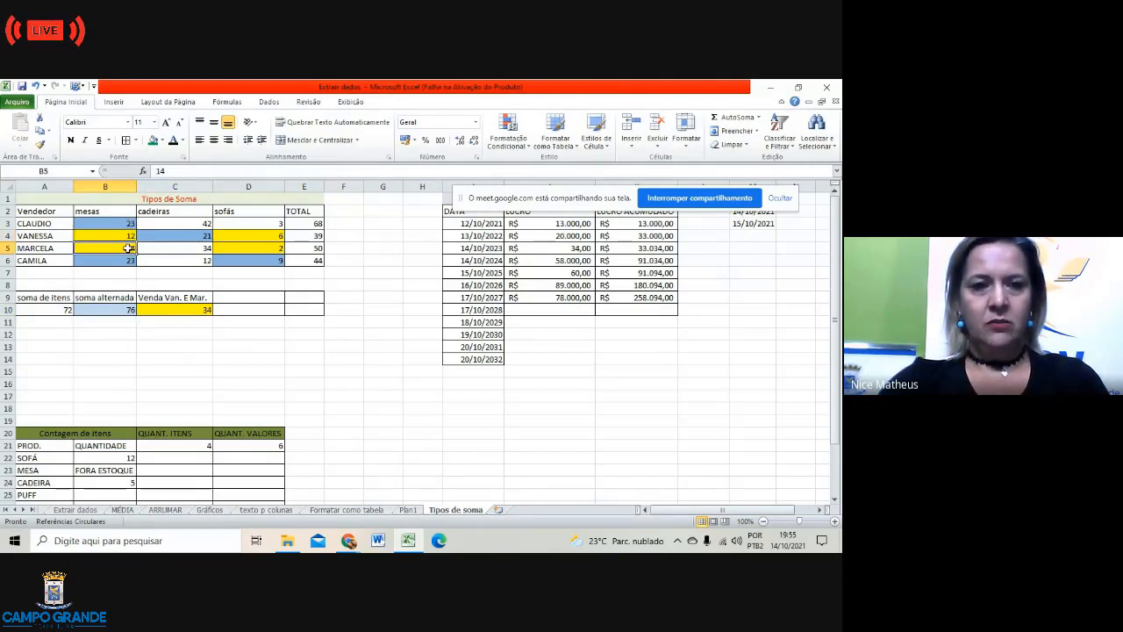
click(167, 312)
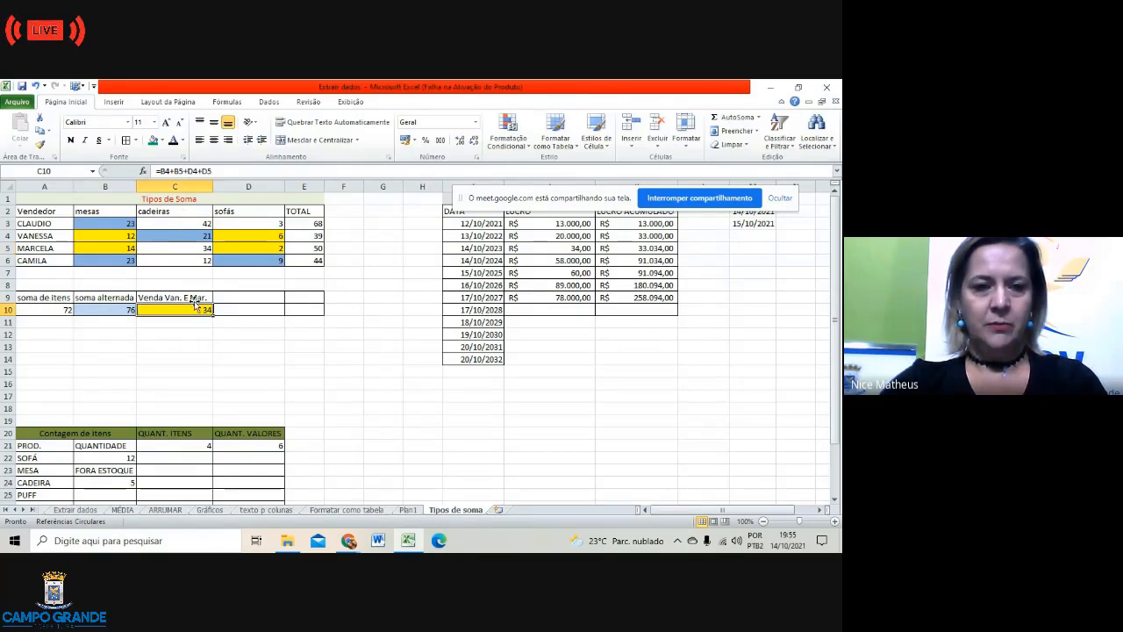
click(51, 309)
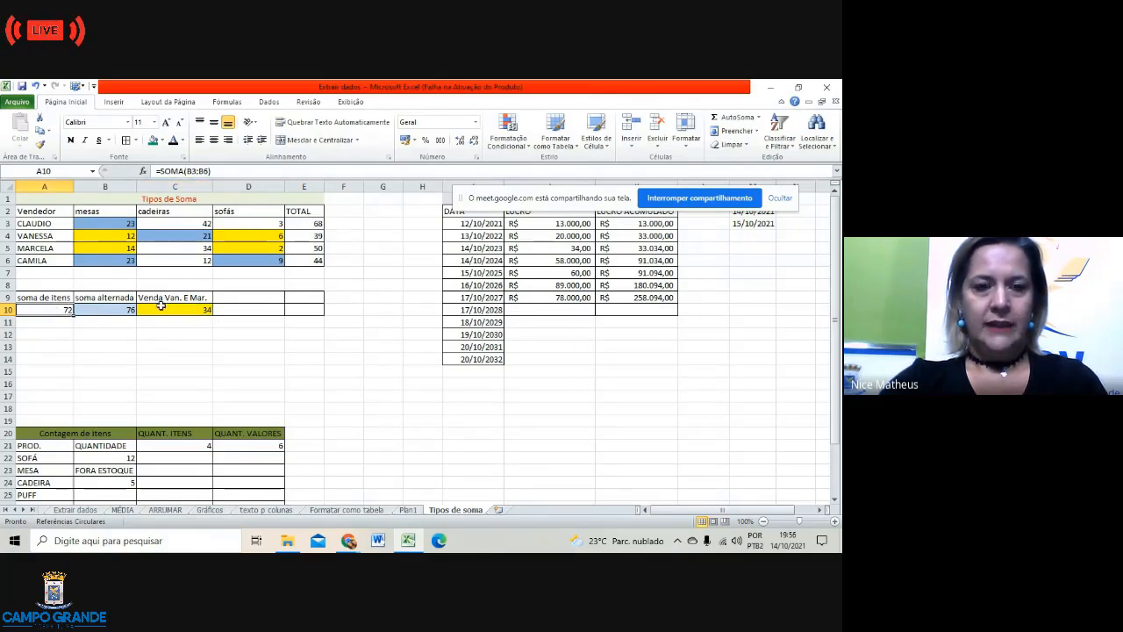
click(106, 309)
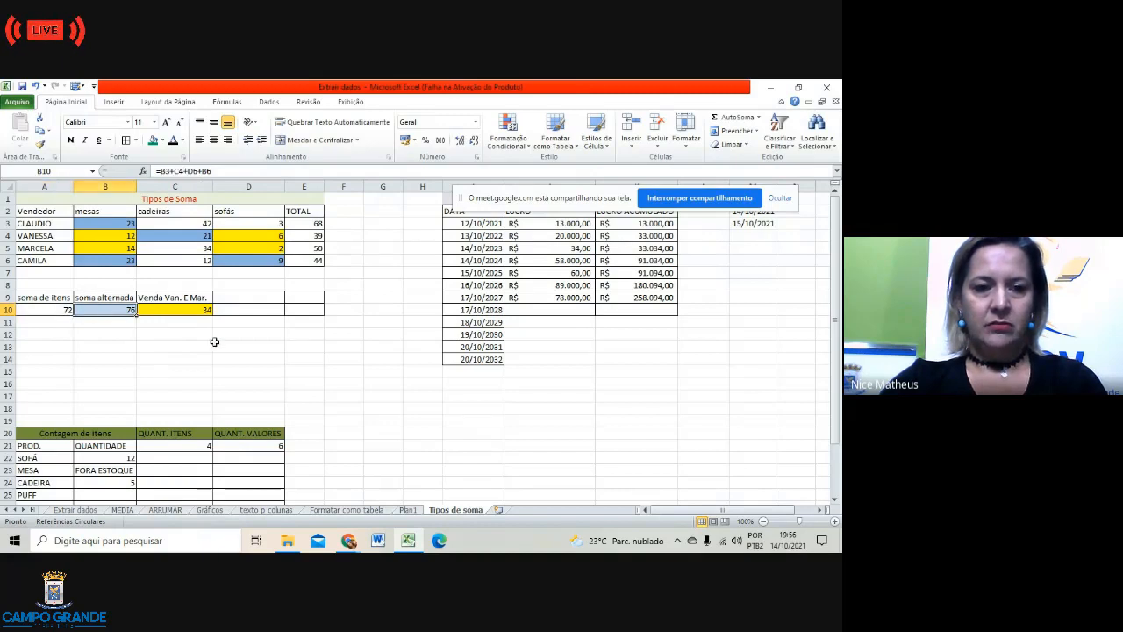
scroll(262, 318, down, 2)
scroll(263, 320, down, 1)
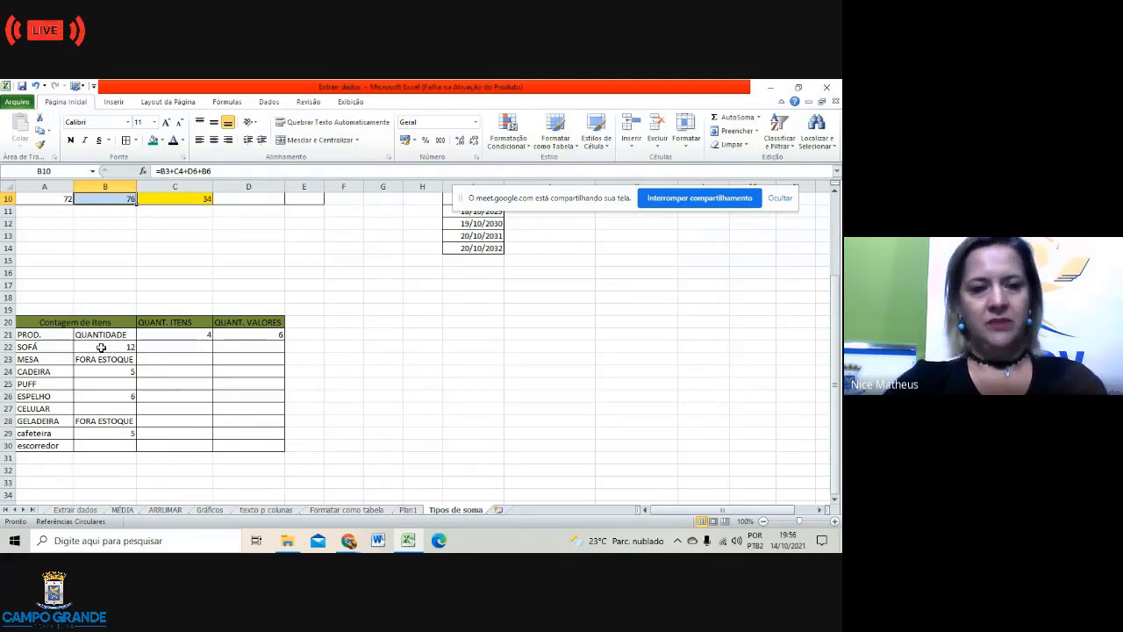
click(180, 323)
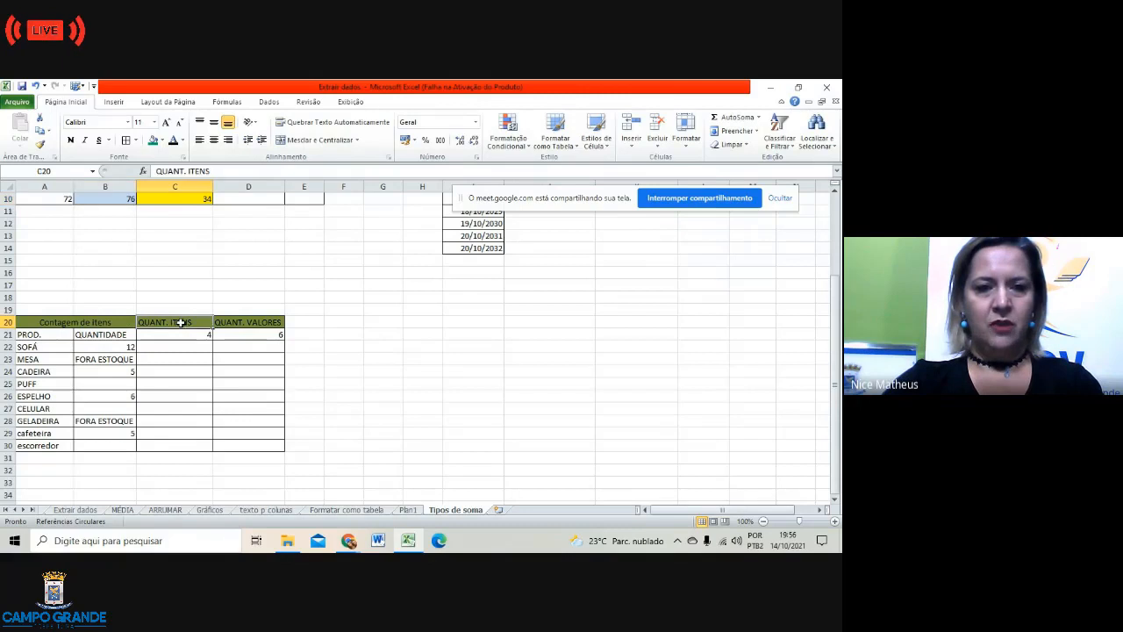
click(193, 335)
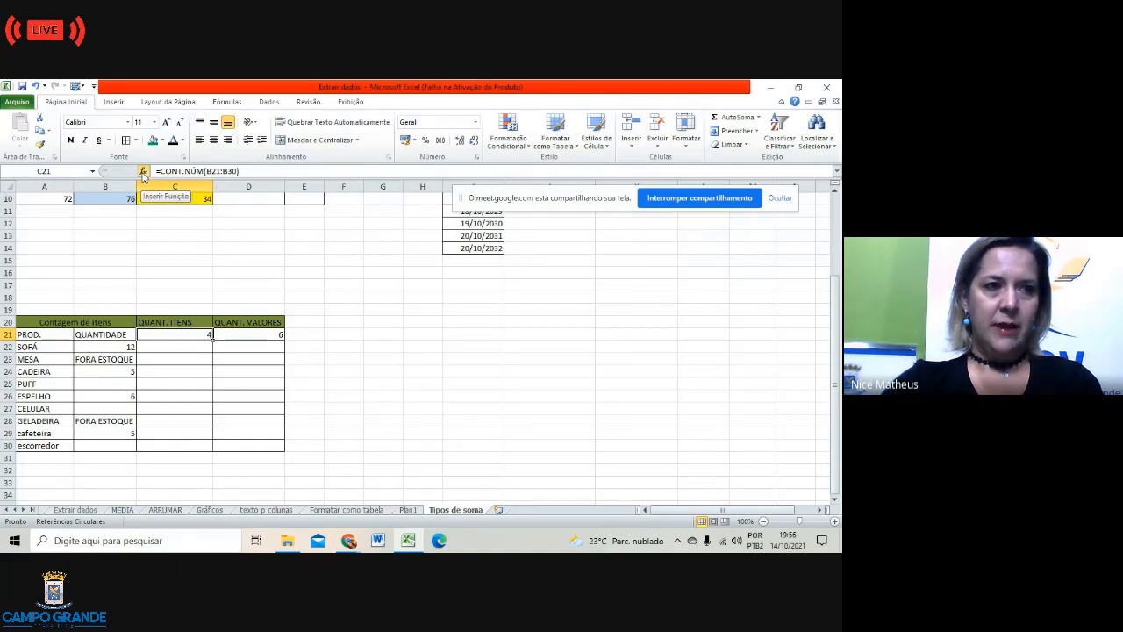
click(143, 172)
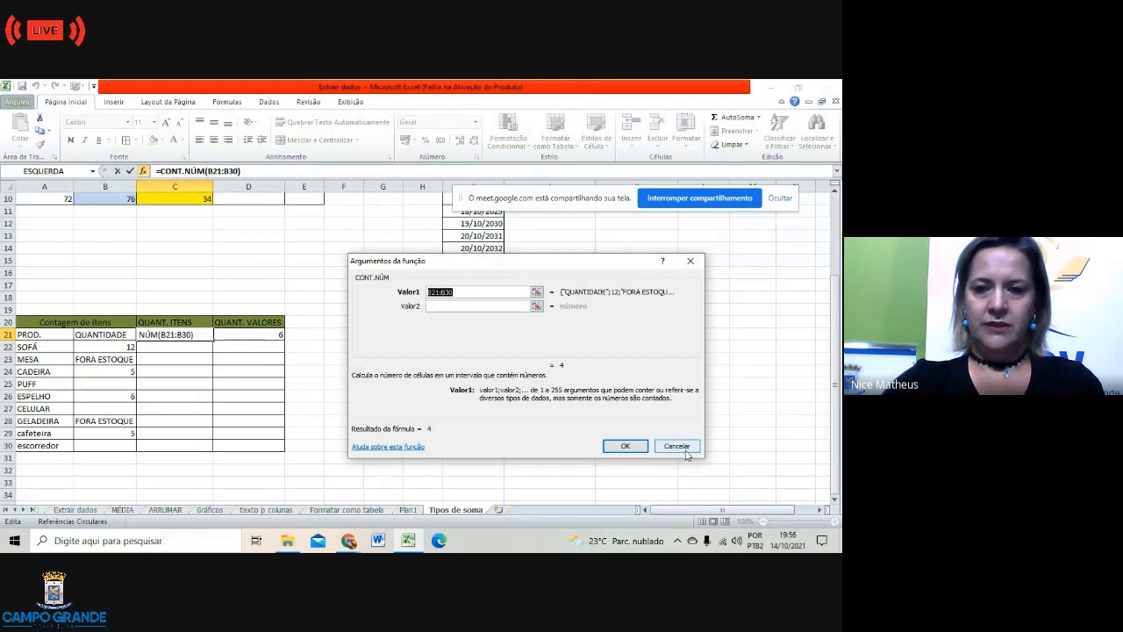
click(677, 446)
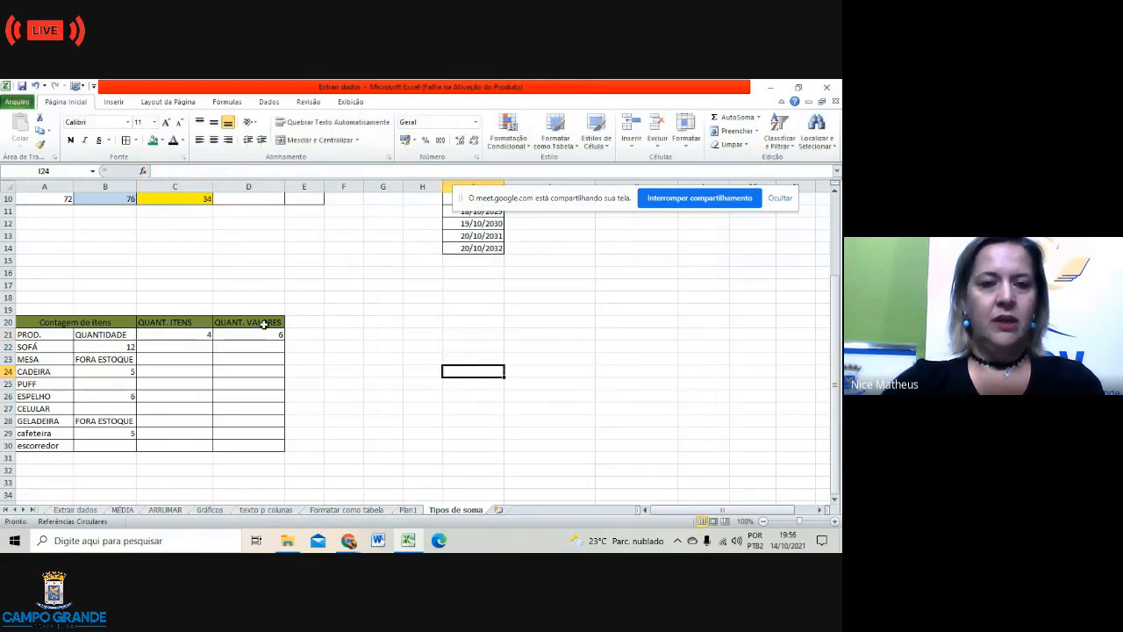
click(269, 336)
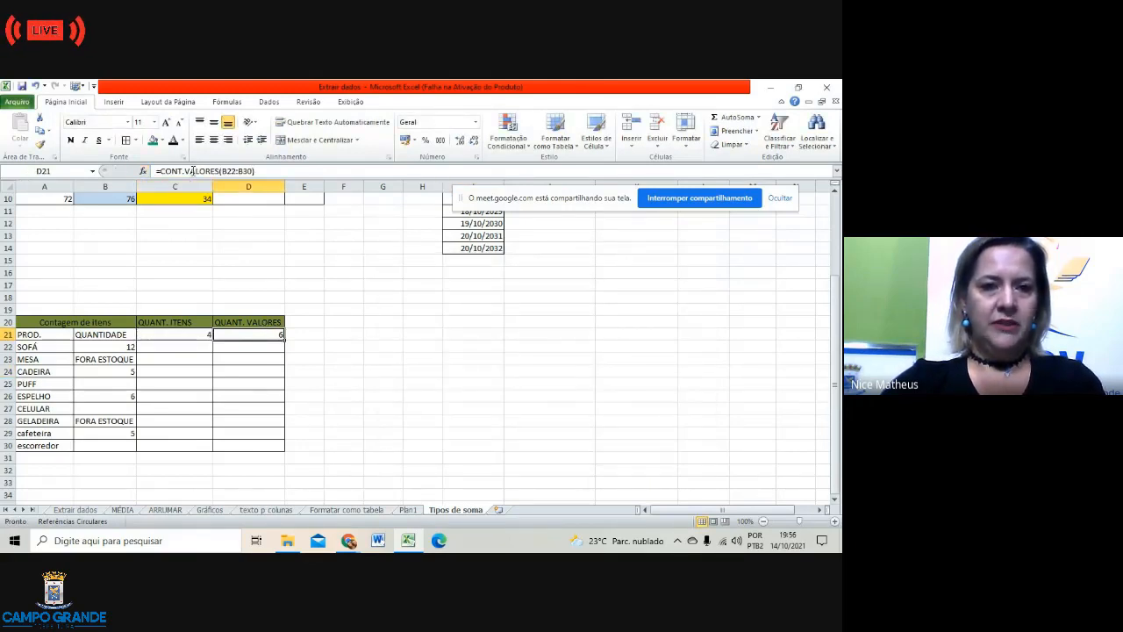
click(436, 371)
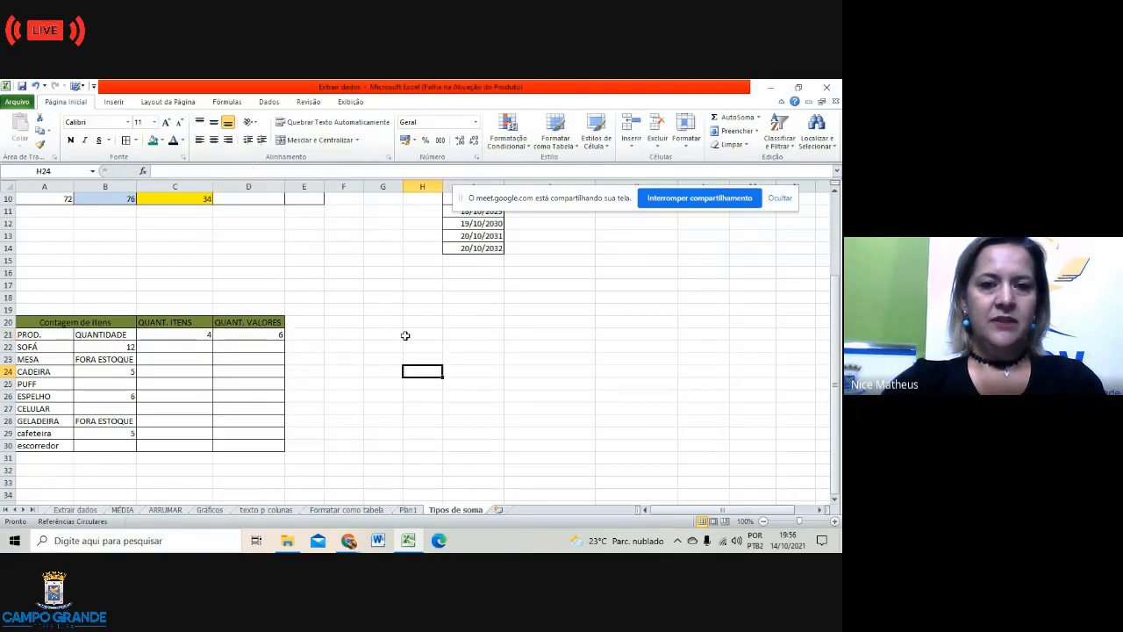
click(391, 323)
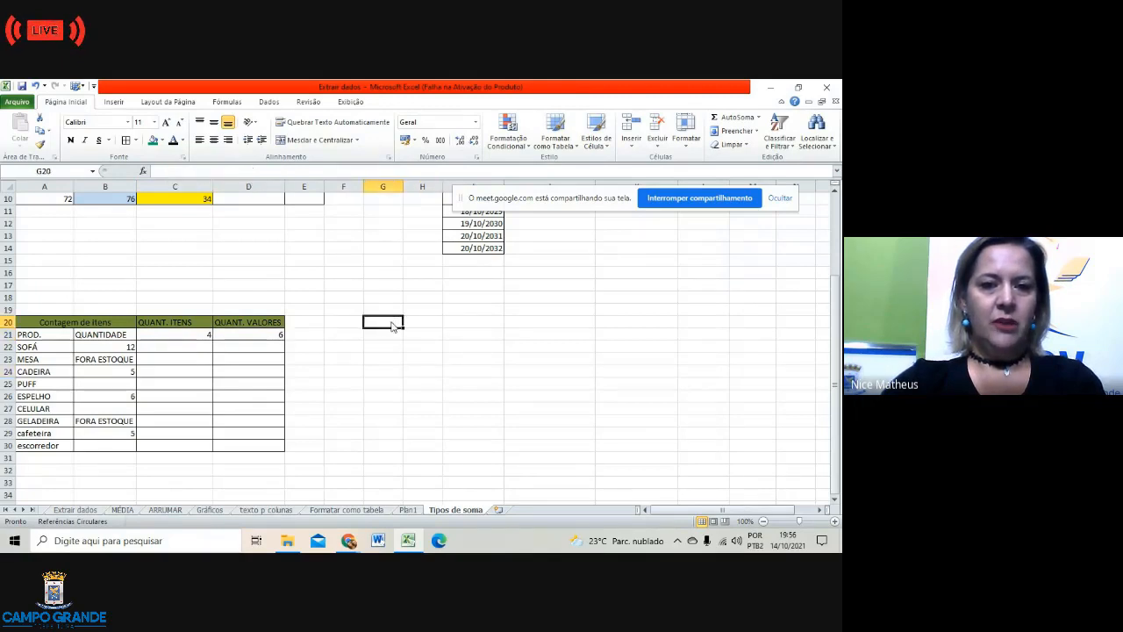
click(143, 171)
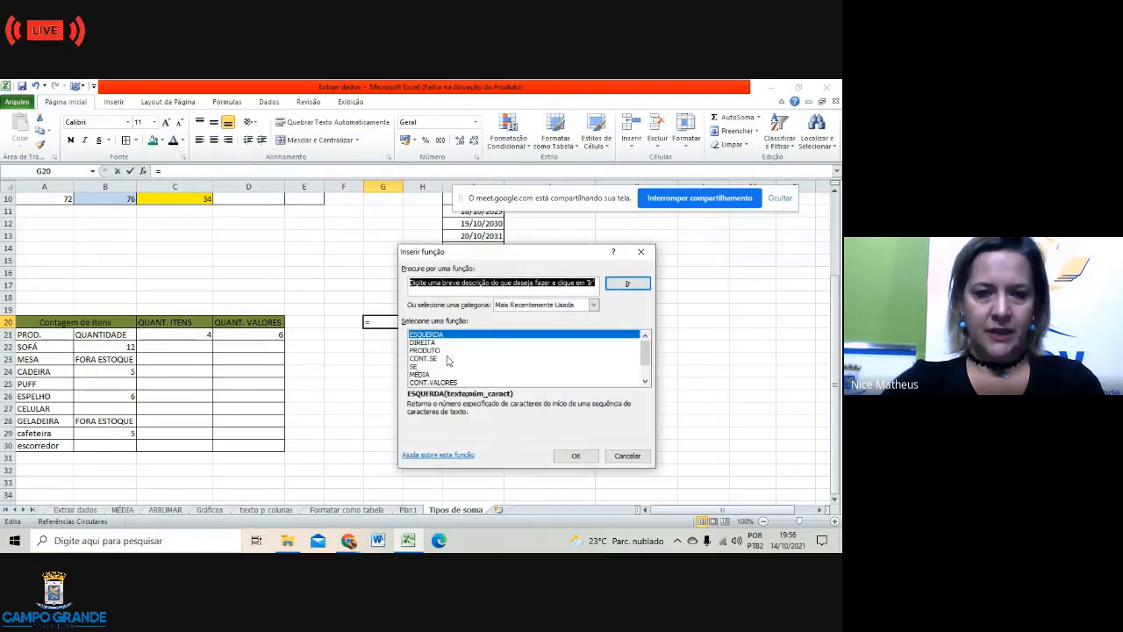
scroll(448, 361, down, 1)
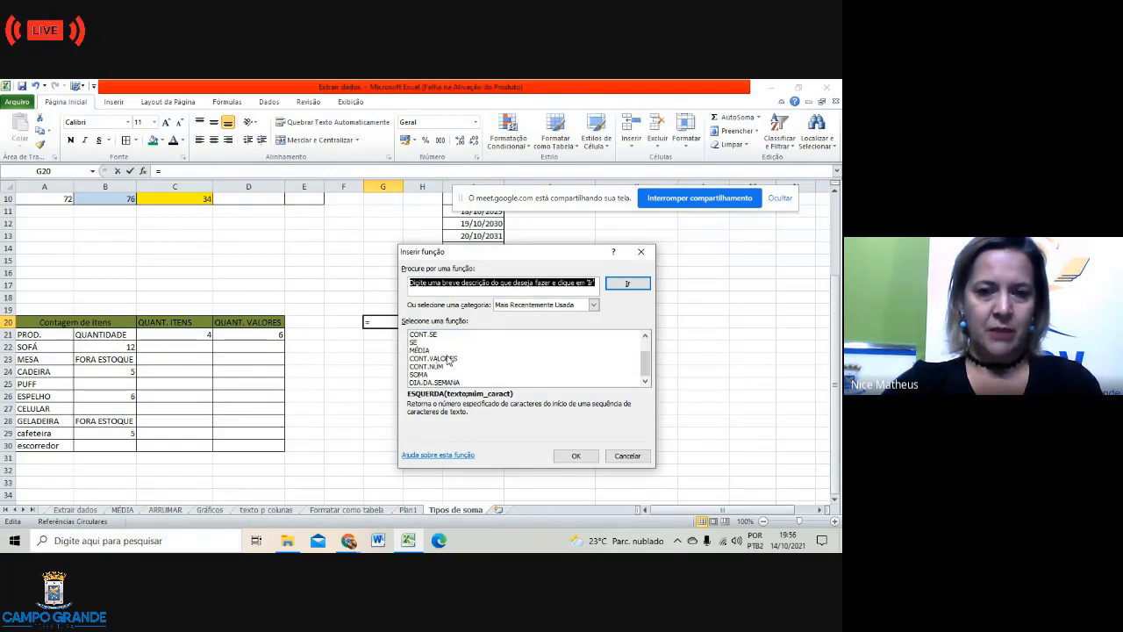
scroll(448, 361, up, 1)
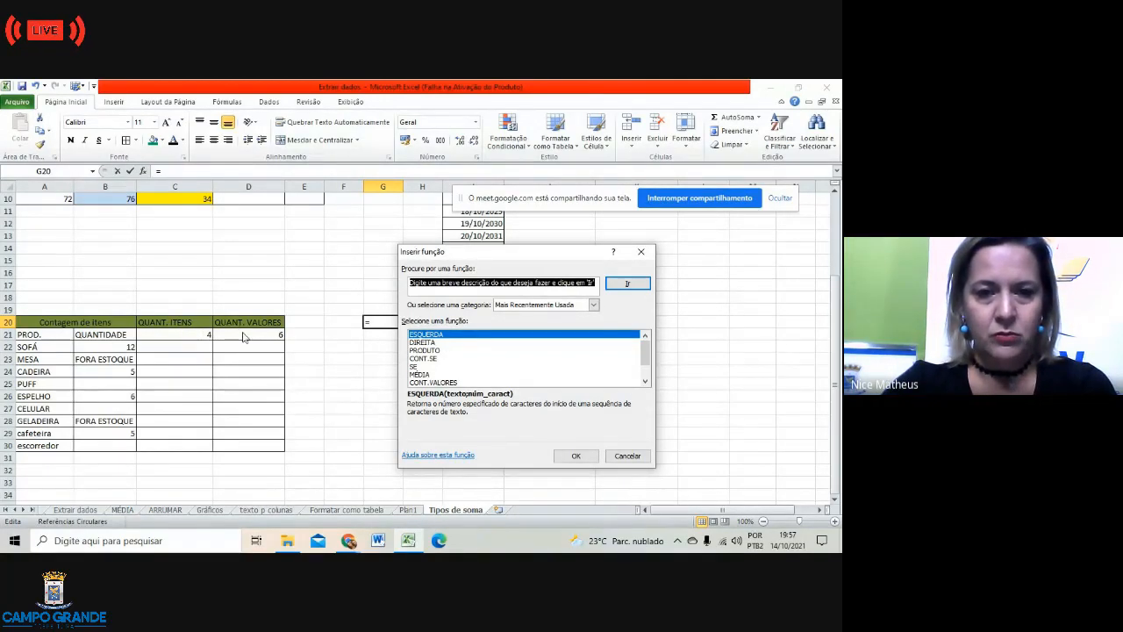
click(642, 252)
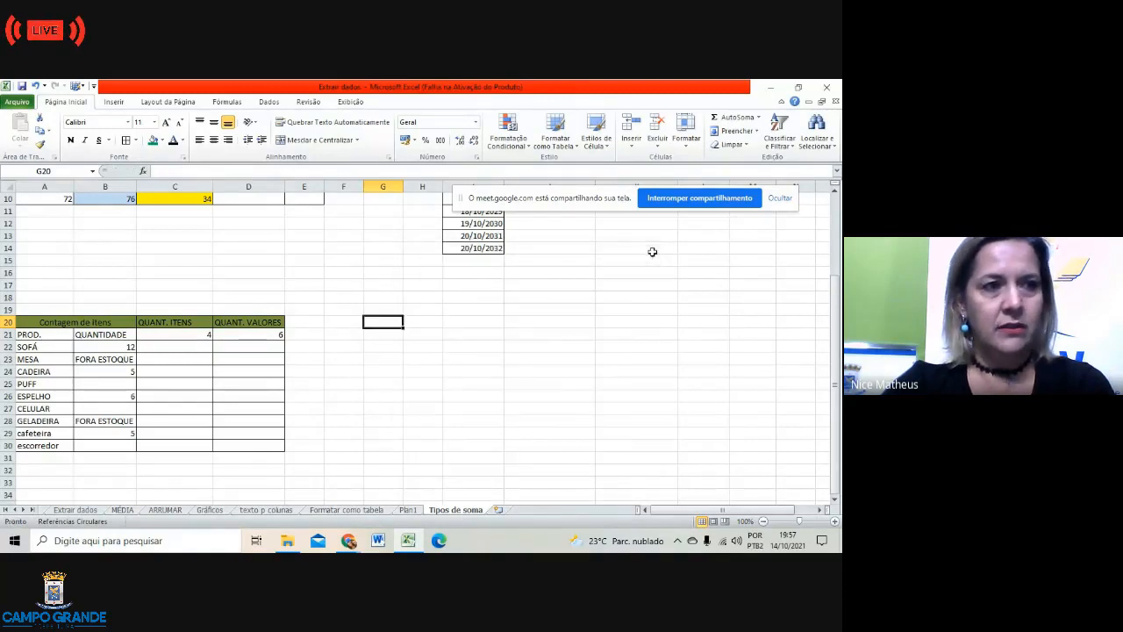
click(259, 335)
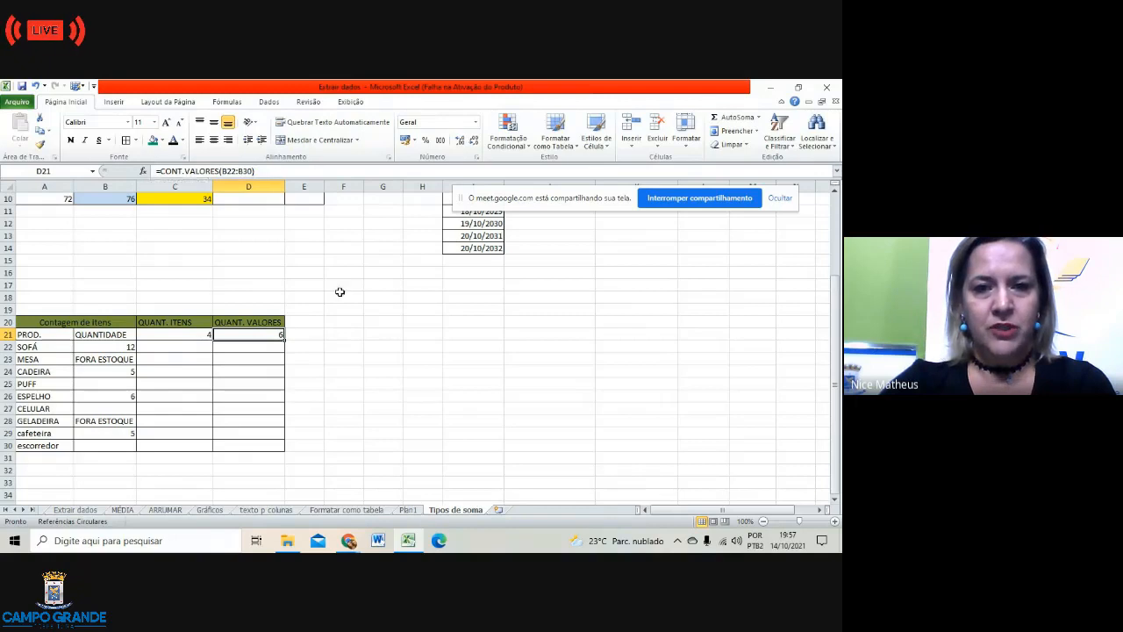
click(173, 334)
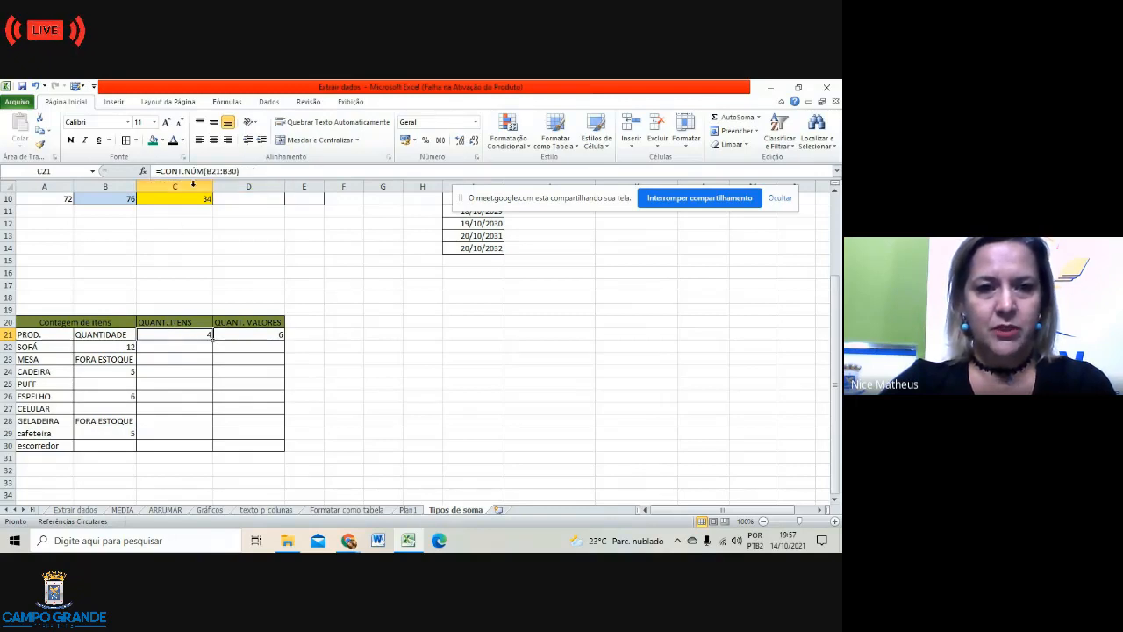
click(253, 334)
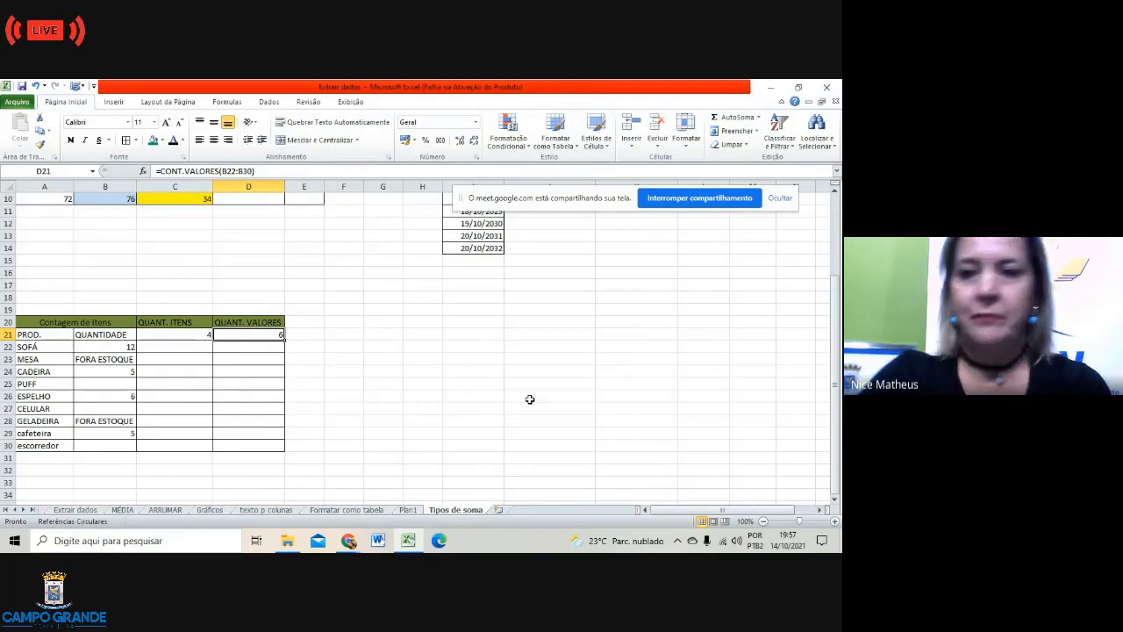
scroll(570, 387, up, 3)
click(715, 386)
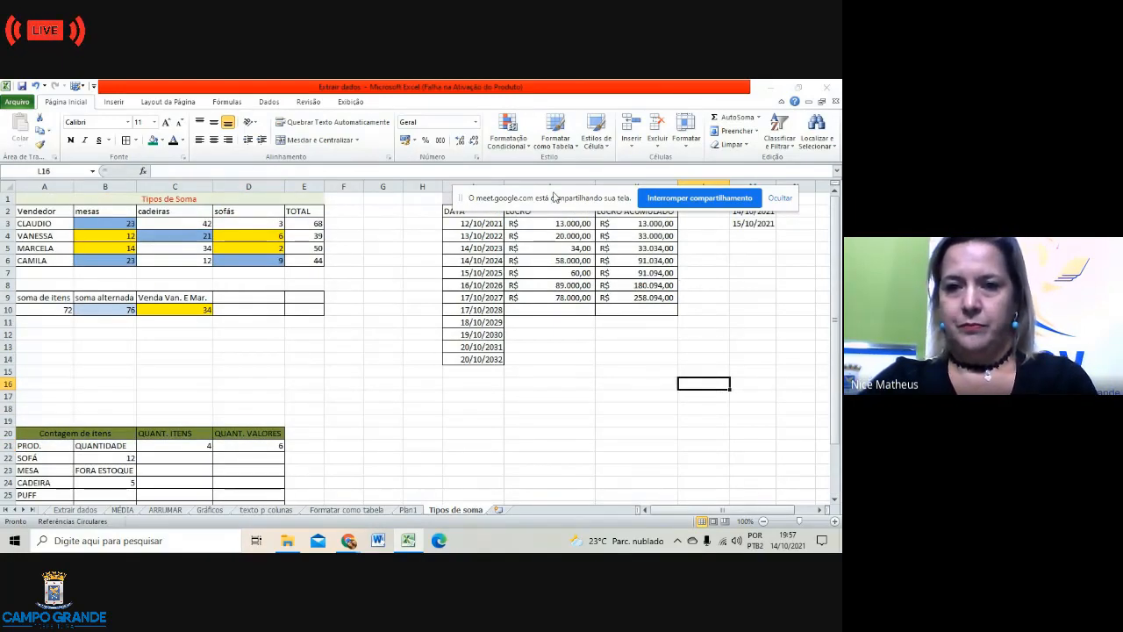
Step: Fill cell K4 (=K3+J4, 33.000,00) with dark red after checking the K3 formula
drag(554, 196, 125, 365)
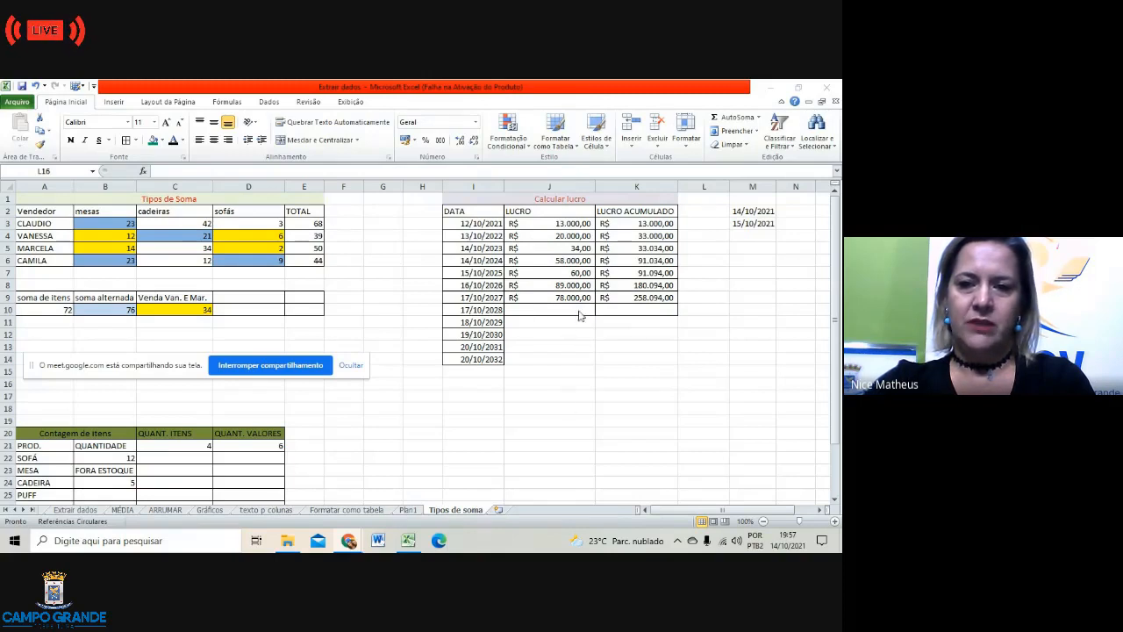
click(626, 223)
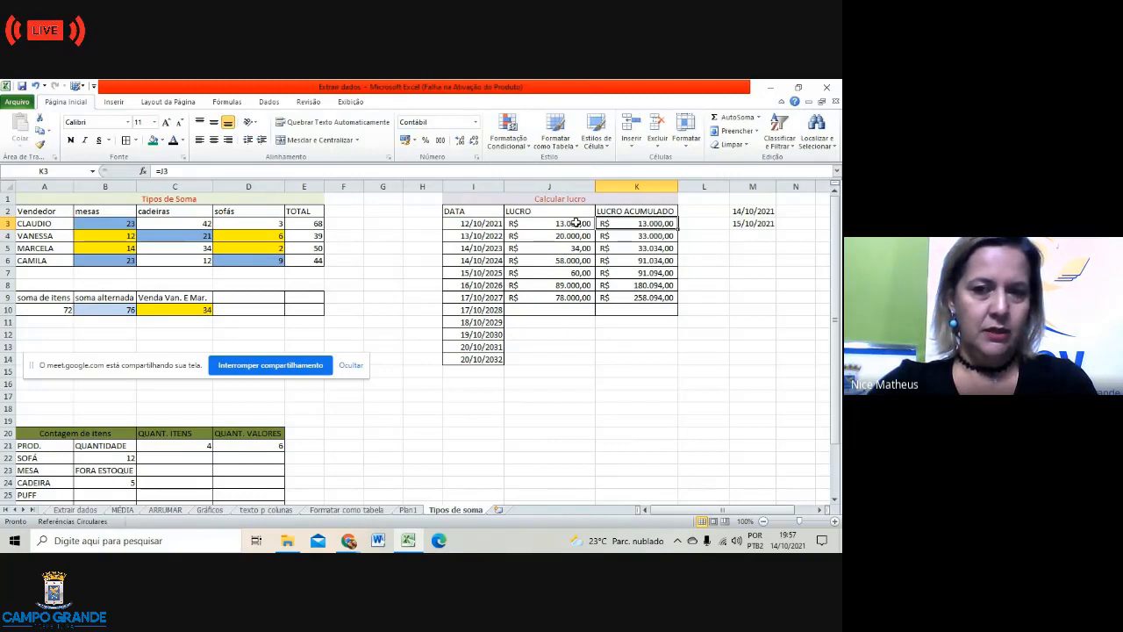
click(632, 235)
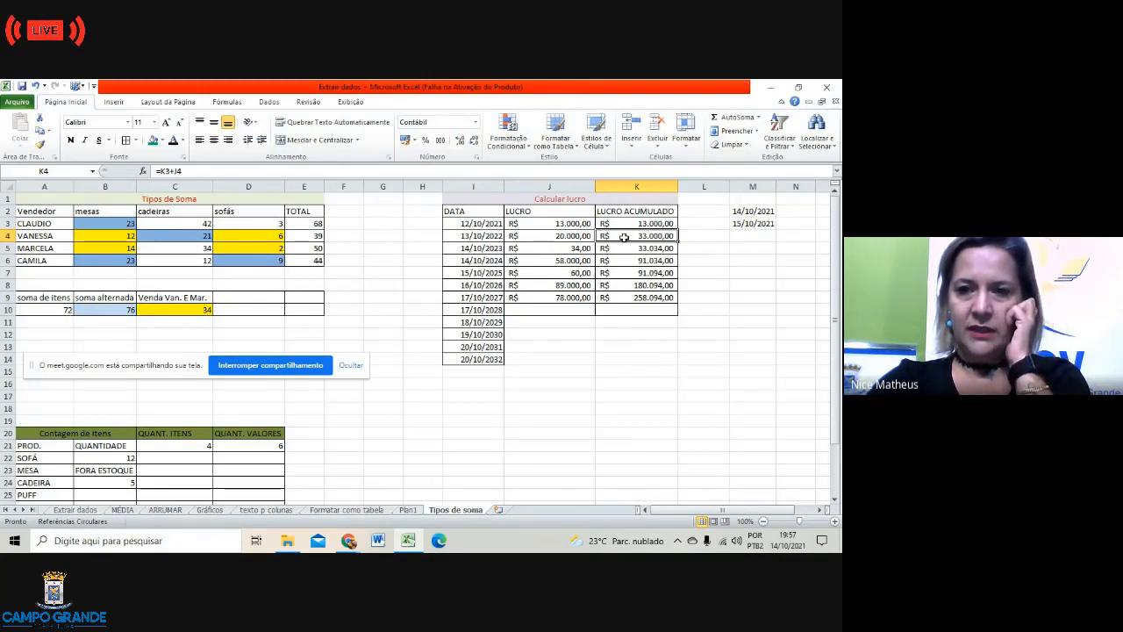
click(162, 140)
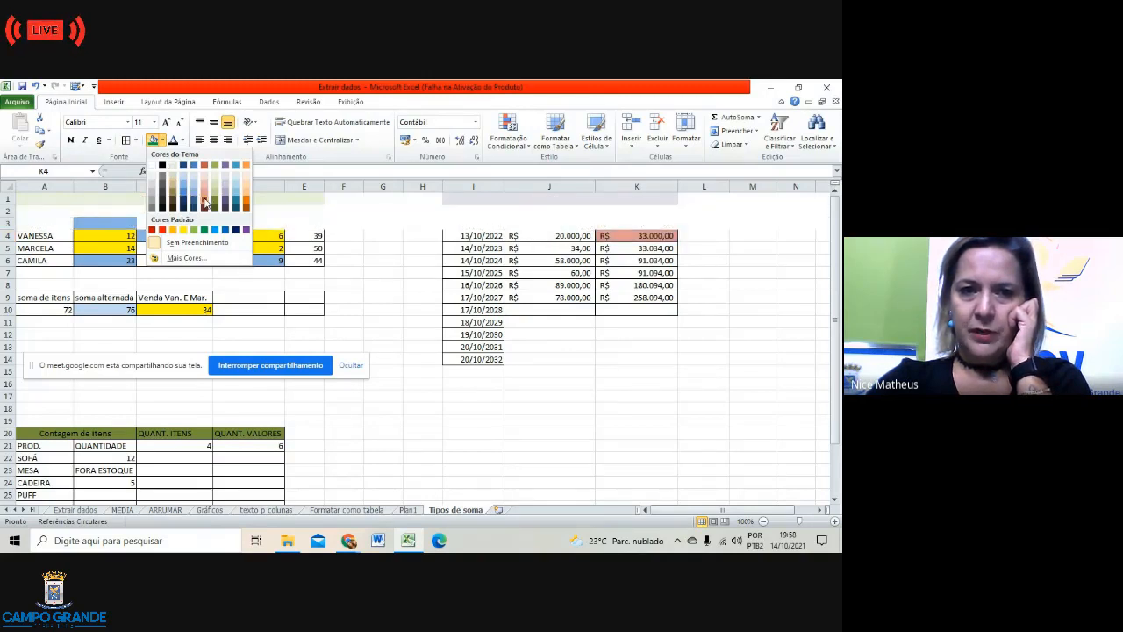
click(205, 201)
click(624, 395)
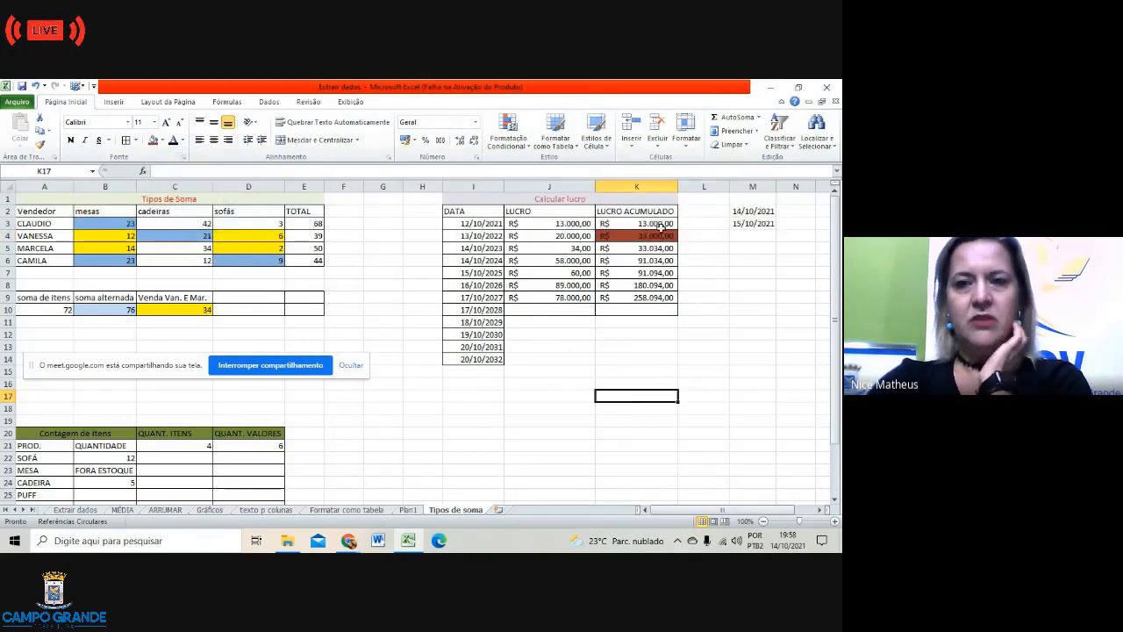
click(654, 235)
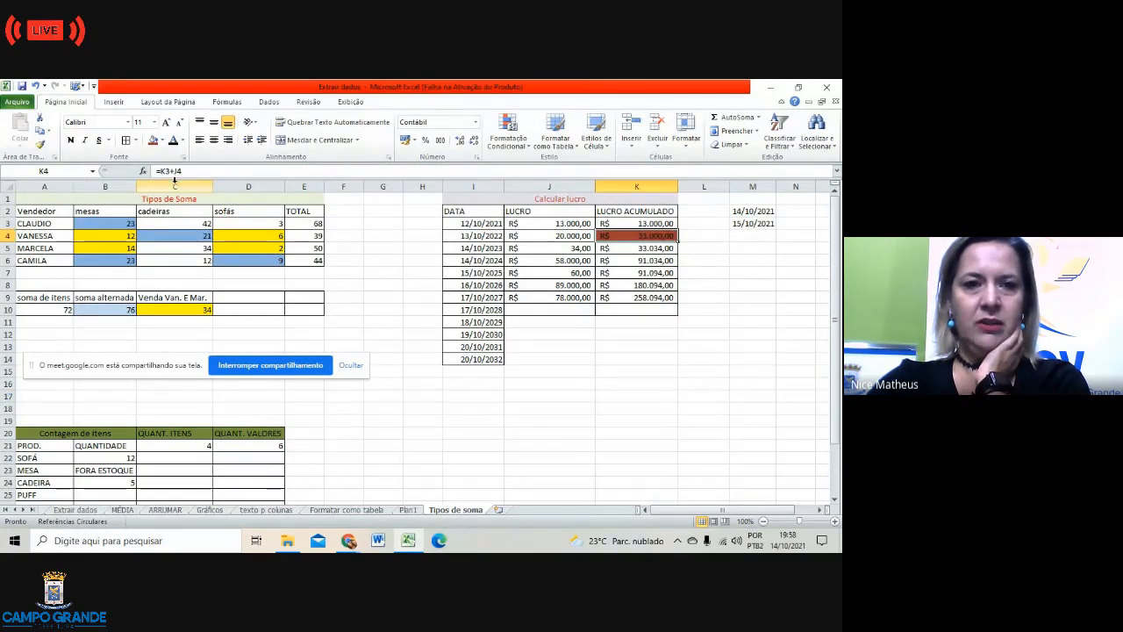
click(433, 419)
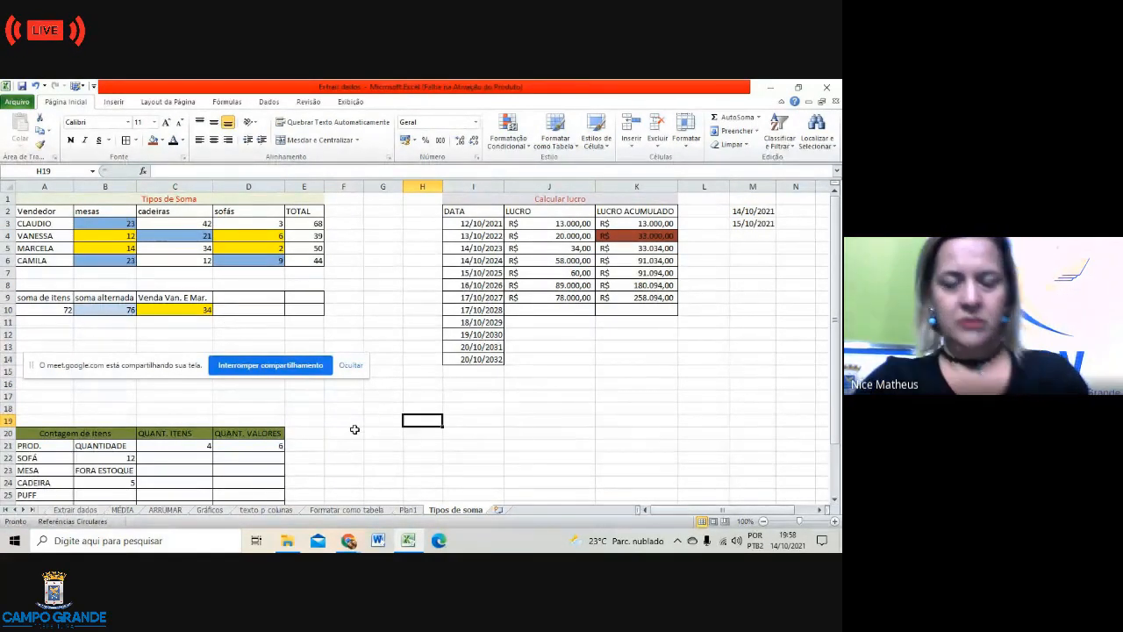
Step: Open the Formatar como tabela sheet and read the 'Formatar tabela' and 'Função Produto' notes in G1–G2
click(356, 510)
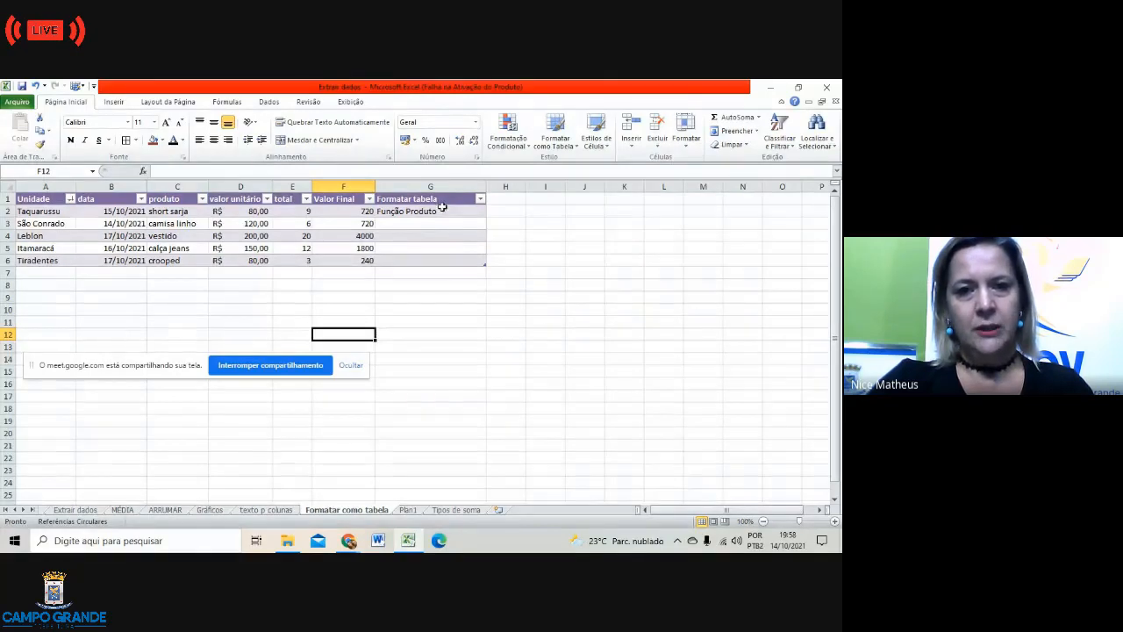
click(422, 201)
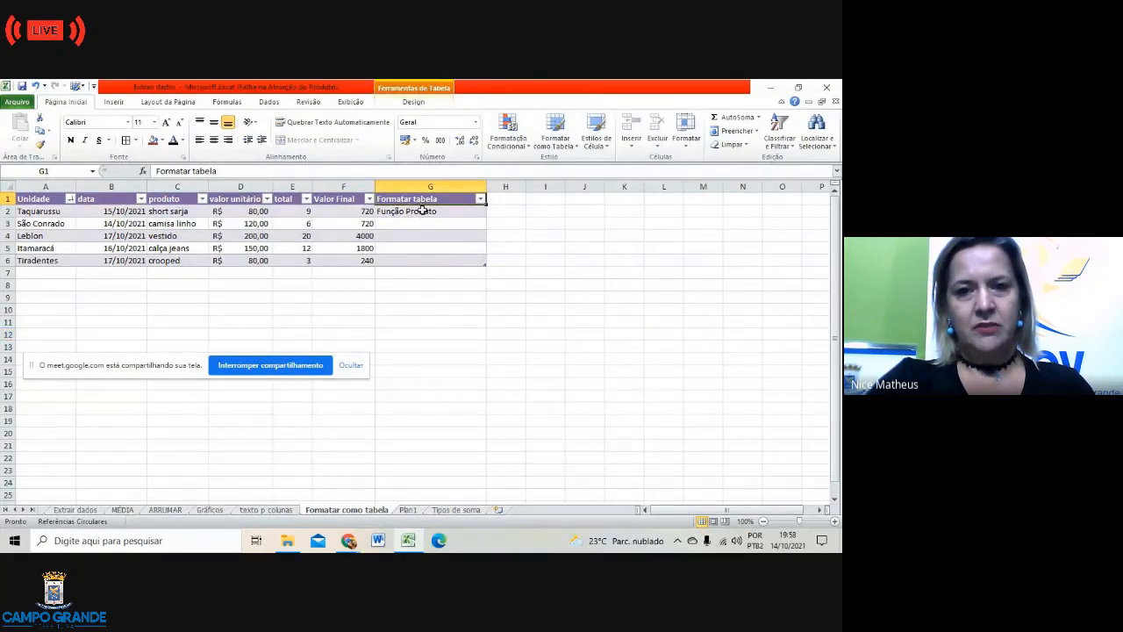
click(422, 210)
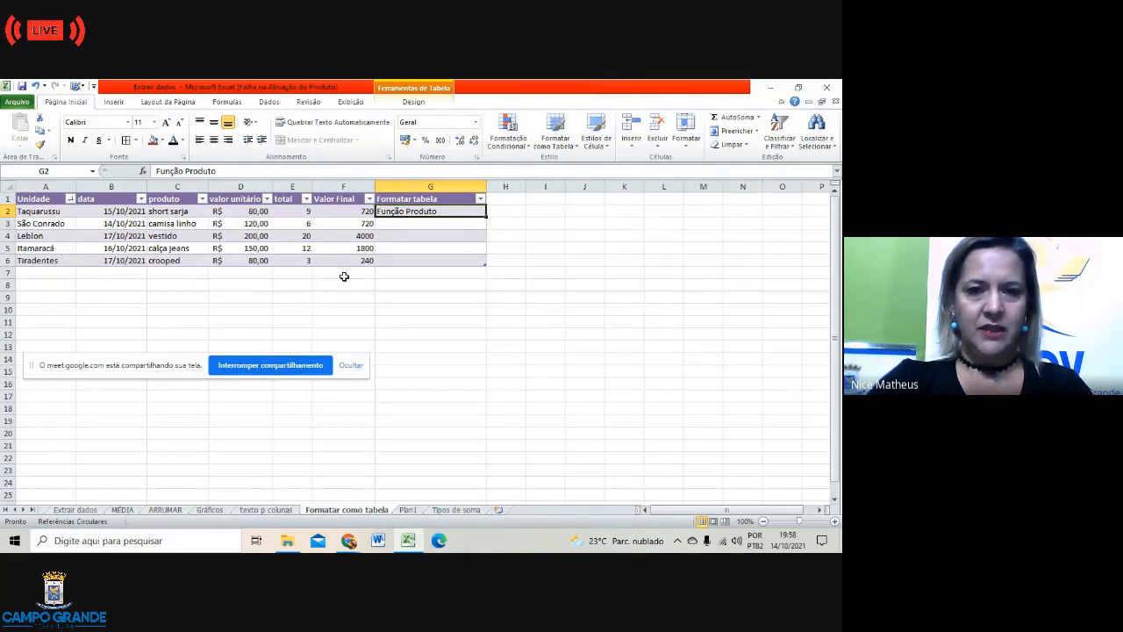
click(502, 374)
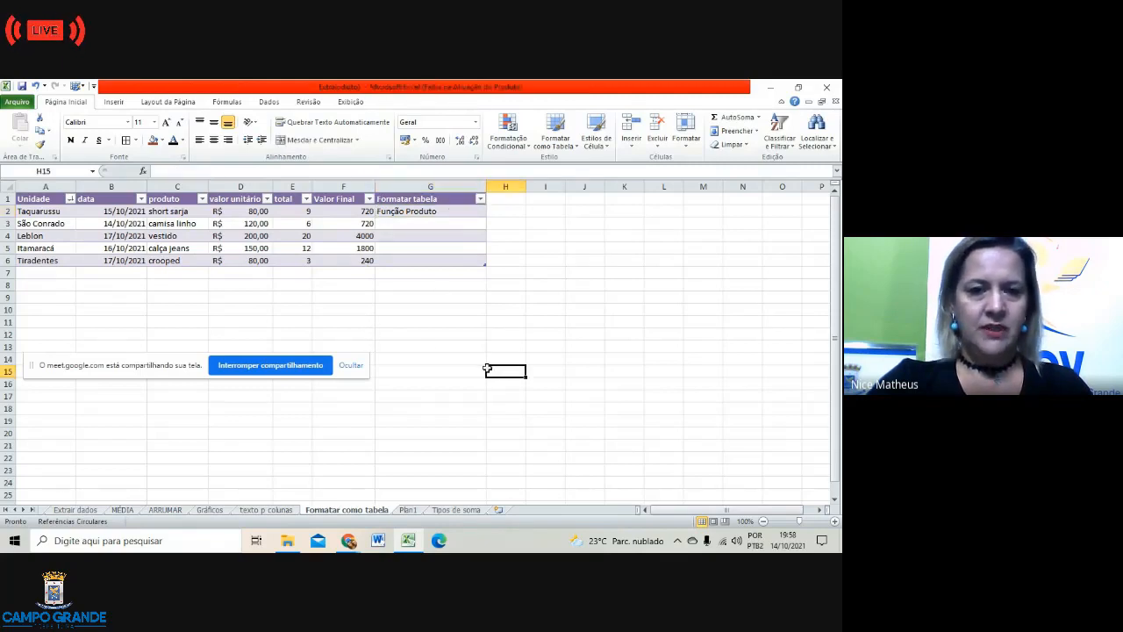
Step: Open the texto p colunas sheet and inspect the split CASA VERDE entry in J2
click(251, 509)
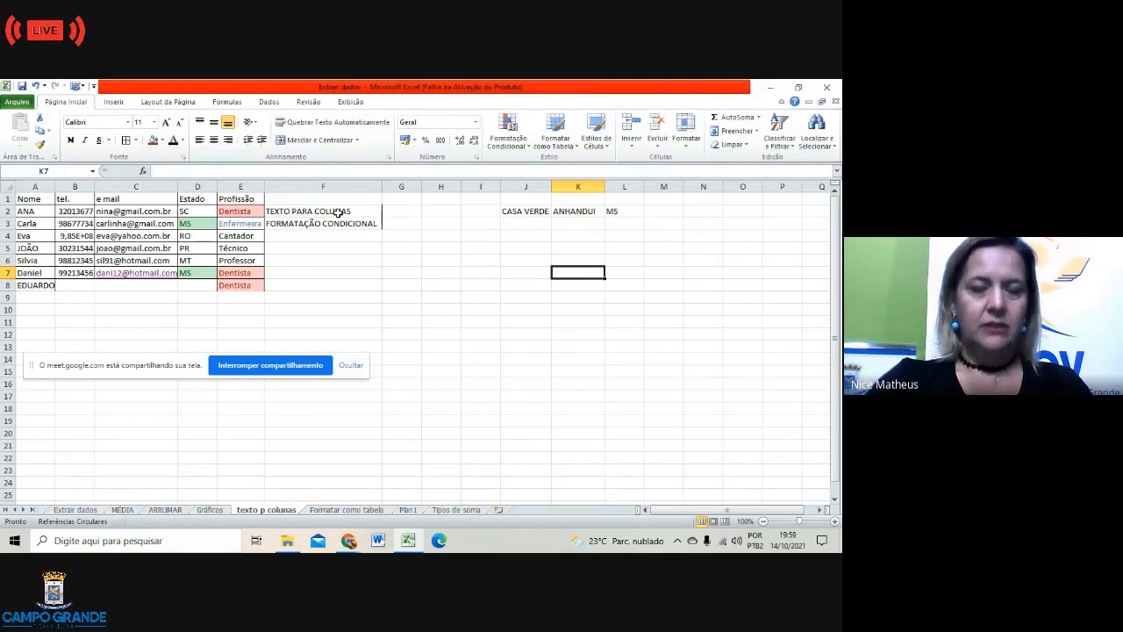
click(539, 212)
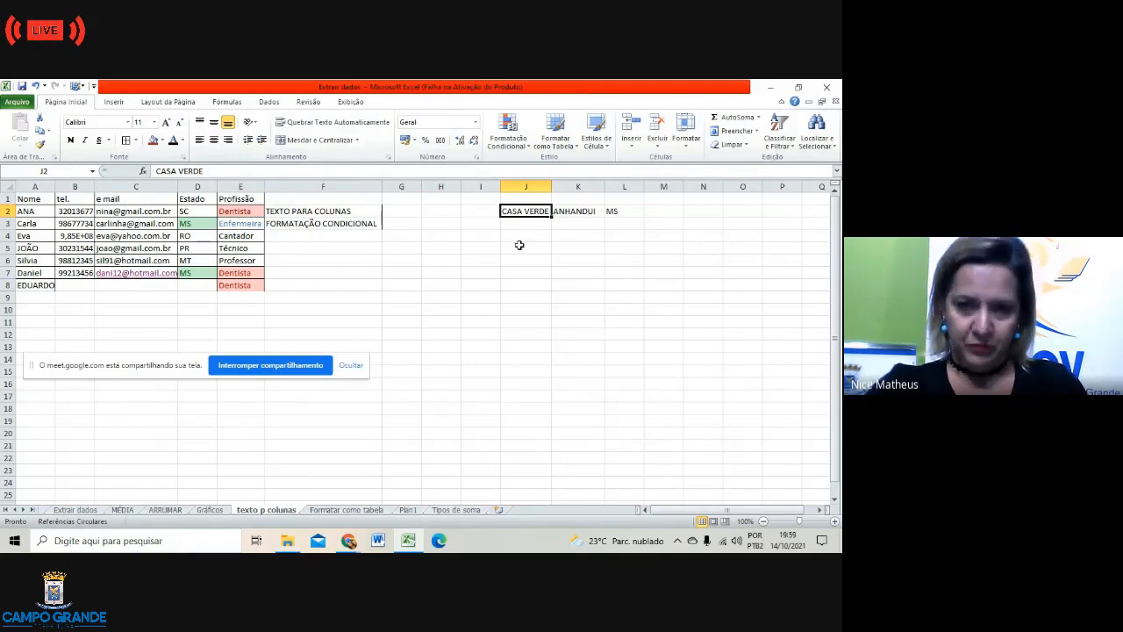
click(518, 248)
click(688, 211)
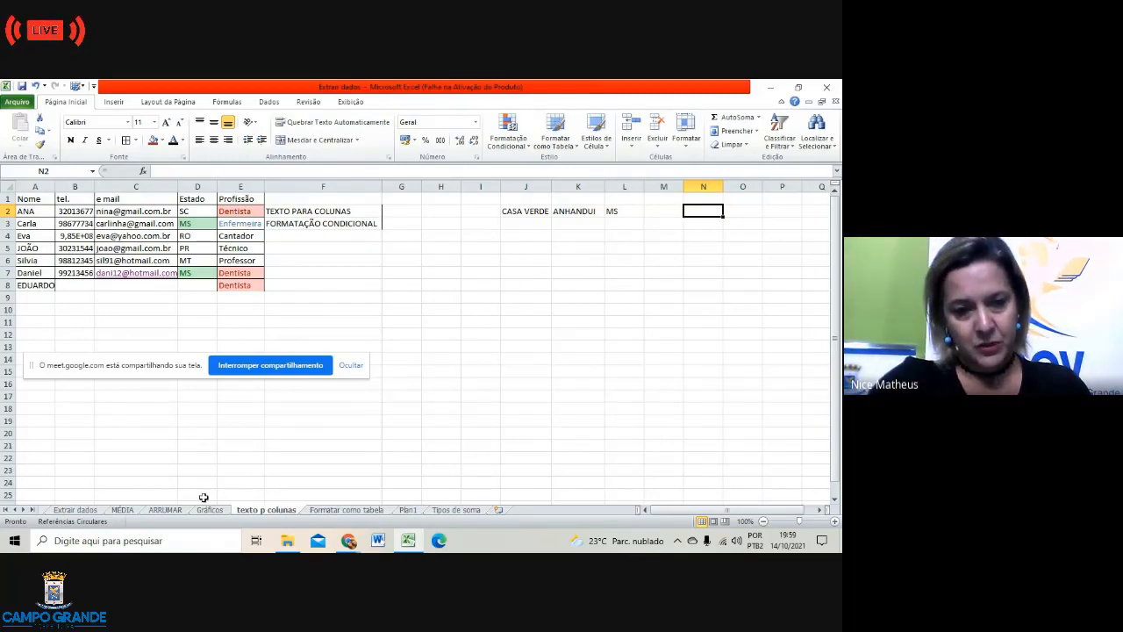
Step: On the MÉDIA sheet, review the =MÉDIA(B3:F3) formula in G3 and the média, SE, CONT.SE notes
click(120, 511)
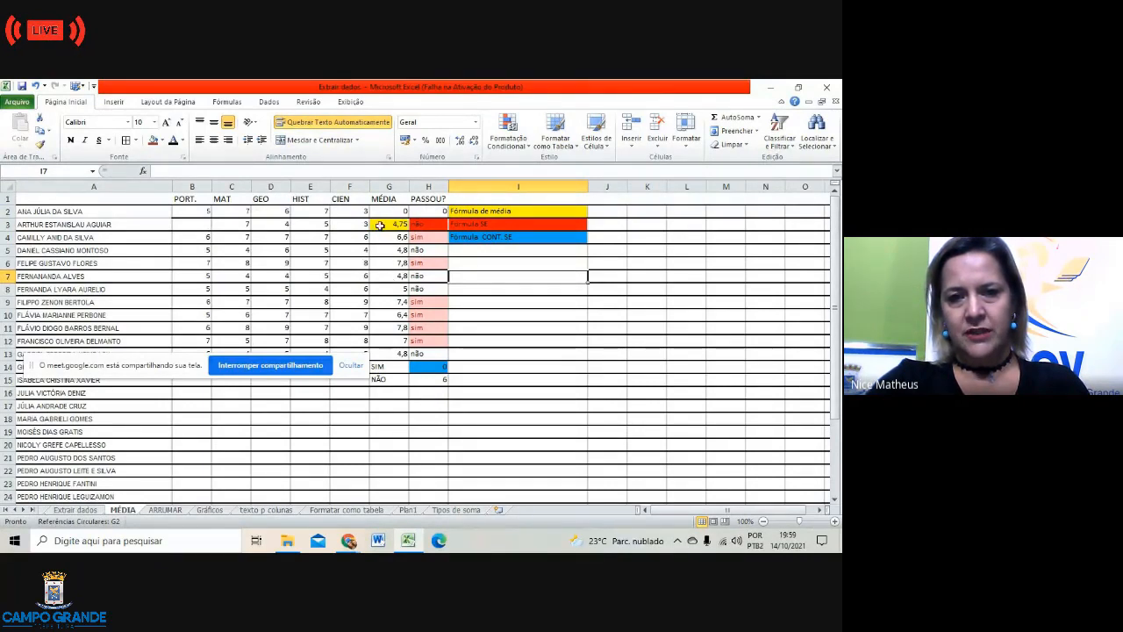
click(380, 226)
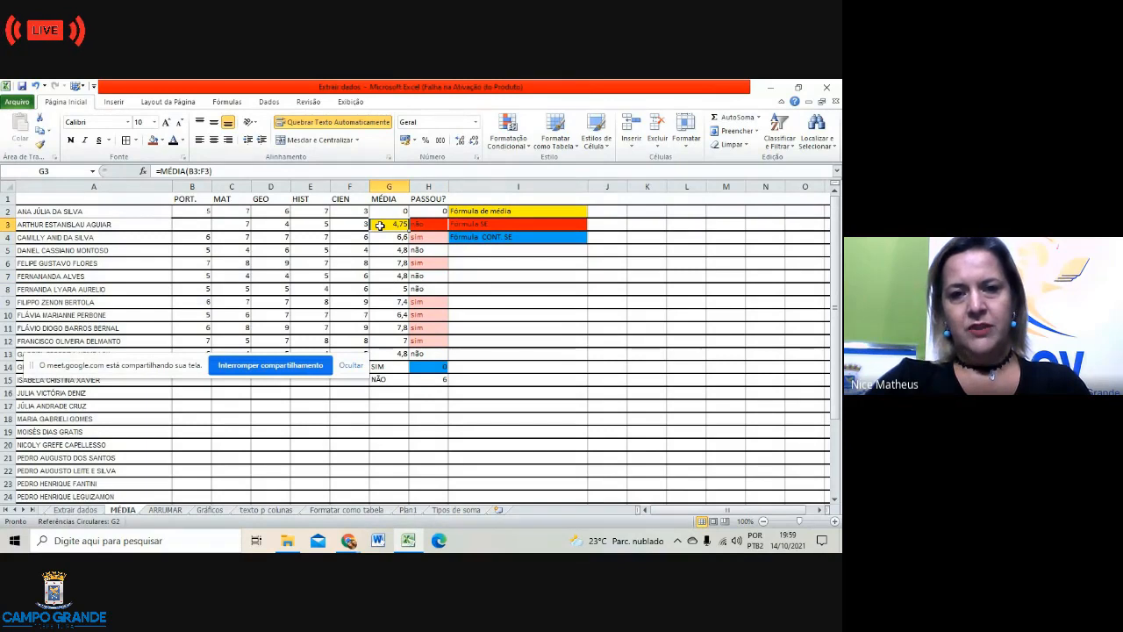
click(496, 210)
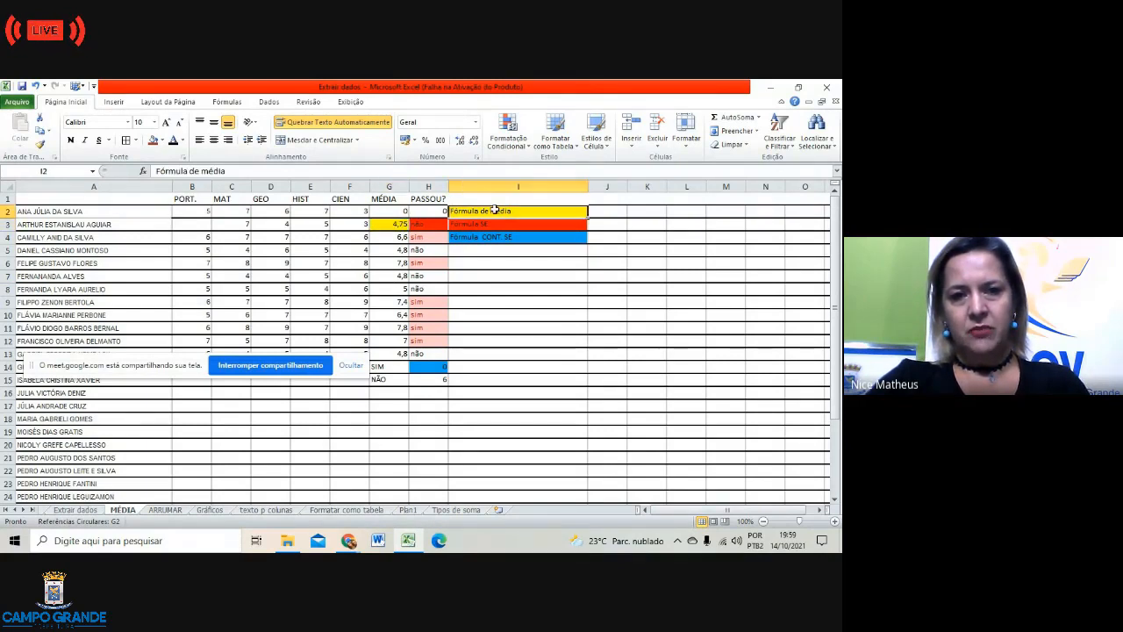
click(386, 225)
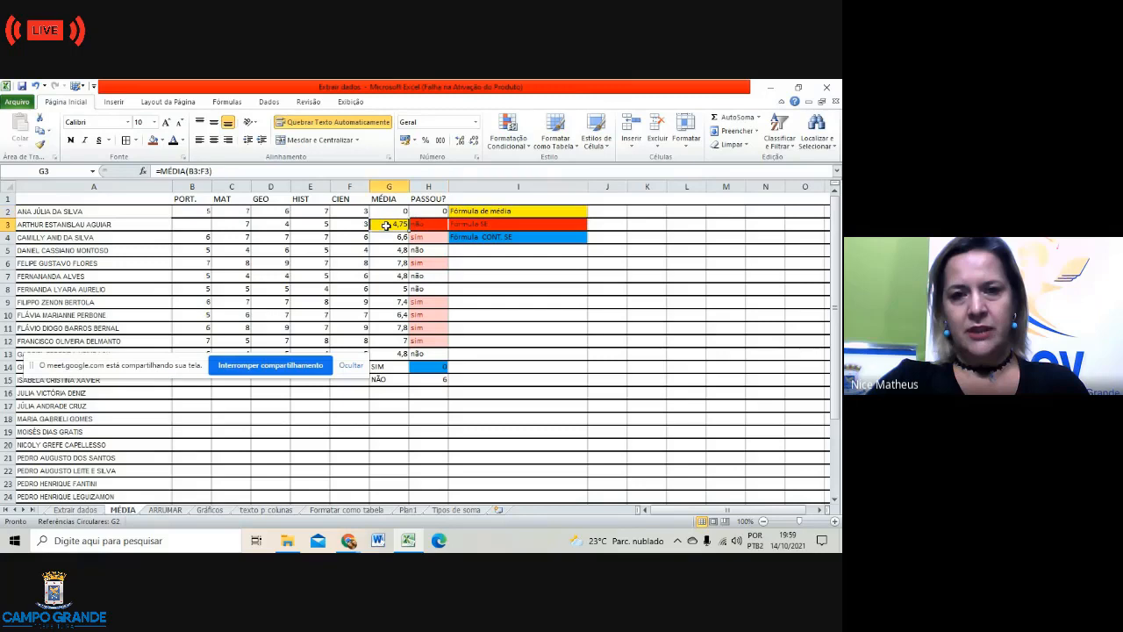
click(503, 225)
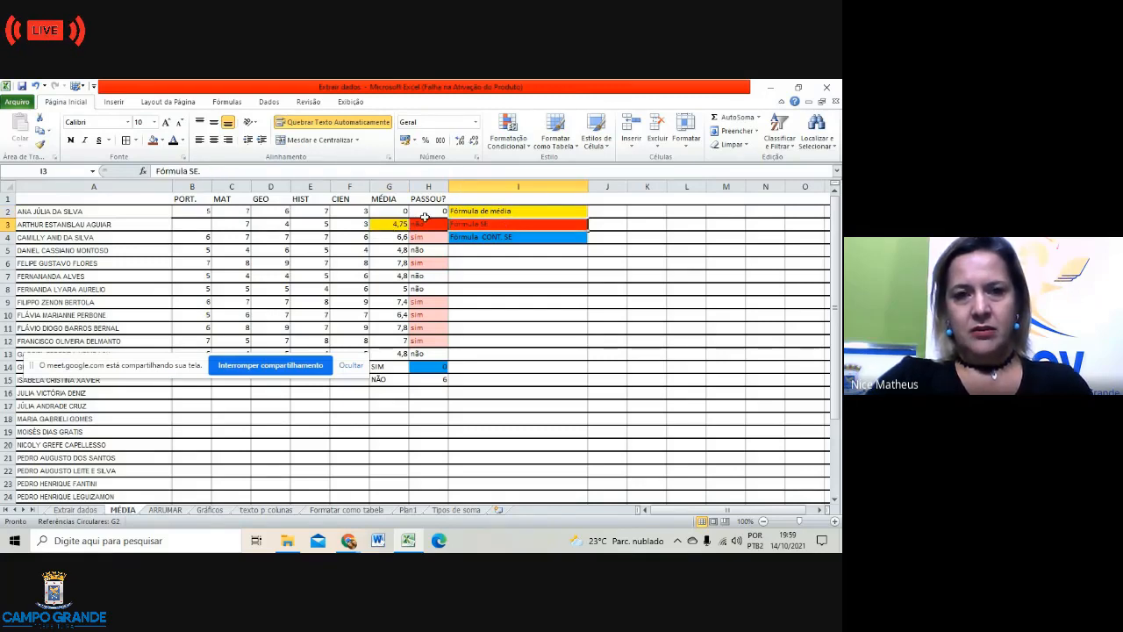
click(501, 241)
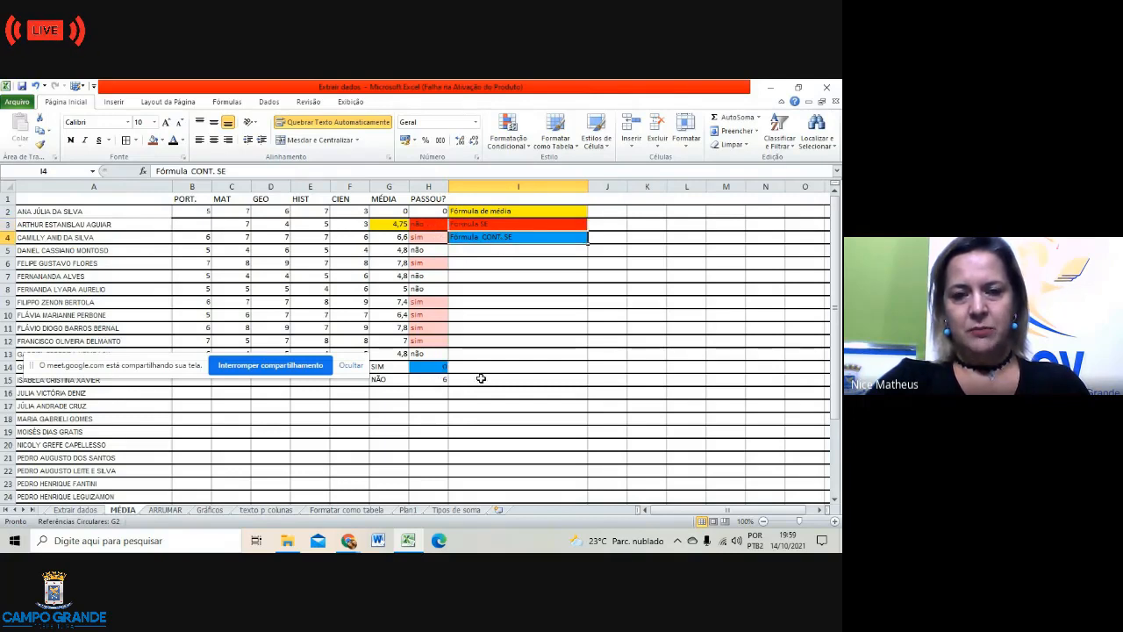
click(505, 406)
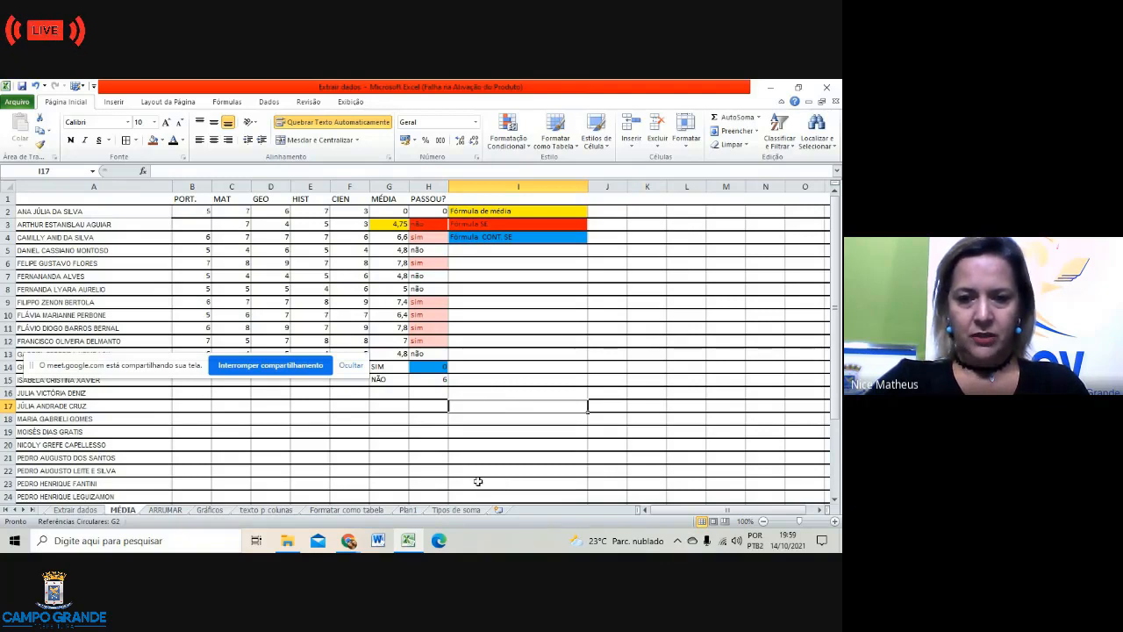
Step: Save the workbook, then select cells further down column I
click(19, 103)
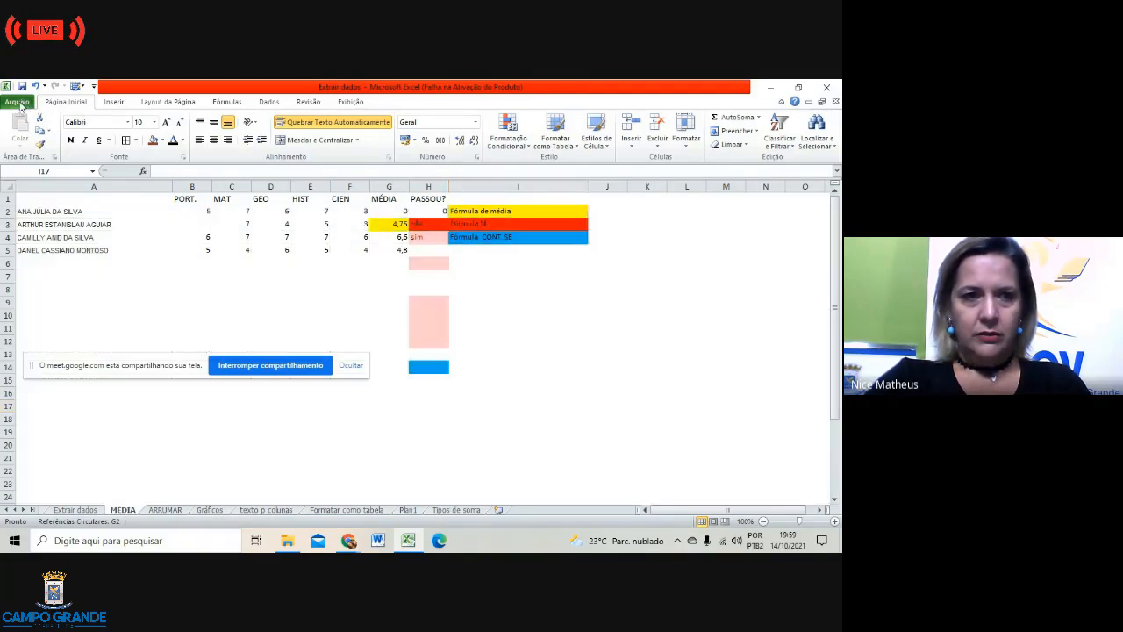
click(31, 124)
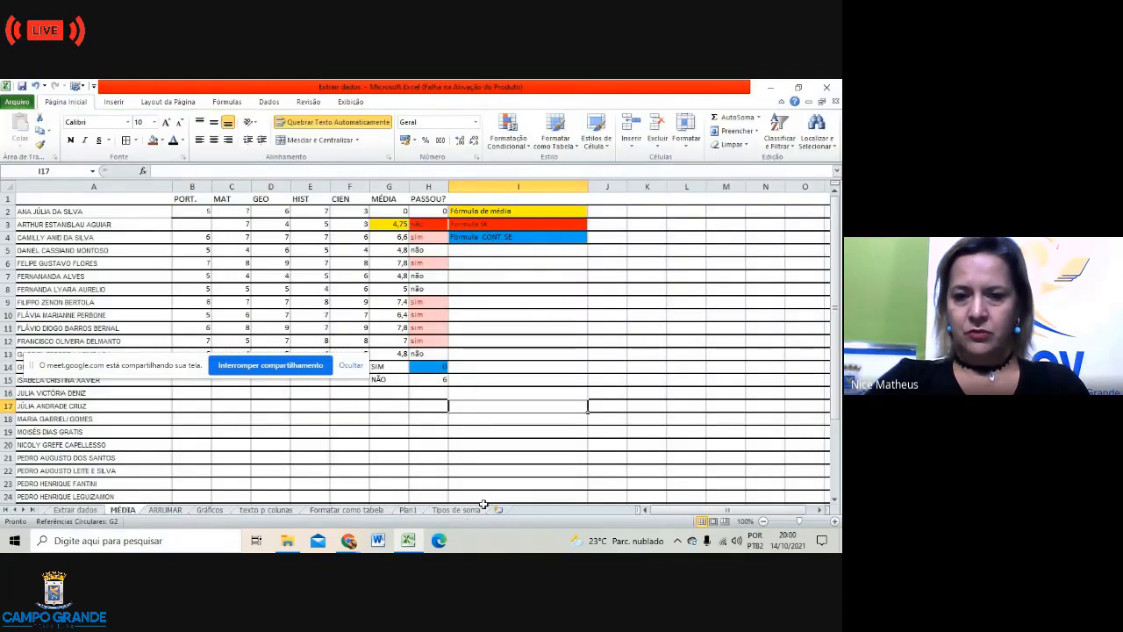
mouse_move(409, 544)
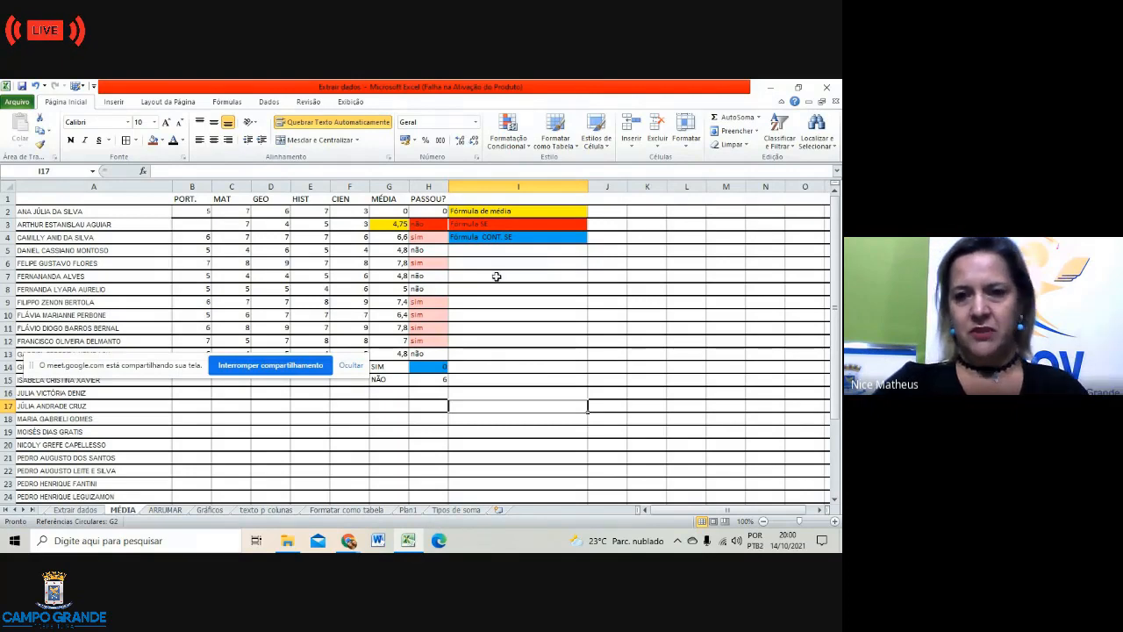
click(511, 303)
click(501, 265)
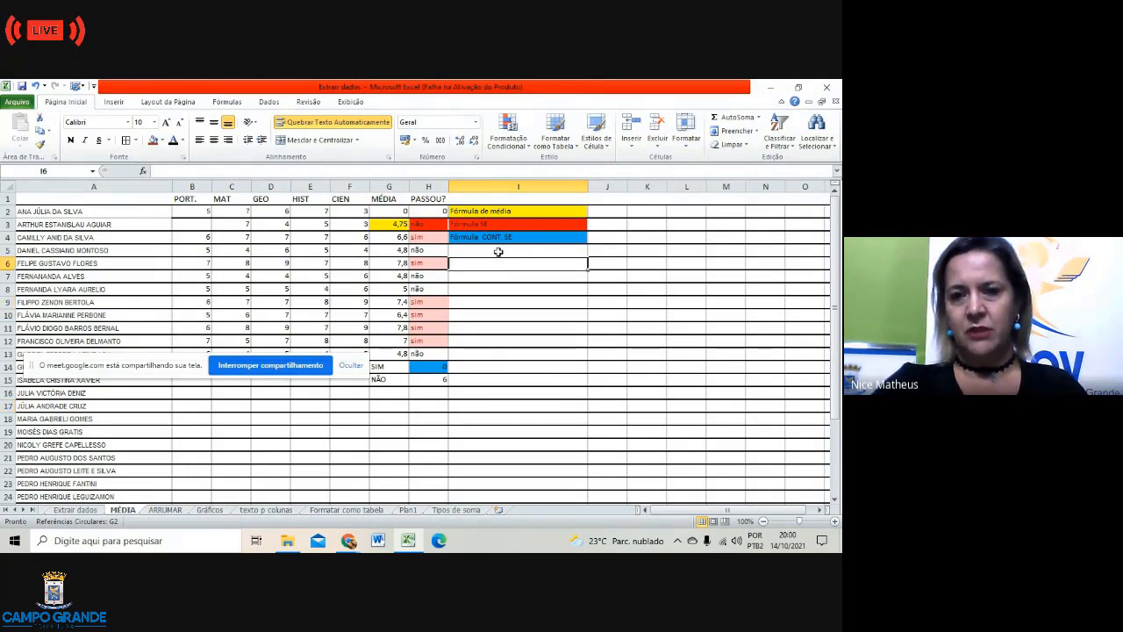
click(519, 392)
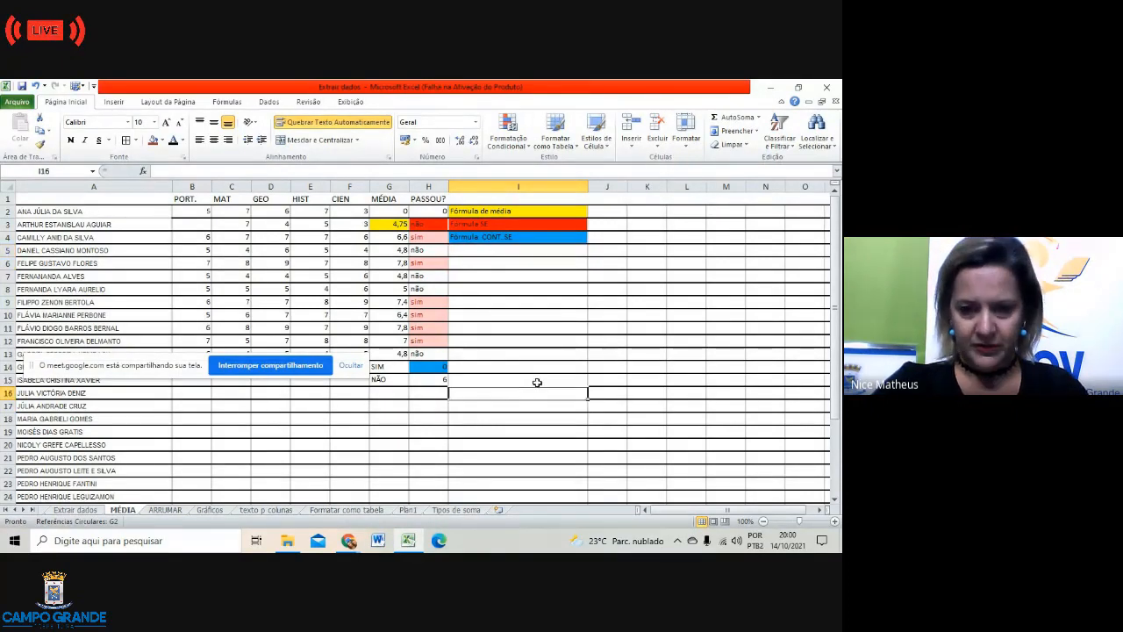